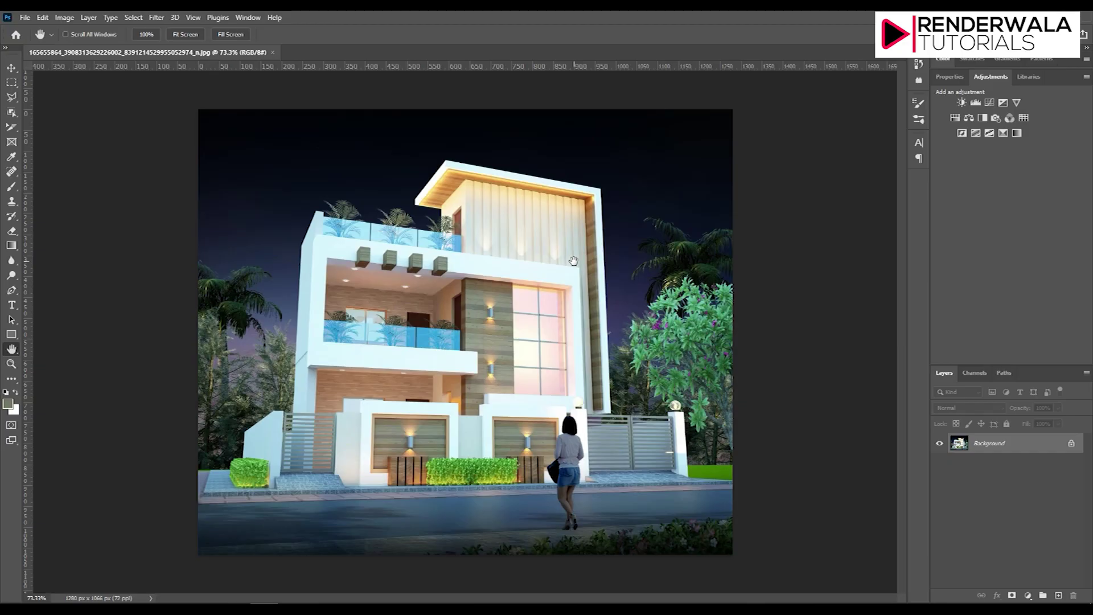
Step: Keep the default pasteboard colour and switch to the Object Selection Tool
right_click(98, 280)
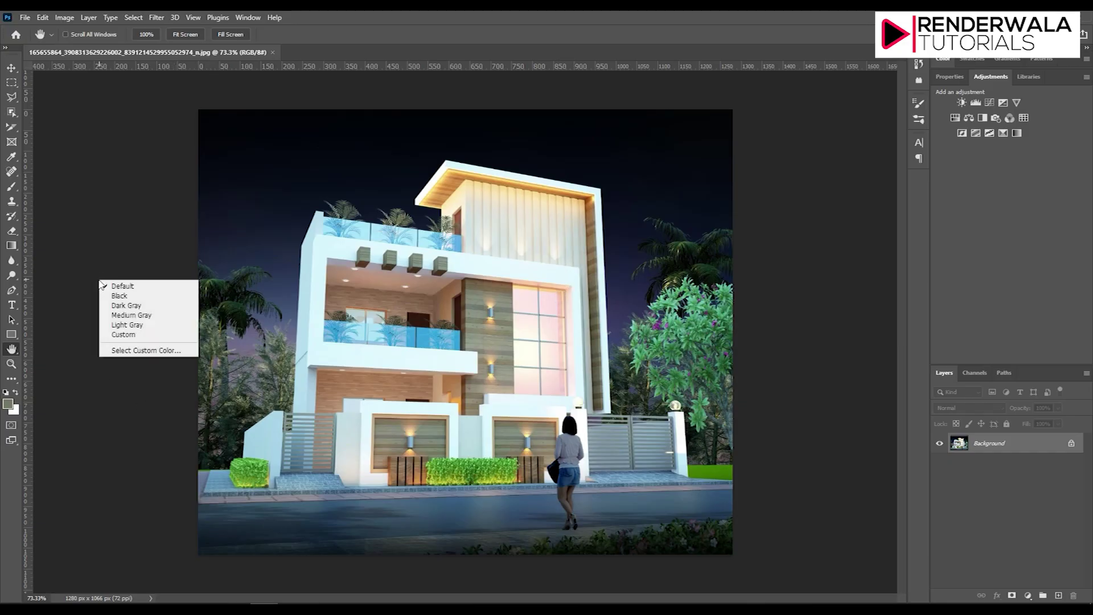
click(112, 287)
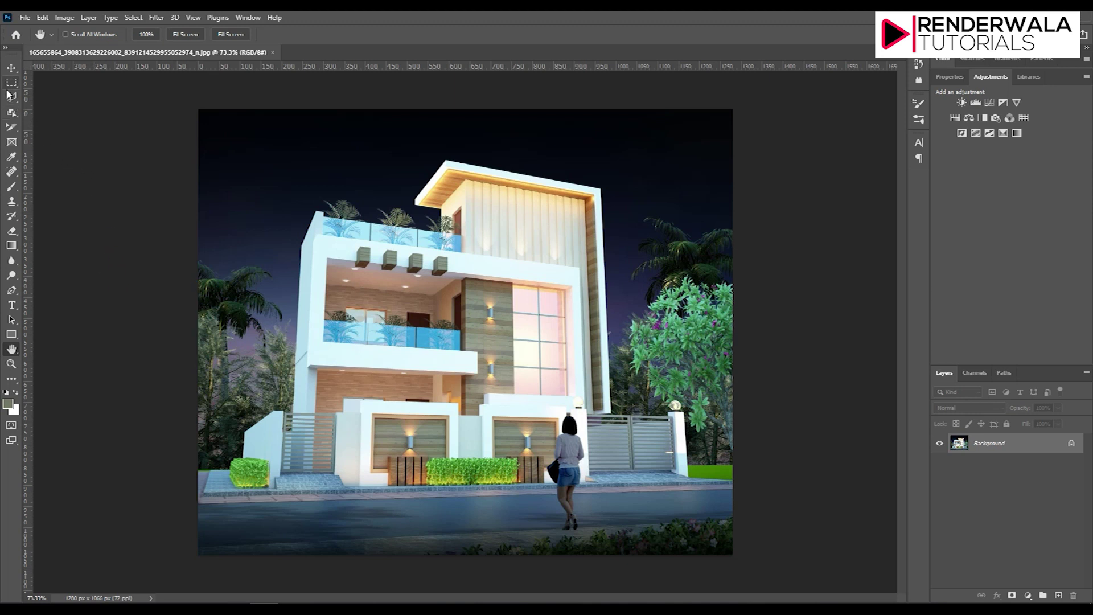
click(10, 113)
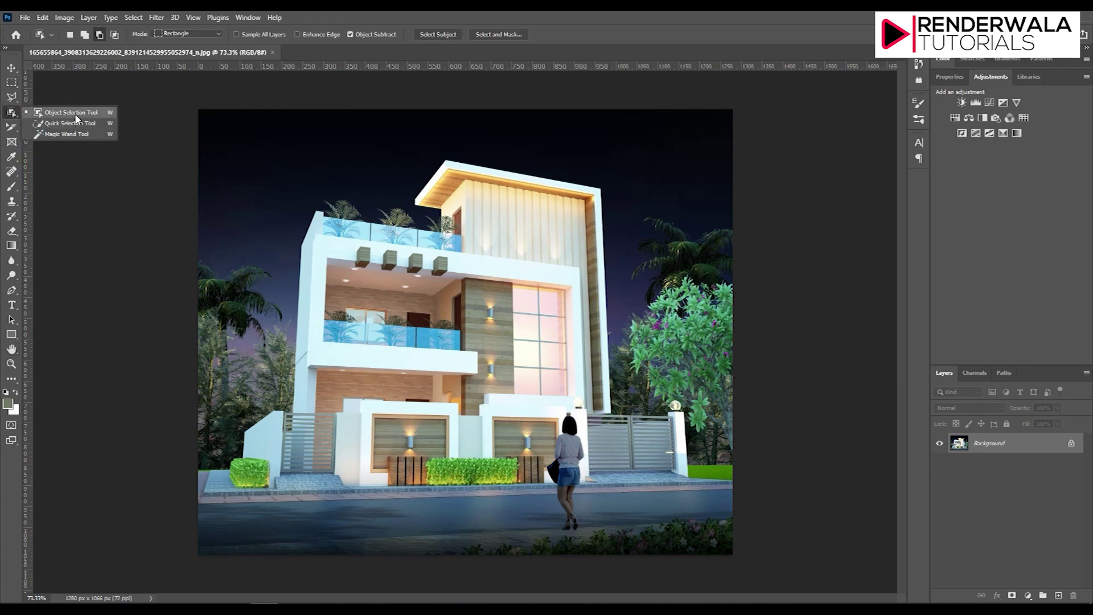
Step: Box the house for automatic selection and subtract a stray lower-left area
click(294, 202)
drag(238, 145, 695, 503)
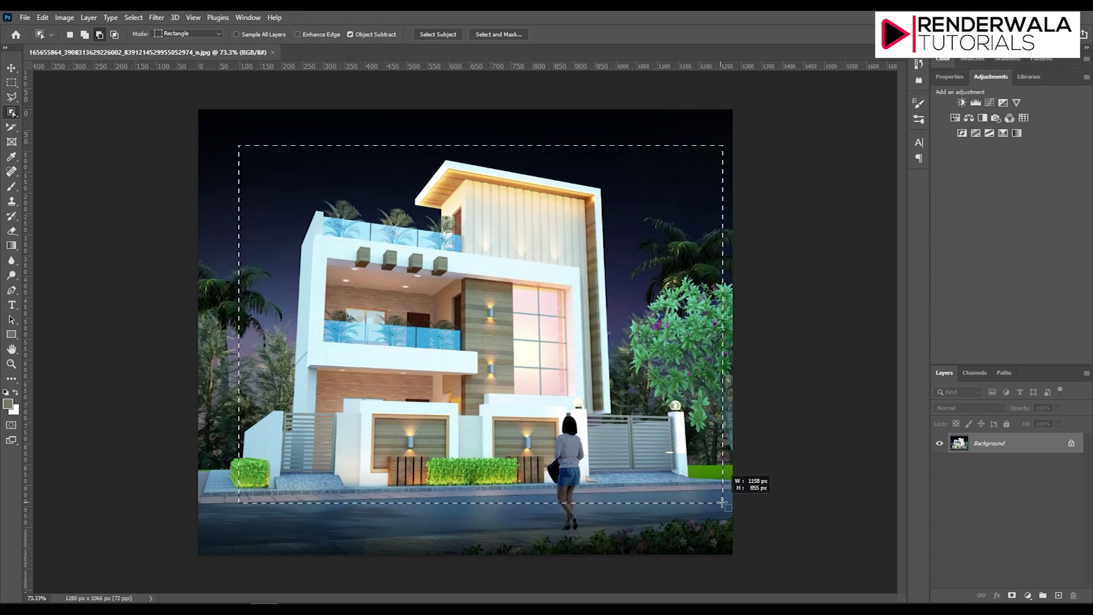
drag(696, 503, 722, 507)
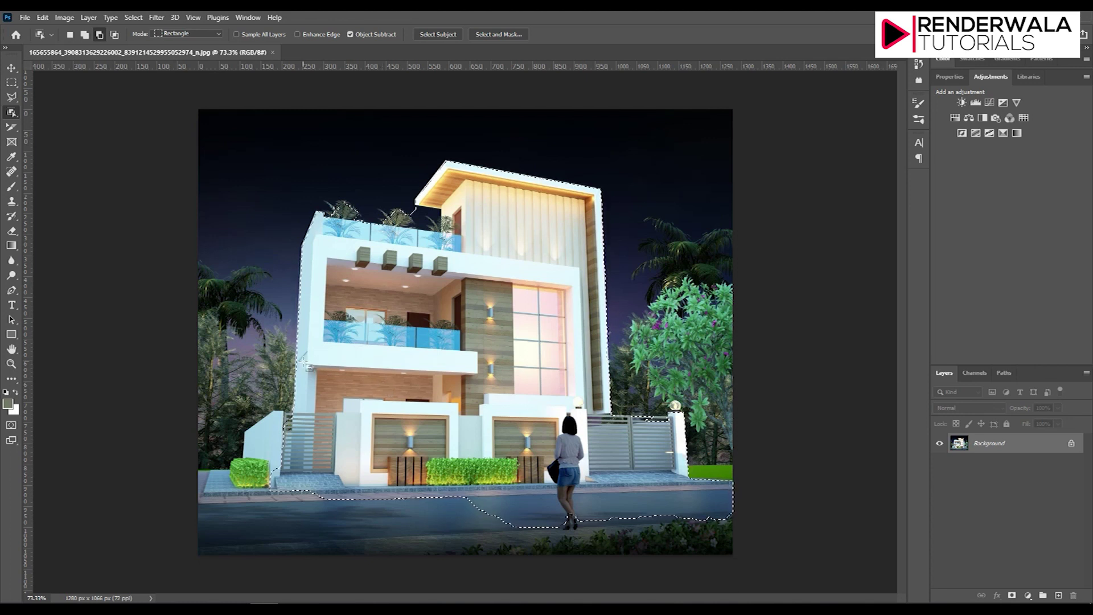
drag(221, 402, 352, 513)
Step: Add the lower-left wall, sidewalk and foreground road to the selection
click(84, 34)
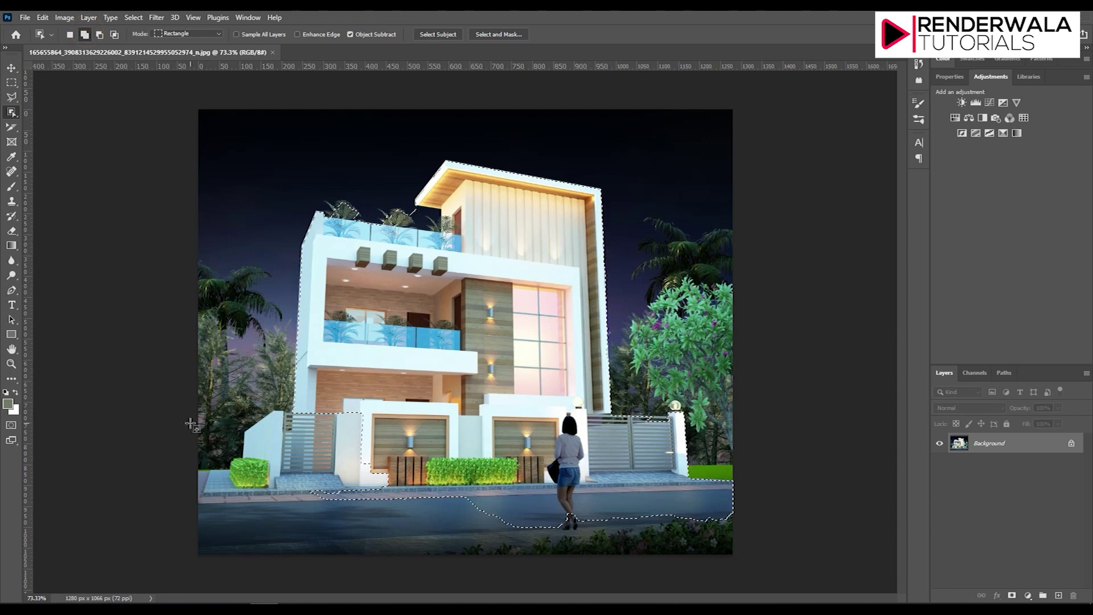
drag(188, 419, 359, 455)
mouse_move(381, 376)
mouse_down()
mouse_move(259, 475)
mouse_move(185, 472)
mouse_move(796, 550)
mouse_up()
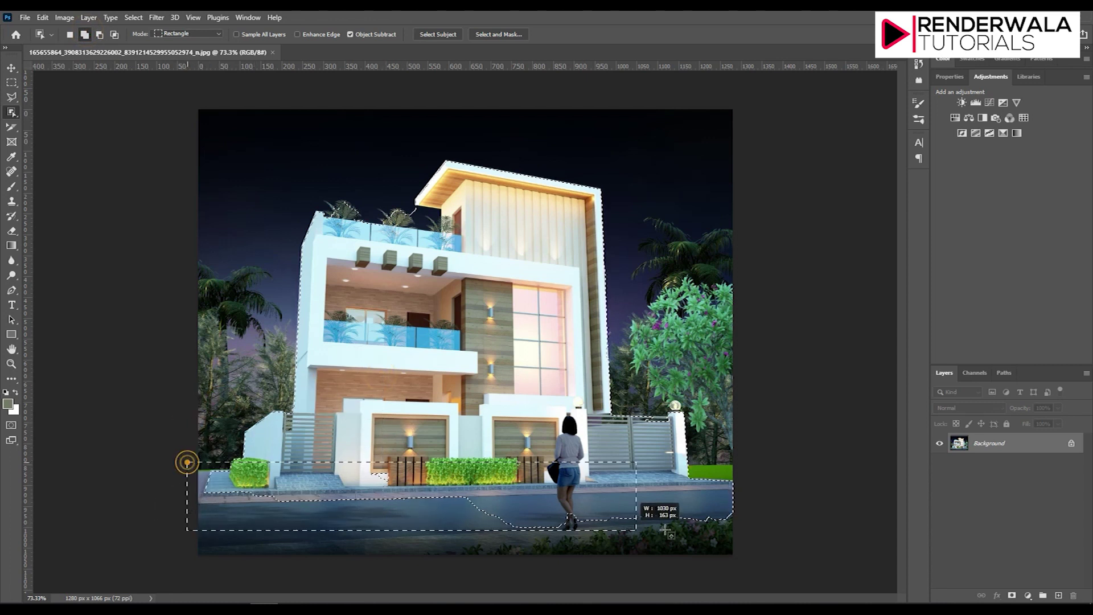
drag(796, 549, 797, 553)
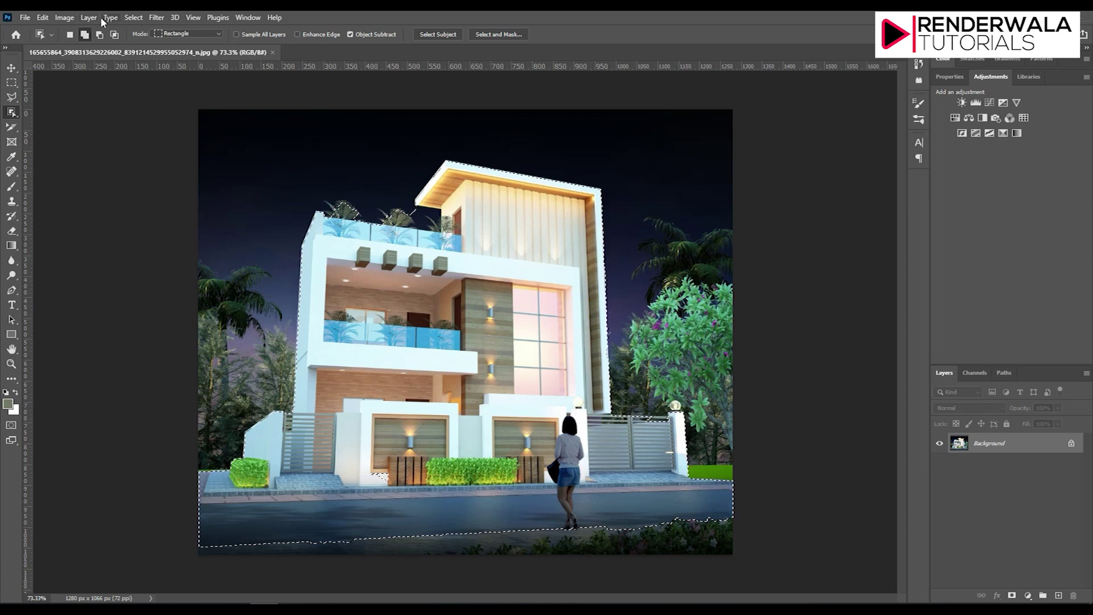
Step: Deselect everything, browse the File menu, and launch Edit > Sky Replacement
click(131, 18)
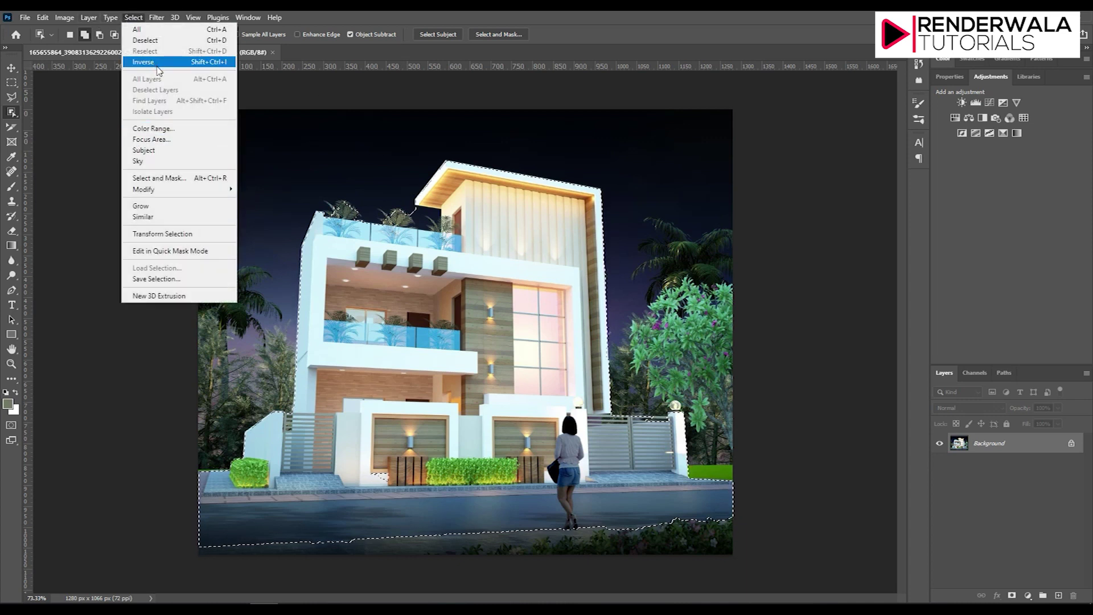
click(152, 40)
click(24, 18)
mouse_move(43, 282)
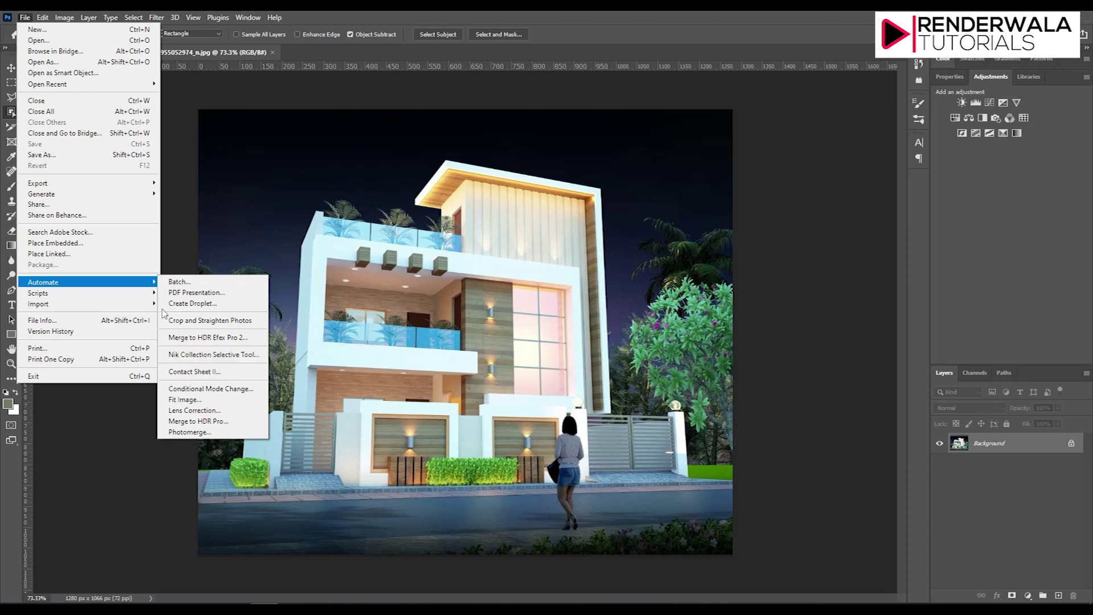
click(42, 18)
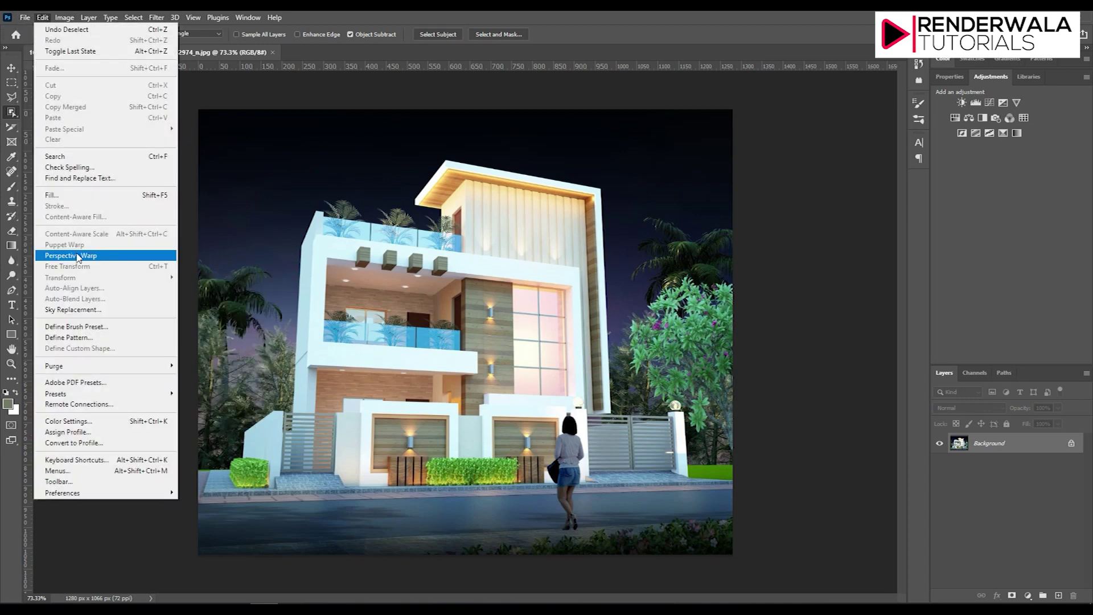
click(80, 310)
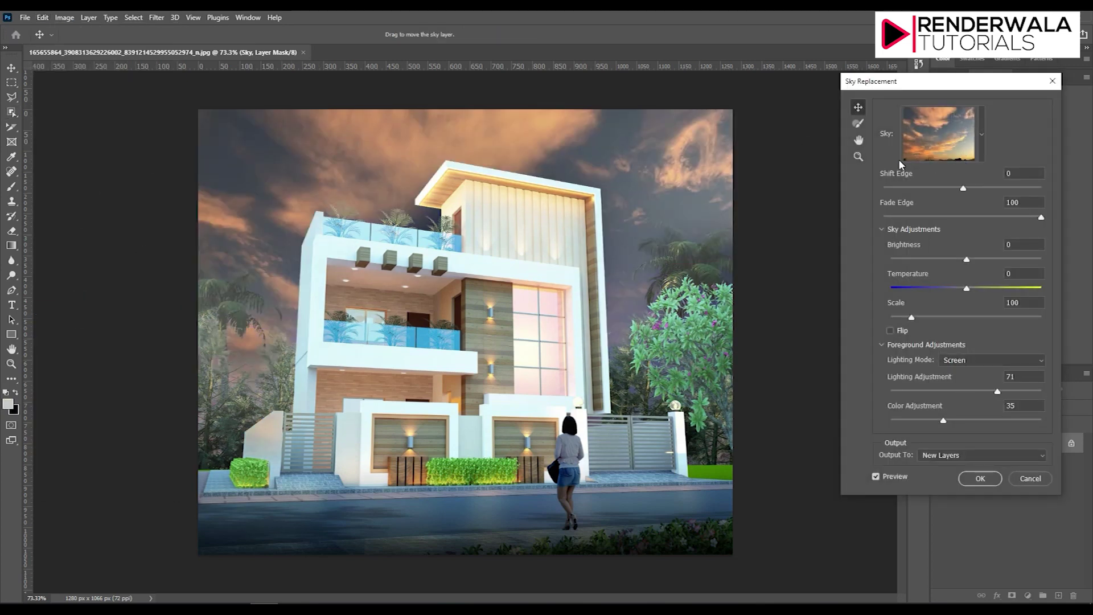
Step: Preview the Blue Skies presets, from plain blue to dense clouds
click(980, 136)
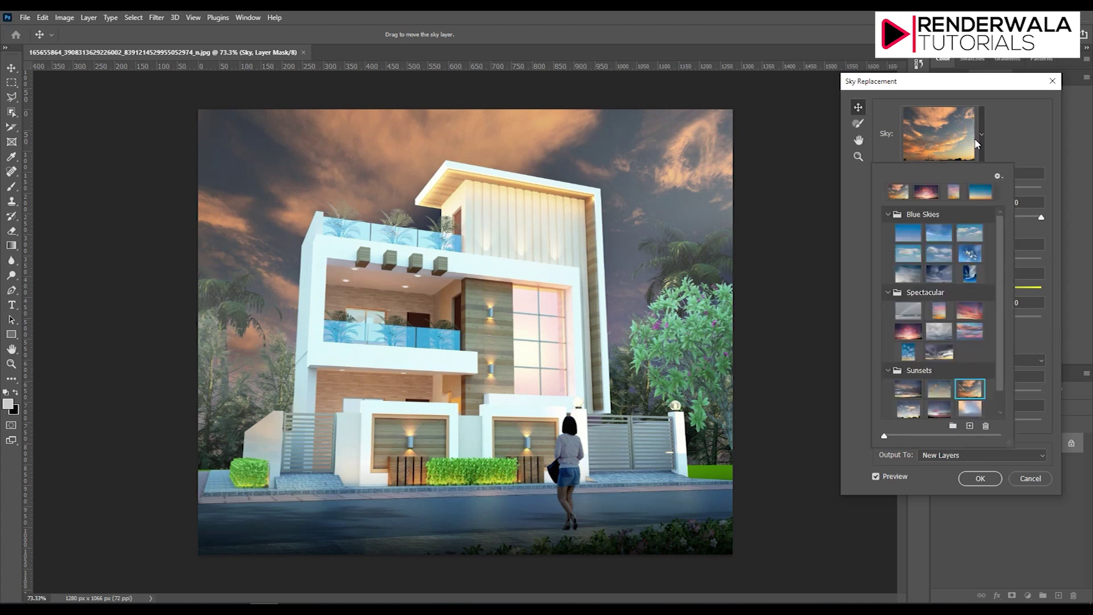
click(910, 236)
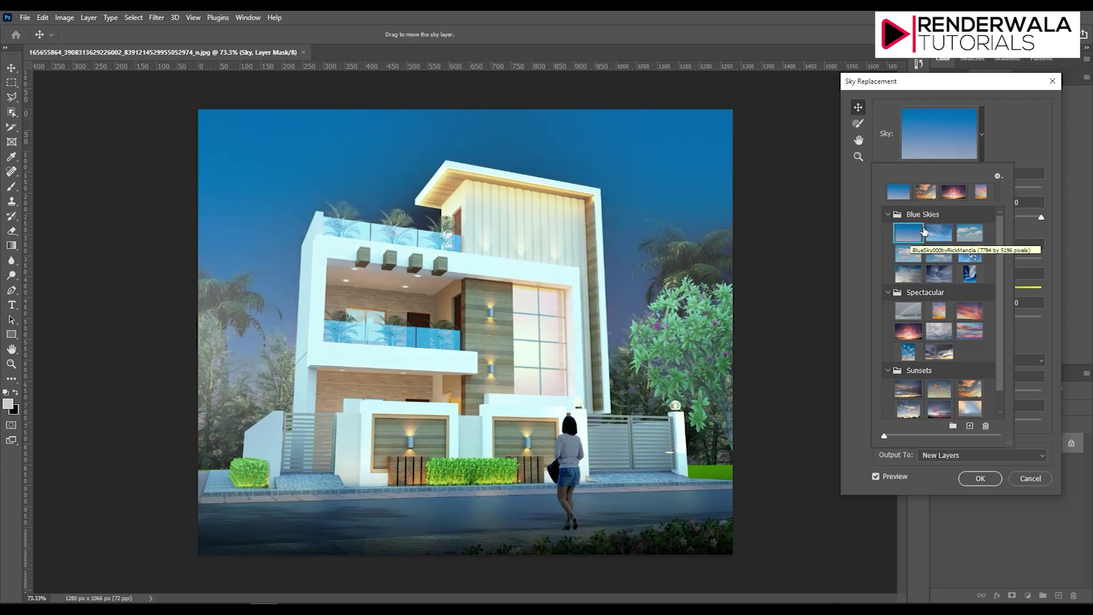
click(939, 233)
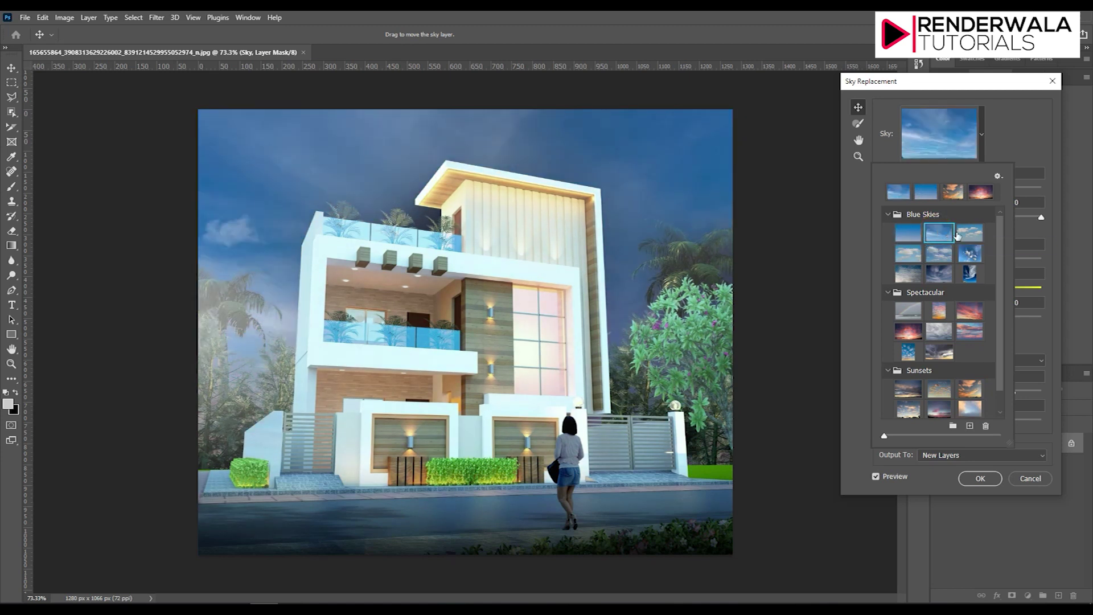
click(974, 233)
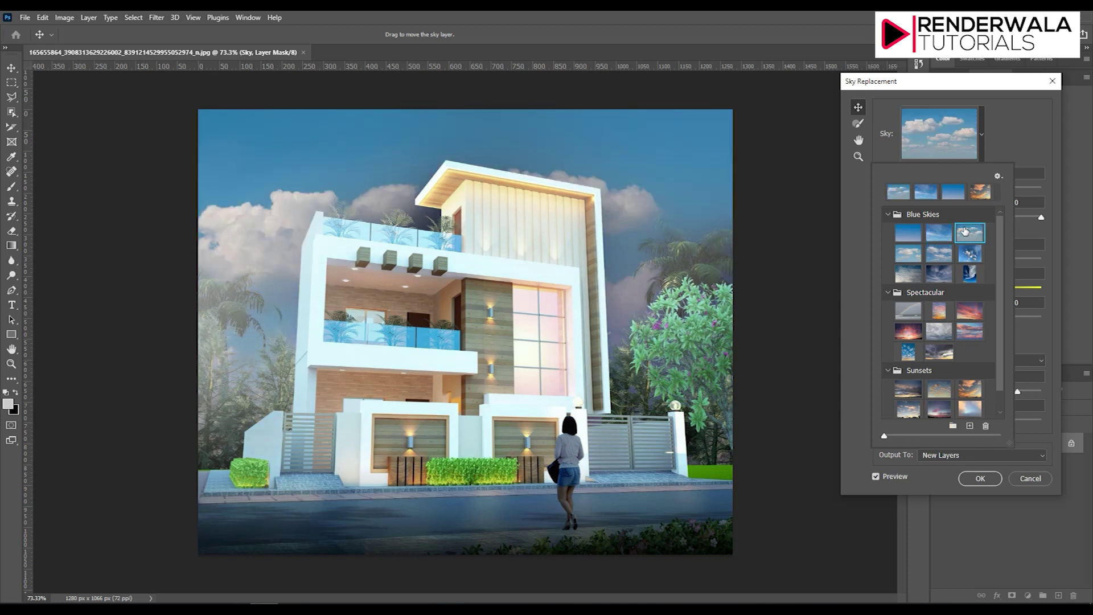
click(937, 255)
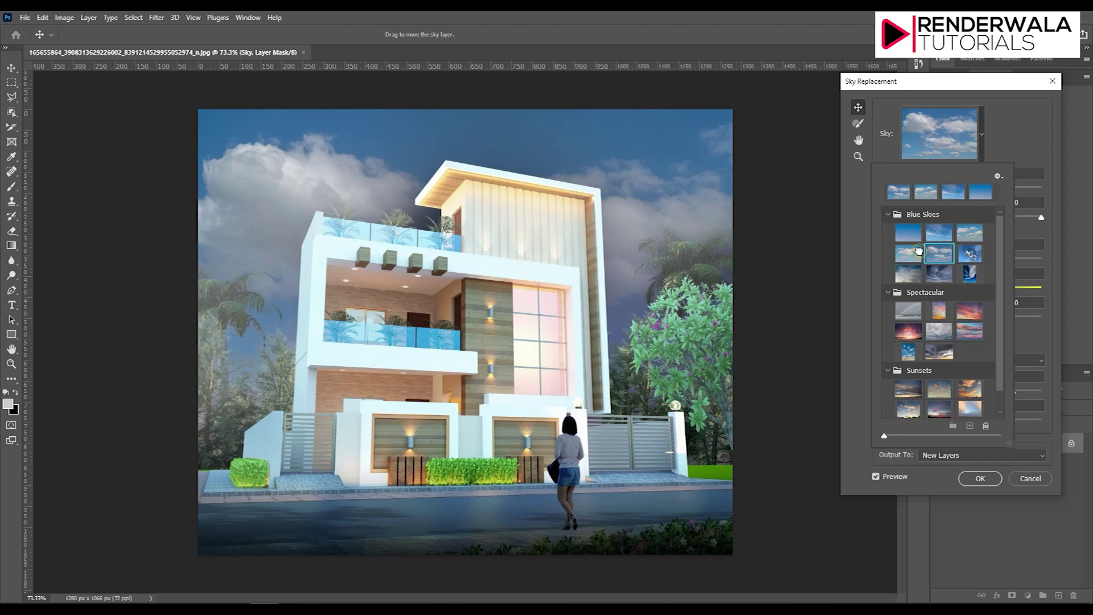
click(909, 273)
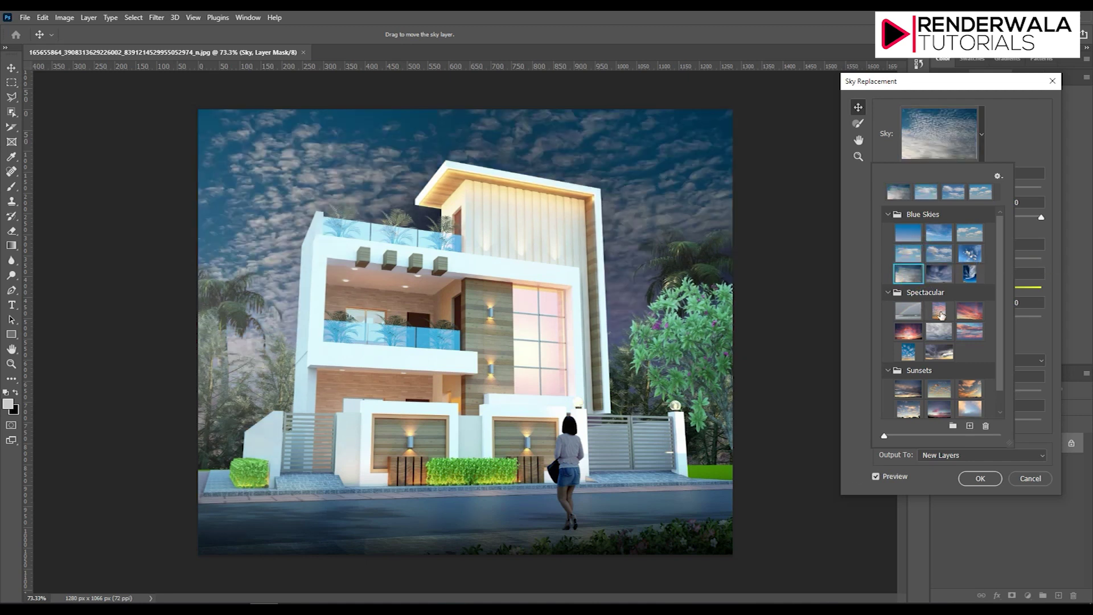
Step: Preview the pink and purple Spectacular skies and several orange Sunsets presets
click(941, 315)
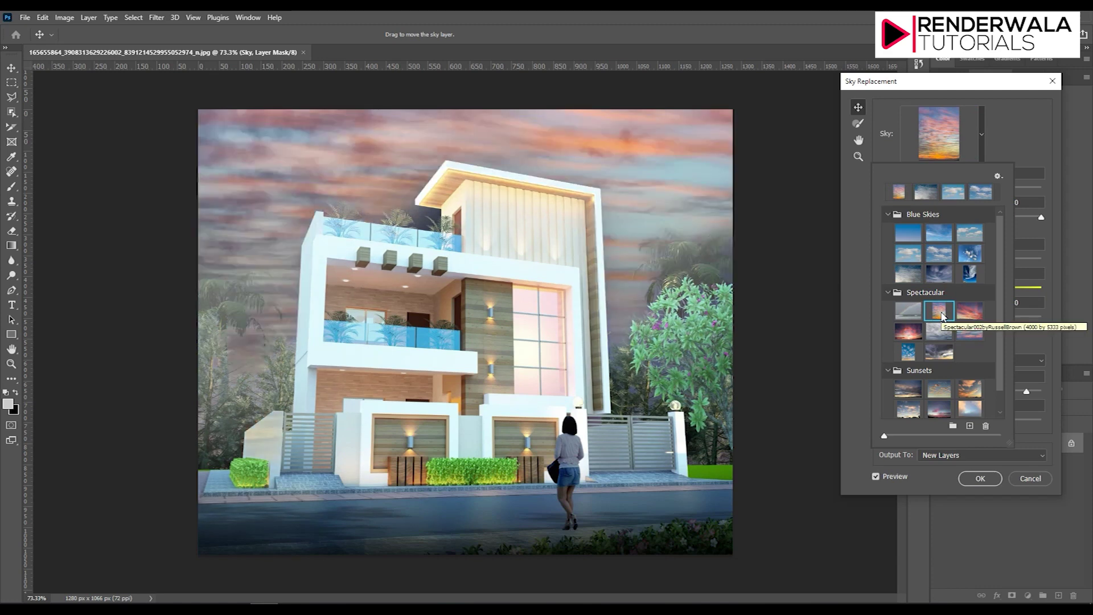
click(969, 311)
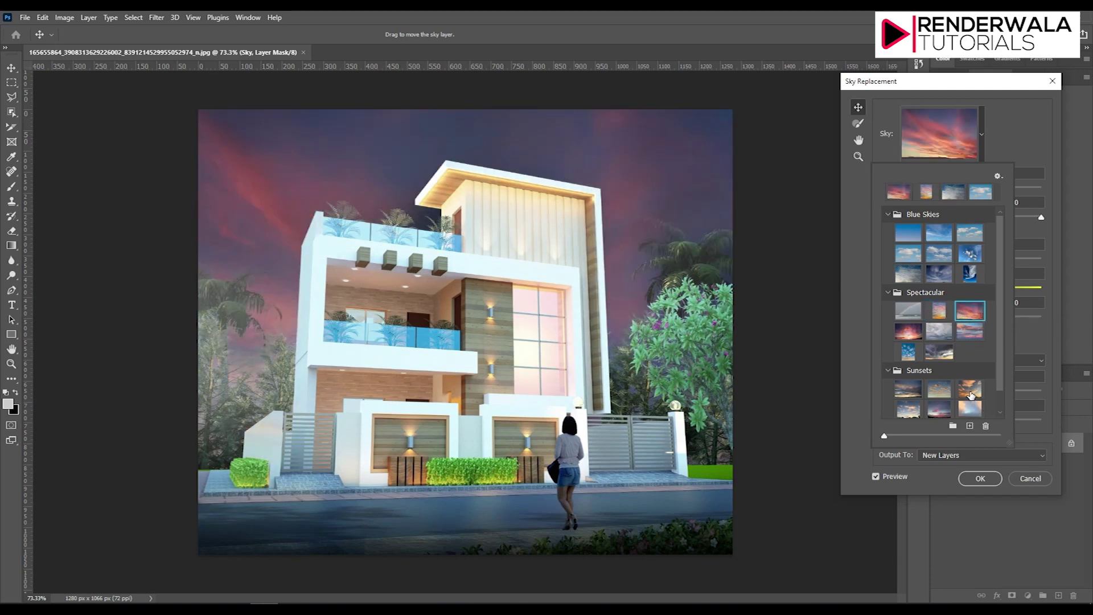
click(970, 392)
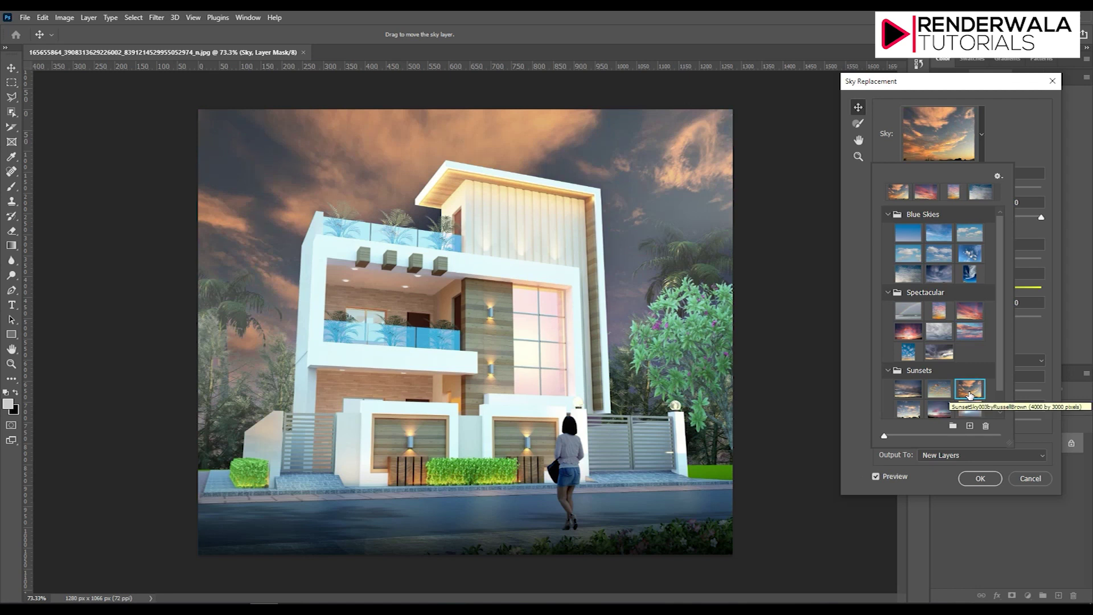
click(946, 390)
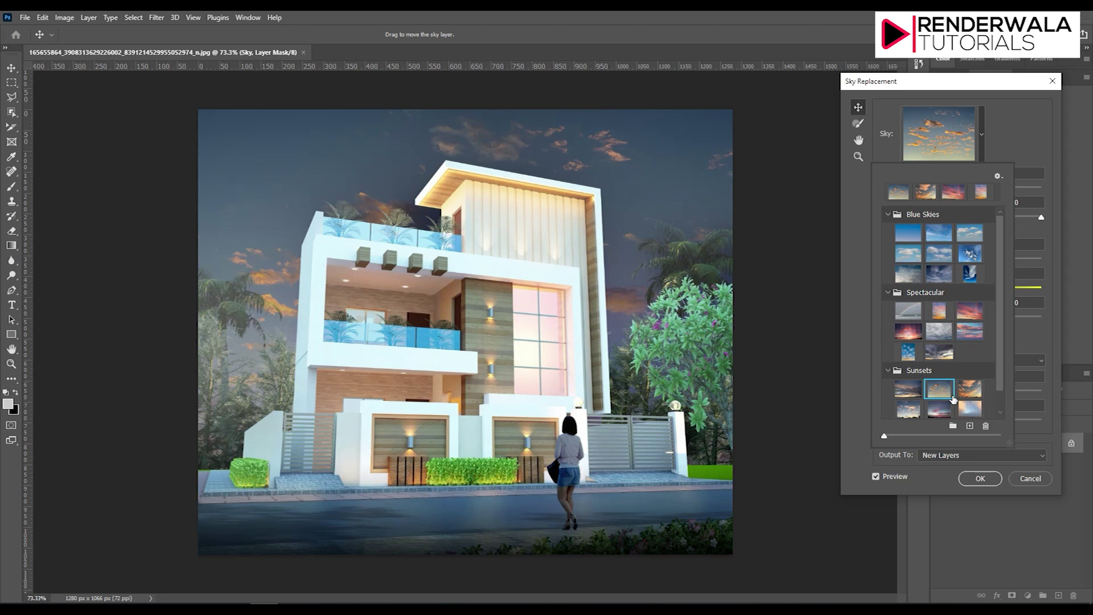
click(969, 407)
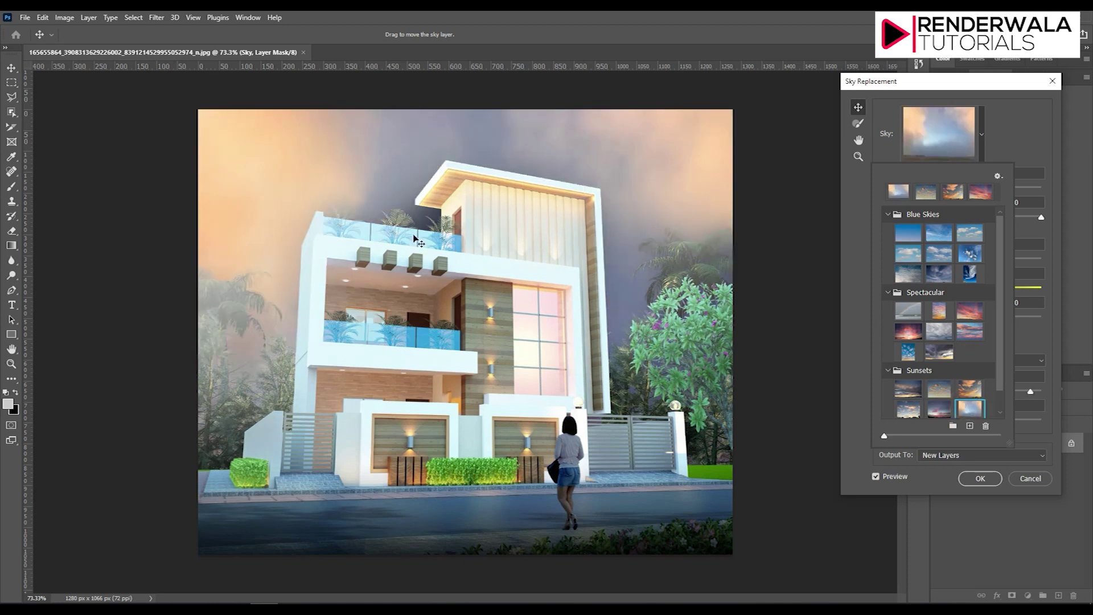
click(909, 411)
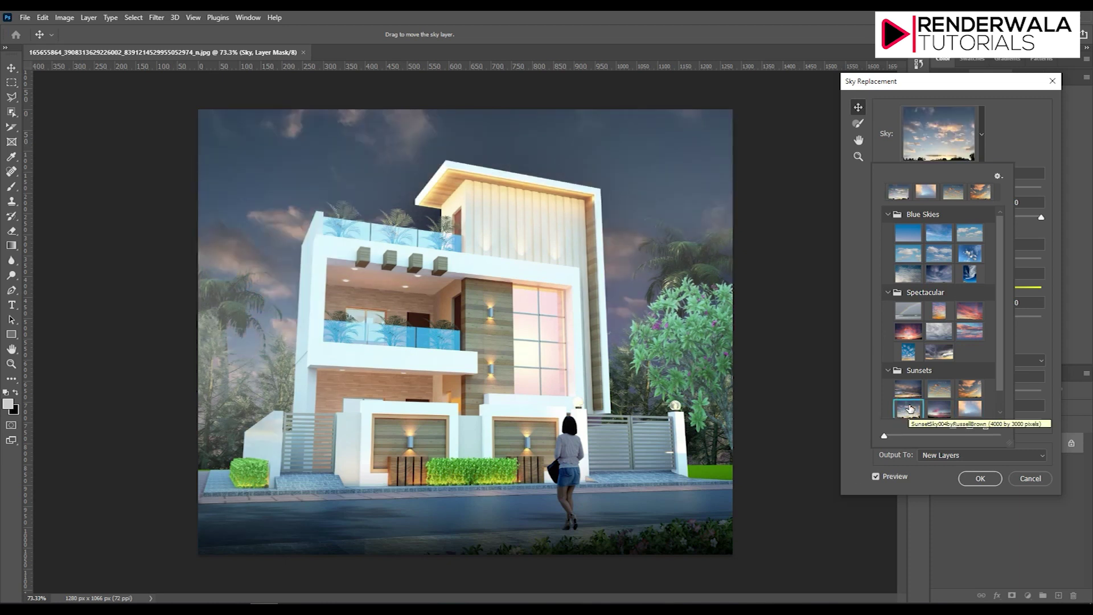
Step: Try dusk gradient and stormy skies, then cancel Sky Replacement with Esc
scroll(915, 398, down, 2)
click(910, 407)
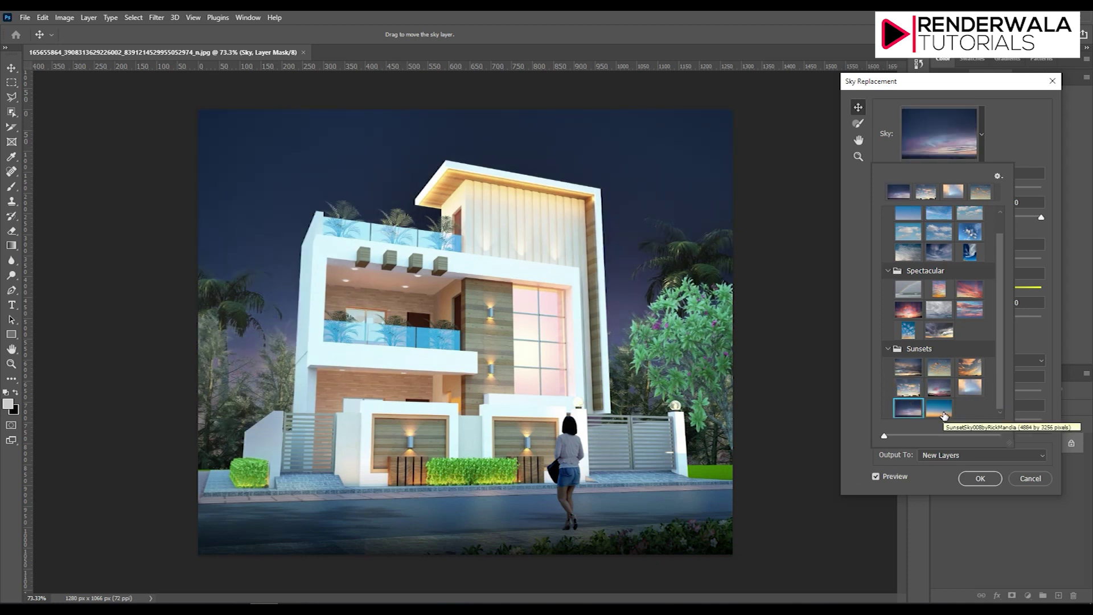
click(941, 409)
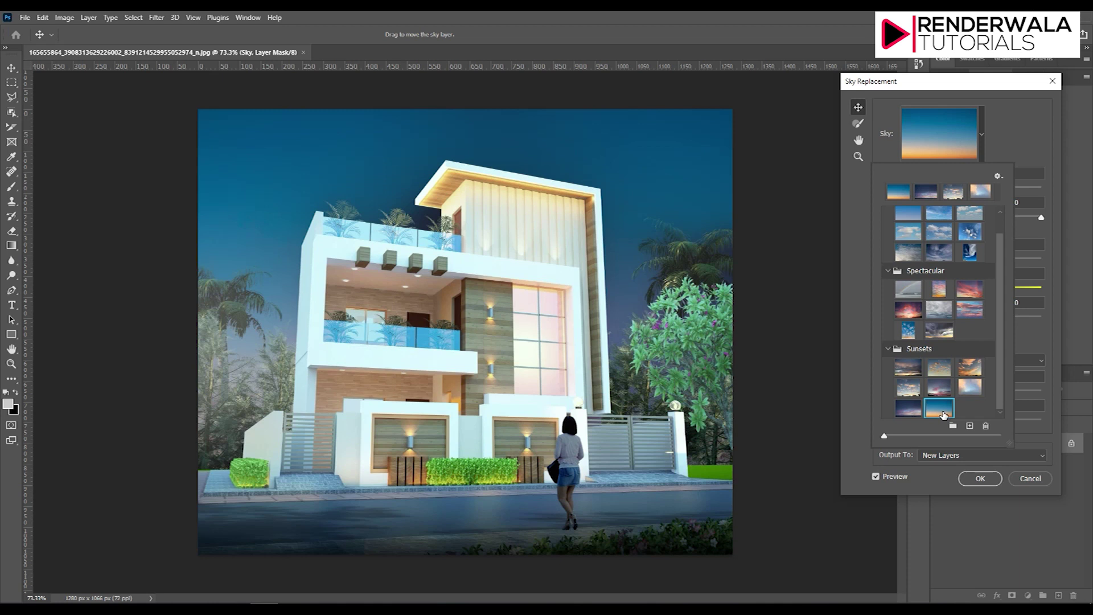
scroll(943, 414, up, 1)
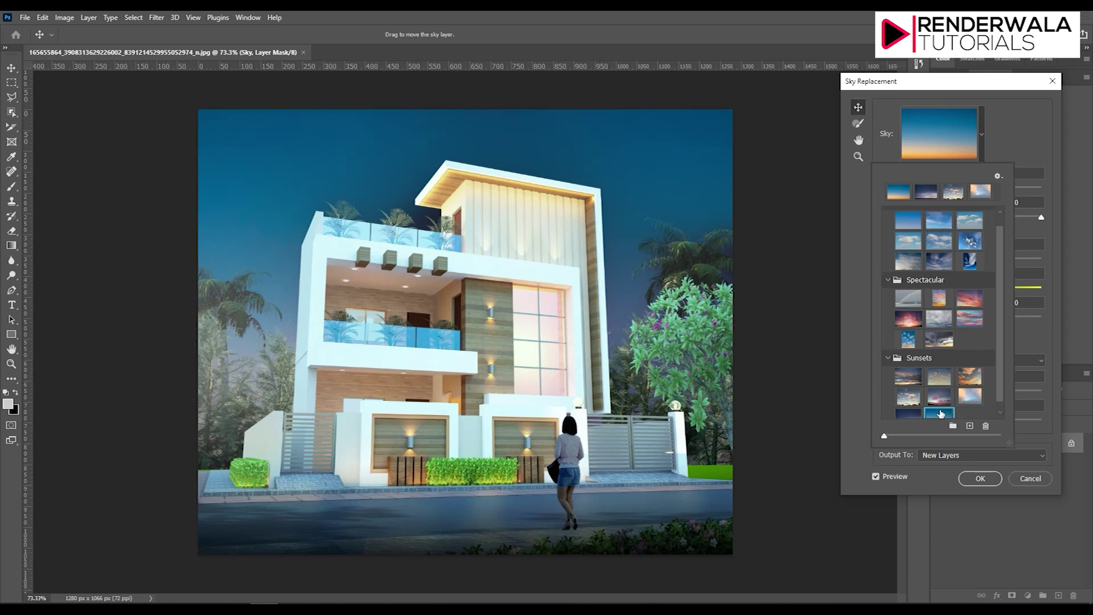
click(941, 346)
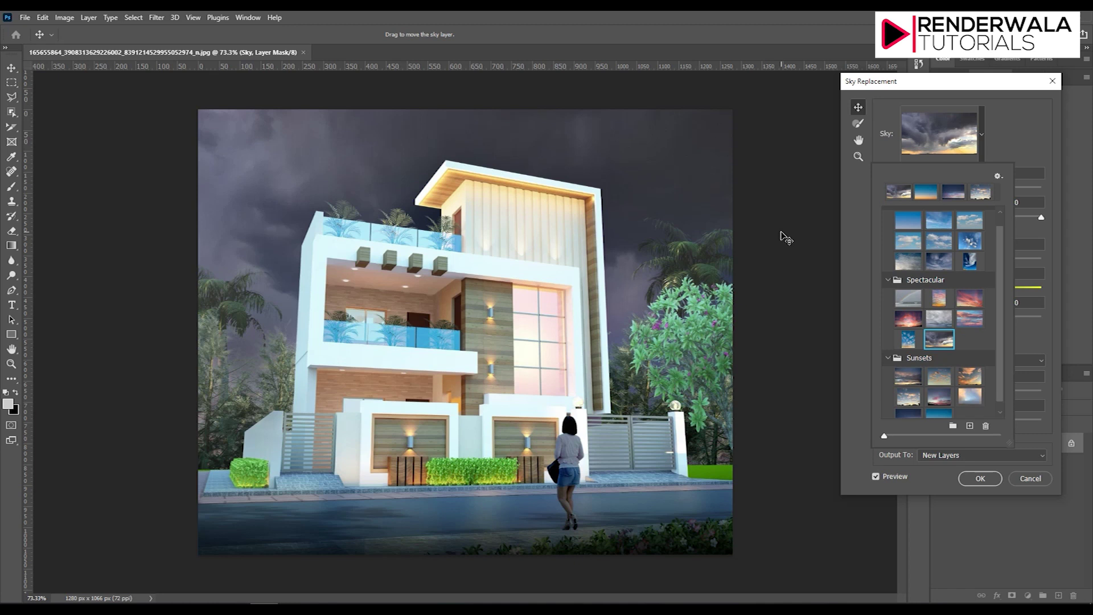
key(Escape)
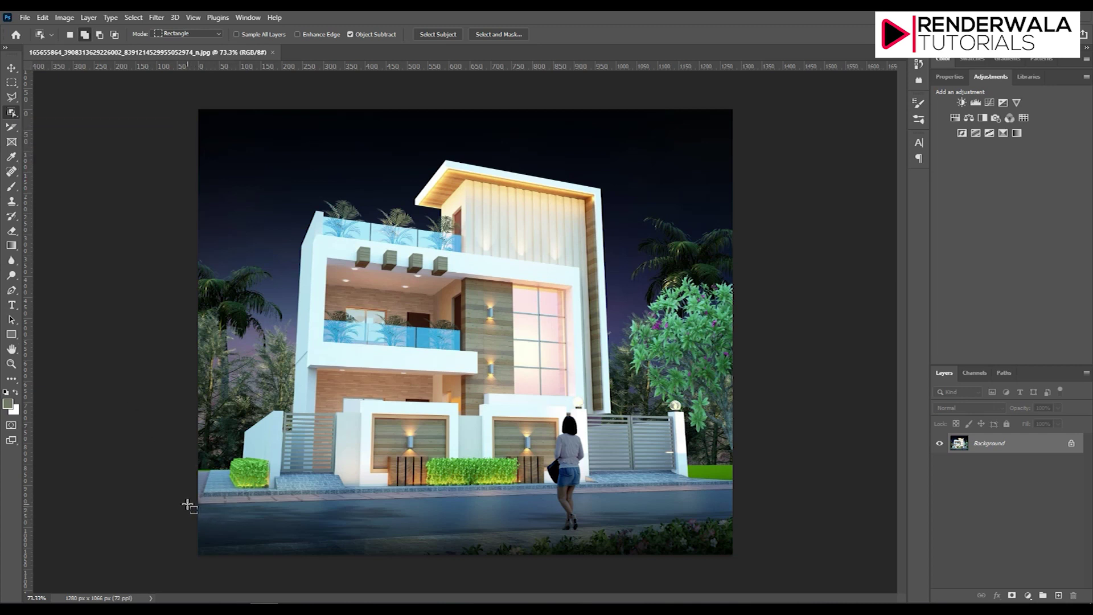
Step: Briefly select the road strip in front of the house, then clear it with Ctrl+D
drag(188, 504, 752, 530)
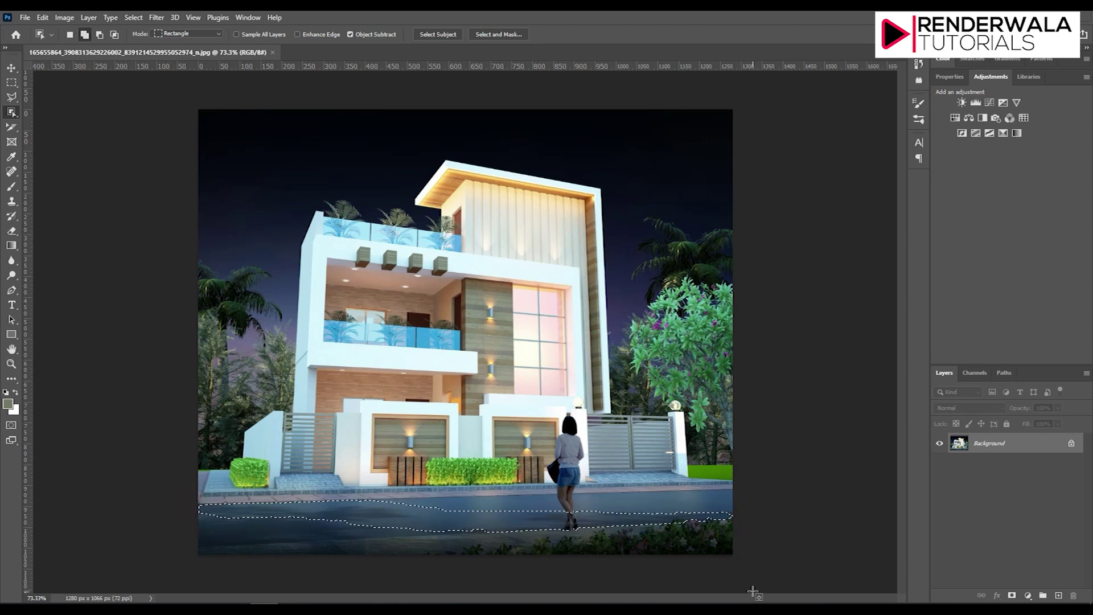
key(ctrl+d)
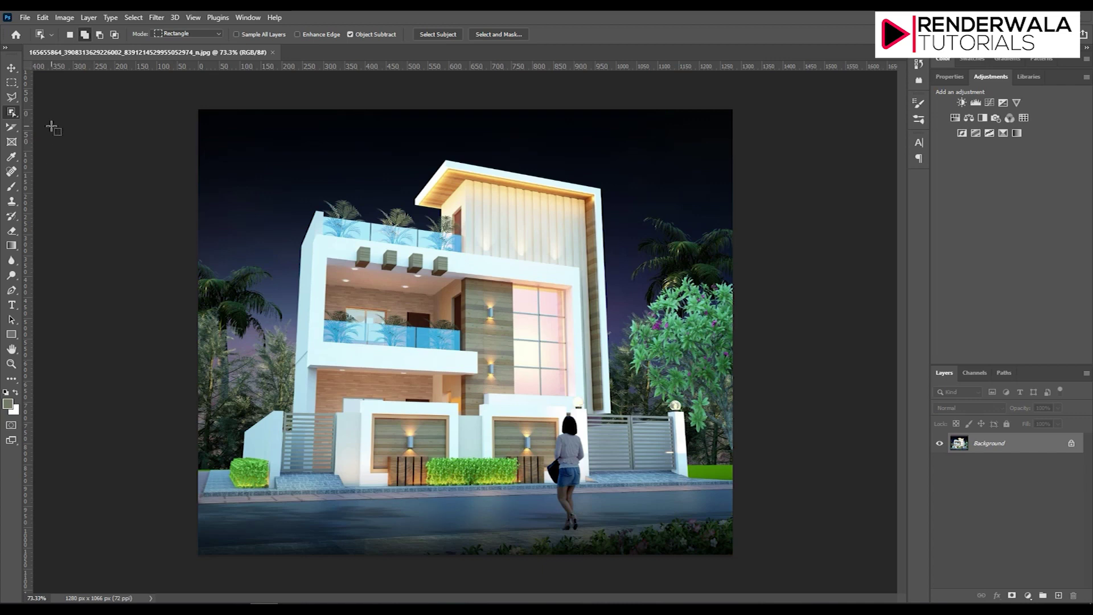
click(12, 98)
Step: Zoom in and start a Polygonal Lasso outline from the left edge along the pavement
scroll(199, 547, up, 2)
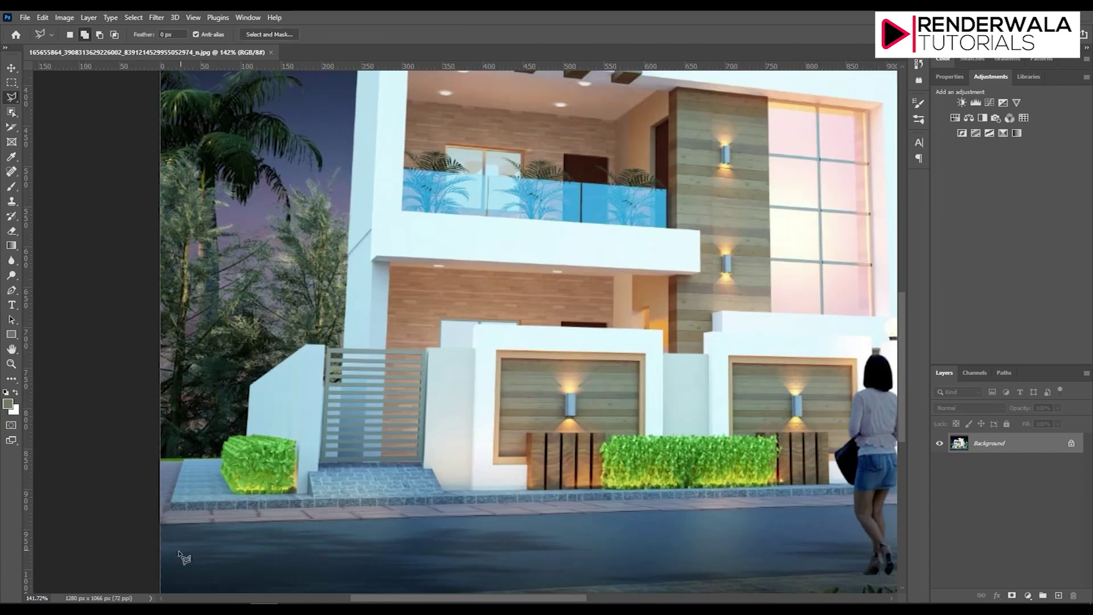
scroll(171, 530, up, 2)
scroll(154, 510, up, 2)
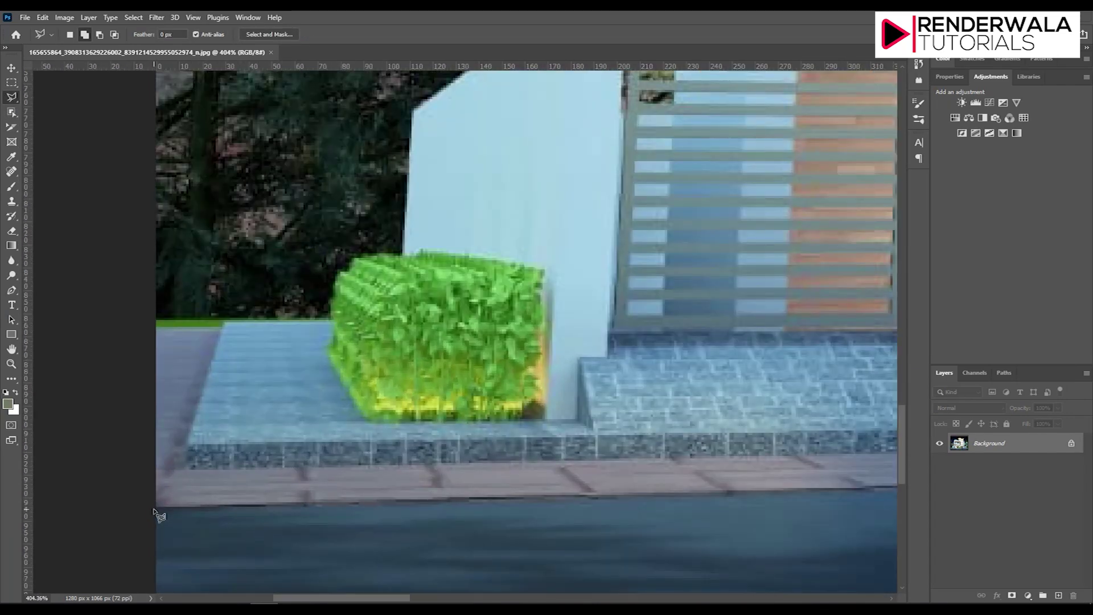
click(155, 510)
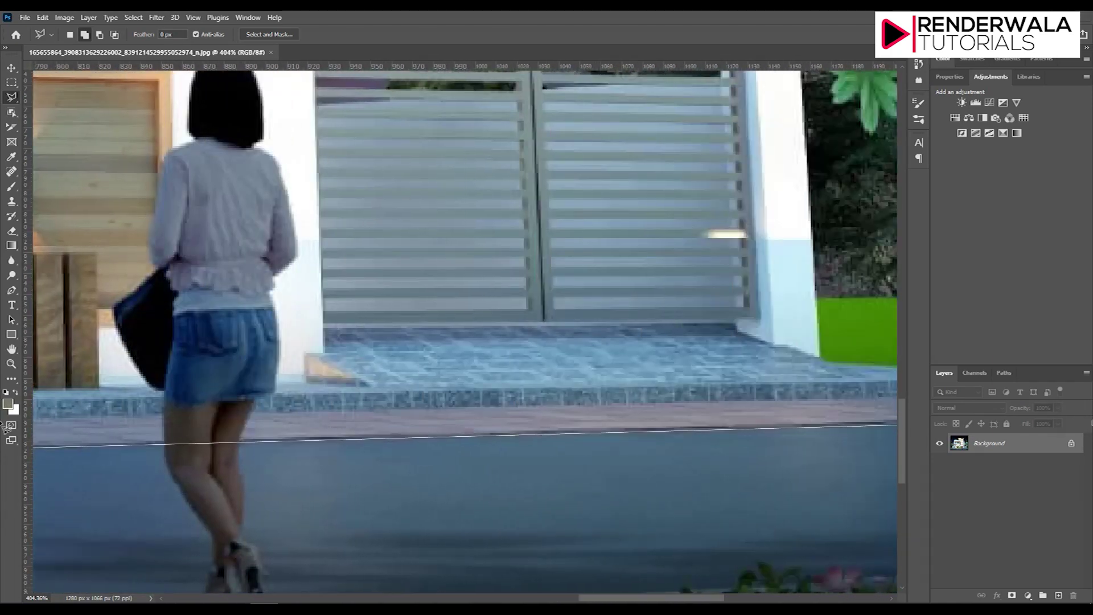
click(810, 419)
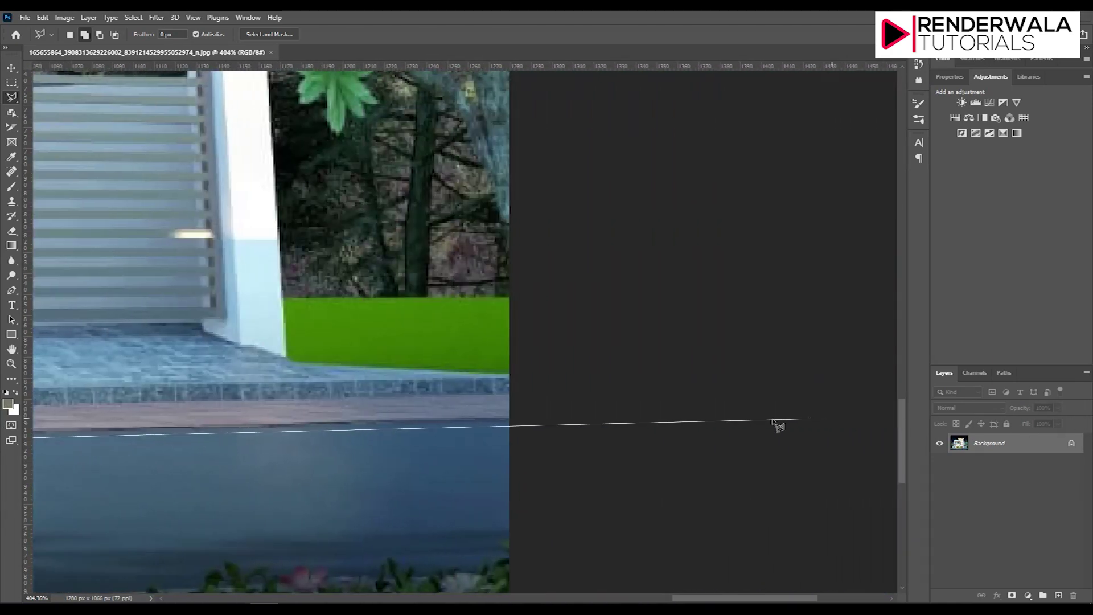
click(511, 421)
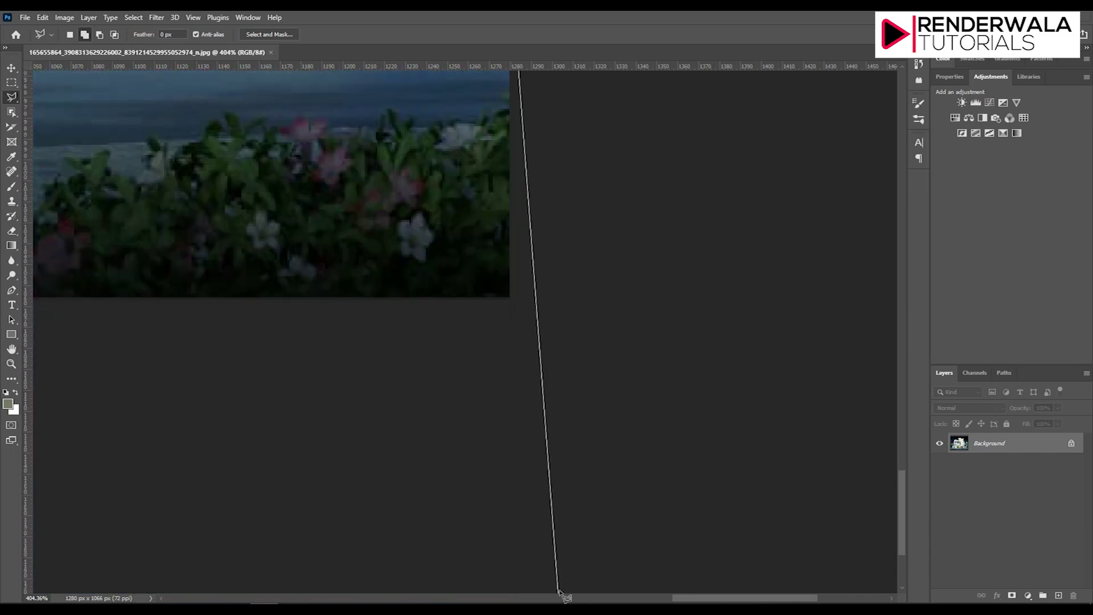
Step: Close the road outline along the image bottom and duplicate the Background layer
click(512, 117)
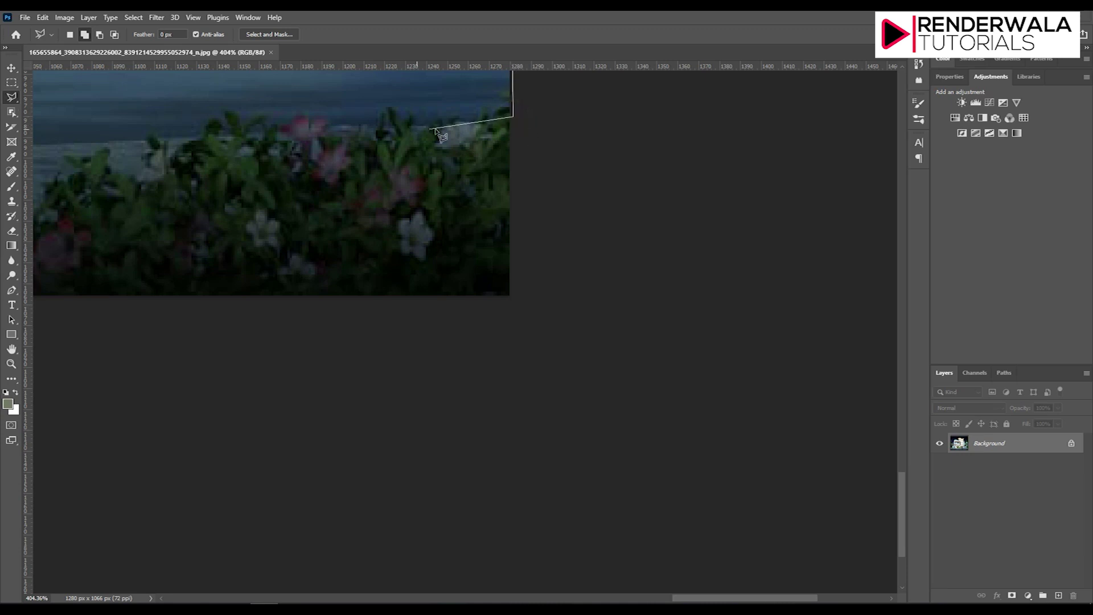
click(477, 125)
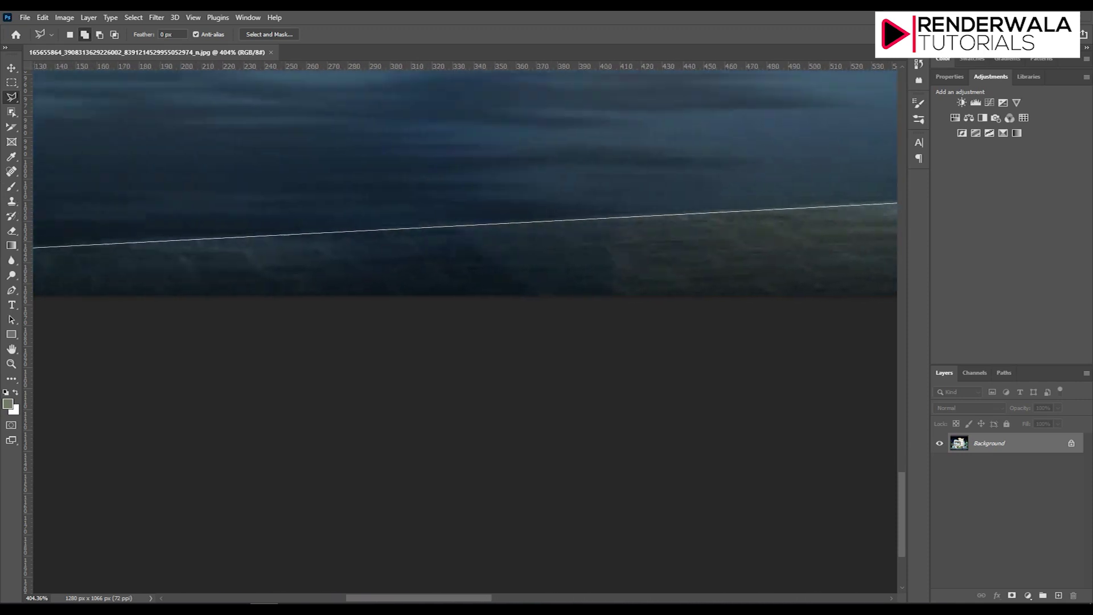
click(473, 258)
scroll(471, 501, up, 5)
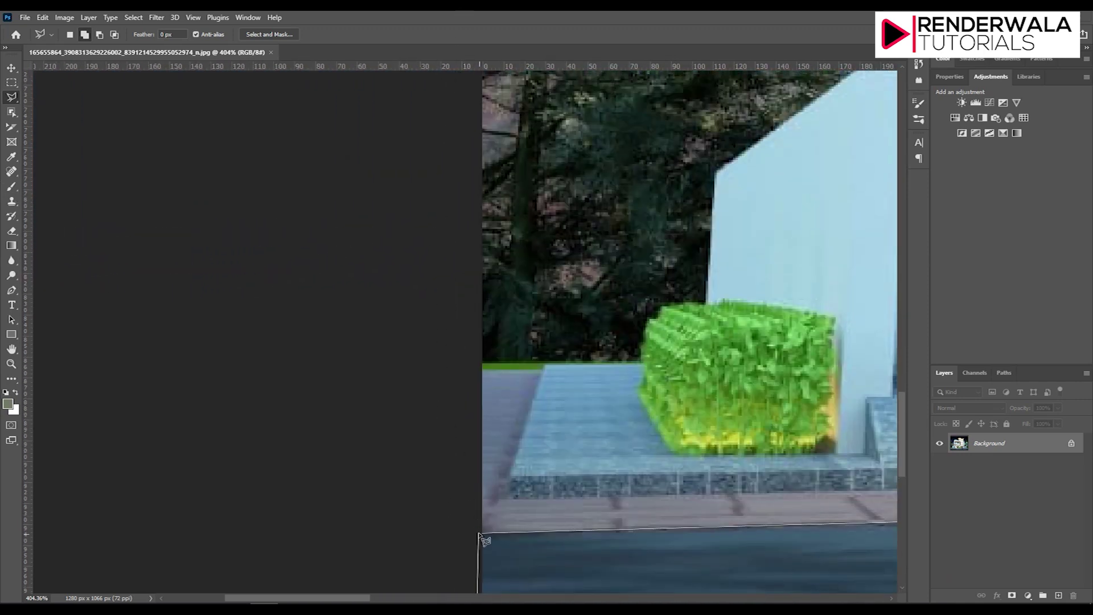
click(479, 534)
scroll(421, 491, down, 5)
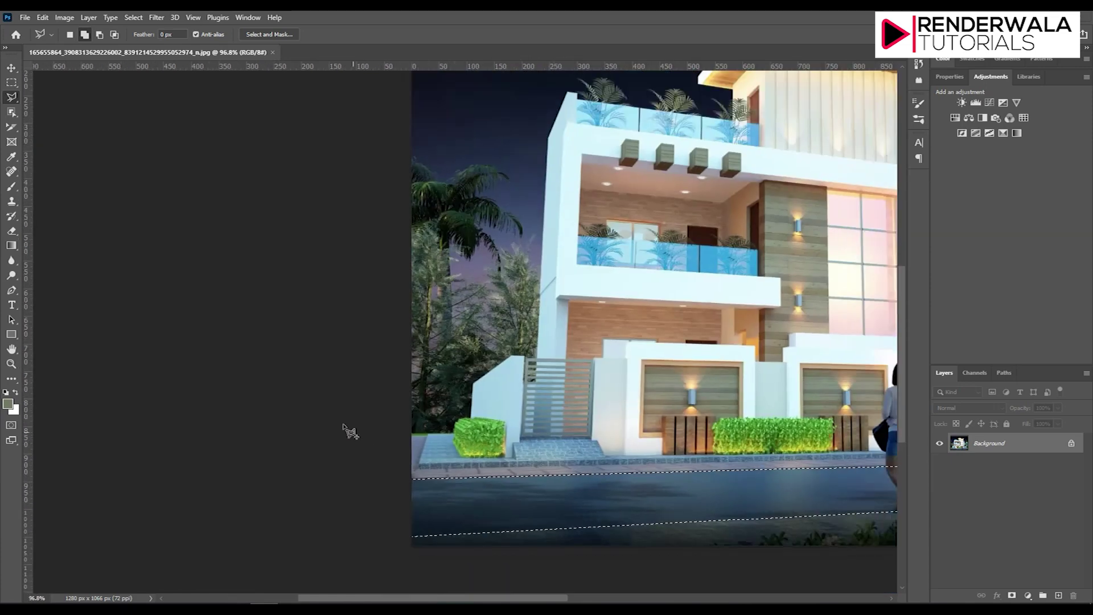
scroll(302, 403, down, 2)
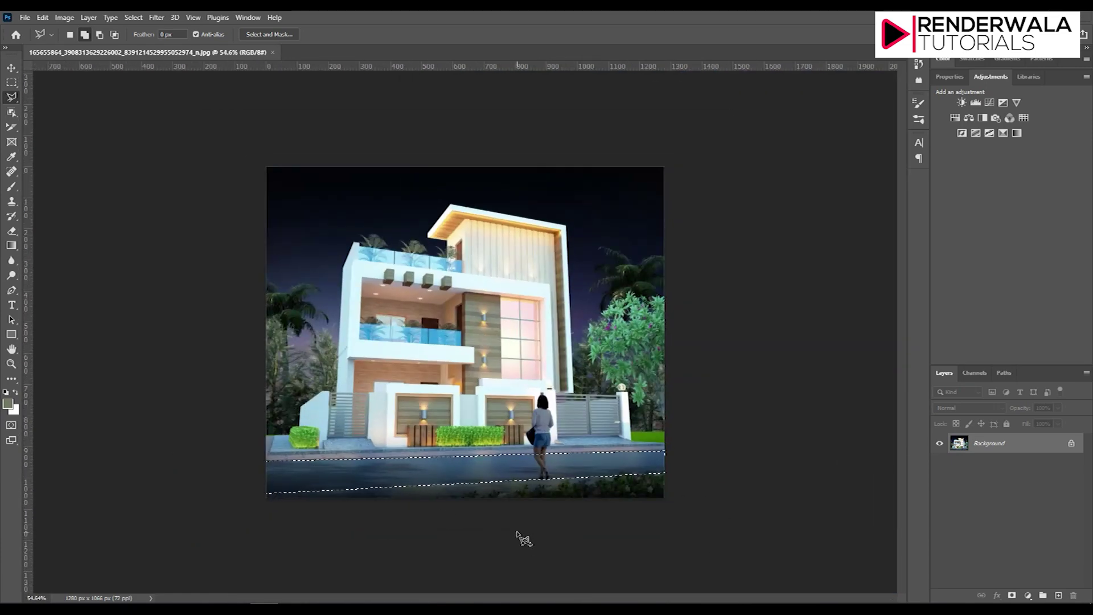
drag(998, 444, 1058, 596)
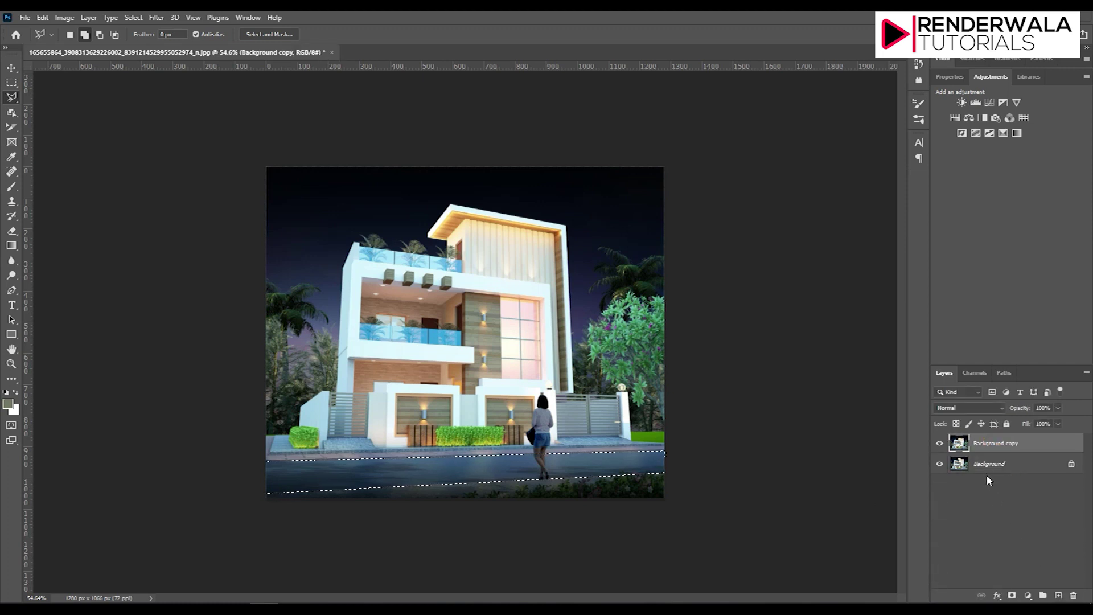
Step: Copy the road to Layer 1 with Ctrl+J, delete Background copy, and check Layer 1's visibility
key(ctrl+j)
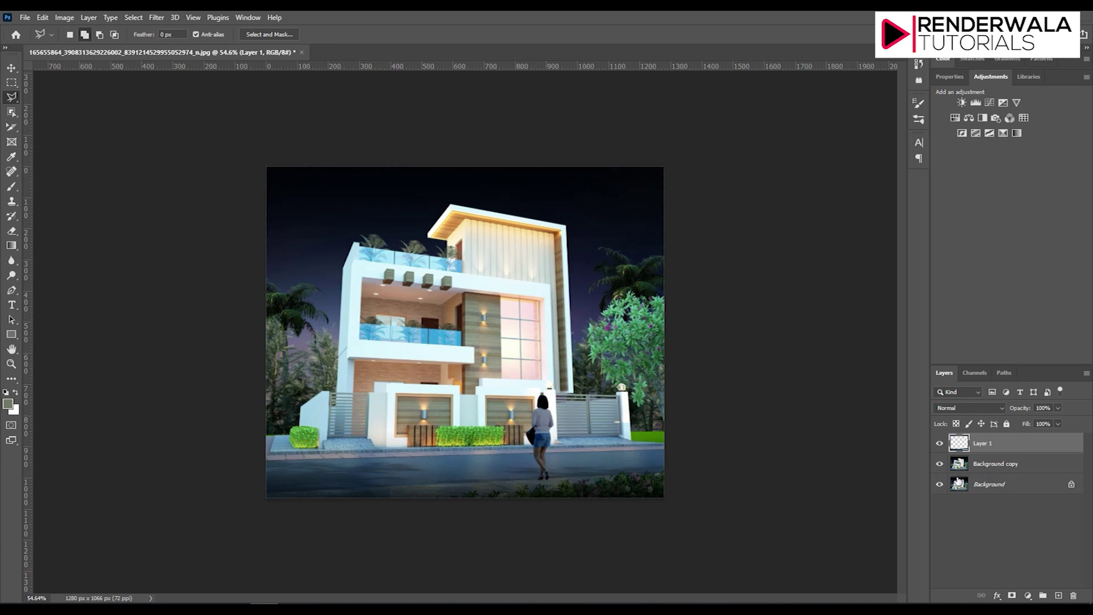
click(939, 463)
drag(993, 464, 1078, 597)
click(940, 444)
click(974, 450)
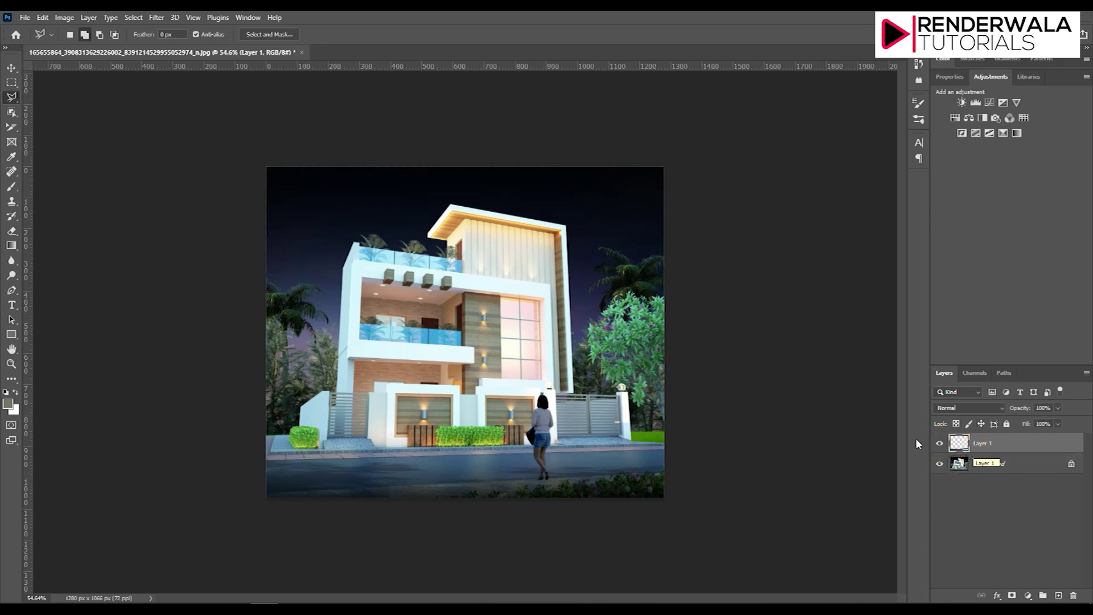
Step: Restore the deleted Background, duplicate it again, and hide the original Background
click(970, 469)
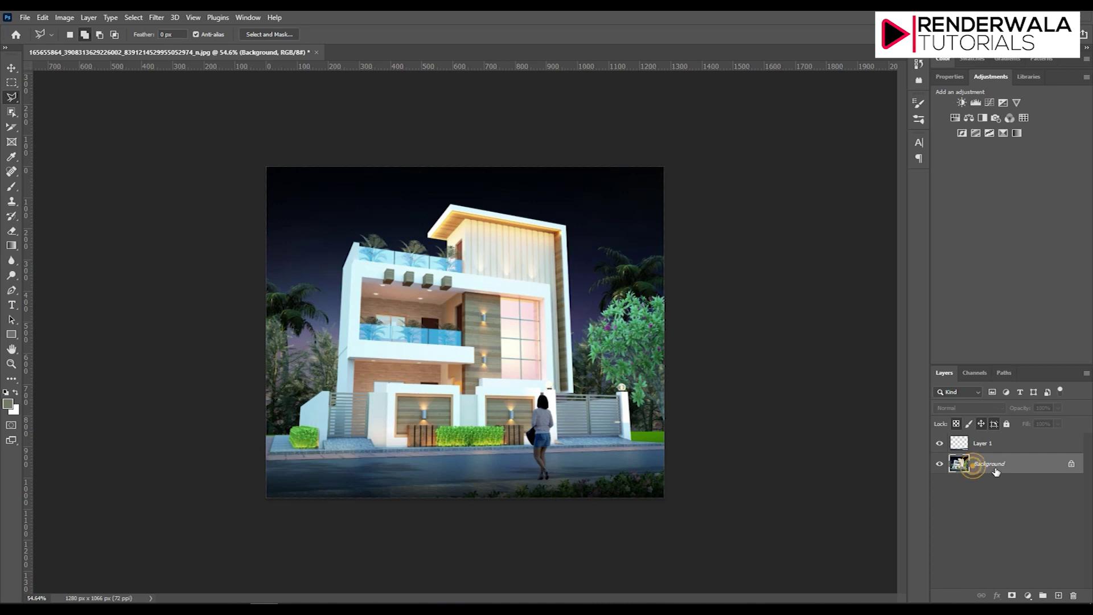
key(Delete)
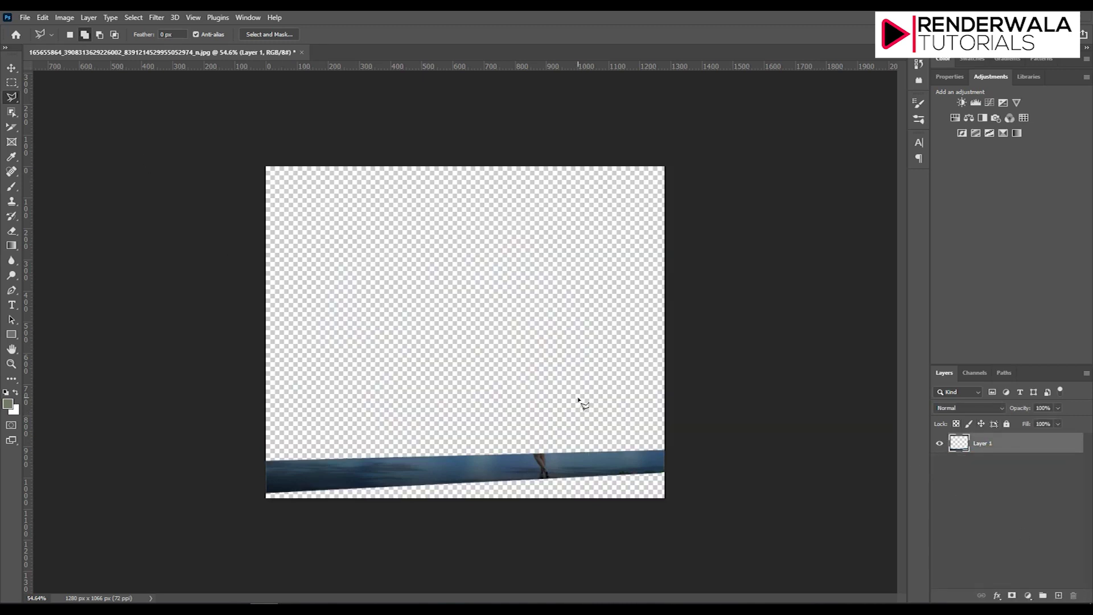
key(ctrl+z)
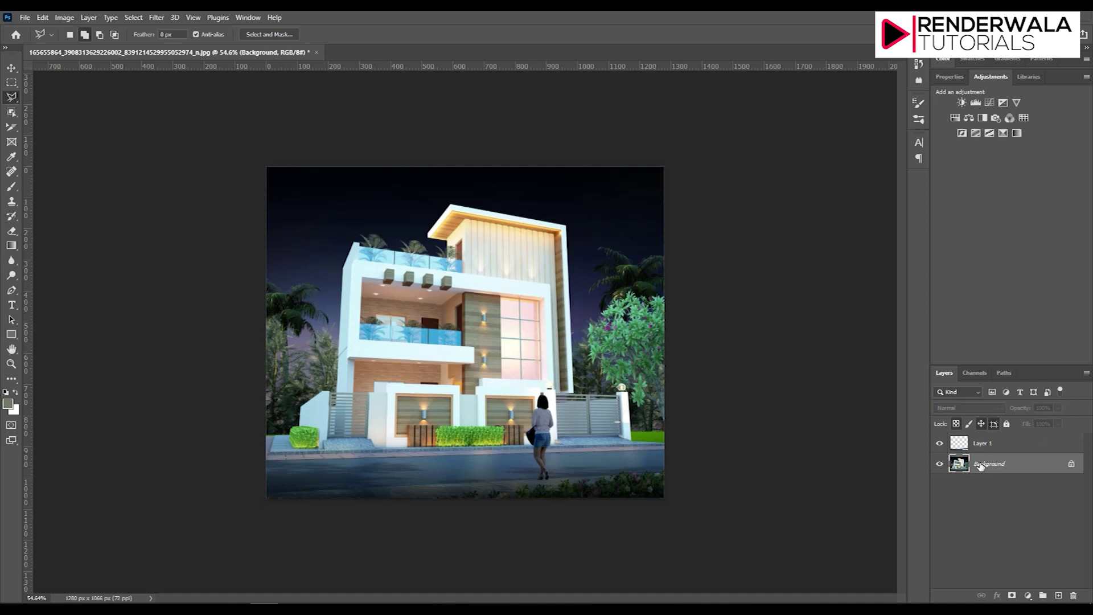
drag(984, 466, 1058, 595)
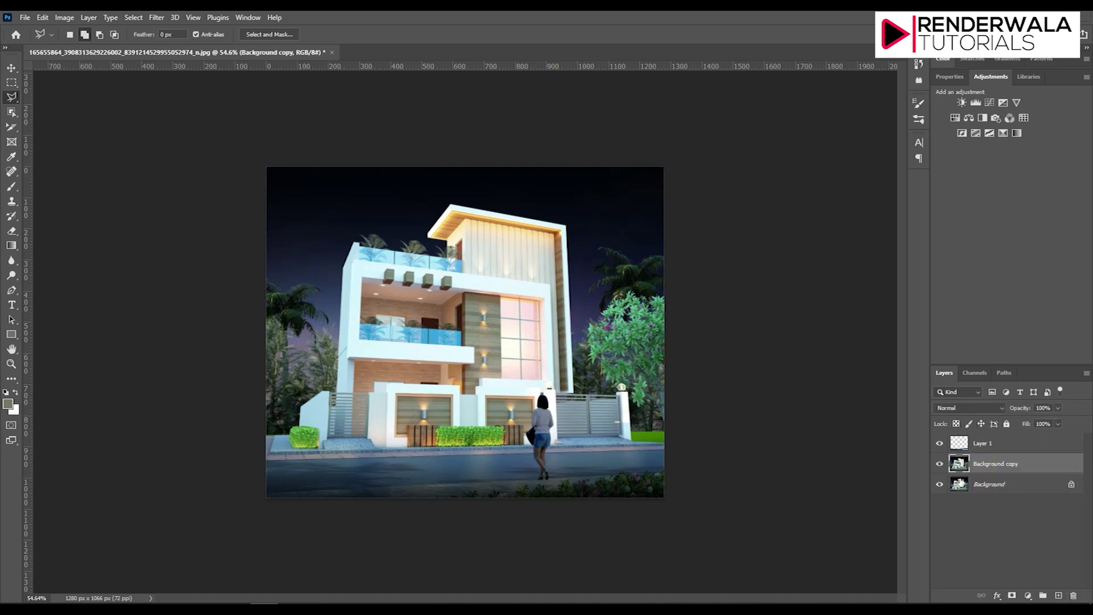
click(940, 484)
Step: Zoom in and start the lasso outline at the house's right wall down to the gate
scroll(722, 336, up, 3)
scroll(722, 336, up, 3)
scroll(322, 325, down, 2)
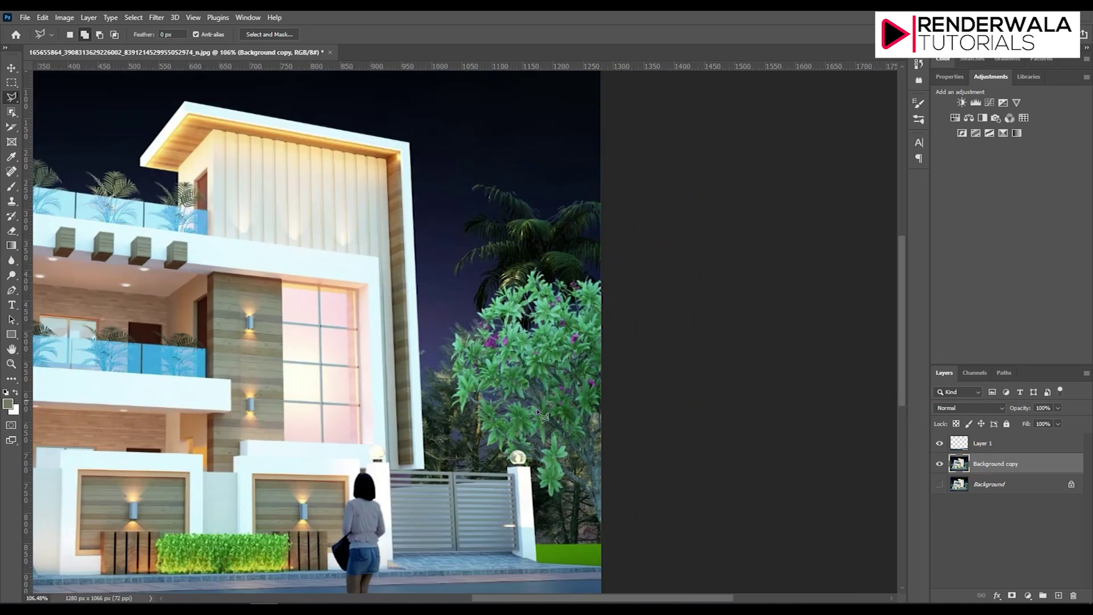
scroll(655, 523, up, 1)
scroll(393, 325, up, 1)
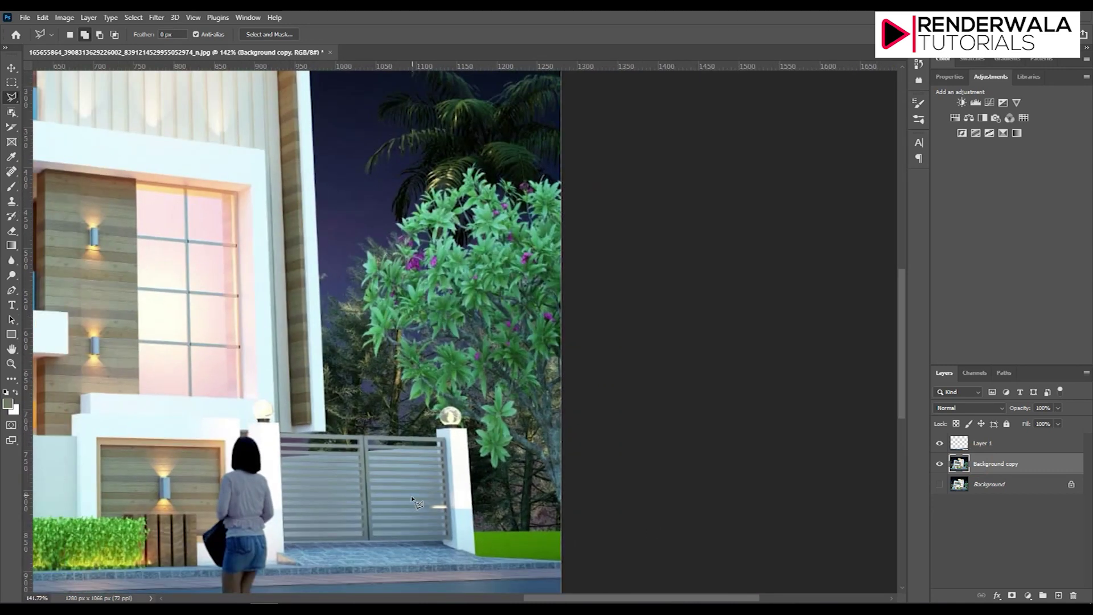
scroll(404, 496, up, 1)
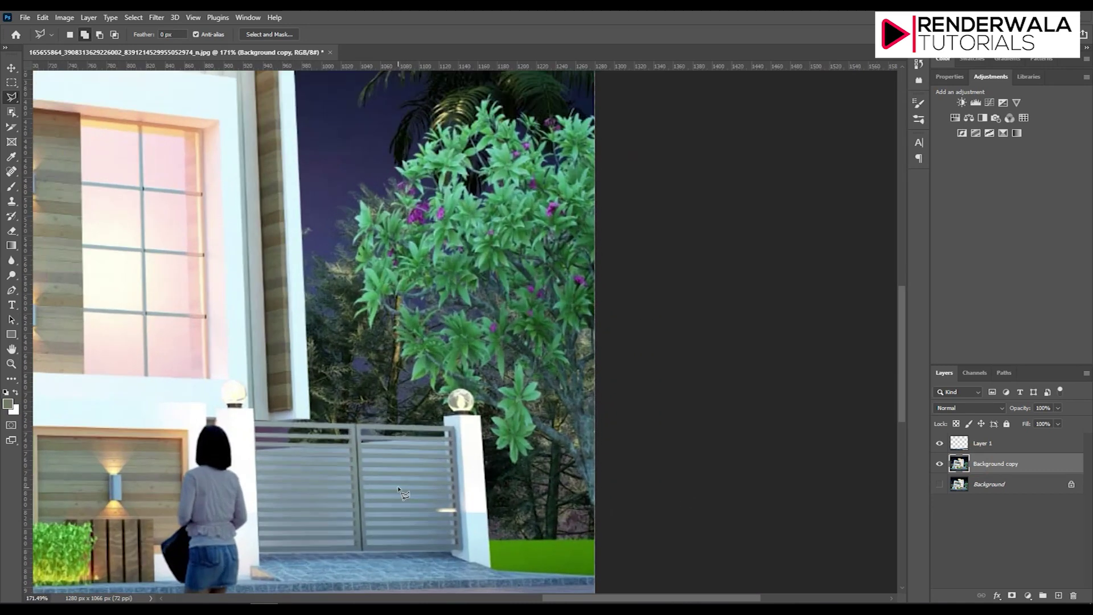
click(300, 178)
click(310, 420)
Step: Trace the outline around the gate pillar, lamp and lamp-post corners
scroll(444, 421, up, 2)
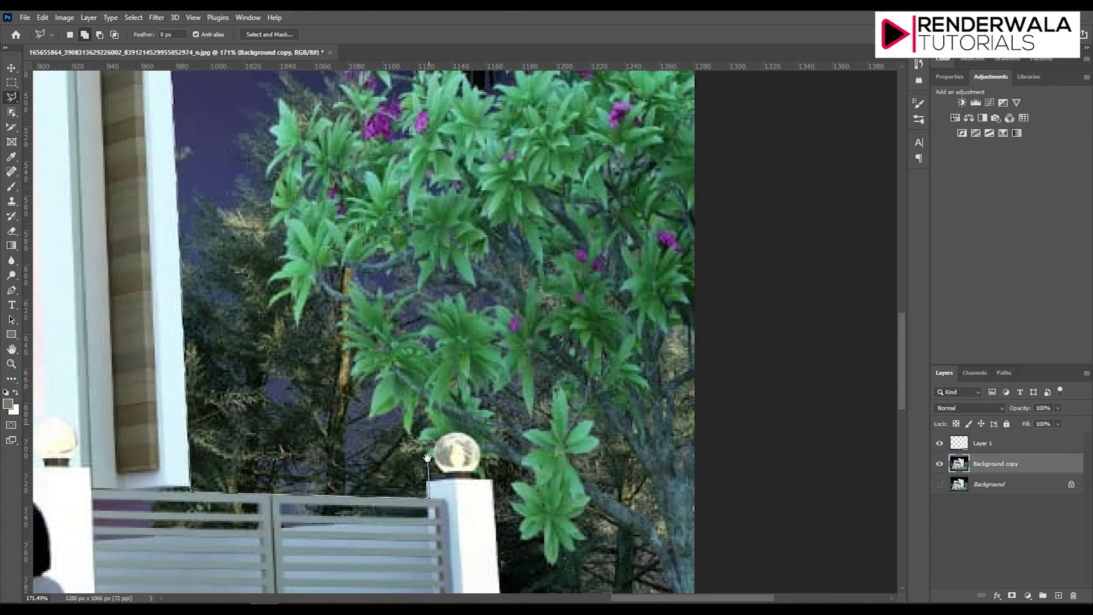
drag(420, 453, 453, 336)
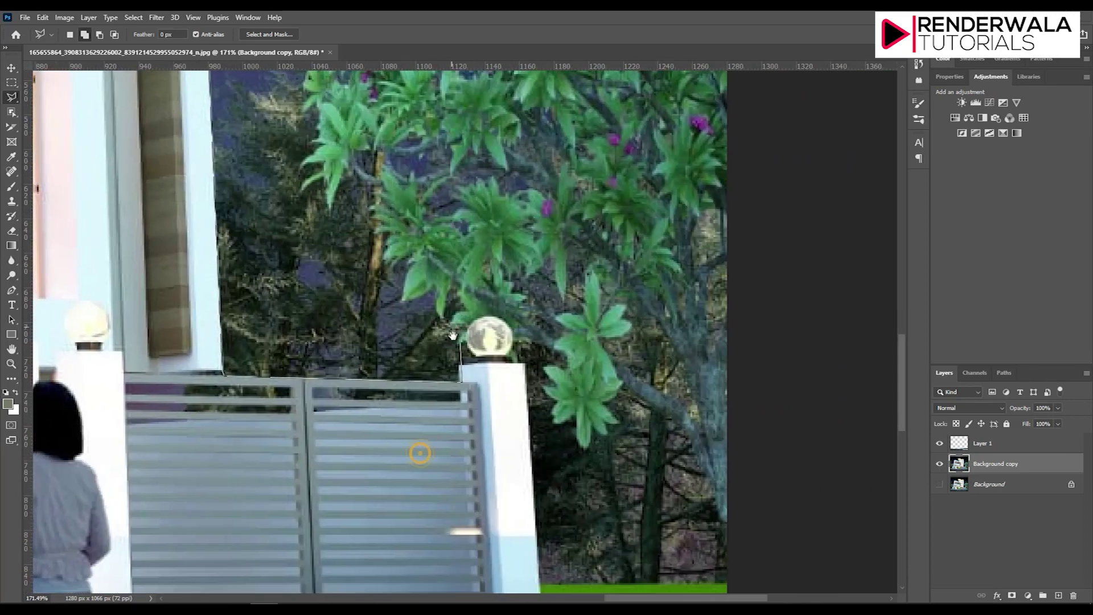
click(461, 380)
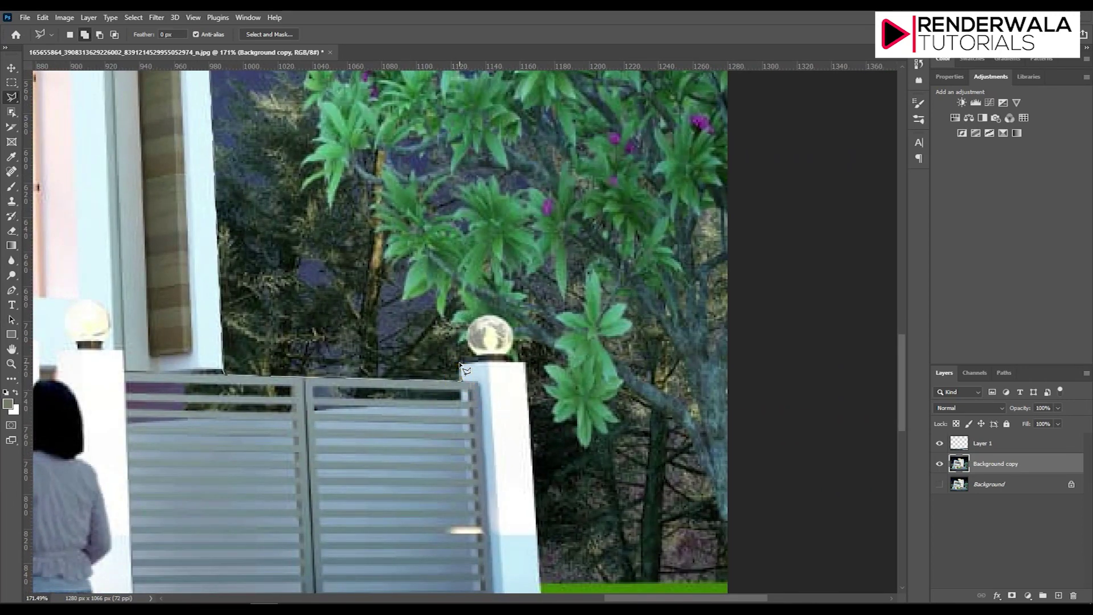
click(460, 365)
click(473, 318)
click(499, 315)
click(512, 334)
click(517, 341)
click(512, 357)
click(523, 363)
click(528, 370)
scroll(539, 541, down, 2)
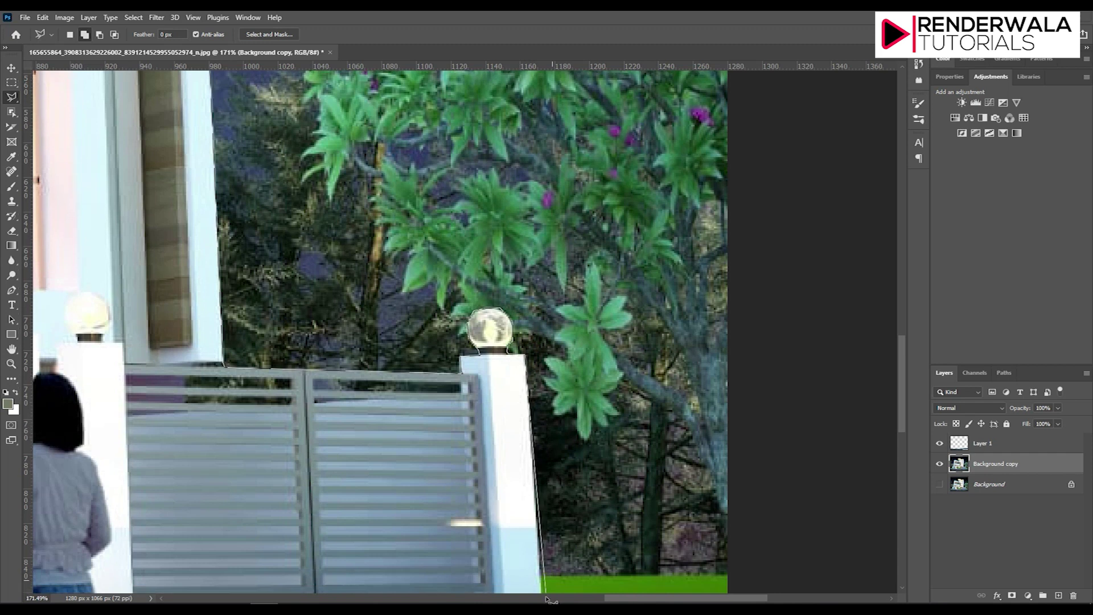
Step: Carry the outline along the green strip, right edge and image top, then close it
click(541, 566)
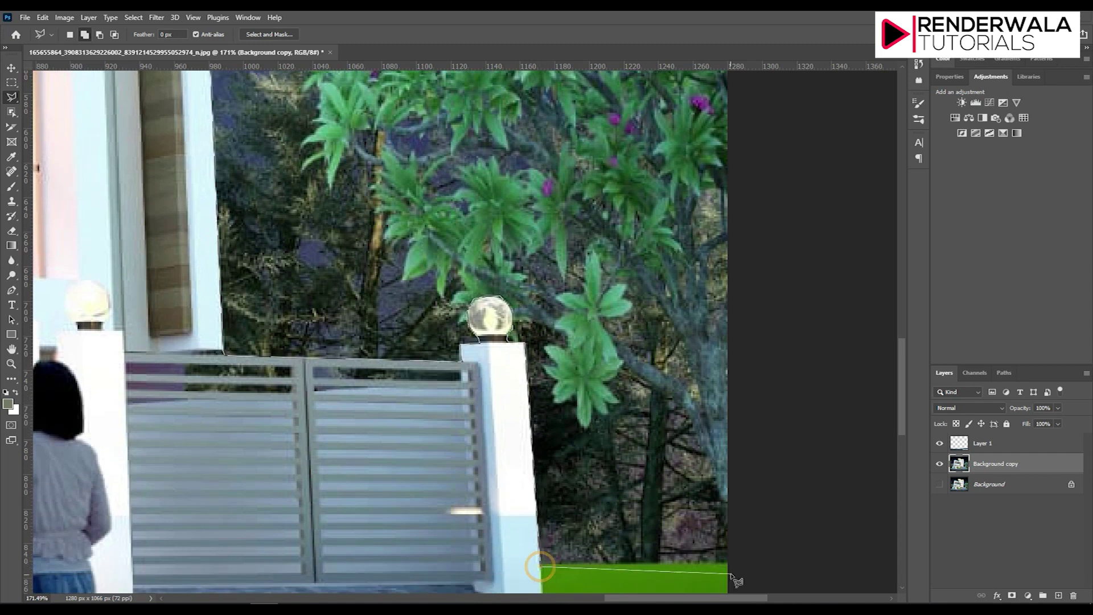
click(732, 563)
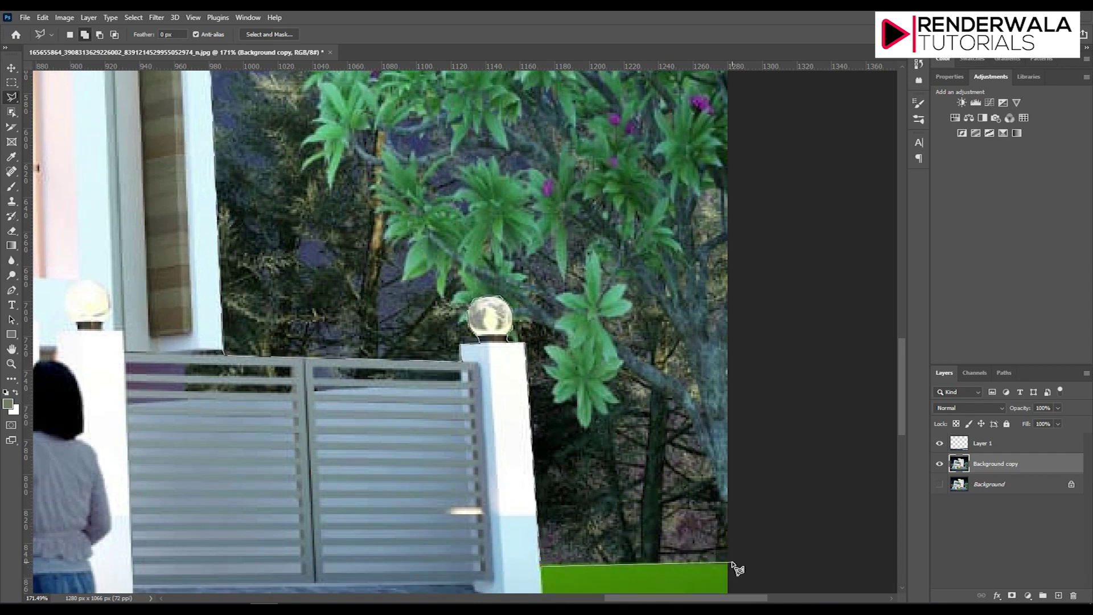
click(741, 567)
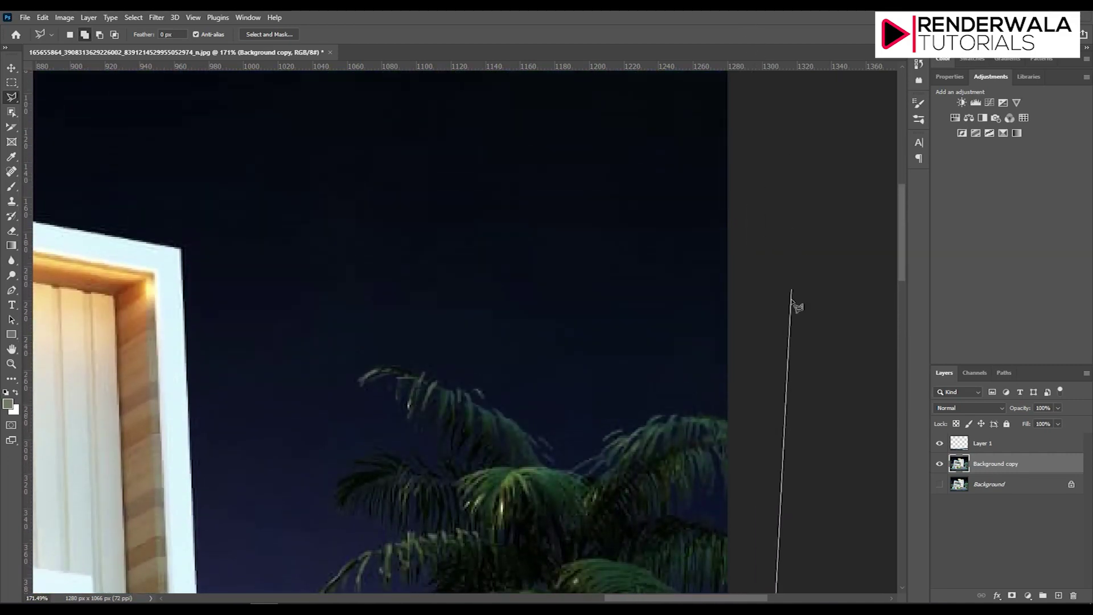
click(788, 324)
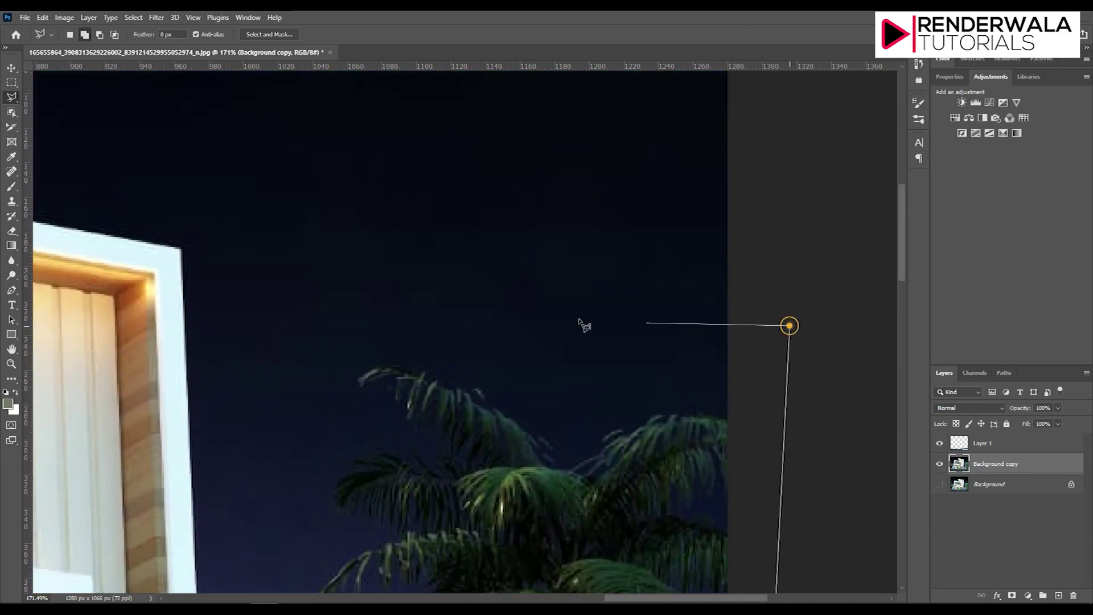
click(339, 322)
click(283, 522)
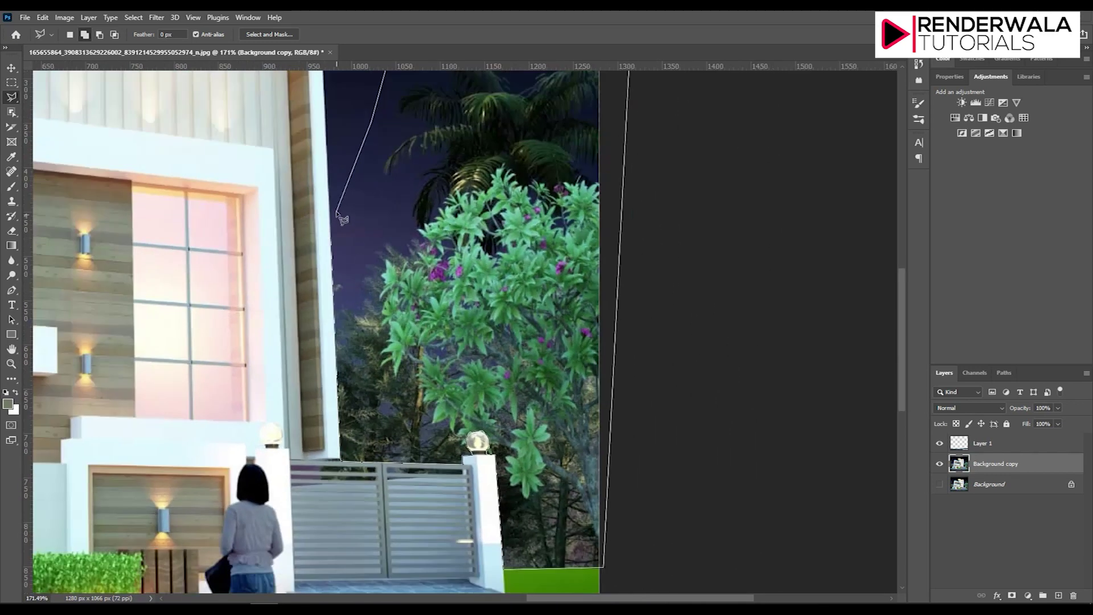
click(380, 141)
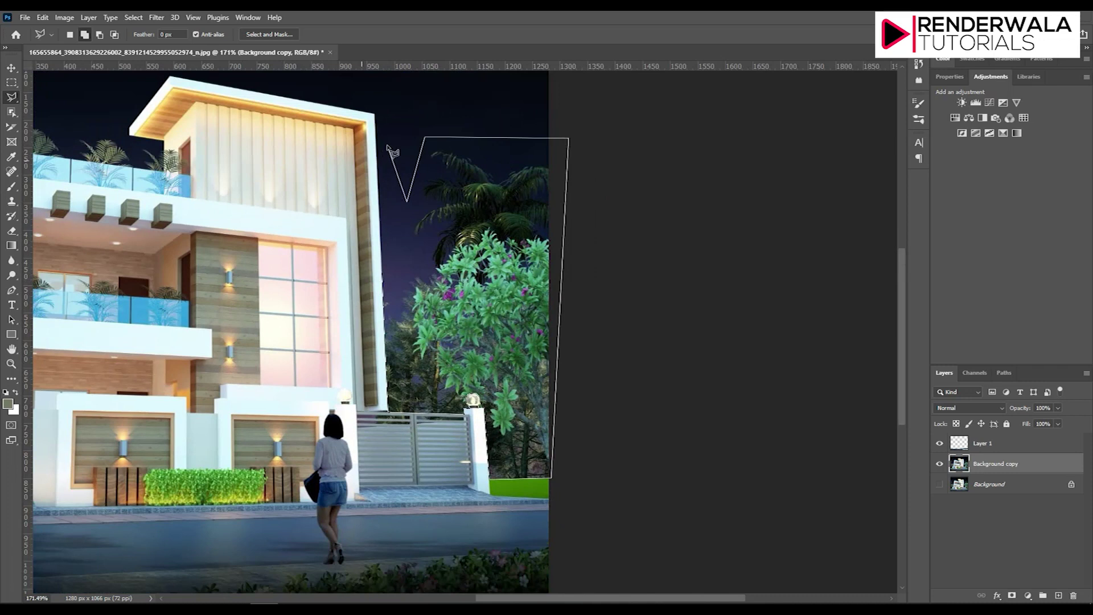
click(387, 146)
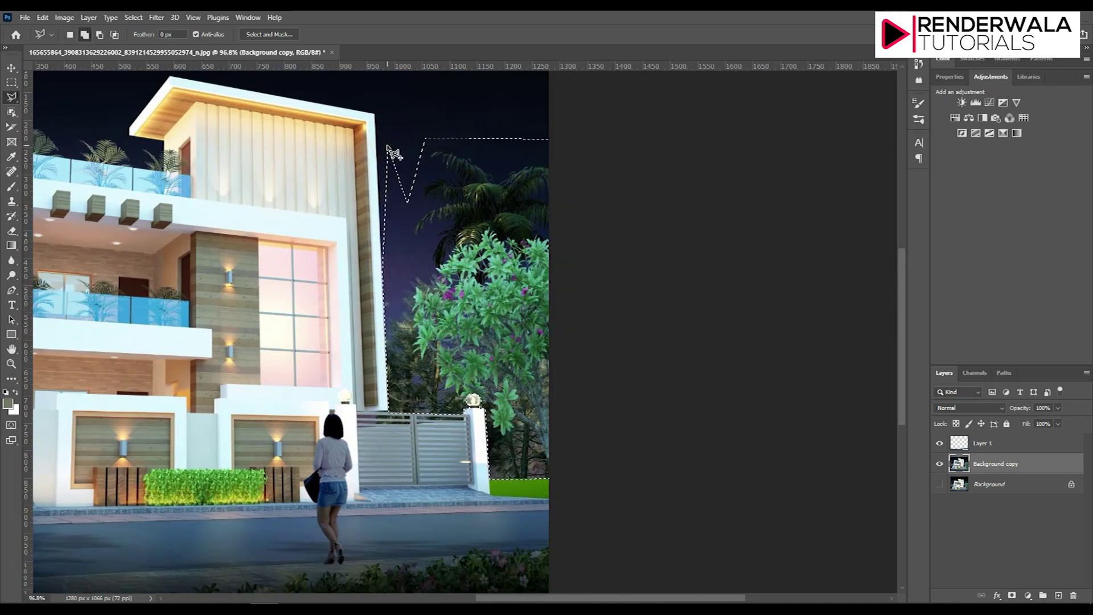
key(shift+F5)
click(550, 174)
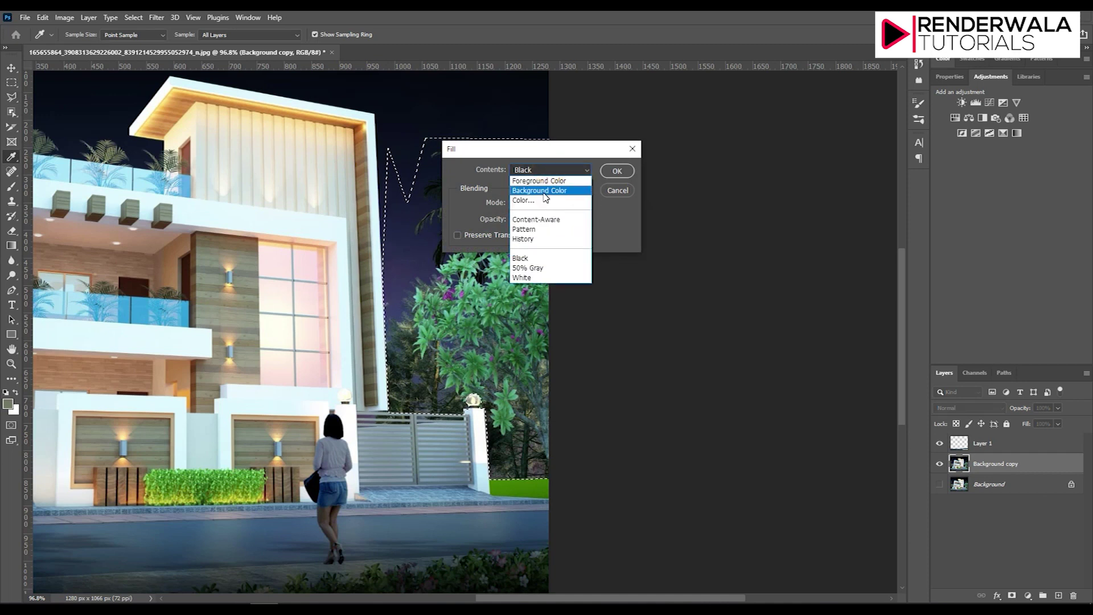
click(545, 192)
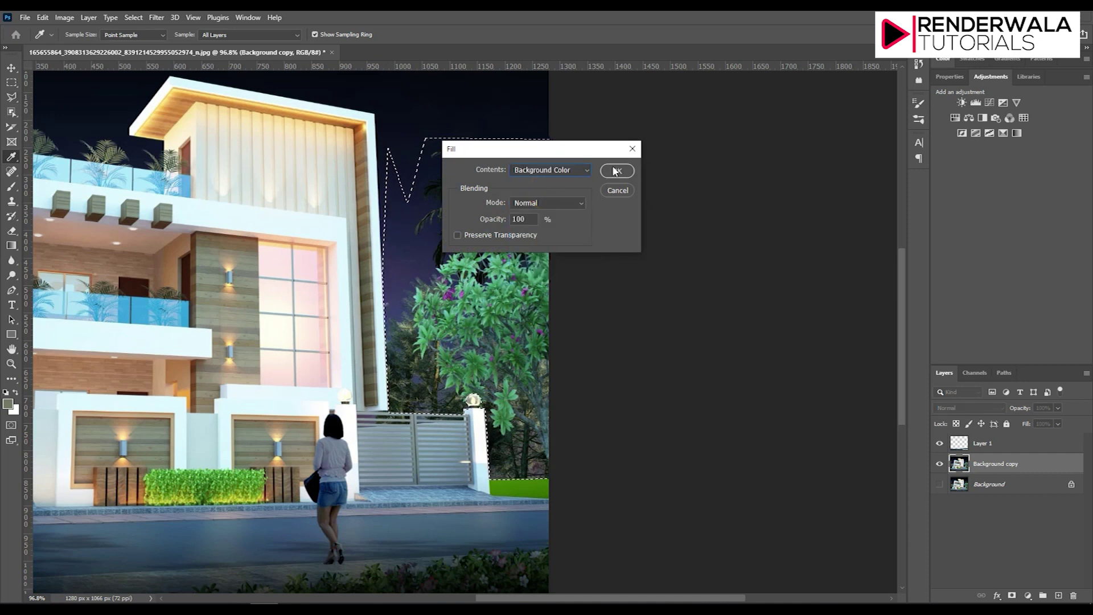
click(615, 171)
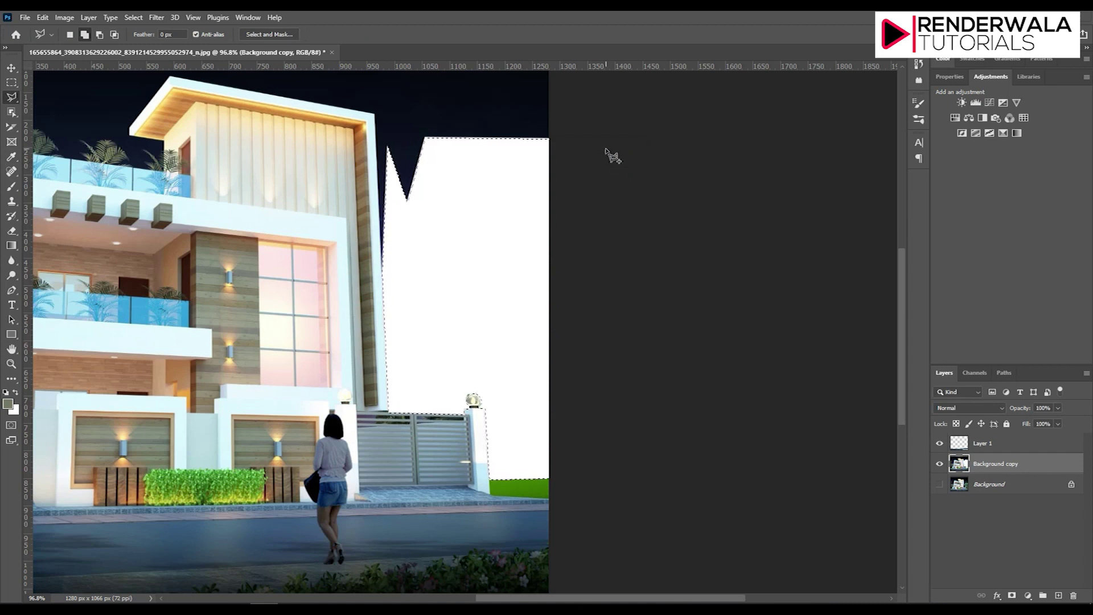
key(ctrl+z)
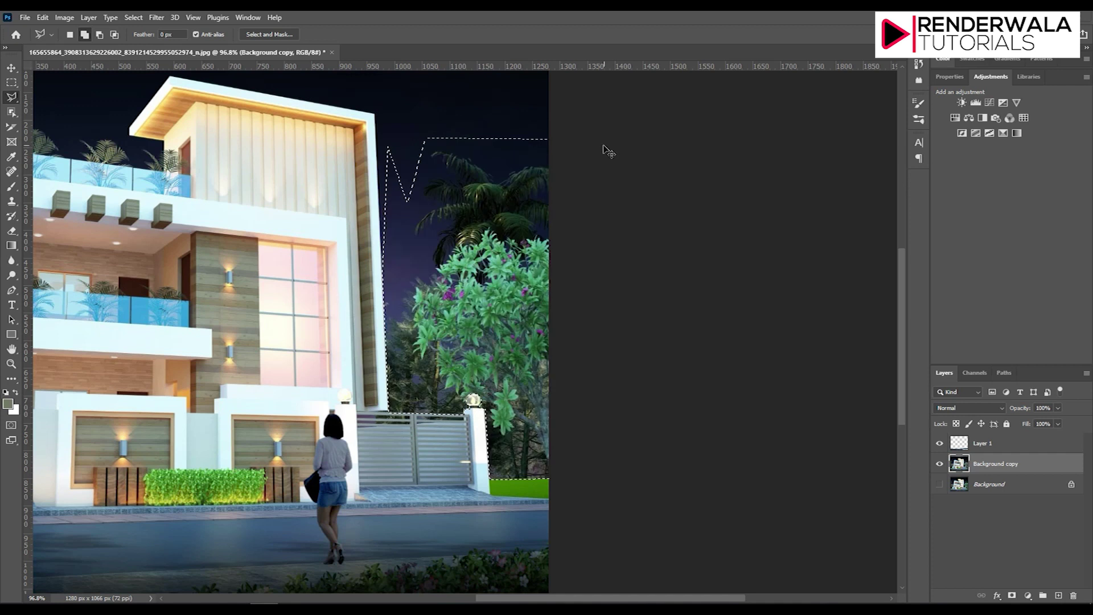
key(shift+F5)
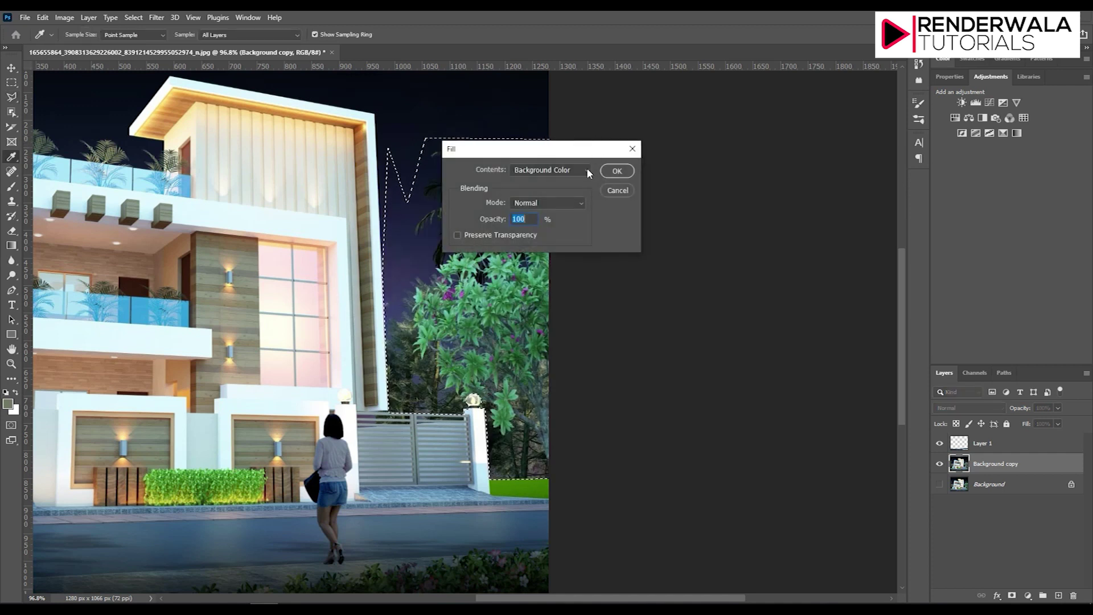
click(571, 167)
click(538, 181)
click(617, 171)
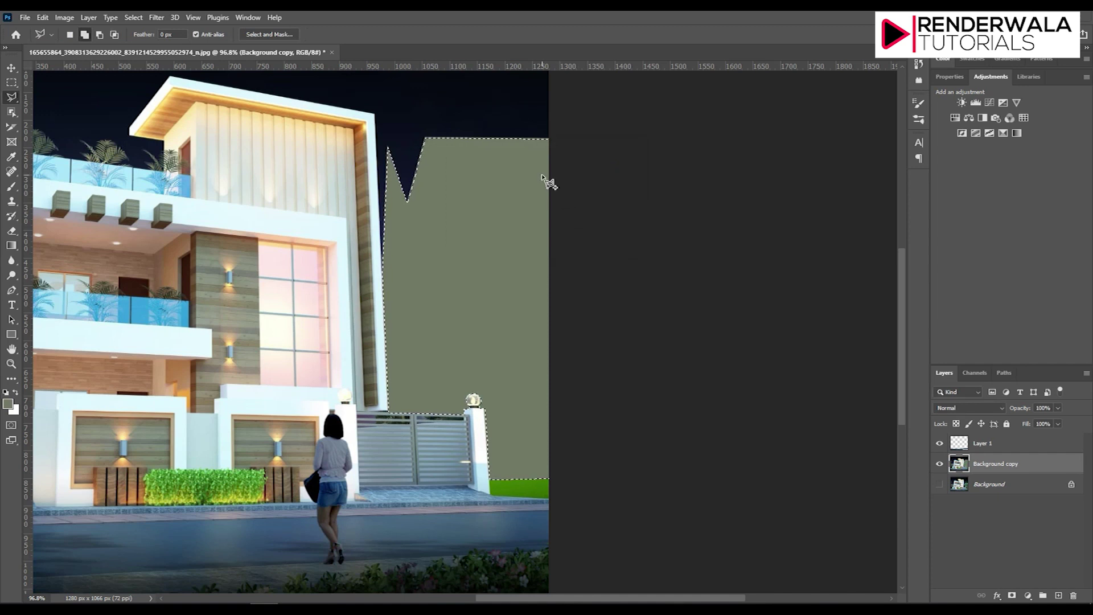
key(ctrl+z)
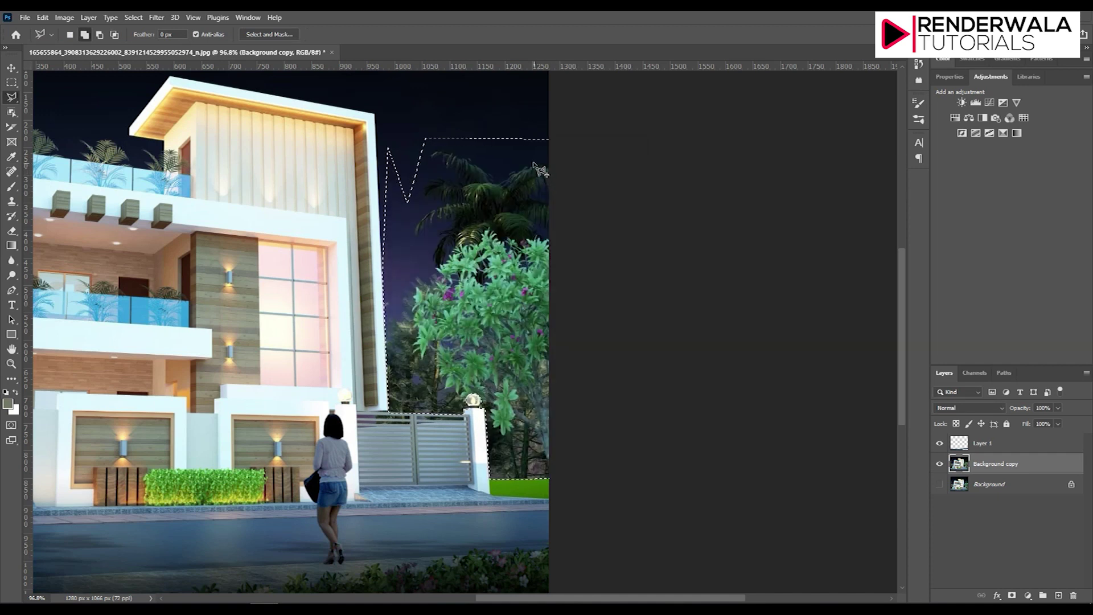
key(shift+F5)
click(529, 172)
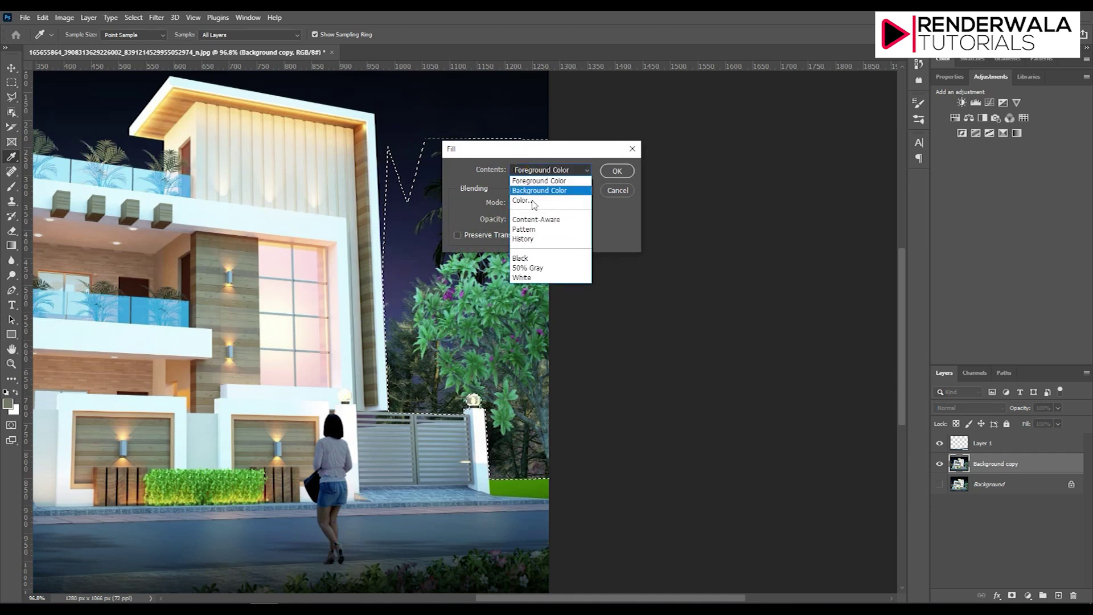
click(538, 219)
click(615, 177)
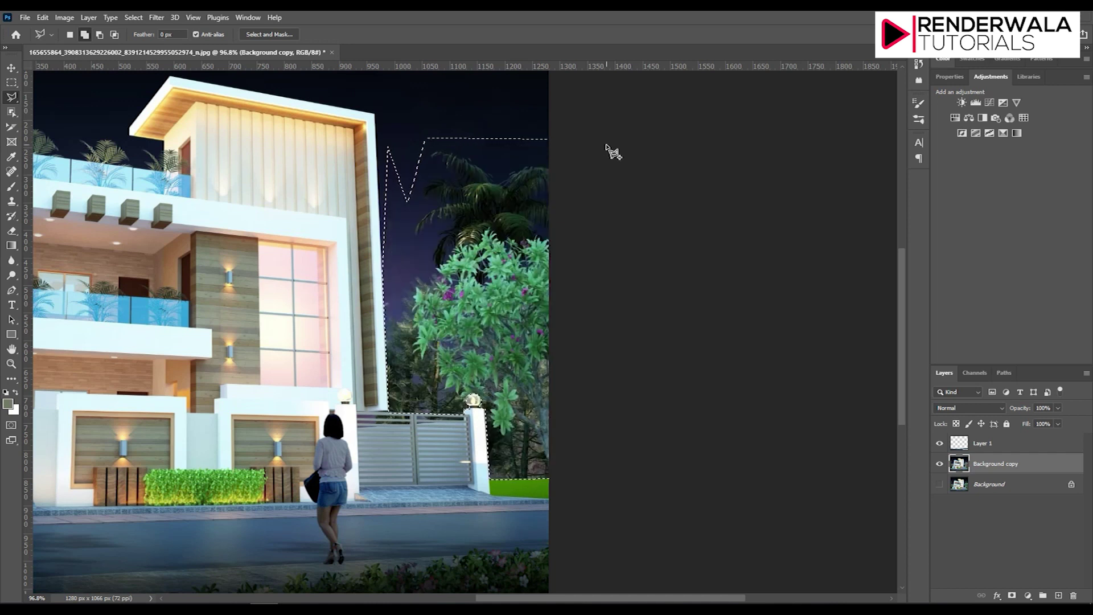
scroll(575, 173, down, 2)
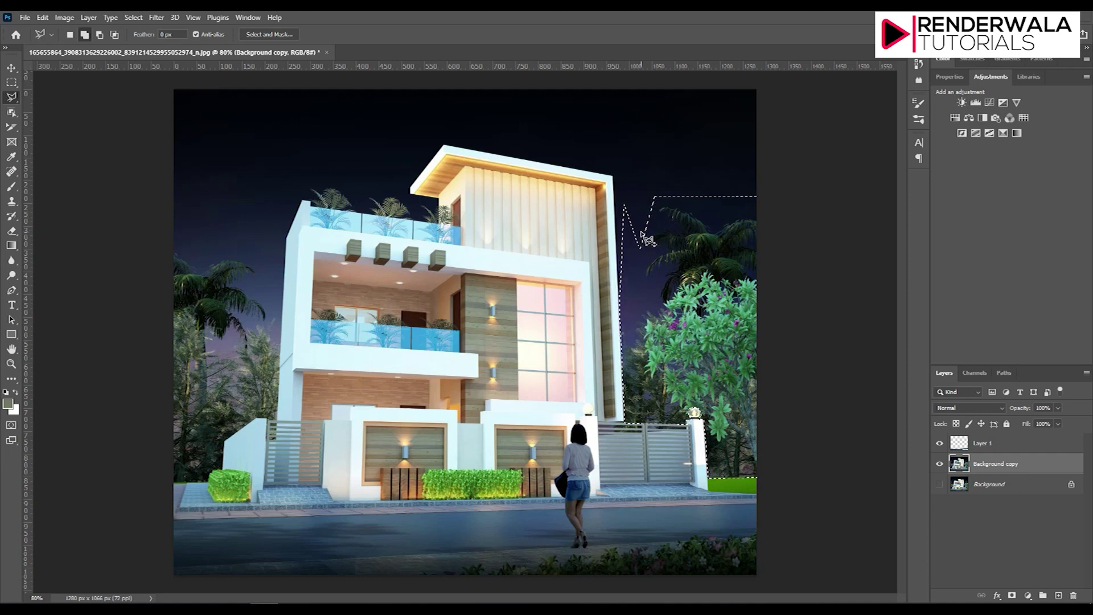
scroll(796, 286, up, 2)
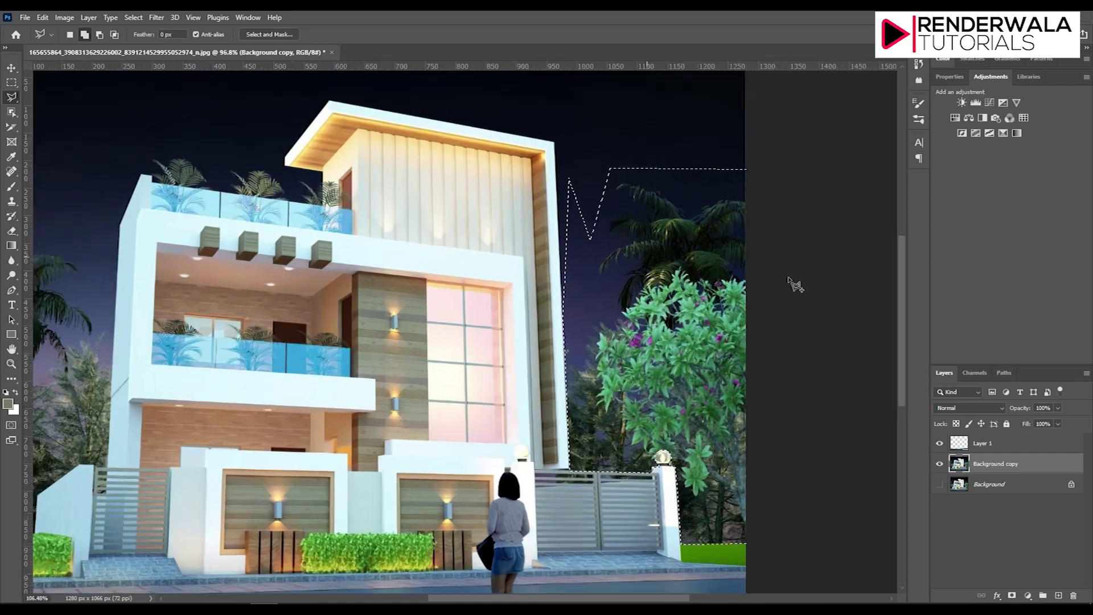
Step: Choose the Clone Stamp, shrink the brush to 50, and zoom onto the palm top
scroll(791, 285, up, 2)
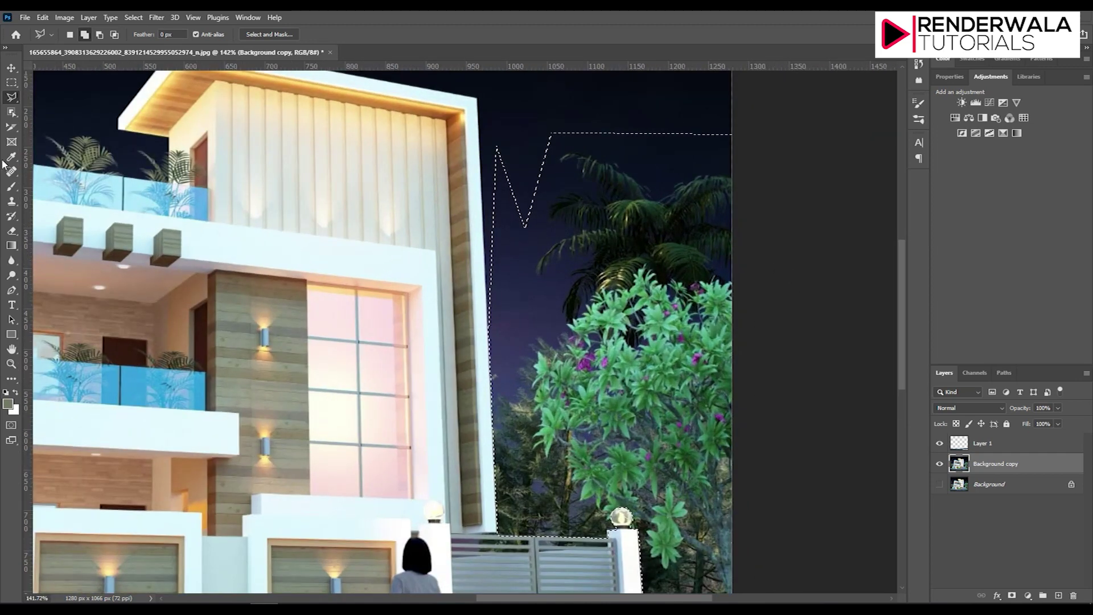
click(11, 201)
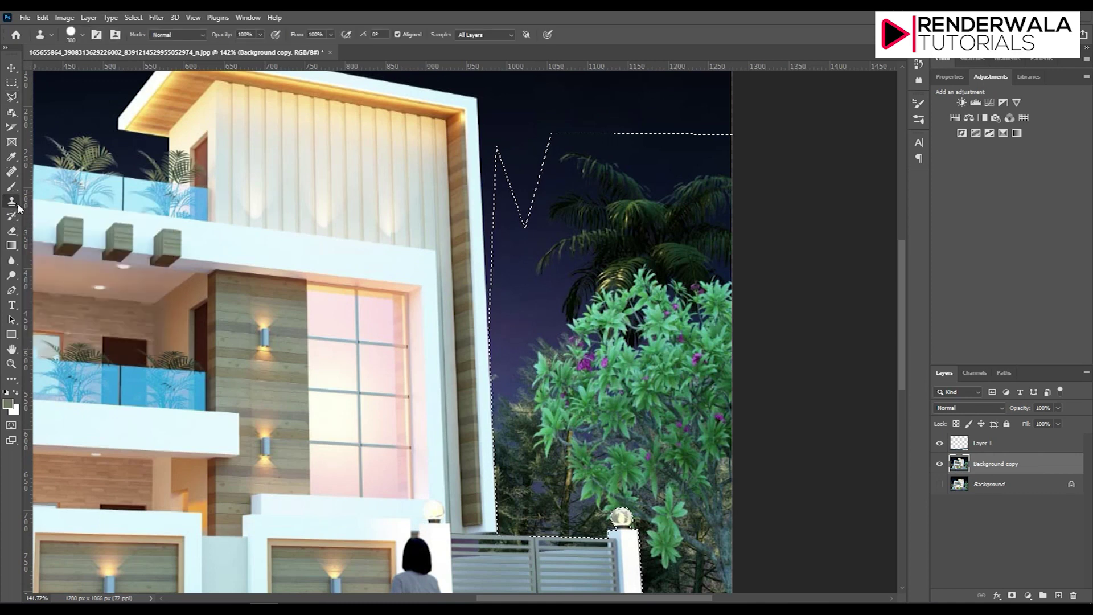
scroll(560, 234, down, 3)
scroll(783, 191, up, 3)
scroll(664, 176, down, 4)
scroll(689, 207, up, 2)
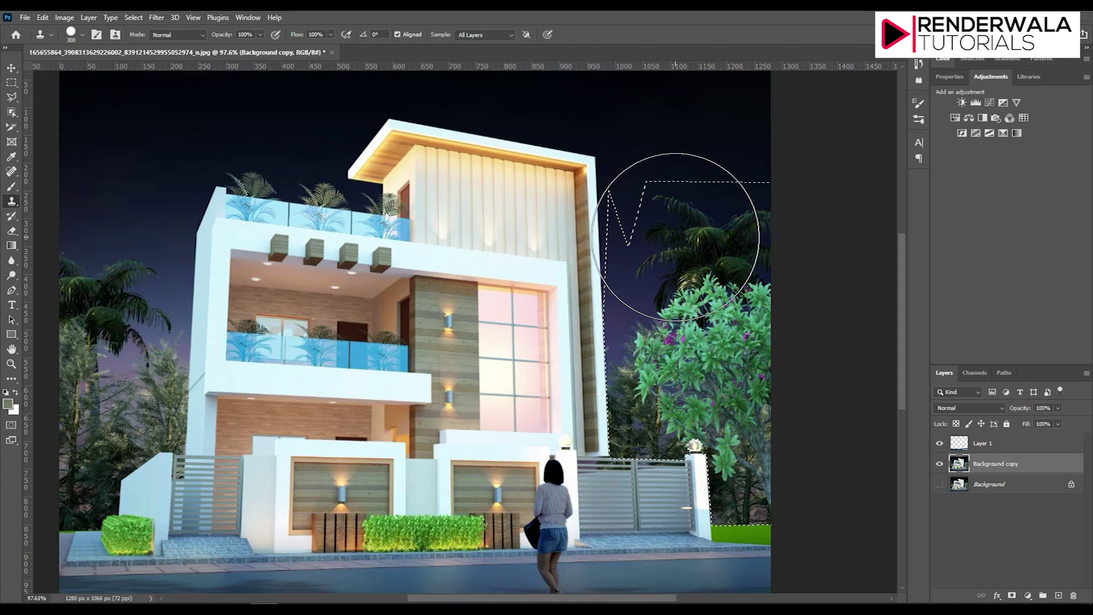
key(bracketleft)
key(bracketleft)
key(bracketleft)
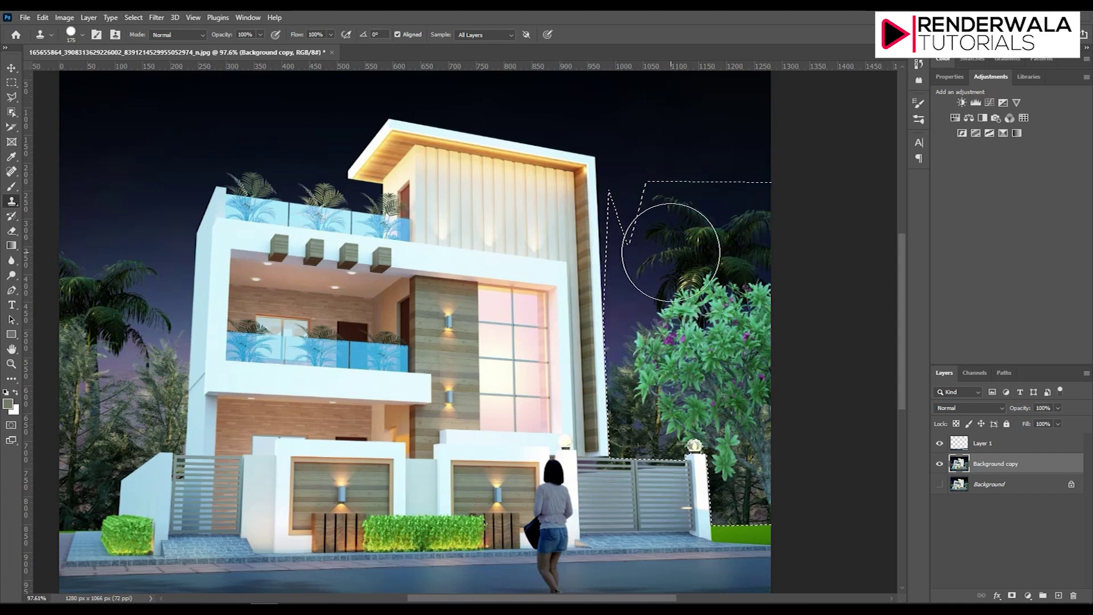
scroll(664, 239, up, 3)
scroll(740, 234, up, 1)
drag(757, 233, 660, 257)
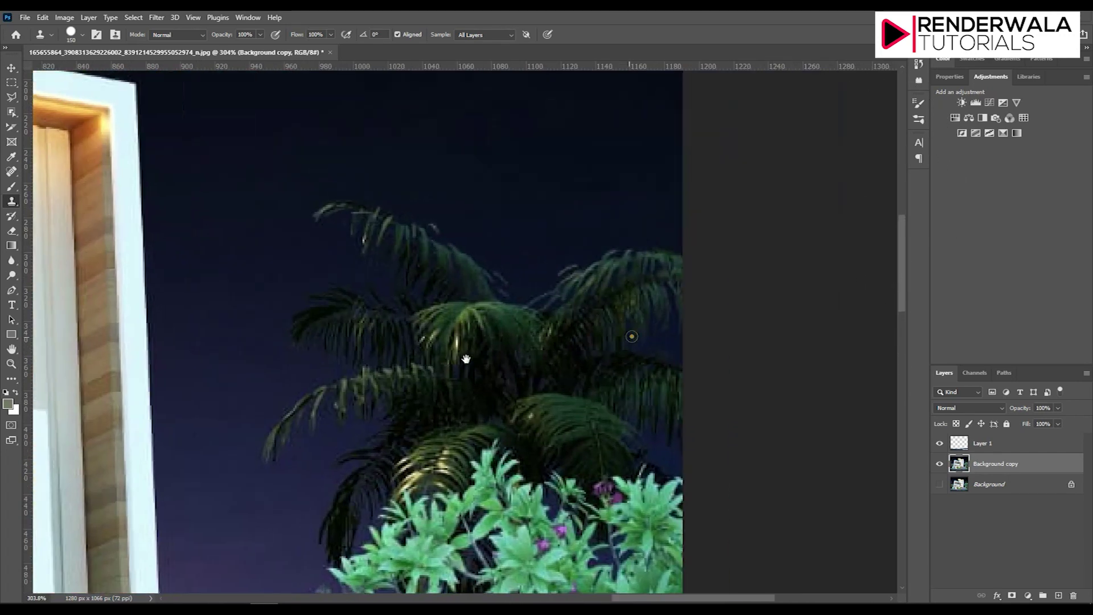
scroll(491, 342, down, 1)
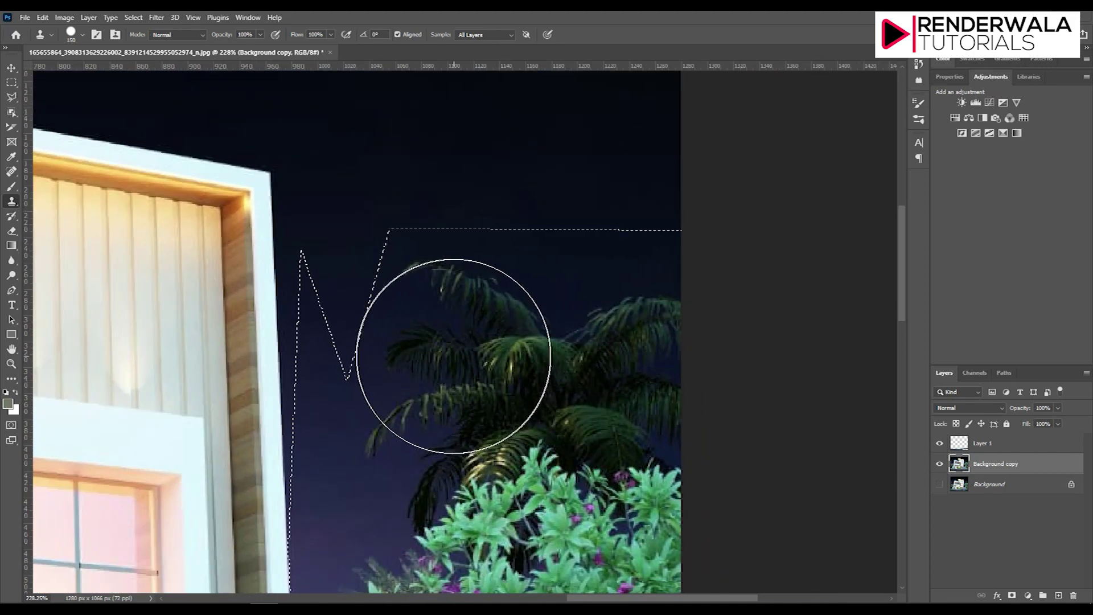
key(bracketleft)
key(bracketleft)
key(bracketleft)
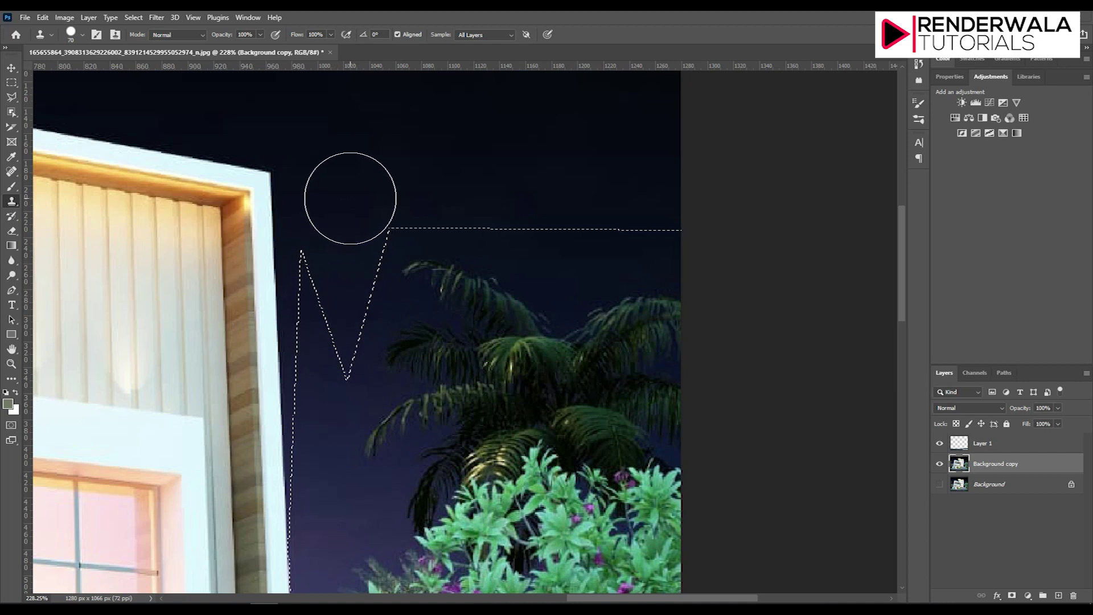
key(bracketleft)
key(bracketleft)
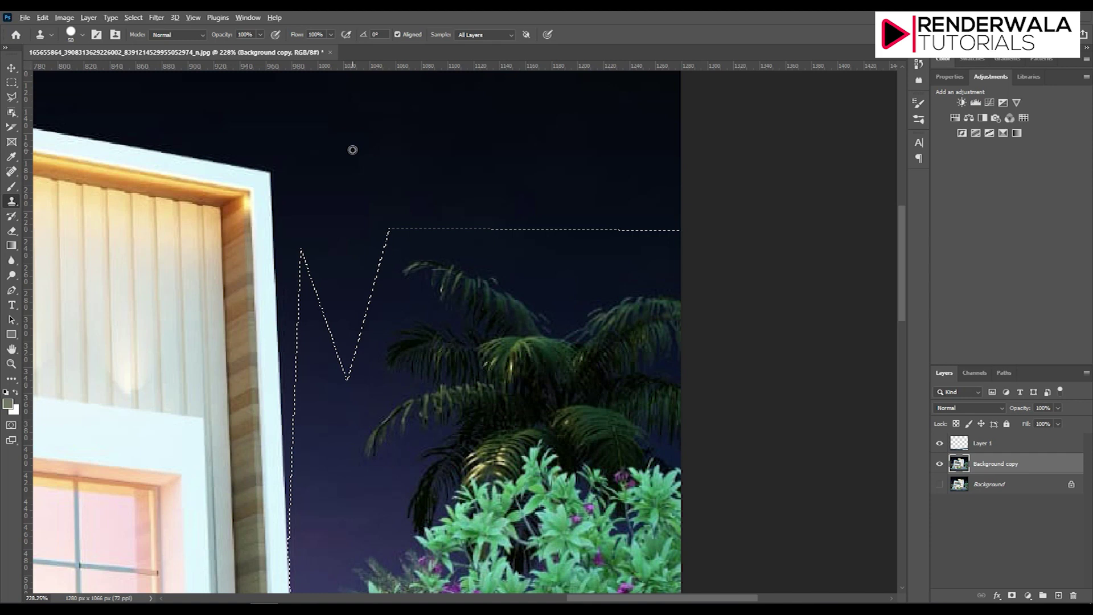
Step: Sample clean sky and paint it over the palm-frond tops, redoing one stroke
alt+click(343, 167)
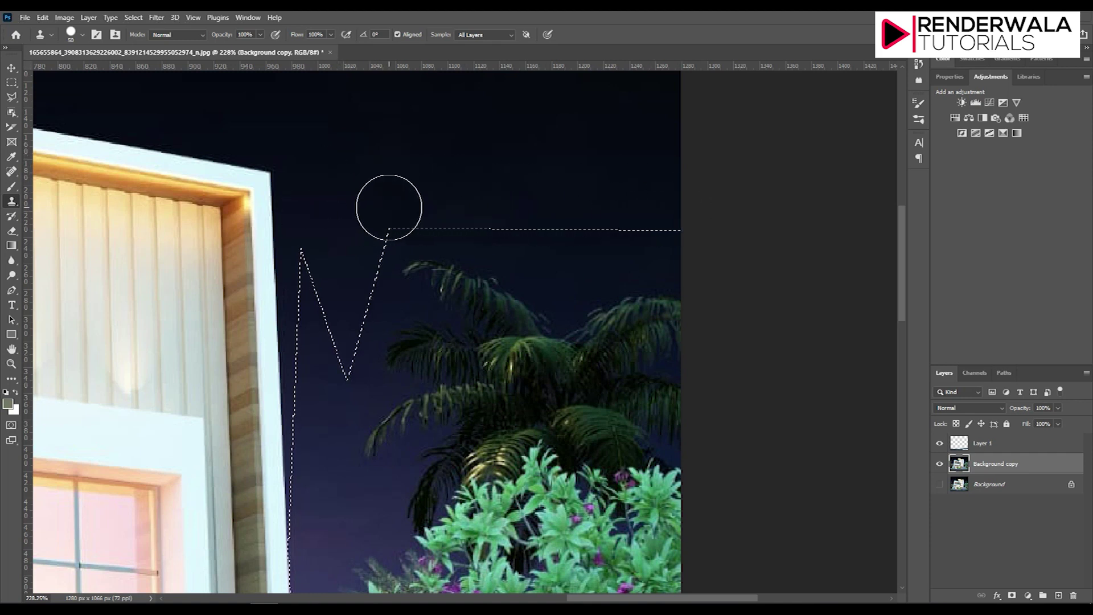
drag(395, 239, 558, 242)
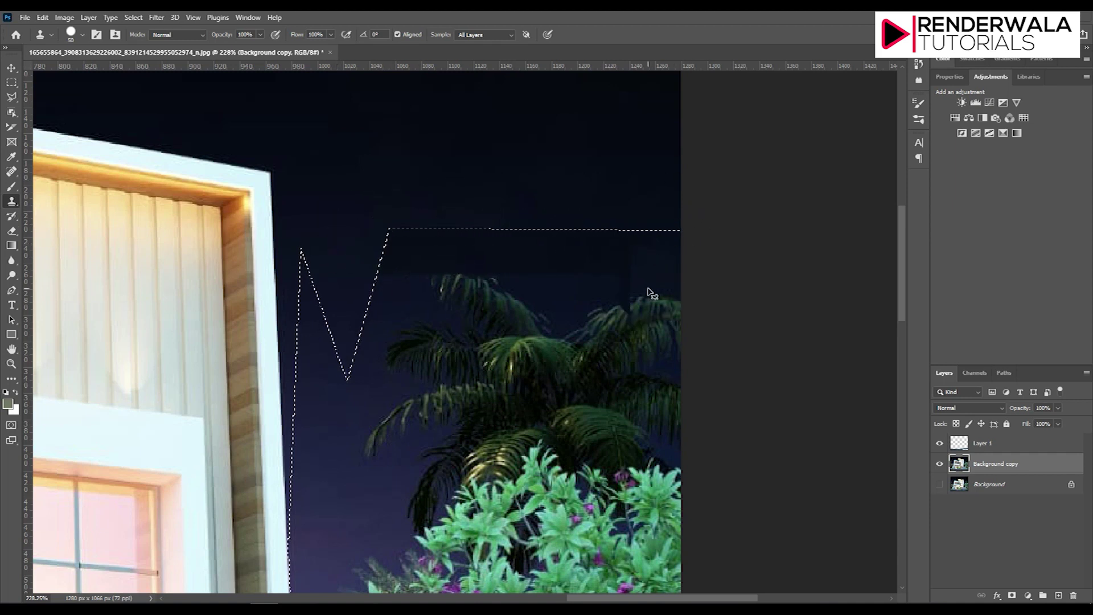
key(ctrl+z)
alt+click(349, 249)
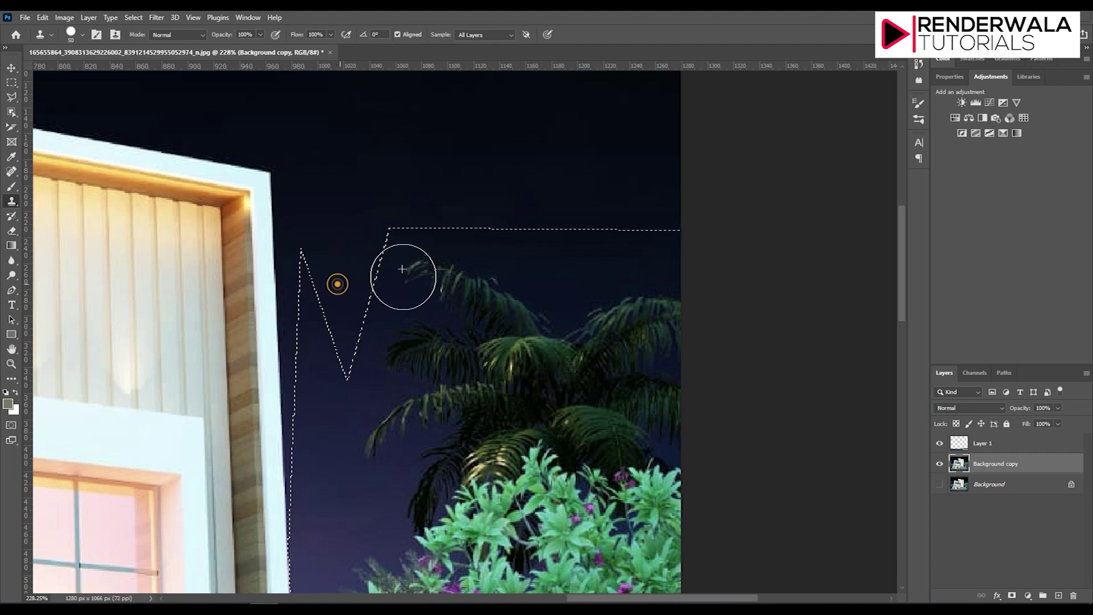
alt+click(333, 223)
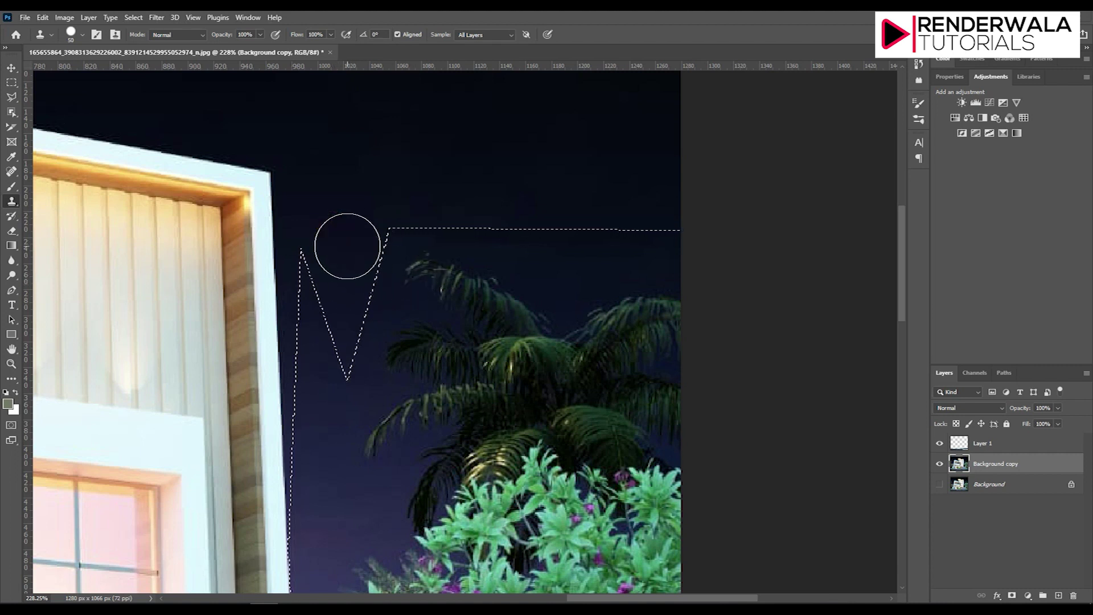
alt+click(325, 207)
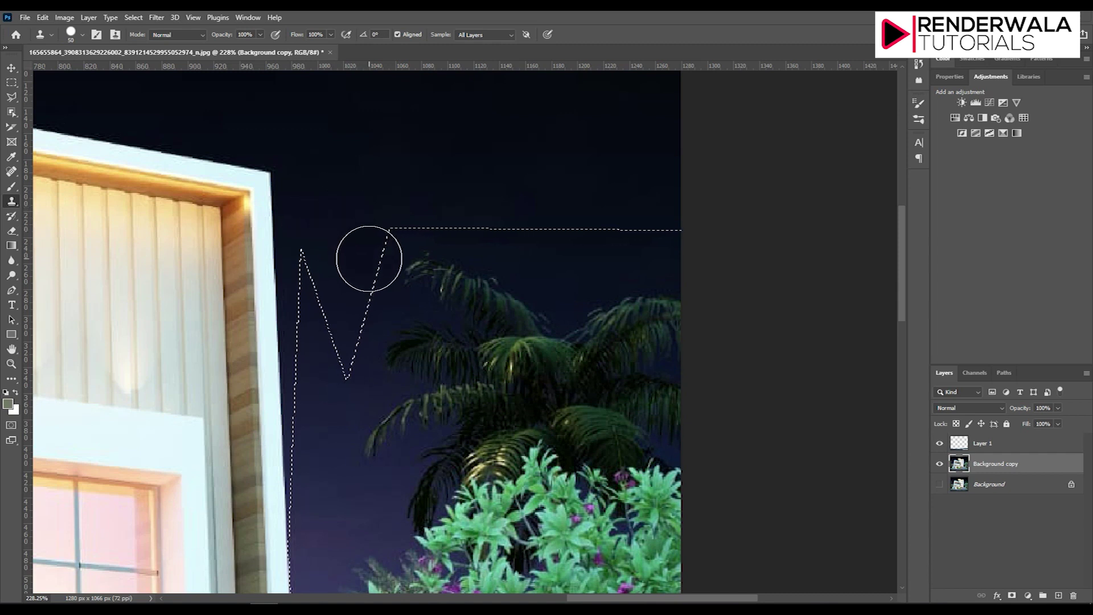
drag(374, 262, 536, 269)
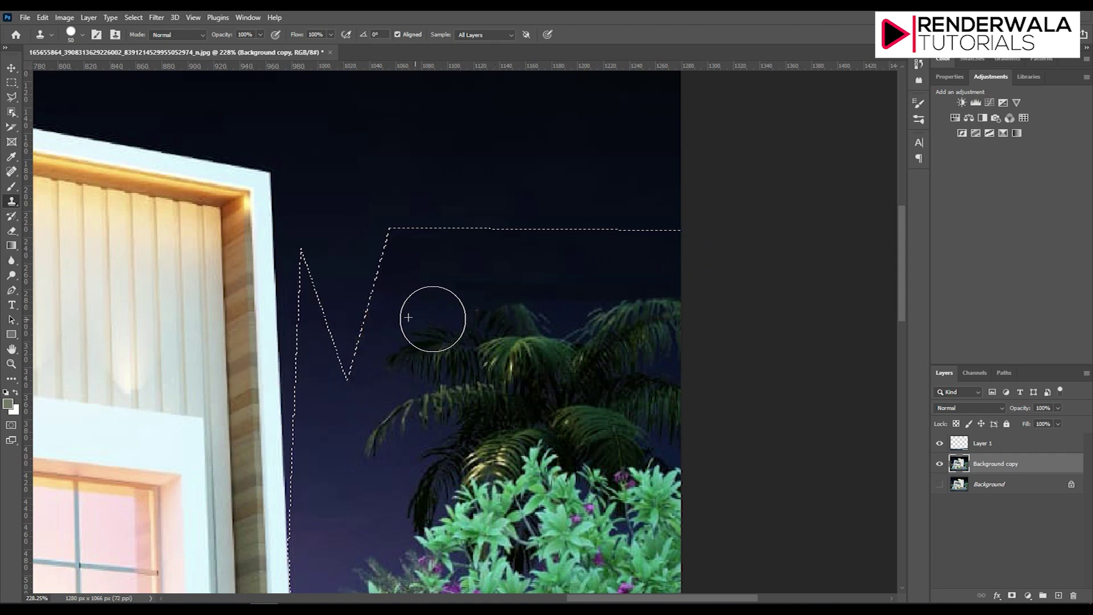
drag(365, 323, 655, 312)
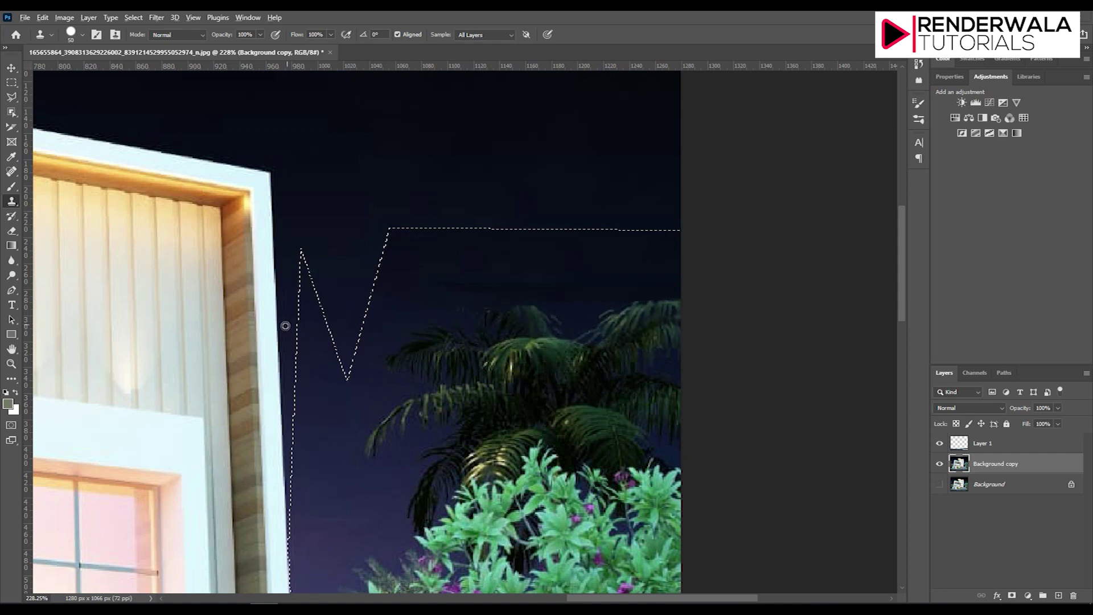
drag(394, 317, 727, 322)
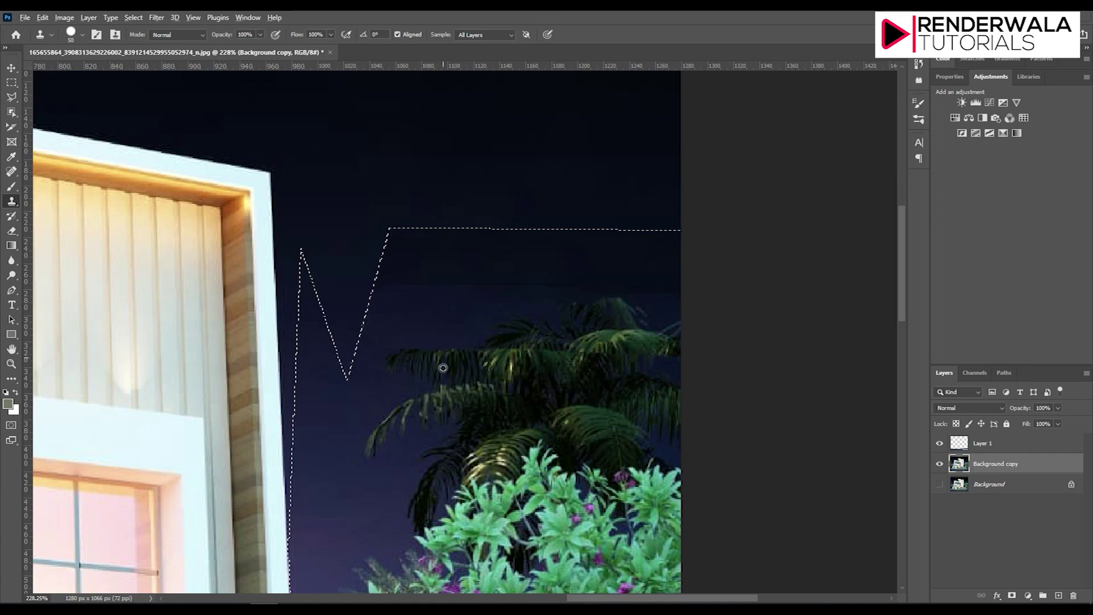
Step: Zoom in on the palm fronds and set a new sky clone source
scroll(427, 342, down, 3)
scroll(450, 421, down, 3)
scroll(633, 471, up, 2)
scroll(856, 403, down, 2)
scroll(821, 271, up, 2)
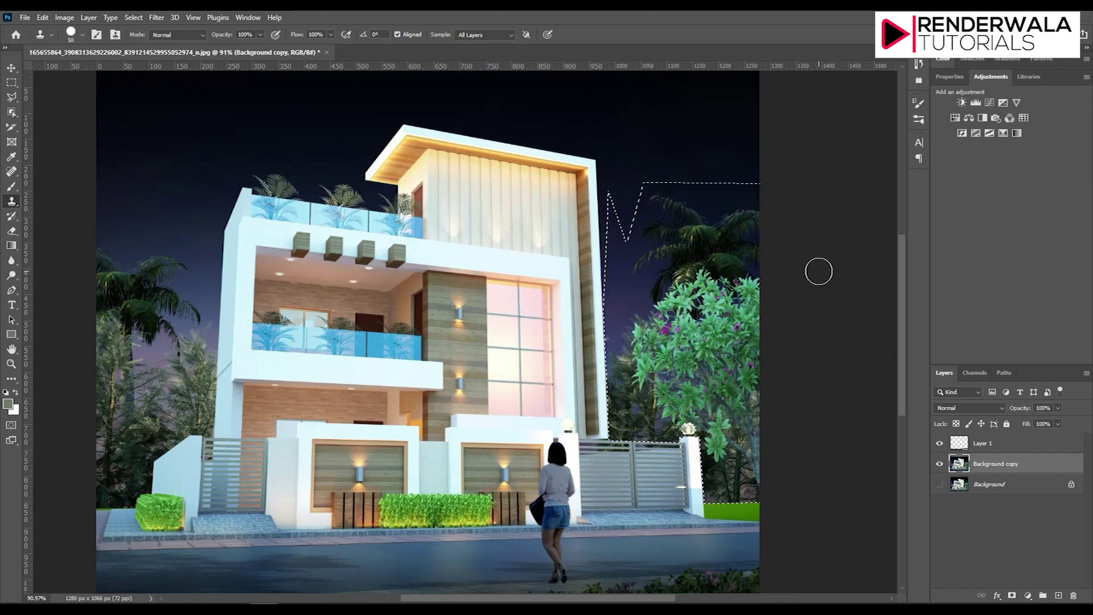
scroll(761, 179, up, 3)
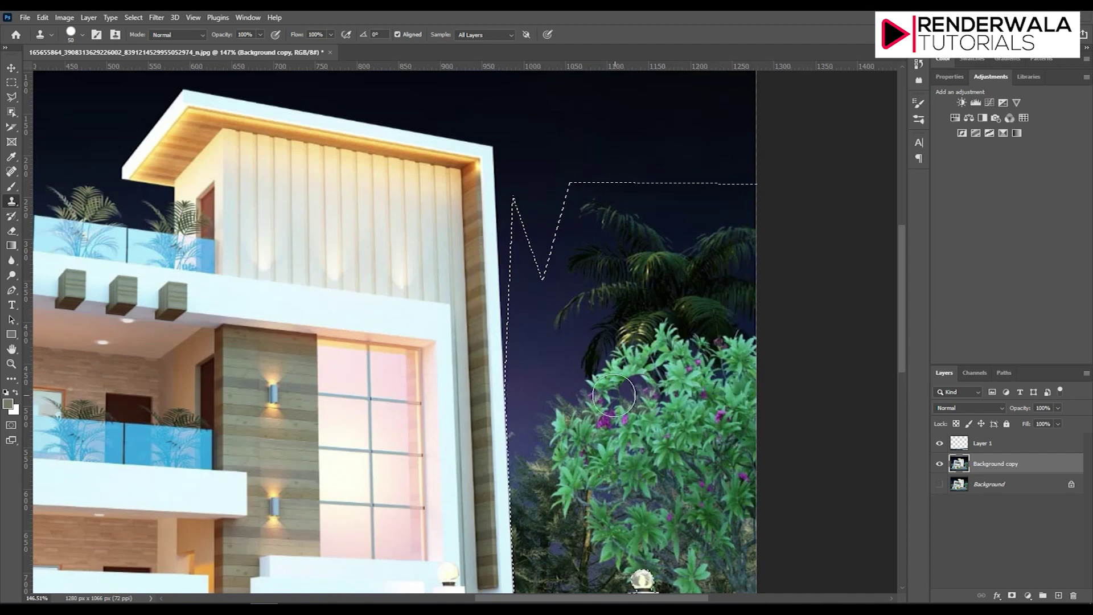
scroll(504, 342, down, 3)
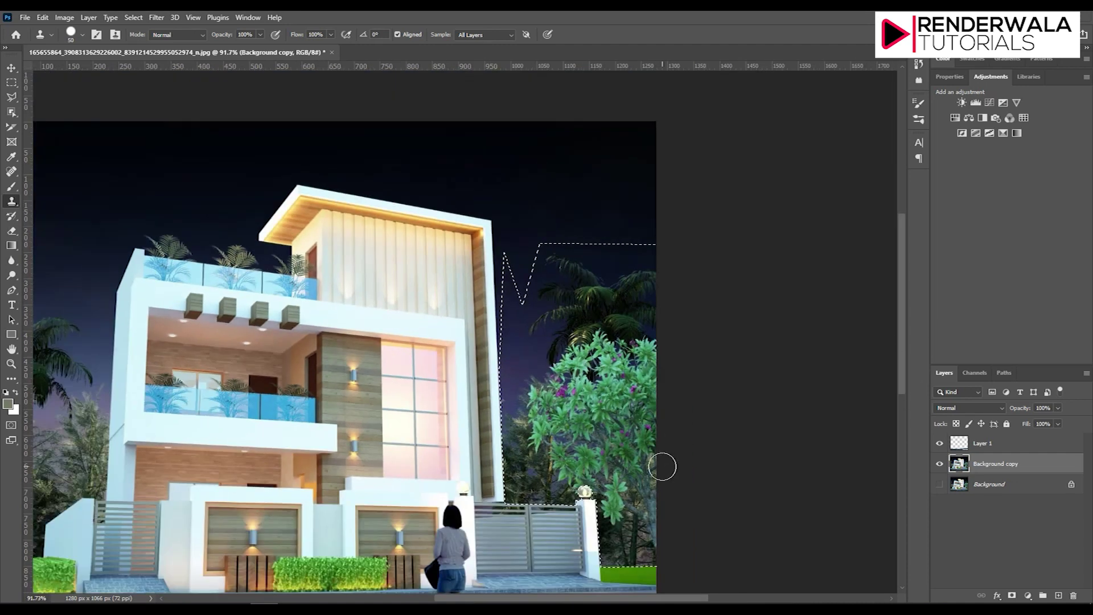
scroll(659, 463, up, 2)
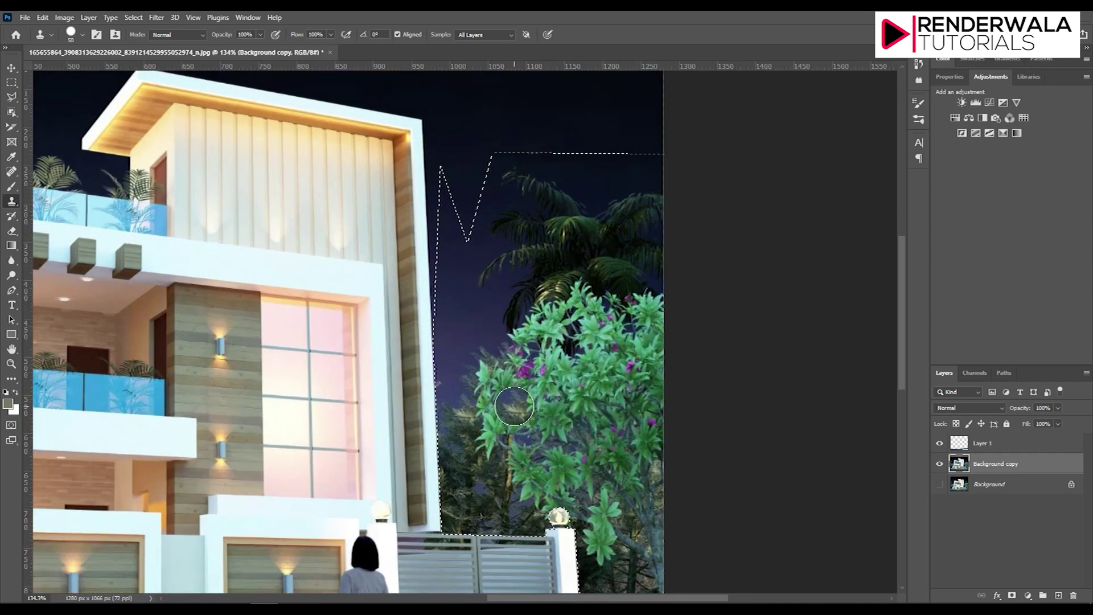
scroll(629, 130, up, 3)
scroll(614, 195, up, 2)
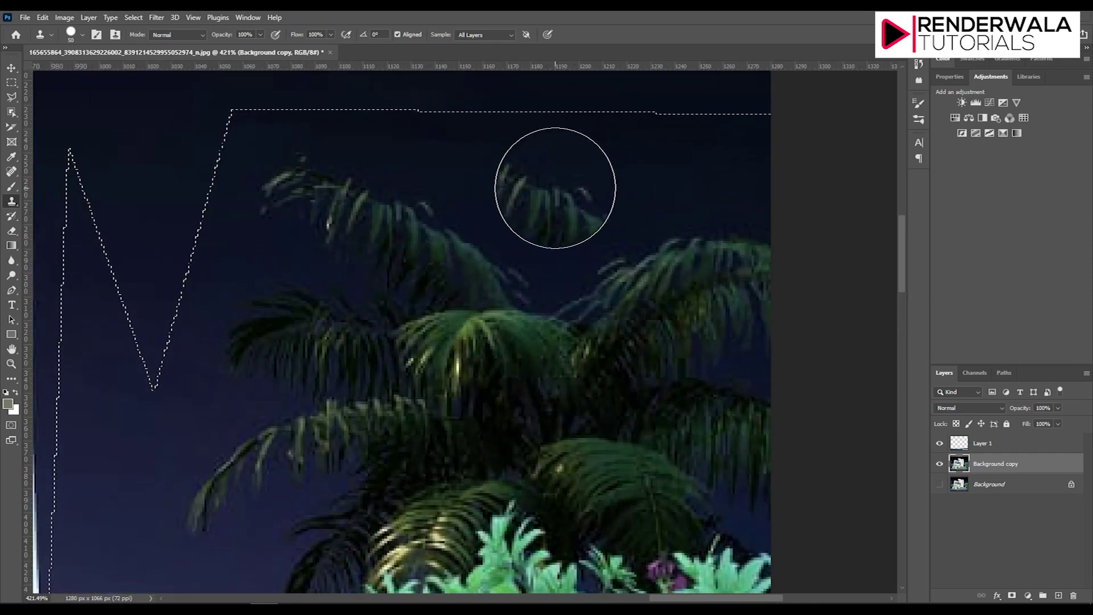
alt+click(555, 184)
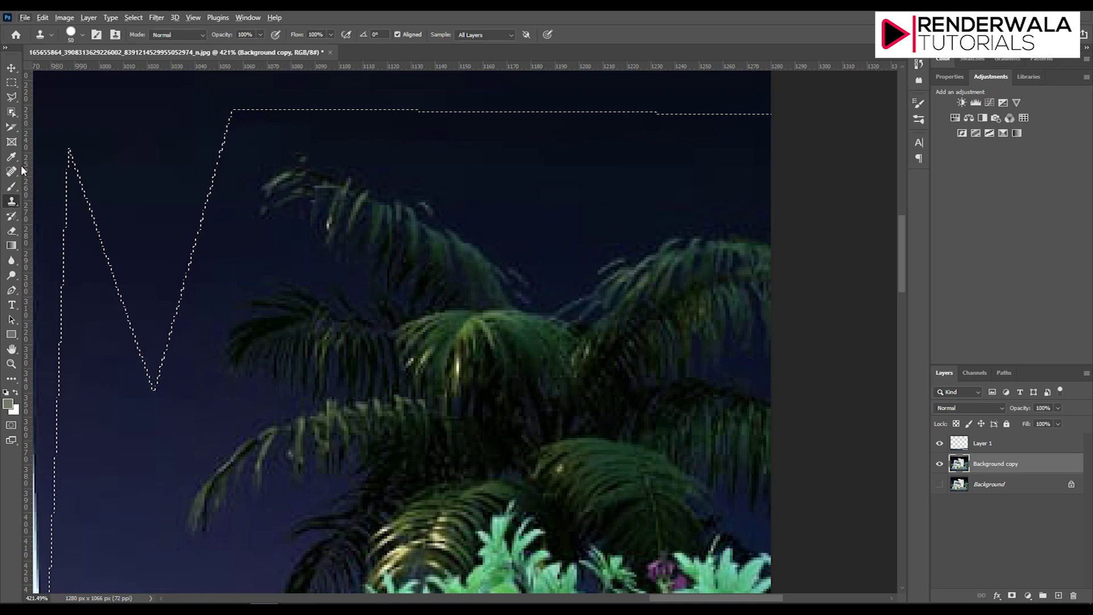
click(11, 162)
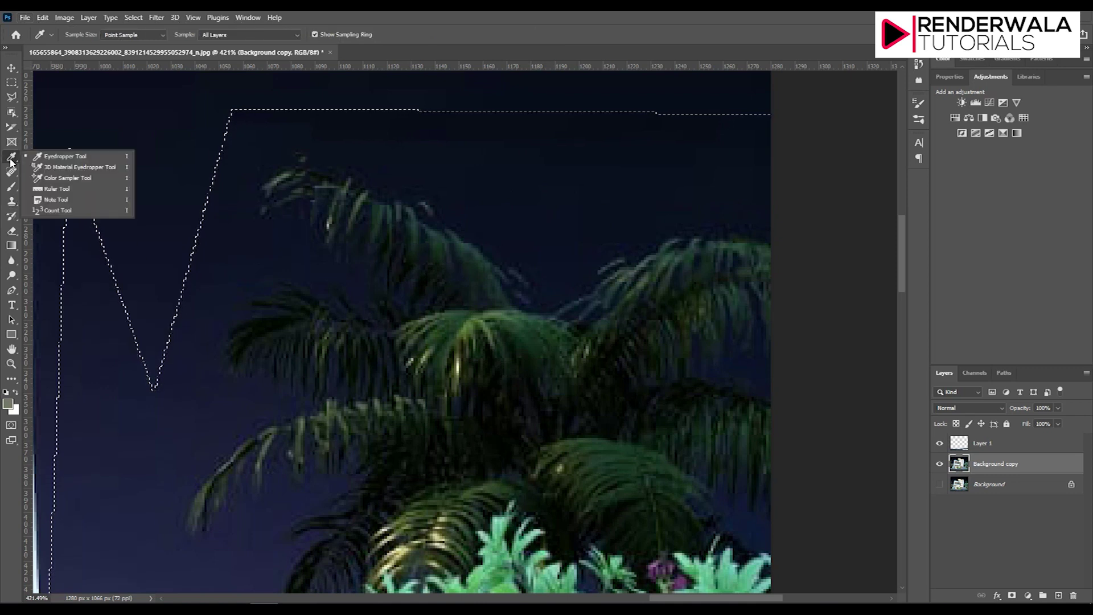
Step: Select the Healing Brush Tool and set its brush size to 35
click(13, 172)
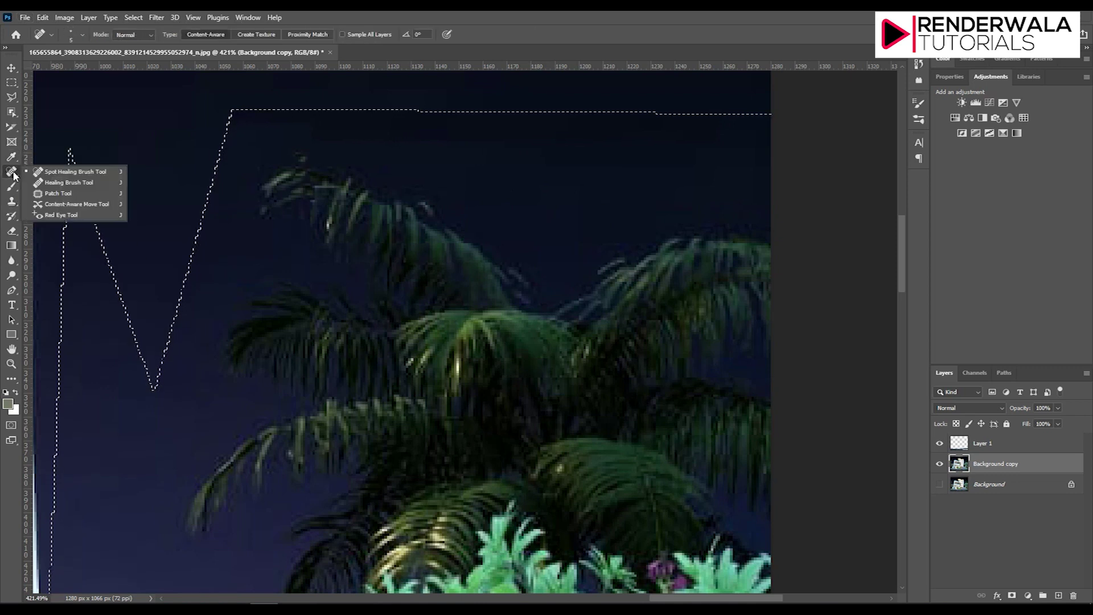
click(69, 183)
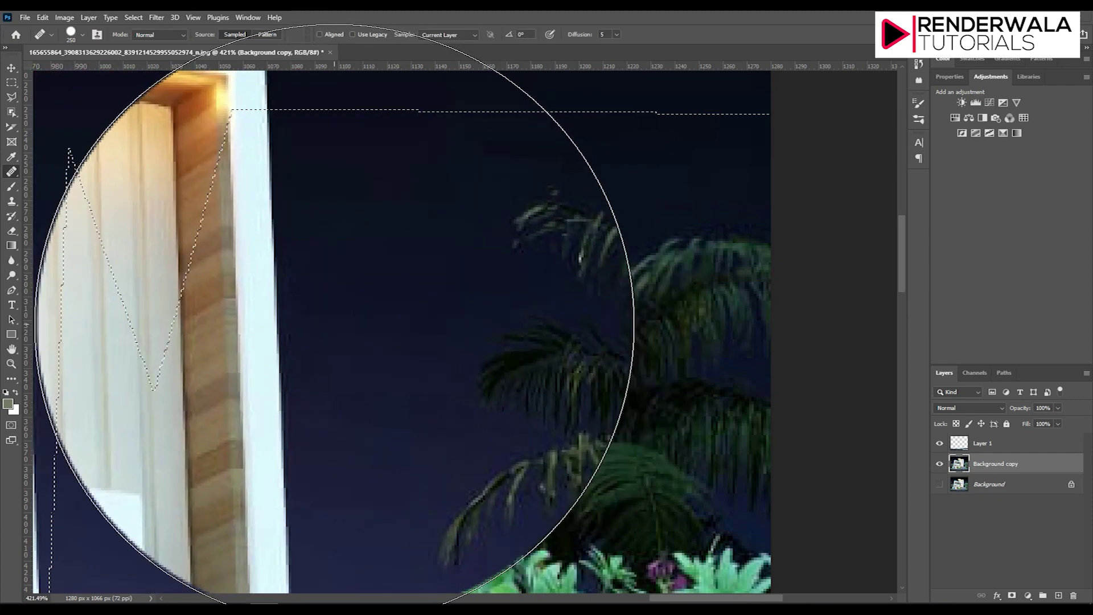
key(bracketright)
key(bracketleft)
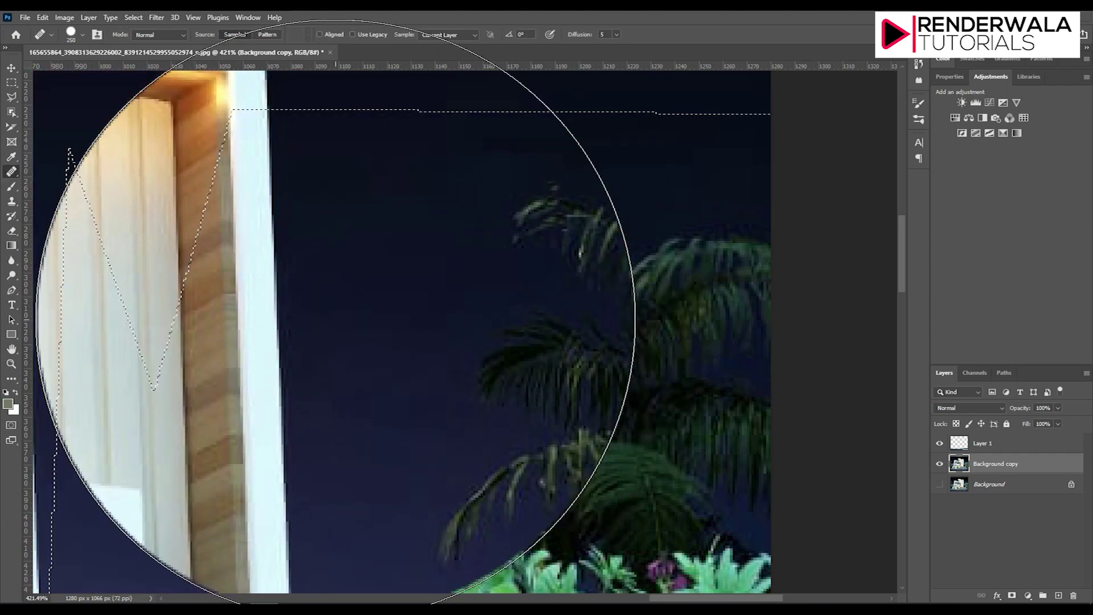
key(bracketleft)
key(bracketleft)
key(bracketleft)
key(bracketleft)
key(bracketleft)
key(bracketleft)
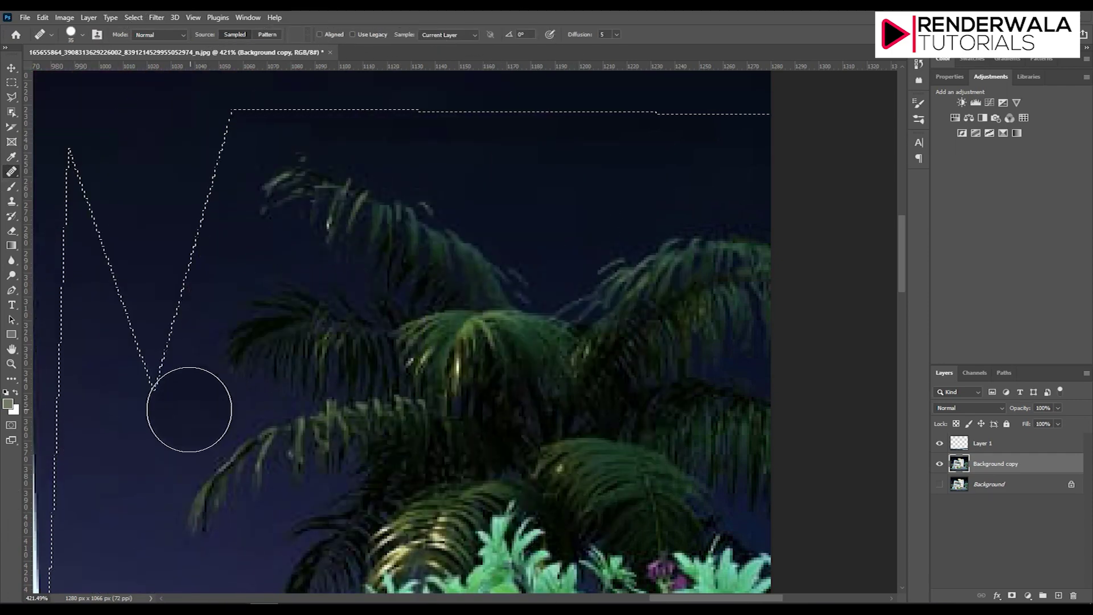
Step: Heal the upper palm frond tips into dark sky, resampling clean sky between strokes
alt+click(148, 422)
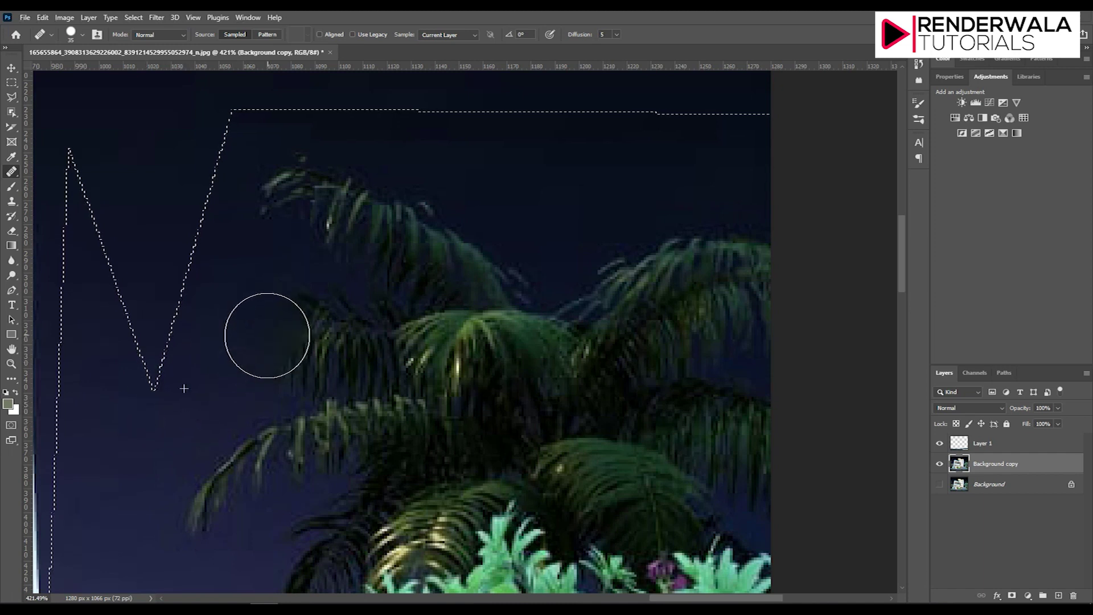
mouse_move(199, 199)
mouse_down()
mouse_move(285, 178)
mouse_move(337, 244)
mouse_up()
alt+click(441, 206)
alt+click(505, 186)
drag(364, 188, 422, 234)
alt+click(161, 234)
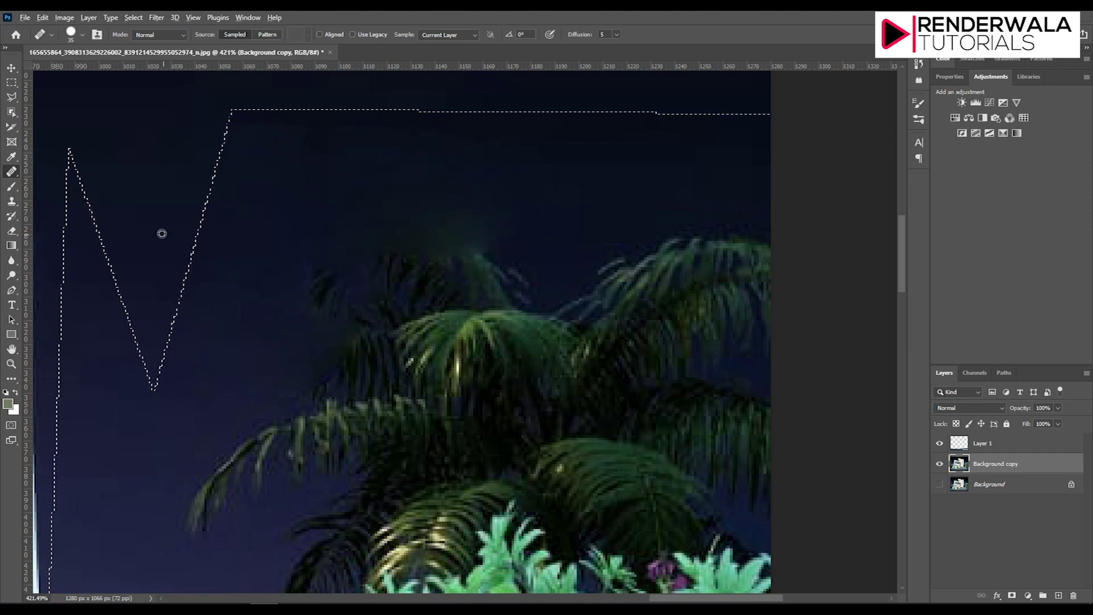
drag(264, 237, 342, 296)
alt+click(156, 272)
drag(353, 251, 486, 266)
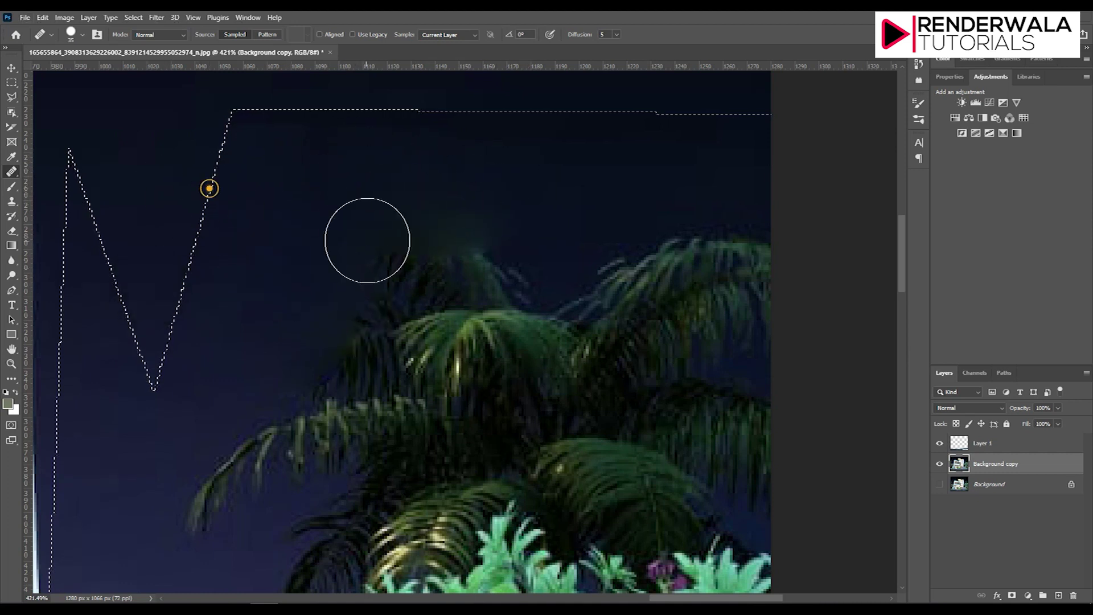
alt+click(303, 222)
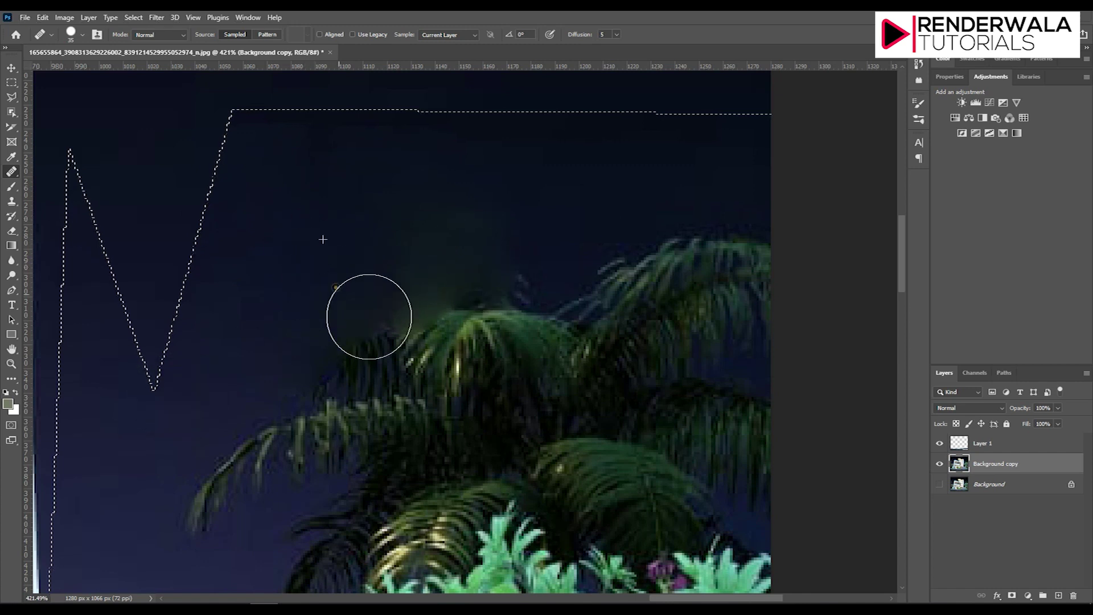
drag(366, 313, 507, 339)
alt+click(540, 235)
drag(439, 335, 361, 319)
Step: Heal the right, lower and left palm frond tips into the dark night sky
scroll(535, 233, down, 2)
alt+click(555, 215)
mouse_move(593, 290)
mouse_down()
mouse_move(647, 247)
mouse_move(643, 316)
mouse_up()
alt+click(587, 230)
drag(532, 302, 556, 296)
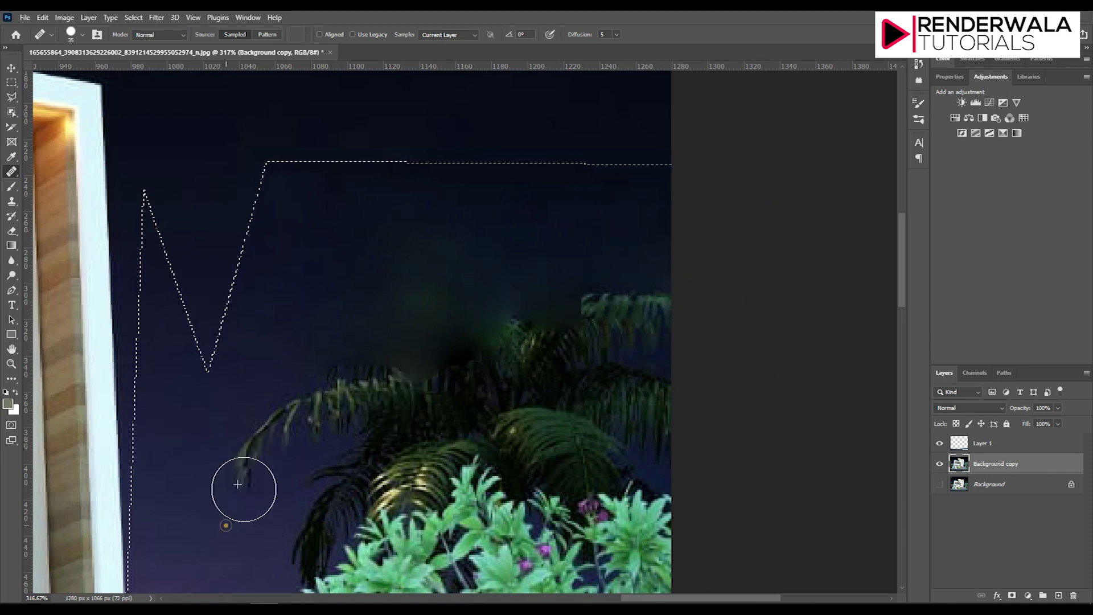
alt+click(196, 447)
mouse_move(244, 459)
mouse_down()
mouse_move(337, 378)
mouse_move(366, 398)
mouse_move(398, 390)
mouse_up()
mouse_move(344, 356)
mouse_down()
mouse_move(385, 410)
mouse_move(334, 440)
mouse_move(327, 459)
mouse_move(338, 477)
mouse_move(349, 424)
mouse_move(366, 429)
mouse_move(394, 404)
mouse_up()
scroll(335, 440, down, 3)
scroll(283, 449, up, 2)
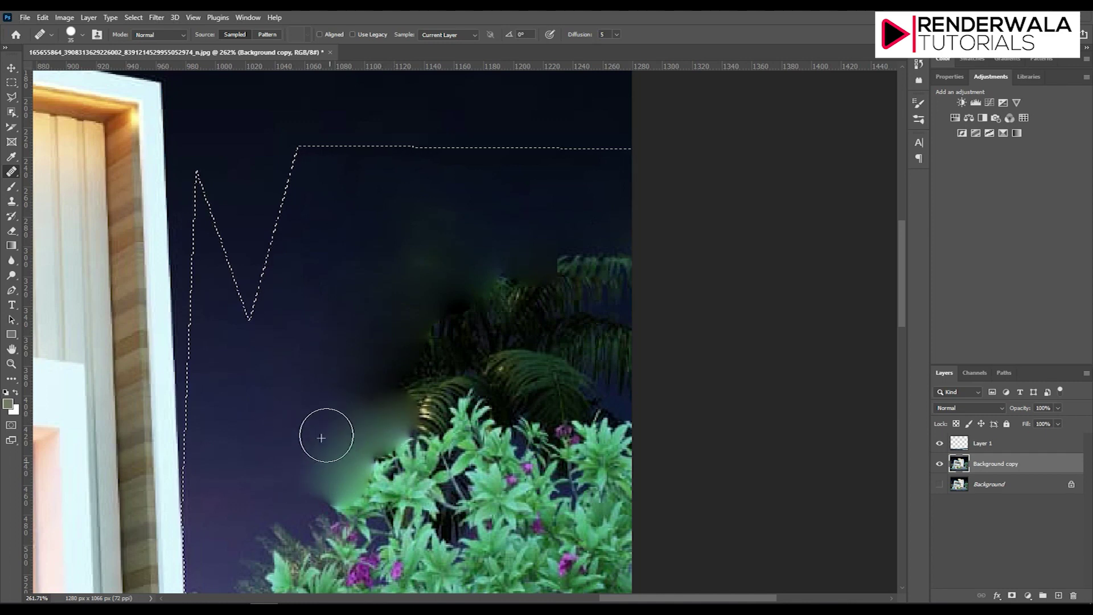
scroll(279, 442, down, 1)
click(390, 376)
Step: Paint dark blue sky over the green glow and smear near the tree
scroll(422, 349, down, 3)
scroll(481, 298, down, 2)
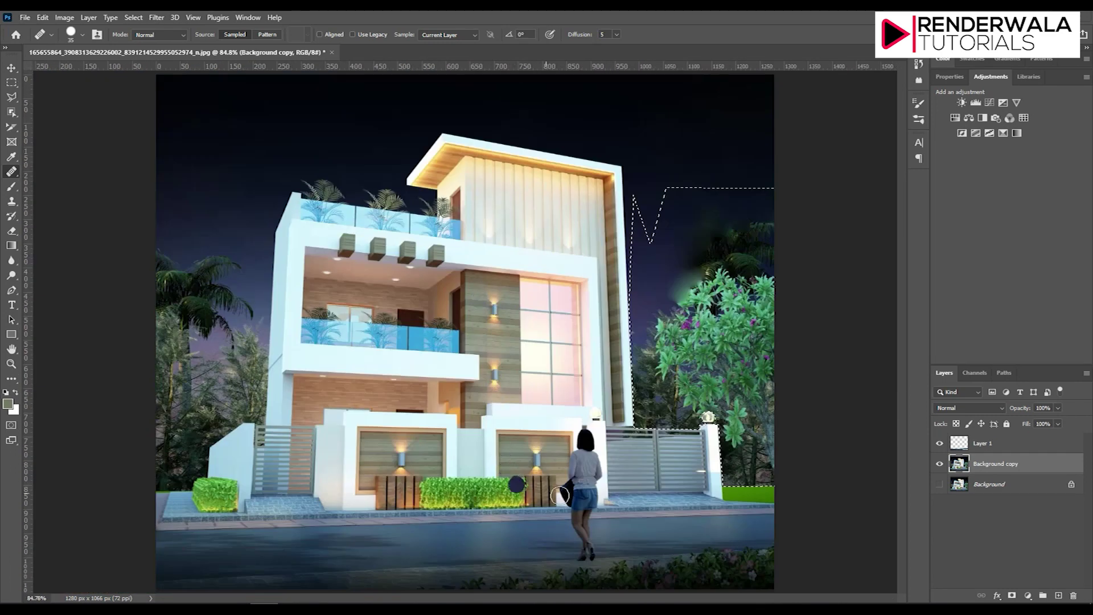
scroll(842, 250, up, 1)
scroll(832, 251, down, 1)
scroll(214, 264, up, 2)
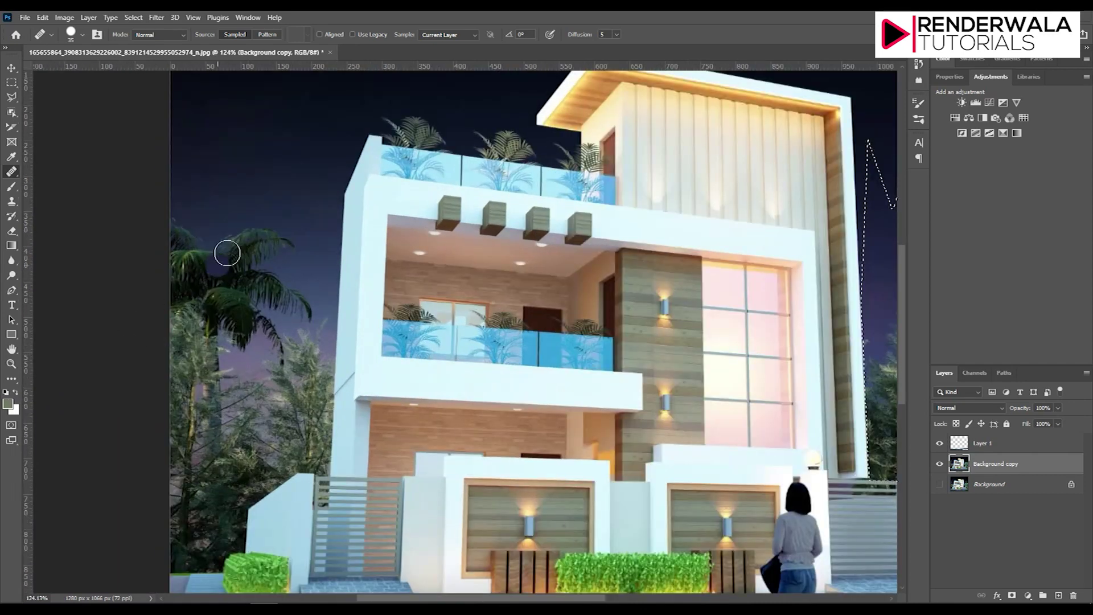
scroll(384, 296, up, 2)
scroll(384, 296, down, 2)
scroll(175, 296, down, 2)
scroll(819, 262, up, 2)
click(595, 395)
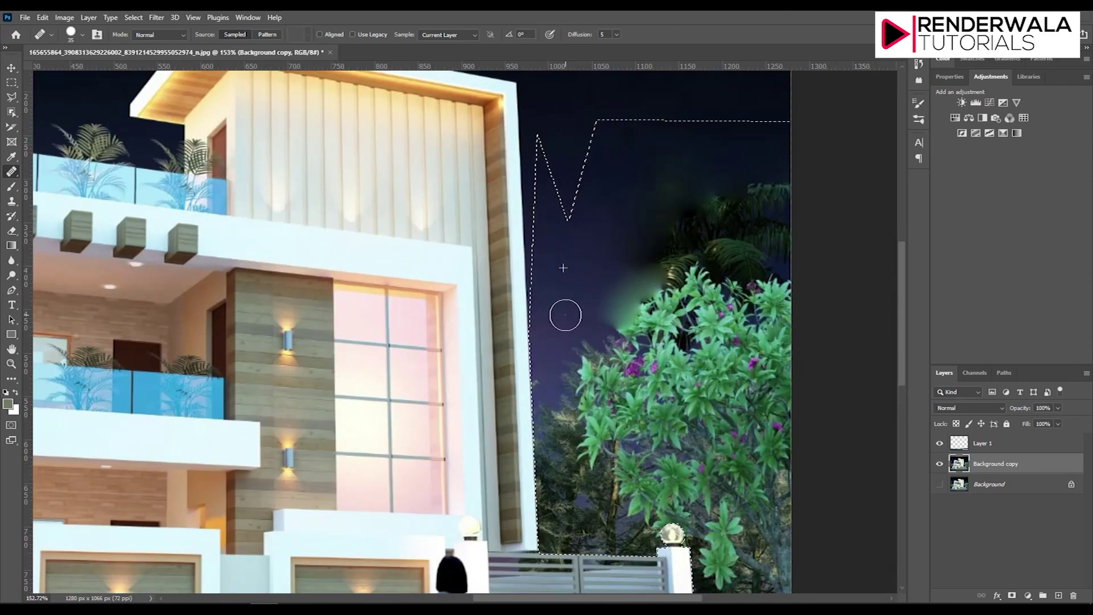
drag(632, 329, 625, 308)
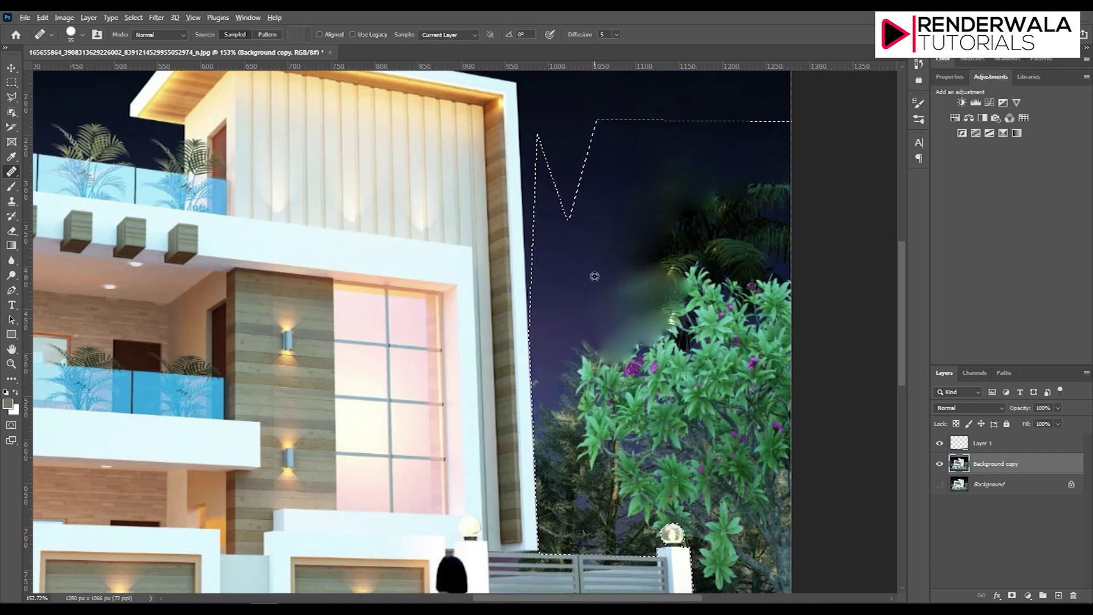
mouse_move(658, 281)
mouse_down()
mouse_move(696, 295)
mouse_move(594, 355)
mouse_up()
drag(608, 301, 584, 401)
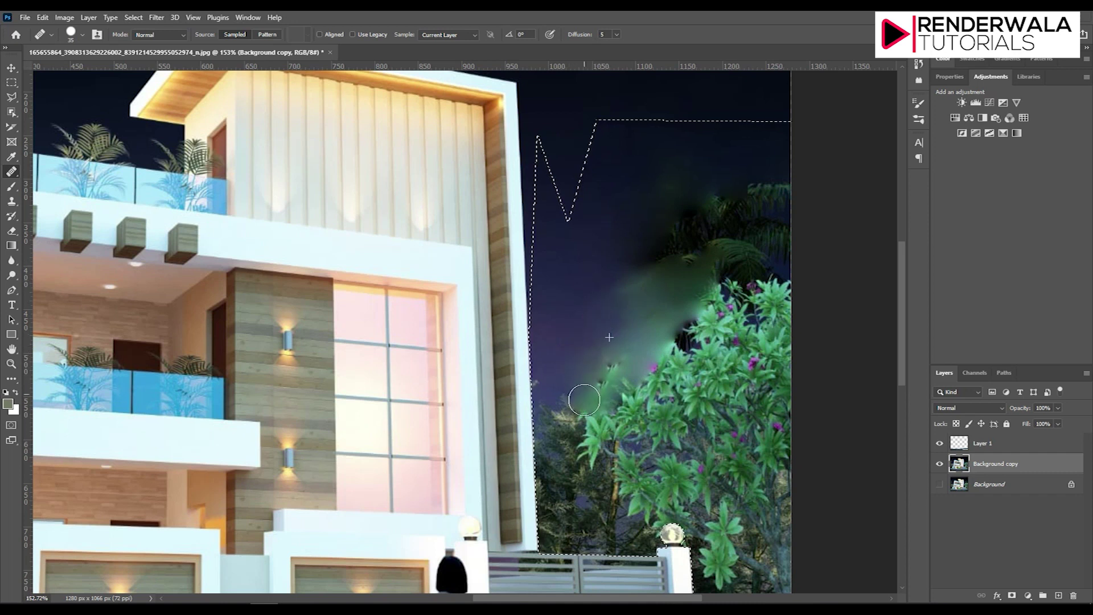
Step: Heal the green glow strip along the building's right edge into dark sky
alt+click(573, 306)
mouse_move(566, 371)
mouse_down()
mouse_move(553, 361)
mouse_move(569, 349)
mouse_up()
alt+click(559, 300)
mouse_move(547, 370)
mouse_down()
mouse_move(545, 387)
mouse_move(559, 387)
mouse_up()
click(564, 408)
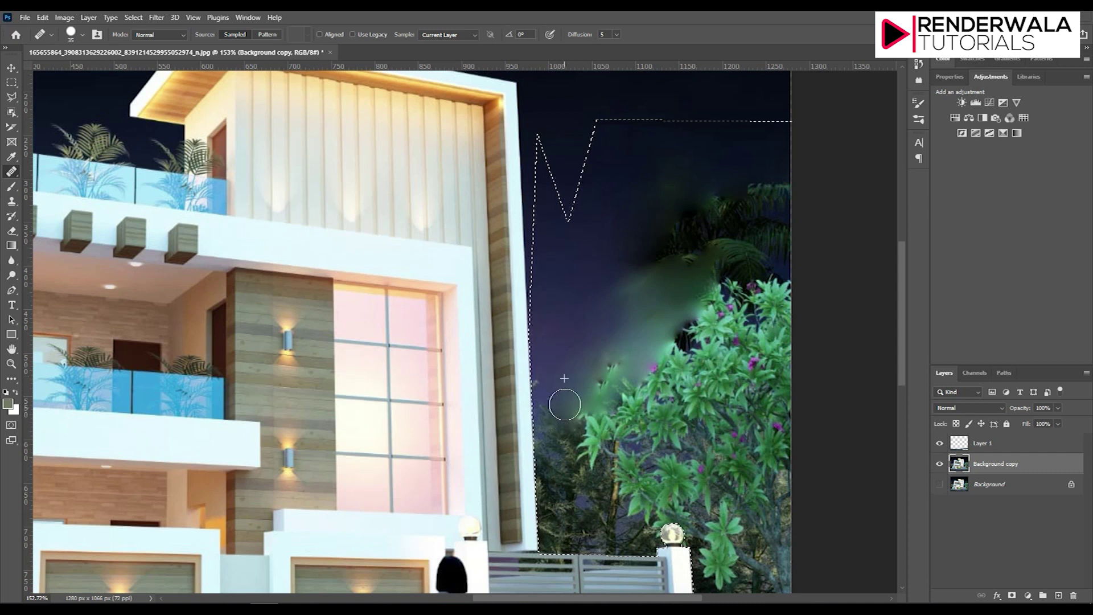
drag(557, 440, 560, 457)
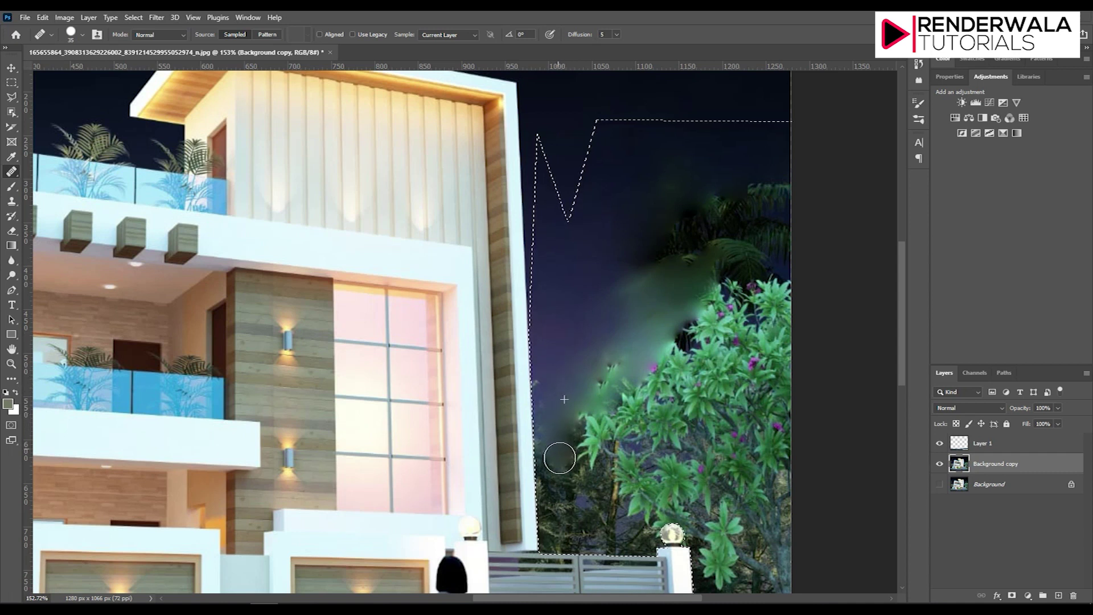
drag(556, 395, 551, 439)
click(550, 382)
drag(549, 381, 567, 459)
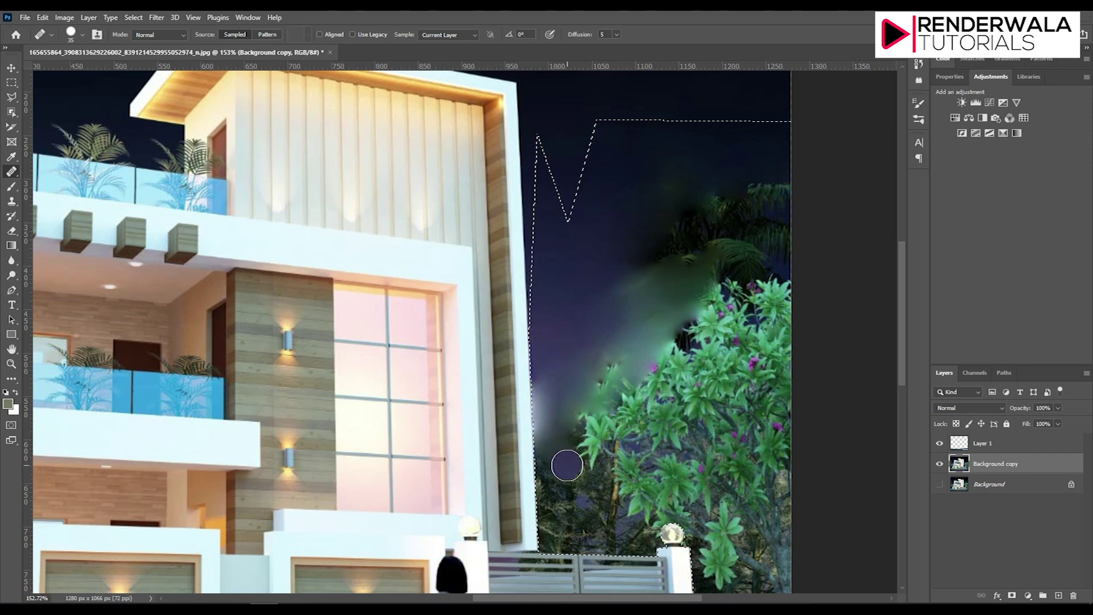
Step: Zoom out to review the cleanup and bring up the Fill dialog for the selection
alt+scroll(575, 359, down, 2)
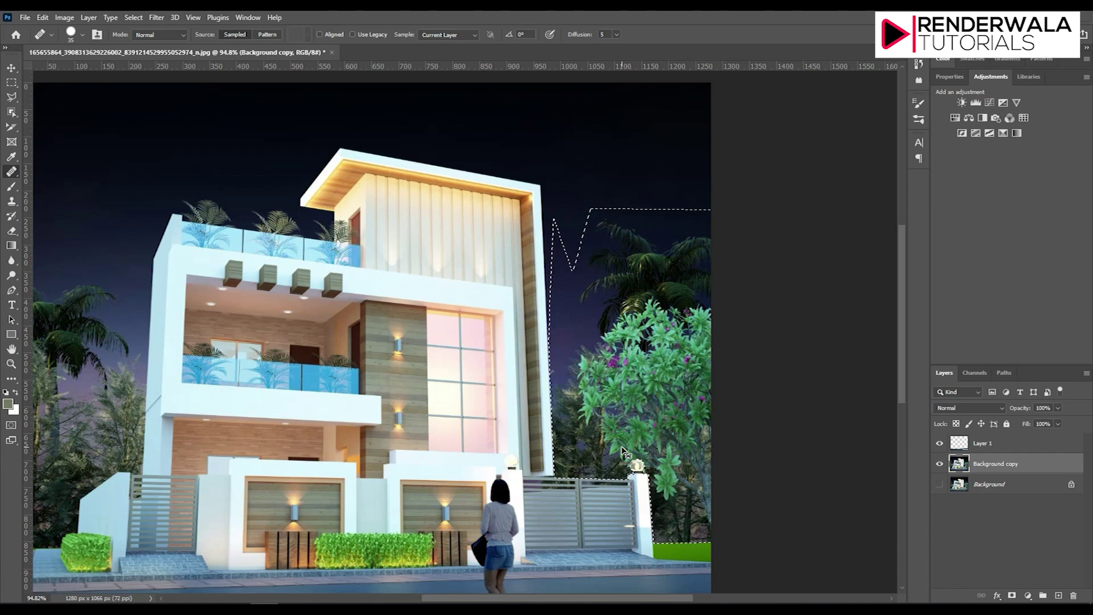
alt+scroll(756, 235, up, 5)
alt+scroll(430, 274, down, 3)
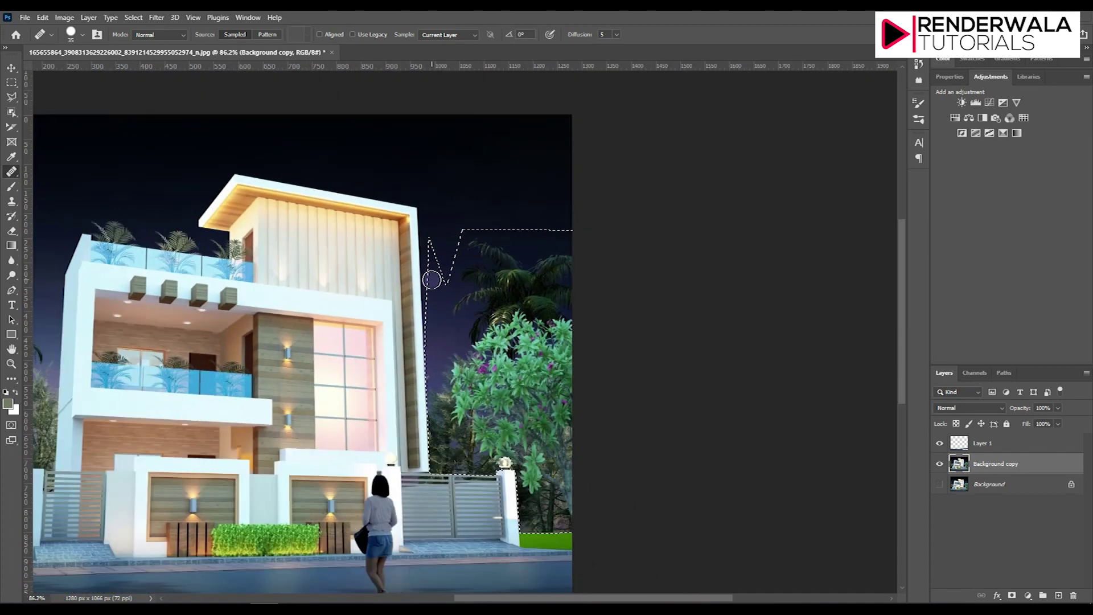
alt+scroll(549, 549, down, 2)
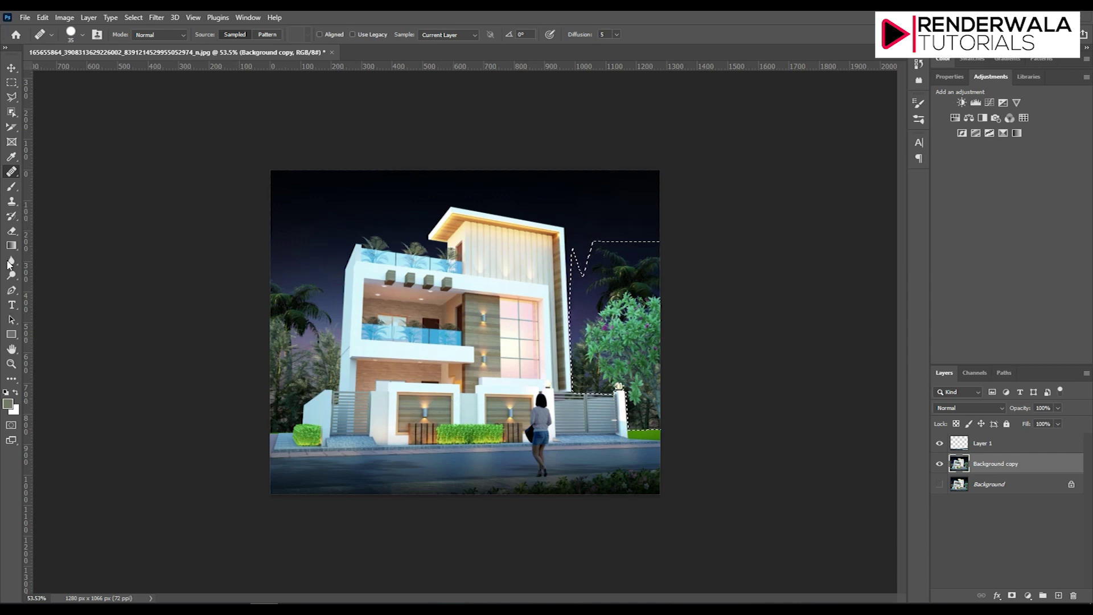
key(shift+BackSpace)
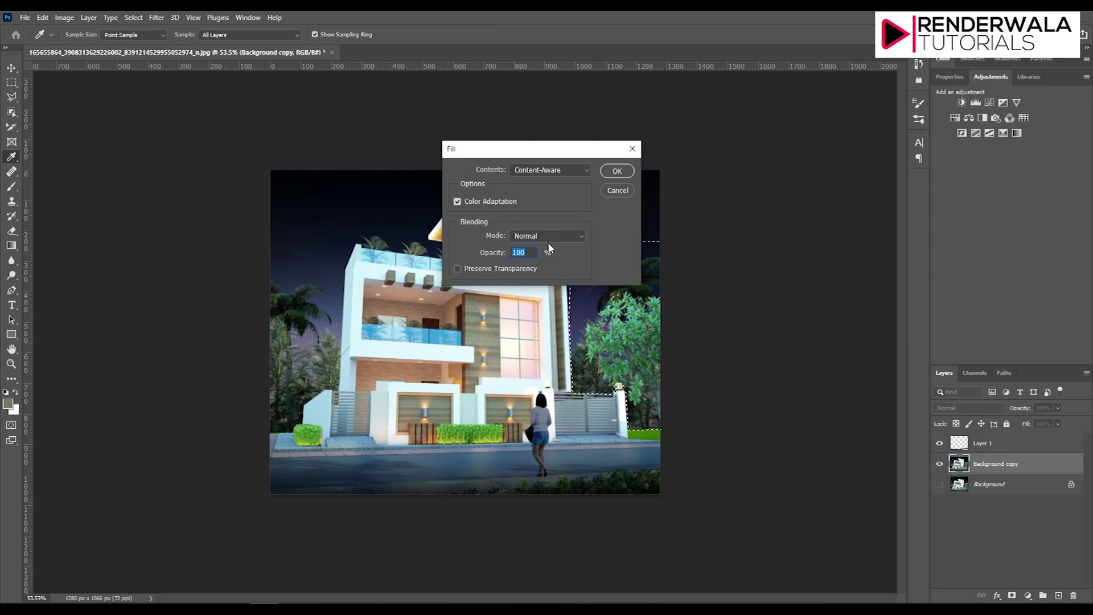
Step: Content-Aware fill the selection with Color Adaptation on, sampling the navy sky
click(558, 171)
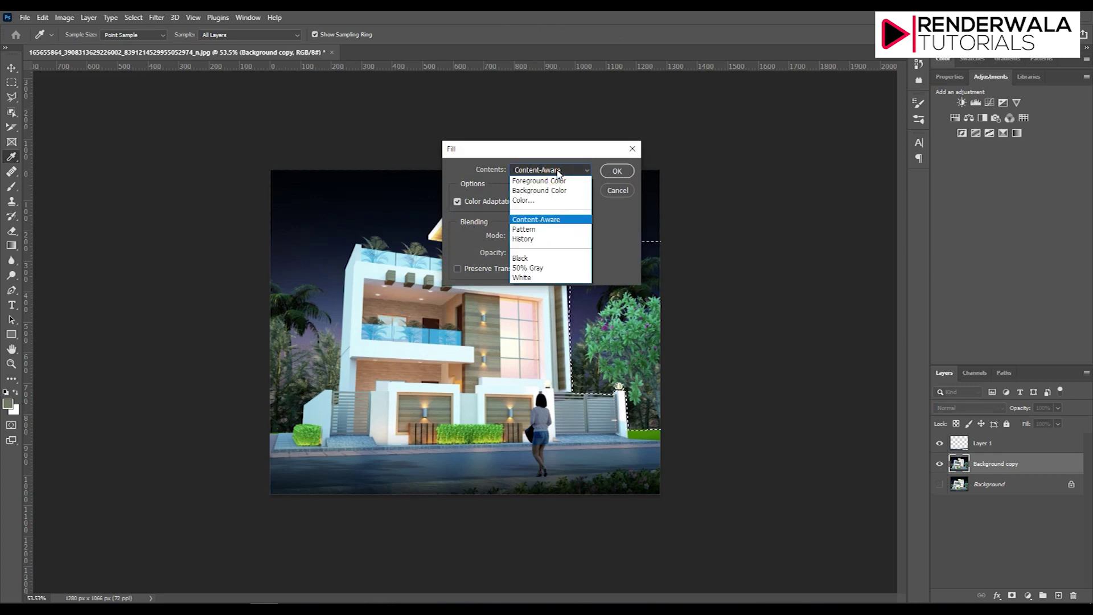
click(558, 172)
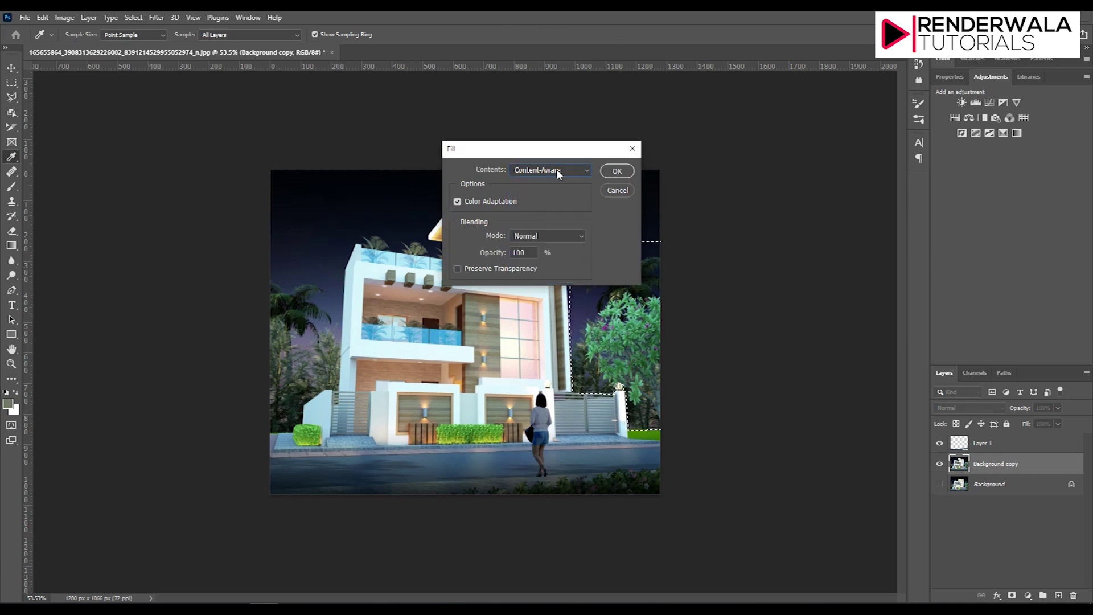
click(527, 269)
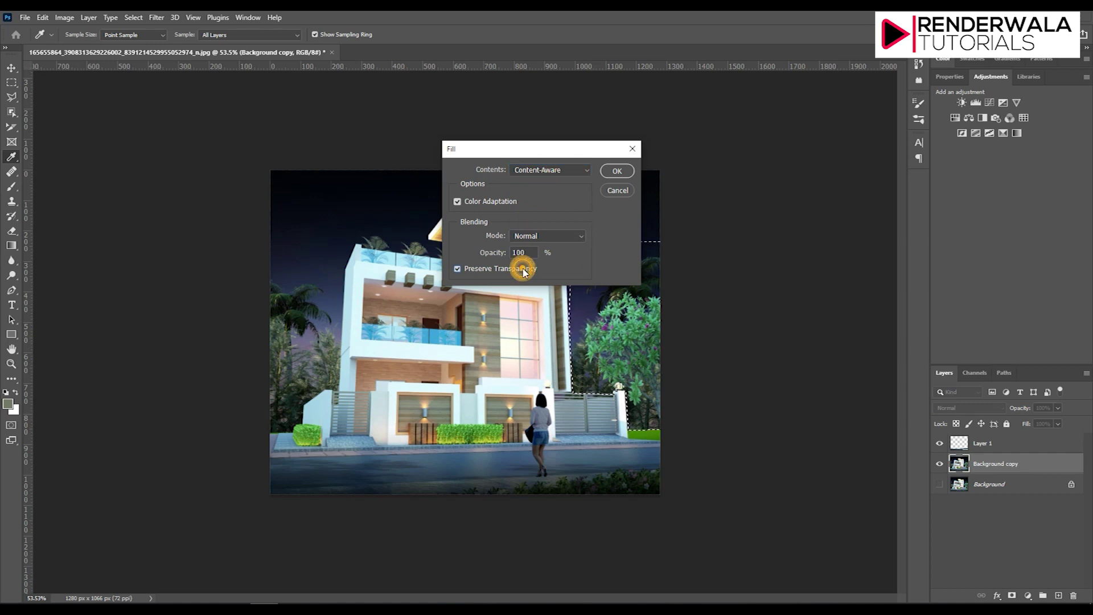
click(556, 171)
click(556, 172)
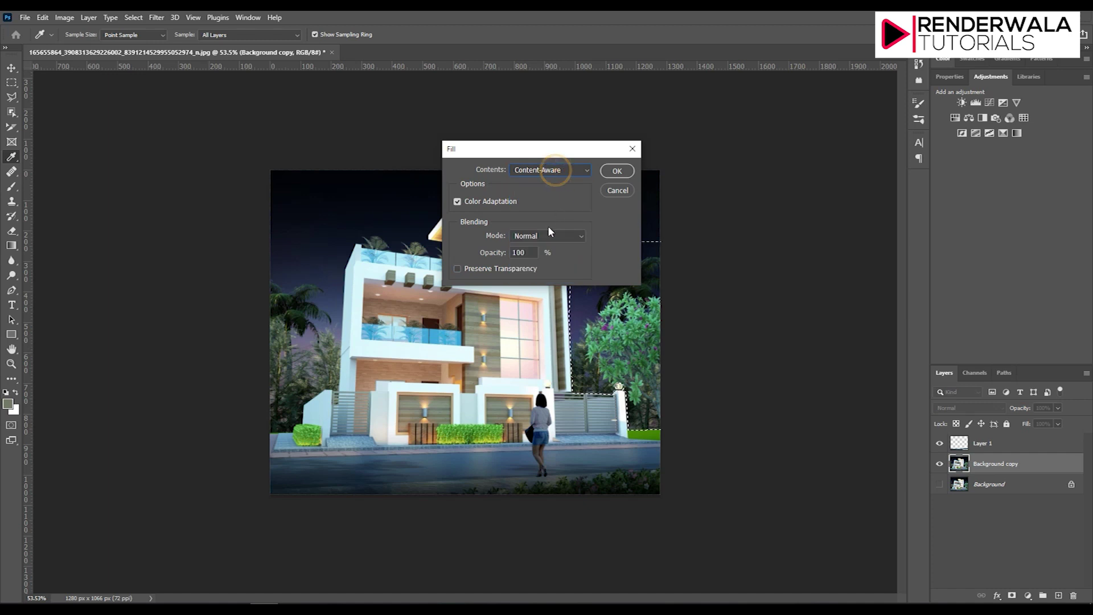
click(476, 198)
click(577, 300)
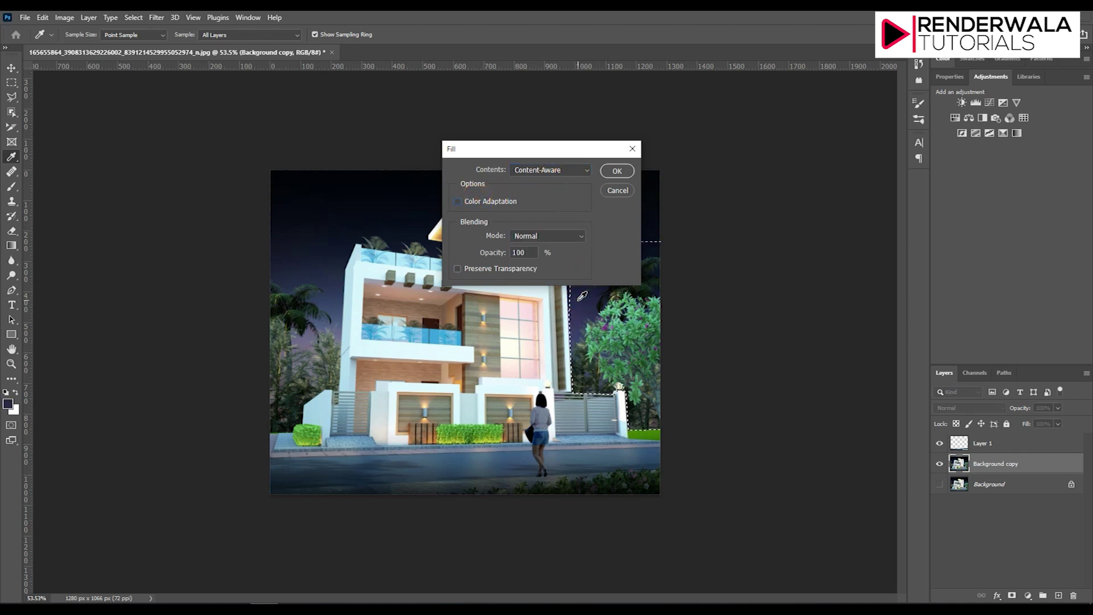
click(489, 202)
click(618, 172)
key(j)
Step: Fit the whole house on screen with Ctrl+0 and browse the Filter menu
scroll(671, 289, up, 2)
scroll(671, 289, down, 2)
scroll(683, 319, up, 3)
scroll(723, 264, up, 3)
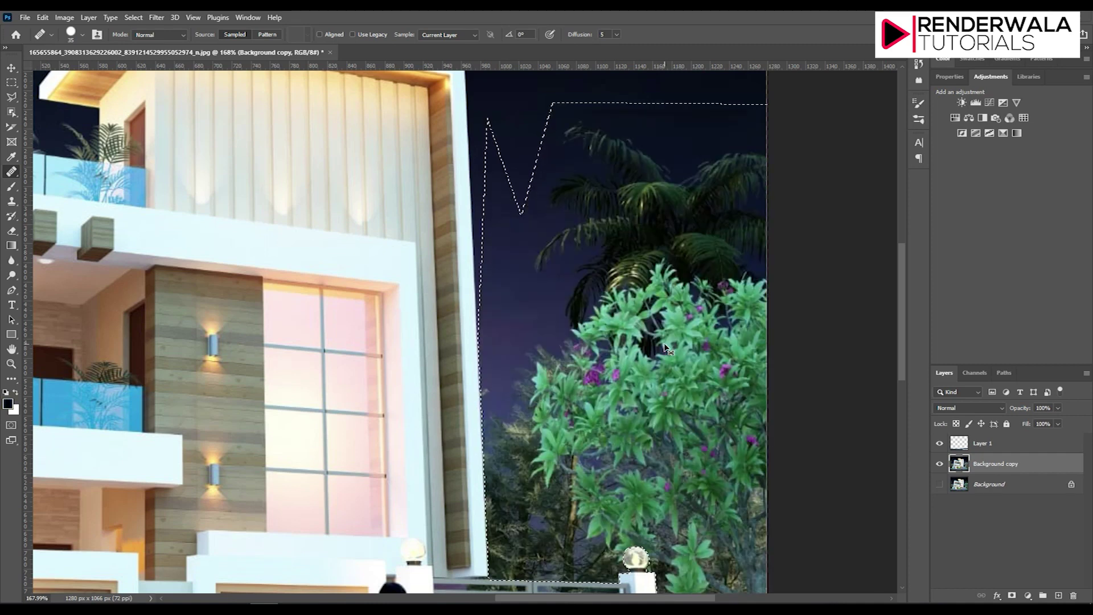
key(ctrl+0)
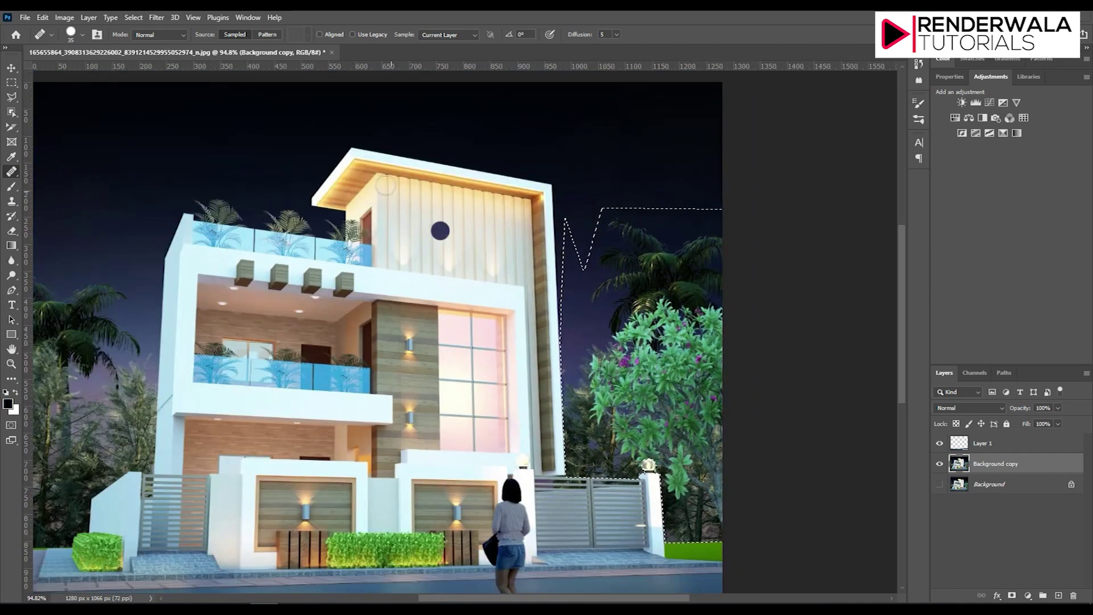
click(59, 19)
mouse_move(157, 17)
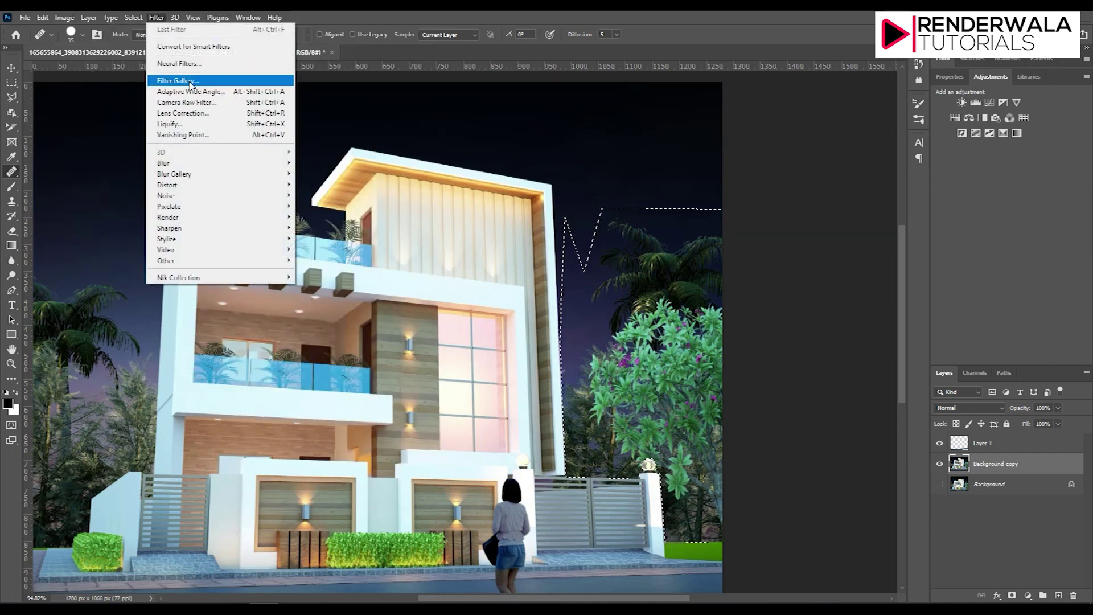
click(193, 66)
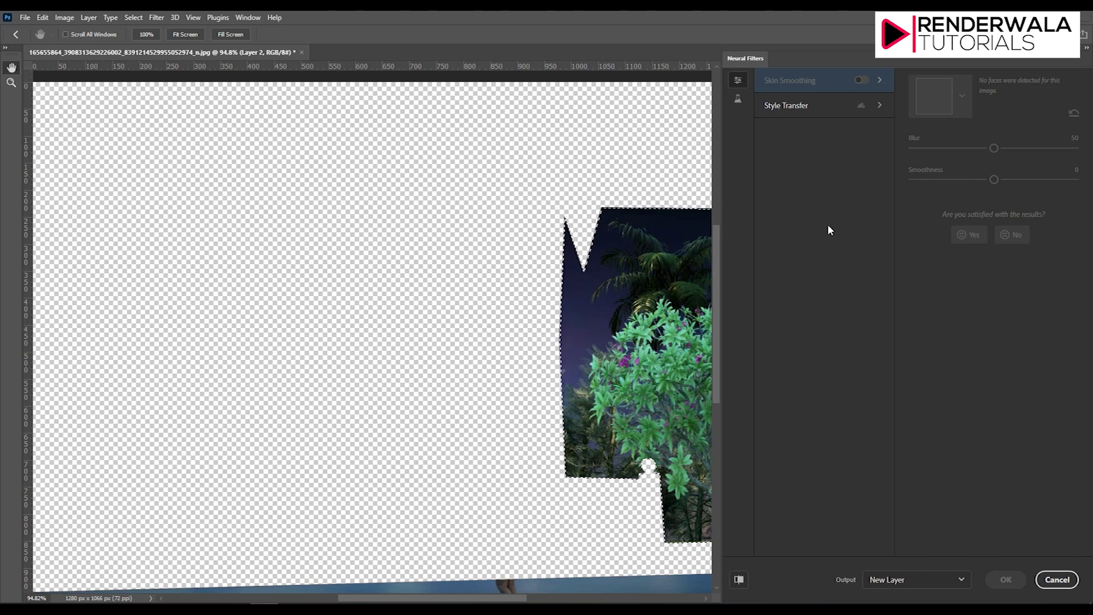
click(782, 109)
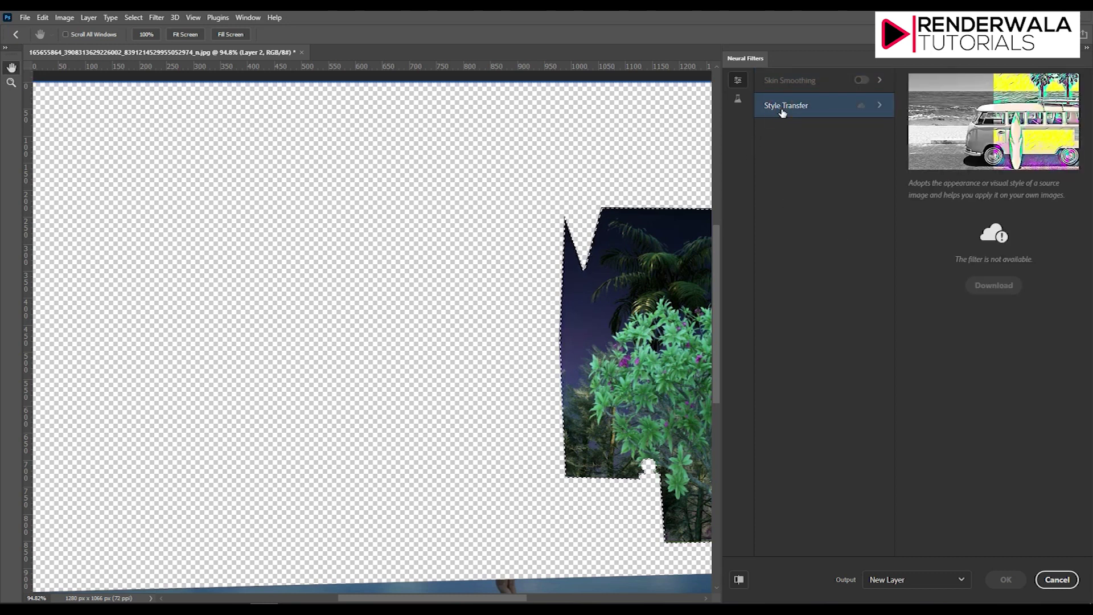
click(806, 81)
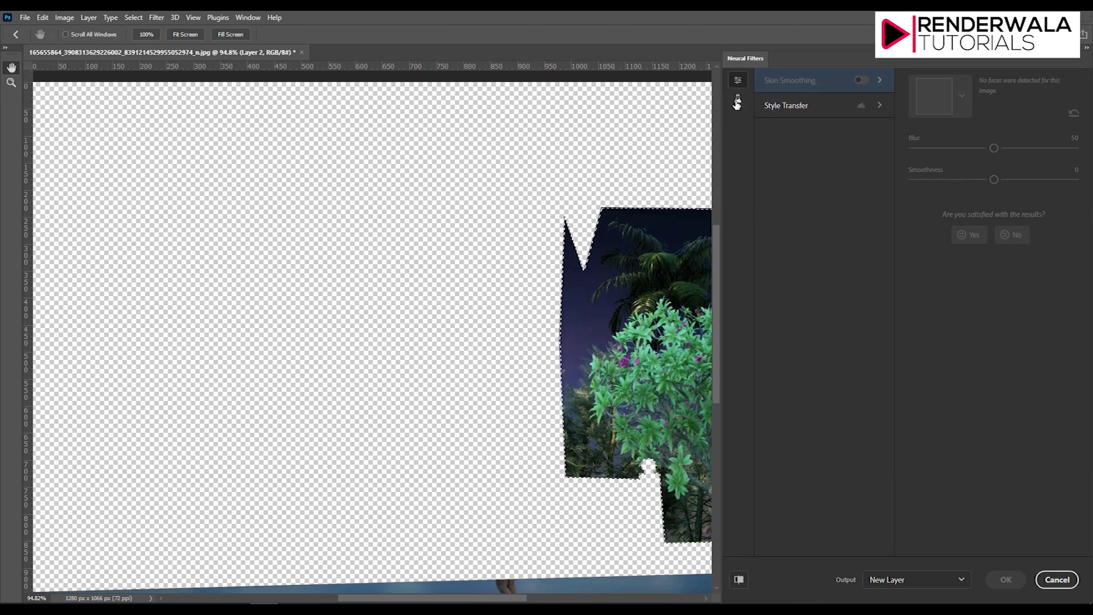
click(738, 101)
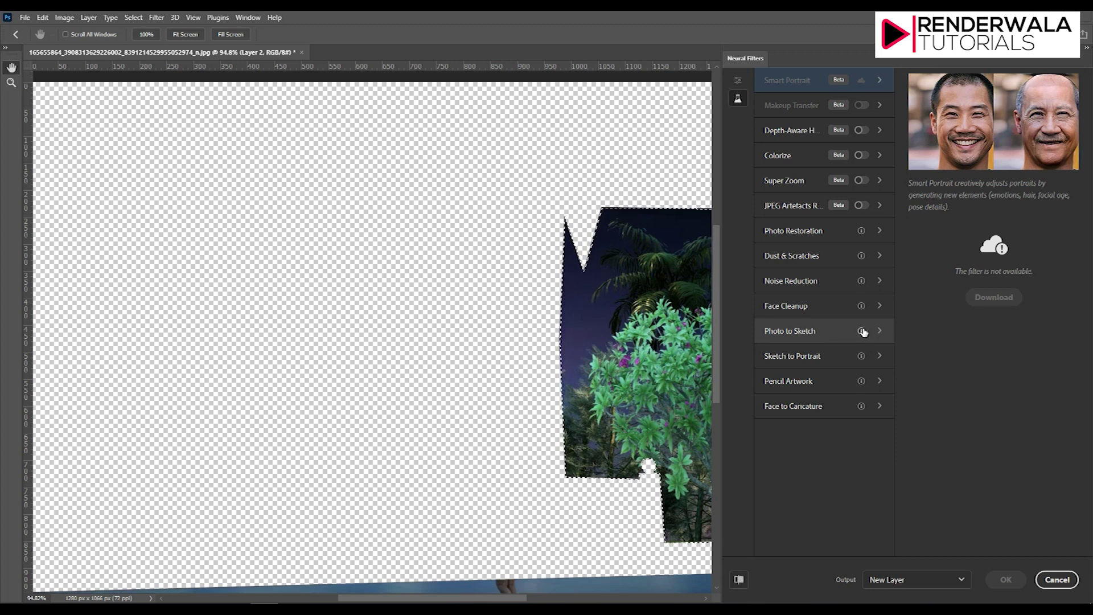
click(815, 305)
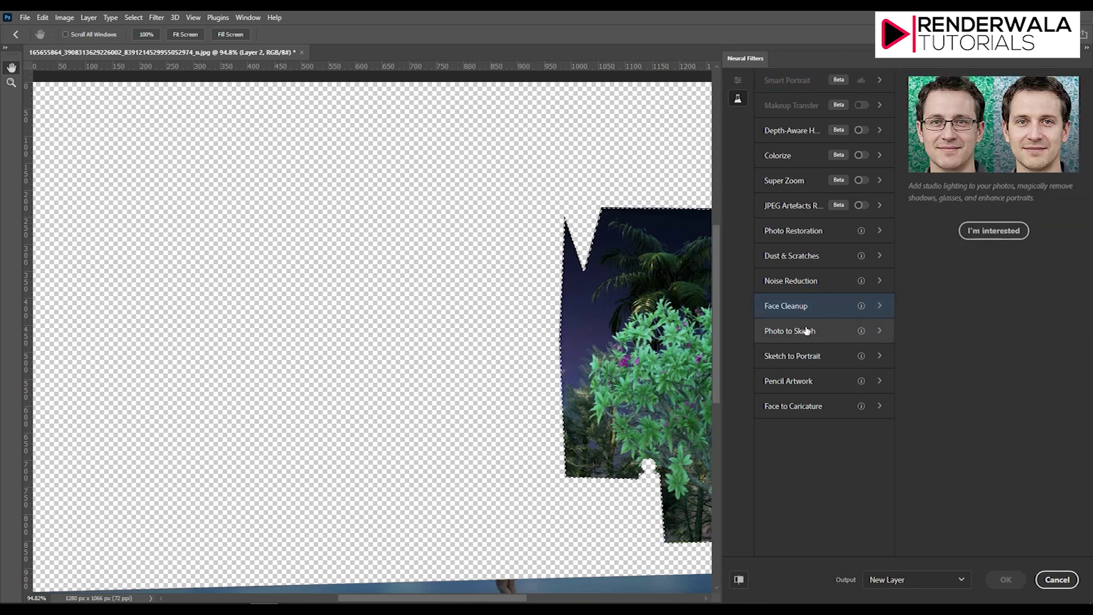
click(805, 330)
click(804, 356)
click(801, 379)
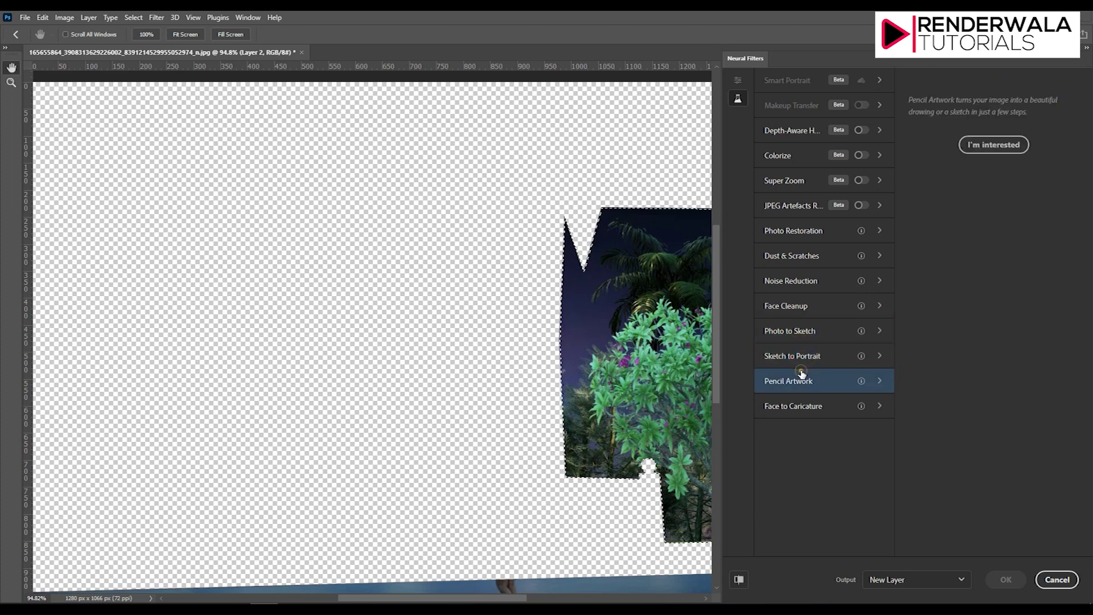
click(1057, 579)
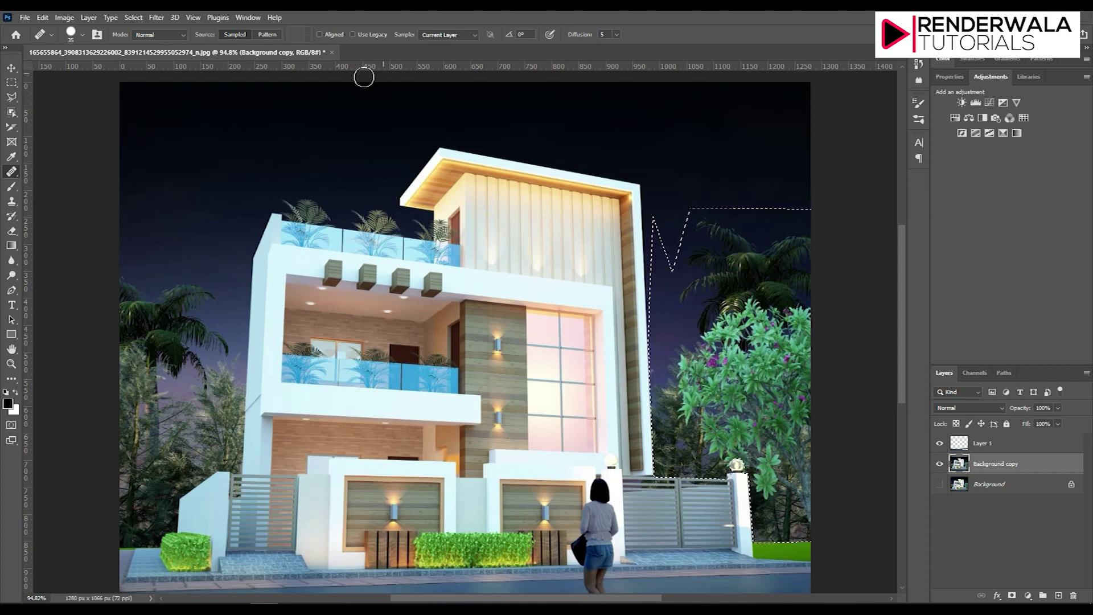
click(12, 112)
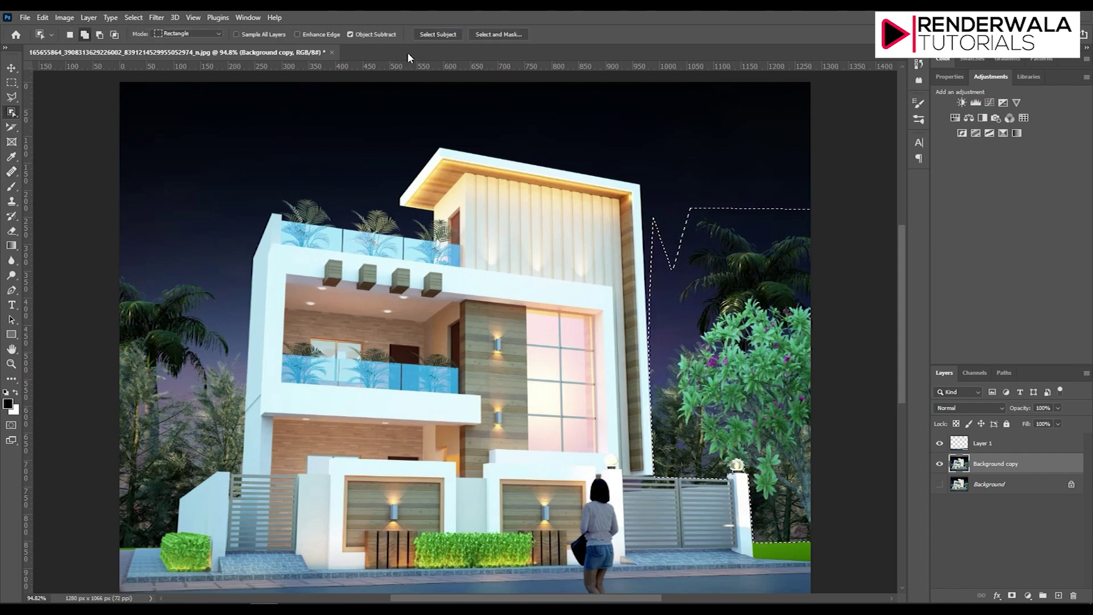
Step: Smooth the selection edge to 2 in Select and Mask, then bring up Fill
click(492, 35)
drag(937, 400, 940, 400)
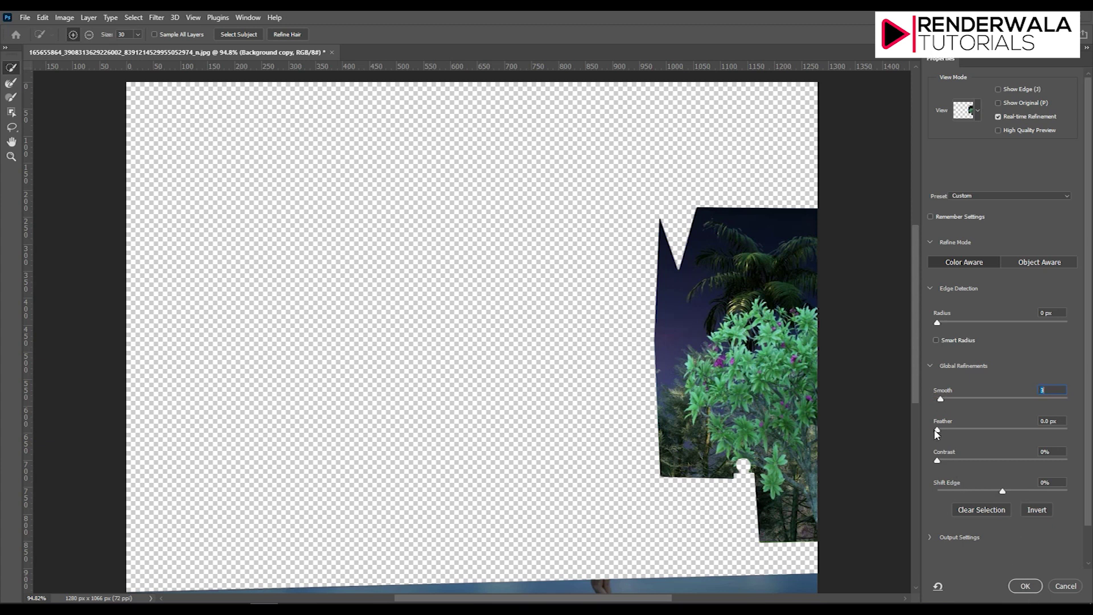
drag(941, 403, 940, 430)
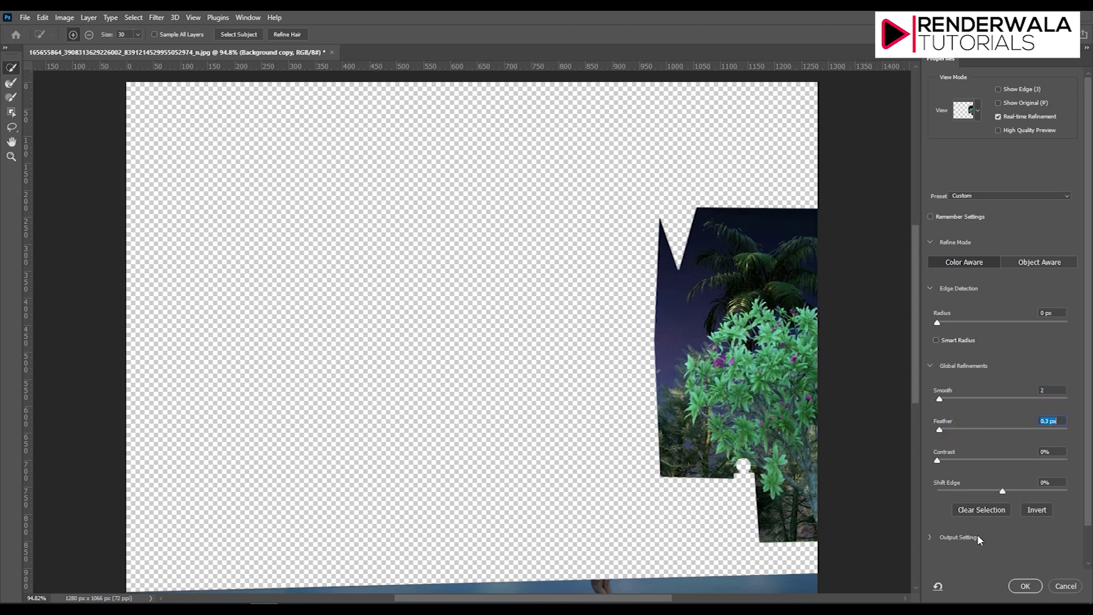
click(1025, 586)
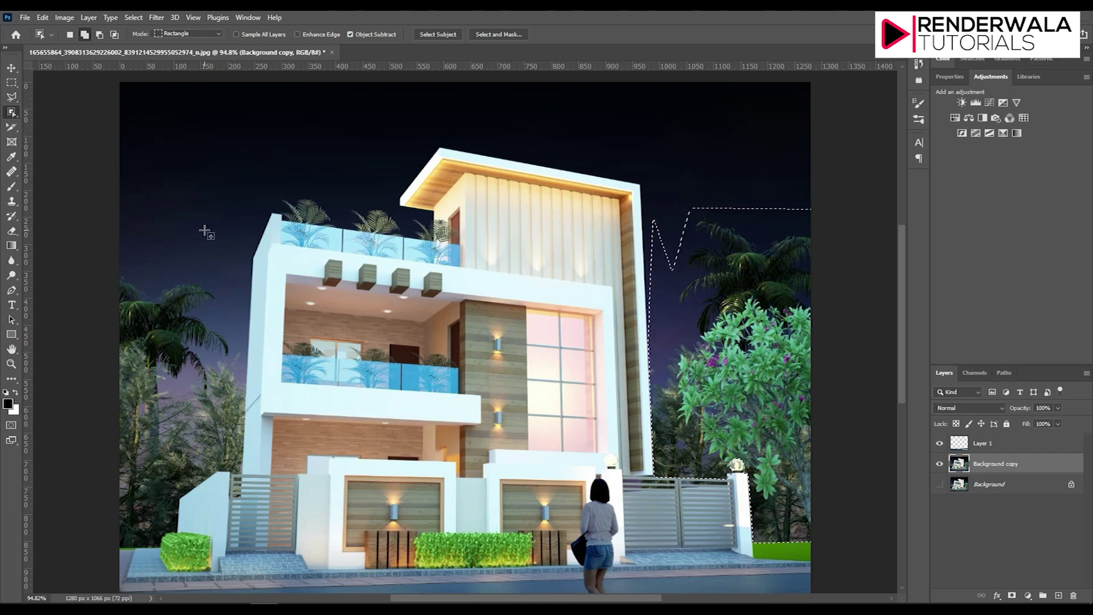
key(shift+BackSpace)
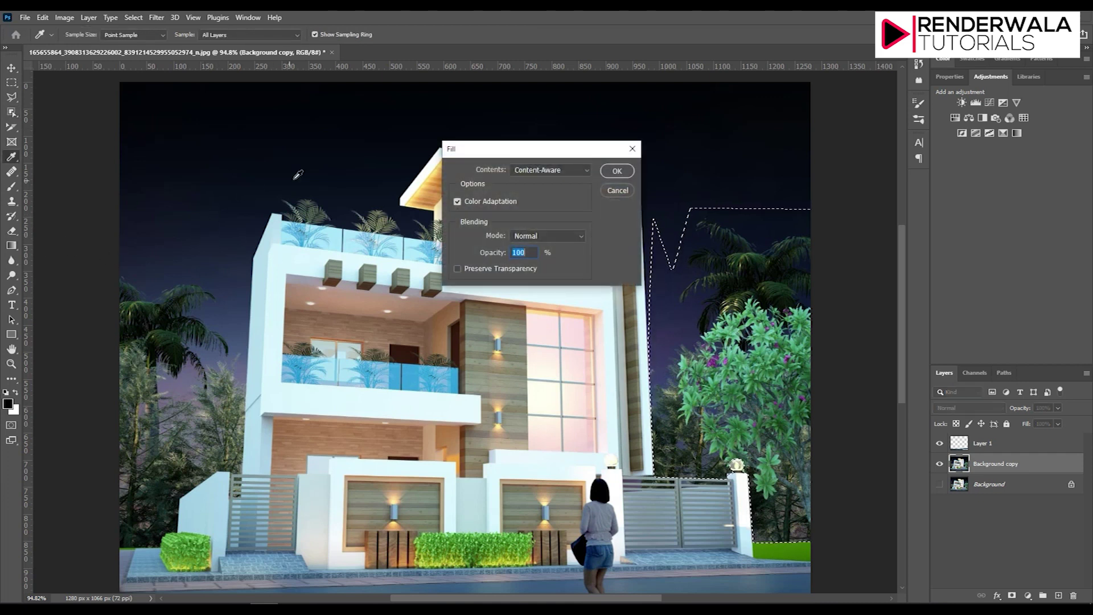
Step: Fill the selection with solid colour 1c203b sampled from the sky, then deselect
click(545, 171)
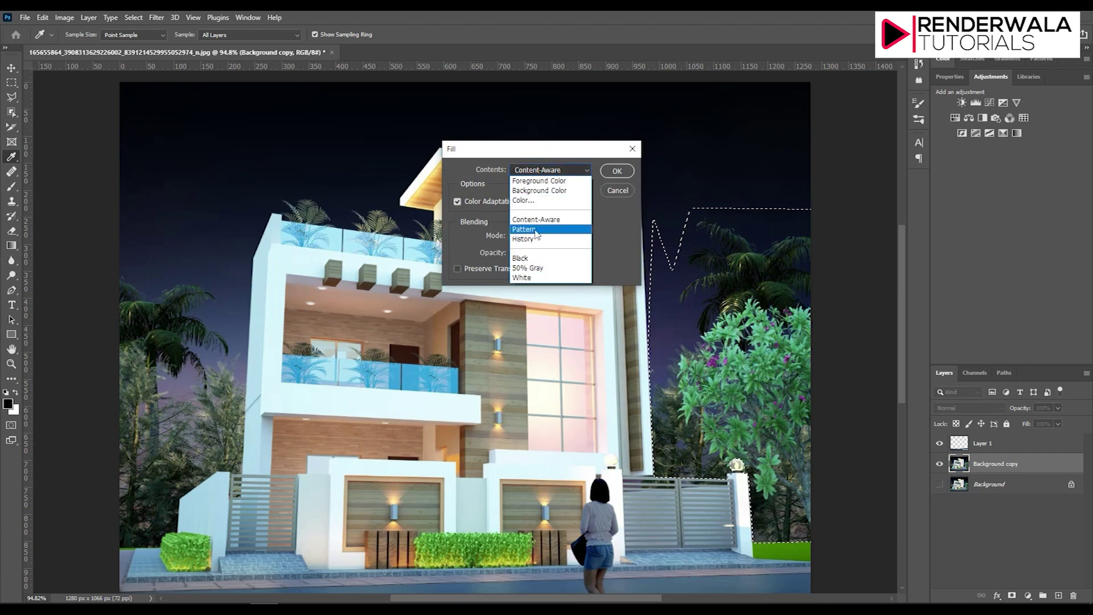
click(524, 200)
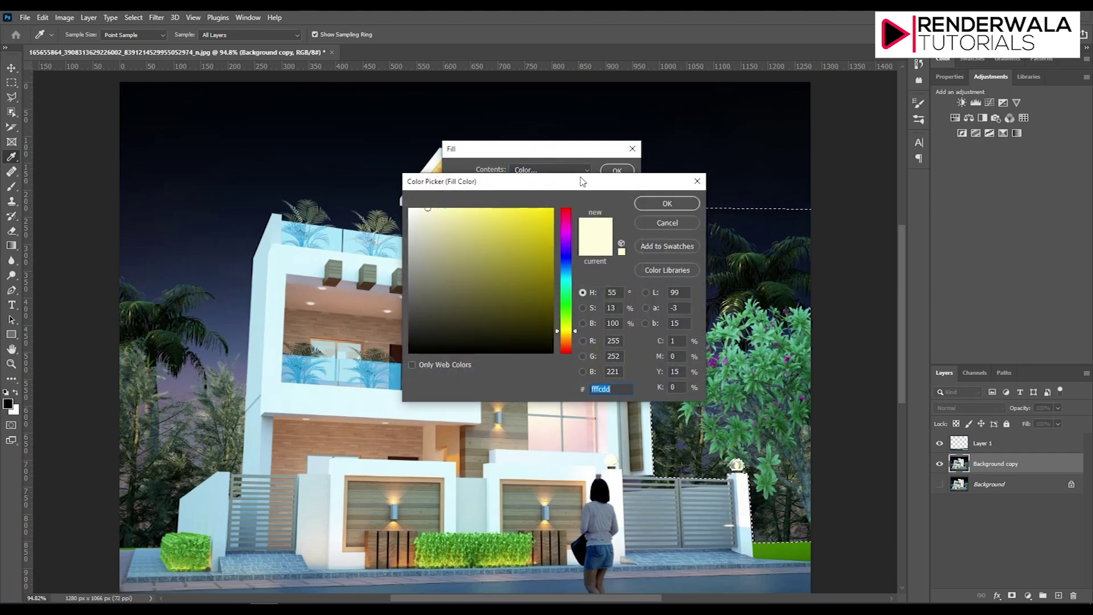
drag(582, 181, 417, 128)
click(663, 251)
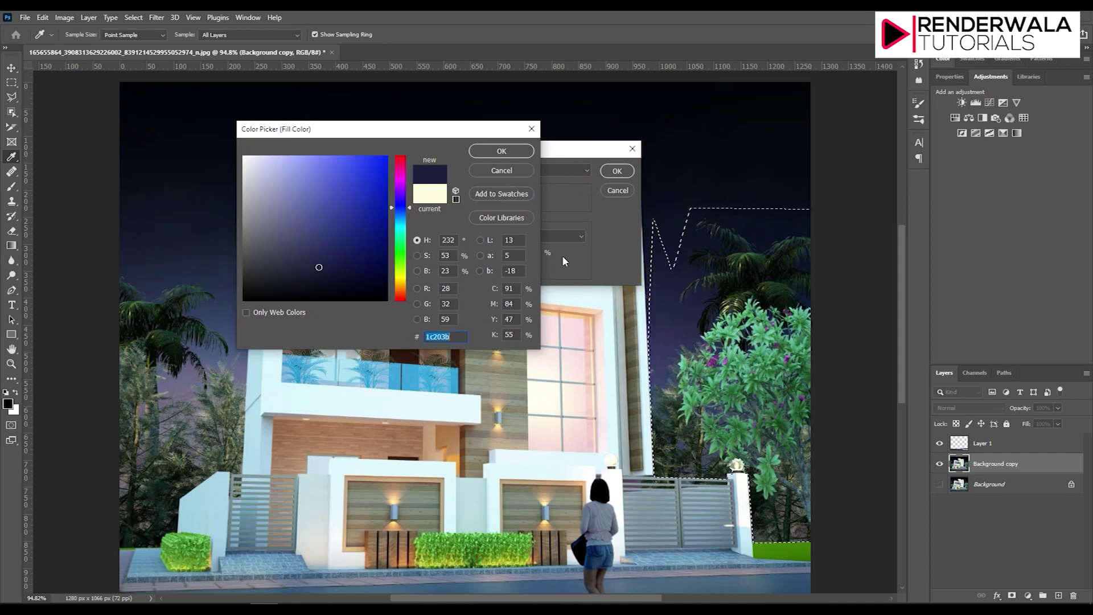
click(516, 150)
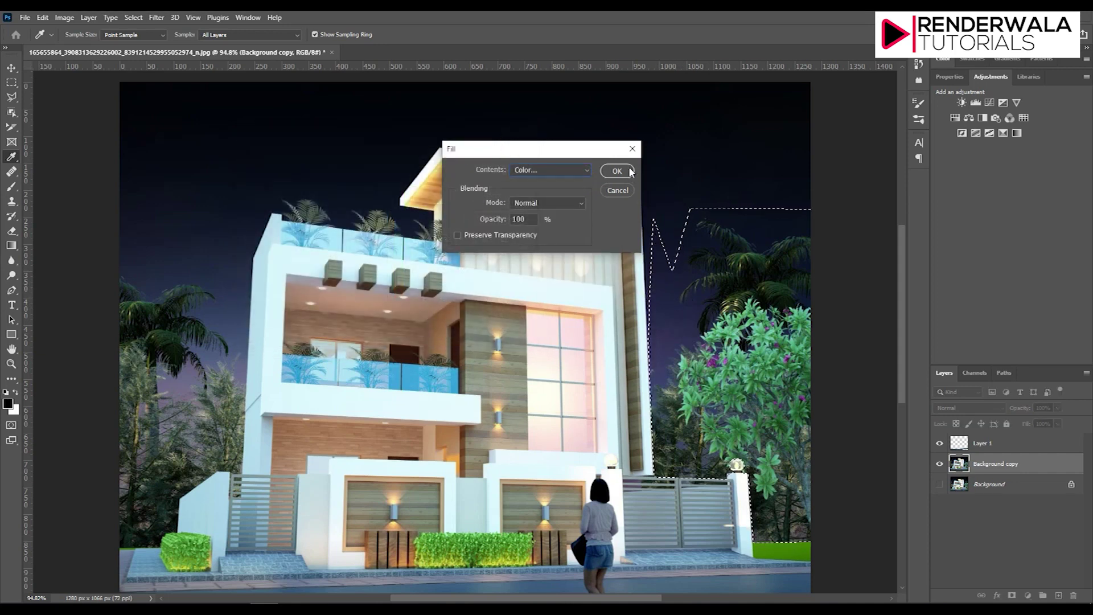
click(630, 171)
key(w)
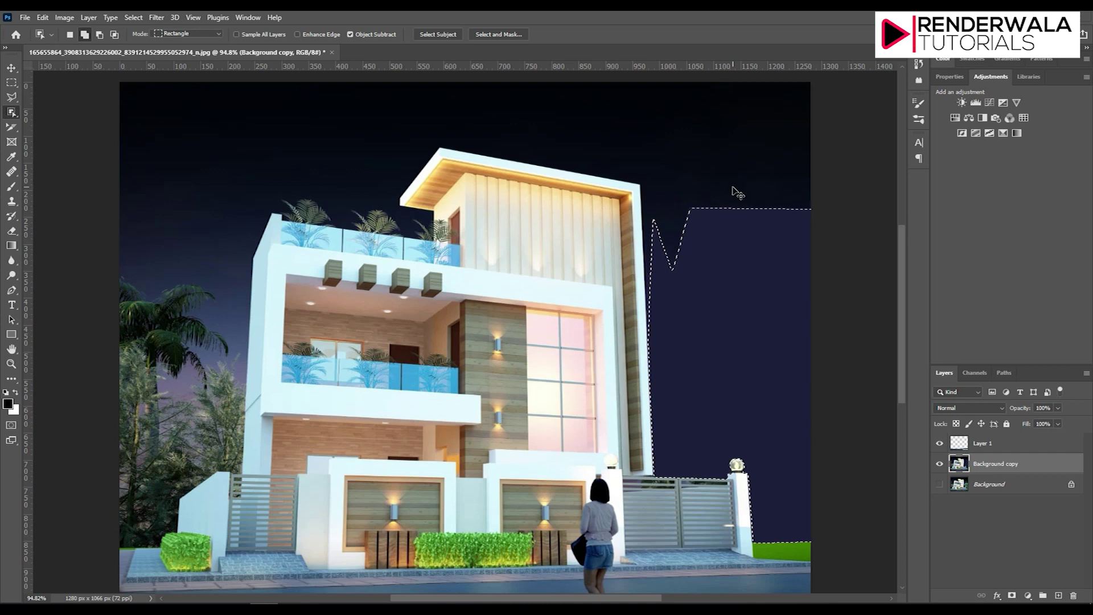
key(ctrl+d)
Step: Zoom in on the left trees and draw a rectangular marquee enclosing them
scroll(698, 373, down, 2)
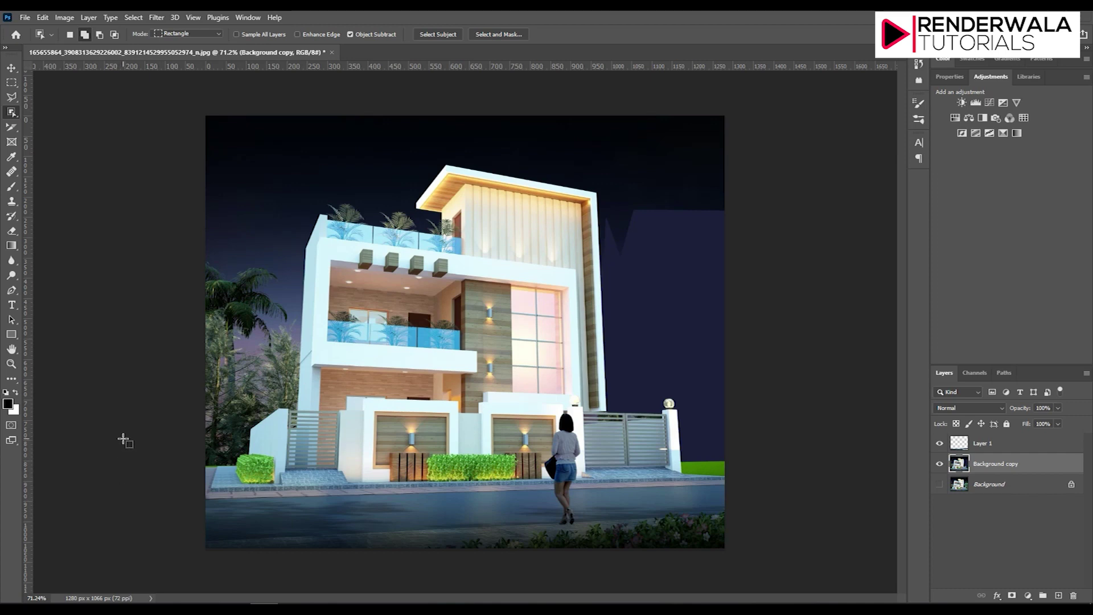
scroll(123, 439, up, 4)
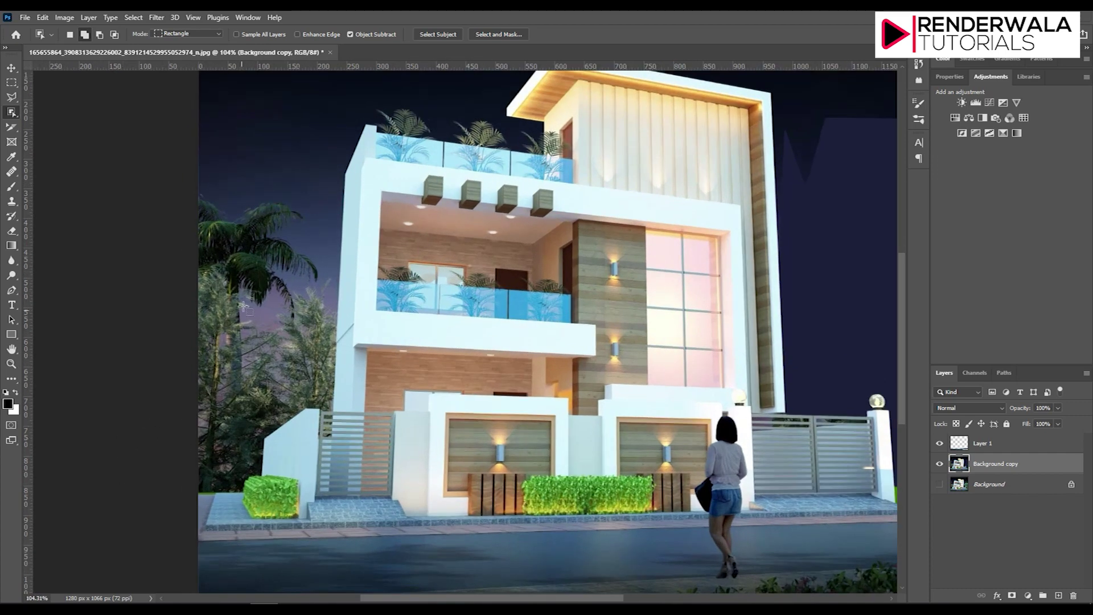
scroll(248, 233, up, 2)
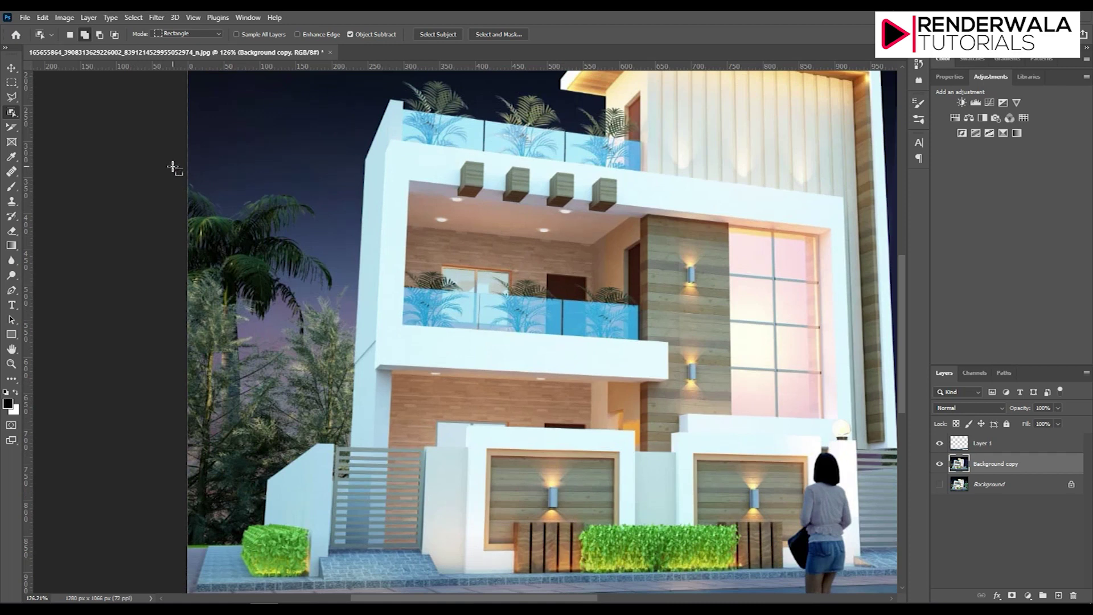
scroll(361, 450, up, 4)
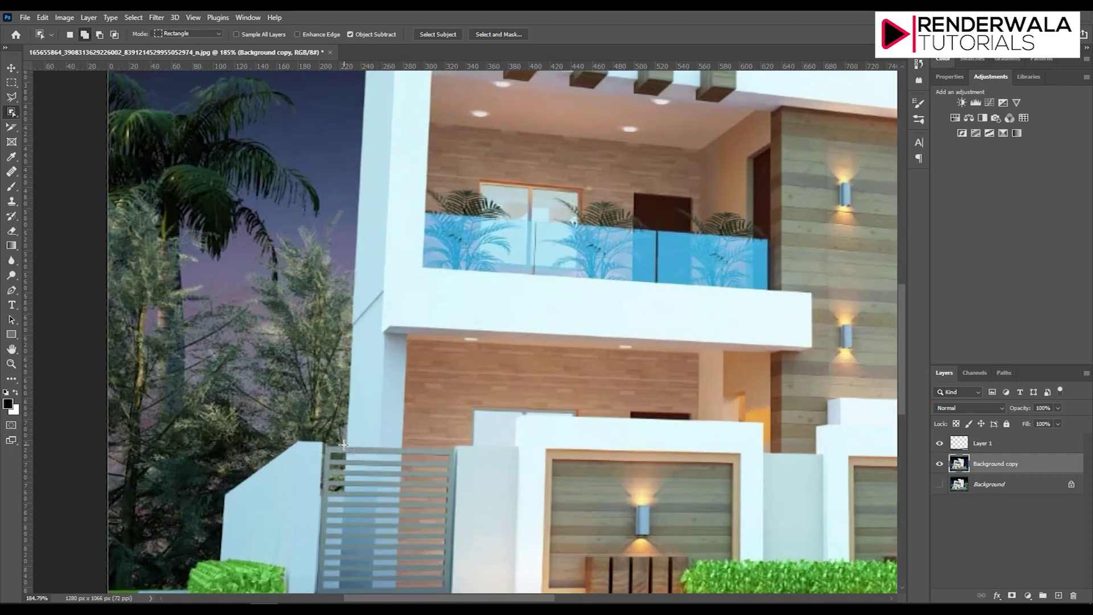
click(11, 83)
scroll(290, 291, down, 4)
mouse_move(192, 121)
mouse_down()
mouse_move(370, 393)
mouse_move(355, 408)
mouse_up()
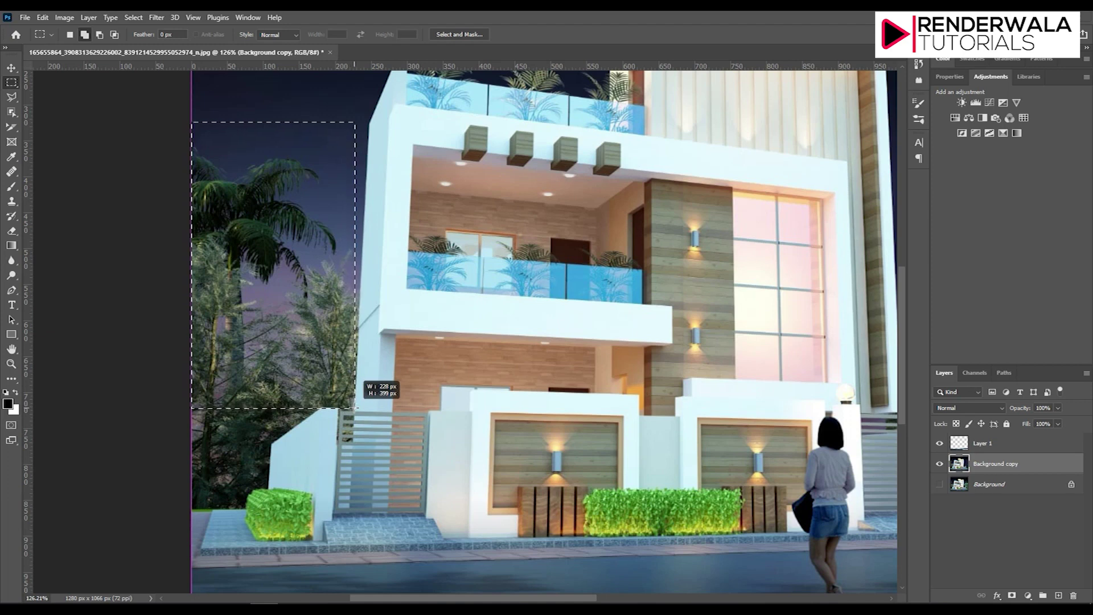
Step: Adjust the rectangle and add a polygonal lasso region beside the house wall
drag(356, 408, 355, 408)
scroll(357, 407, up, 3)
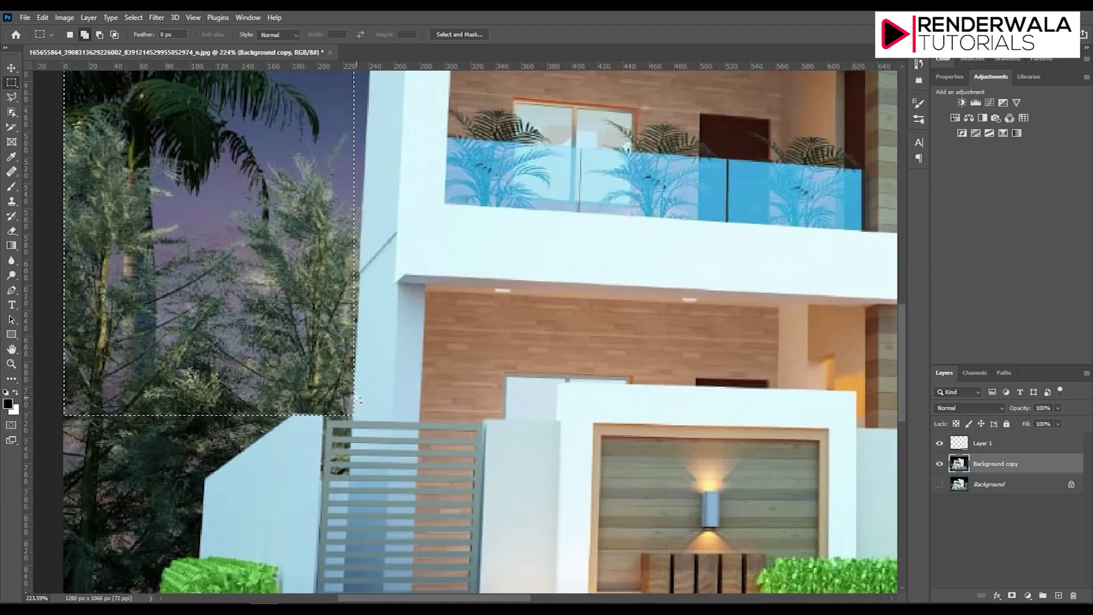
scroll(360, 407, up, 2)
scroll(359, 407, down, 1)
scroll(359, 407, down, 2)
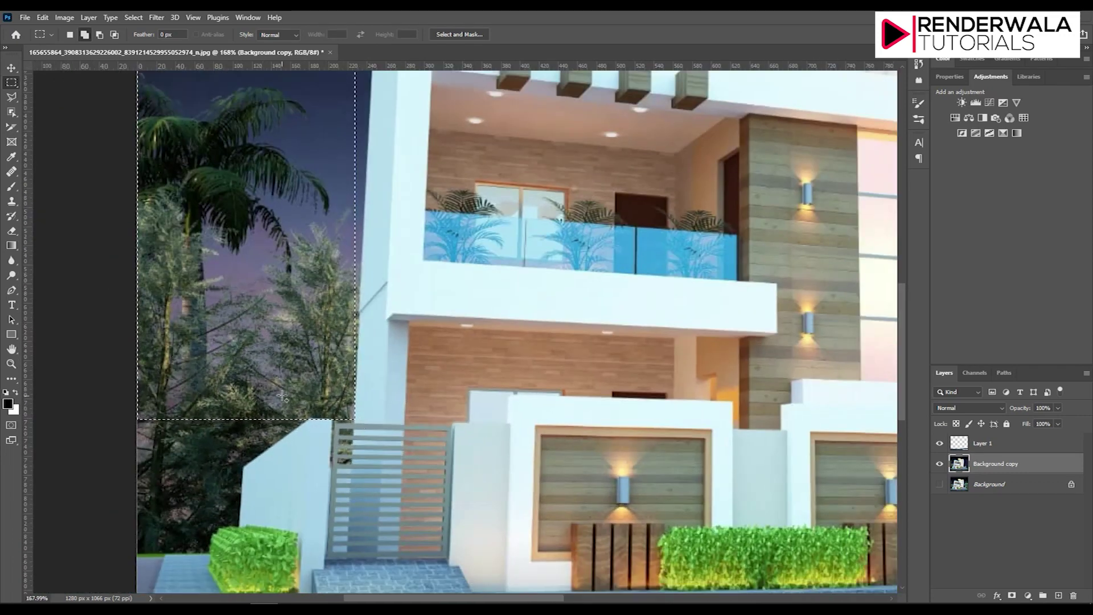
click(11, 97)
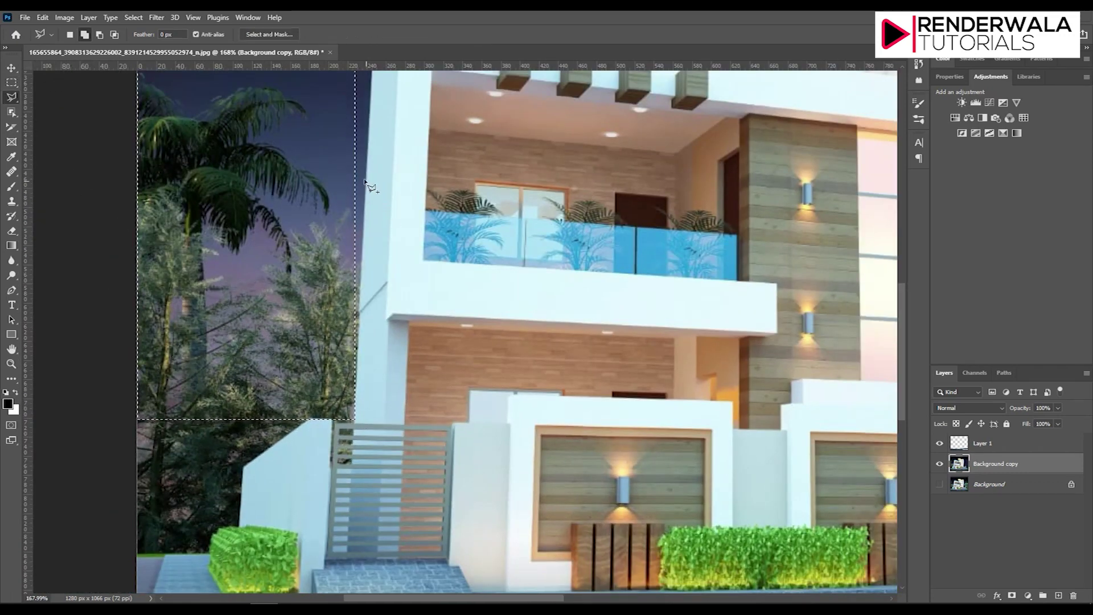
click(365, 222)
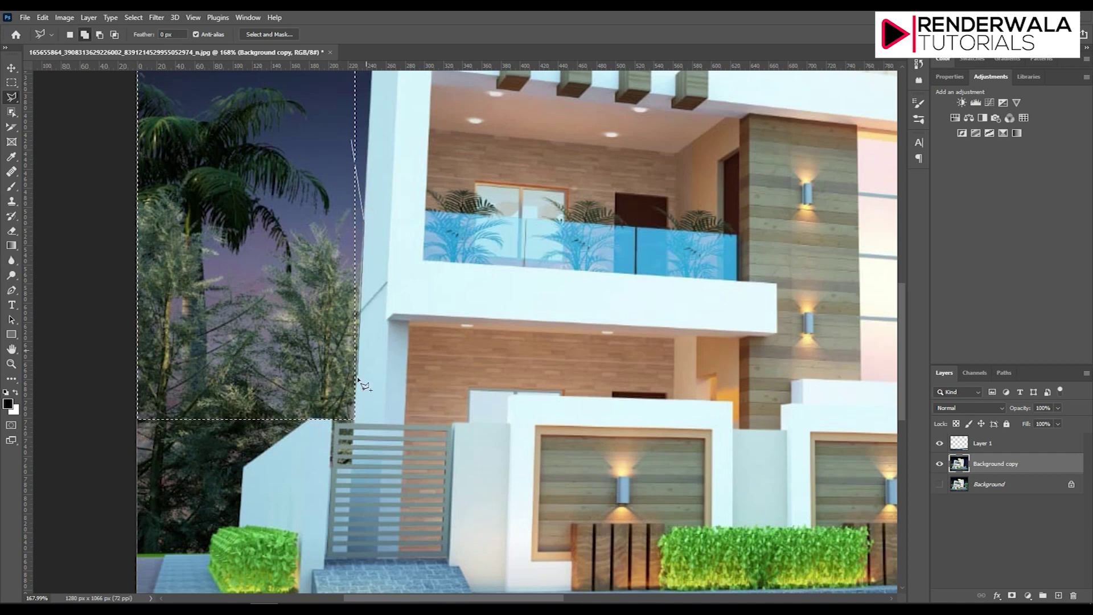
click(354, 423)
click(332, 424)
click(246, 374)
Step: Extend the selection down the wall corner and hedge's left edge to the image's left side
scroll(250, 381, down, 3)
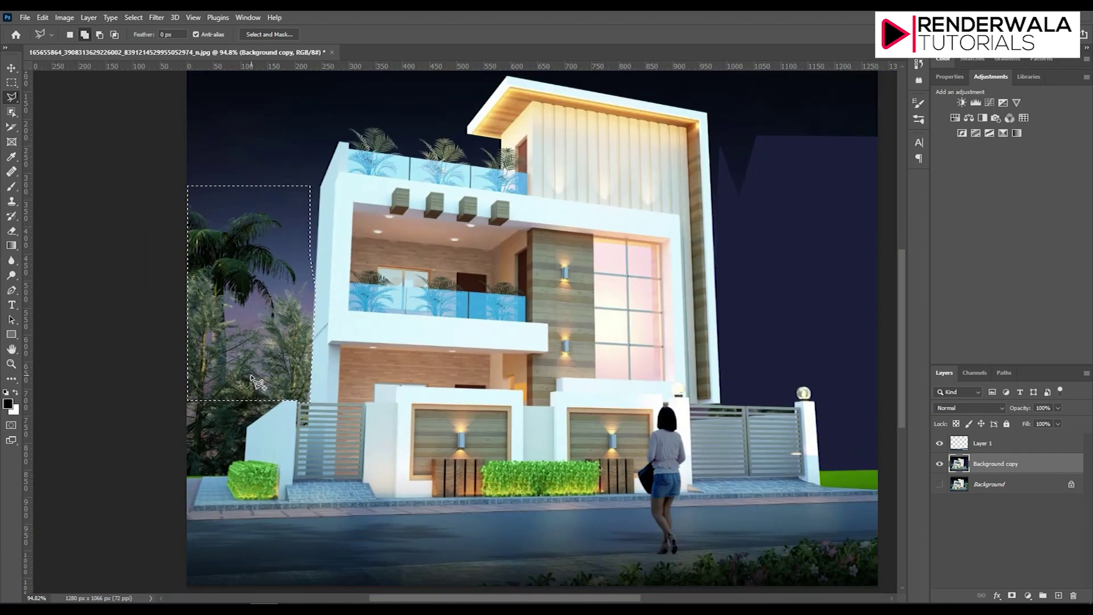
scroll(193, 473, up, 3)
click(388, 329)
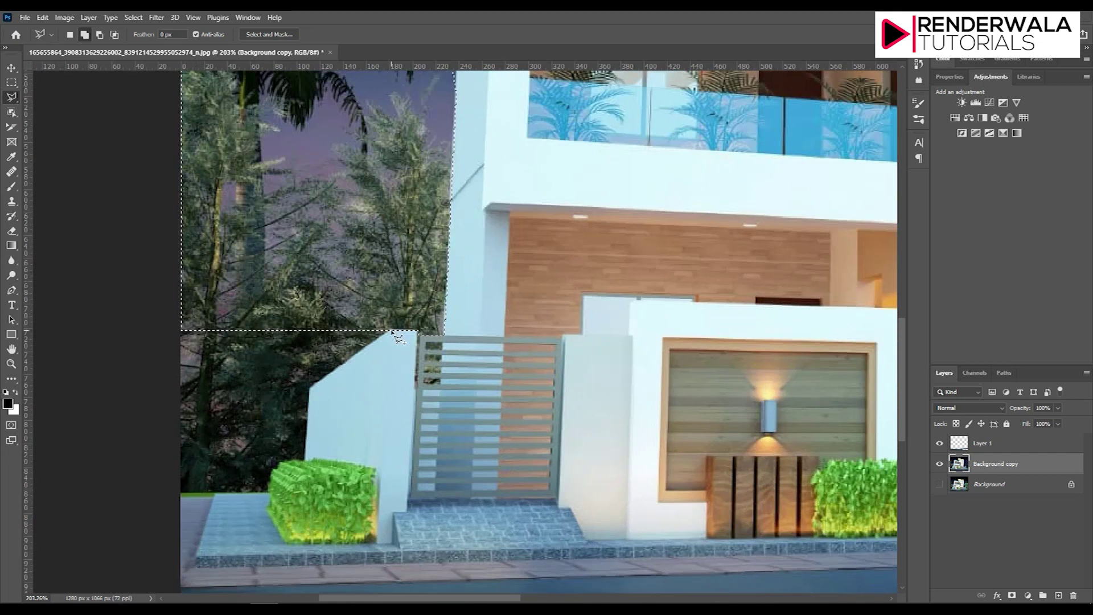
click(310, 389)
click(306, 459)
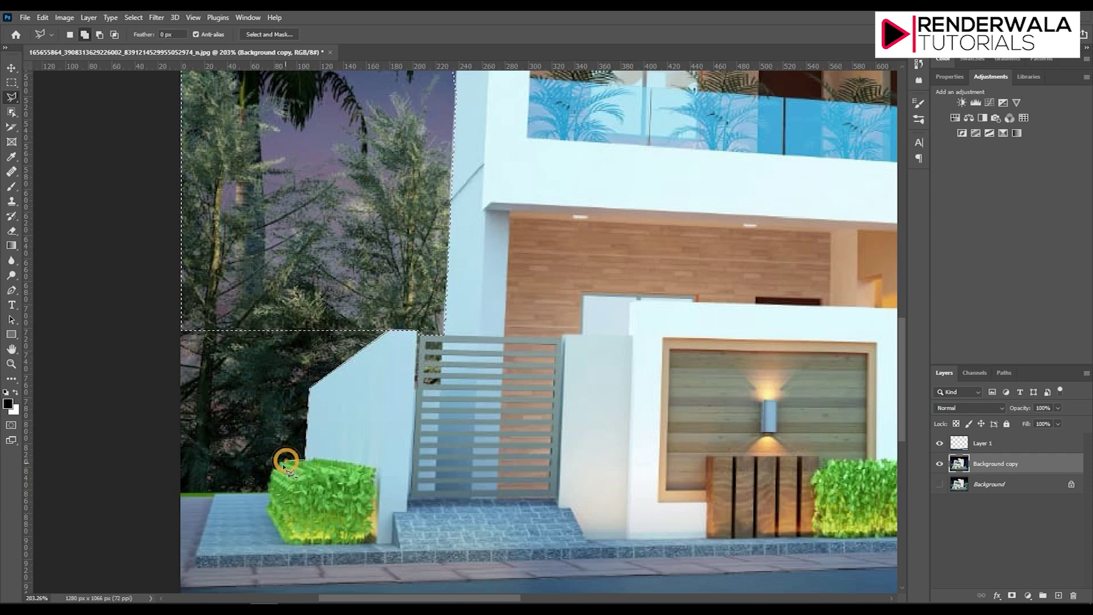
click(279, 467)
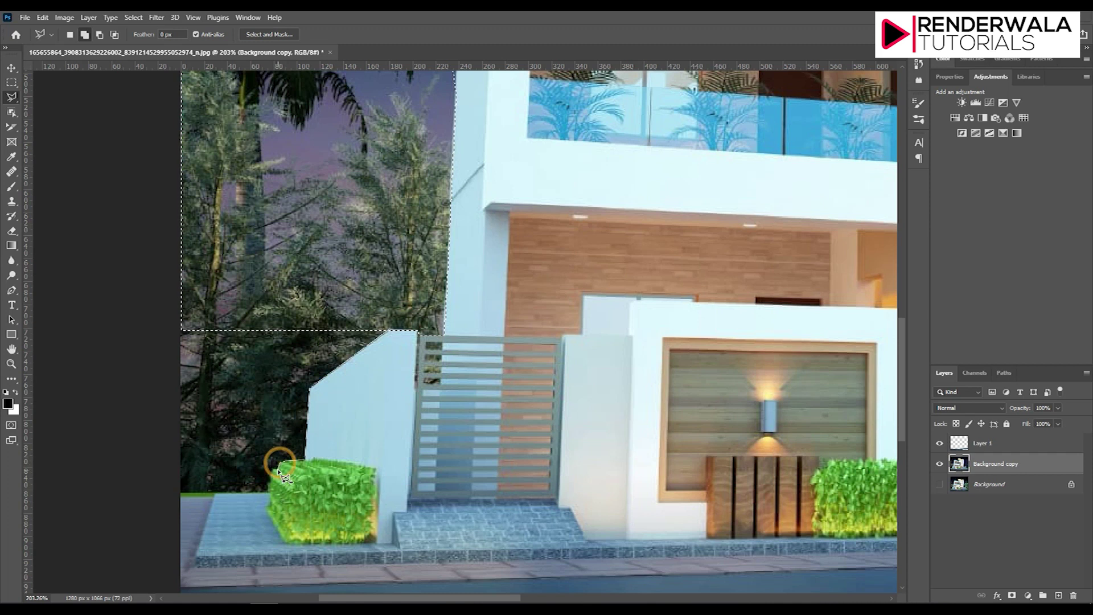
click(277, 471)
click(274, 479)
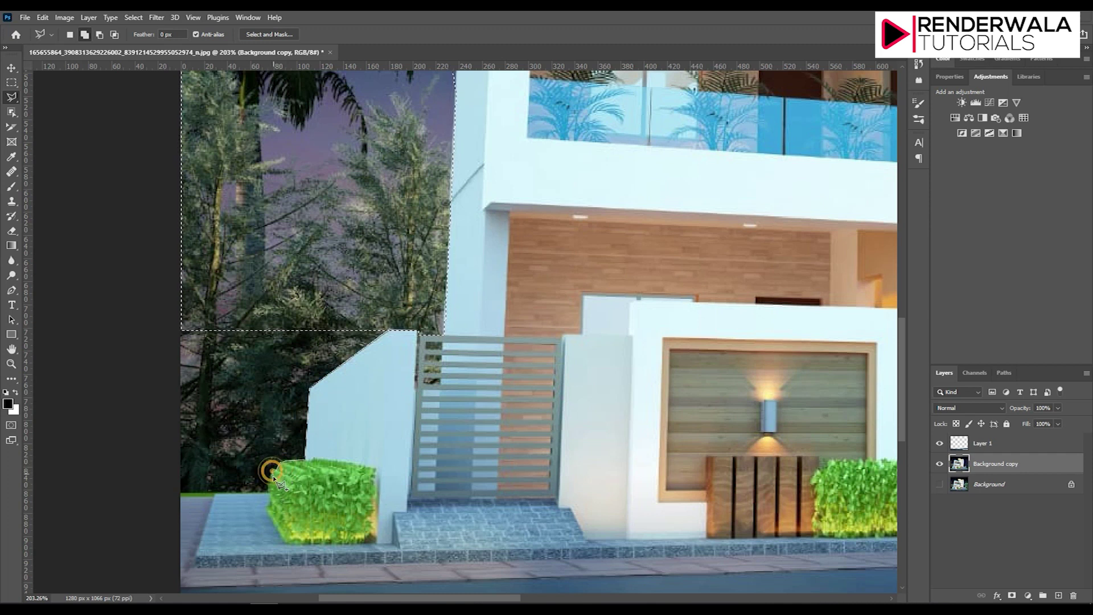
click(271, 491)
click(268, 490)
click(163, 493)
double_click(142, 378)
Step: Add another lasso region along the wall's slope, then fit the image to the window
click(154, 323)
click(384, 311)
click(385, 331)
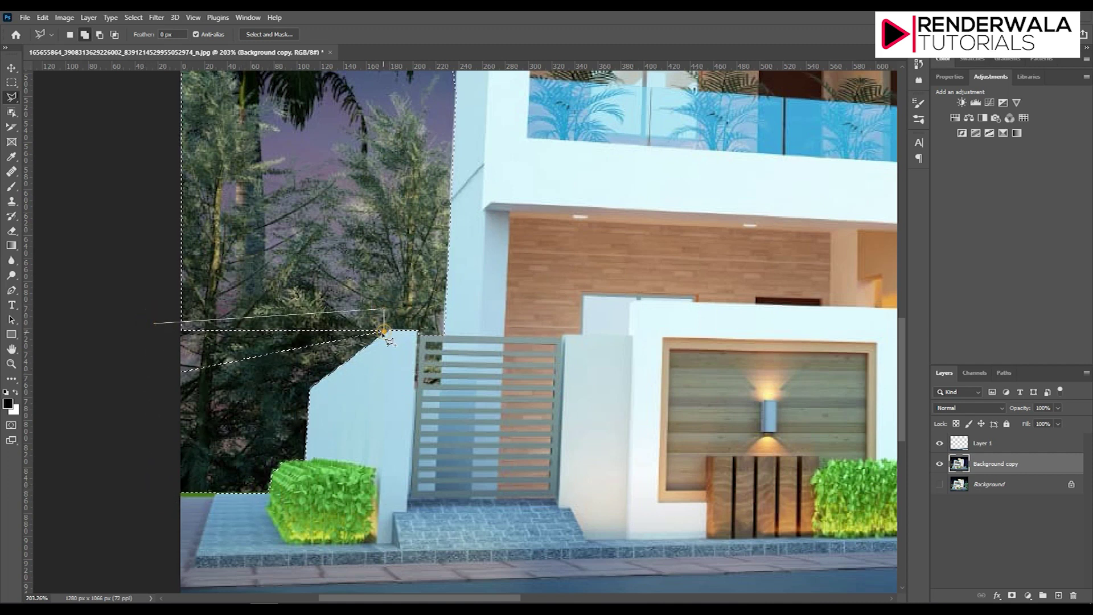
click(262, 386)
click(81, 378)
double_click(121, 330)
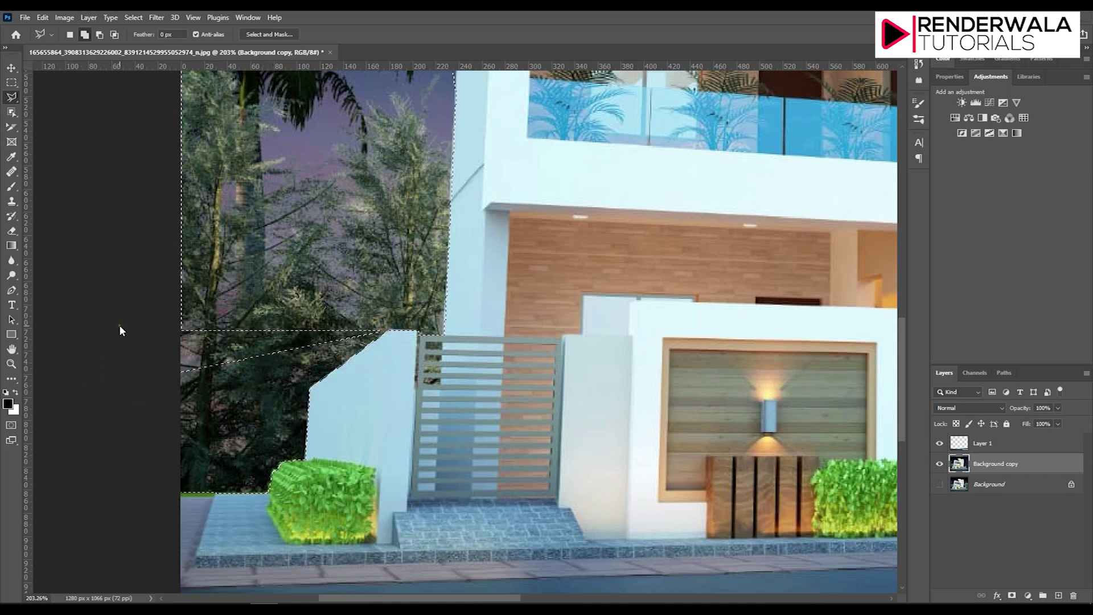
key(ctrl+0)
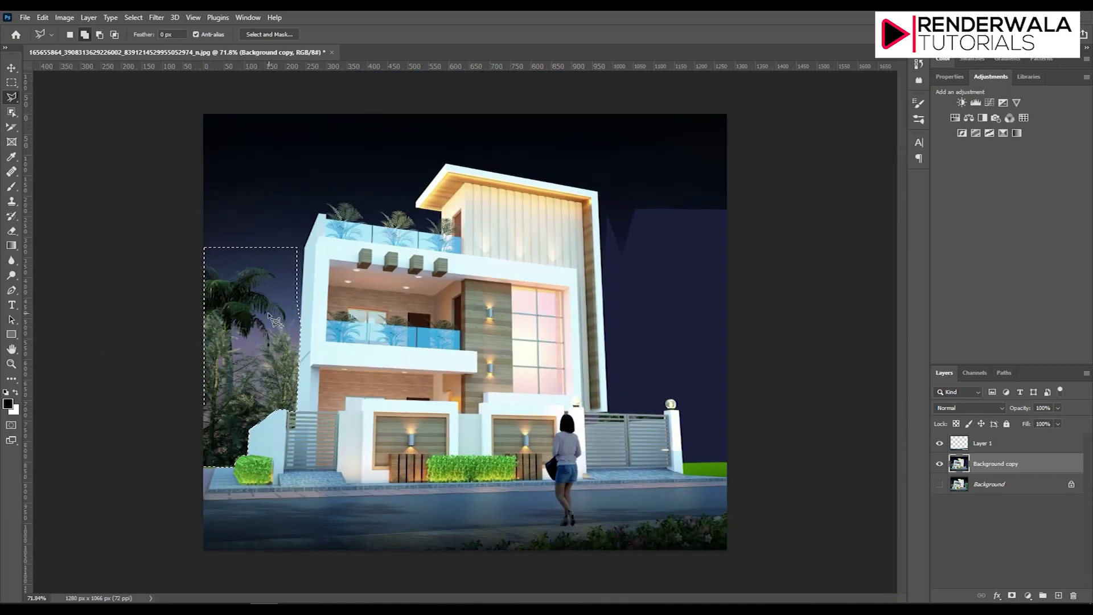
scroll(276, 320, up, 2)
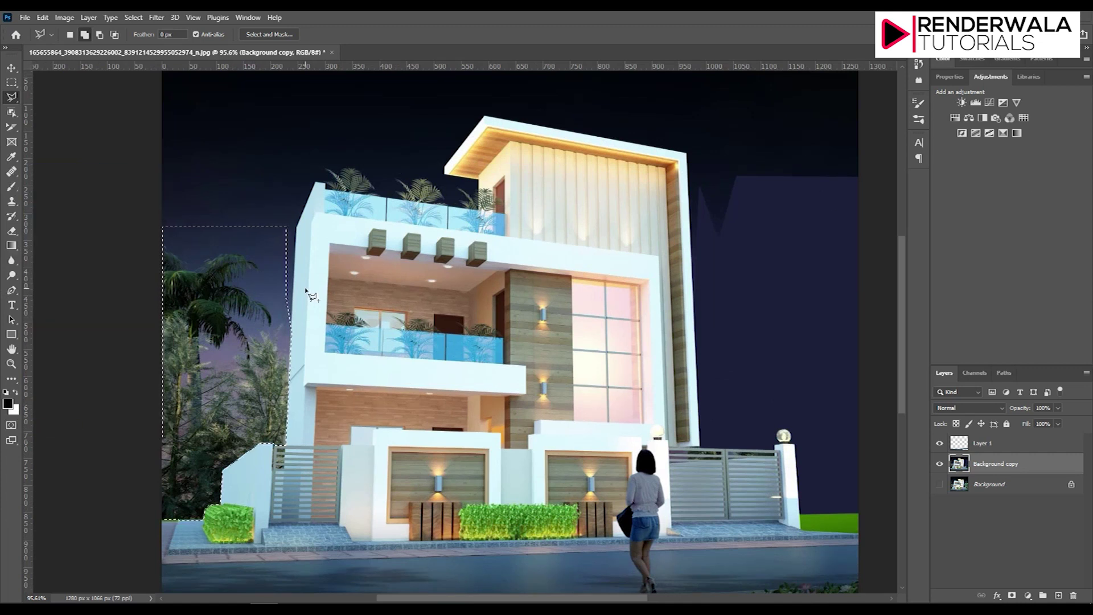
Step: Fill the selection with a dark navy colour sampled from the night sky
key(shift+F5)
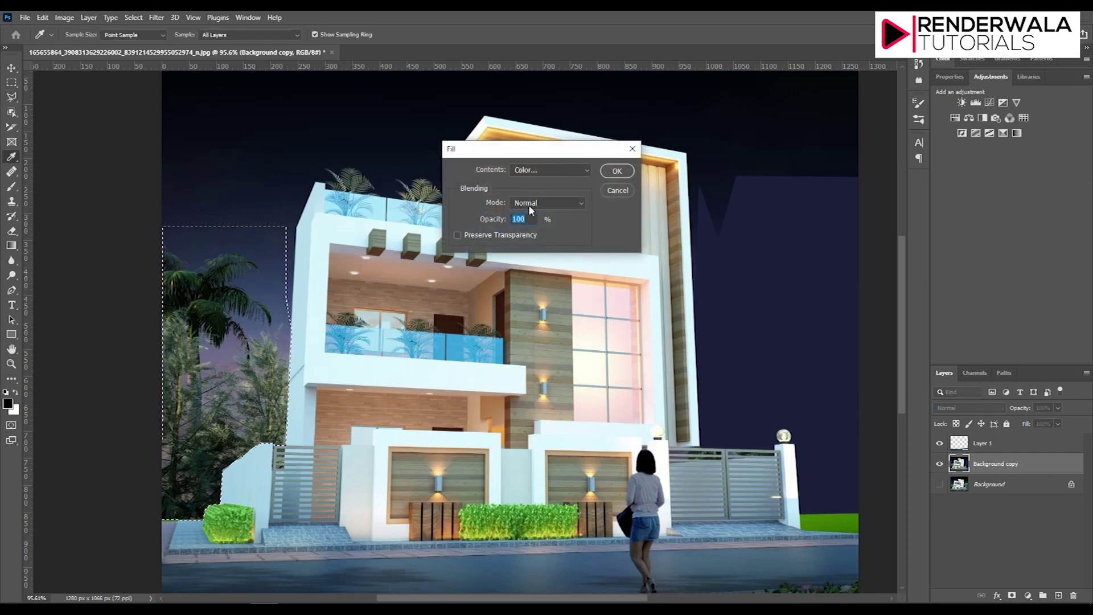
click(529, 170)
click(514, 154)
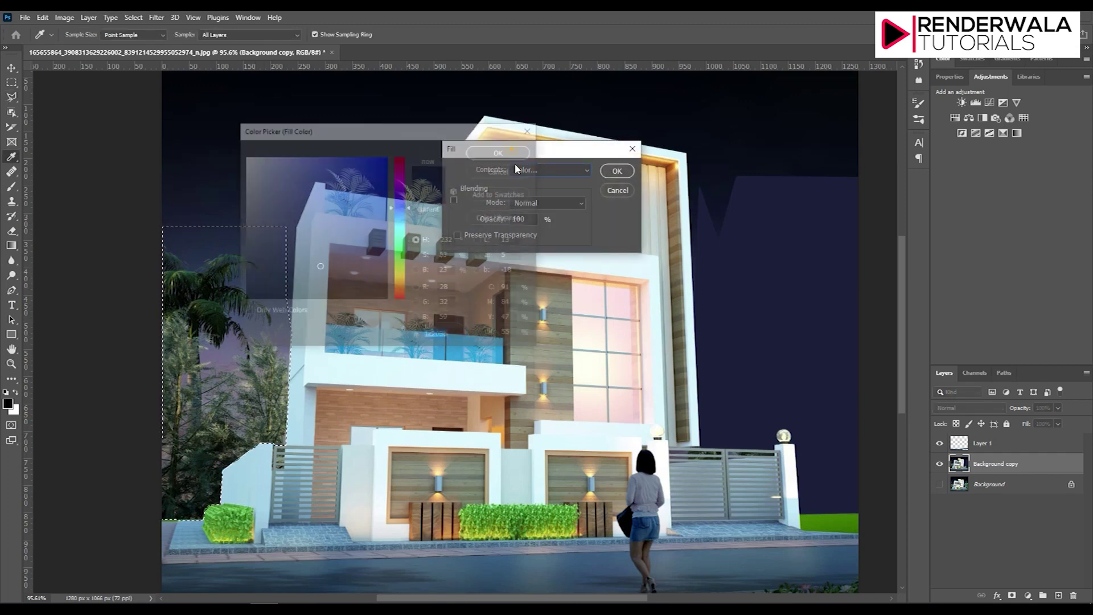
click(219, 397)
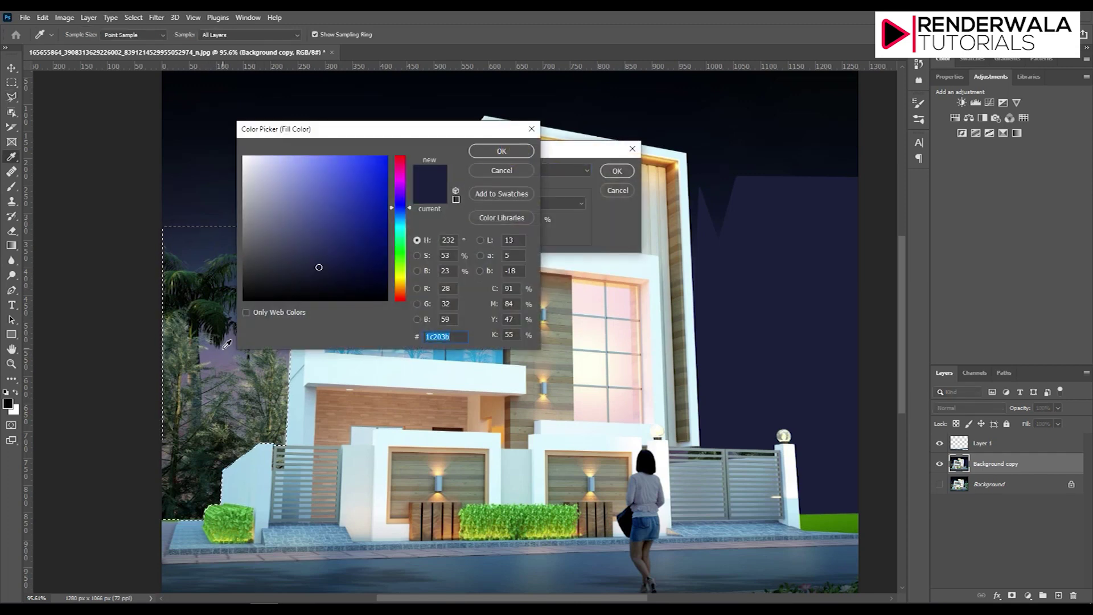
click(229, 346)
click(504, 152)
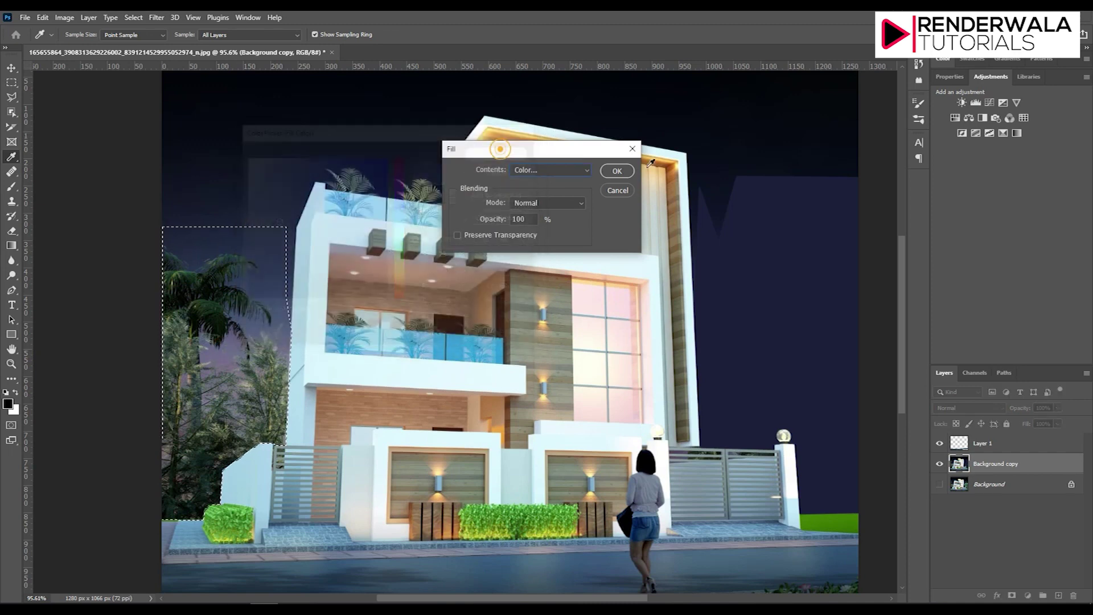
click(610, 169)
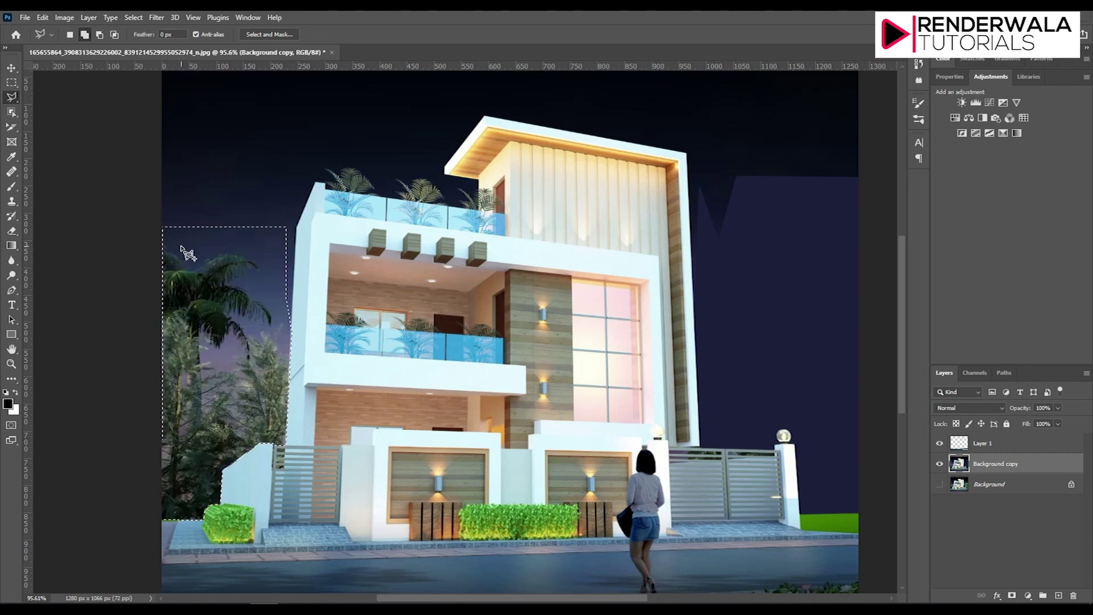
Step: Refill the selection with a slate-blue colour sampled from the sky
key(shift+F5)
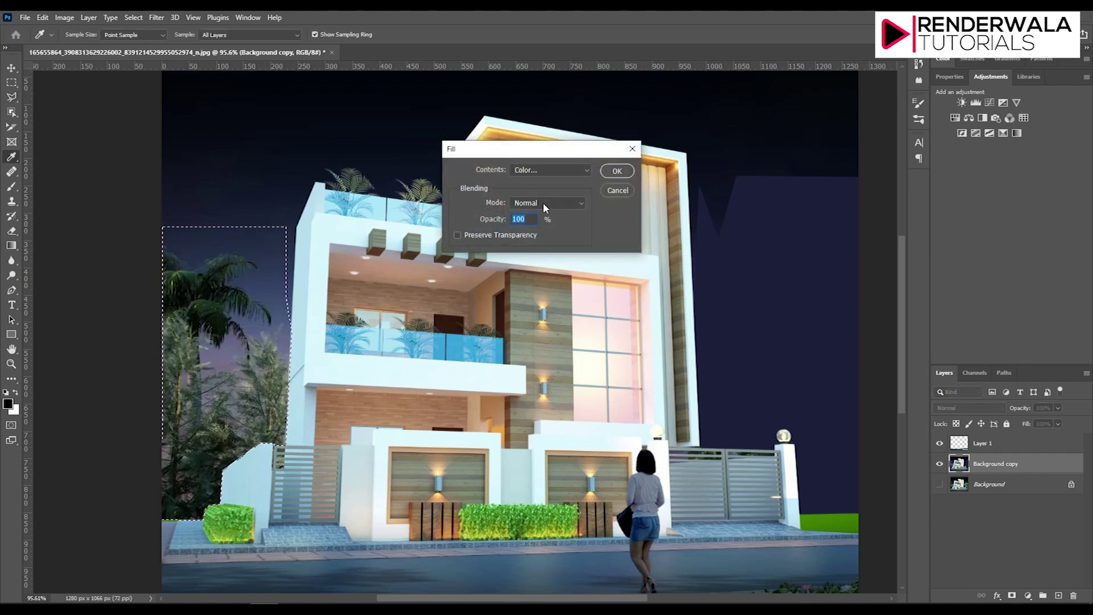
click(541, 171)
click(541, 206)
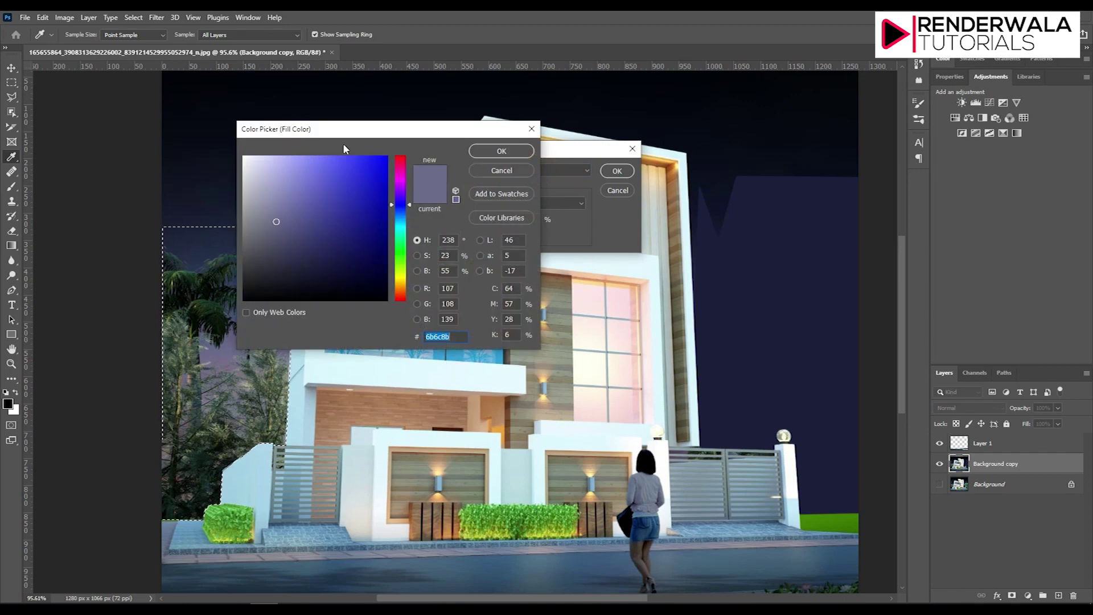
click(268, 308)
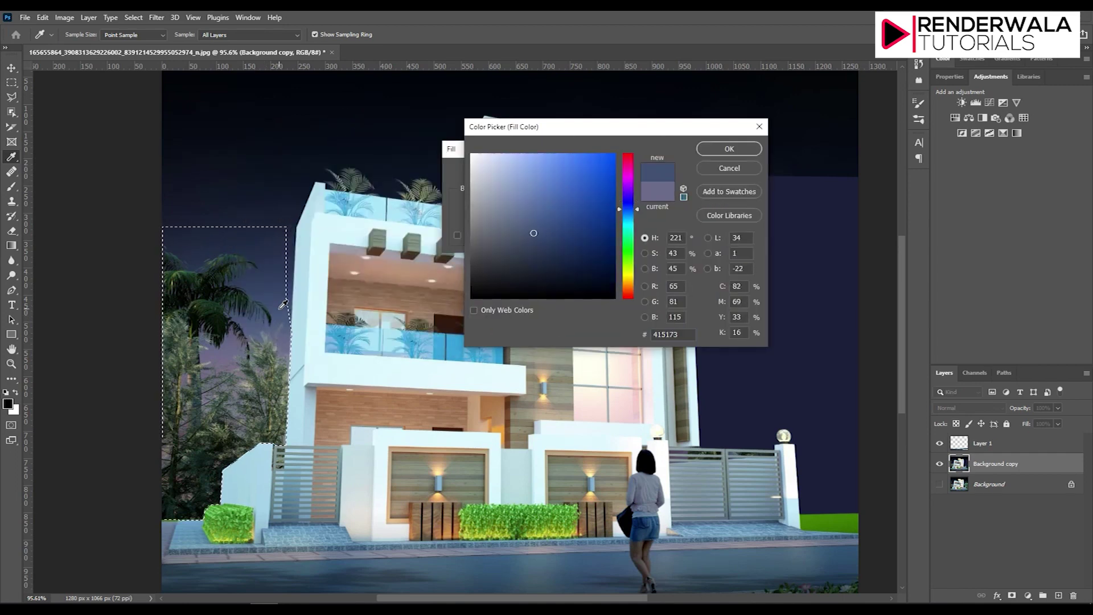
click(730, 148)
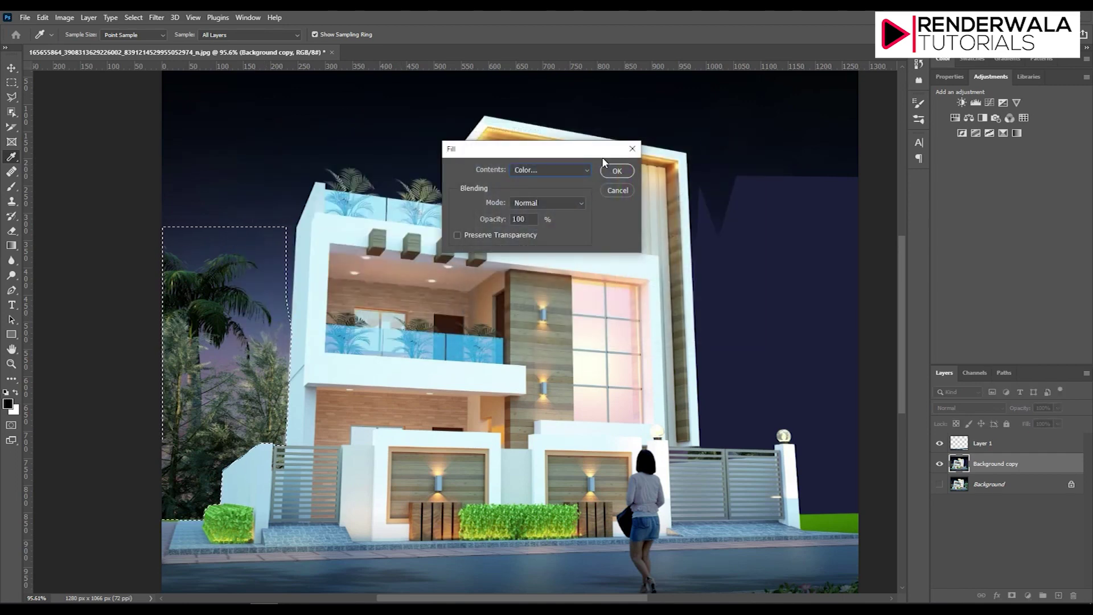
click(617, 168)
key(l)
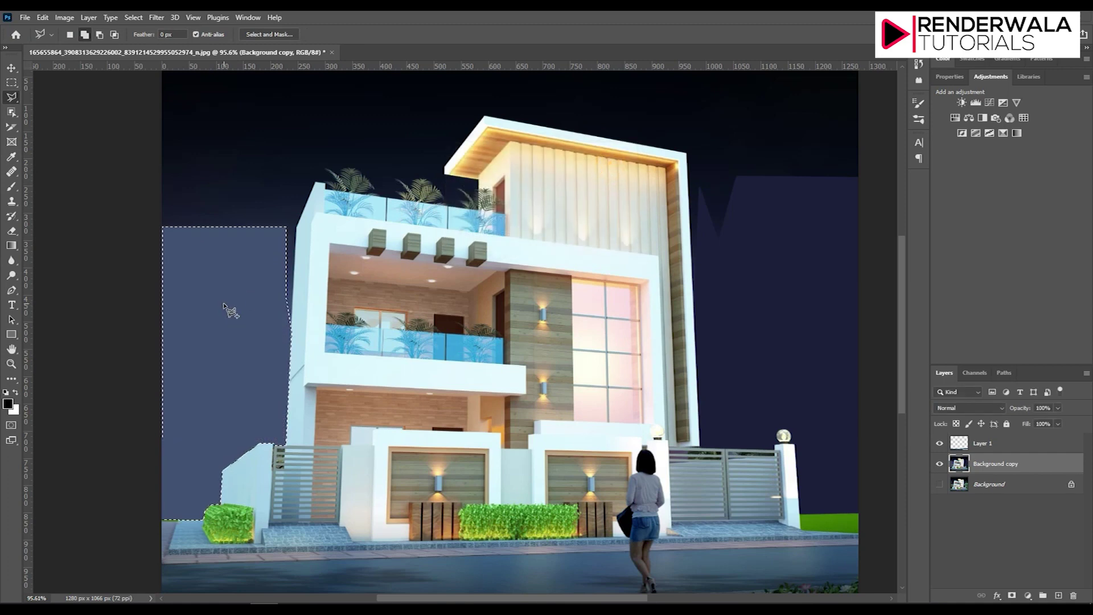
Step: Preview the filled result in full-screen mode, then return to the normal workspace
key(f)
key(f)
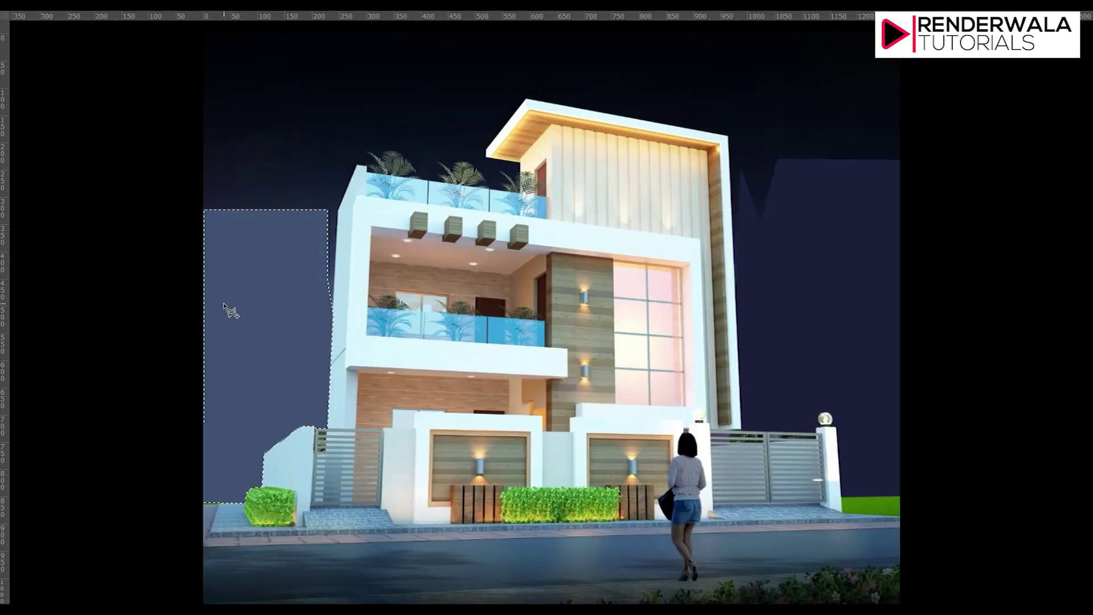
key(f)
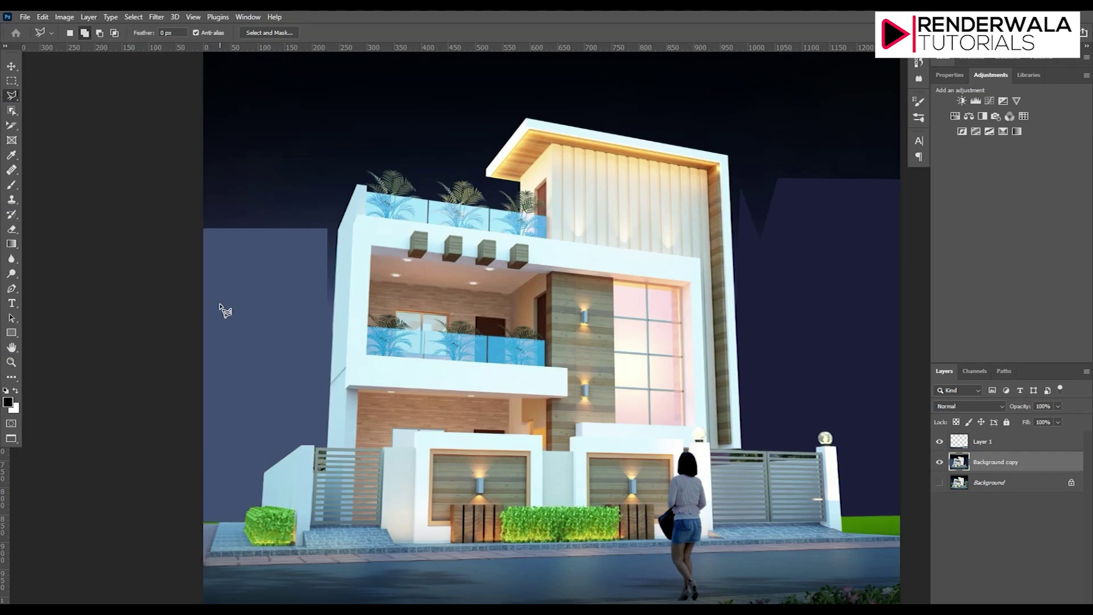
scroll(220, 319, down, 1)
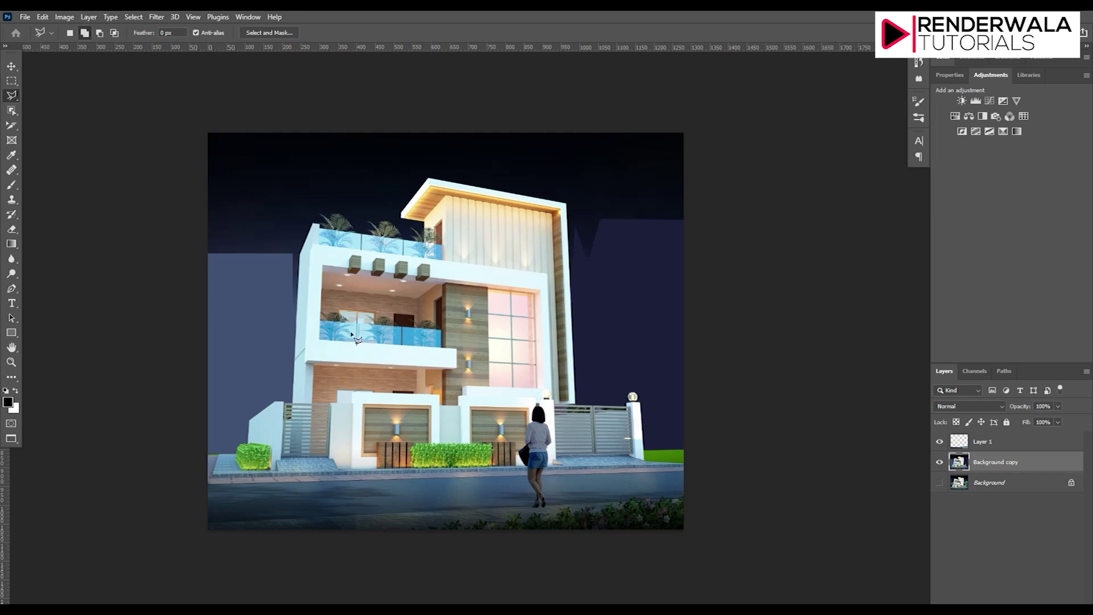
click(43, 17)
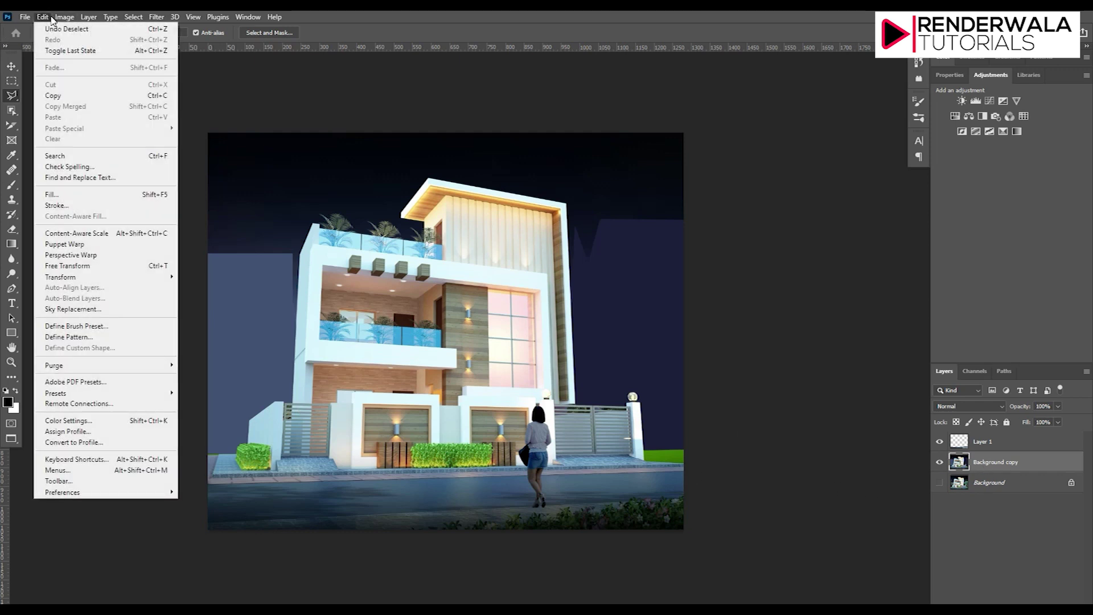
Step: In Sky Replacement, preview deep blue, pink sunset, blue-orange and dark dusk sky presets
click(80, 309)
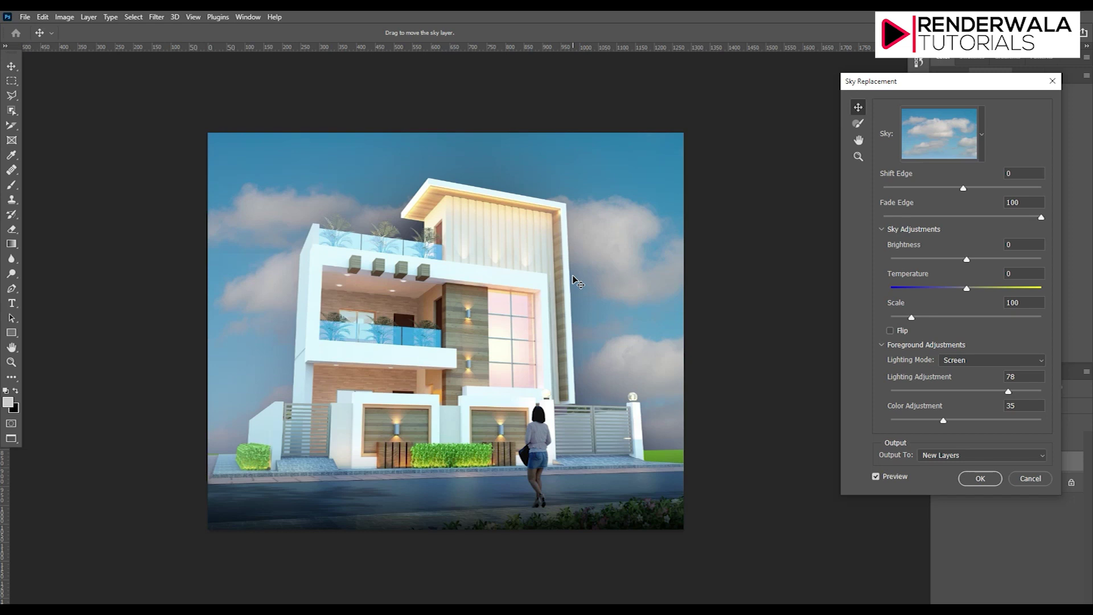
click(983, 130)
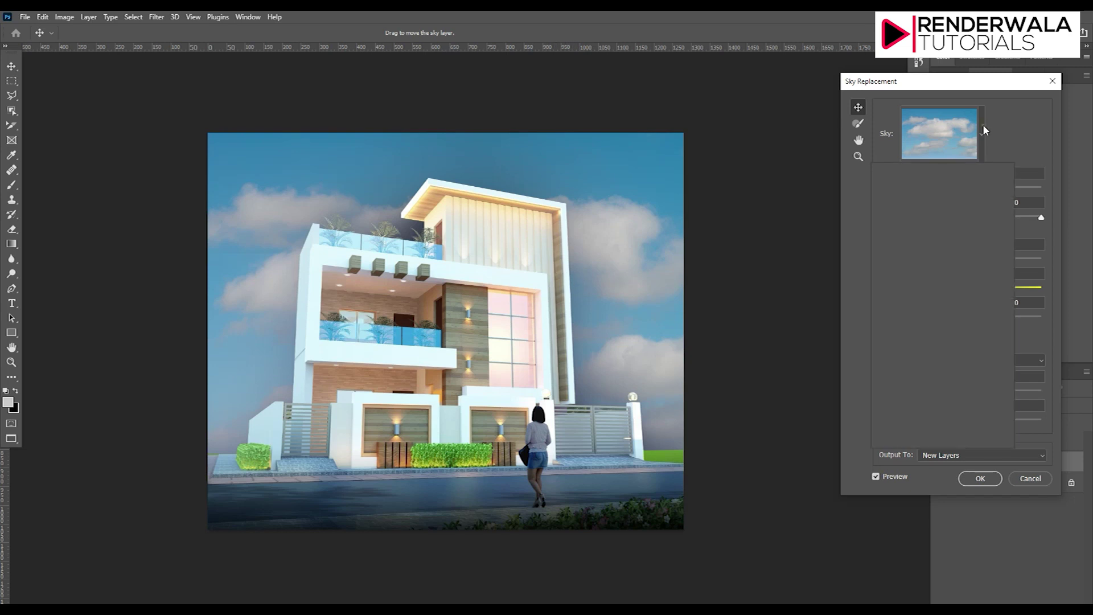
click(939, 233)
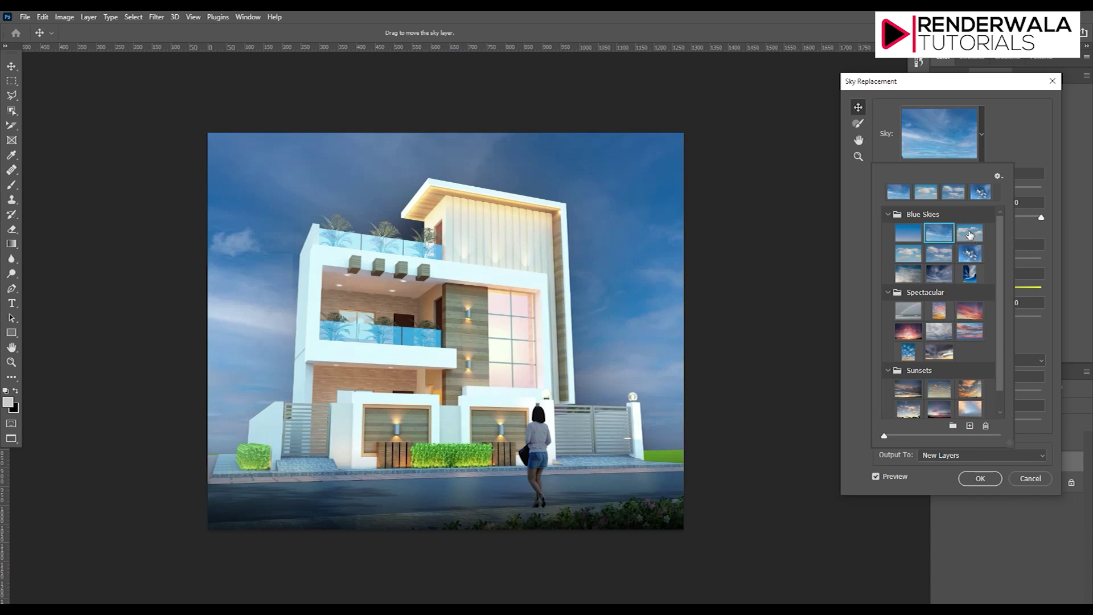
click(971, 310)
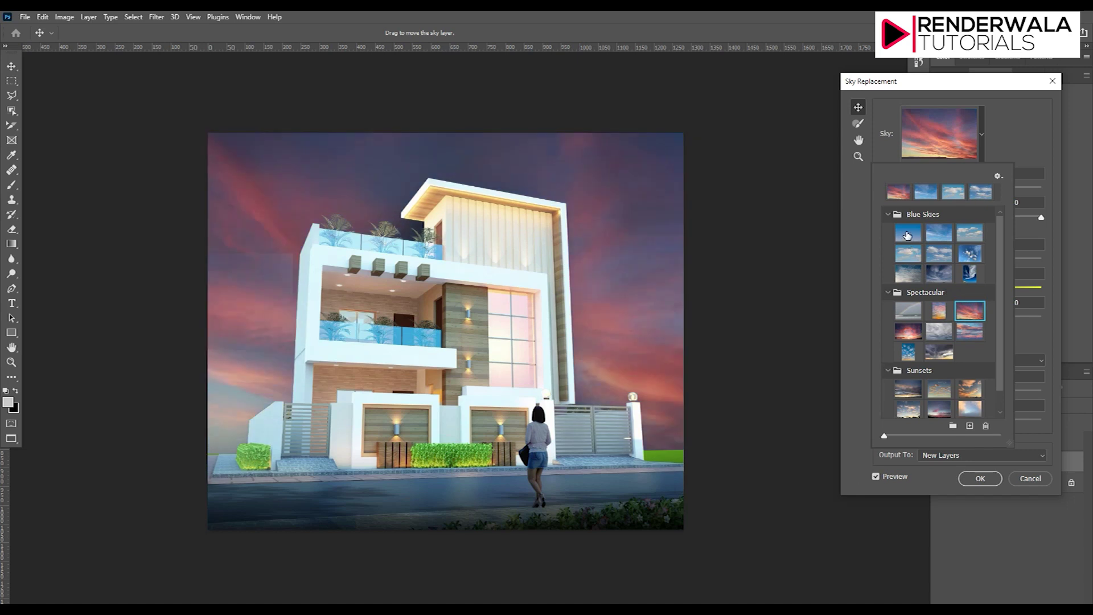
scroll(934, 381, down, 1)
click(910, 408)
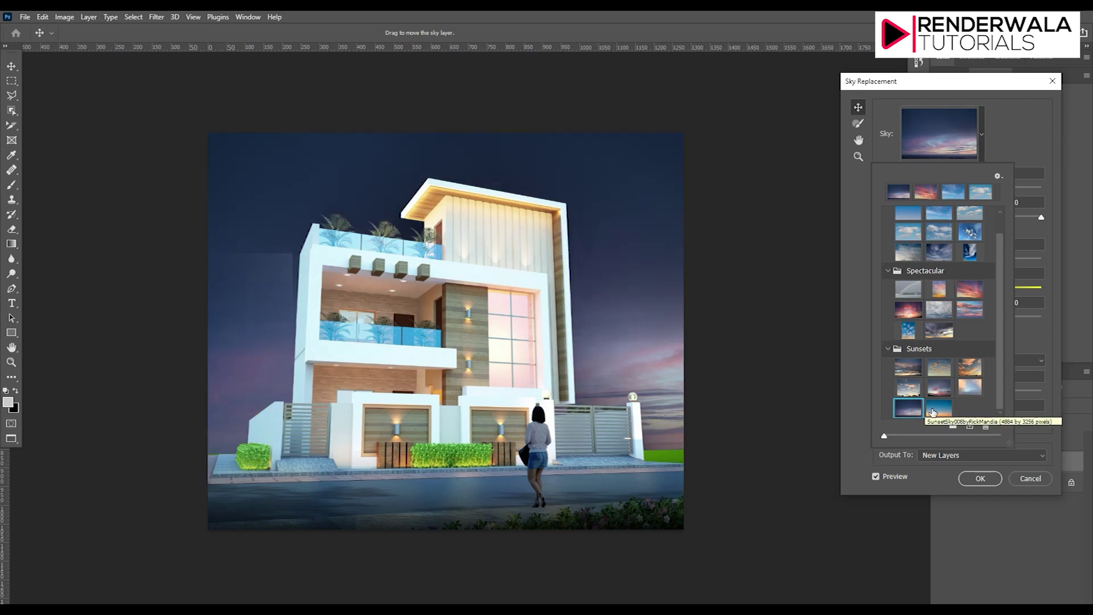
click(933, 409)
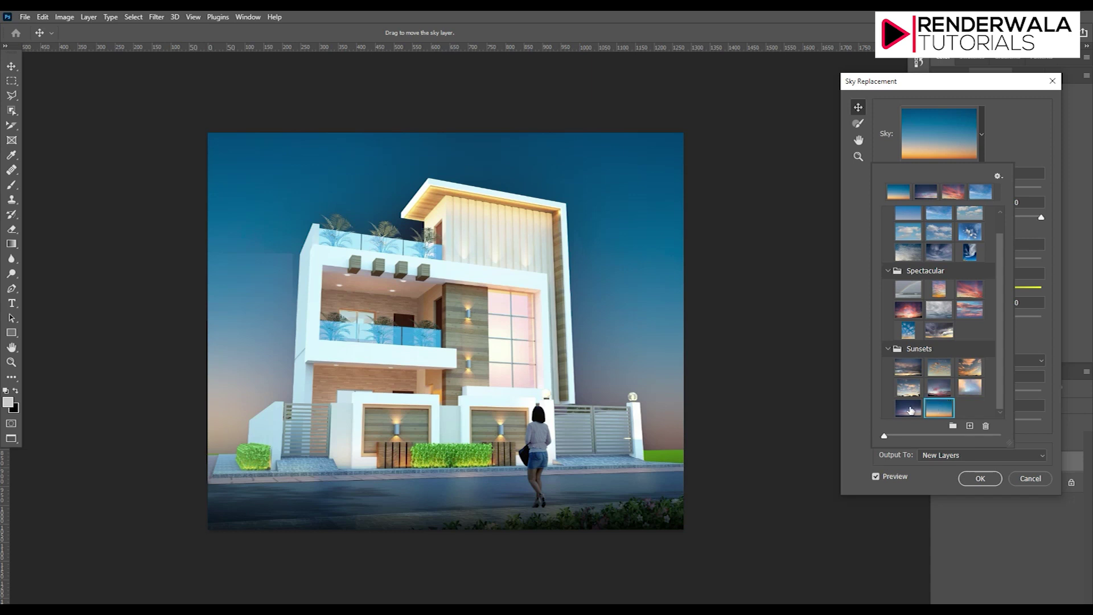
click(908, 407)
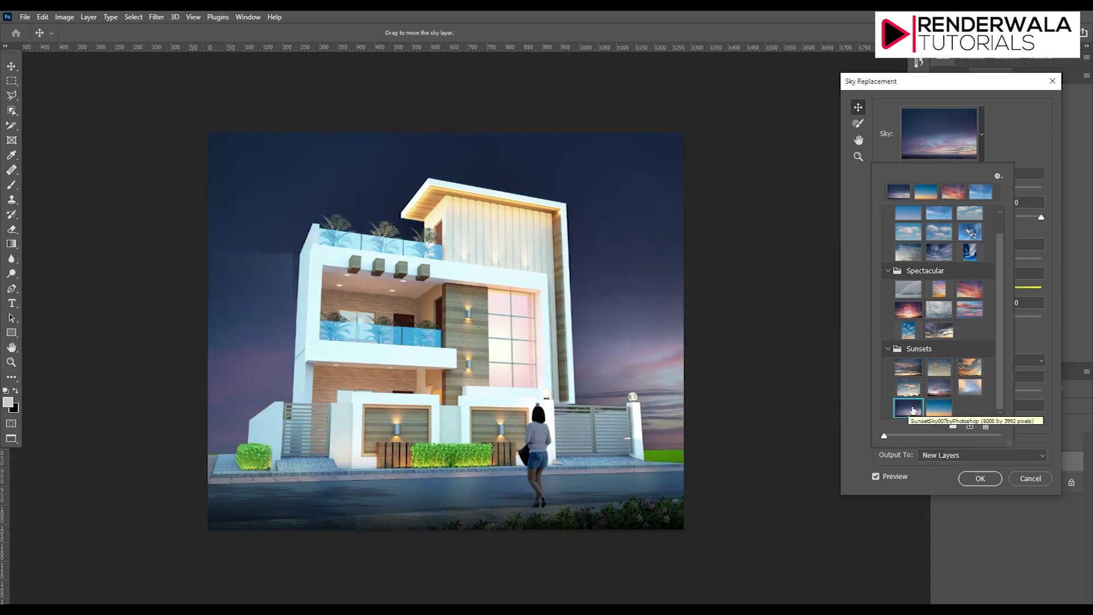
Step: Preview blue-orange, purple, orange and cloudy sky presets, ending on blue sky with puffy clouds
click(938, 408)
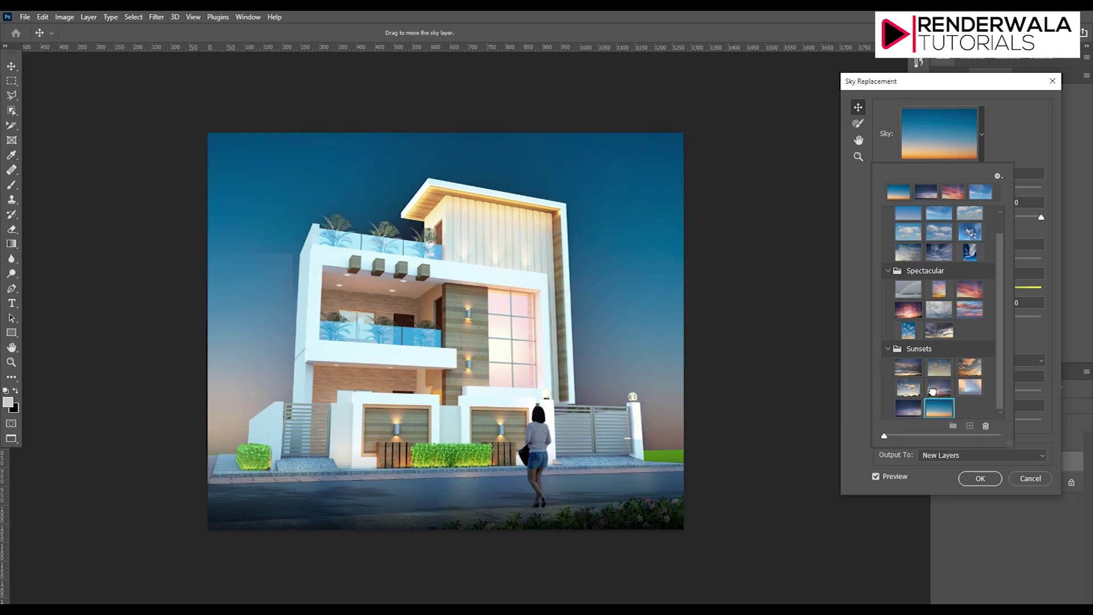
click(936, 391)
click(916, 391)
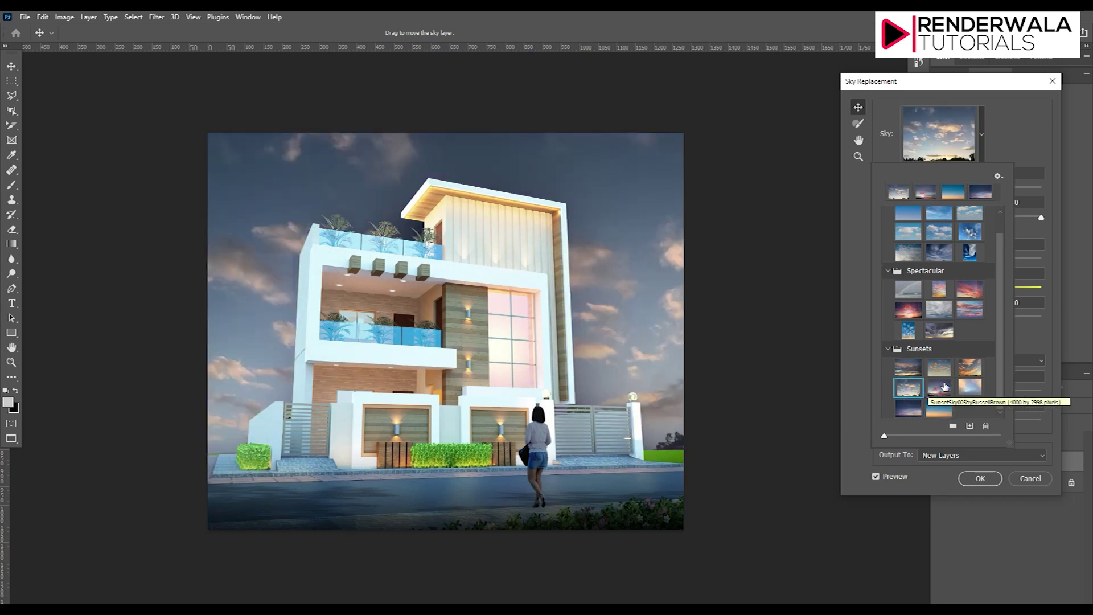
click(970, 376)
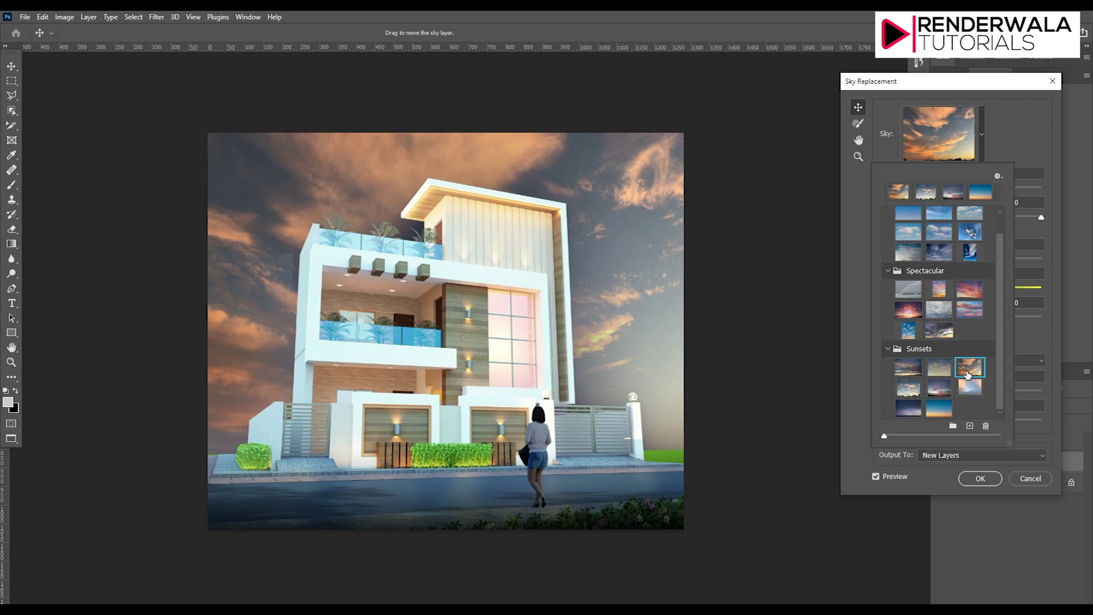
click(946, 369)
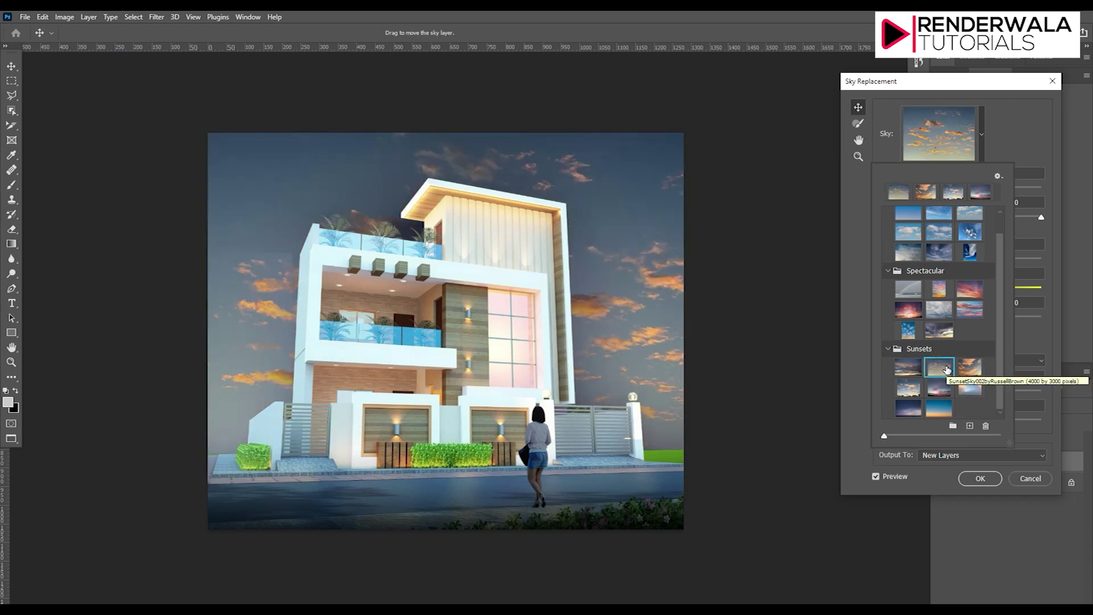
click(918, 368)
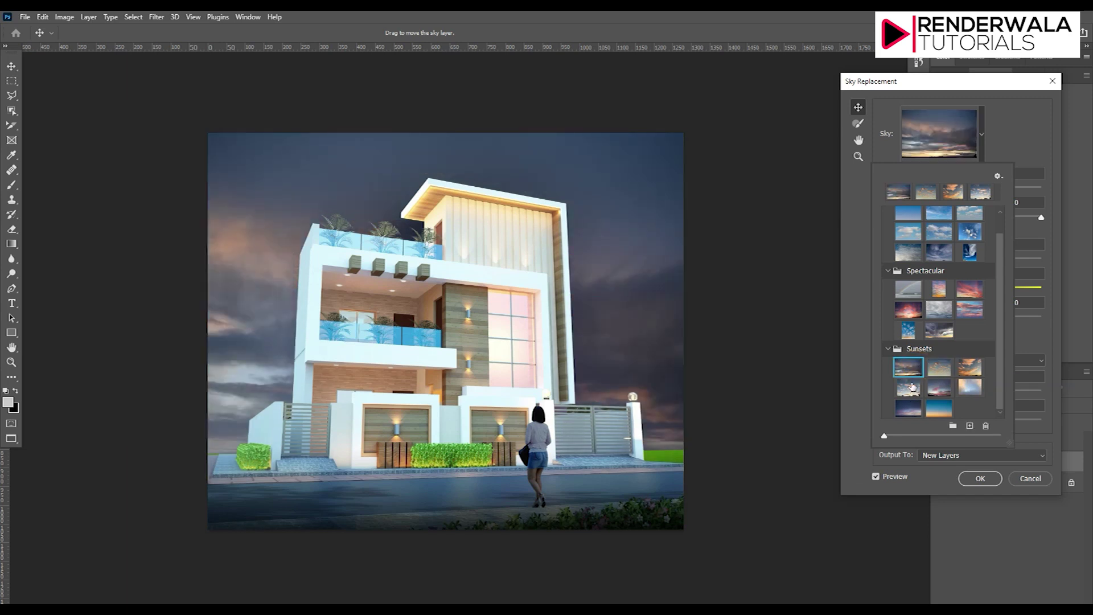
click(938, 214)
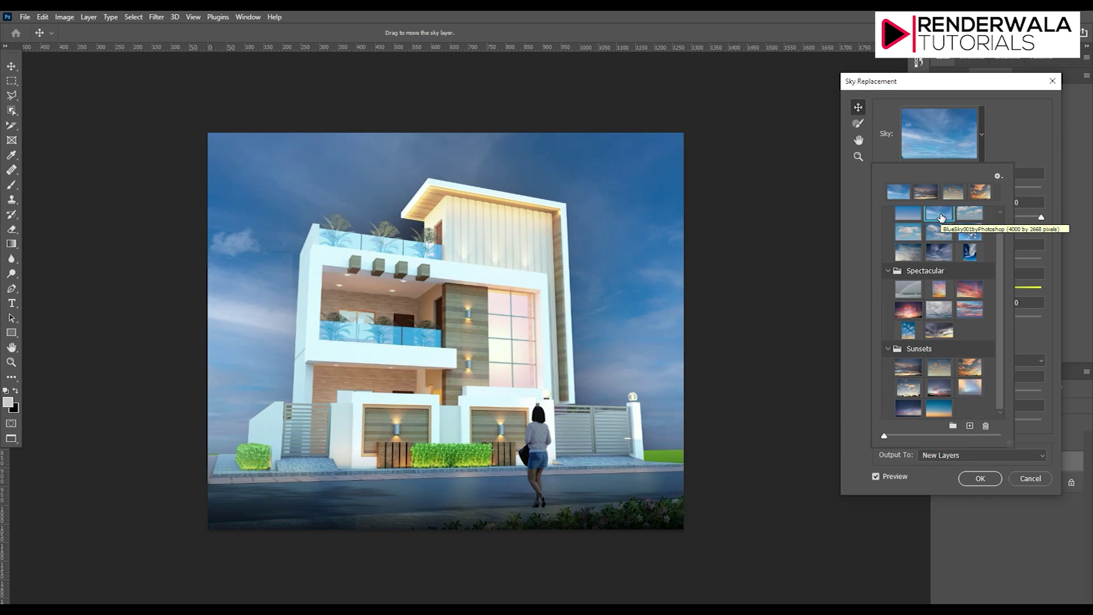
click(968, 213)
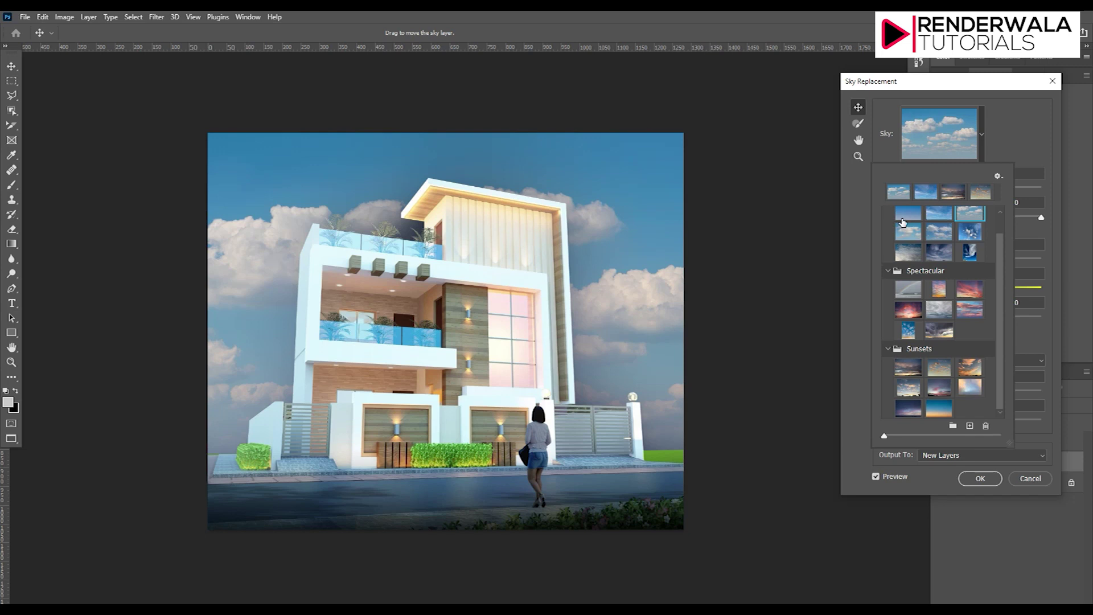
Step: Preview rainbow, pink-orange, red-pink, cloudy blue and orange sunset sky presets
click(911, 294)
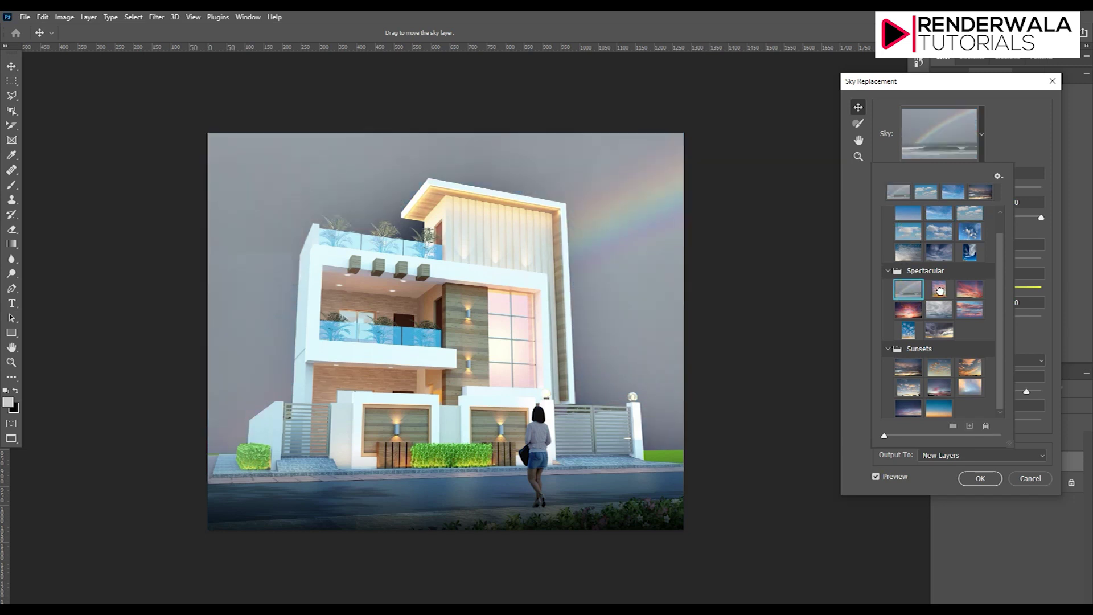
click(940, 292)
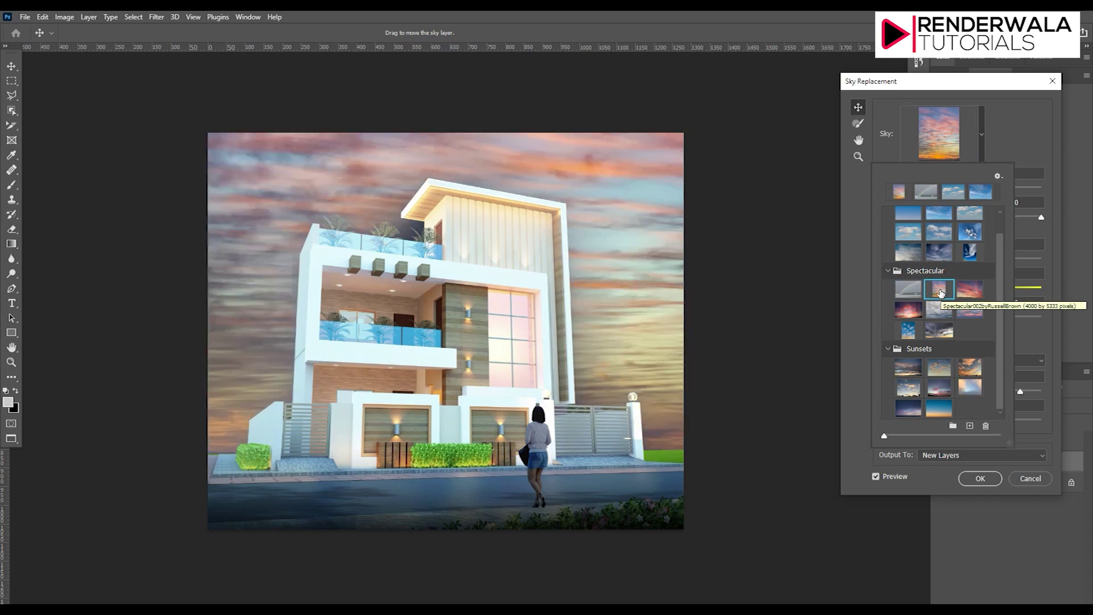
click(971, 291)
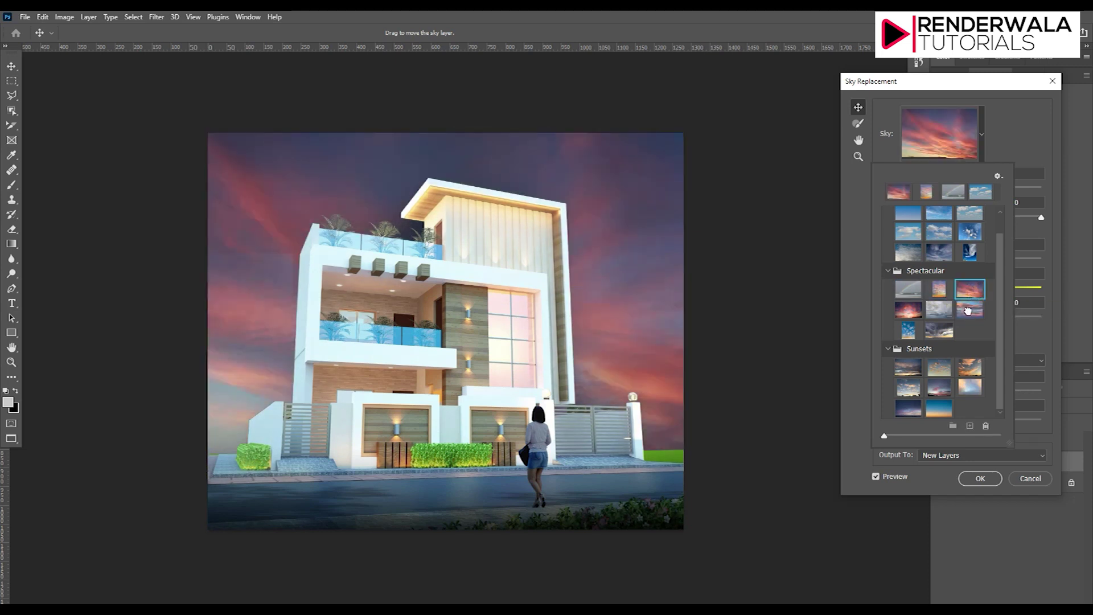
click(969, 310)
click(905, 332)
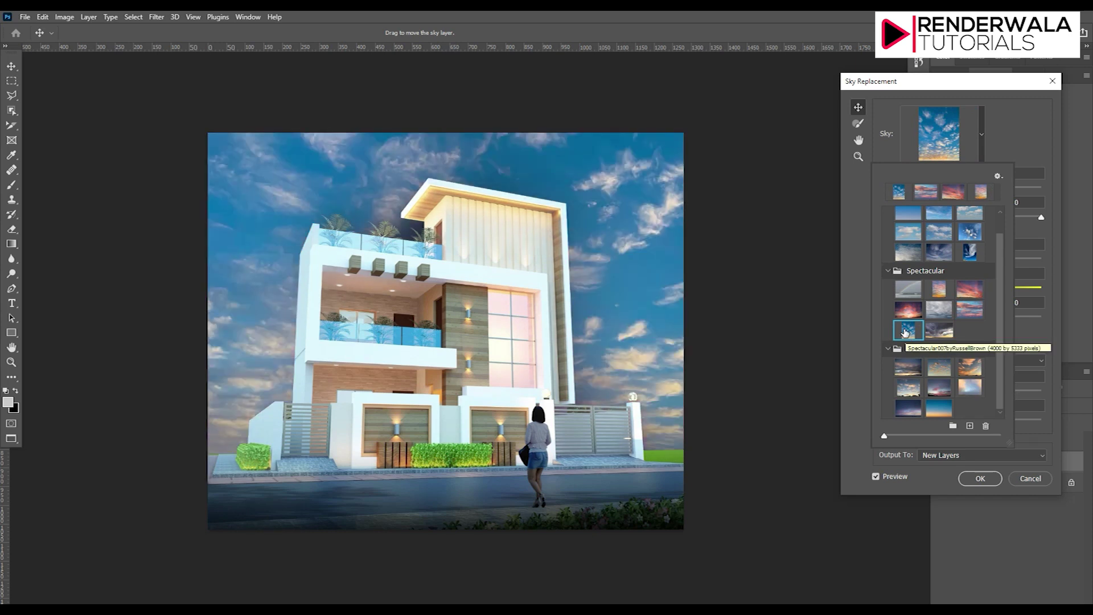
click(939, 367)
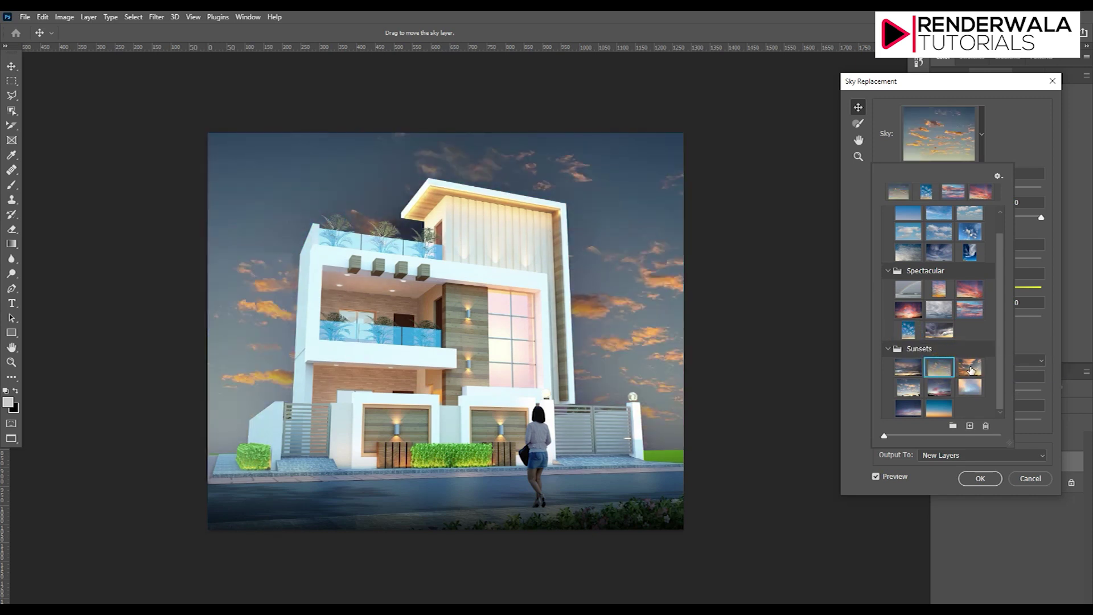
click(970, 369)
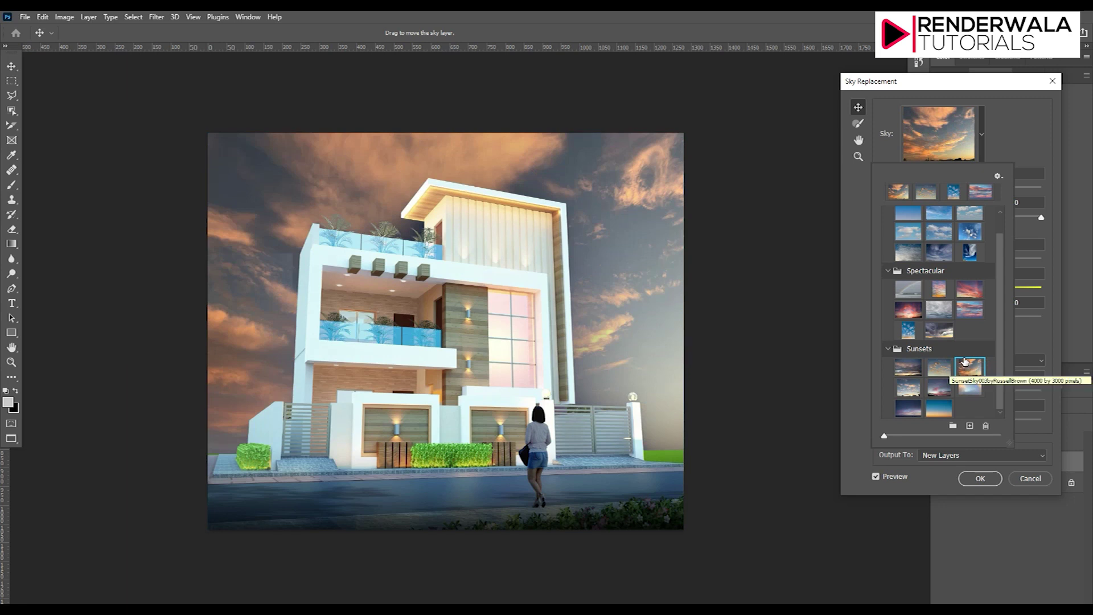
click(911, 369)
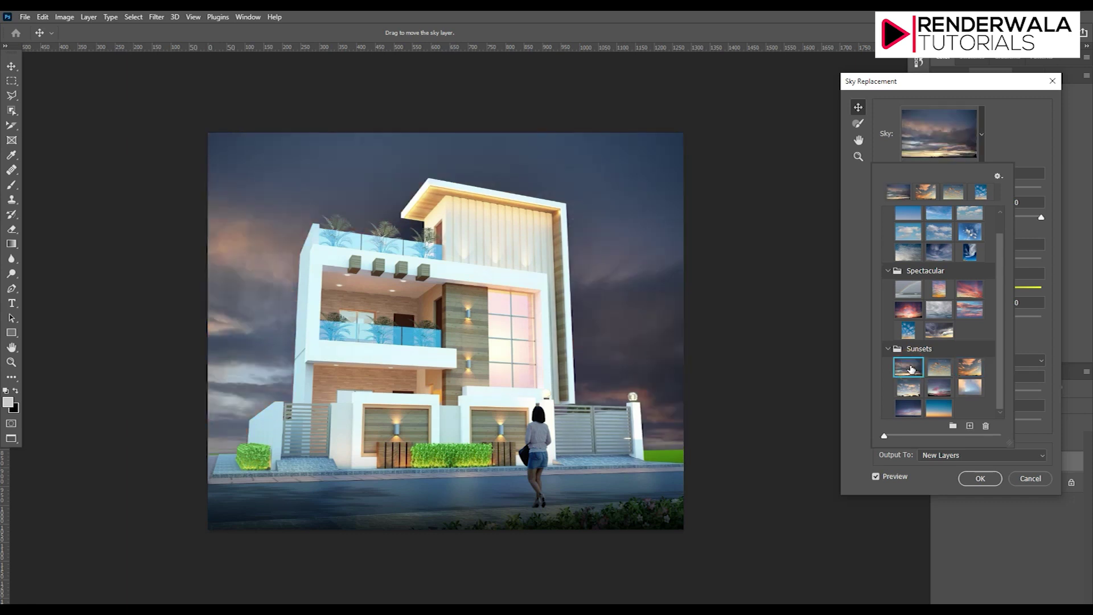
Step: Choose the clear blue-to-orange gradient sunset preset and apply it to the image
click(939, 389)
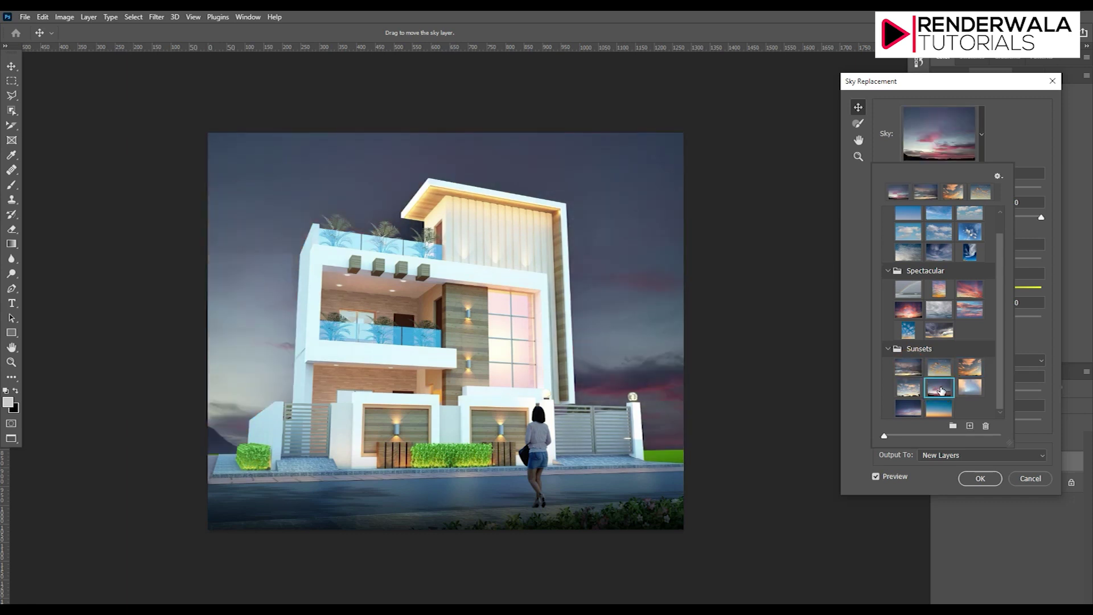
click(972, 388)
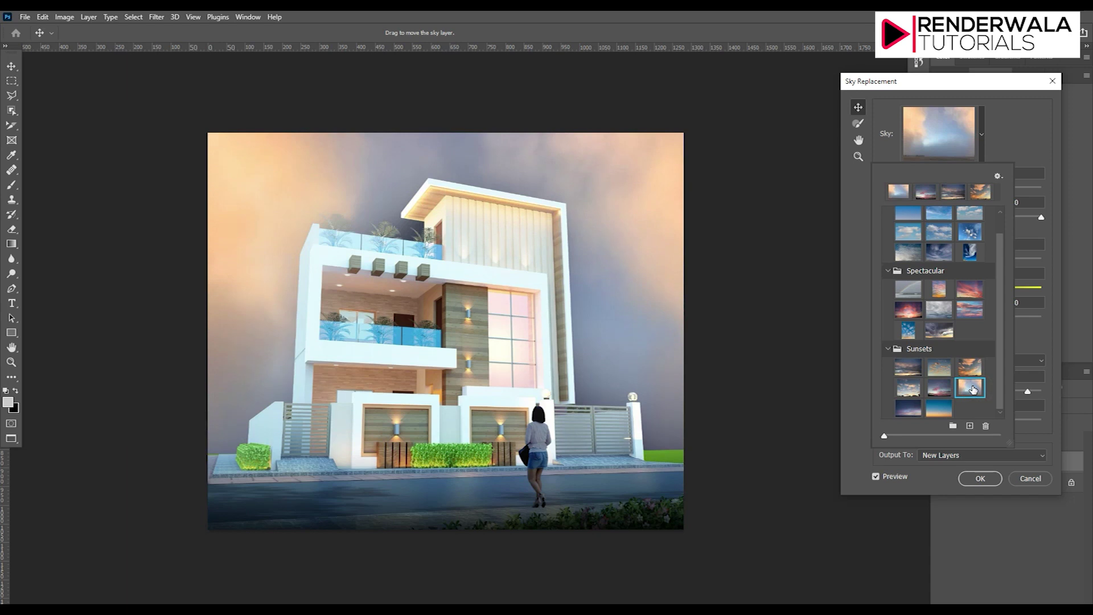
click(910, 392)
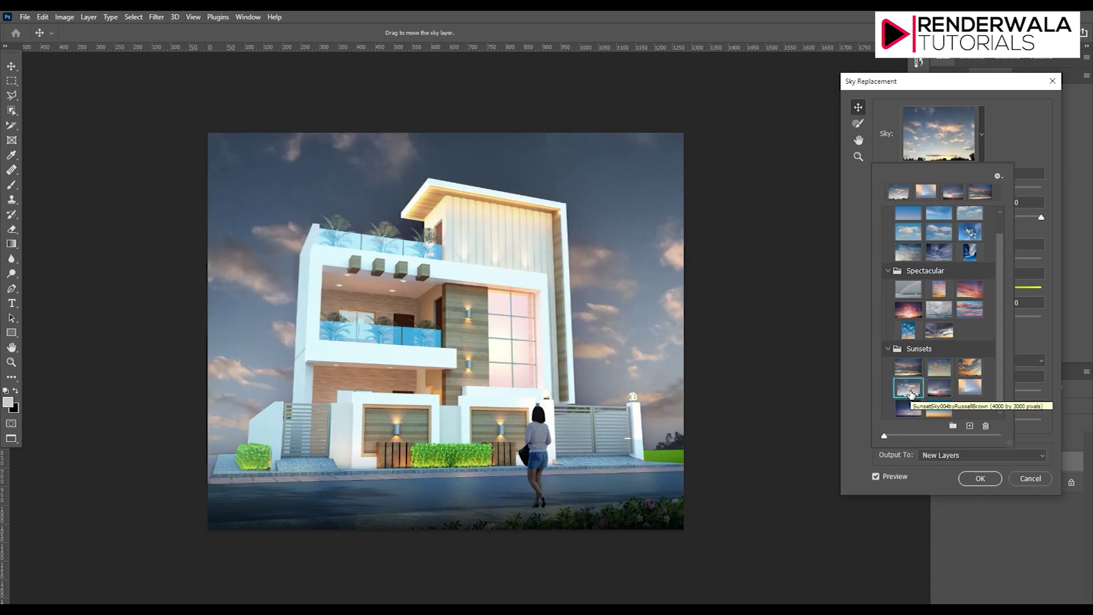
click(933, 413)
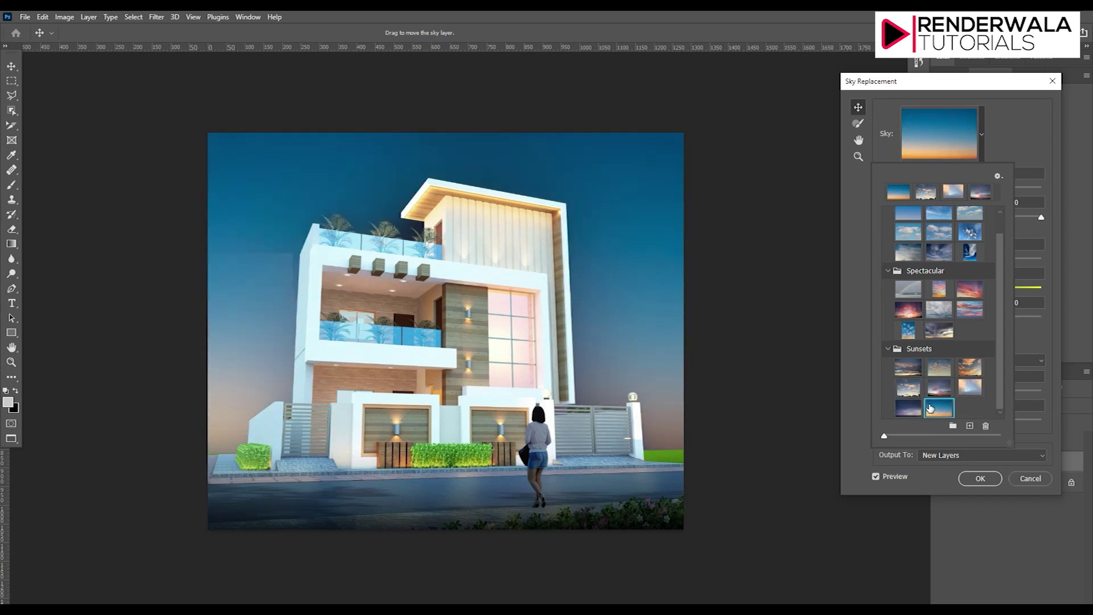
click(909, 407)
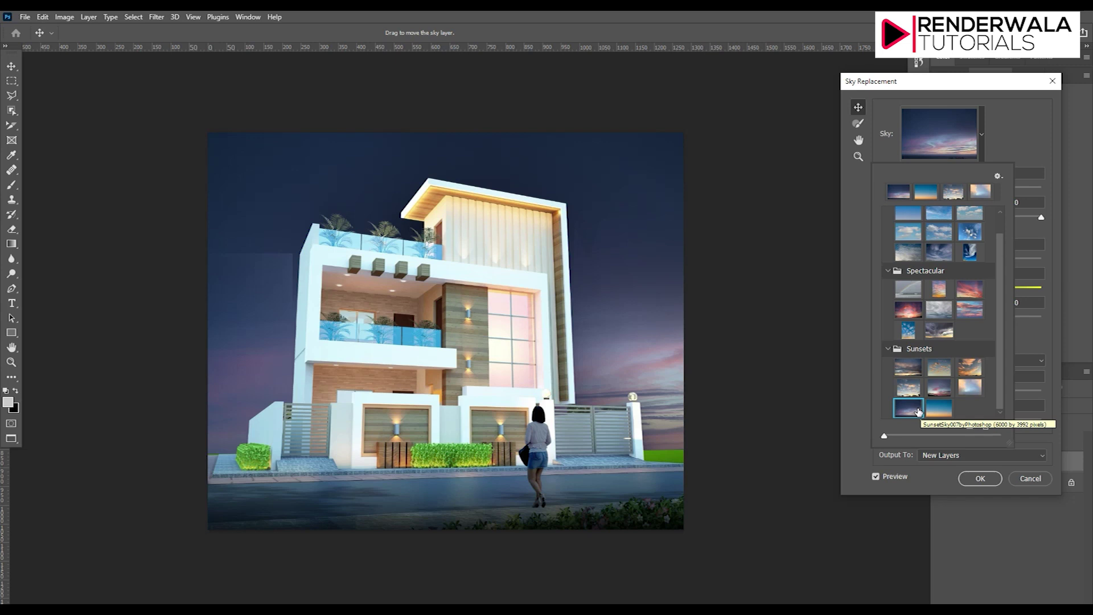
click(928, 409)
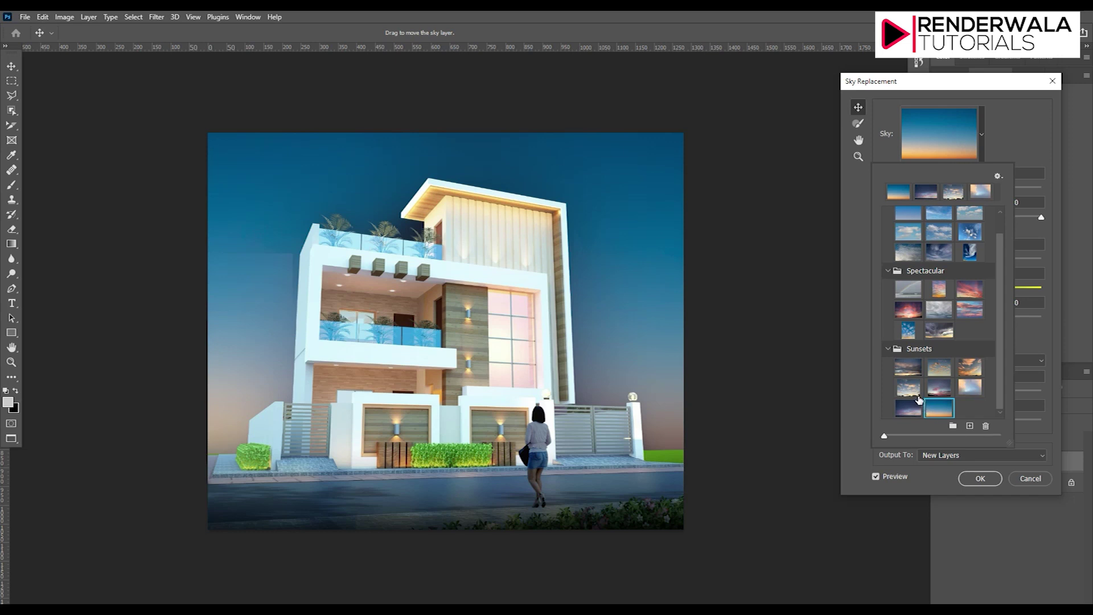
click(973, 474)
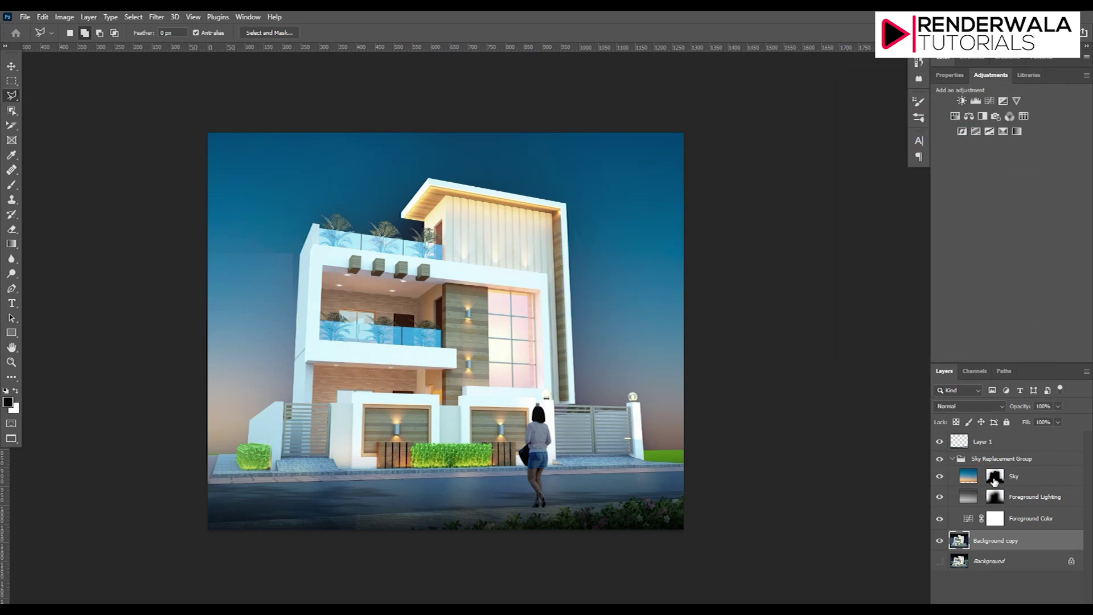
Step: Target the Sky layer mask and toggle Foreground Lighting and Sky visibility to compare
click(993, 477)
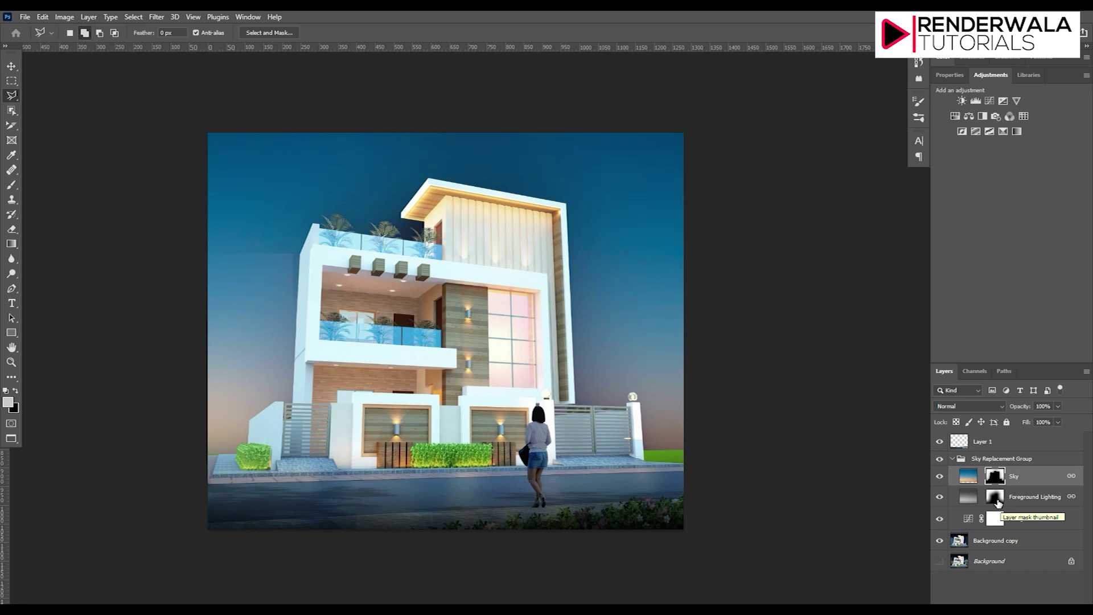
click(940, 498)
click(940, 497)
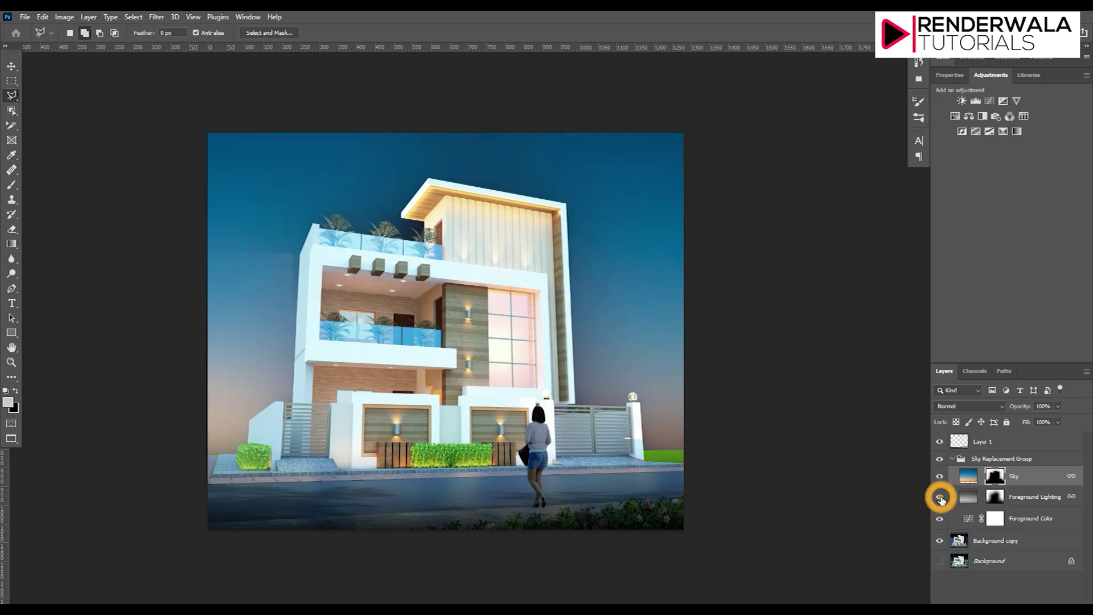
click(940, 497)
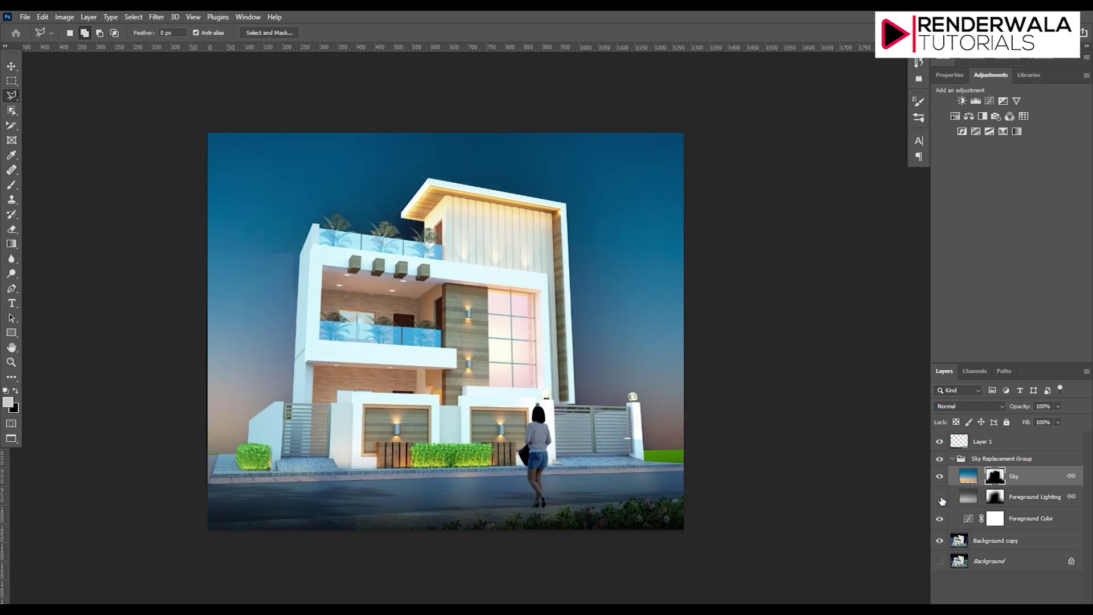
click(941, 498)
click(941, 498)
click(941, 498)
click(940, 498)
click(940, 498)
click(940, 498)
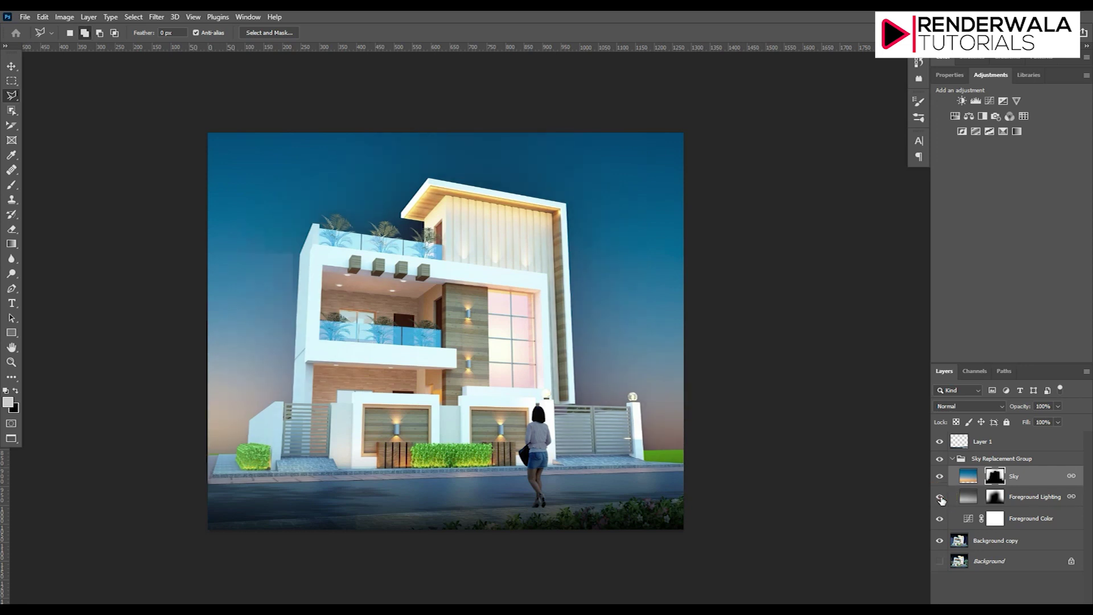
click(940, 477)
click(940, 477)
Step: Activate the Brush tool with a 10 px, 40% hardness soft round tip
click(12, 186)
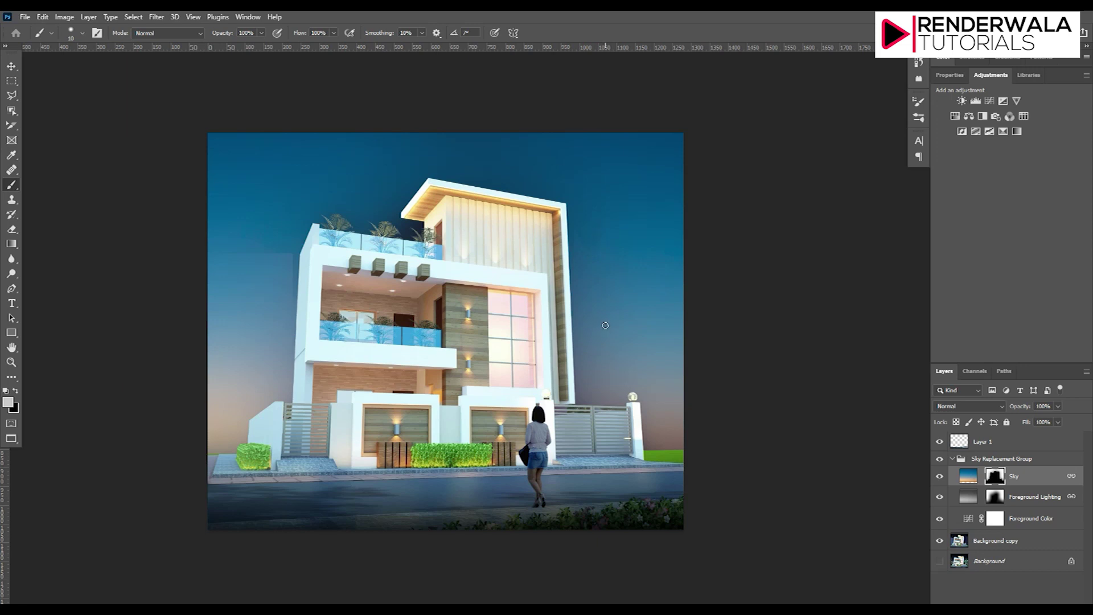
right_click(609, 275)
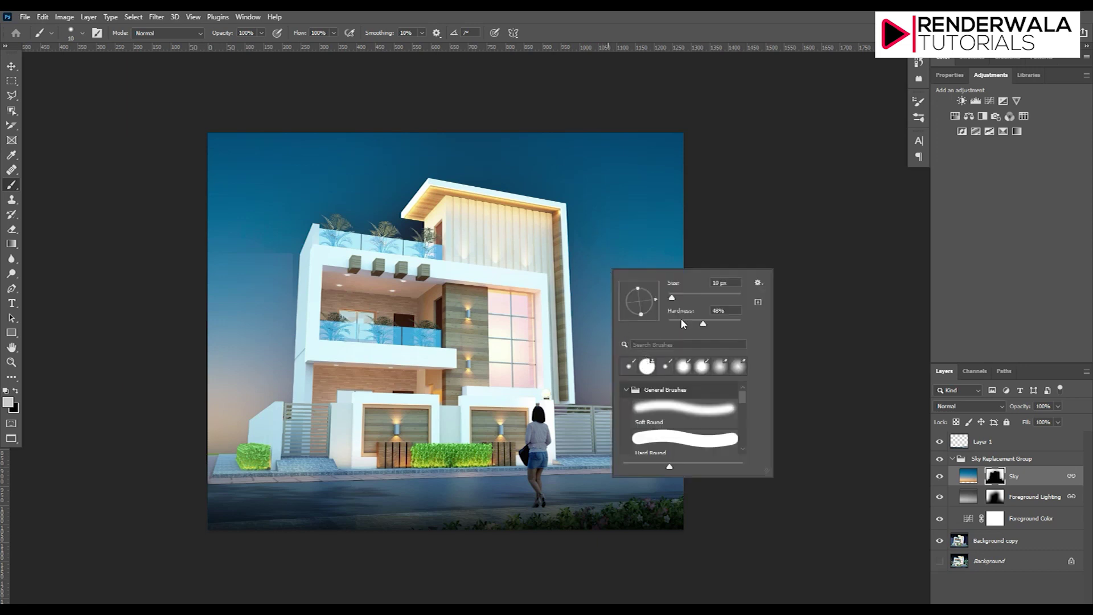
click(689, 409)
click(607, 224)
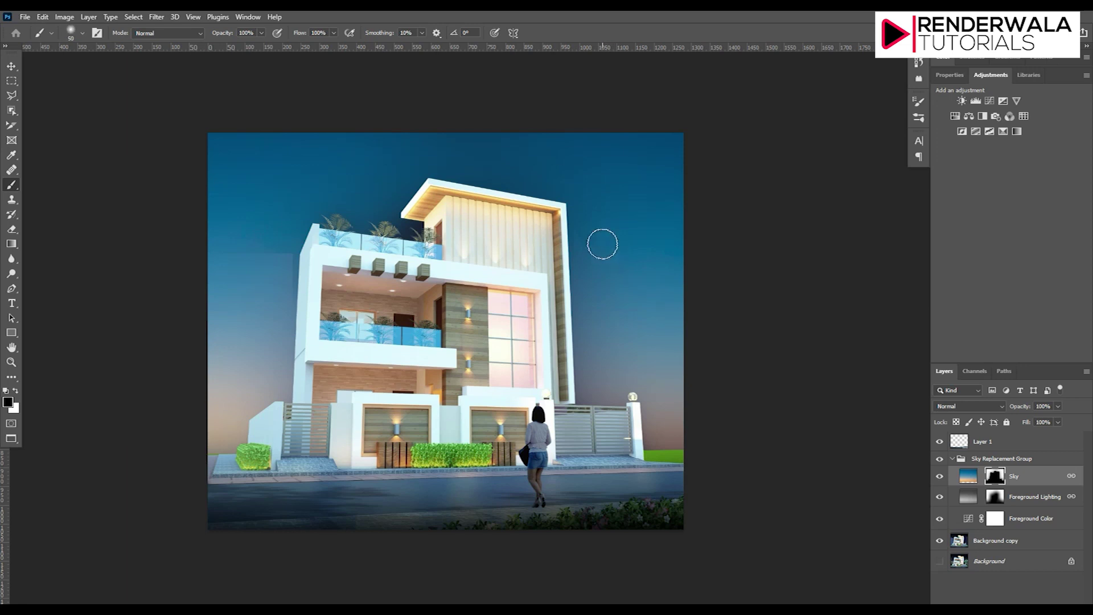
Step: Paint a soft white haze stroke into the Sky mask beside the building
drag(605, 229, 601, 239)
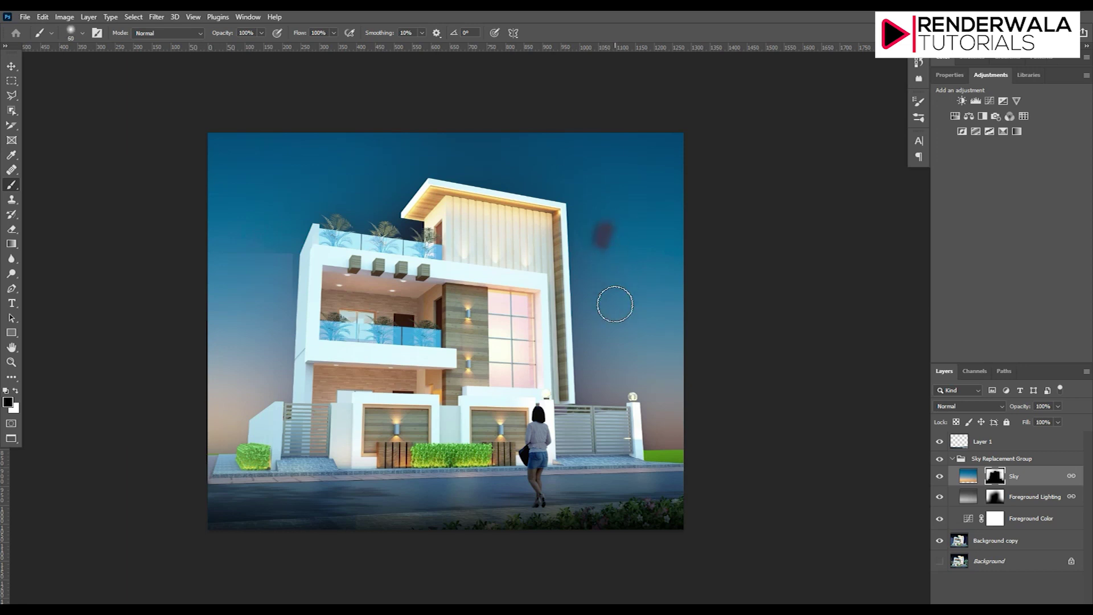
key(ctrl+z)
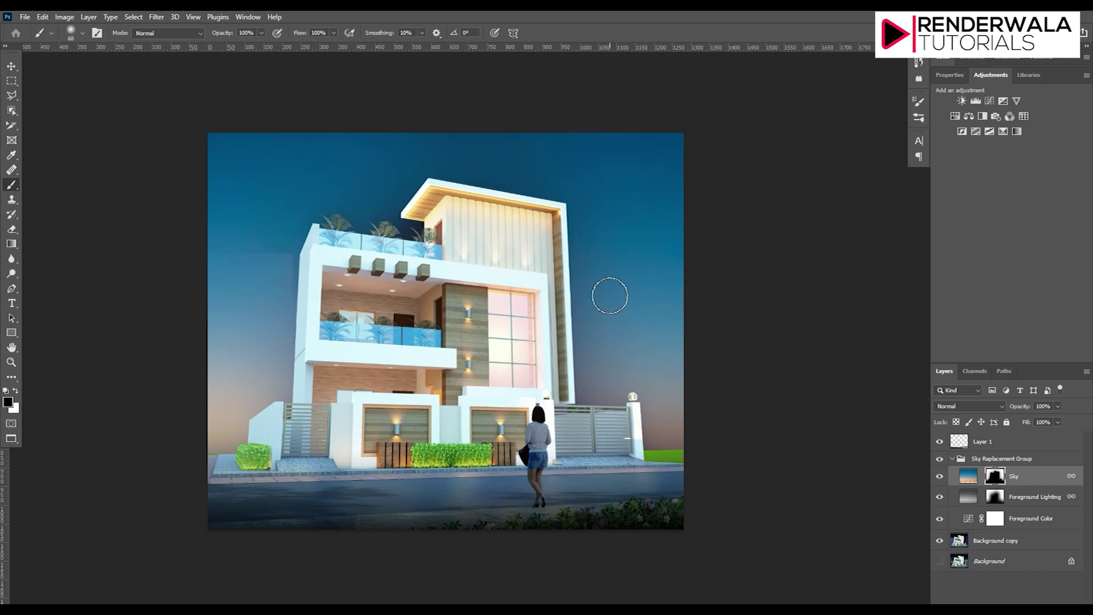
key(x)
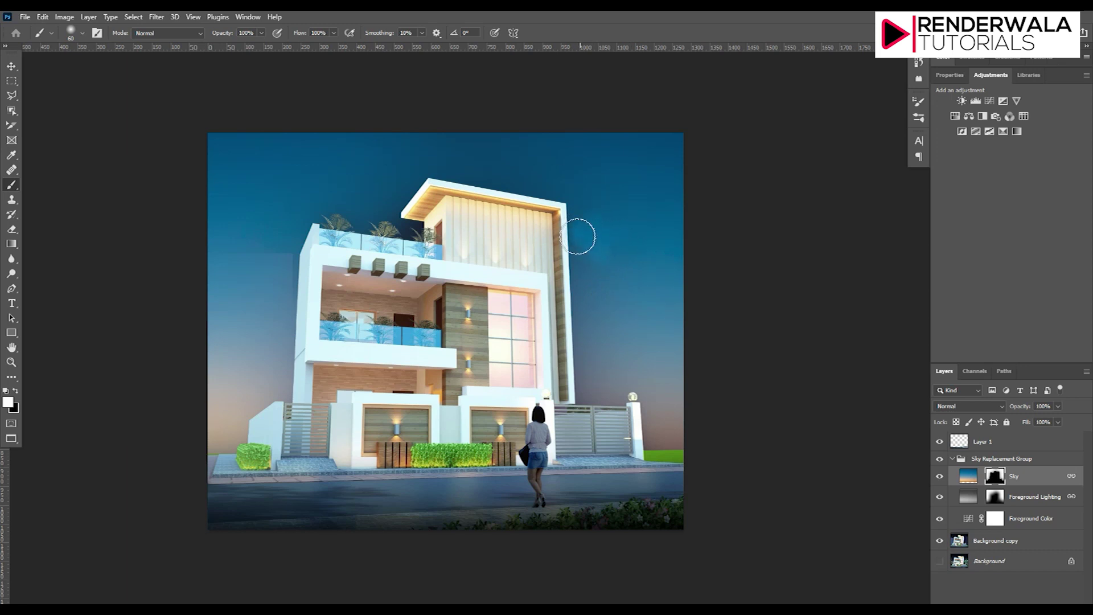
mouse_move(650, 236)
mouse_down()
mouse_move(580, 264)
mouse_move(647, 321)
mouse_up()
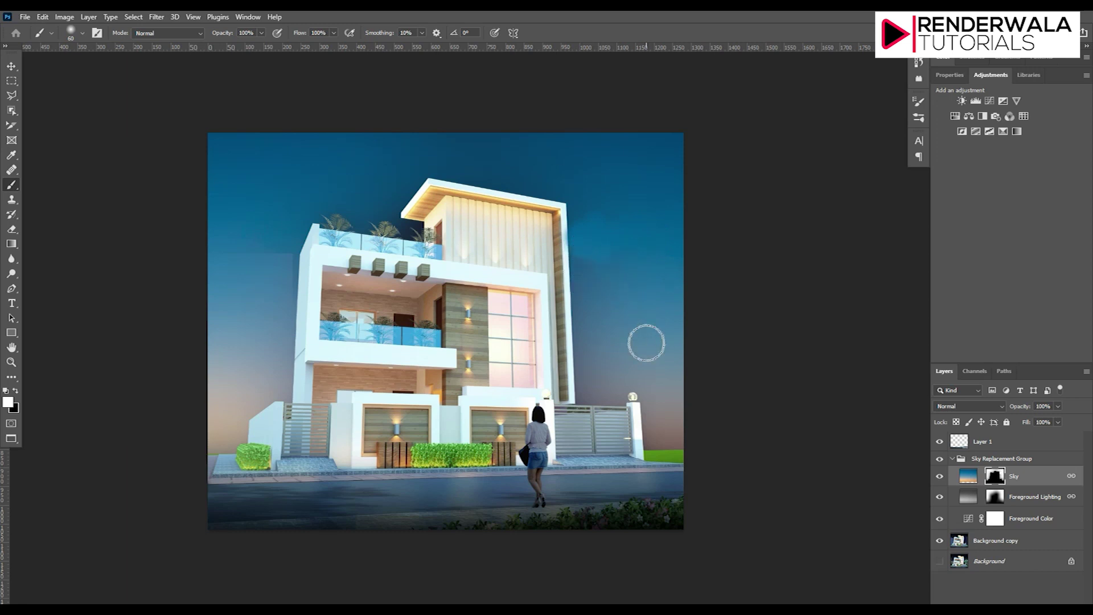
key(ctrl+z)
Step: Toggle the Sky layer off and on, then view its mask alone
key(ctrl+comma)
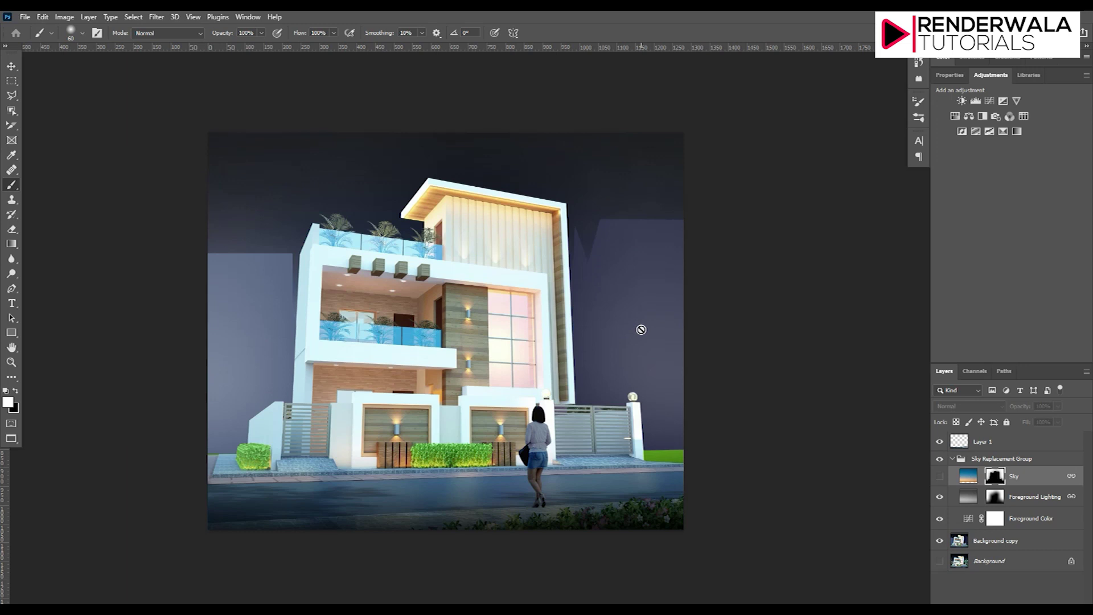
click(939, 476)
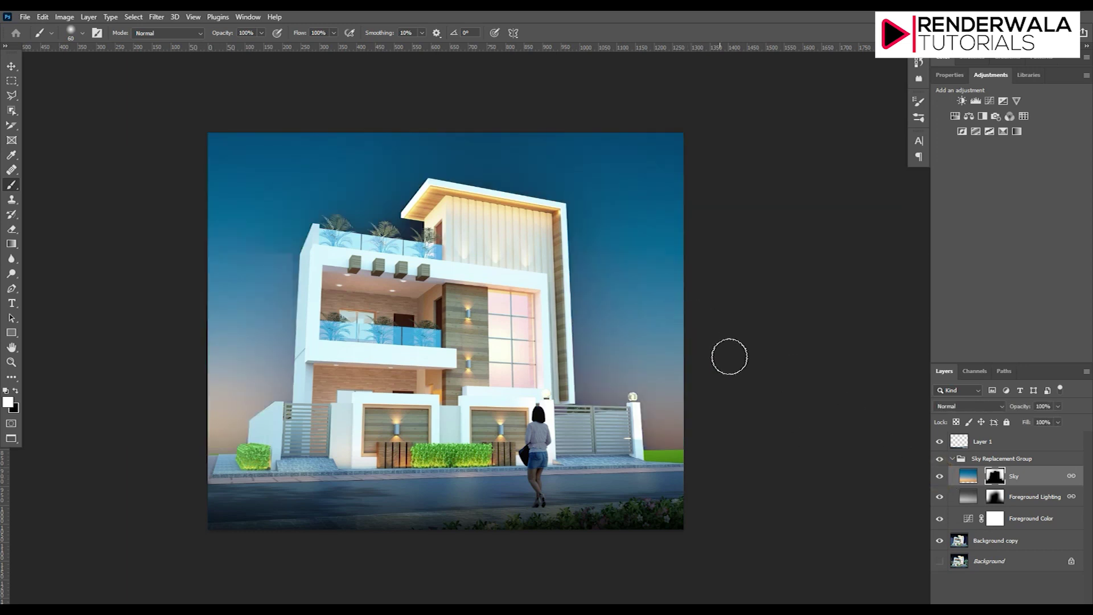
click(998, 478)
alt+click(996, 478)
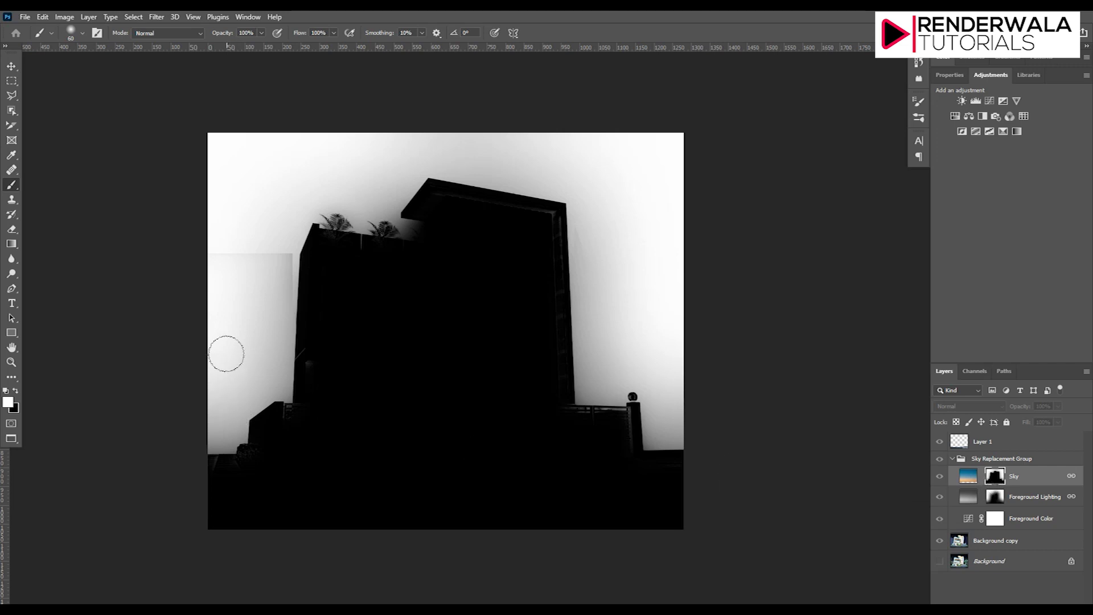
Step: Switch to black and paint out the light strip on the building's right edge
scroll(692, 246, up, 2)
scroll(654, 245, up, 3)
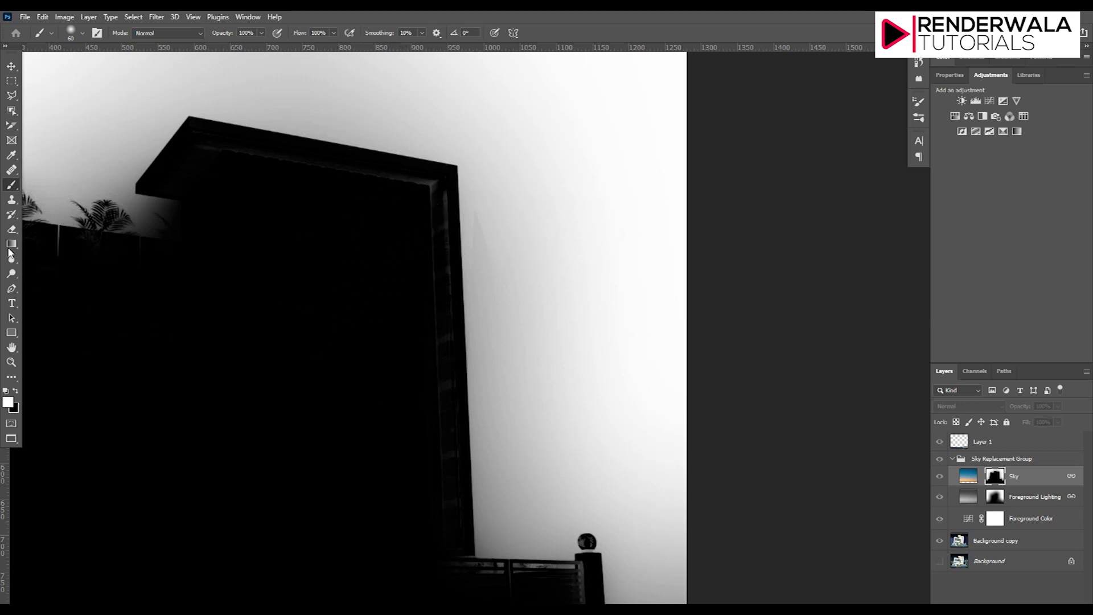
key(x)
click(361, 271)
drag(420, 201, 424, 445)
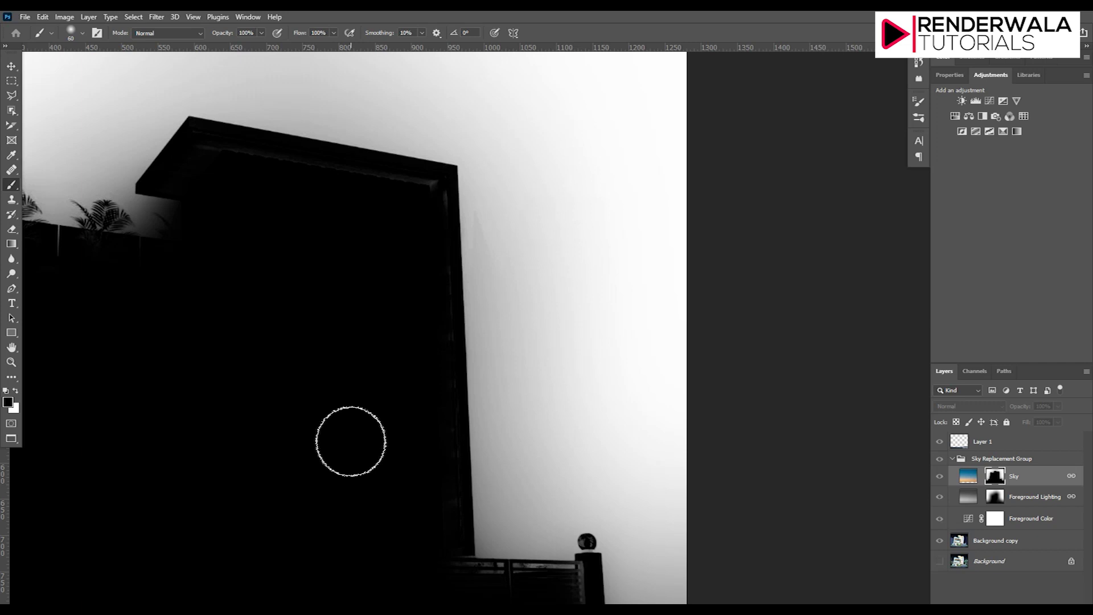
Step: With a 30 px brush, blacken the top-right corner, roof edge strip and fence corner
key(bracketleft)
key(bracketleft)
key(bracketleft)
drag(430, 182, 430, 199)
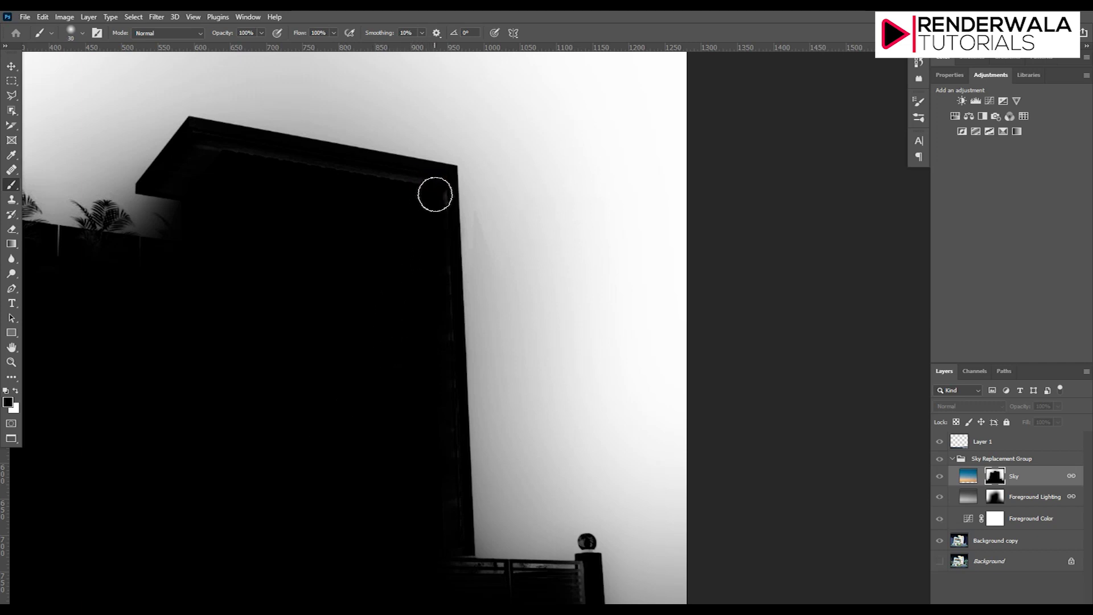
mouse_move(312, 169)
mouse_down()
mouse_move(215, 154)
mouse_move(195, 137)
mouse_up()
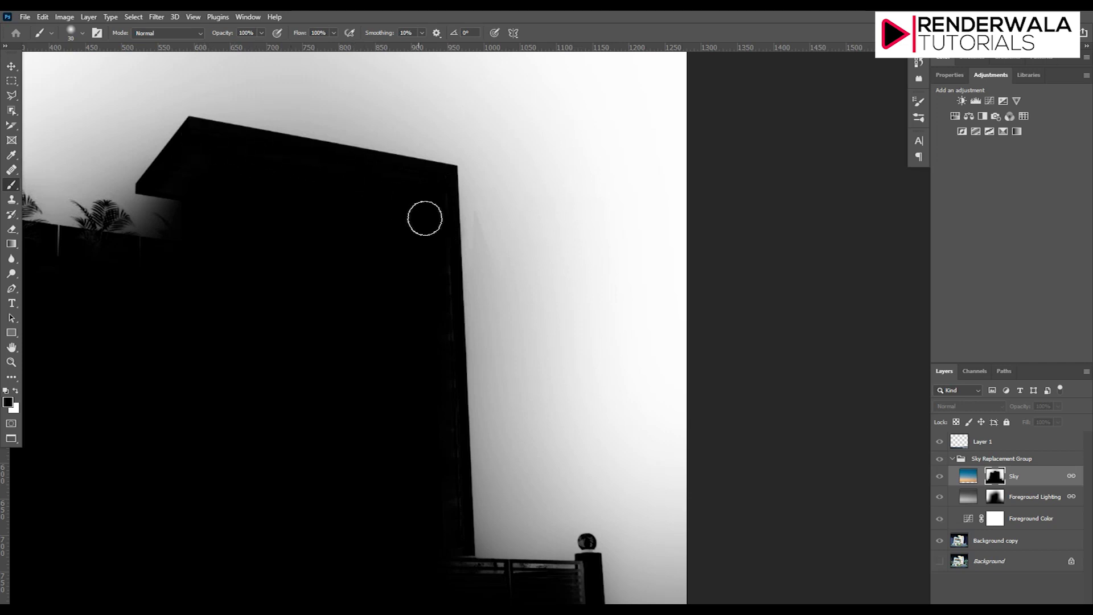
drag(445, 411, 445, 577)
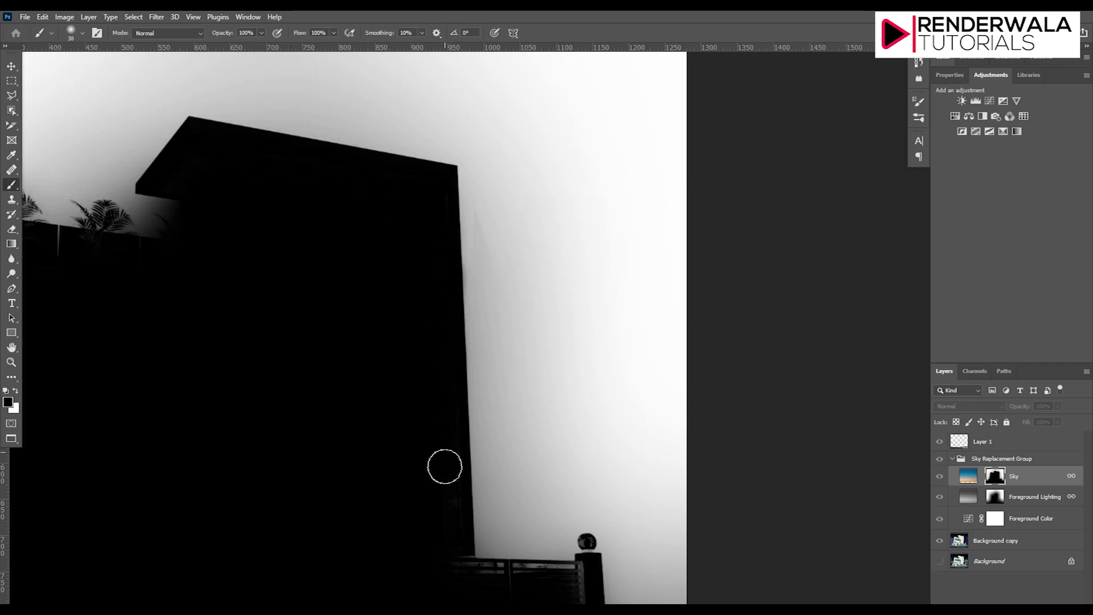
drag(444, 564, 457, 562)
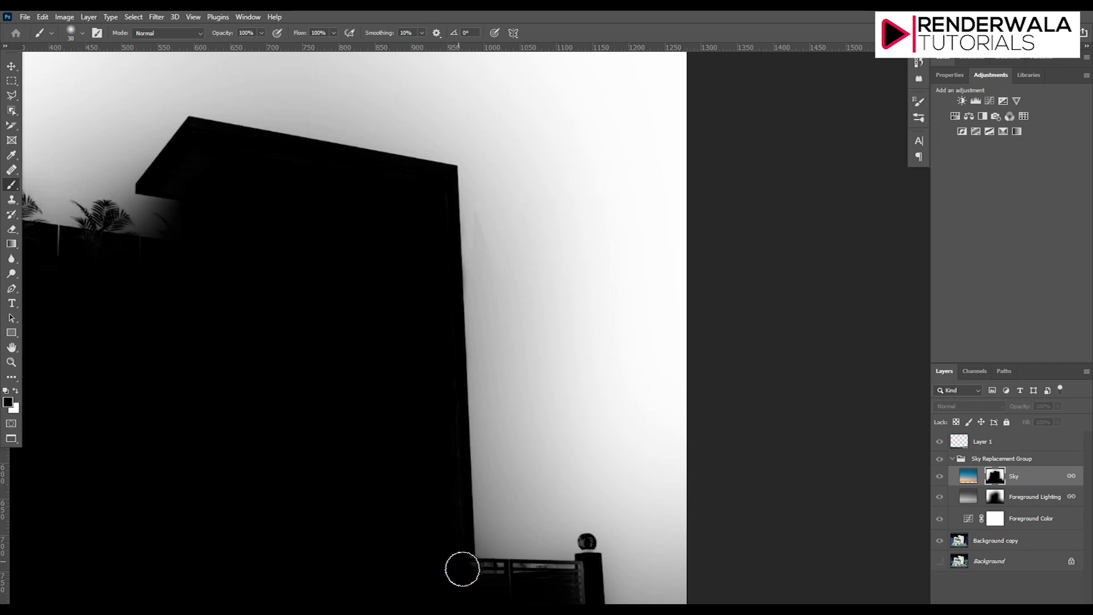
Step: Paint the faint grey fence post black and touch up the building edge
scroll(489, 567, down, 3)
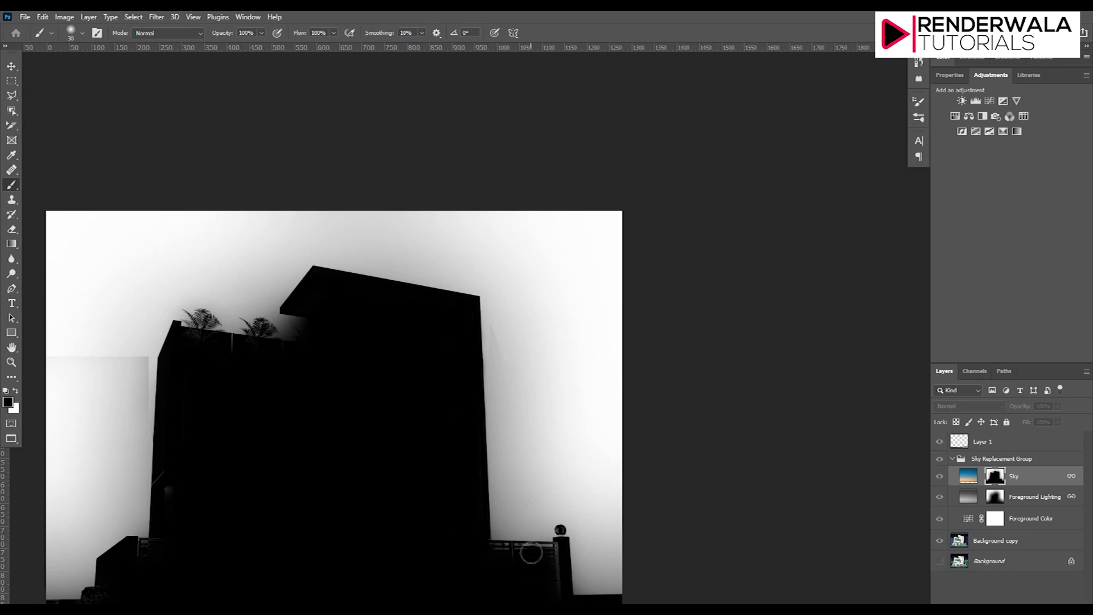
scroll(562, 558, up, 3)
scroll(574, 554, up, 2)
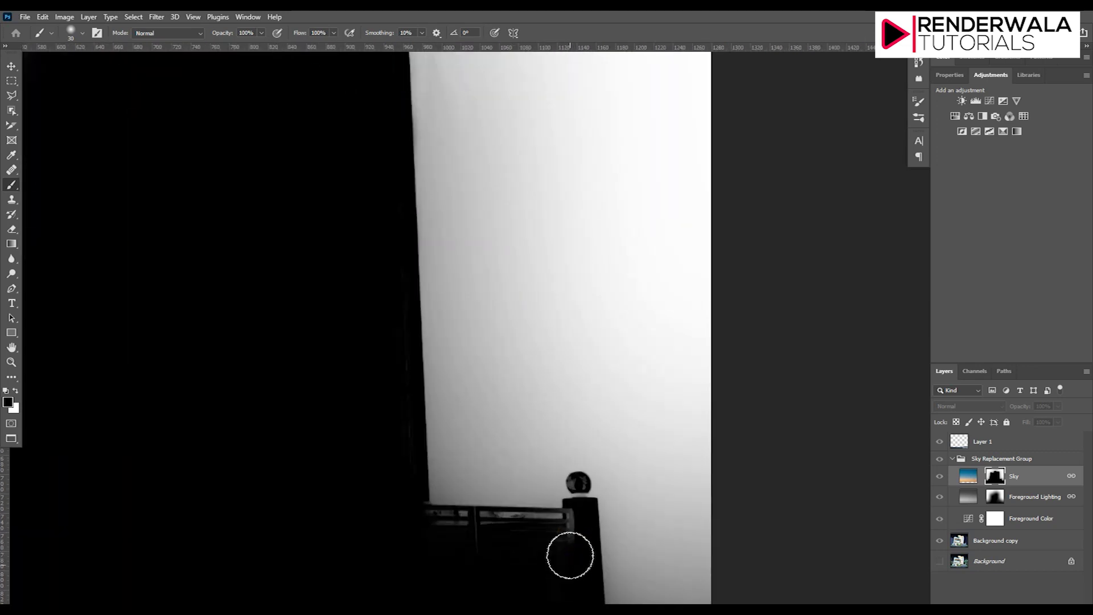
scroll(571, 592, down, 2)
scroll(543, 580, down, 2)
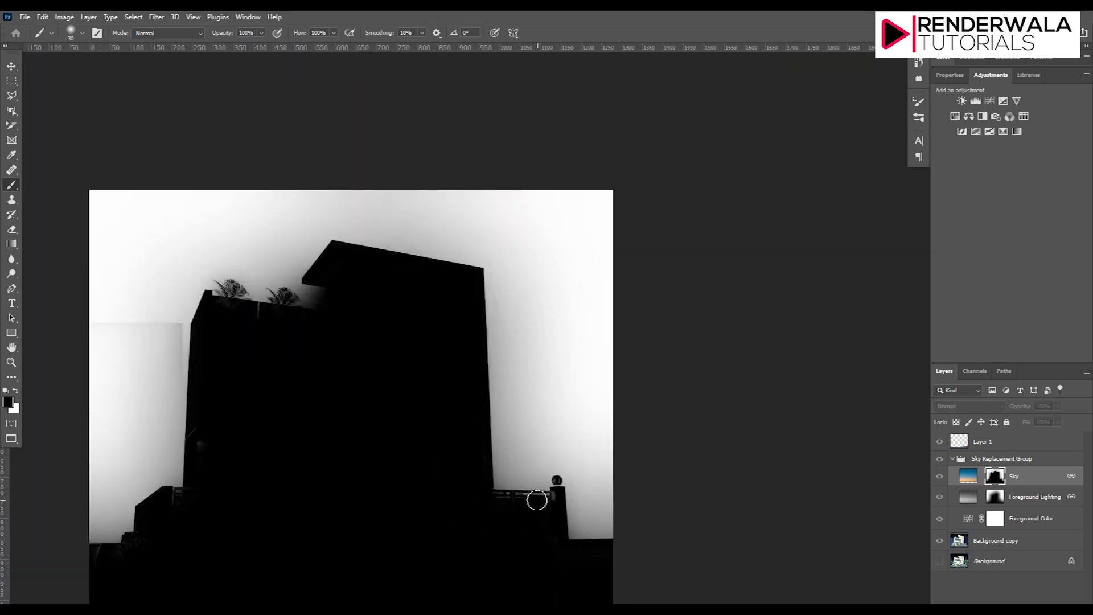
scroll(162, 574, up, 3)
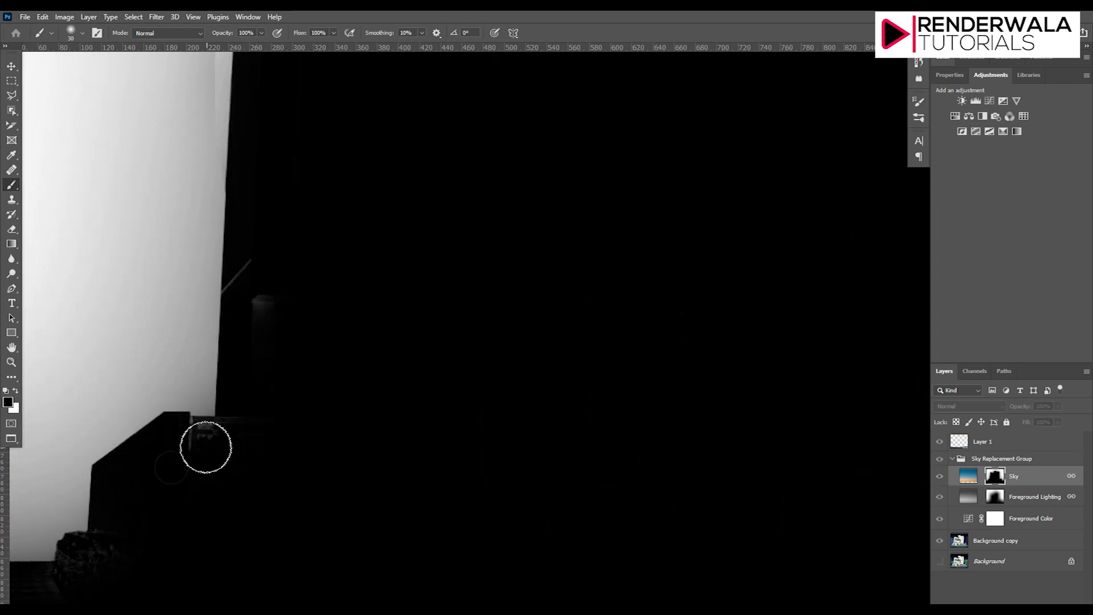
drag(269, 410, 270, 288)
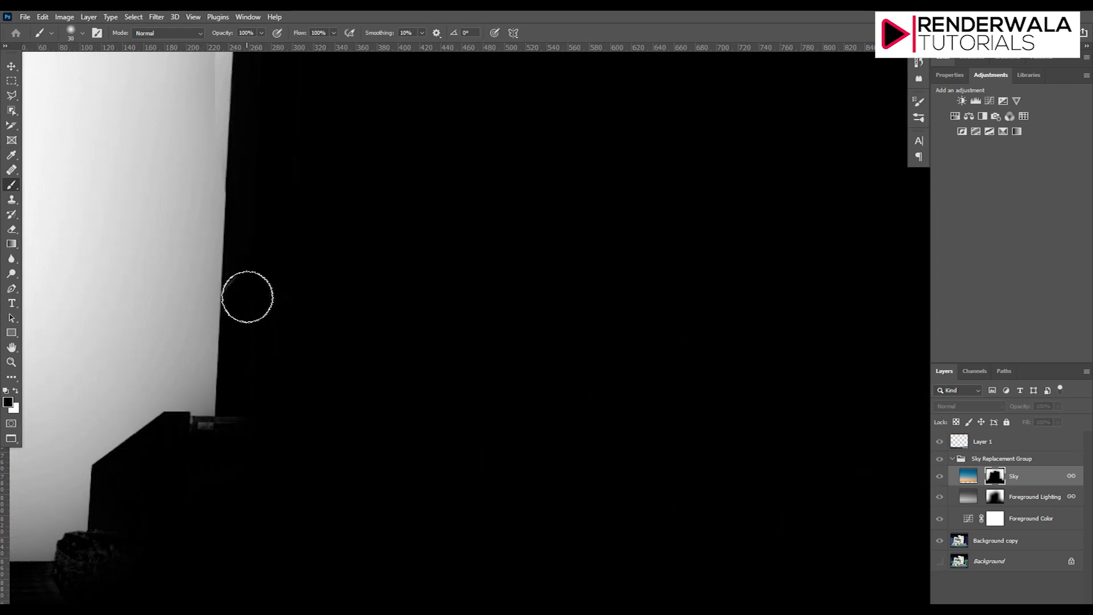
scroll(454, 288, down, 2)
scroll(454, 288, down, 2)
scroll(292, 115, up, 2)
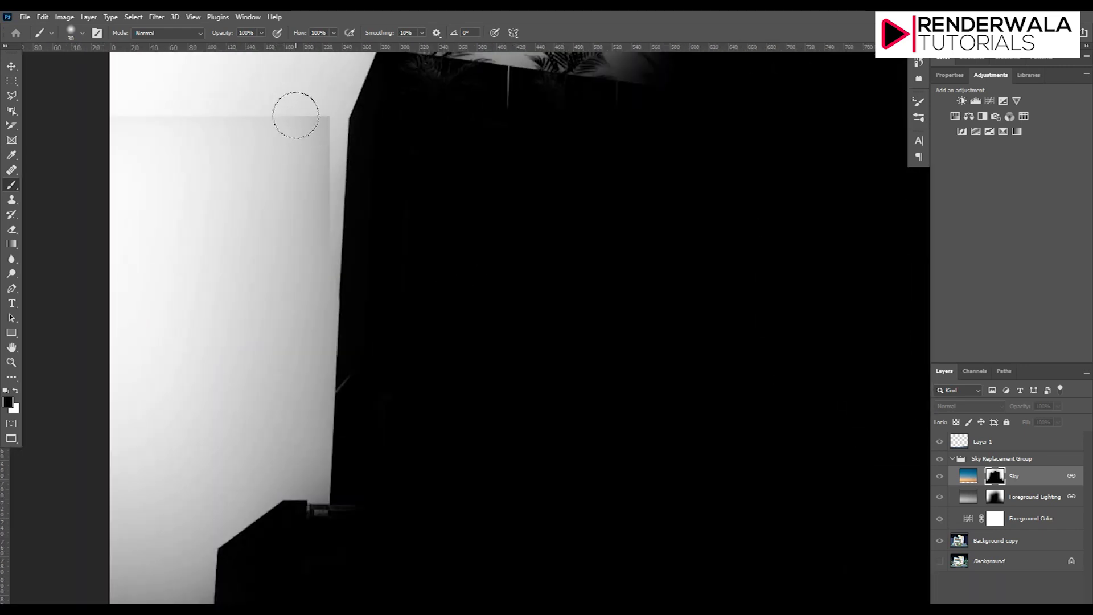
scroll(239, 375, down, 2)
scroll(239, 376, up, 2)
scroll(200, 570, up, 1)
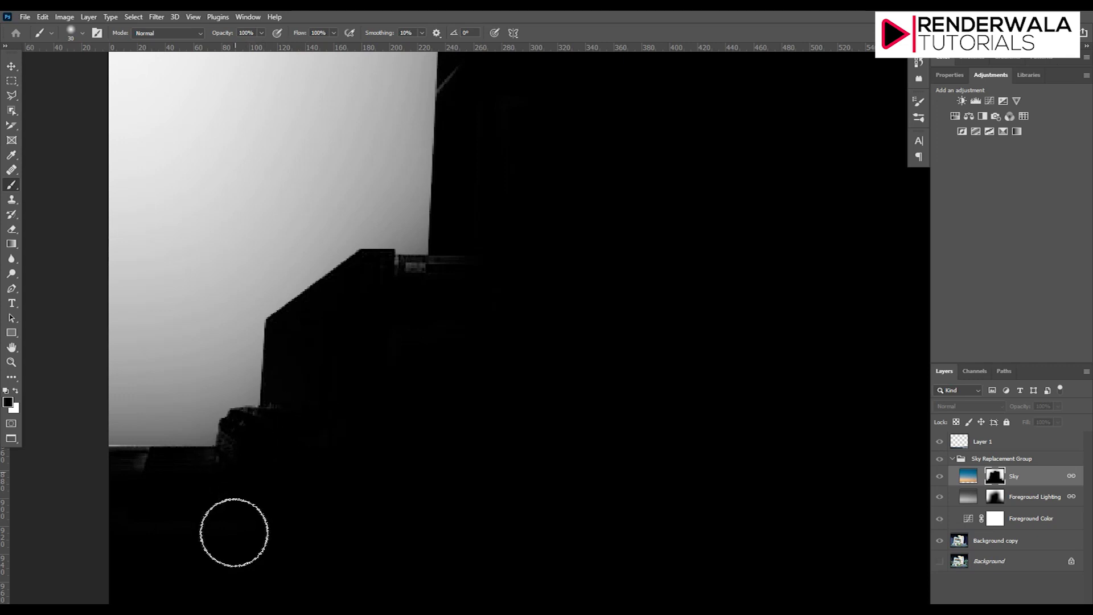
scroll(304, 387, down, 2)
scroll(335, 353, up, 3)
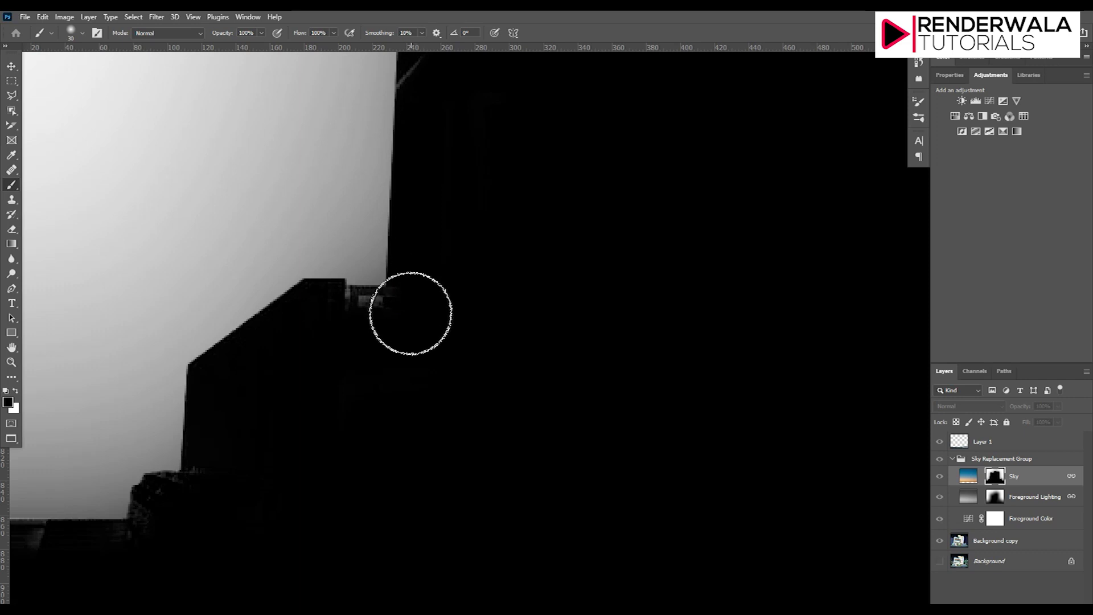
scroll(407, 319, down, 2)
scroll(411, 227, up, 1)
click(408, 262)
scroll(433, 342, down, 2)
scroll(478, 341, down, 1)
scroll(501, 279, up, 2)
scroll(523, 342, up, 1)
scroll(282, 329, up, 1)
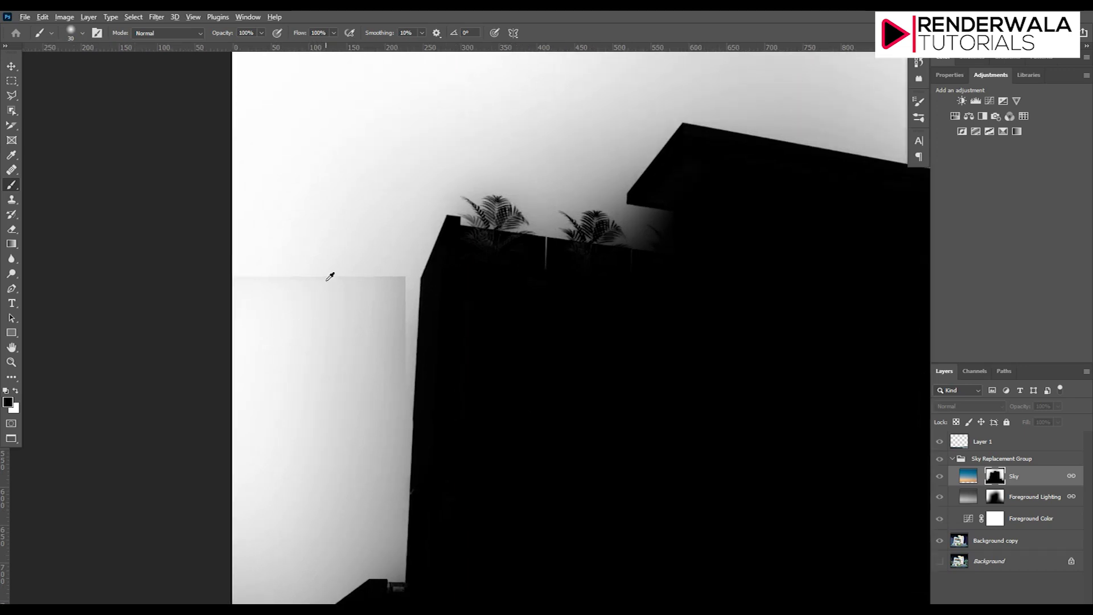
Step: Test white and sampled-grey strokes on the grey sky patch, undoing each
alt+click(297, 267)
mouse_move(319, 280)
mouse_down()
mouse_move(262, 275)
mouse_move(387, 292)
mouse_up()
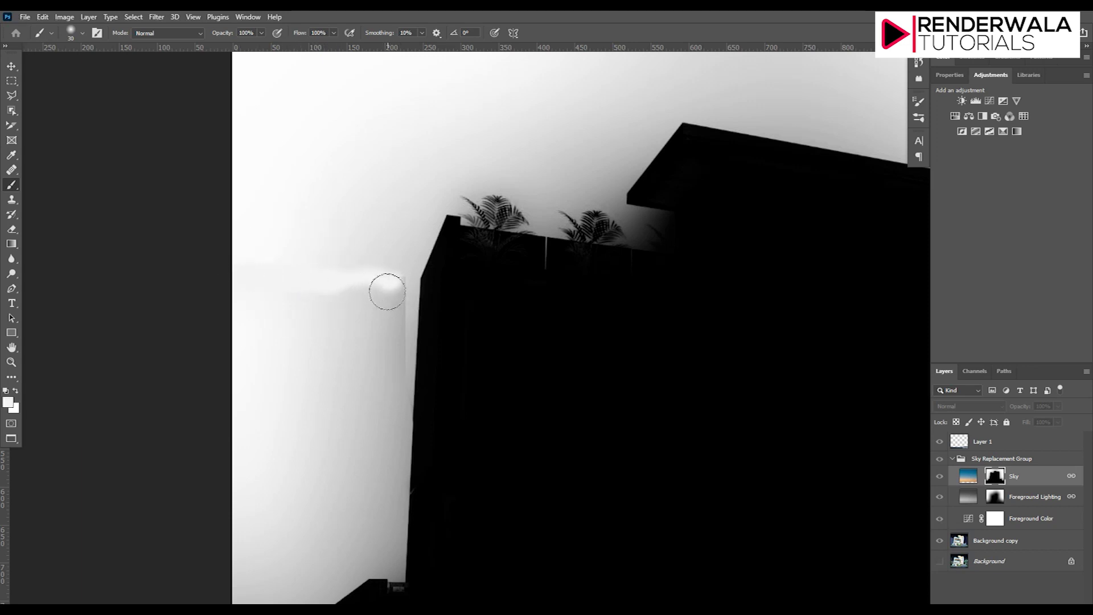
key(ctrl+z)
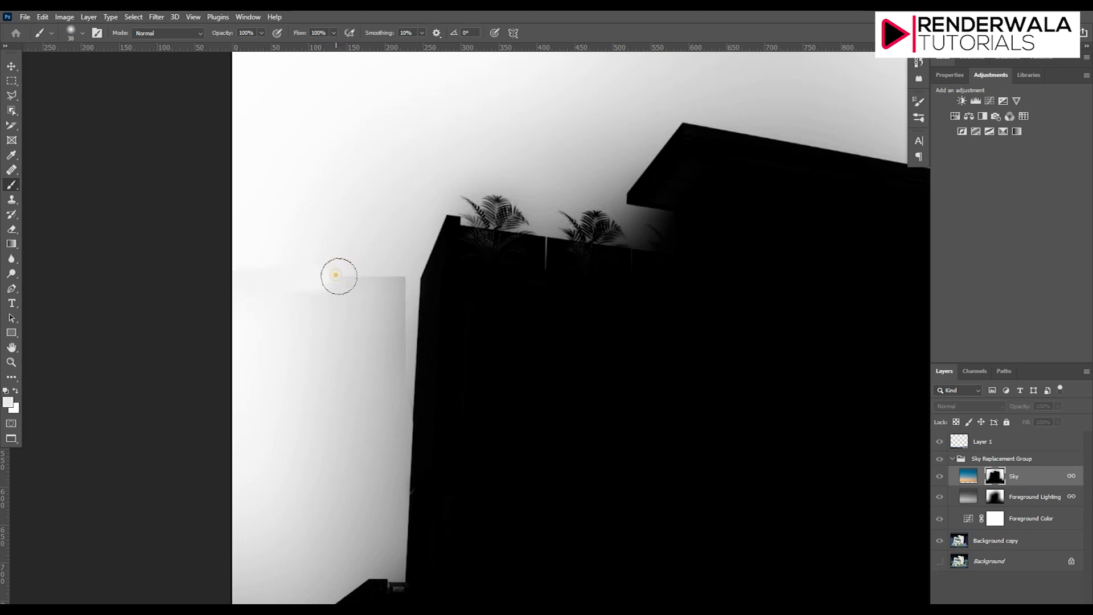
alt+click(373, 260)
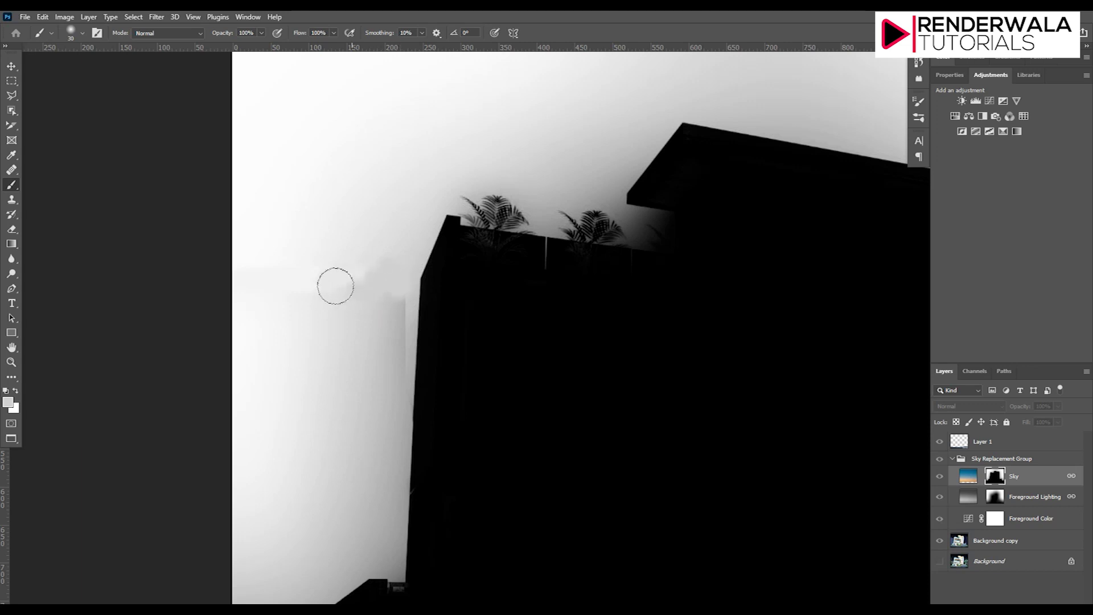
drag(380, 267, 312, 291)
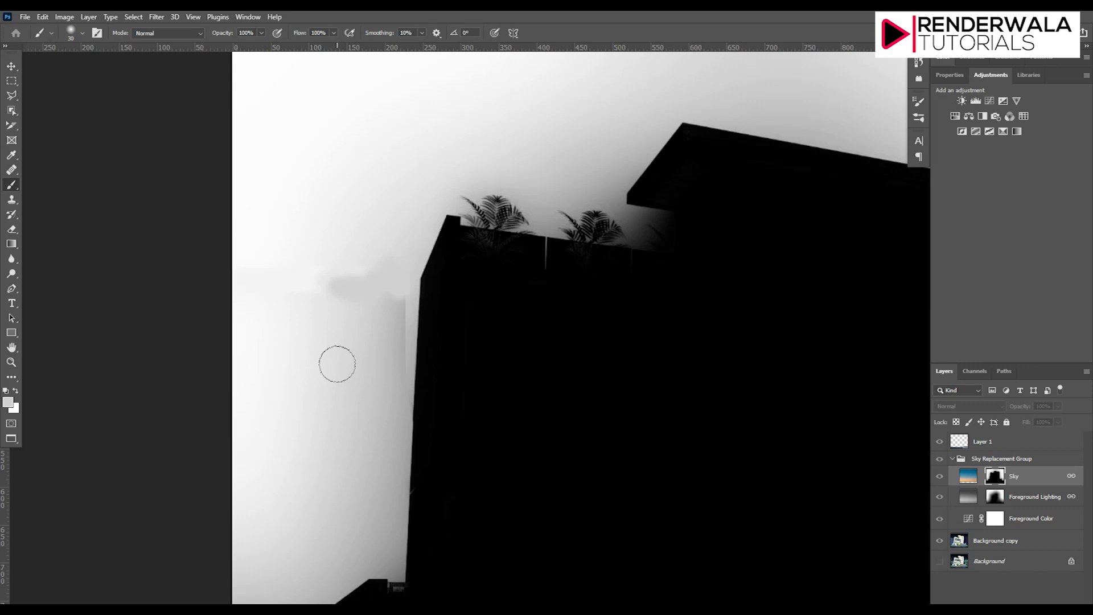
key(ctrl+z)
drag(365, 284, 373, 284)
key(ctrl+z)
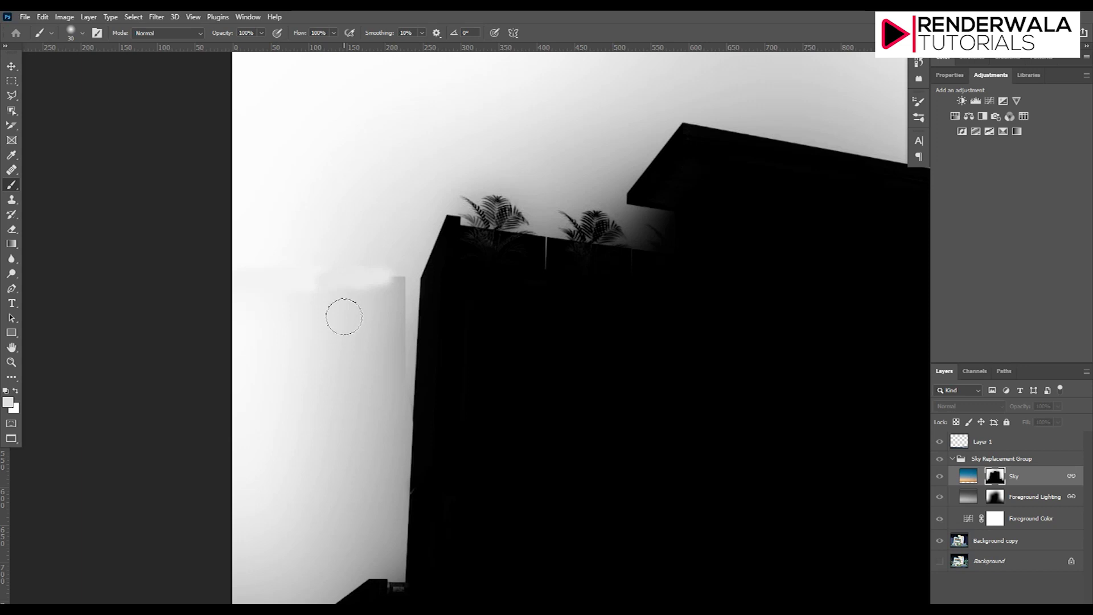
Step: With a 40 px brush, lighten the haze along the building's left edge
key(bracketright)
click(390, 276)
click(401, 282)
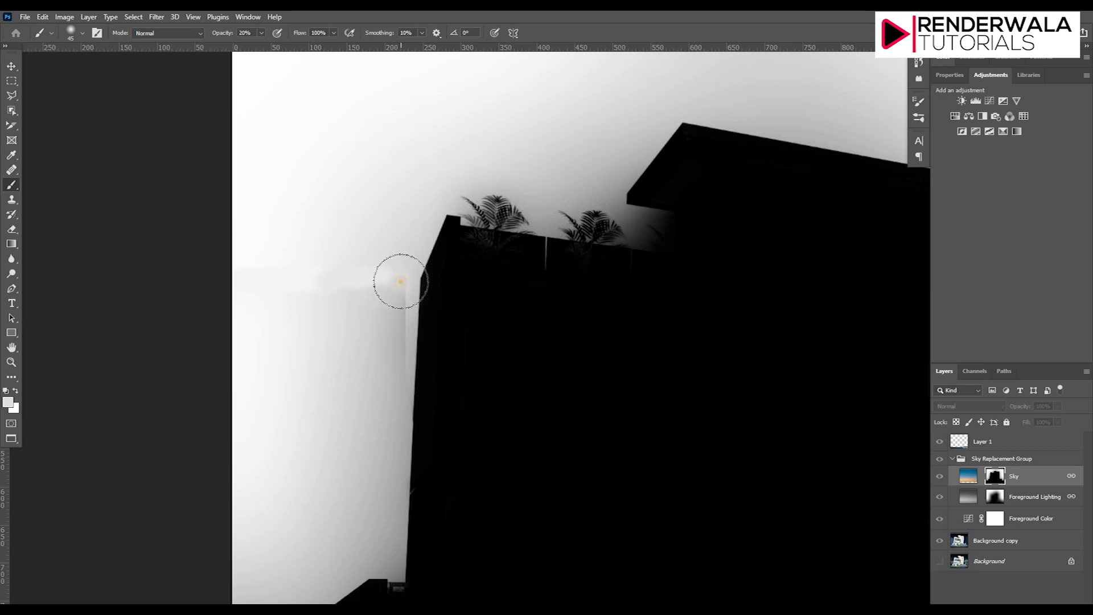
click(391, 283)
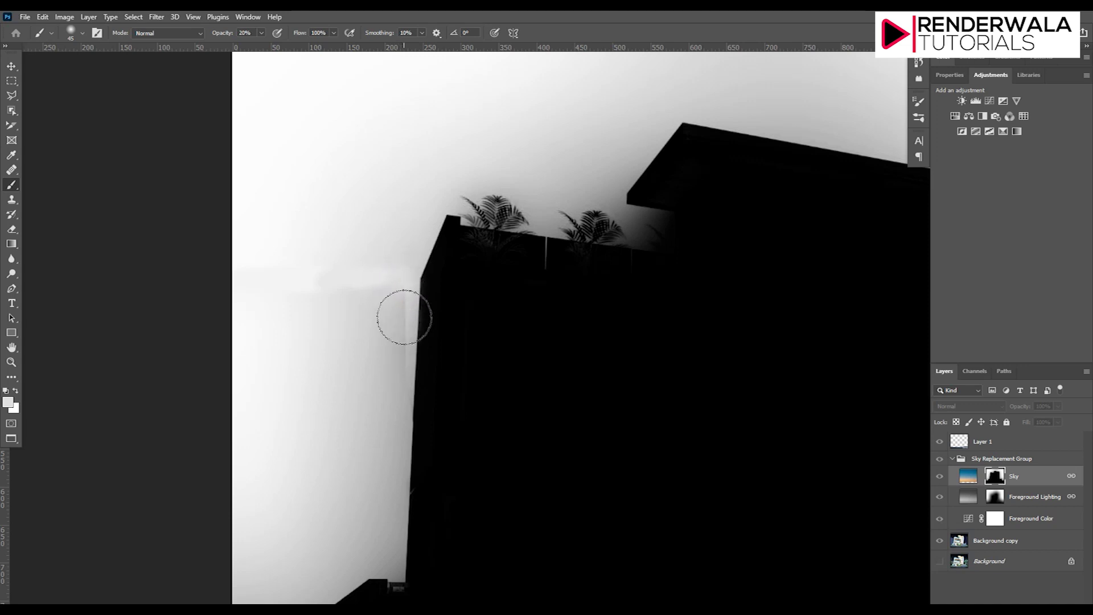
click(405, 357)
key(ctrl+z)
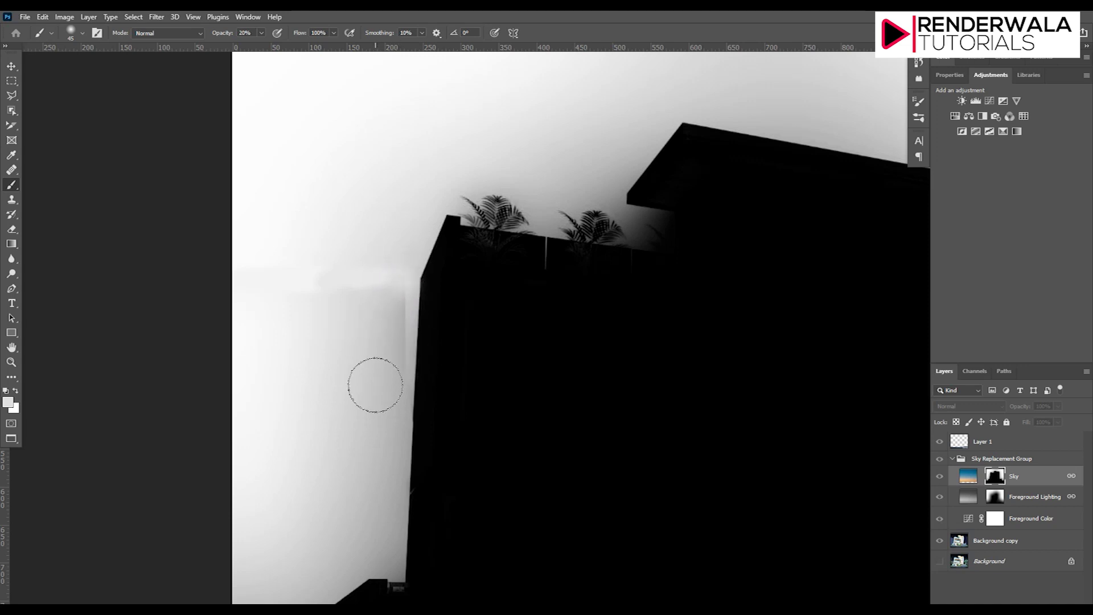
click(357, 282)
Step: Sample mask tones and softly blend the haze and halo near the building top
alt+click(371, 314)
click(384, 298)
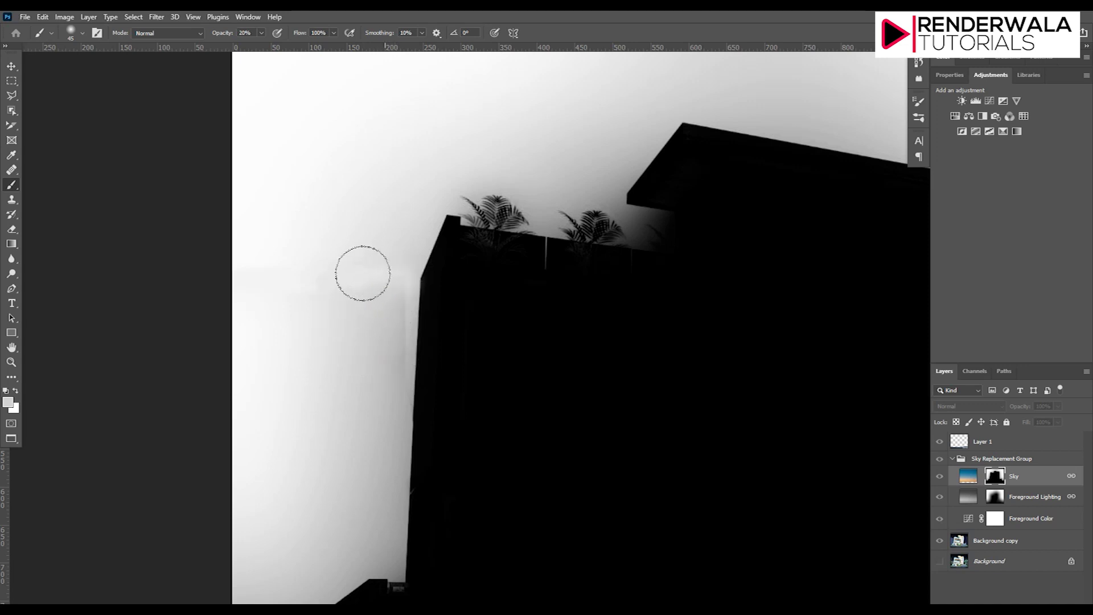
drag(314, 289, 358, 298)
alt+click(408, 317)
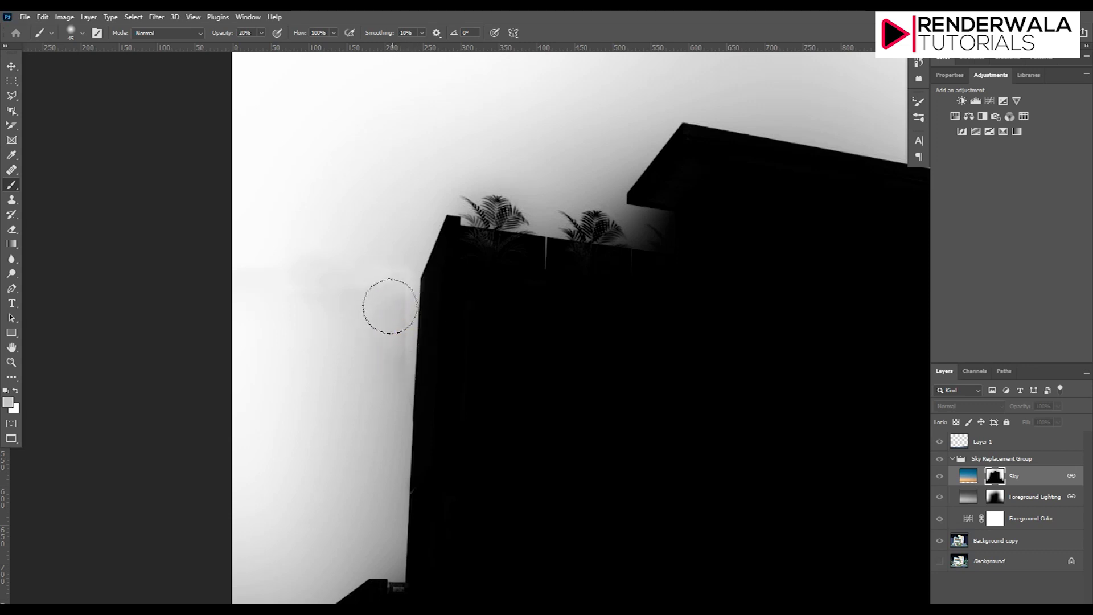
drag(401, 299, 401, 350)
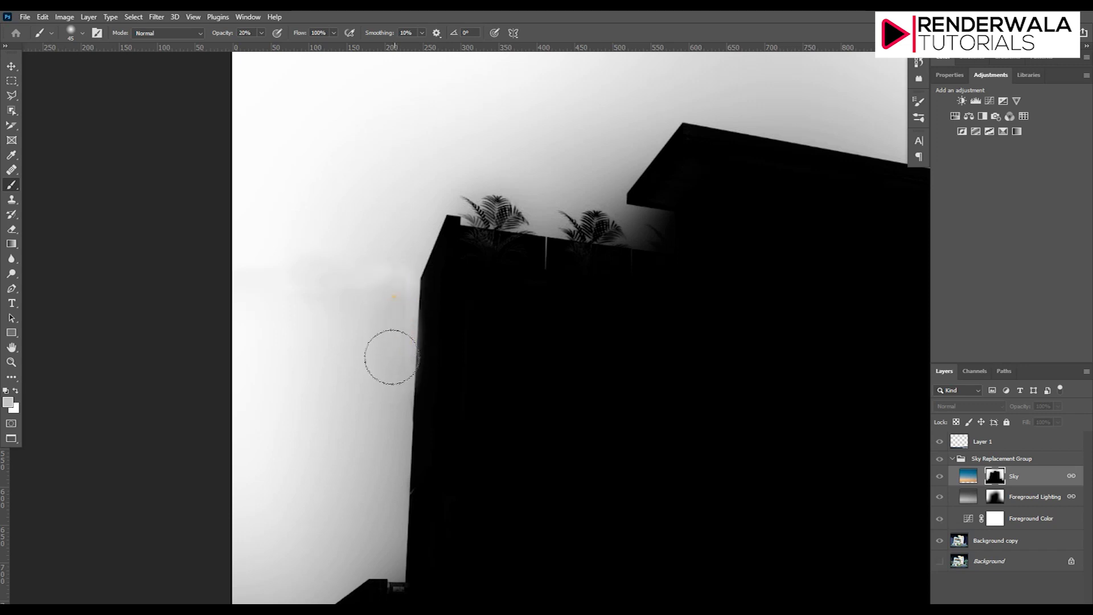
mouse_move(391, 285)
mouse_down()
mouse_move(408, 299)
mouse_move(399, 326)
mouse_move(325, 297)
mouse_up()
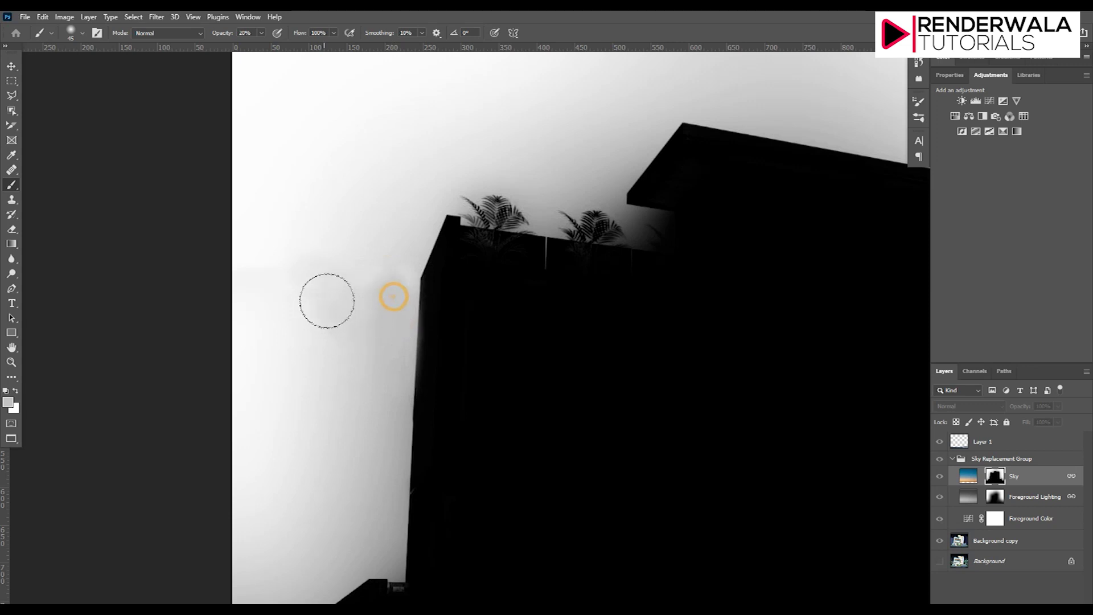
Step: Dab soft grey into the sky left of the building to even out the patch
mouse_move(392, 301)
mouse_down()
mouse_move(342, 288)
mouse_move(374, 275)
mouse_move(347, 344)
mouse_move(242, 354)
mouse_up()
click(307, 332)
click(271, 284)
click(356, 291)
scroll(170, 402, down, 3)
mouse_move(200, 366)
mouse_down()
mouse_move(268, 359)
mouse_move(245, 363)
mouse_up()
click(247, 362)
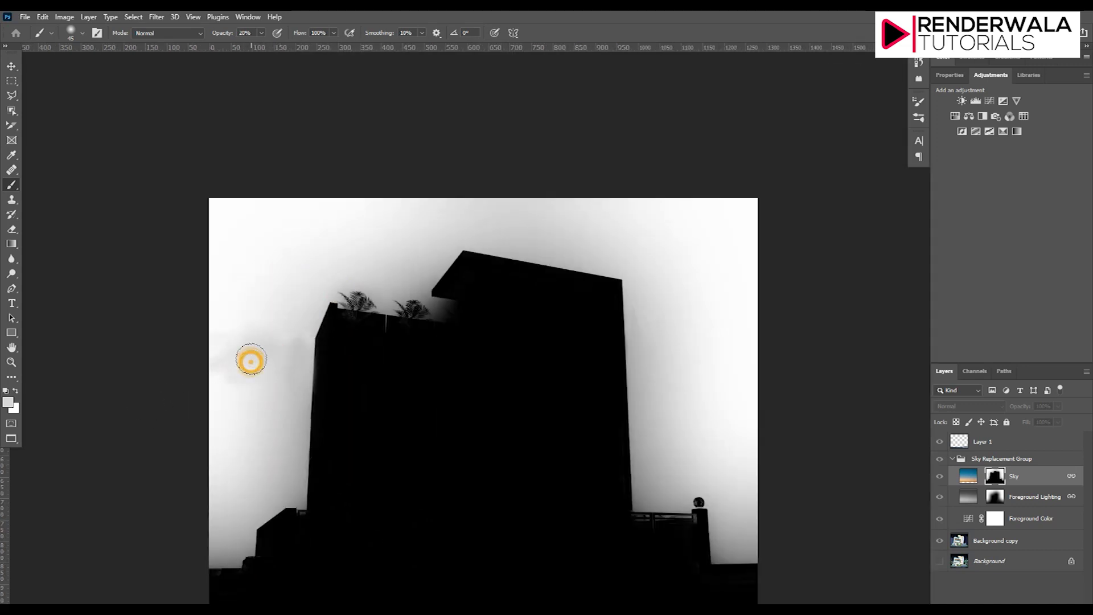
click(295, 333)
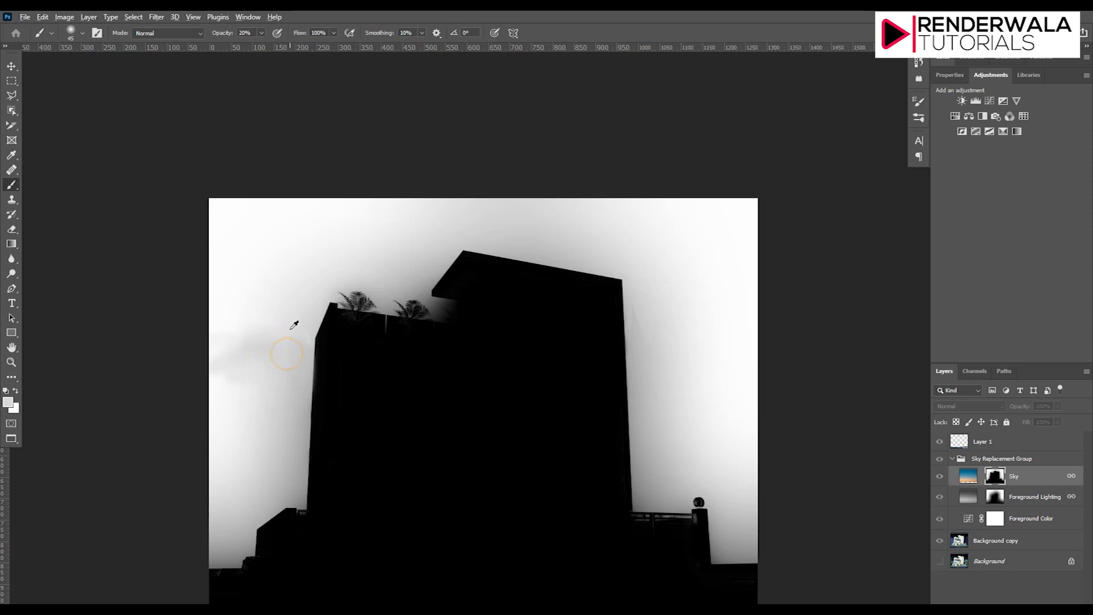
click(297, 333)
Step: Fit the view, sample the tone beside the right edge and dab along it
key(ctrl+minus)
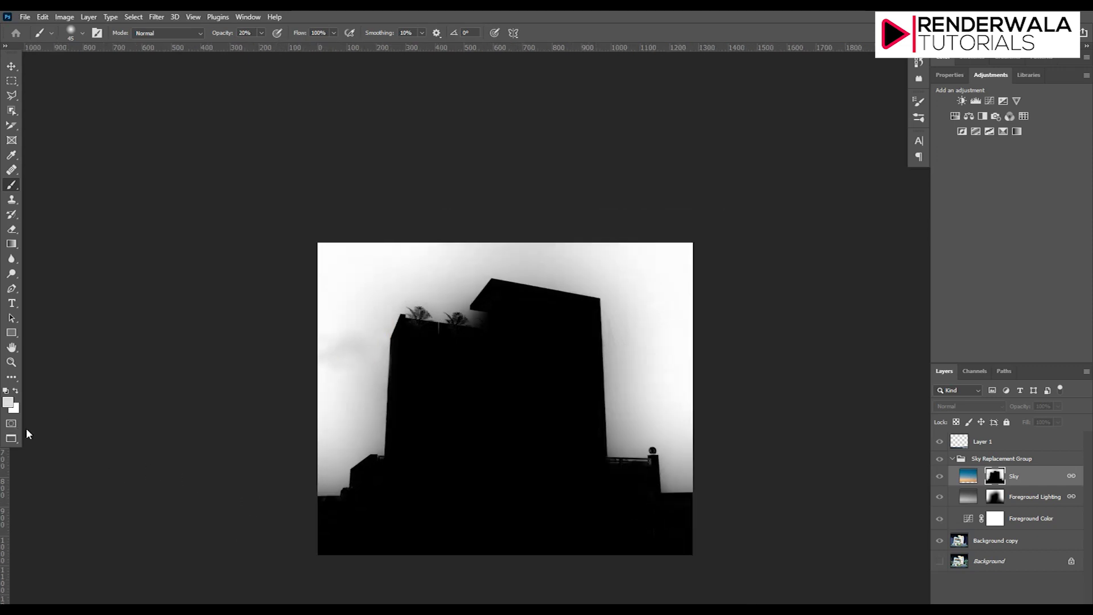
scroll(720, 398, up, 2)
scroll(564, 288, up, 2)
scroll(447, 196, up, 2)
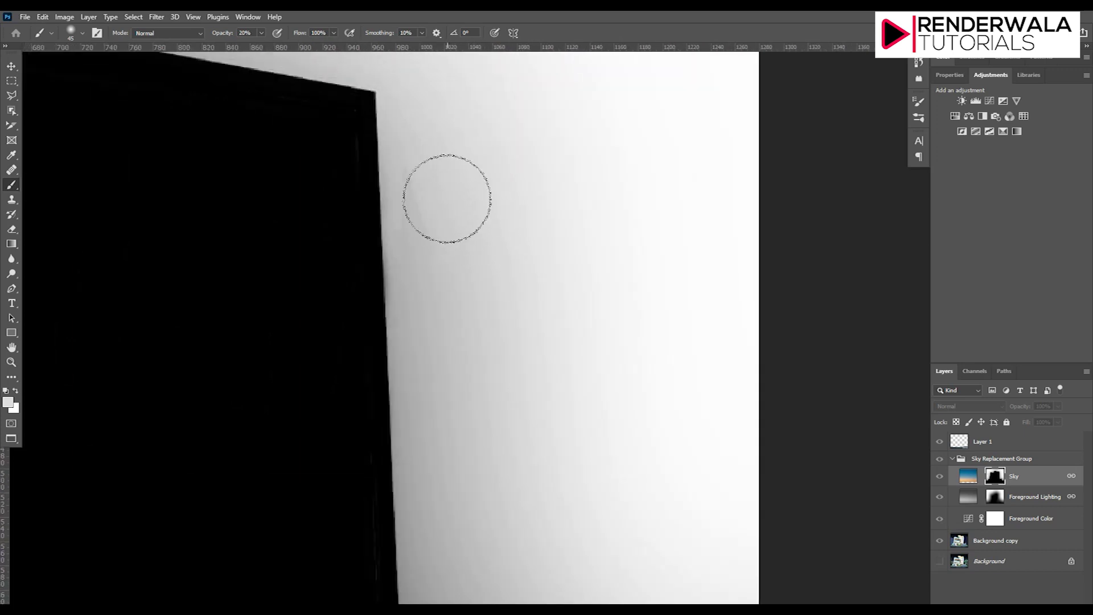
alt+click(442, 189)
click(408, 196)
click(416, 200)
click(415, 180)
click(417, 224)
click(444, 270)
Step: Keep softening the mask higher up the right edge and near the top corner
click(422, 203)
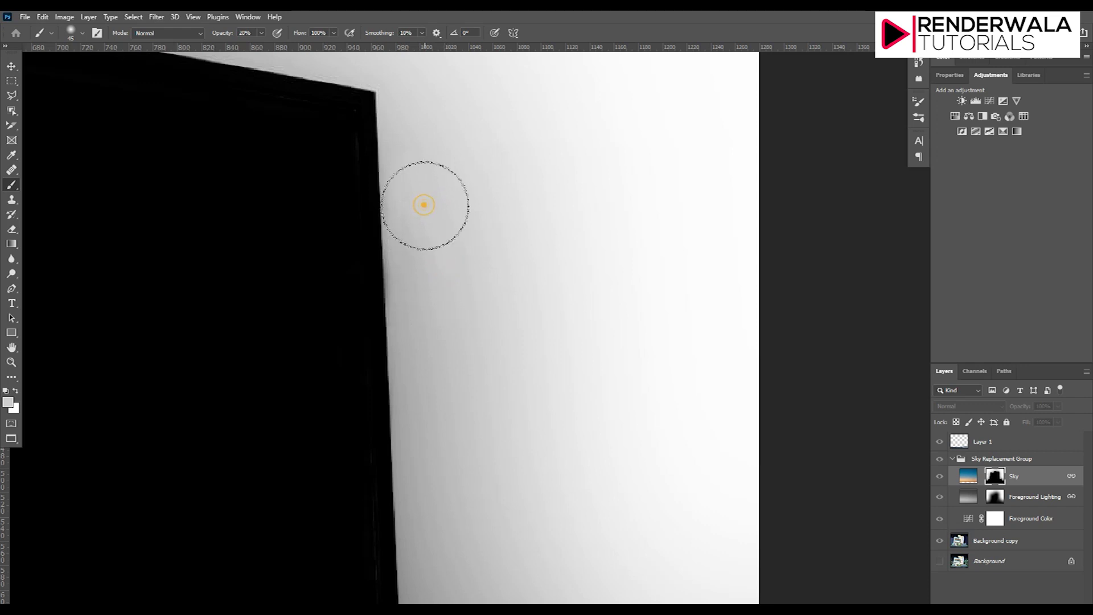
click(417, 232)
click(442, 291)
click(487, 350)
click(411, 172)
click(420, 188)
click(425, 220)
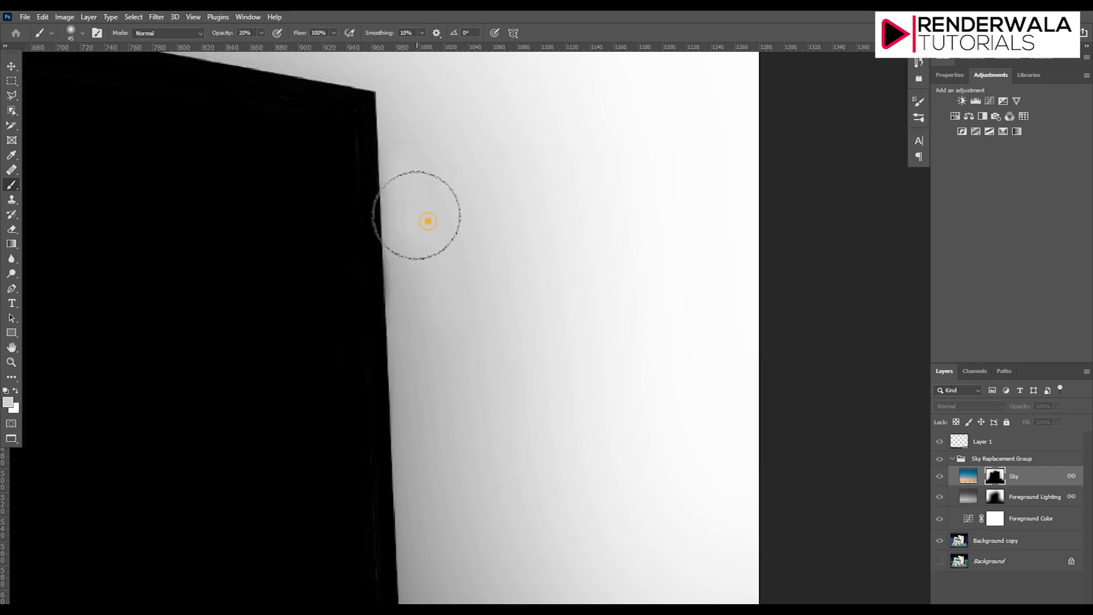
scroll(464, 376, down, 3)
scroll(503, 449, down, 2)
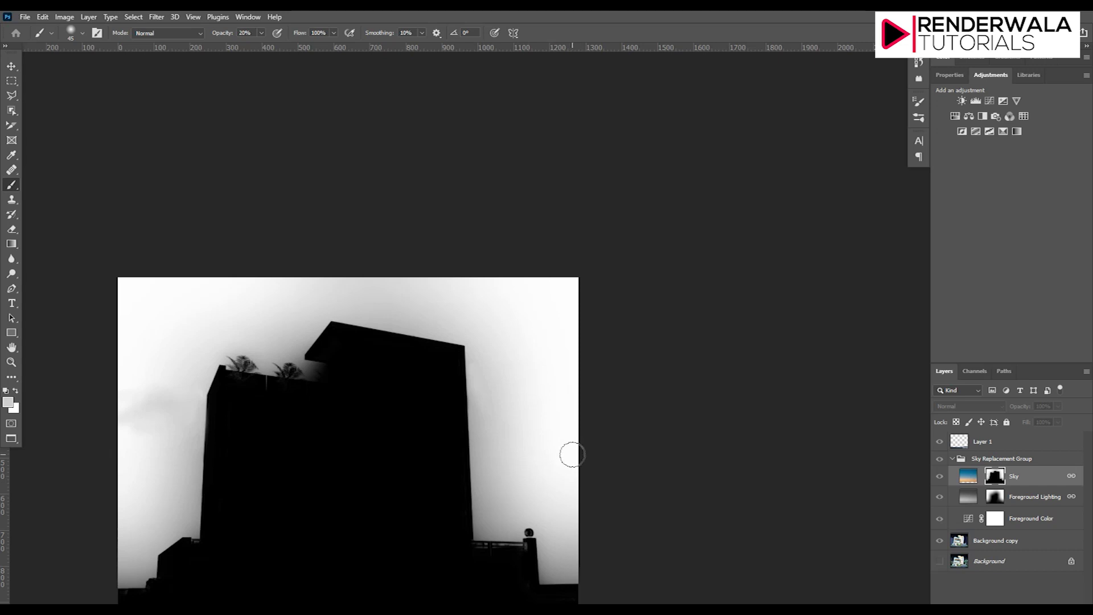
Step: Return to the composite and inspect the Foreground Lighting mask on its own
click(941, 477)
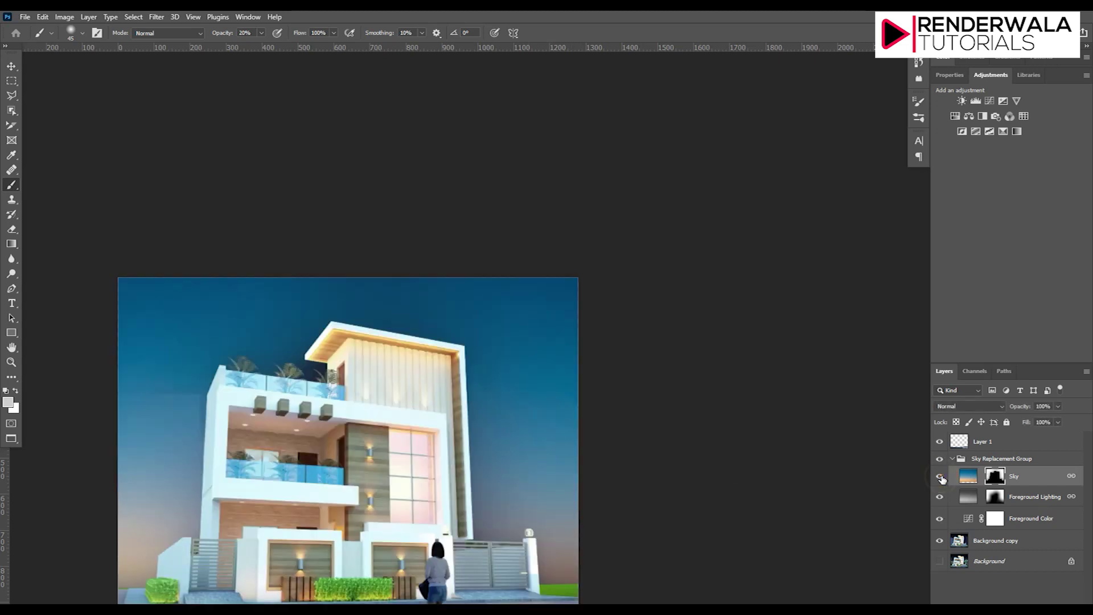
click(940, 498)
click(1000, 501)
alt+click(1000, 500)
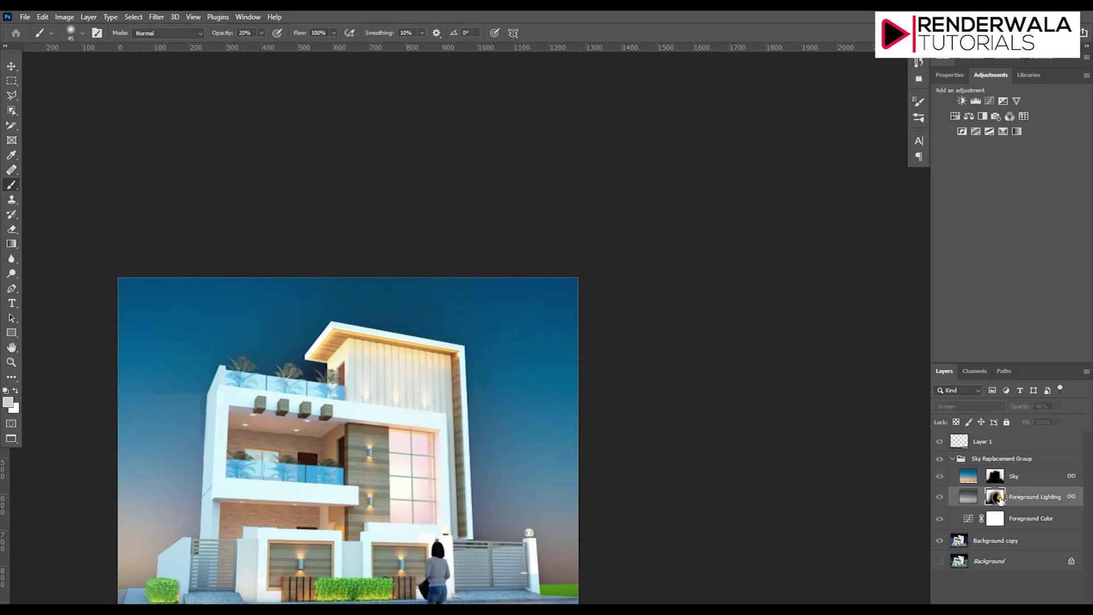
scroll(166, 439, up, 1)
scroll(103, 383, up, 2)
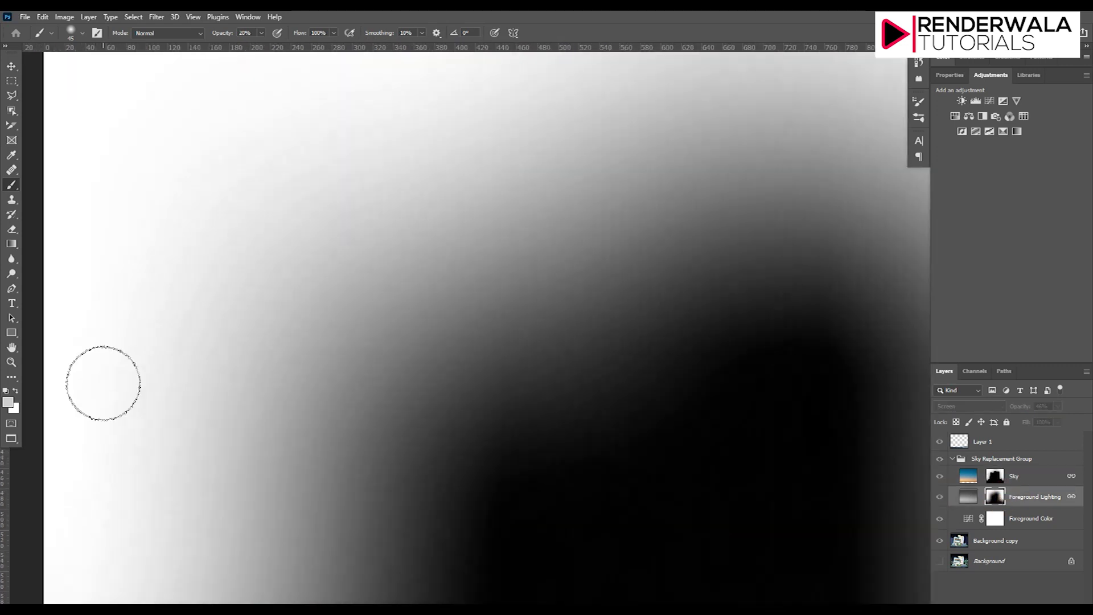
scroll(186, 349, down, 1)
scroll(186, 349, down, 1)
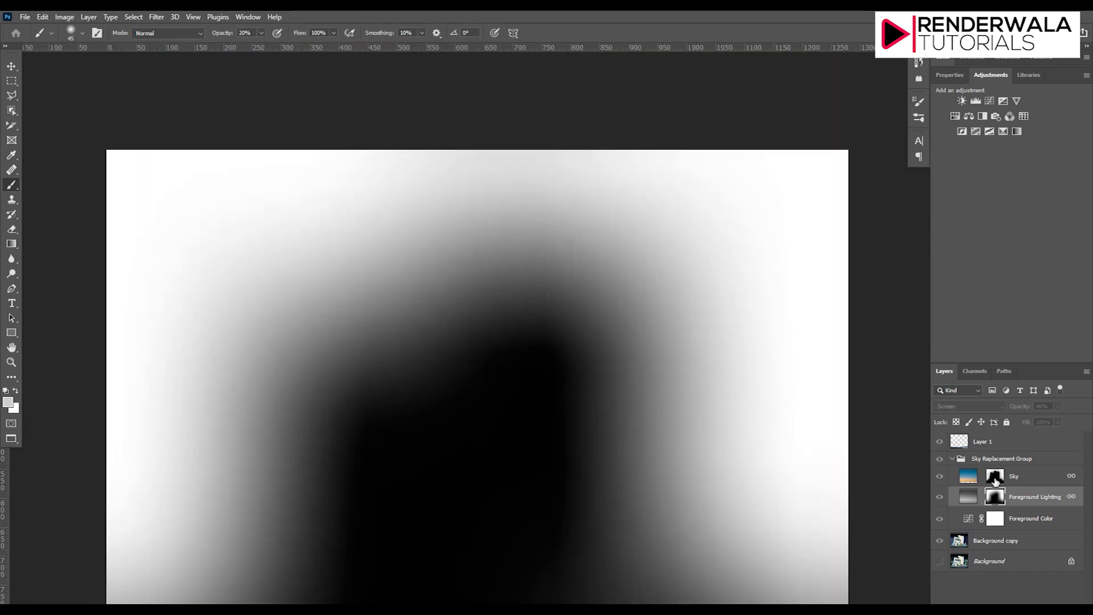
Step: Check the Sky mask, disable and re-enable it, and dab soft paint near the building
alt+click(995, 476)
click(941, 477)
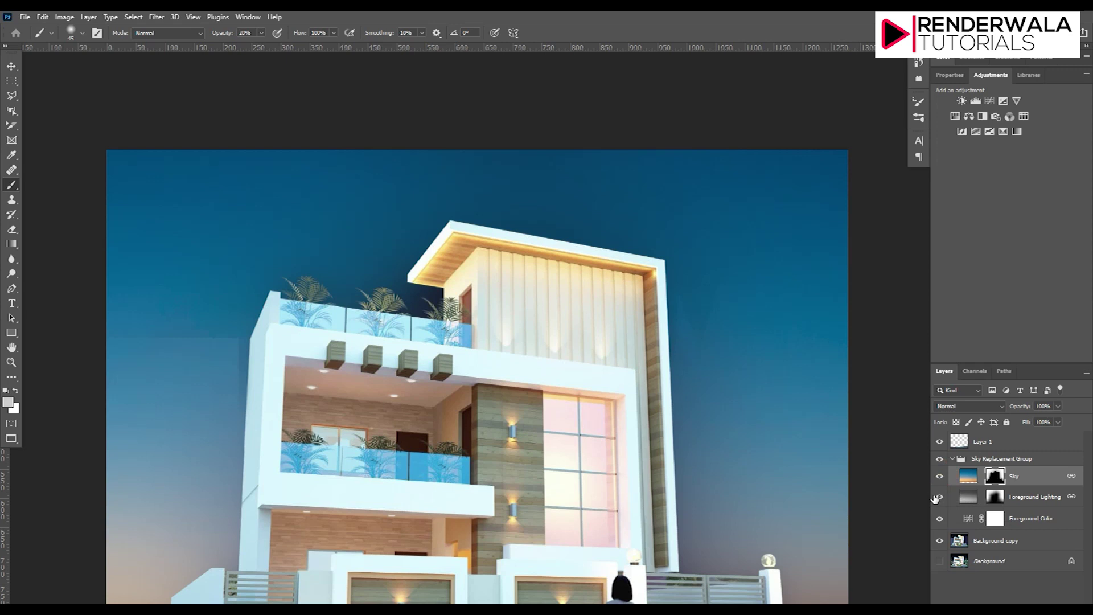
click(970, 478)
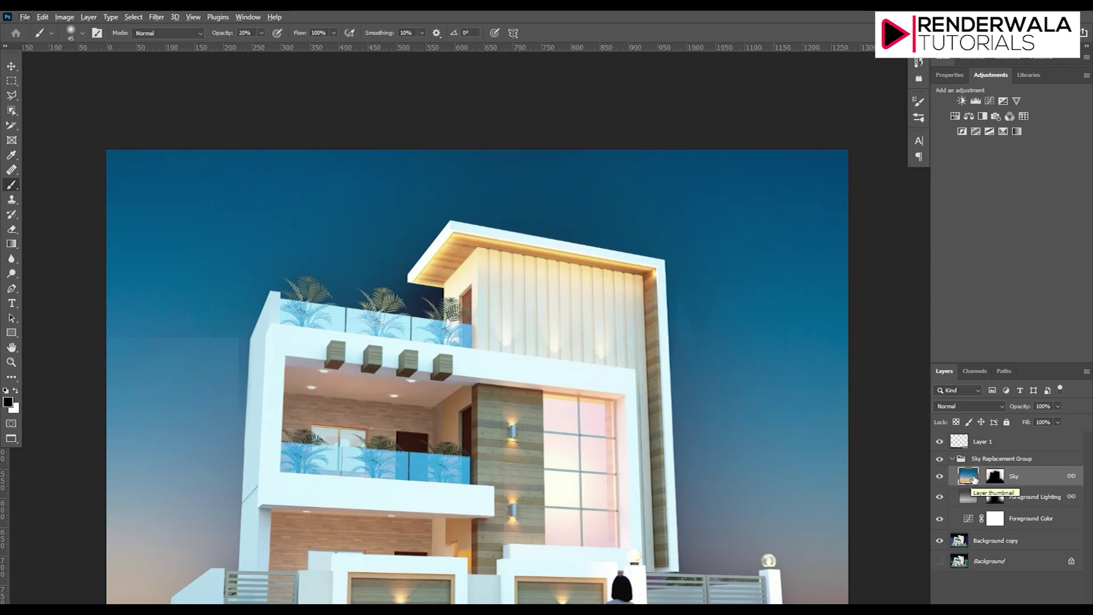
shift+click(994, 476)
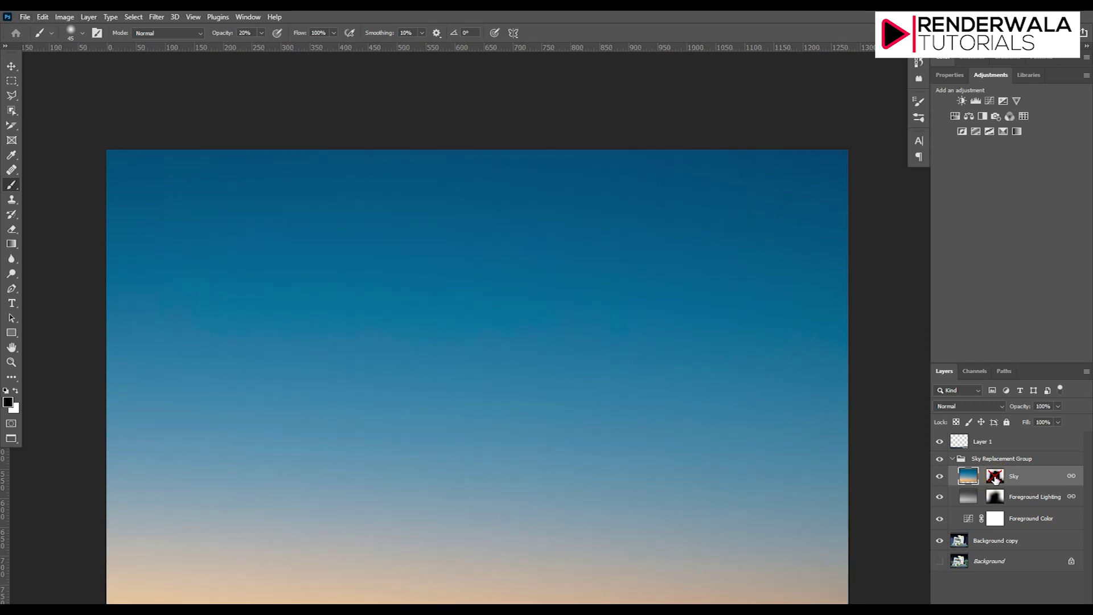
shift+click(994, 478)
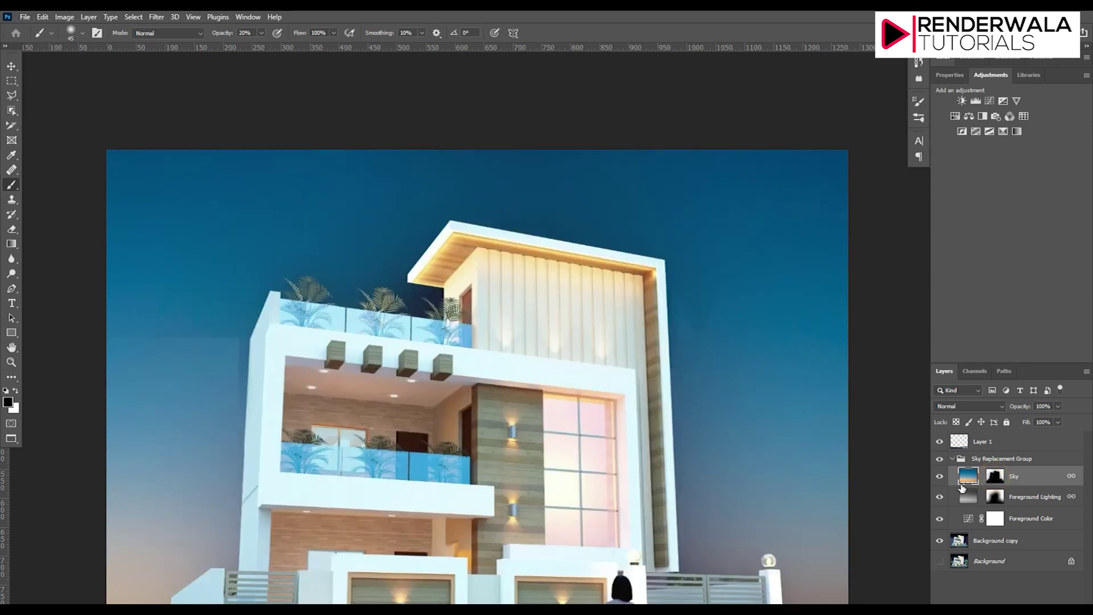
click(995, 477)
click(229, 327)
Step: Hide Foreground Color and toggle Foreground Lighting to compare sky brightness
click(940, 520)
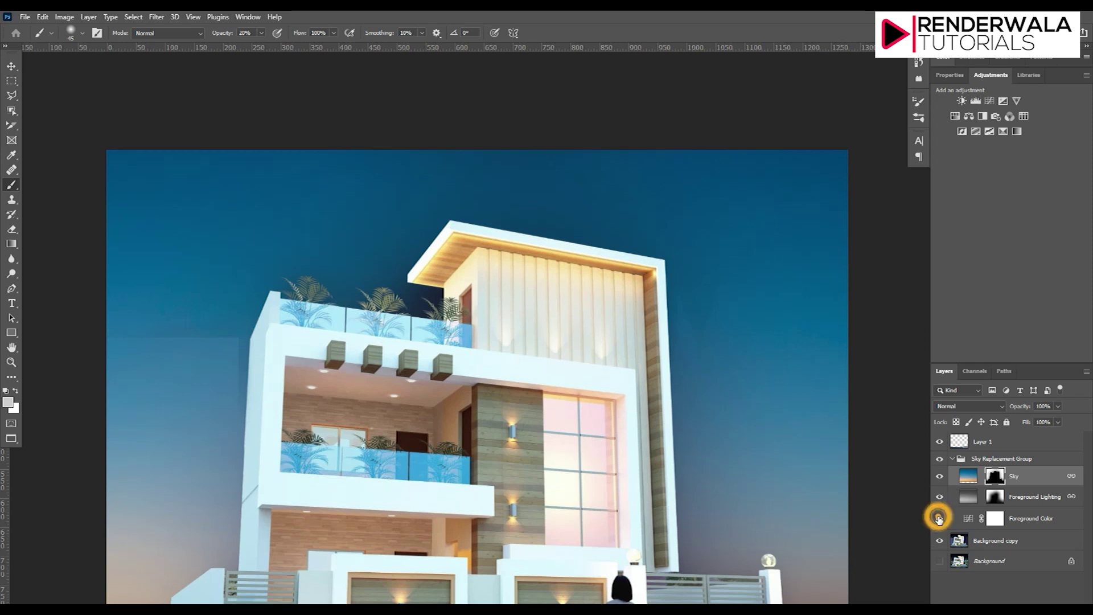
click(938, 499)
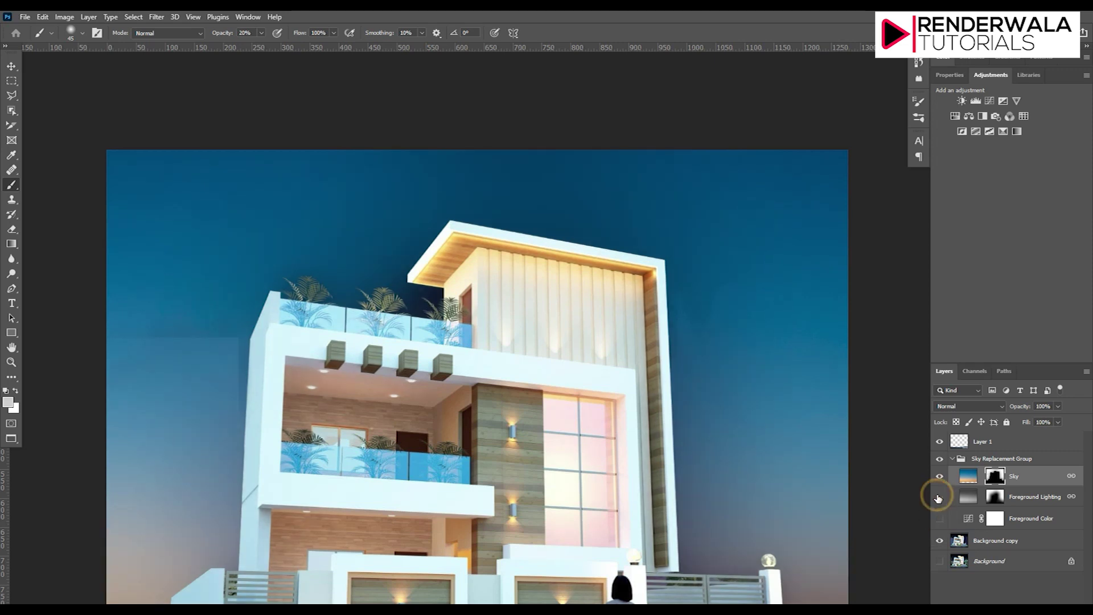
click(938, 500)
click(939, 499)
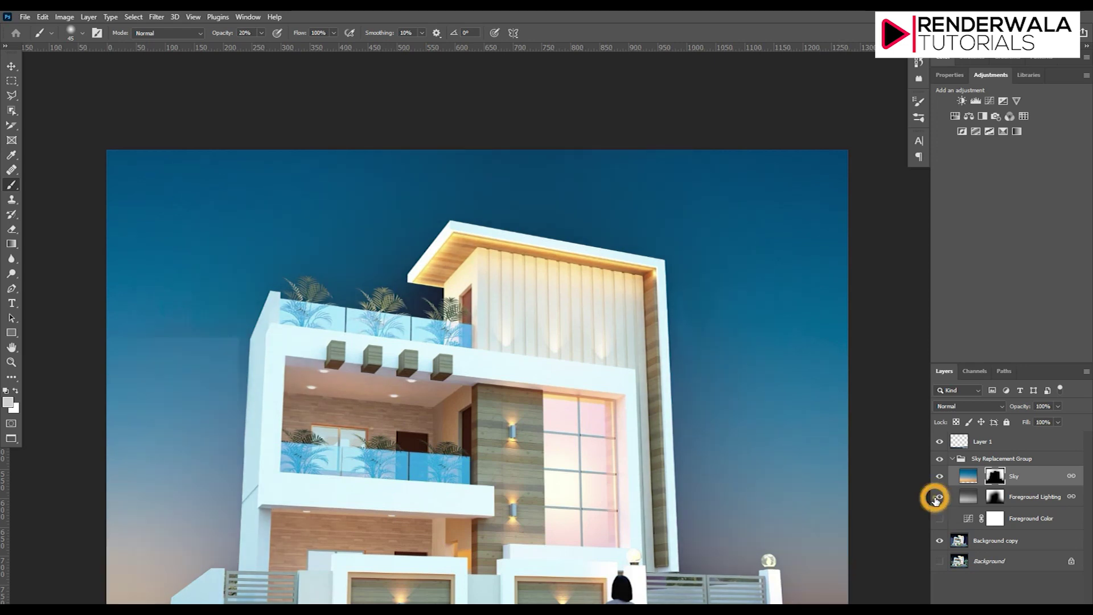
click(937, 499)
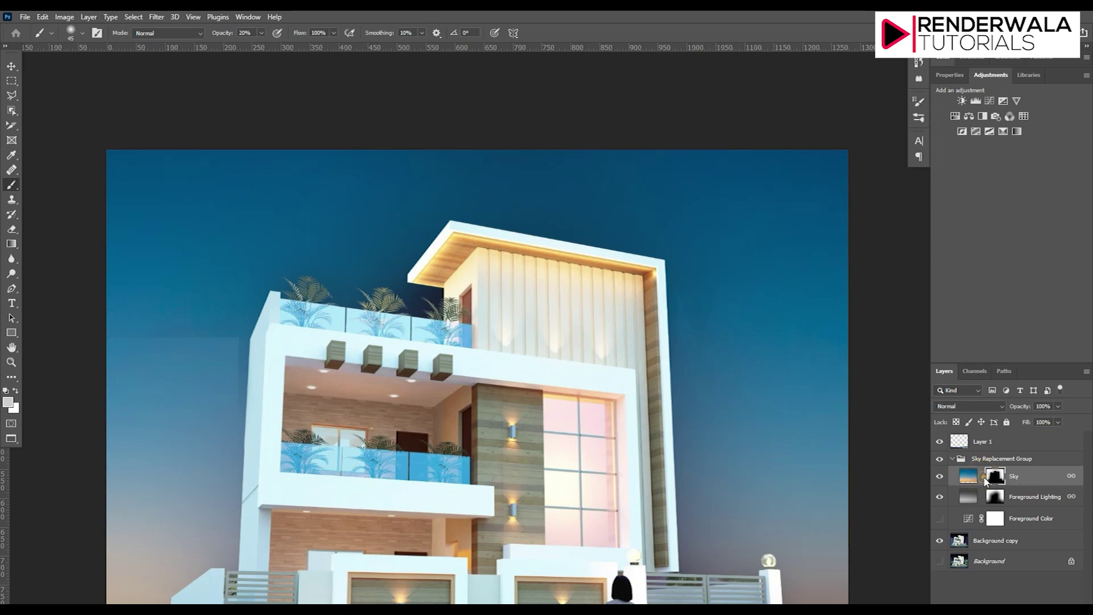
Step: Unlink and relink the Sky image and mask, then target the Sky mask
click(984, 477)
click(1074, 478)
click(1073, 479)
click(997, 481)
click(159, 357)
Step: Paint faint white then black strokes into the Sky mask
key(x)
drag(171, 357, 158, 295)
key(x)
mouse_move(176, 326)
mouse_down()
mouse_move(207, 334)
mouse_move(137, 339)
mouse_move(158, 322)
mouse_up()
Step: Hide Layer 1, then reselect the Sky layer's mask in the Sky Replacement Group
click(941, 442)
click(976, 441)
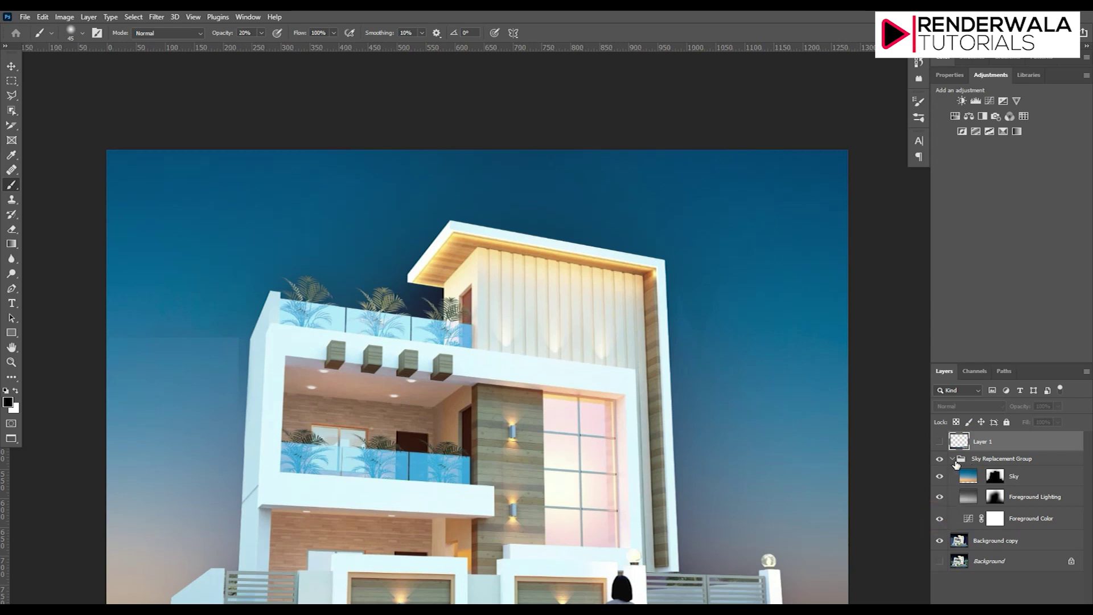
click(955, 463)
click(983, 483)
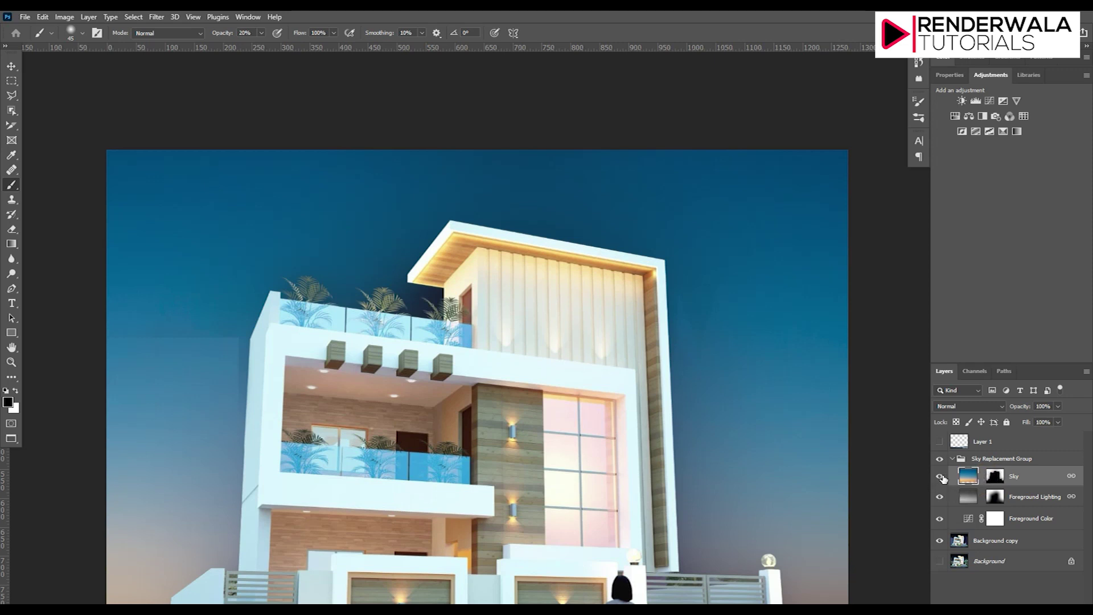
click(995, 477)
Step: Toggle the Foreground Lighting and Sky masks, view the Sky mask alone, then return to colour
shift+click(993, 499)
shift+click(993, 499)
shift+click(995, 499)
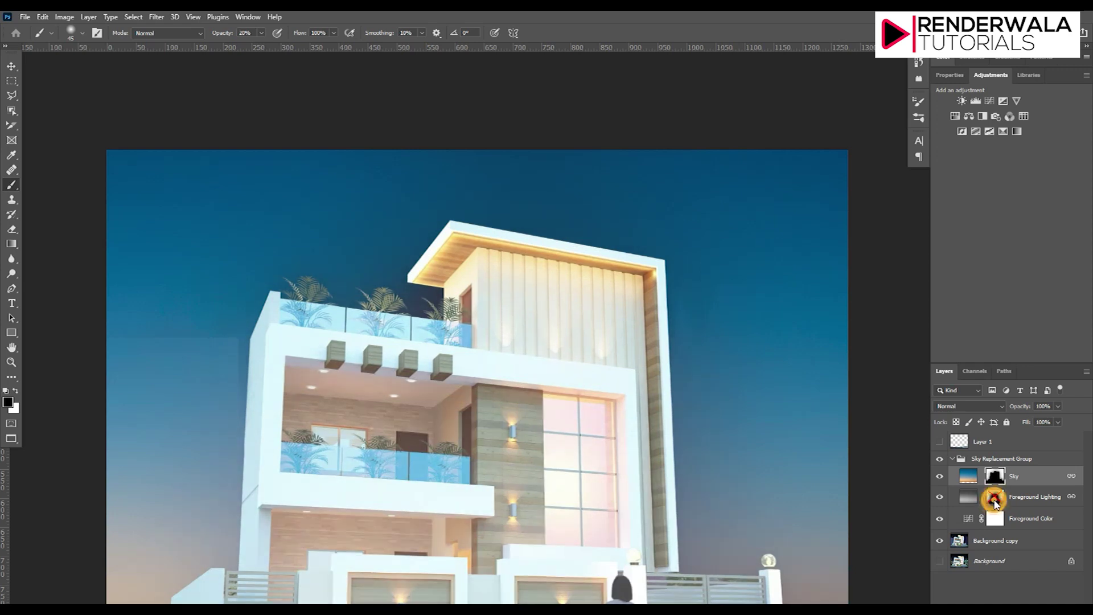
shift+click(995, 501)
shift+click(995, 478)
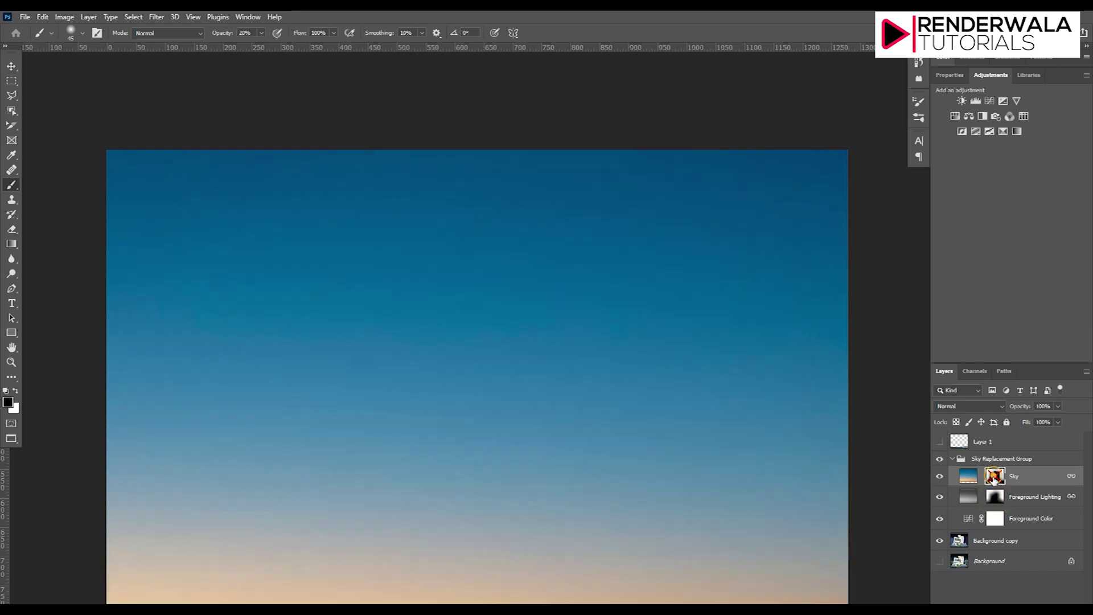
shift+click(995, 482)
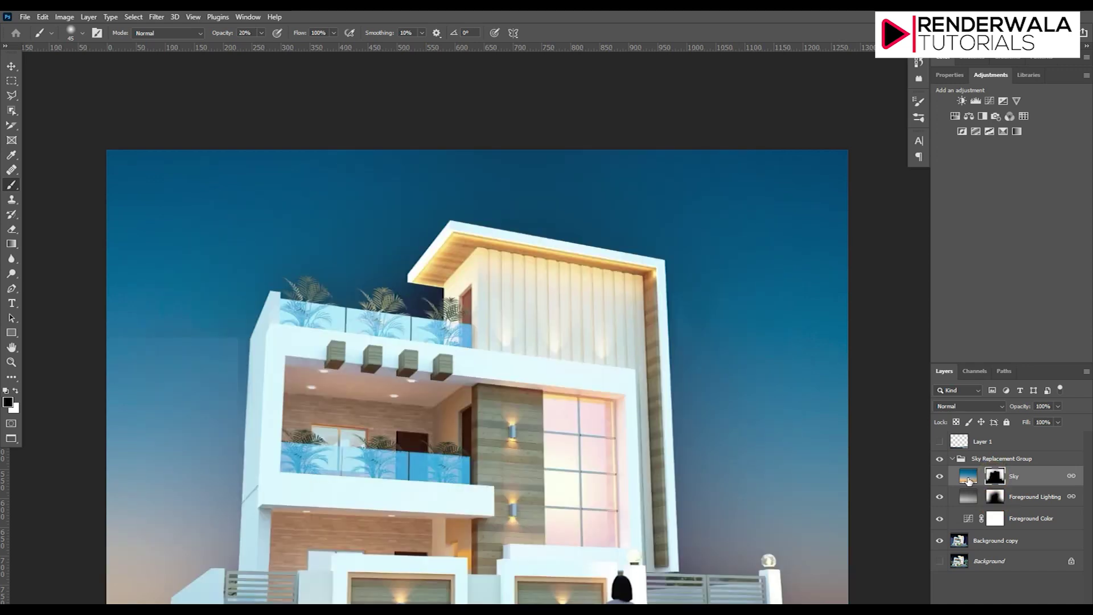
alt+click(994, 480)
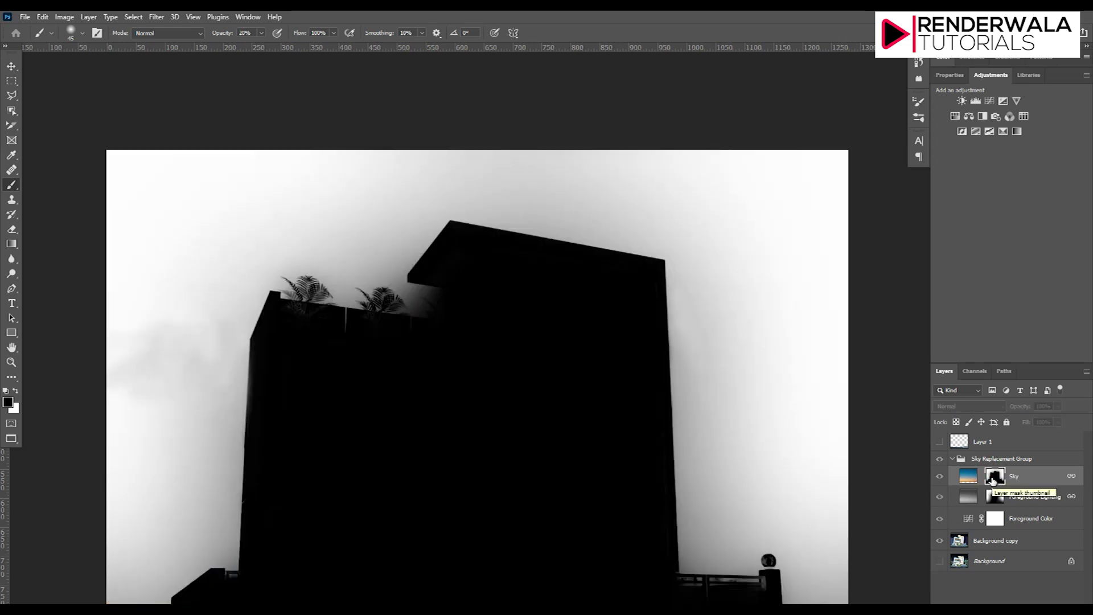
click(1072, 481)
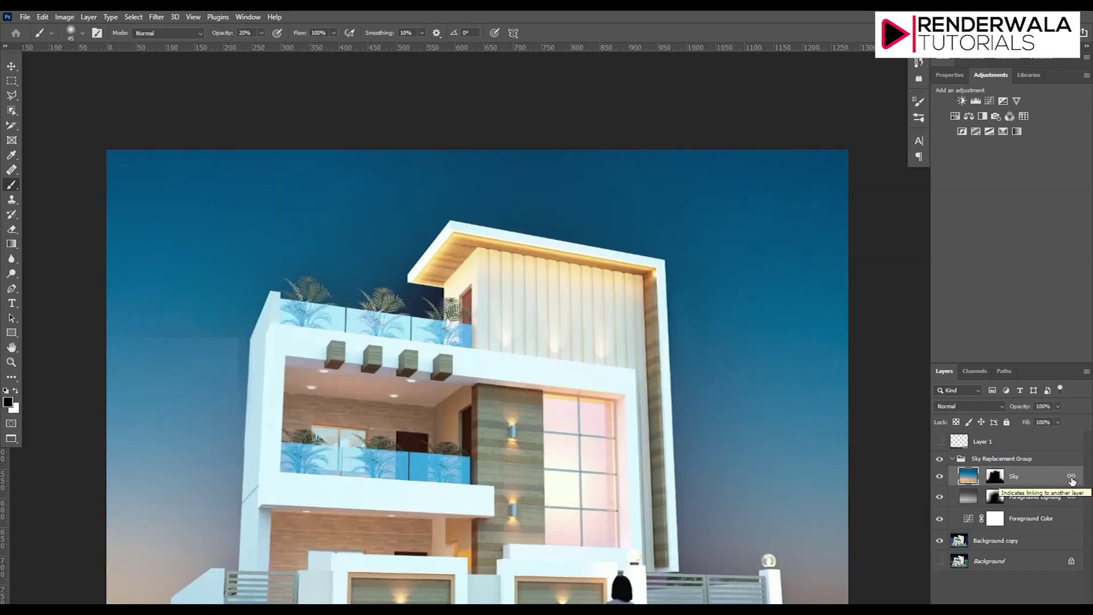
Step: Cancel the Sky layer's Layer Style dialog and hide the Background copy layer
double_click(1072, 481)
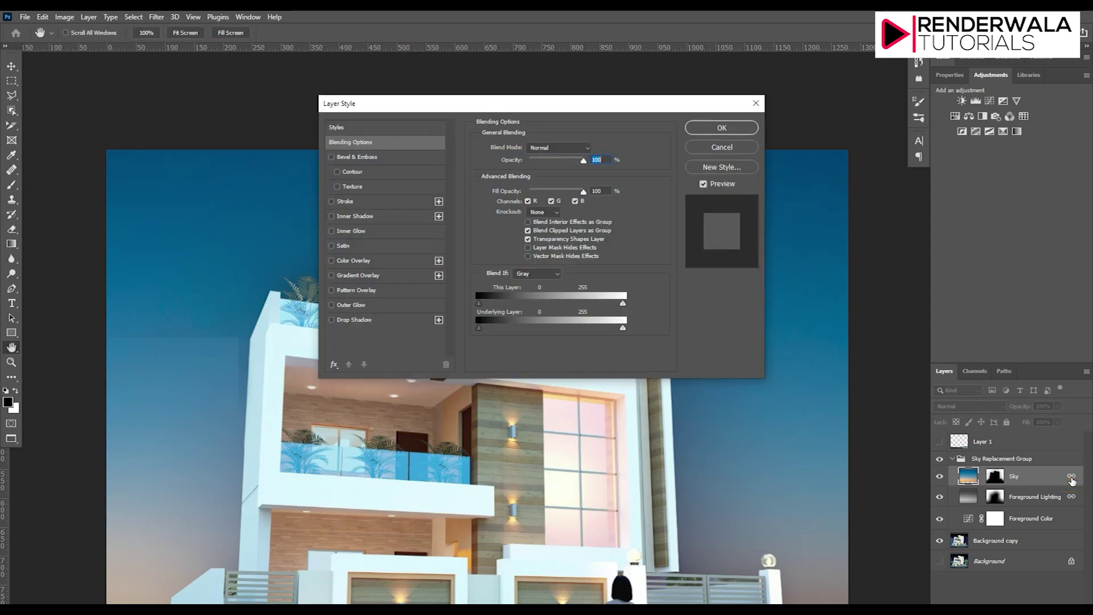
click(725, 149)
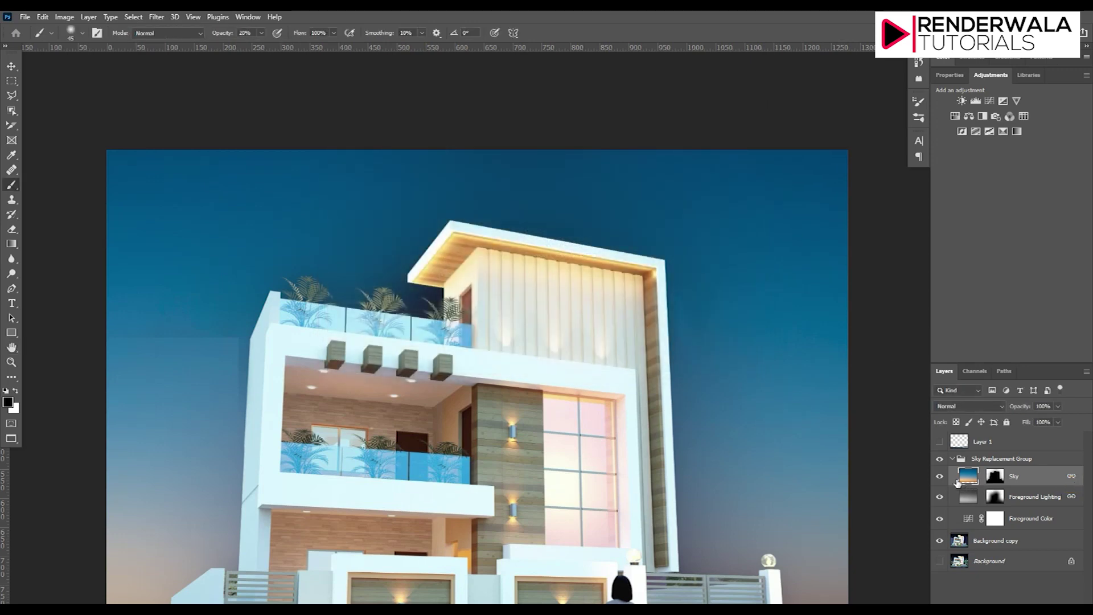
click(940, 541)
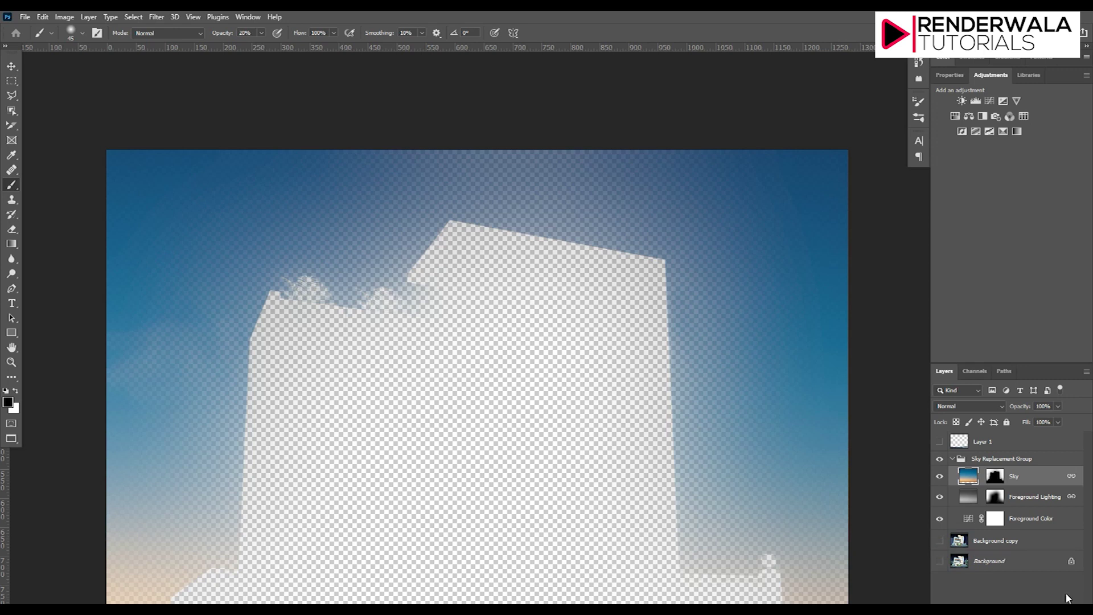
click(991, 542)
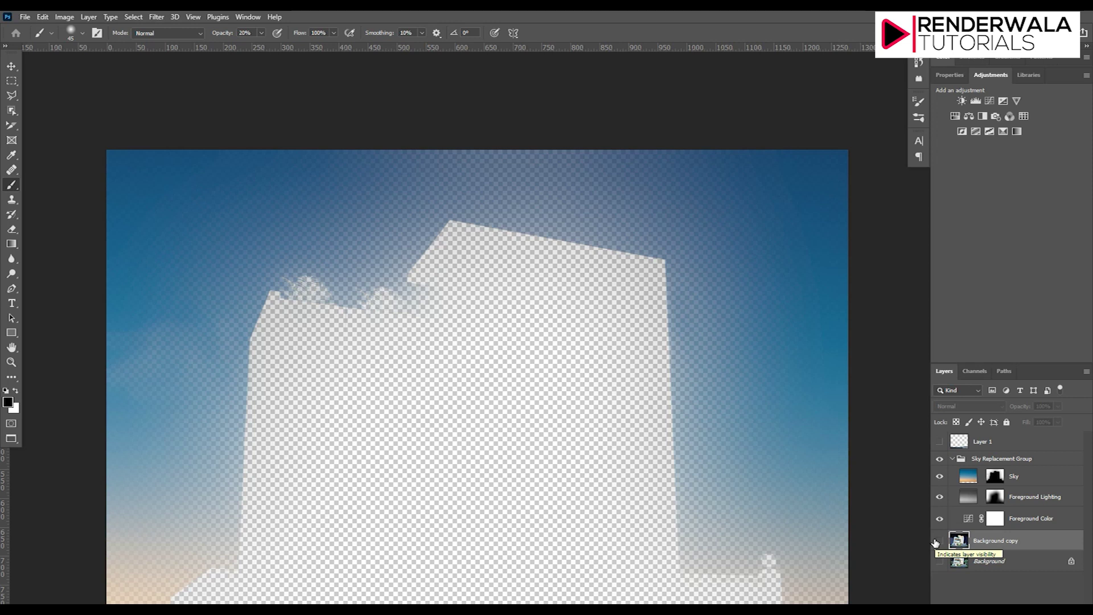
Step: Toggle the Foreground Color and Foreground Lighting layers to check their effect
click(939, 523)
click(939, 497)
click(939, 499)
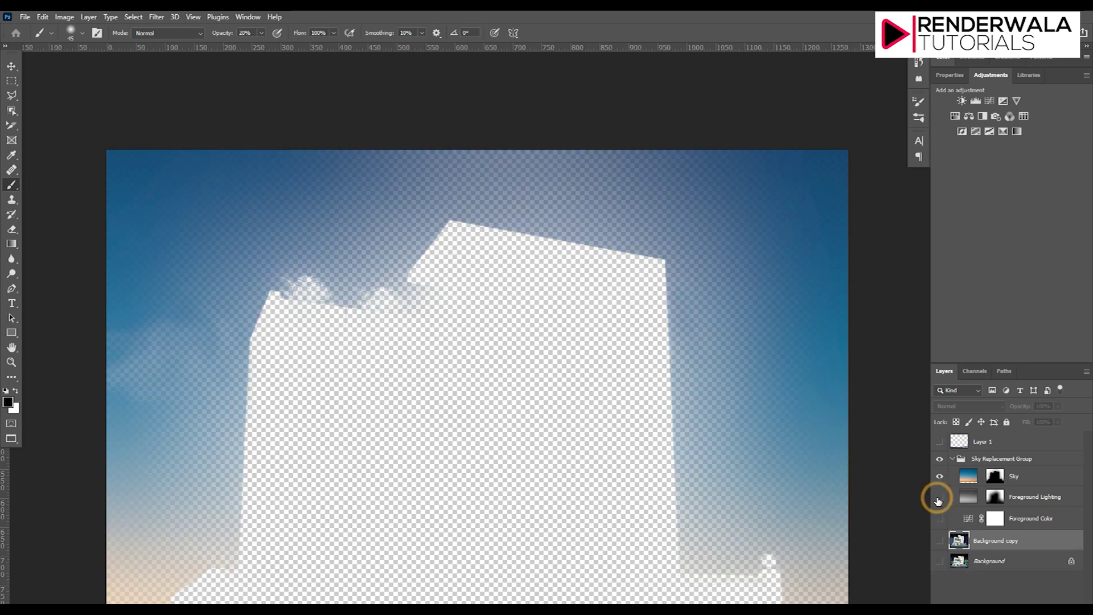
Step: Compare with the Sky layer hidden, then paint sky into its mask left of the building
click(939, 480)
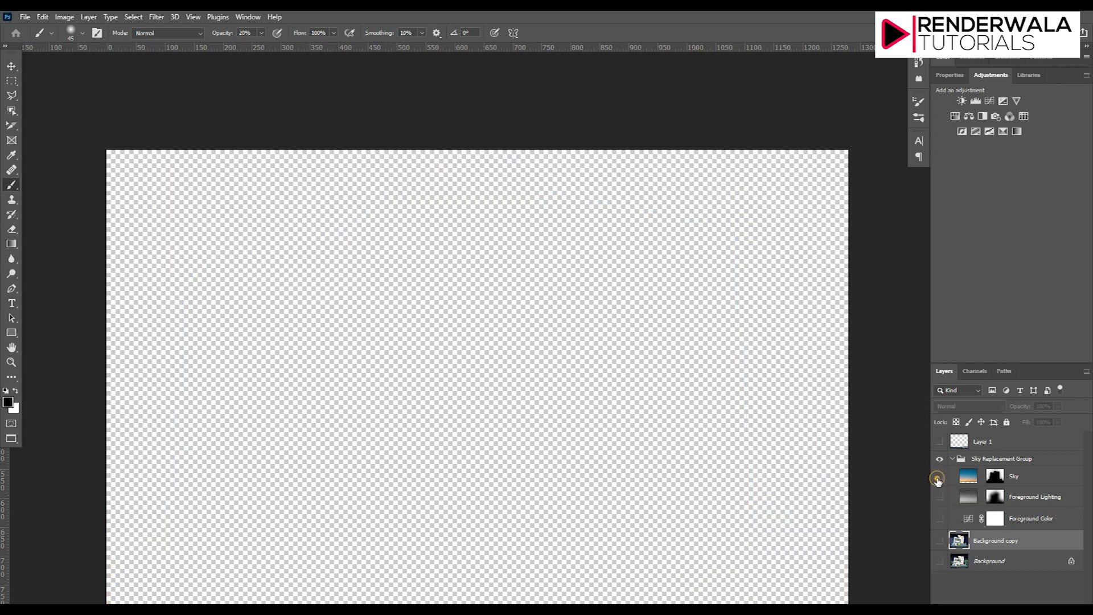
click(939, 480)
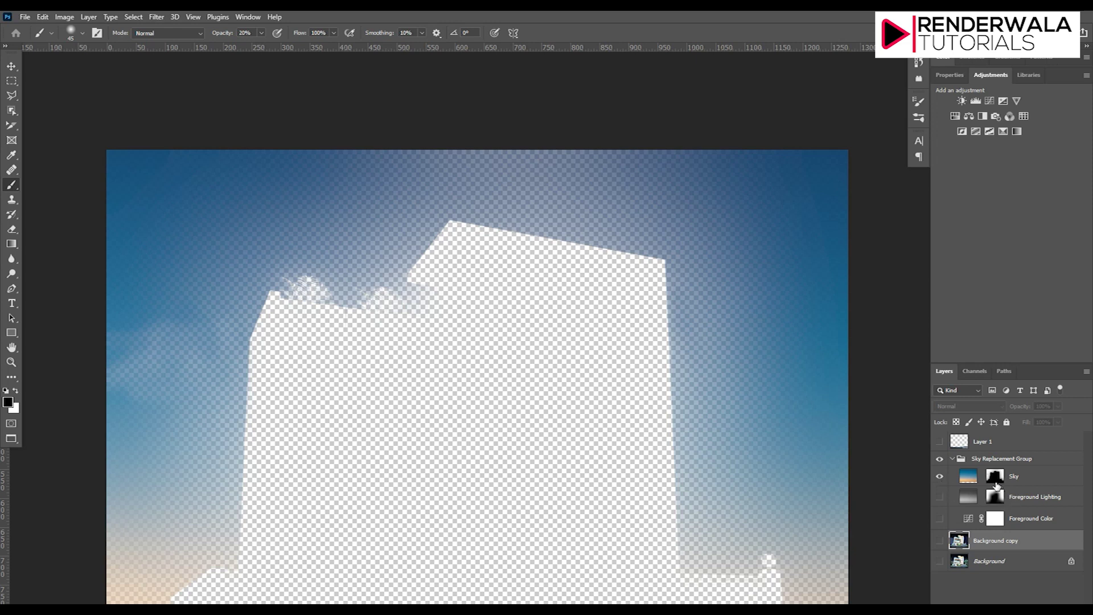
click(996, 484)
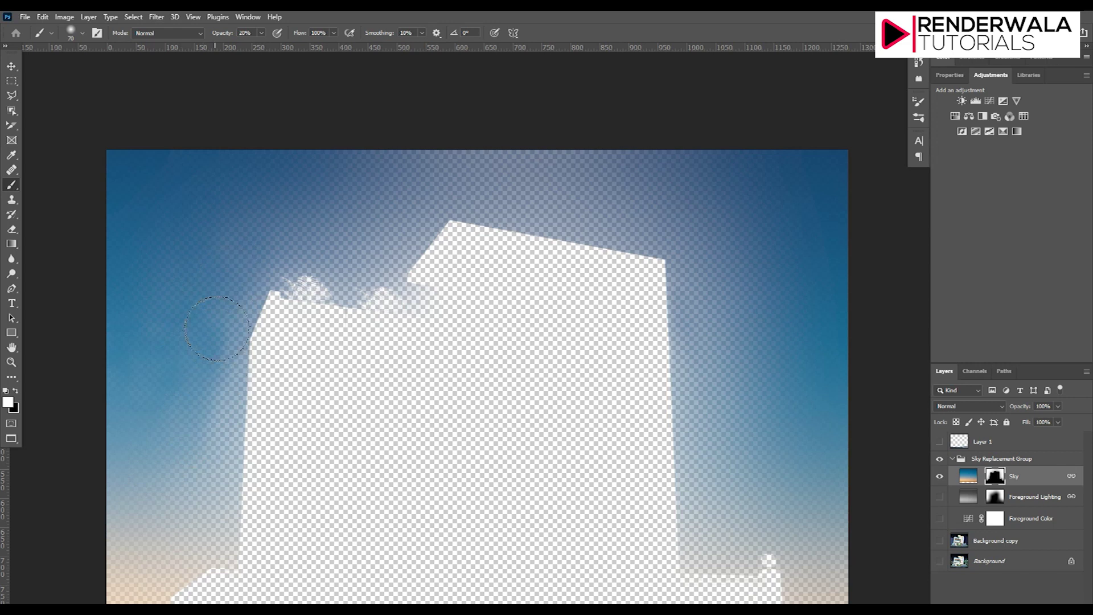
click(232, 302)
Step: Dab sky back into the Sky mask left of the building and near its top
click(240, 295)
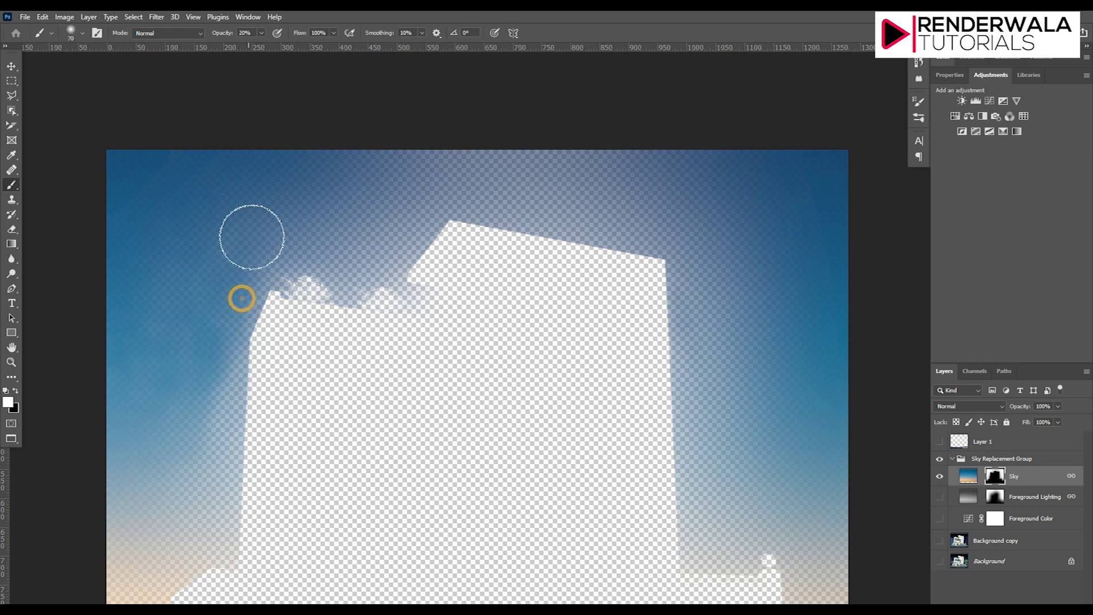
click(232, 271)
click(241, 228)
click(210, 241)
click(232, 232)
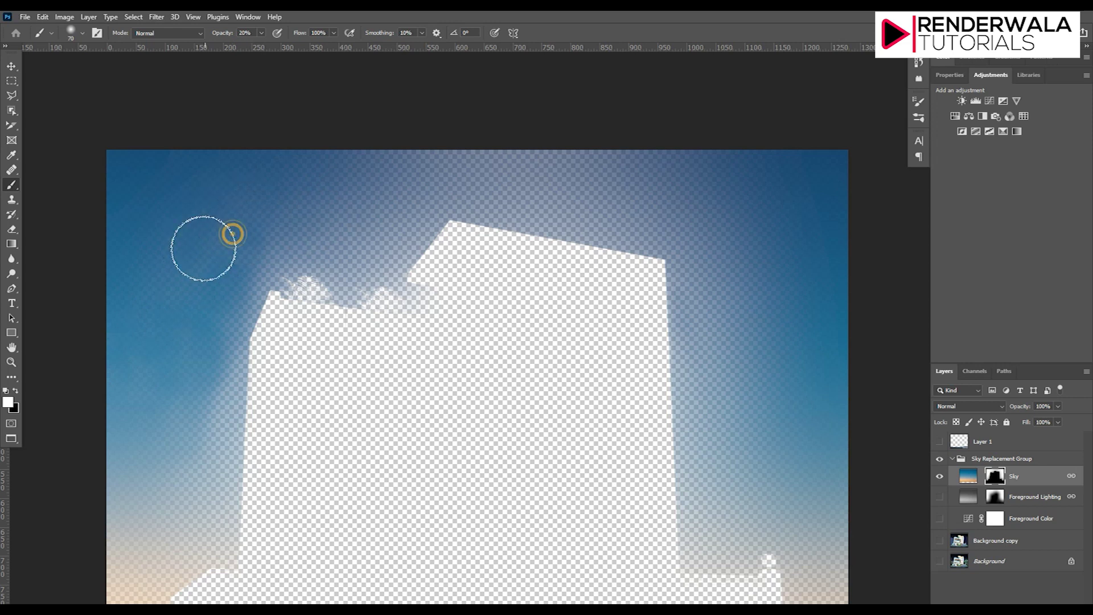
Step: Dab sky into the upper sky area and turn Foreground Lighting back on
click(353, 179)
click(400, 175)
click(384, 144)
click(379, 178)
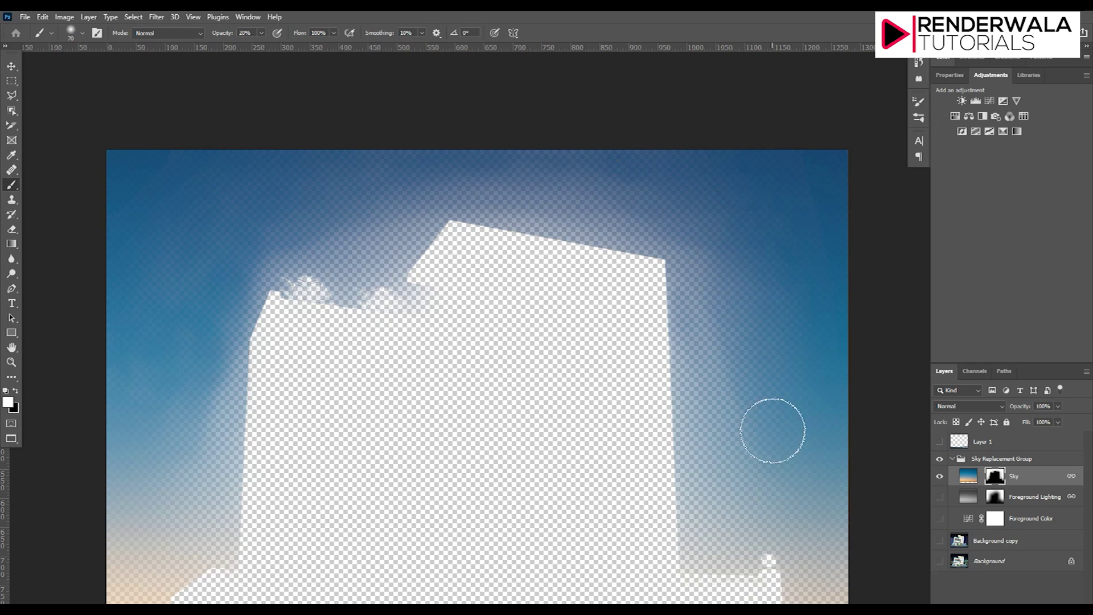
click(939, 497)
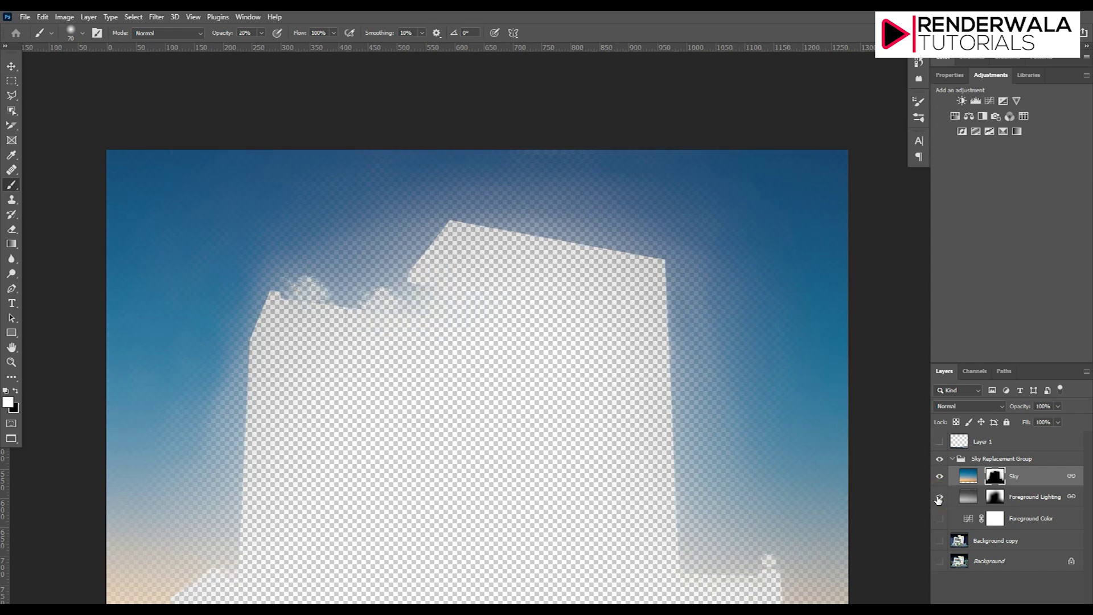
Step: Show the Background copy house render and paint sky along the left edge and rooftop
click(939, 541)
click(939, 541)
click(938, 542)
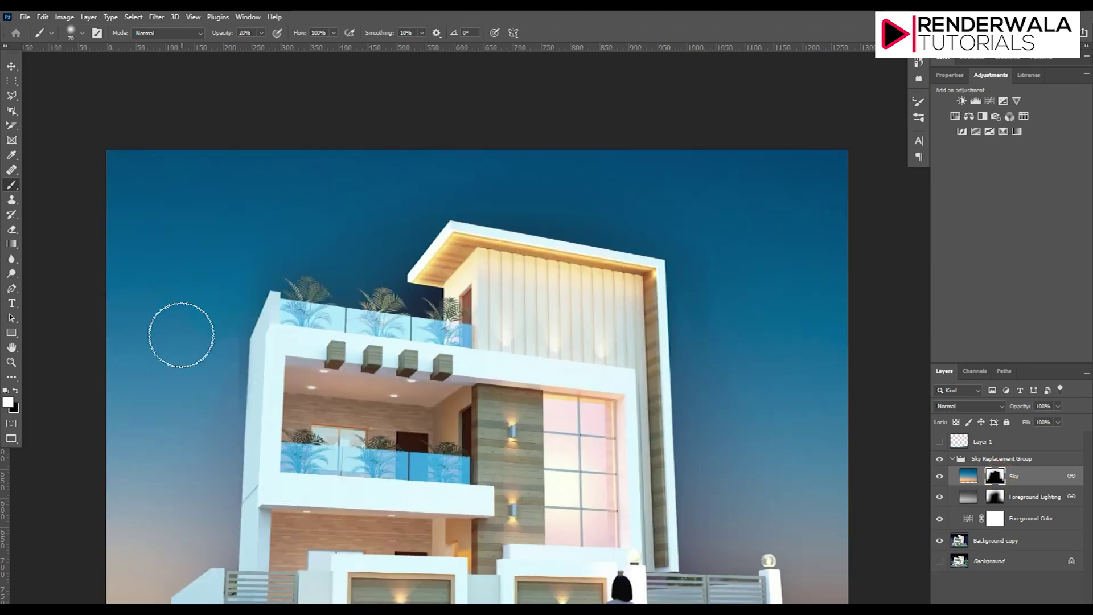
mouse_move(219, 317)
mouse_down()
mouse_move(225, 367)
mouse_move(243, 387)
mouse_move(232, 353)
mouse_up()
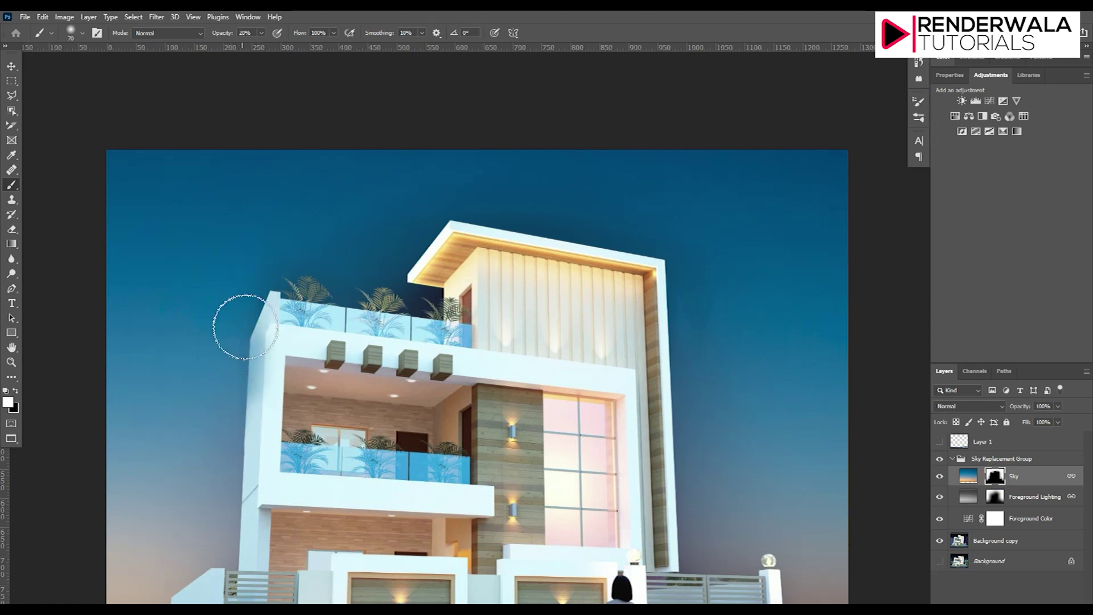
drag(241, 341, 219, 488)
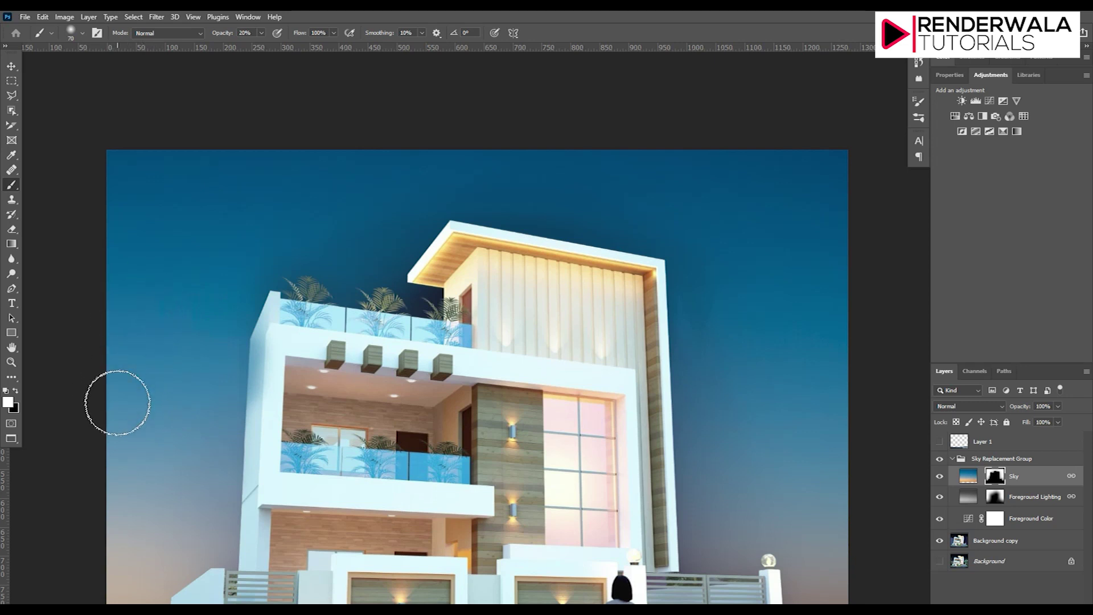
drag(267, 263, 366, 288)
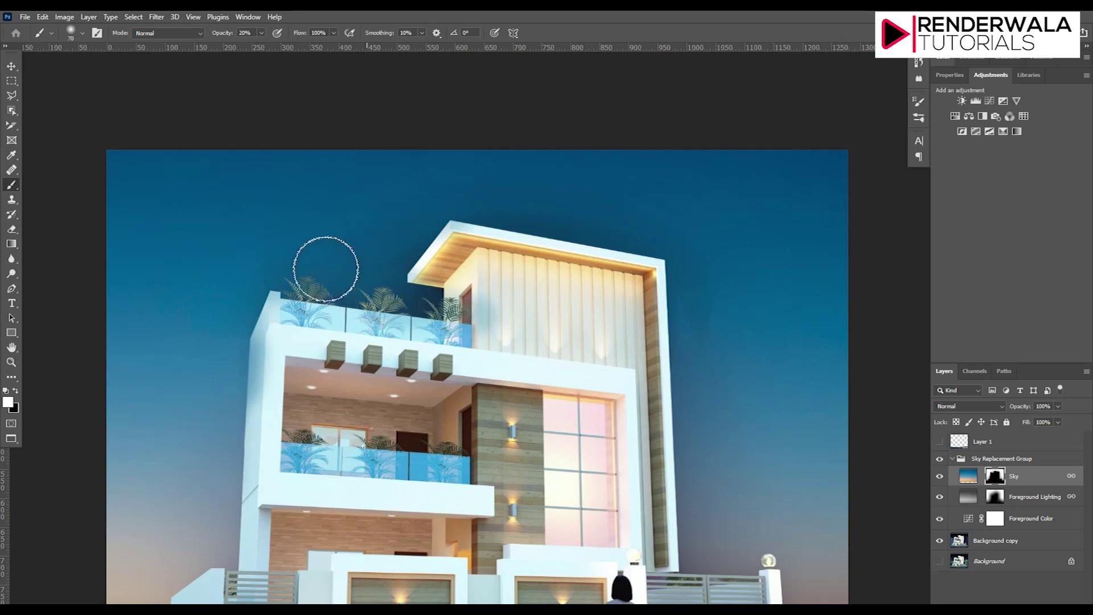
drag(380, 234, 550, 183)
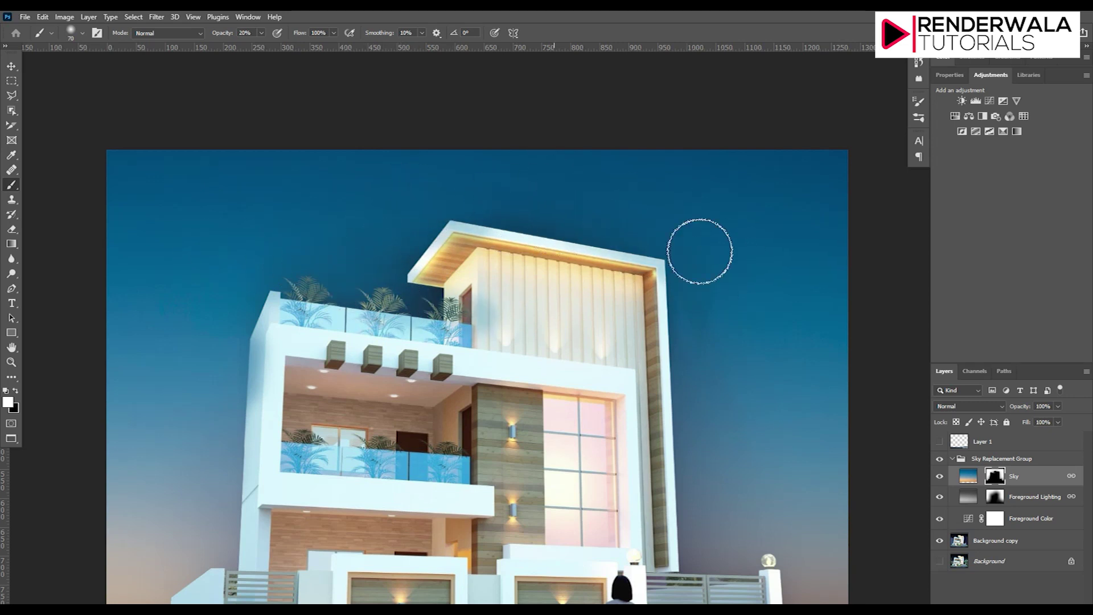
Step: Paint sky into the Sky mask along the roof's right edge and the building's right side
drag(665, 246, 707, 330)
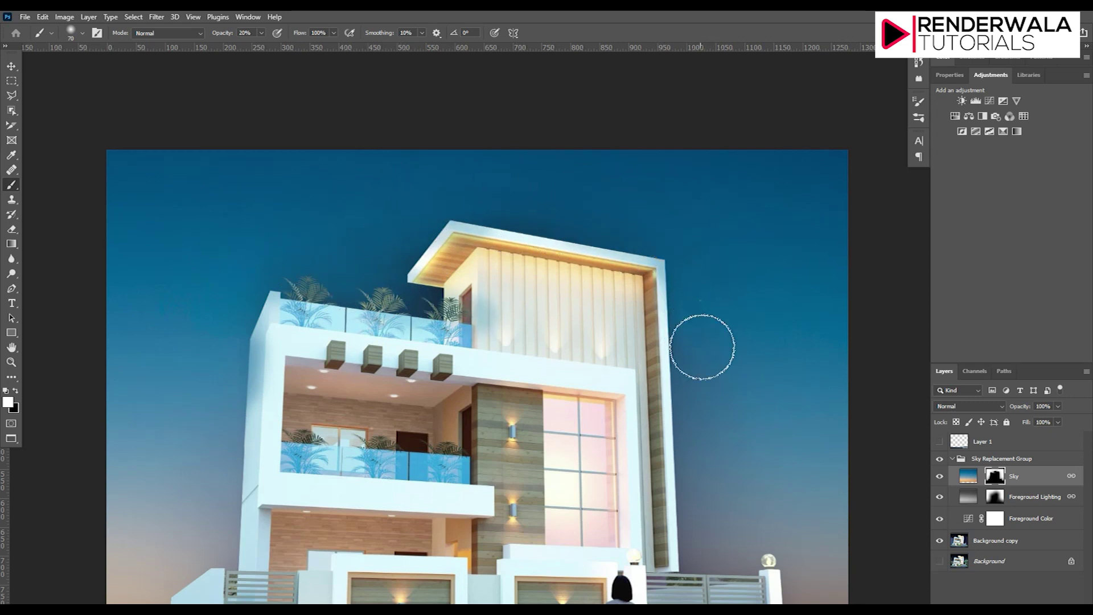
drag(758, 282, 698, 401)
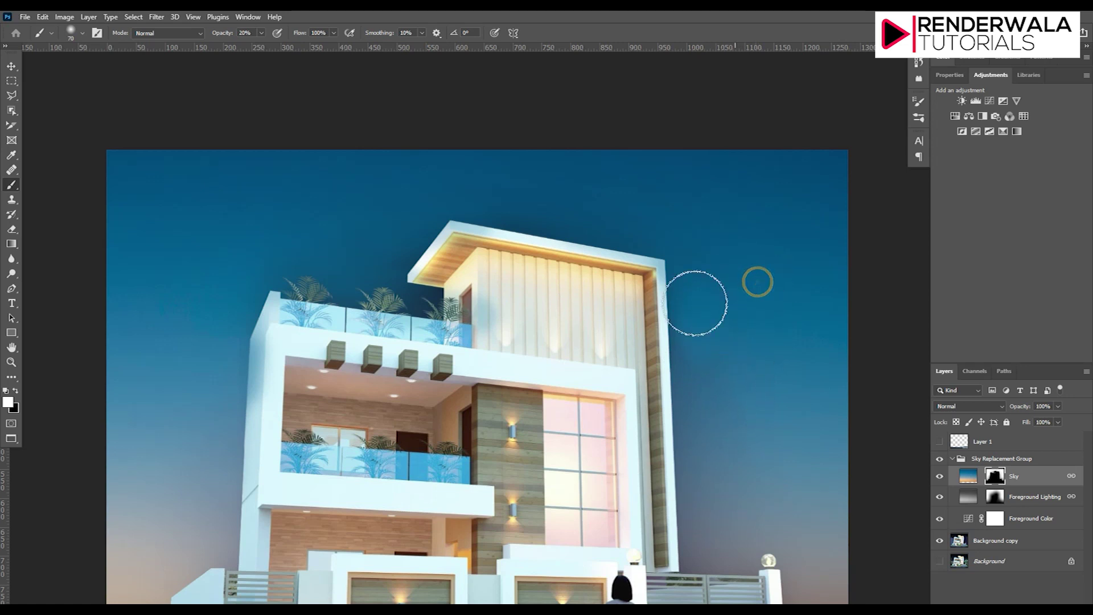
drag(693, 383, 747, 451)
mouse_move(725, 317)
mouse_down()
mouse_move(677, 339)
mouse_move(693, 379)
mouse_move(713, 568)
mouse_up()
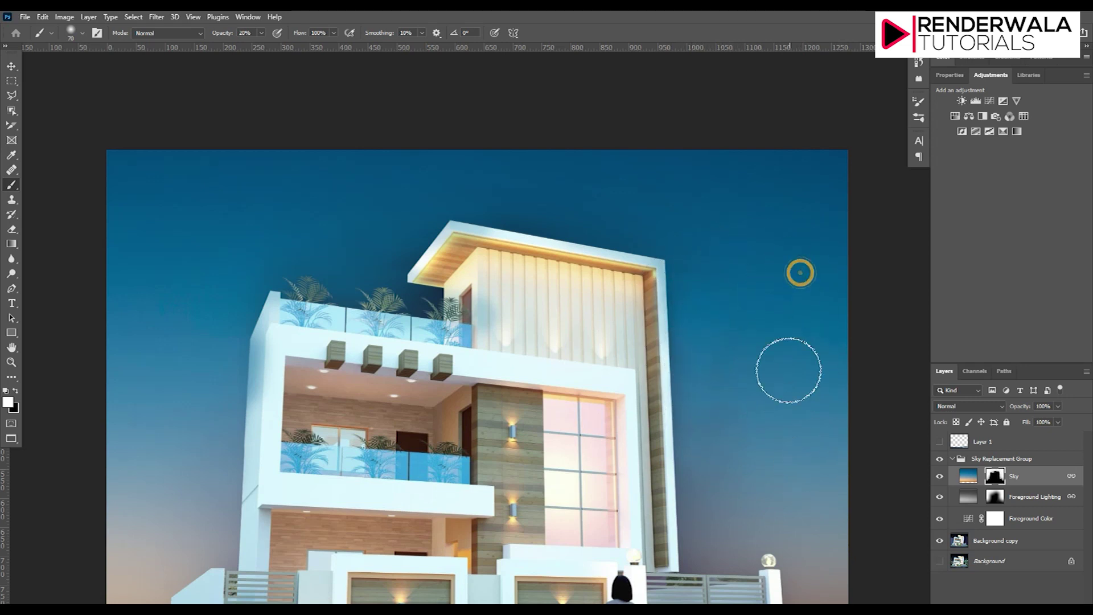
mouse_move(715, 569)
mouse_down()
mouse_move(691, 281)
mouse_move(710, 373)
mouse_move(702, 268)
mouse_up()
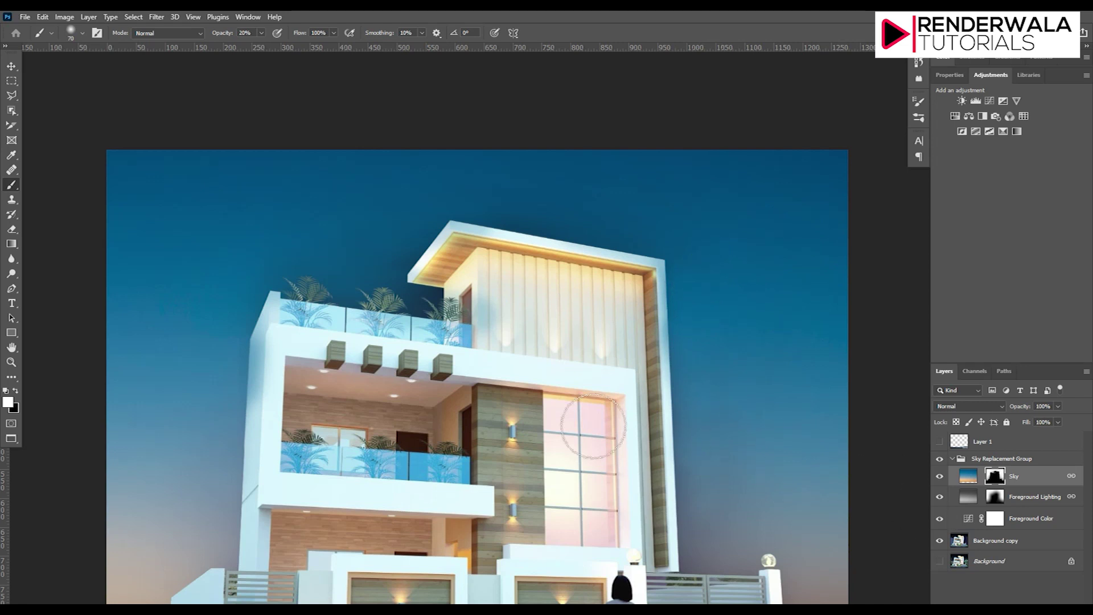
Step: Touch up sky along the building's left edge and view the Sky mask alone in greyscale
mouse_move(262, 283)
mouse_down()
mouse_move(507, 177)
mouse_move(232, 359)
mouse_move(244, 459)
mouse_up()
drag(236, 390, 239, 383)
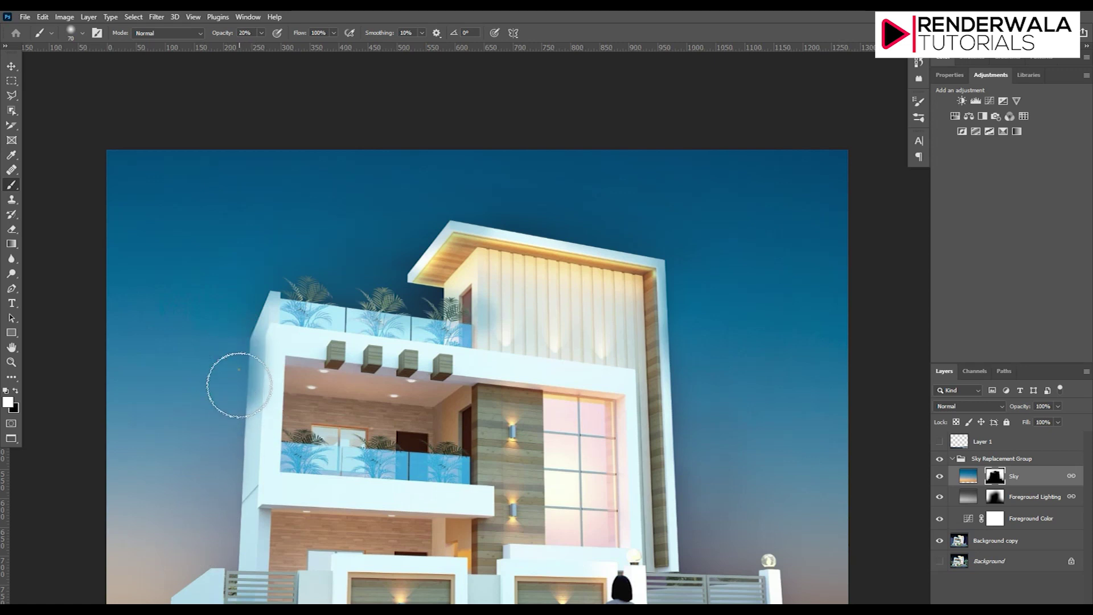
mouse_move(230, 471)
mouse_down()
mouse_move(220, 312)
mouse_move(142, 378)
mouse_move(90, 392)
mouse_up()
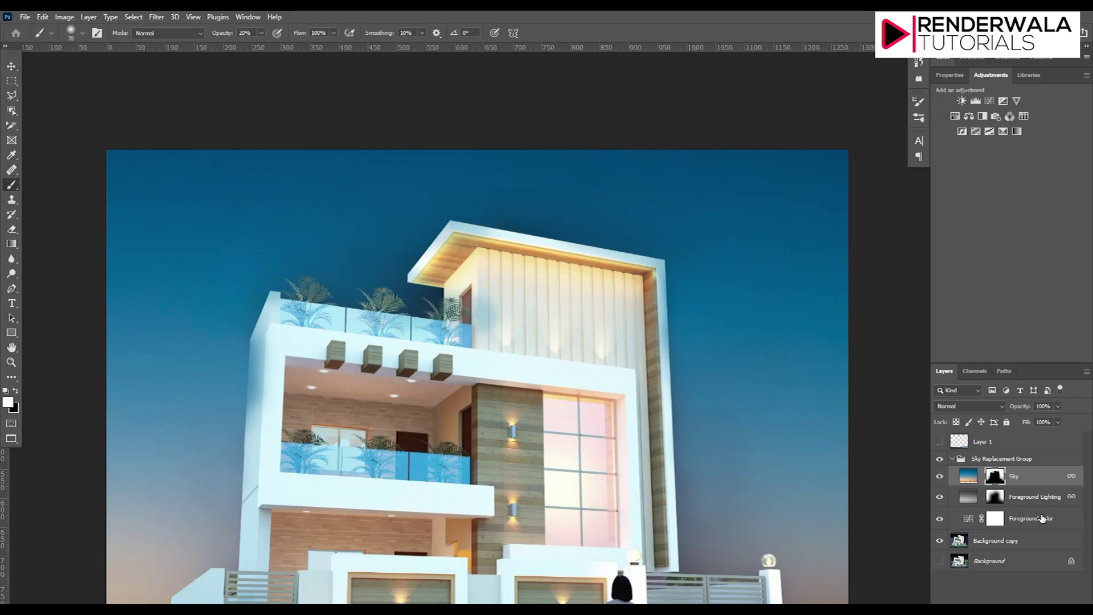
alt+click(995, 478)
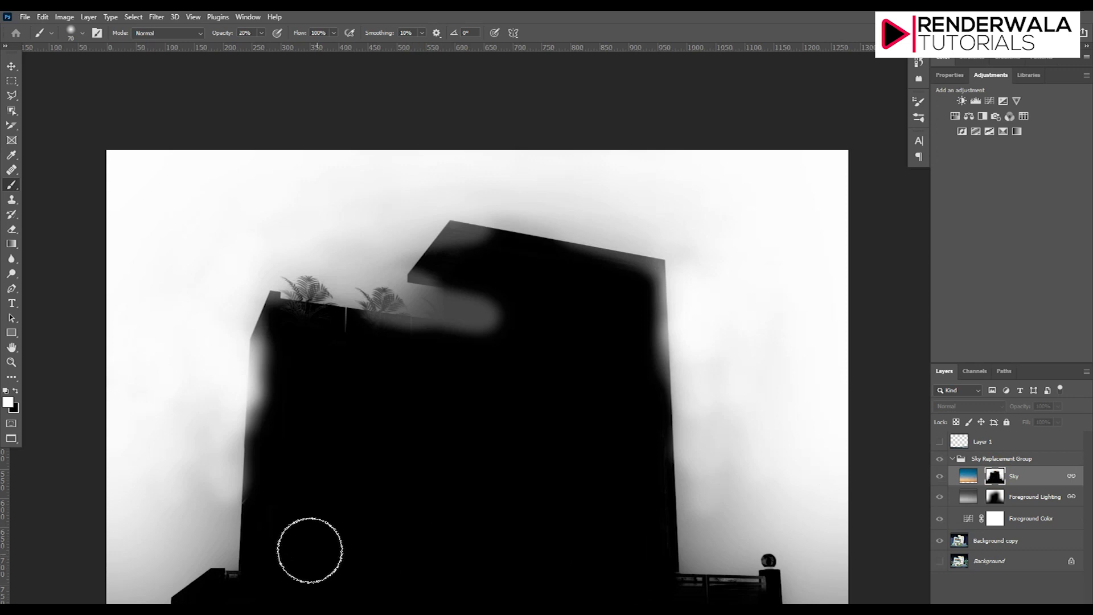
Step: Zoom in and brush the mask in the lower left sky, left edge and near the rooftop
scroll(296, 535, up, 1)
mouse_move(135, 530)
mouse_down()
mouse_move(144, 398)
mouse_move(146, 532)
mouse_up()
drag(162, 488, 191, 488)
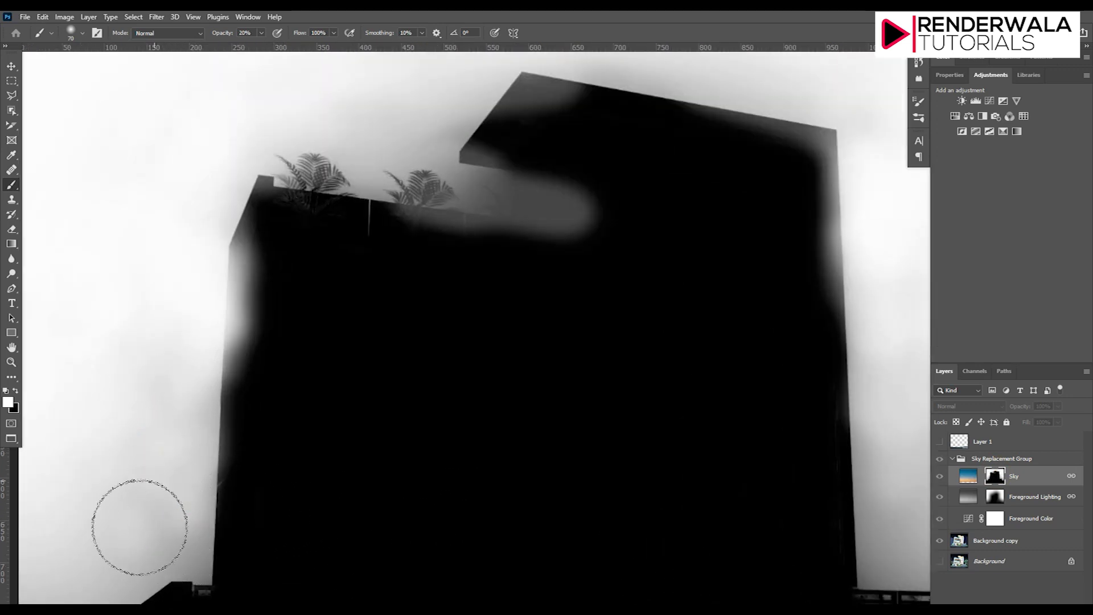
click(142, 519)
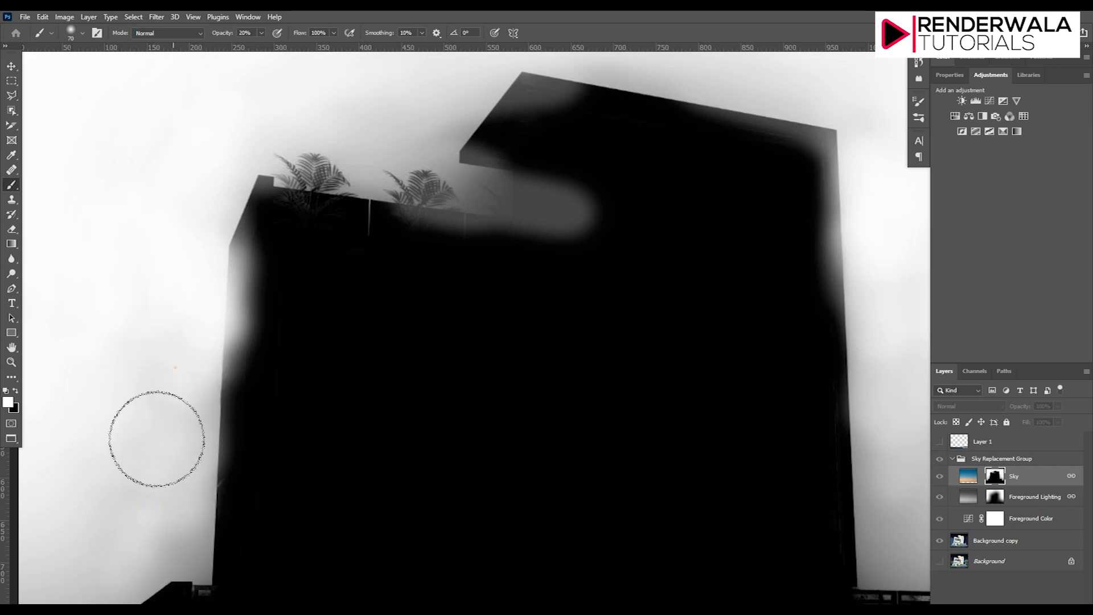
scroll(210, 229, down, 3)
scroll(332, 166, up, 3)
click(253, 243)
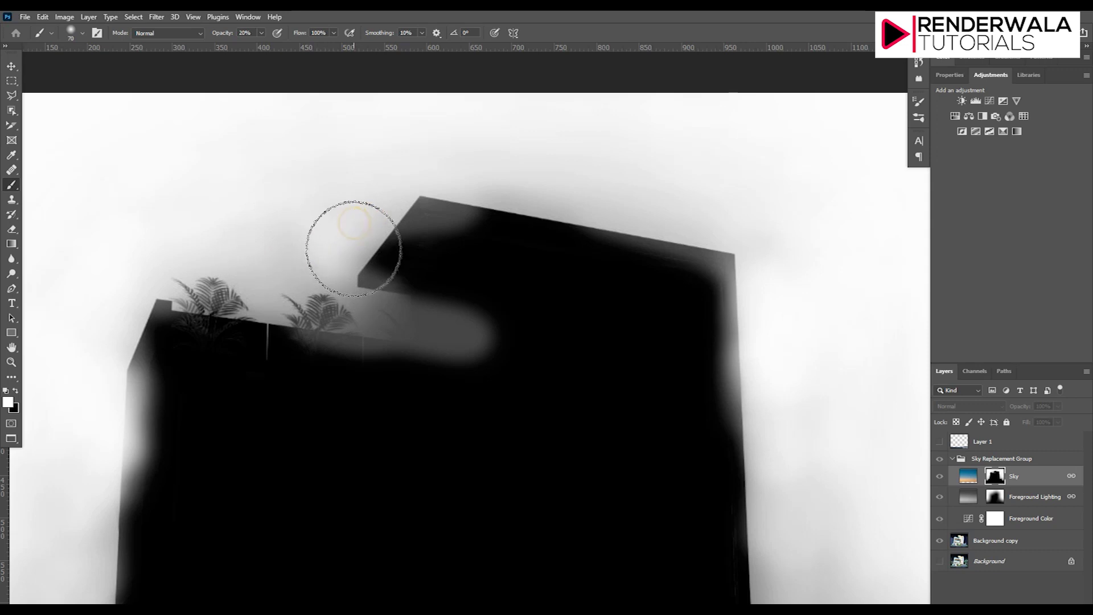
click(218, 255)
click(353, 163)
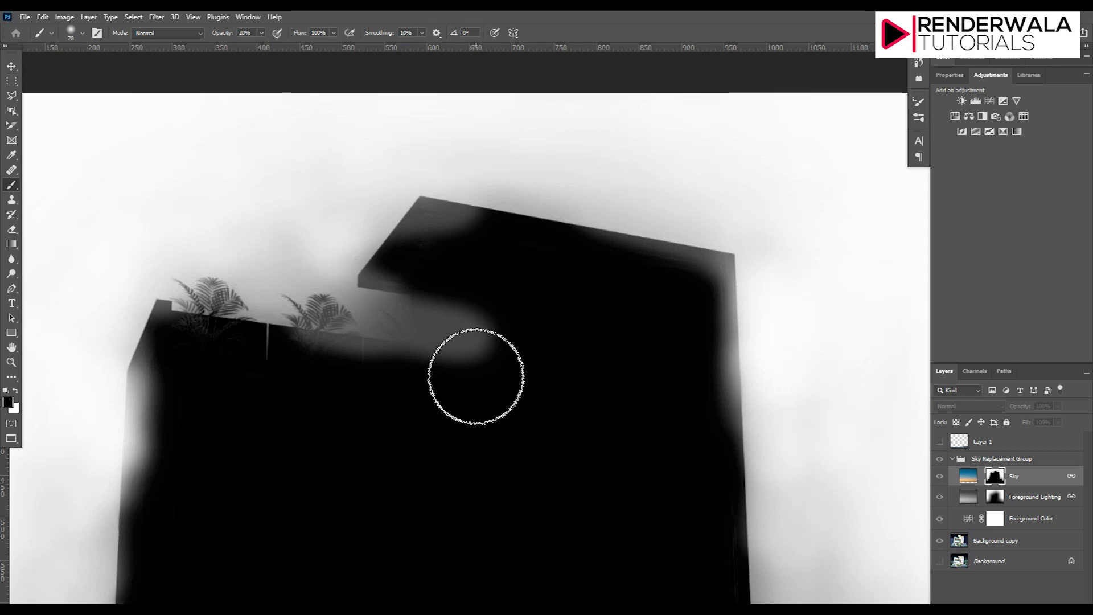
Step: At 50% opacity, paint the grey patches by the roof and the roof corner black
key(5)
click(472, 314)
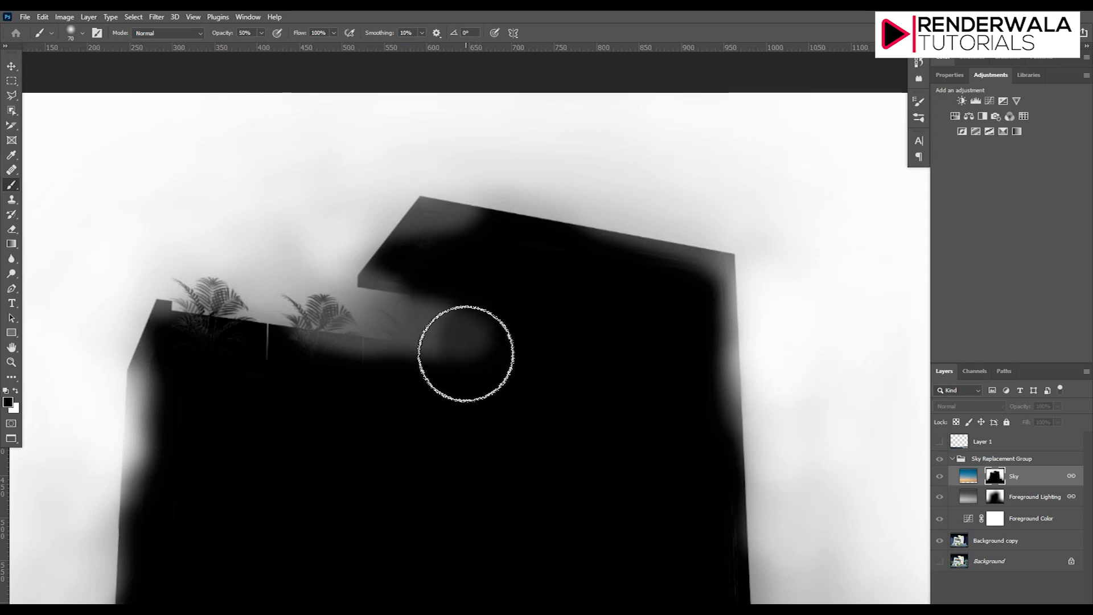
mouse_move(468, 304)
mouse_down()
mouse_move(490, 342)
mouse_move(459, 263)
mouse_up()
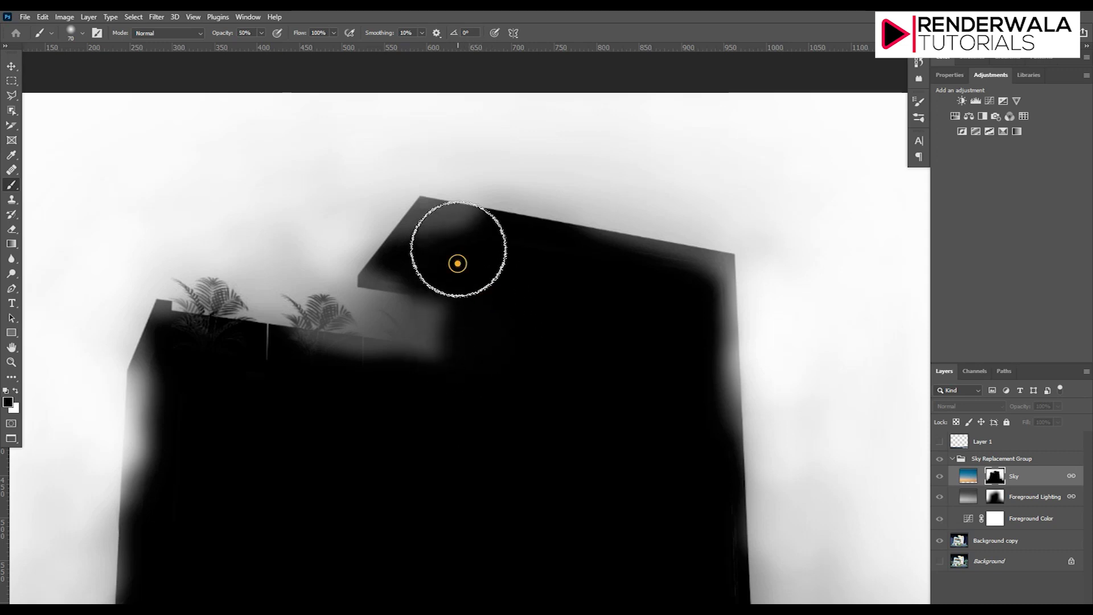
key(bracketleft)
key(bracketleft)
key(bracketleft)
mouse_move(442, 223)
mouse_down()
mouse_move(424, 239)
mouse_move(437, 218)
mouse_move(671, 251)
mouse_move(715, 270)
mouse_move(719, 413)
mouse_move(727, 351)
mouse_move(716, 277)
mouse_move(712, 424)
mouse_move(720, 374)
mouse_move(706, 278)
mouse_up()
mouse_move(354, 378)
mouse_down()
mouse_move(288, 361)
mouse_move(381, 364)
mouse_move(300, 347)
mouse_move(452, 358)
mouse_up()
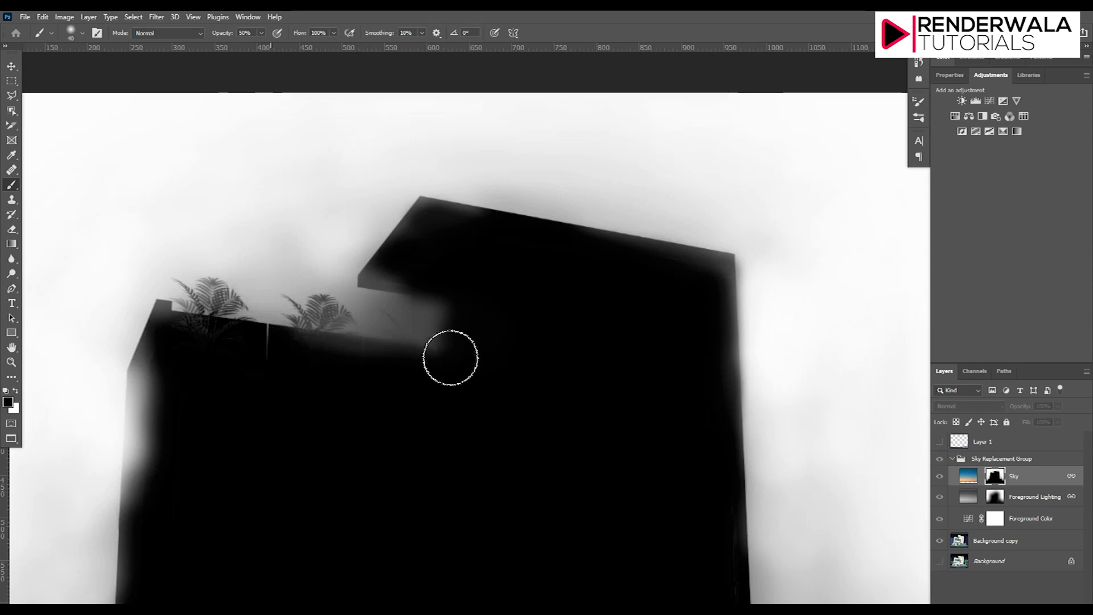
Step: Darken the grey glow along the building's left edge and around the ledge plants
mouse_move(162, 394)
mouse_down()
mouse_move(158, 357)
mouse_move(159, 442)
mouse_move(147, 480)
mouse_move(155, 432)
mouse_up()
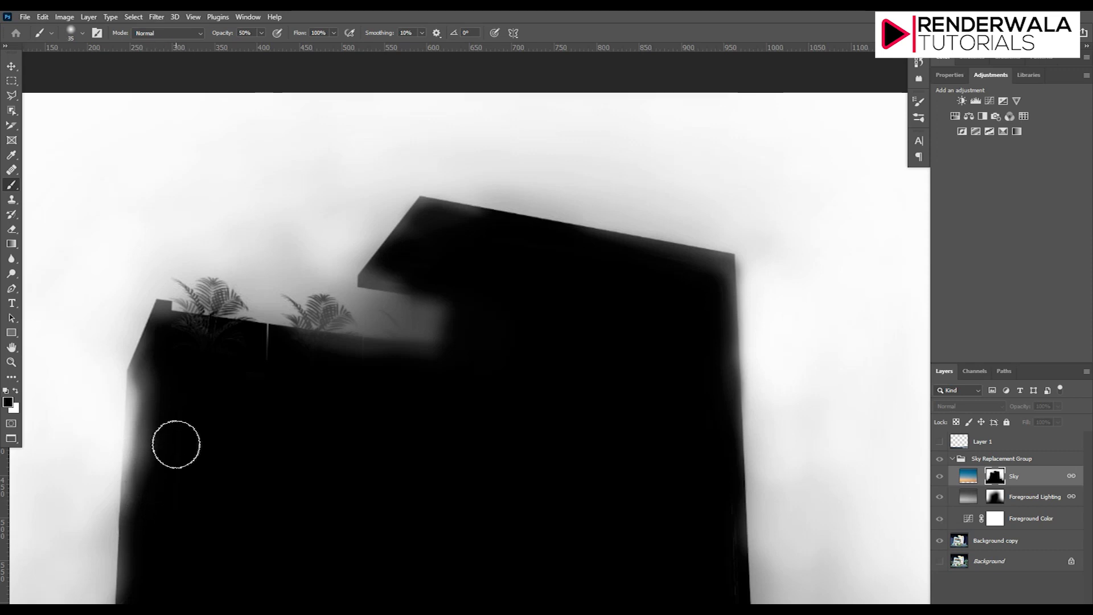
mouse_move(145, 383)
mouse_down()
mouse_move(146, 444)
mouse_move(135, 454)
mouse_move(135, 440)
mouse_up()
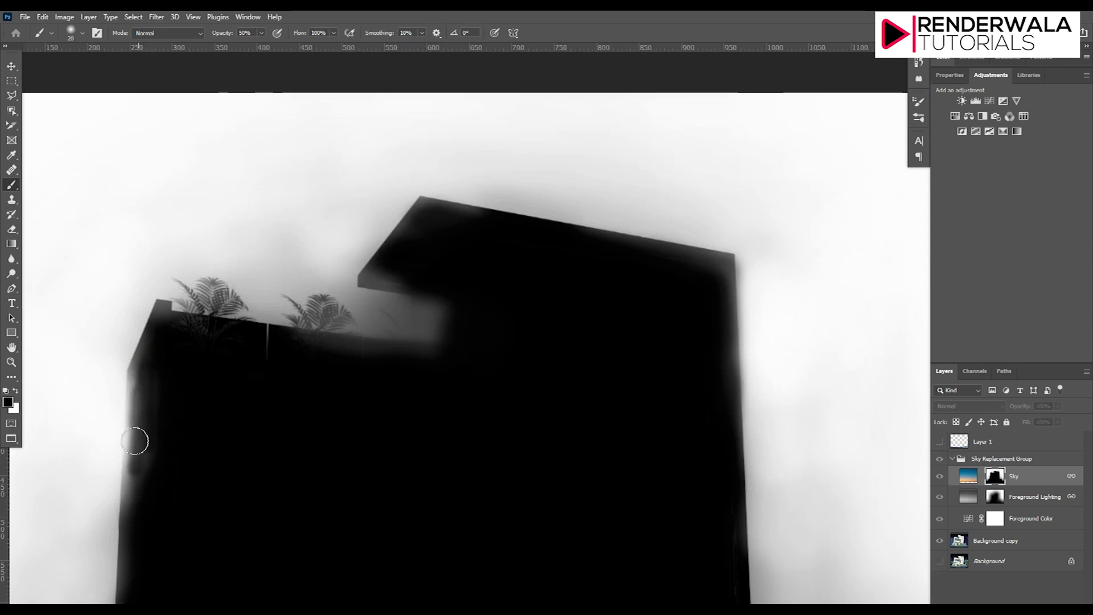
mouse_move(199, 334)
mouse_down()
mouse_move(330, 349)
mouse_move(307, 342)
mouse_up()
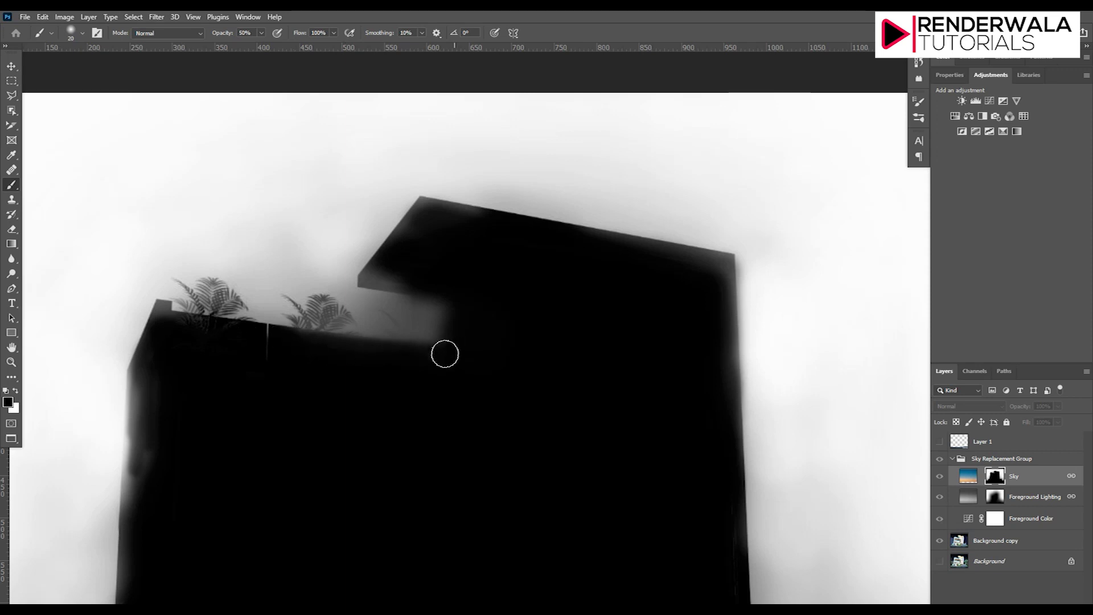
drag(138, 375, 137, 476)
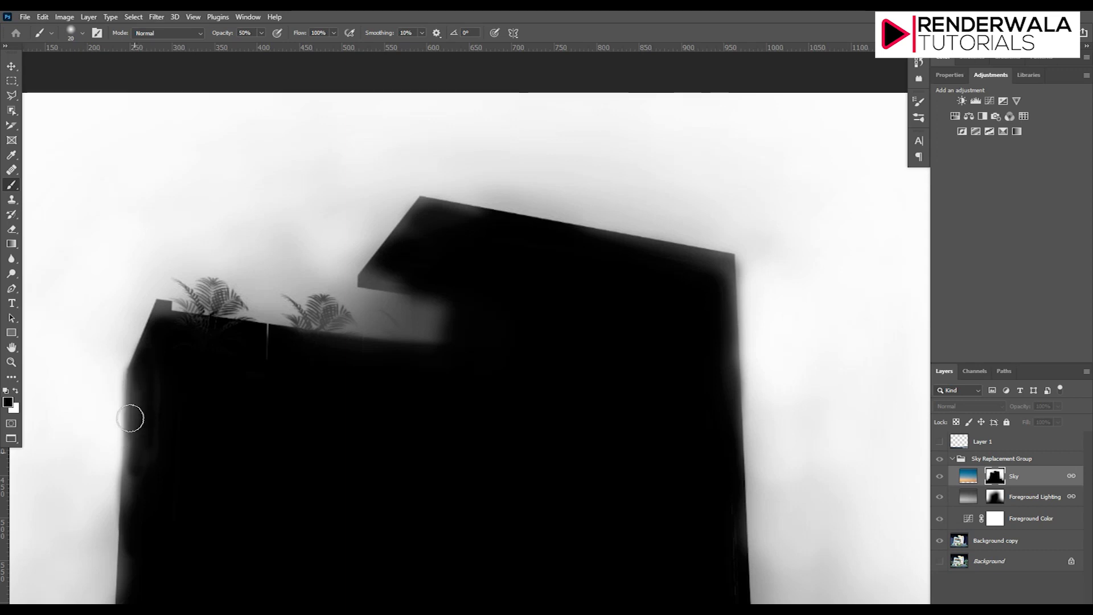
drag(137, 415, 128, 500)
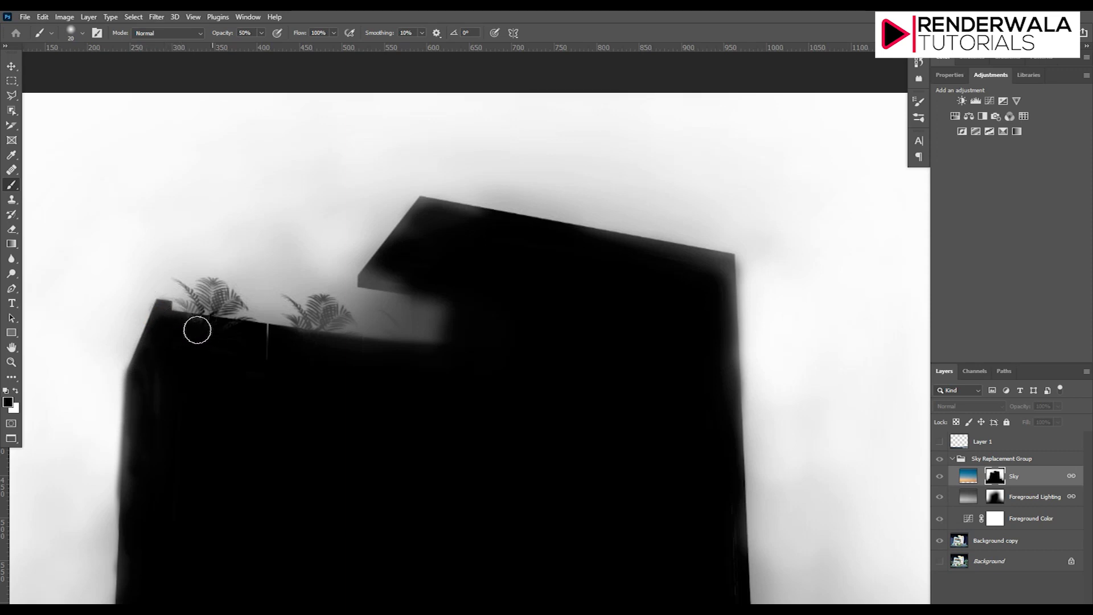
drag(140, 365, 134, 440)
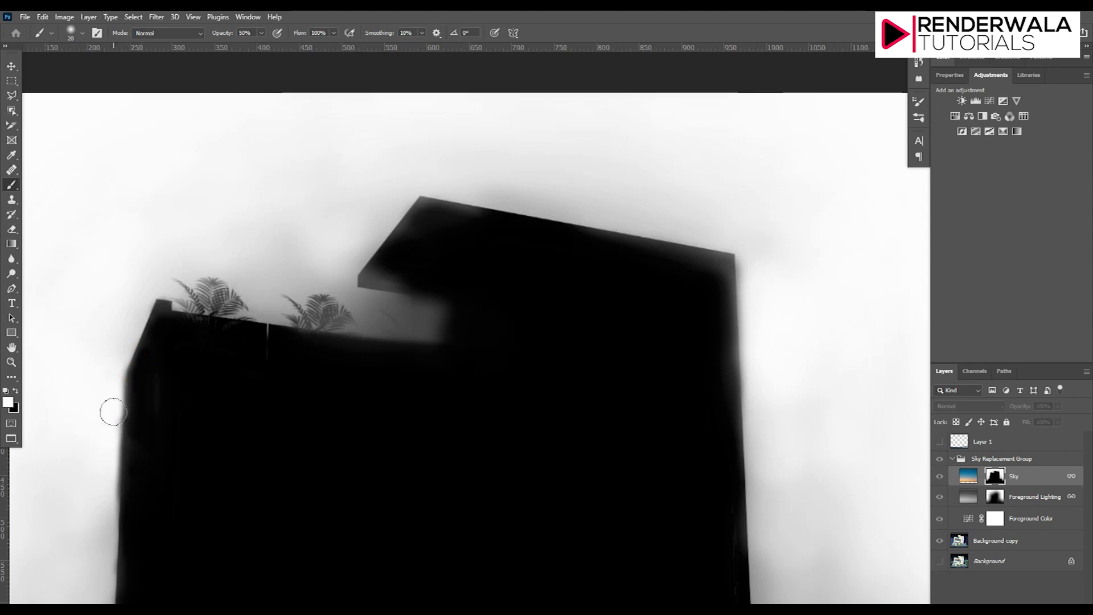
Step: Paint white at 10% opacity along the building's left wall to lighten the mask haze
mouse_move(110, 415)
mouse_down()
mouse_move(107, 587)
mouse_move(107, 483)
mouse_move(102, 497)
mouse_up()
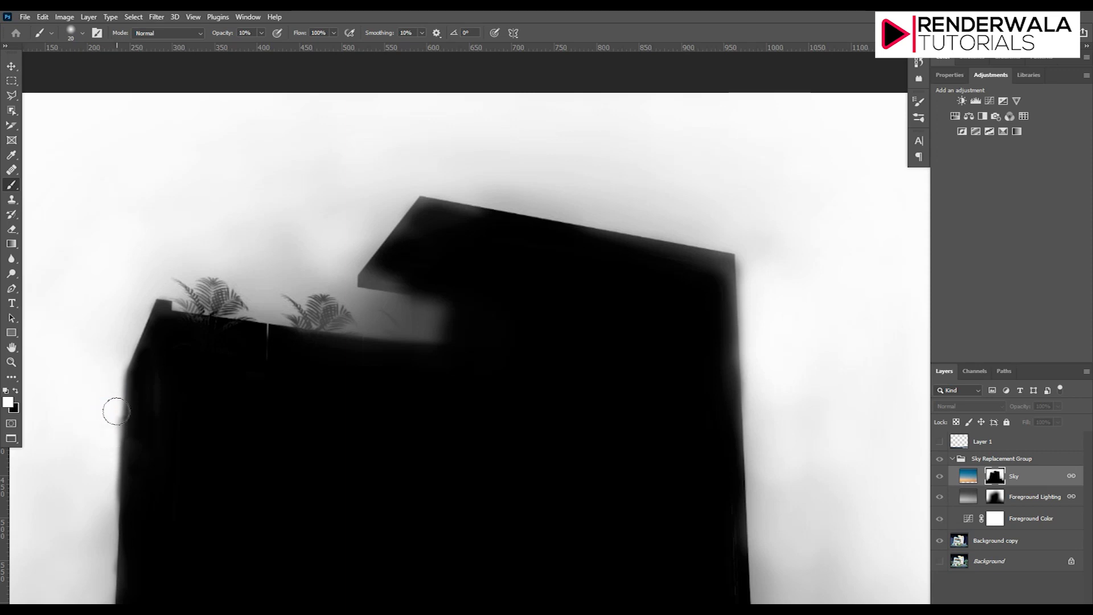
mouse_move(114, 420)
mouse_down()
mouse_move(109, 493)
mouse_move(111, 420)
mouse_up()
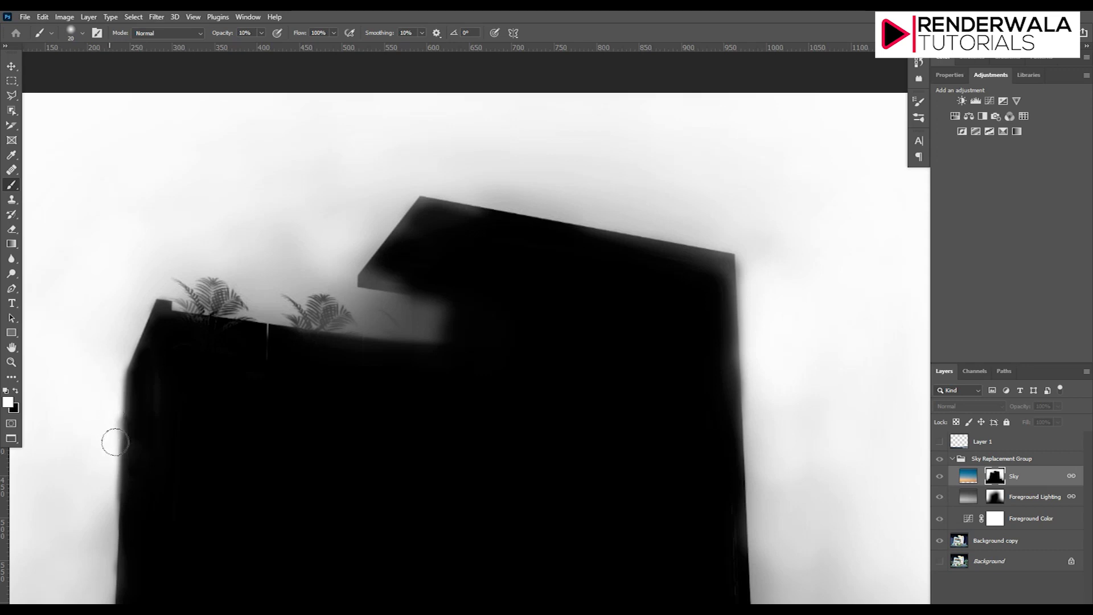
drag(108, 518, 108, 512)
drag(112, 572, 106, 569)
drag(108, 453, 110, 502)
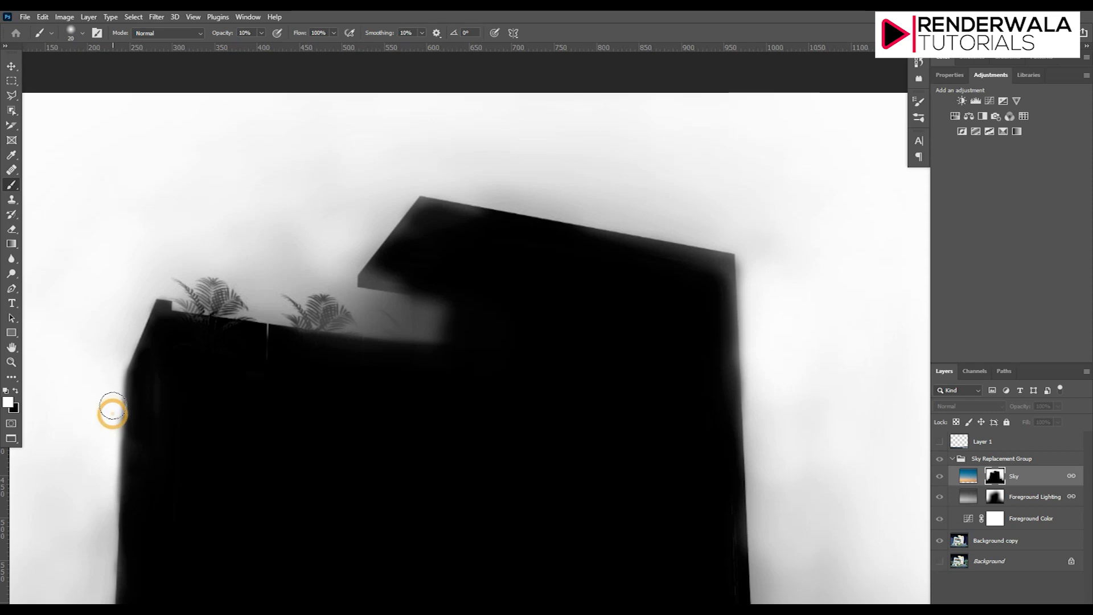
drag(142, 379, 157, 368)
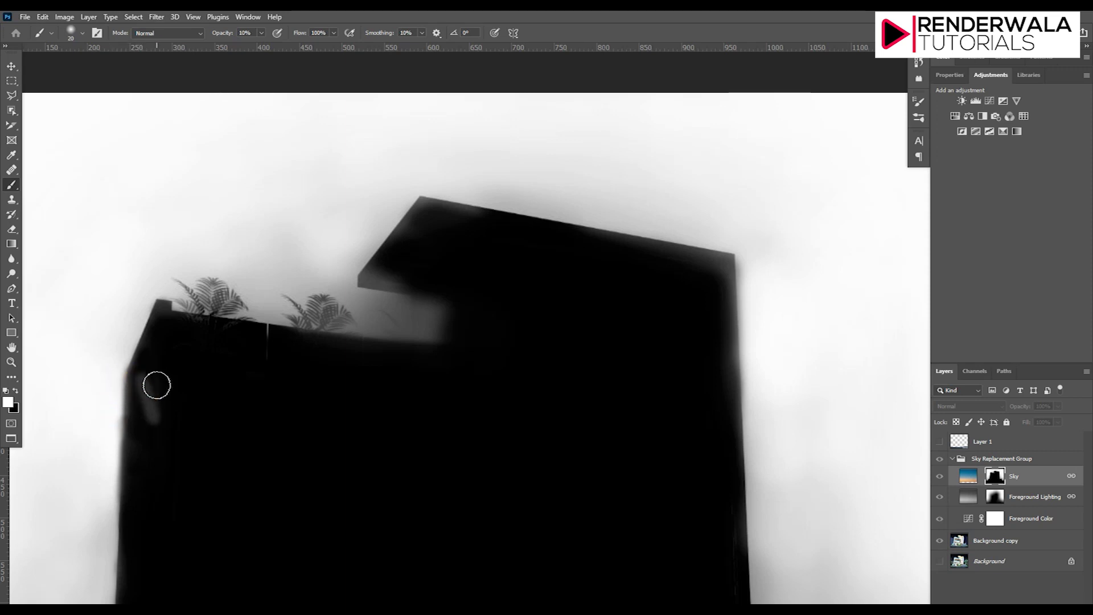
Step: Undo the stray light streak, repaint the edge in black, and return to the colour view
key(ctrl+z)
key(x)
drag(149, 375, 137, 447)
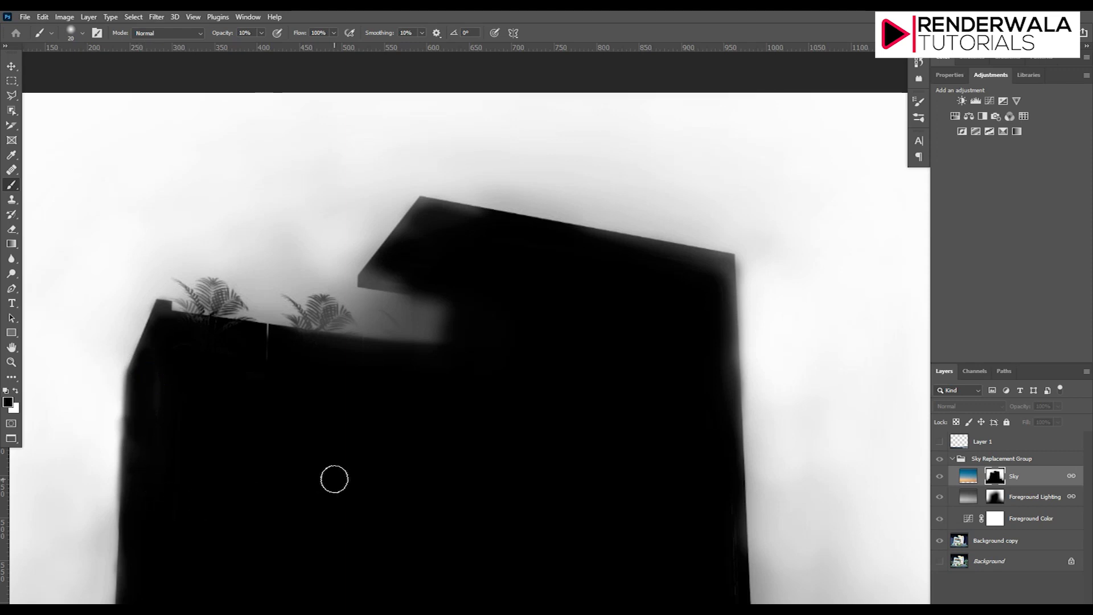
click(942, 447)
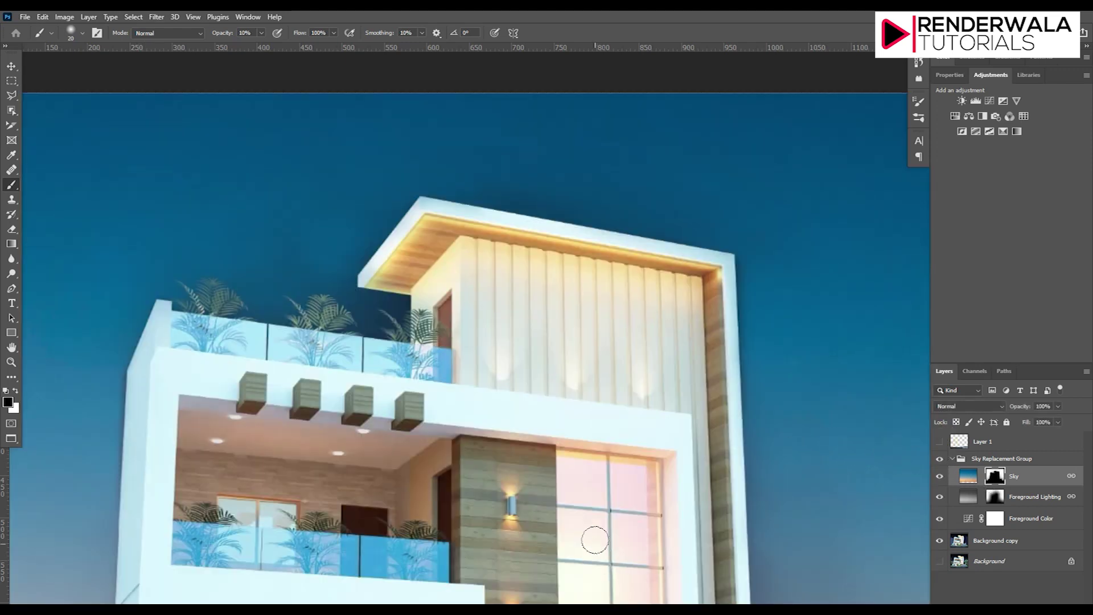
Step: Replace a heavy dark stroke above the rooftop plants with a fainter one
scroll(597, 551, down, 2)
scroll(609, 467, down, 1)
scroll(569, 370, up, 2)
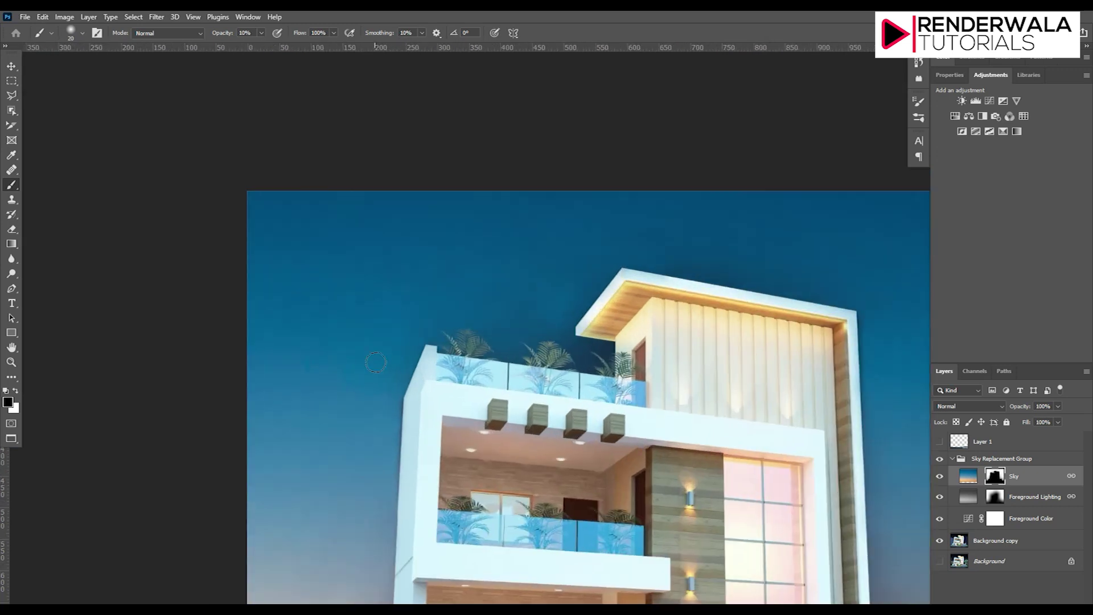
scroll(532, 298, up, 1)
scroll(452, 292, up, 1)
mouse_move(452, 291)
mouse_down()
mouse_move(383, 234)
mouse_move(371, 292)
mouse_up()
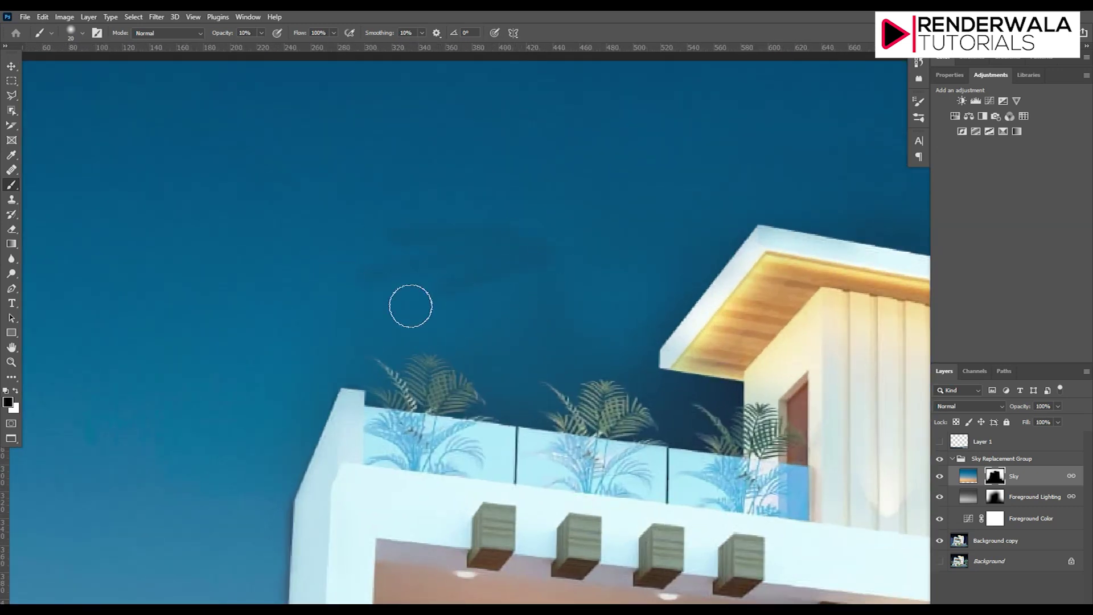
key(ctrl+z)
drag(404, 298, 527, 283)
Step: Zoom around and toggle the Sky layer off and on to compare with the original sky
scroll(532, 369, down, 3)
scroll(509, 350, down, 2)
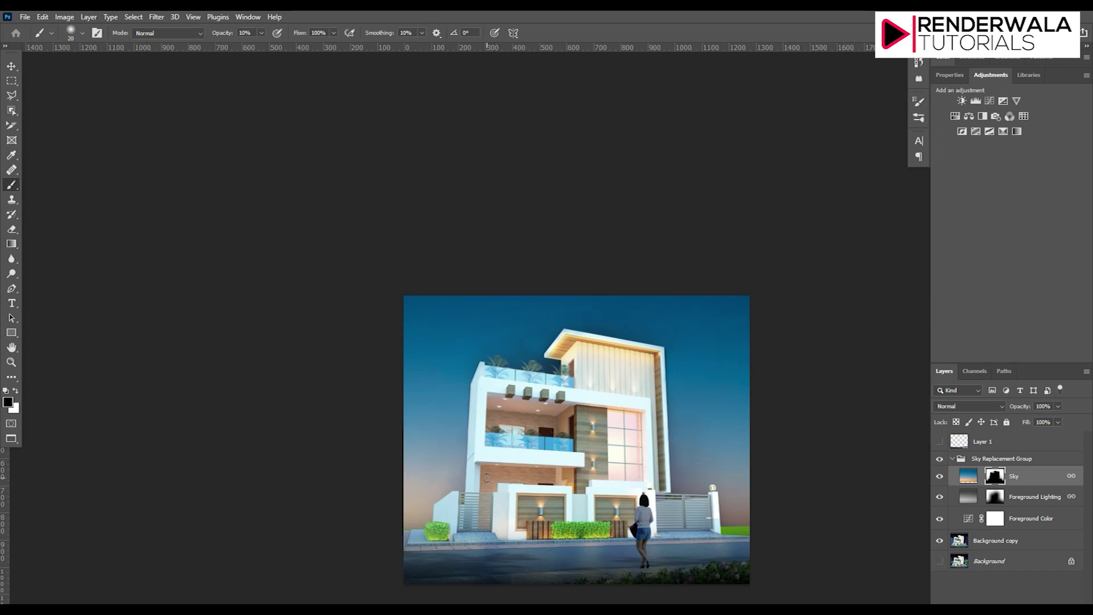
scroll(487, 478, up, 3)
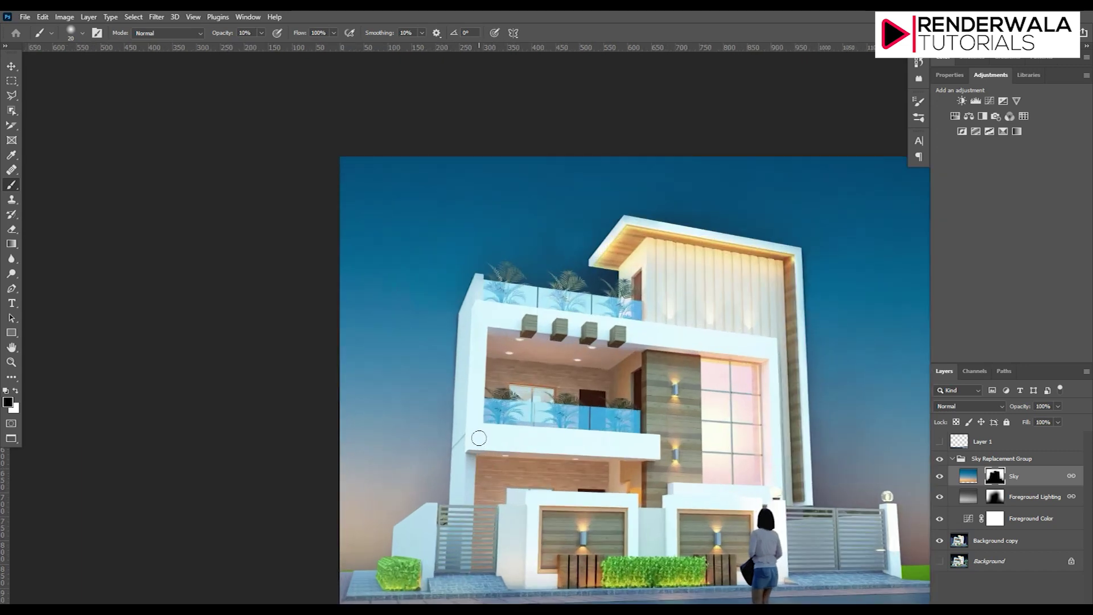
scroll(160, 455, down, 2)
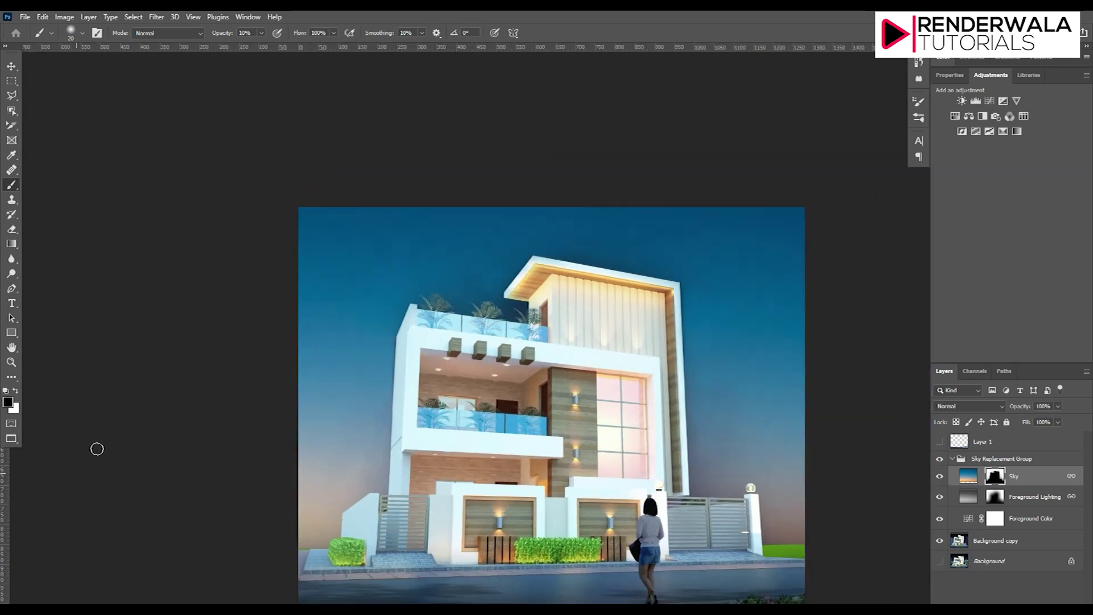
scroll(97, 446, down, 2)
click(940, 477)
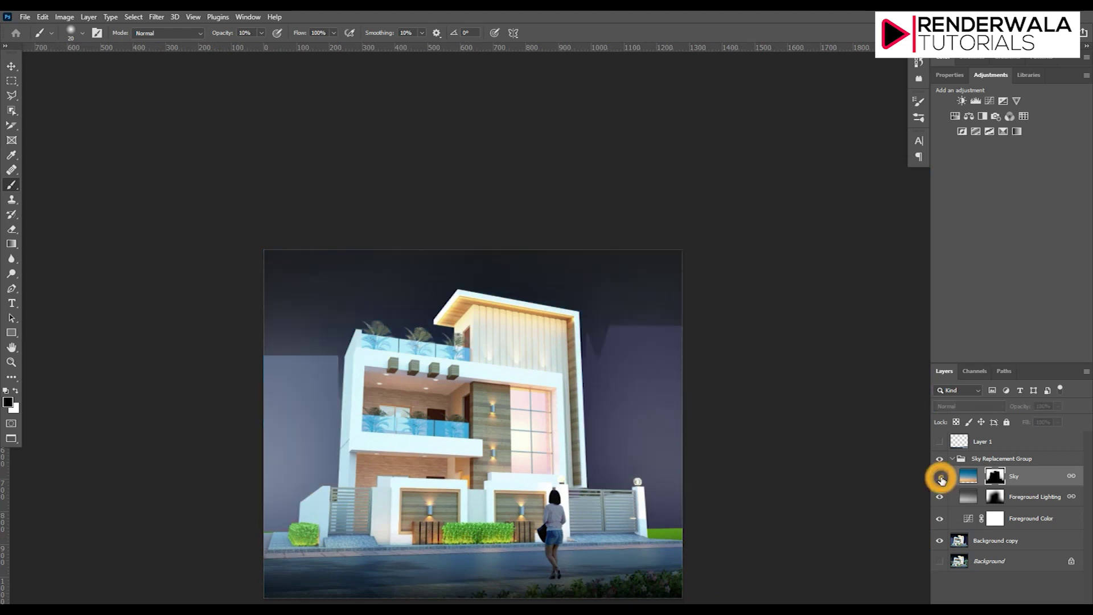
click(940, 477)
scroll(519, 268, up, 2)
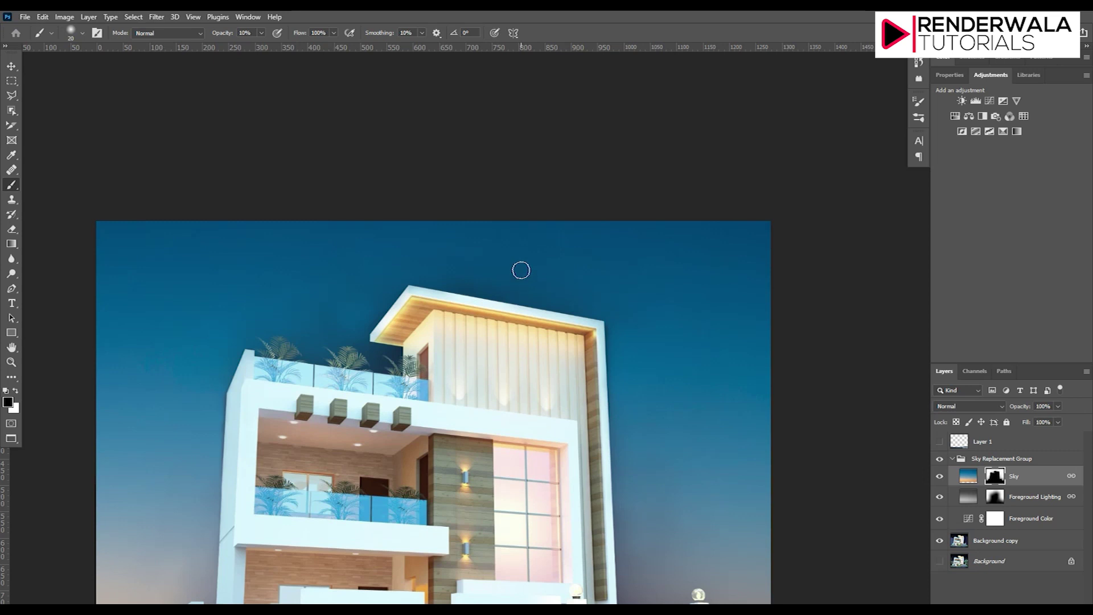
scroll(520, 268, up, 2)
scroll(520, 268, up, 2)
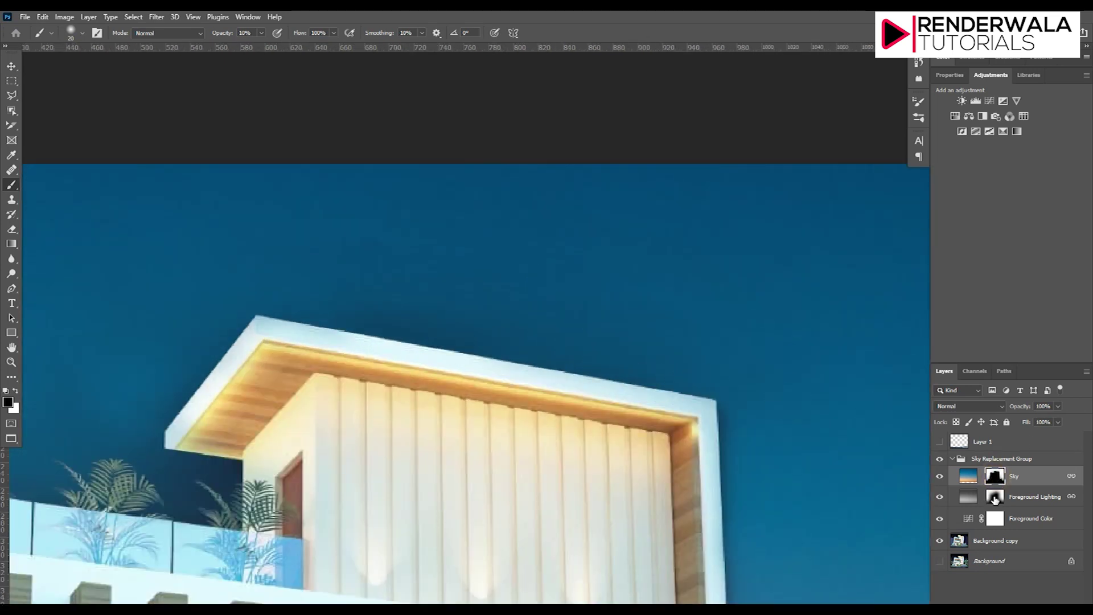
Step: On the Sky mask, darken along the roof edge and paint white down the building's right edge
click(996, 499)
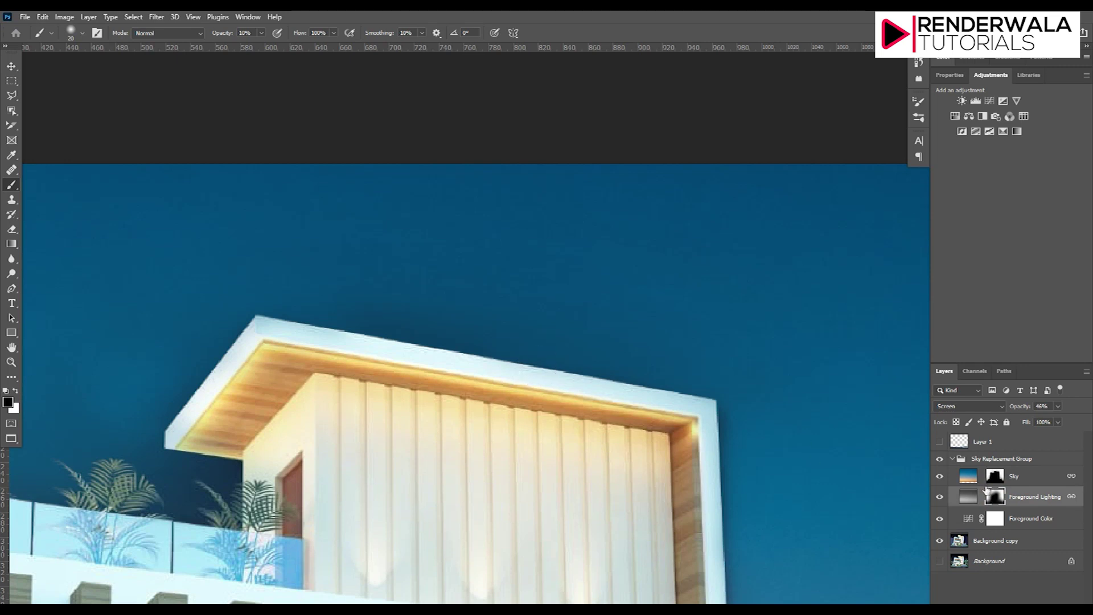
click(995, 476)
drag(313, 290, 621, 349)
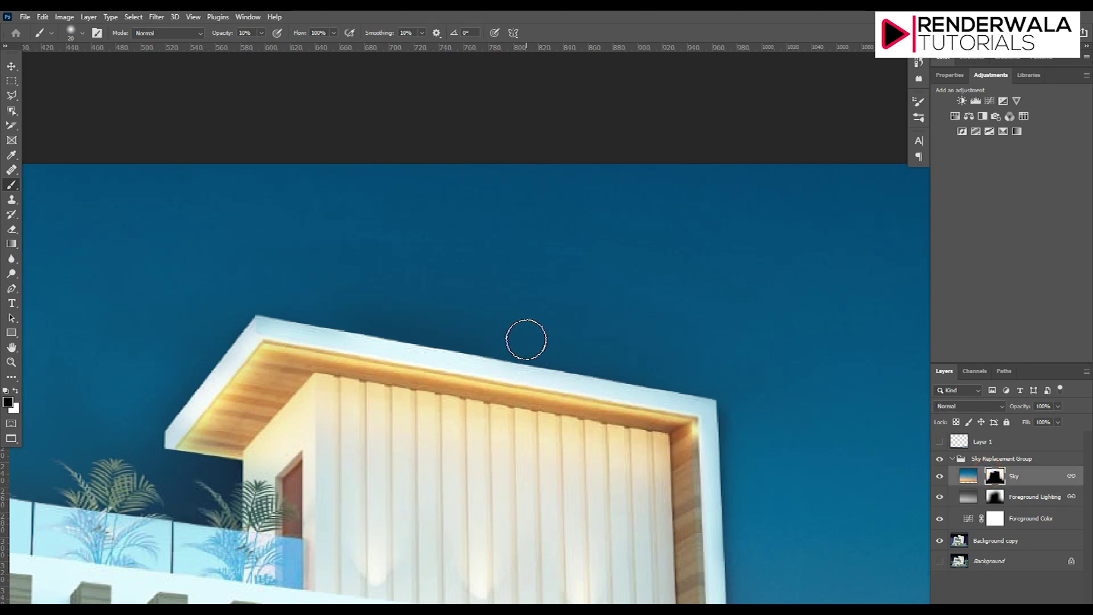
key(x)
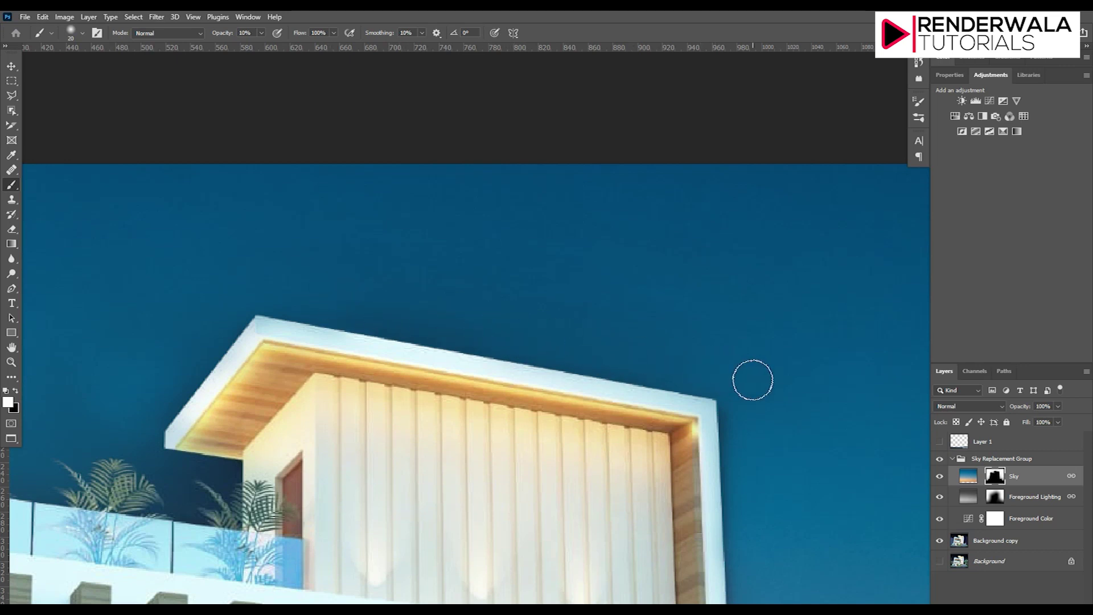
drag(735, 398, 733, 459)
drag(731, 403, 742, 528)
drag(740, 424, 737, 589)
Step: Paint the Foreground Lighting mask along the right wall and rooftop plants; set brush size to 50
click(996, 497)
drag(732, 391, 725, 488)
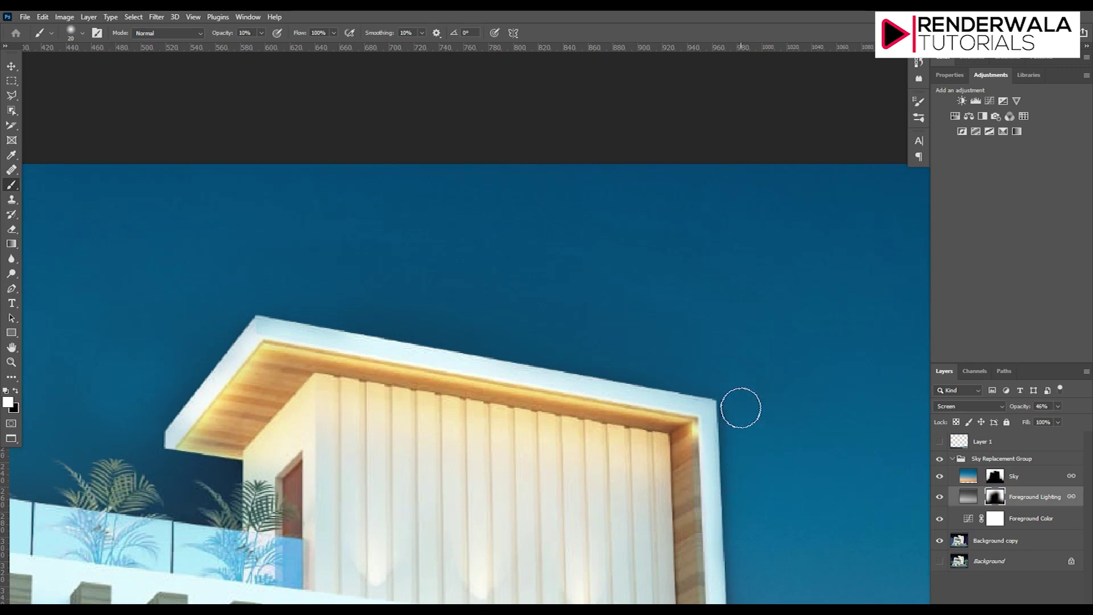
scroll(729, 421, down, 2)
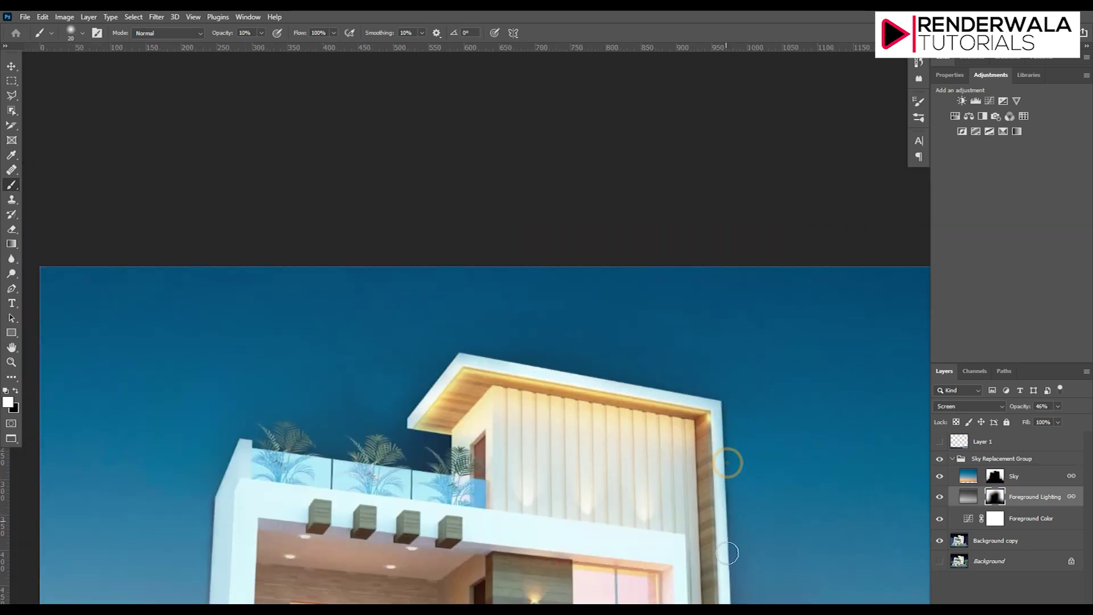
scroll(659, 365, up, 2)
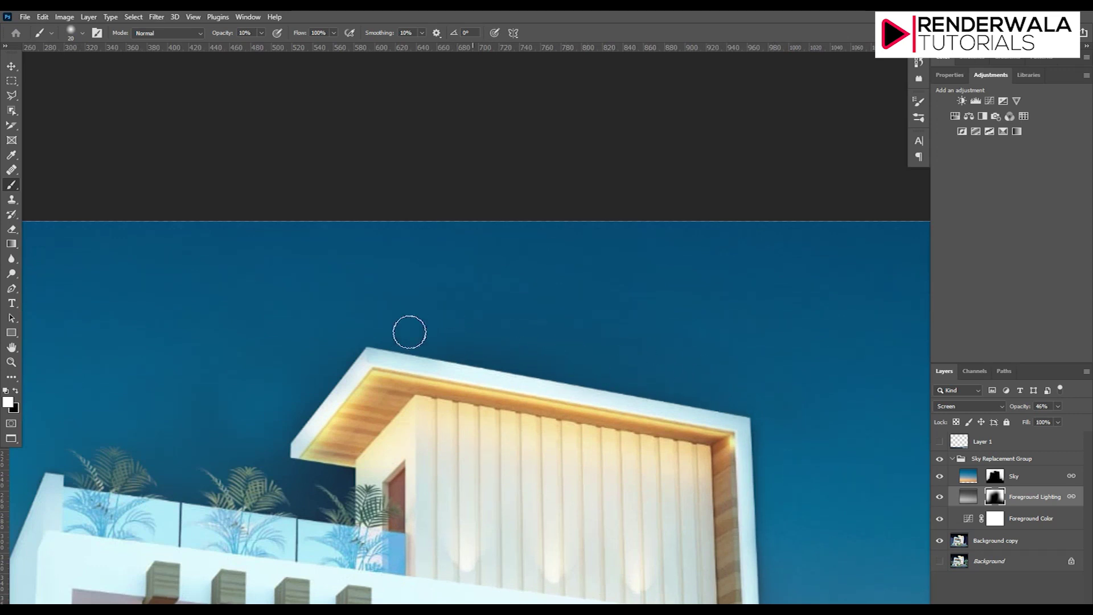
drag(281, 408, 265, 459)
scroll(236, 465, down, 3)
scroll(115, 364, up, 3)
scroll(115, 364, up, 2)
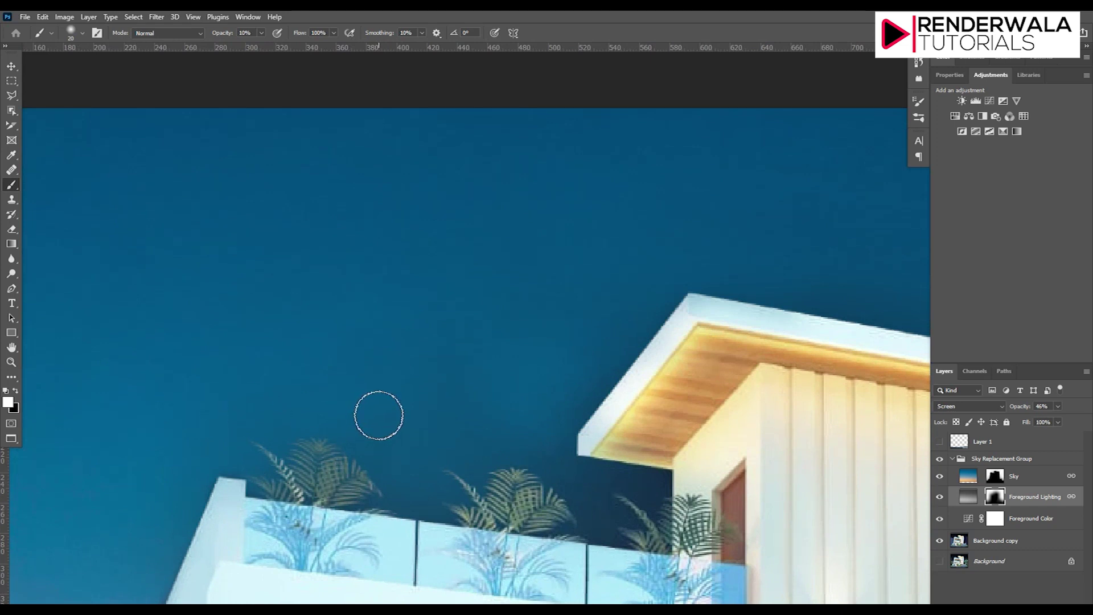
key(bracketright)
key(bracketright)
key(bracketright)
click(994, 476)
Step: With a 25 px brush, refine the Sky mask where the plants meet the roof and sky
key(bracketleft)
key(bracketleft)
key(bracketleft)
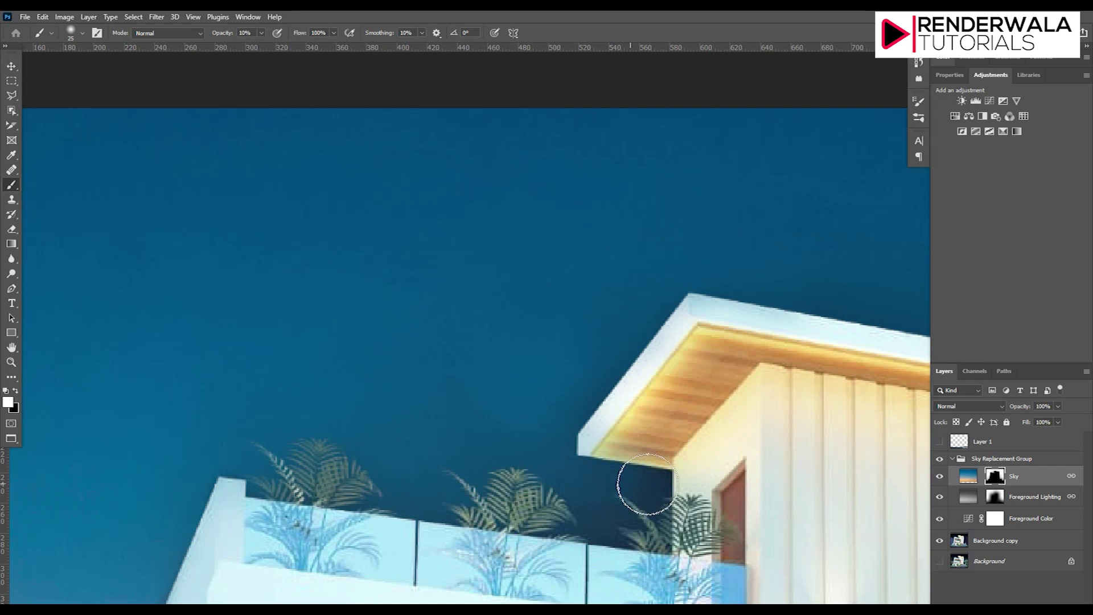
mouse_move(645, 484)
mouse_down()
mouse_move(598, 483)
mouse_move(623, 481)
mouse_move(589, 516)
mouse_up()
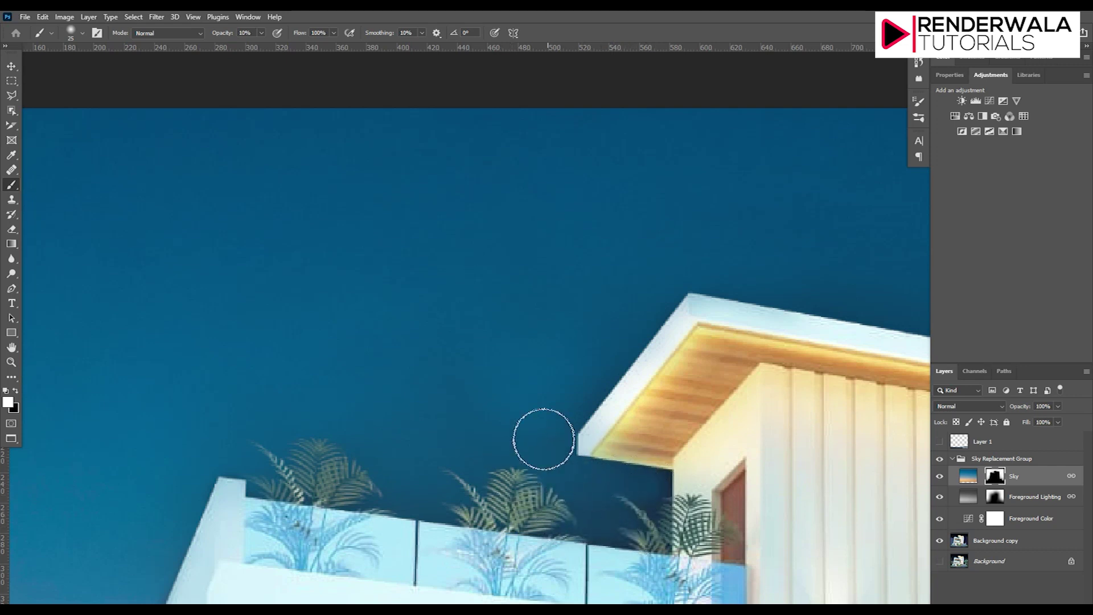
mouse_move(591, 398)
mouse_down()
mouse_move(625, 337)
mouse_move(562, 424)
mouse_move(591, 396)
mouse_up()
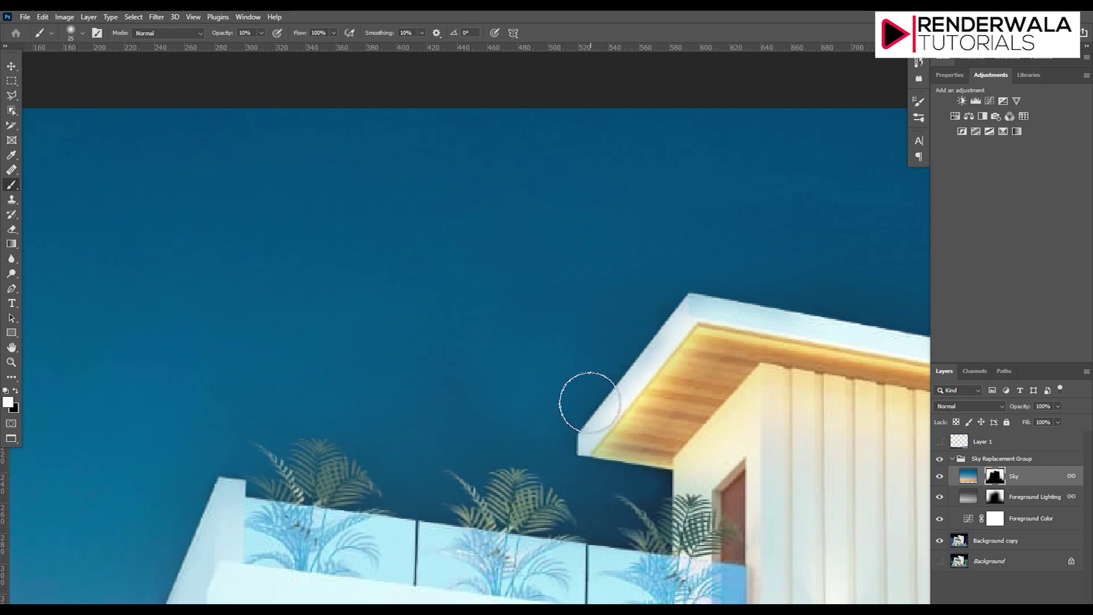
mouse_move(566, 439)
mouse_down()
mouse_move(549, 454)
mouse_move(554, 446)
mouse_up()
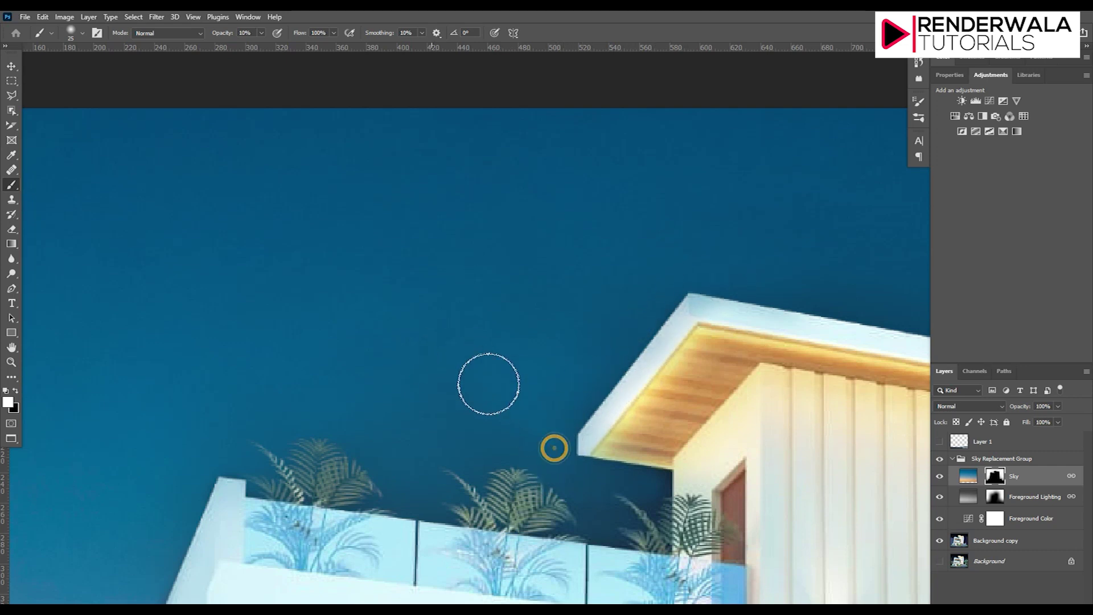
mouse_move(425, 383)
mouse_down()
mouse_move(473, 449)
mouse_move(495, 430)
mouse_up()
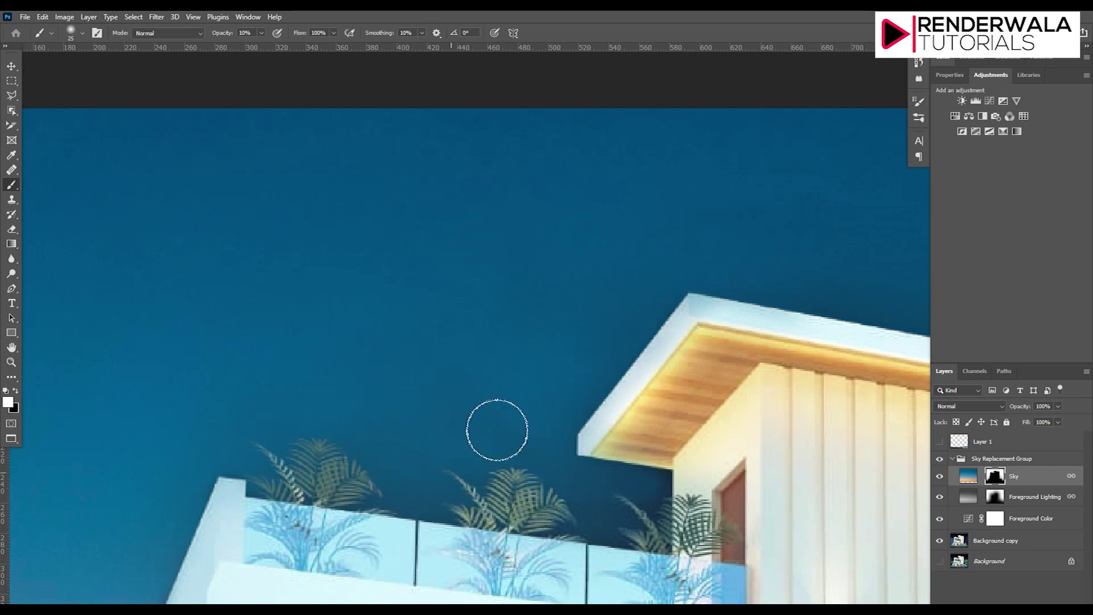
mouse_move(453, 371)
mouse_down()
mouse_move(408, 445)
mouse_move(449, 471)
mouse_move(403, 487)
mouse_move(393, 471)
mouse_move(285, 420)
mouse_move(215, 435)
mouse_up()
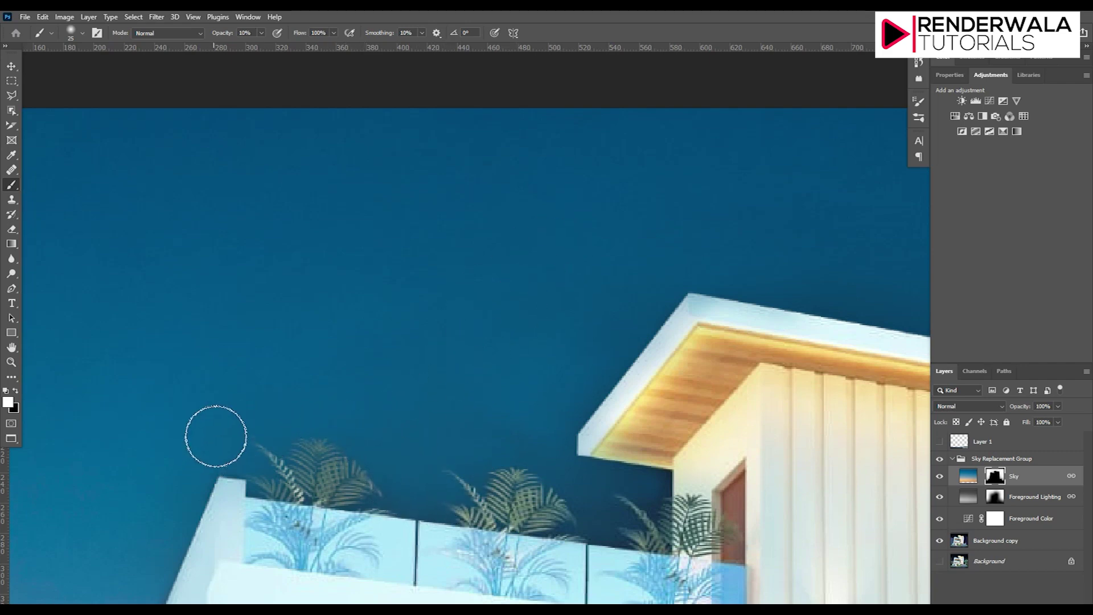
Step: Paint the Sky mask near the roof corner and down the wall's left edge
scroll(405, 434, down, 3)
scroll(445, 439, up, 5)
mouse_move(444, 439)
mouse_down()
mouse_move(510, 346)
mouse_move(612, 273)
mouse_move(569, 268)
mouse_move(541, 337)
mouse_move(555, 351)
mouse_move(586, 305)
mouse_up()
scroll(580, 302, down, 2)
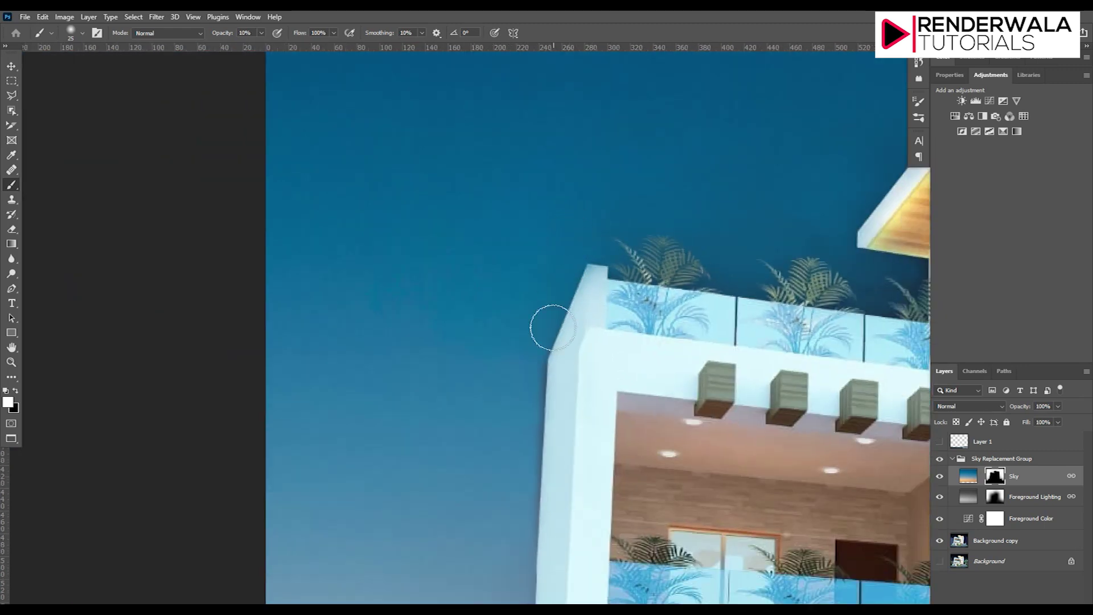
scroll(547, 325, up, 1)
drag(543, 303, 535, 431)
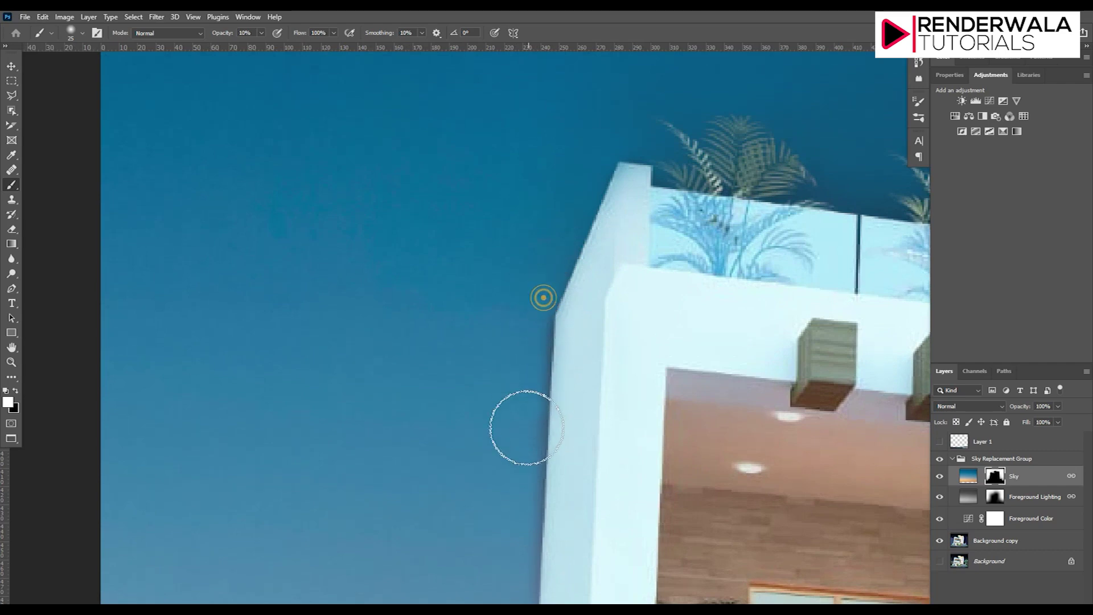
scroll(534, 432, down, 2)
mouse_move(512, 354)
mouse_down()
mouse_move(517, 463)
mouse_move(536, 316)
mouse_up()
scroll(509, 306, down, 5)
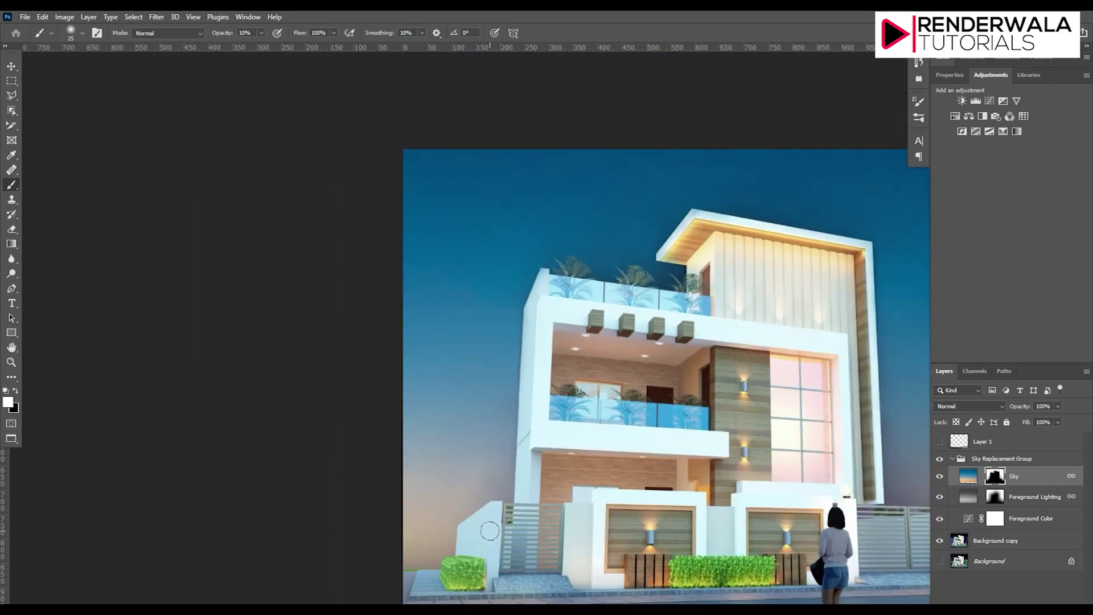
scroll(493, 505, up, 5)
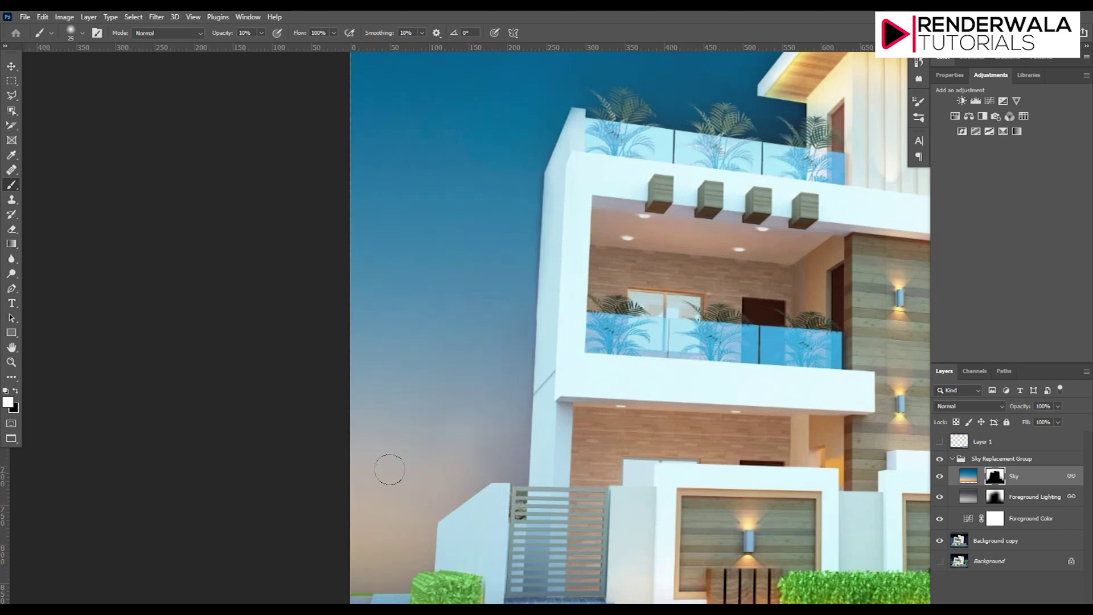
scroll(442, 480, down, 3)
scroll(320, 318, up, 3)
scroll(320, 212, up, 1)
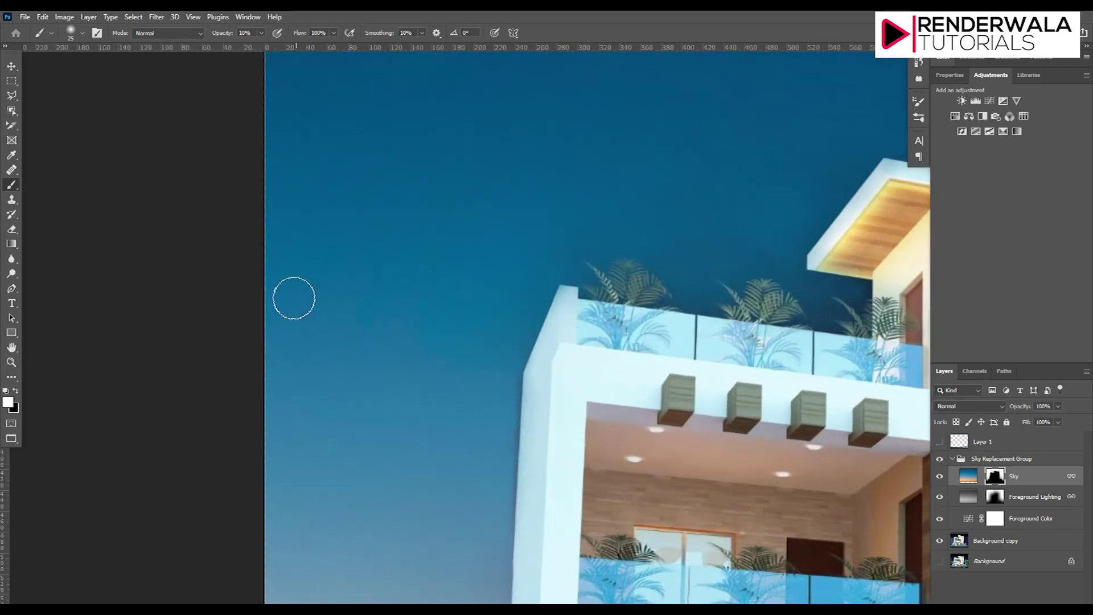
scroll(249, 359, down, 3)
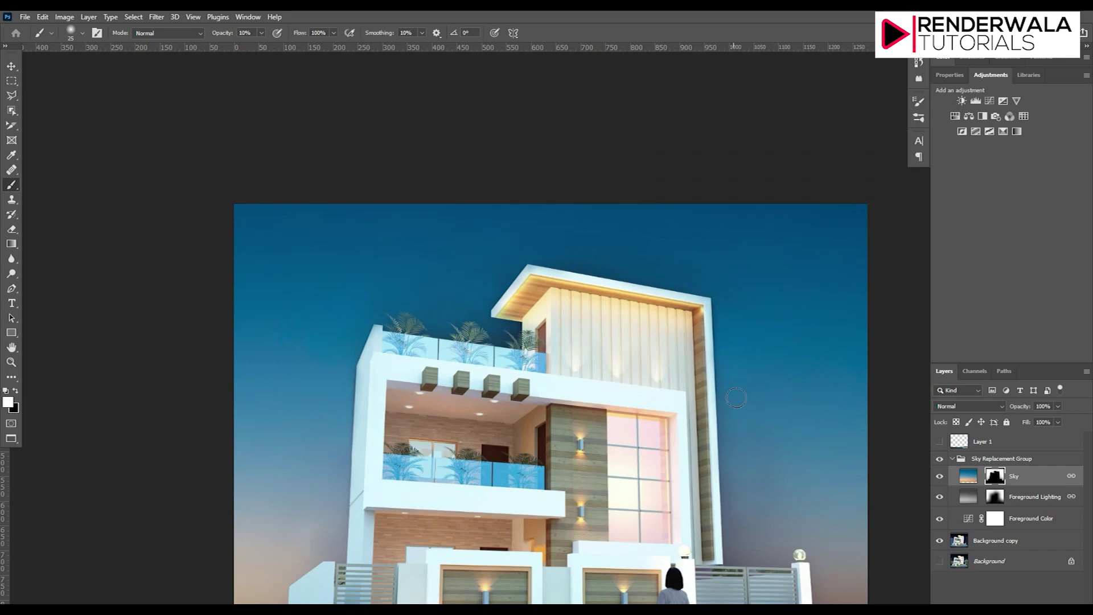
scroll(832, 381, up, 3)
scroll(613, 206, up, 1)
scroll(623, 212, down, 2)
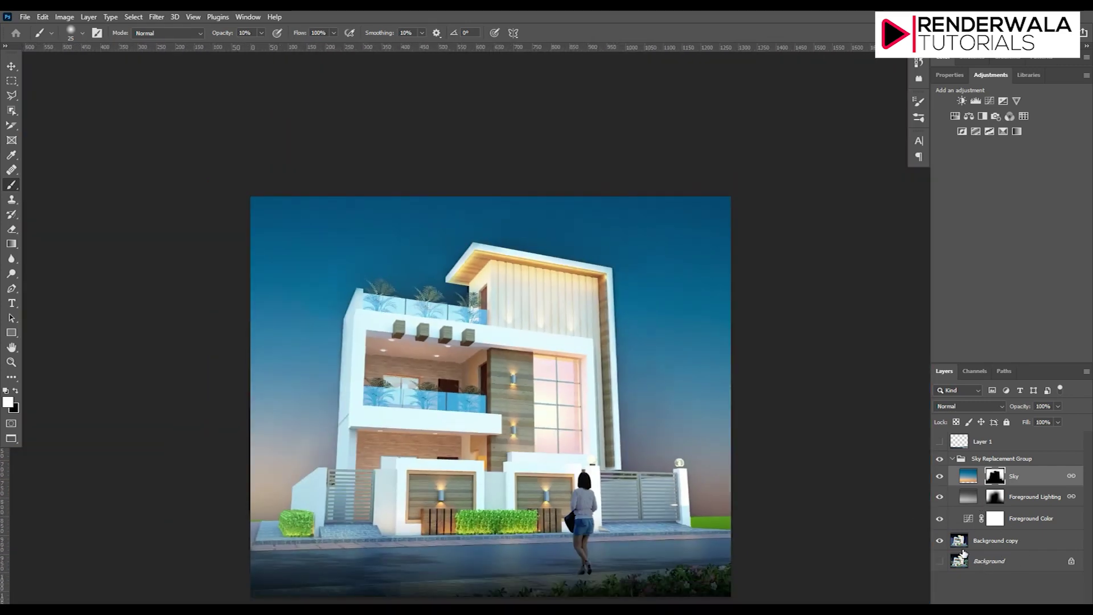
Step: Group the Sky Replacement Group and Background copy together into Group 1
click(940, 541)
click(975, 460)
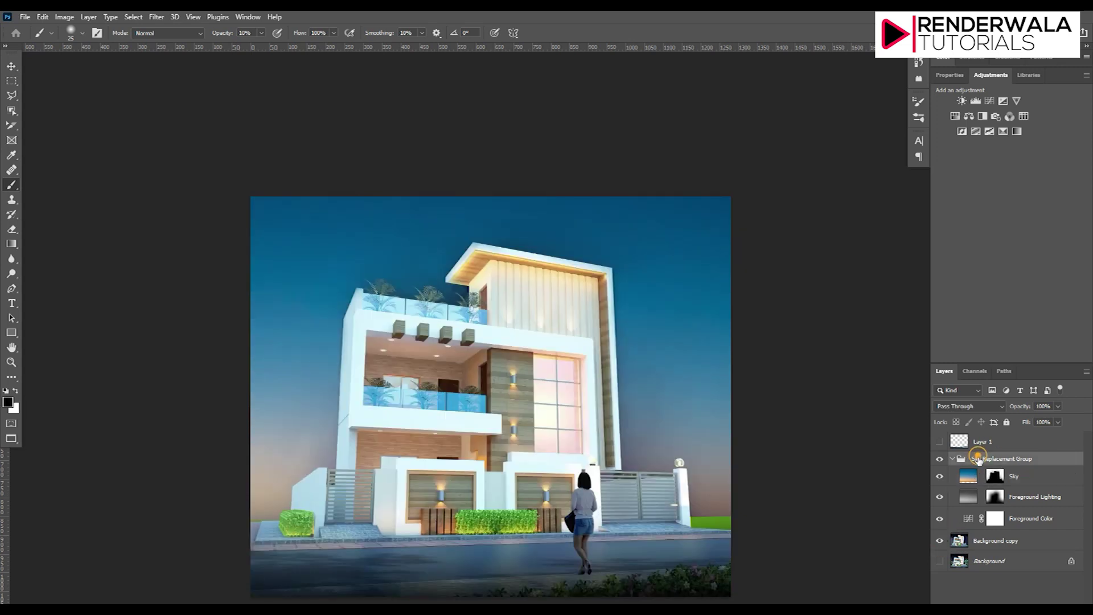
shift+click(988, 544)
key(ctrl+g)
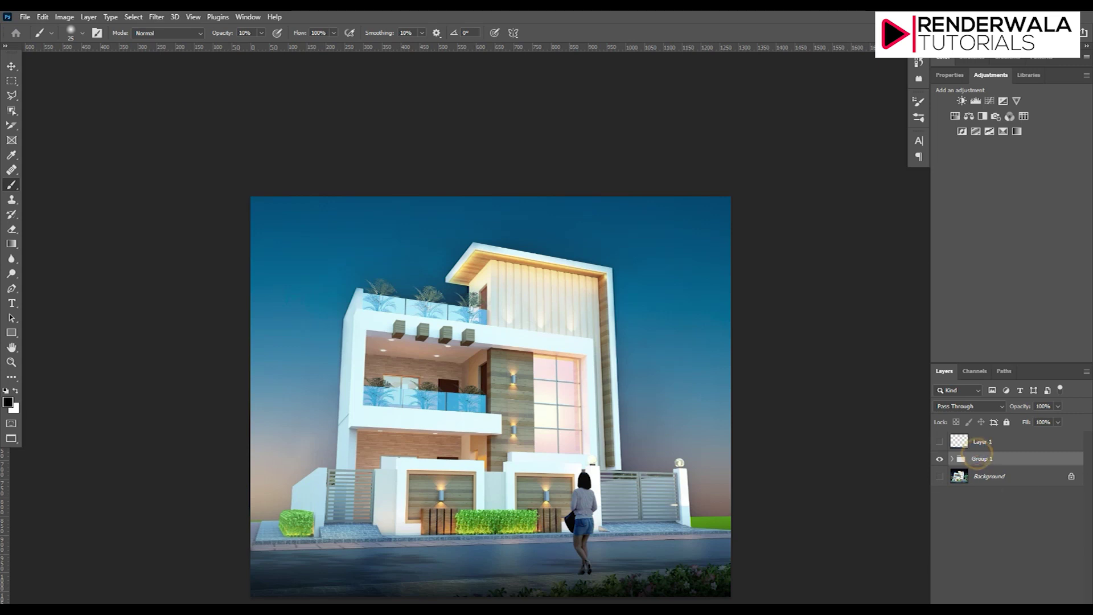
Step: Test a merged duplicate of Group 1, then undo back to the unmerged group
key(ctrl+j)
key(ctrl+e)
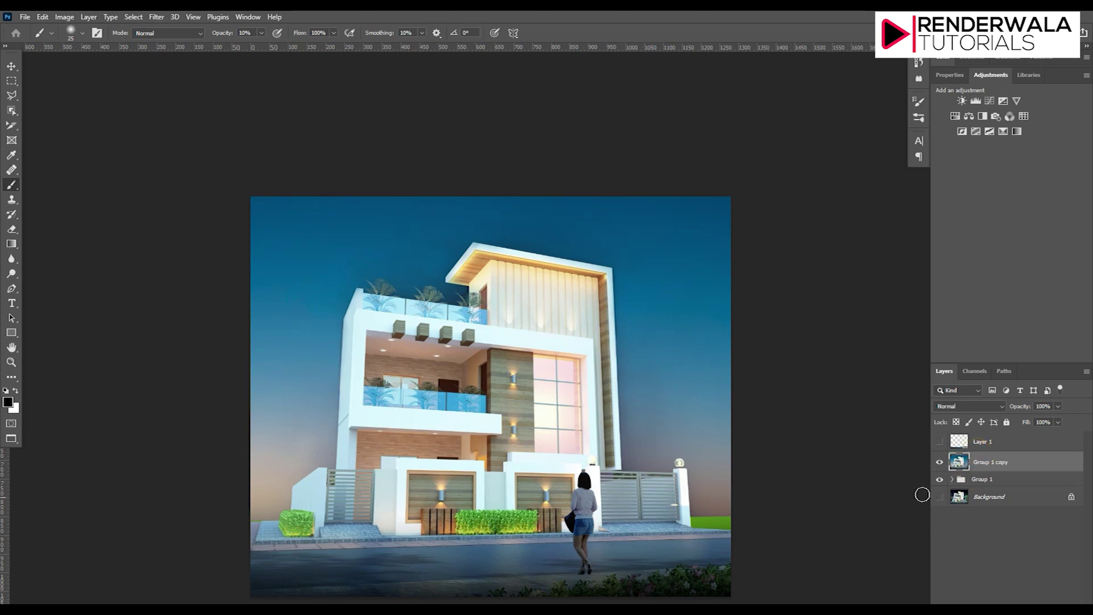
click(941, 478)
key(ctrl+z)
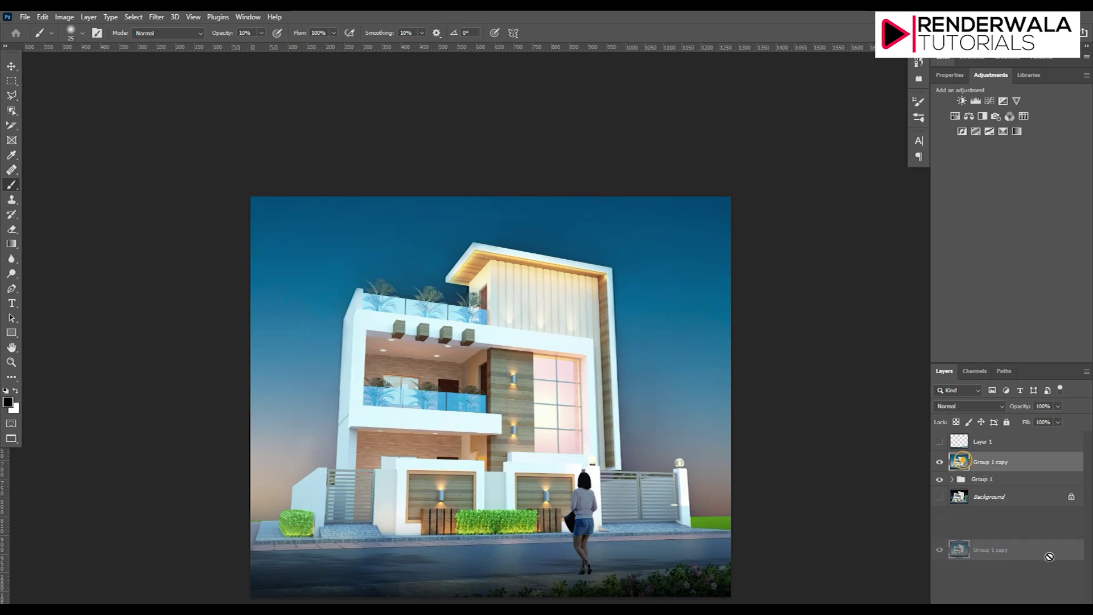
key(ctrl+z)
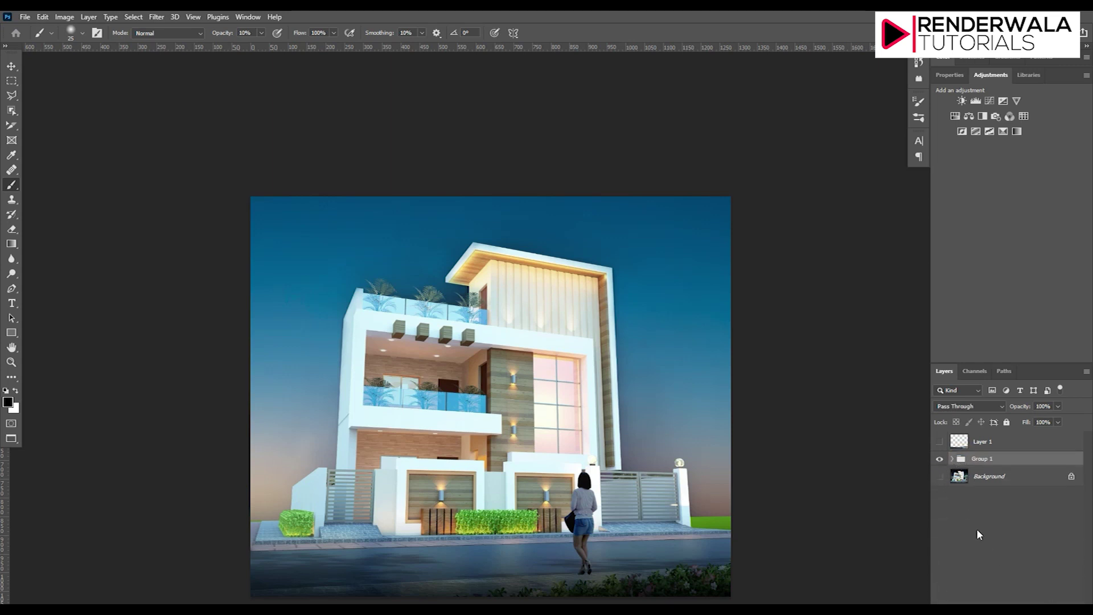
Step: Select the Background layer, return to standard screen mode, and zoom in
click(988, 478)
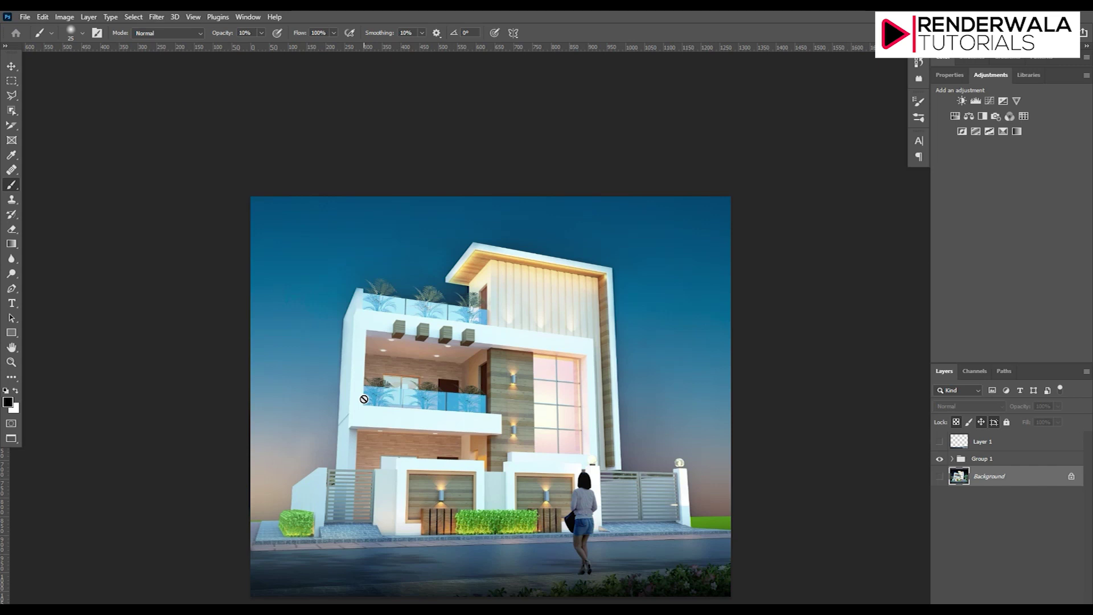
key(f)
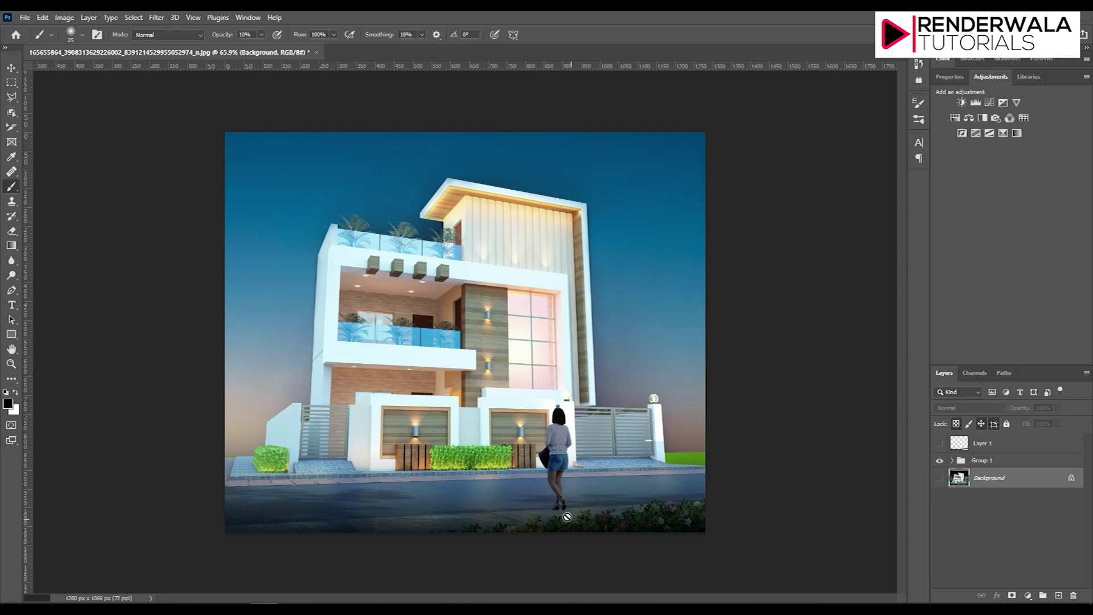
scroll(576, 523, up, 2)
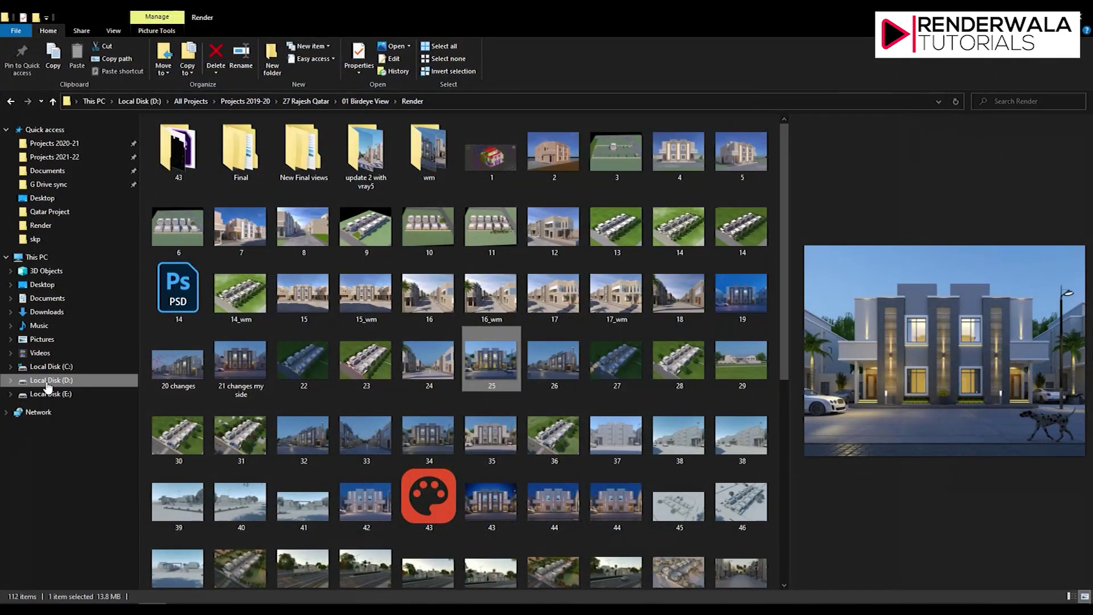
Step: Navigate File Explorer to D: > Documents > Texture > Cut out > tree
click(48, 380)
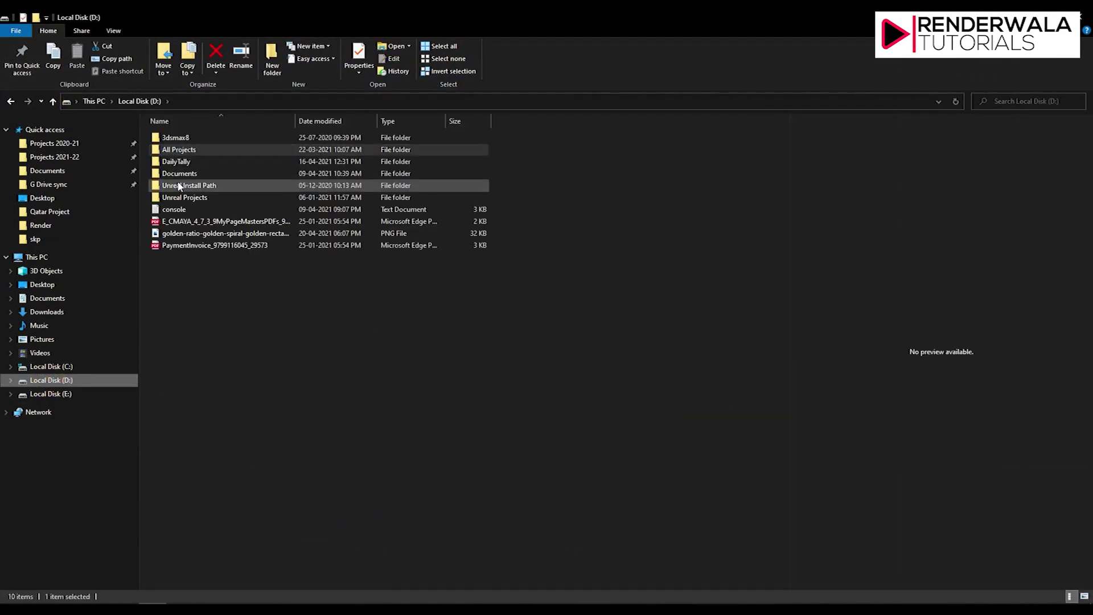
double_click(179, 174)
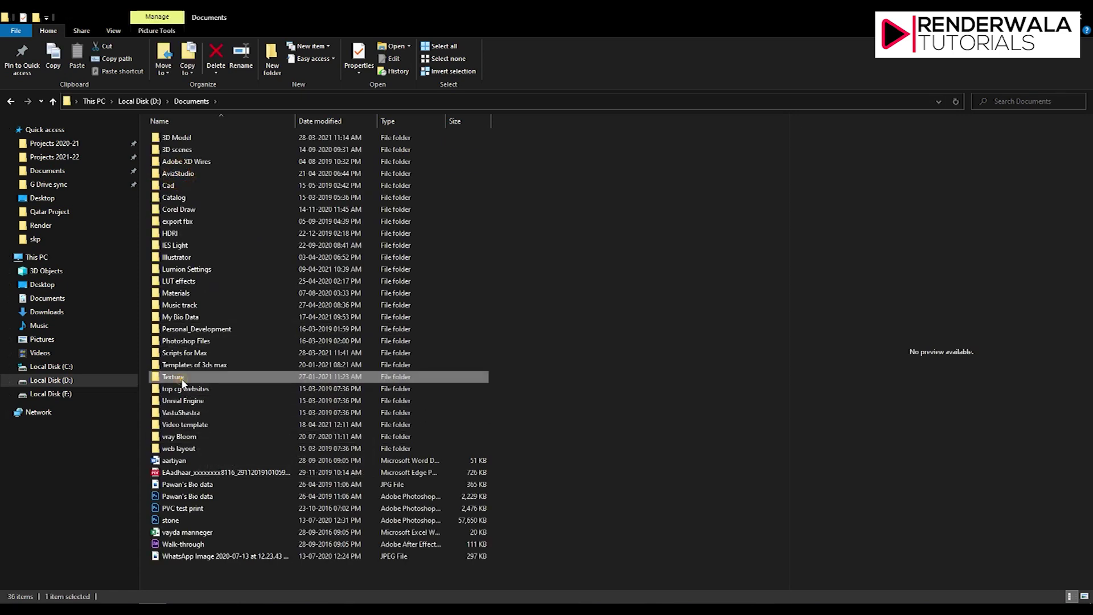
double_click(174, 377)
click(301, 153)
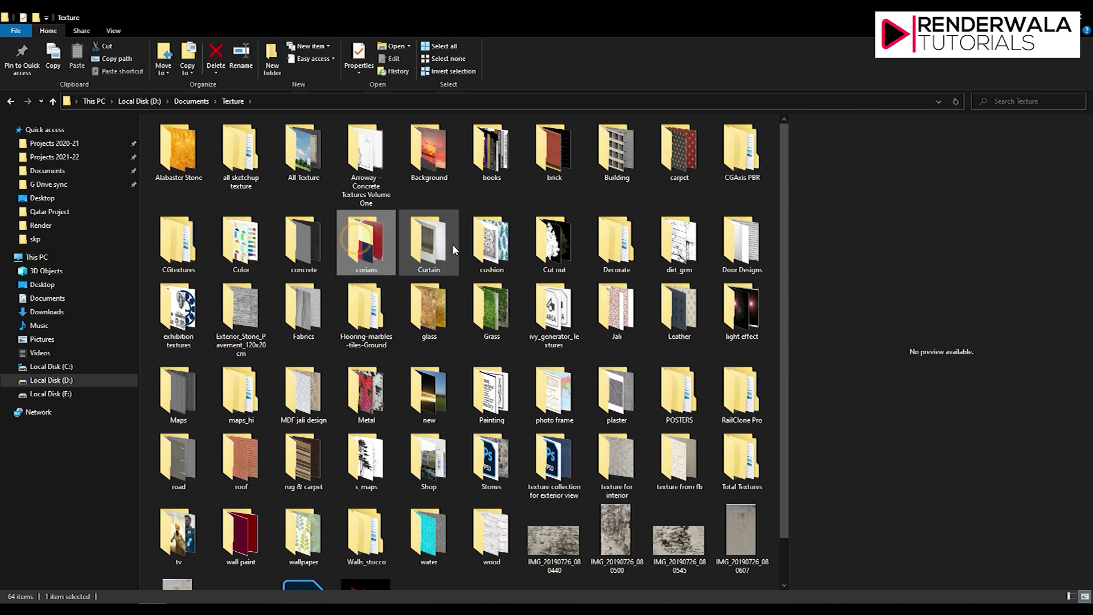
double_click(552, 244)
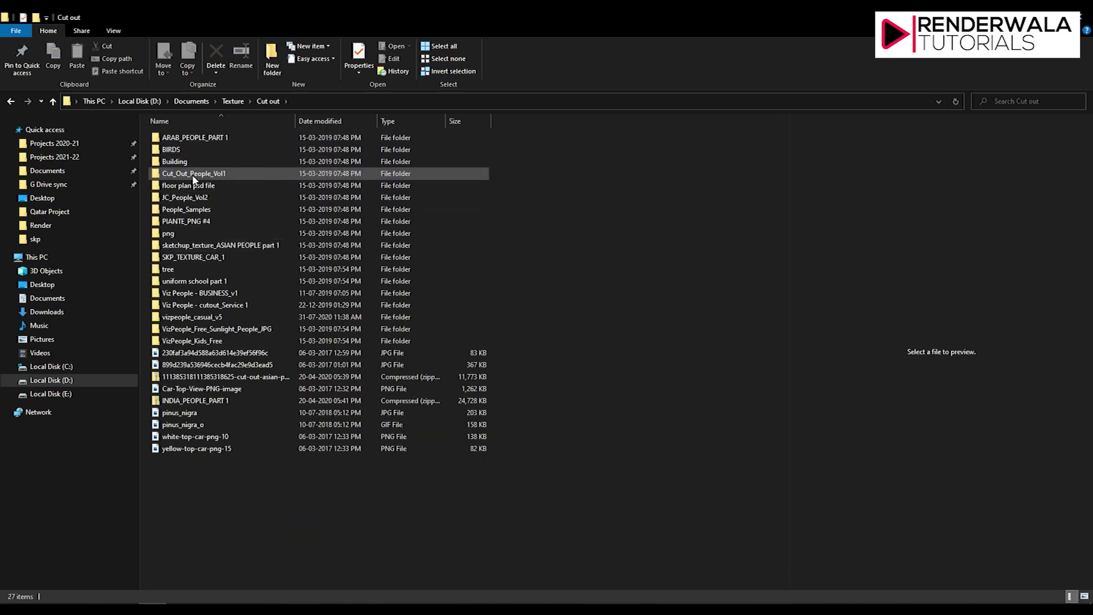
double_click(199, 268)
Step: Browse the all tree, cut trees by AA Textures and FIA-Tree-Edges subfolders, then open SKETCHUP_TEXTURE_CUT_OUT_TREES
double_click(203, 139)
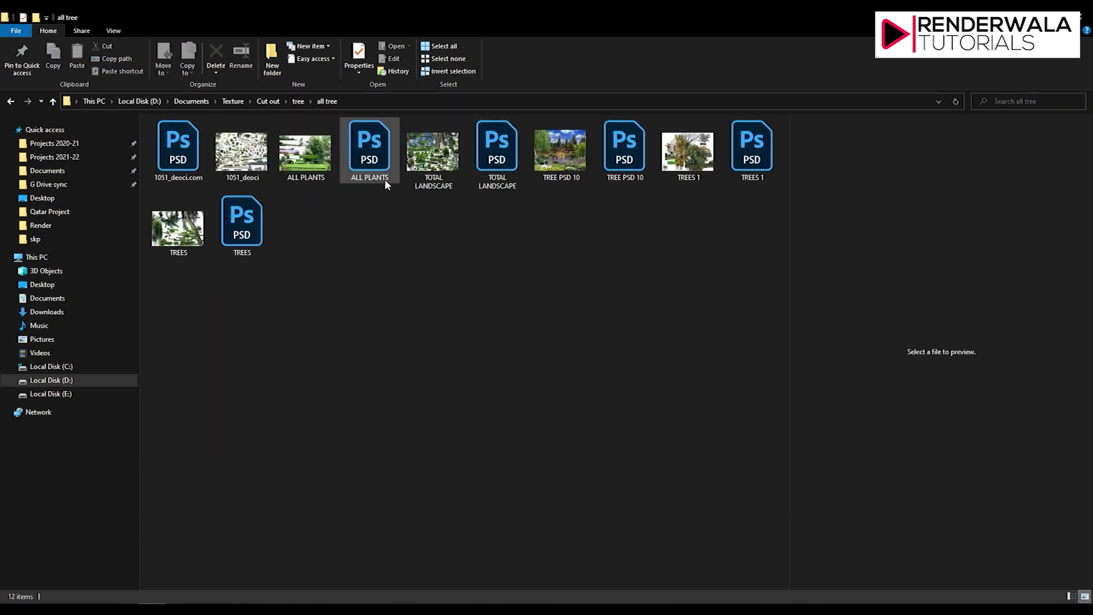
key(BackSpace)
double_click(181, 150)
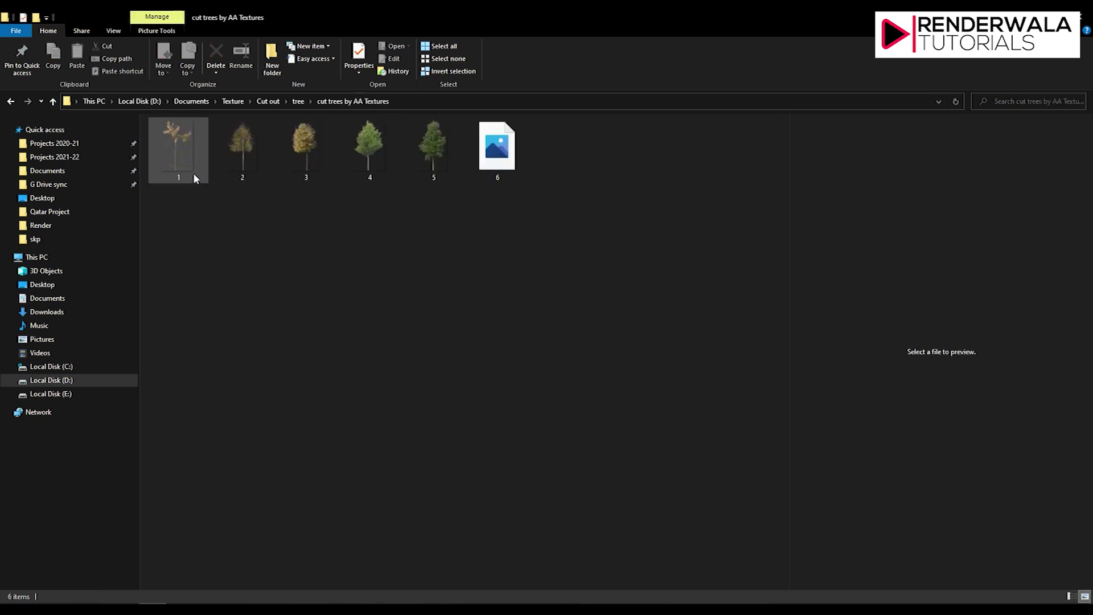
key(BackSpace)
click(185, 163)
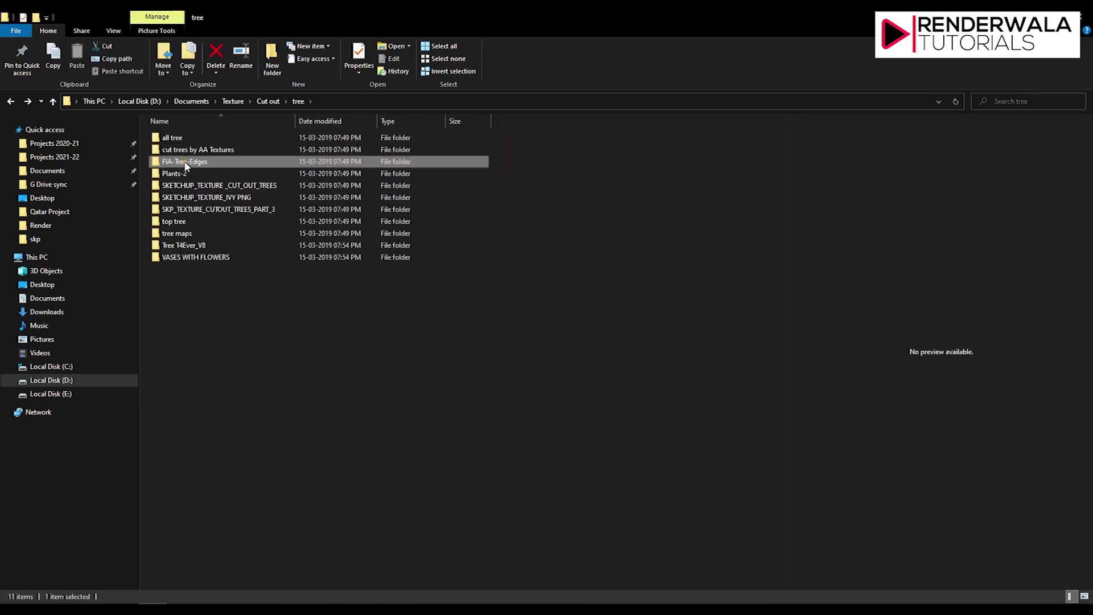
double_click(185, 164)
key(BackSpace)
click(184, 186)
double_click(184, 187)
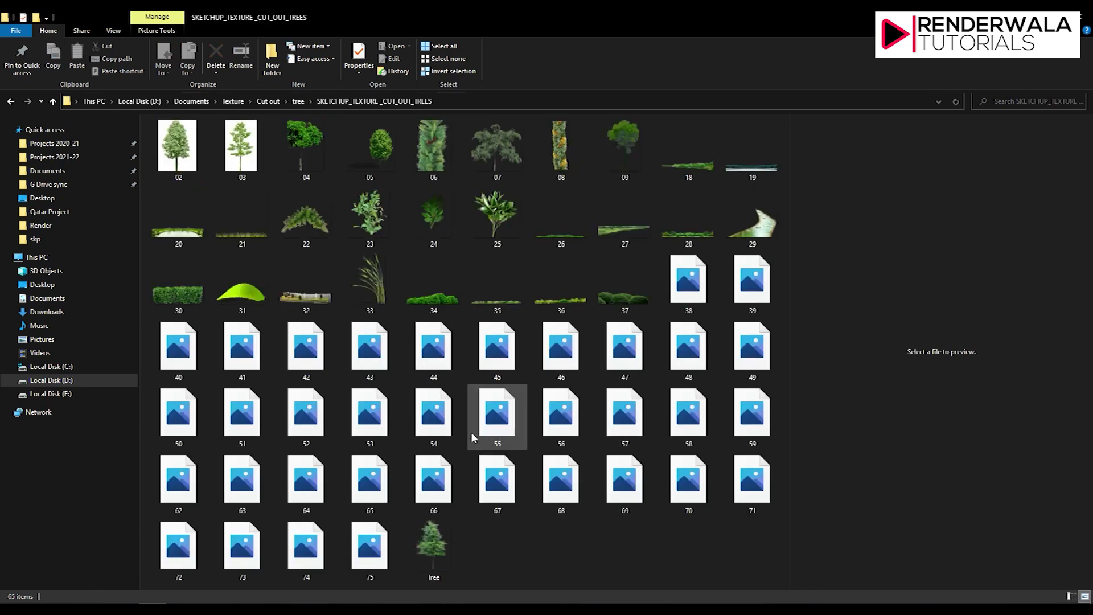
Step: Preview several tree, bush, hedge and grass cut-outs, then return to the tree folder
click(549, 298)
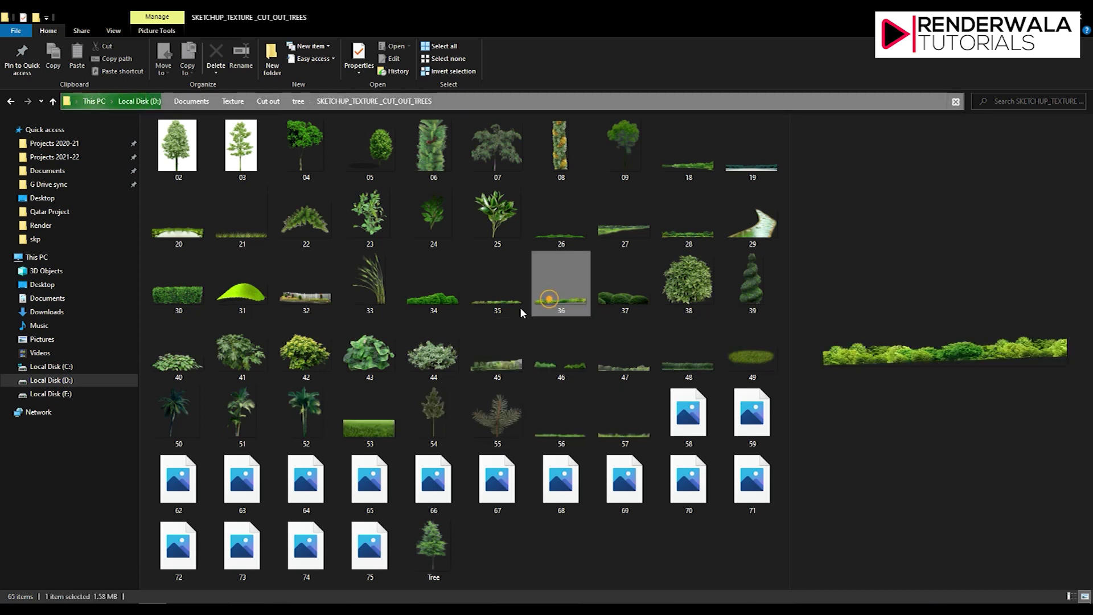
click(434, 287)
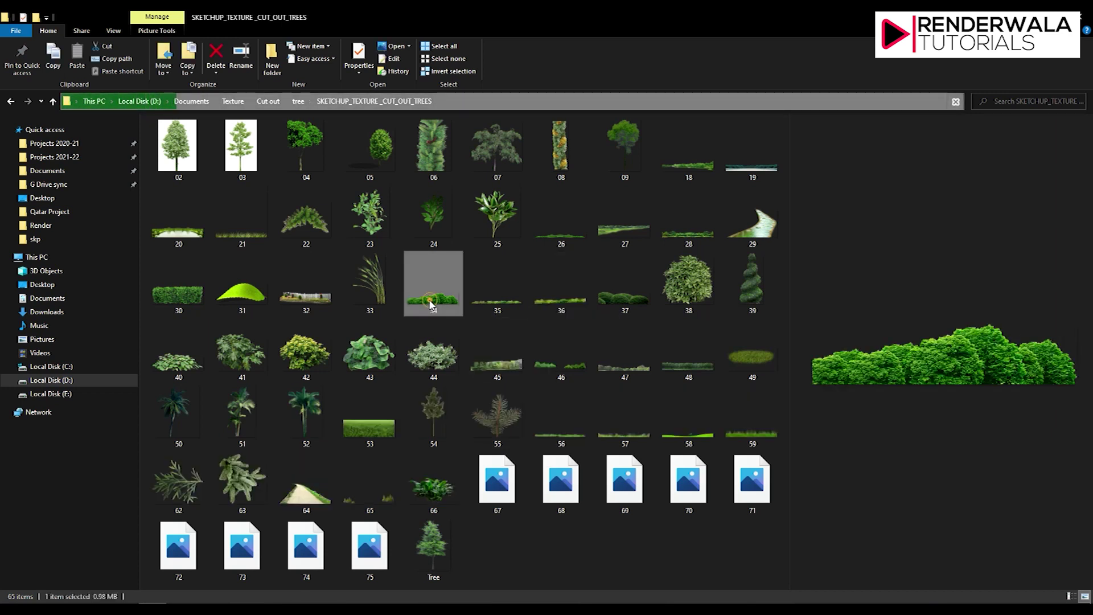
click(364, 435)
click(242, 353)
click(194, 297)
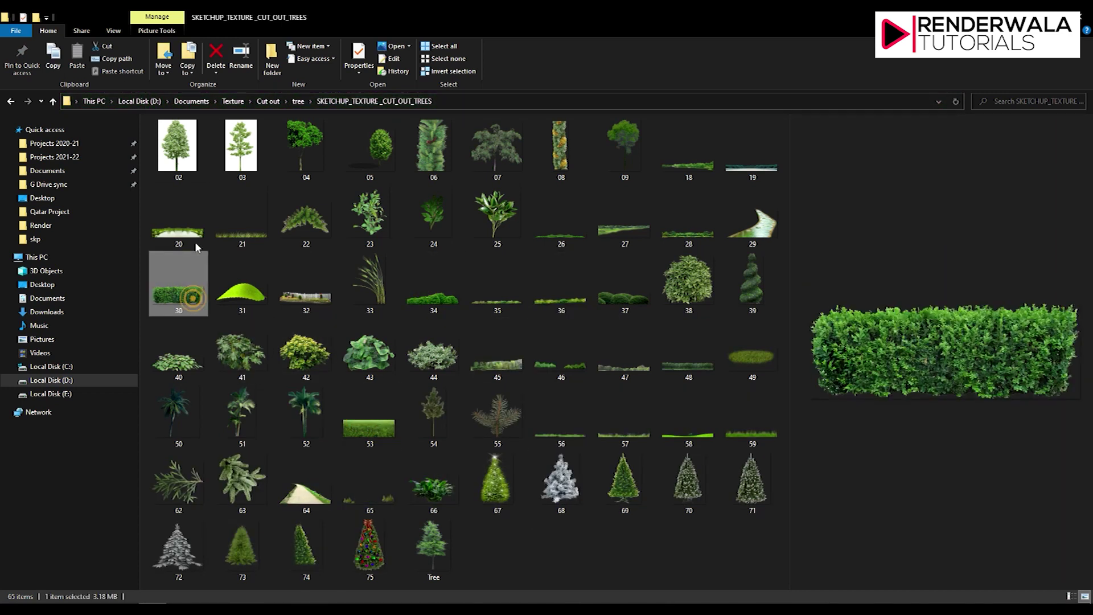
click(237, 233)
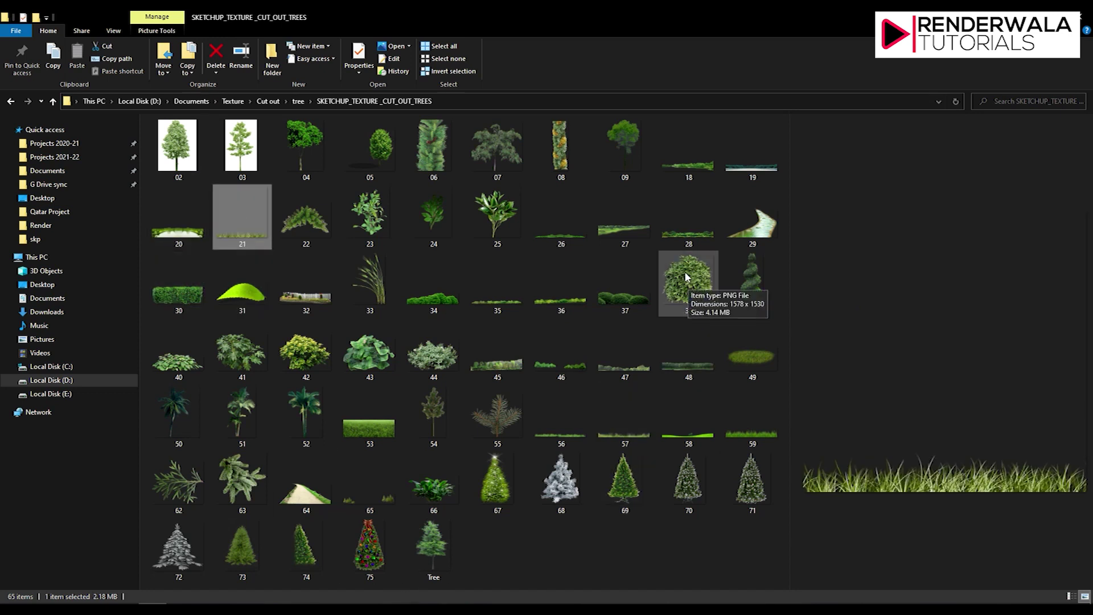
key(alt+Up)
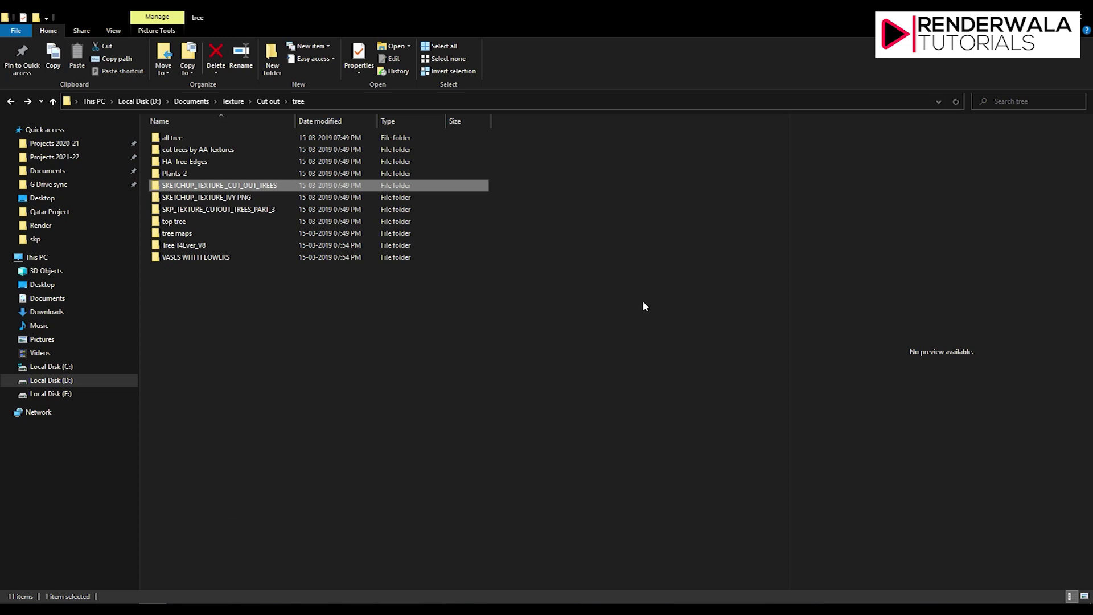
click(211, 197)
Step: Glance into SKETCHUP_TEXTURE_IVY PNG, then open SKP_TEXTURE_CUTOUT_TREES_PART_3
double_click(211, 197)
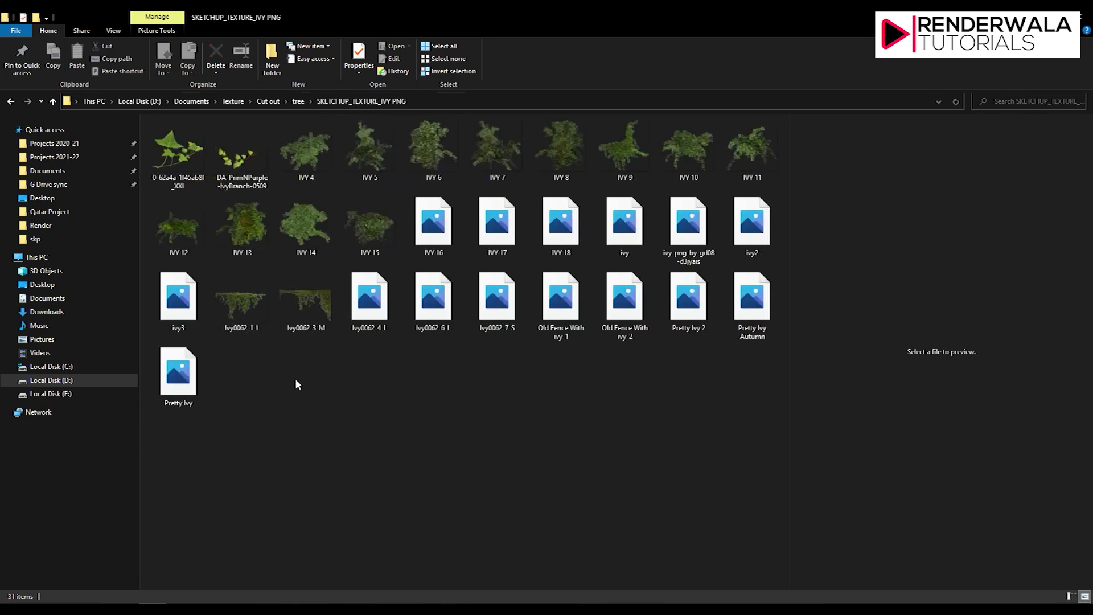
key(alt+Up)
double_click(228, 210)
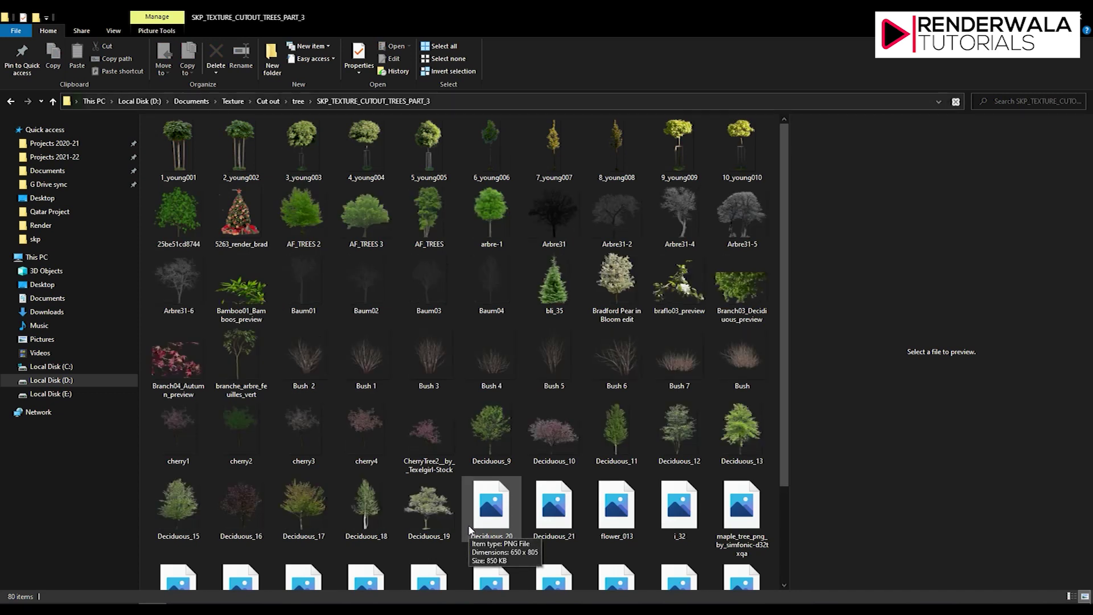
scroll(468, 527, down, 2)
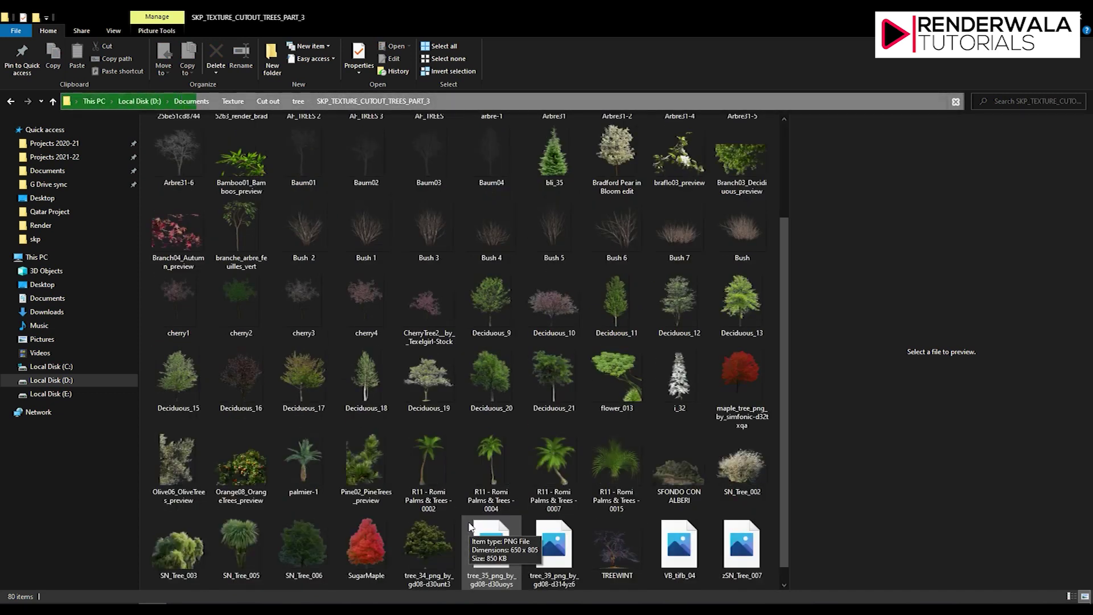
Step: Preview tree images and drag SFONDO CON ALBERI into the house render in Photoshop
click(686, 479)
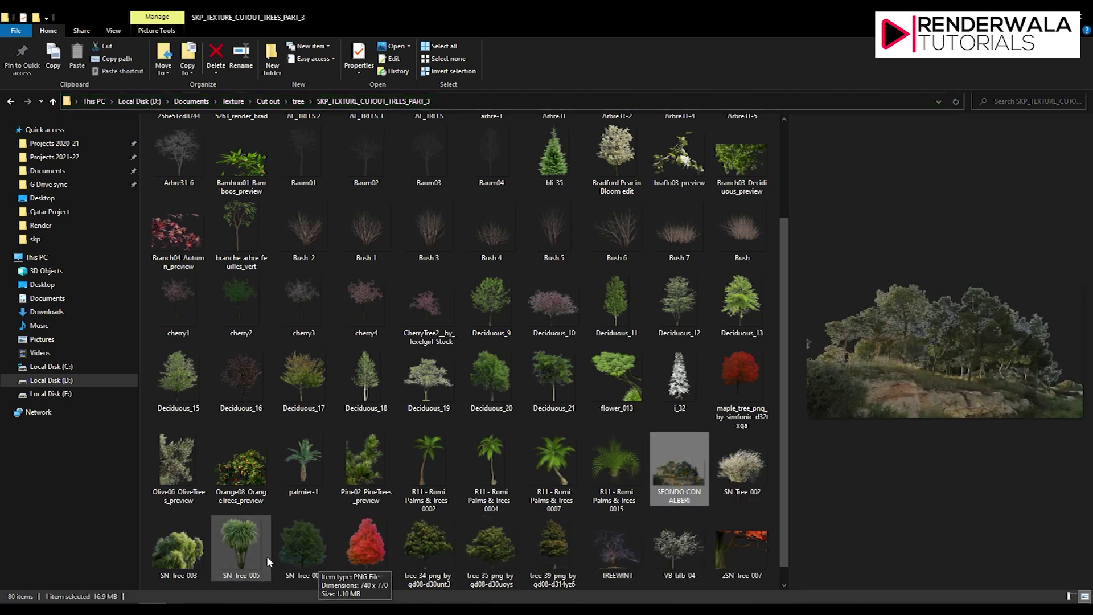
click(318, 554)
click(241, 465)
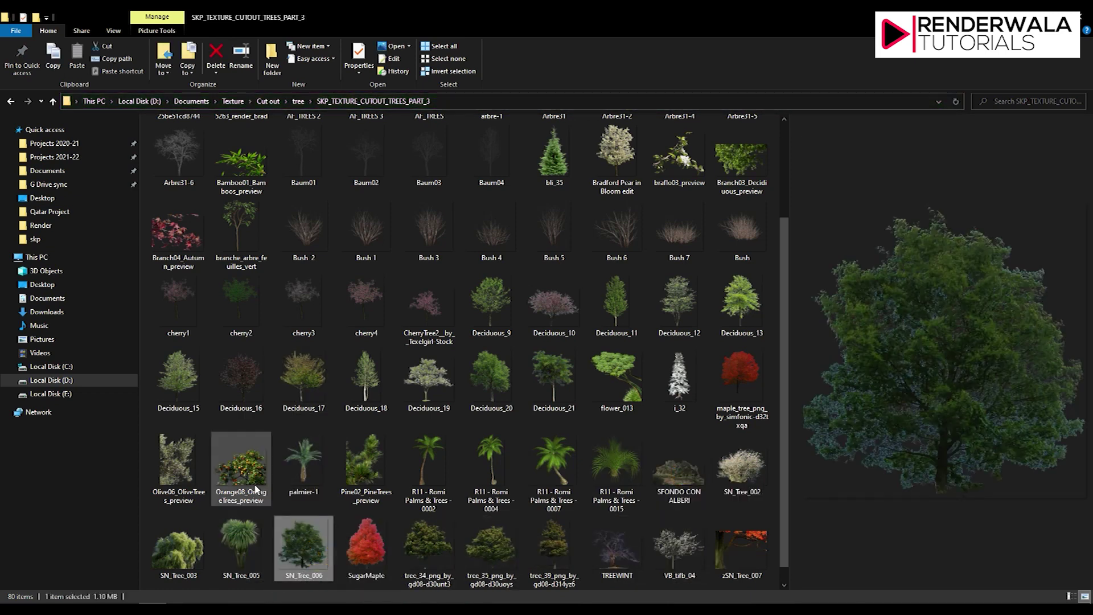
click(683, 490)
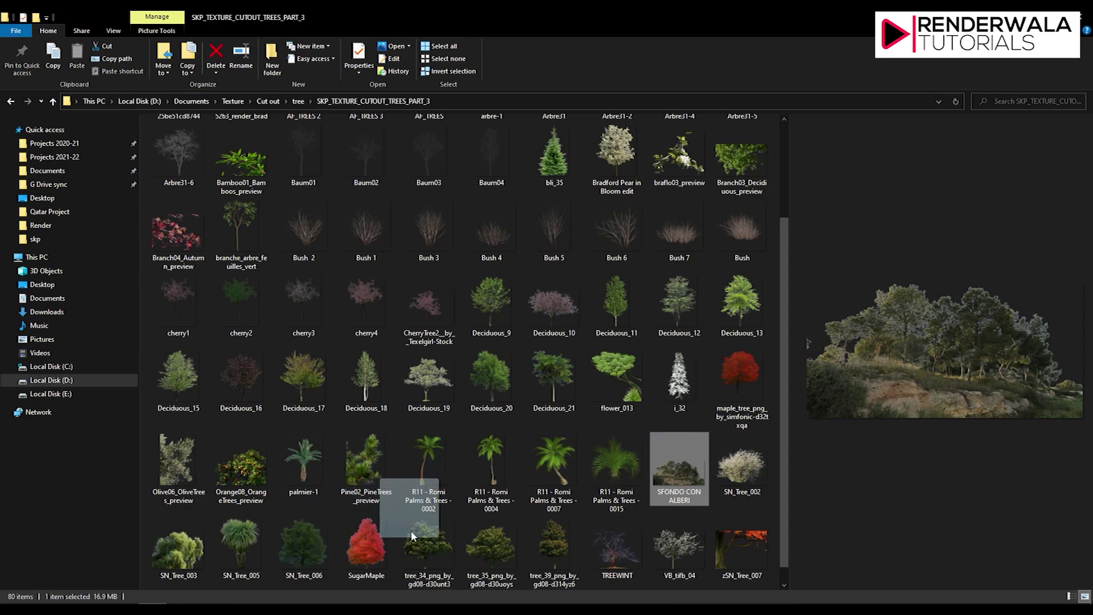
mouse_move(436, 529)
mouse_down()
mouse_move(403, 419)
mouse_move(438, 442)
mouse_up()
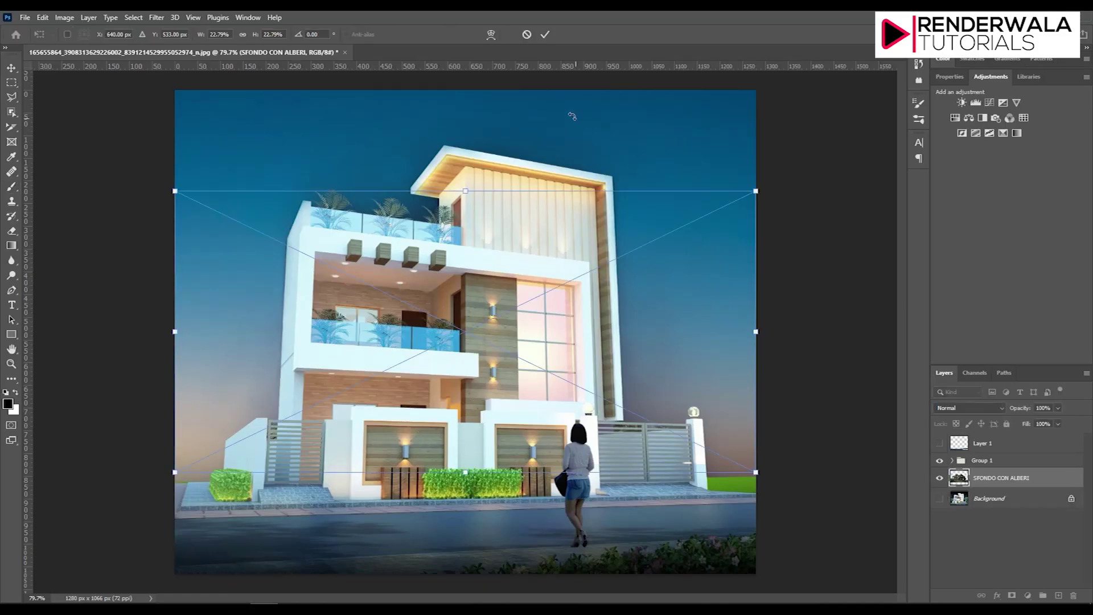
Step: Commit the SFONDO CON ALBERI layer and move it into the Sky Replacement Group
click(548, 33)
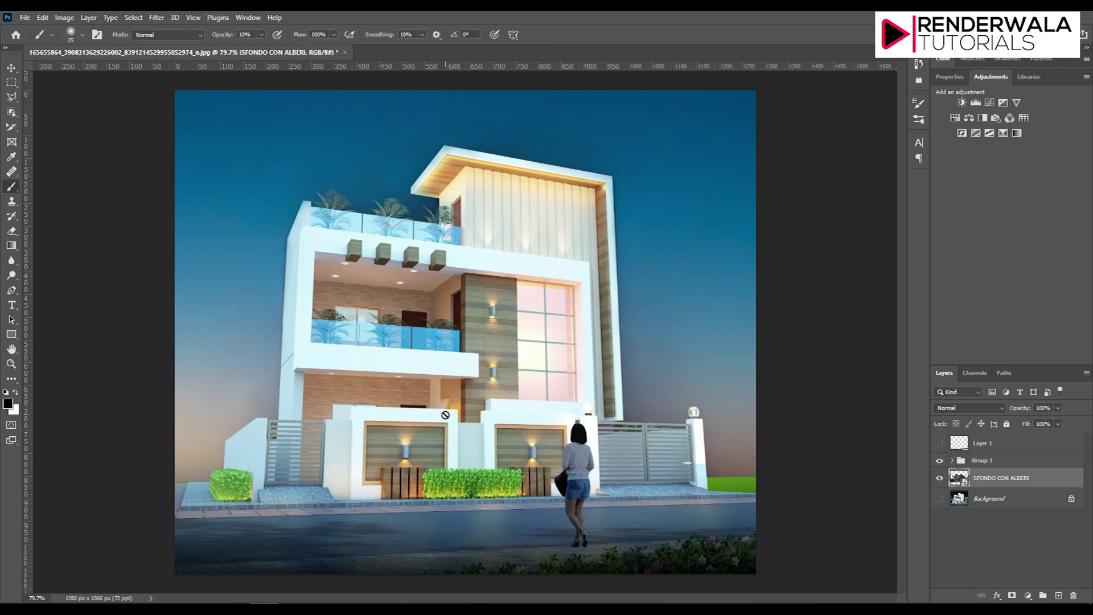
key(ctrl+t)
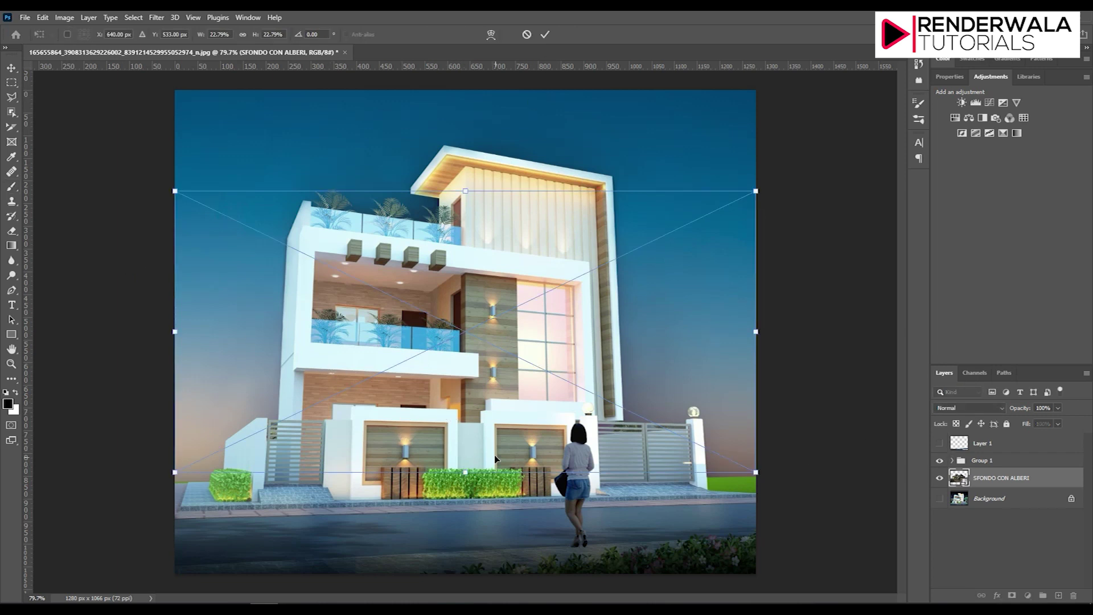
mouse_move(445, 412)
mouse_down()
mouse_move(311, 447)
mouse_move(373, 420)
mouse_up()
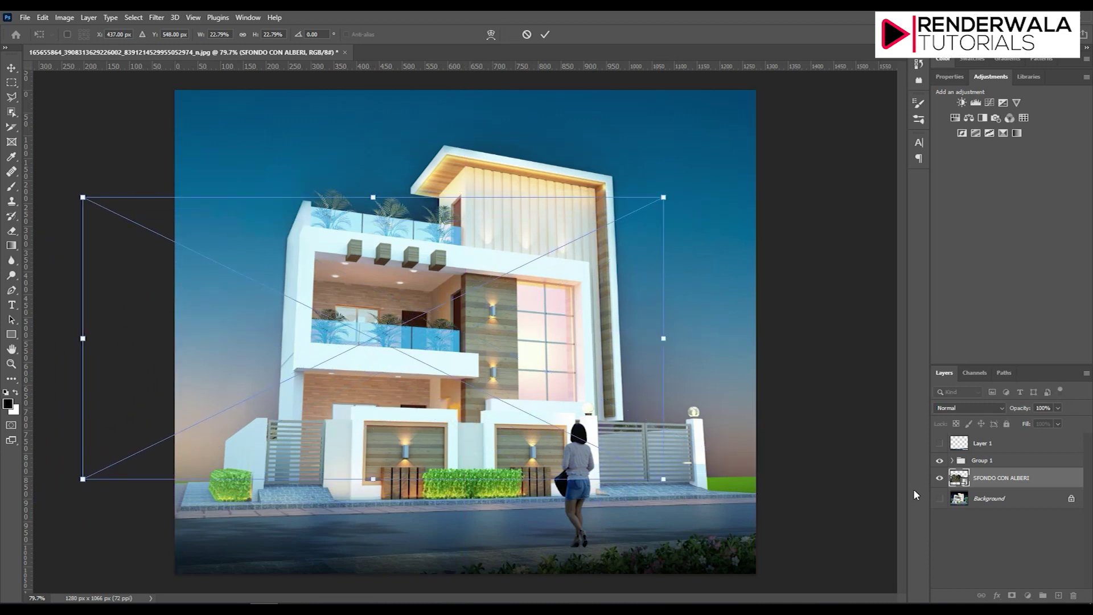
click(954, 461)
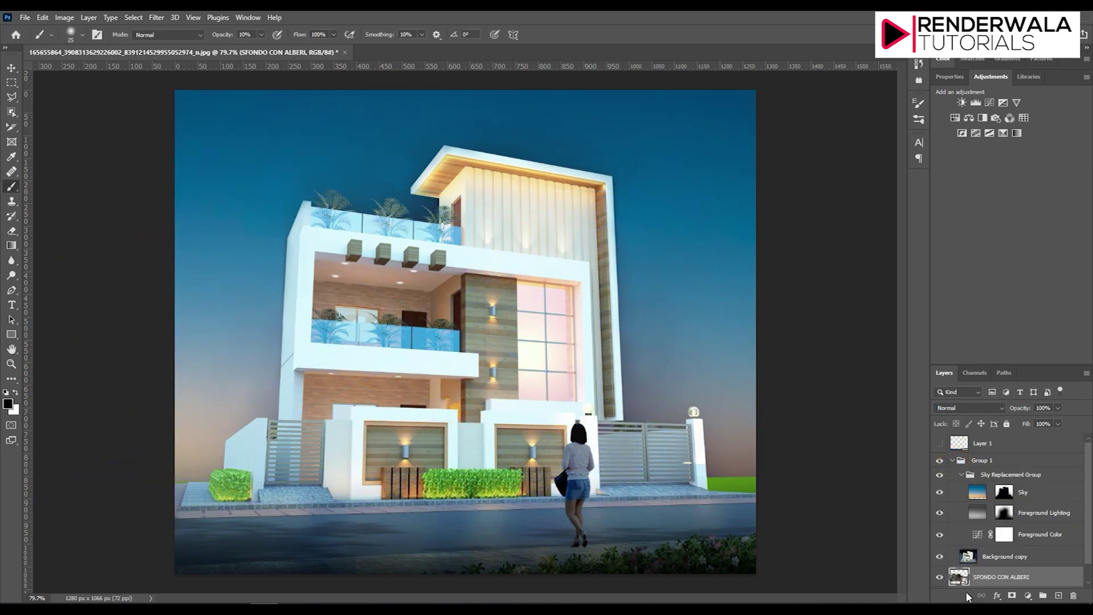
drag(975, 578, 975, 553)
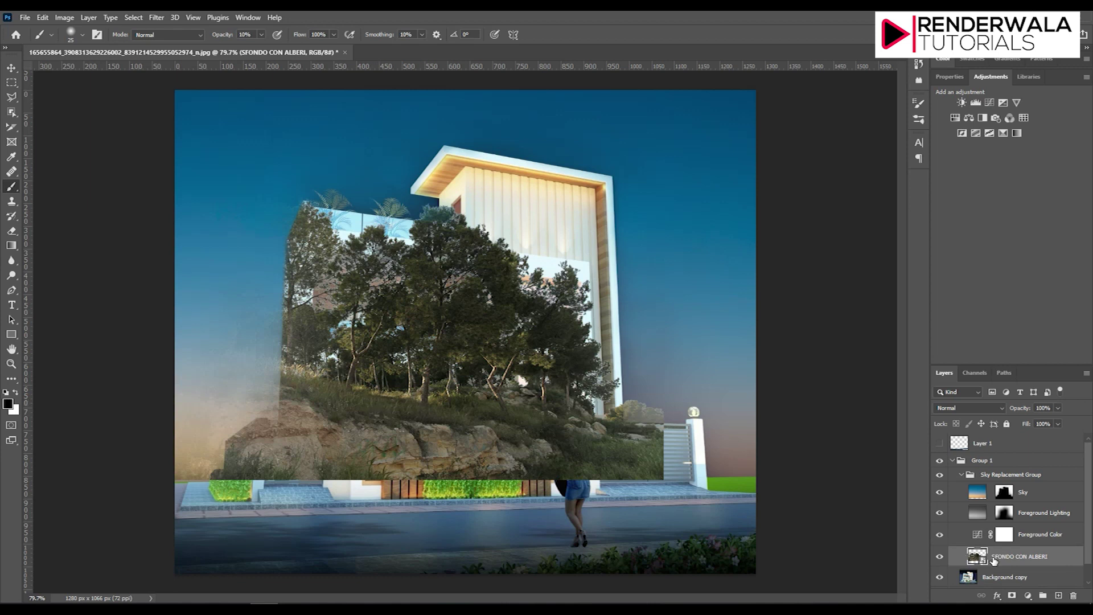
Step: Free Transform the trees to 22.79% and position them across the house's lower half
click(11, 68)
click(402, 386)
key(x)
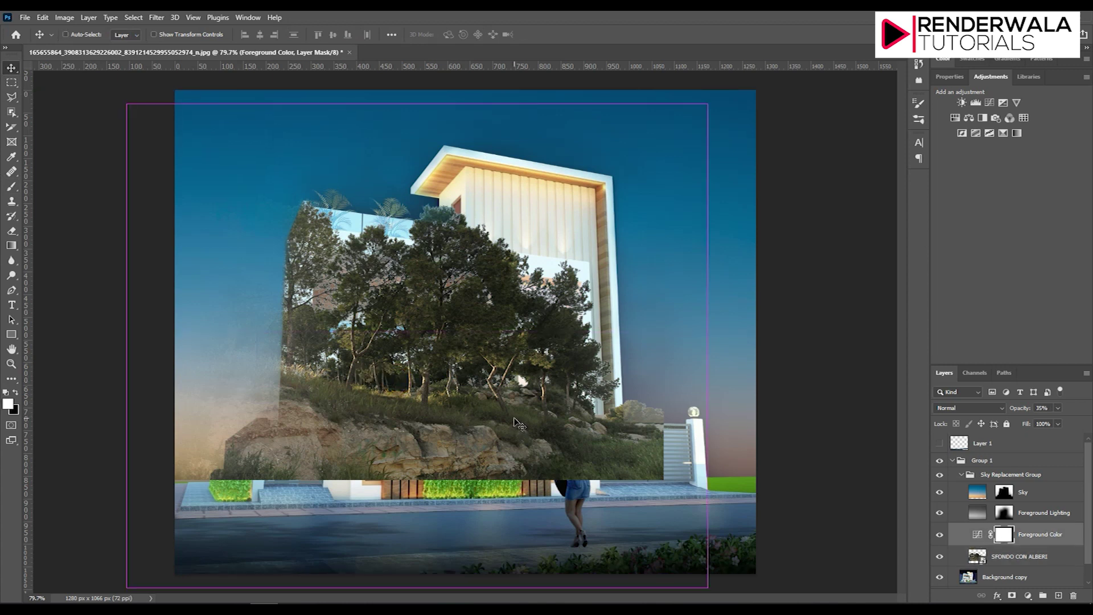
click(978, 561)
key(ctrl+t)
mouse_move(372, 402)
mouse_down()
mouse_move(305, 469)
mouse_move(277, 424)
mouse_up()
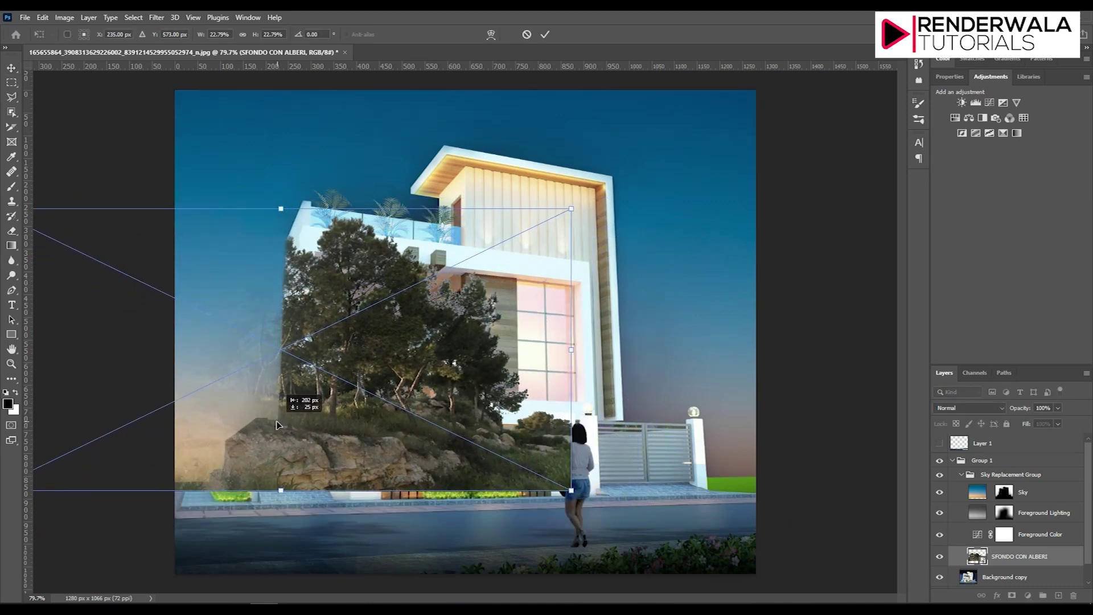
mouse_move(277, 424)
mouse_down()
mouse_move(444, 419)
mouse_move(194, 427)
mouse_move(678, 550)
mouse_move(678, 587)
mouse_move(273, 489)
mouse_move(734, 473)
mouse_move(371, 455)
mouse_up()
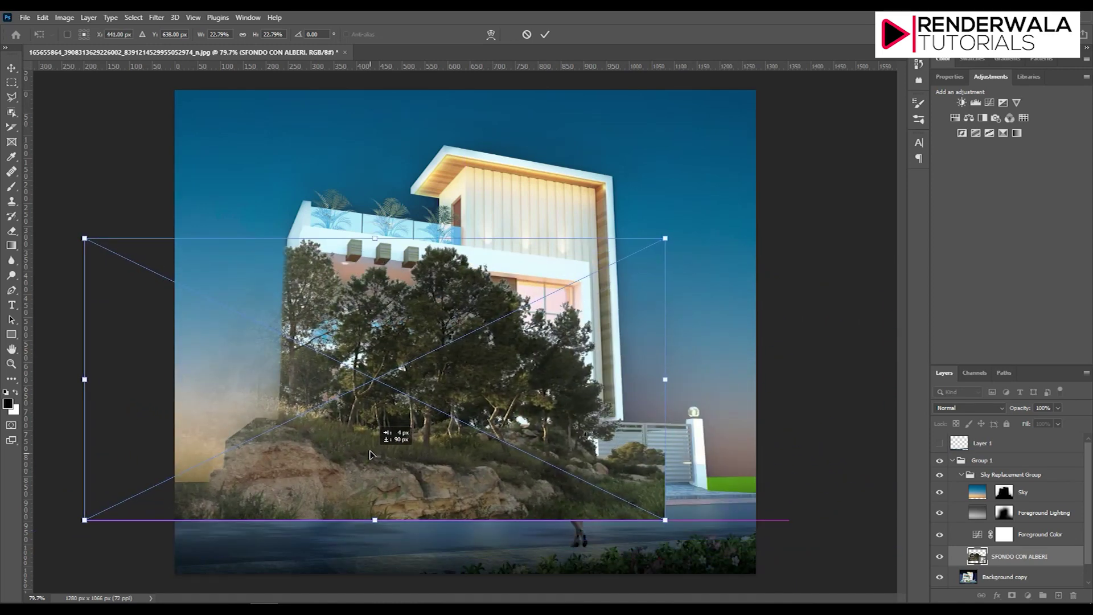
drag(371, 455, 370, 455)
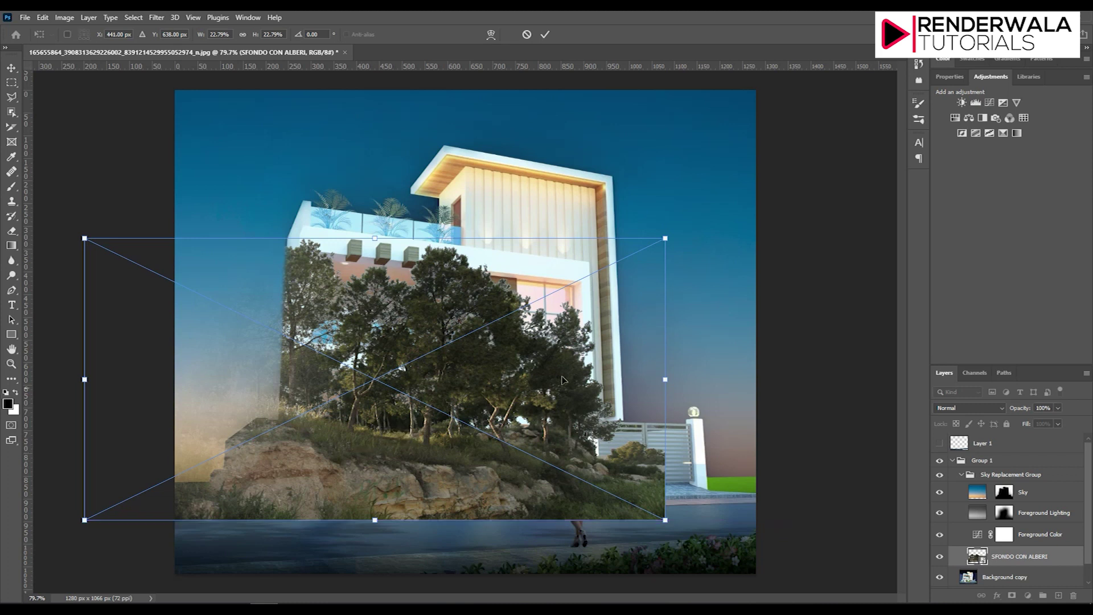
click(543, 35)
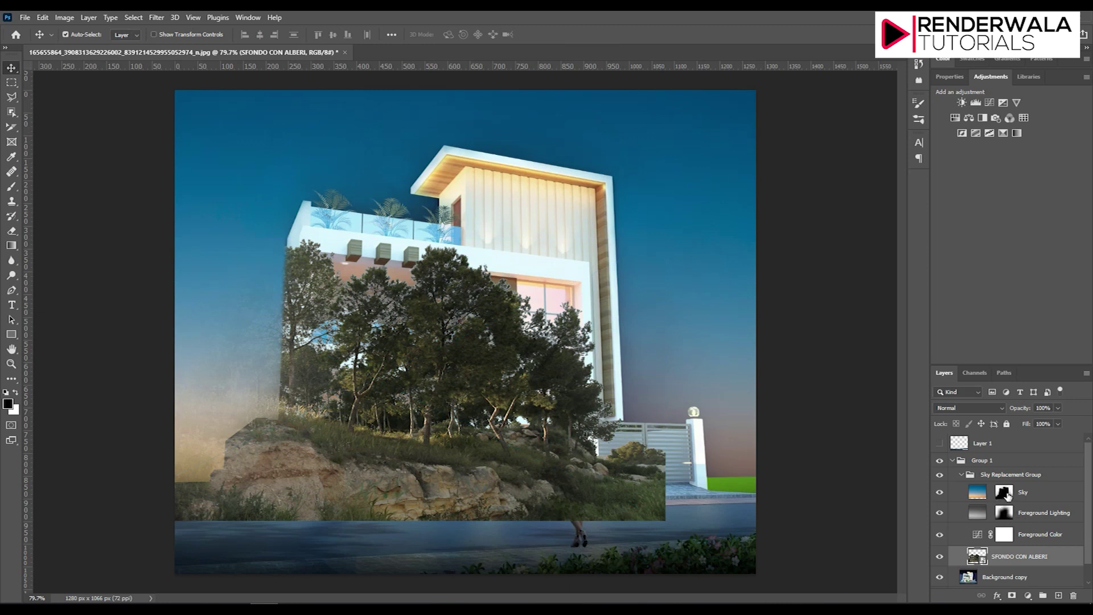
Step: Duplicate the Sky layer to get a copy of its mask
click(1005, 492)
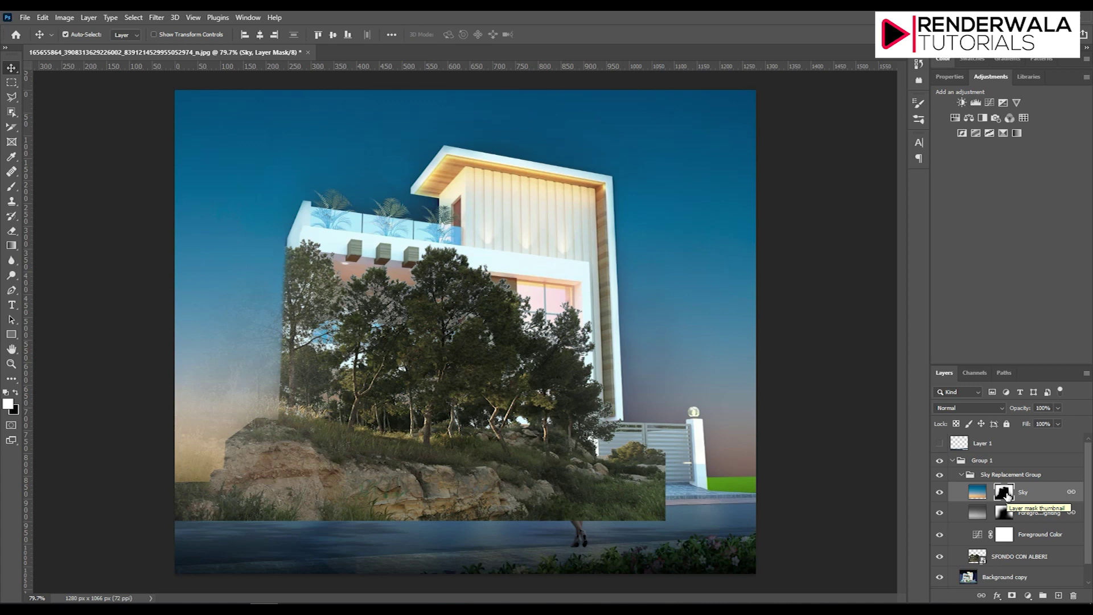
drag(1008, 495, 1052, 581)
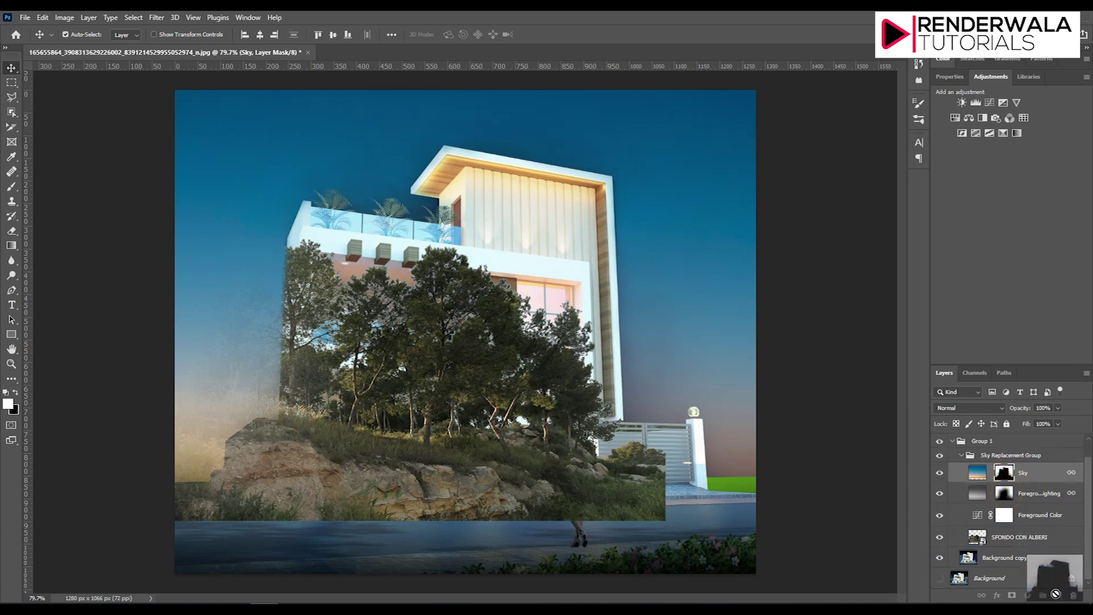
drag(1052, 581, 979, 477)
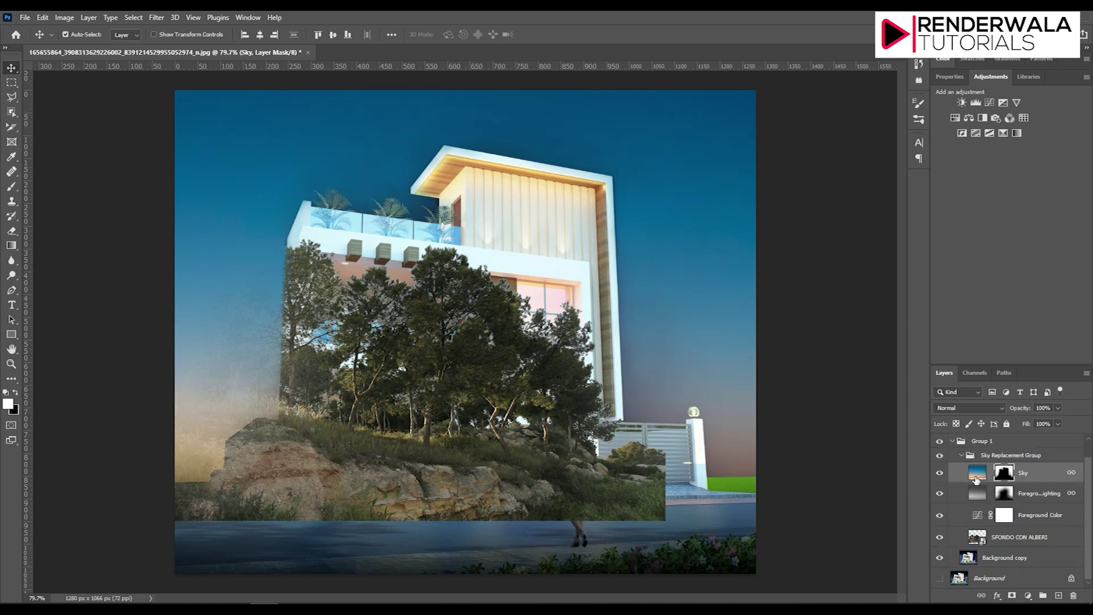
key(ctrl+j)
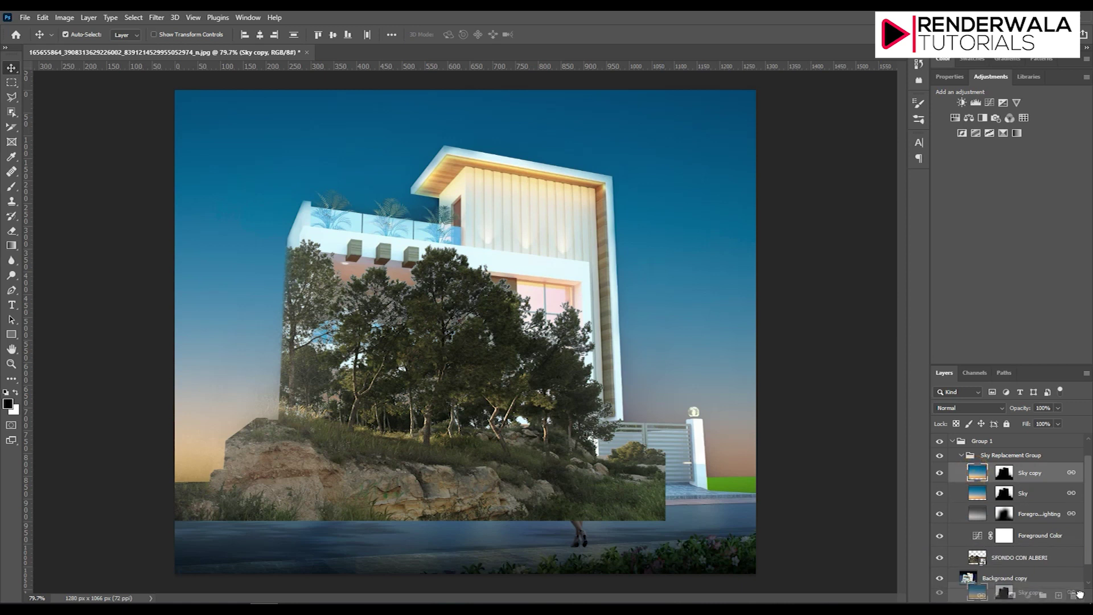
drag(979, 483, 1073, 595)
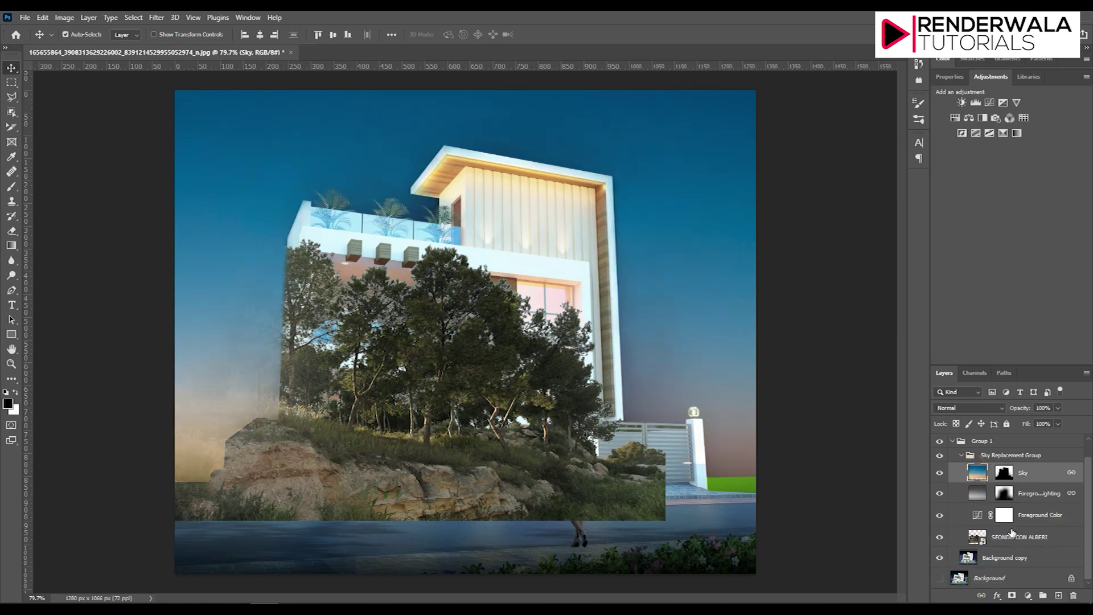
key(ctrl+j)
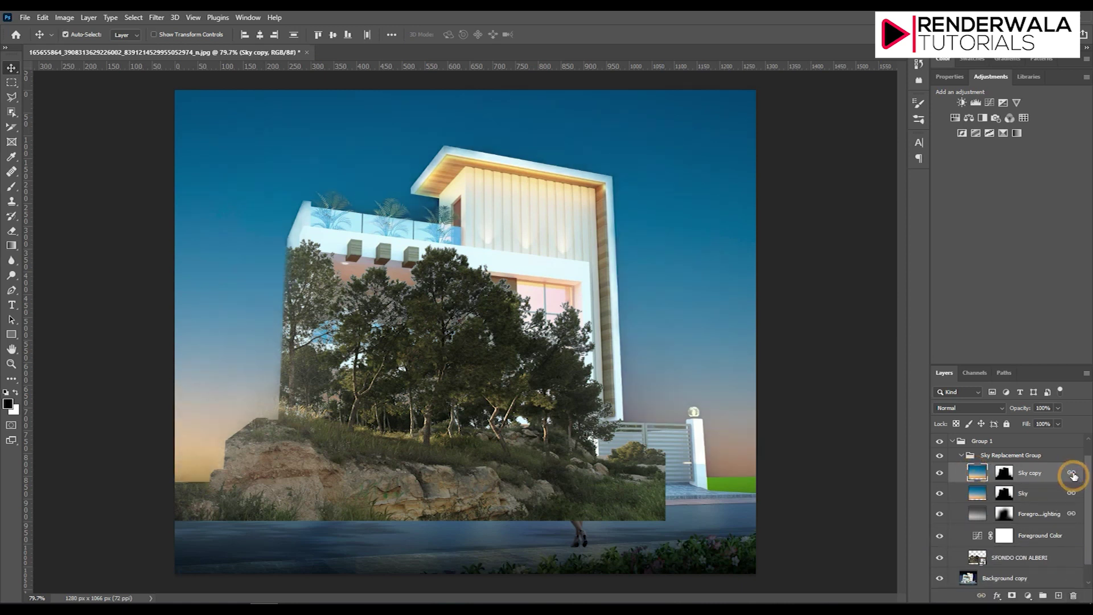
double_click(1069, 475)
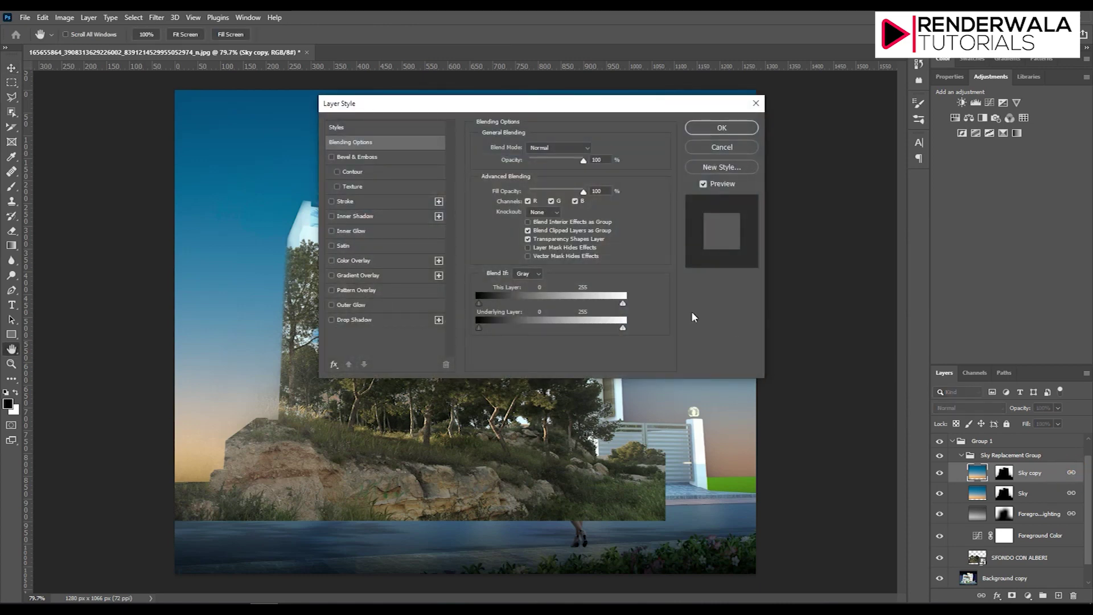
click(720, 147)
Step: Transfer the Sky copy's mask onto the trees layer, invert it, and delete the Sky copy
right_click(1029, 477)
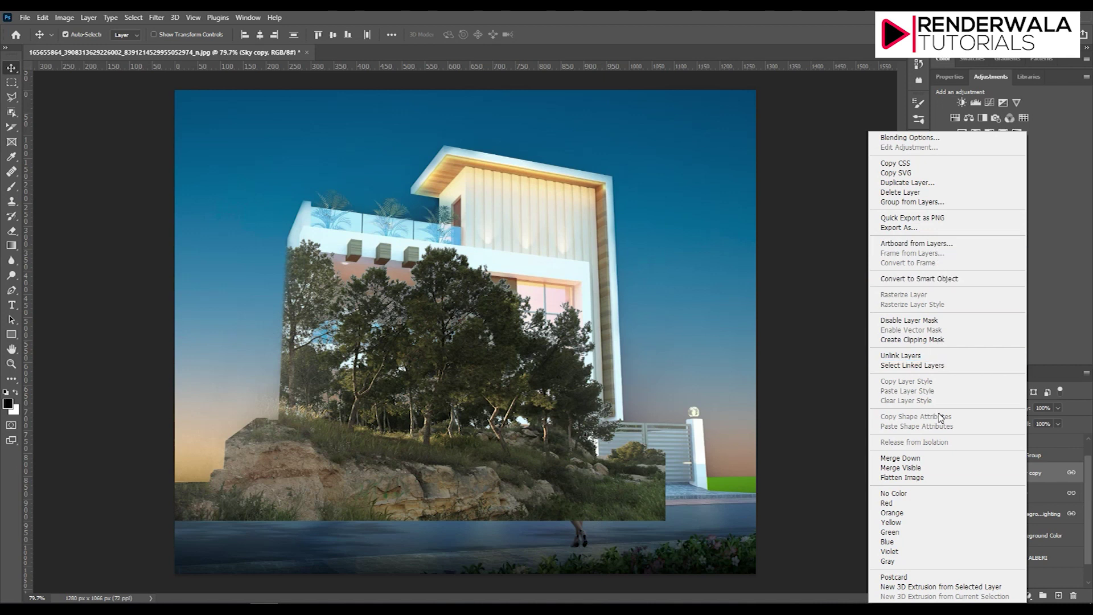
click(924, 321)
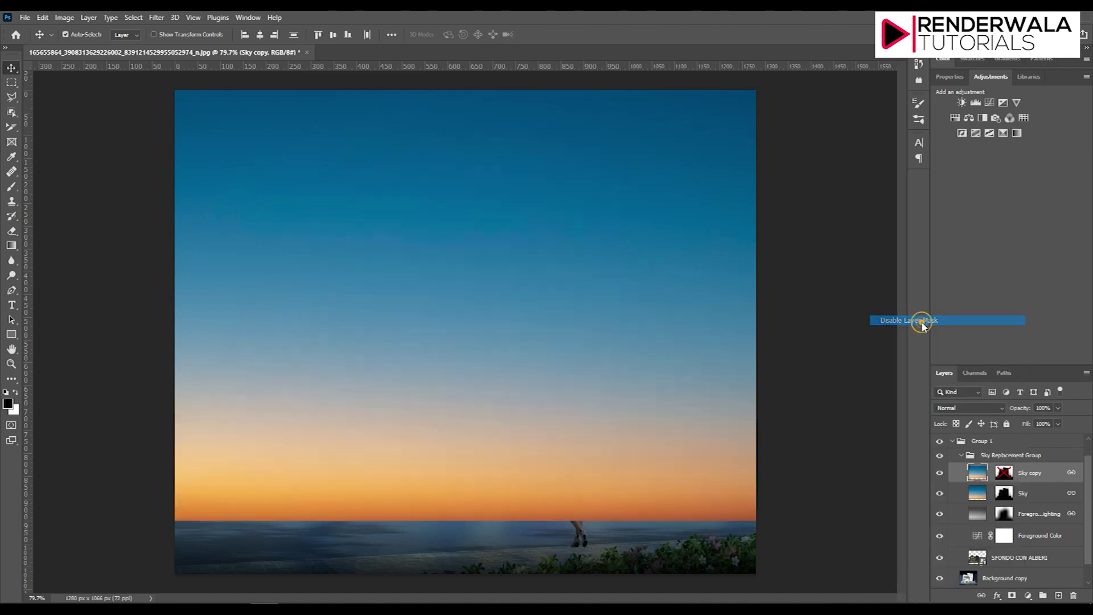
click(1005, 473)
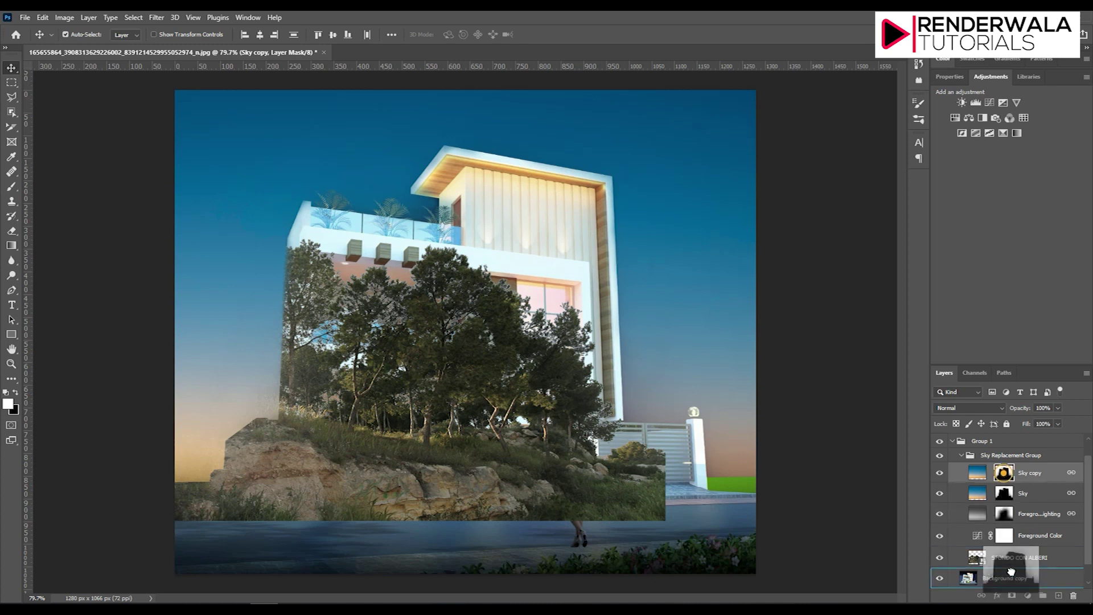
drag(1005, 478, 1010, 565)
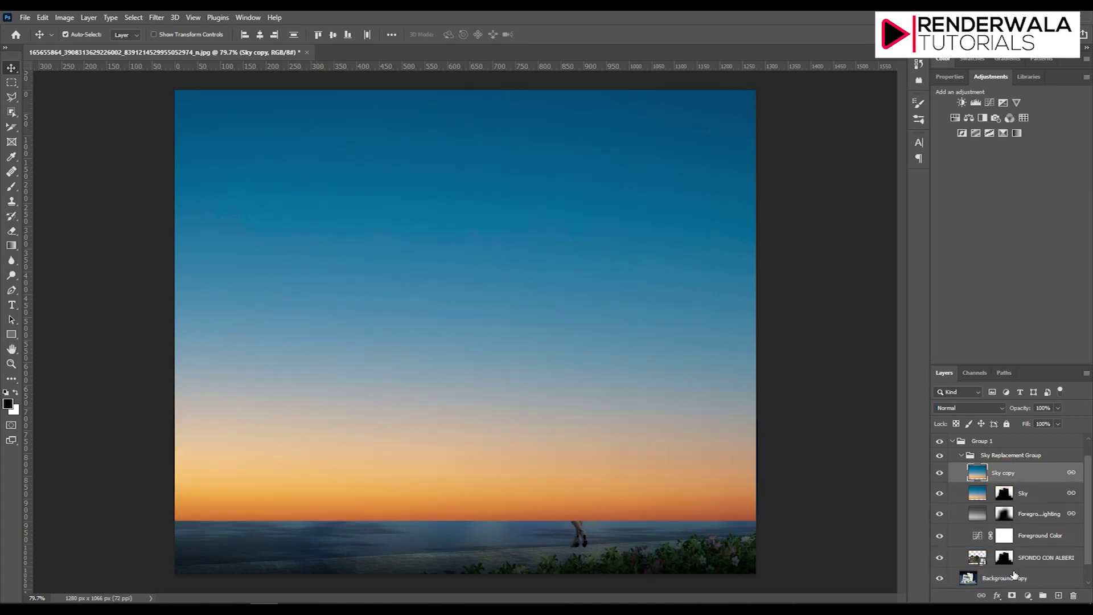
click(1005, 561)
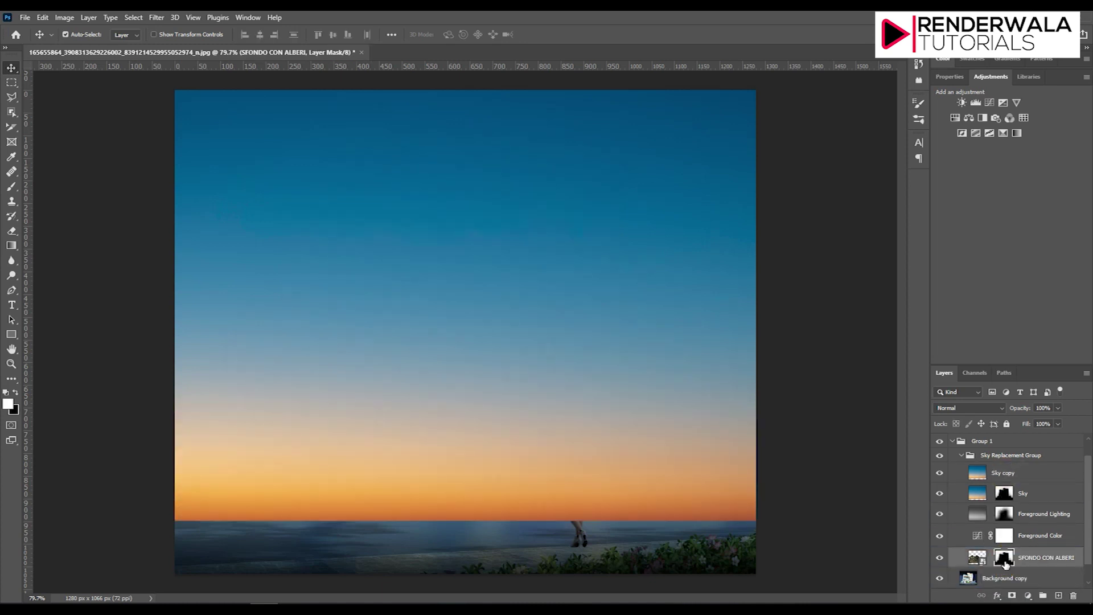
key(ctrl+i)
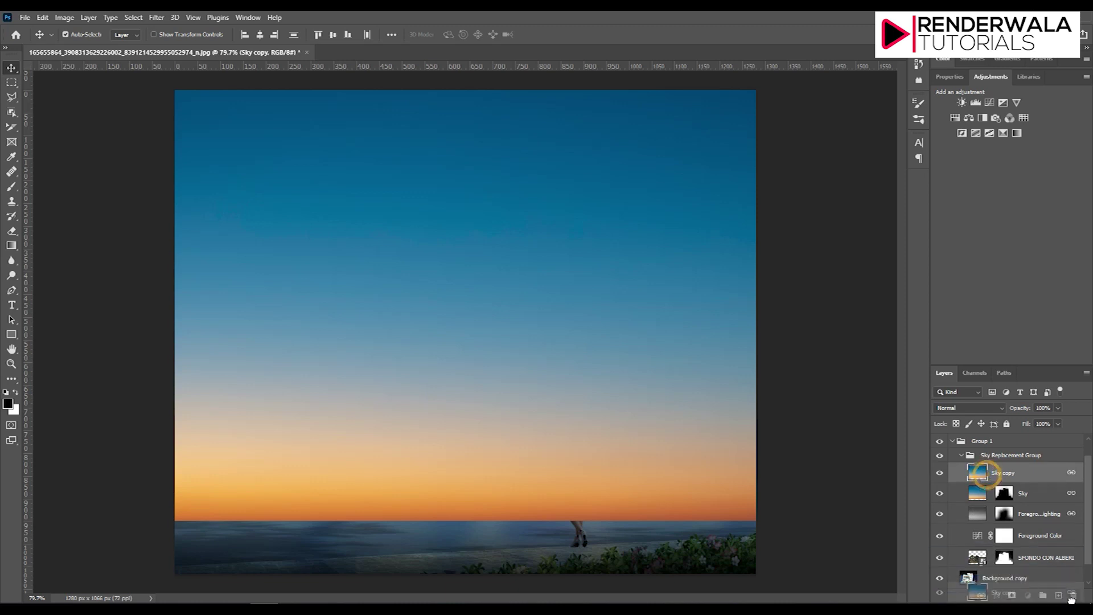
drag(986, 477, 1074, 595)
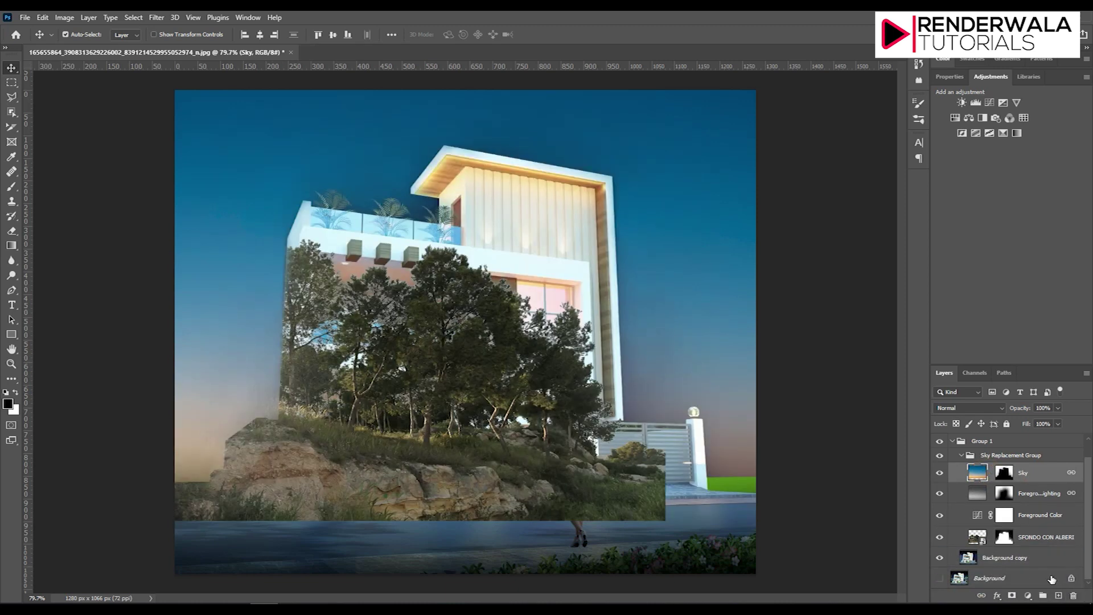
Step: Re-invert the trees mask so the house shows, move the layer above Sky, and check it
click(1005, 538)
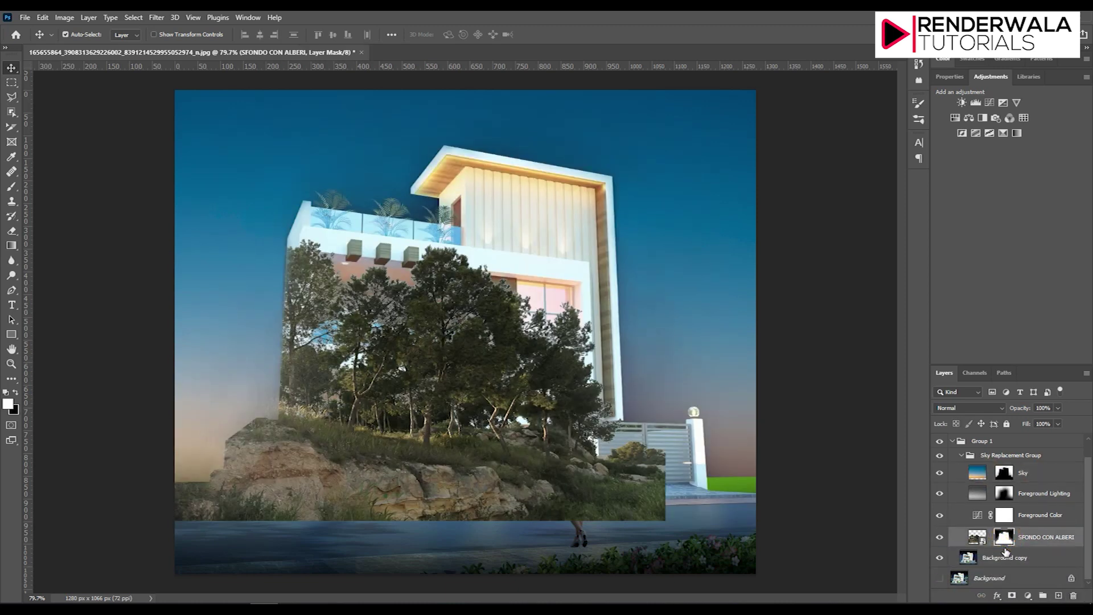
key(ctrl+i)
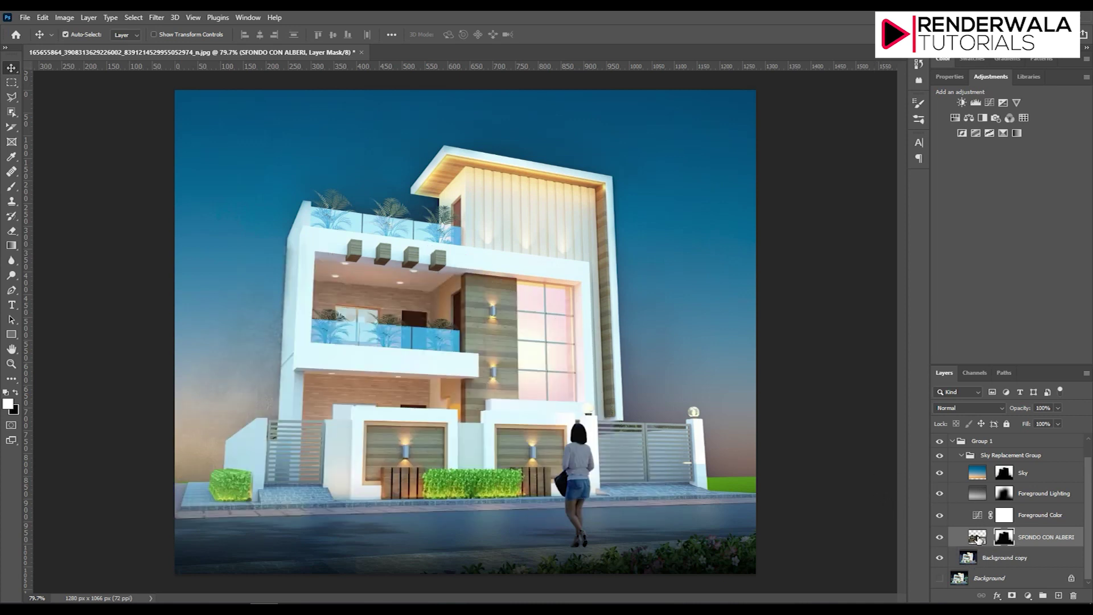
drag(977, 536, 975, 472)
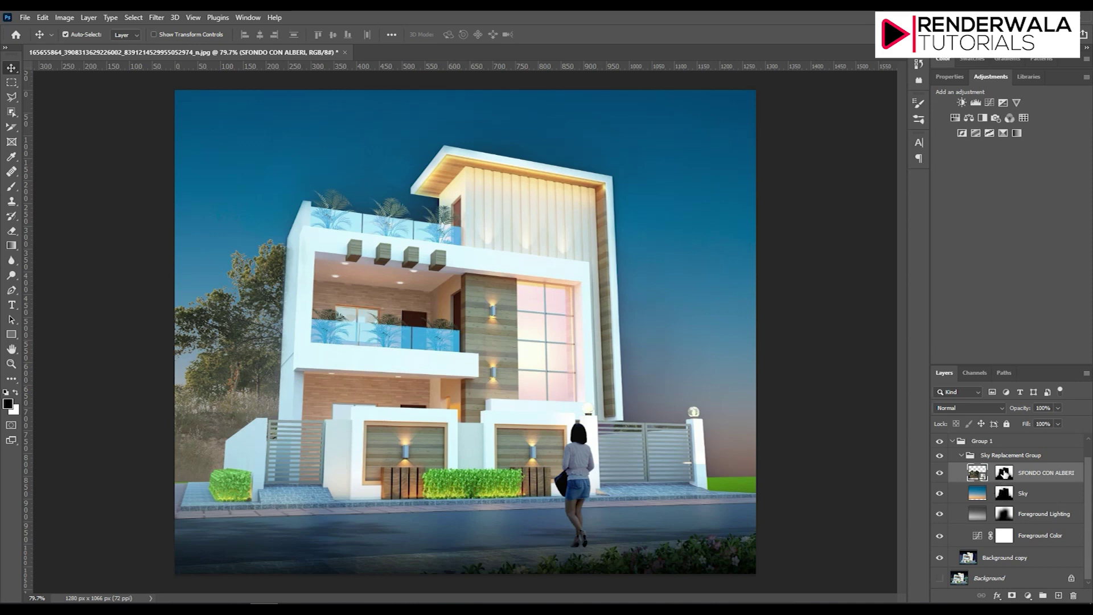
shift+click(1004, 472)
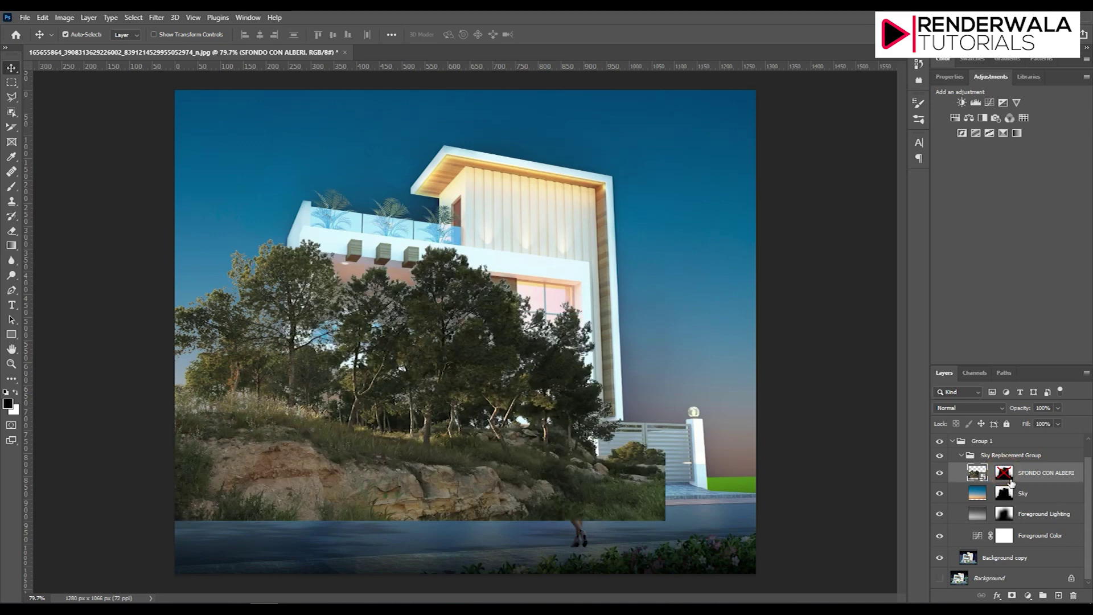
shift+click(1005, 476)
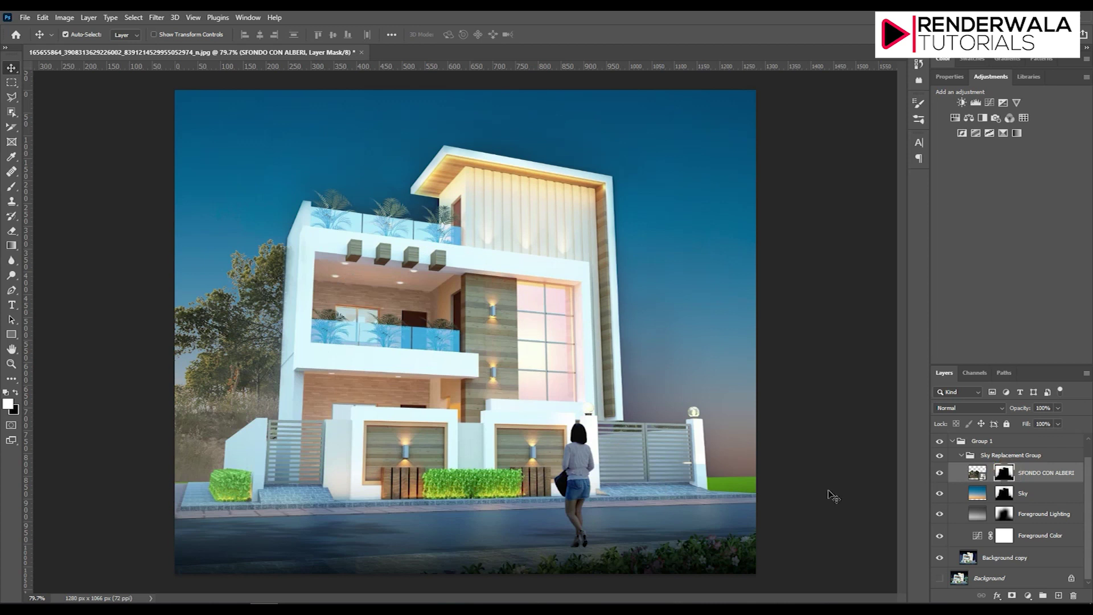
key(ctrl+t)
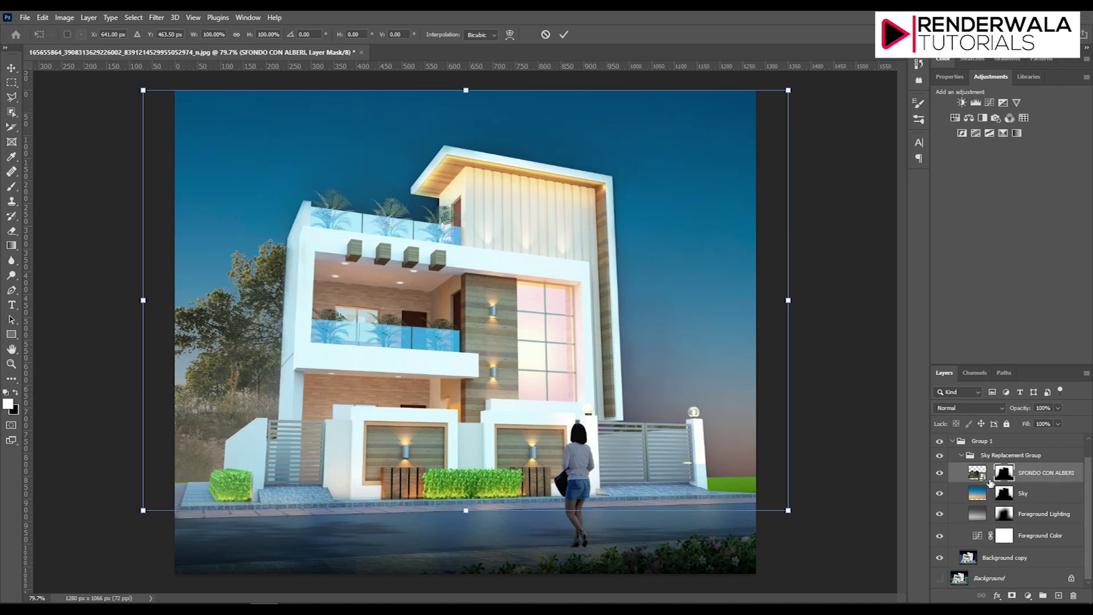
Step: Shrink the trees to about 11% and position them behind the house's right side by the gate
click(977, 476)
key(ctrl+t)
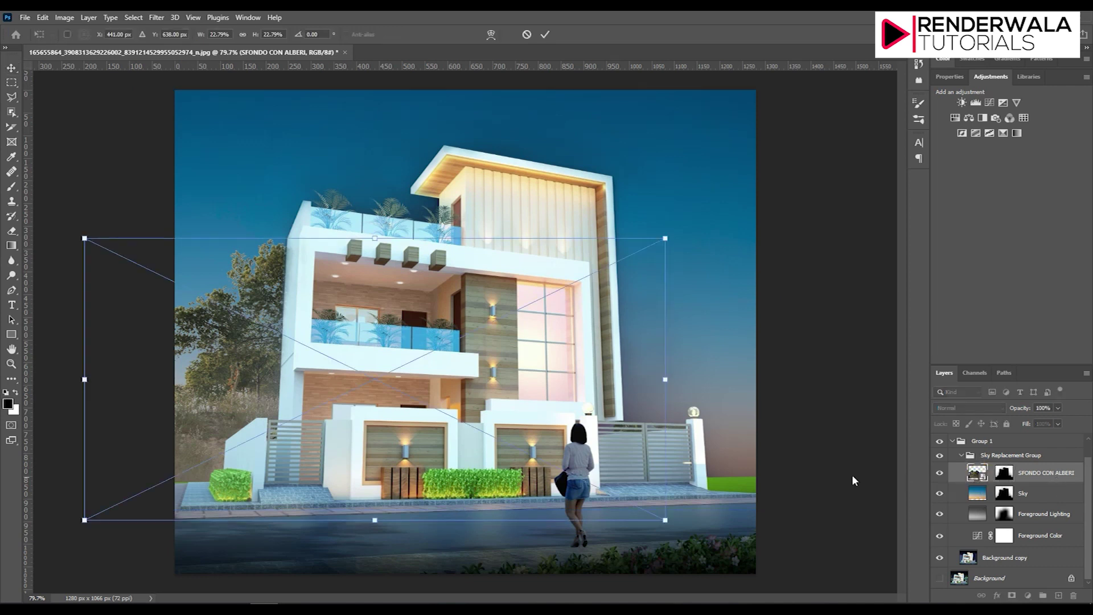
mouse_move(277, 336)
mouse_down()
mouse_move(122, 369)
mouse_move(50, 400)
mouse_move(28, 399)
mouse_move(12, 379)
mouse_move(651, 367)
mouse_move(497, 376)
mouse_move(527, 344)
mouse_move(539, 348)
mouse_move(545, 385)
mouse_up()
mouse_move(546, 384)
mouse_down()
mouse_move(562, 381)
mouse_move(473, 378)
mouse_move(566, 371)
mouse_move(572, 407)
mouse_move(554, 390)
mouse_move(517, 390)
mouse_up()
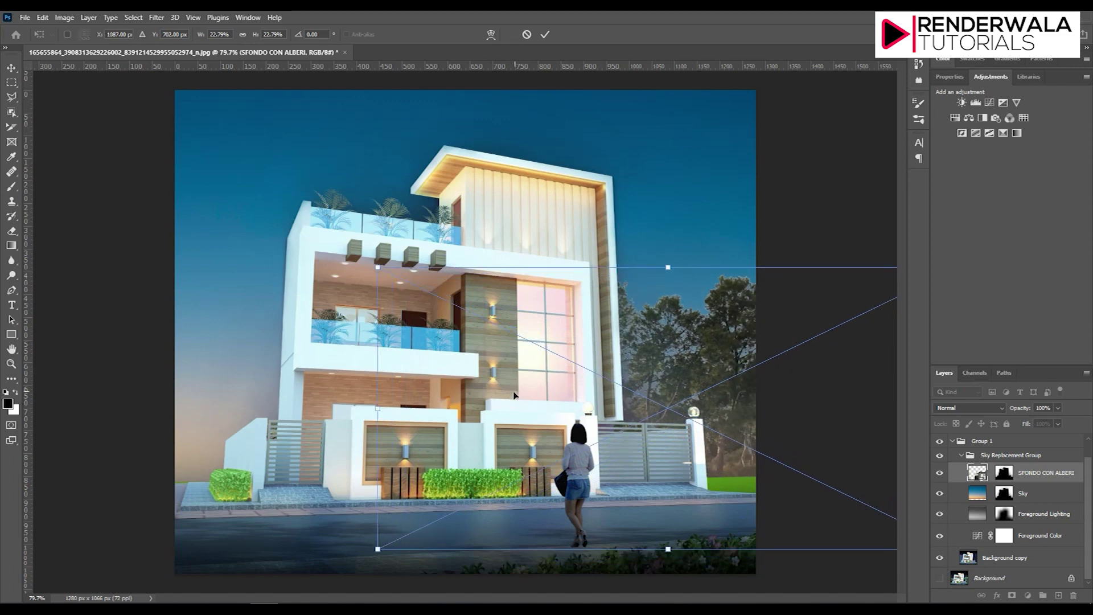
key(ctrl+minus)
key(ctrl+minus)
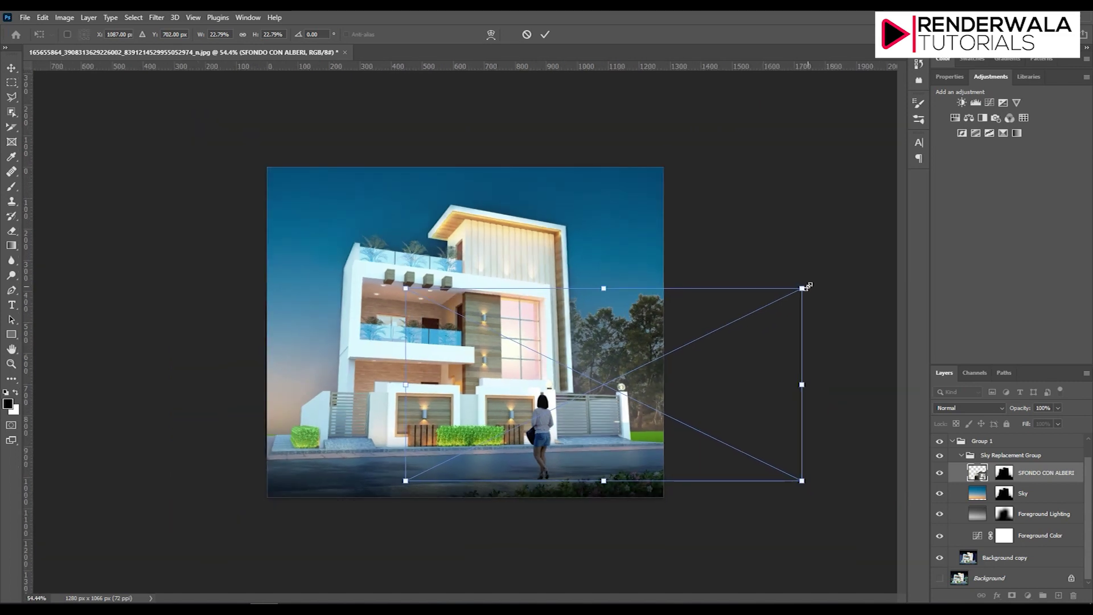
drag(804, 287, 639, 361)
mouse_move(594, 420)
mouse_down()
mouse_move(719, 384)
mouse_move(684, 404)
mouse_up()
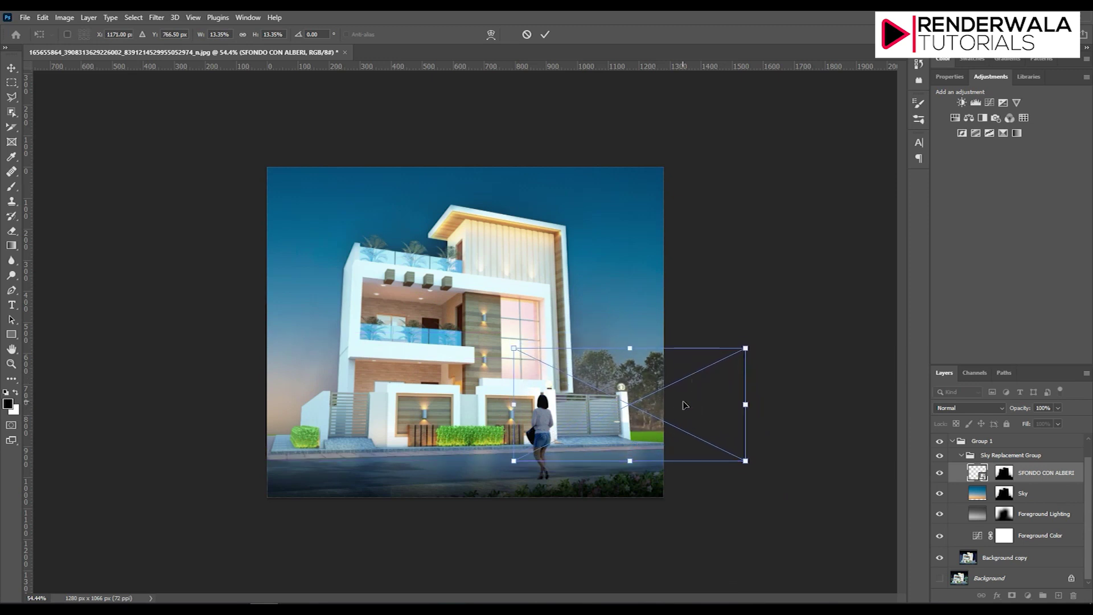
drag(745, 348, 717, 363)
drag(692, 399, 700, 402)
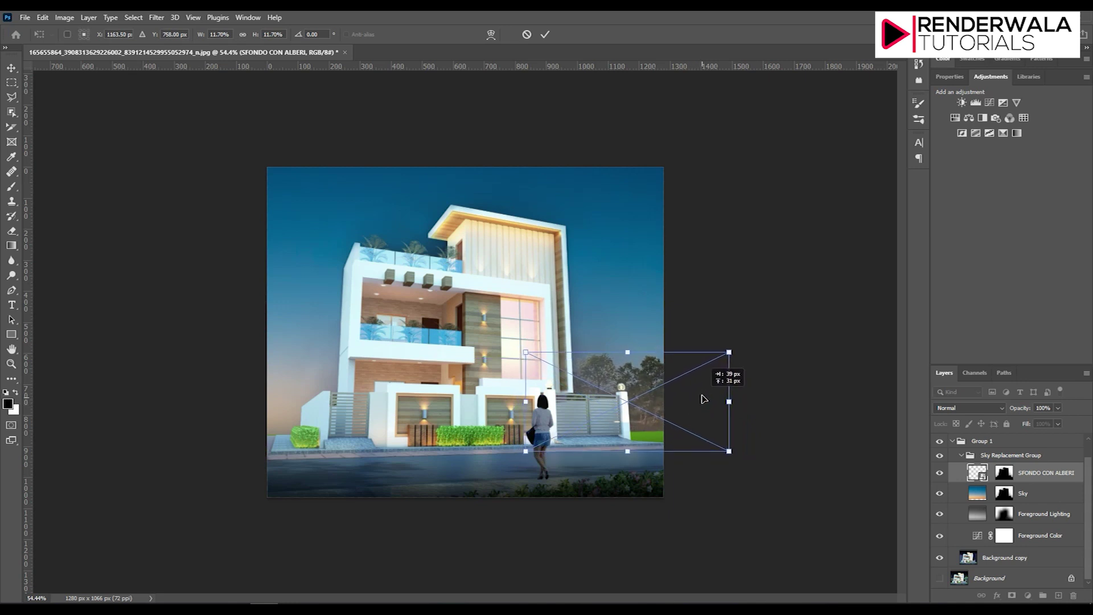
drag(699, 403, 685, 413)
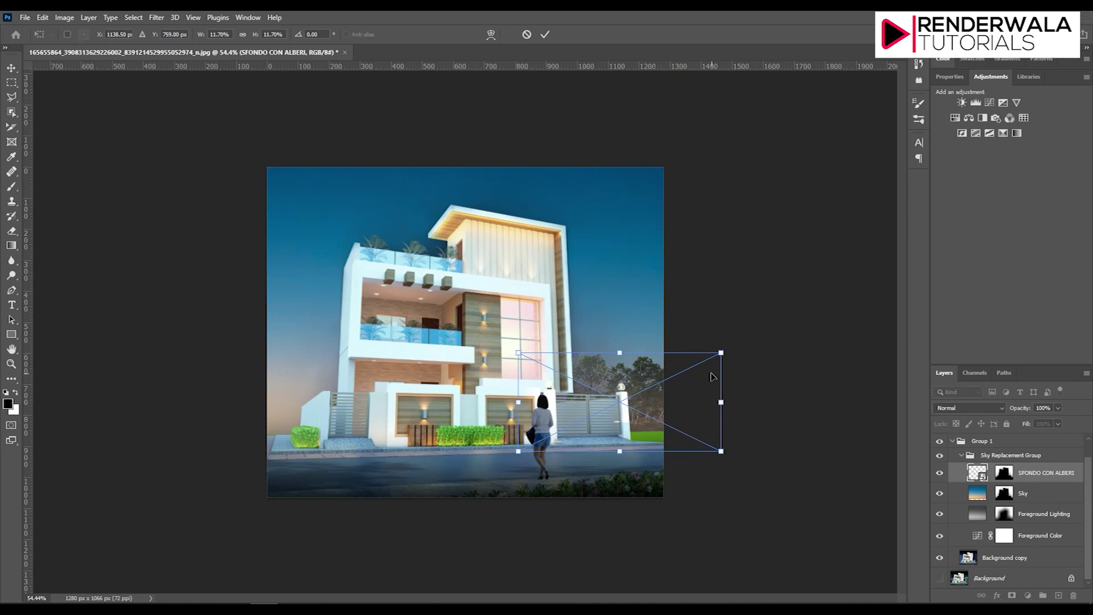
drag(722, 354, 711, 361)
drag(695, 399, 706, 394)
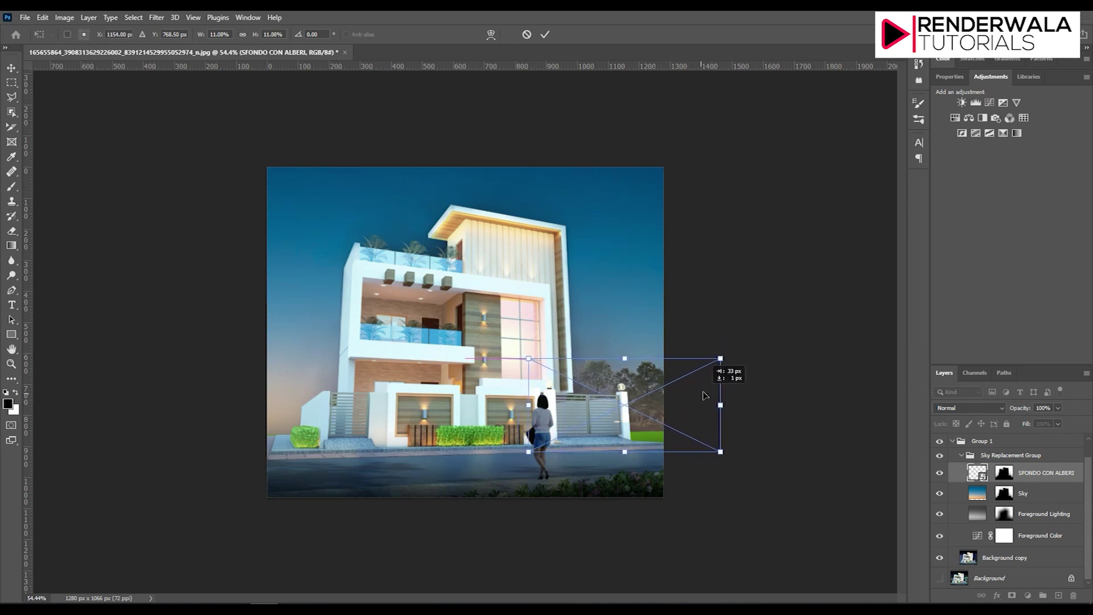
click(544, 35)
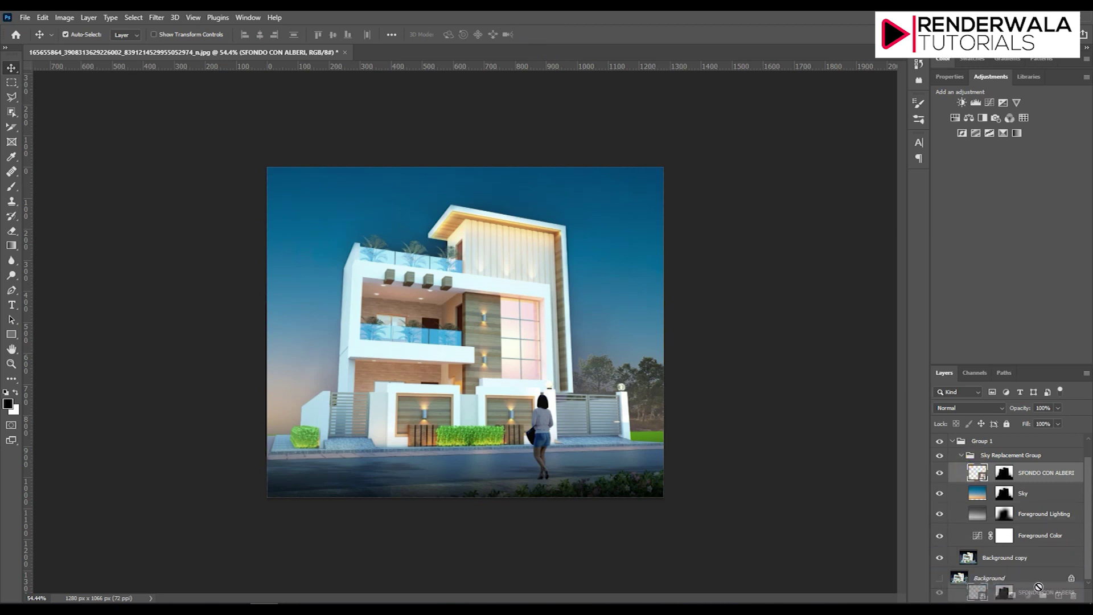
Step: Duplicate the trees layer and move the copy behind the house's left side
drag(975, 470, 1059, 596)
key(ctrl+t)
drag(667, 408, 326, 421)
click(545, 34)
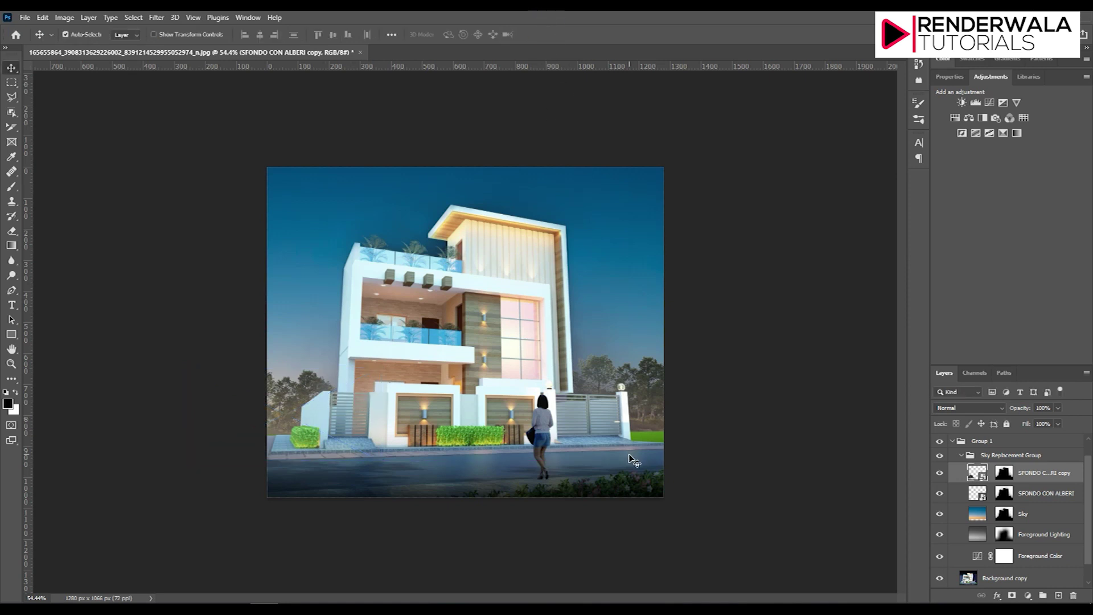
Step: Zoom in and hide both SFONDO CON ALBERI tree layers
click(978, 516)
click(1004, 519)
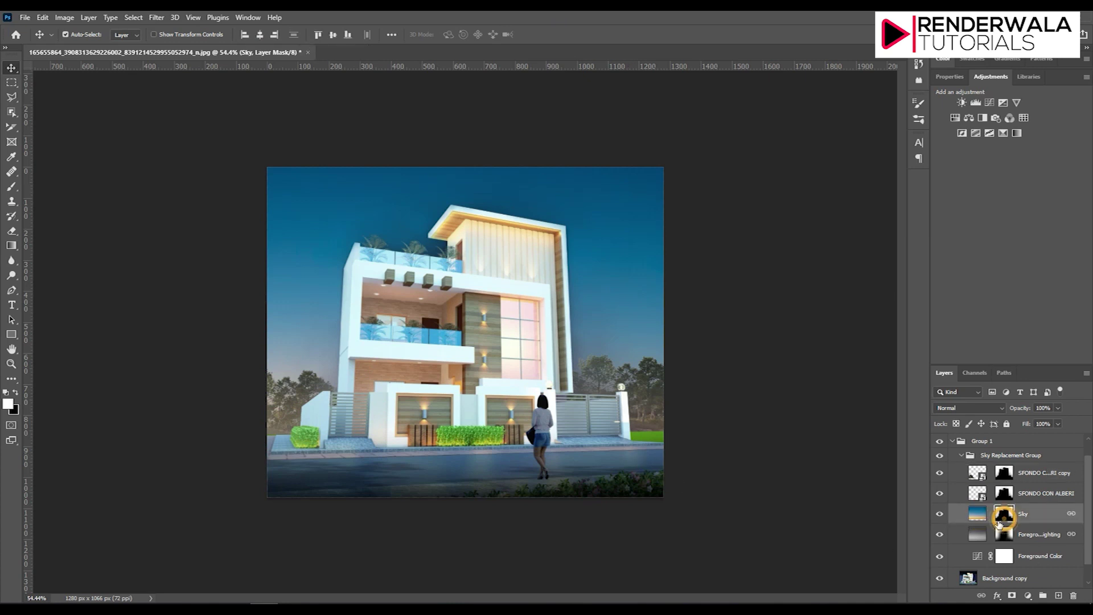
scroll(717, 496, up, 2)
scroll(757, 509, up, 2)
scroll(788, 521, up, 2)
scroll(789, 521, up, 1)
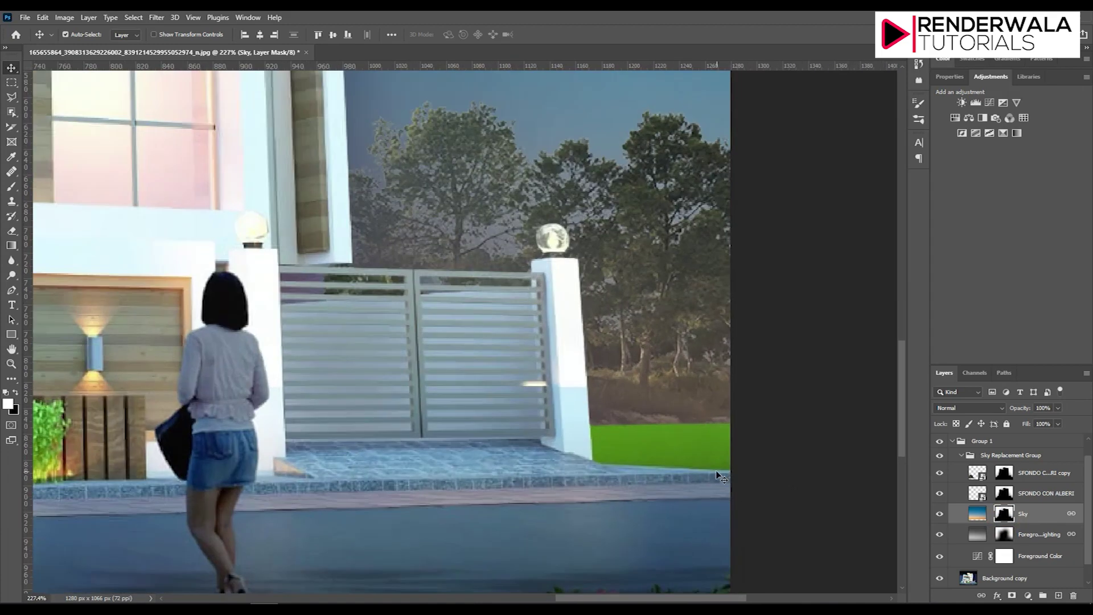
click(1005, 493)
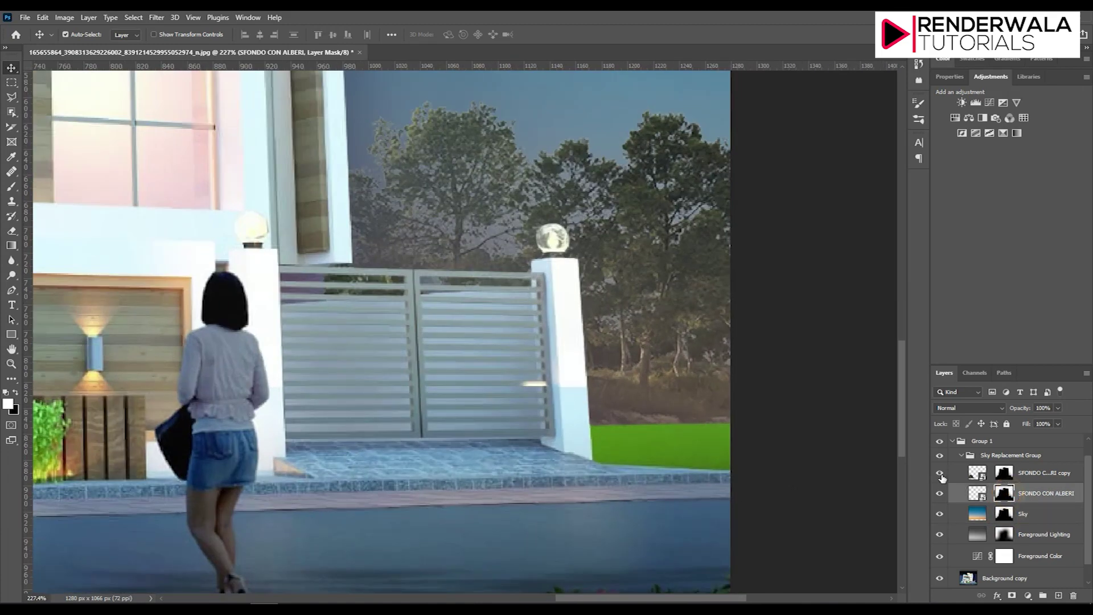
drag(939, 472, 939, 493)
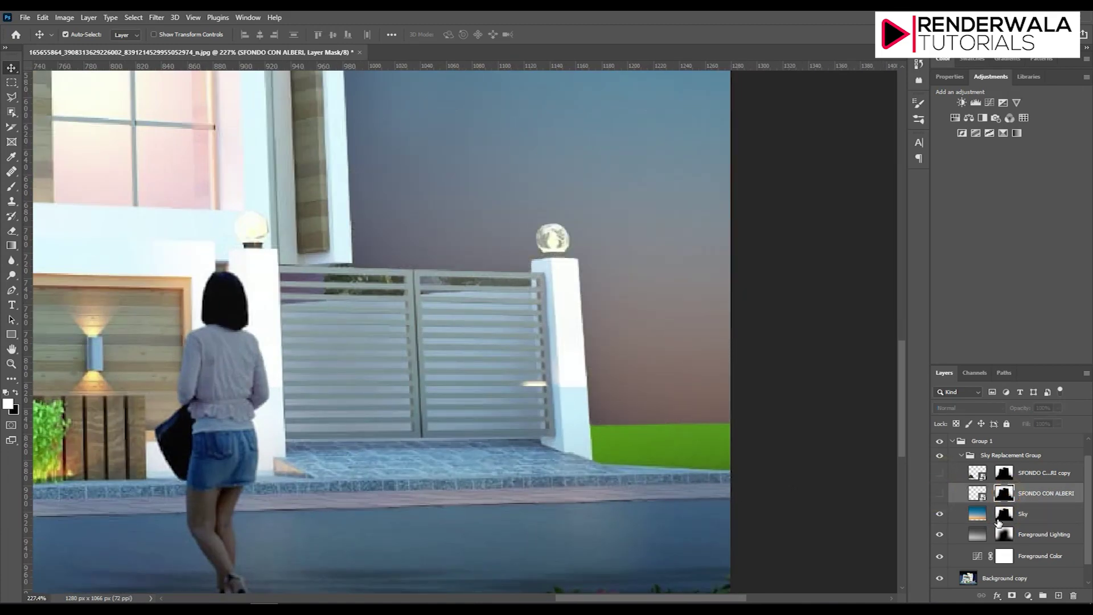
Step: Try brushing the Sky mask over the green strip at 100% opacity, then undo
click(1005, 515)
scroll(674, 444, up, 1)
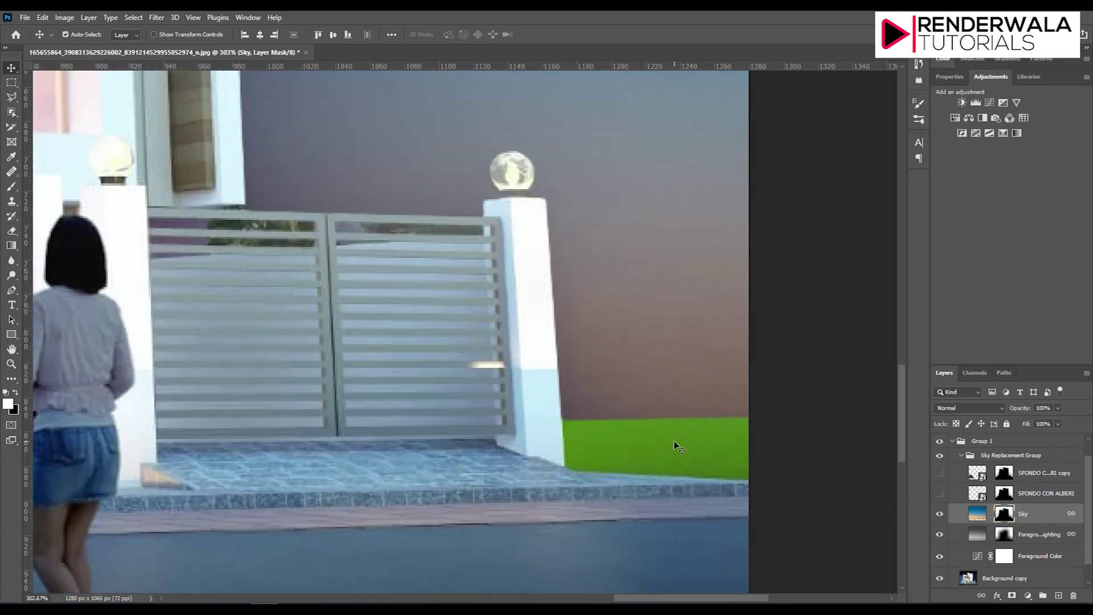
scroll(748, 456, up, 1)
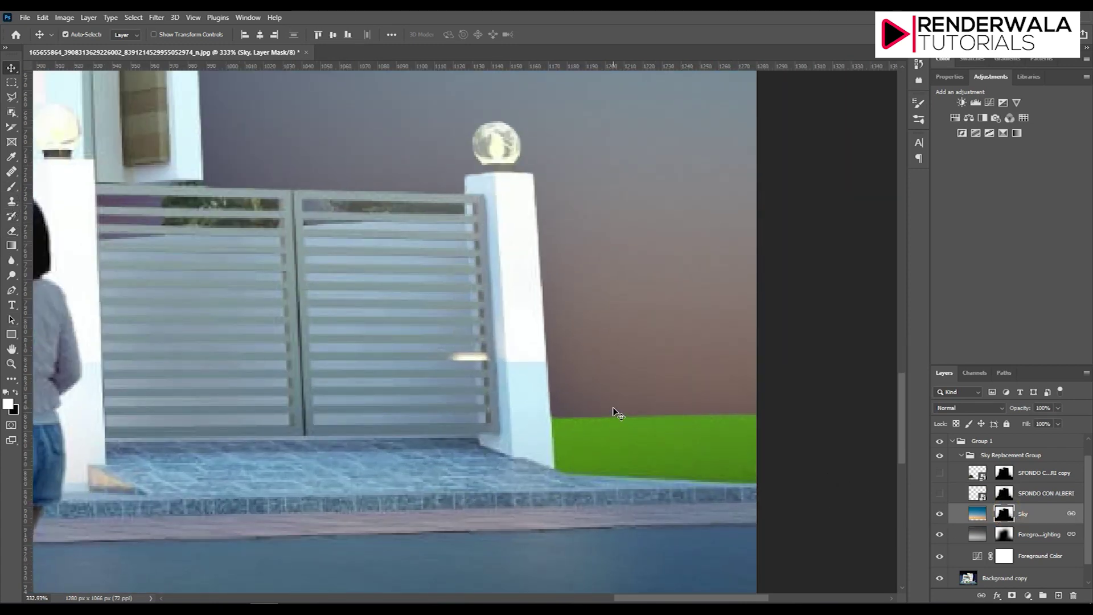
key(b)
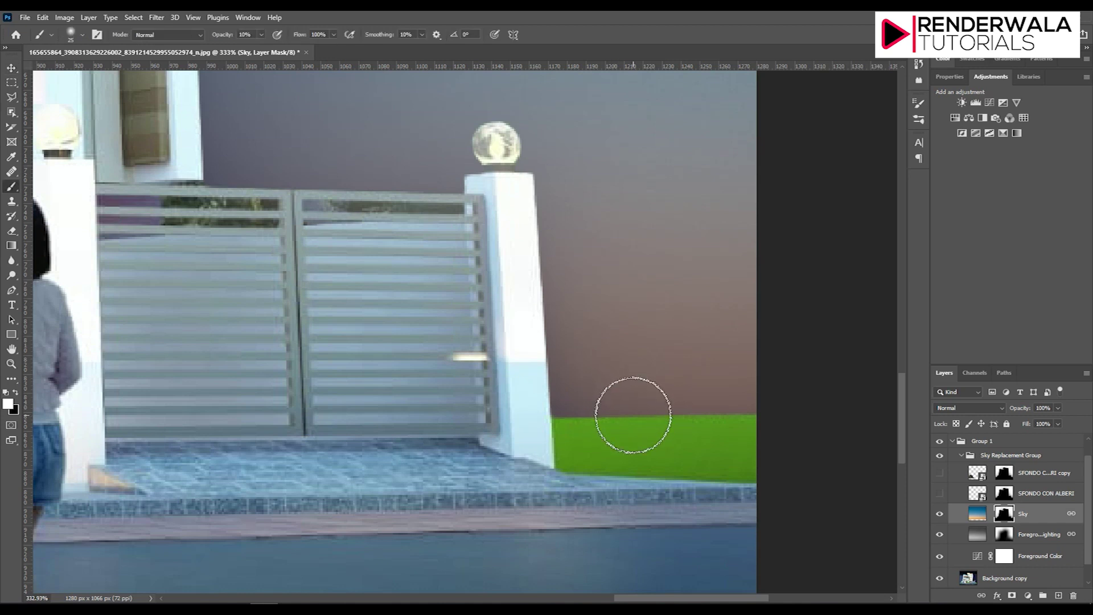
drag(718, 428, 696, 424)
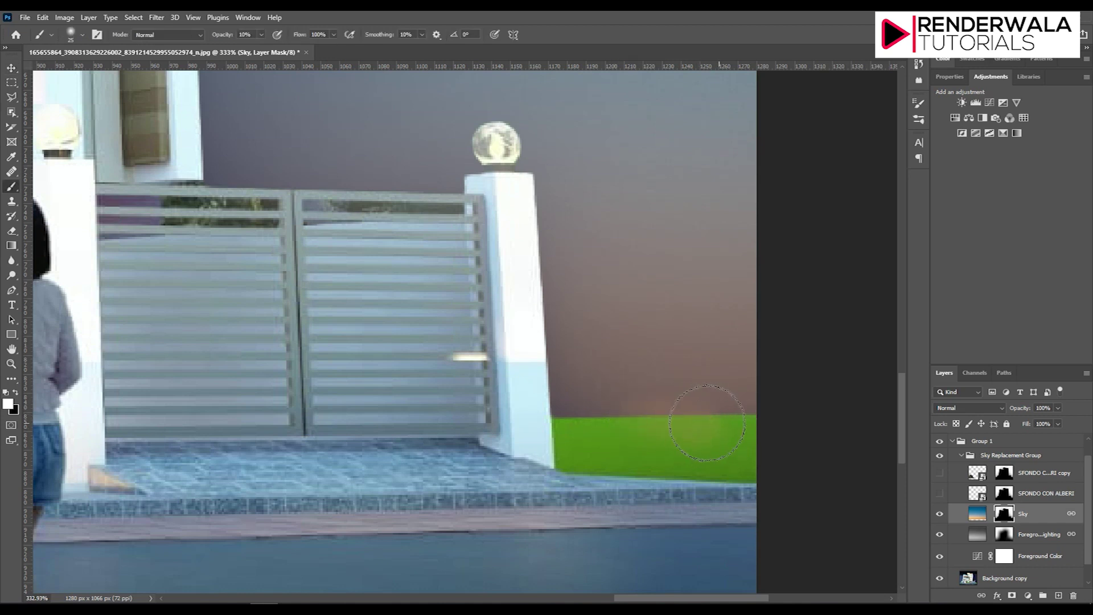
click(695, 423)
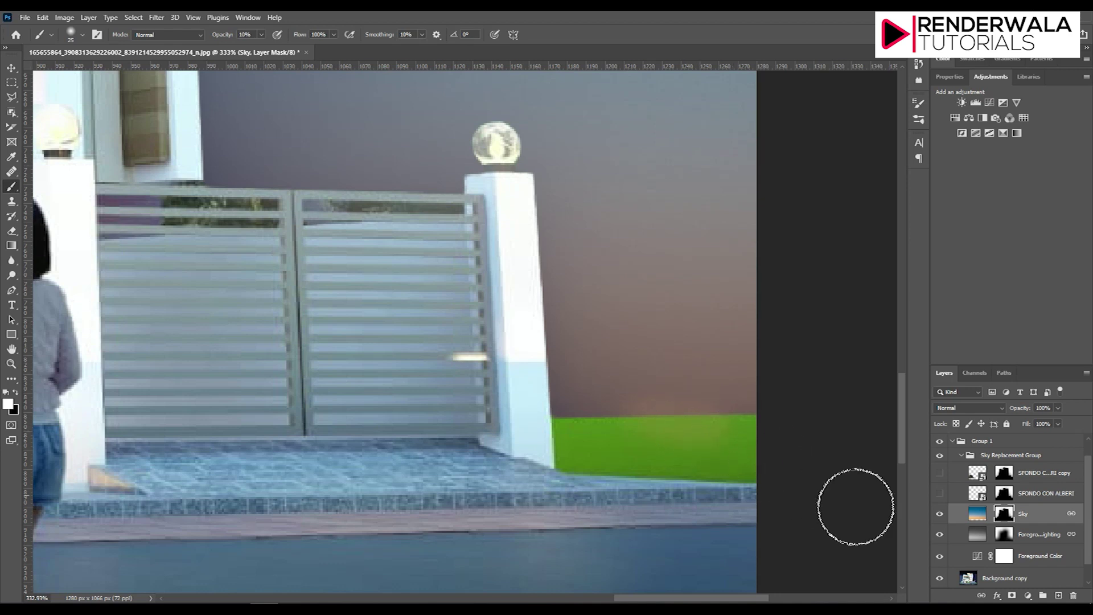
key(0)
mouse_move(668, 439)
mouse_down()
mouse_move(739, 434)
mouse_move(601, 392)
mouse_move(610, 341)
mouse_move(557, 420)
mouse_move(688, 420)
mouse_move(708, 439)
mouse_up()
key(ctrl+z)
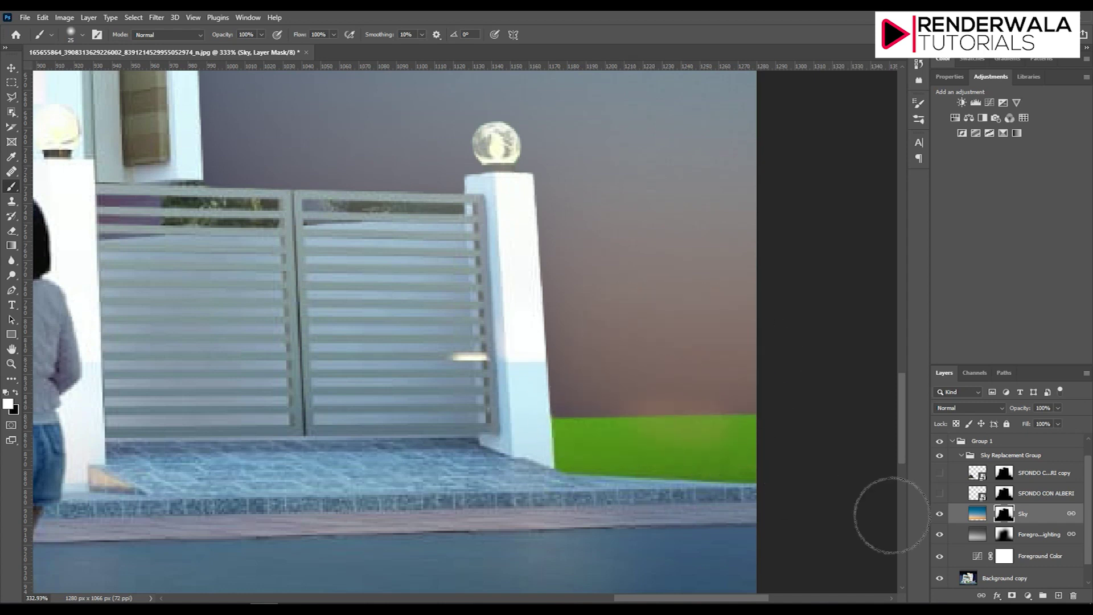
Step: Paint black along the green strip's top on Background copy, then undo it
click(1005, 514)
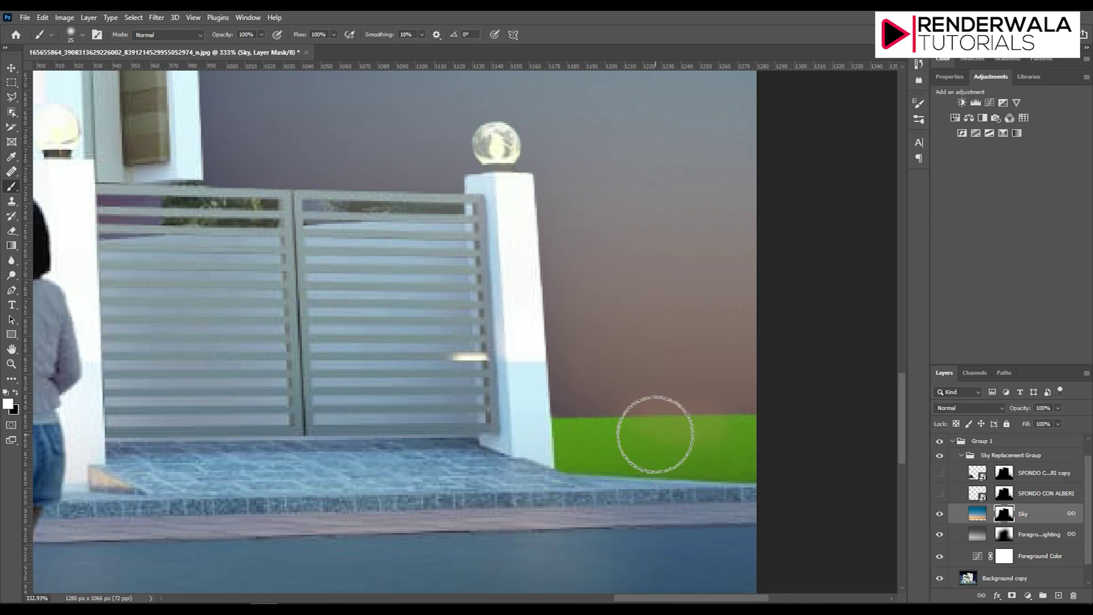
key(x)
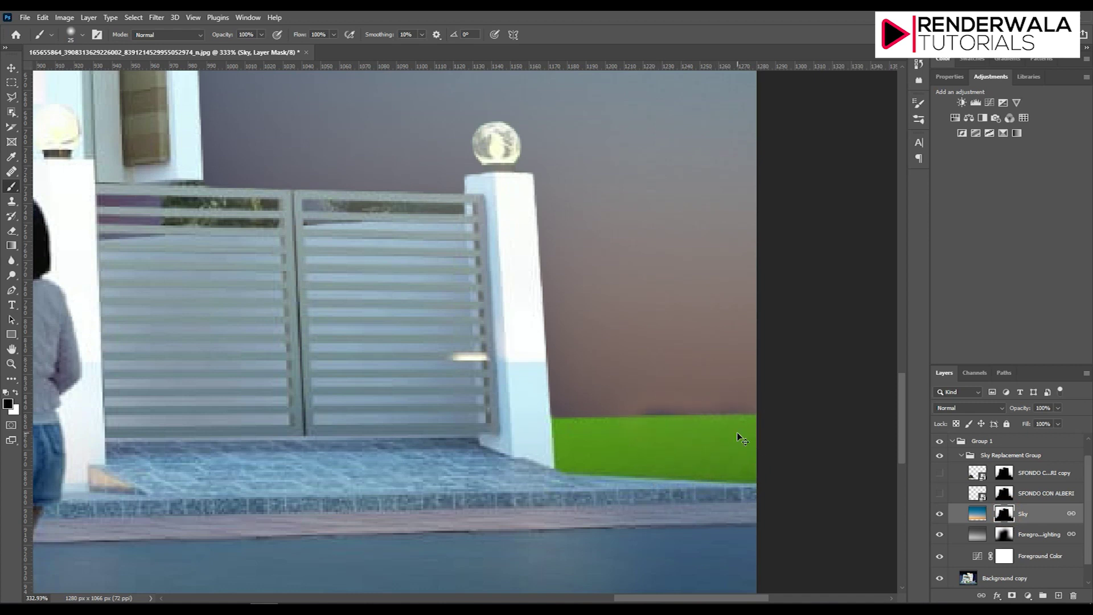
click(999, 579)
drag(663, 432, 749, 435)
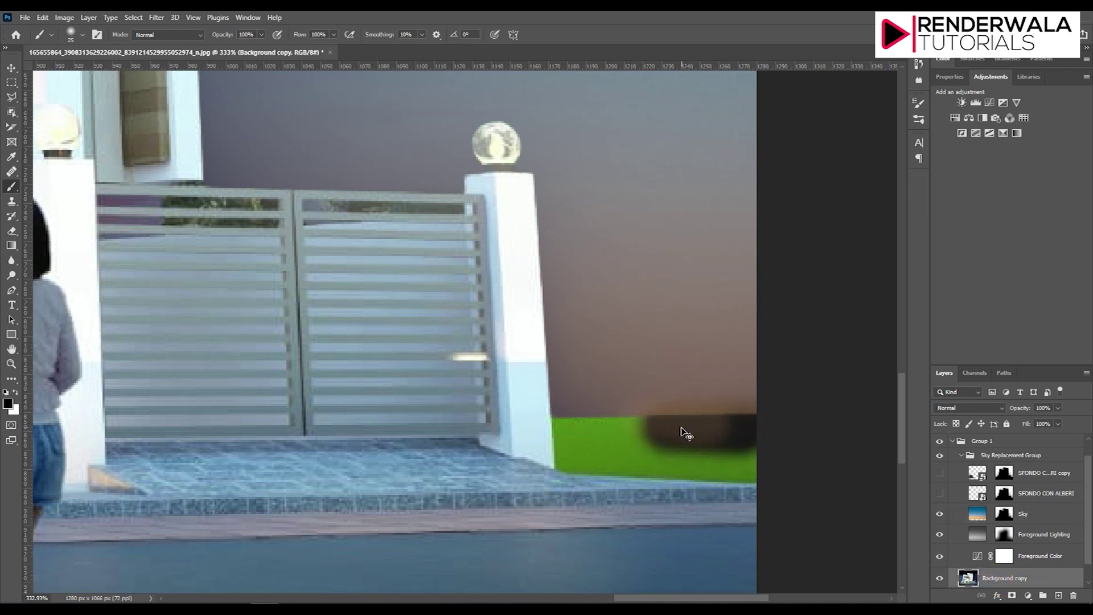
key(ctrl+z)
scroll(989, 571, down, 1)
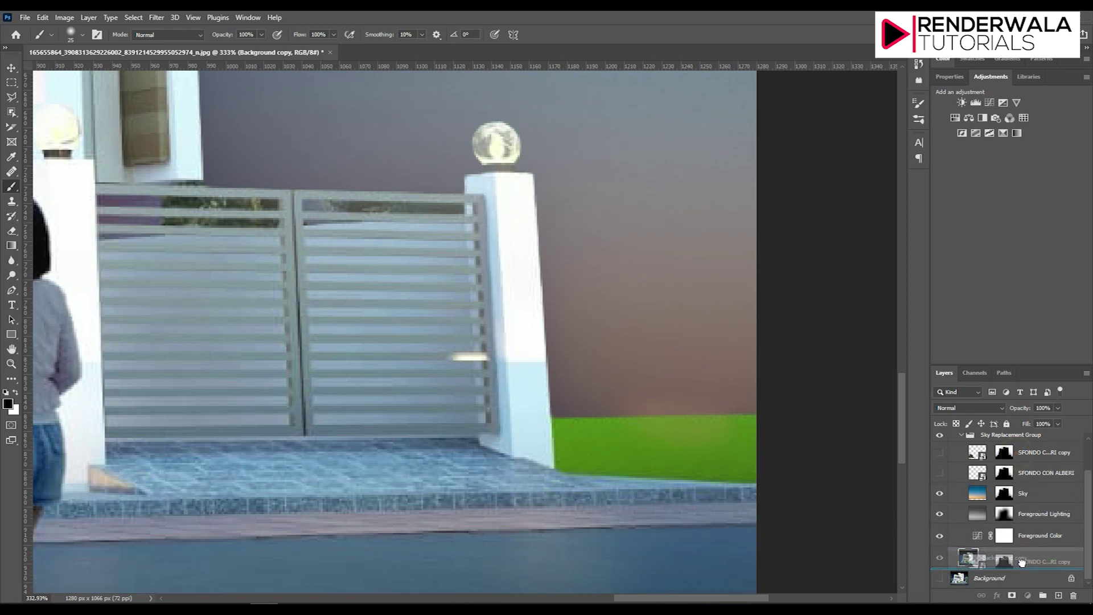
Step: Copy the tree copy's mask onto the Background copy layer, undoing an accidental layer move
drag(1018, 456, 1019, 568)
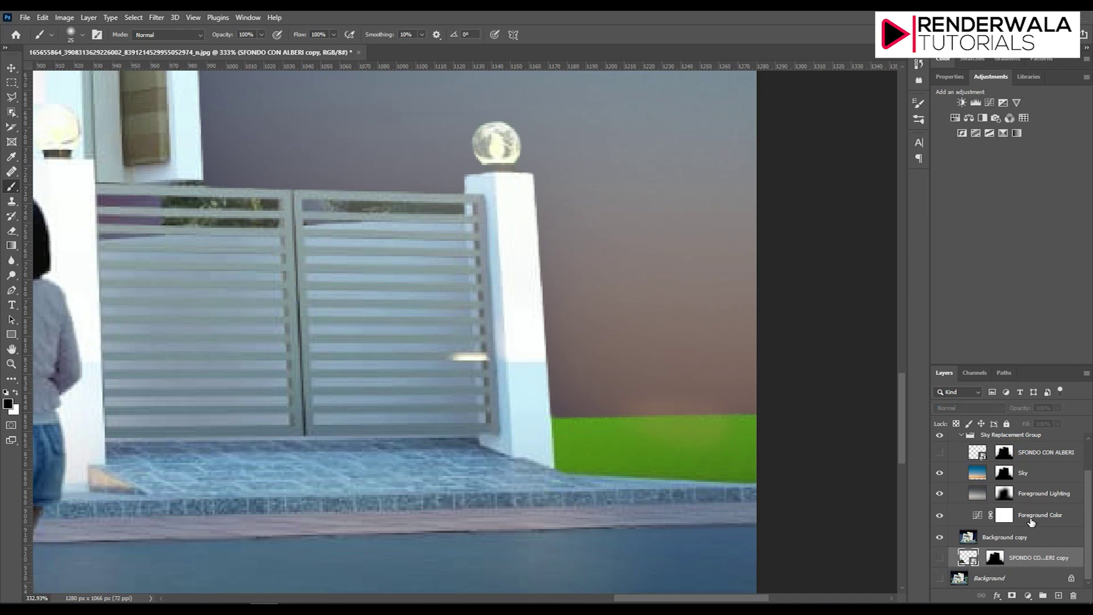
key(ctrl+z)
drag(1006, 453, 1017, 558)
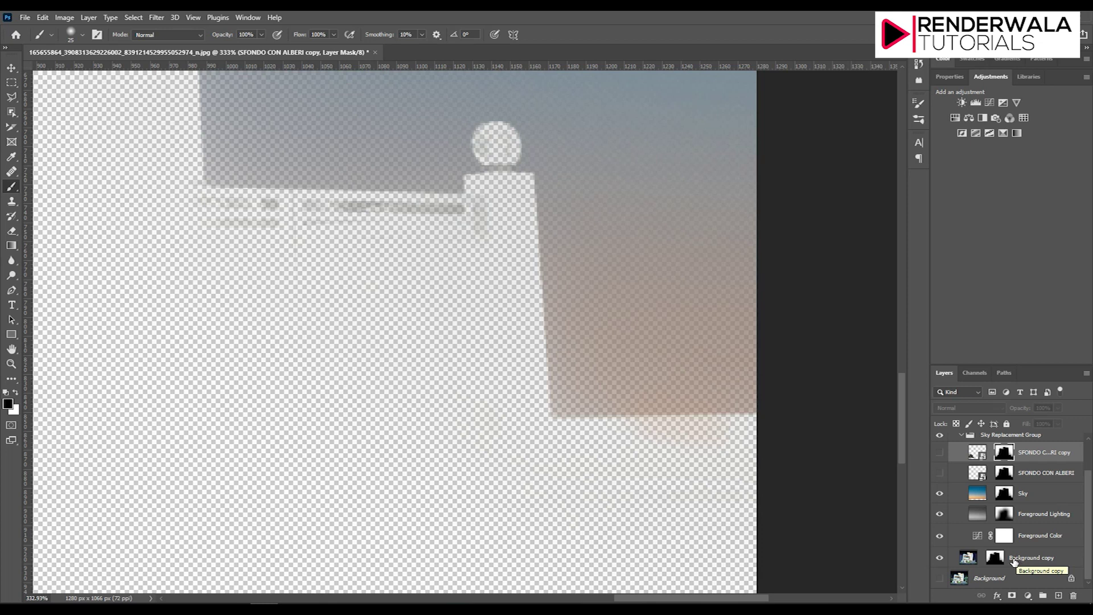
click(1006, 561)
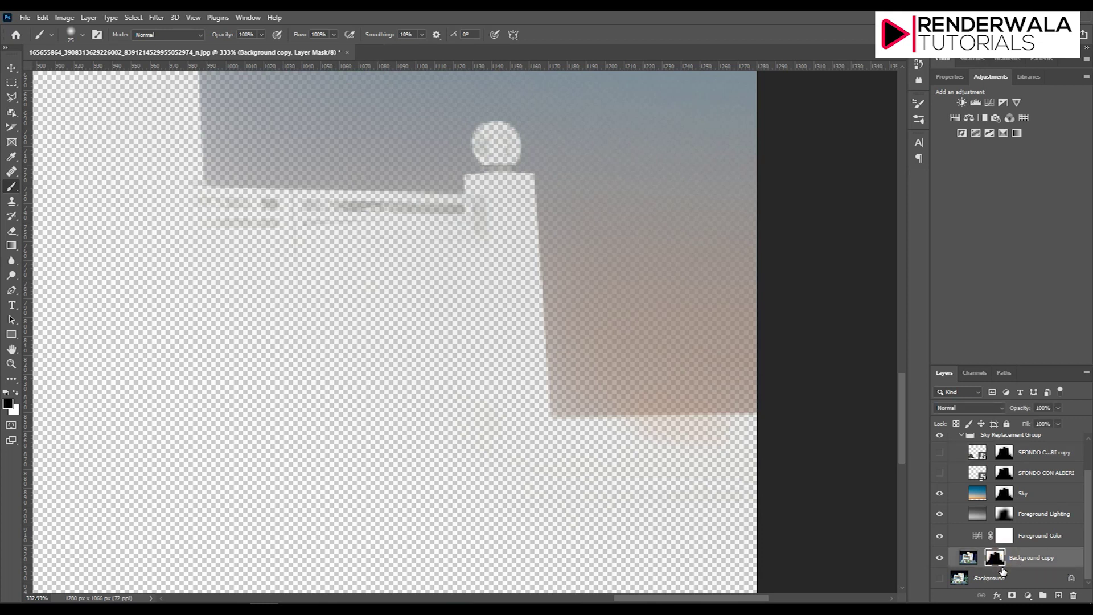
scroll(691, 342, down, 4)
scroll(639, 415, down, 4)
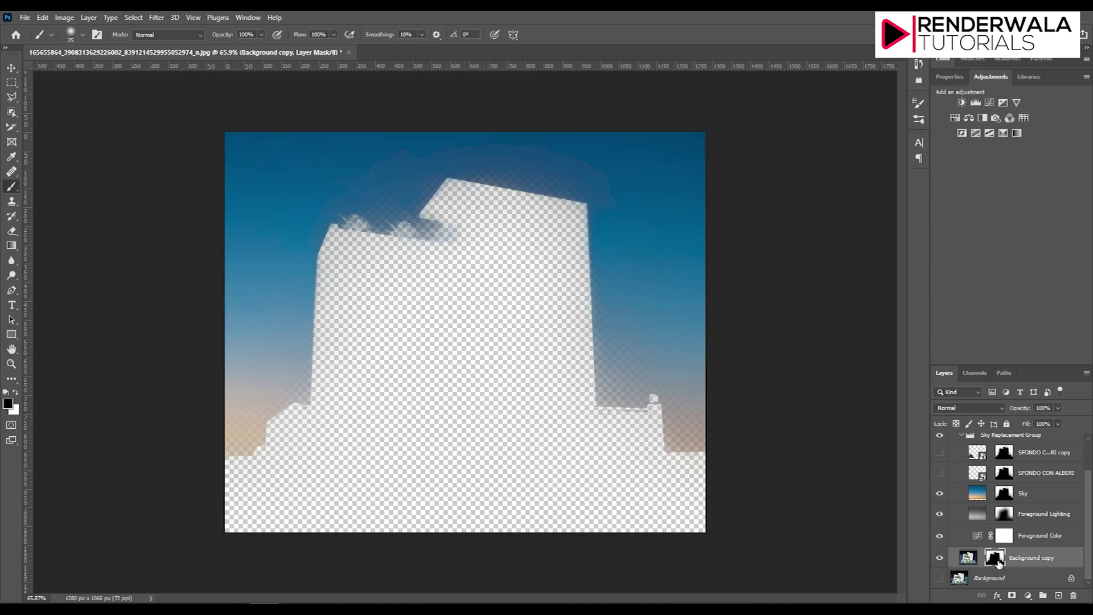
Step: Select the Gradient tool and toggle the Background copy mask to compare
key(g)
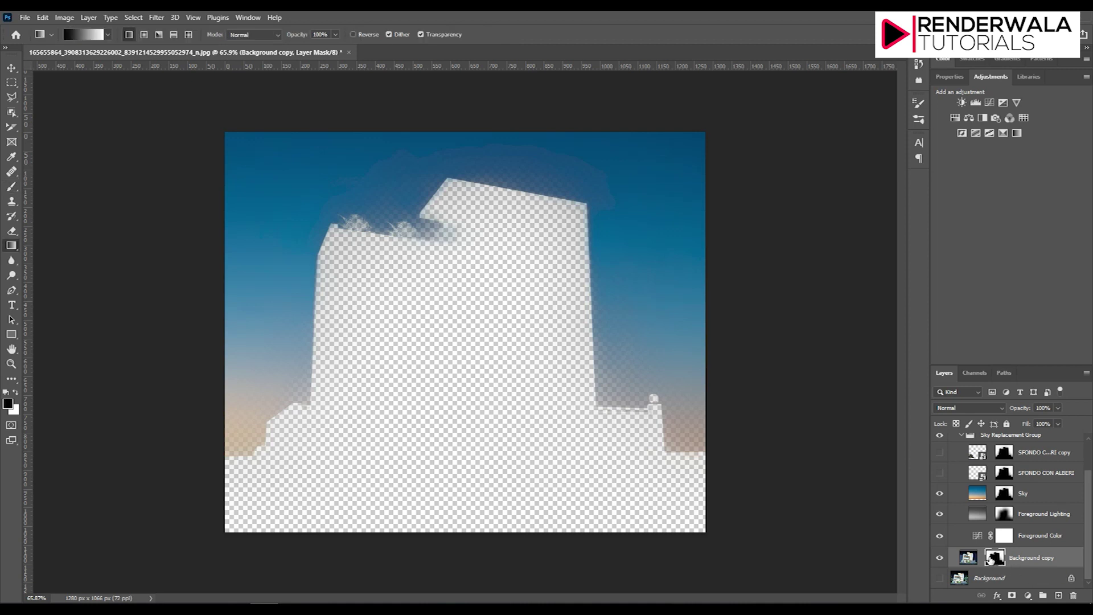
shift+click(991, 561)
shift+click(994, 563)
shift+click(994, 560)
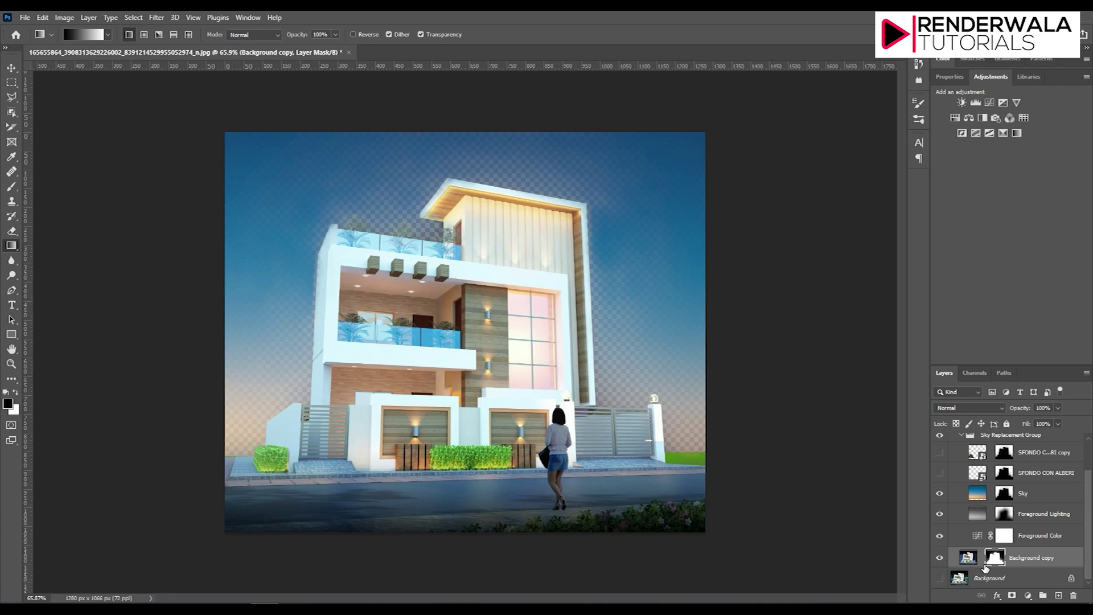
Step: Check the house cutout against the sky, then duplicate Background as Background copy 2
click(938, 559)
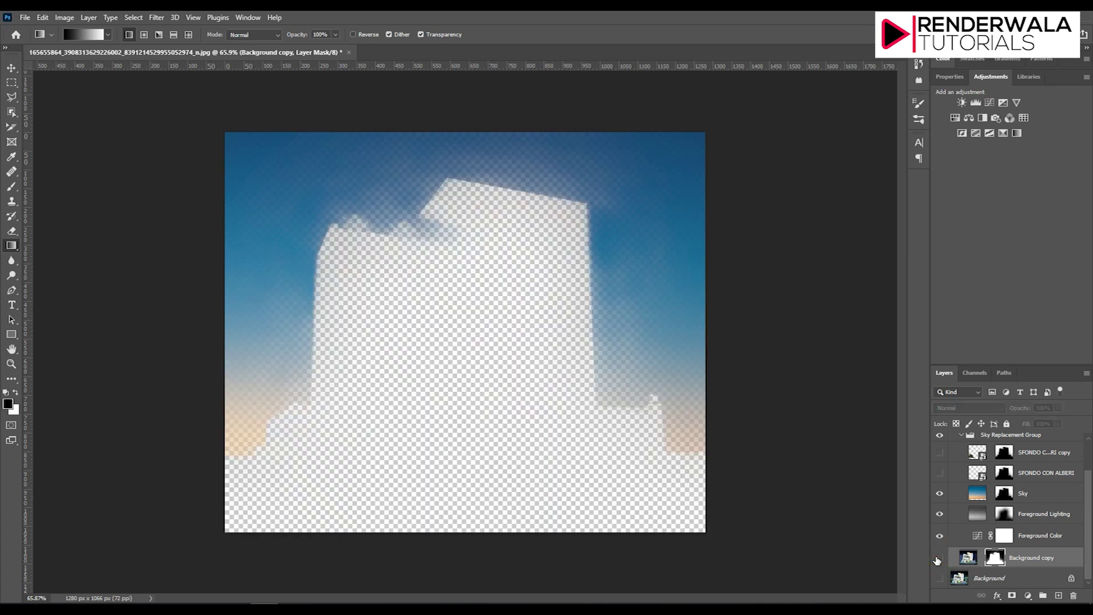
click(937, 559)
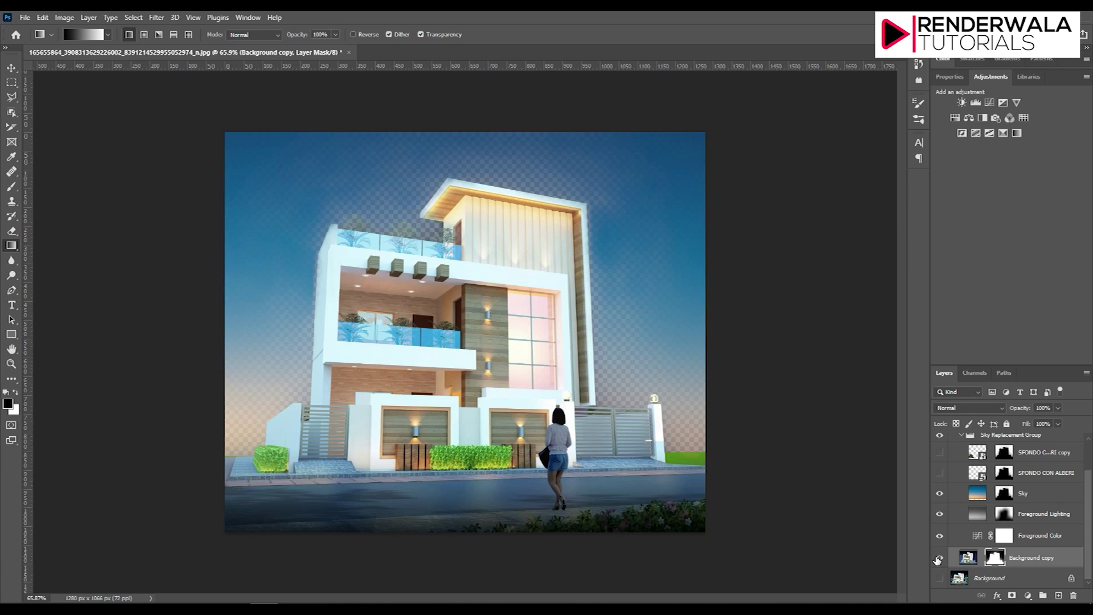
click(967, 559)
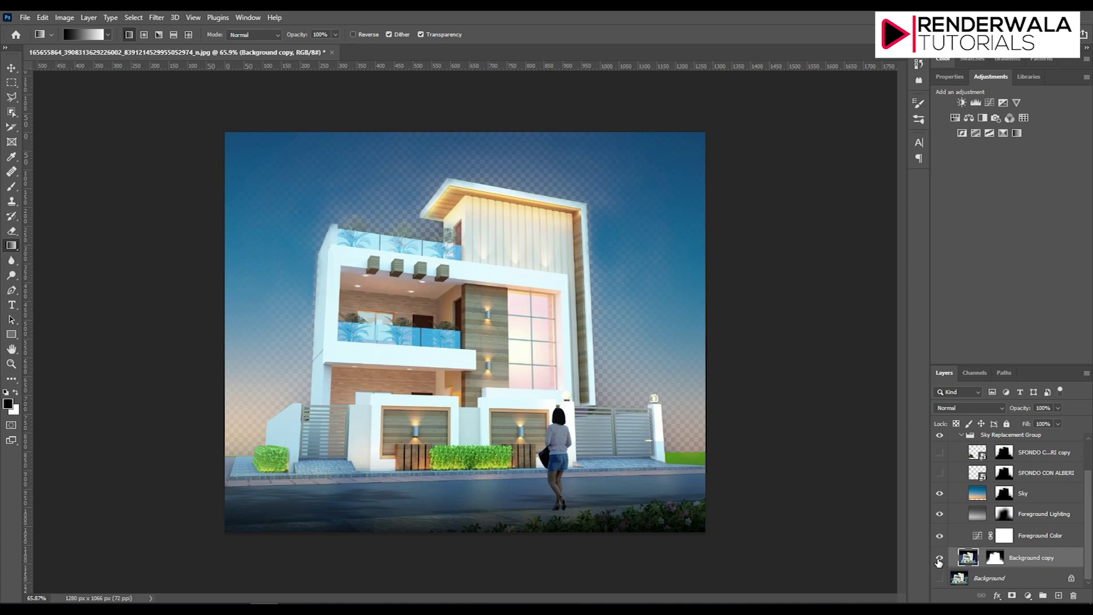
alt+click(939, 561)
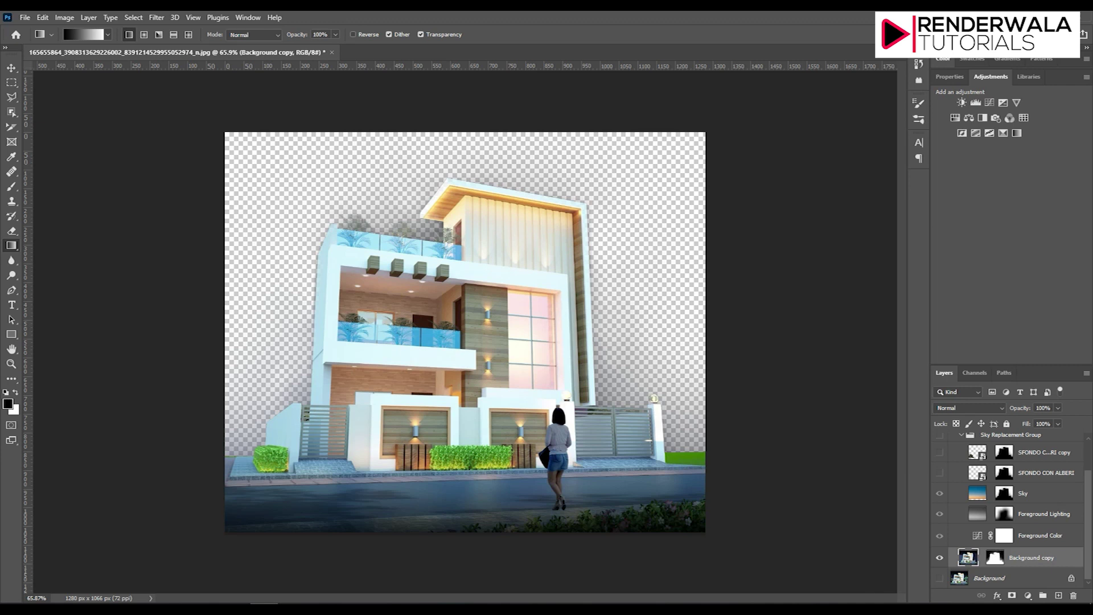
click(940, 435)
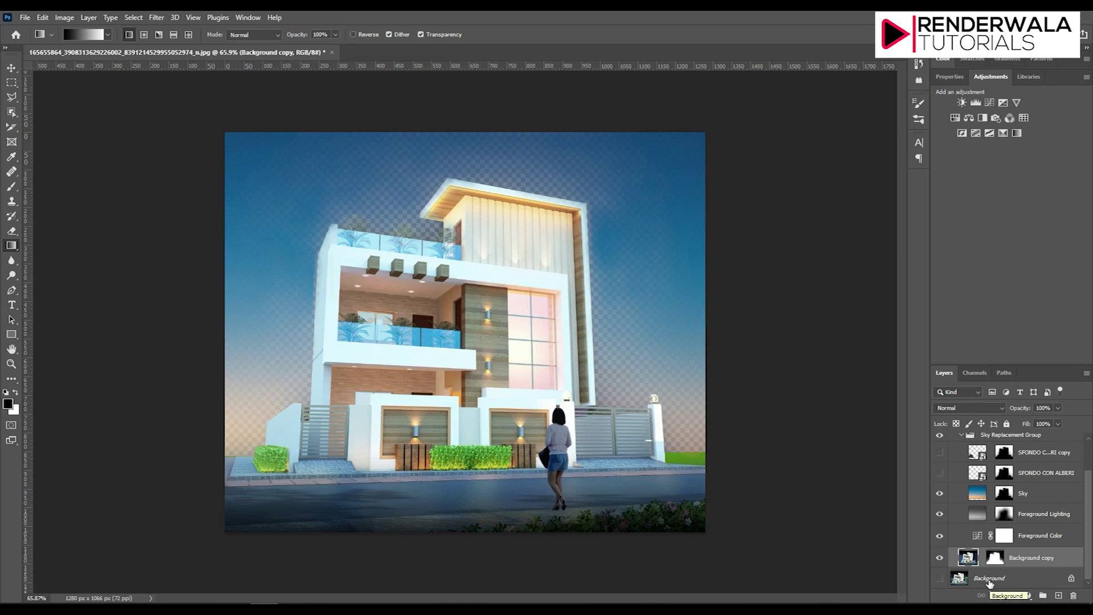
drag(990, 578, 1058, 595)
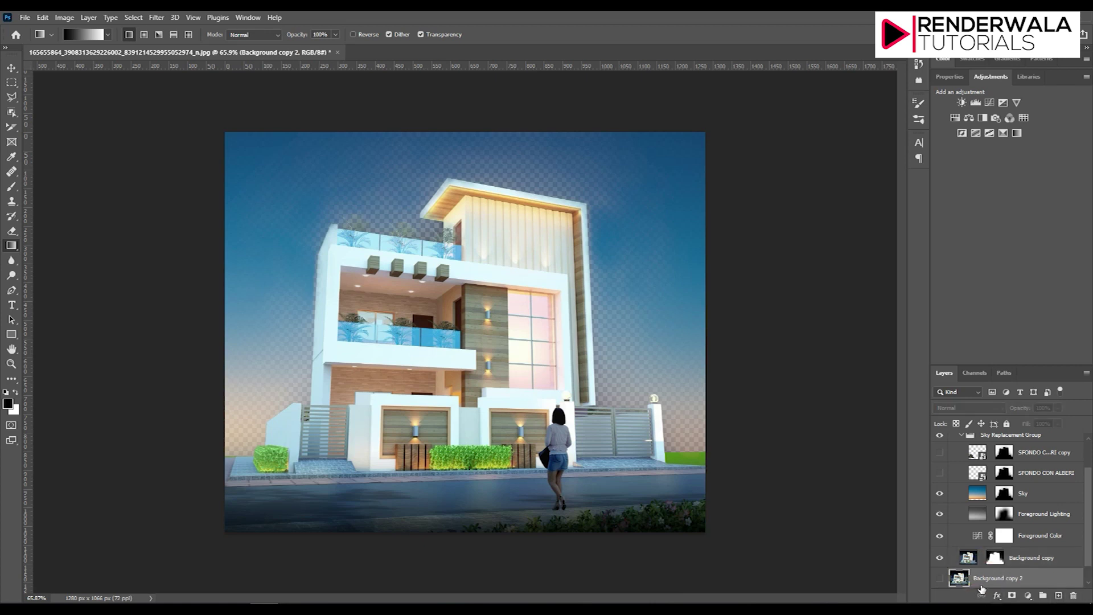
Step: Show Background copy 2 and move the house mask onto it, and the tree mask onto the tree copy
scroll(986, 552, down, 1)
click(939, 557)
drag(995, 537, 994, 560)
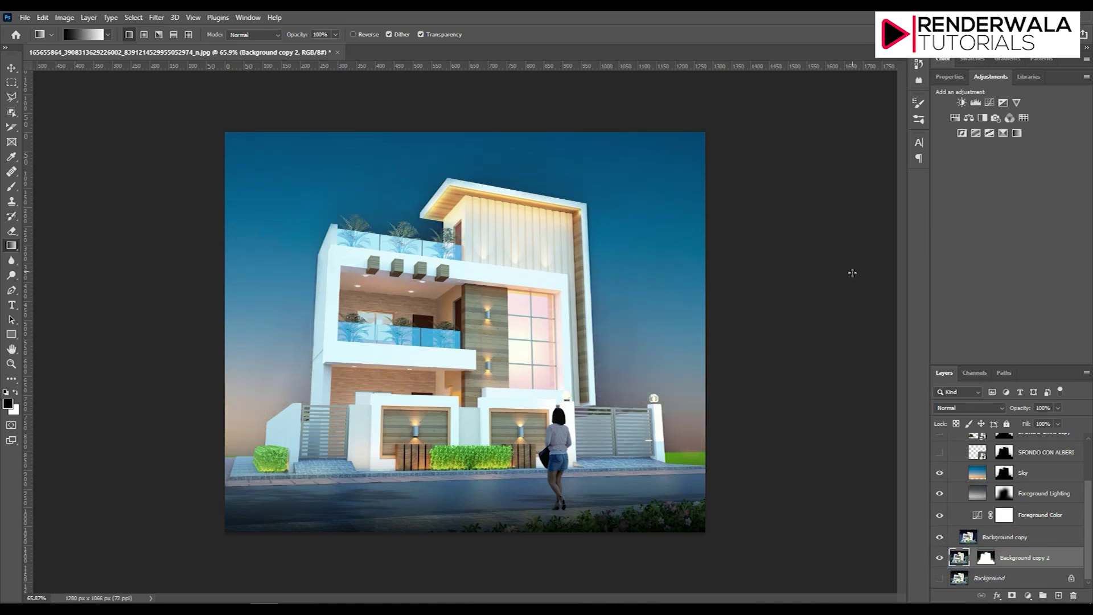
scroll(984, 515, up, 3)
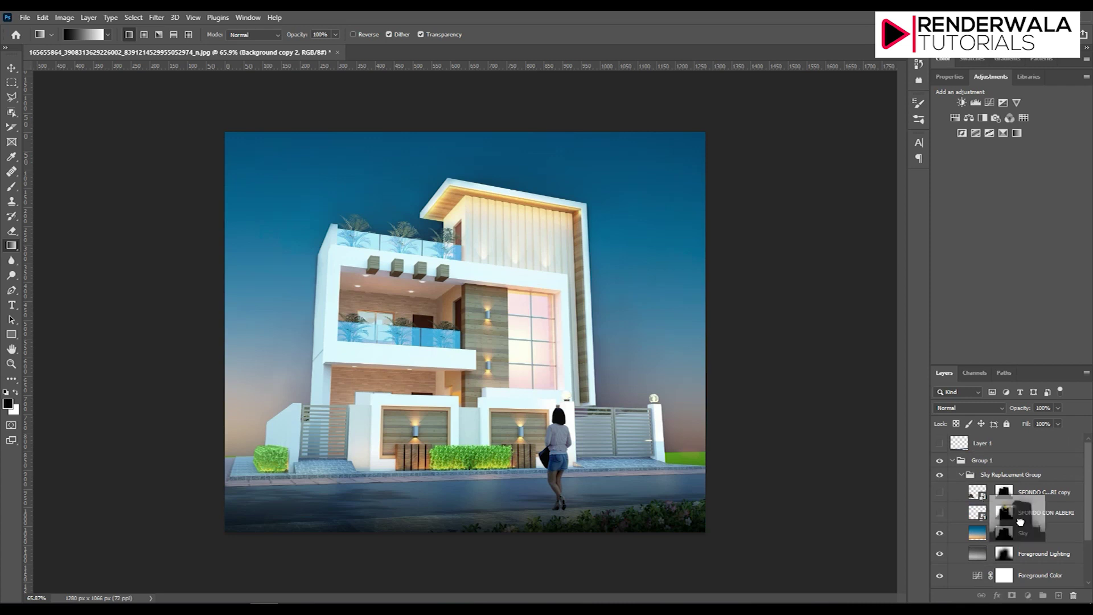
drag(1012, 511, 1009, 492)
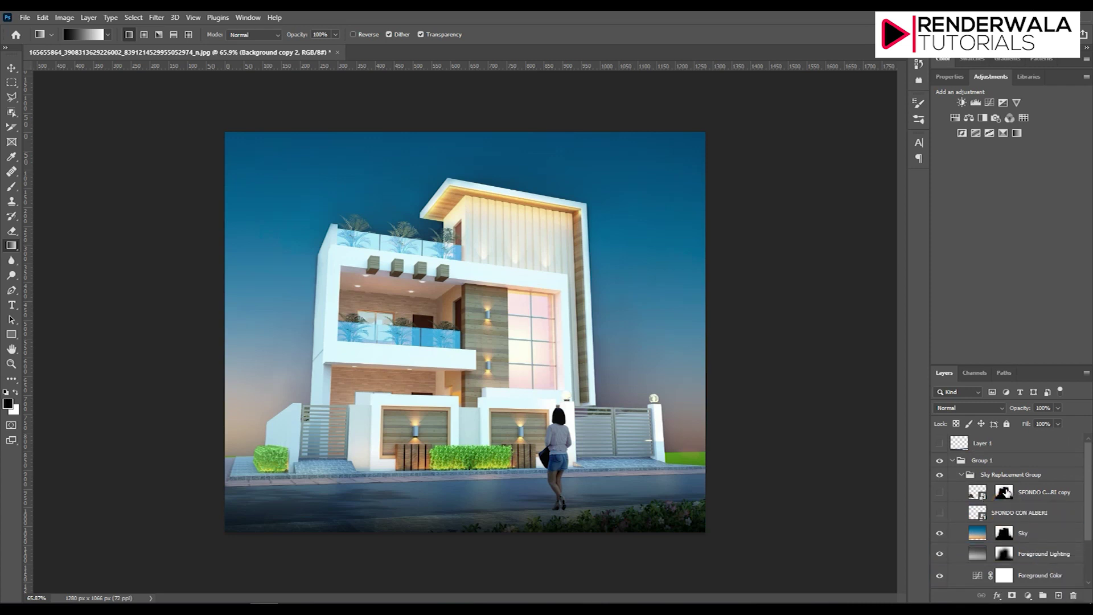
drag(1005, 491, 1073, 595)
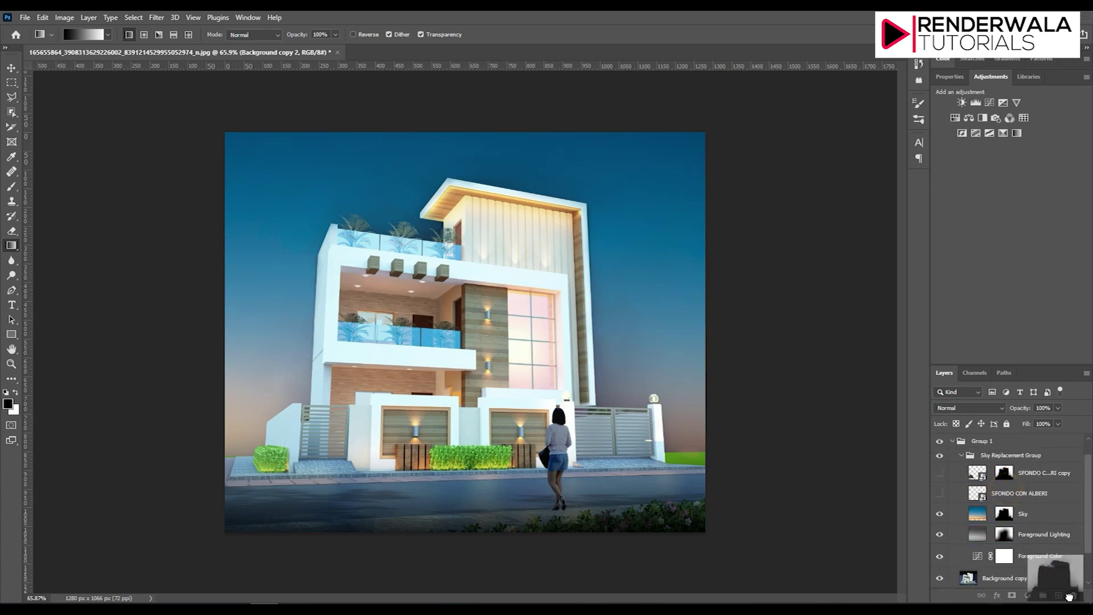
Step: Show both SFONDO CON ALBERI layers and move them together below Background copy
click(940, 493)
click(940, 473)
scroll(1008, 493, up, 1)
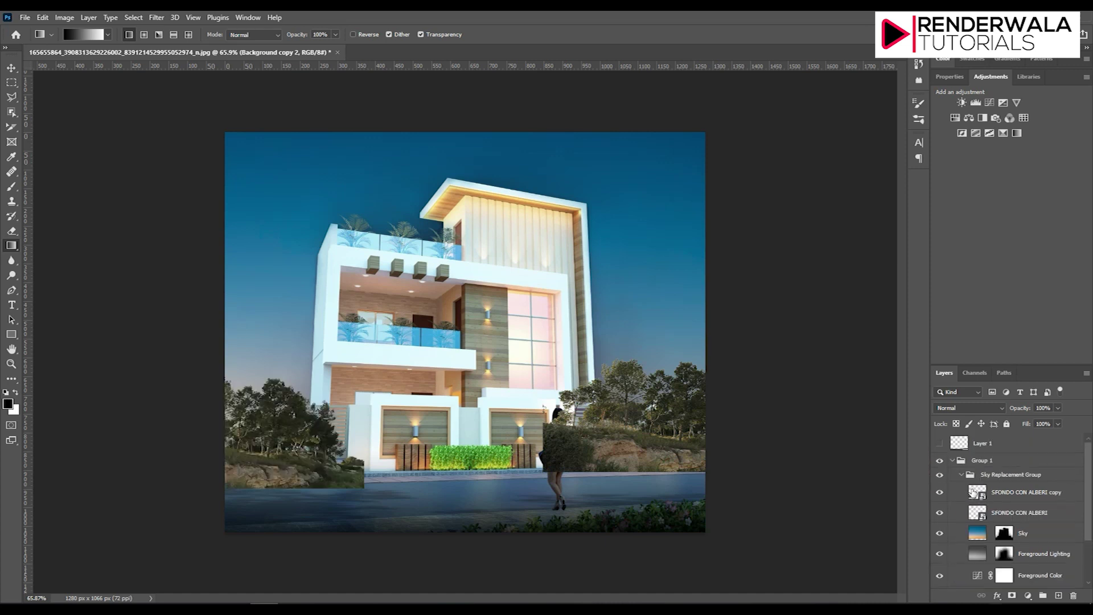
click(1010, 492)
shift+click(1012, 513)
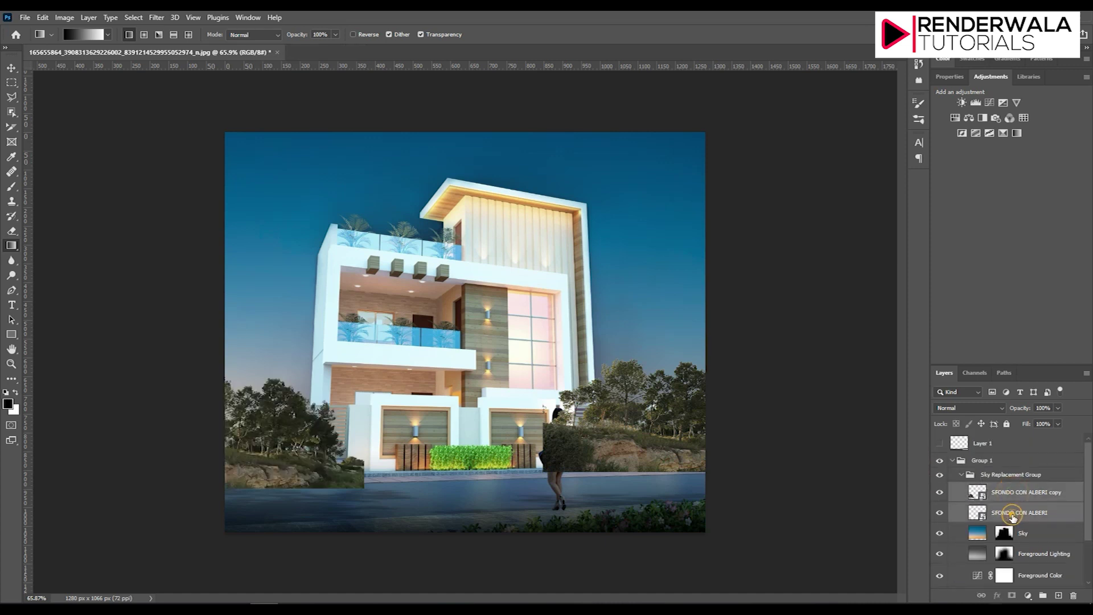
scroll(1013, 517, down, 2)
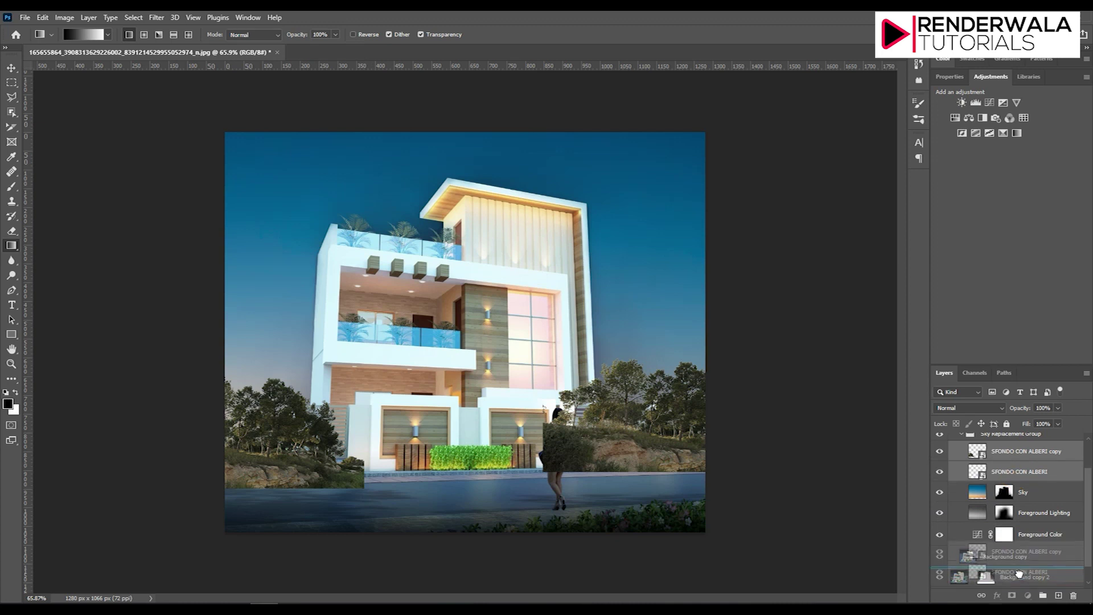
drag(1015, 477, 1020, 574)
scroll(1012, 535, down, 1)
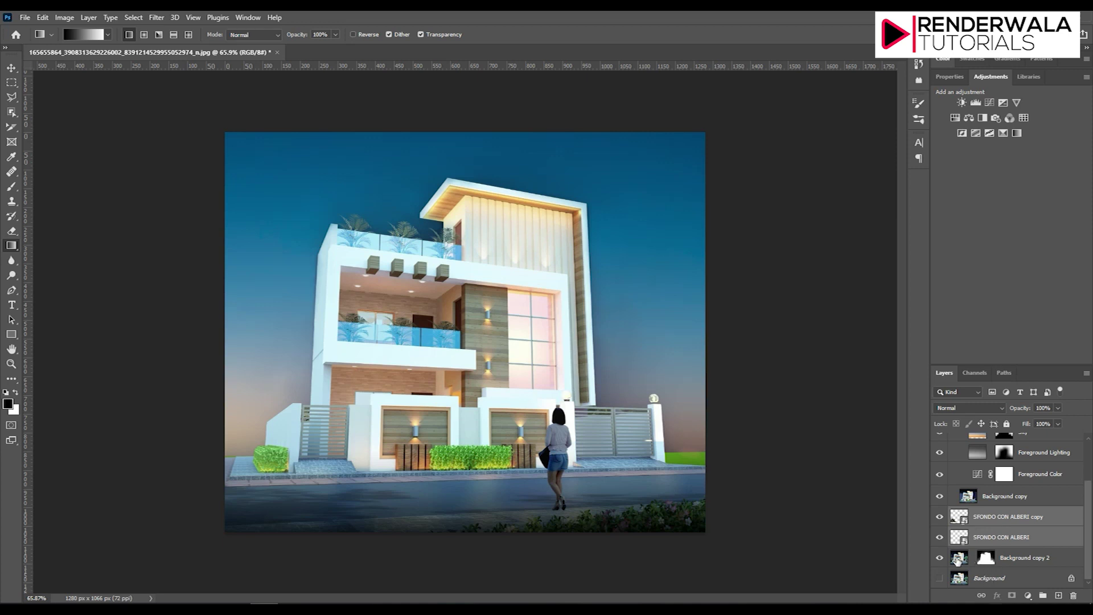
Step: Compare layer visibility, then move both tree layers above Background copy and one step down
click(939, 537)
click(940, 517)
click(939, 496)
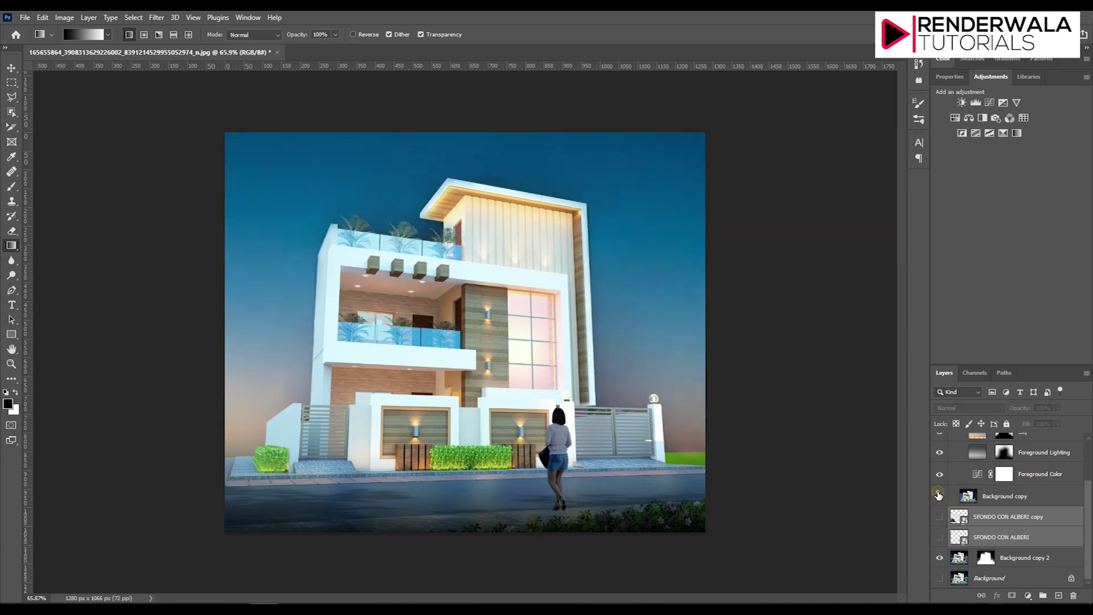
click(939, 496)
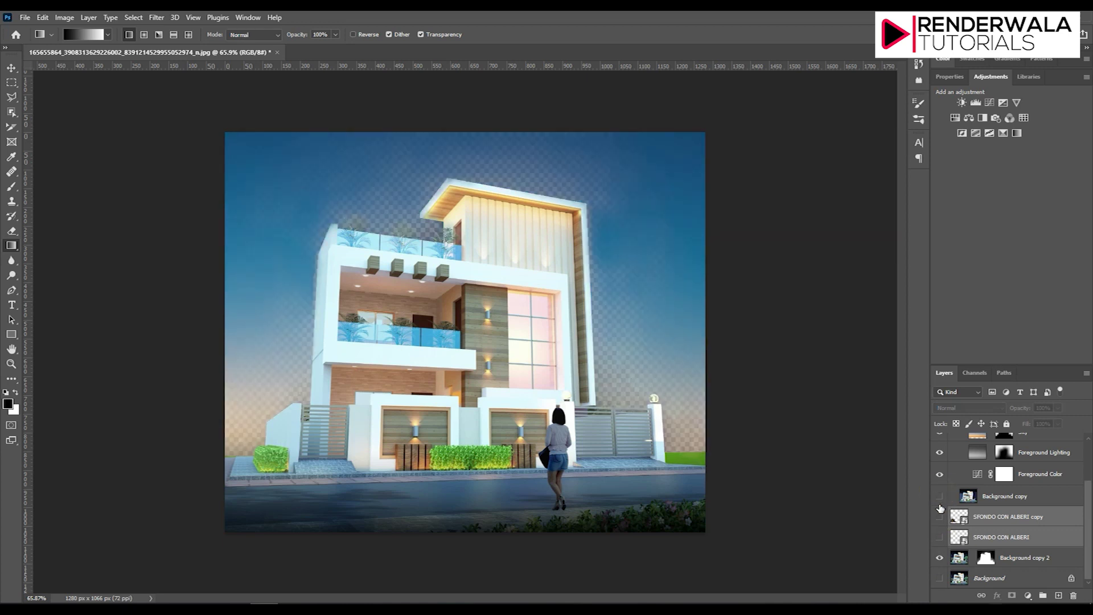
click(939, 497)
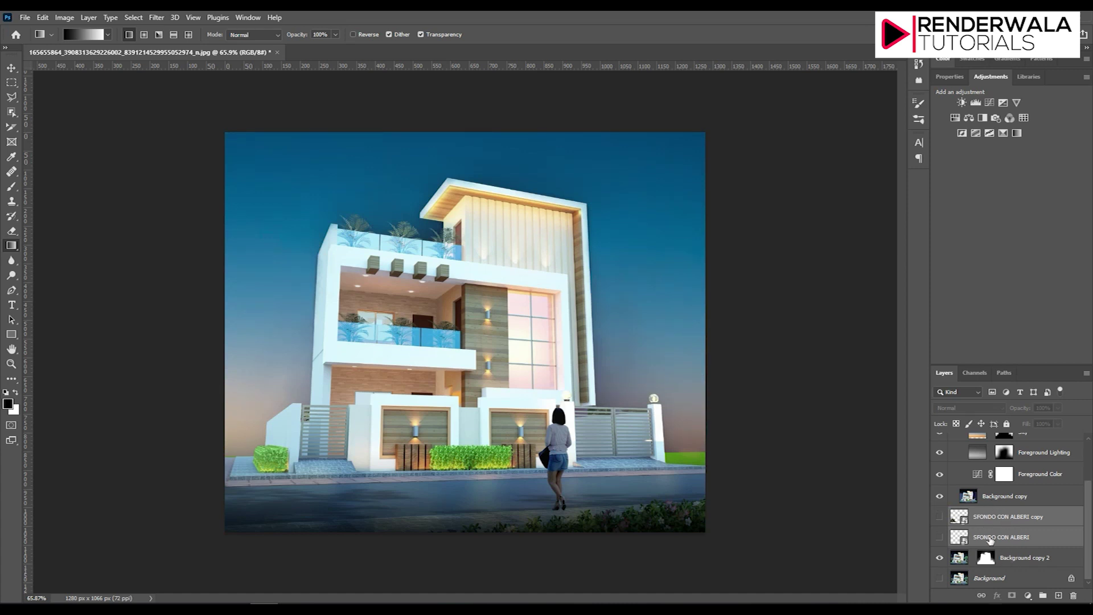
drag(1012, 516, 997, 500)
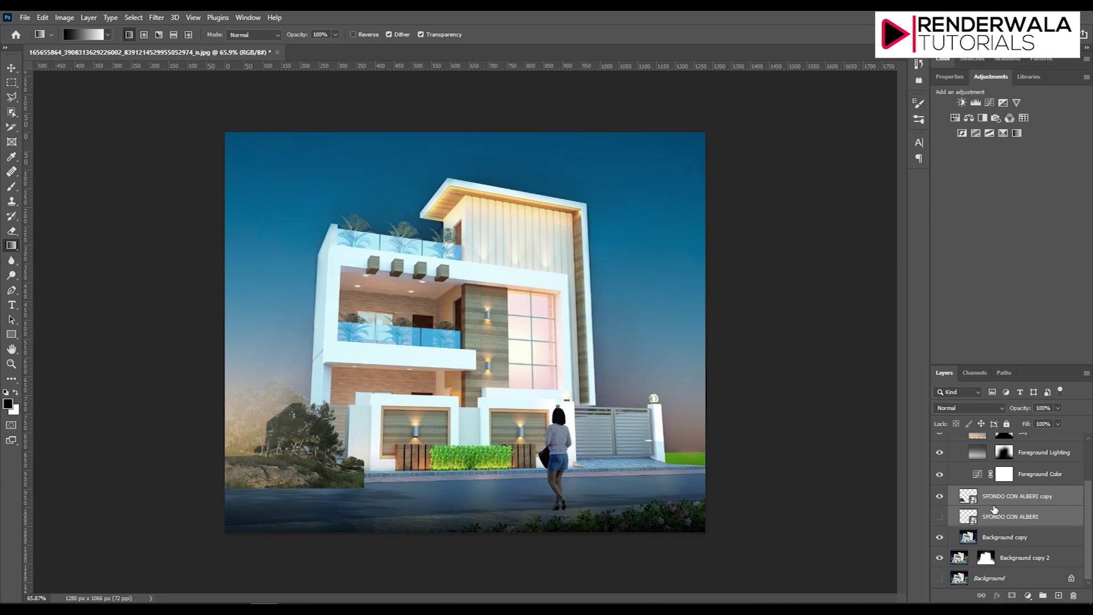
key(ctrl+bracketleft)
key(ctrl+bracketleft)
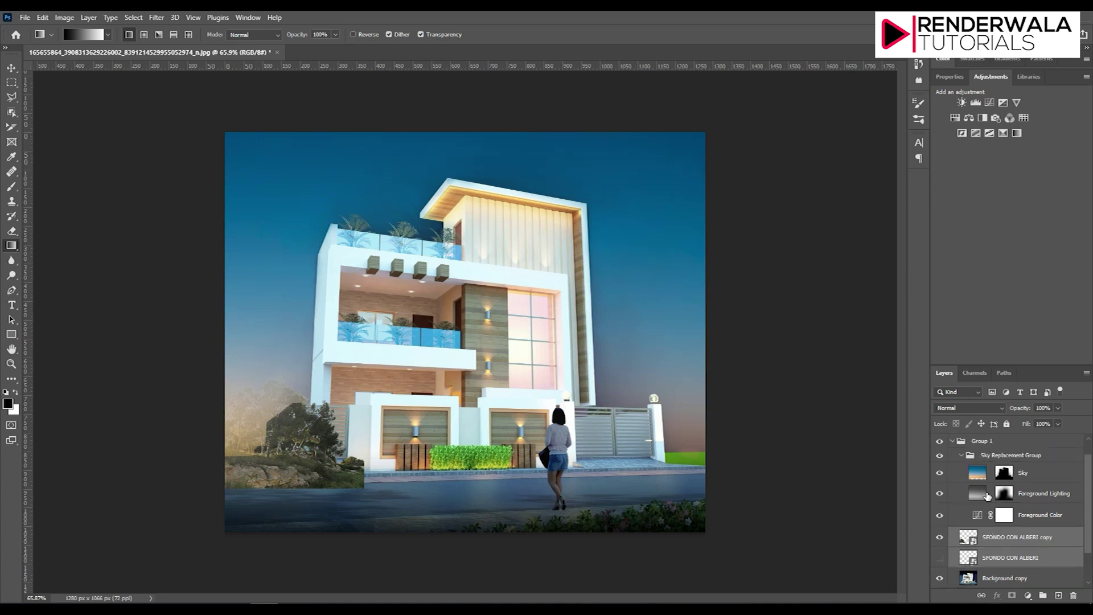
Step: Restore the tree layers' position and compare the scene with Foreground Lighting and Sky toggled
key(ctrl+bracketright)
key(ctrl+bracketright)
click(956, 455)
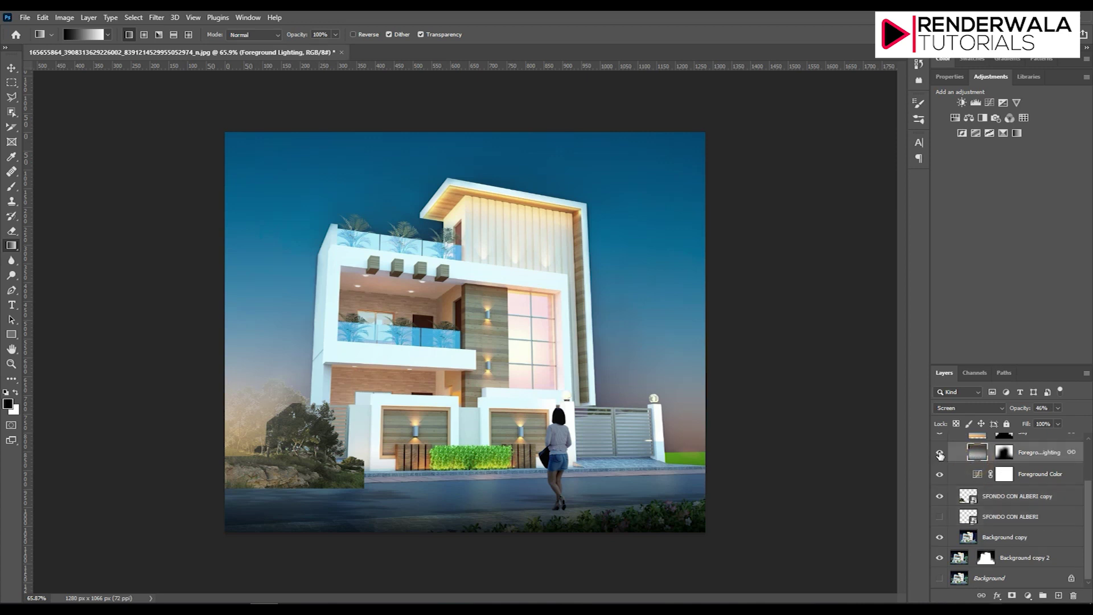
click(940, 454)
click(940, 453)
click(940, 454)
click(940, 454)
scroll(940, 454, up, 1)
click(940, 452)
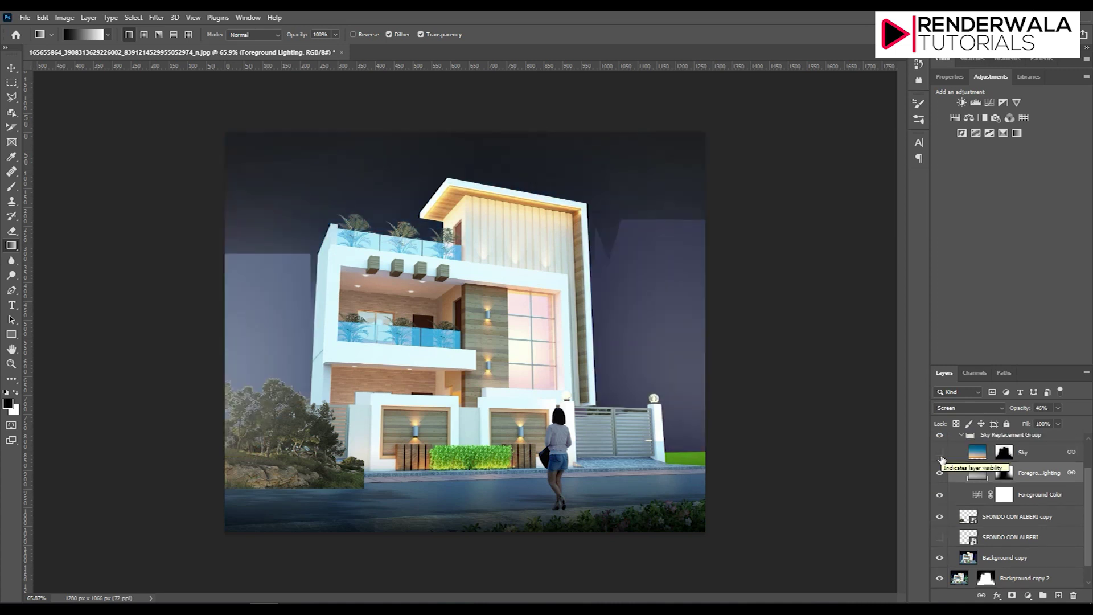
click(940, 453)
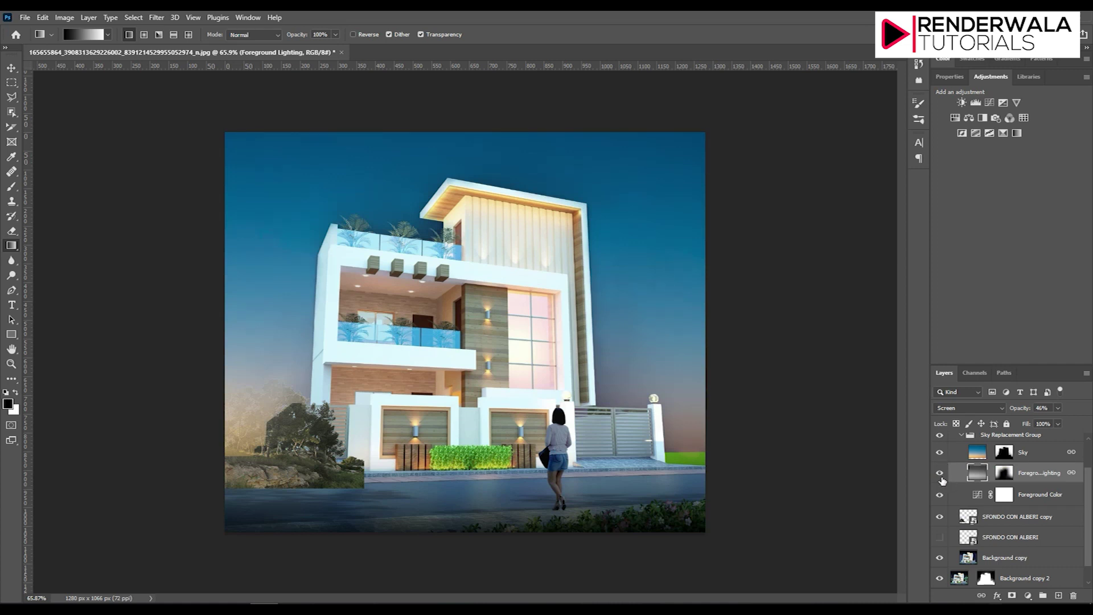
click(939, 472)
click(939, 476)
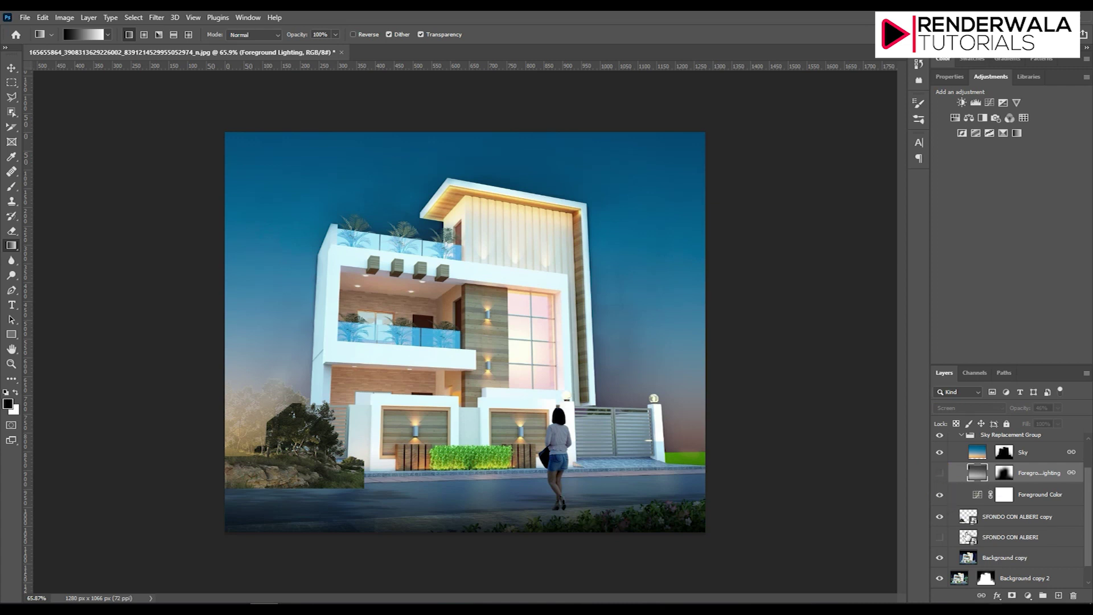
Step: Enlarge the Layers panel and compare Background copy, Background copy 2, lighting and tree layers toggled
scroll(947, 541, down, 1)
click(938, 557)
click(938, 557)
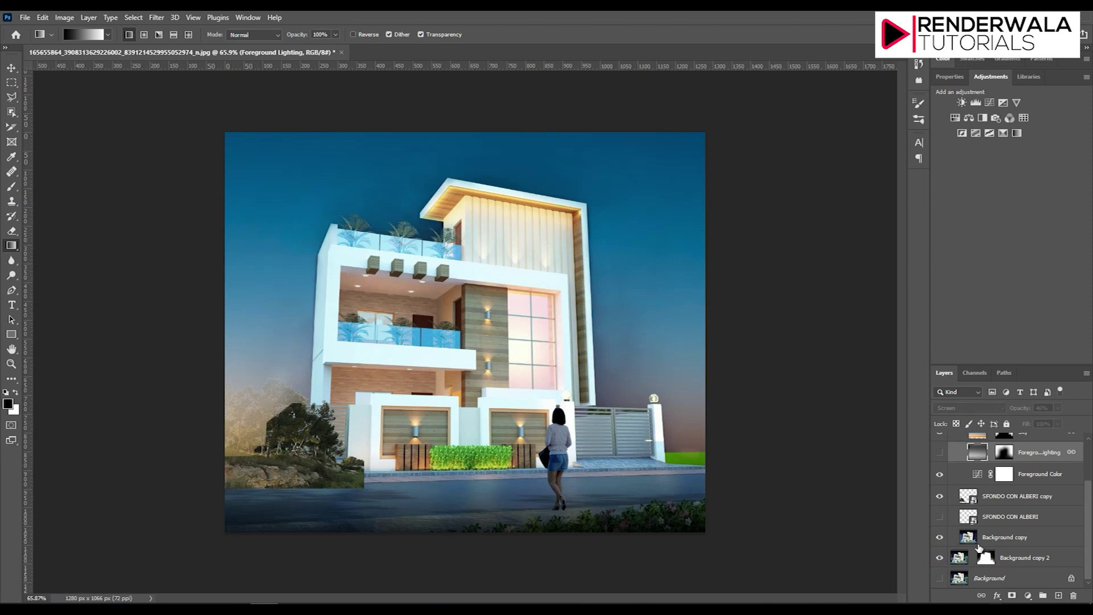
click(940, 538)
scroll(943, 487, up, 1)
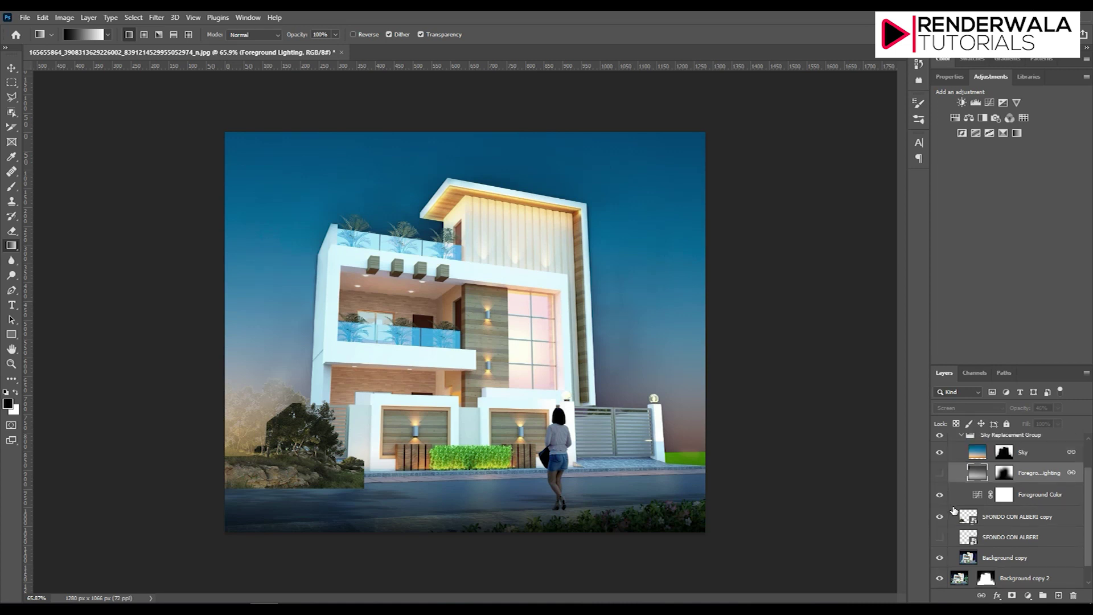
scroll(955, 507, up, 2)
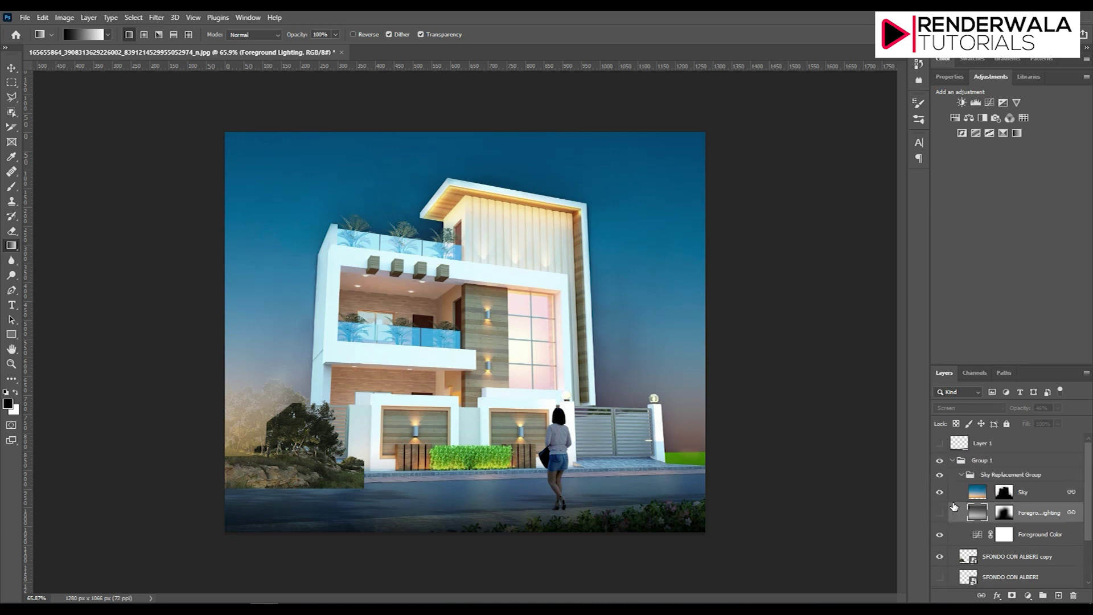
double_click(997, 82)
click(940, 234)
click(940, 235)
click(940, 235)
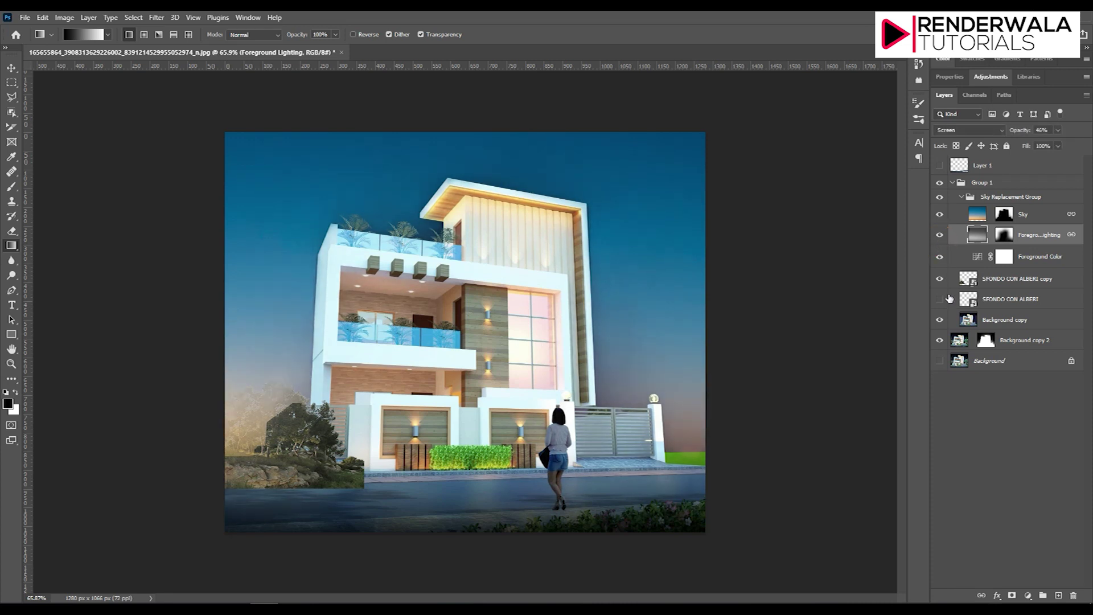
click(940, 279)
click(940, 299)
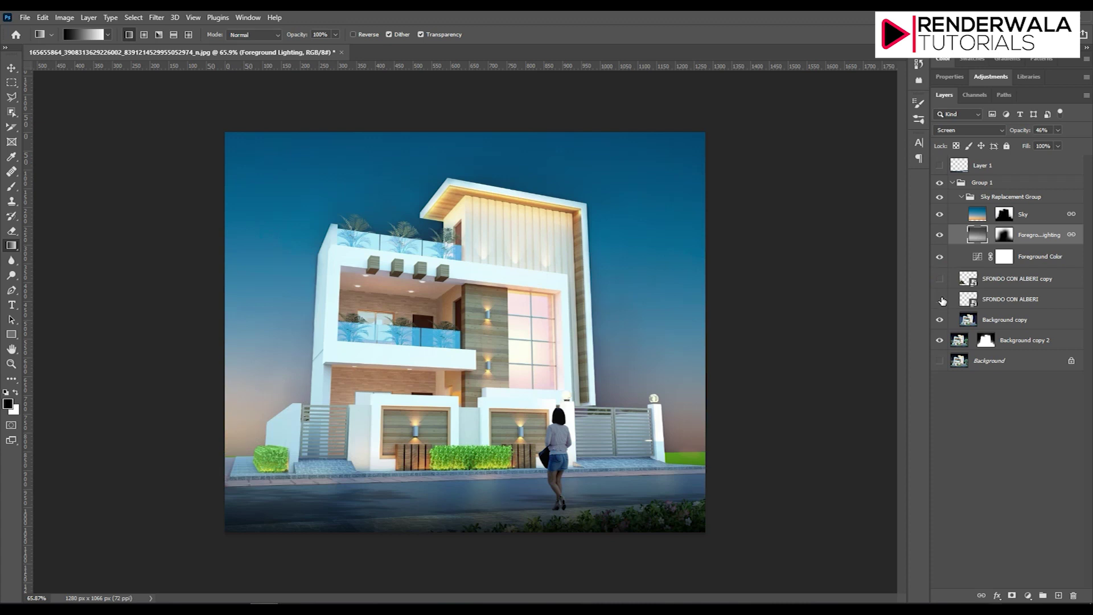
Step: Compare the blue evening sky group against the dark sky, leaving the blue sky shown
click(940, 197)
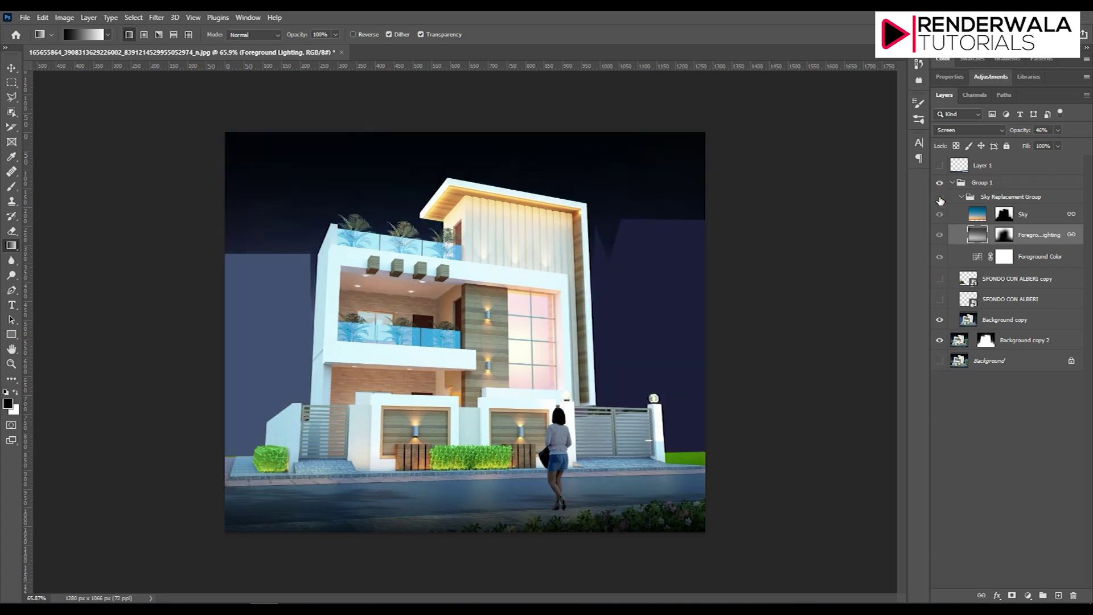
click(940, 199)
click(940, 197)
click(941, 198)
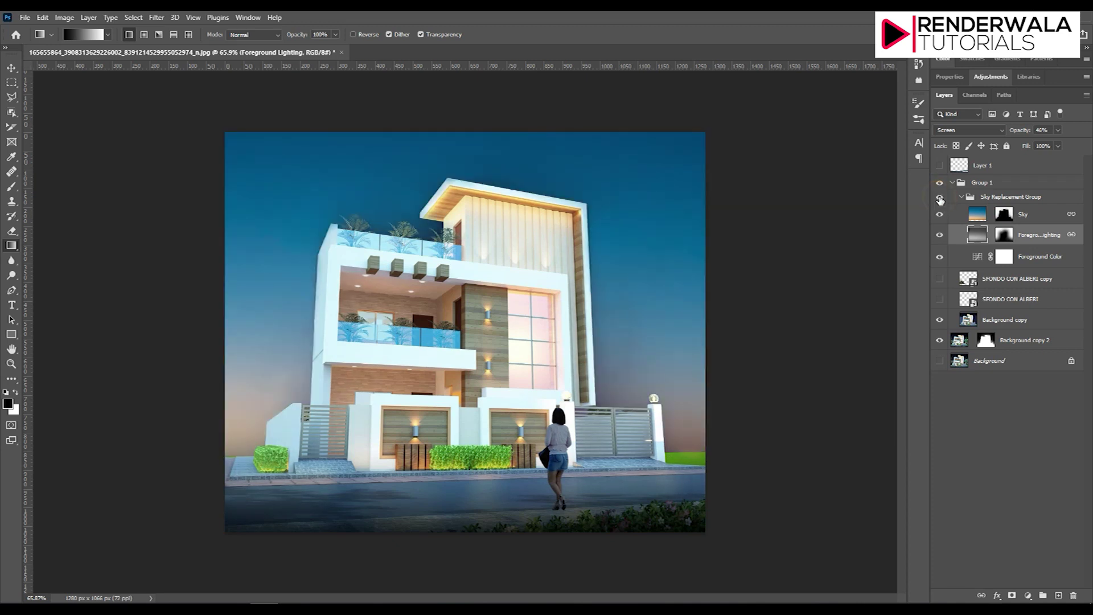
click(941, 198)
click(940, 199)
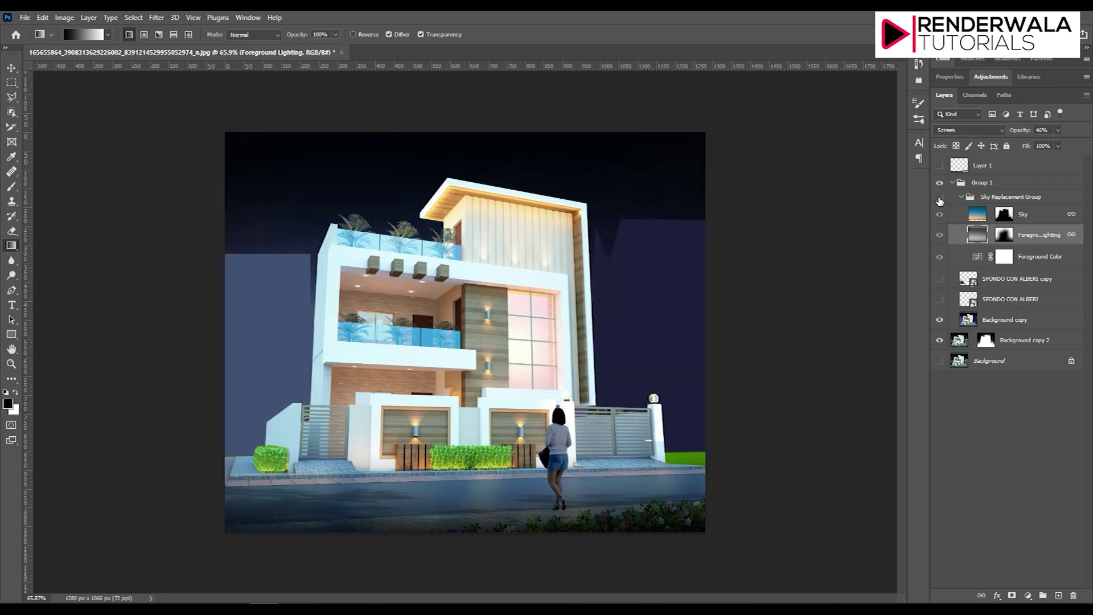
click(941, 198)
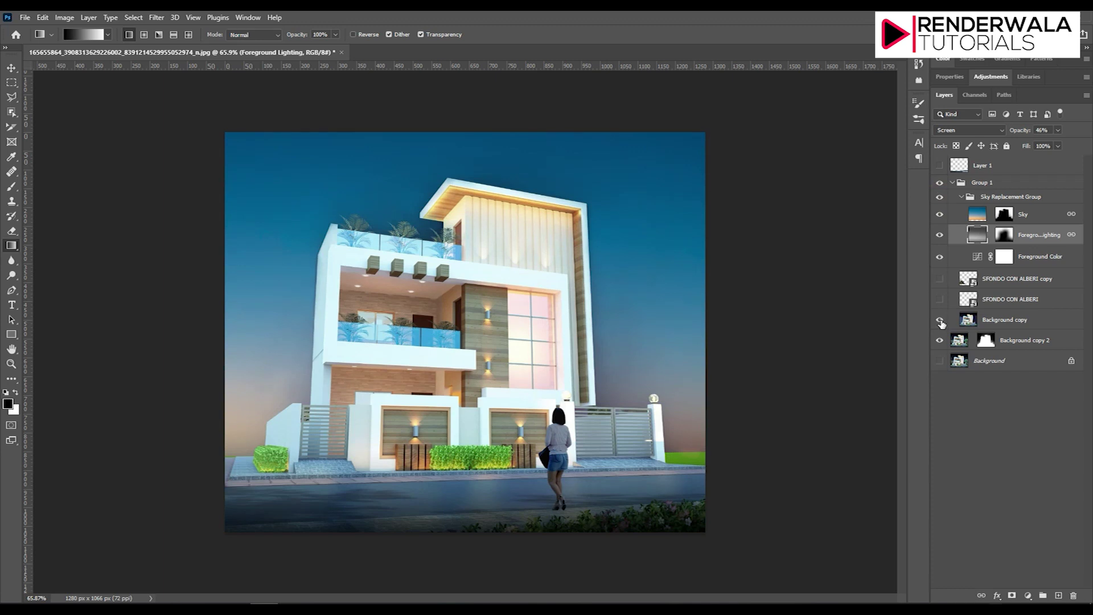
Step: Keep Background copy visible, hide Background copy 2, and select and hide Group 1
click(940, 320)
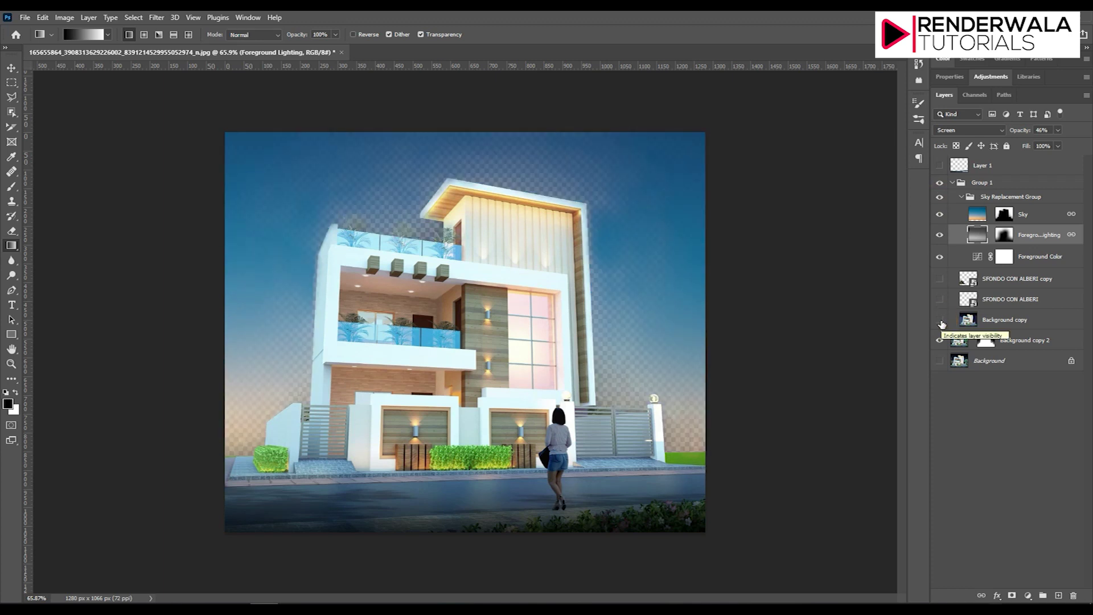
click(940, 184)
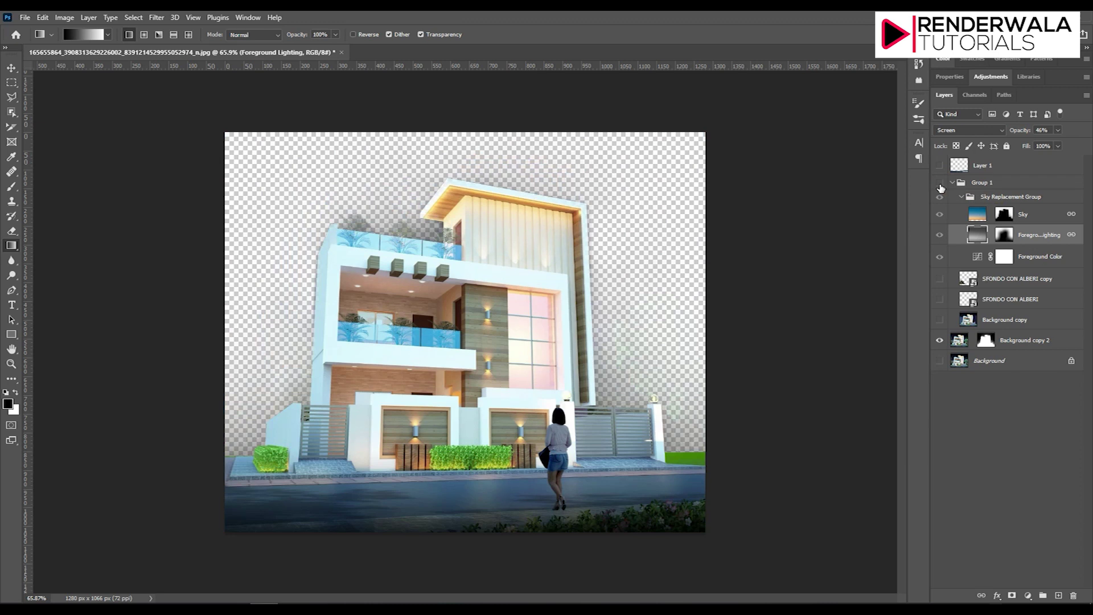
click(941, 321)
click(939, 341)
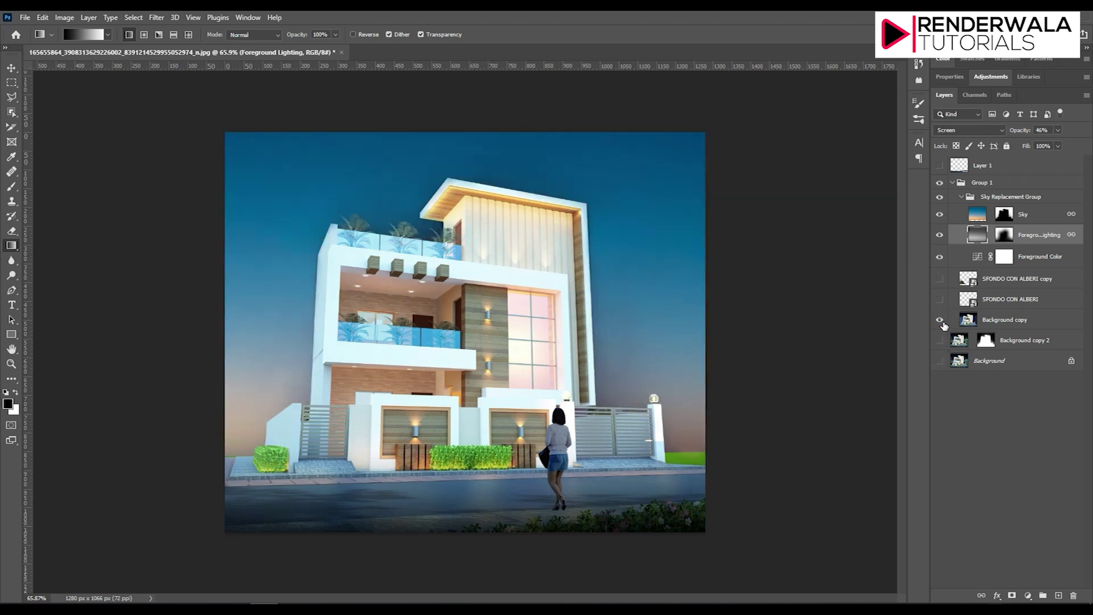
click(939, 192)
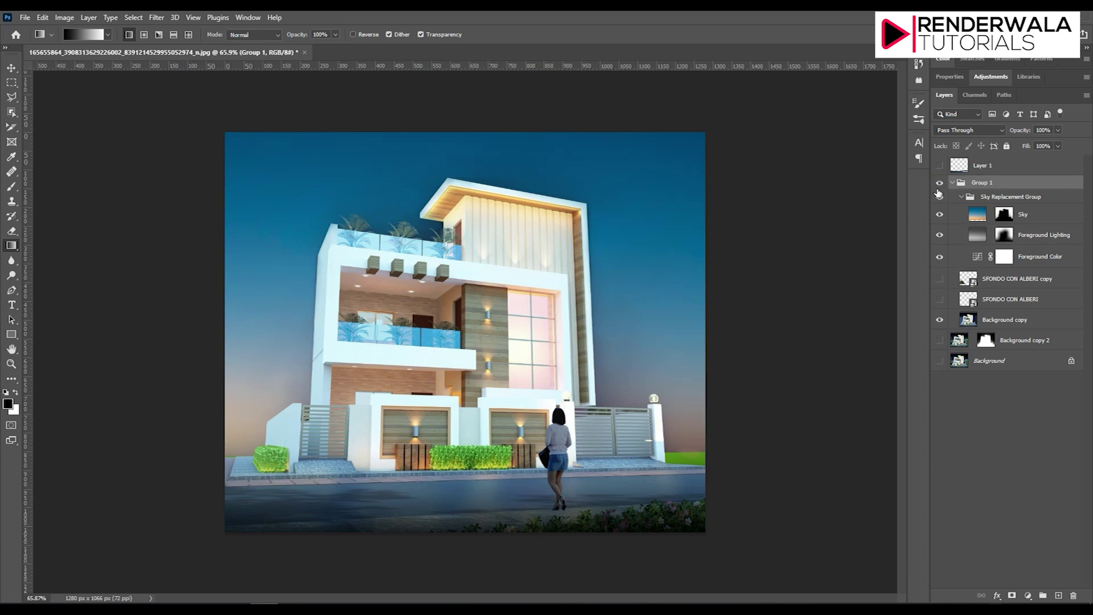
click(939, 182)
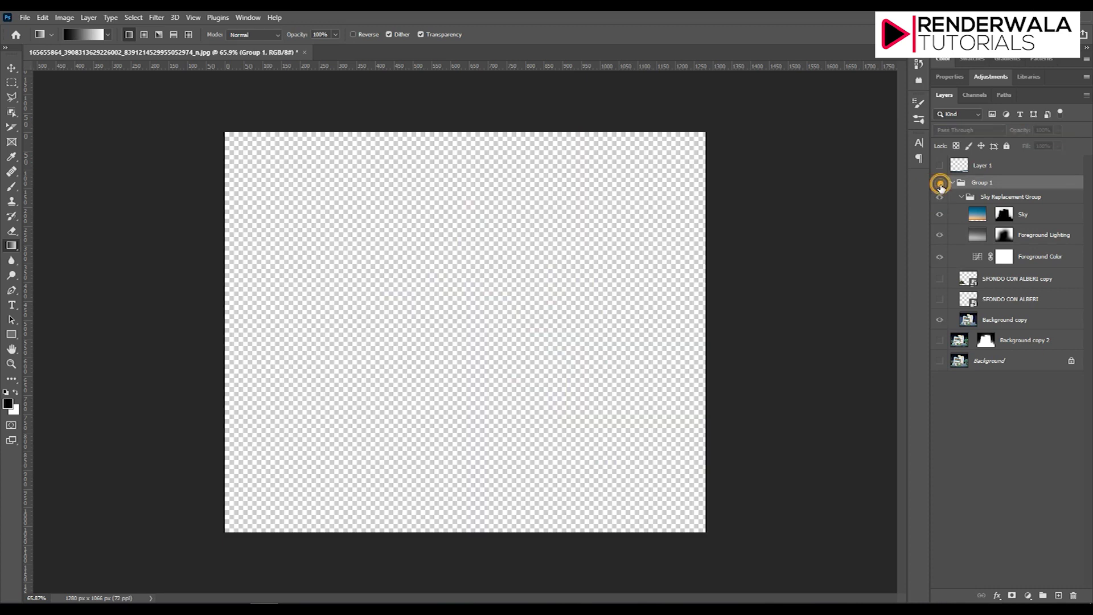
Step: Move Background copy into Group 1 and both SFONDO CON ALBERI layers below Background copy 2
click(940, 323)
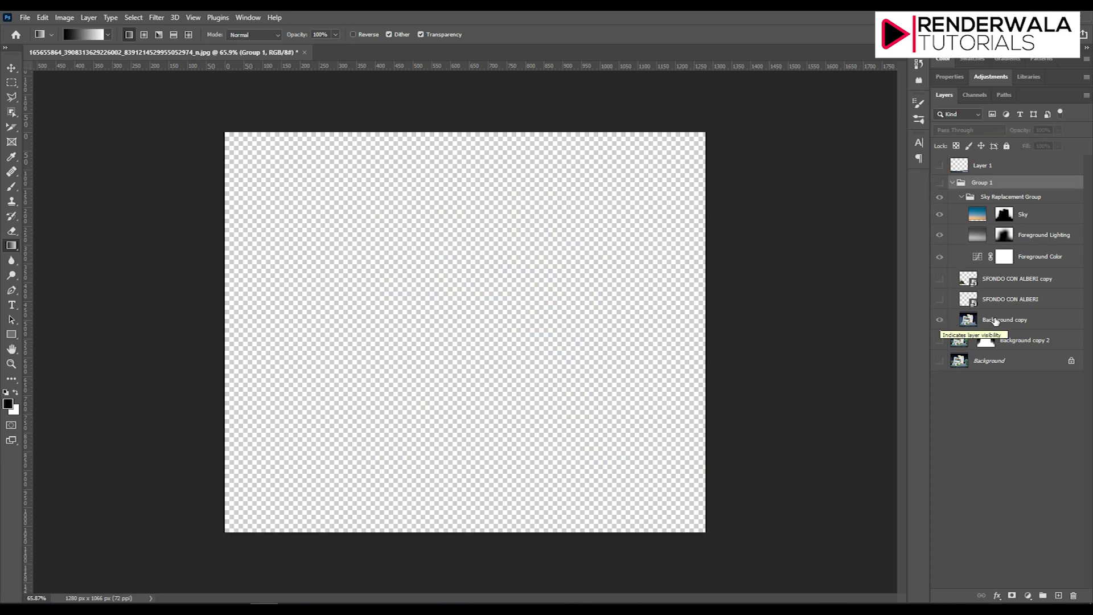
mouse_move(993, 321)
mouse_down()
mouse_move(984, 271)
mouse_move(993, 330)
mouse_up()
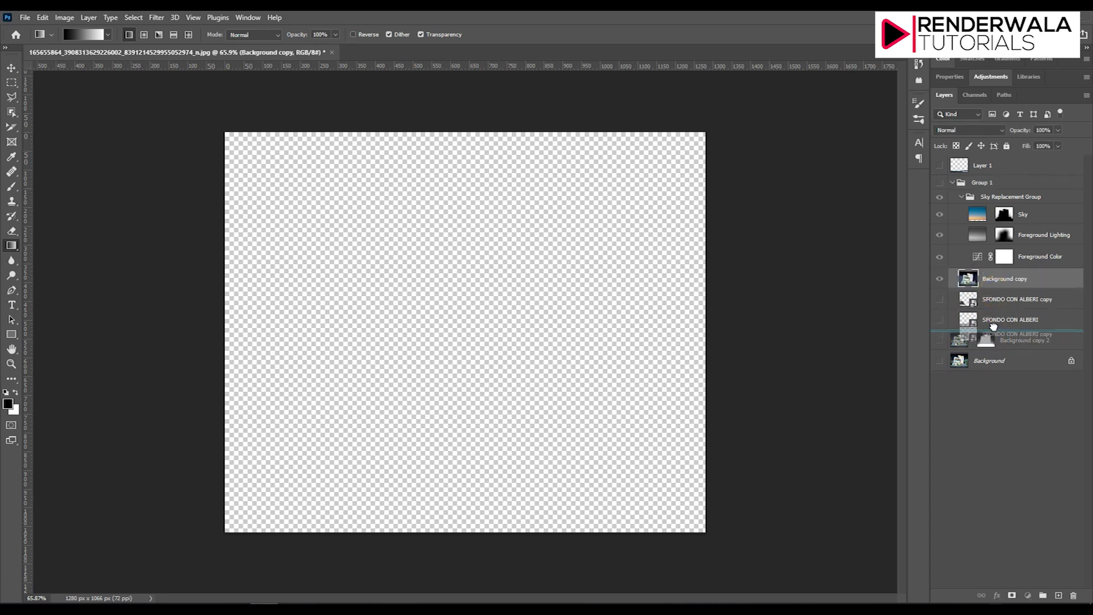
mouse_move(982, 321)
mouse_down()
mouse_move(977, 346)
mouse_move(988, 350)
mouse_up()
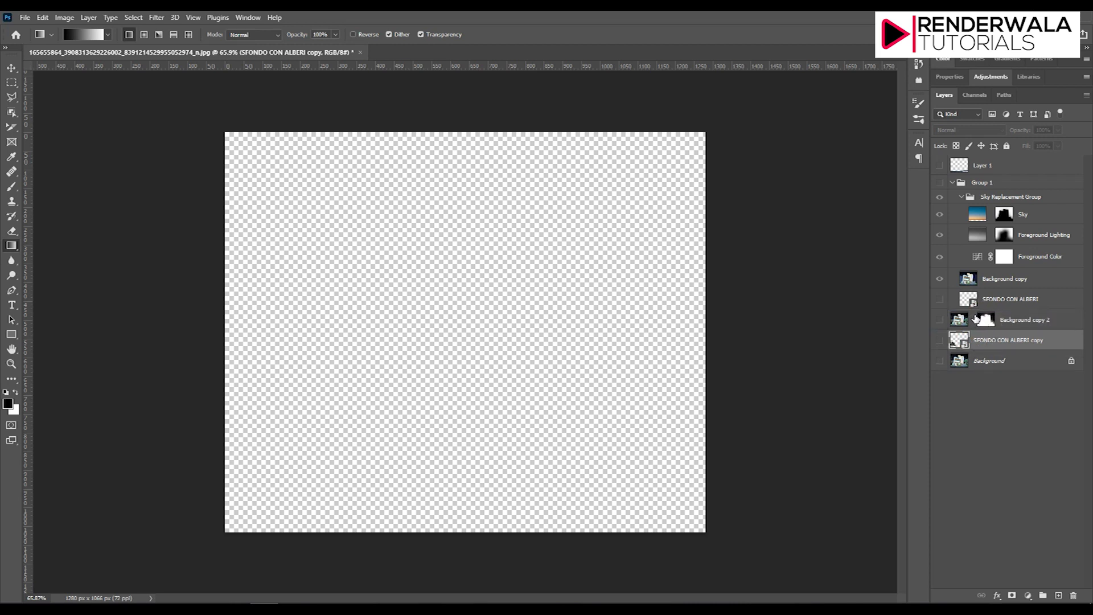
drag(989, 299, 985, 333)
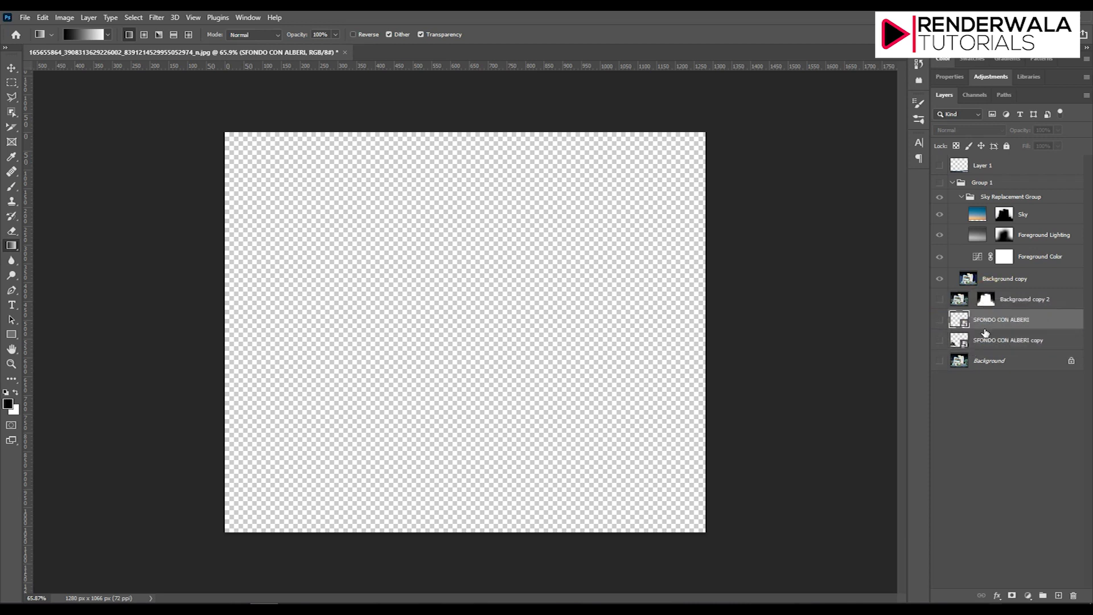
Step: Collapse and expand Group 1, toggling it and Background copy to compare the result
click(952, 184)
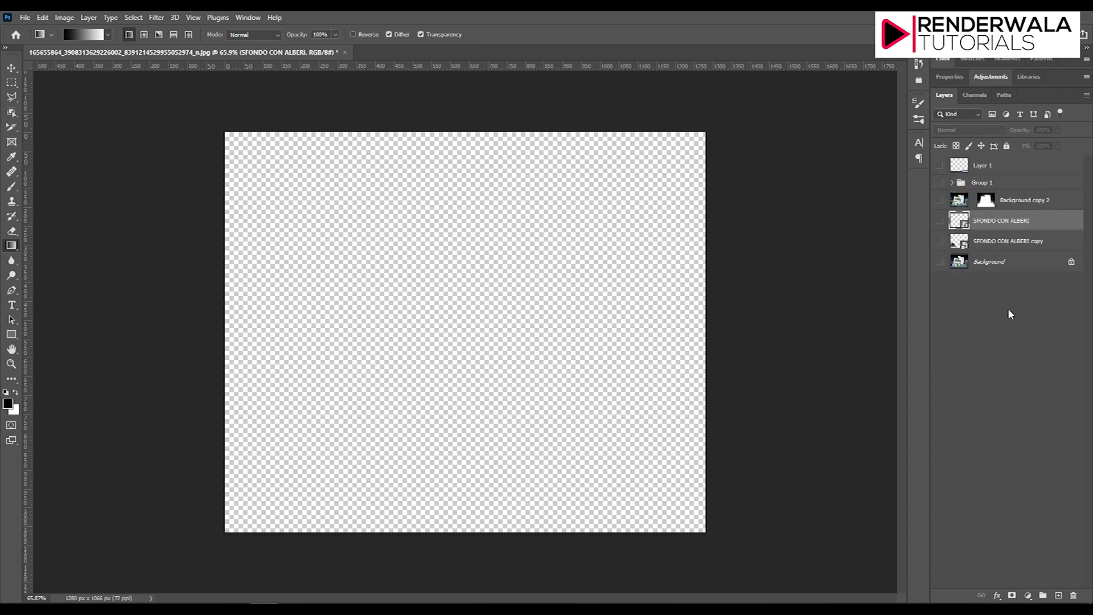
click(940, 183)
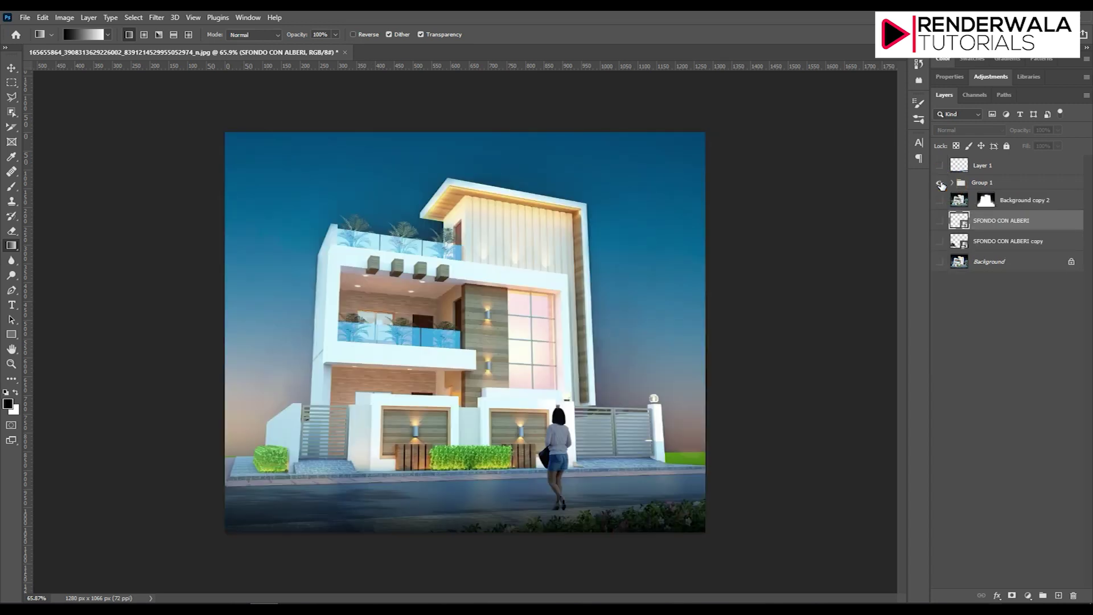
click(940, 183)
click(940, 183)
click(952, 182)
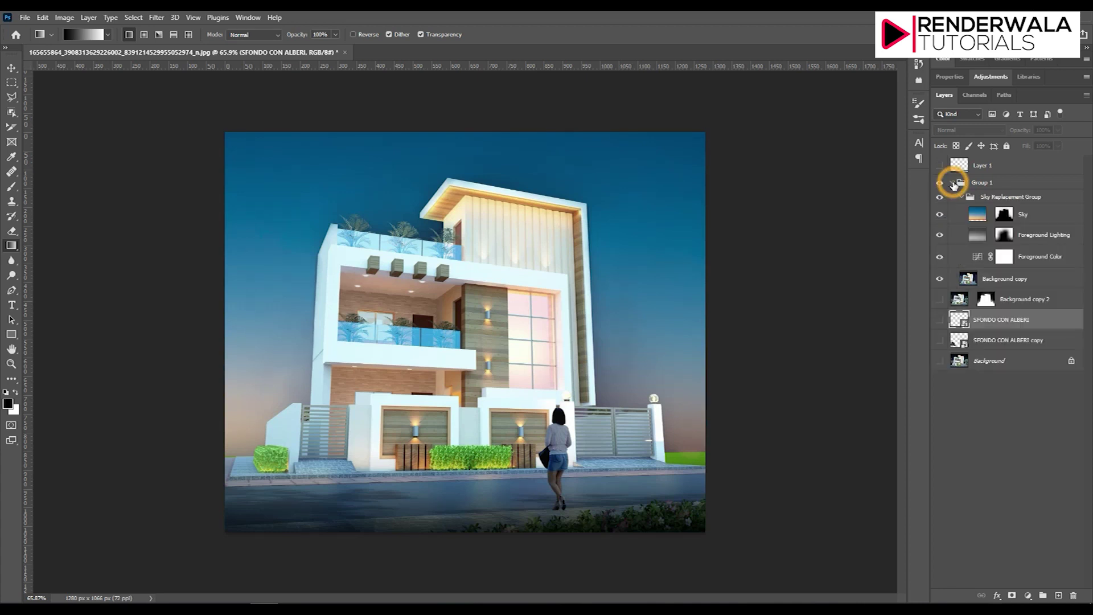
click(940, 282)
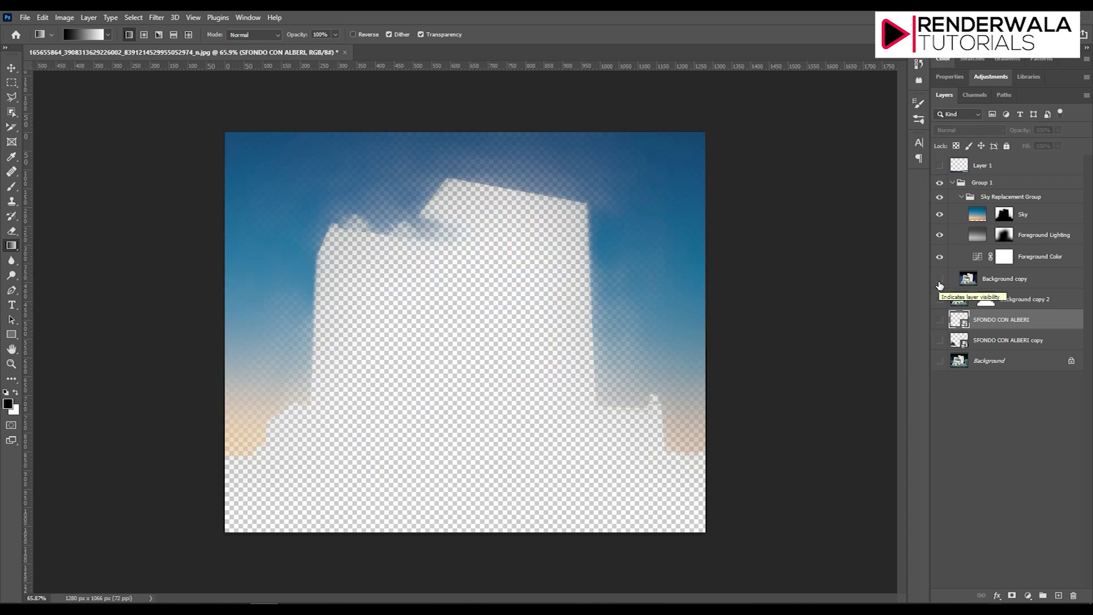
click(940, 279)
click(940, 279)
Step: Hide the Sky Replacement Group and Group 1, leaving only the Background copy 2 cut-out house
click(940, 197)
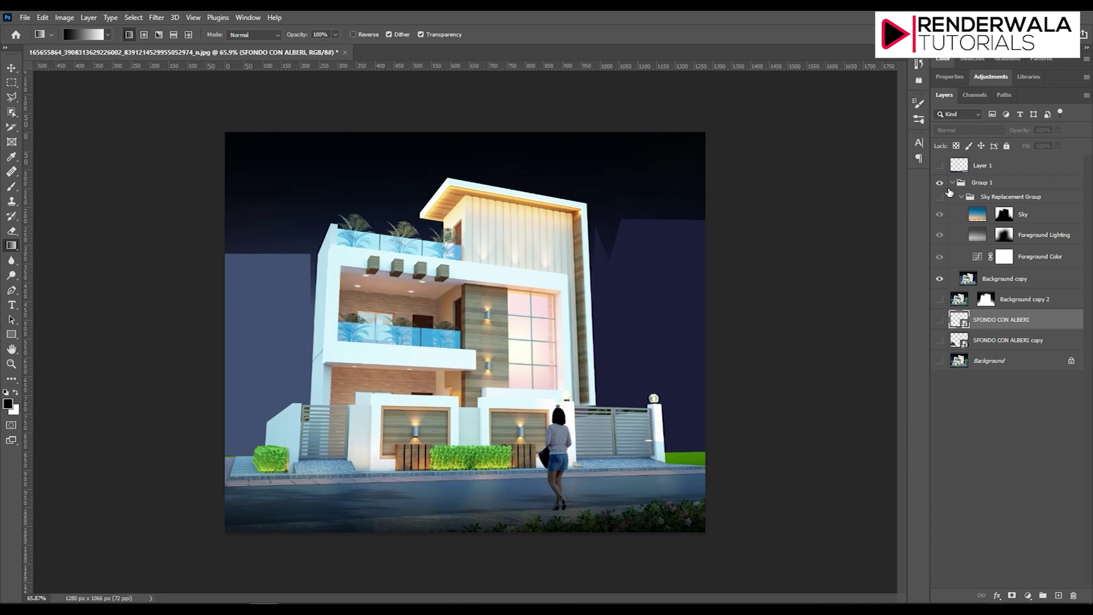
click(940, 184)
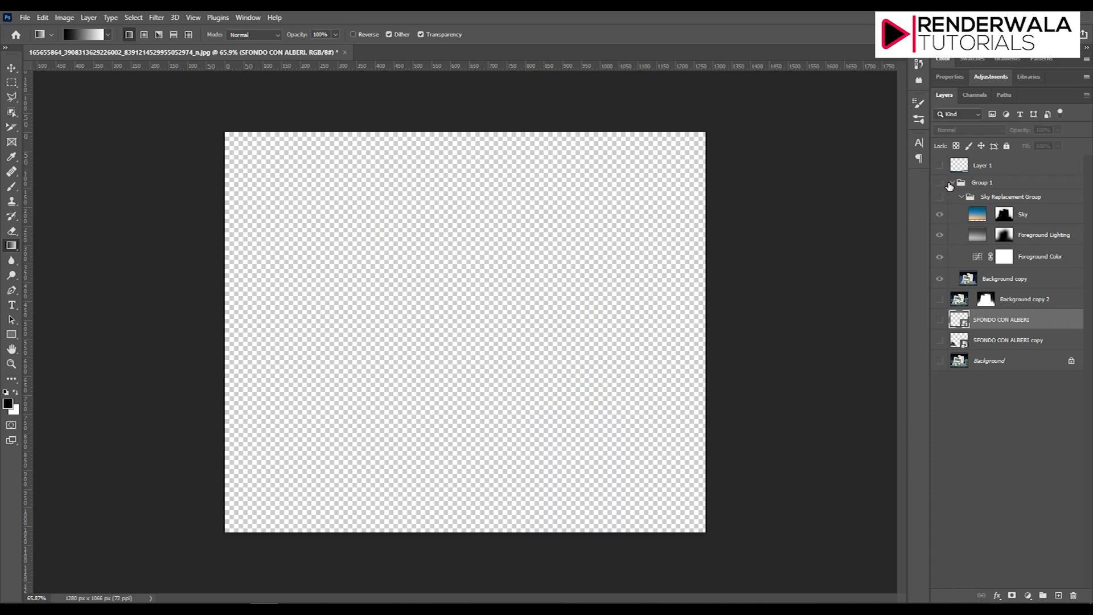
click(949, 186)
click(940, 300)
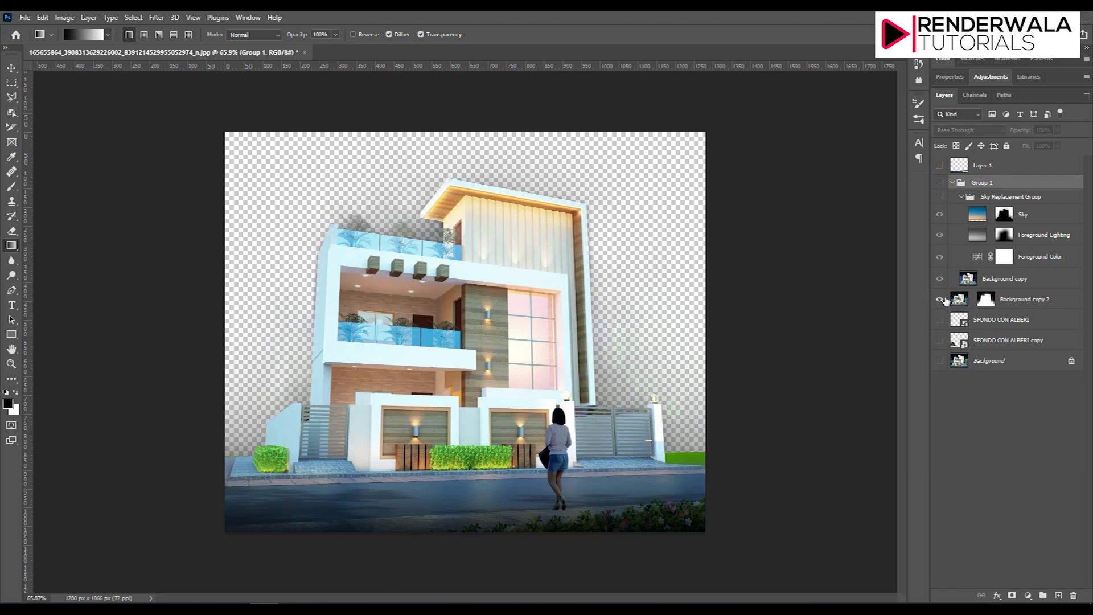
Step: Put SFONDO CON ALBERI copy above Background copy 2 and the original below it, both visible
click(957, 301)
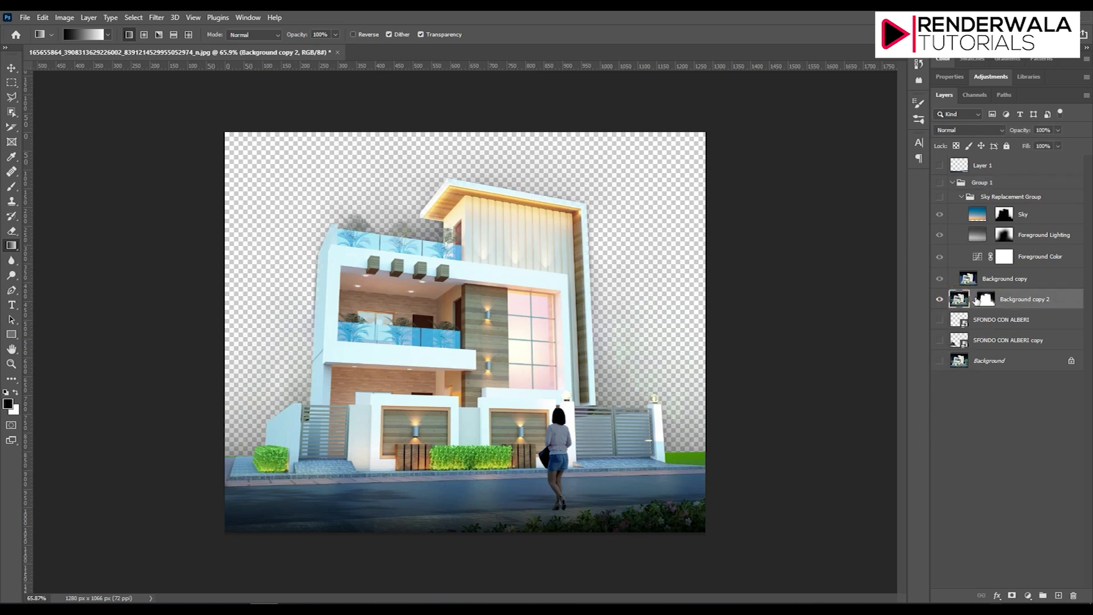
drag(981, 341, 975, 301)
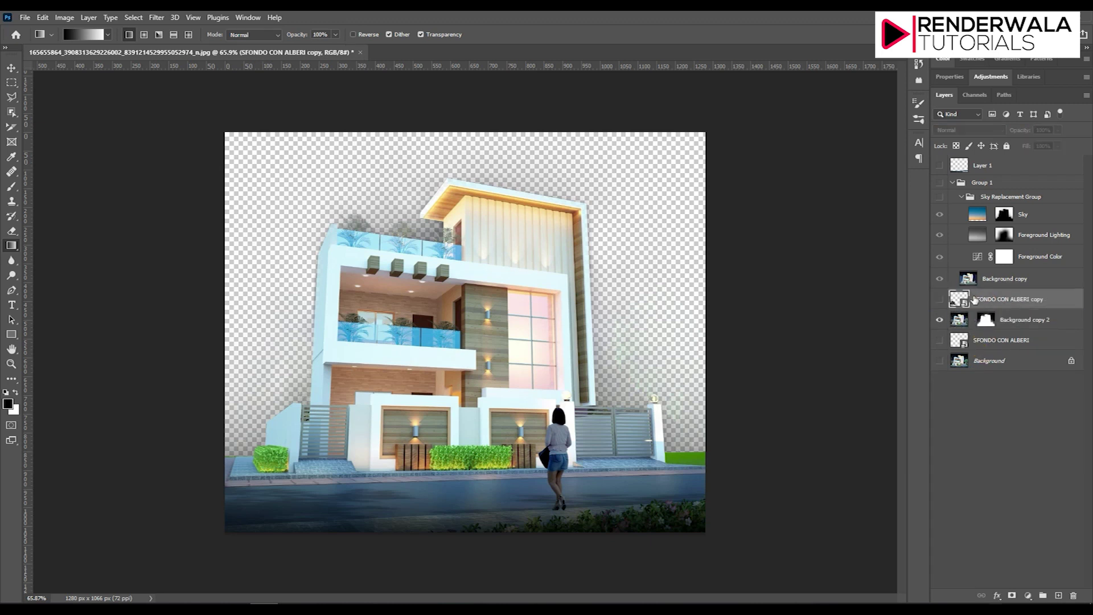
click(940, 300)
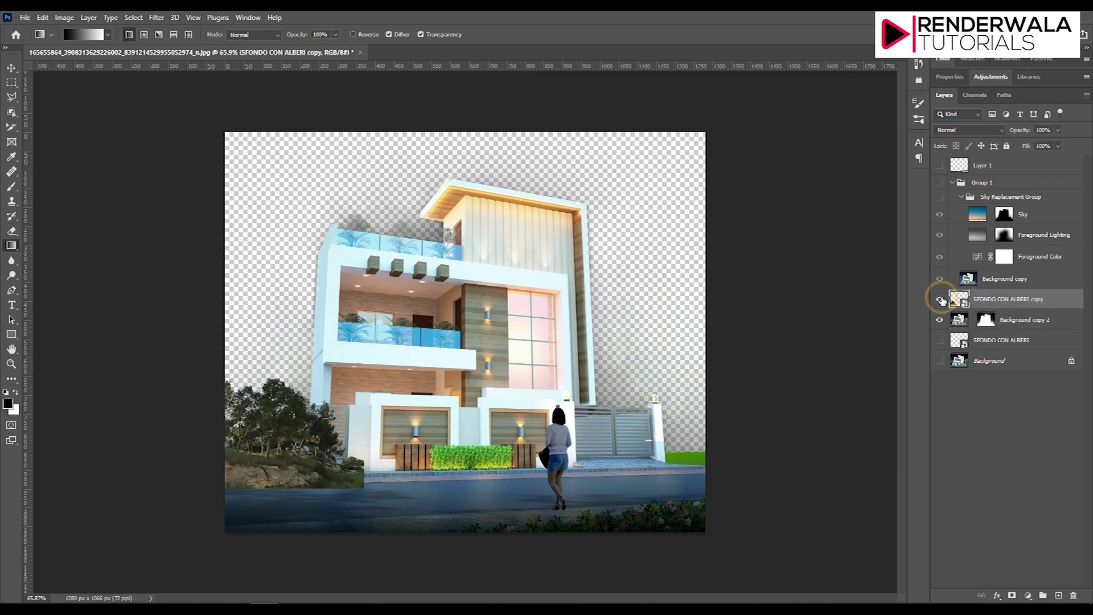
drag(992, 301, 1000, 337)
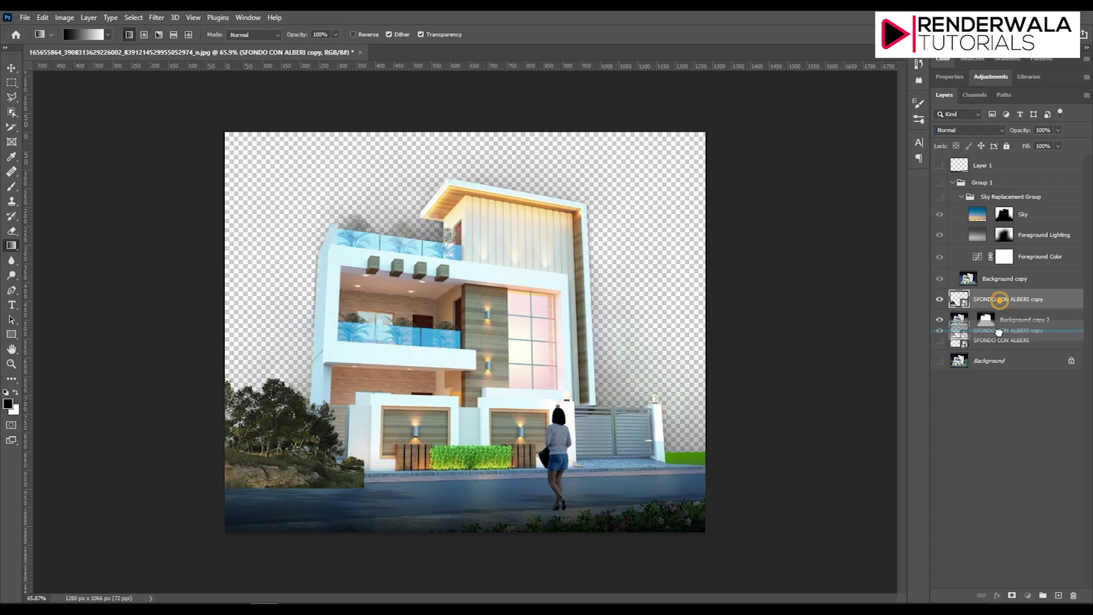
click(939, 340)
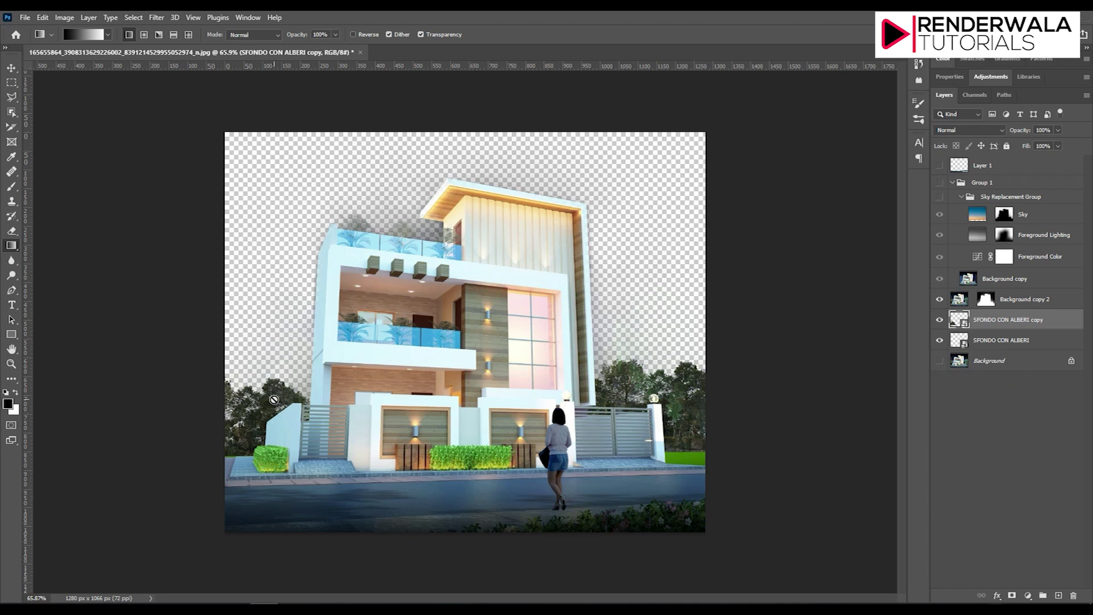
Step: Try shifting the house image upward, undo it, and select the SFONDO CON ALBERI copy layer
click(11, 68)
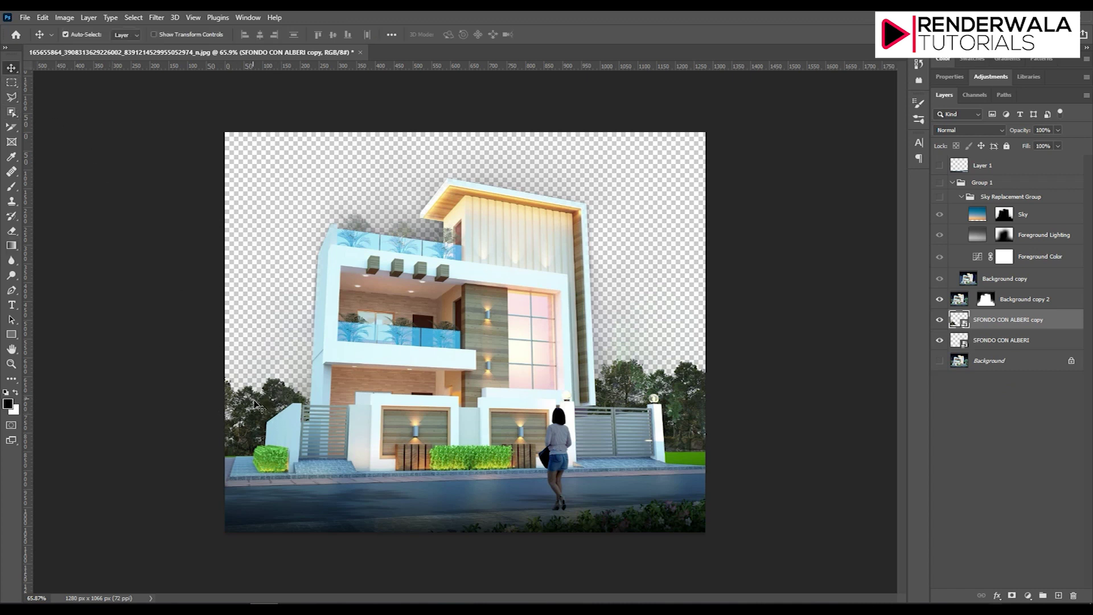
drag(268, 403, 267, 393)
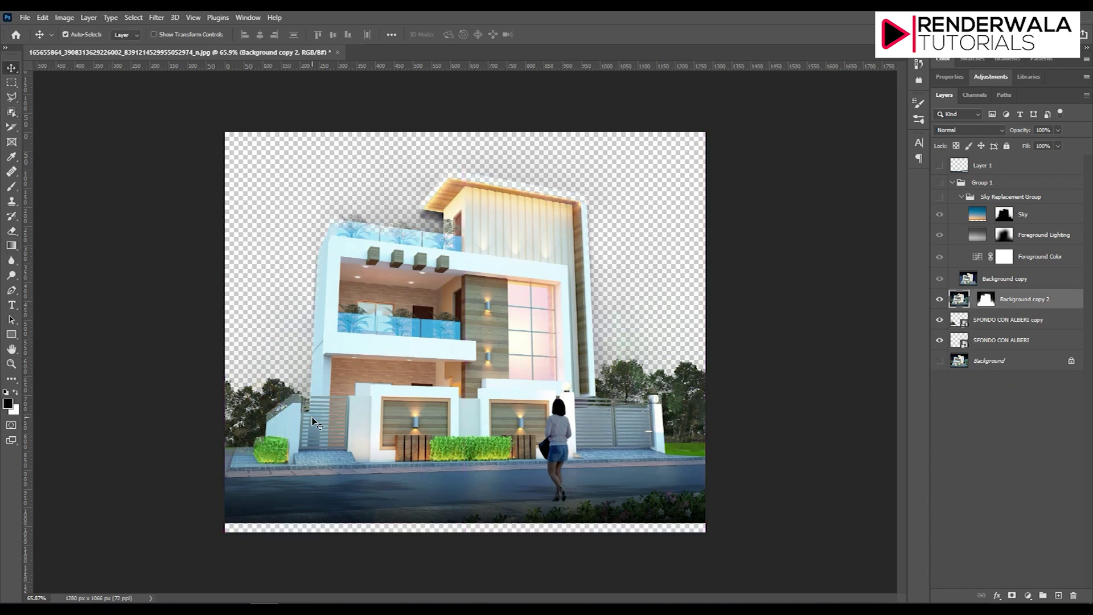
key(ctrl+z)
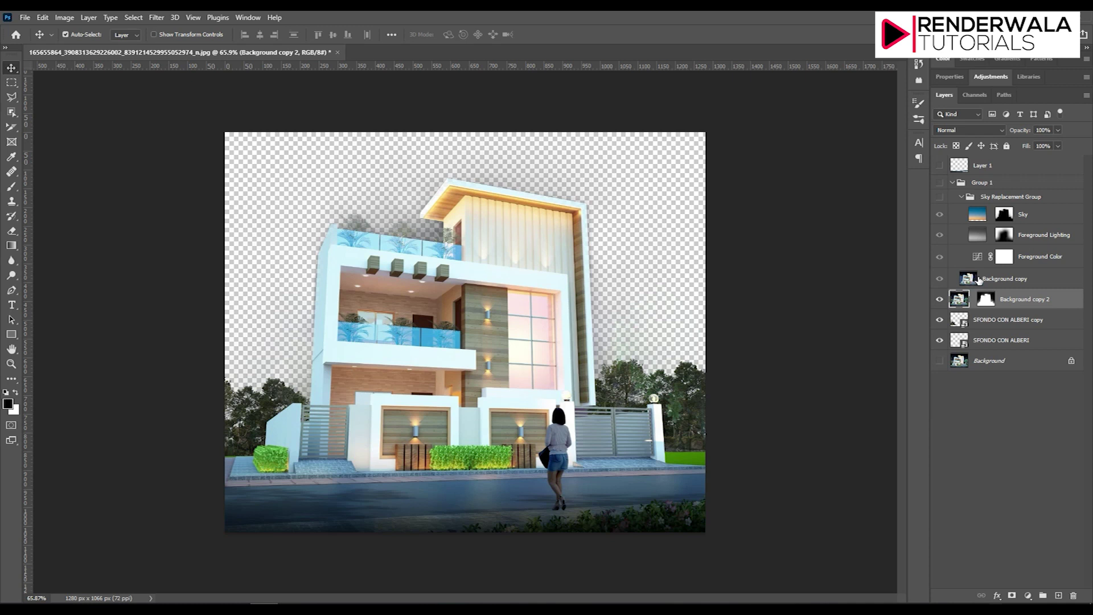
click(989, 320)
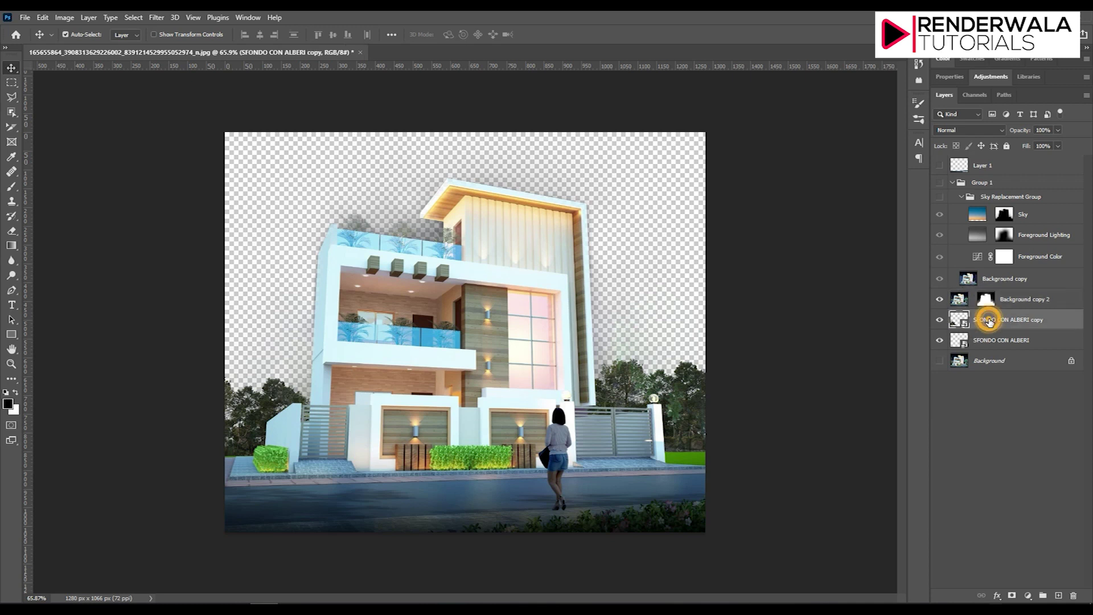
click(939, 320)
Step: Free-transform the left-side trees slightly up and right and commit the new position
key(ctrl+t)
drag(283, 393, 288, 380)
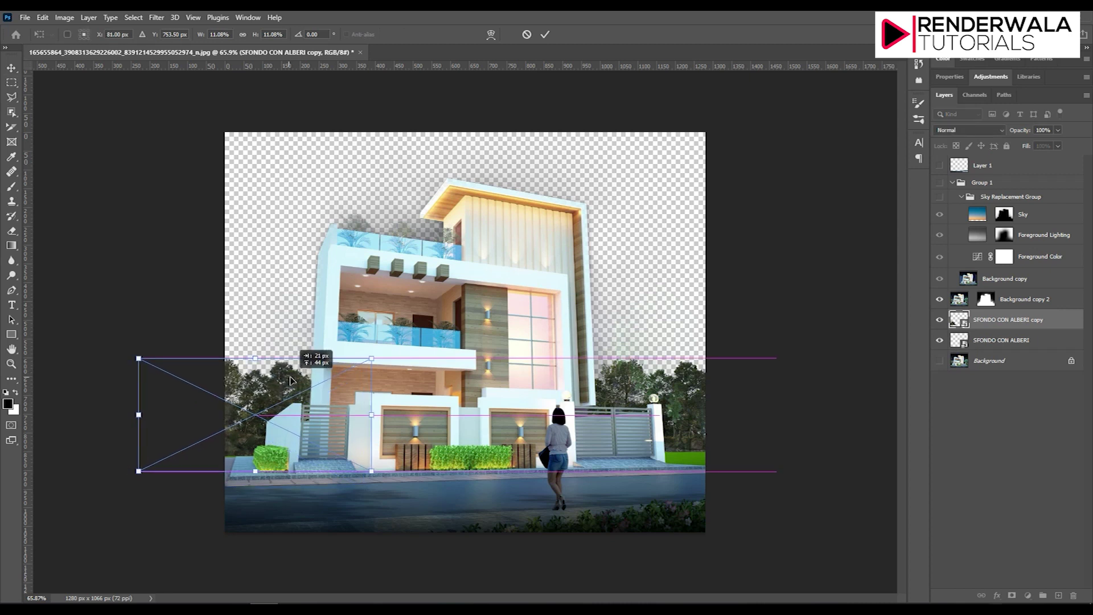
drag(288, 380, 287, 381)
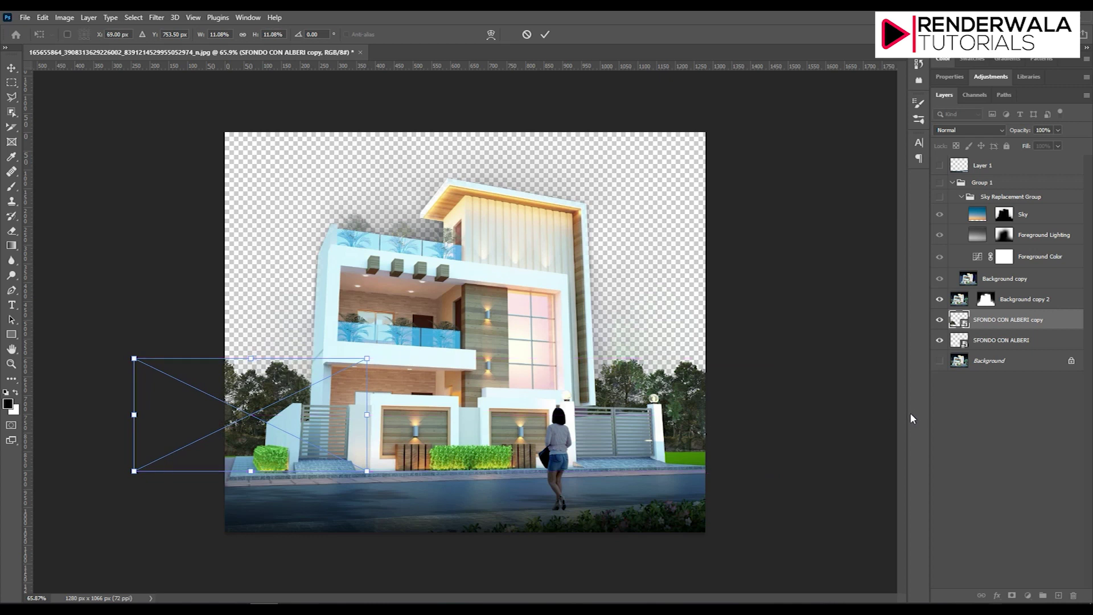
click(960, 452)
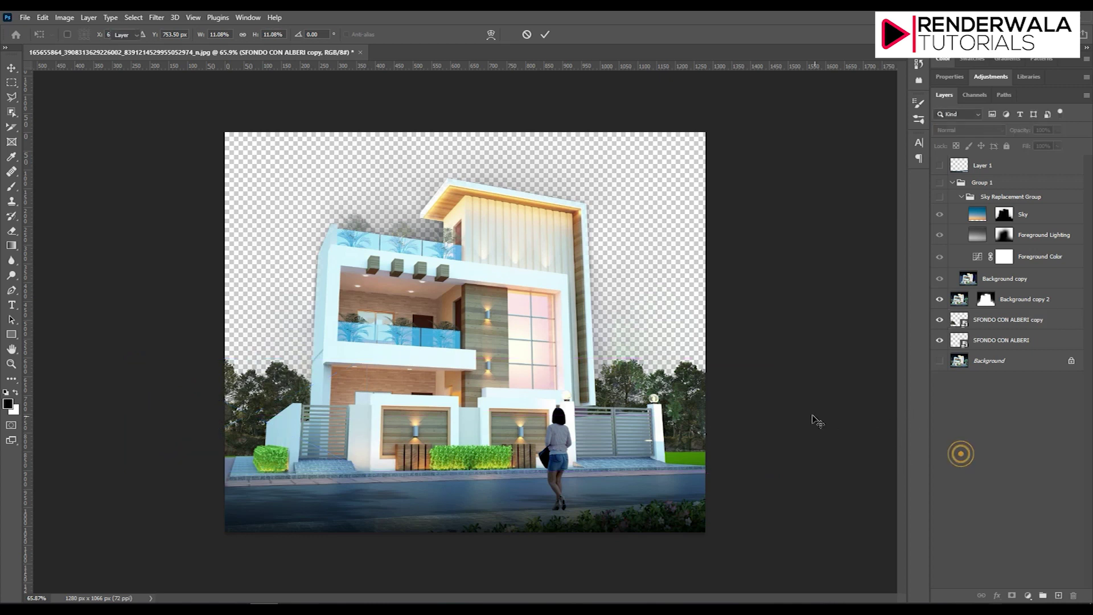
click(693, 418)
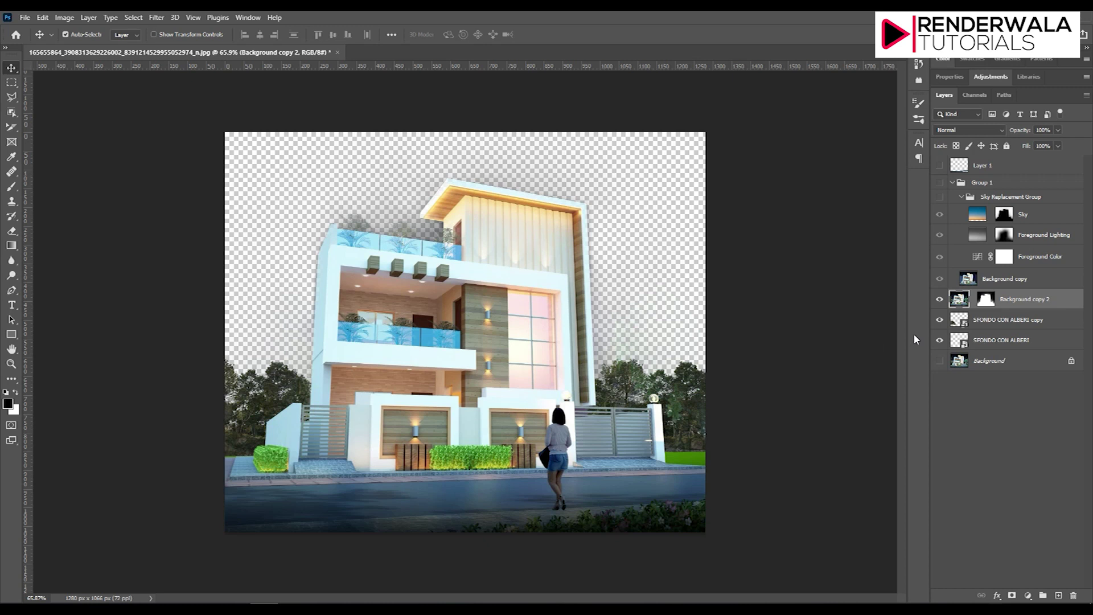
click(1040, 324)
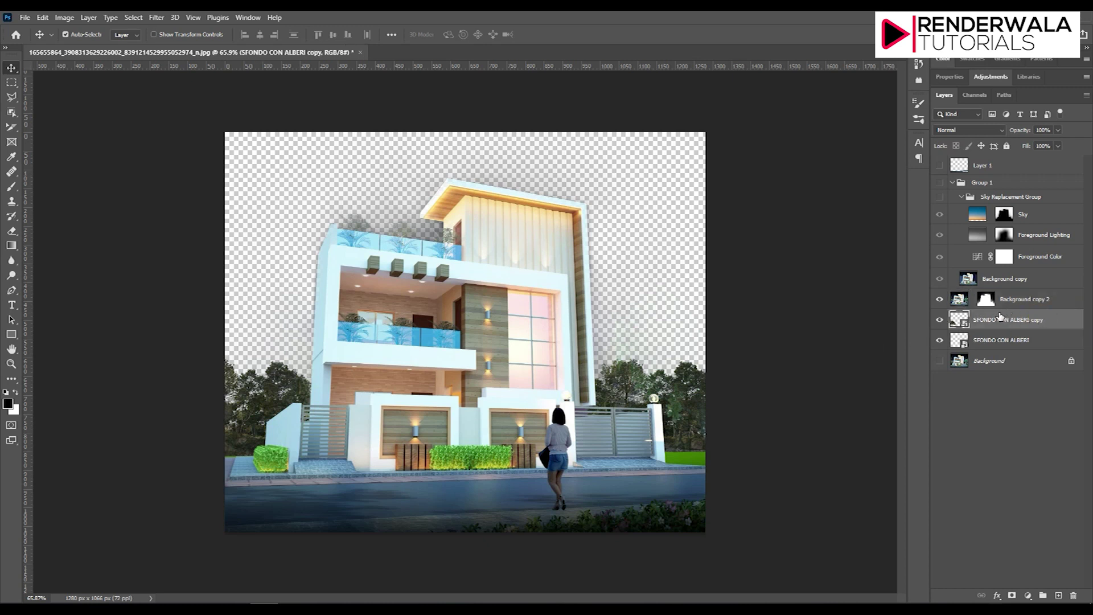
click(65, 17)
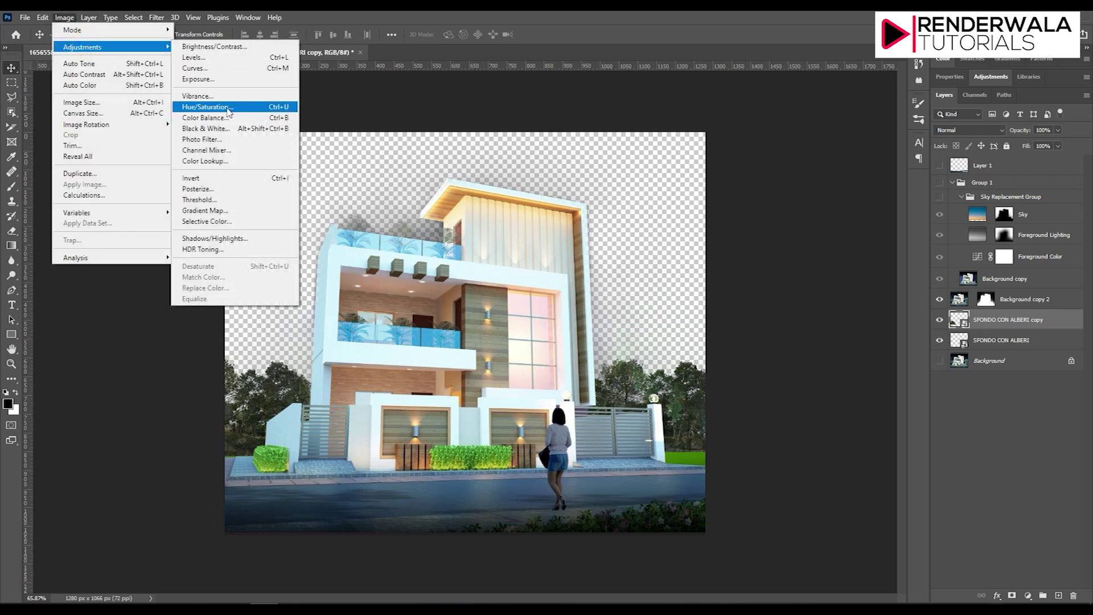
Step: Desaturate SFONDO CON ALBERI copy with Hue/Saturation at saturation -42
click(229, 110)
drag(515, 238, 459, 238)
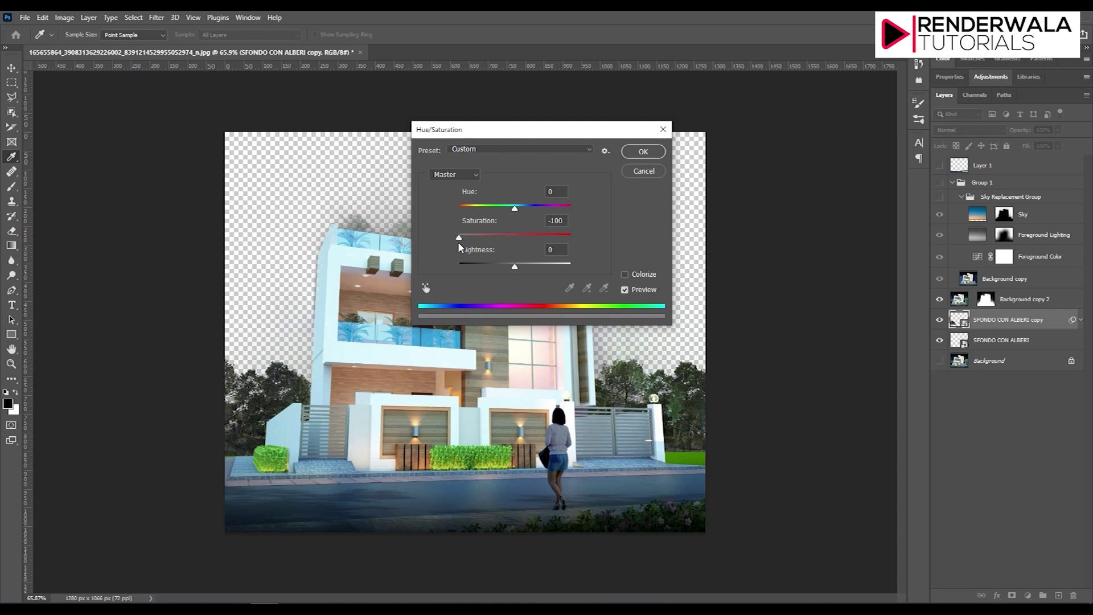
drag(459, 238, 492, 238)
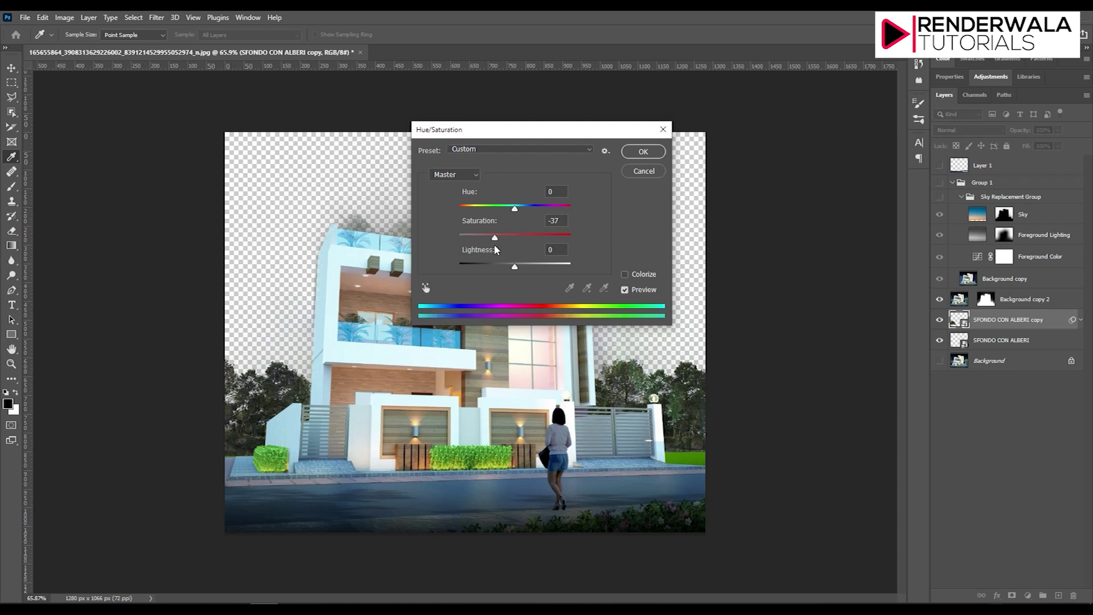
click(644, 151)
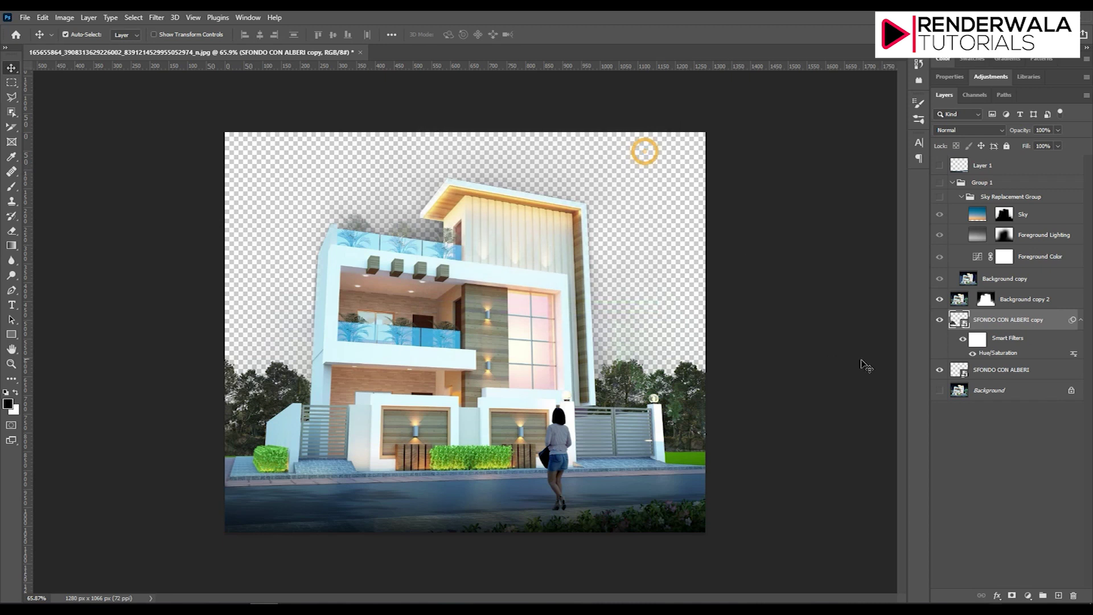
Step: Start a Hue/Saturation adjustment on the SFONDO CON ALBERI layer, saturation near neutral
click(991, 370)
click(65, 18)
mouse_move(82, 47)
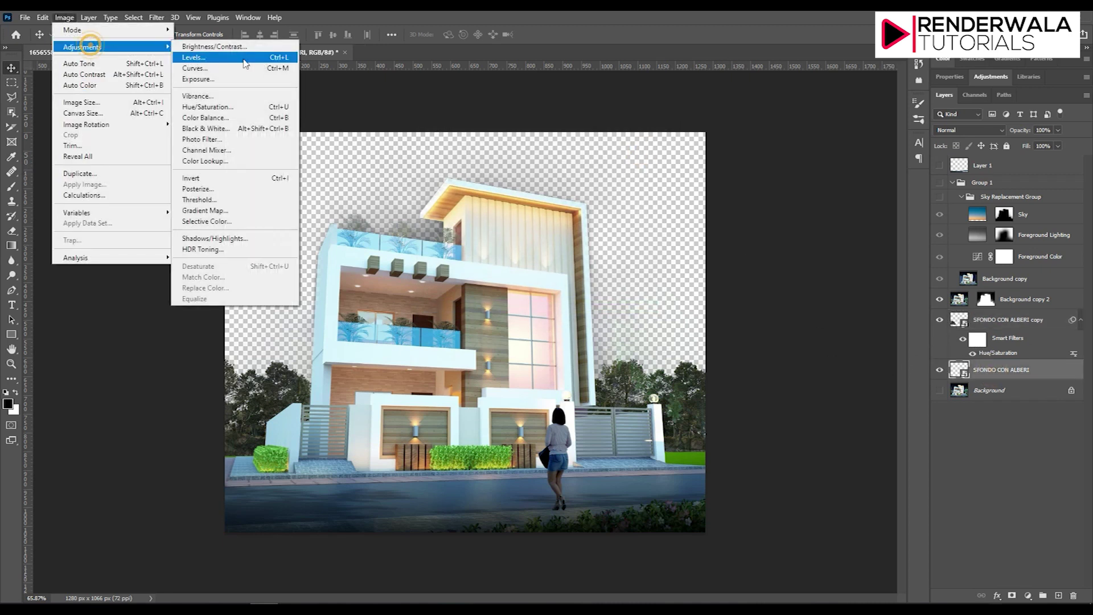
click(233, 107)
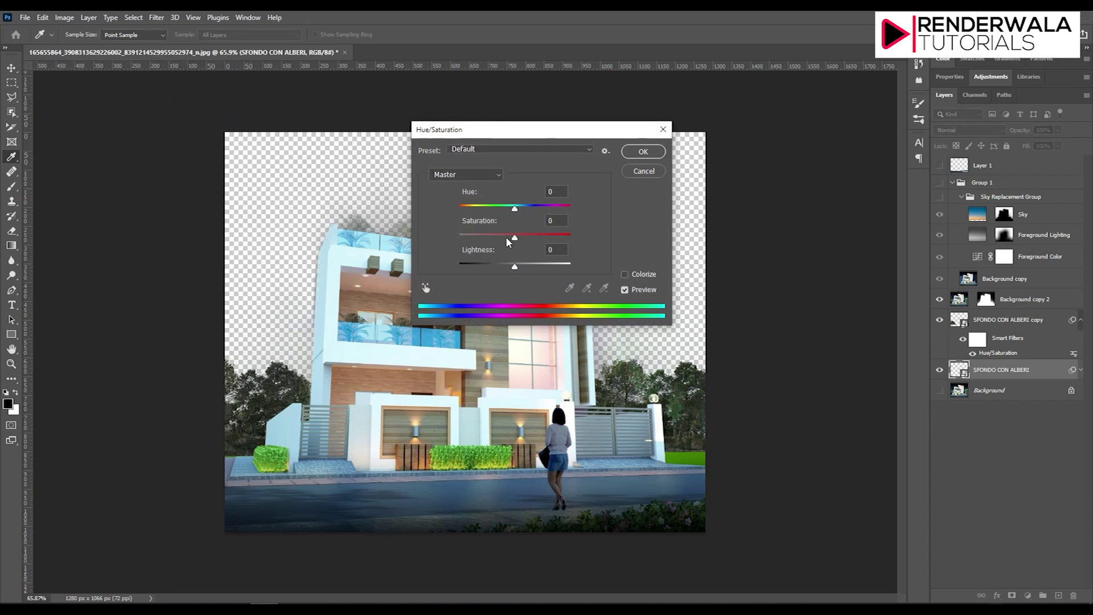
mouse_move(514, 237)
mouse_down()
mouse_move(414, 239)
mouse_move(593, 268)
mouse_up()
drag(593, 267, 516, 266)
key(Down)
key(Down)
key(Down)
key(Down)
key(Down)
key(Down)
Step: Set Greens saturation to -36 with lightness 0 and Master saturation about -47, then apply
click(467, 174)
click(449, 214)
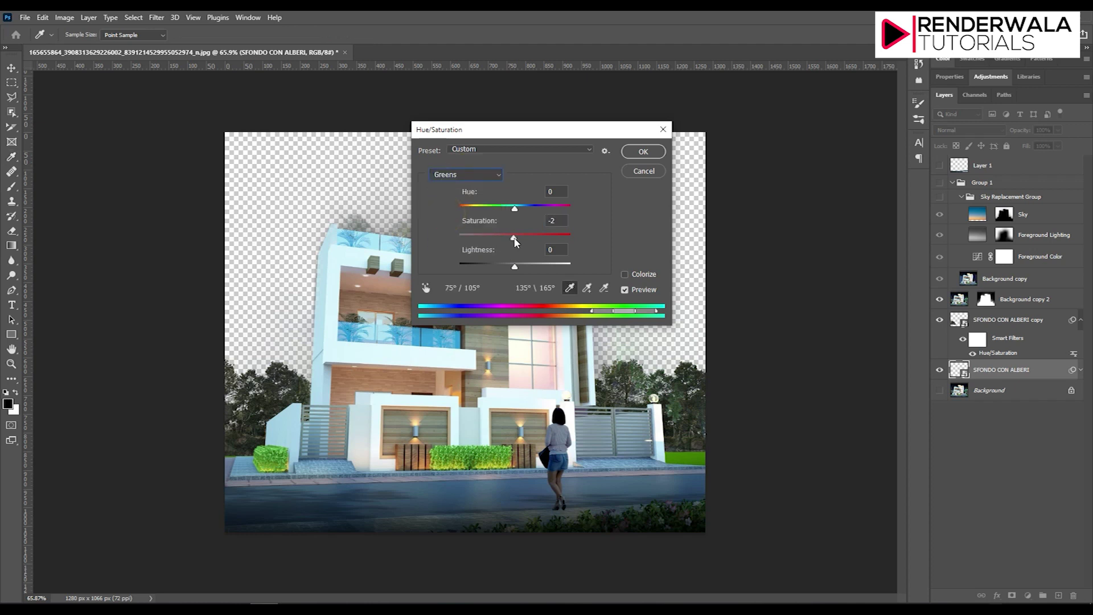
mouse_move(514, 238)
mouse_down()
mouse_move(499, 239)
mouse_move(498, 268)
mouse_move(520, 269)
mouse_up()
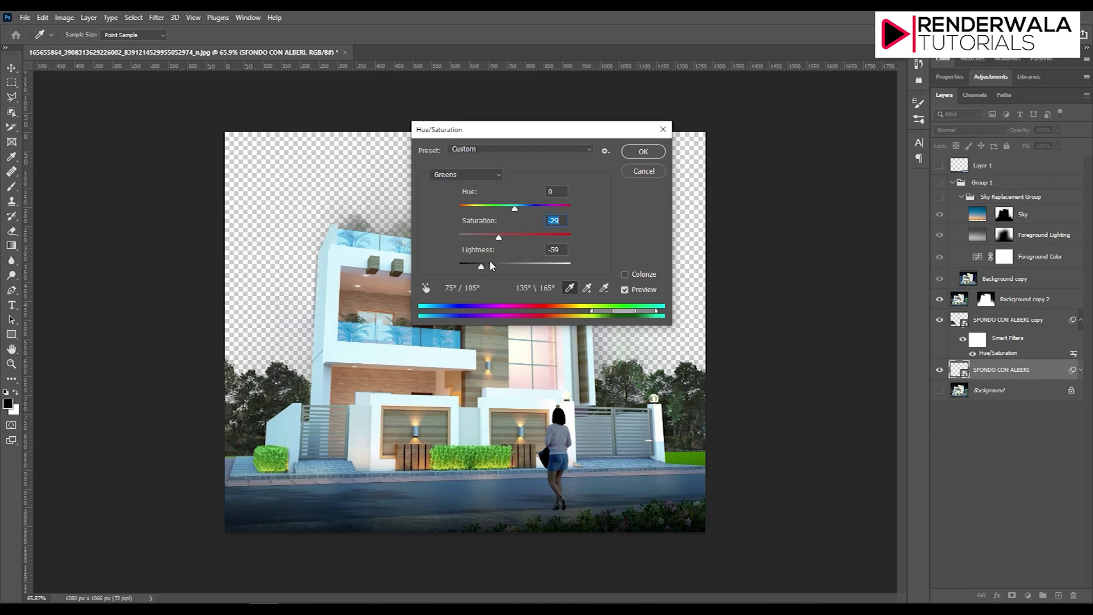
click(519, 268)
drag(499, 239, 495, 239)
double_click(555, 251)
text(0)
click(447, 172)
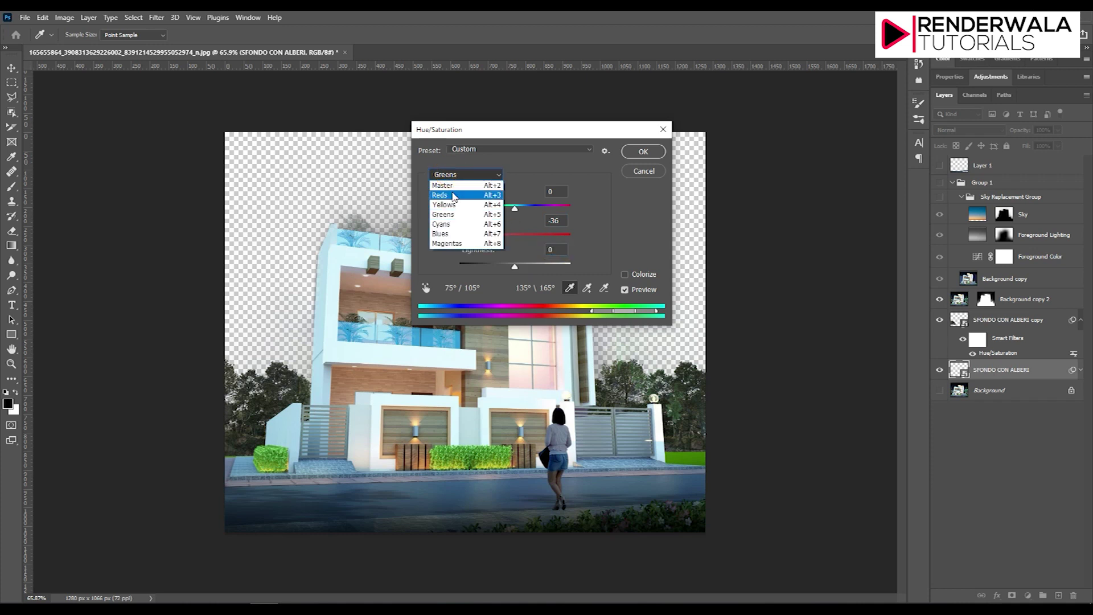
drag(503, 240, 489, 238)
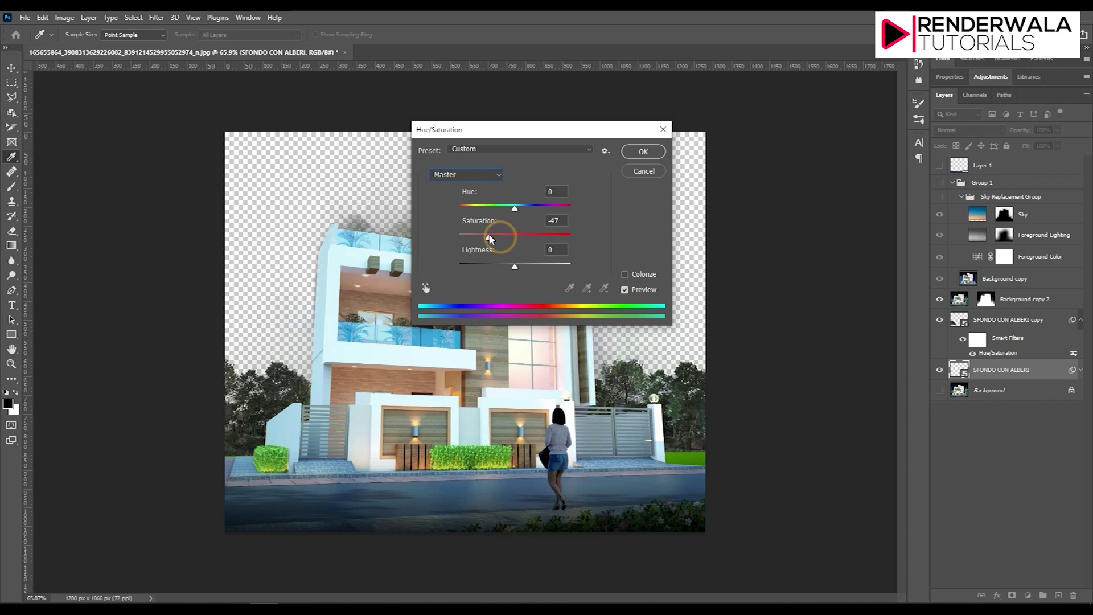
click(643, 152)
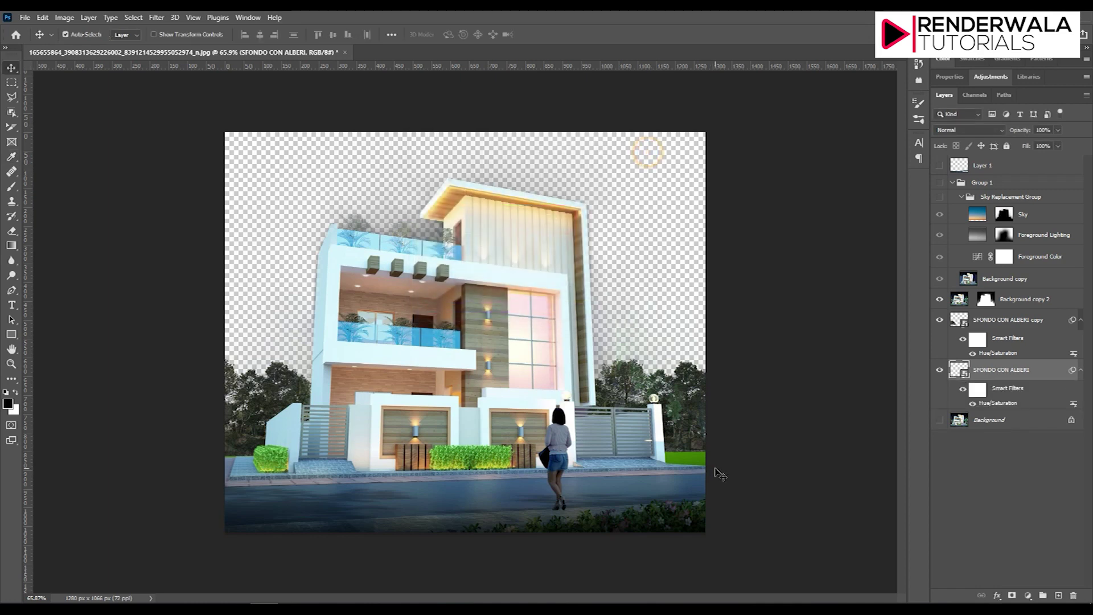
Step: Hide the SFONDO CON ALBERI layer, compare the left trees, then select Background copy 2's mask
scroll(715, 476, up, 5)
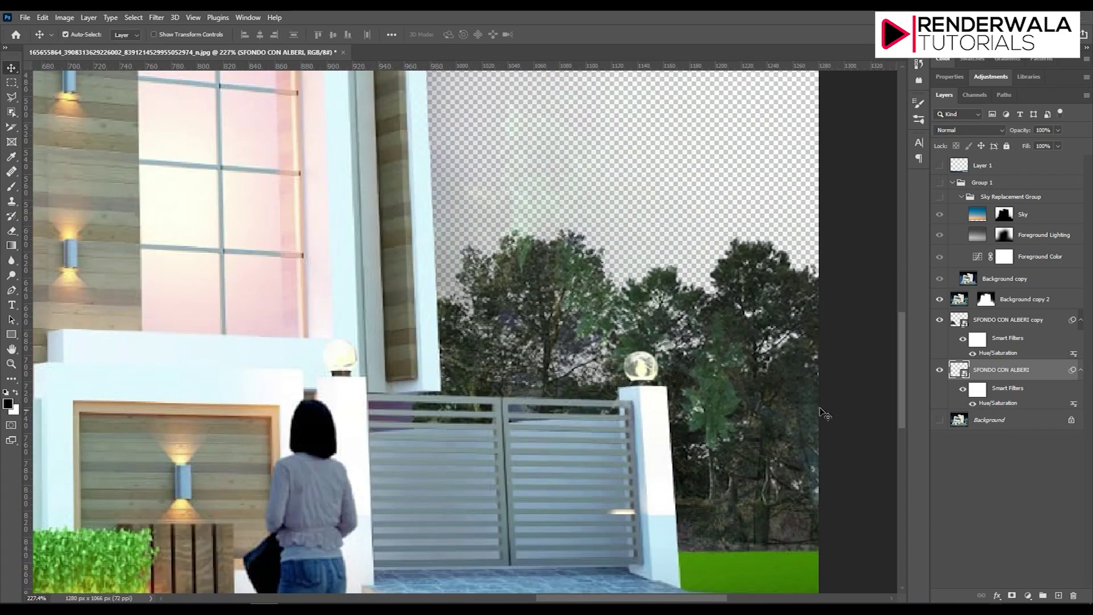
click(940, 370)
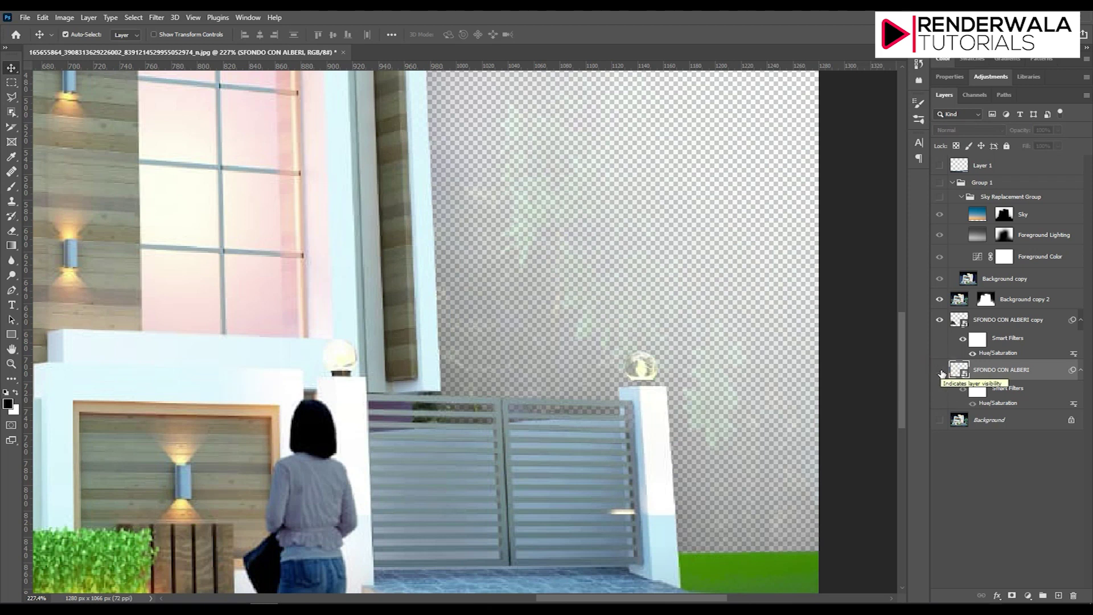
click(939, 302)
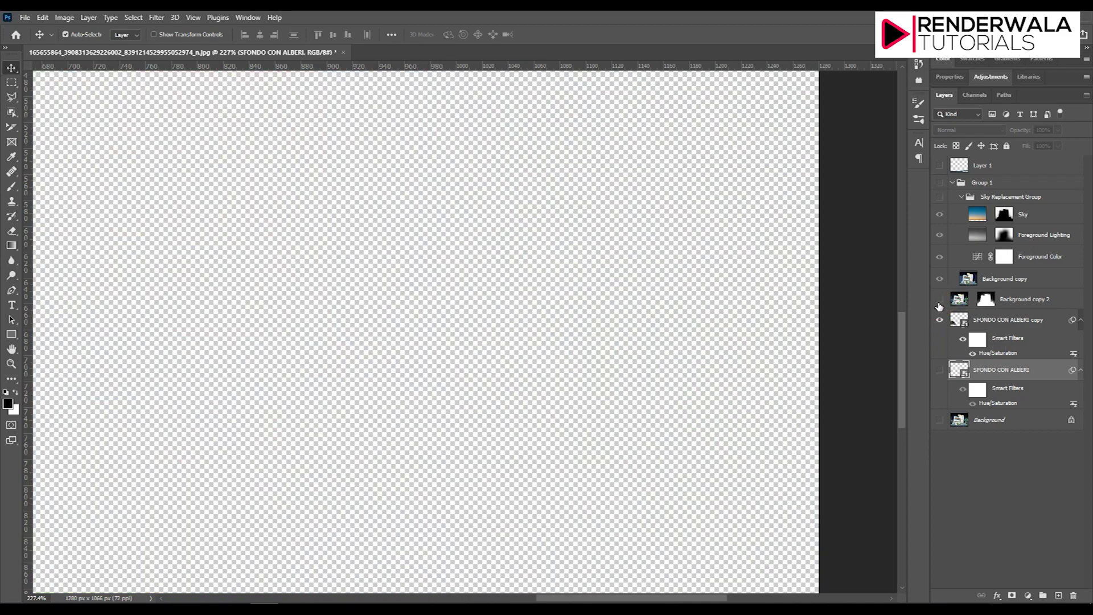
click(939, 302)
click(939, 301)
scroll(453, 364, down, 3)
scroll(448, 431, down, 3)
scroll(448, 431, down, 3)
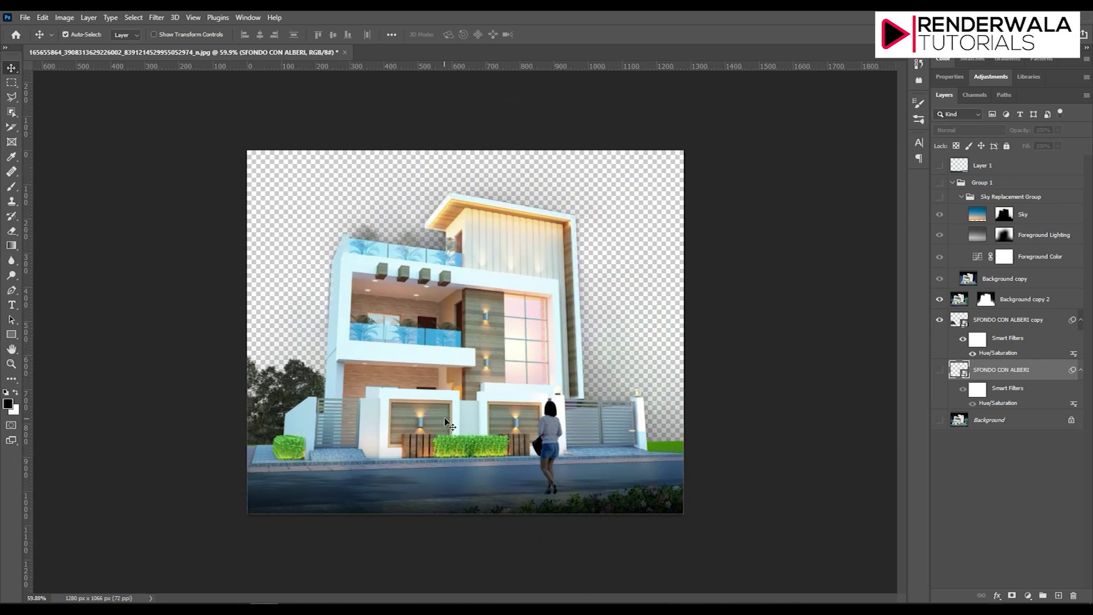
scroll(467, 385, up, 1)
scroll(456, 370, up, 2)
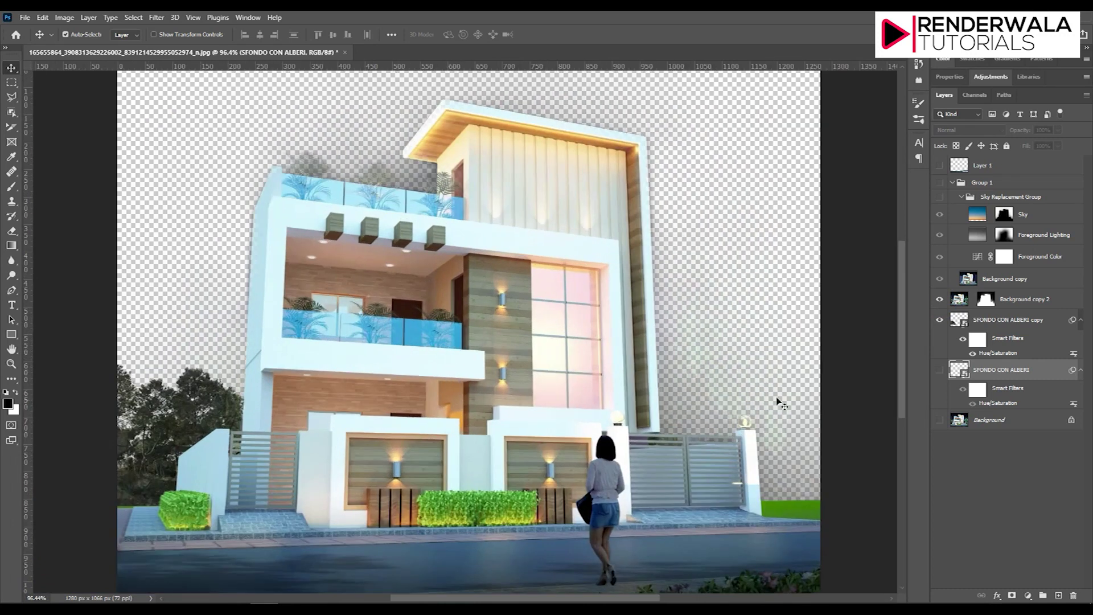
click(986, 299)
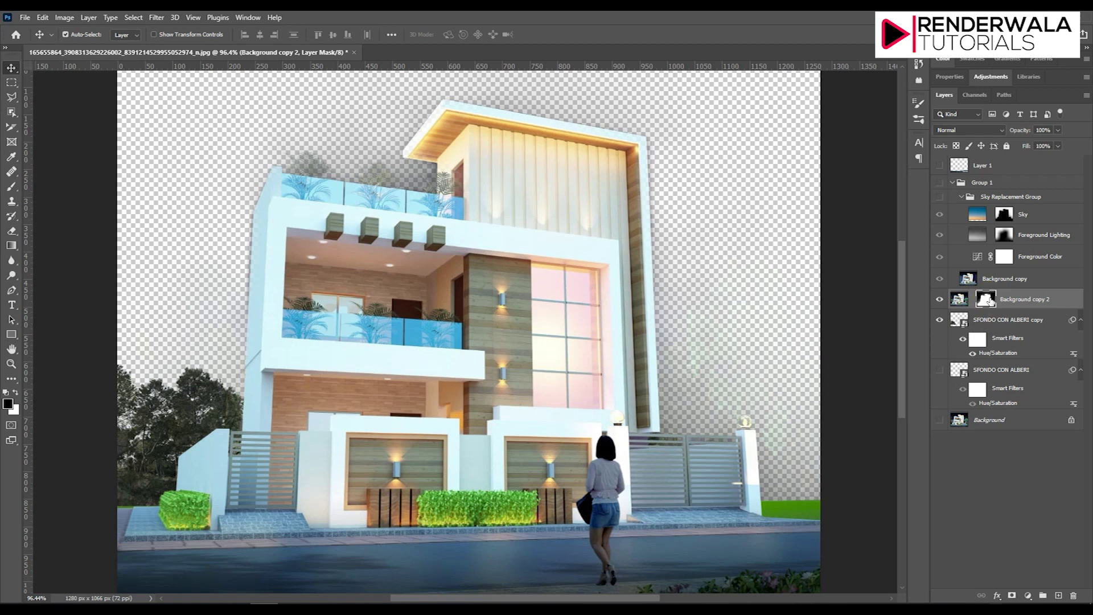
Step: View the Background copy 2 house mask alone in greyscale, then return to the composite
alt+click(989, 302)
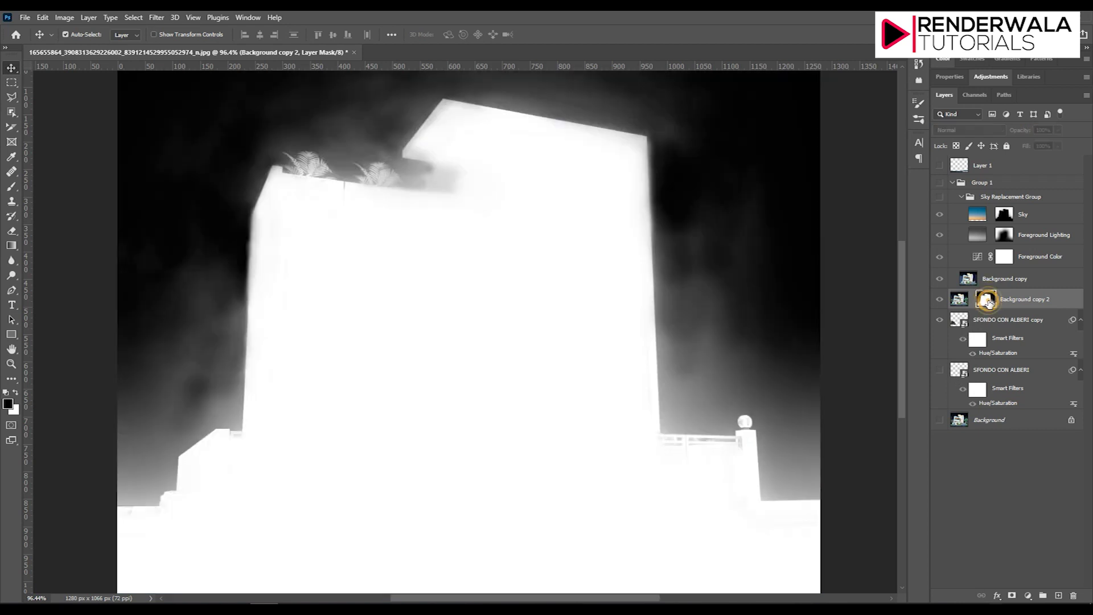
scroll(329, 360, down, 2)
scroll(752, 383, up, 2)
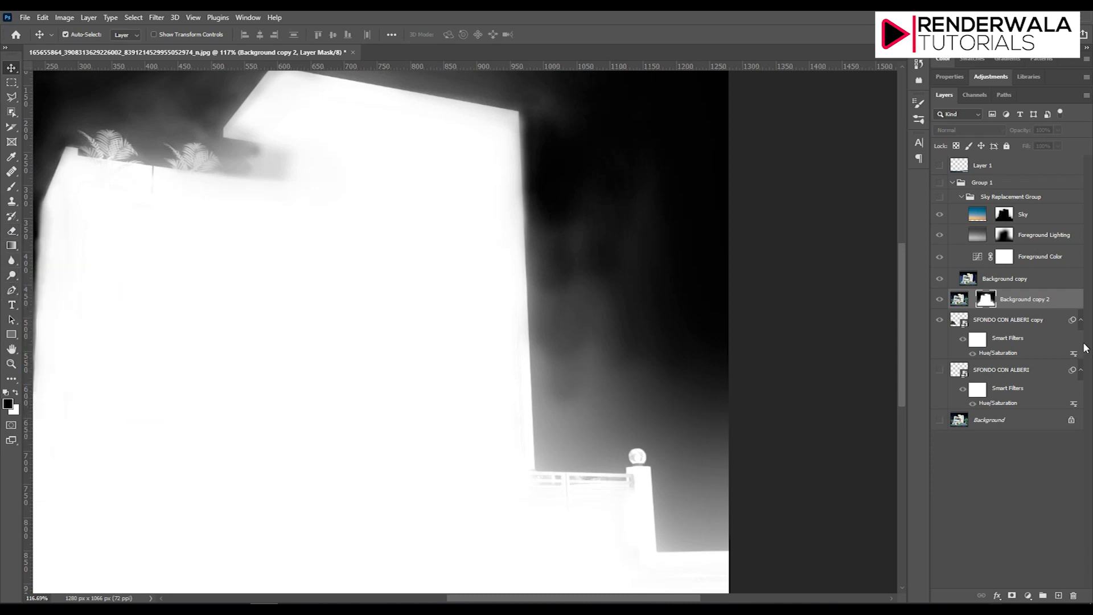
click(944, 194)
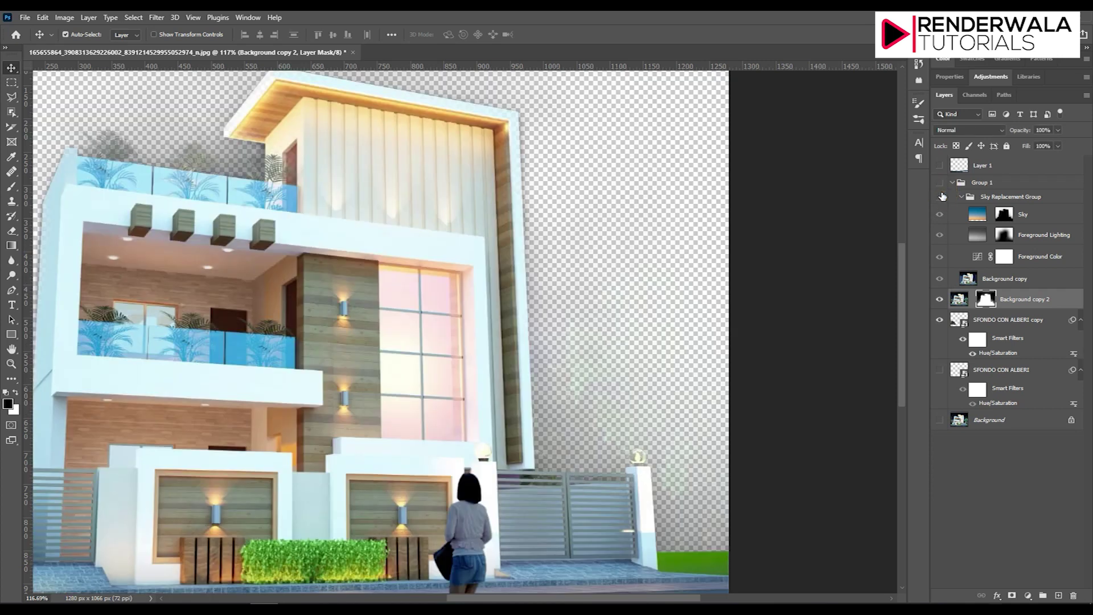
Step: Turn Group 1 back on for the blue evening sky, comparing sky and foreground lighting
click(939, 182)
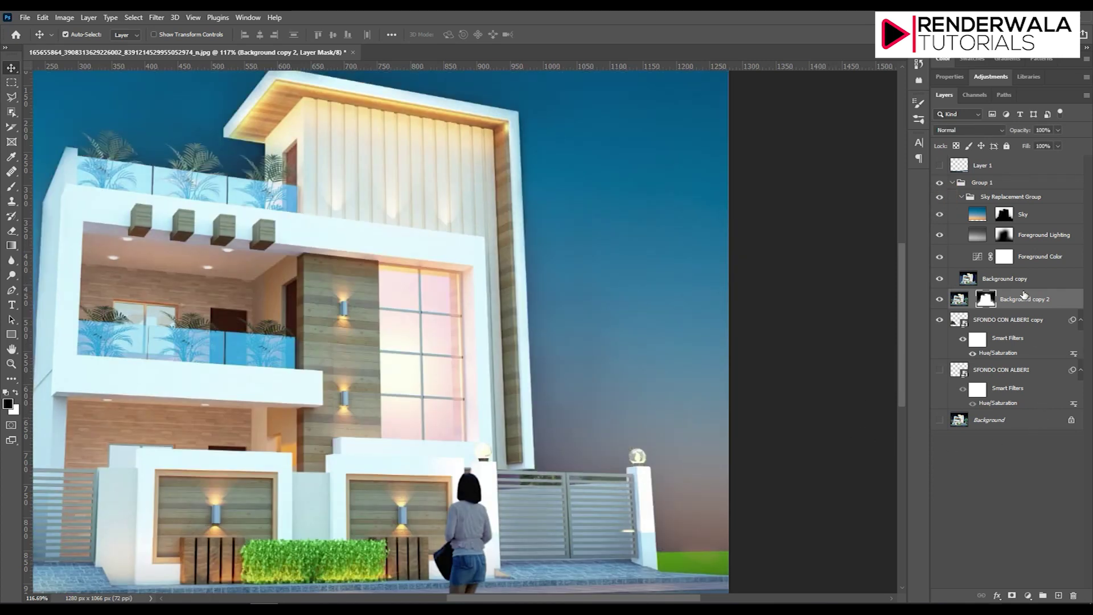
click(937, 216)
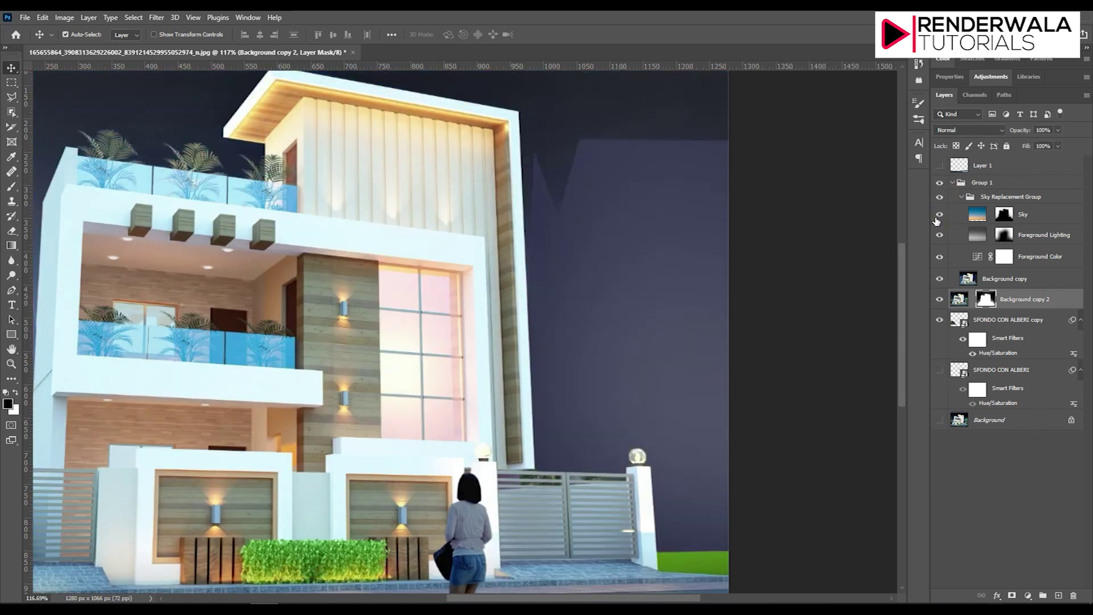
click(937, 217)
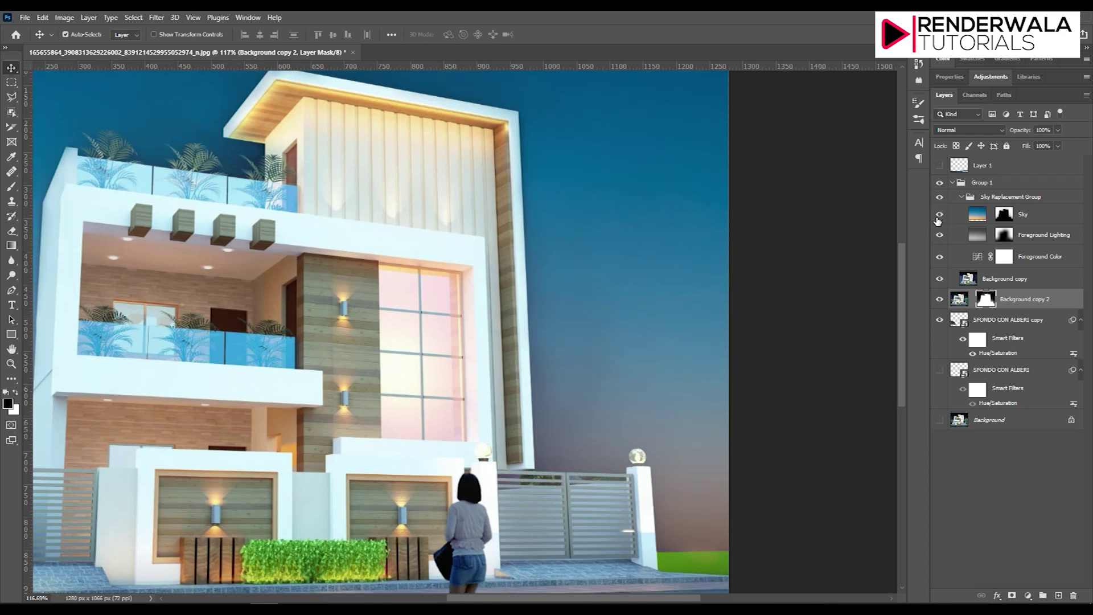
click(940, 236)
Step: Toggle Background copy's visibility on and off to compare the sky behind it
click(941, 279)
click(940, 279)
click(940, 279)
click(943, 281)
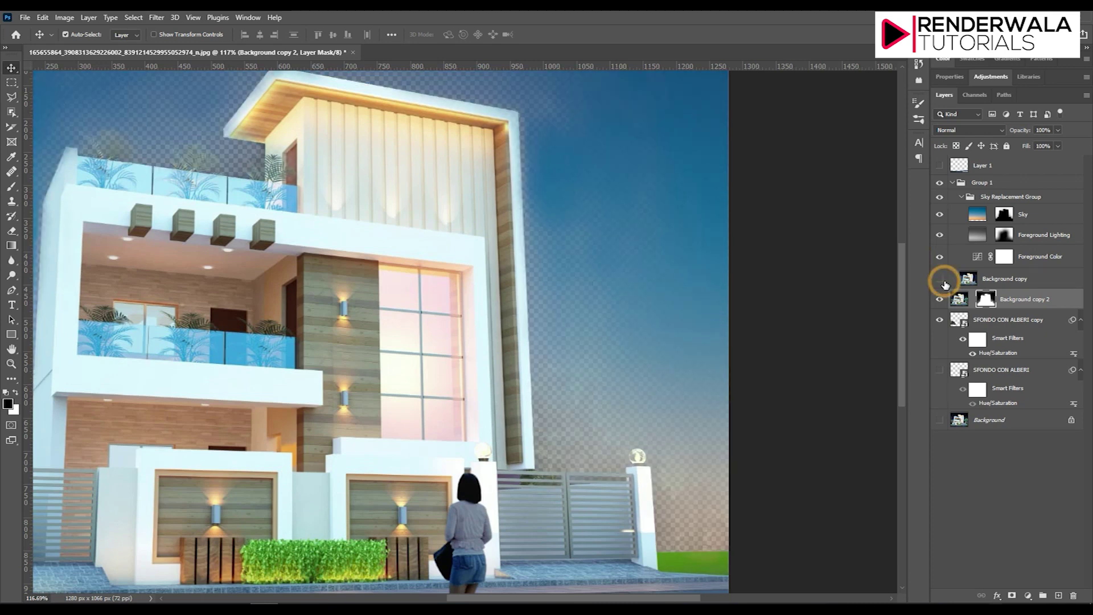
click(943, 281)
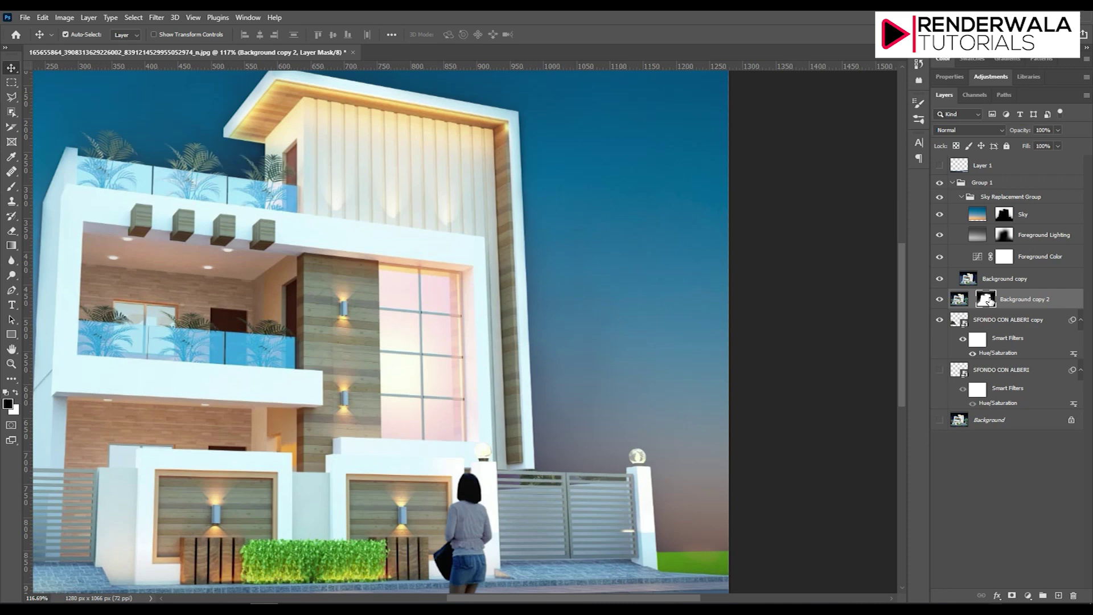
Step: Move the house mask from Group 1 through Sky Replacement Group onto Background copy
drag(986, 298, 1003, 187)
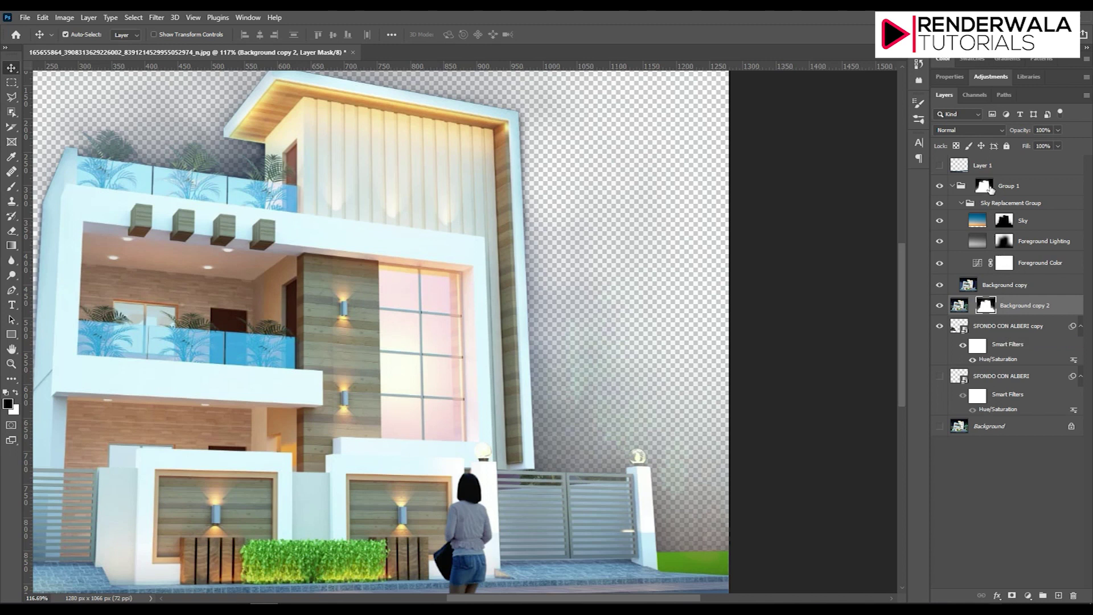
drag(987, 188, 1005, 205)
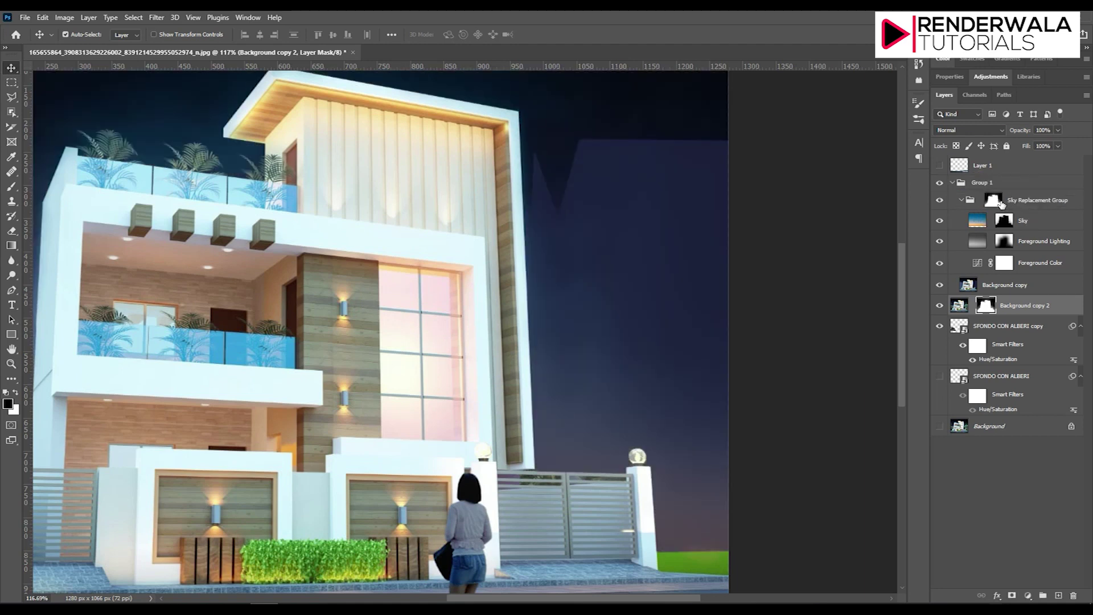
drag(1002, 204, 1008, 289)
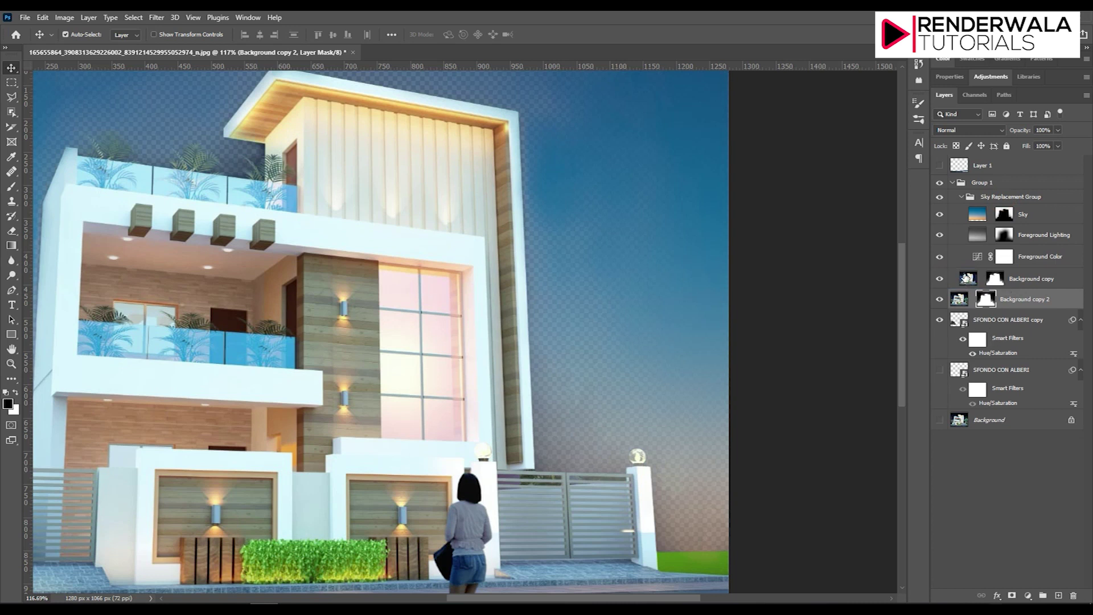
Step: Group the layers from Background copy down to SFONDO CON ALBERI into a new group
click(968, 278)
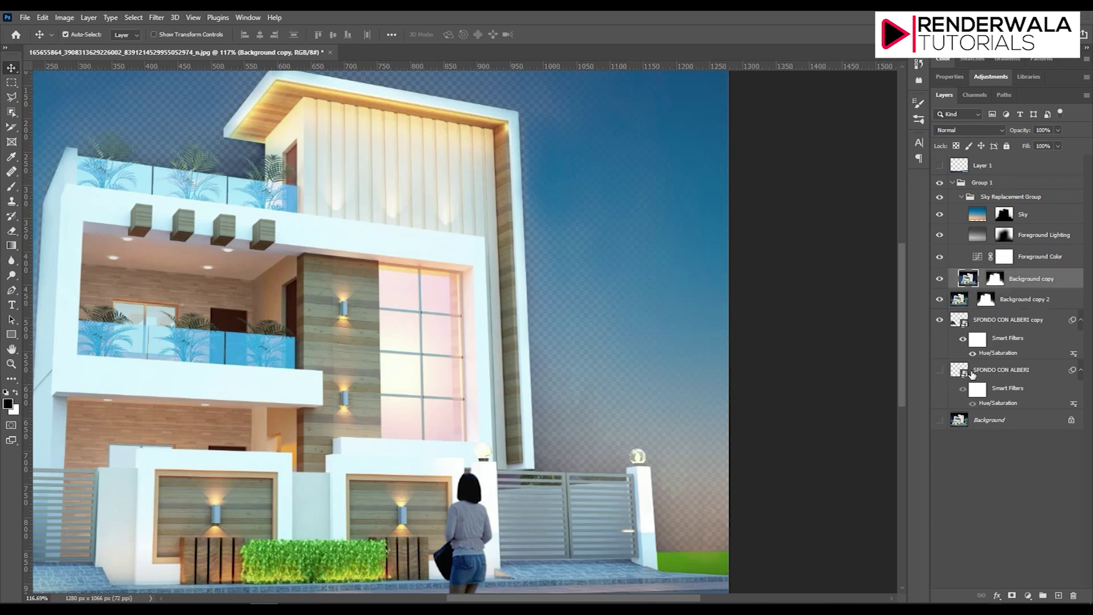
shift+click(994, 375)
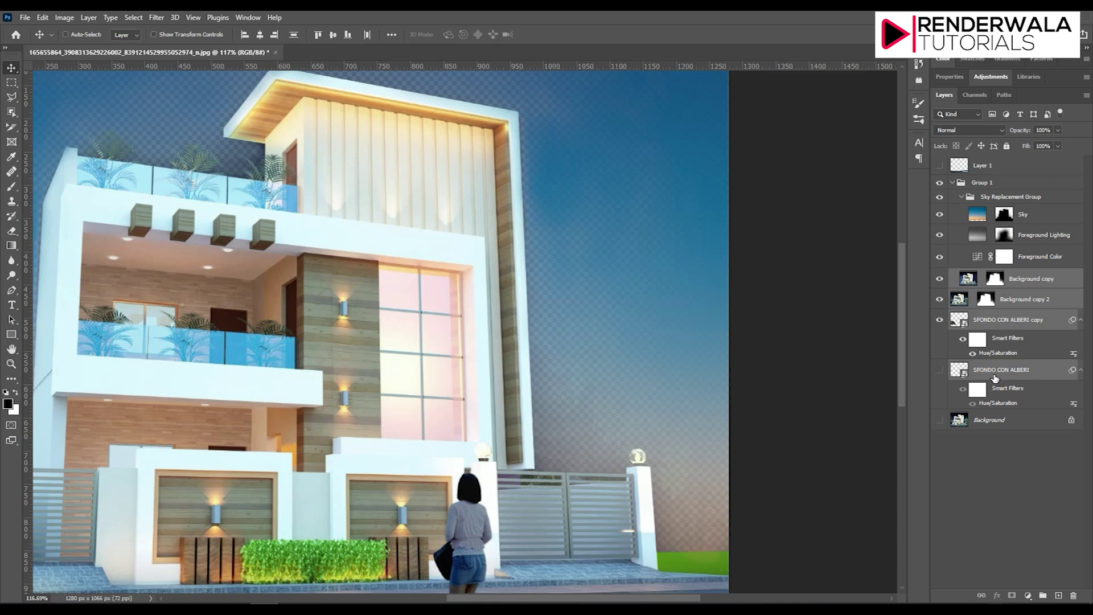
key(ctrl+g)
click(963, 275)
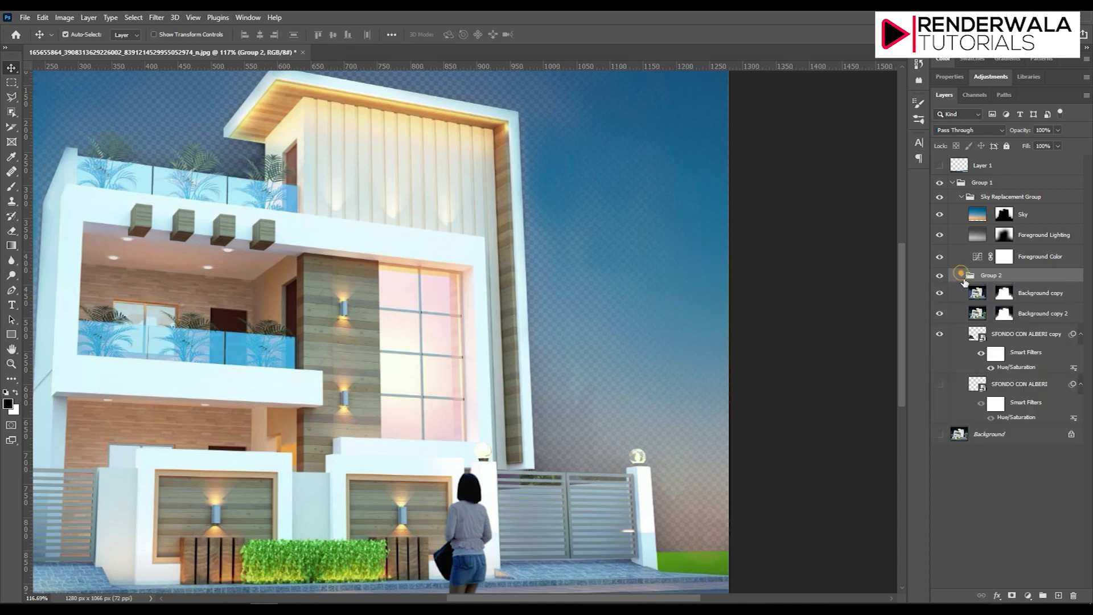
drag(1000, 294, 1003, 278)
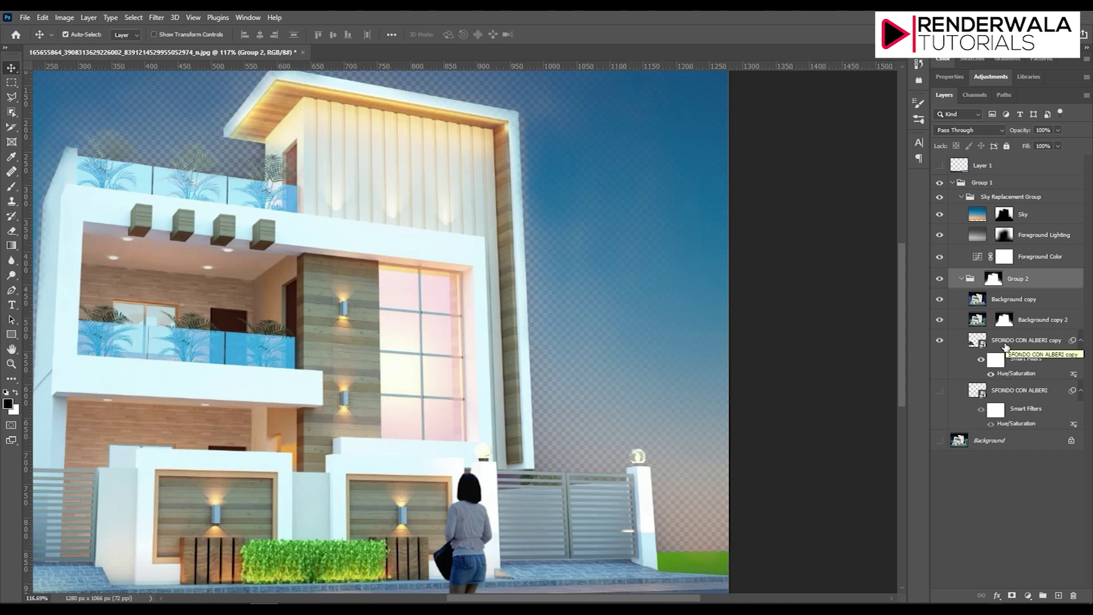
click(1004, 319)
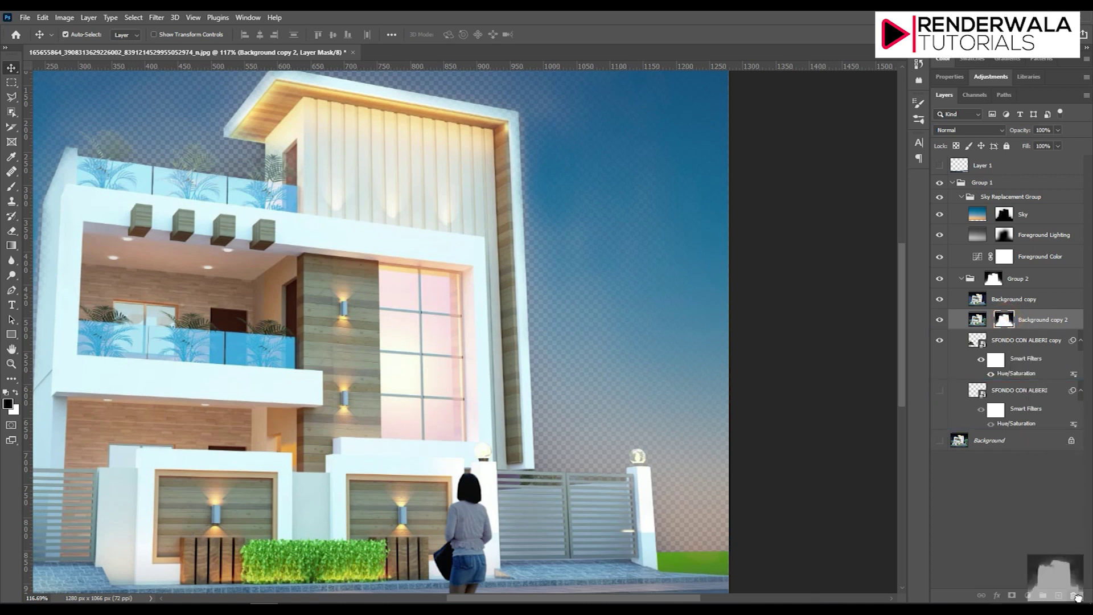
drag(1004, 320, 1073, 595)
click(592, 235)
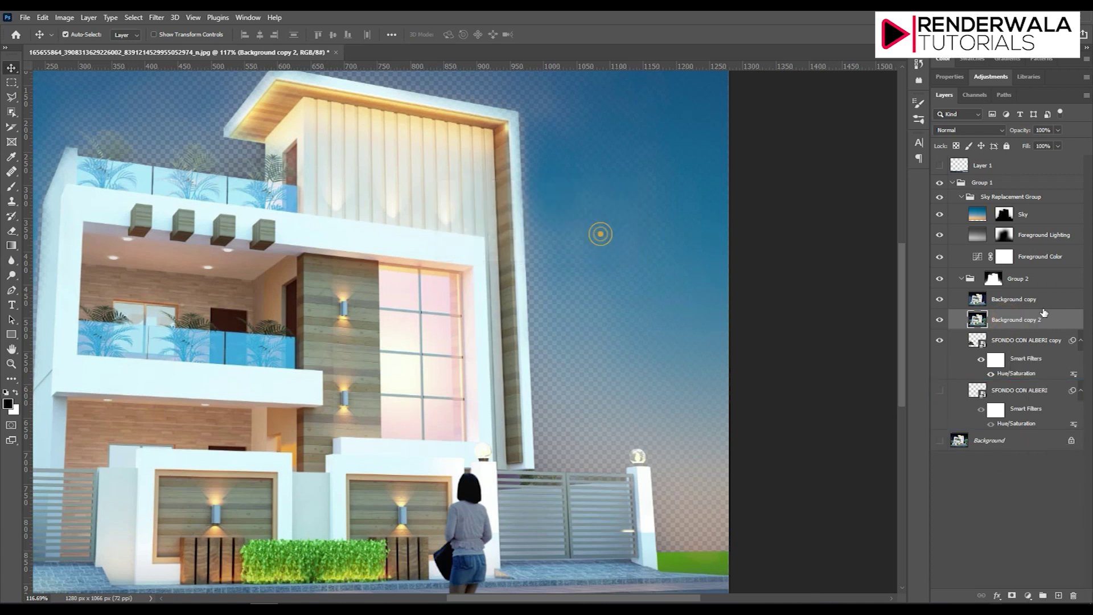
click(939, 316)
click(939, 303)
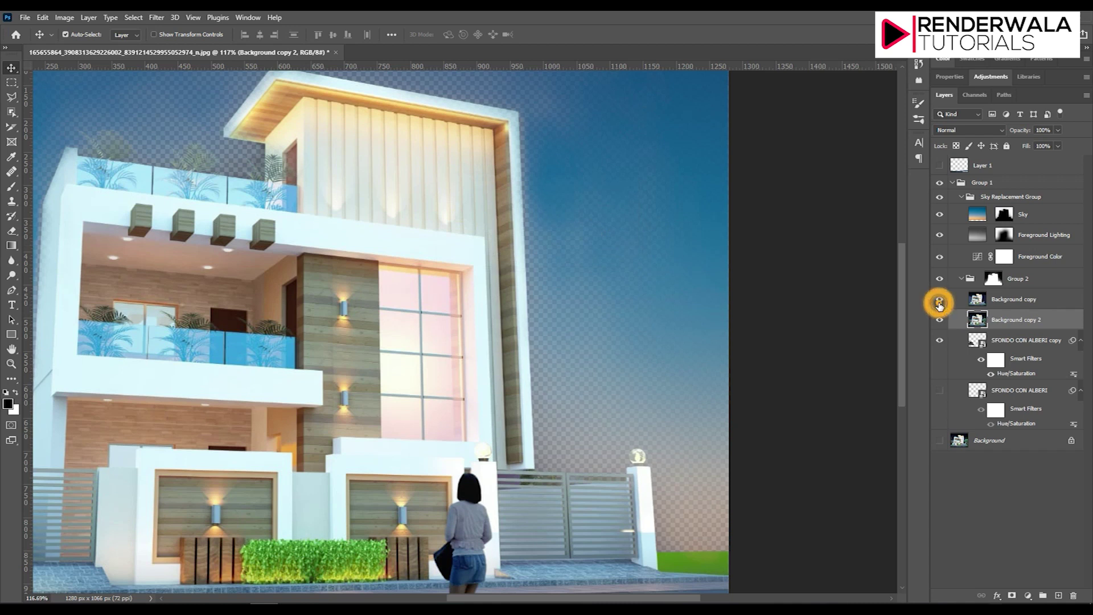
click(940, 303)
click(940, 303)
click(941, 299)
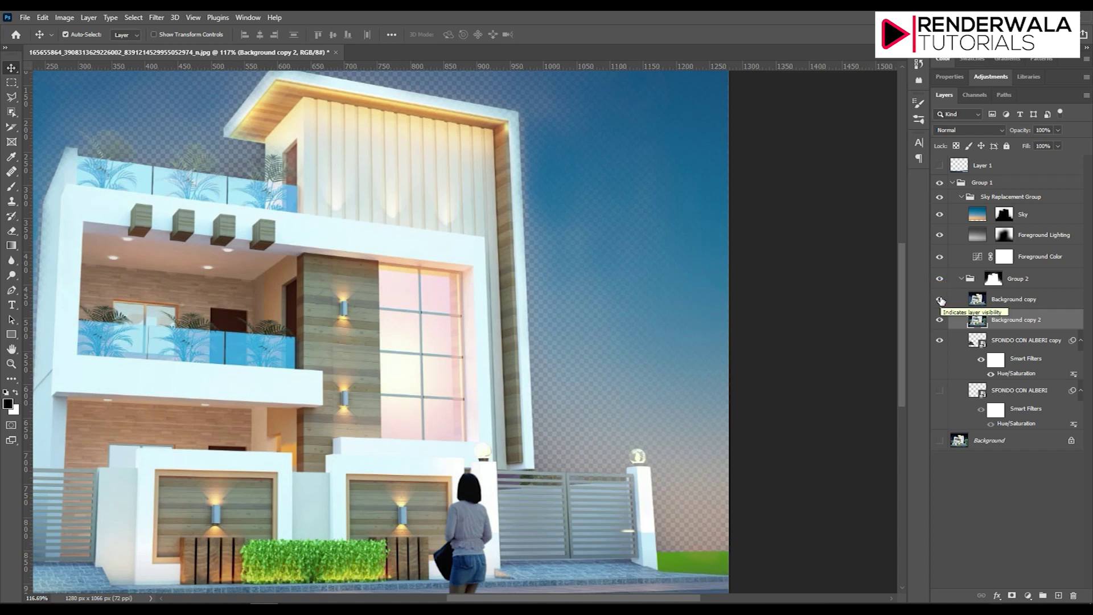
click(940, 299)
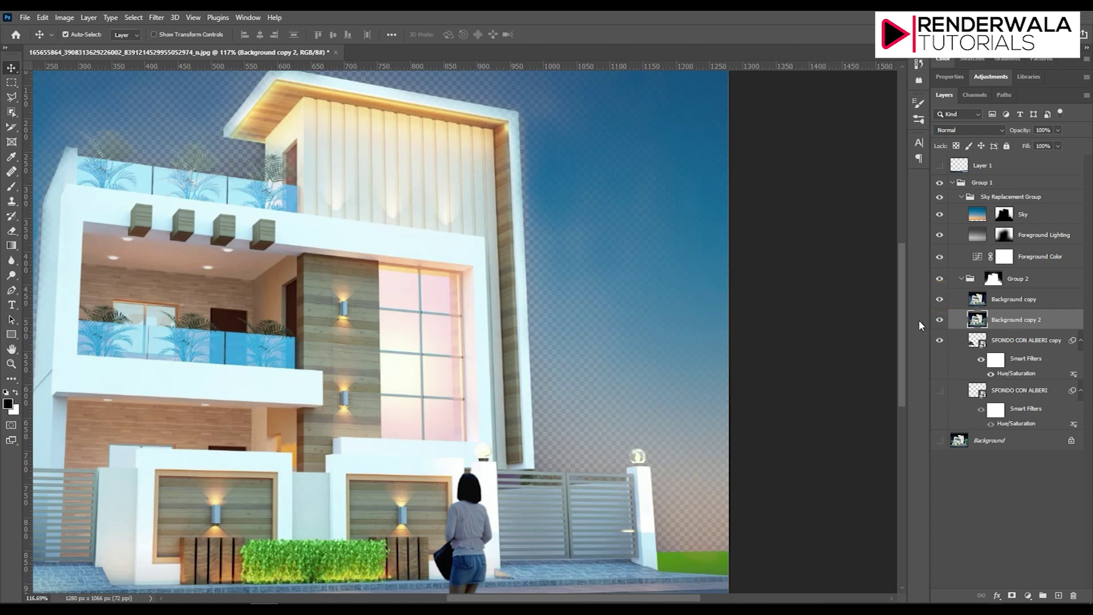
click(939, 323)
click(939, 322)
click(939, 323)
alt+click(940, 303)
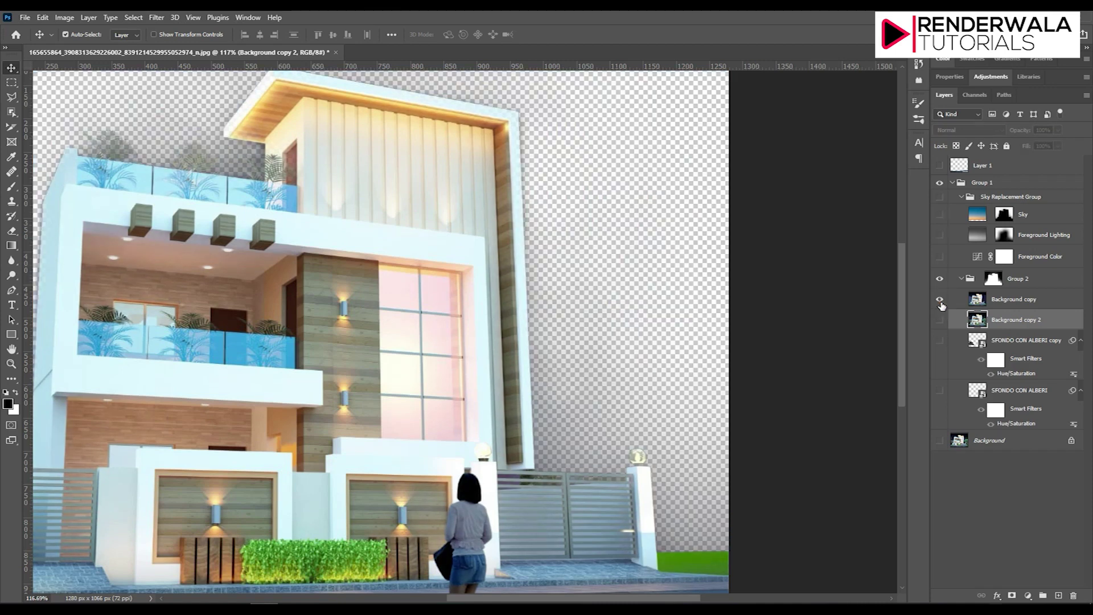
alt+click(940, 302)
alt+click(940, 302)
alt+click(940, 302)
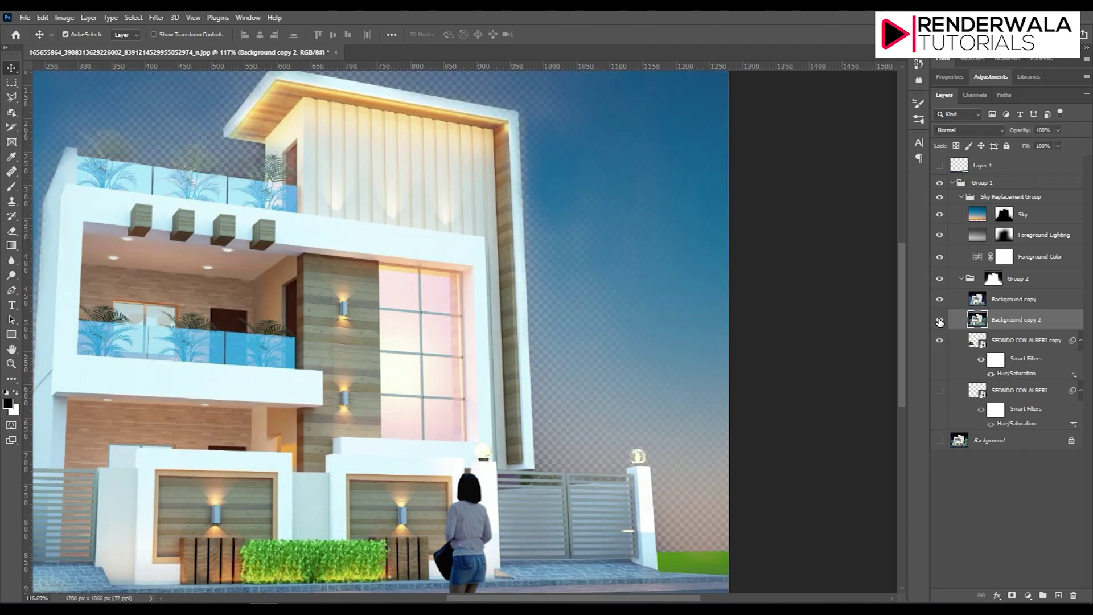
alt+click(940, 322)
alt+click(940, 321)
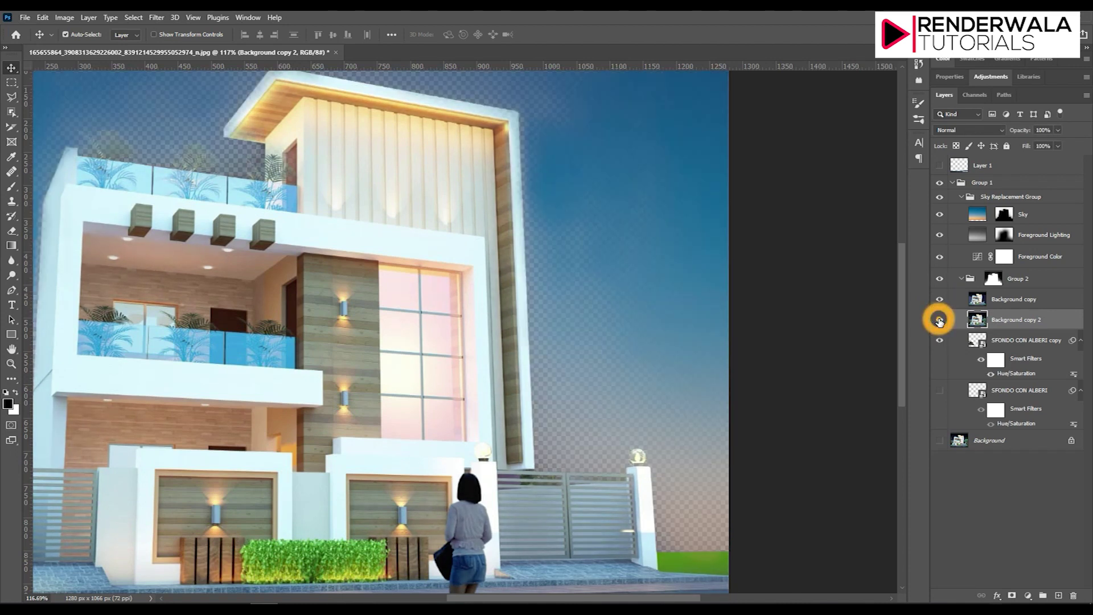
click(989, 303)
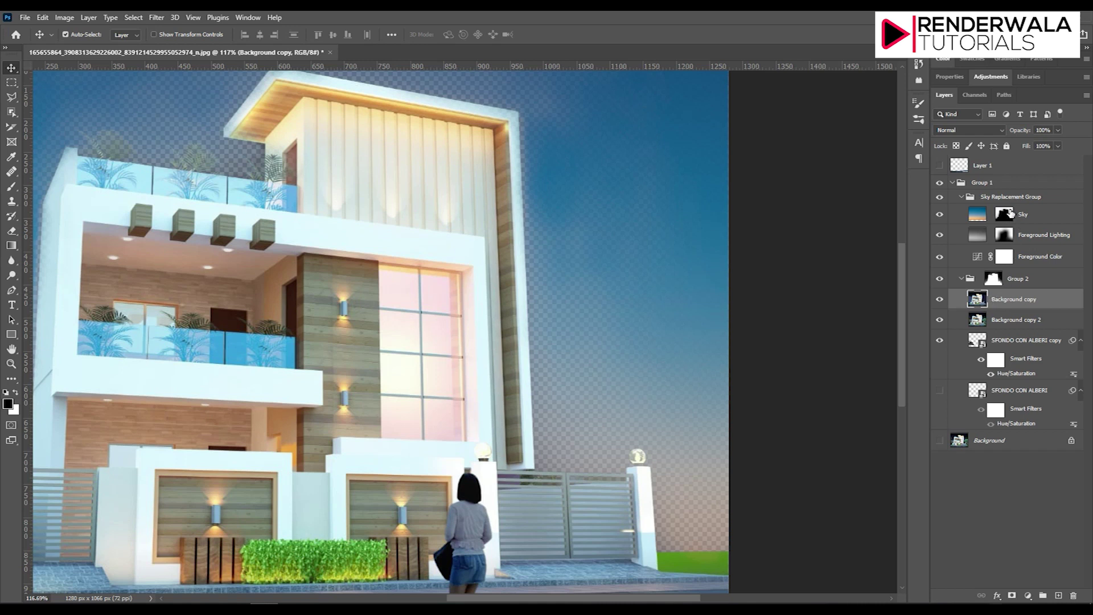
click(1010, 213)
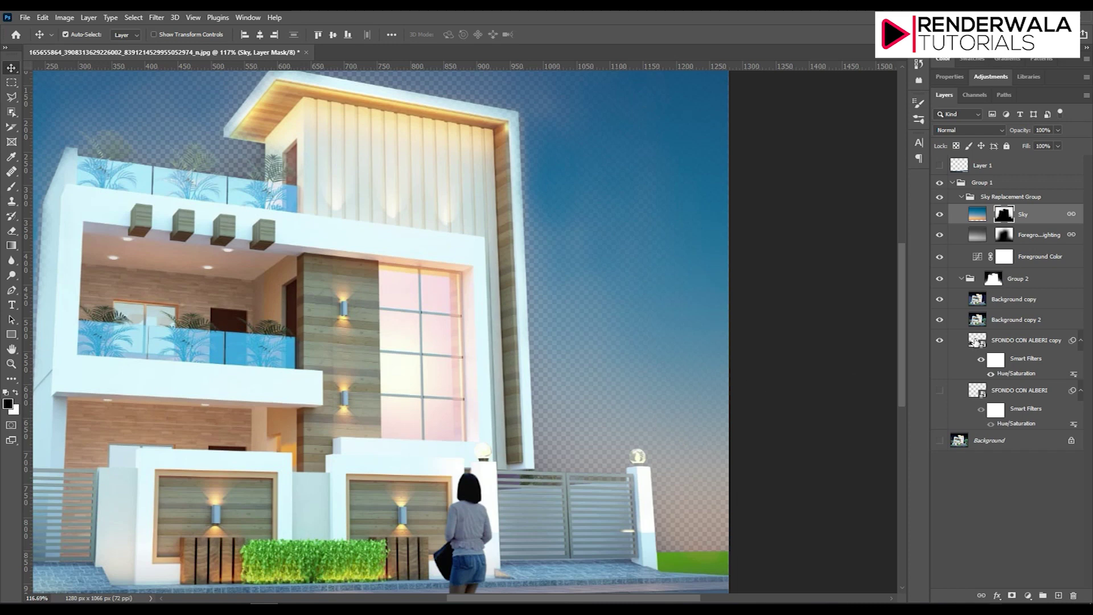
Step: Check beneath Group 2, then delete Group 2's layer mask
click(940, 279)
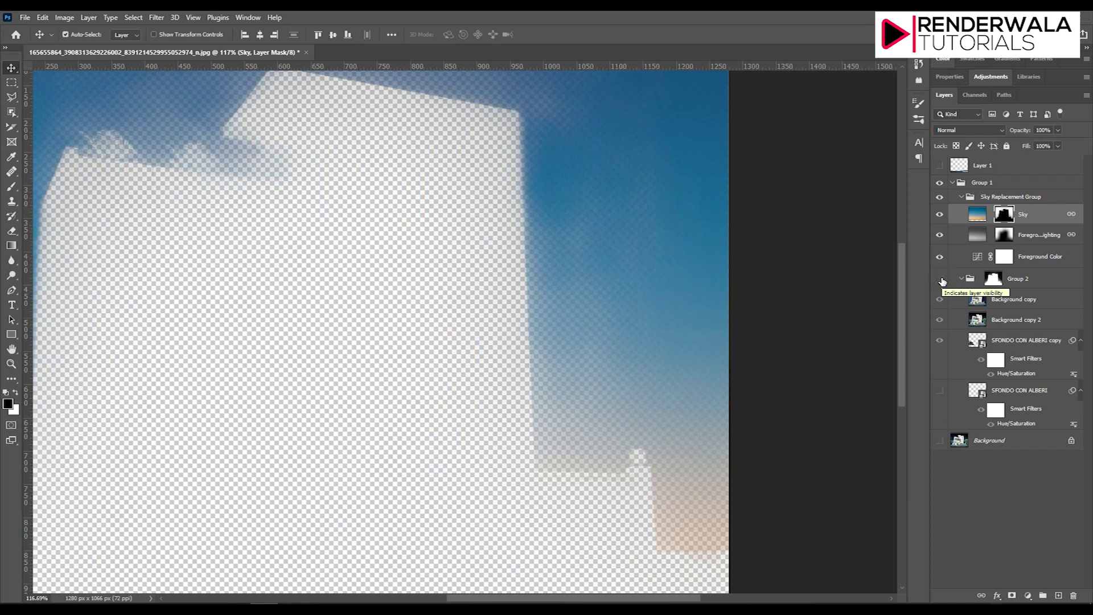
click(940, 279)
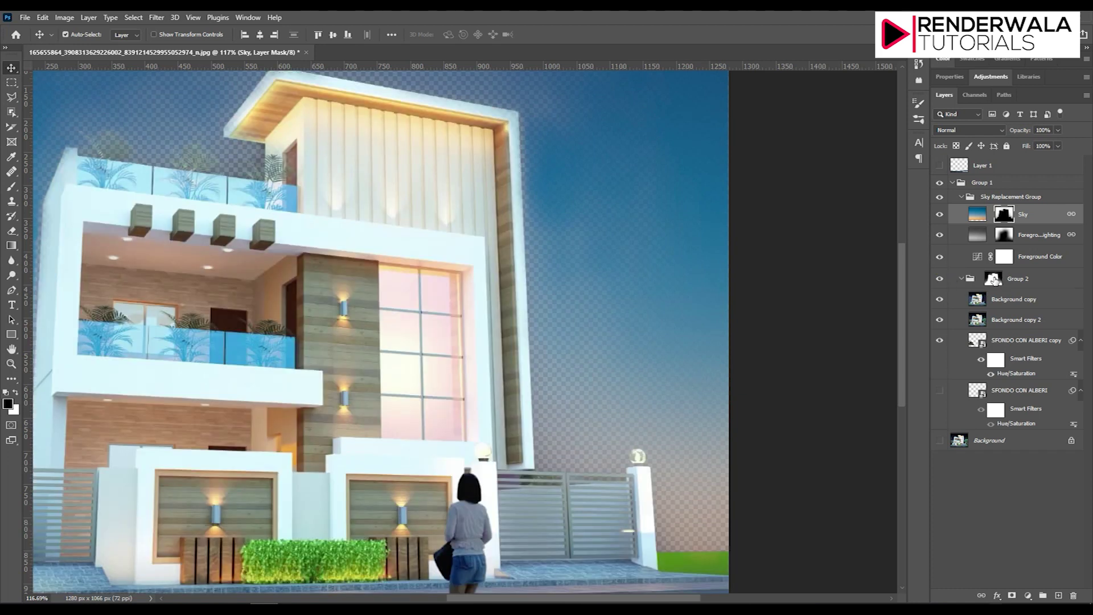
drag(993, 279, 1072, 594)
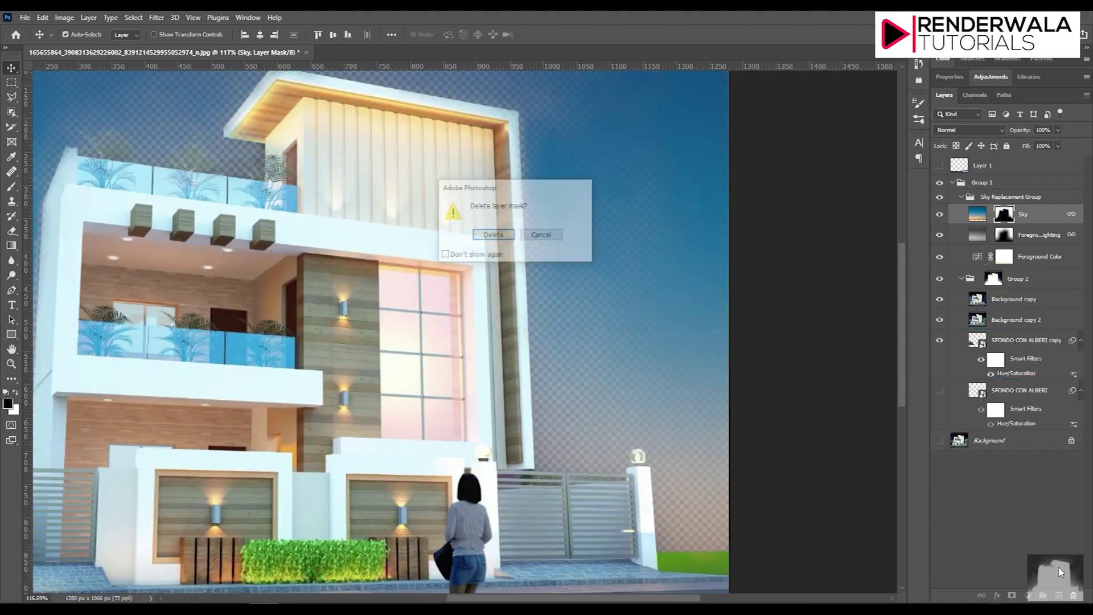
click(493, 235)
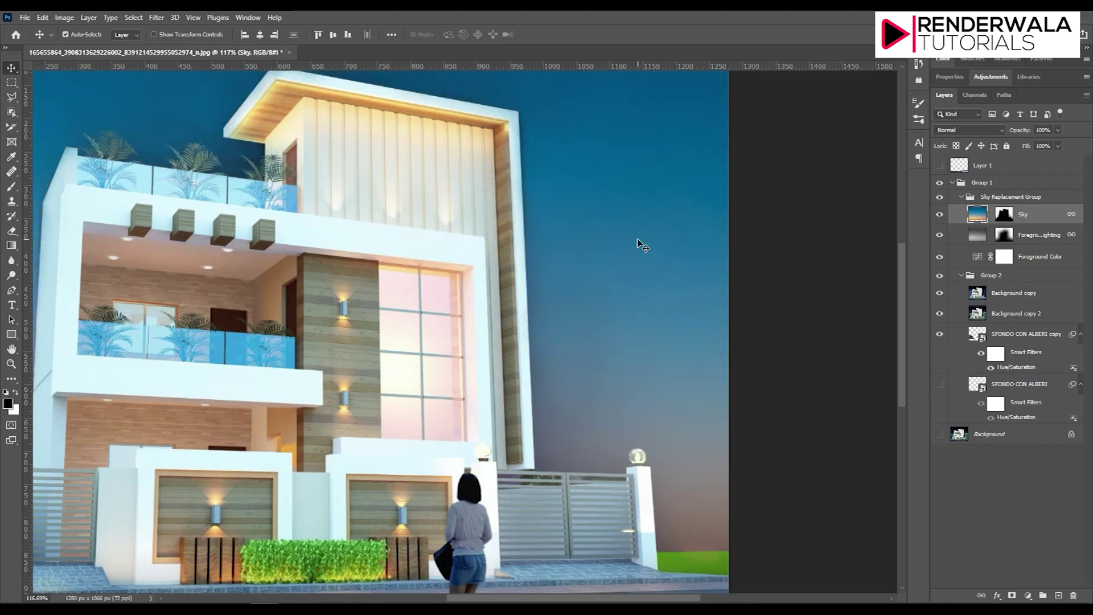
scroll(505, 373, down, 5)
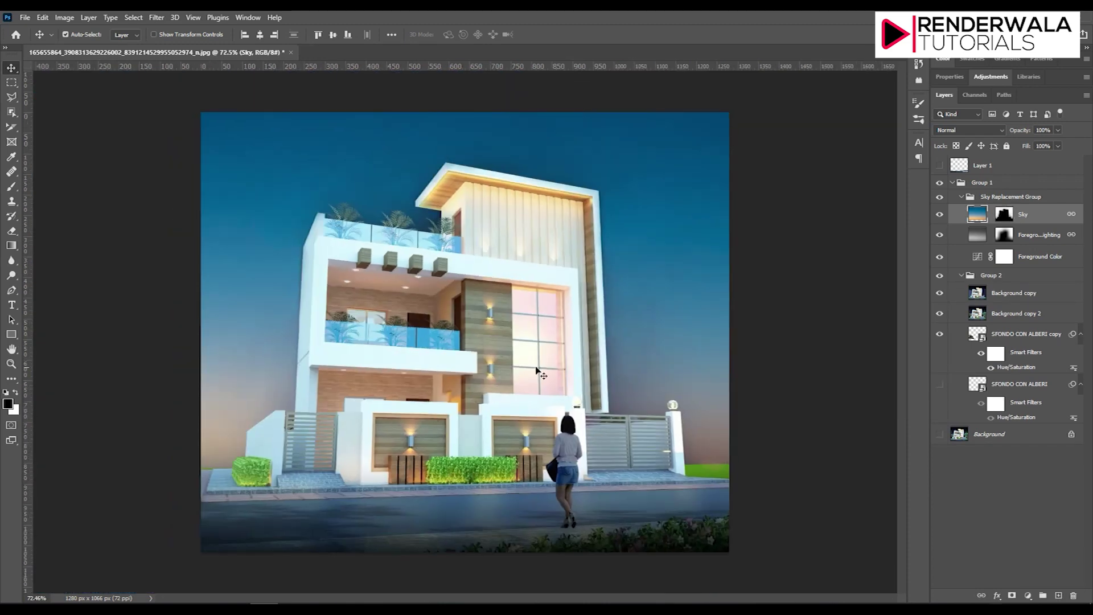
Step: Show the SFONDO CON ALBERI trees and give Group 2 an inverted copy of the Sky mask
click(940, 334)
click(941, 335)
click(941, 384)
drag(1007, 214, 995, 281)
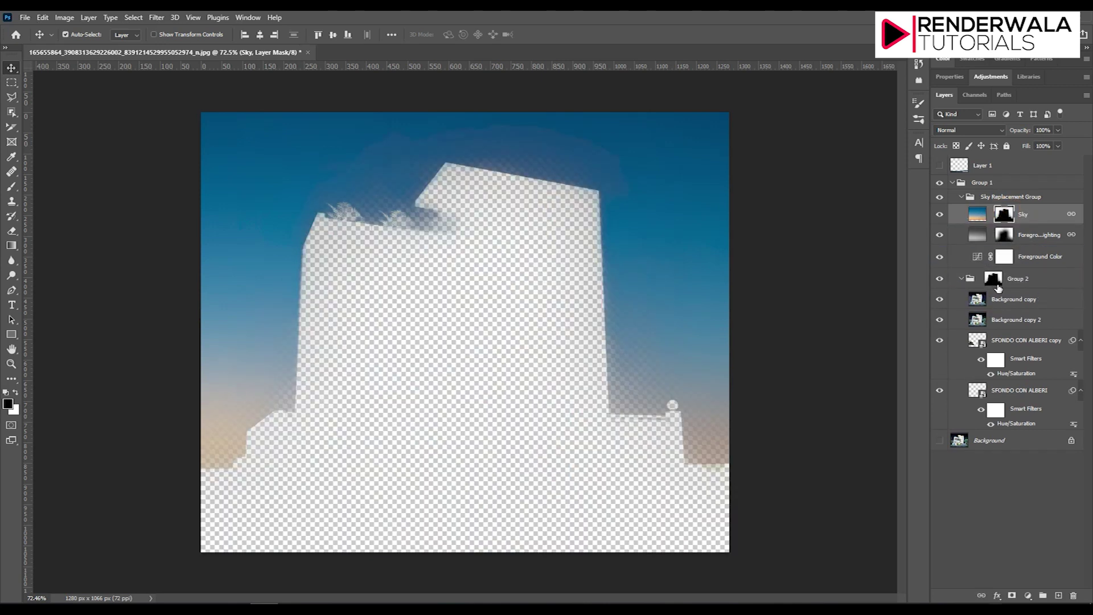
click(995, 281)
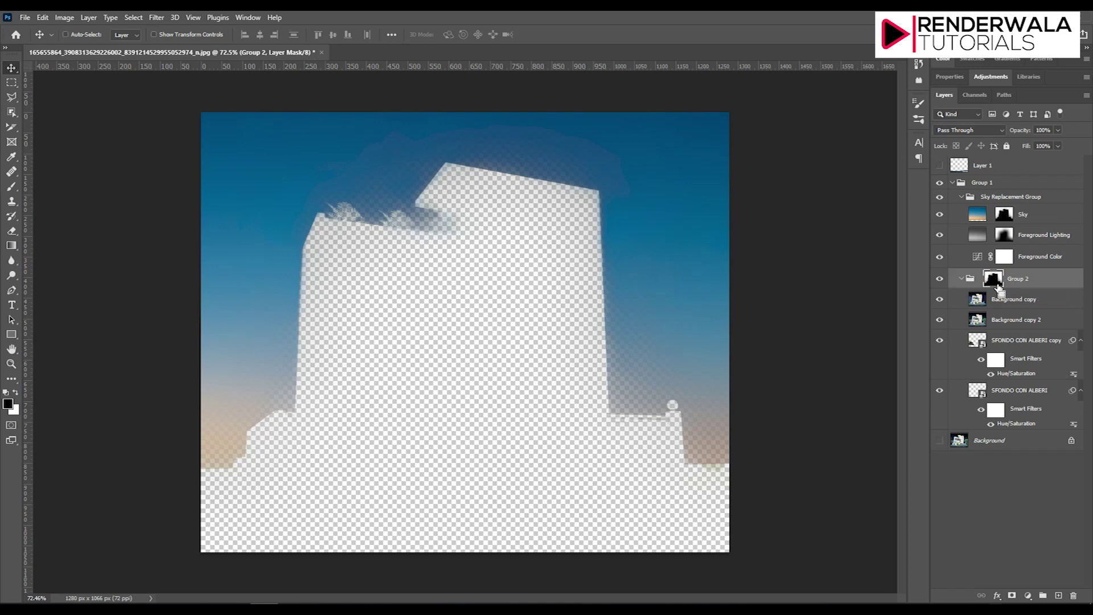
key(ctrl+i)
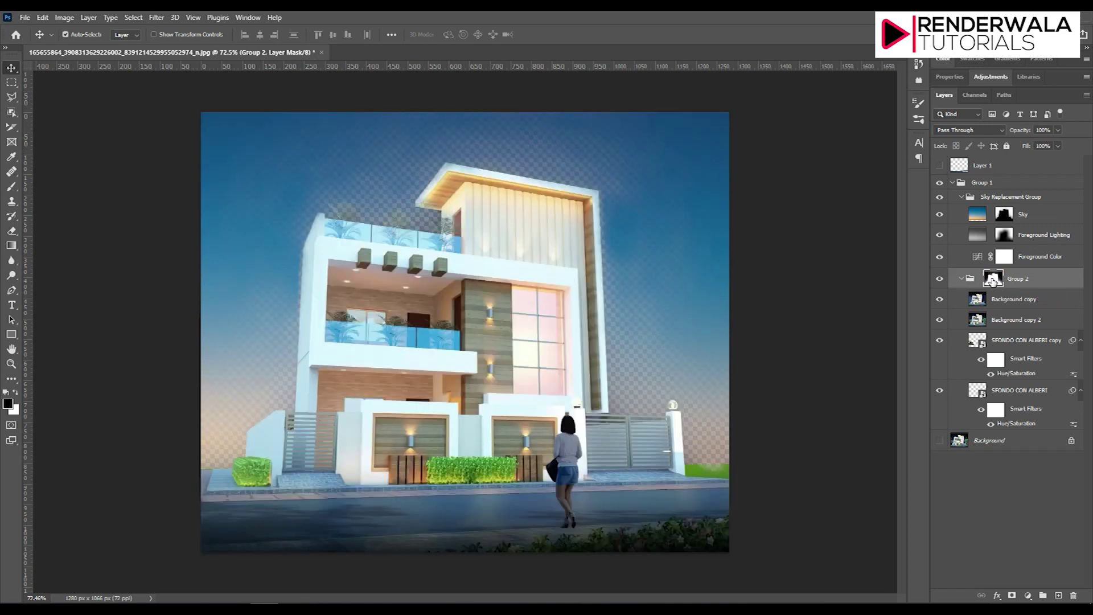
Step: Toggle the layers and Group 2's mask to check the result, then move Background copy above Group 2
click(941, 341)
click(940, 279)
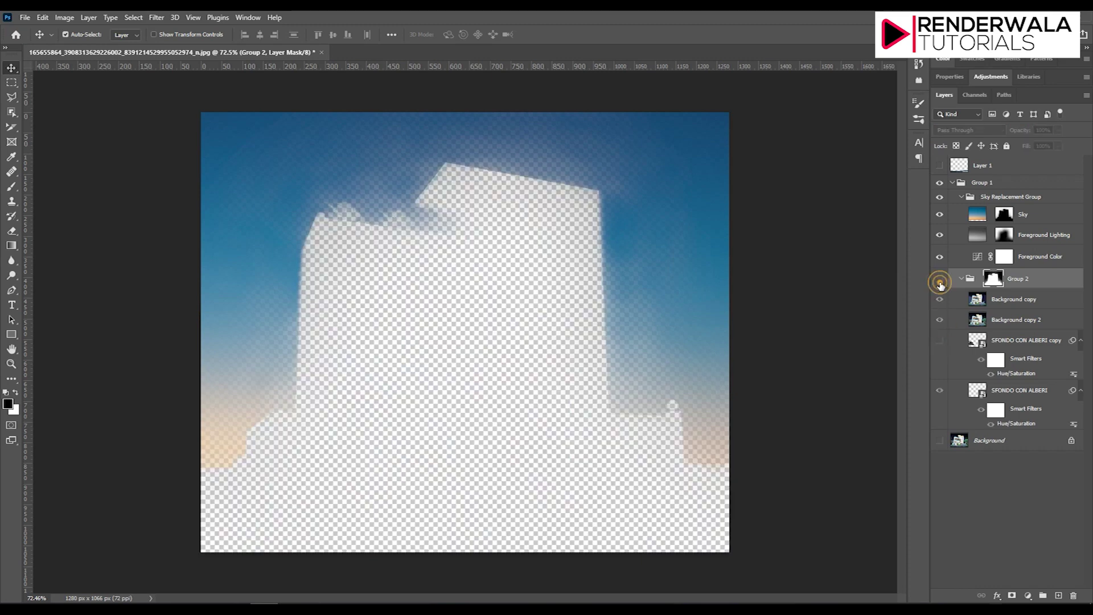
click(940, 280)
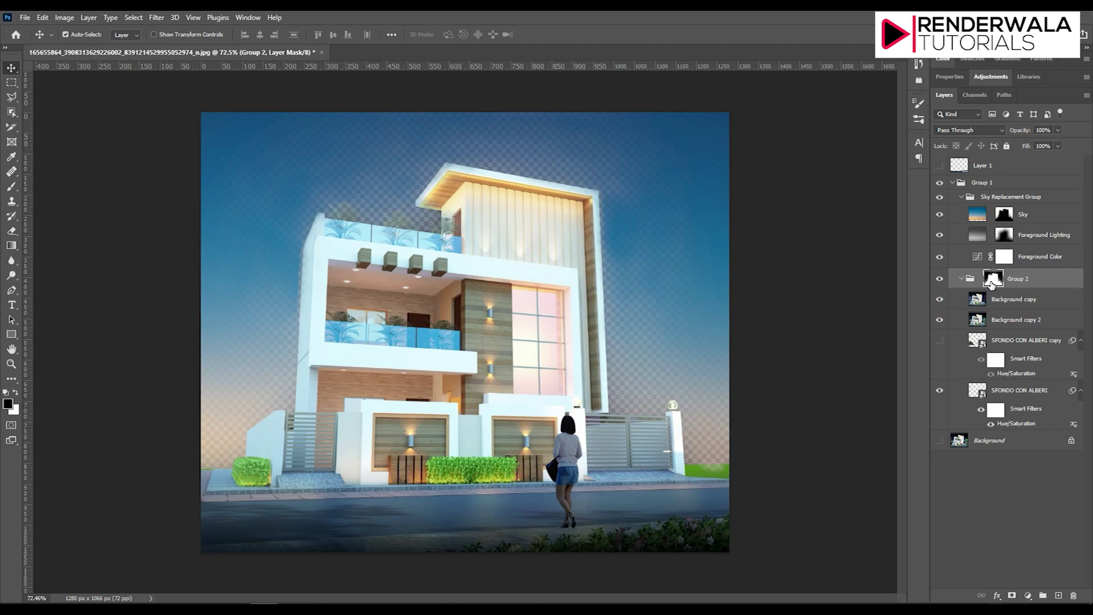
shift+click(992, 280)
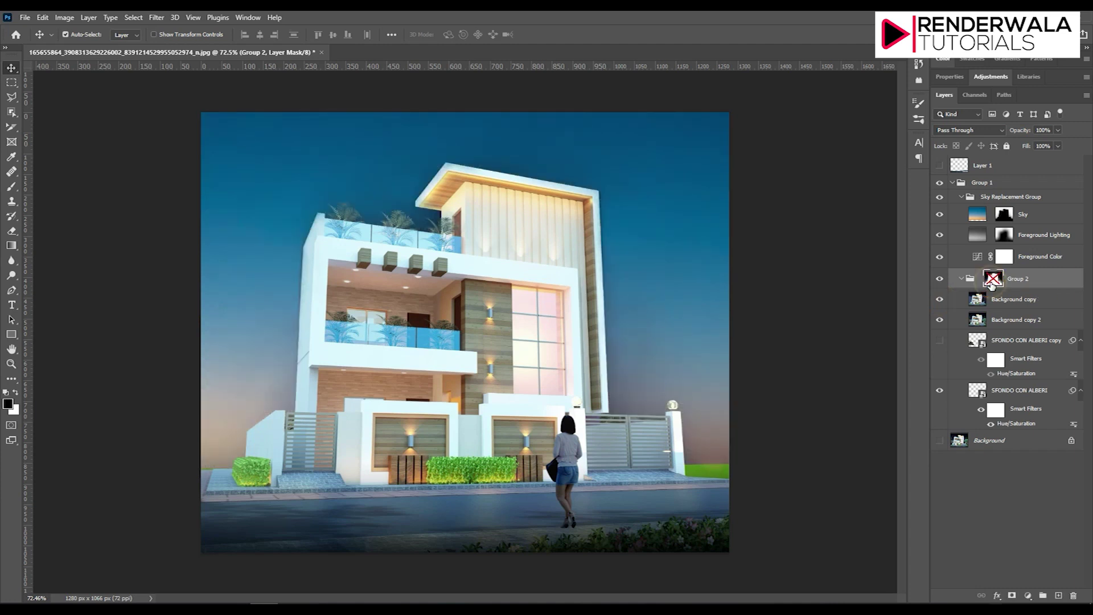
click(940, 299)
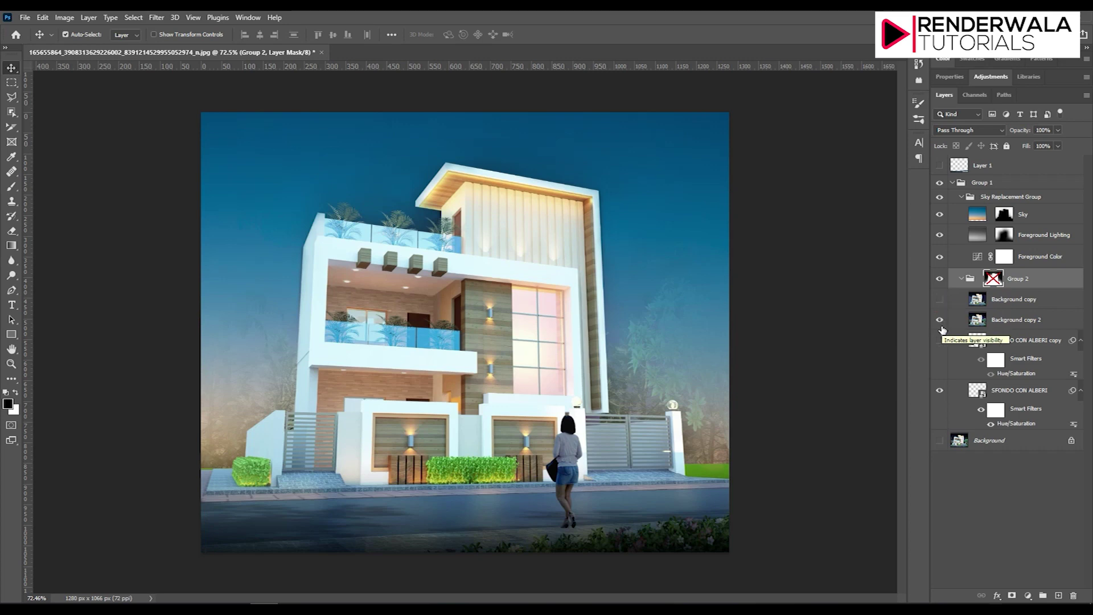
click(940, 321)
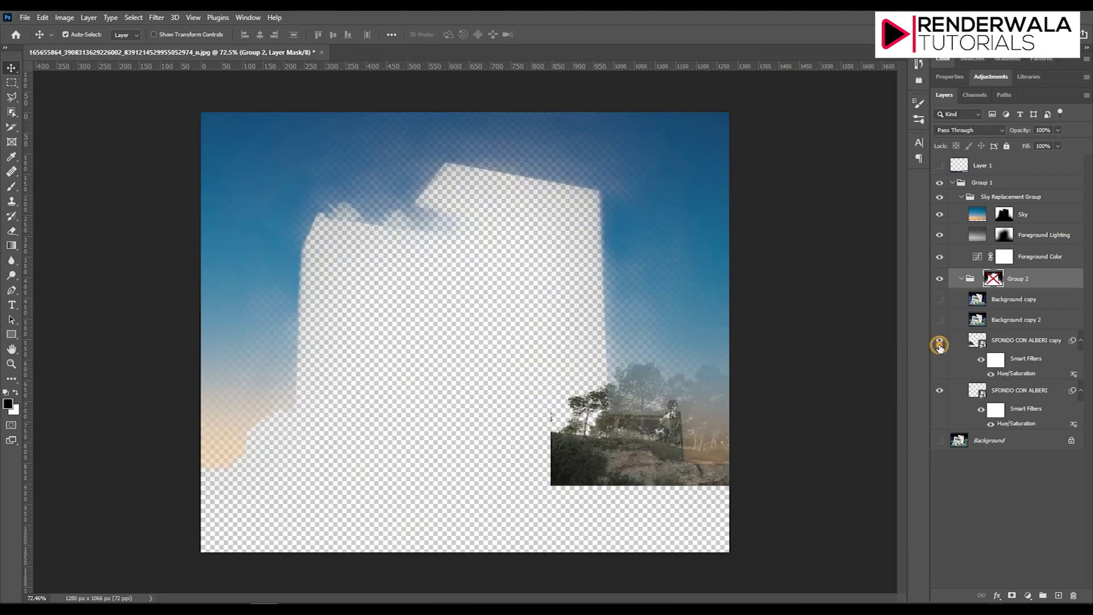
click(940, 341)
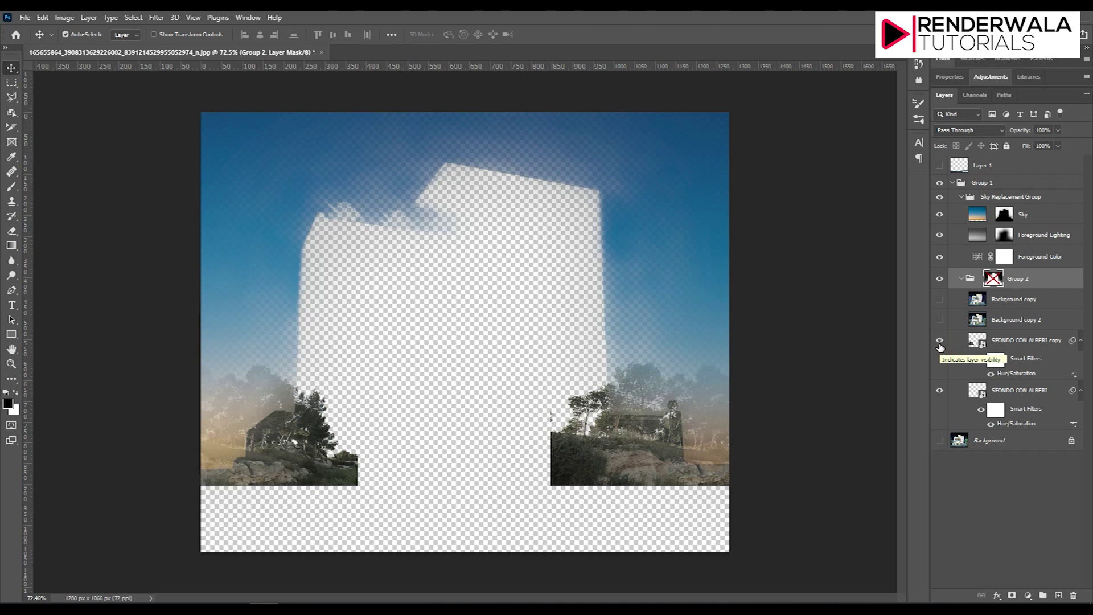
click(940, 320)
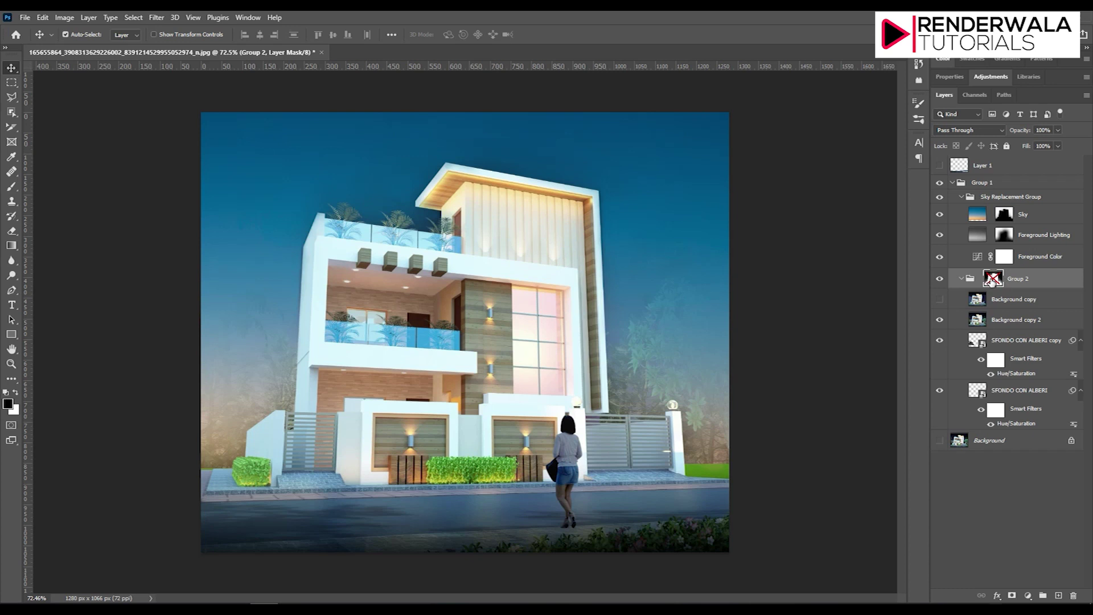
shift+click(992, 279)
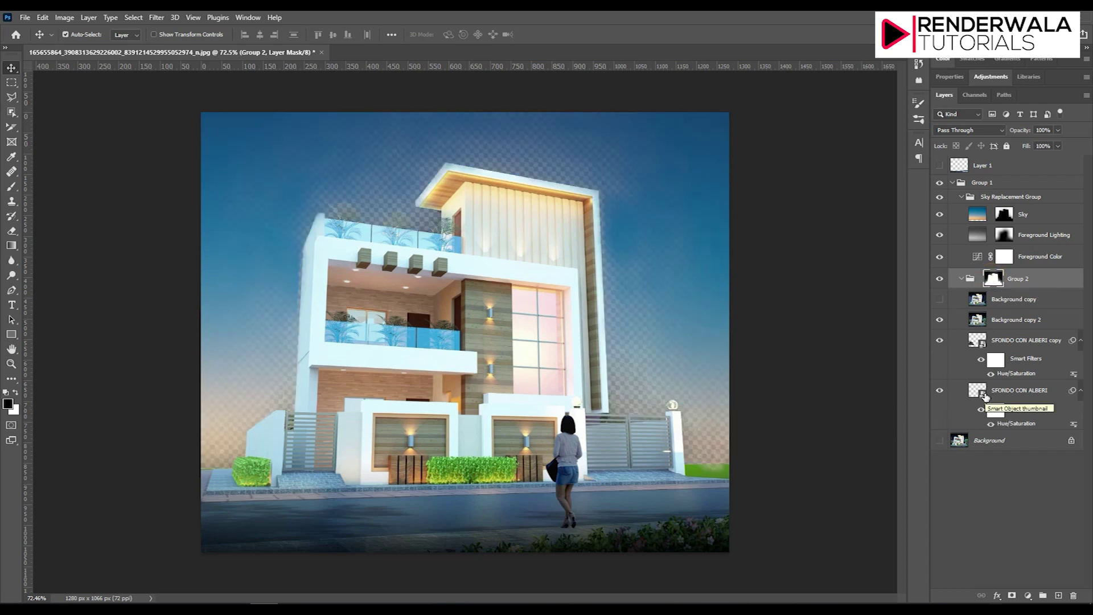
drag(990, 300, 998, 272)
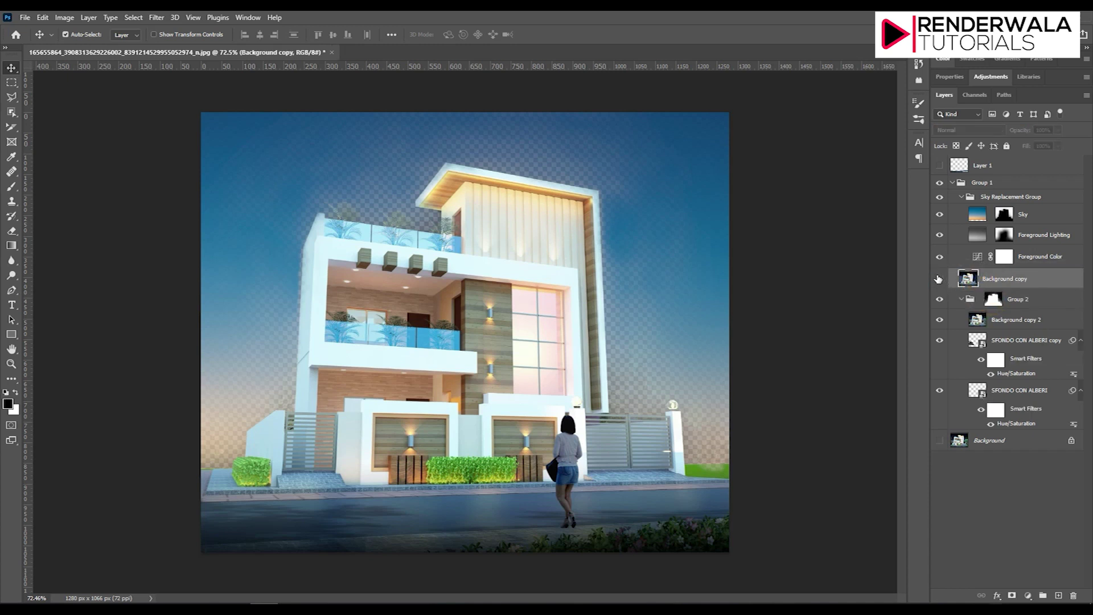
Step: Show Background copy and place it inside Group 2
click(937, 277)
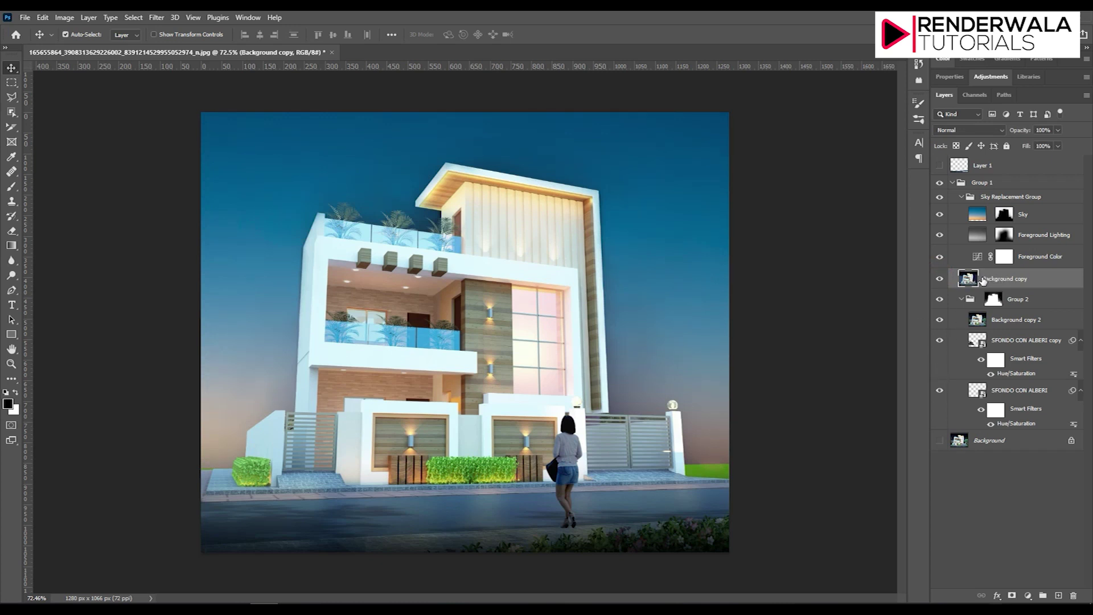
drag(983, 281, 980, 322)
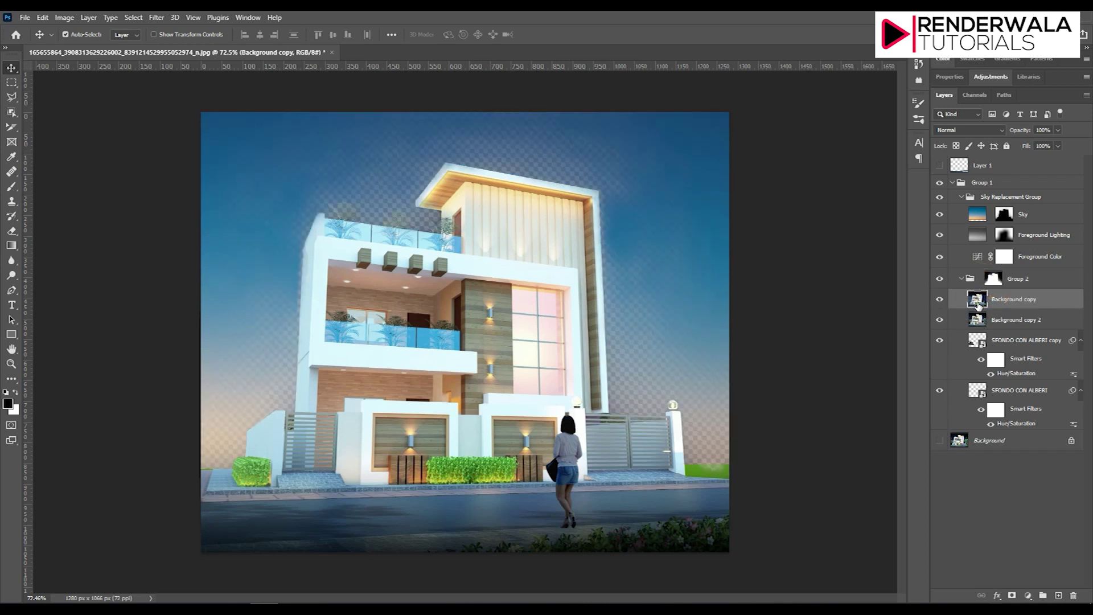
drag(980, 304, 982, 273)
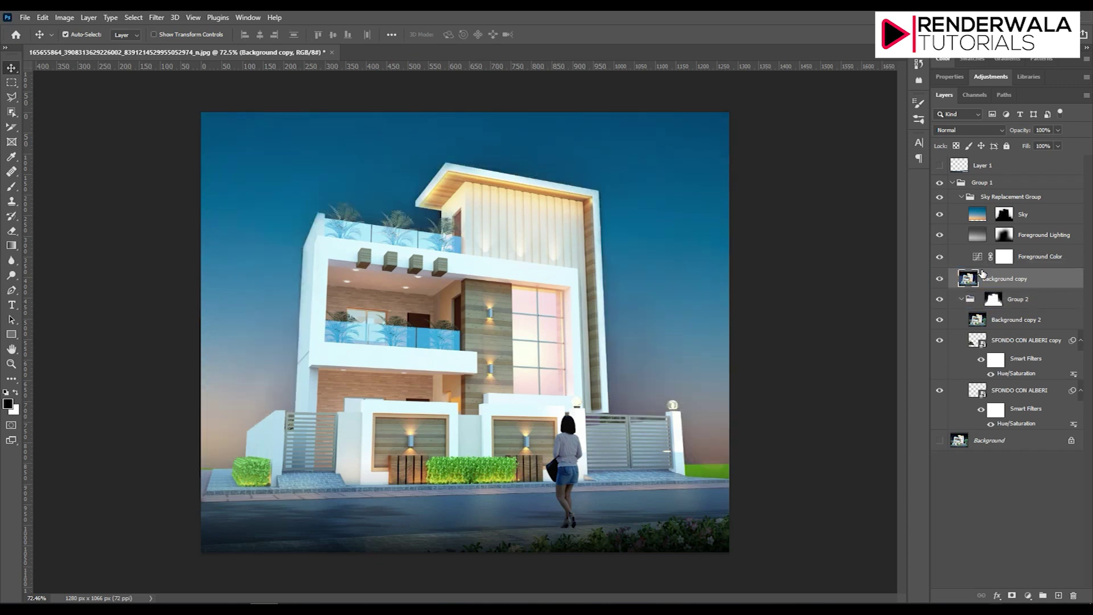
drag(983, 275, 981, 310)
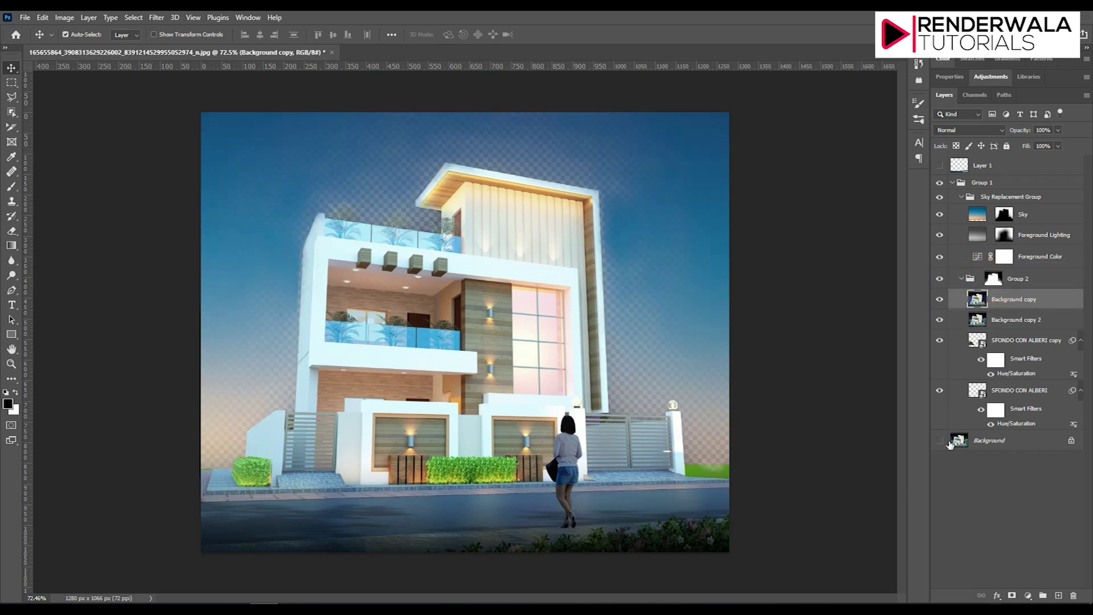
Step: Hide the Background and Background copy 2 layers, toggling Background copy to compare
click(940, 441)
click(937, 301)
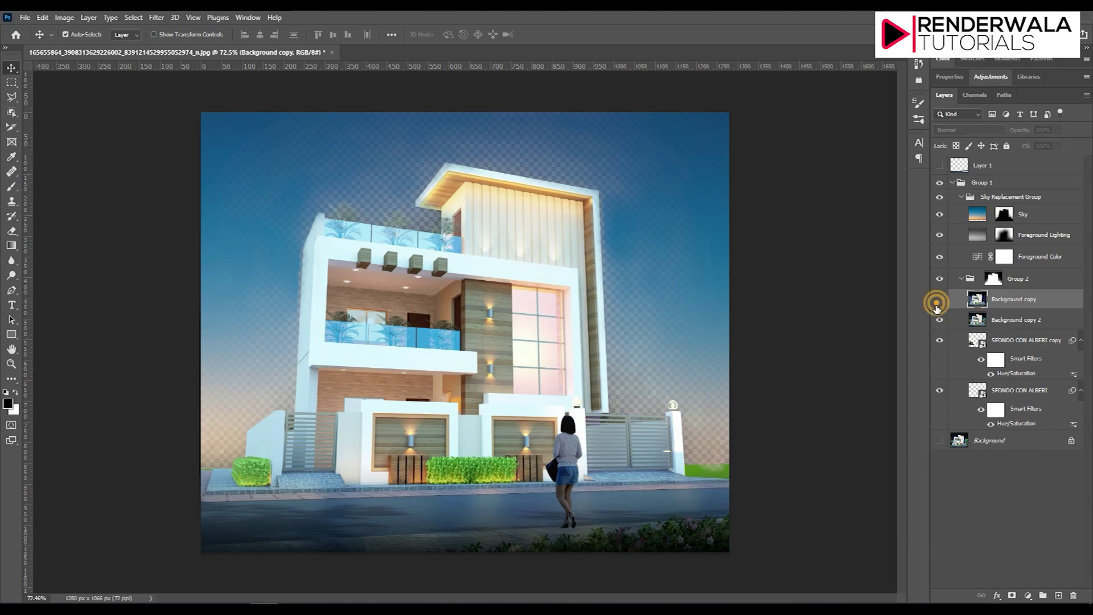
click(939, 319)
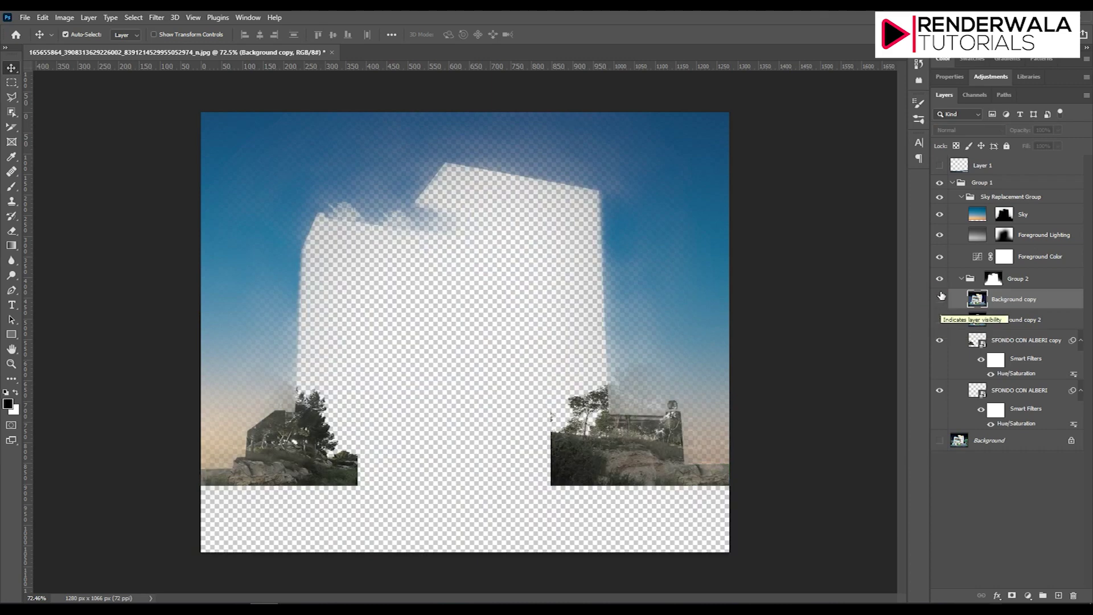
click(939, 301)
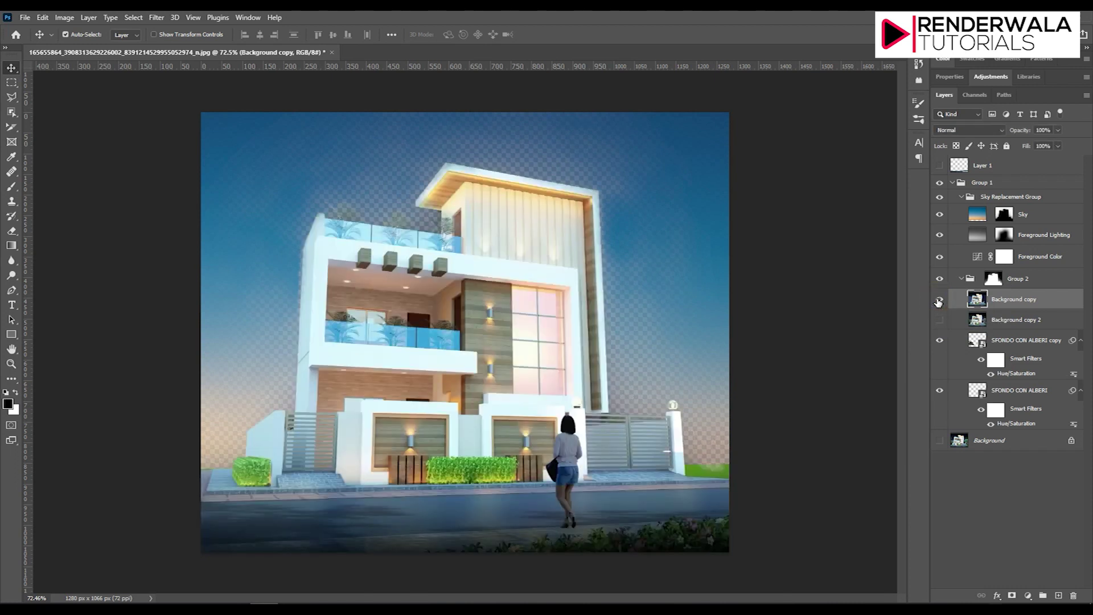
click(940, 300)
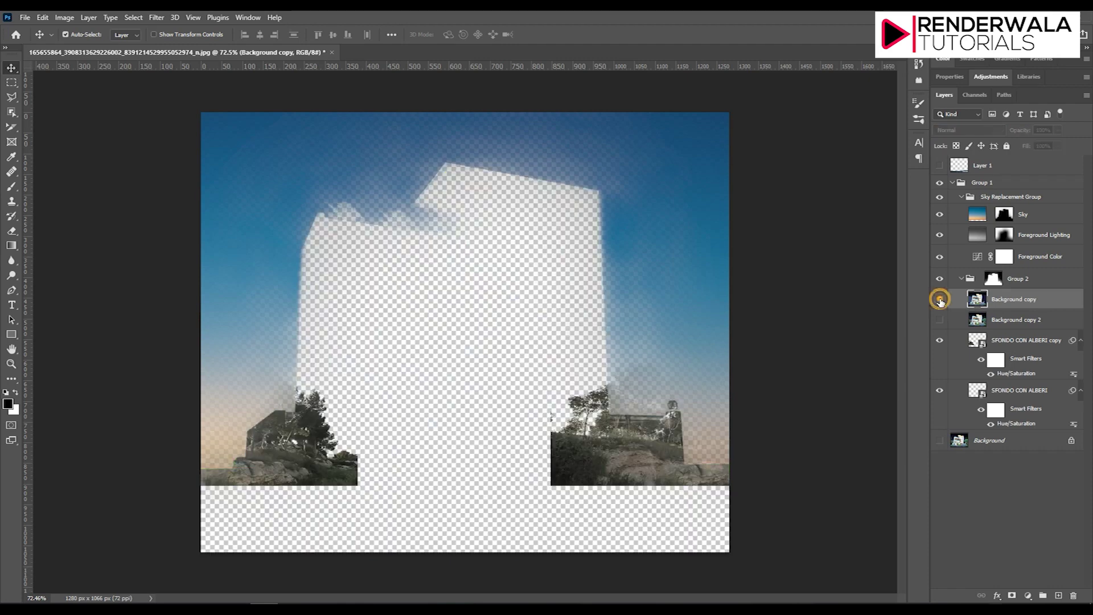
click(940, 300)
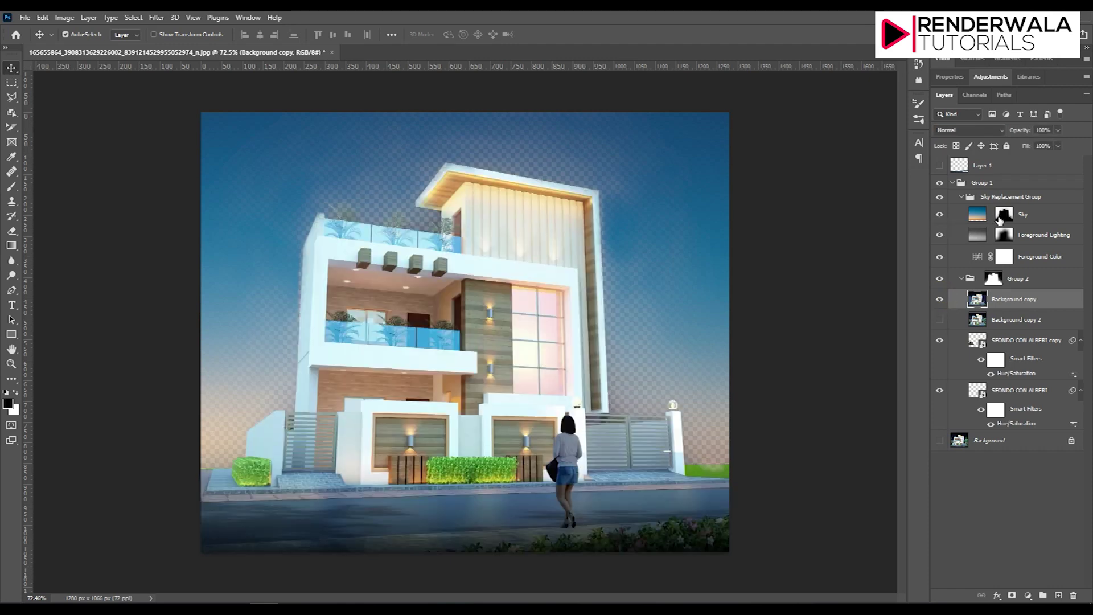
click(1001, 219)
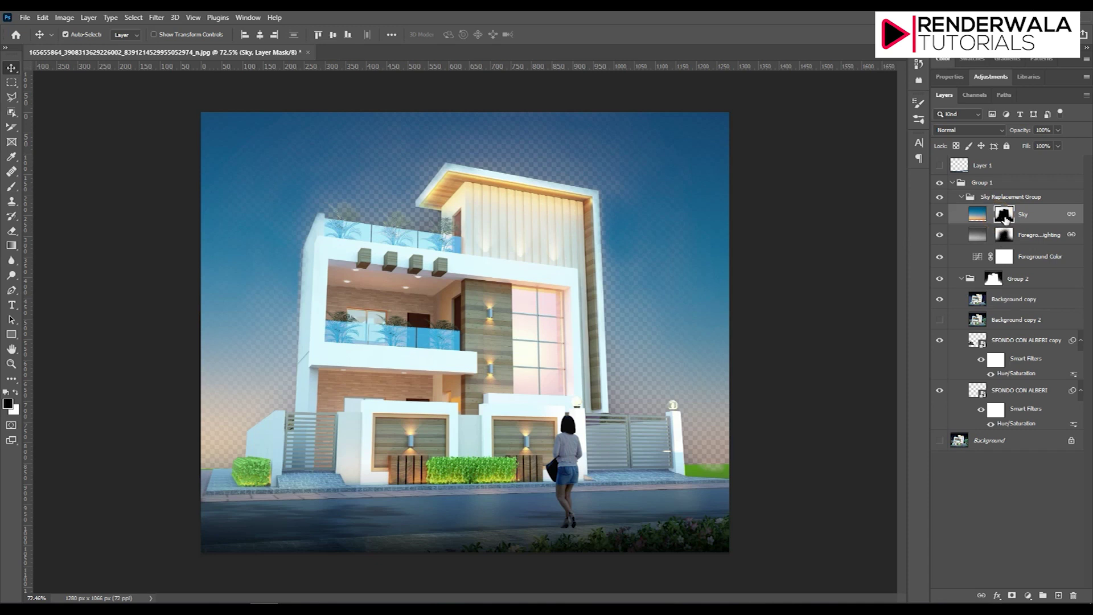
alt+click(1005, 219)
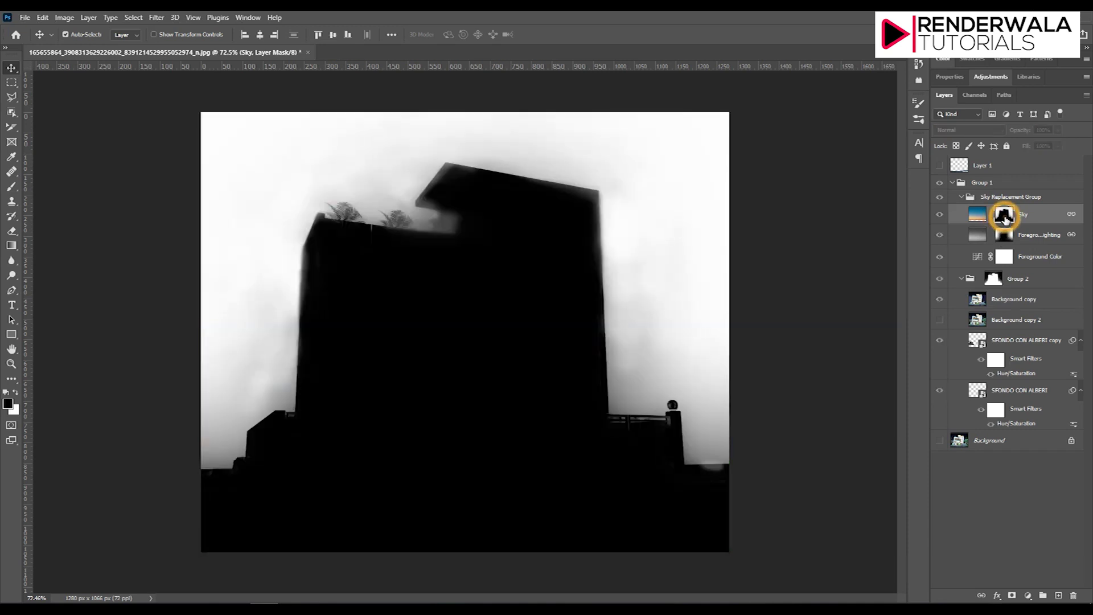
alt+click(1004, 219)
alt+click(1005, 219)
alt+click(1005, 219)
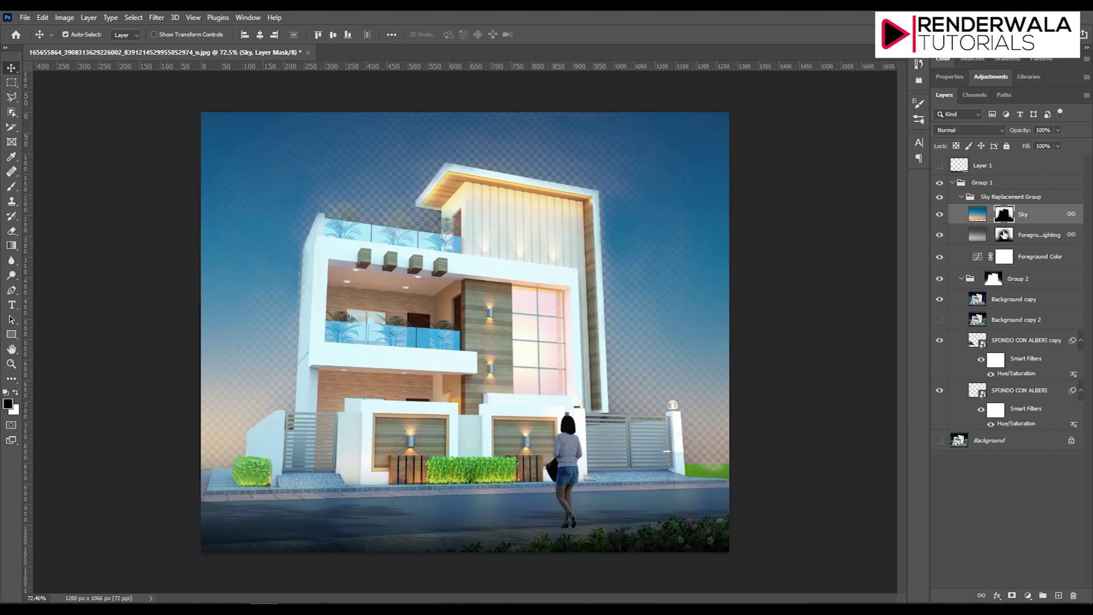
click(1004, 235)
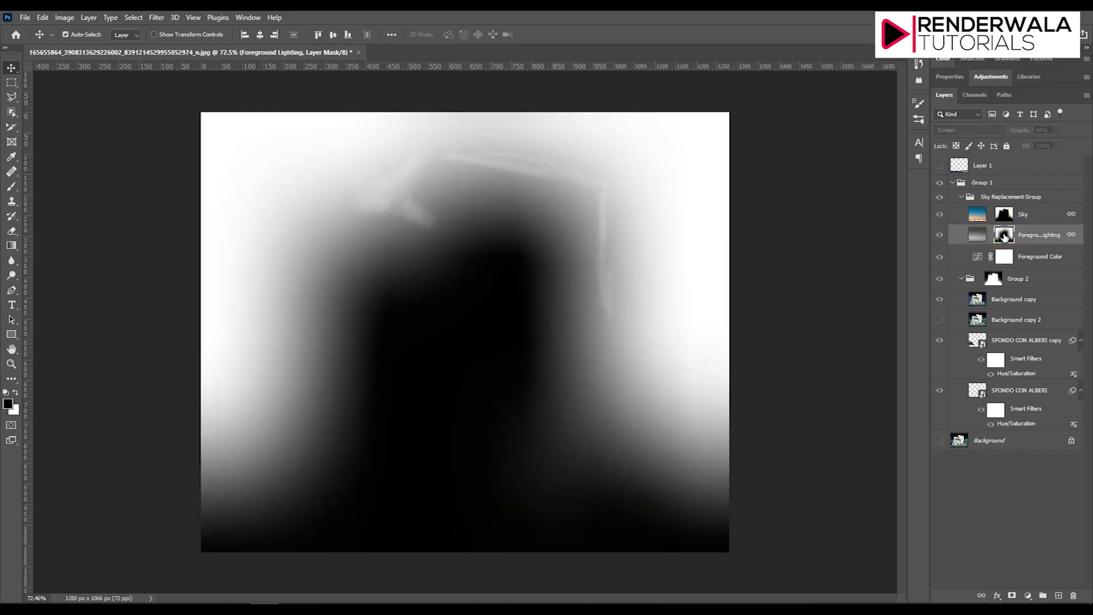
alt+click(1005, 237)
alt+click(1005, 237)
alt+click(1005, 237)
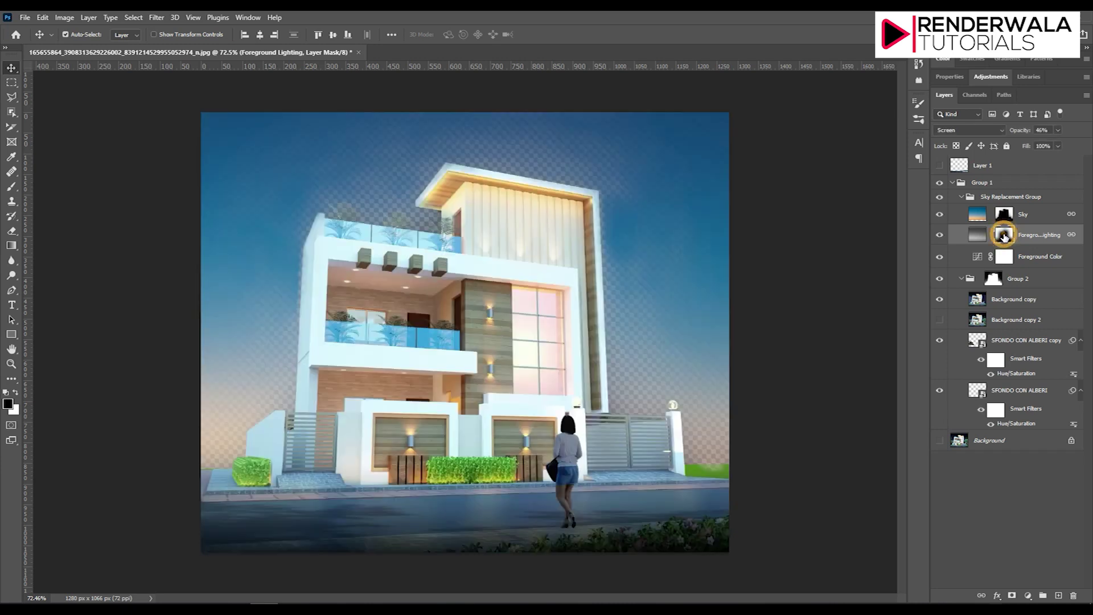
alt+click(1005, 238)
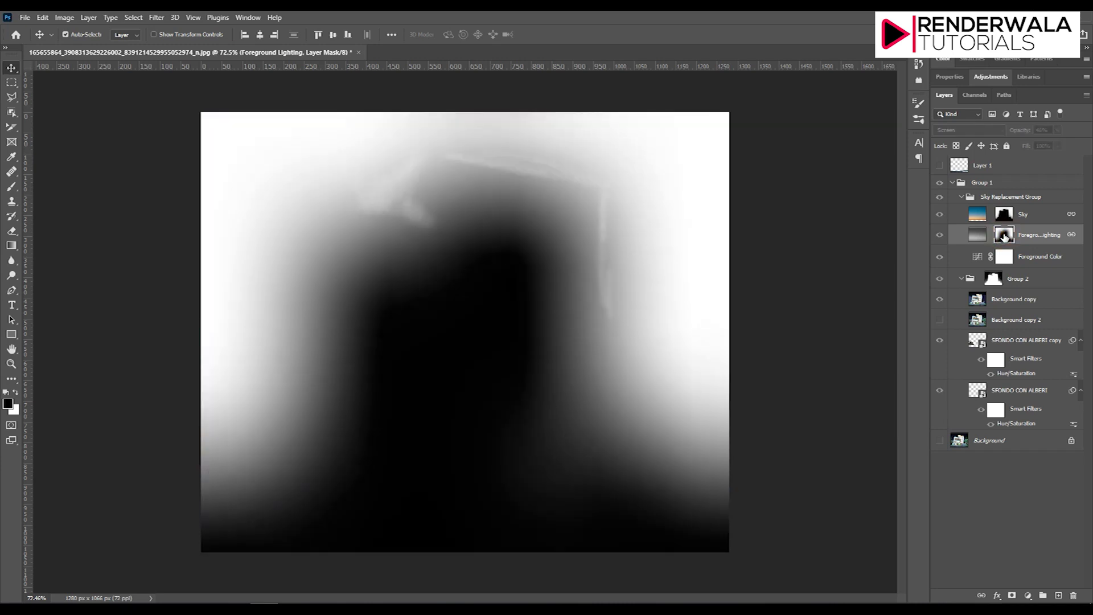
alt+click(1005, 237)
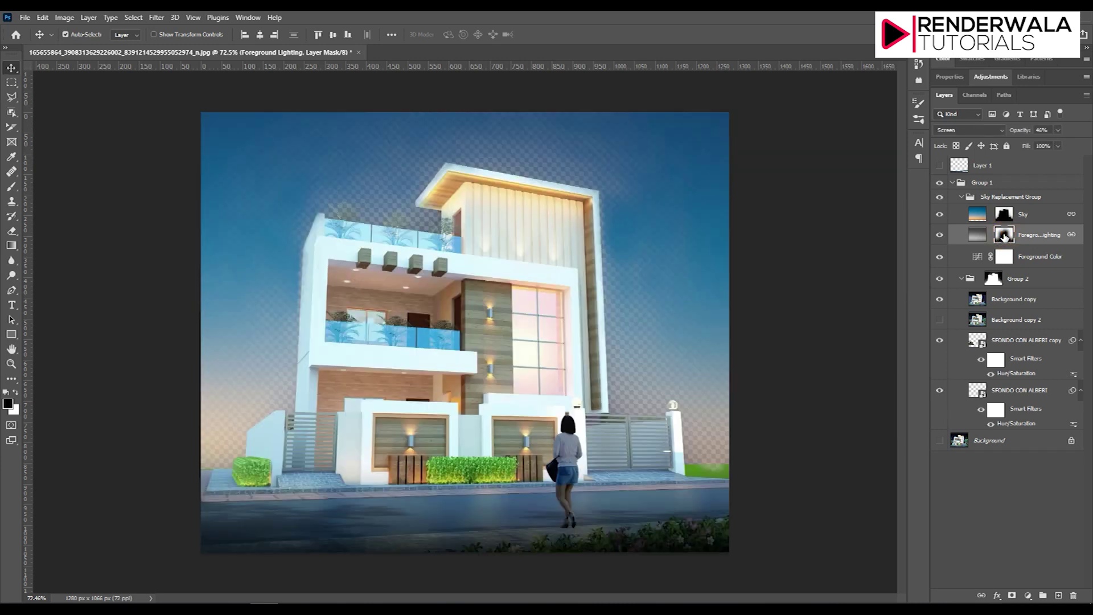
click(941, 255)
alt+click(1005, 215)
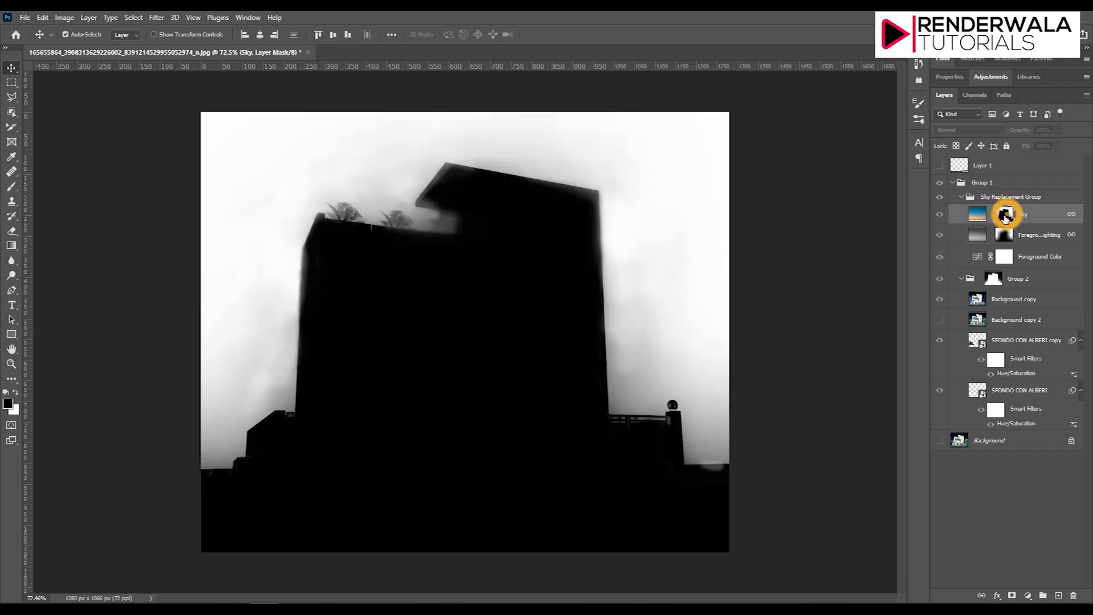
click(945, 215)
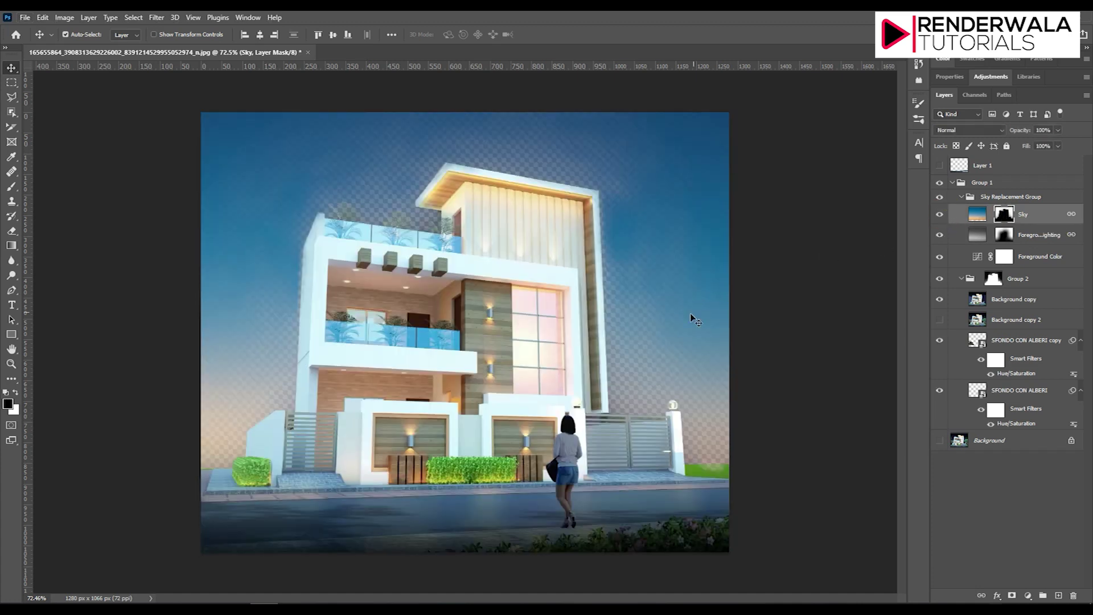
click(1007, 218)
key(b)
Step: Try white brush strokes on the Sky mask beside the tower, then undo them
drag(634, 337, 636, 371)
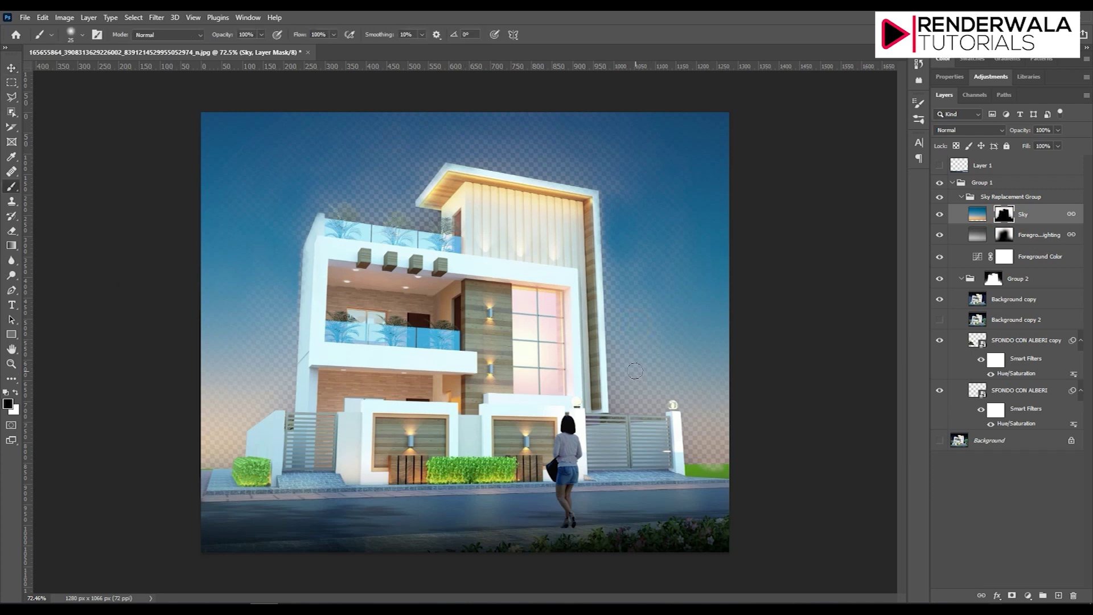
key(x)
drag(624, 330, 624, 371)
drag(622, 333, 633, 281)
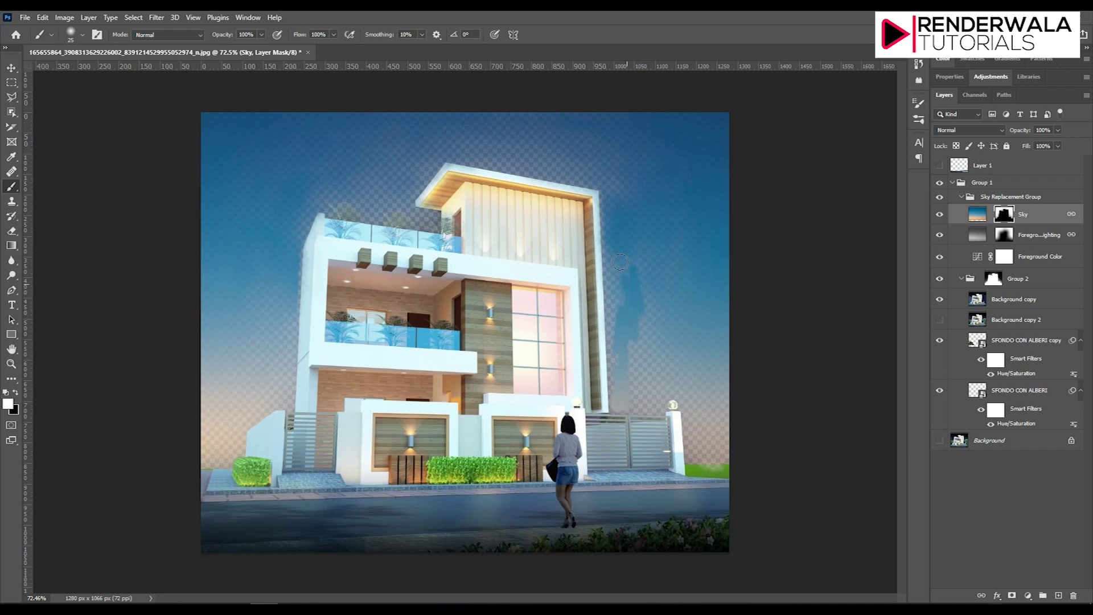
drag(628, 333, 615, 312)
key(ctrl+z)
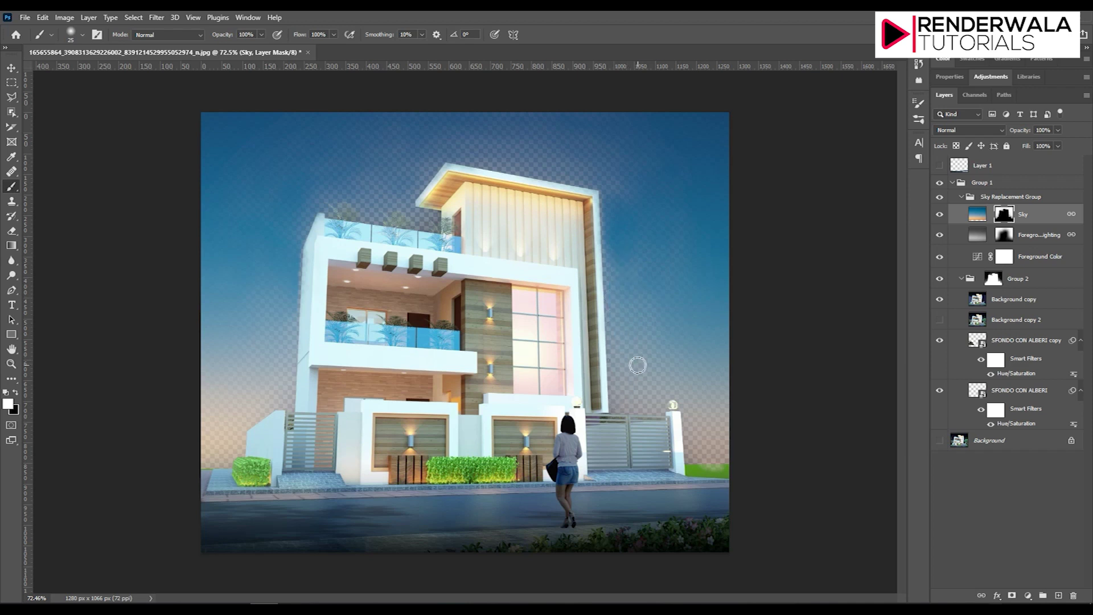
Step: With a 150 brush, paint sky into the patch above the roof, then discard the Sky mask
key(bracketright)
key(bracketright)
key(bracketright)
mouse_move(724, 139)
mouse_down()
mouse_move(511, 115)
mouse_move(520, 142)
mouse_move(400, 155)
mouse_move(408, 147)
mouse_move(505, 187)
mouse_move(295, 171)
mouse_move(256, 146)
mouse_move(586, 146)
mouse_move(257, 342)
mouse_move(268, 220)
mouse_move(215, 477)
mouse_up()
mouse_move(1006, 219)
mouse_down()
mouse_move(1086, 494)
mouse_move(1073, 595)
mouse_up()
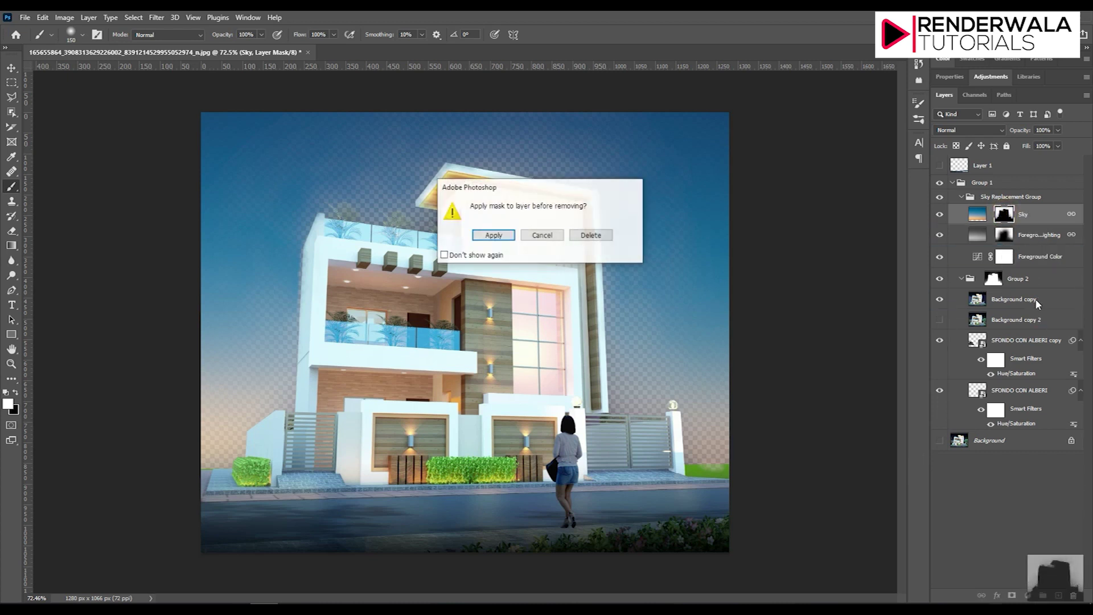
Step: Delete the Sky and Foreground Lighting masks without applying them
click(590, 235)
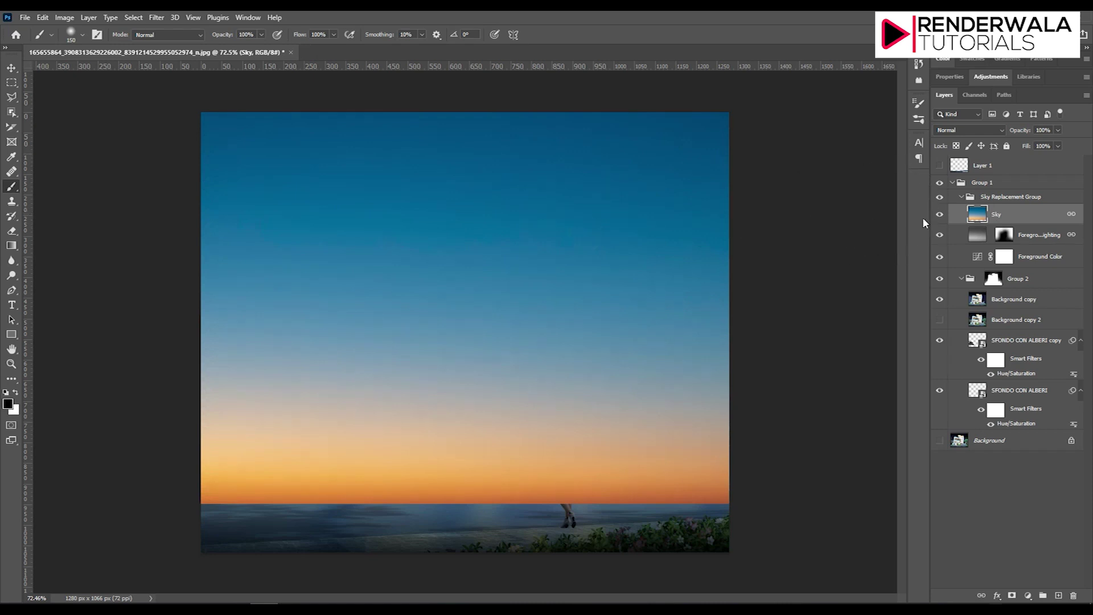
click(1071, 220)
drag(968, 221, 1059, 596)
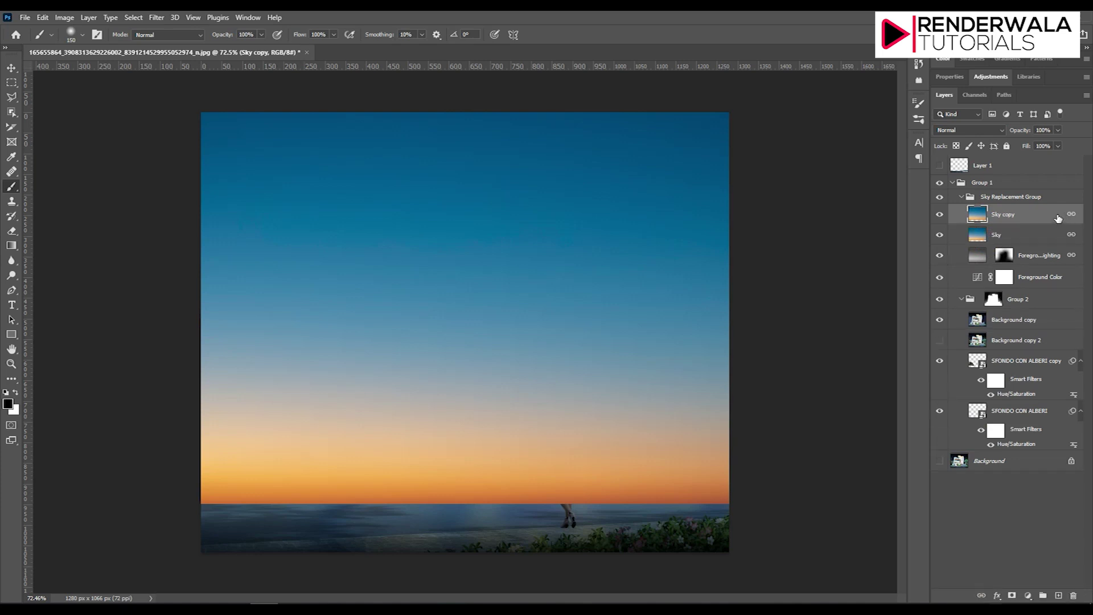
key(ctrl+z)
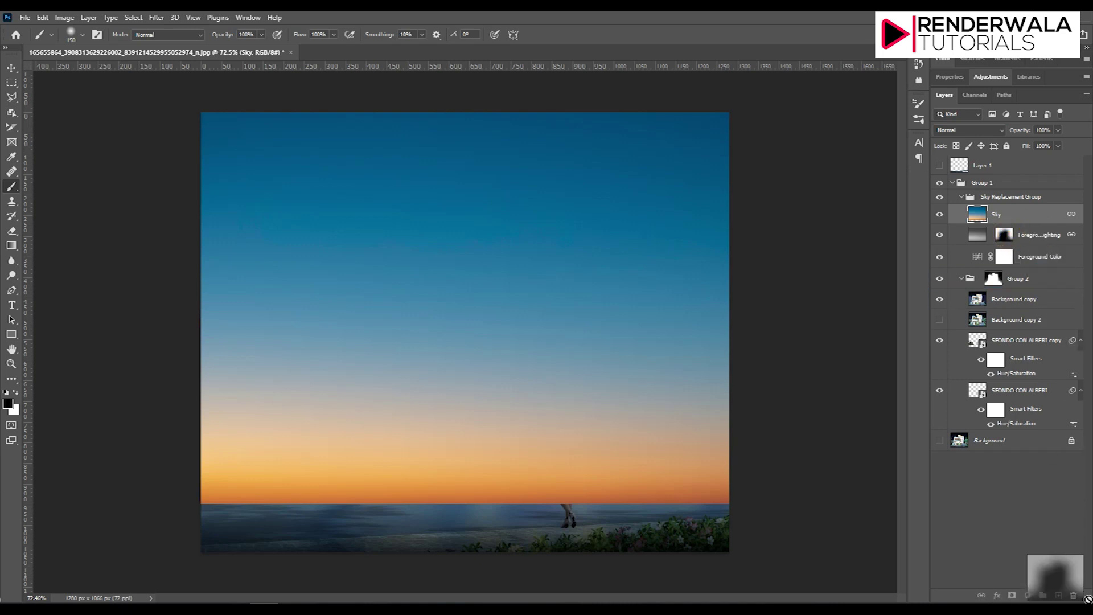
drag(1010, 238, 1074, 595)
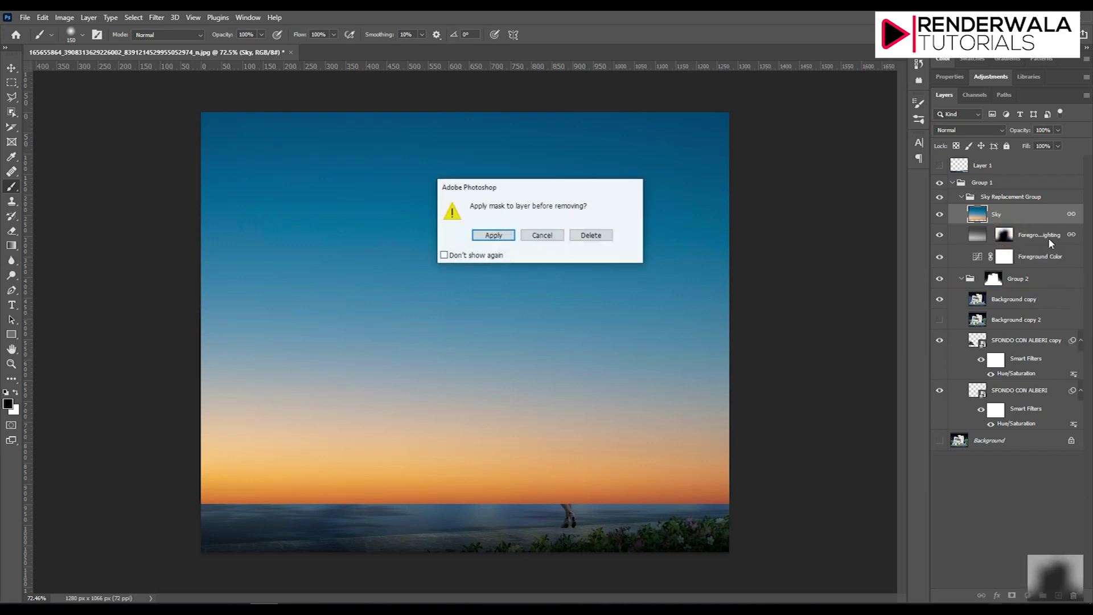
click(586, 235)
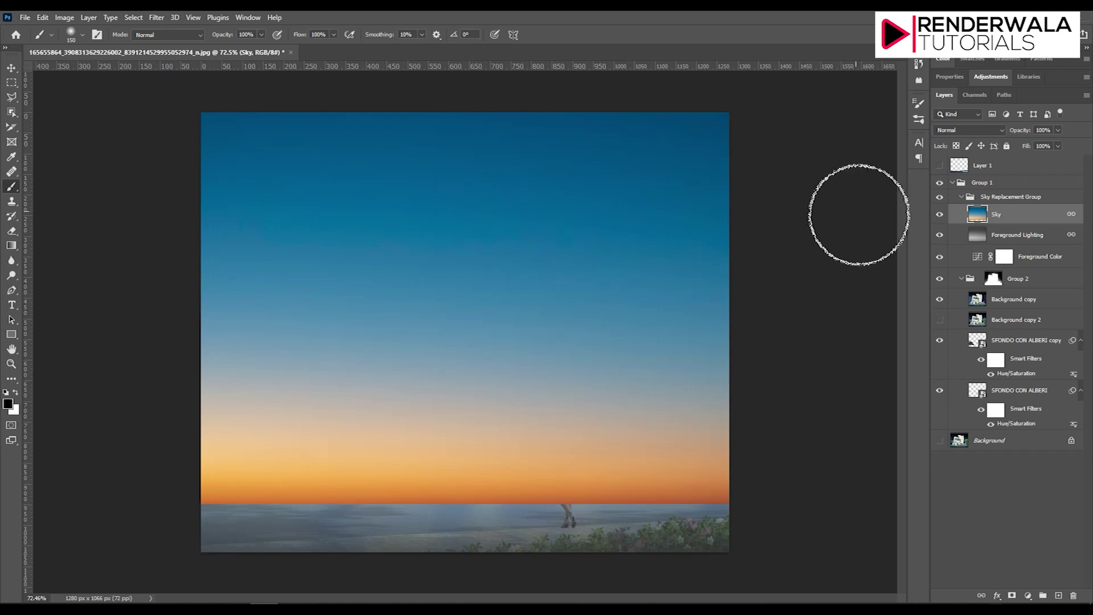
Step: Delete the Foreground Color, Foreground Lighting and Background copy layers
click(1002, 239)
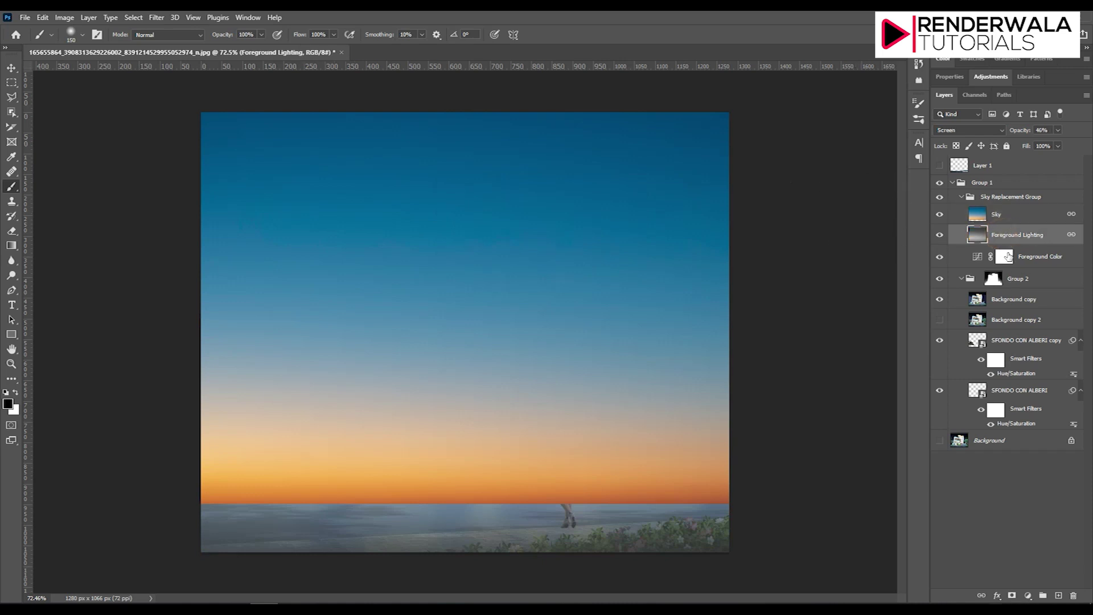
drag(1007, 257, 1073, 596)
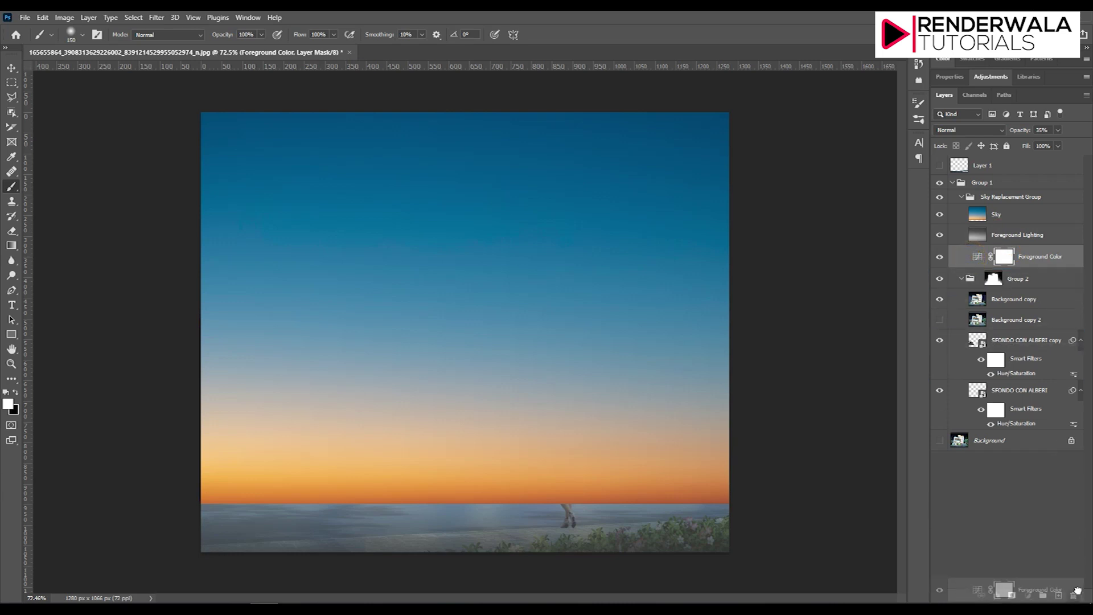
drag(1002, 234, 1074, 597)
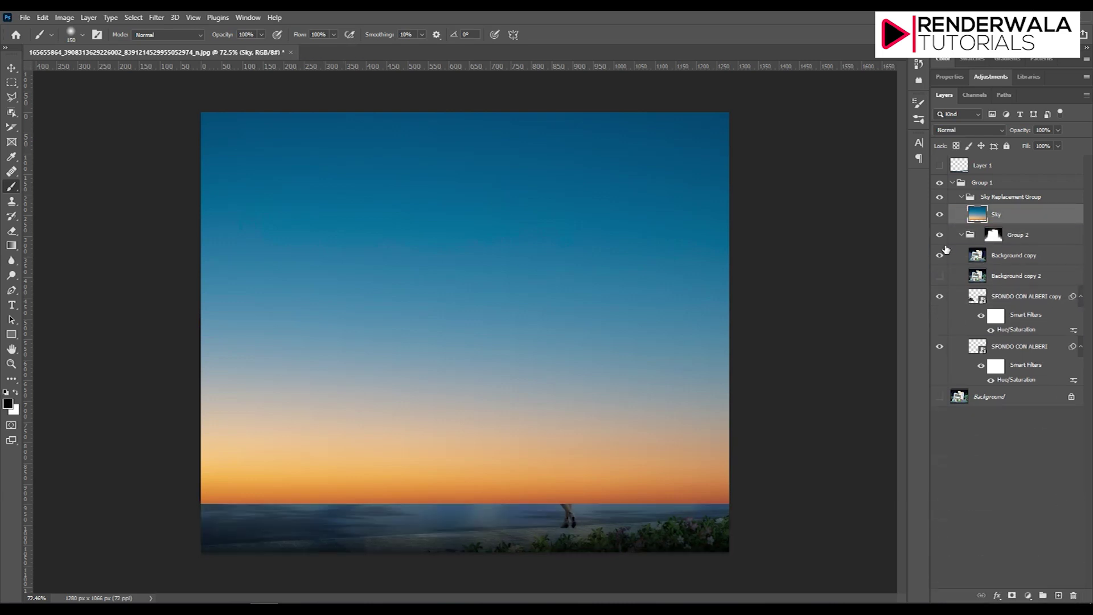
drag(981, 259, 1071, 597)
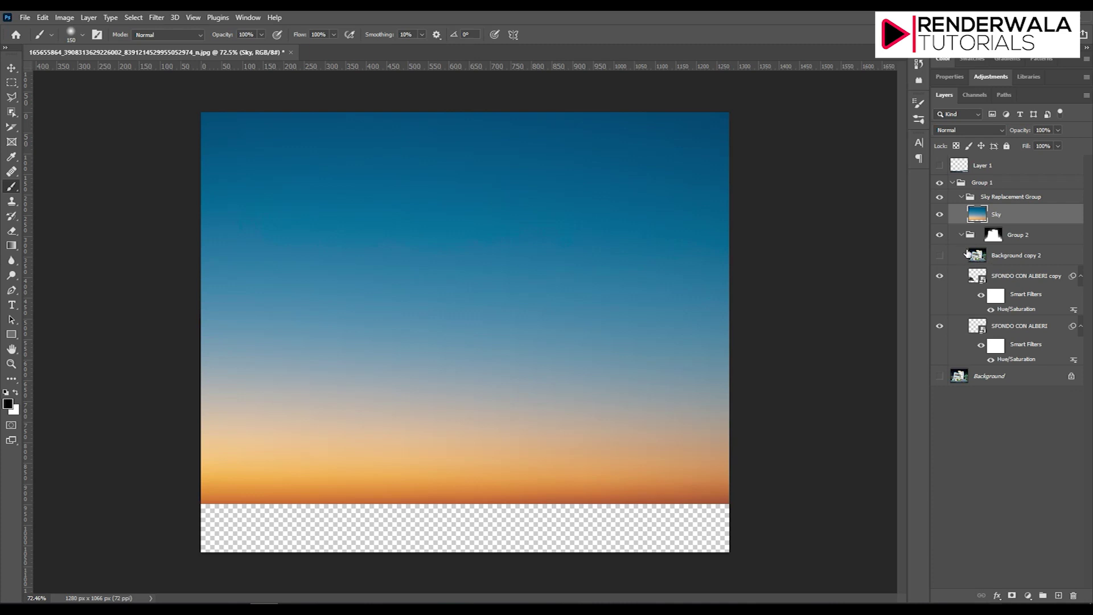
Step: Check Background copy 2, then move the Sky layer below it
click(941, 256)
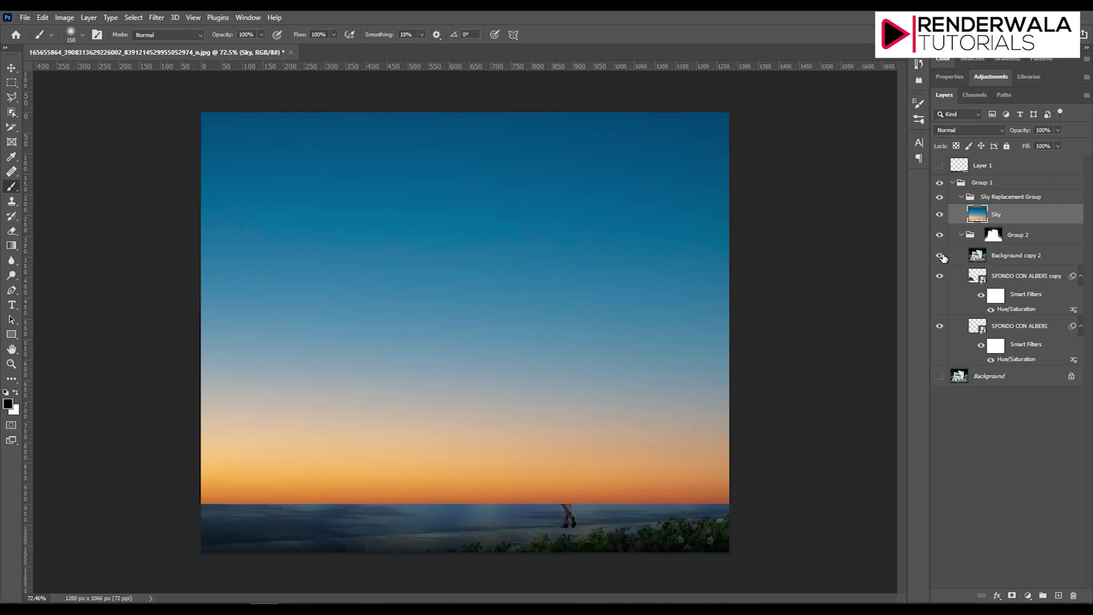
click(940, 255)
drag(991, 217, 1006, 269)
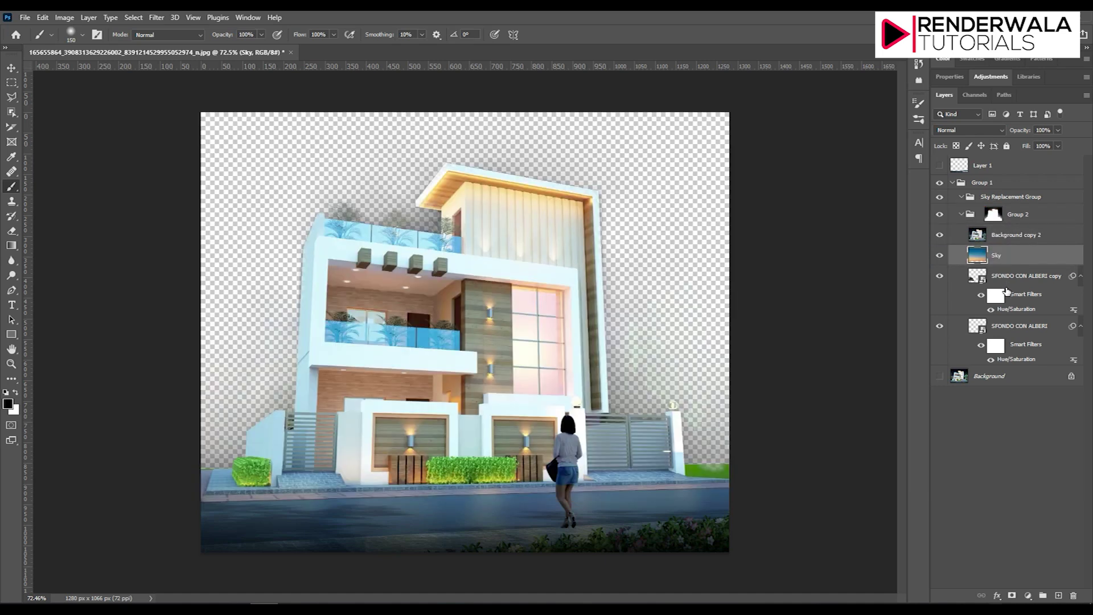
Step: Delete the emptied Sky Replacement Group
click(942, 235)
click(962, 196)
click(1008, 189)
drag(1014, 196, 1072, 595)
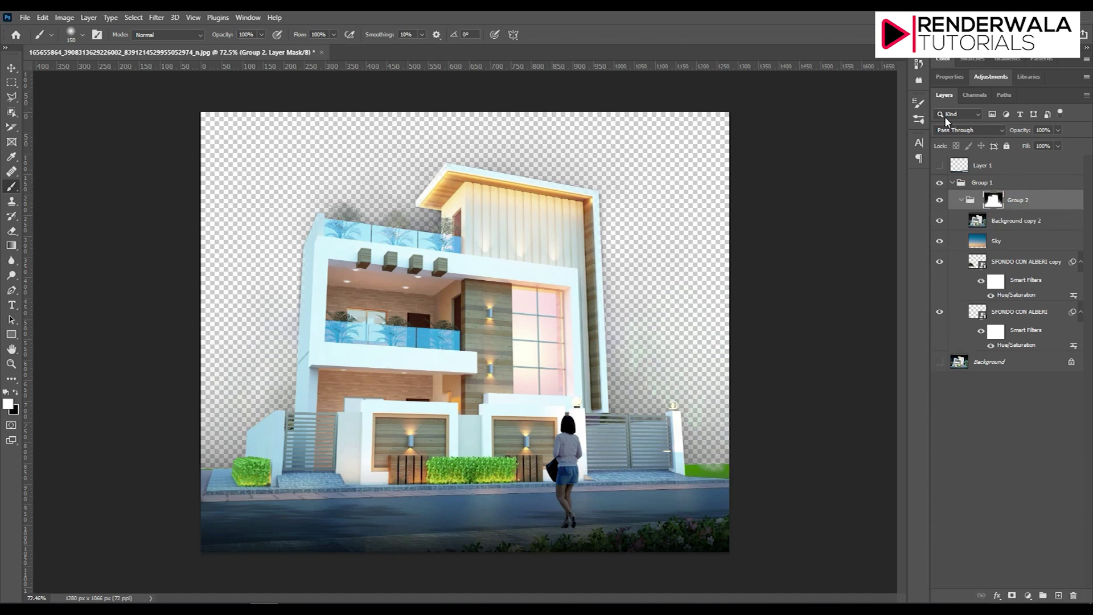
Step: Move Group 2's house mask onto Background copy 2, then undo moving Sky below the trees
click(962, 202)
click(995, 203)
drag(995, 202, 998, 221)
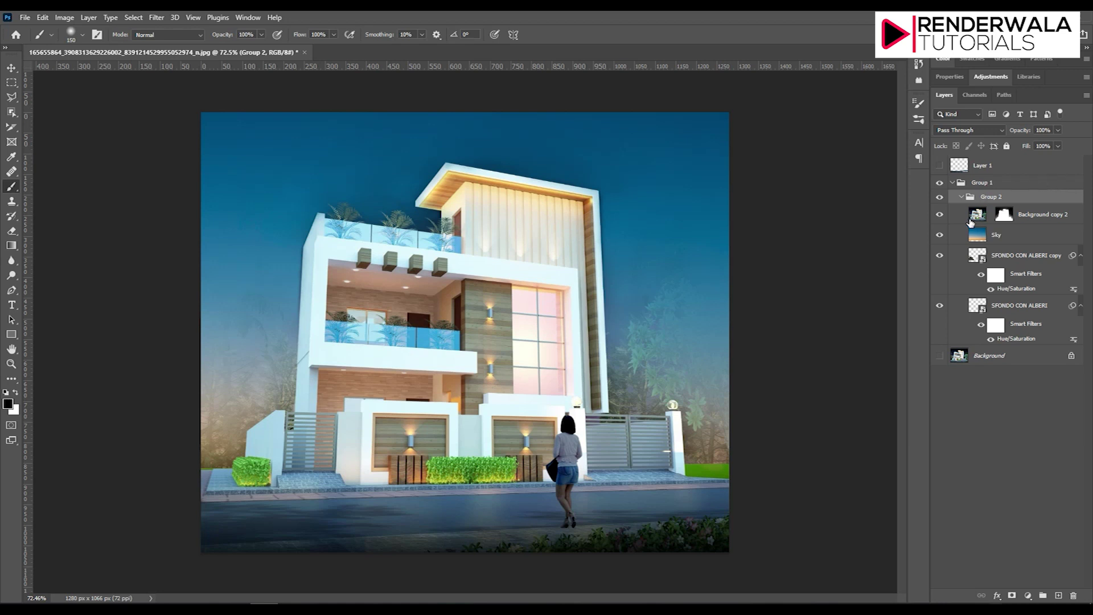
click(1002, 218)
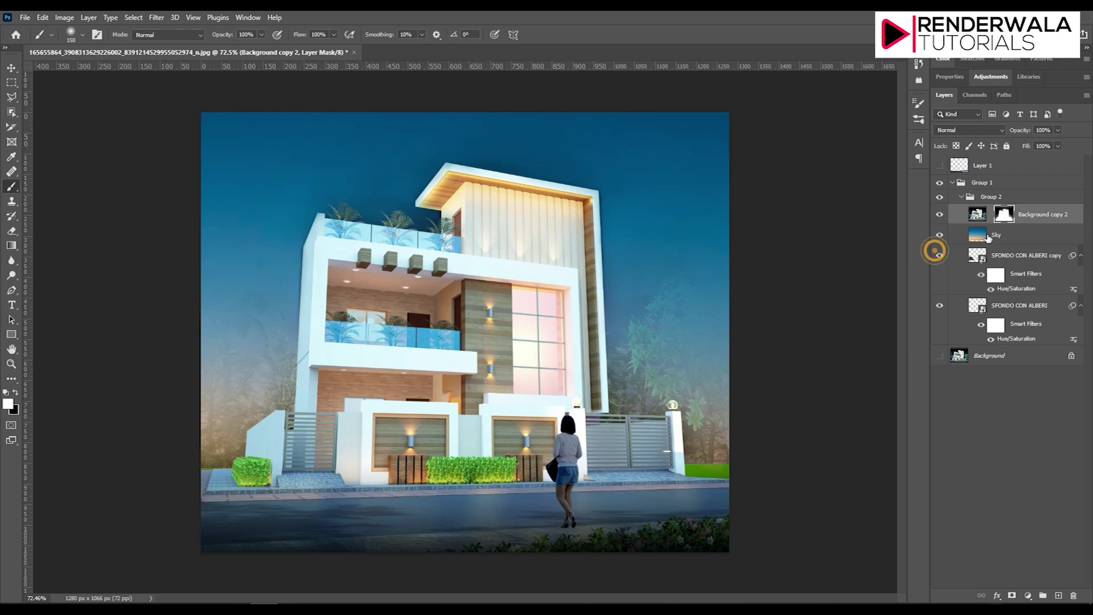
drag(998, 234, 1002, 338)
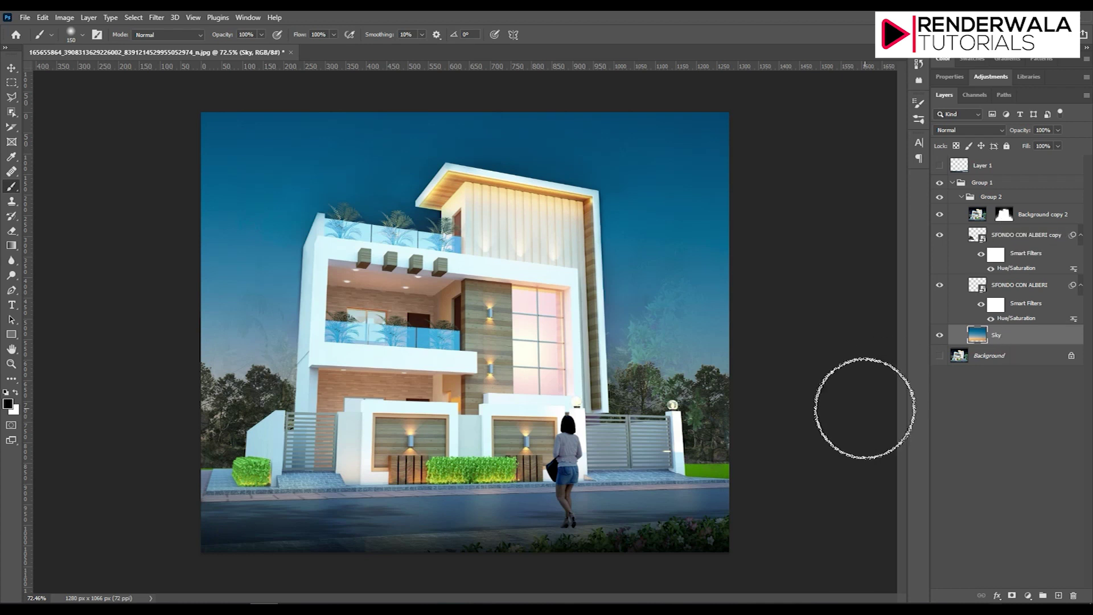
key(ctrl+z)
Step: Step back three history states and move the Sky Replacement Group beneath Group 2's layers
key(ctrl+z)
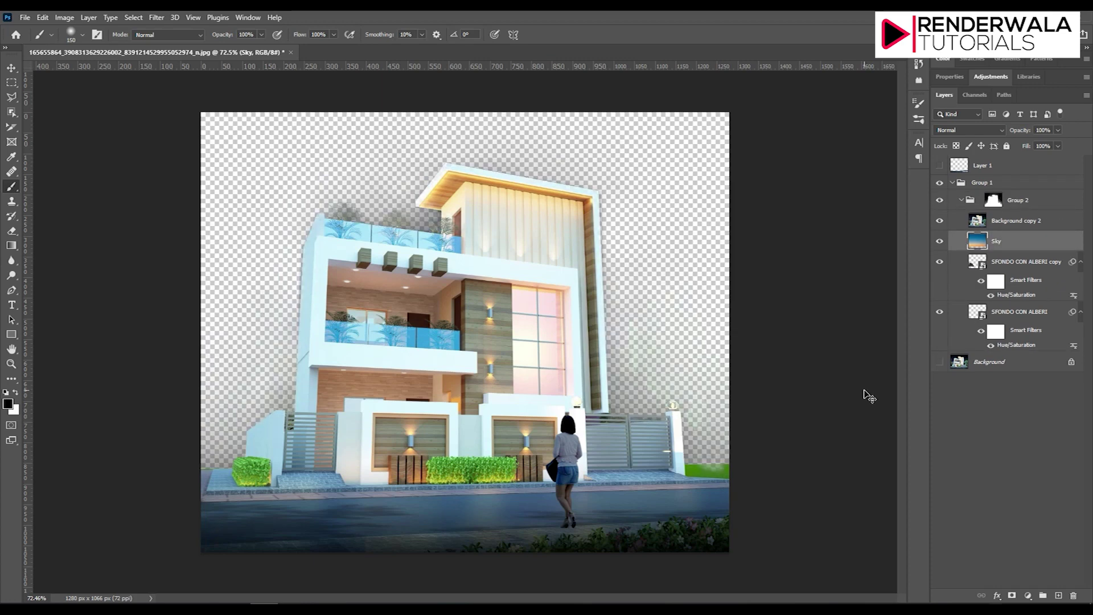
key(ctrl+z)
key(ctrl+z)
key(ctrl+z)
key(ctrl+z)
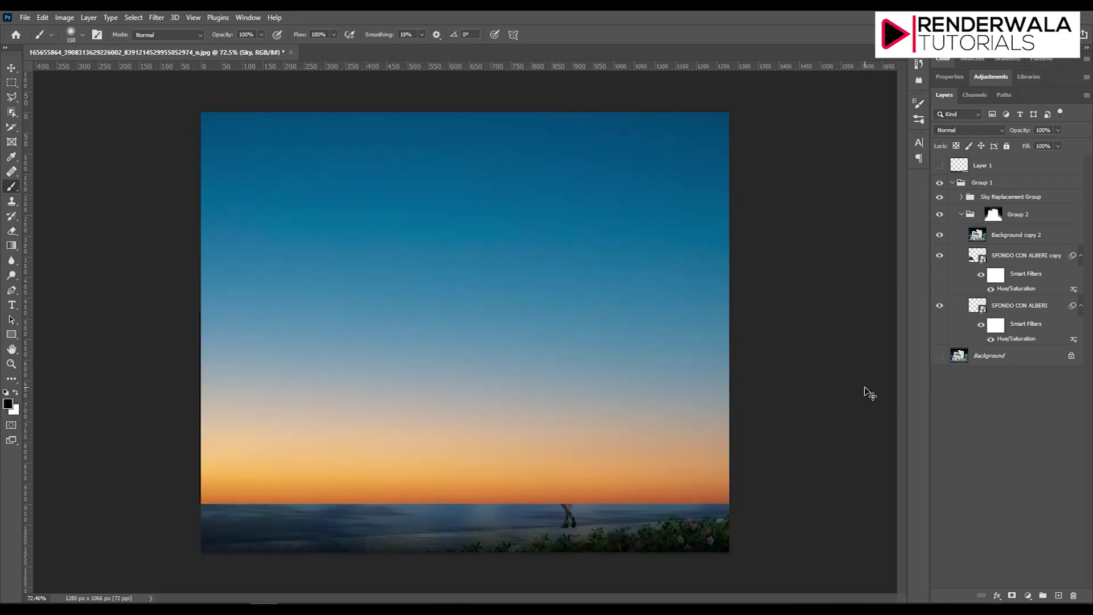
key(ctrl+z)
key(ctrl+z)
key(ctrl+z)
key(ctrl+z)
key(ctrl+z)
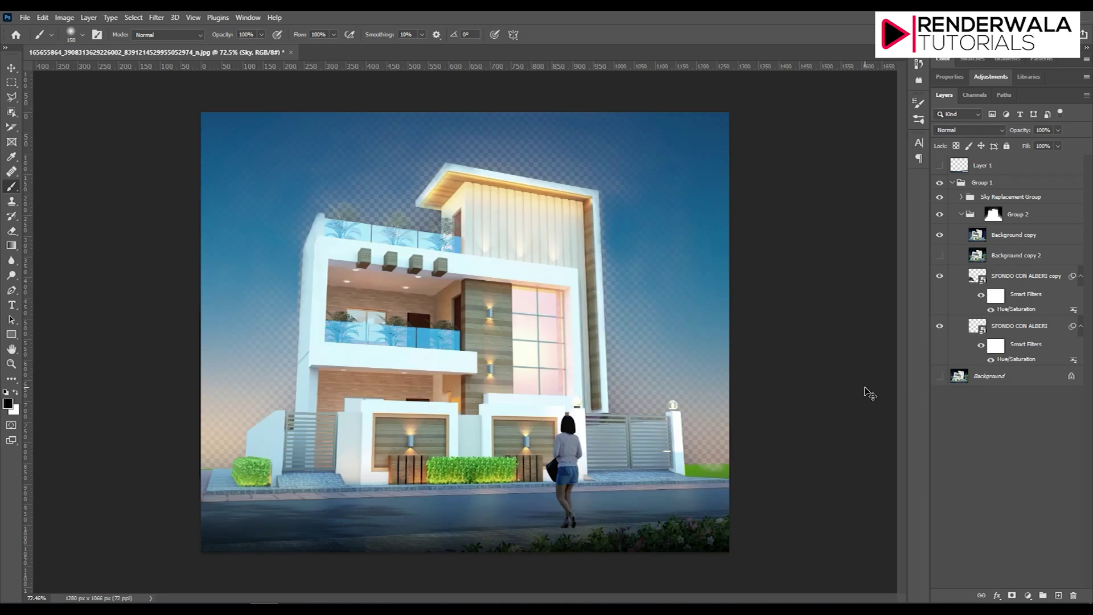
key(ctrl+z)
key(ctrl+z)
key(ctrl+z)
key(ctrl+z)
key(ctrl+z)
key(ctrl+z)
key(ctrl+z)
key(ctrl+z)
key(ctrl+z)
key(ctrl+z)
key(ctrl+z)
key(ctrl+z)
key(ctrl+z)
key(ctrl+z)
key(ctrl+z)
key(ctrl+z)
key(ctrl+z)
key(ctrl+z)
key(ctrl+z)
key(ctrl+z)
key(ctrl+z)
key(ctrl+z)
key(ctrl+z)
key(ctrl+z)
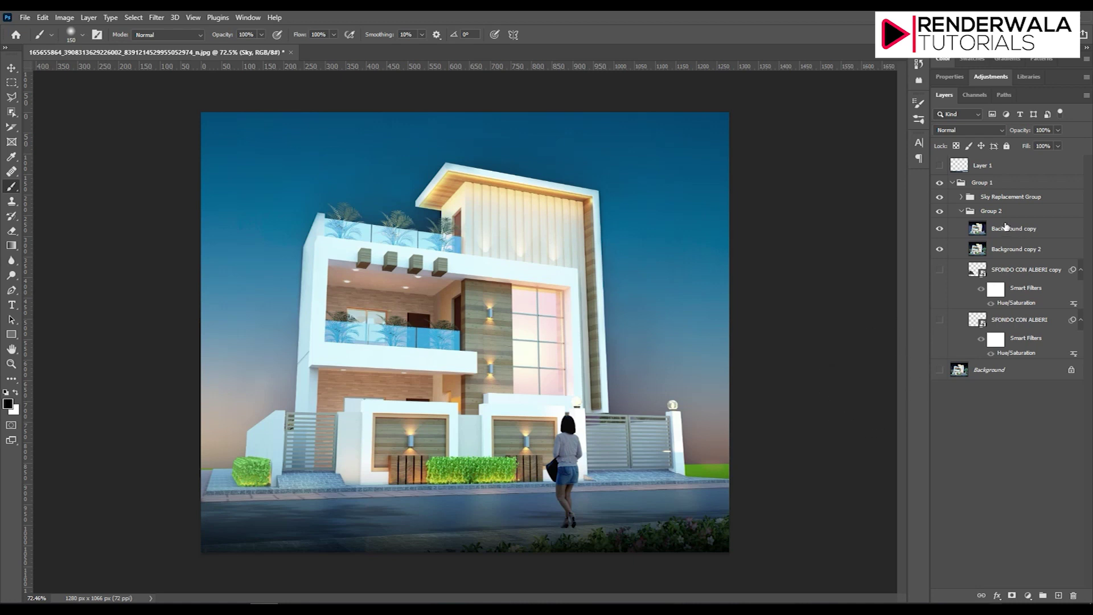
click(961, 197)
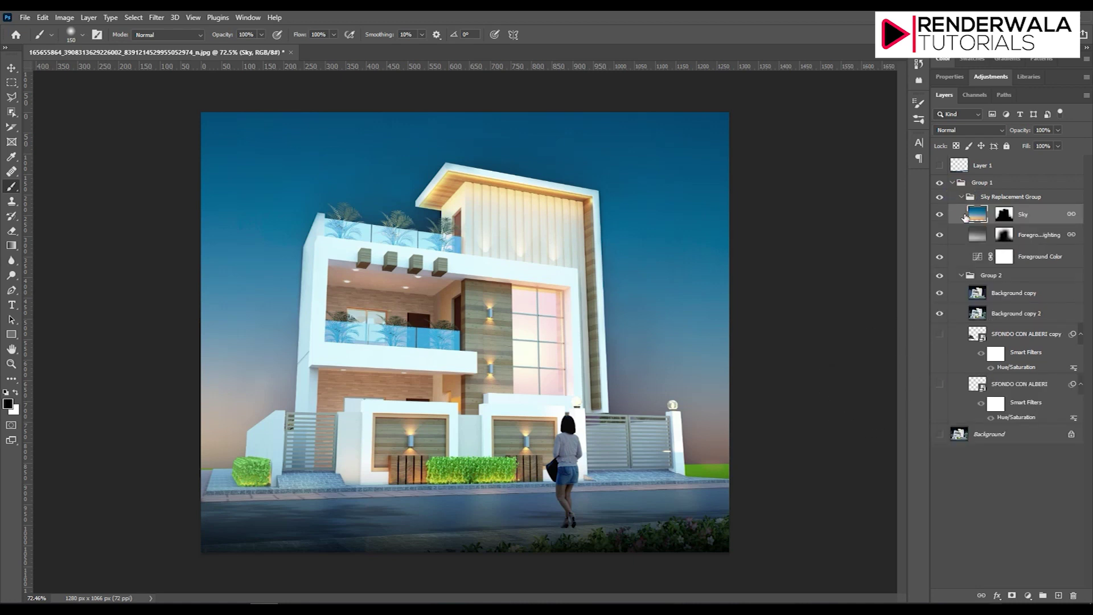
click(940, 215)
click(991, 182)
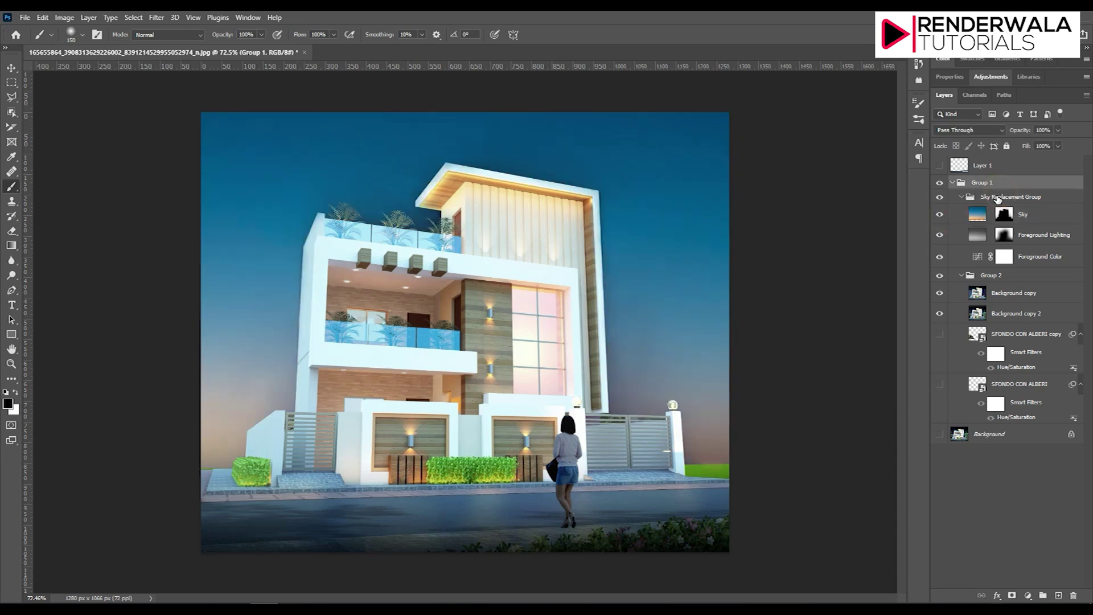
click(998, 197)
drag(998, 197, 968, 426)
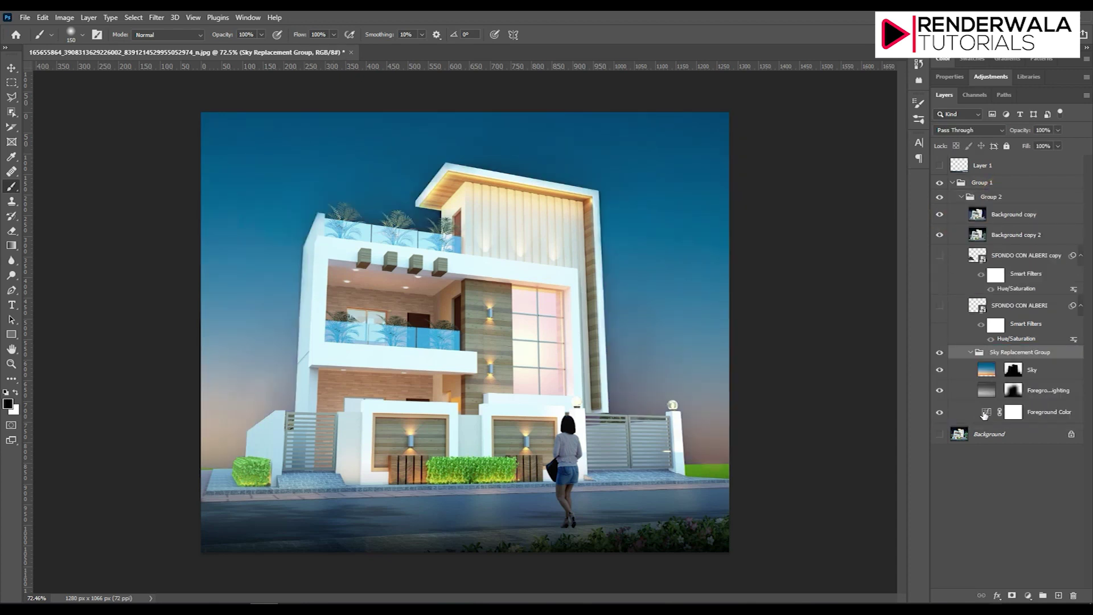
Step: Toggle the SFONDO CON ALBERI tree layers and Background copy renders to check the result
click(940, 255)
click(940, 305)
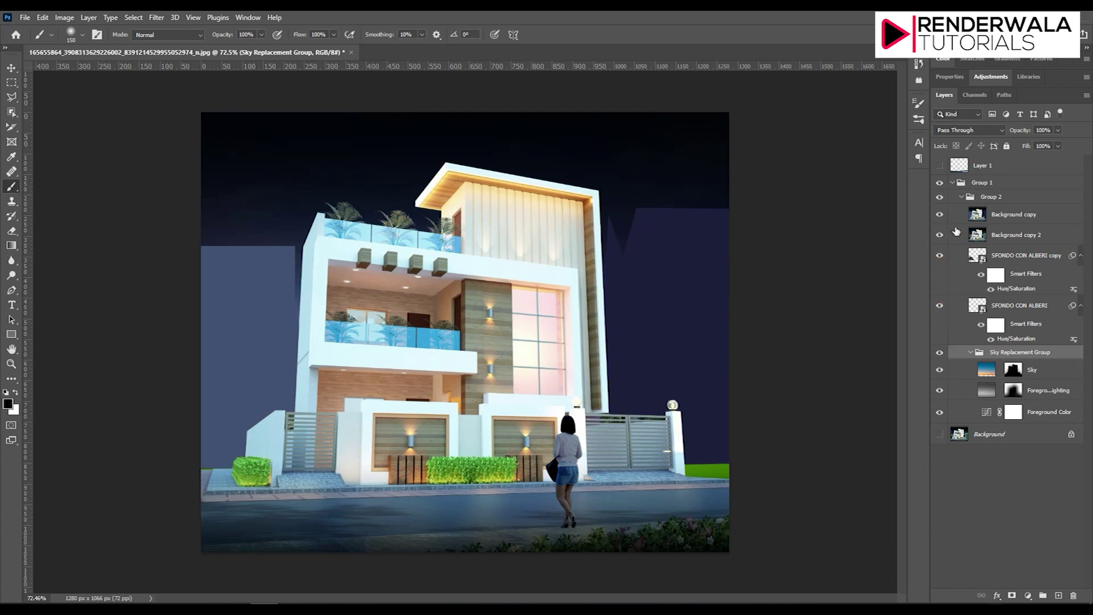
click(940, 214)
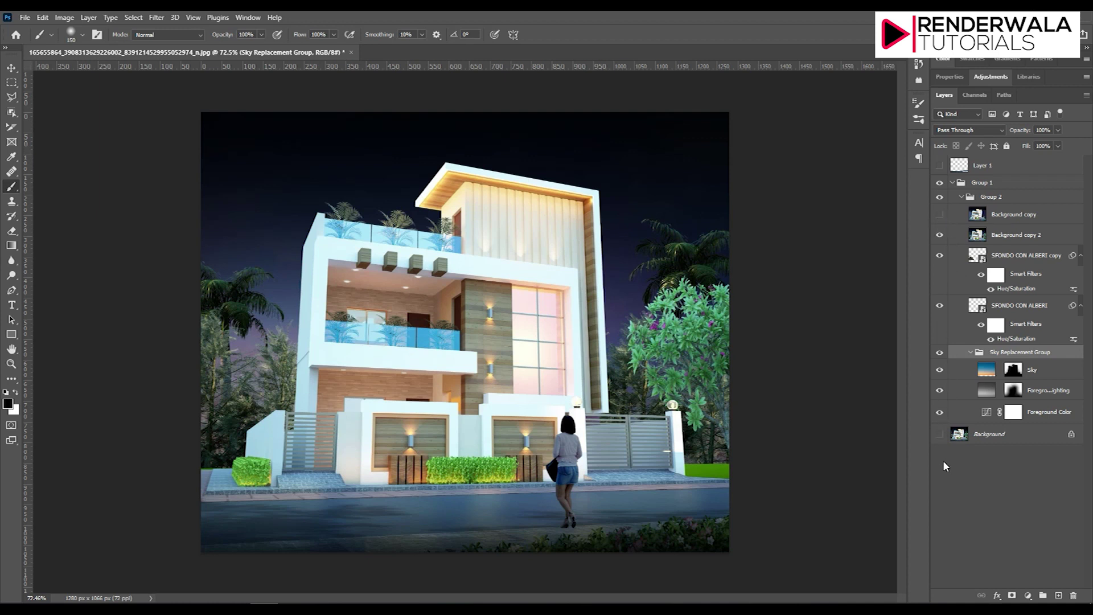
click(940, 236)
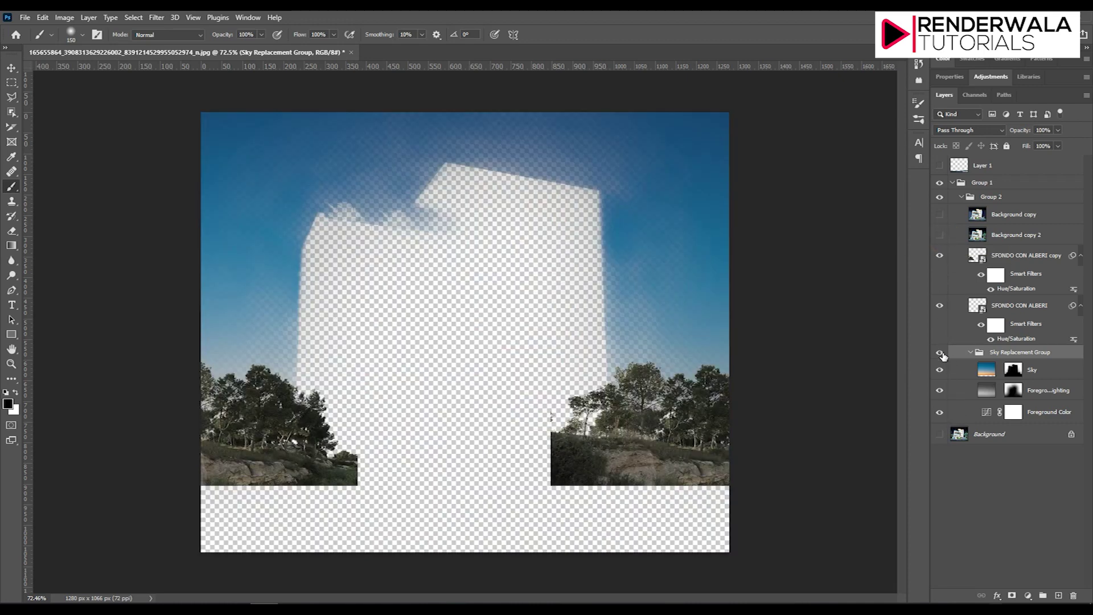
click(942, 308)
click(940, 255)
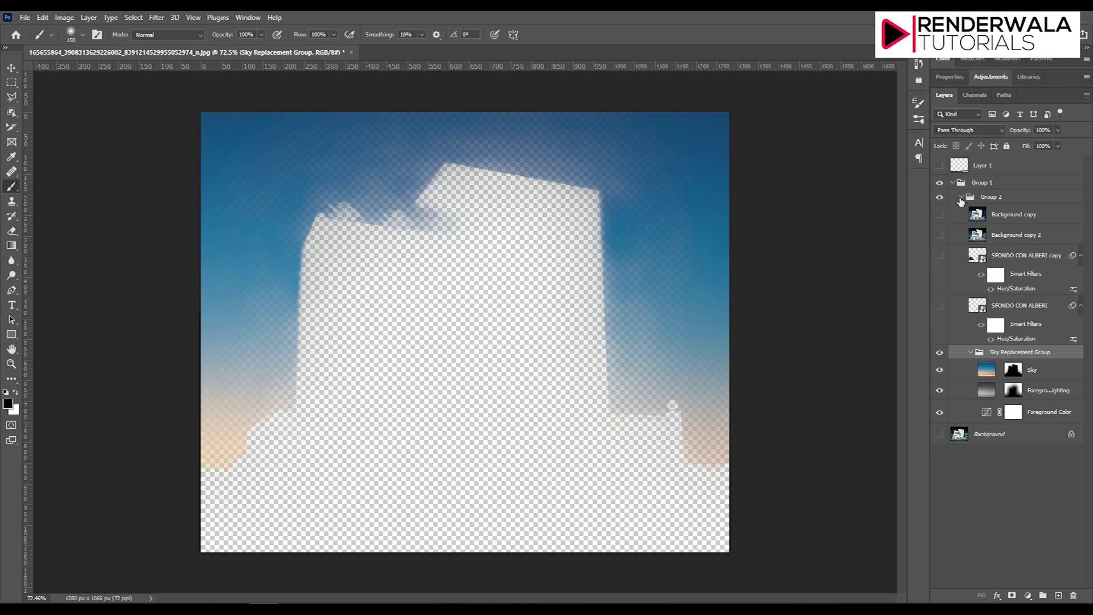
click(940, 213)
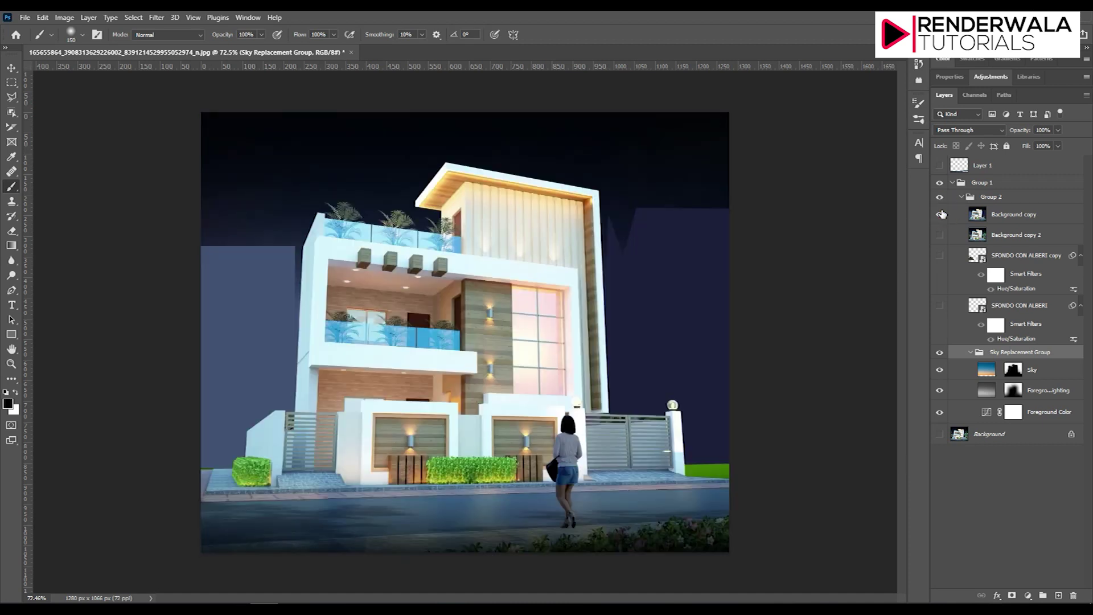
click(940, 213)
Step: Move Background copy 2 down just above Background and hide it
click(941, 214)
click(938, 233)
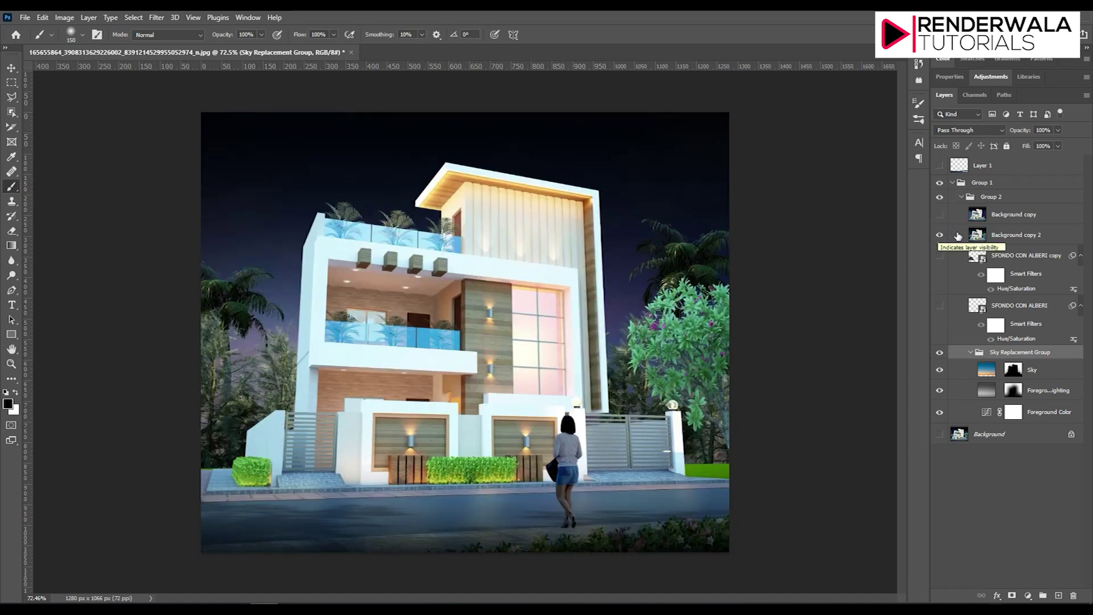
click(1003, 238)
drag(1003, 239, 976, 429)
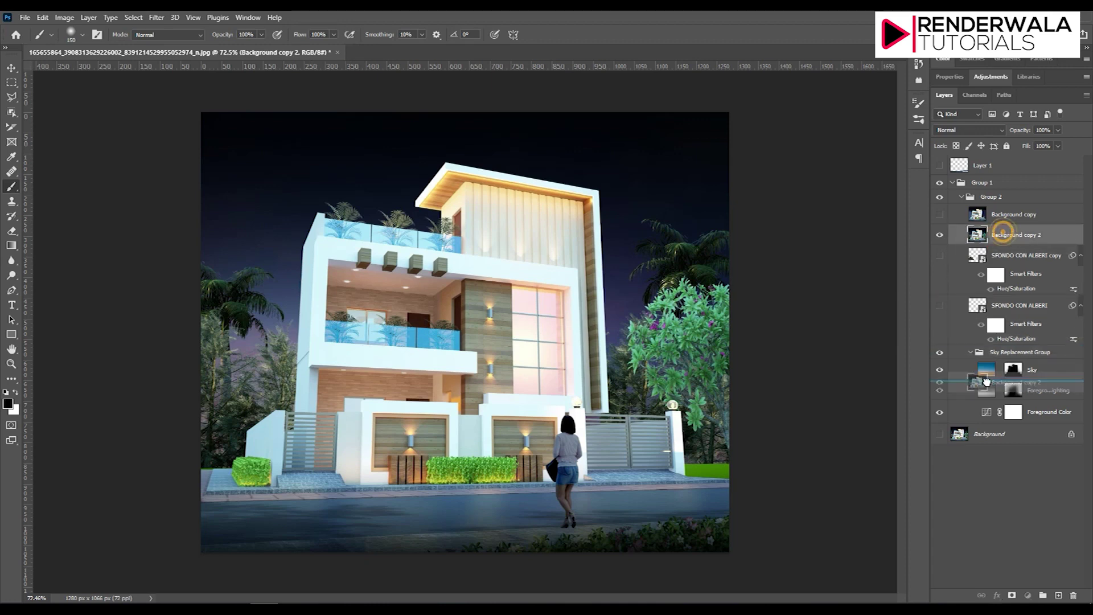
click(939, 414)
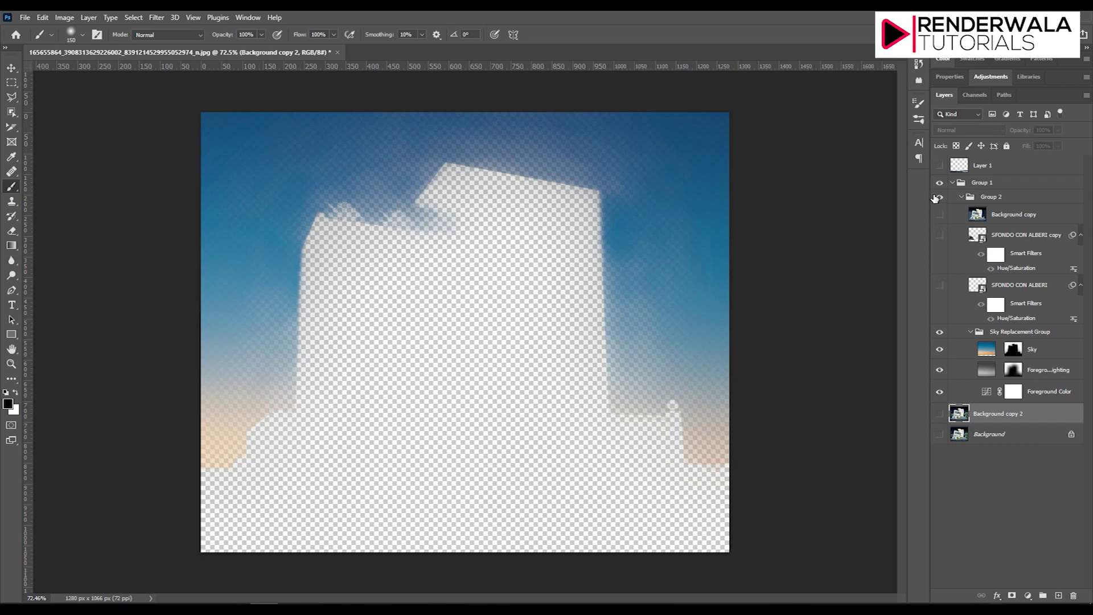
Step: Show Background copy, copy the Sky layer's house mask onto it, and invert the mask
click(939, 350)
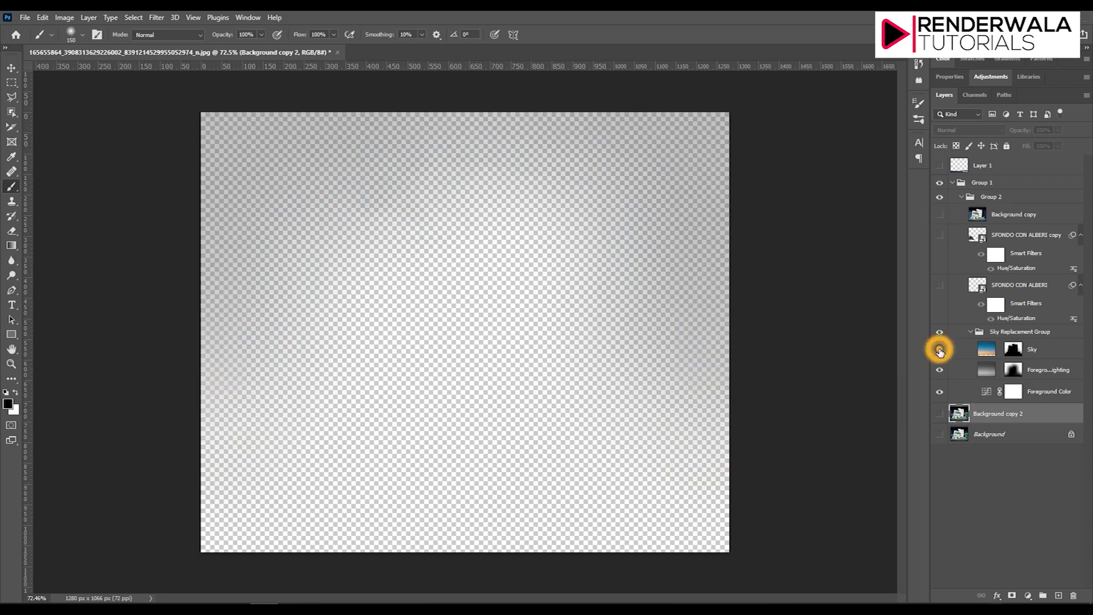
click(939, 349)
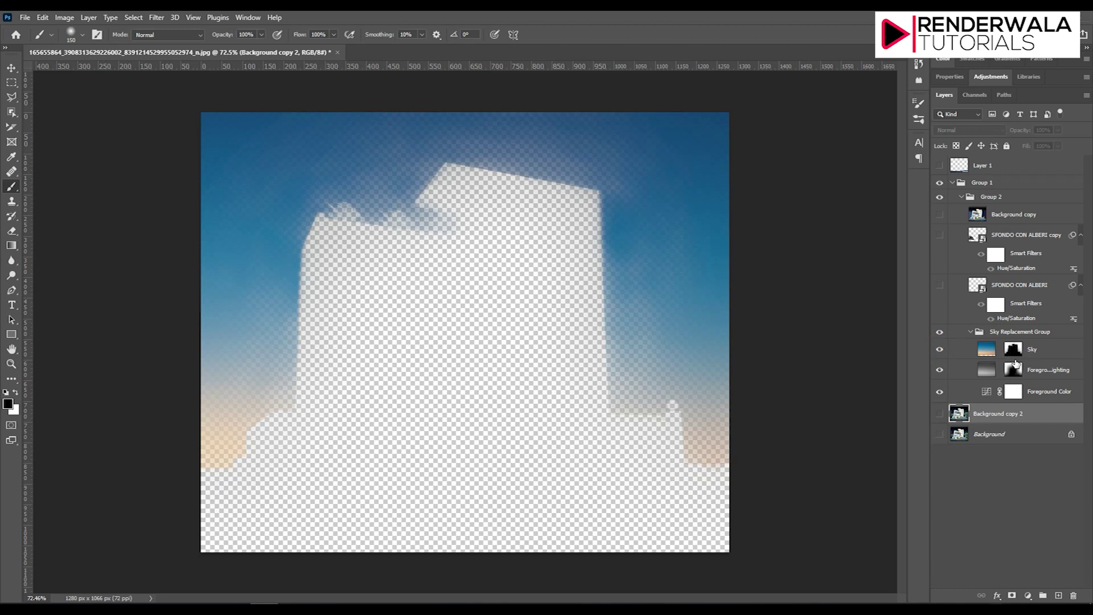
click(939, 214)
drag(1013, 349, 1001, 219)
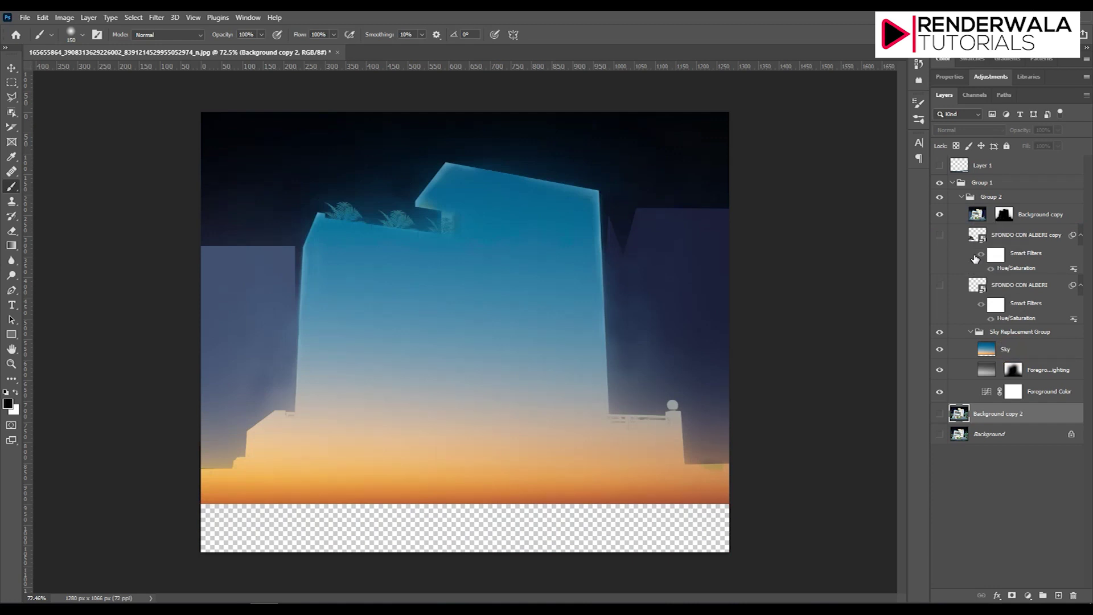
click(1005, 219)
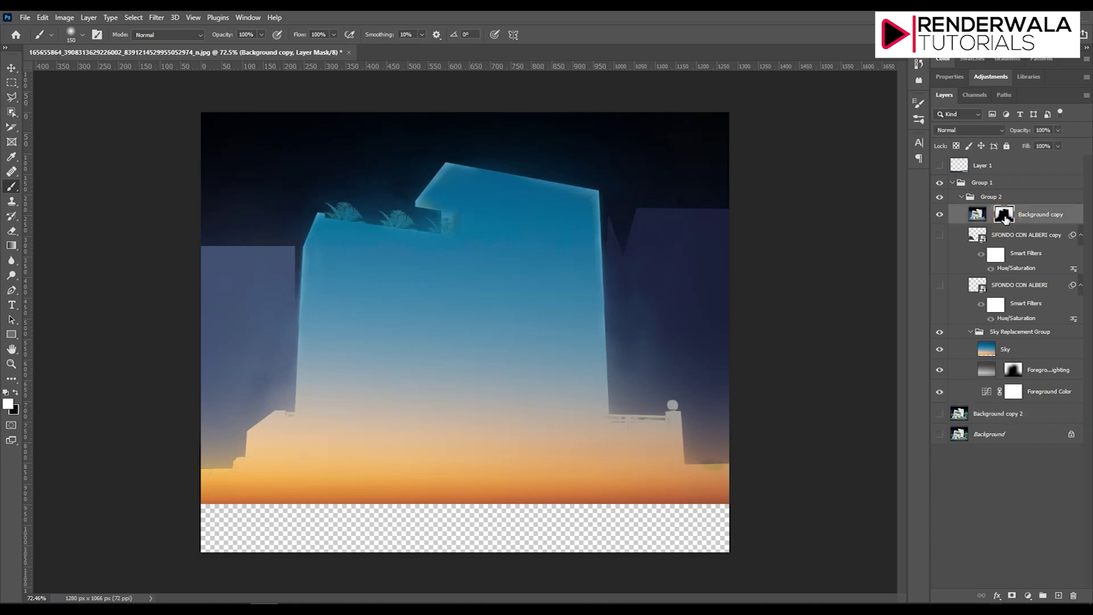
key(ctrl+i)
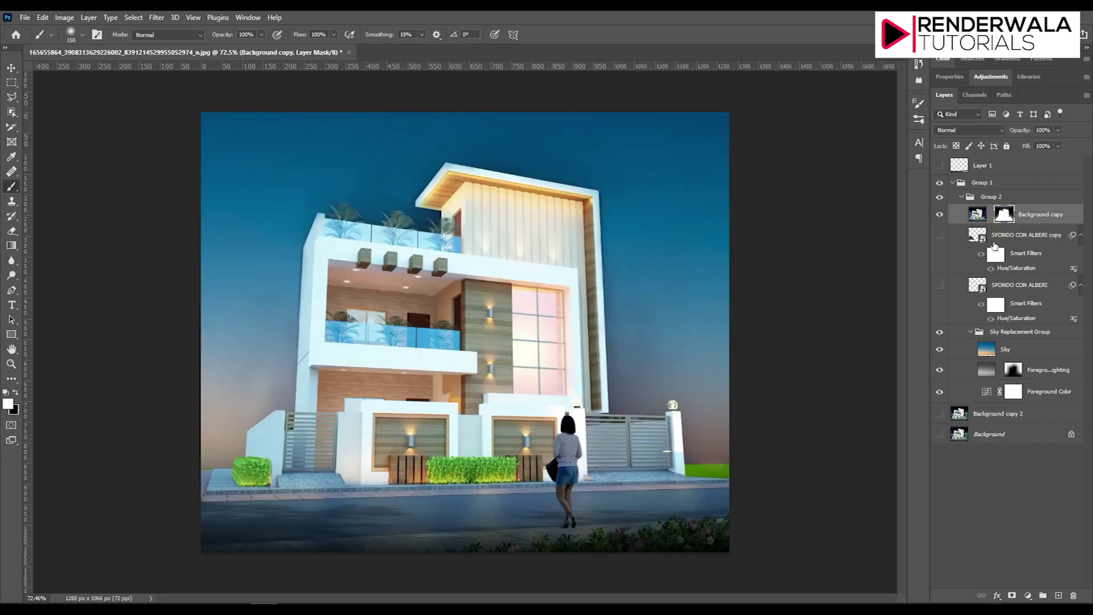
Step: Show both SFONDO CON ALBERI tree layers and toggle the sky to compare the house cutout
click(940, 286)
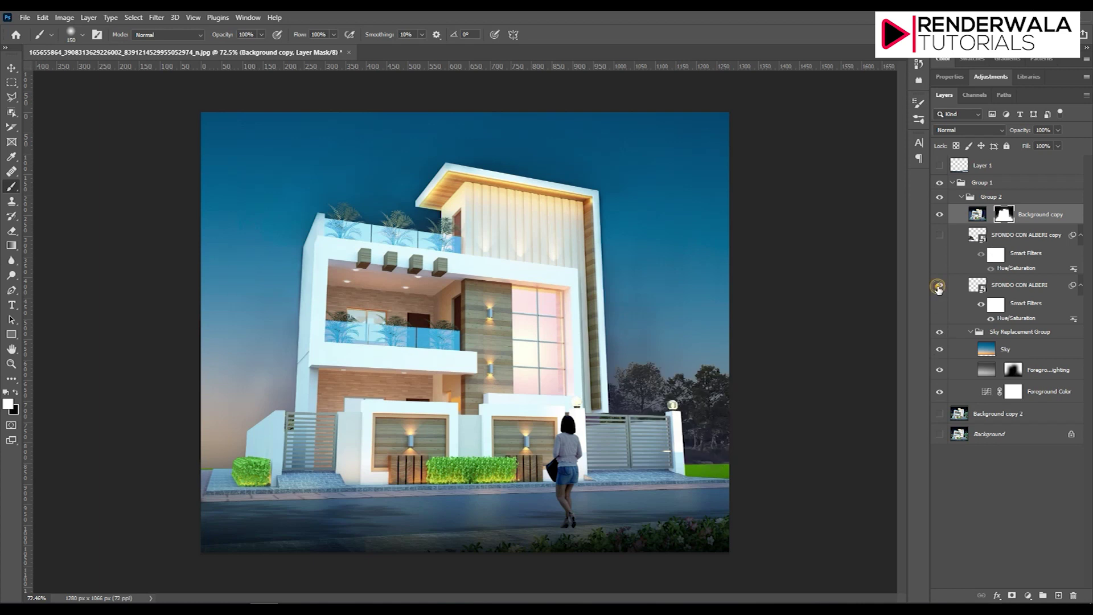
click(940, 232)
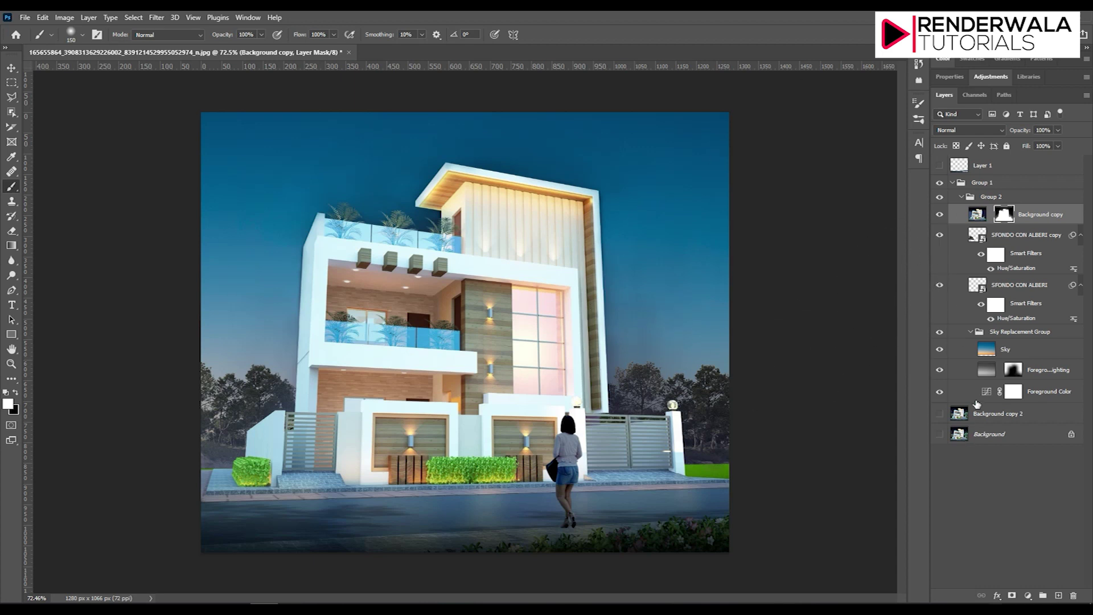
click(941, 332)
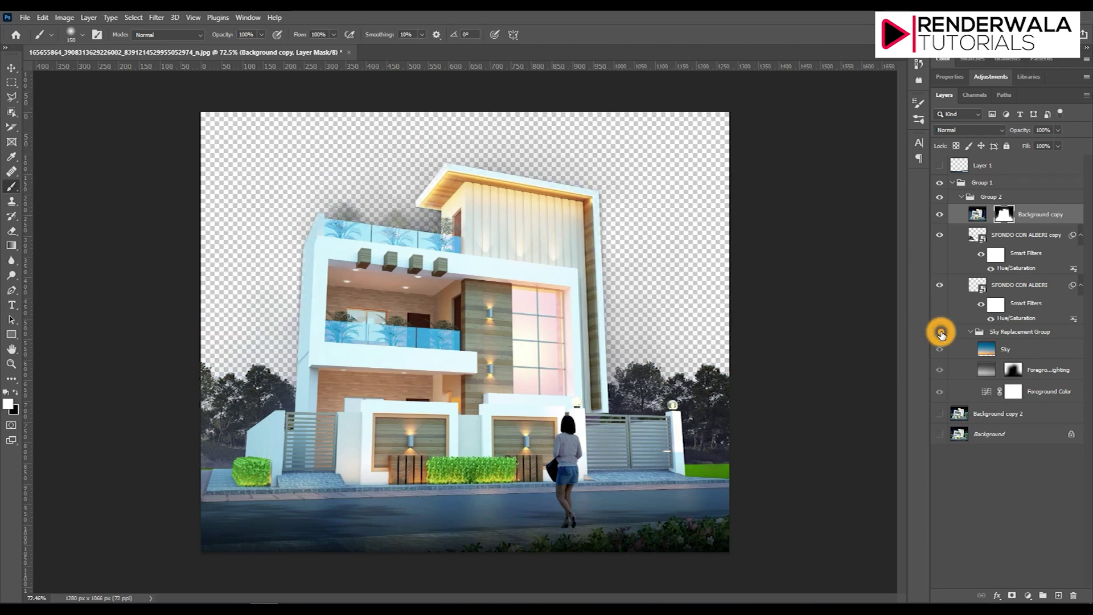
click(940, 333)
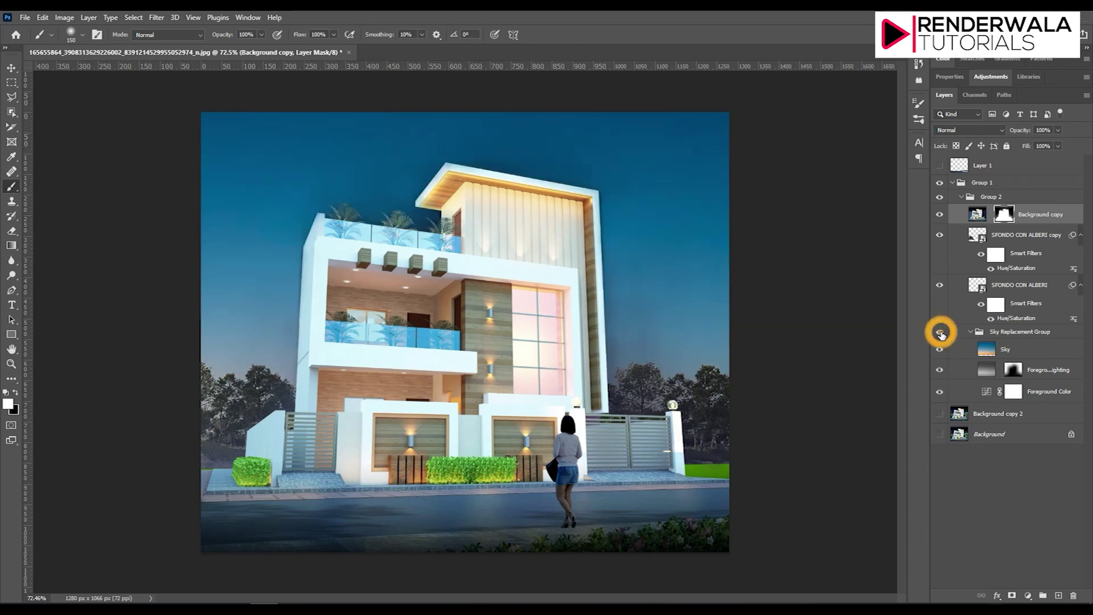
click(940, 333)
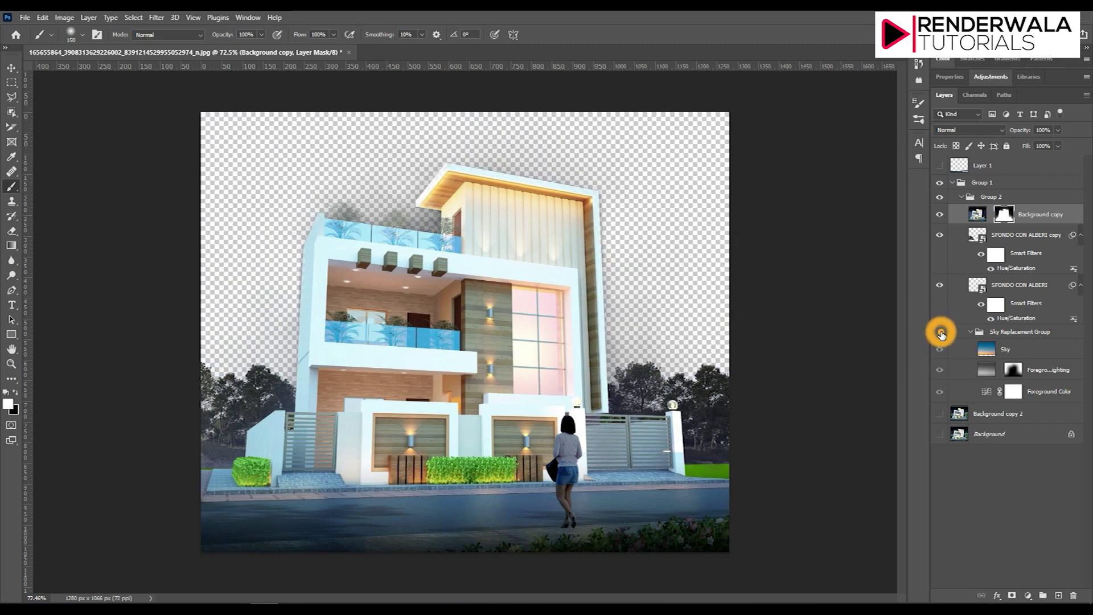
click(940, 333)
click(940, 333)
click(940, 333)
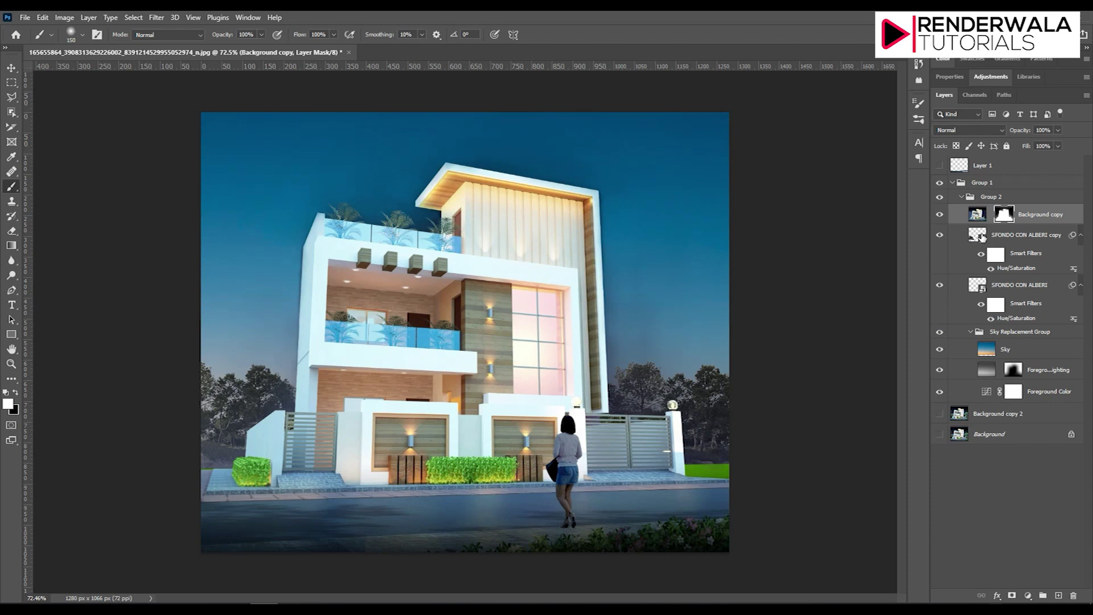
click(940, 377)
click(940, 370)
click(940, 371)
Step: Move Foreground Lighting above the Background copy render and toggle its visibility to compare
drag(987, 369, 975, 224)
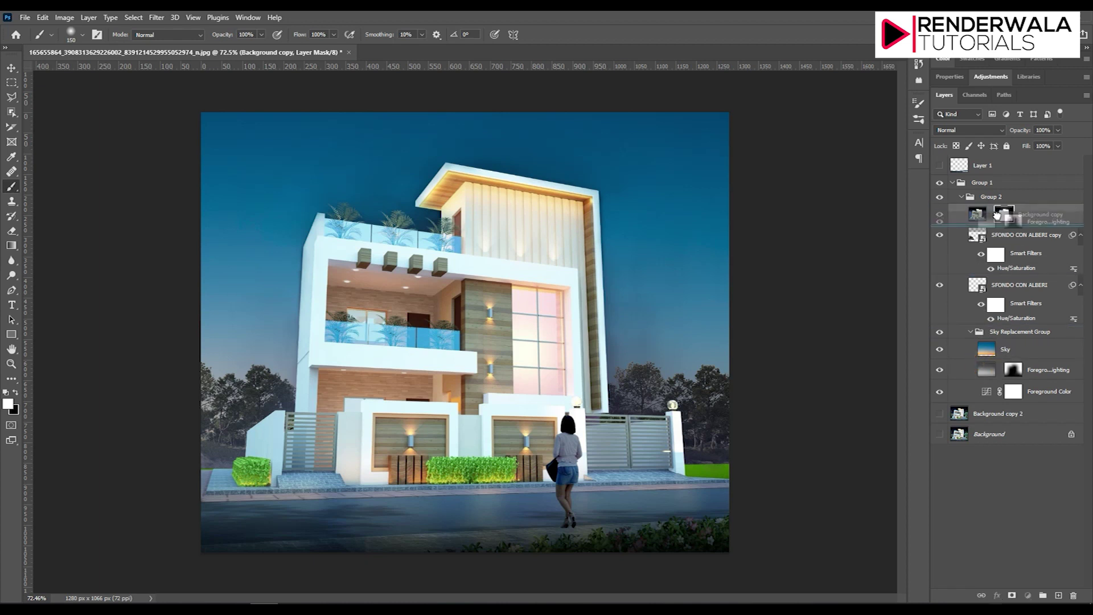
click(939, 221)
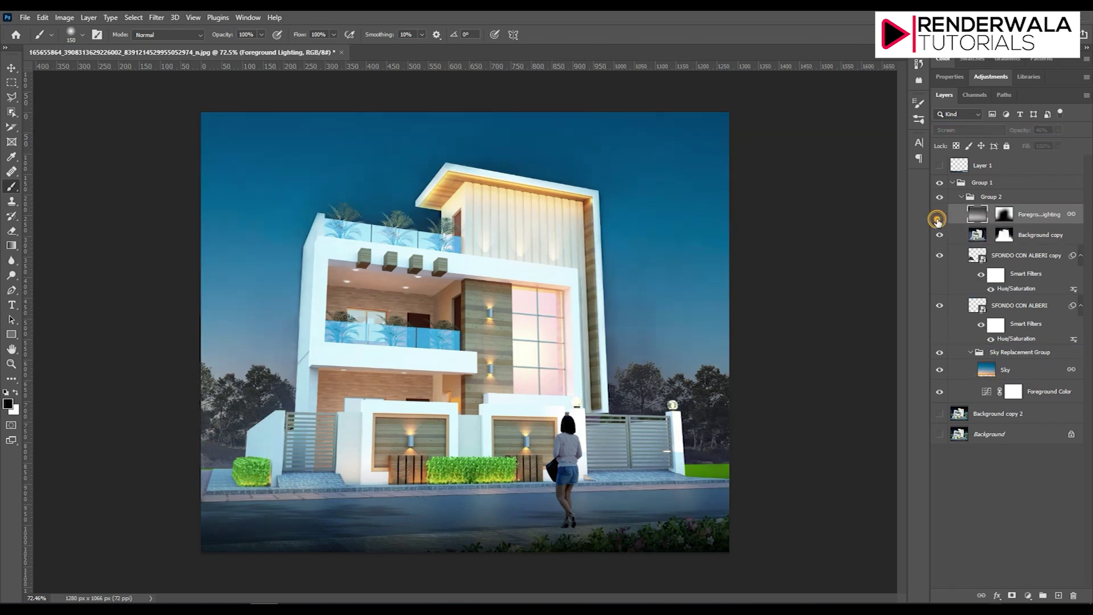
click(938, 221)
click(938, 221)
click(938, 221)
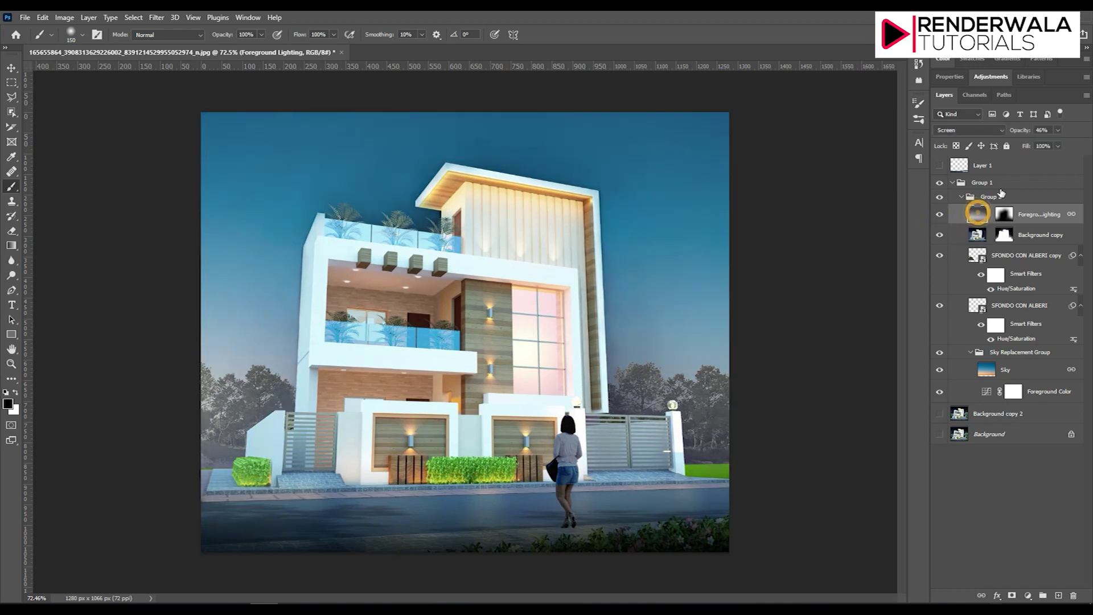
Step: Set the Foreground Lighting layer's opacity to 14%
mouse_move(1057, 130)
mouse_down()
mouse_move(1052, 146)
mouse_move(1025, 149)
mouse_up()
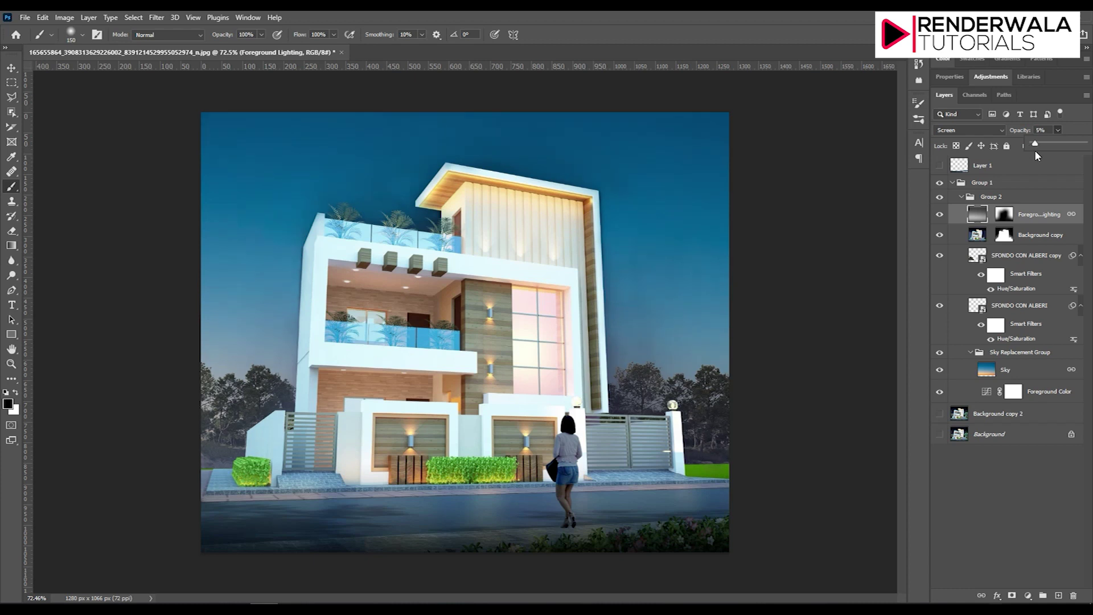
drag(1037, 154, 1040, 154)
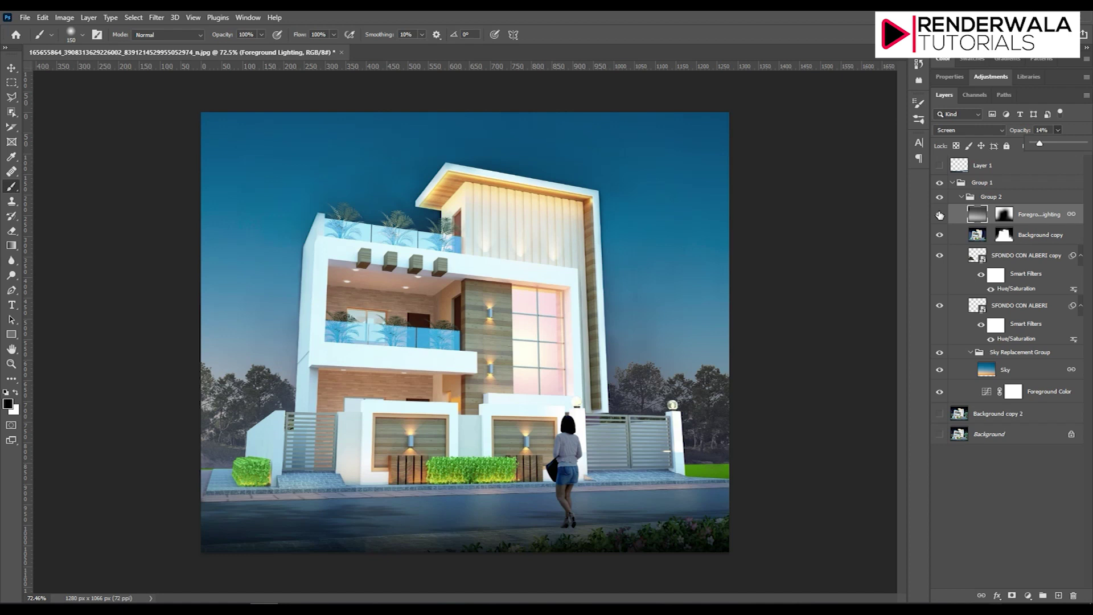
click(1010, 240)
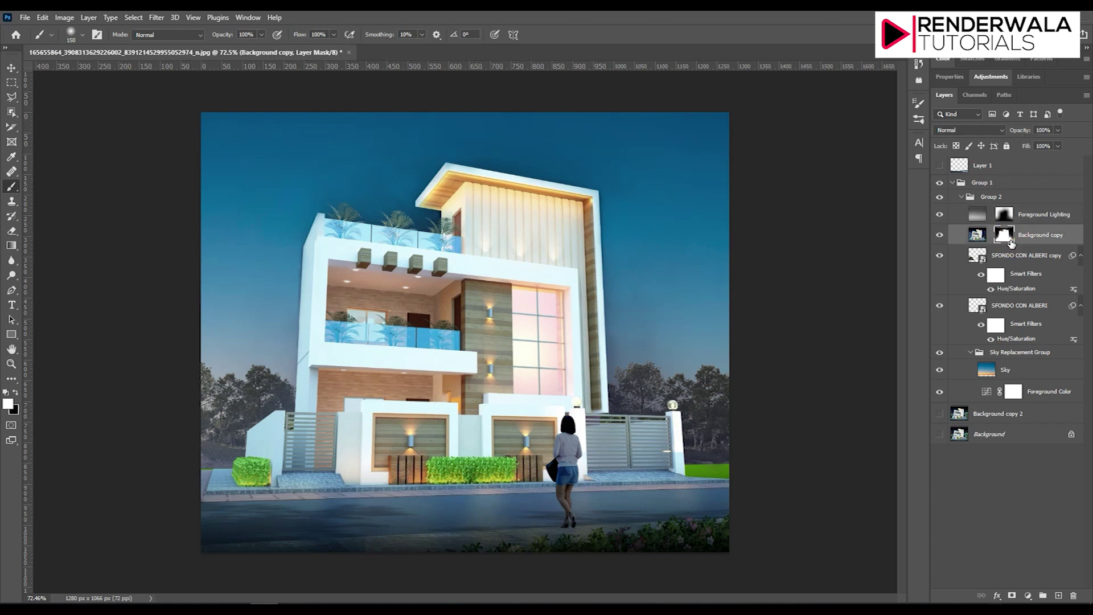
Step: Show the Background copy mask in greyscale and switch to a black brush at 20% opacity
alt+click(1005, 238)
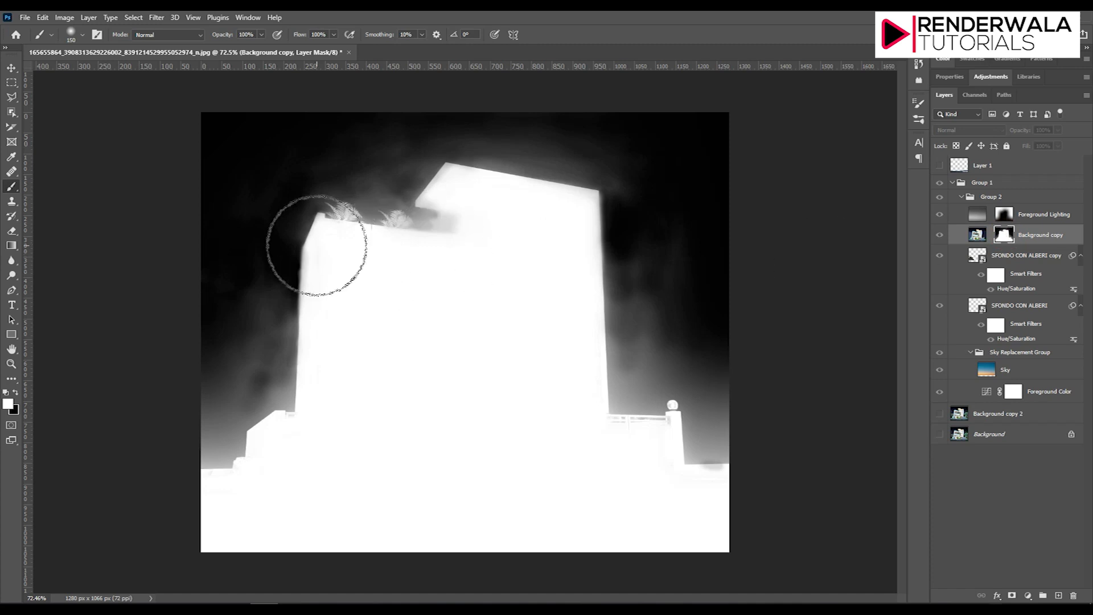
scroll(254, 254, down, 4)
scroll(317, 334, up, 3)
scroll(296, 364, up, 3)
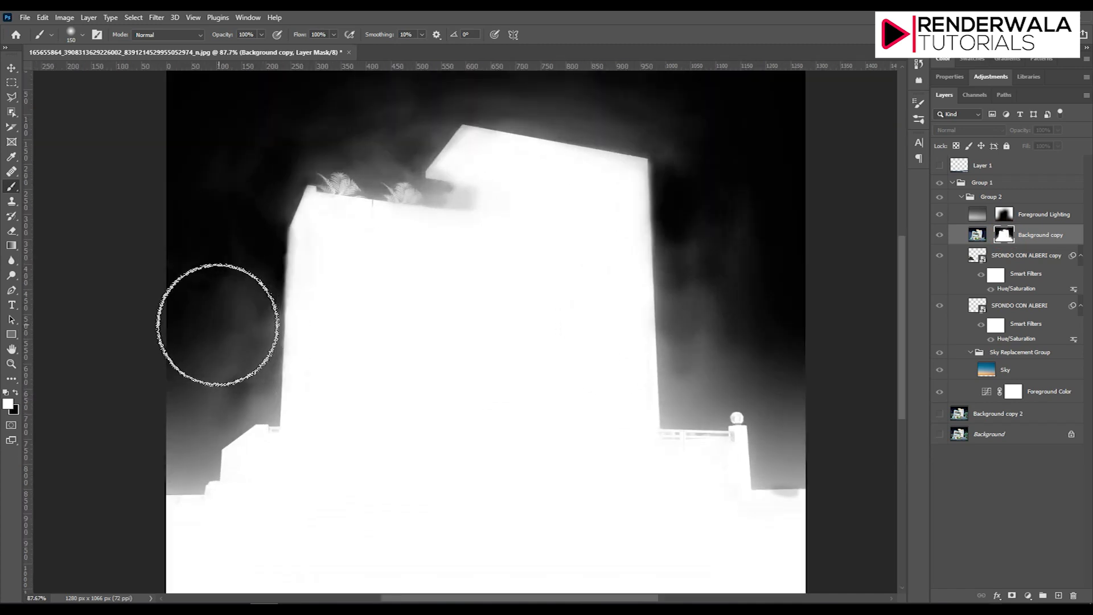
click(214, 370)
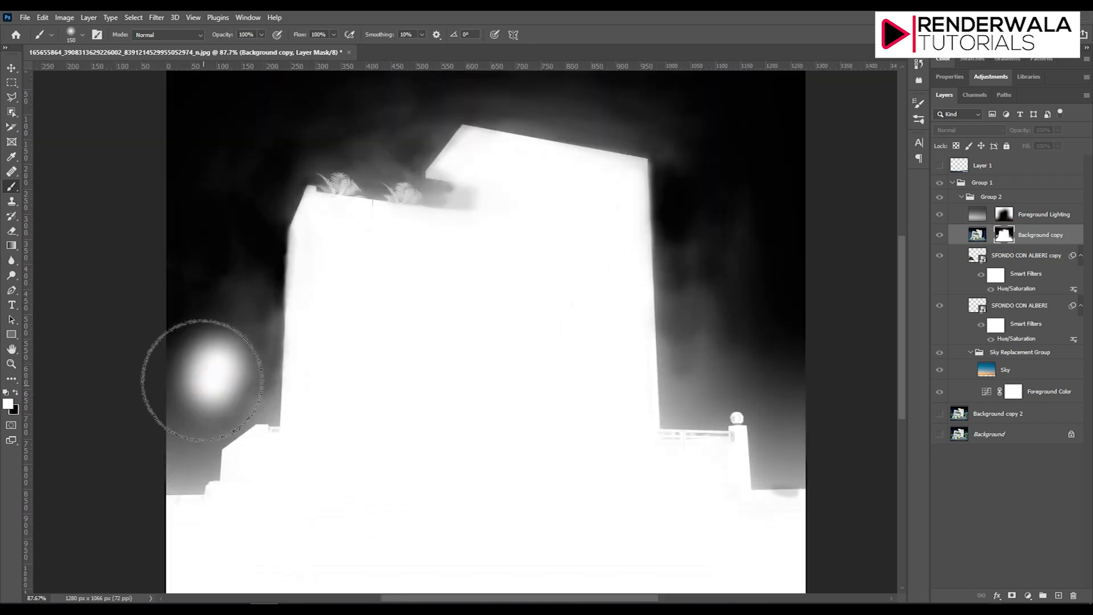
key(ctrl+z)
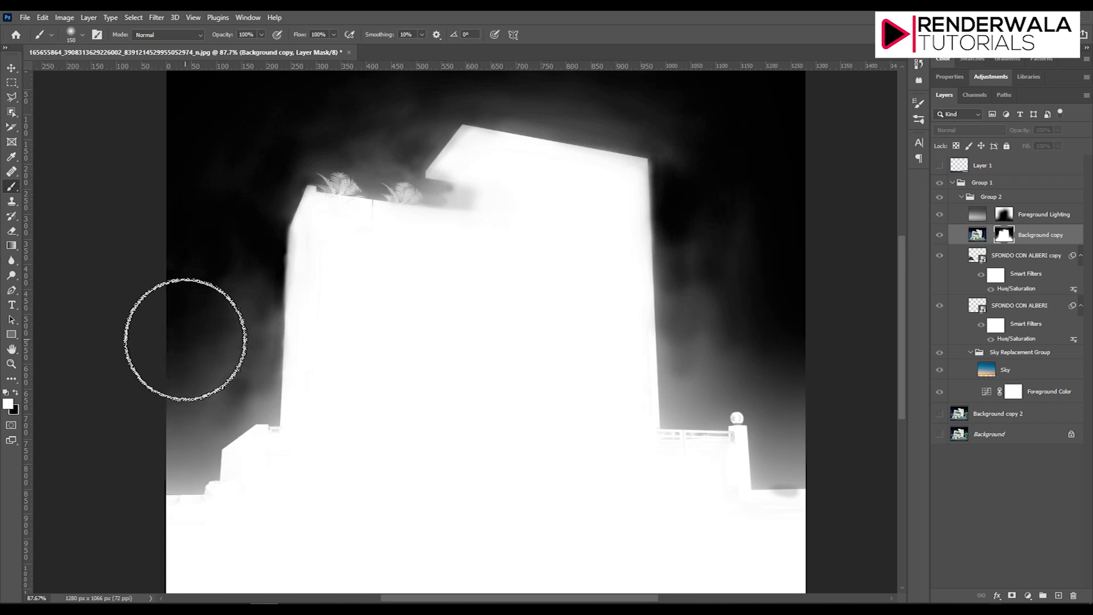
key(x)
key(2)
Step: Darken the mask glow left of the house and around the rooftop corner with a size-90 brush
mouse_move(225, 317)
mouse_down()
mouse_move(220, 402)
mouse_move(203, 356)
mouse_move(227, 302)
mouse_move(244, 318)
mouse_move(243, 278)
mouse_move(166, 416)
mouse_move(186, 429)
mouse_move(235, 337)
mouse_move(215, 371)
mouse_move(211, 342)
mouse_up()
key(bracketleft)
key(bracketleft)
key(bracketleft)
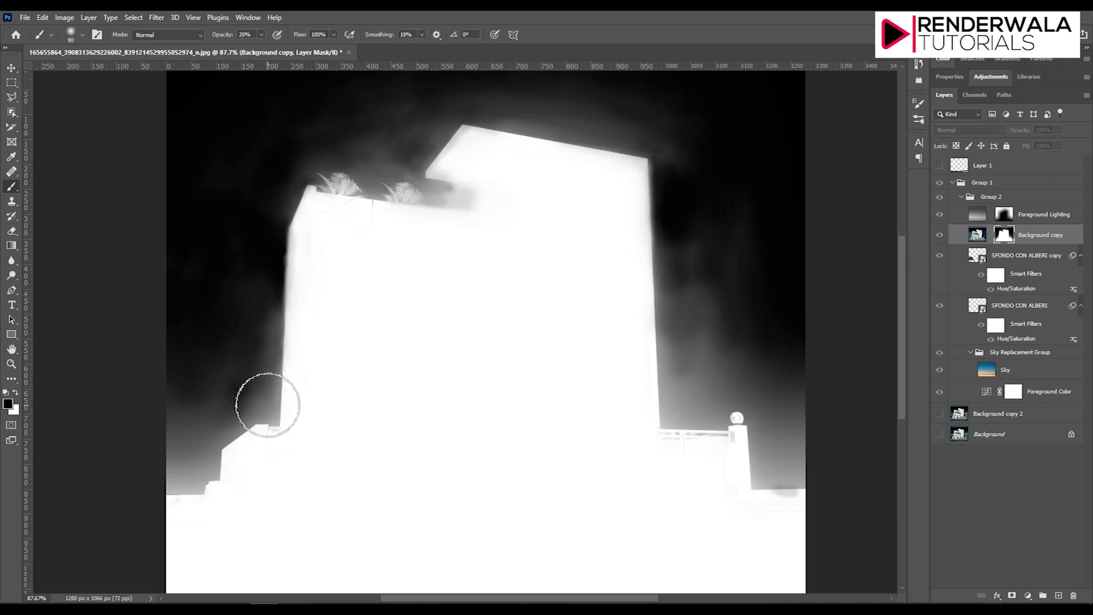
mouse_move(255, 397)
mouse_down()
mouse_move(220, 403)
mouse_move(243, 323)
mouse_up()
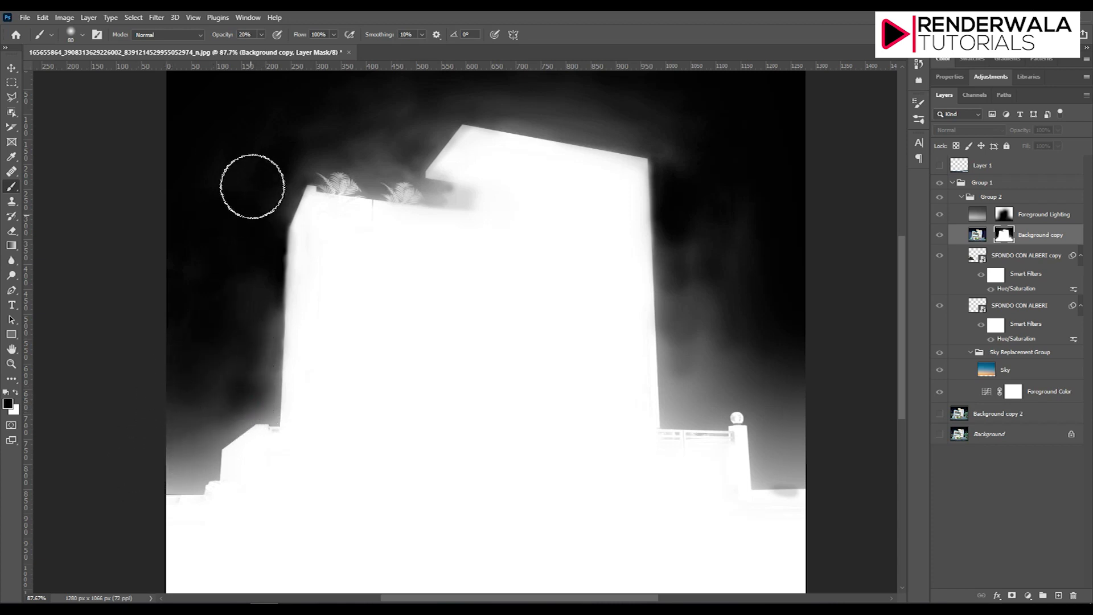
drag(288, 149, 283, 184)
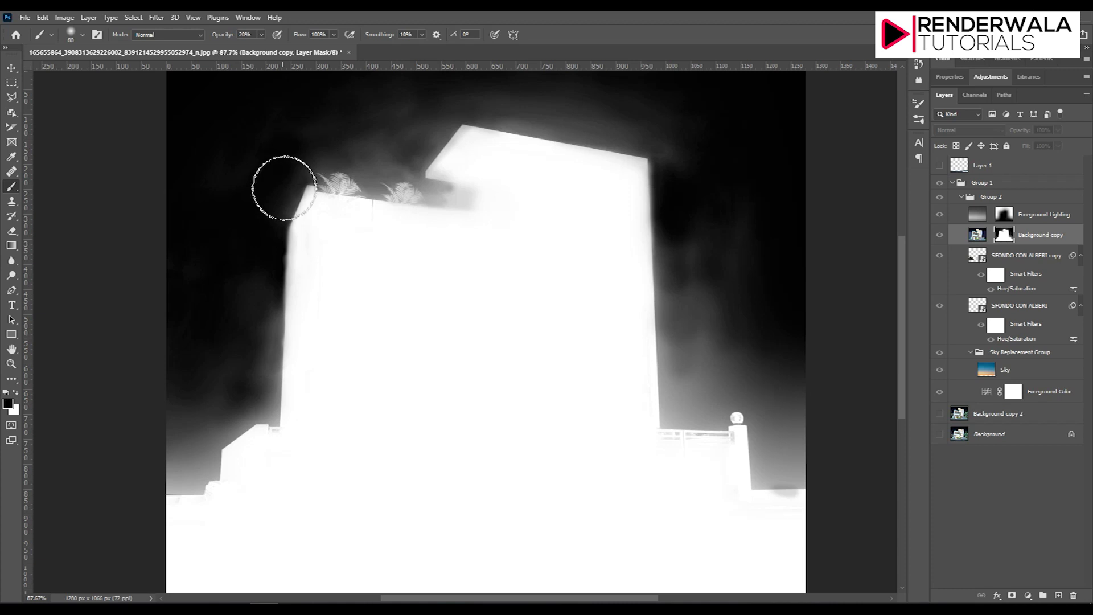
drag(313, 139, 278, 197)
drag(309, 156, 255, 201)
Step: Darken the glow along the building's left edge and above the lower step
drag(246, 307, 254, 380)
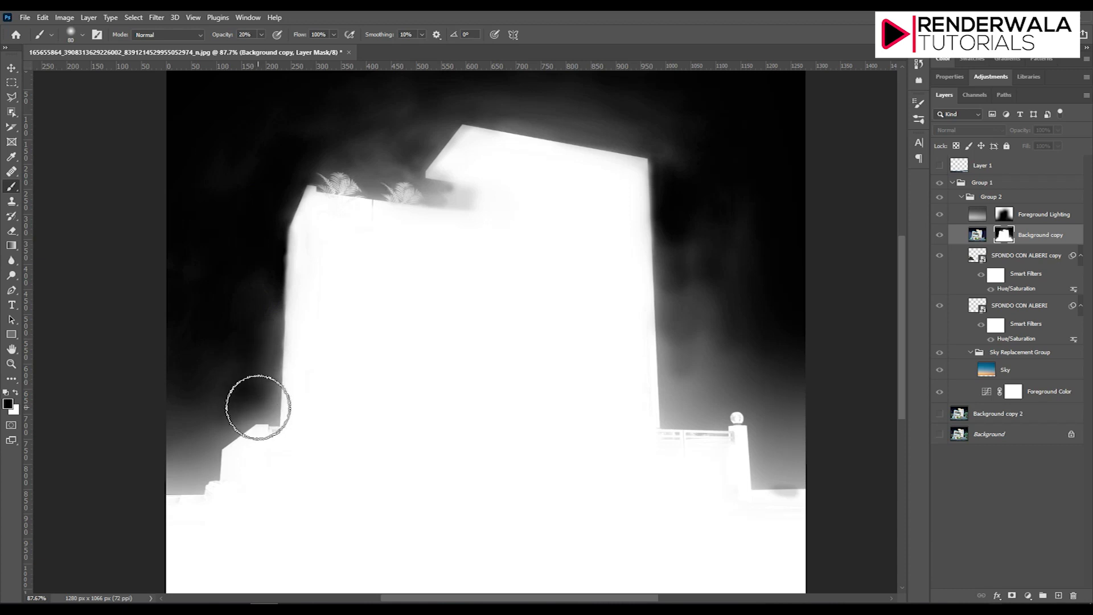
drag(261, 408, 171, 463)
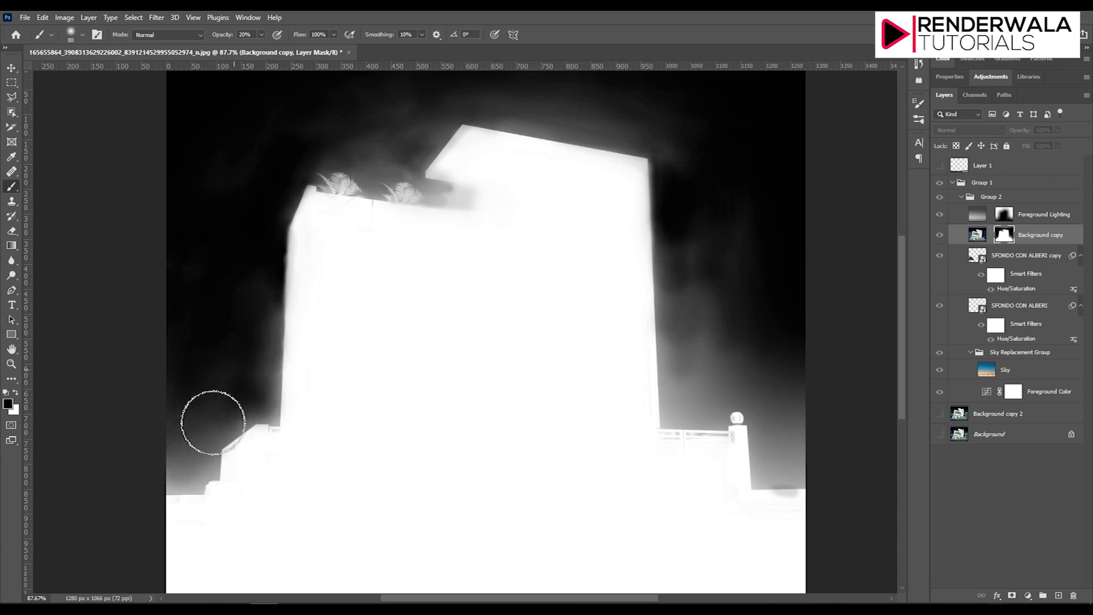
drag(251, 324, 171, 456)
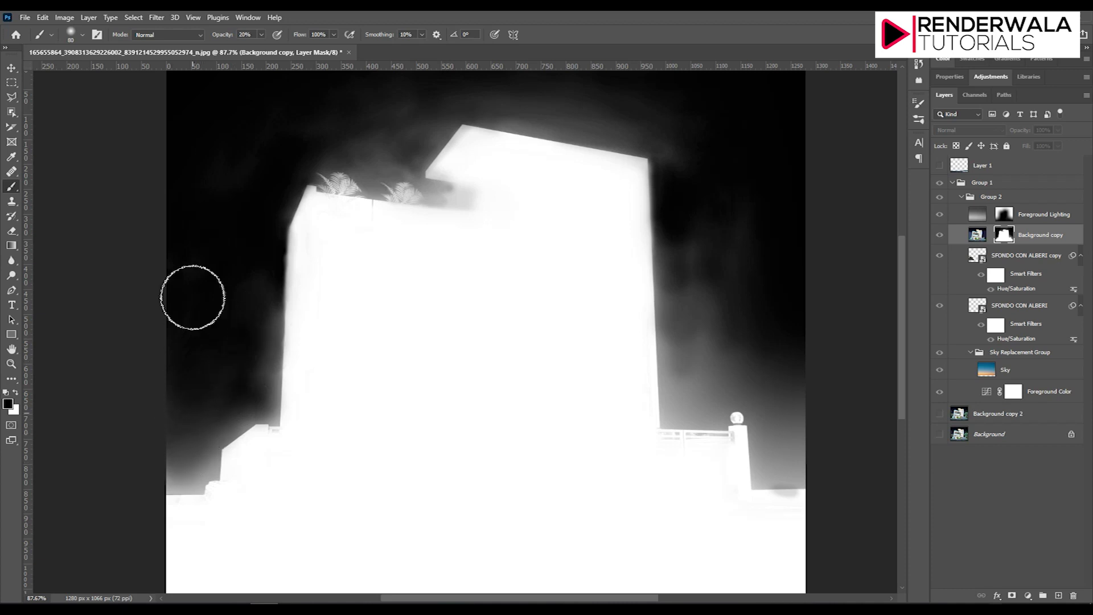
scroll(202, 264, down, 3)
scroll(476, 142, up, 3)
scroll(415, 345, down, 1)
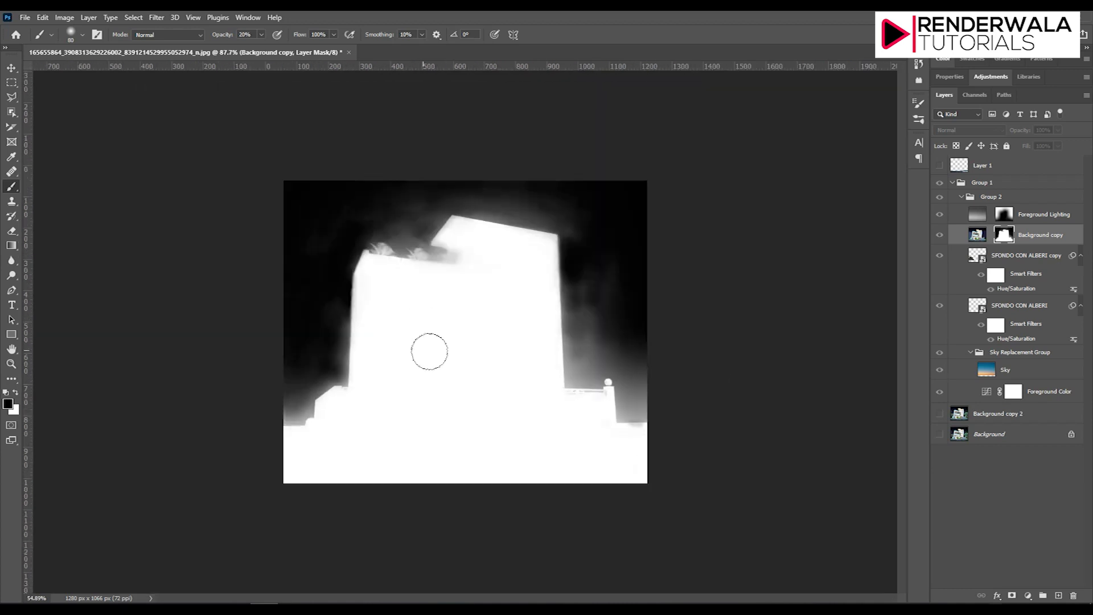
Step: Paint black over the grey glow along the building's right edge and beside the pillar
drag(637, 212, 633, 267)
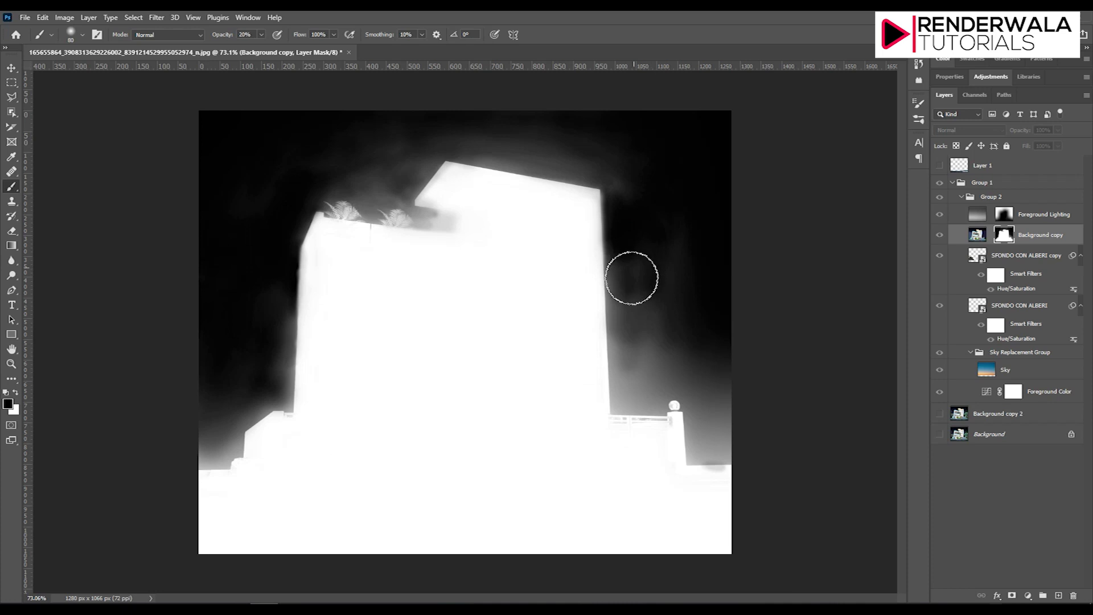
drag(613, 328, 625, 378)
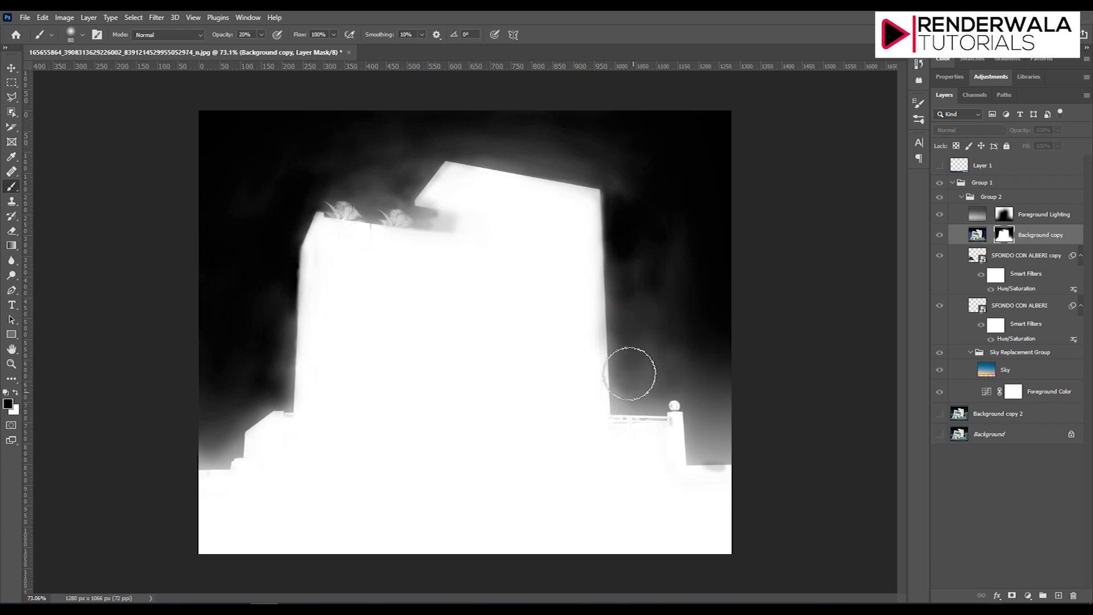
drag(629, 328, 631, 387)
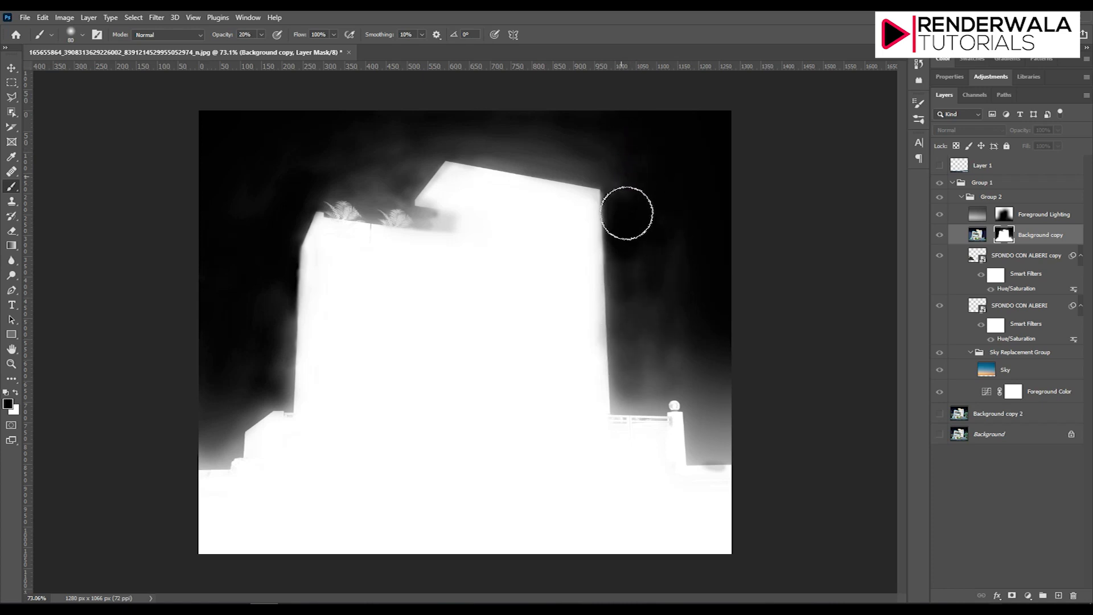
drag(642, 385, 690, 363)
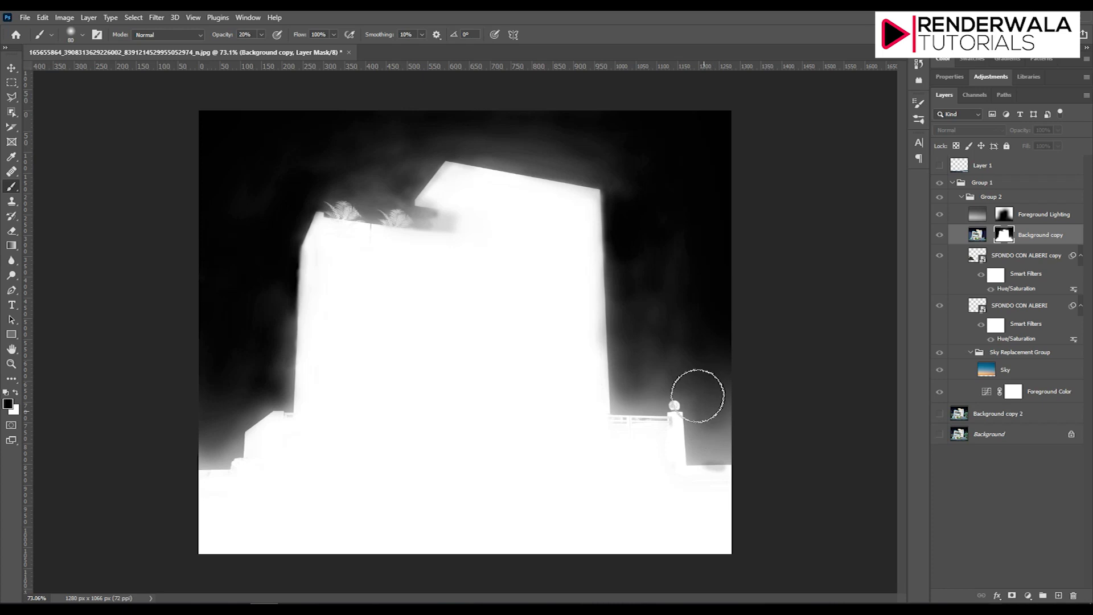
drag(705, 424, 709, 449)
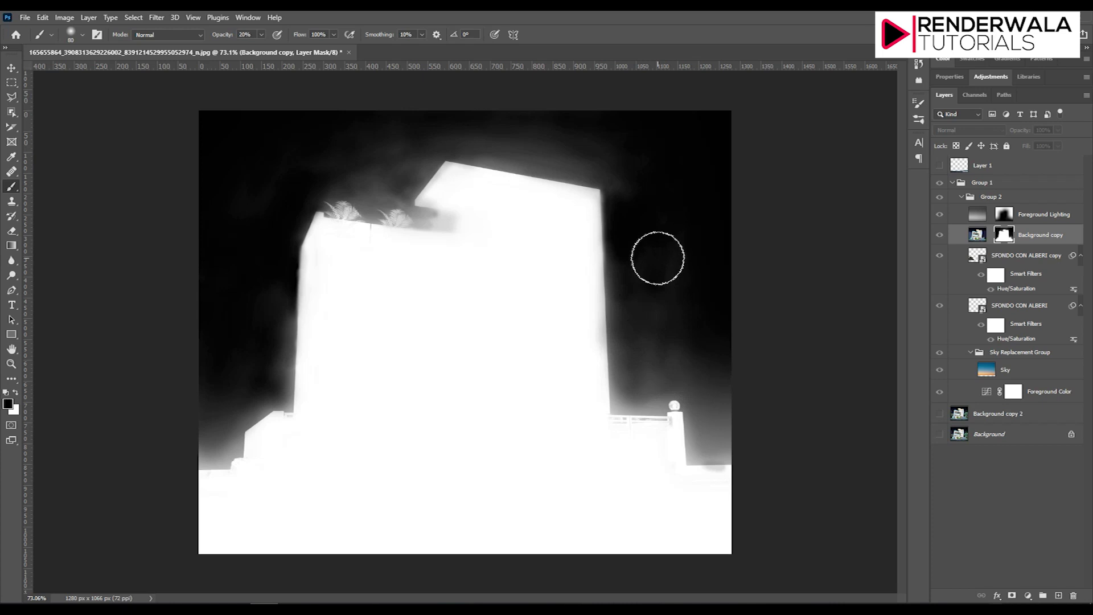
mouse_move(658, 259)
mouse_down()
mouse_move(644, 305)
mouse_move(652, 378)
mouse_move(728, 382)
mouse_up()
mouse_move(649, 368)
mouse_down()
mouse_move(630, 339)
mouse_move(656, 261)
mouse_up()
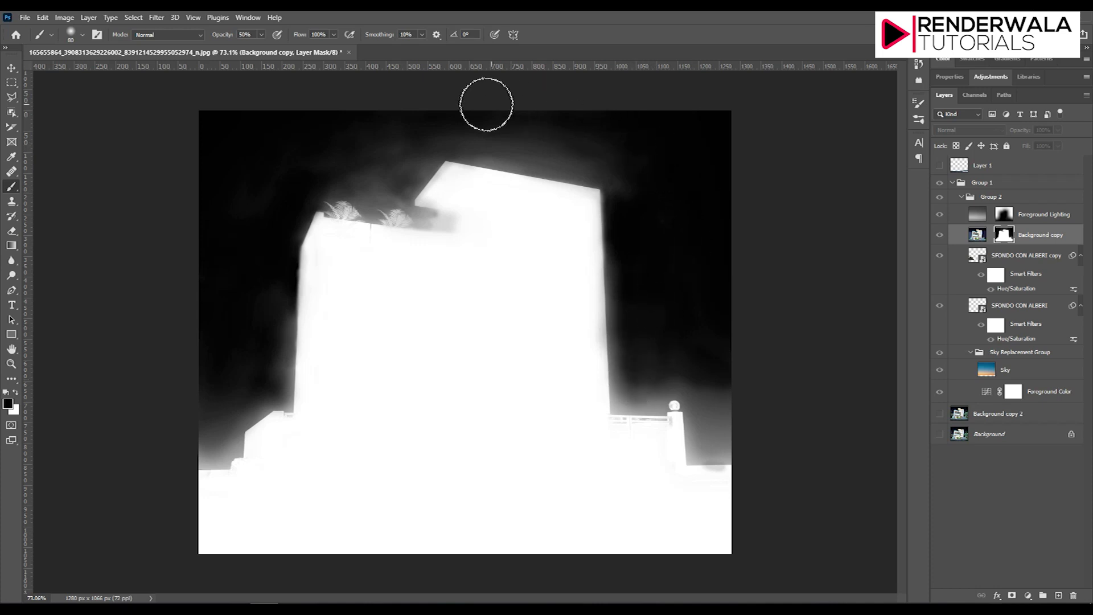
Step: Darken the haze above the building's top edge and at its top-left corner
drag(426, 116, 640, 173)
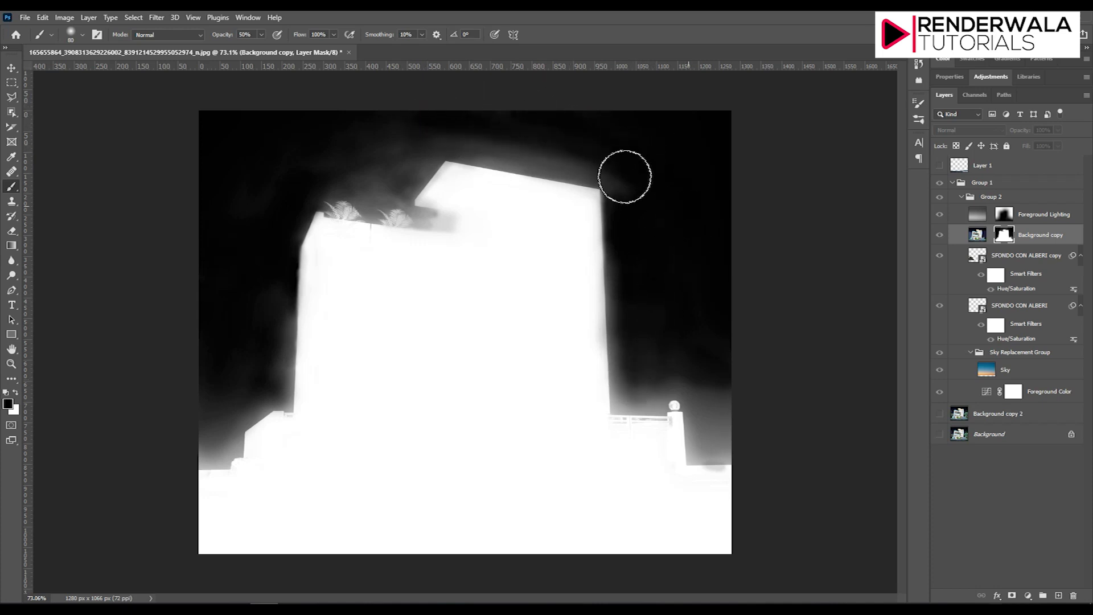
mouse_move(579, 151)
mouse_down()
mouse_move(515, 146)
mouse_move(493, 125)
mouse_up()
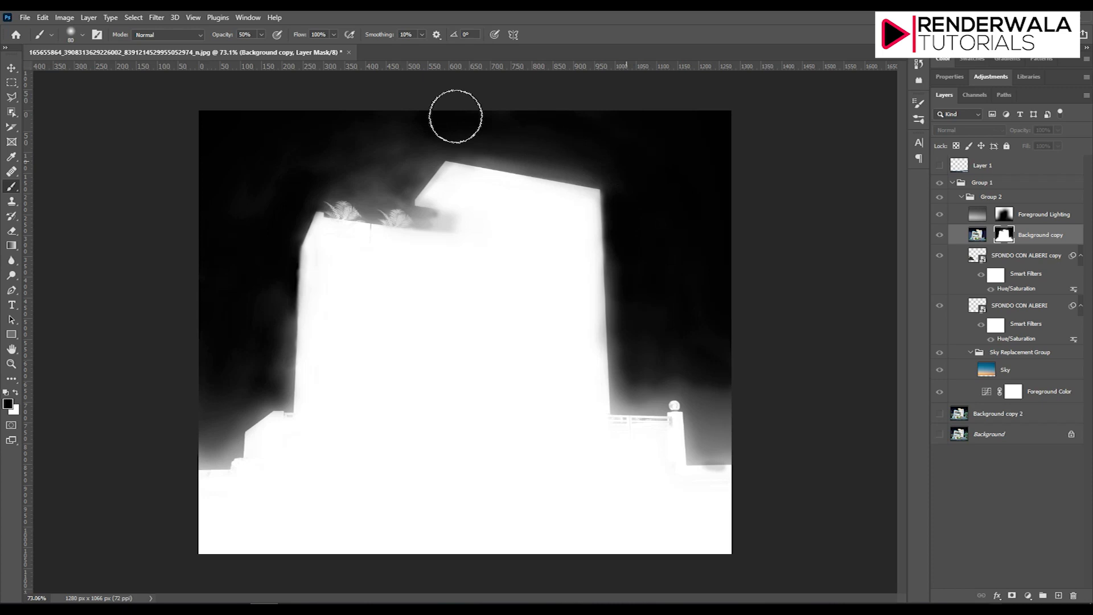
mouse_move(394, 115)
mouse_down()
mouse_move(446, 135)
mouse_move(342, 156)
mouse_move(396, 175)
mouse_up()
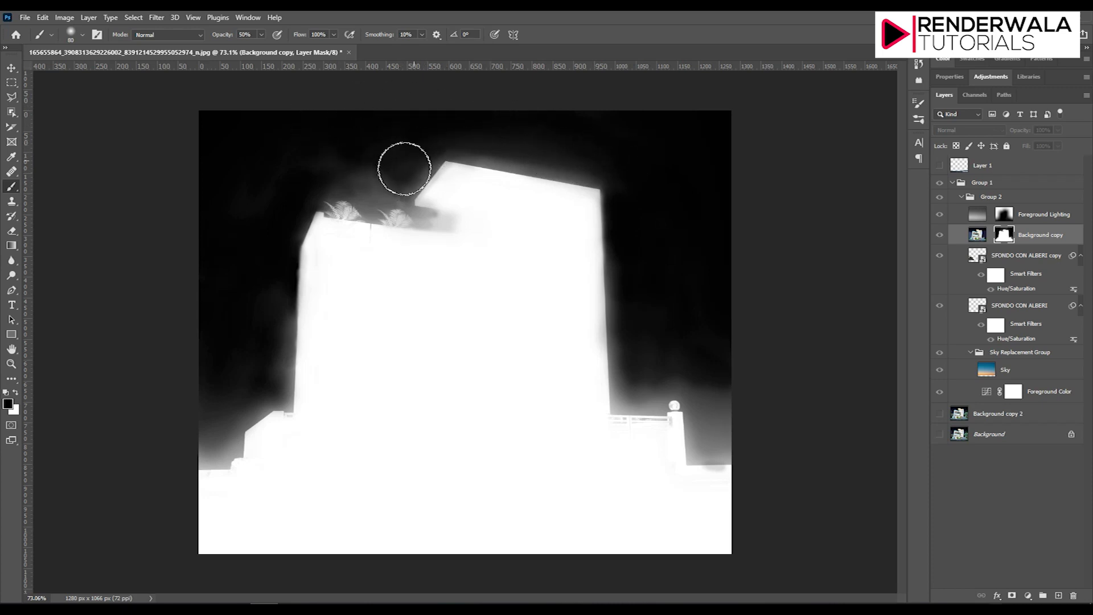
drag(392, 176, 372, 177)
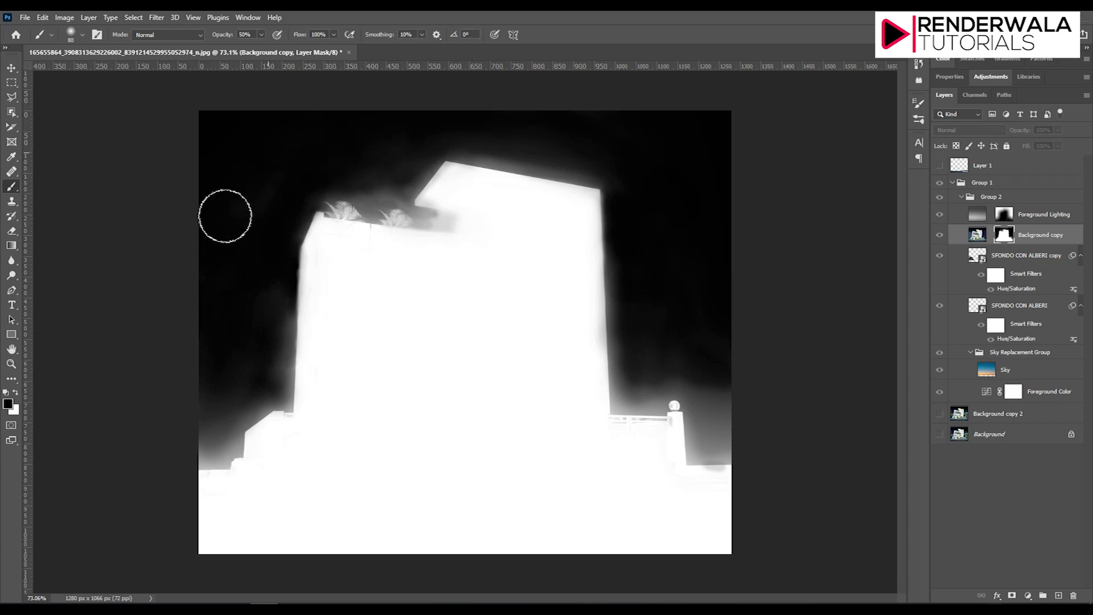
Step: Darken the left-side grey edge and the area near the lower-left step at 20% opacity
scroll(257, 349, up, 3)
scroll(251, 341, up, 3)
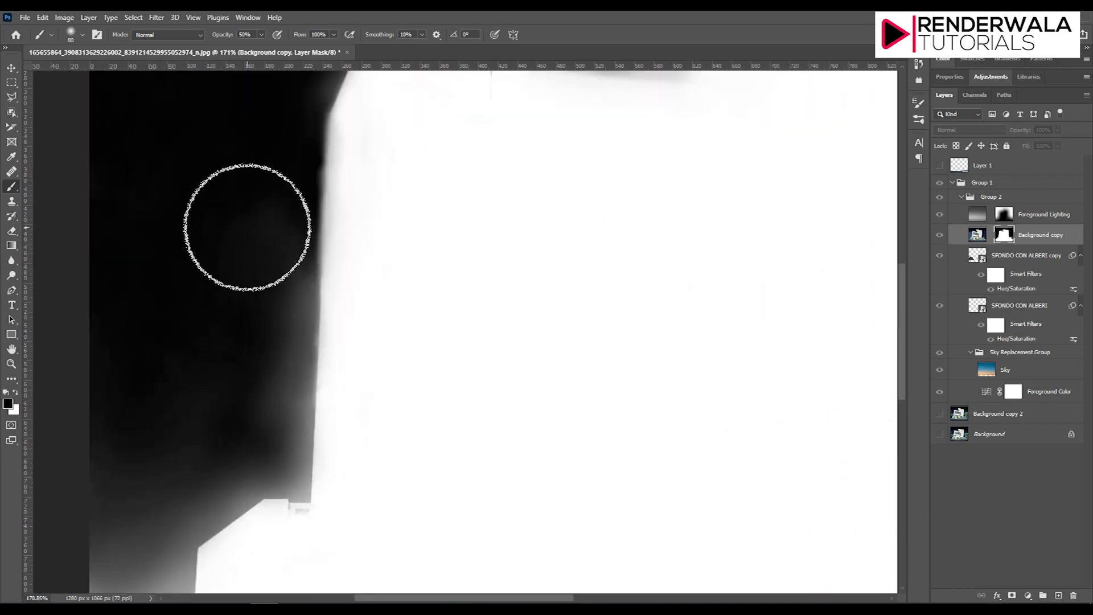
mouse_move(247, 255)
mouse_down()
mouse_move(253, 437)
mouse_move(244, 451)
mouse_move(152, 480)
mouse_move(122, 471)
mouse_move(108, 534)
mouse_up()
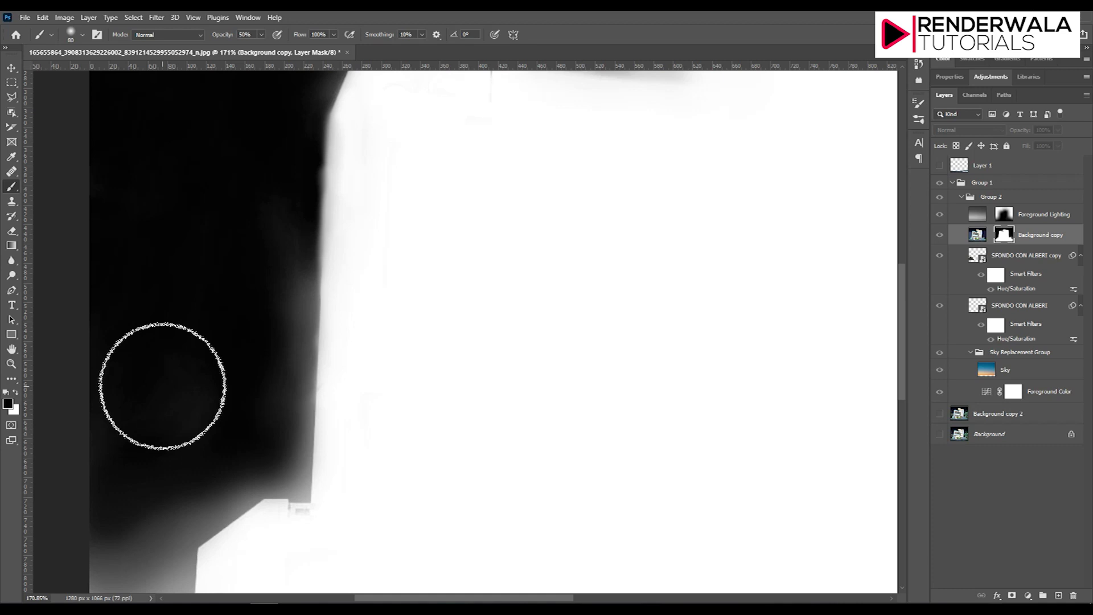
key(2)
click(254, 247)
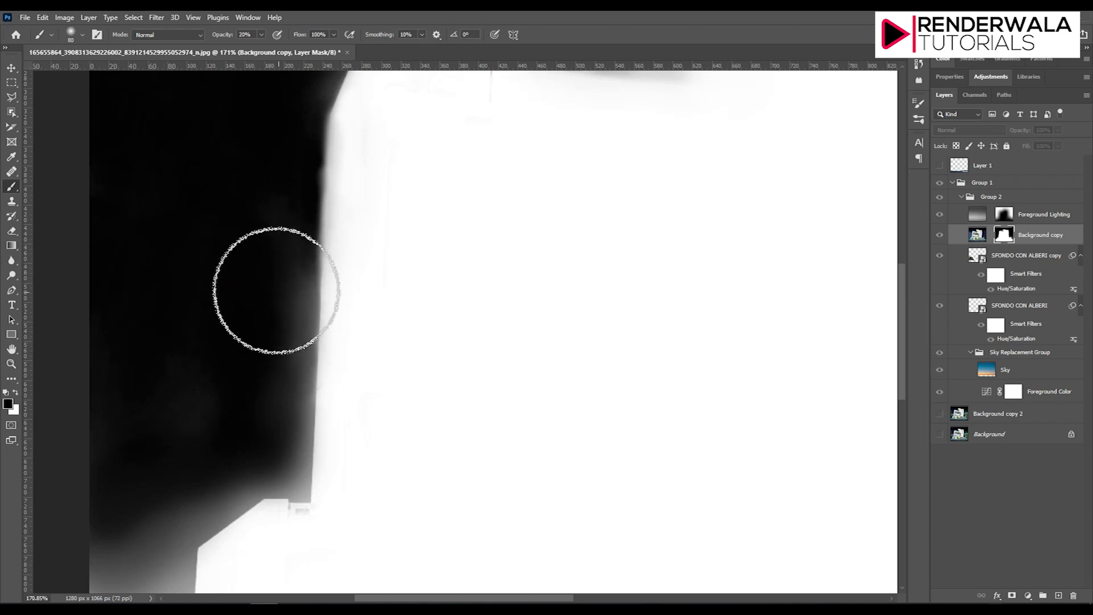
click(278, 220)
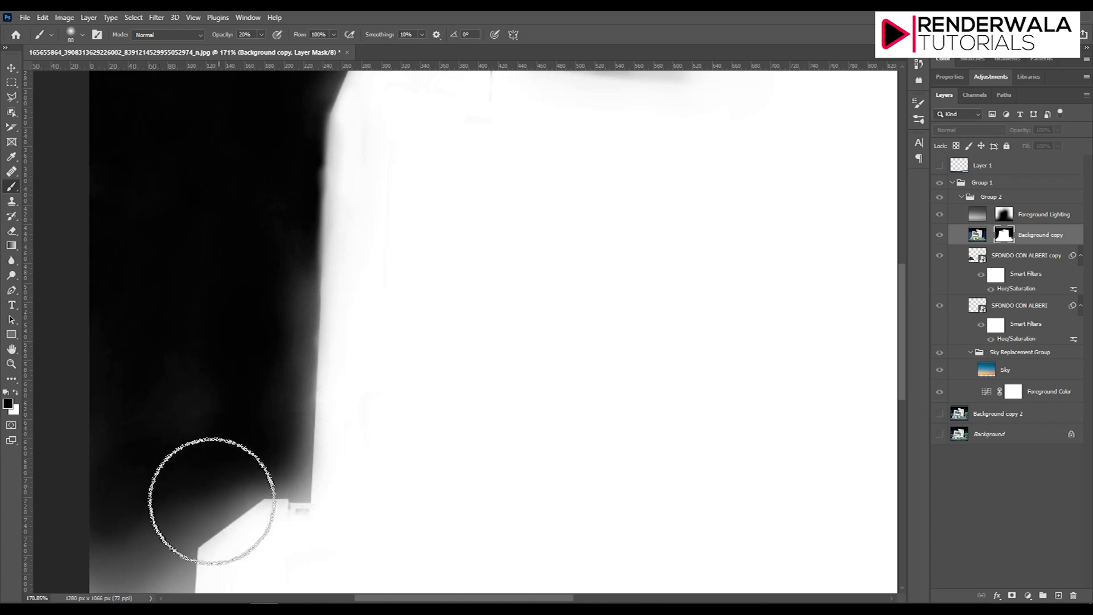
click(246, 460)
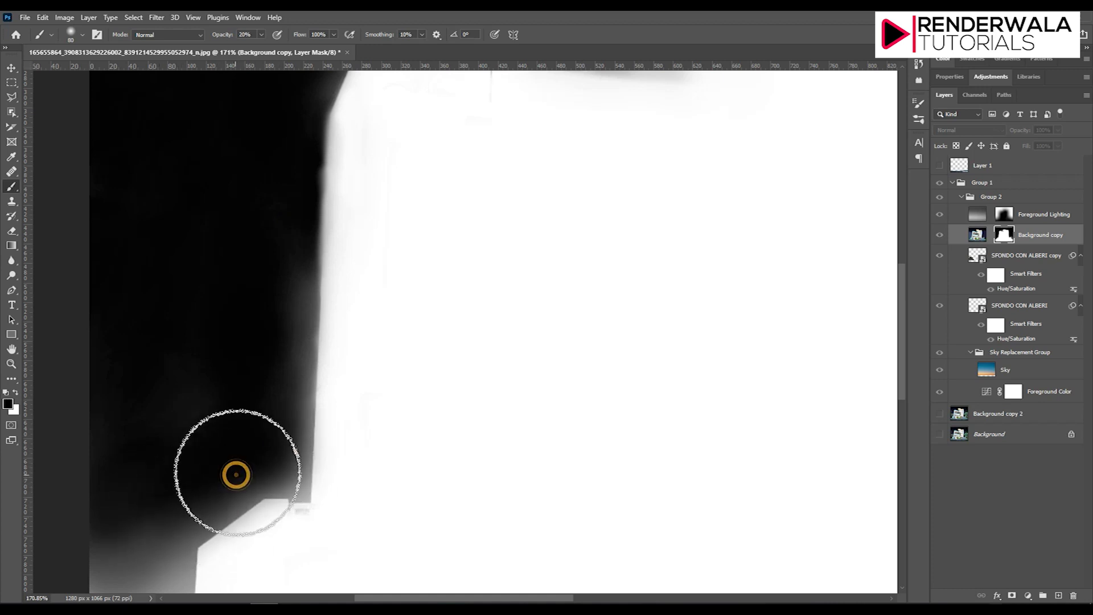
scroll(122, 522, down, 2)
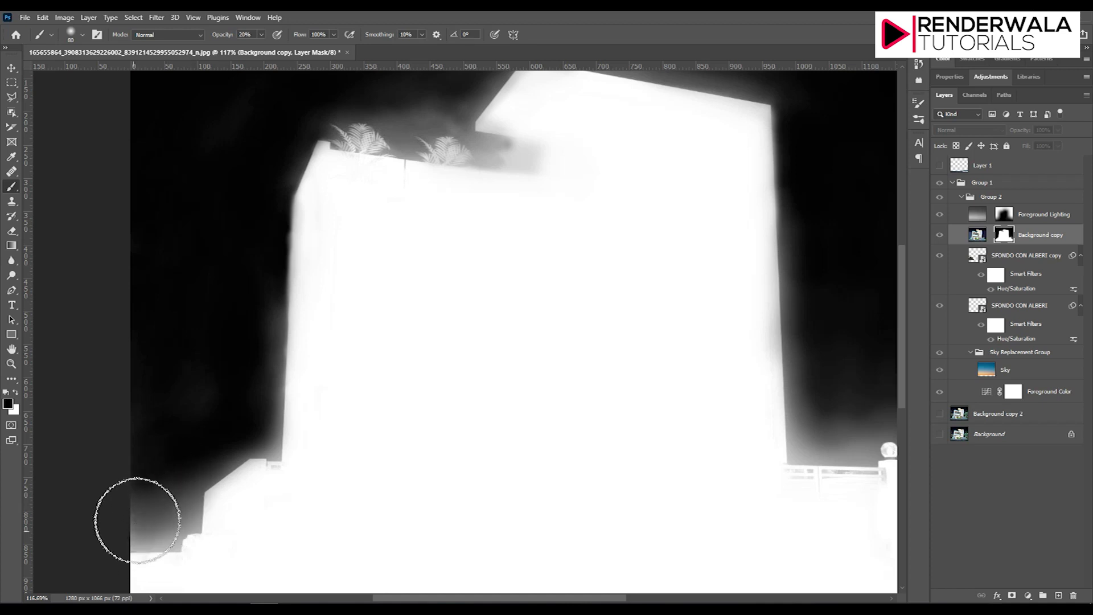
drag(182, 495, 161, 513)
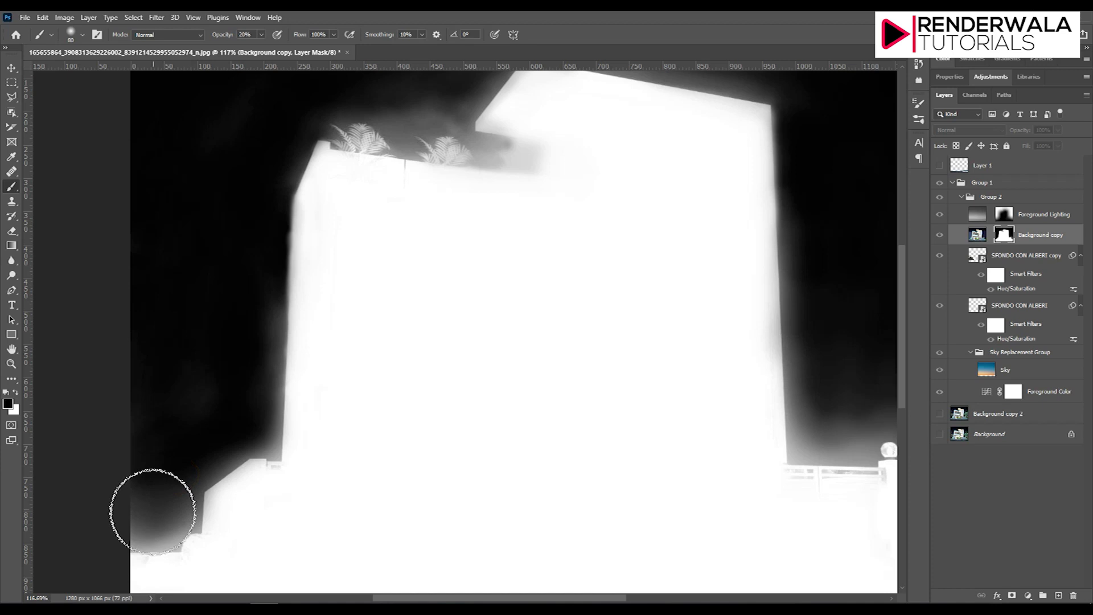
scroll(108, 479, down, 3)
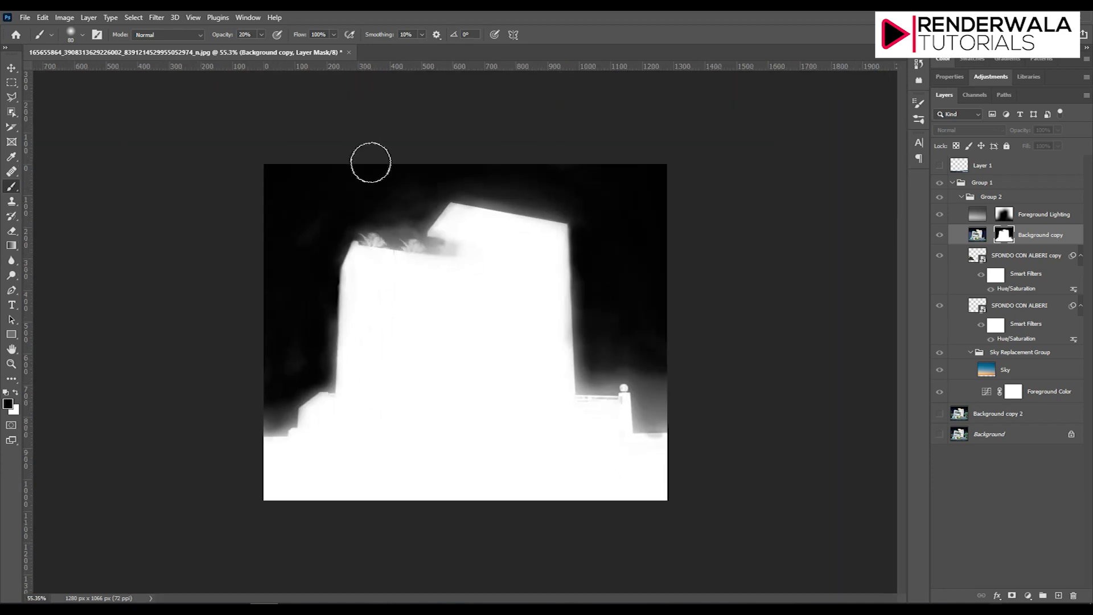
Step: Paint black over the haze around and above the rooftop plants
scroll(423, 161, up, 3)
drag(371, 222, 354, 220)
click(266, 207)
mouse_move(266, 207)
mouse_down()
mouse_move(290, 225)
mouse_move(280, 228)
mouse_move(335, 213)
mouse_move(298, 215)
mouse_move(332, 220)
mouse_move(349, 237)
mouse_move(330, 207)
mouse_move(344, 227)
mouse_move(387, 228)
mouse_move(395, 210)
mouse_up()
scroll(423, 257, up, 2)
Step: Darken the glow along the building's top edge and corner, using brush sizes 35 and 50
key(bracketleft)
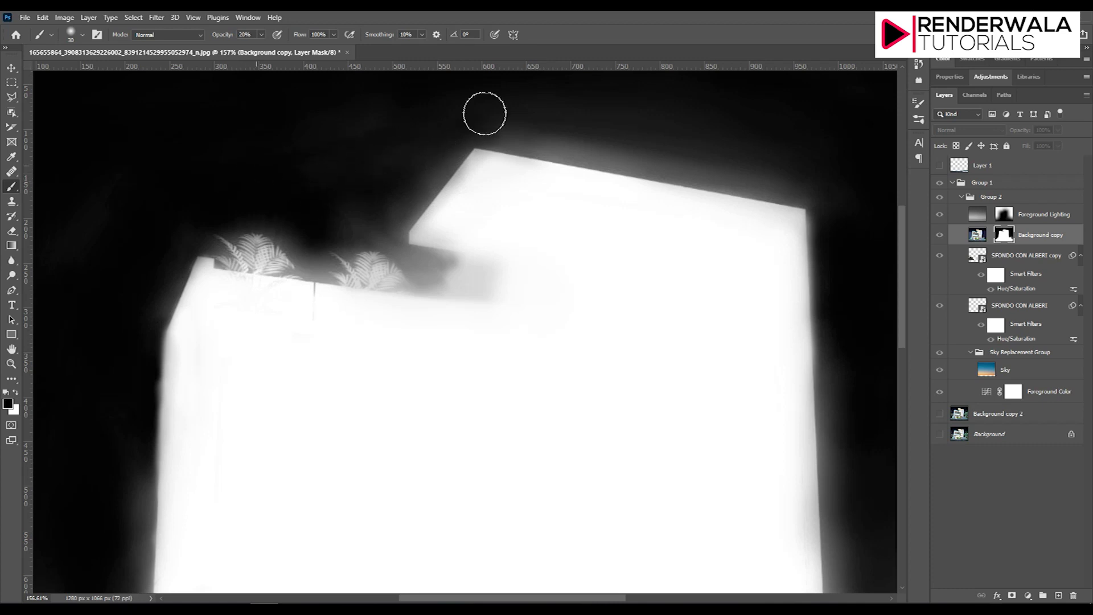
drag(599, 155, 619, 159)
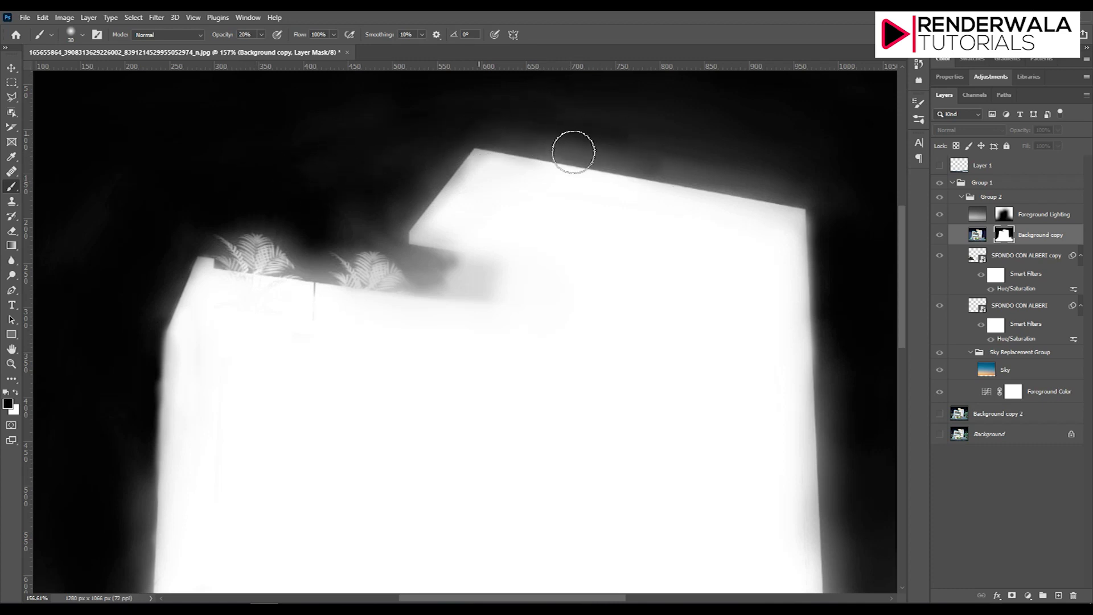
mouse_move(739, 178)
mouse_down()
mouse_move(762, 175)
mouse_move(715, 182)
mouse_move(647, 154)
mouse_up()
scroll(571, 222, down, 1)
scroll(524, 130, down, 1)
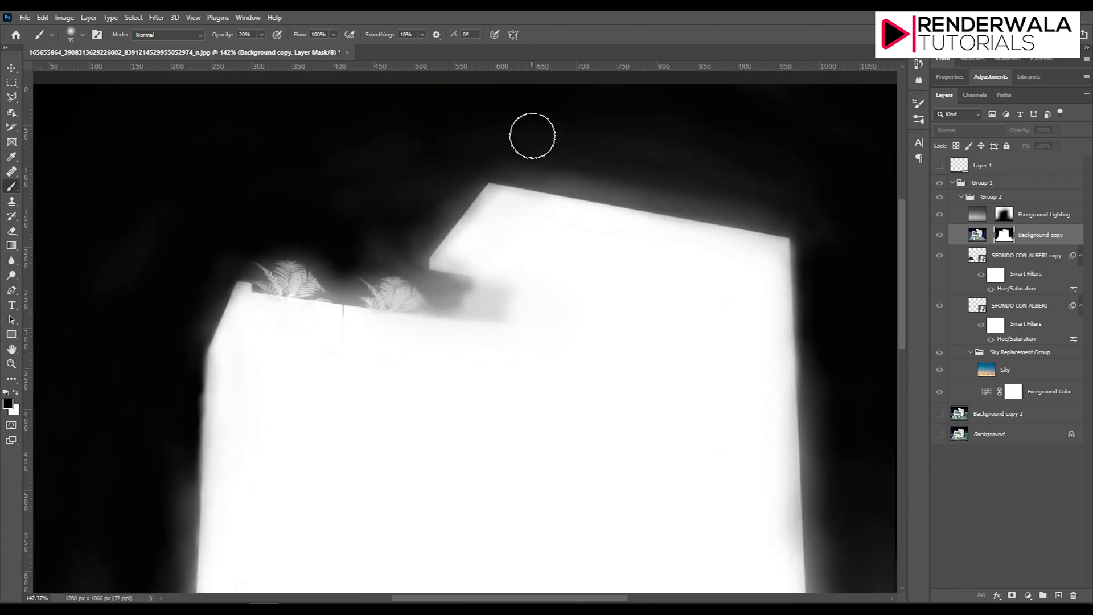
key(bracketright)
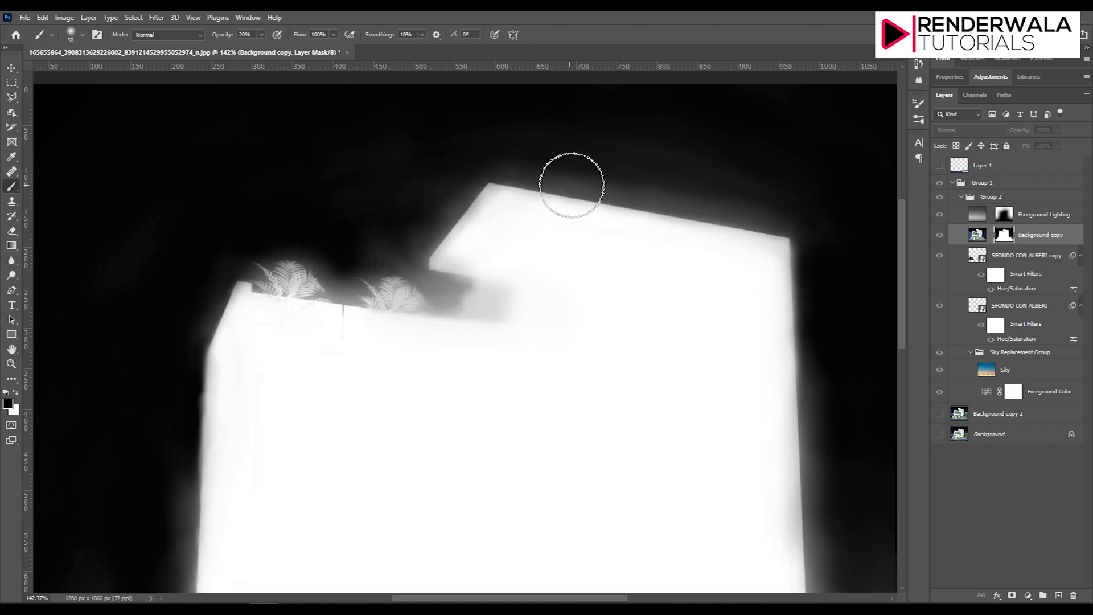
click(532, 166)
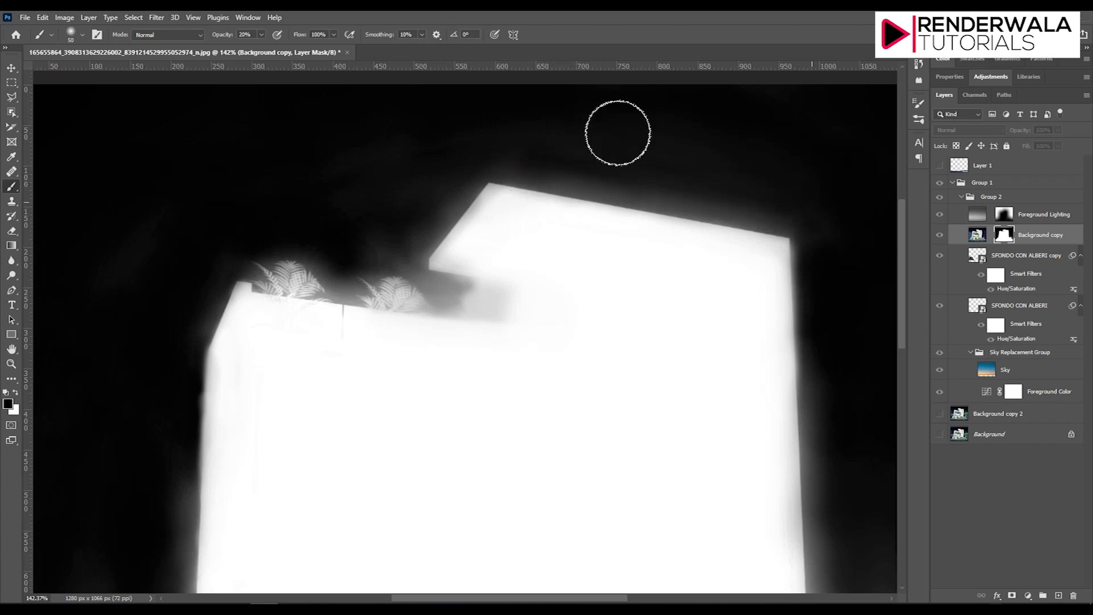
click(668, 142)
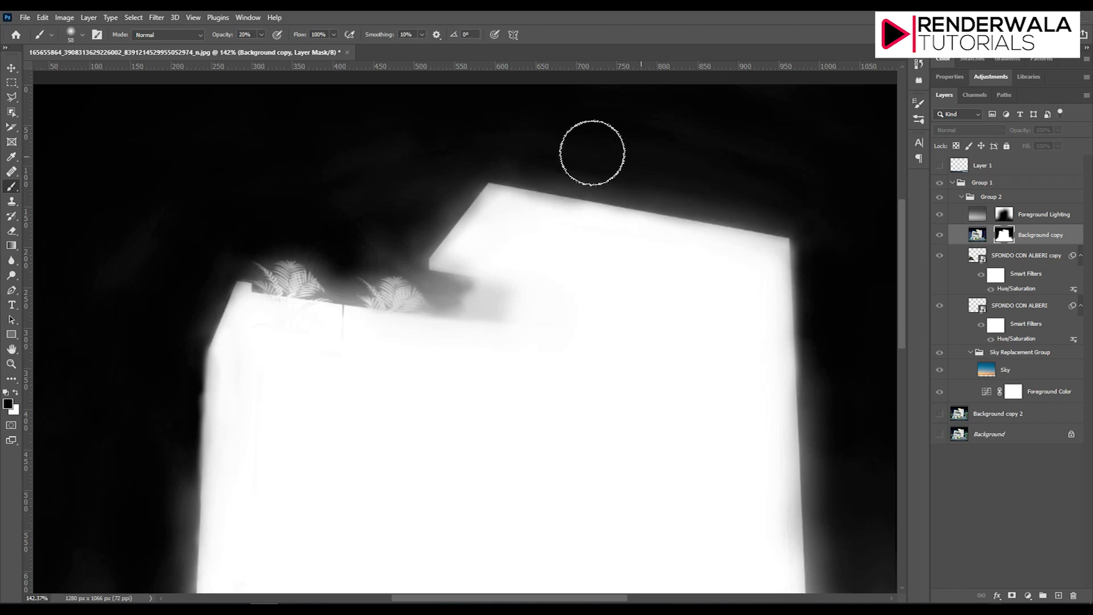
scroll(321, 118, down, 3)
scroll(703, 450, up, 3)
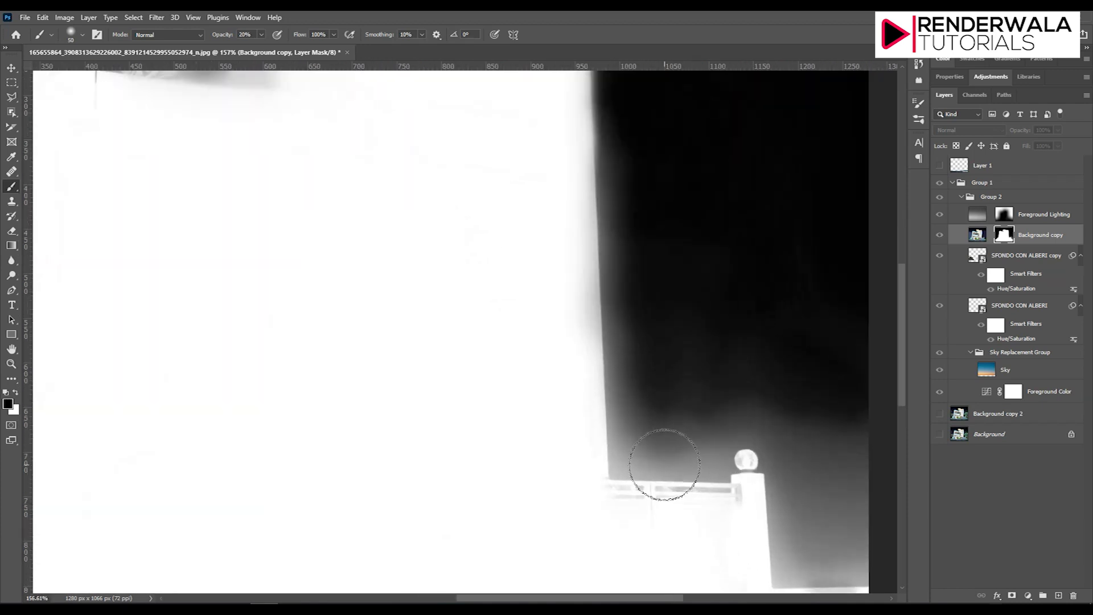
Step: Darken the mask above the railing and around the gate post and its base
mouse_move(636, 462)
mouse_down()
mouse_move(627, 446)
mouse_move(690, 454)
mouse_move(705, 436)
mouse_move(764, 427)
mouse_move(683, 446)
mouse_move(705, 457)
mouse_move(649, 446)
mouse_move(659, 398)
mouse_move(629, 400)
mouse_move(615, 166)
mouse_move(630, 444)
mouse_up()
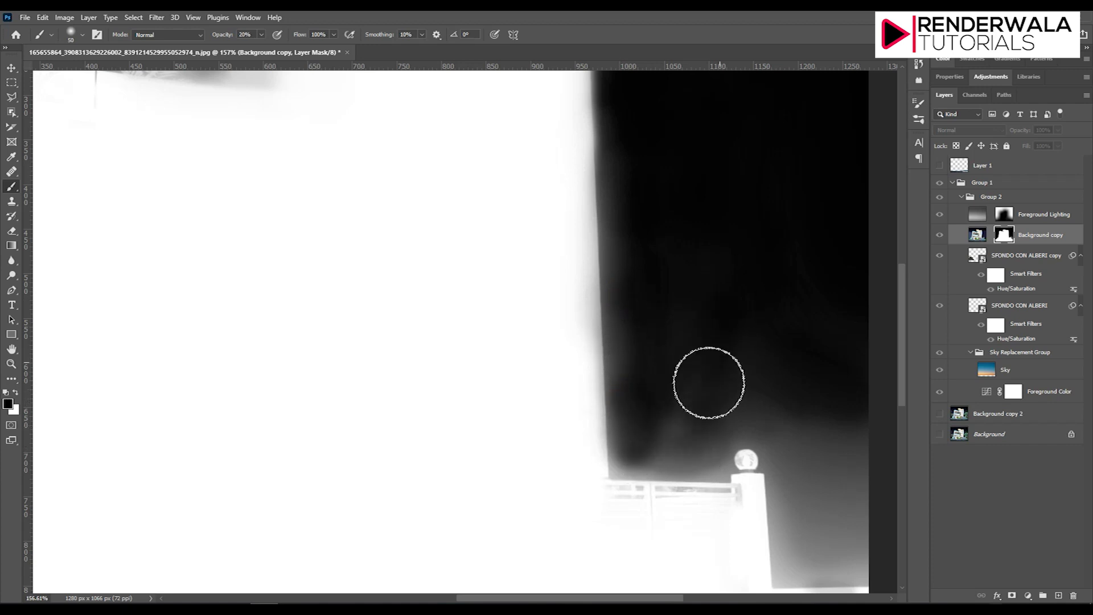
mouse_move(691, 428)
mouse_down()
mouse_move(678, 452)
mouse_move(639, 452)
mouse_up()
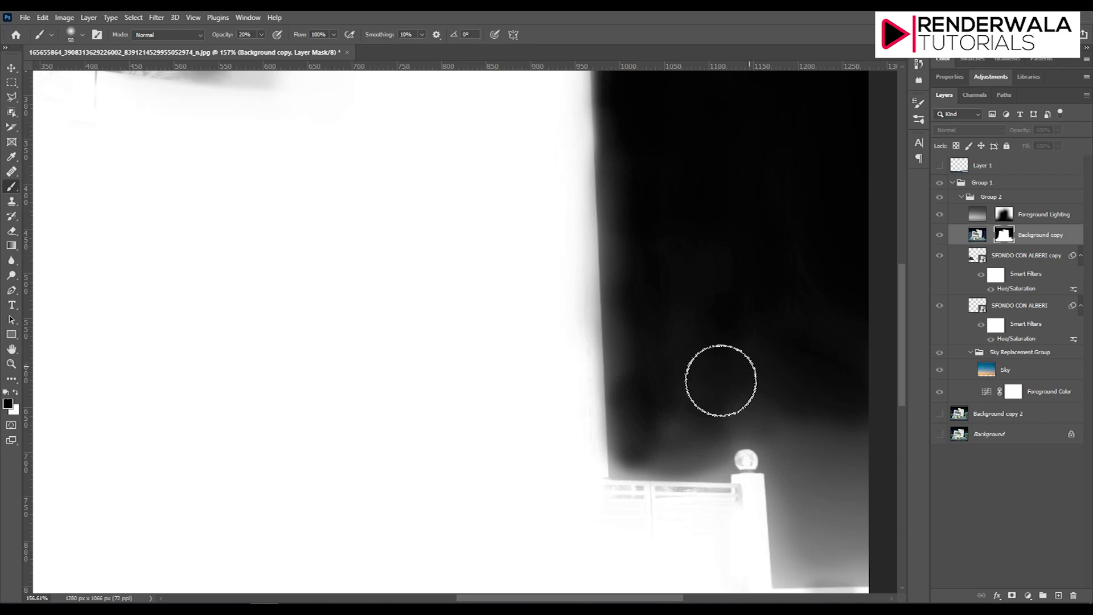
mouse_move(788, 423)
mouse_down()
mouse_move(820, 391)
mouse_move(825, 518)
mouse_move(803, 481)
mouse_move(803, 555)
mouse_up()
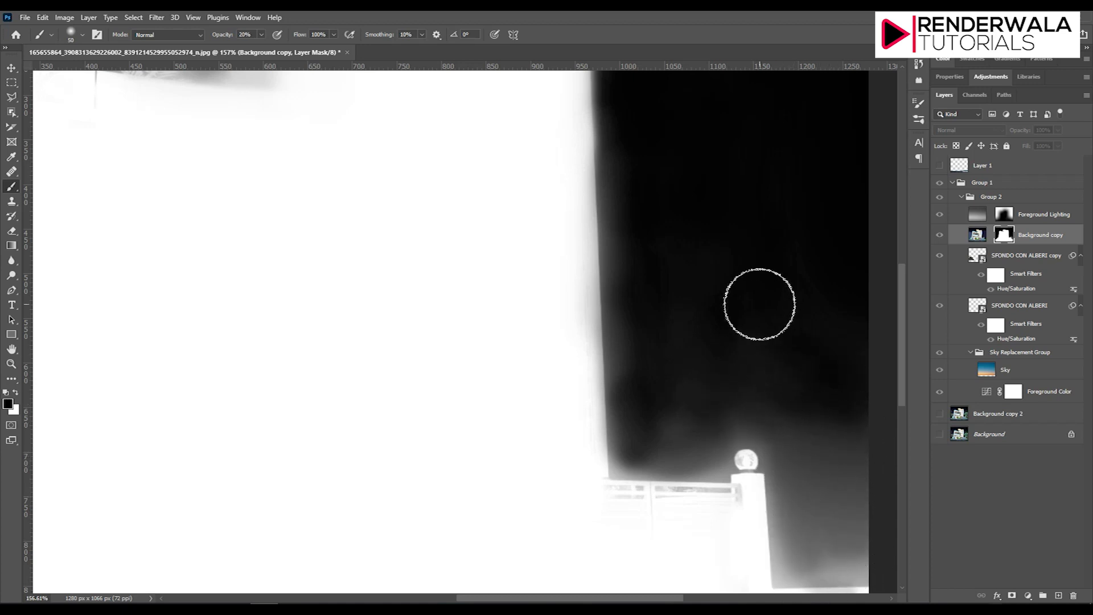
scroll(759, 306, down, 2)
drag(830, 481, 791, 491)
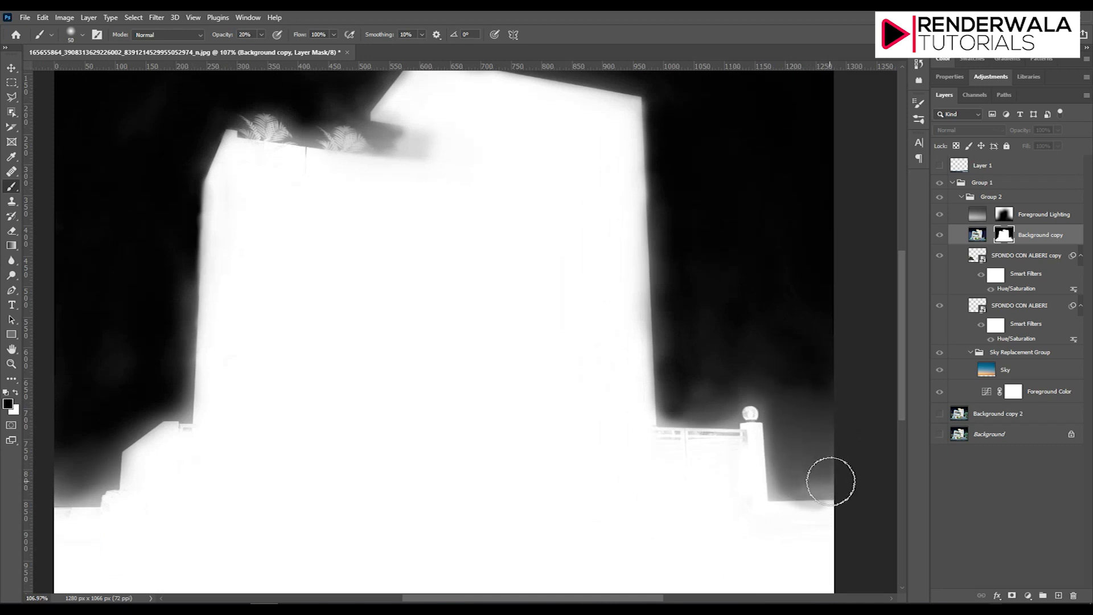
drag(796, 482, 813, 481)
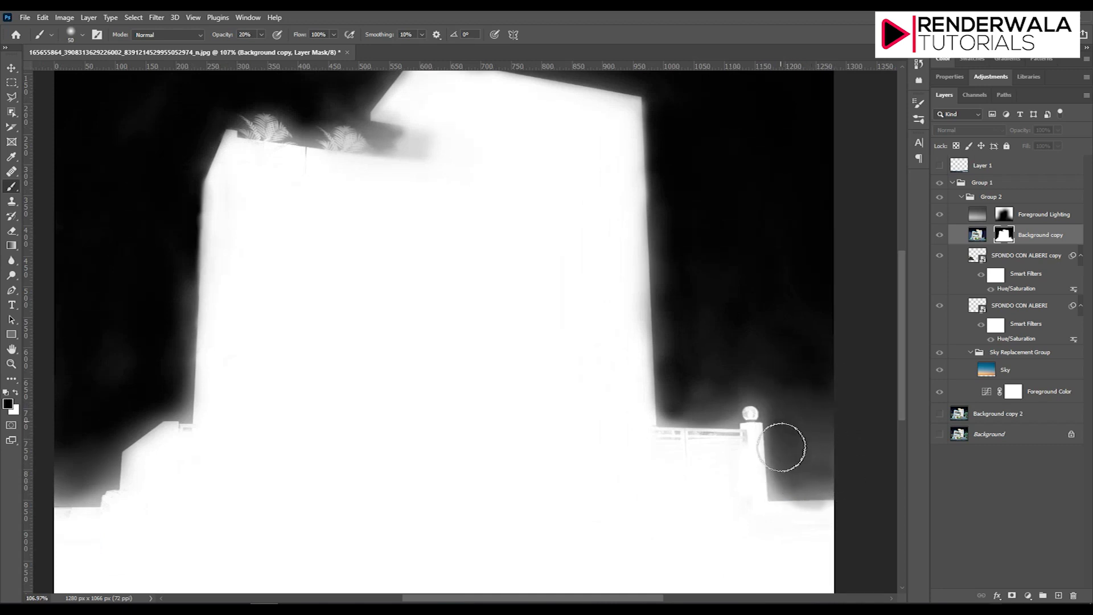
mouse_move(800, 491)
mouse_down()
mouse_move(826, 481)
mouse_move(820, 456)
mouse_up()
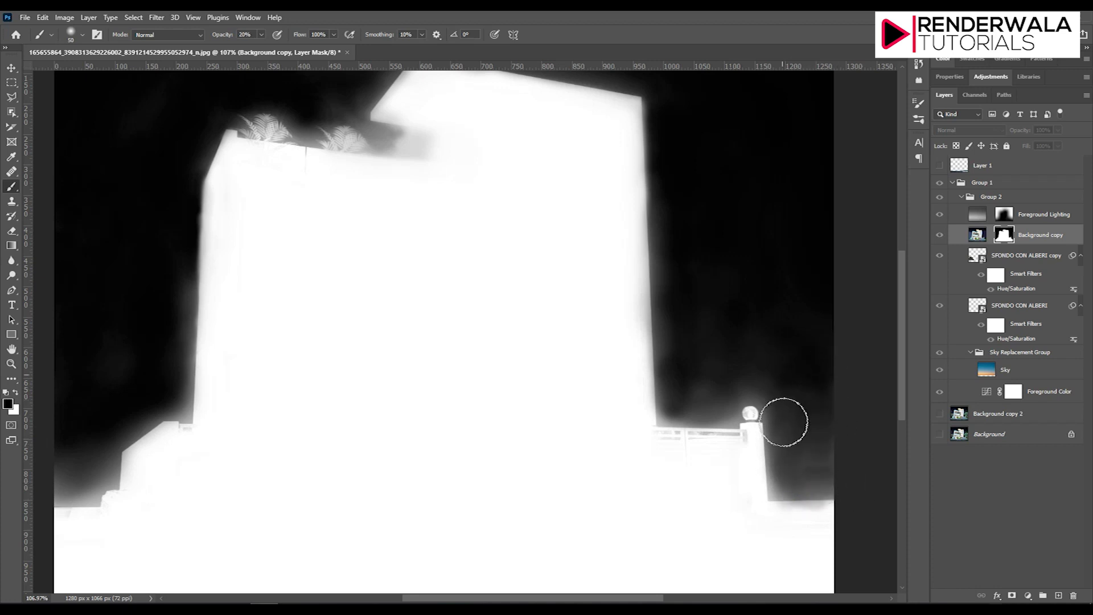
Step: Darken the fuzzy mask along the building's right edge and faintly above the fence top
drag(662, 133, 658, 317)
drag(660, 166, 670, 204)
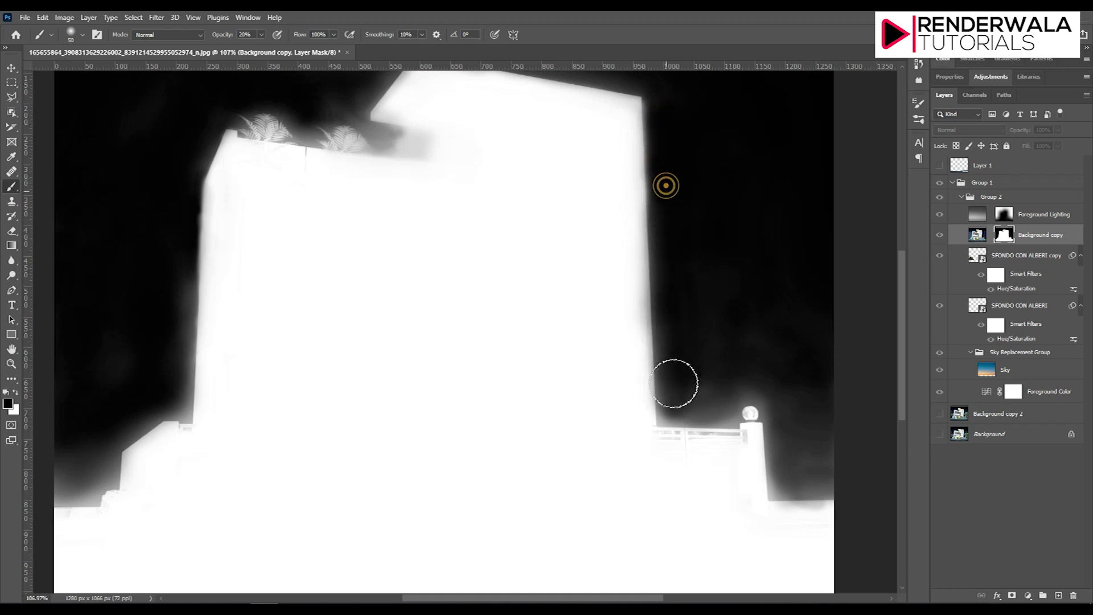
drag(666, 139, 683, 393)
drag(653, 136, 674, 181)
drag(655, 114, 664, 410)
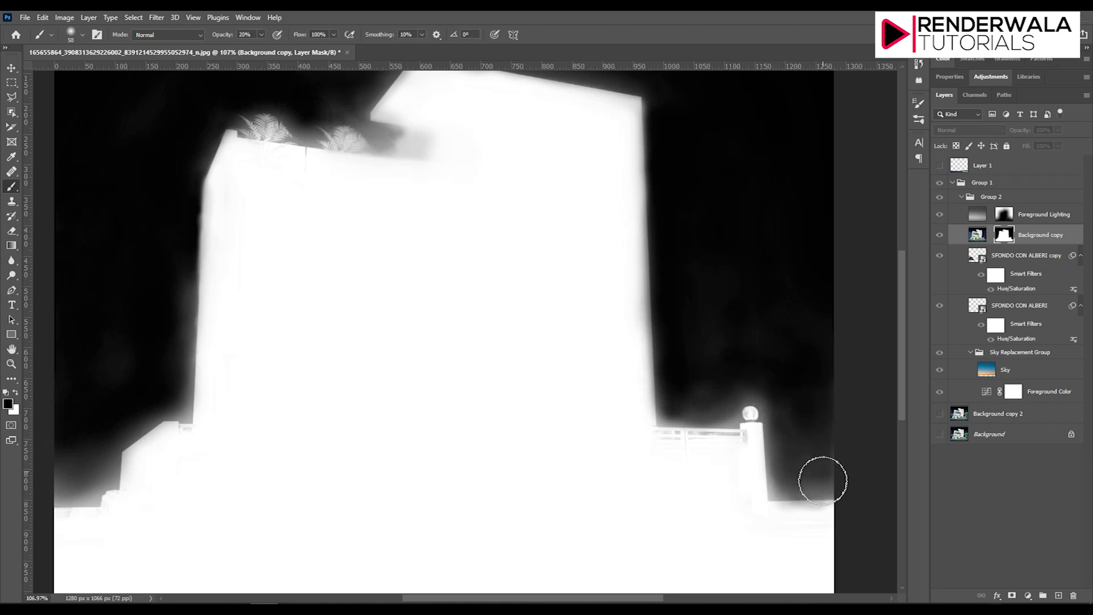
mouse_move(818, 407)
mouse_down()
mouse_move(723, 378)
mouse_move(695, 388)
mouse_up()
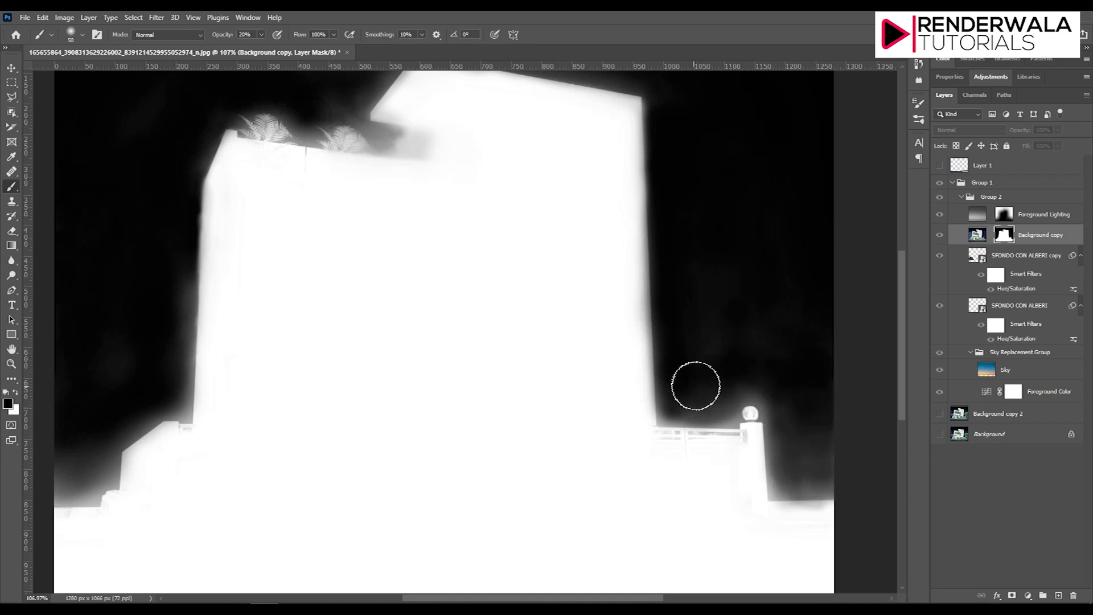
drag(732, 319, 693, 411)
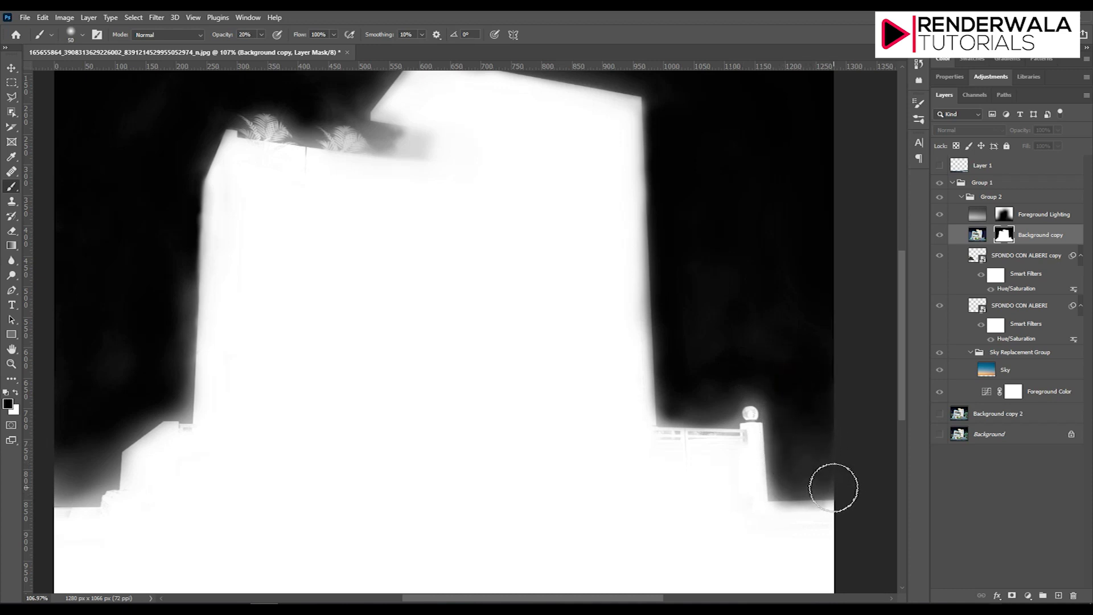
scroll(416, 183, down, 2)
scroll(435, 206, up, 3)
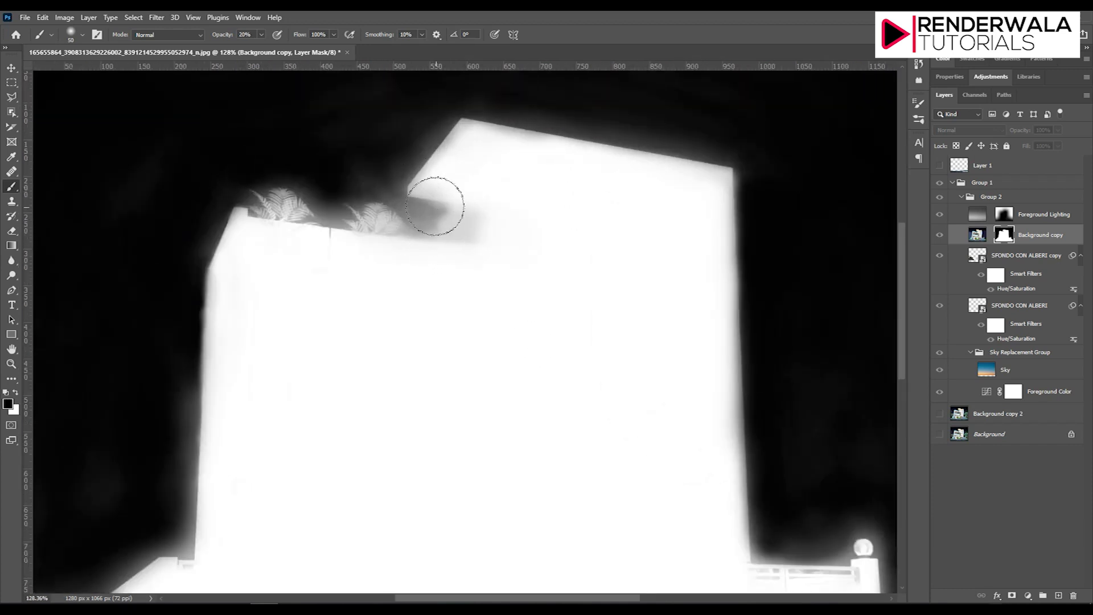
Step: Paint black over the roof corner above the plants and the grey fuzz along the left edge
drag(412, 207, 402, 209)
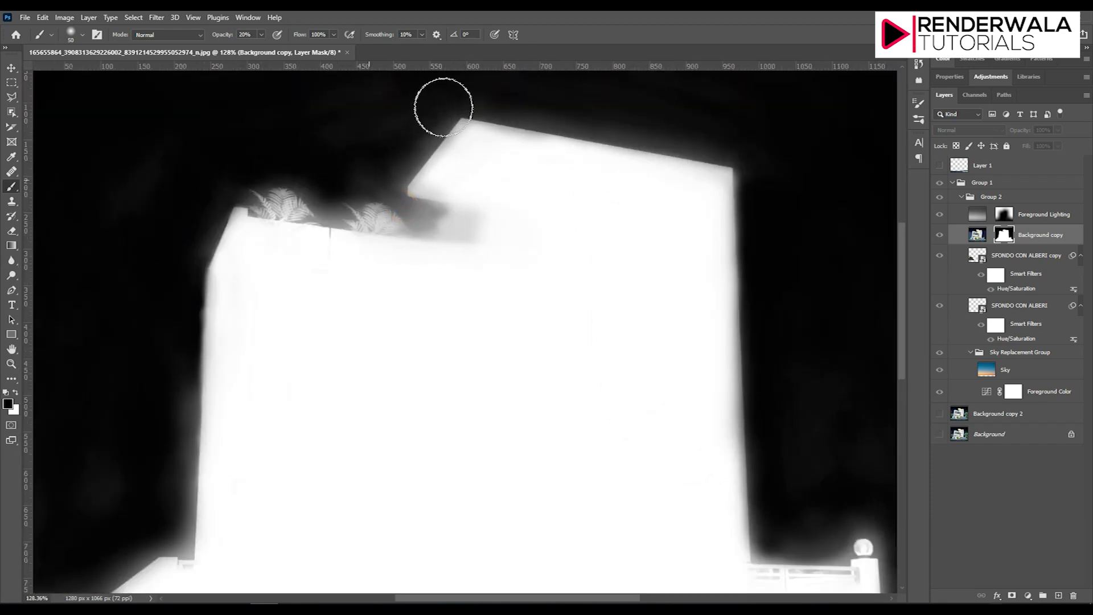
mouse_move(386, 159)
mouse_down()
mouse_move(212, 183)
mouse_move(220, 213)
mouse_move(182, 272)
mouse_up()
drag(212, 217, 171, 439)
mouse_move(176, 371)
mouse_down()
mouse_move(183, 552)
mouse_move(170, 439)
mouse_move(183, 507)
mouse_move(188, 417)
mouse_move(174, 478)
mouse_up()
scroll(157, 223, down, 3)
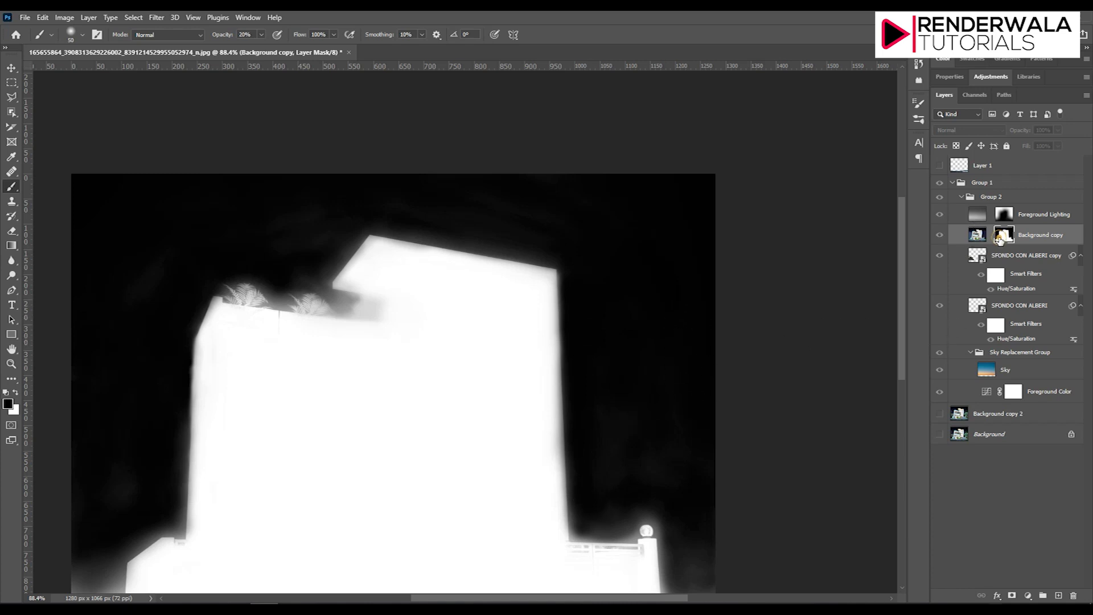
Step: Return to the full-colour composite view and zoom in on the rooftop
alt+click(1000, 238)
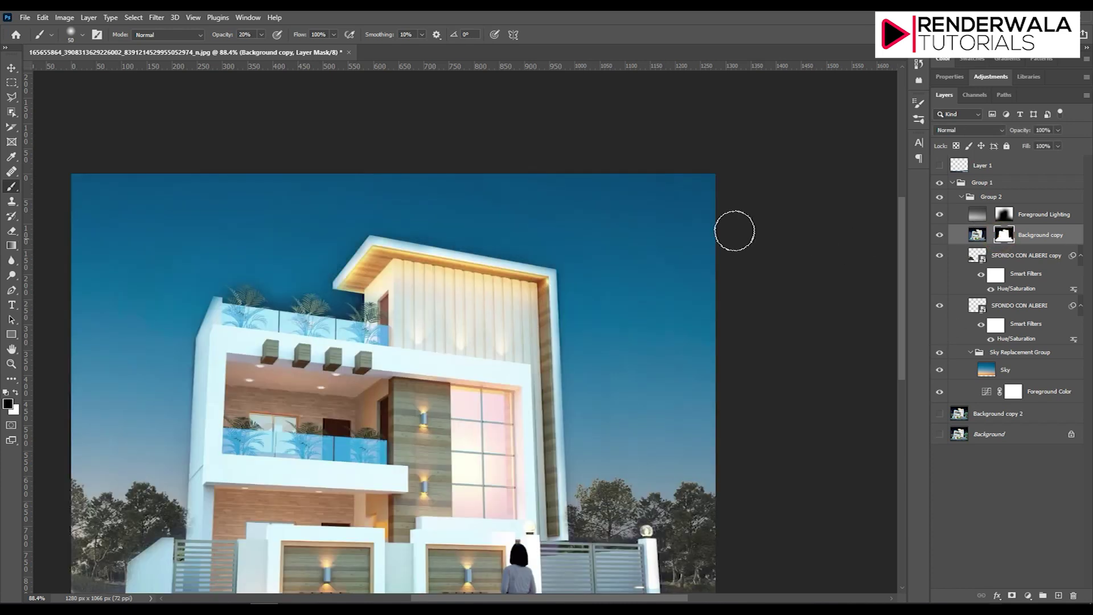
scroll(526, 434, down, 3)
scroll(285, 151, up, 2)
scroll(366, 159, up, 3)
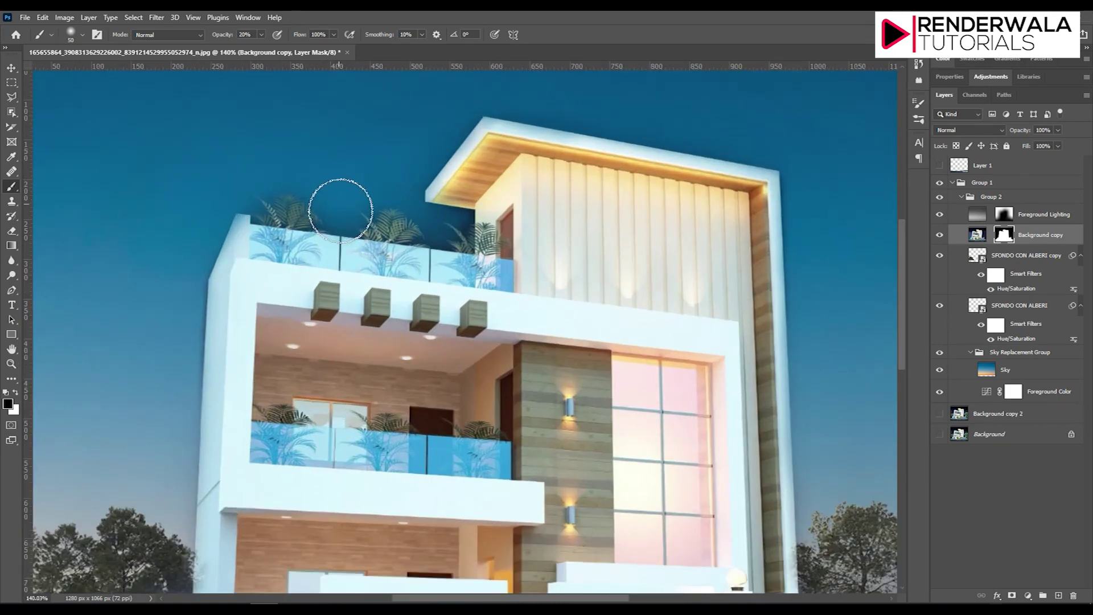
Step: Refine the mask over the rooftop plants and glass railing, undoing the last stroke
mouse_move(276, 181)
mouse_down()
mouse_move(476, 215)
mouse_move(273, 190)
mouse_move(481, 220)
mouse_move(465, 236)
mouse_move(410, 182)
mouse_move(451, 224)
mouse_move(476, 224)
mouse_move(470, 212)
mouse_move(463, 244)
mouse_move(478, 237)
mouse_move(245, 250)
mouse_move(421, 239)
mouse_move(399, 262)
mouse_move(453, 268)
mouse_move(280, 256)
mouse_move(394, 298)
mouse_up()
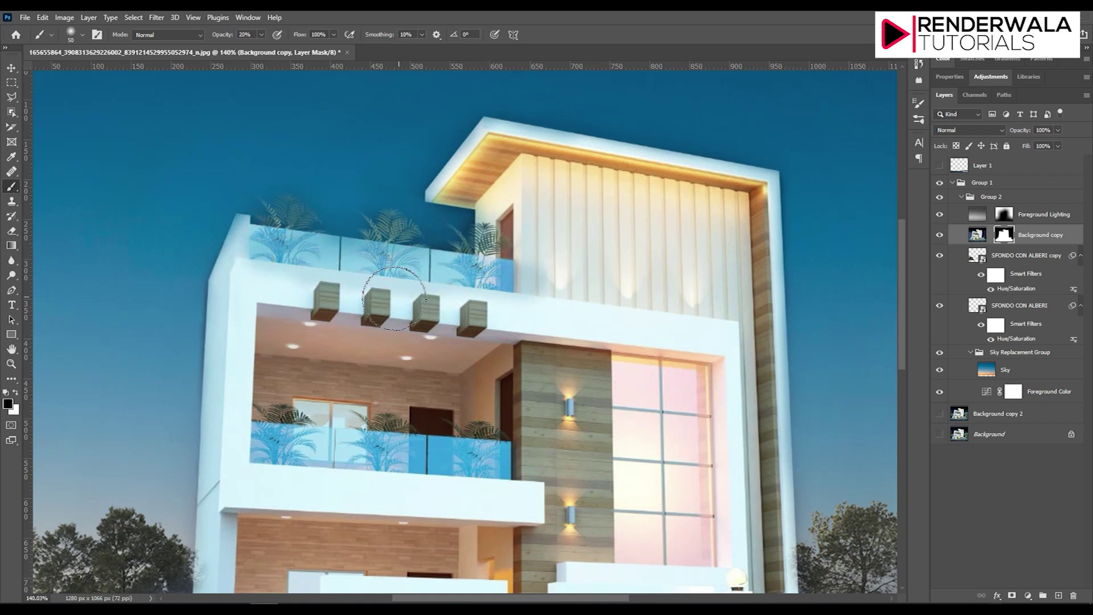
mouse_move(289, 253)
mouse_down()
mouse_move(427, 270)
mouse_move(501, 251)
mouse_move(376, 262)
mouse_move(391, 252)
mouse_up()
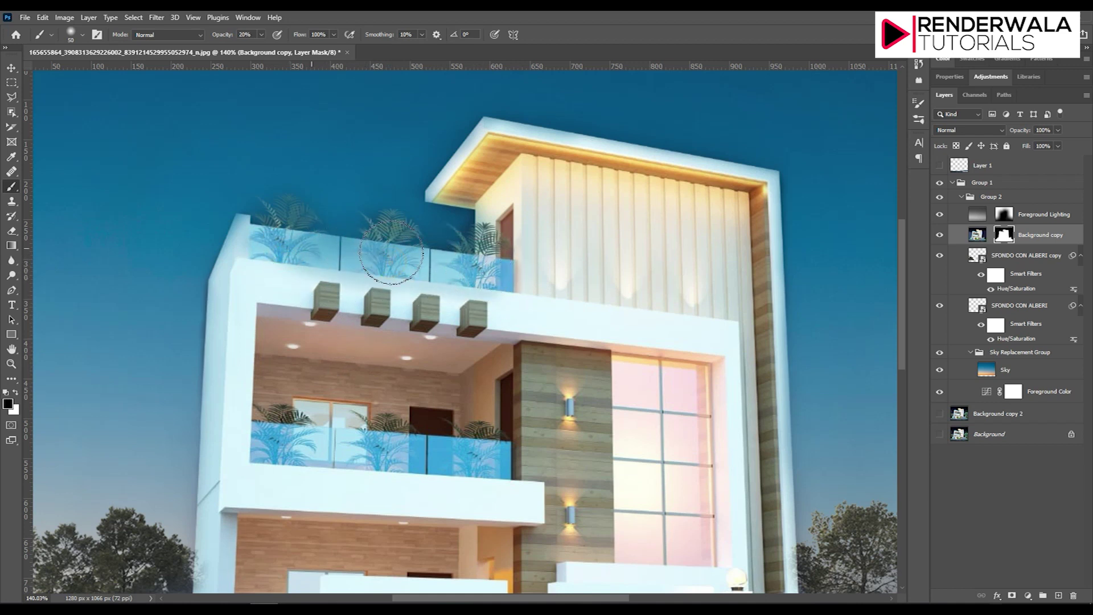
drag(251, 247, 259, 248)
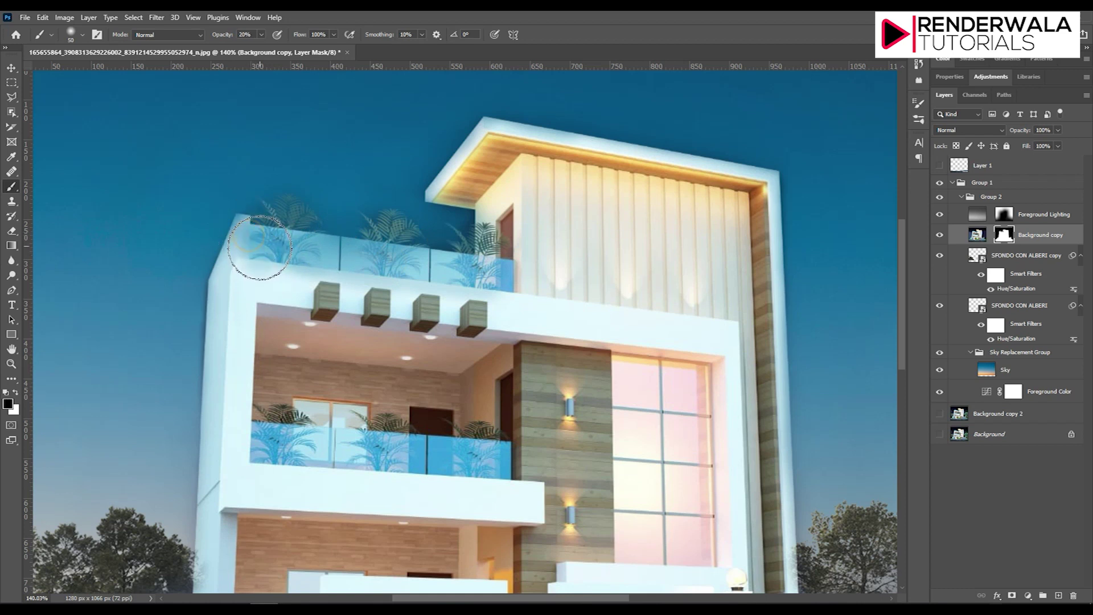
key(ctrl+z)
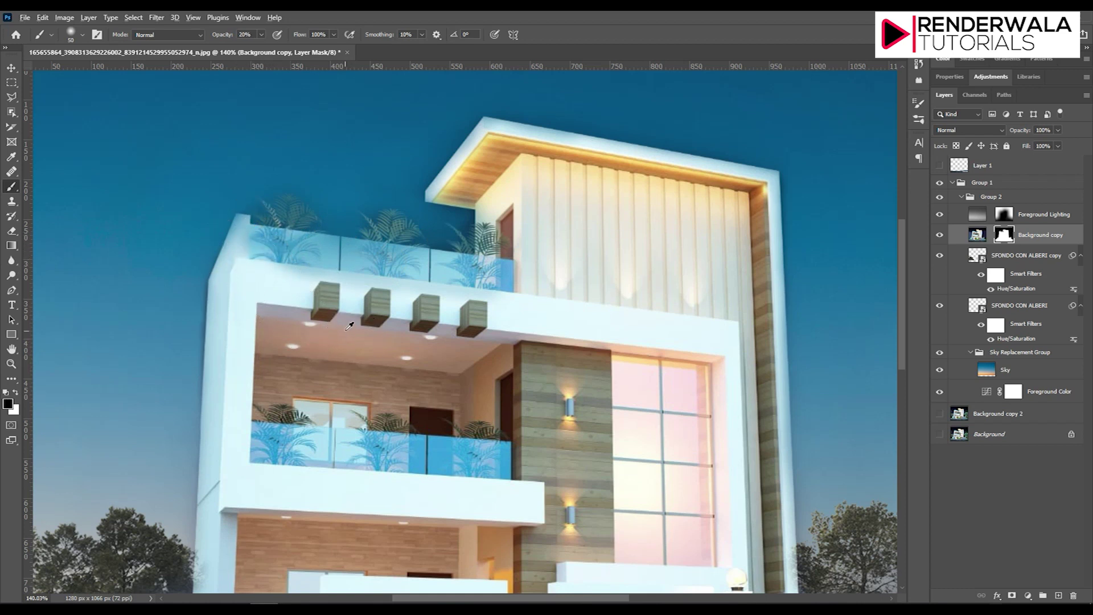
key(z)
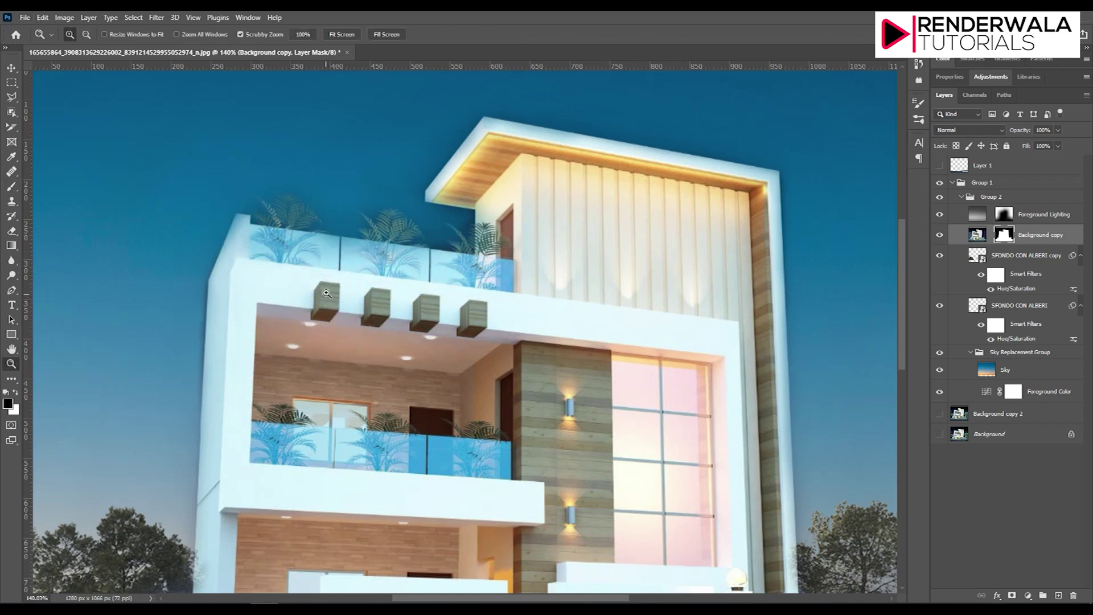
scroll(398, 327, down, 3)
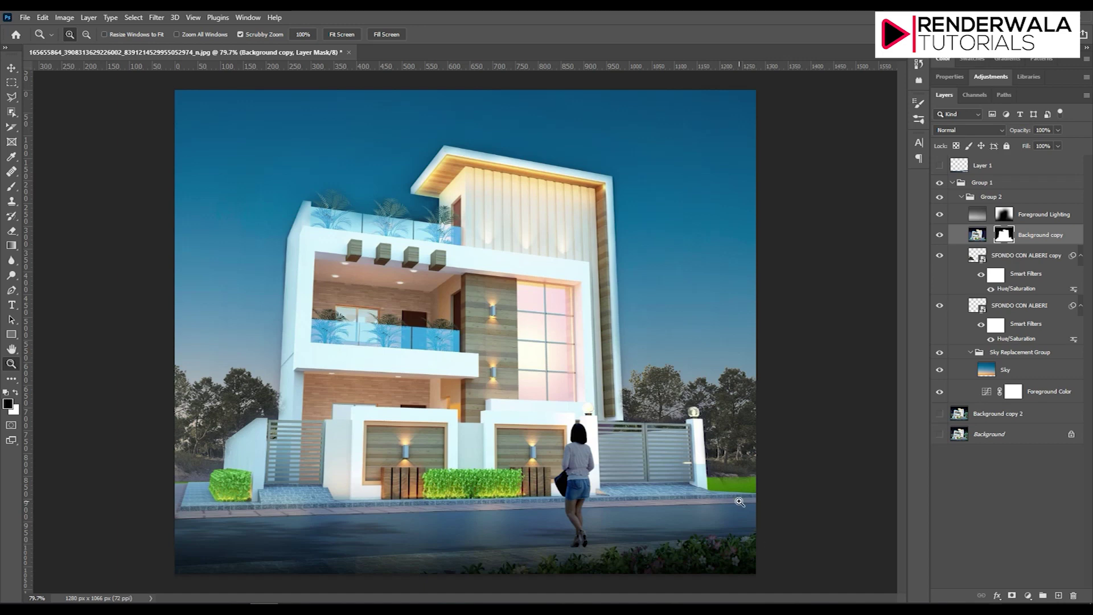
scroll(417, 402, up, 2)
scroll(402, 316, down, 3)
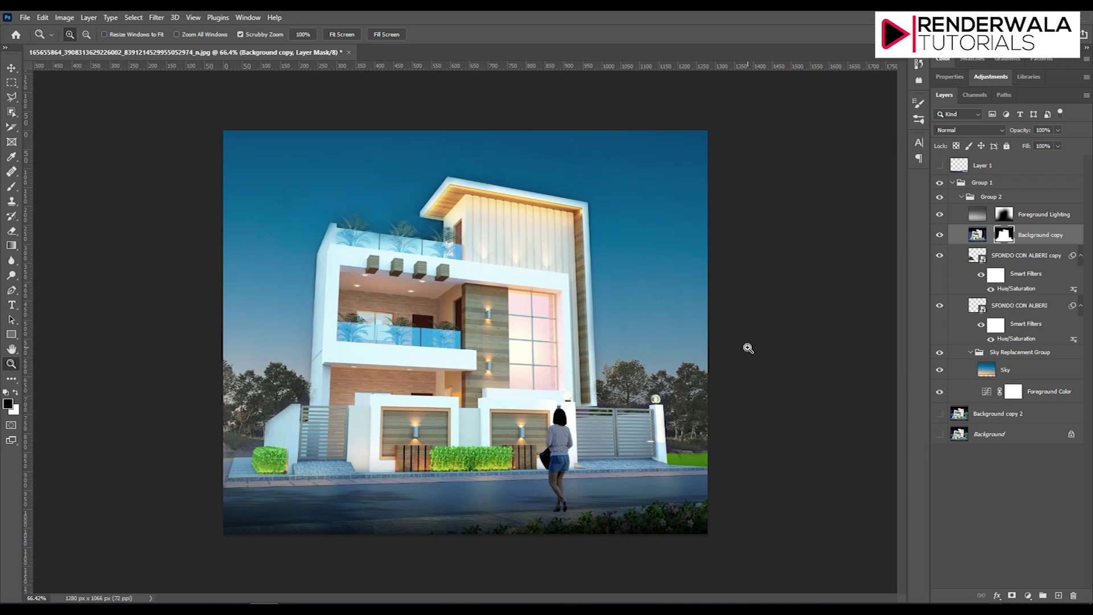
Step: Add a Brightness/Contrast smart filter to the SFONDO CON ALBERI copy layer
click(1052, 257)
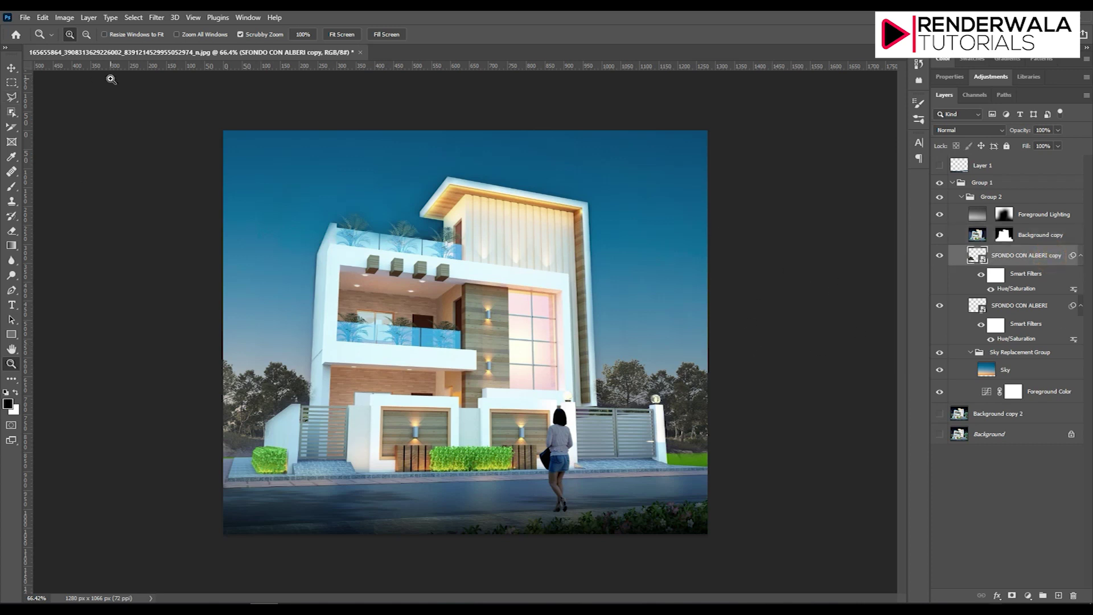
click(64, 18)
click(73, 47)
click(215, 47)
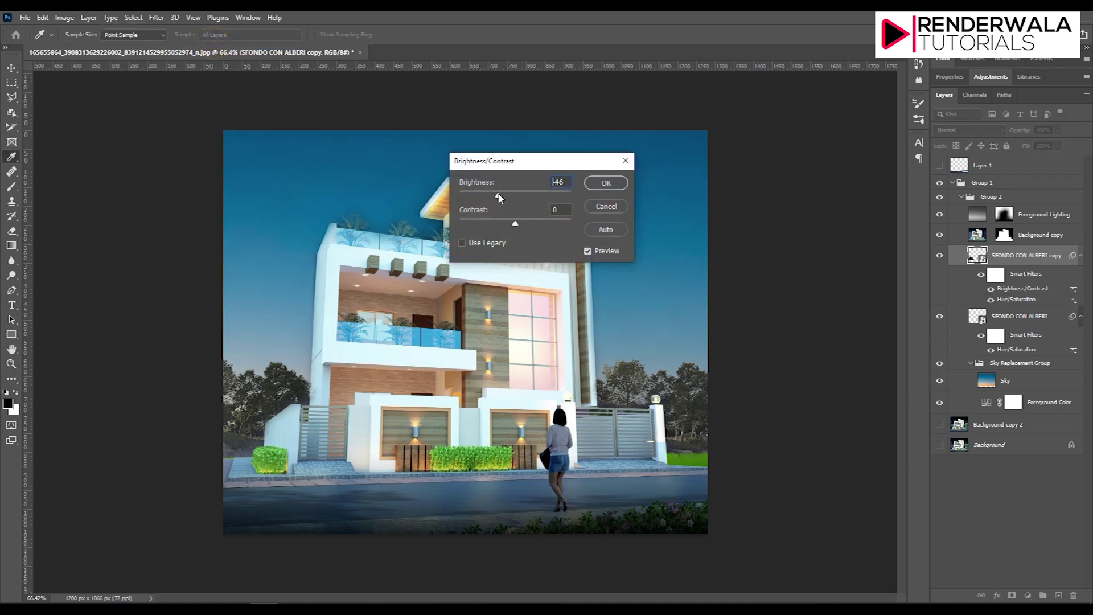
click(605, 183)
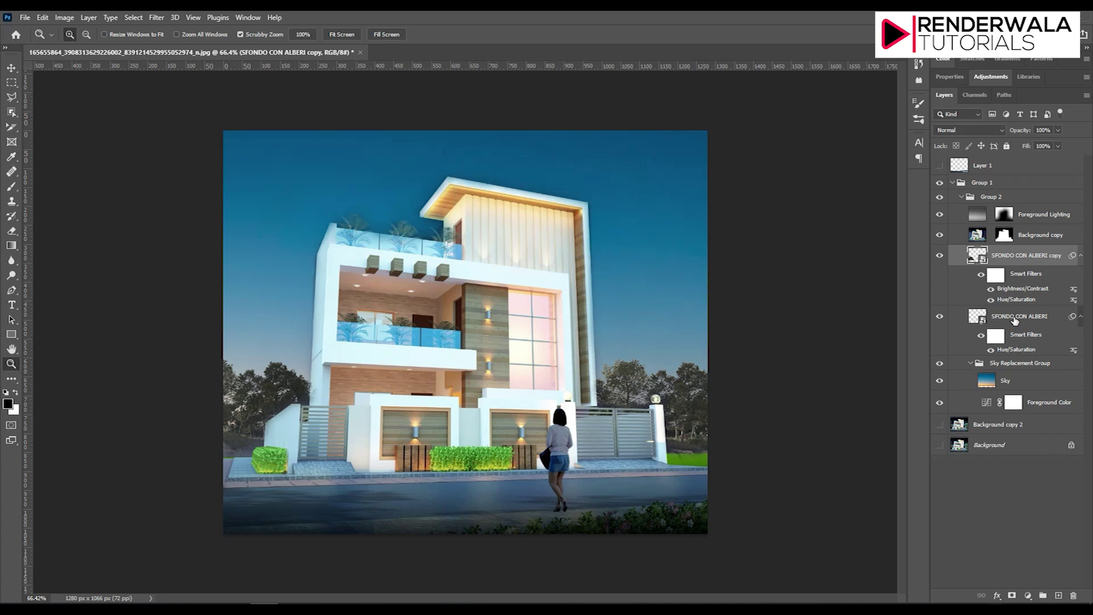
Step: Add a Brightness/Contrast filter with Brightness -67 to the SFONDO CON ALBERI layer
click(1014, 317)
click(64, 18)
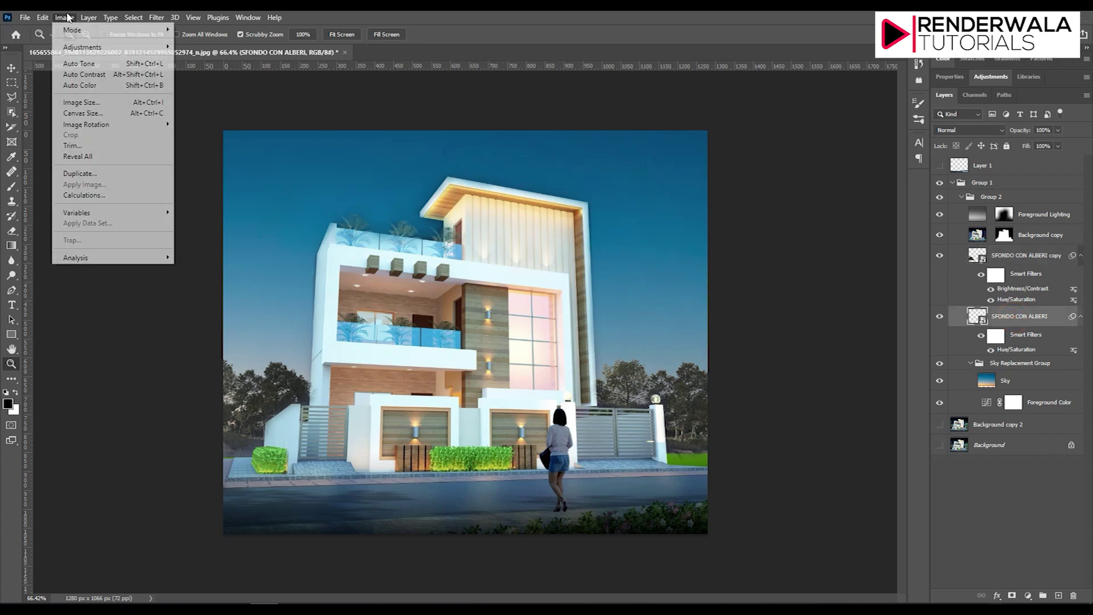
click(211, 47)
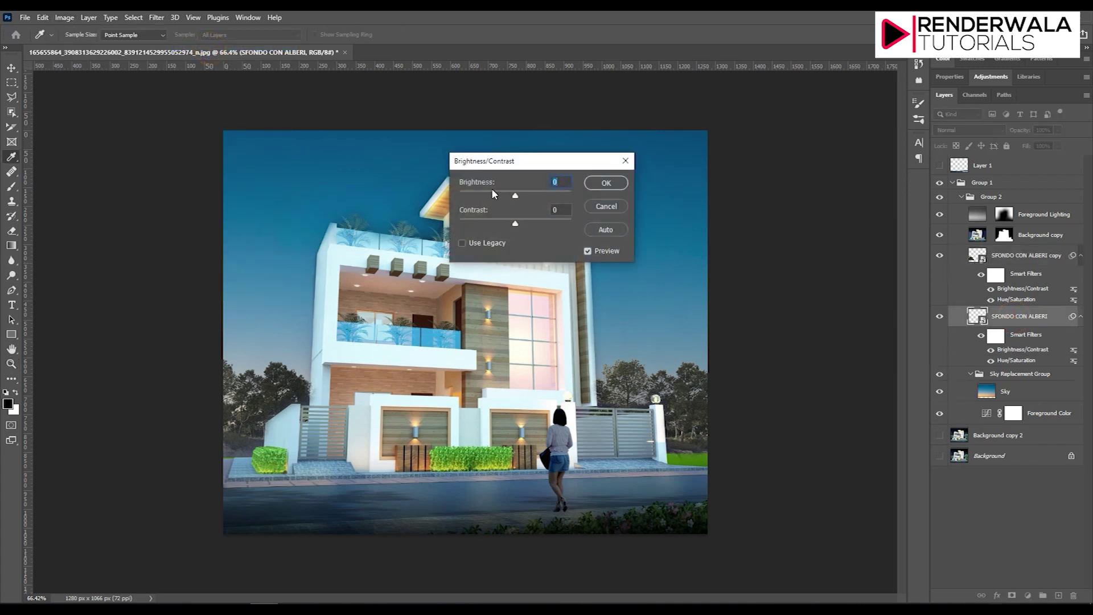
drag(494, 194, 491, 195)
click(592, 183)
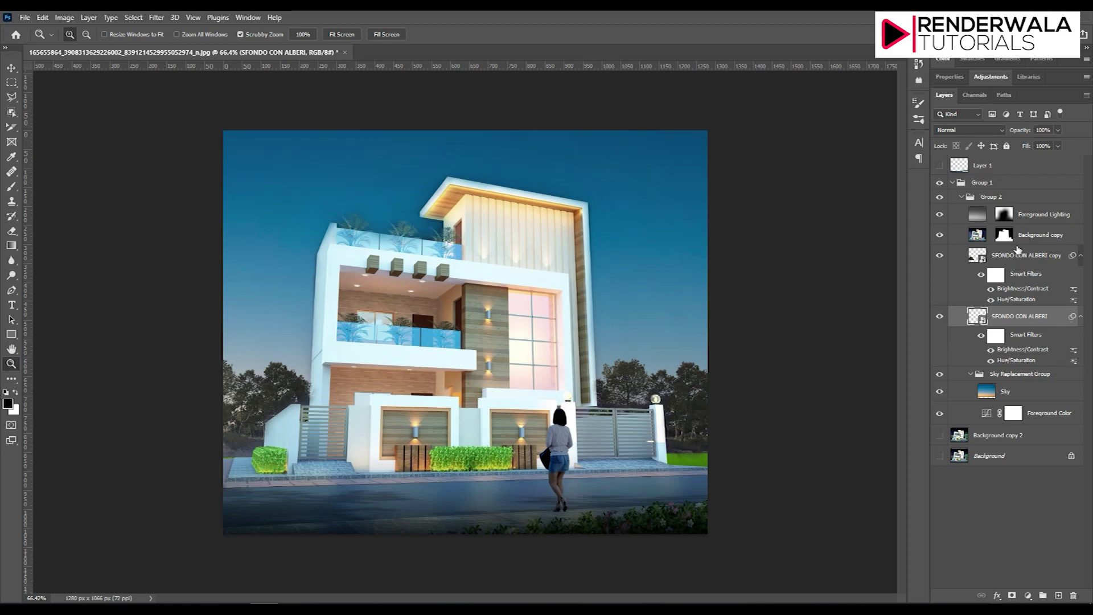
Step: Select the Background copy layer mask and zoom in on the lawn beside the right gate pillar
click(1004, 234)
drag(725, 489, 976, 405)
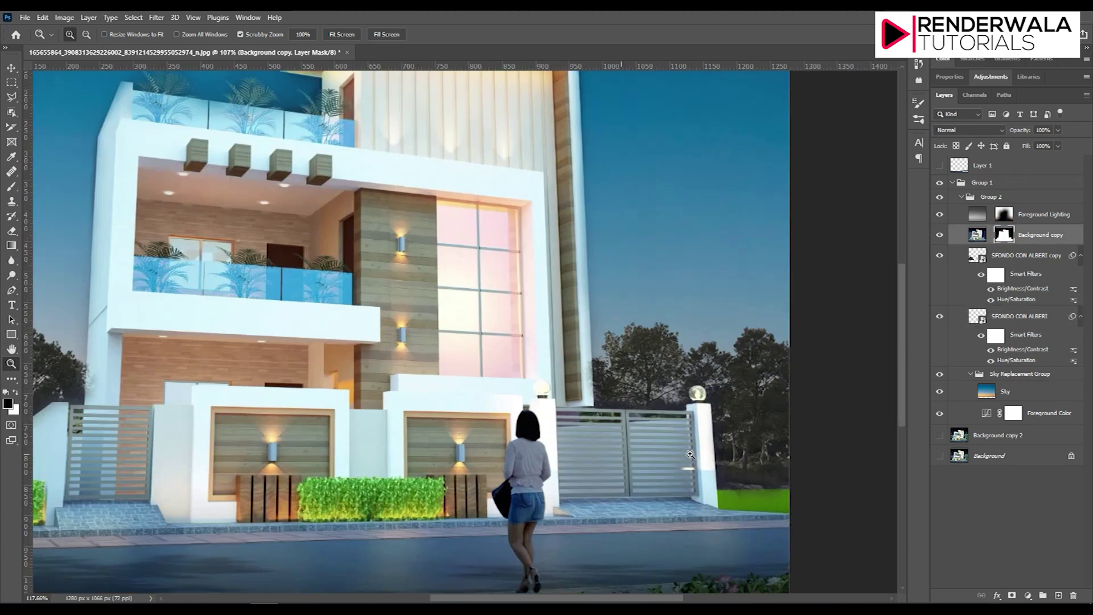
drag(711, 525, 748, 527)
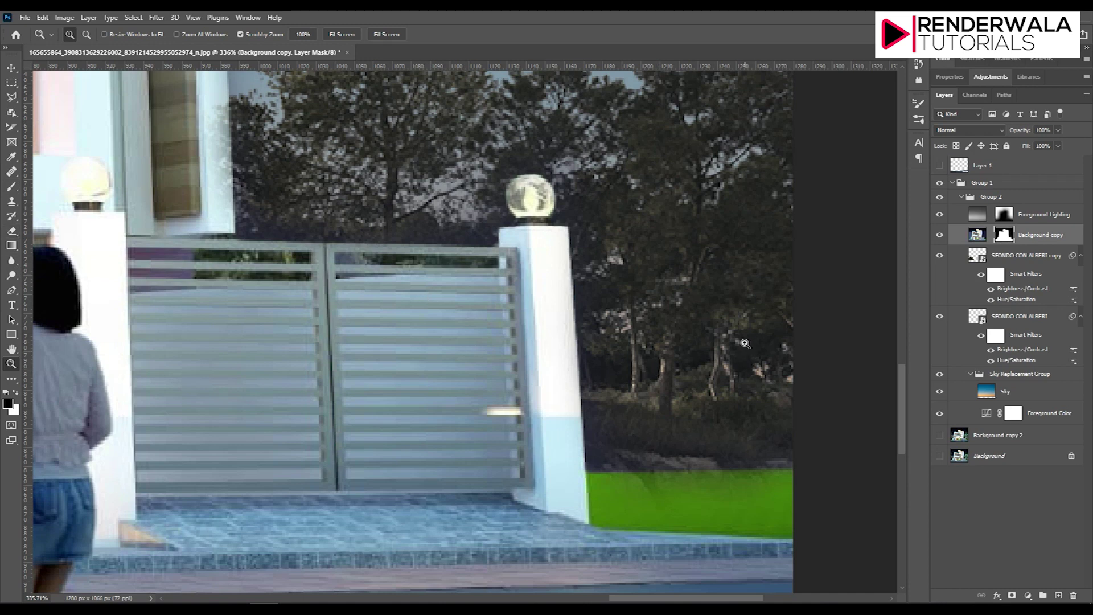
click(700, 384)
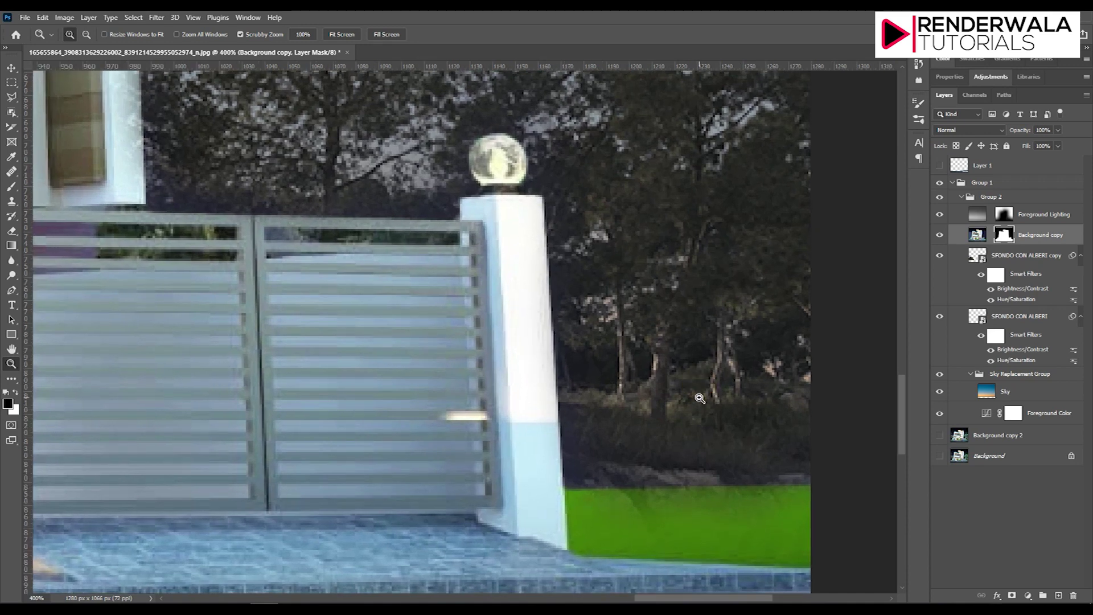
Step: Paint the mask with a smaller brush to partly darken the green lawn strip
key(b)
click(705, 464)
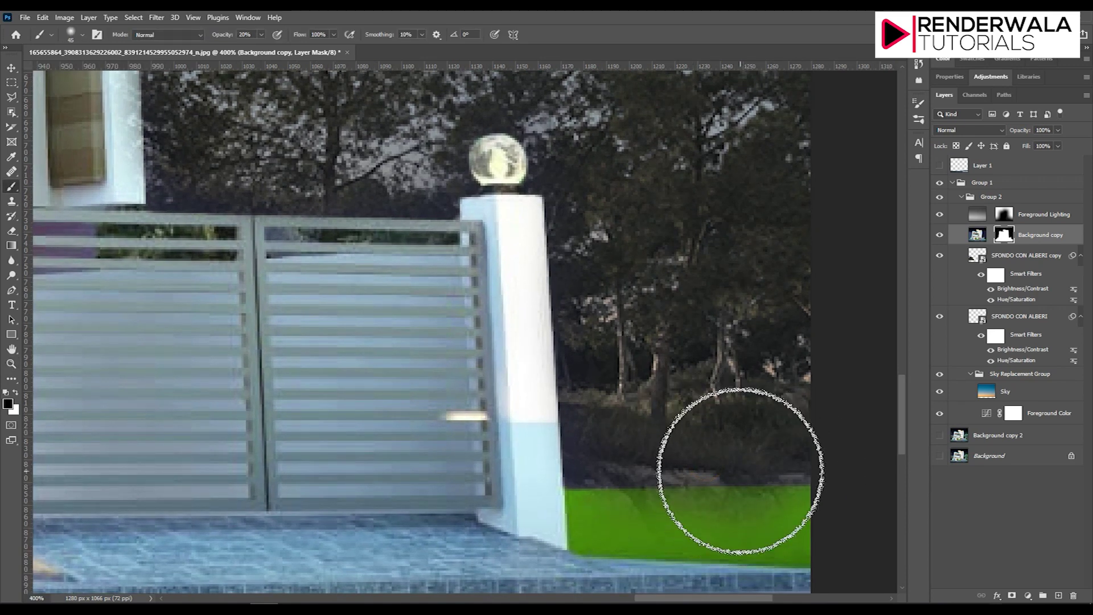
key(bracketleft)
key(bracketleft)
key(bracketleft)
key(bracketleft)
mouse_move(764, 496)
mouse_down()
mouse_move(732, 500)
mouse_move(823, 512)
mouse_move(630, 501)
mouse_move(621, 520)
mouse_move(598, 500)
mouse_move(739, 532)
mouse_move(816, 522)
mouse_move(744, 500)
mouse_move(820, 505)
mouse_move(795, 503)
mouse_up()
mouse_move(662, 502)
mouse_down()
mouse_move(691, 520)
mouse_move(690, 537)
mouse_move(594, 498)
mouse_move(617, 488)
mouse_up()
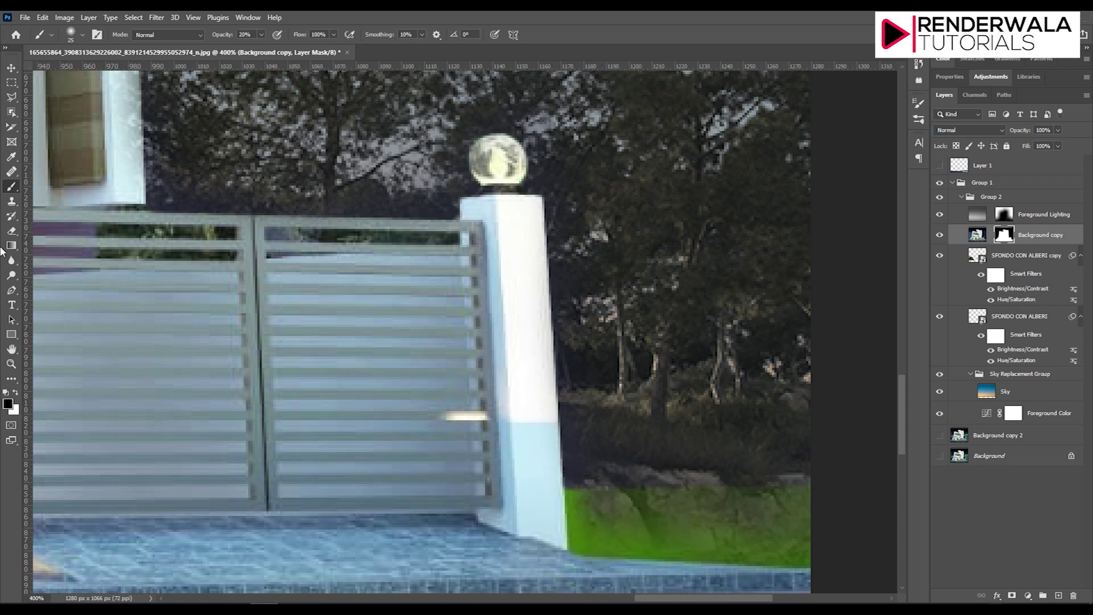
click(11, 97)
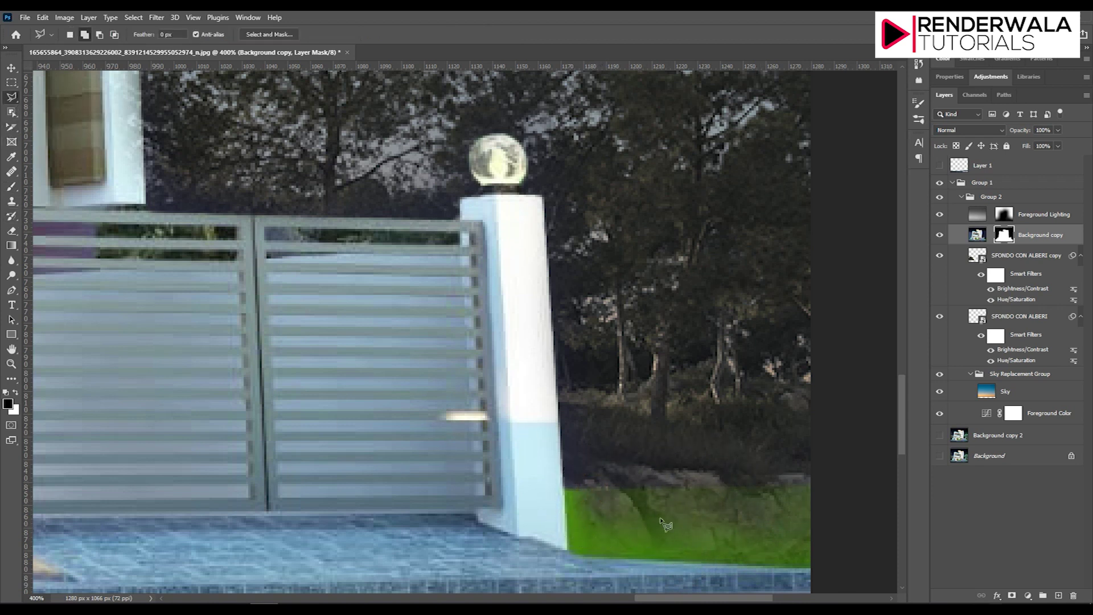
Step: Draw a polygonal lasso selection around the green lawn right of the pillar
click(564, 489)
click(568, 551)
click(822, 569)
click(839, 464)
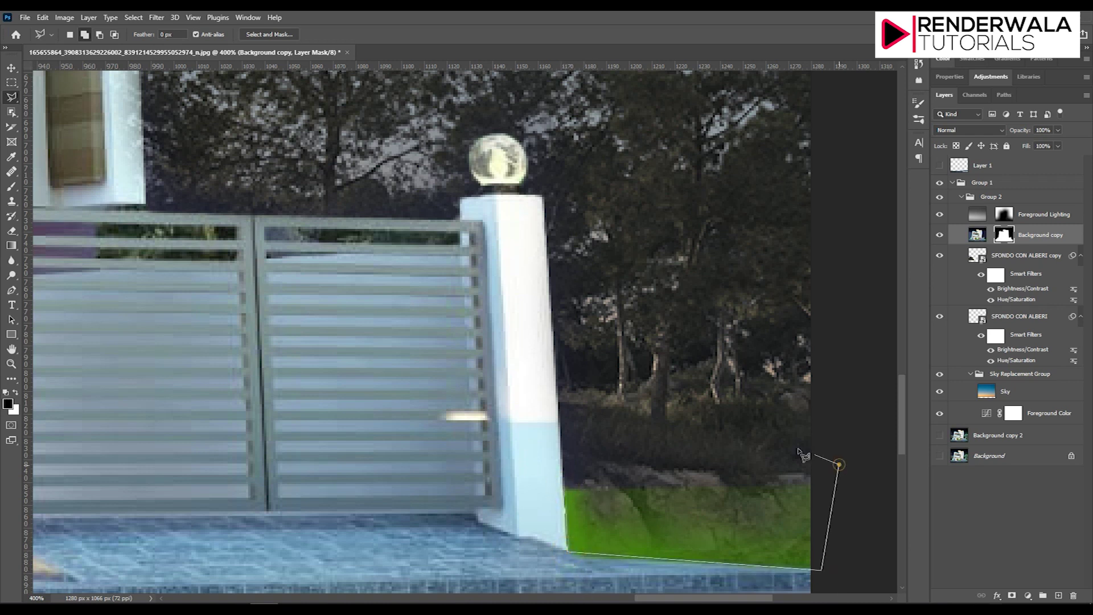
double_click(612, 437)
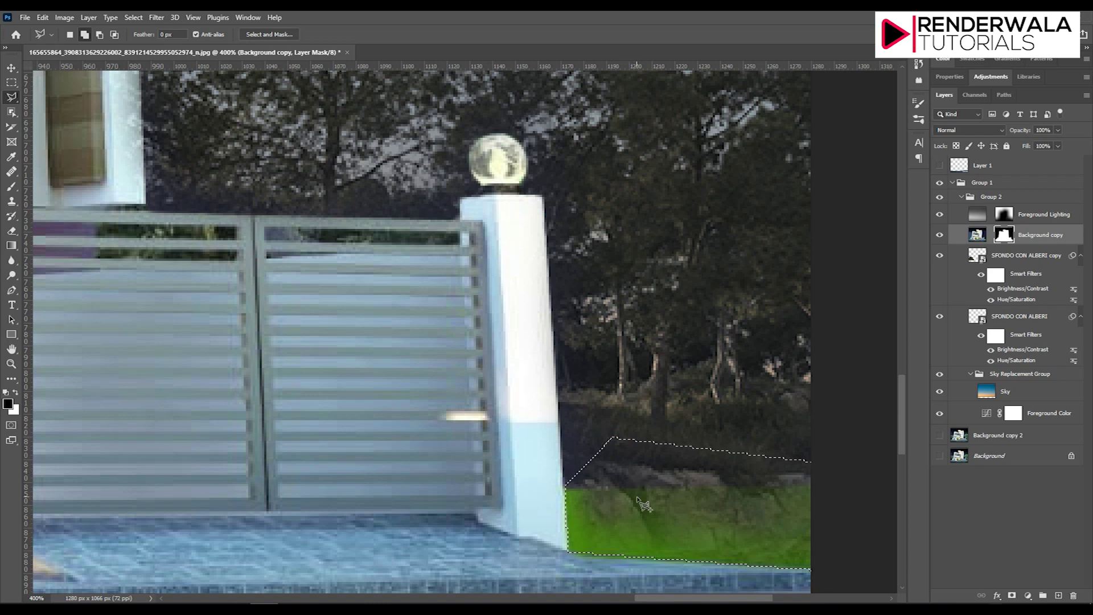
Step: Paint the mask inside the selection at 20%, then 50% and 100% opacity to reveal the rocks
key(b)
mouse_move(605, 498)
mouse_down()
mouse_move(638, 521)
mouse_move(695, 517)
mouse_up()
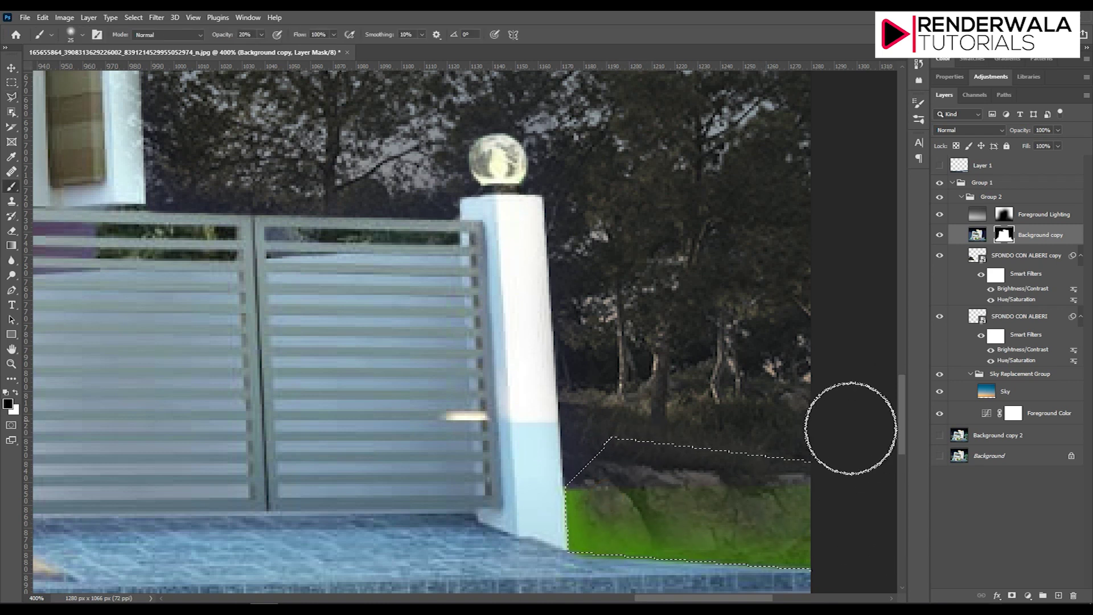
drag(655, 507, 658, 537)
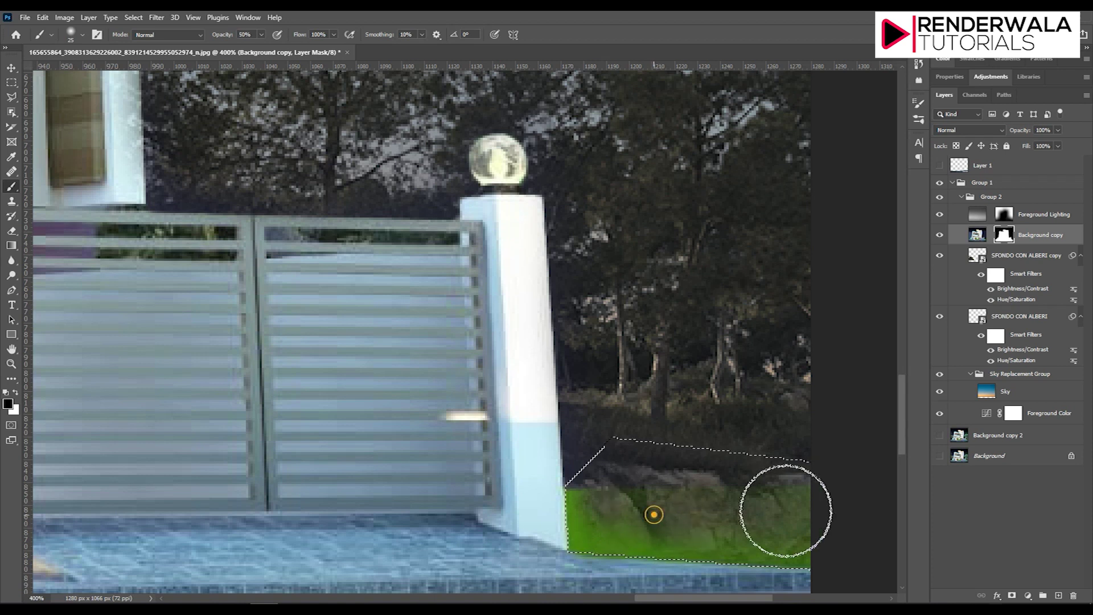
key(5)
key(0)
mouse_move(659, 537)
mouse_down()
mouse_move(807, 520)
mouse_move(667, 463)
mouse_move(576, 500)
mouse_move(615, 524)
mouse_move(756, 556)
mouse_move(816, 546)
mouse_up()
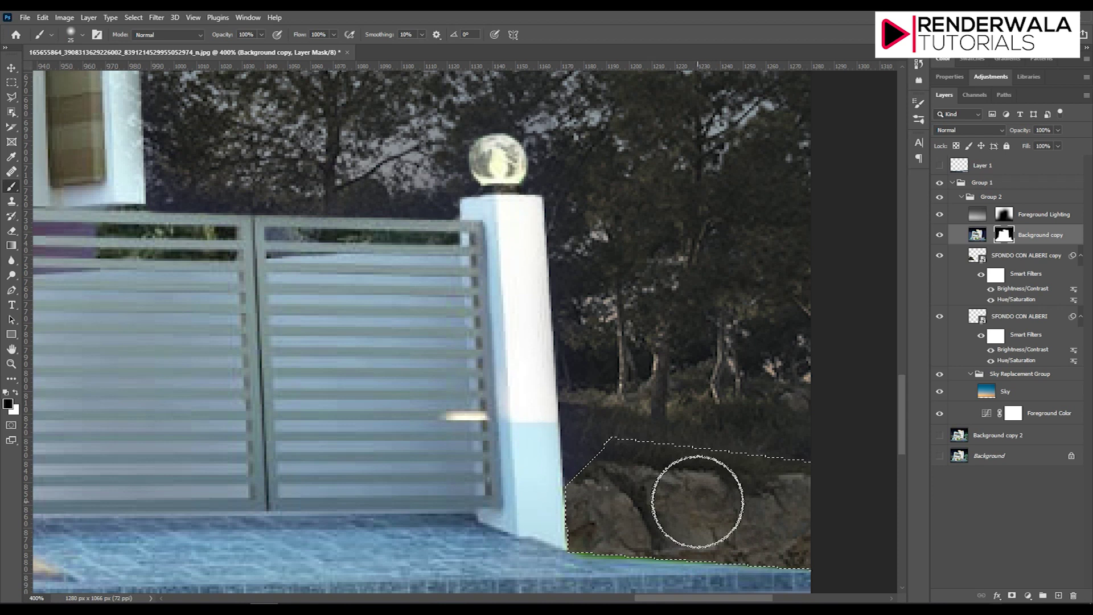
Step: Deselect, touch up the mask at the bushes and pillar base, and zoom out
key(ctrl+d)
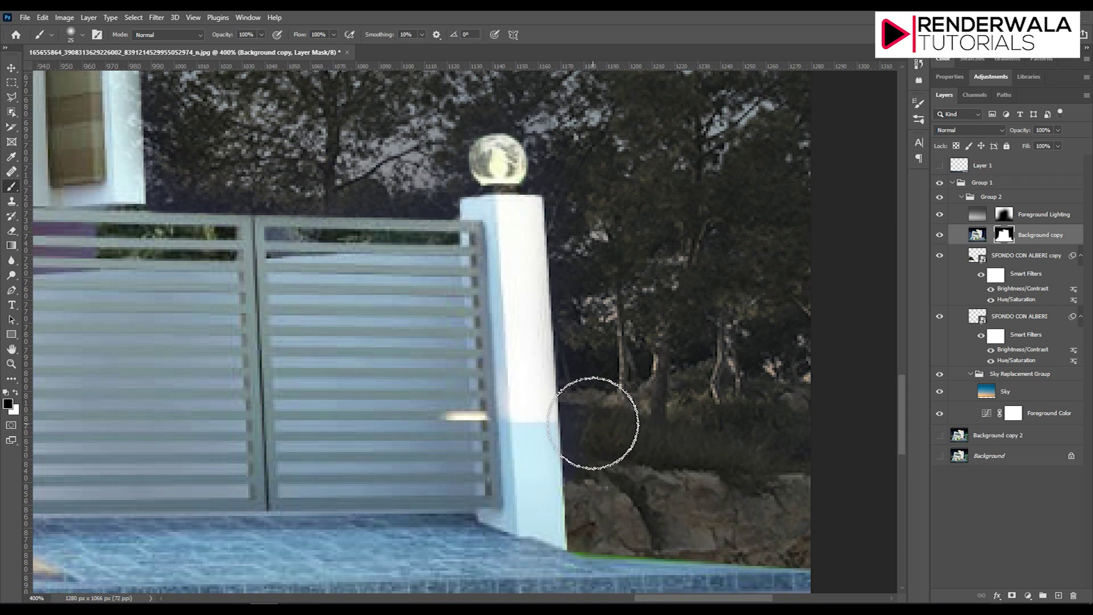
drag(607, 466, 594, 455)
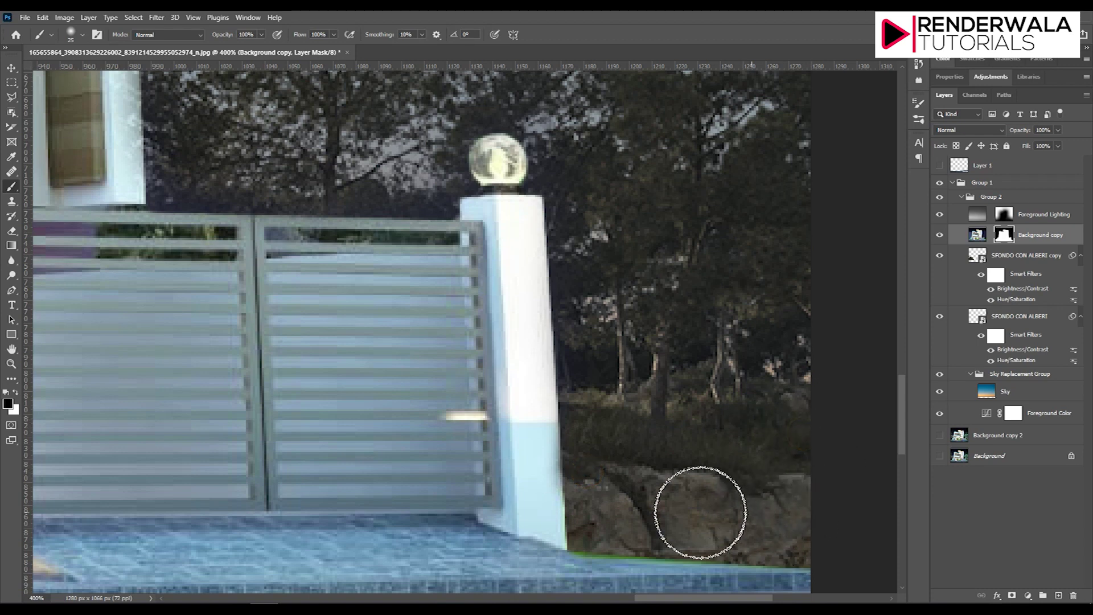
click(607, 527)
scroll(742, 498, down, 3)
scroll(744, 497, down, 3)
scroll(744, 497, down, 3)
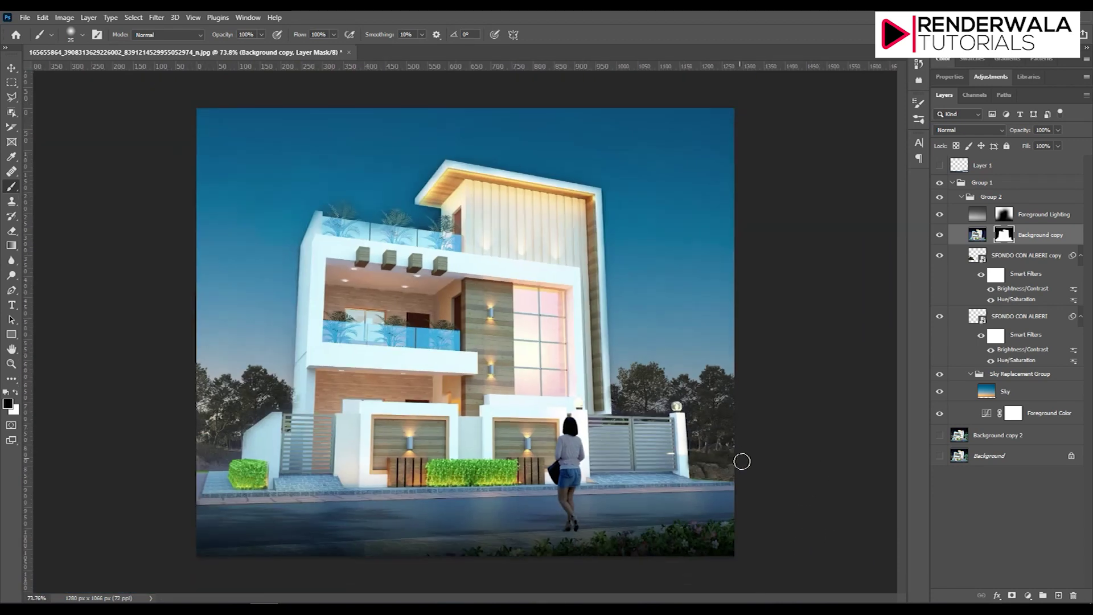
Step: Paint the mask to remove the fog left of the wall and darken the trees above the left gate
scroll(90, 466, up, 2)
scroll(215, 461, up, 2)
scroll(244, 478, up, 2)
mouse_move(257, 478)
mouse_down()
mouse_move(237, 463)
mouse_move(268, 480)
mouse_move(331, 445)
mouse_move(296, 481)
mouse_move(228, 493)
mouse_move(215, 402)
mouse_move(342, 444)
mouse_up()
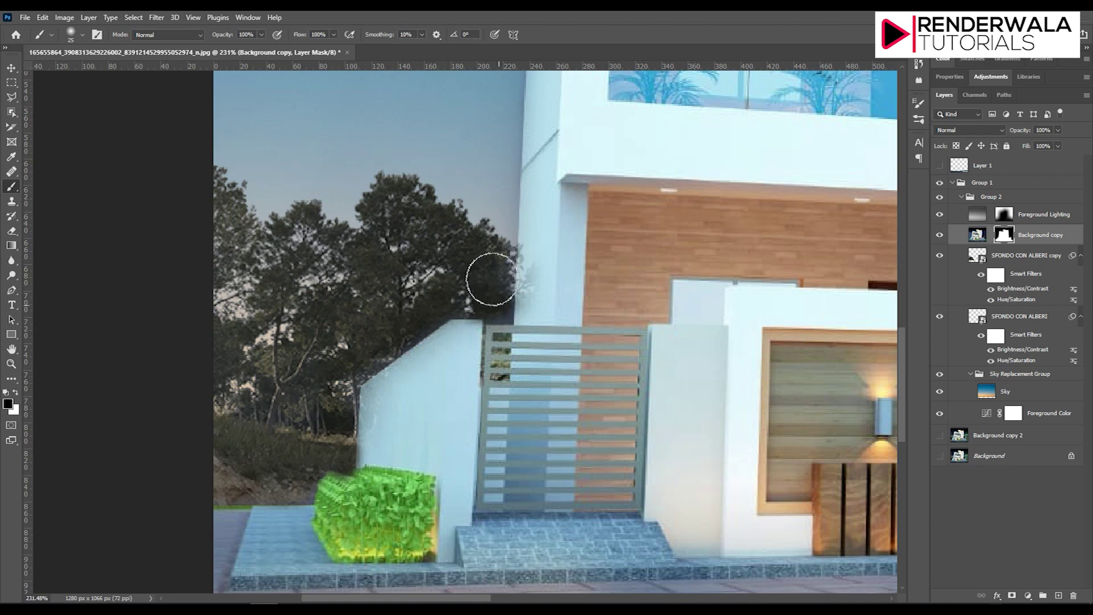
drag(495, 295, 501, 313)
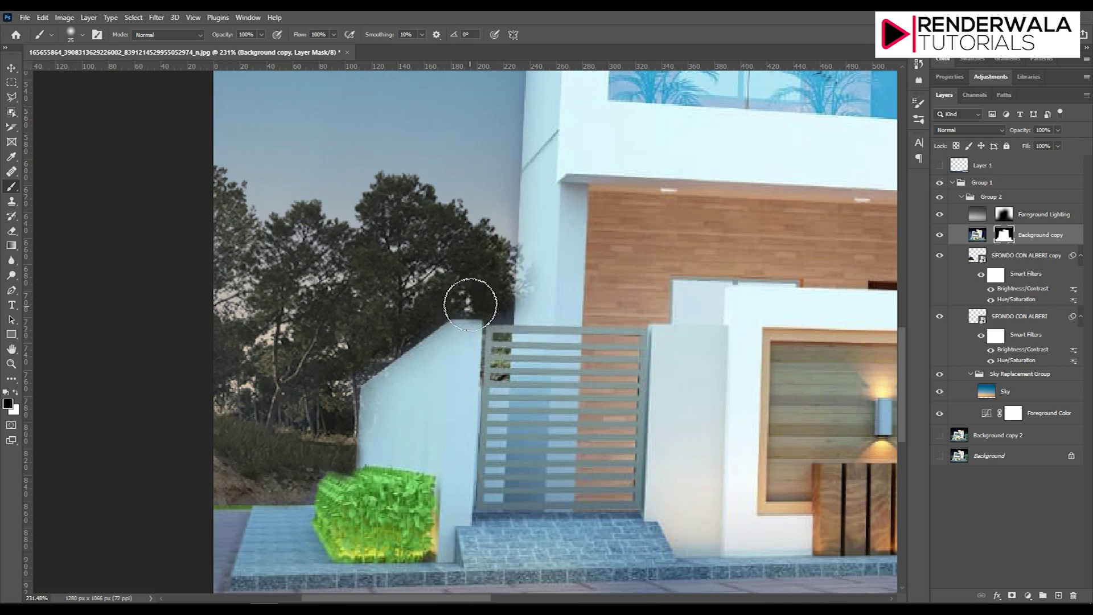
click(449, 293)
click(312, 387)
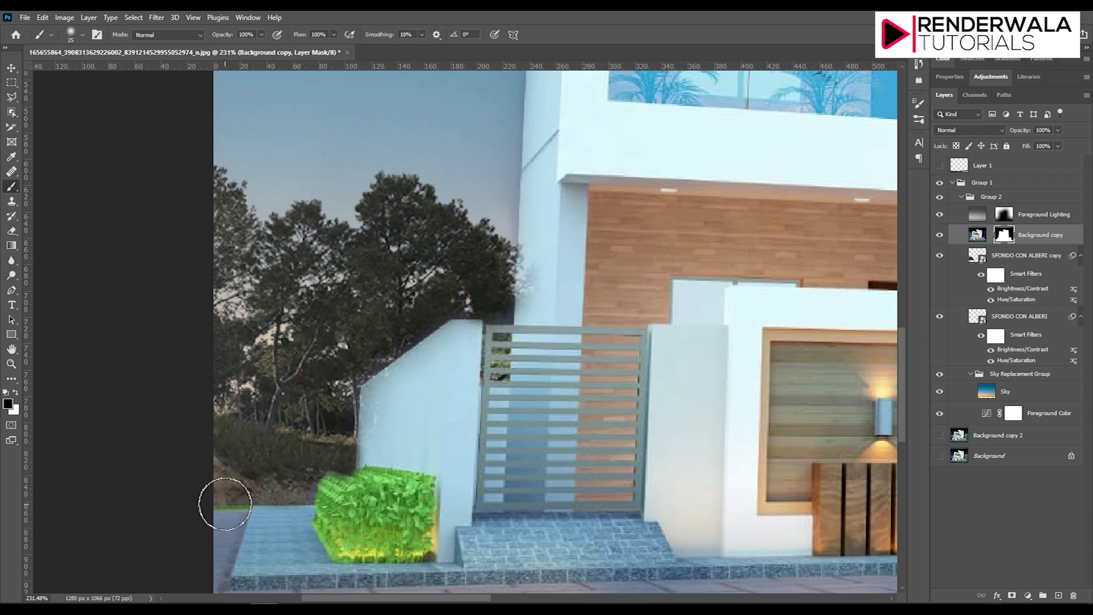
Step: Clean up the ground near the lower-left edge and fit the whole image on screen
mouse_move(227, 497)
mouse_down()
mouse_move(243, 491)
mouse_move(205, 488)
mouse_move(231, 493)
mouse_up()
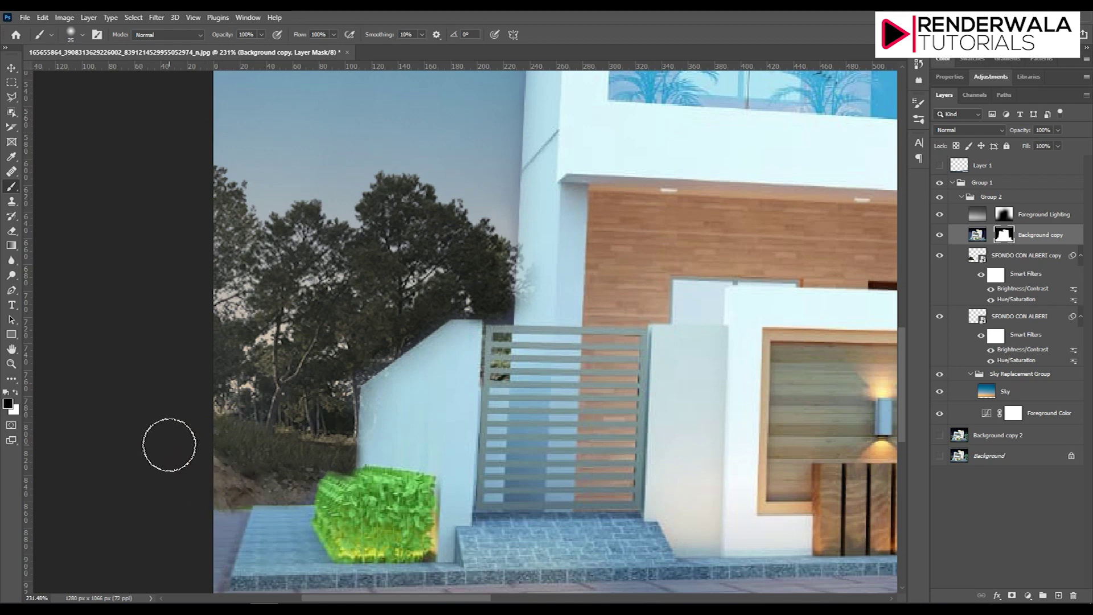
key(ctrl+0)
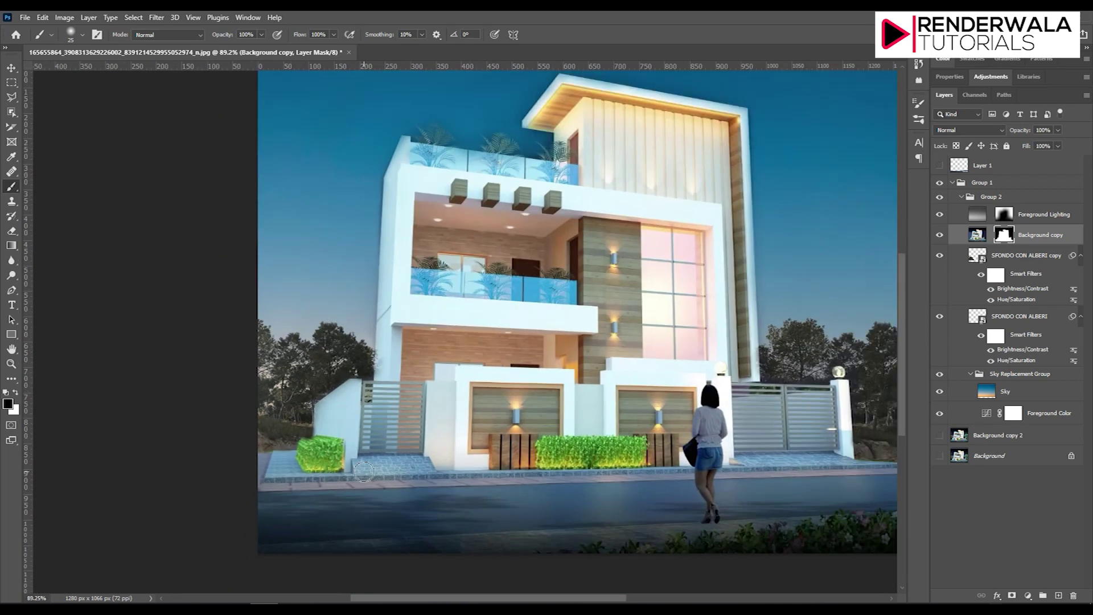
scroll(363, 471, down, 3)
scroll(478, 495, up, 2)
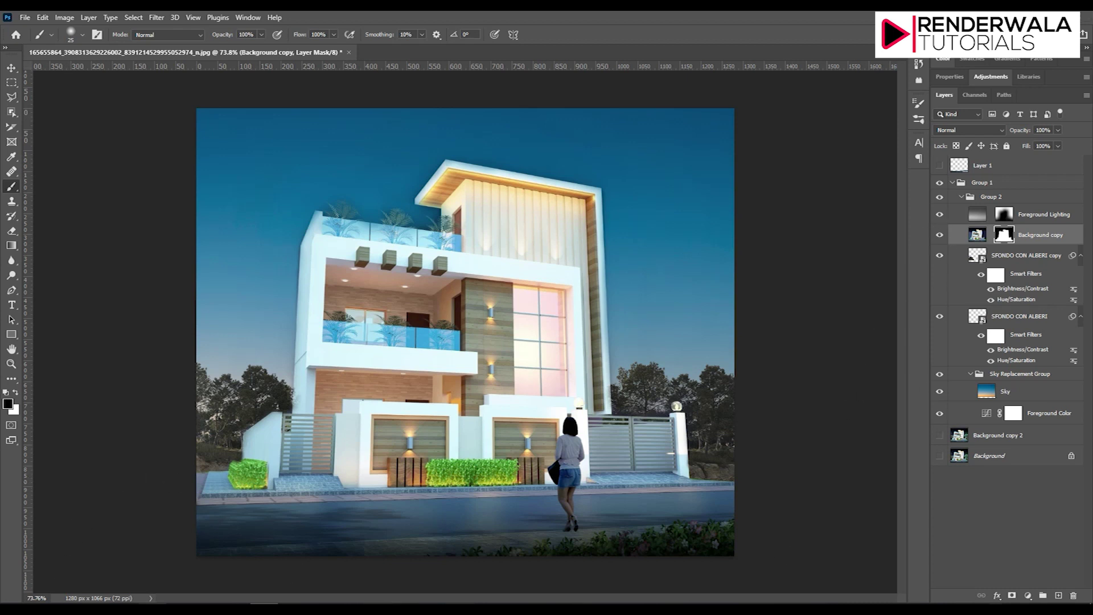
key(alt+Tab)
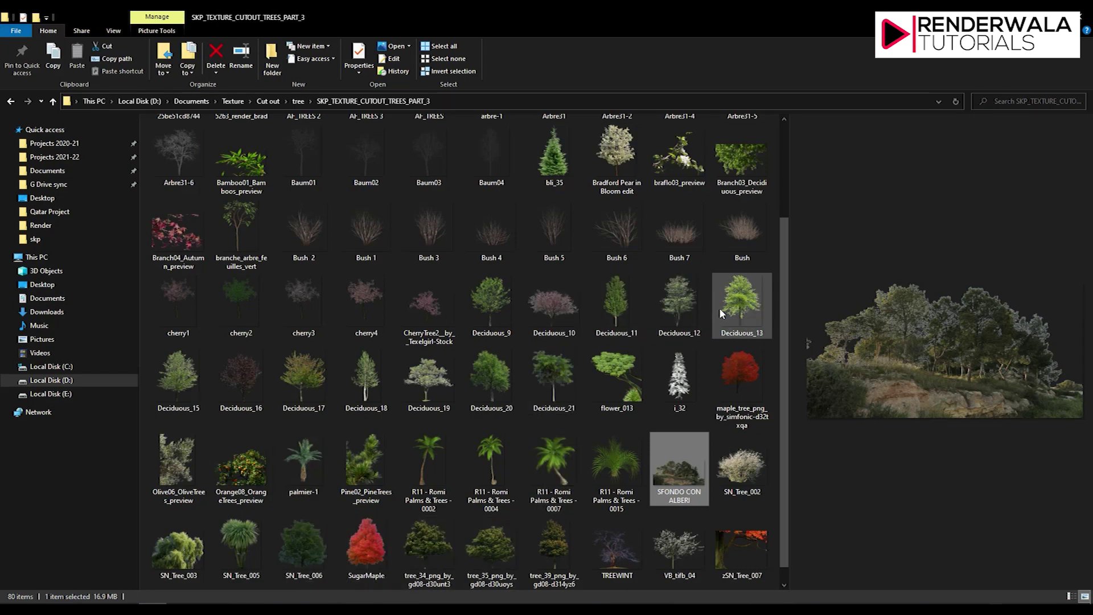
Step: Pick Branch03_Deciduous_preview from the tree cut-out folder and drag it into the render
click(726, 149)
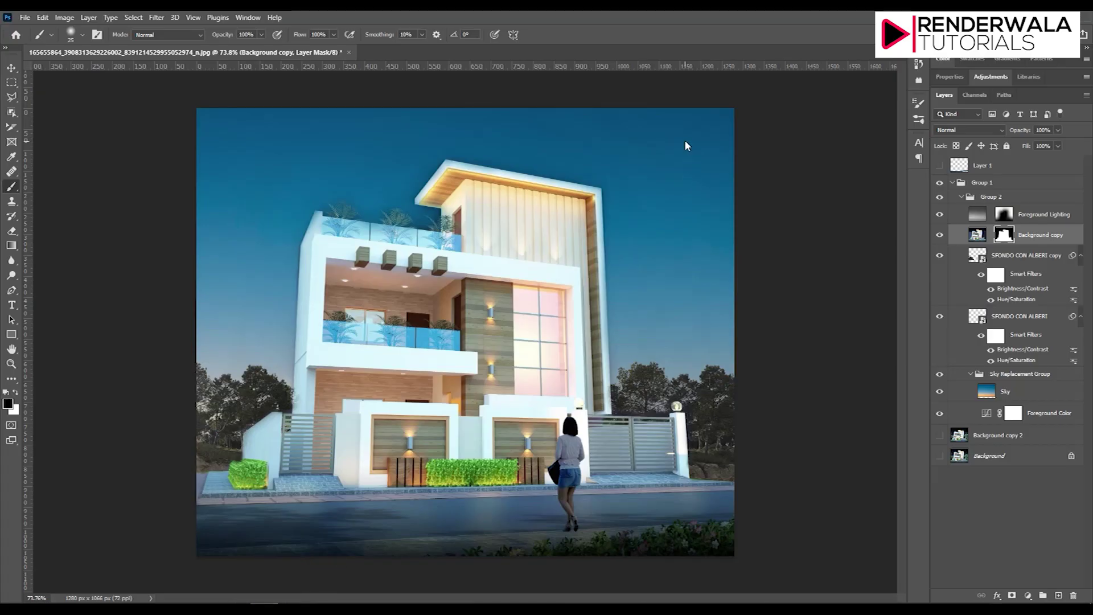
mouse_move(684, 139)
mouse_down()
mouse_move(602, 228)
mouse_move(811, 159)
mouse_up()
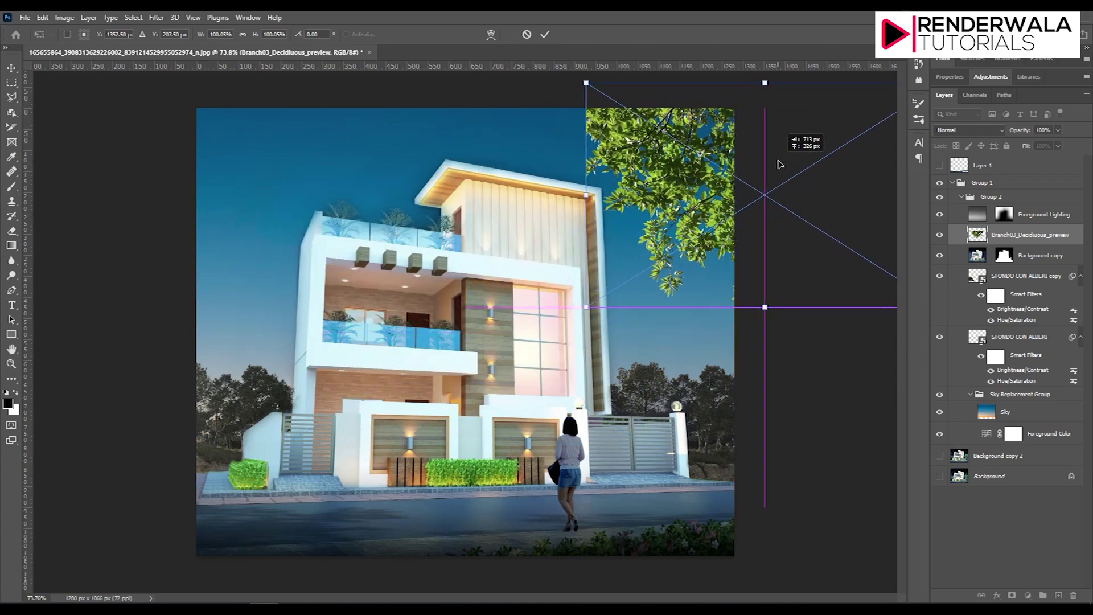
Step: Shrink the branch, rotate it about 27° and move it toward the top-right corner
drag(811, 159, 787, 153)
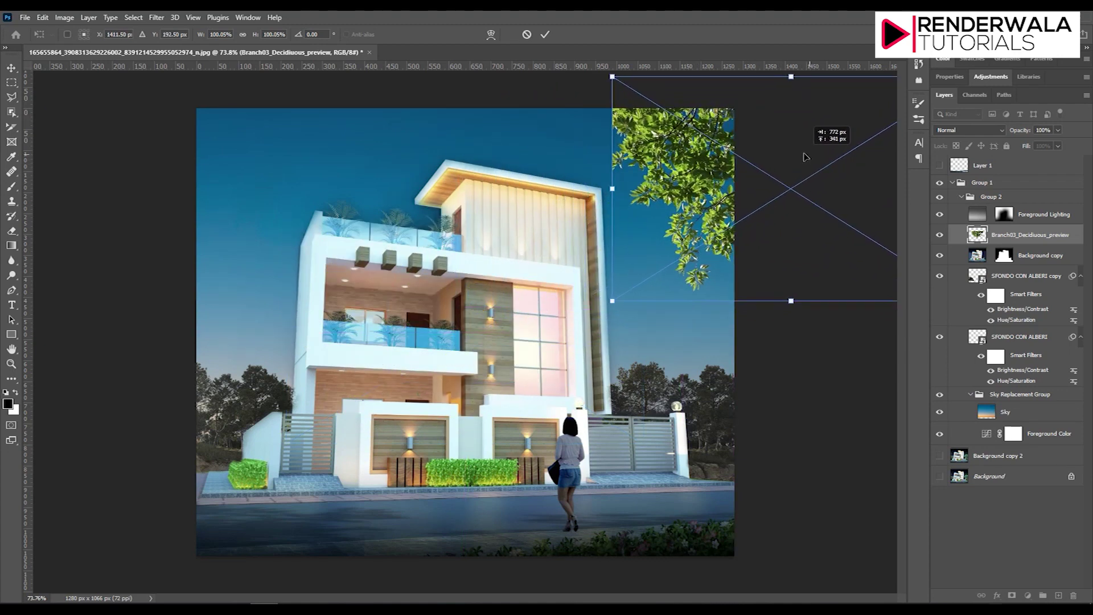
drag(788, 152, 796, 136)
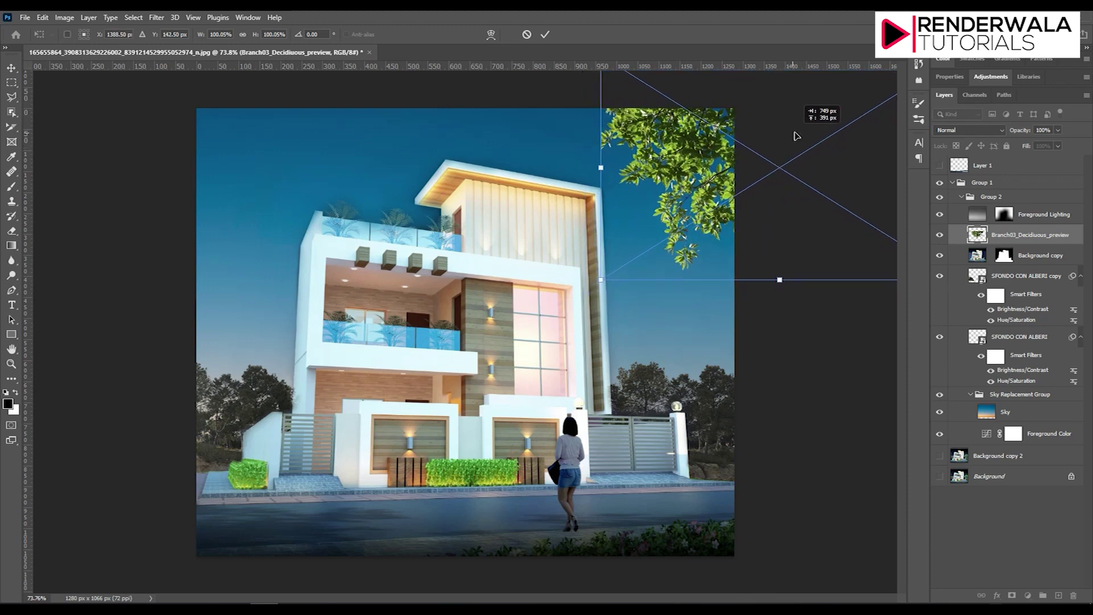
scroll(796, 136, down, 2)
scroll(711, 200, down, 2)
scroll(643, 255, up, 3)
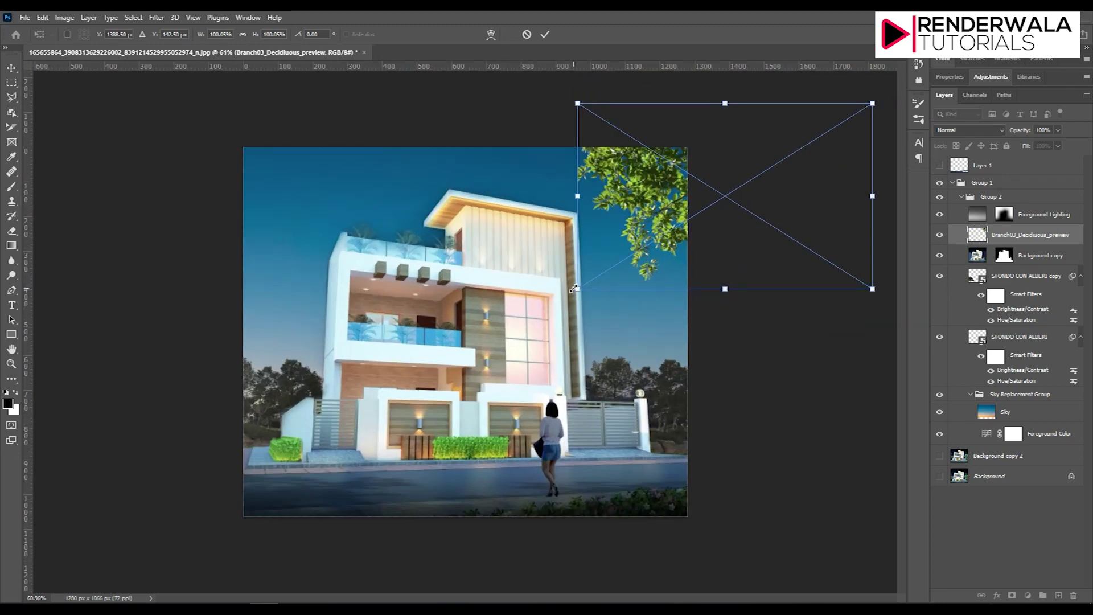
mouse_move(574, 289)
mouse_down()
mouse_move(629, 256)
mouse_move(585, 277)
mouse_move(587, 268)
mouse_up()
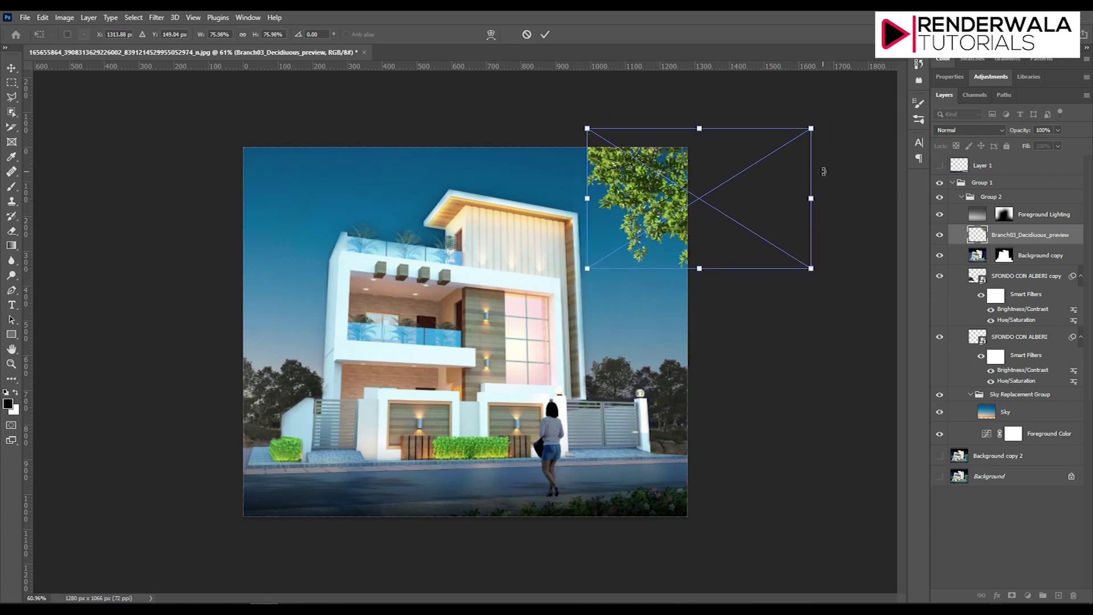
drag(829, 126, 848, 188)
drag(735, 216, 715, 207)
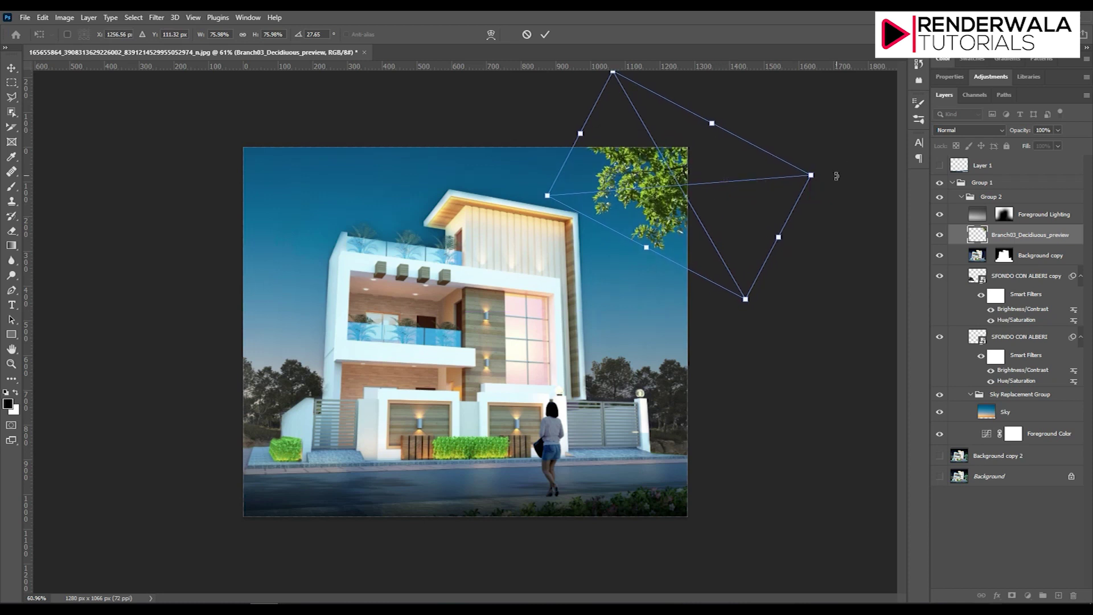
Step: Rotate the branch to about 62°, settle it into the top-right corner and commit
mouse_move(832, 177)
mouse_down()
mouse_move(830, 187)
mouse_move(818, 166)
mouse_up()
mouse_move(722, 212)
mouse_down()
mouse_move(738, 206)
mouse_move(721, 217)
mouse_up()
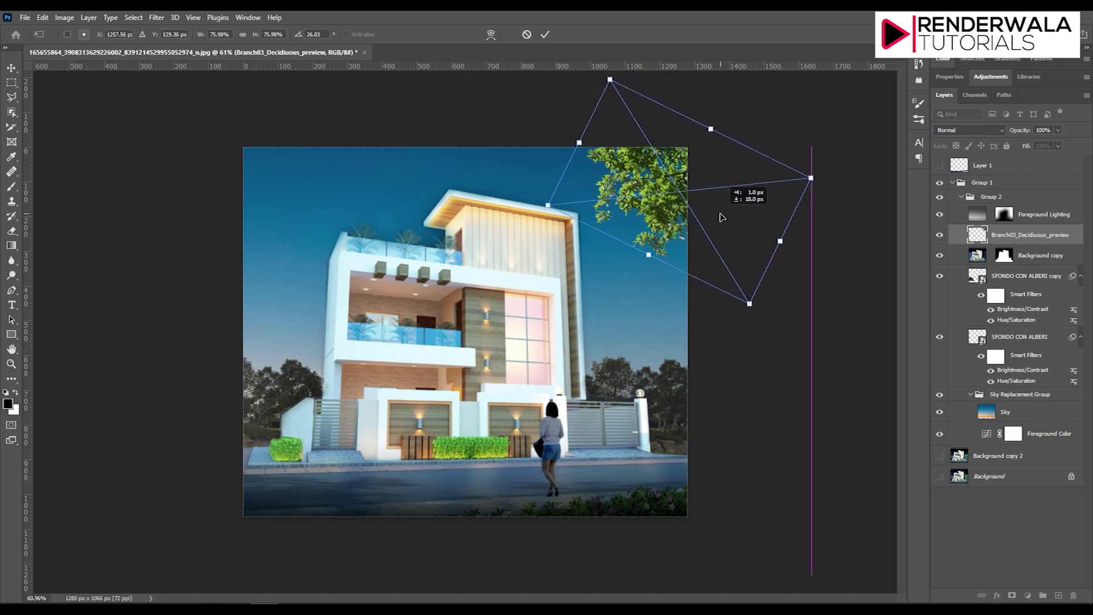
drag(827, 177, 815, 271)
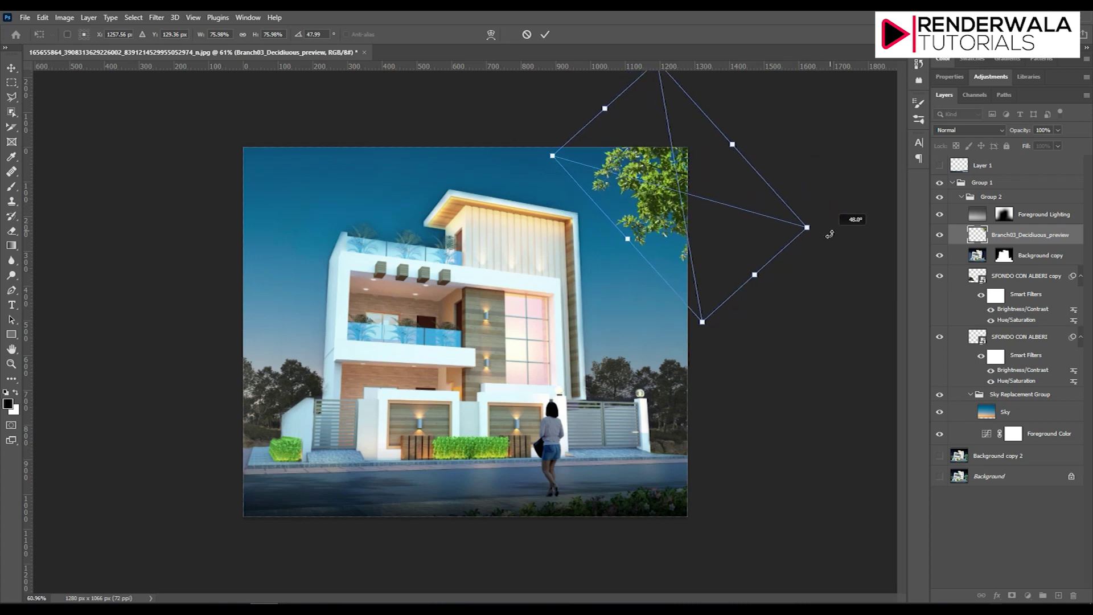
mouse_move(735, 248)
mouse_down()
mouse_move(732, 281)
mouse_move(726, 265)
mouse_up()
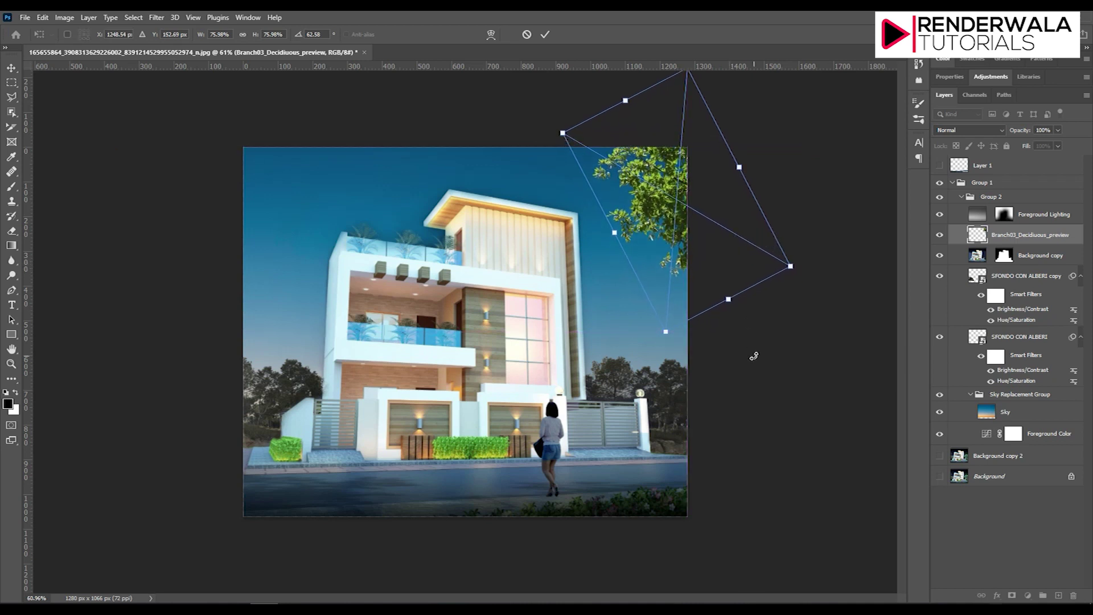
click(545, 34)
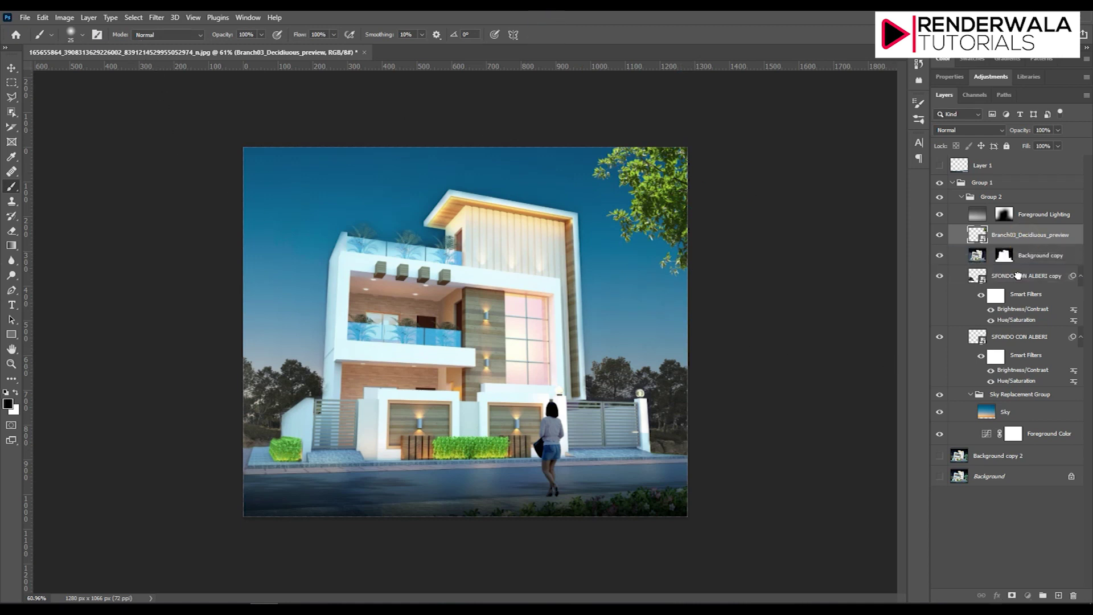
Step: Move the branch layer below Background copy and darken it to brightness -46
drag(1042, 244, 1041, 260)
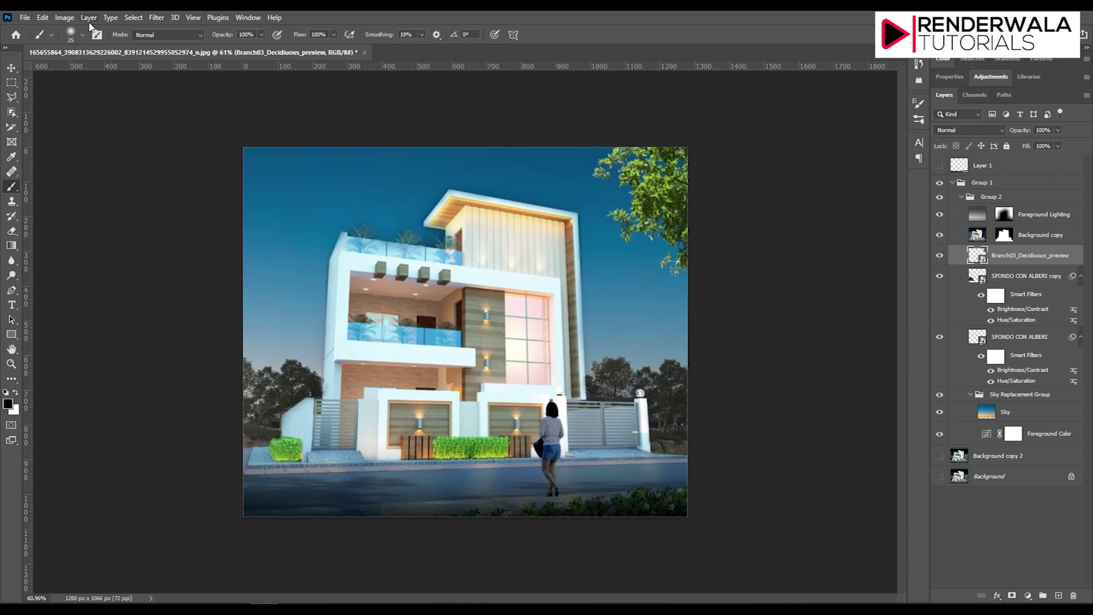
click(64, 18)
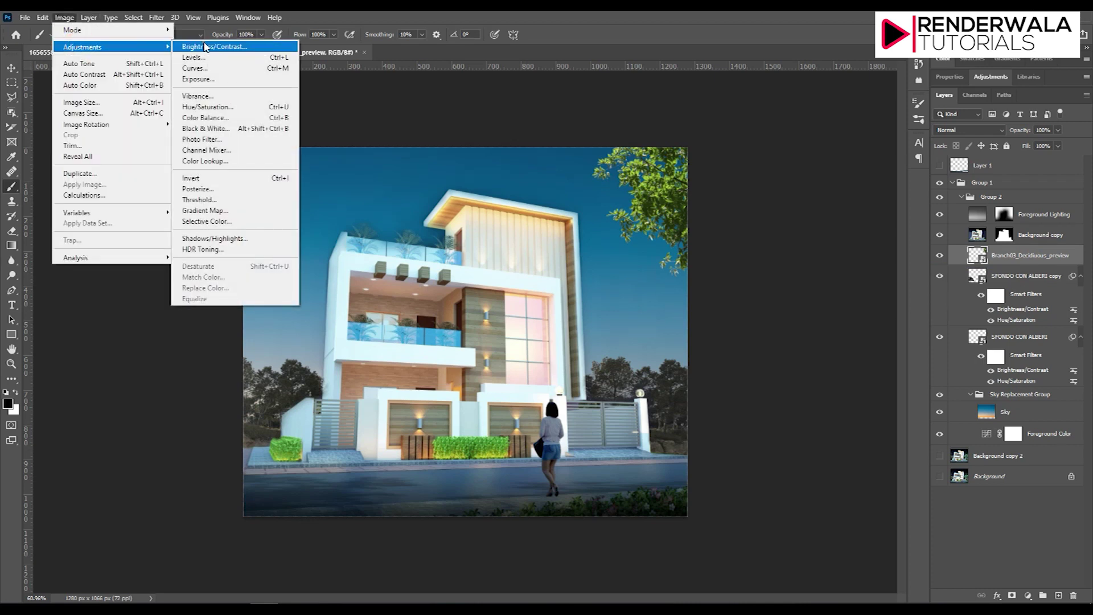
mouse_move(82, 46)
click(200, 45)
drag(512, 196, 499, 198)
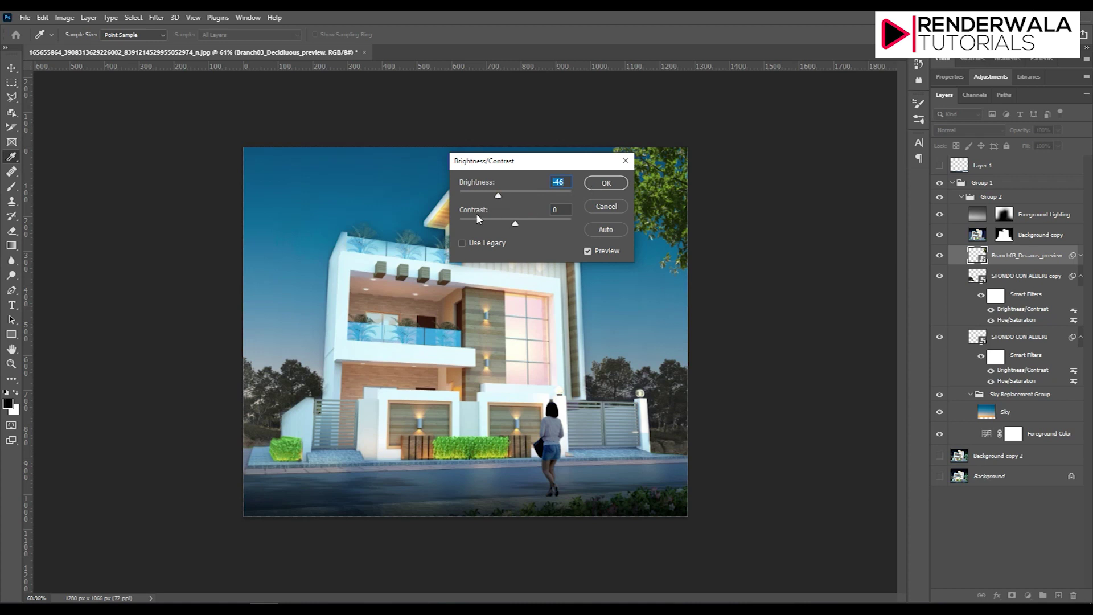
click(612, 184)
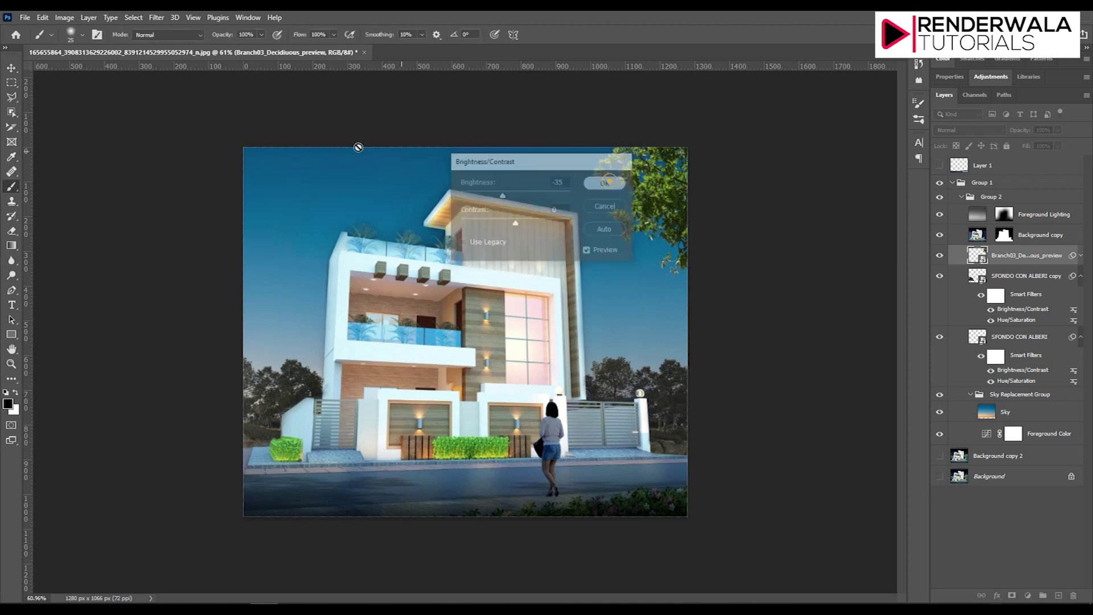
Step: Desaturate the branch to -43 with Hue/Saturation, then hide the branch layer
click(65, 17)
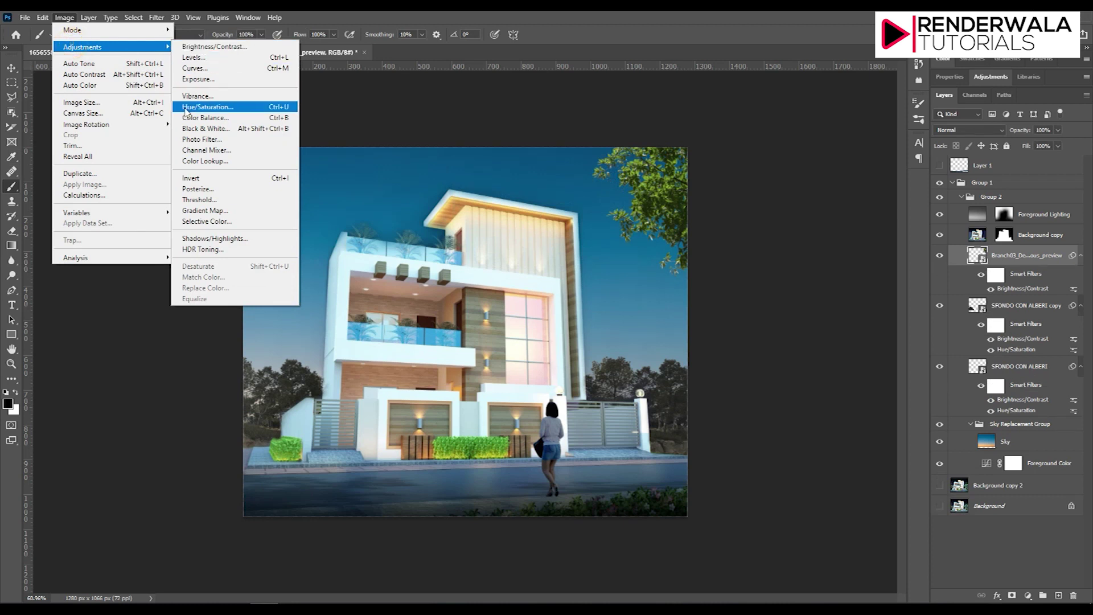
click(190, 108)
drag(514, 237, 487, 236)
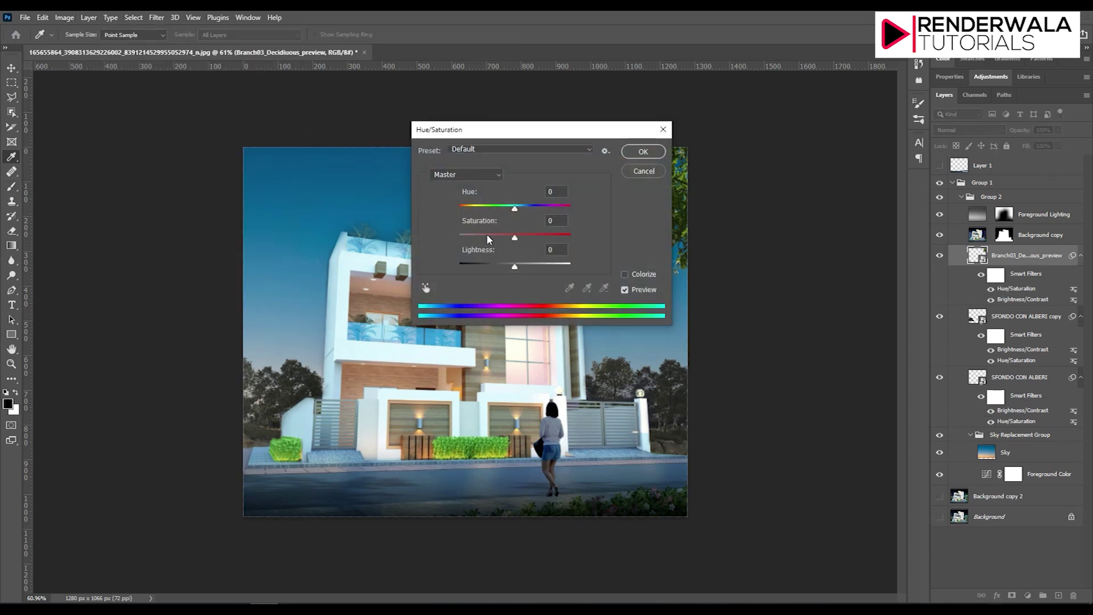
drag(529, 130, 341, 131)
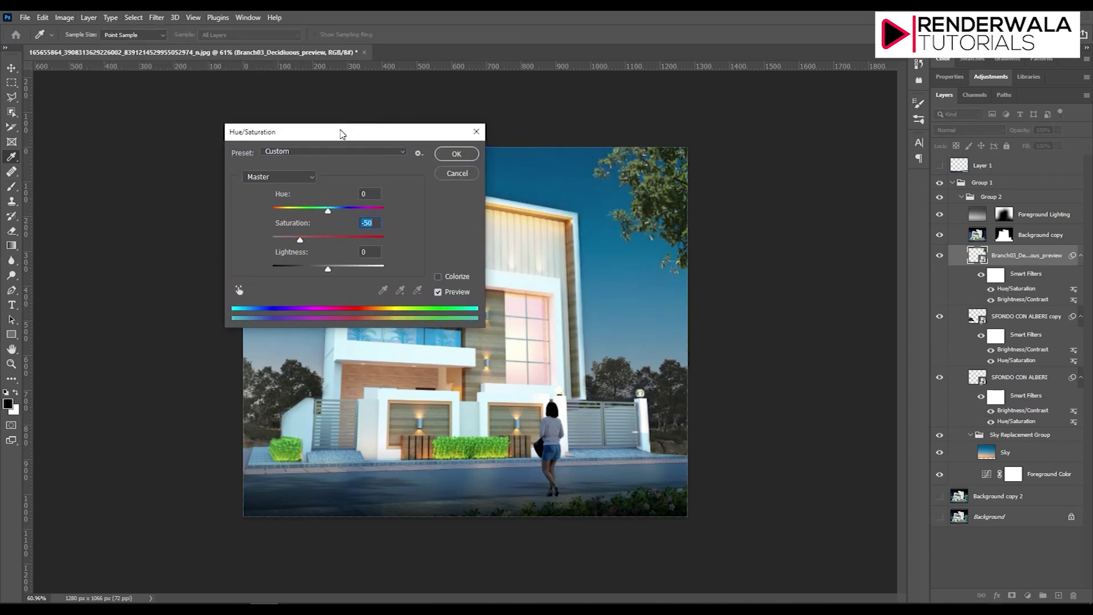
drag(303, 244, 305, 245)
click(457, 154)
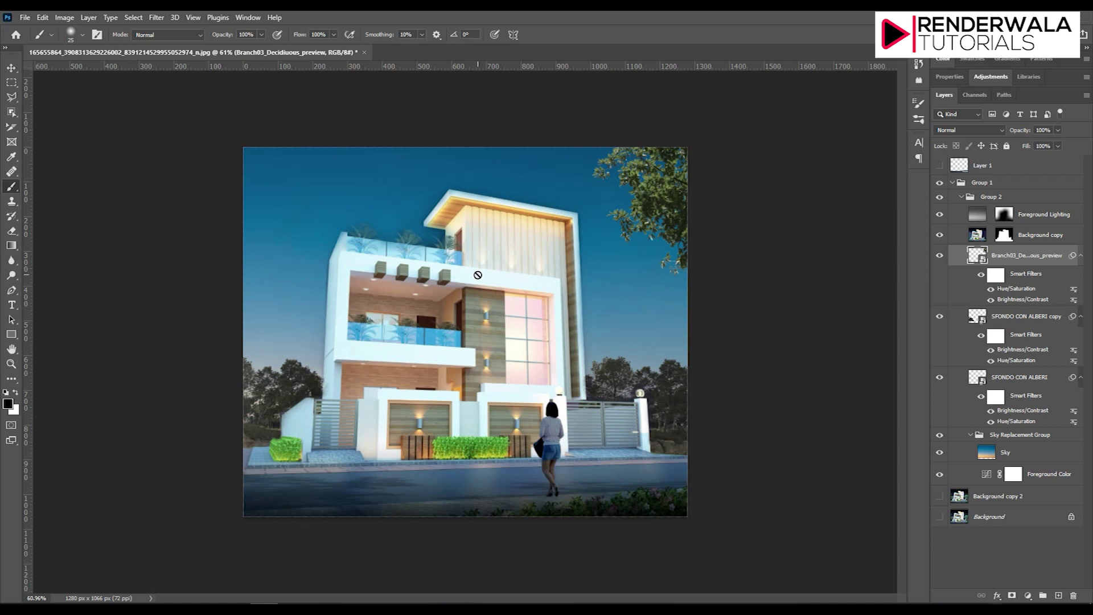
click(935, 255)
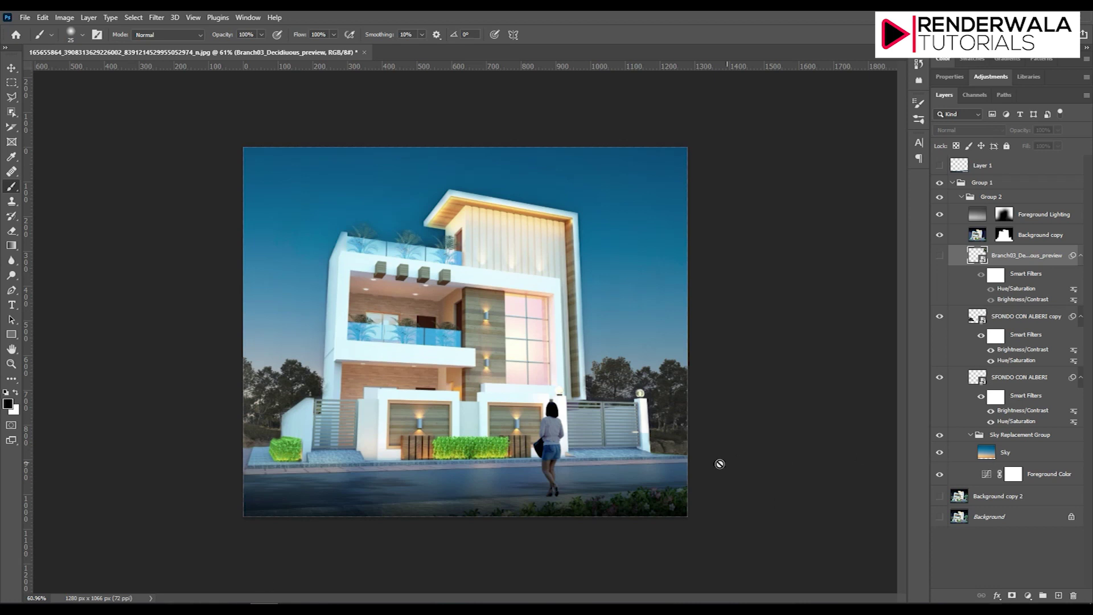
click(12, 83)
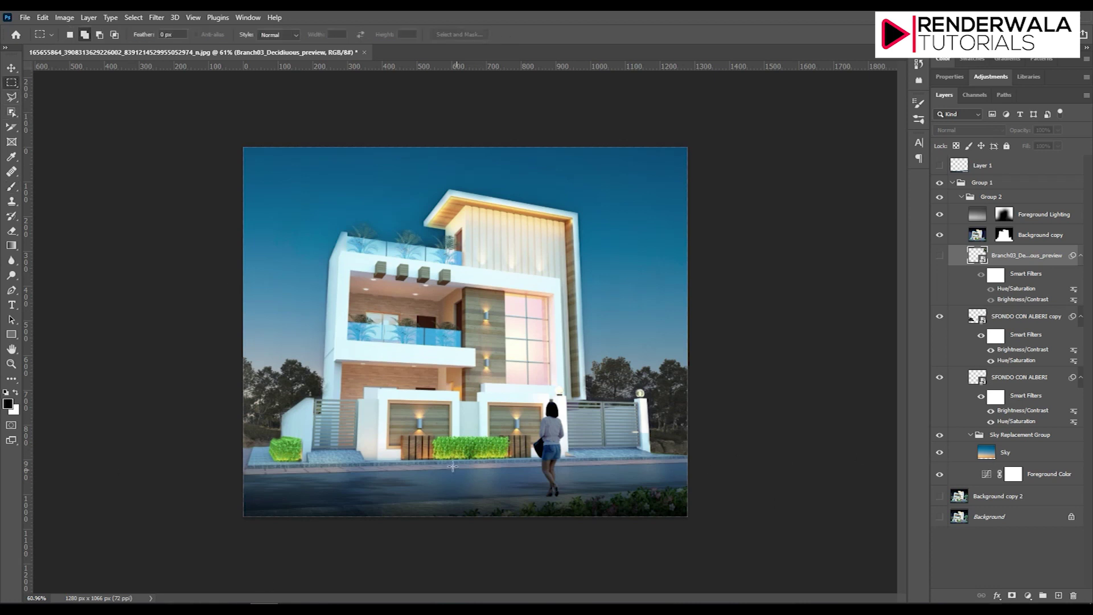
Step: Box the central and left hedges with rectangular marquee selections on Background copy
drag(427, 435, 516, 461)
click(940, 235)
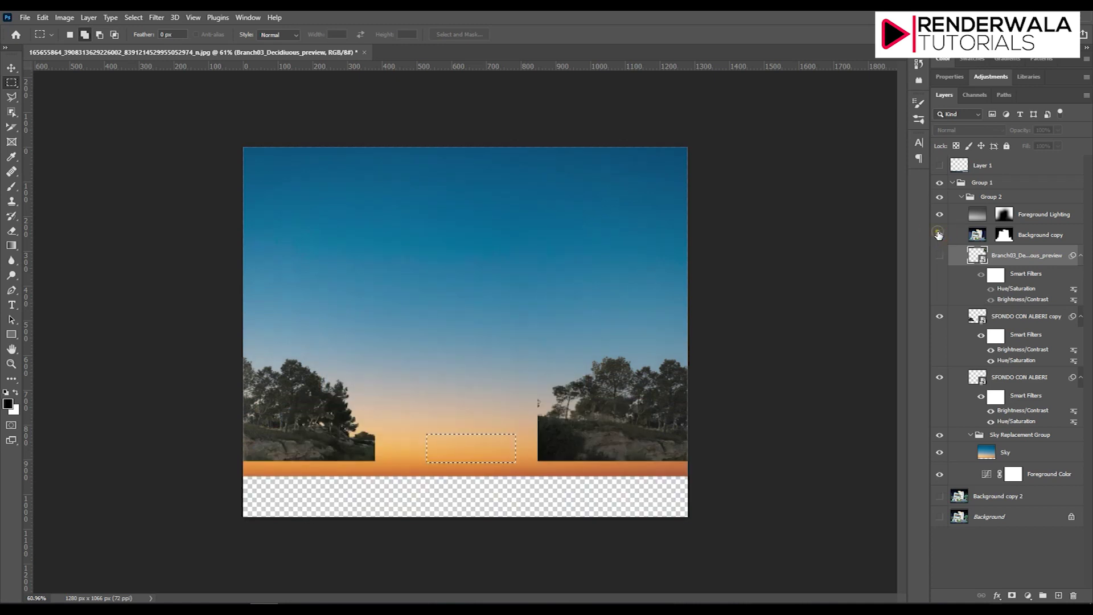
click(940, 235)
click(978, 239)
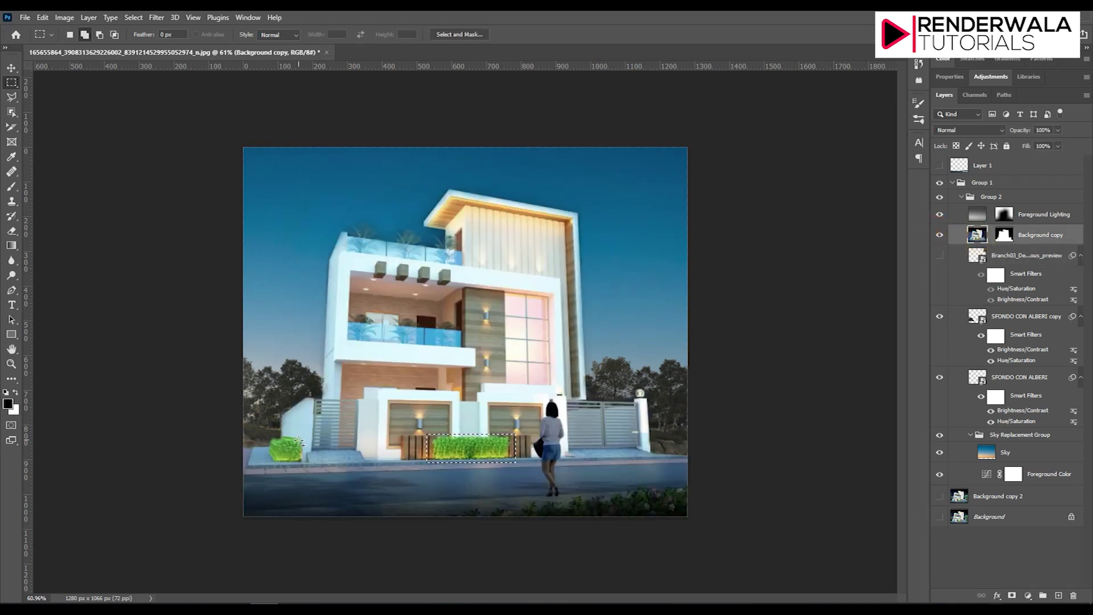
drag(265, 434, 307, 465)
click(976, 238)
click(134, 18)
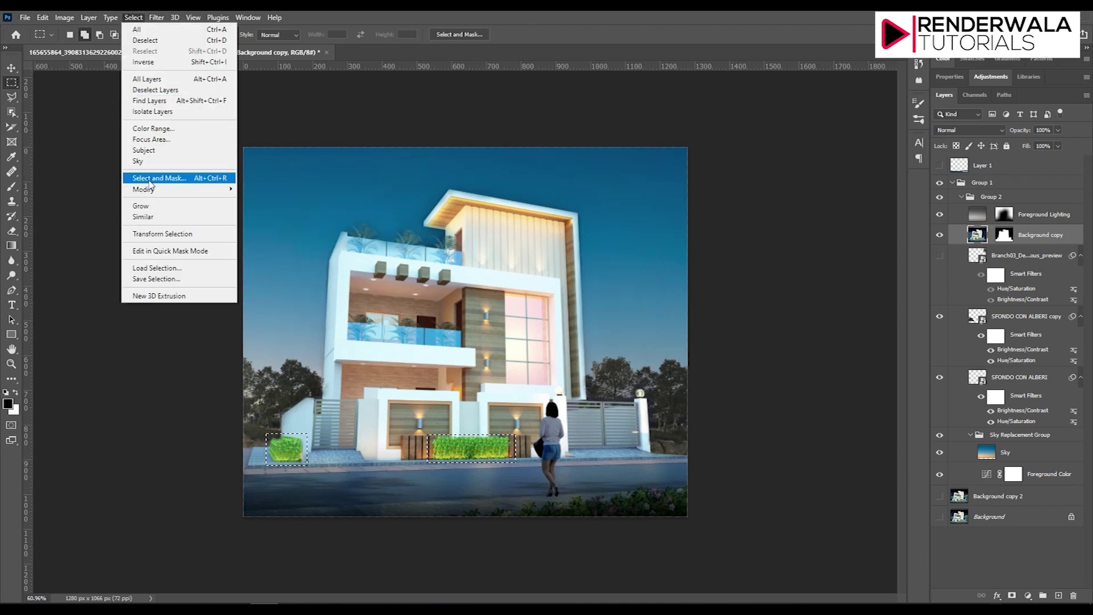
Step: Use Color Range to sample both hedges' greens with Fuzziness 95
click(153, 130)
click(287, 442)
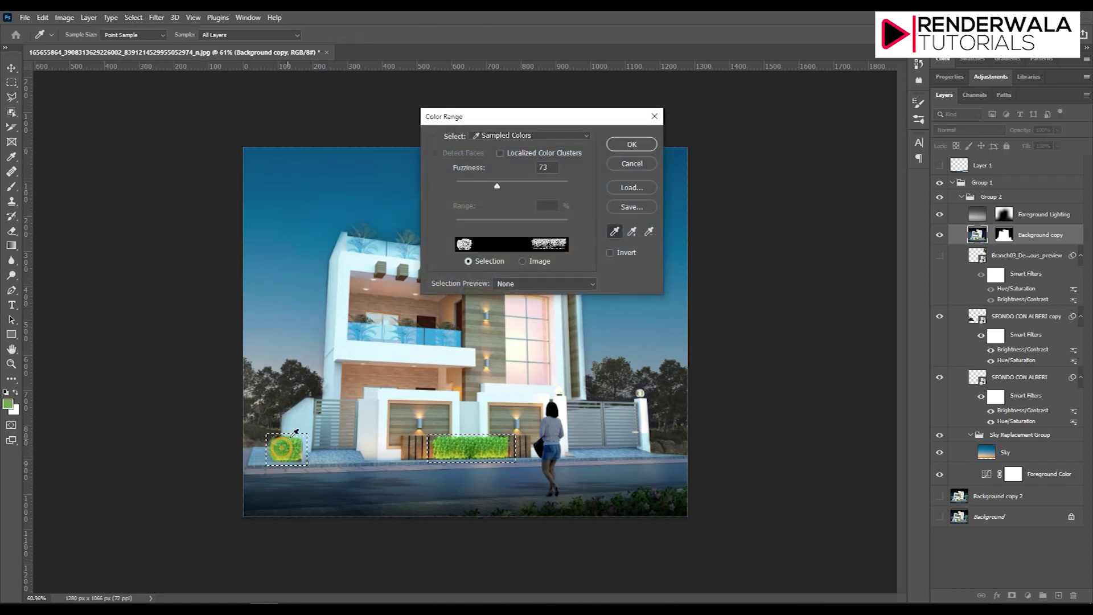
drag(496, 187, 527, 187)
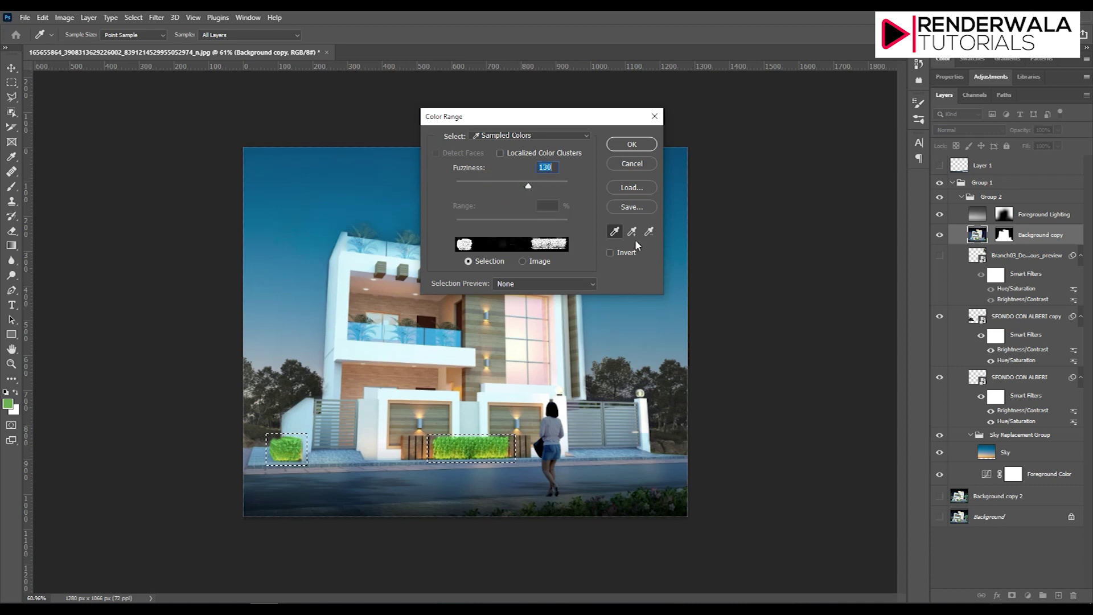
click(496, 450)
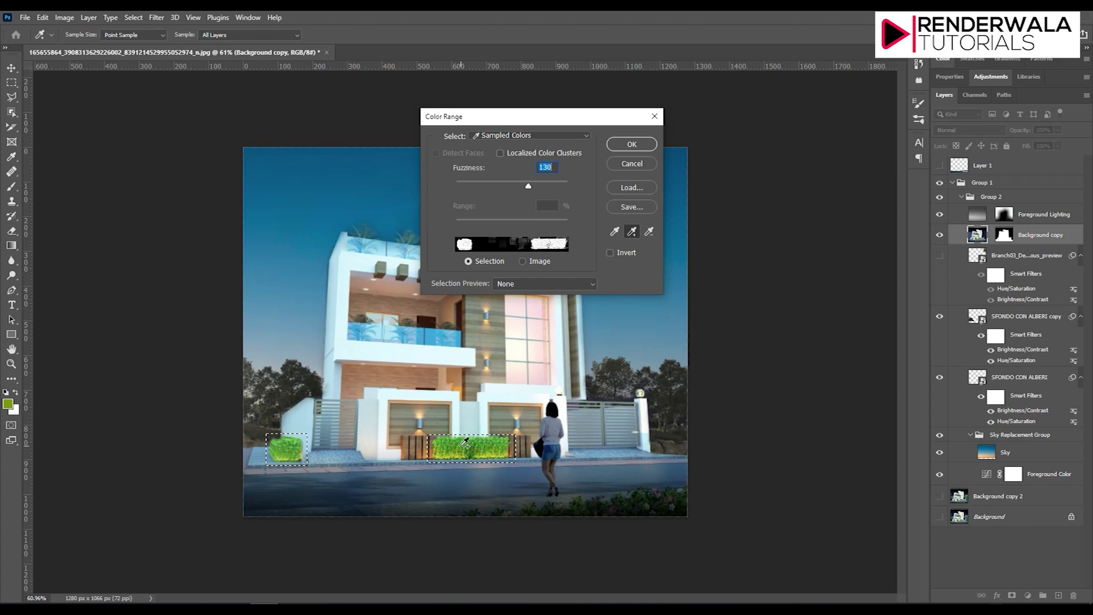
drag(528, 188, 510, 188)
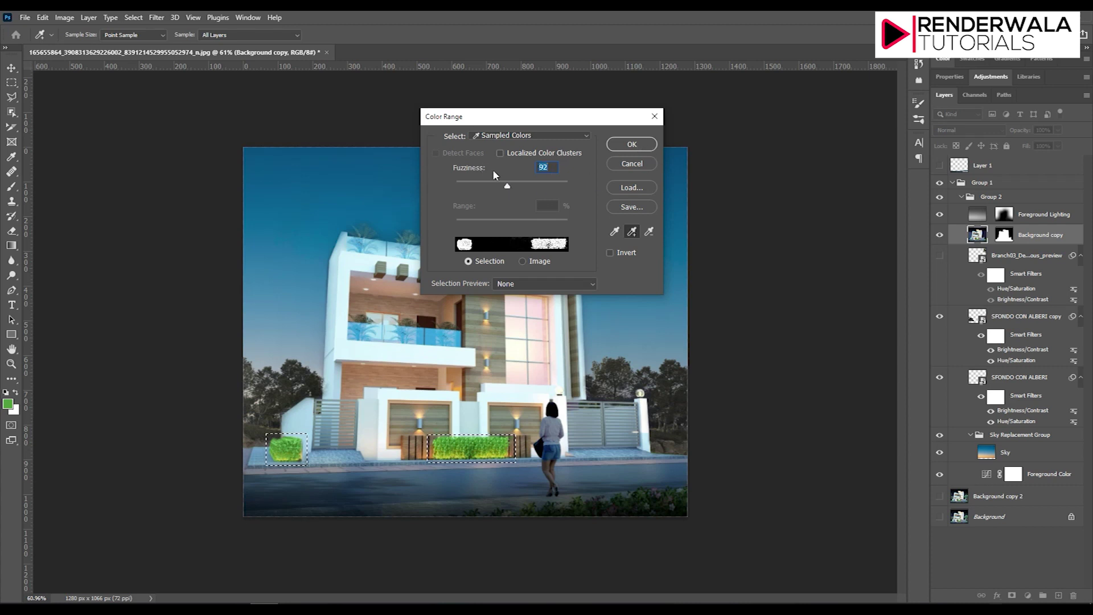
drag(509, 187, 511, 187)
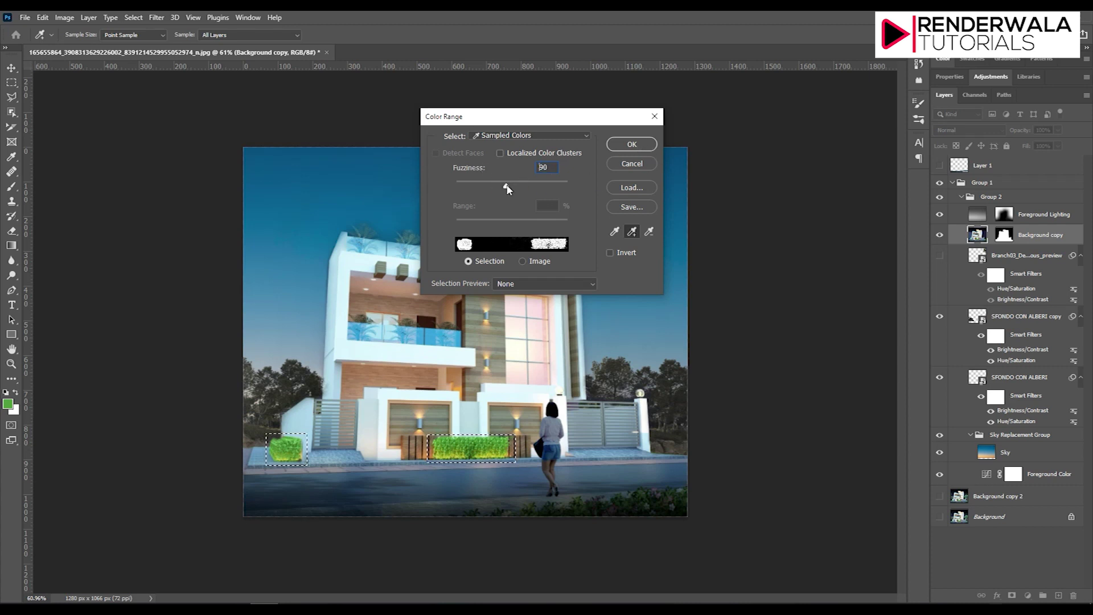
drag(510, 189, 514, 190)
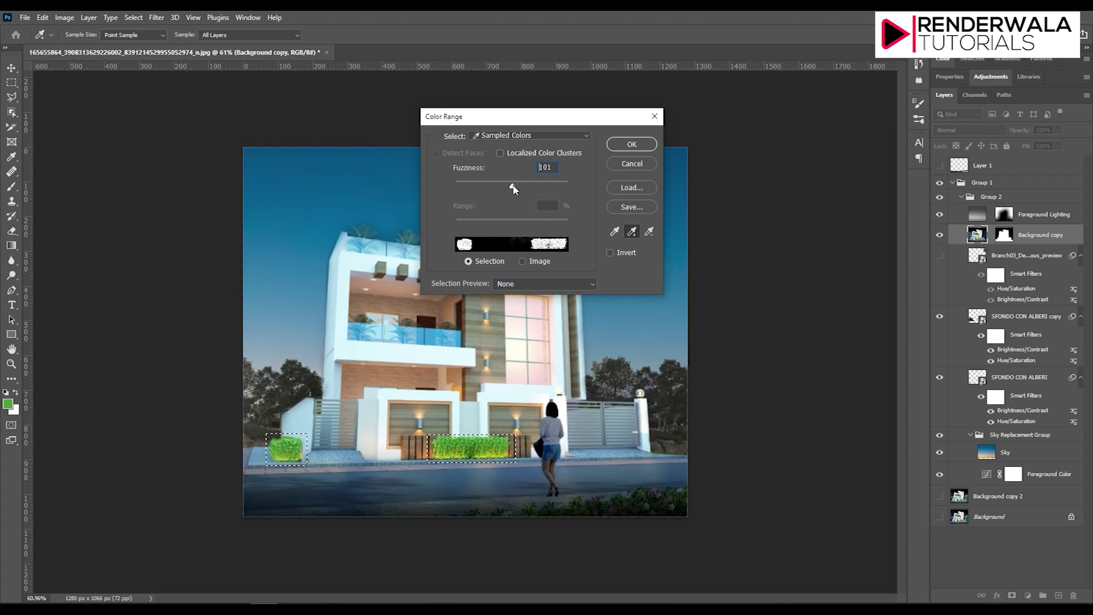
drag(514, 189, 511, 189)
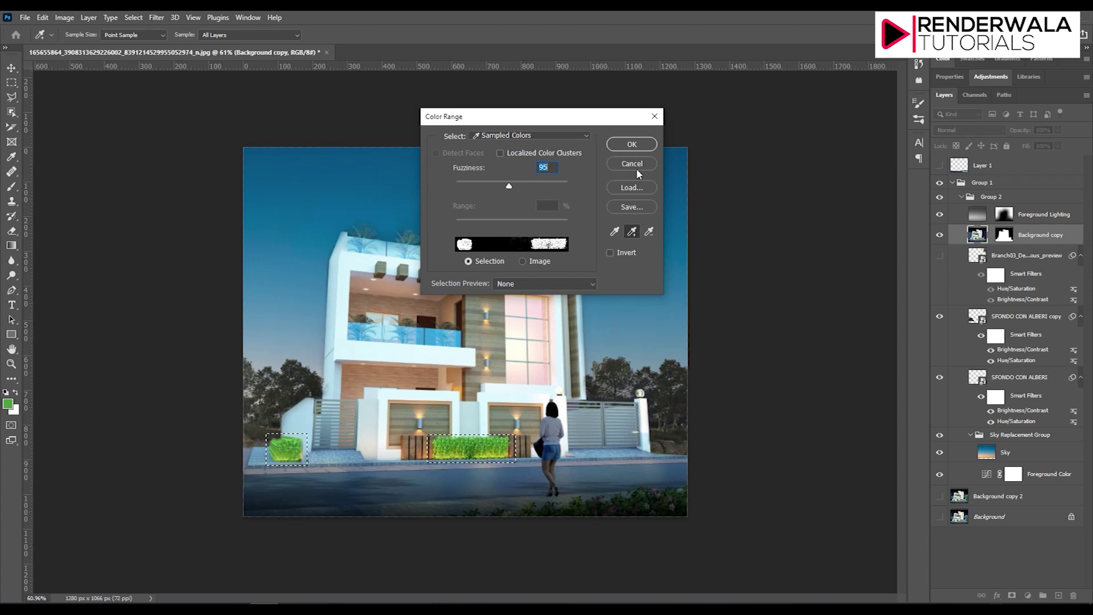
click(632, 144)
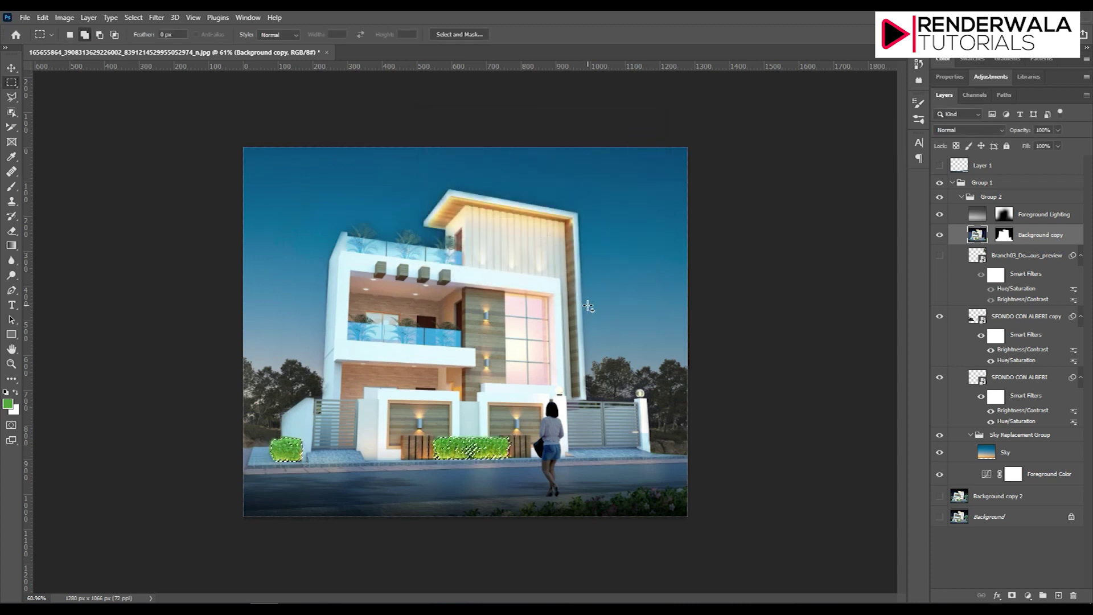
click(460, 35)
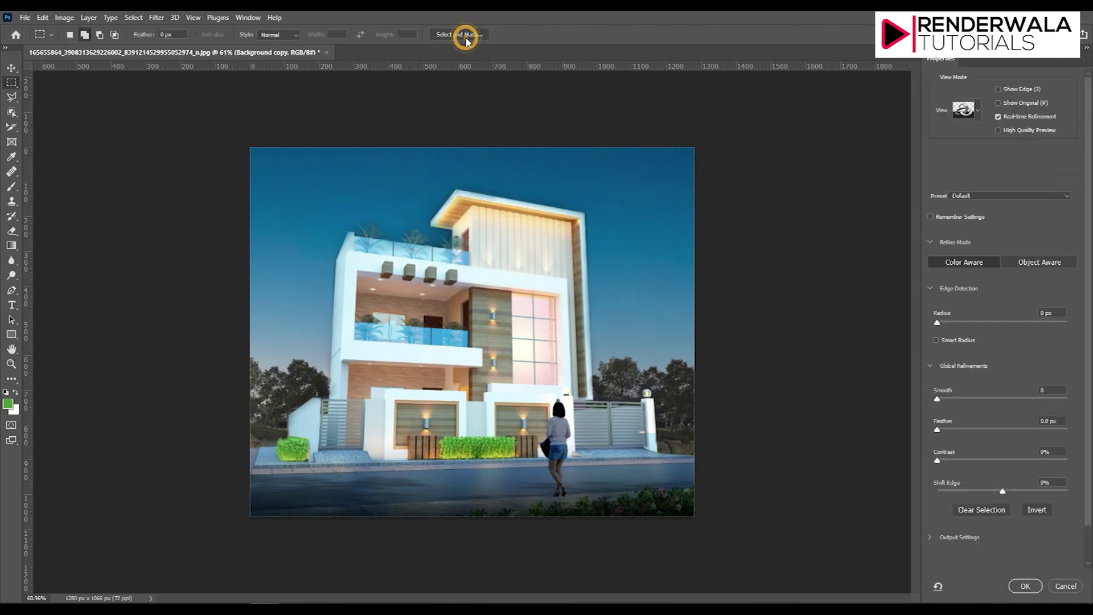
Step: Refine the hedge selection with a 0.6 px feather and 0% Shift Edge
drag(936, 433, 939, 434)
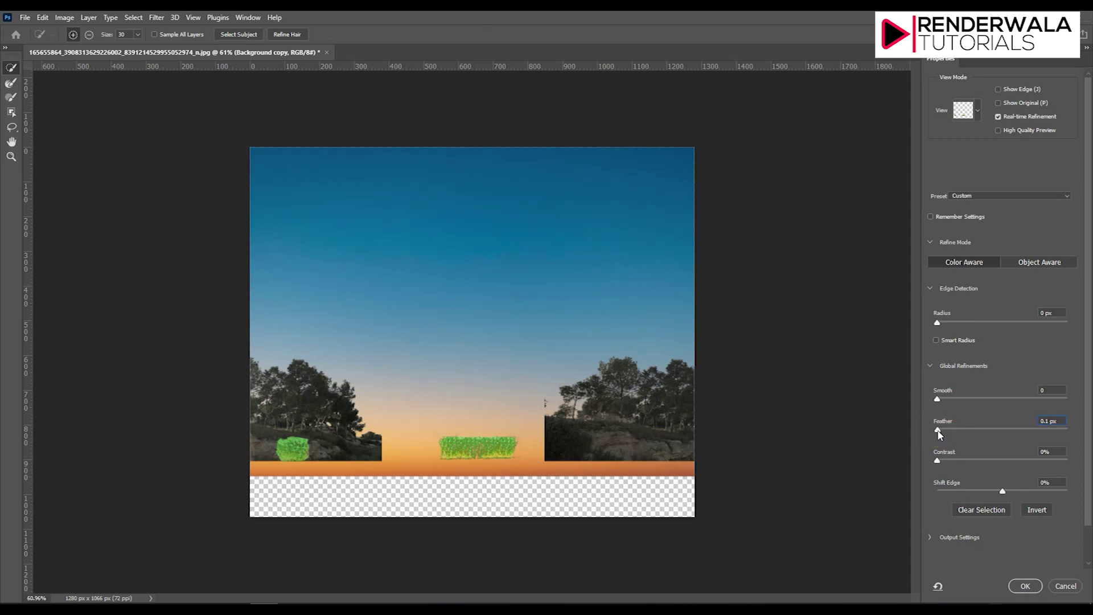
mouse_move(1003, 493)
mouse_down()
mouse_move(1022, 497)
mouse_move(1012, 494)
mouse_up()
drag(1012, 493, 1010, 493)
drag(1007, 497, 994, 496)
click(994, 496)
drag(993, 496, 1001, 499)
click(1003, 493)
drag(938, 429, 949, 436)
click(1025, 586)
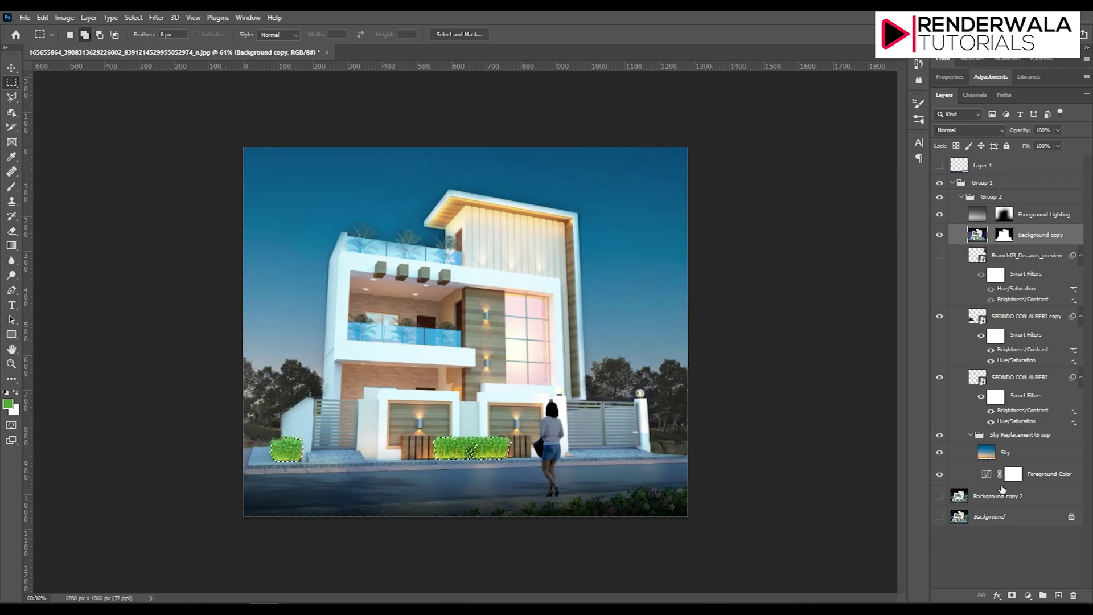
Step: Add a Hue/Saturation adjustment for the hedges, with hue slightly negative and lightness lowered
click(1028, 596)
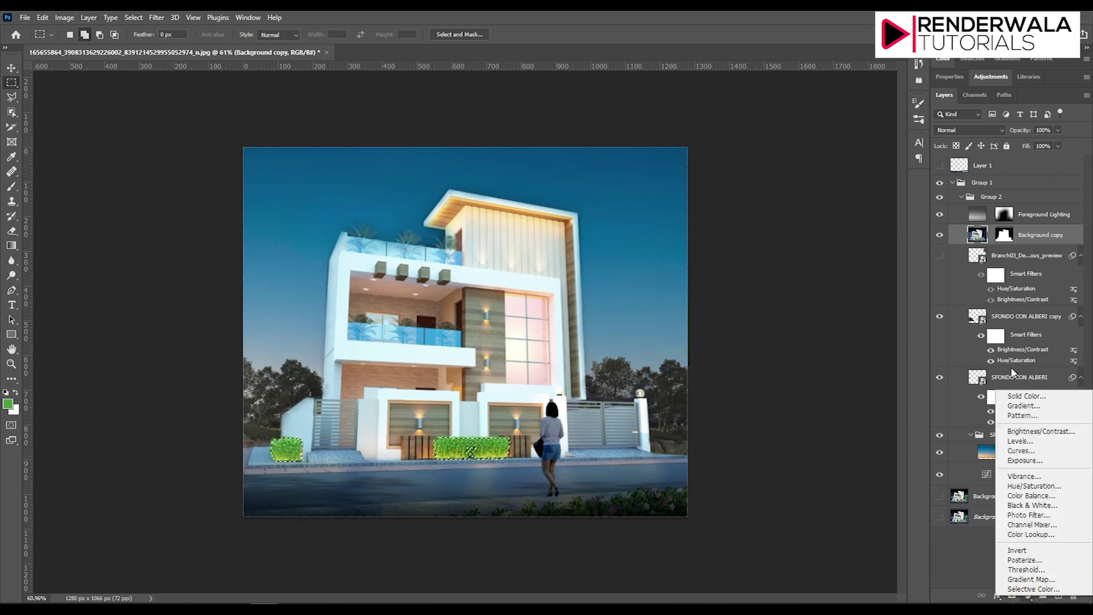
click(1032, 487)
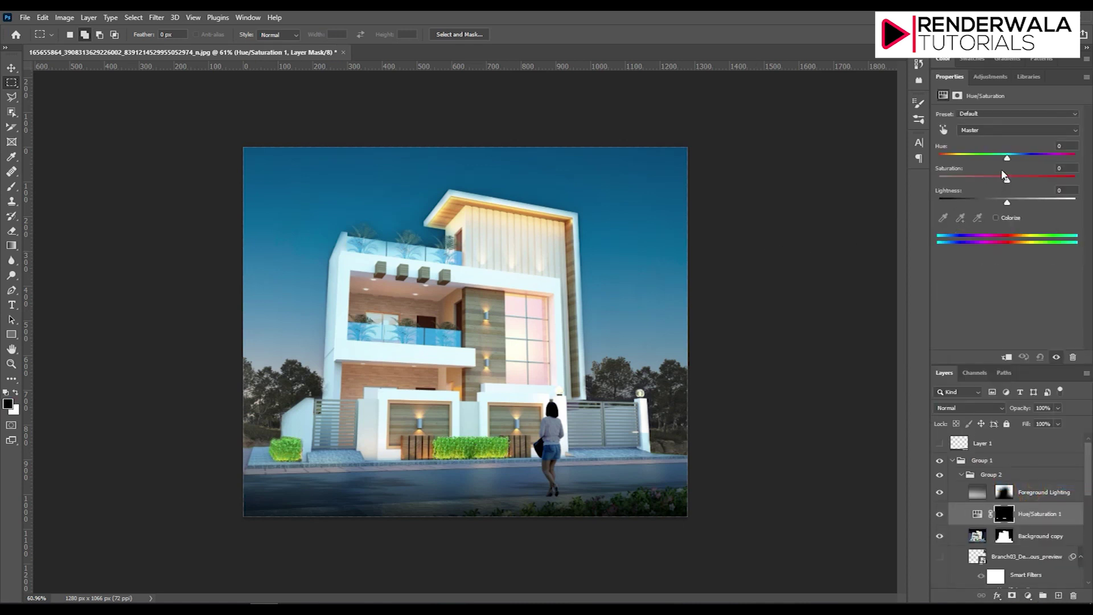
drag(1008, 180, 957, 180)
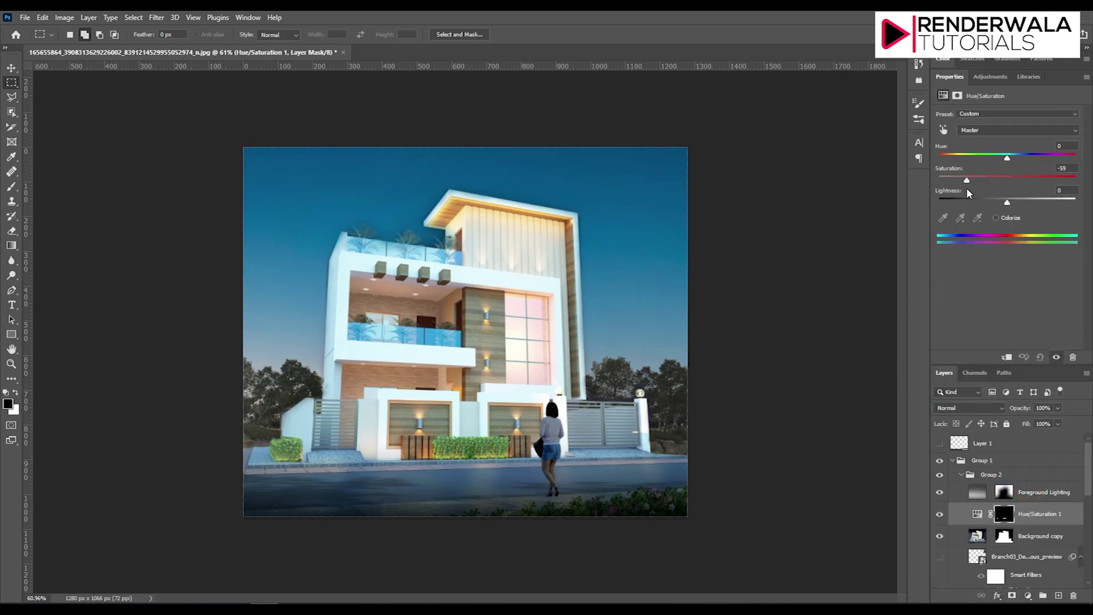
drag(954, 189, 1000, 194)
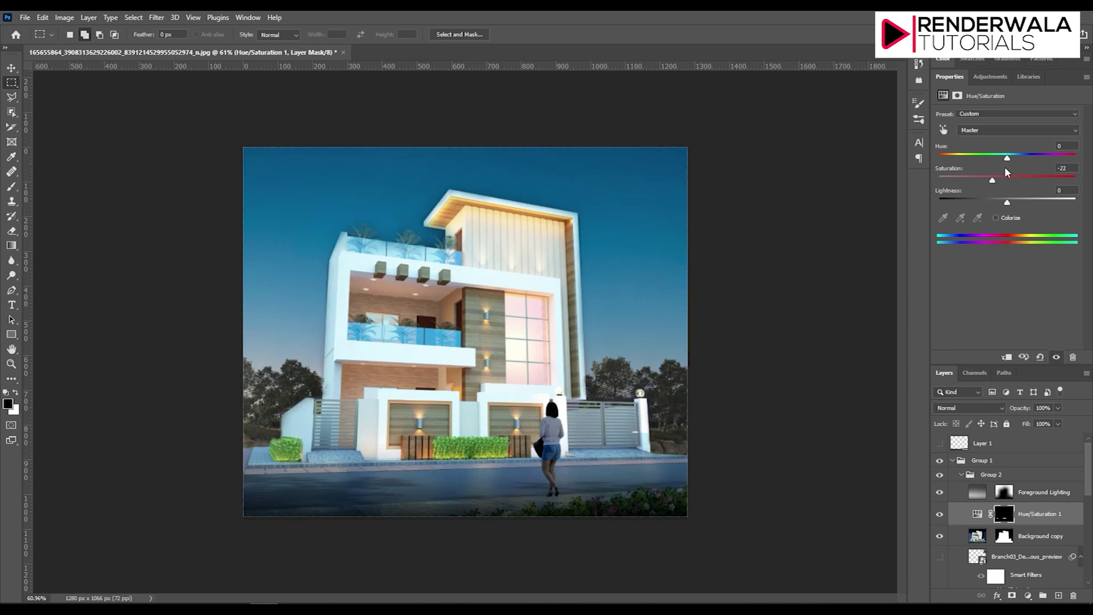
mouse_move(1006, 158)
mouse_down()
mouse_move(1019, 159)
mouse_move(1006, 158)
mouse_up()
drag(1007, 203, 979, 204)
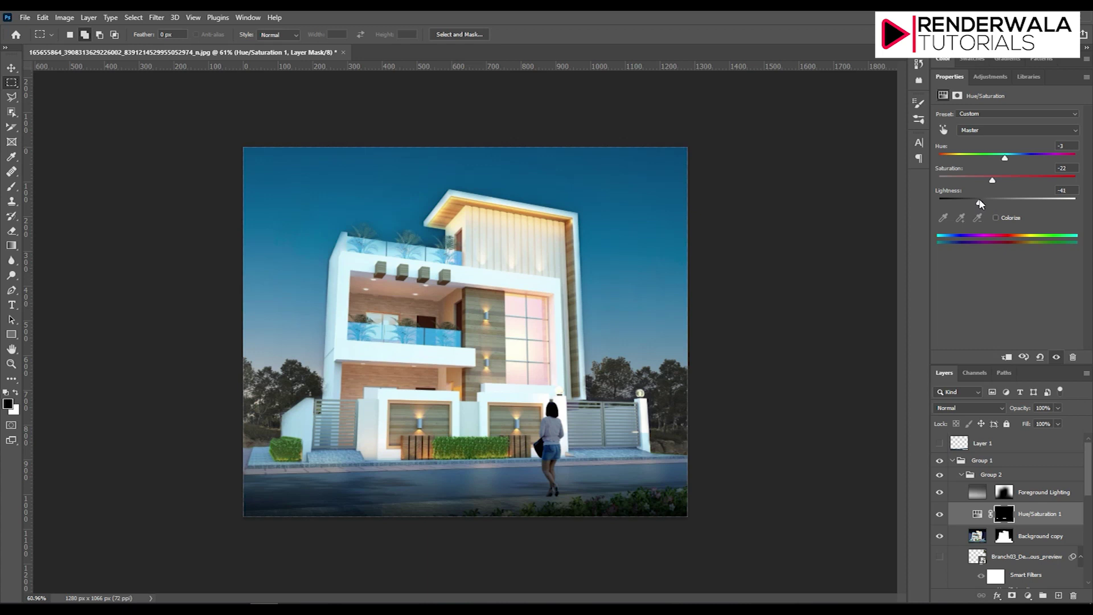
Step: Set saturation to -75 and lightness to -36, clipping the adjustment to Background copy
drag(993, 181, 984, 181)
mouse_move(978, 182)
mouse_down()
mouse_move(952, 183)
mouse_move(967, 187)
mouse_up()
drag(979, 203, 983, 202)
drag(970, 183, 967, 182)
drag(959, 182, 957, 183)
click(1007, 357)
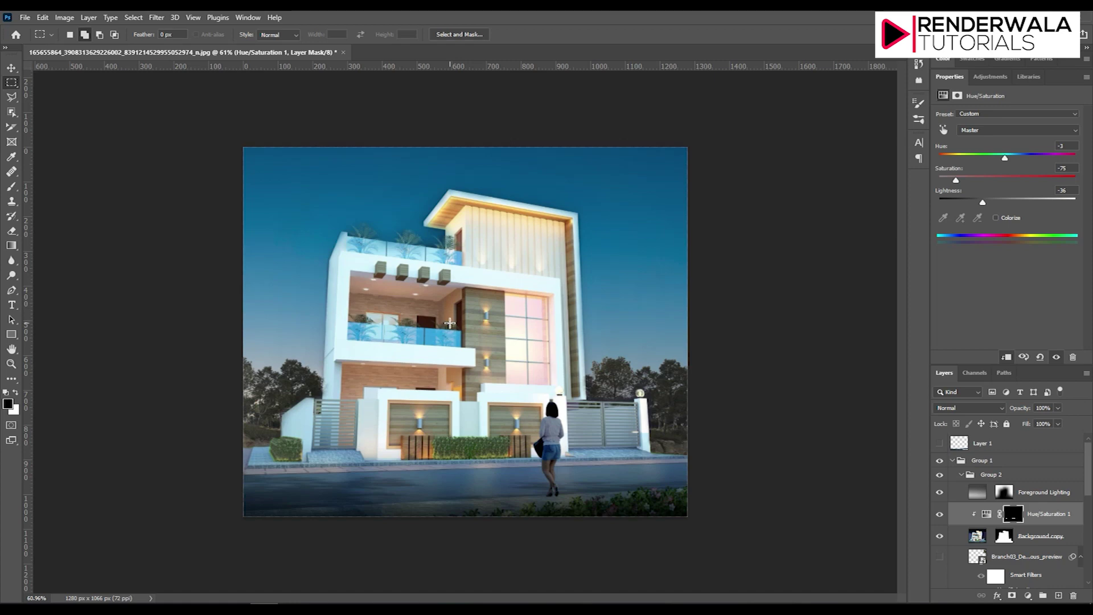
click(178, 600)
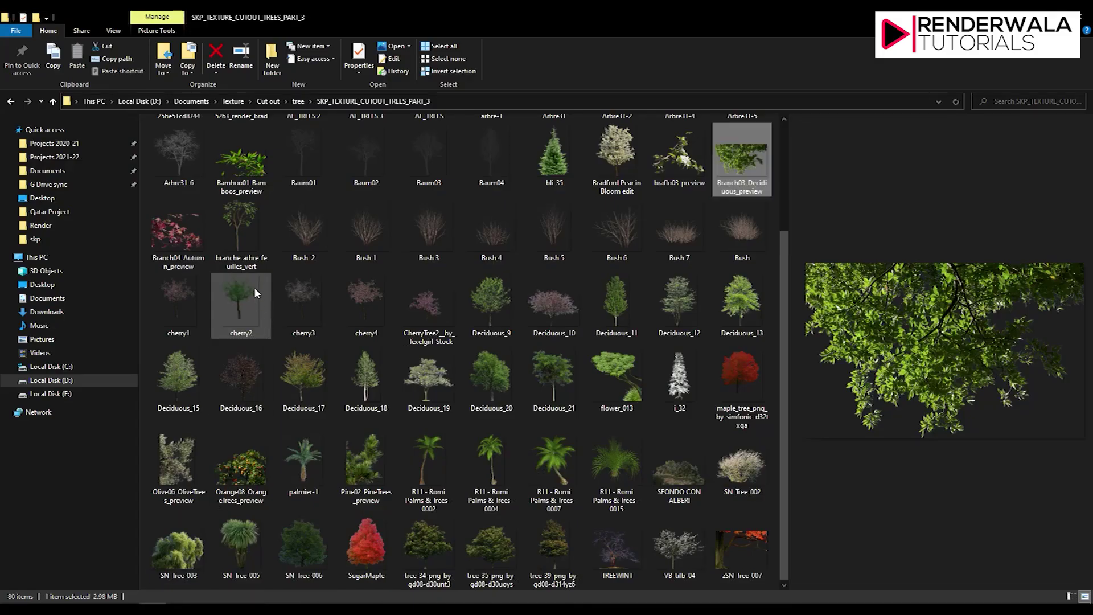
Step: Preview the orange tree cutout, then look inside the top tree folder
click(249, 493)
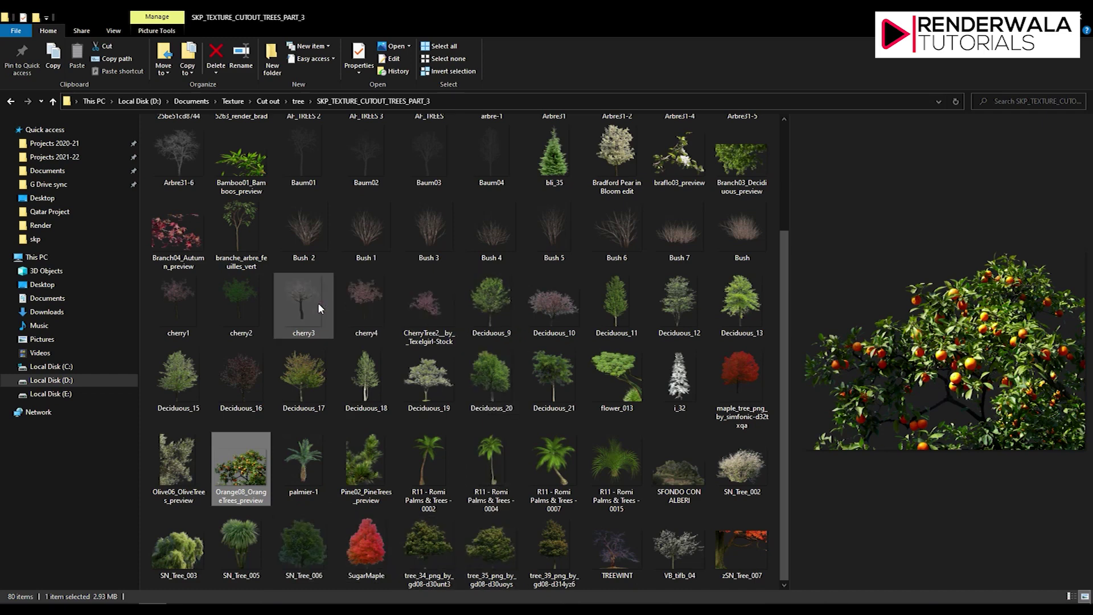
scroll(317, 300, up, 2)
scroll(406, 212, down, 2)
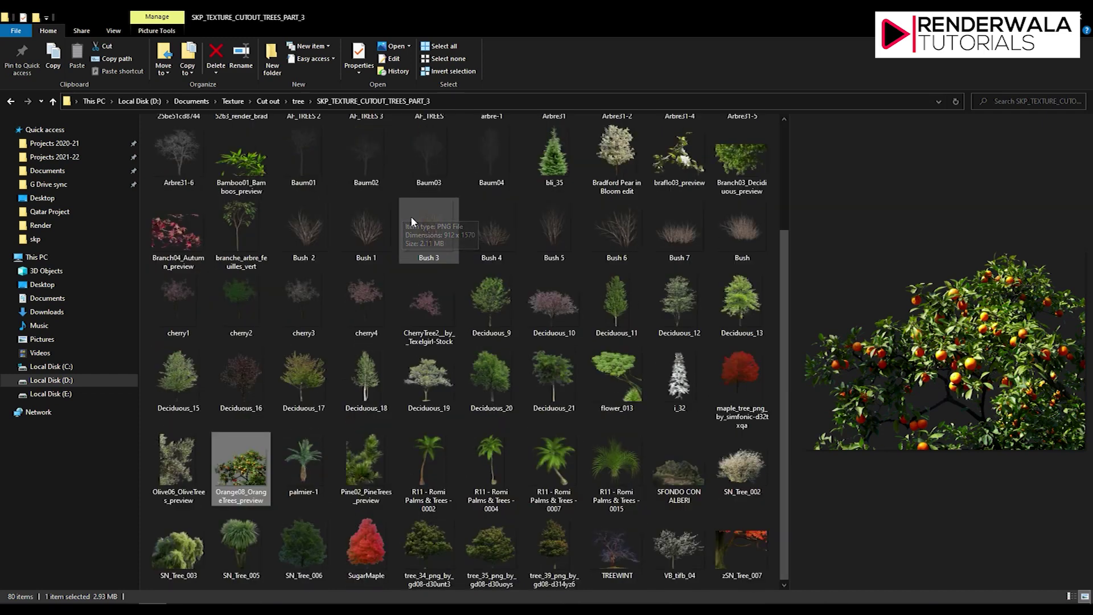
key(BackSpace)
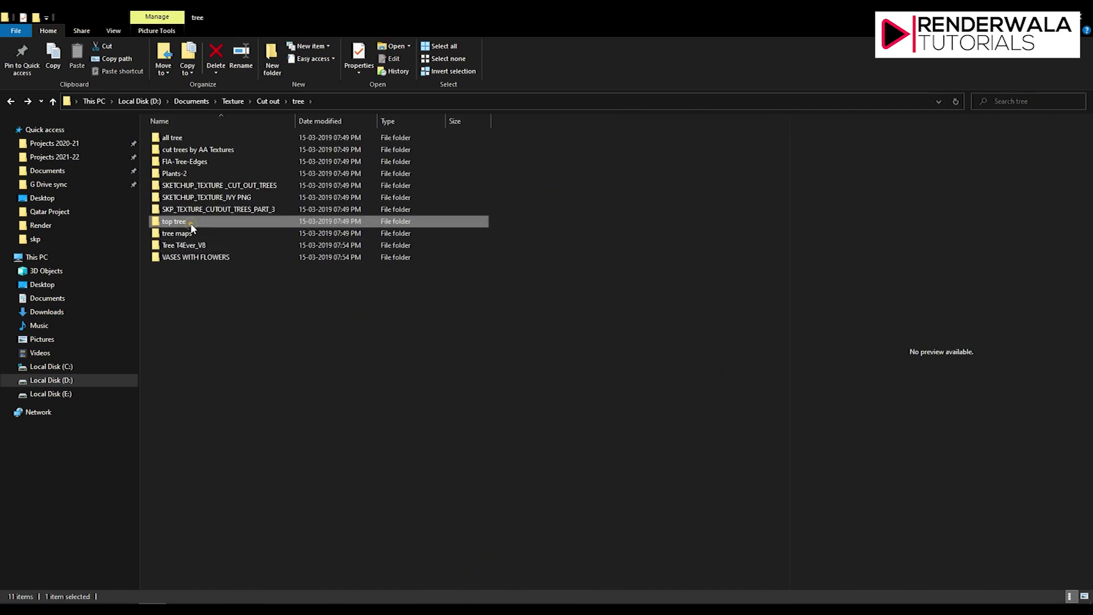
double_click(190, 222)
key(BackSpace)
Step: Look inside the tree maps and VASES WITH FLOWERS folders
double_click(190, 244)
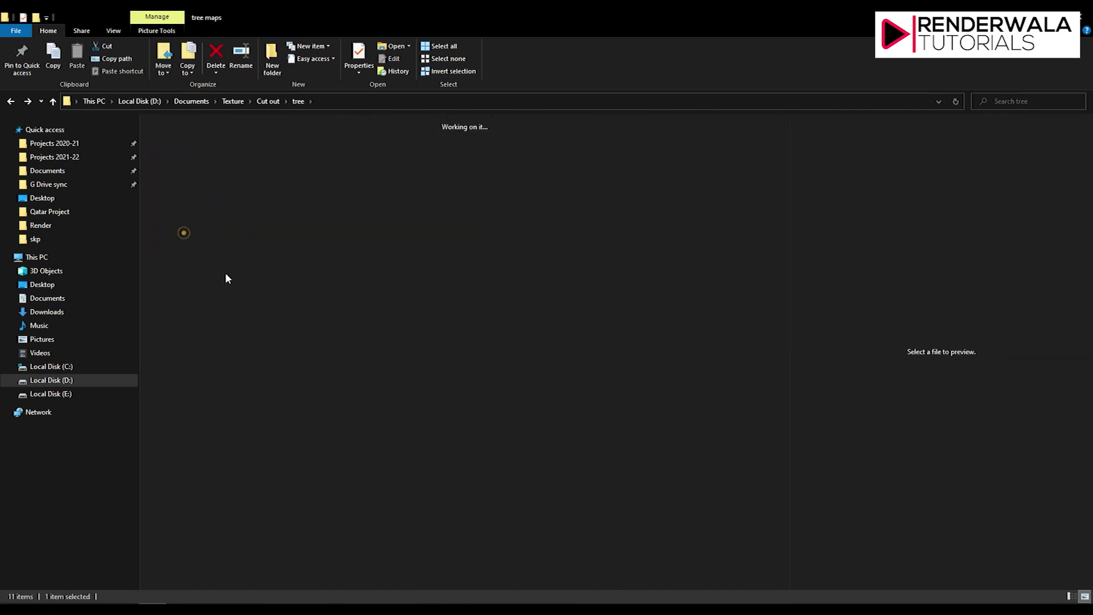
key(BackSpace)
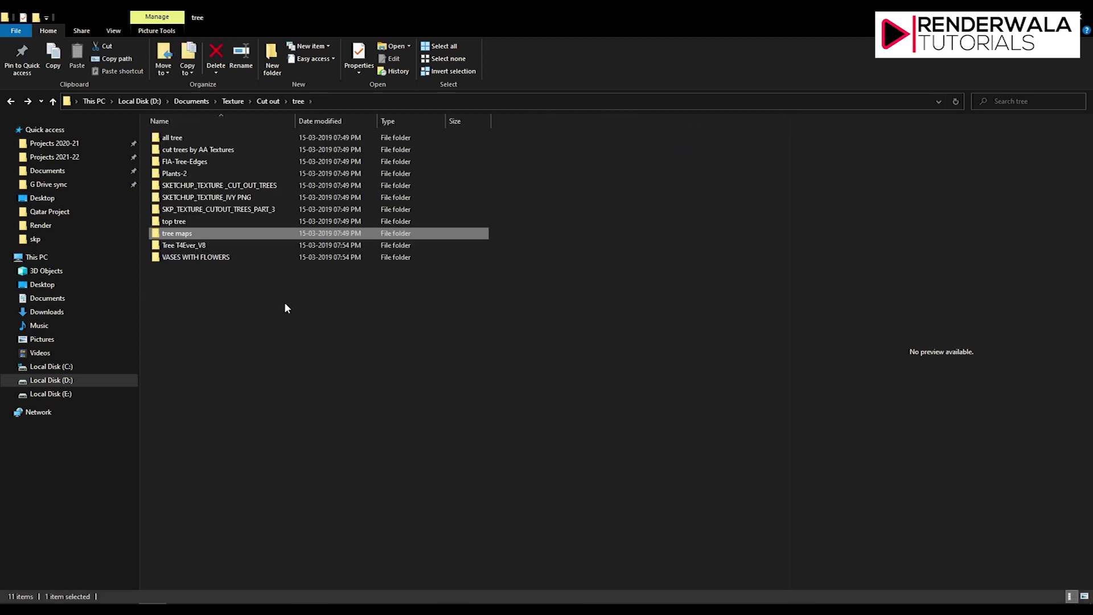
click(201, 259)
double_click(201, 260)
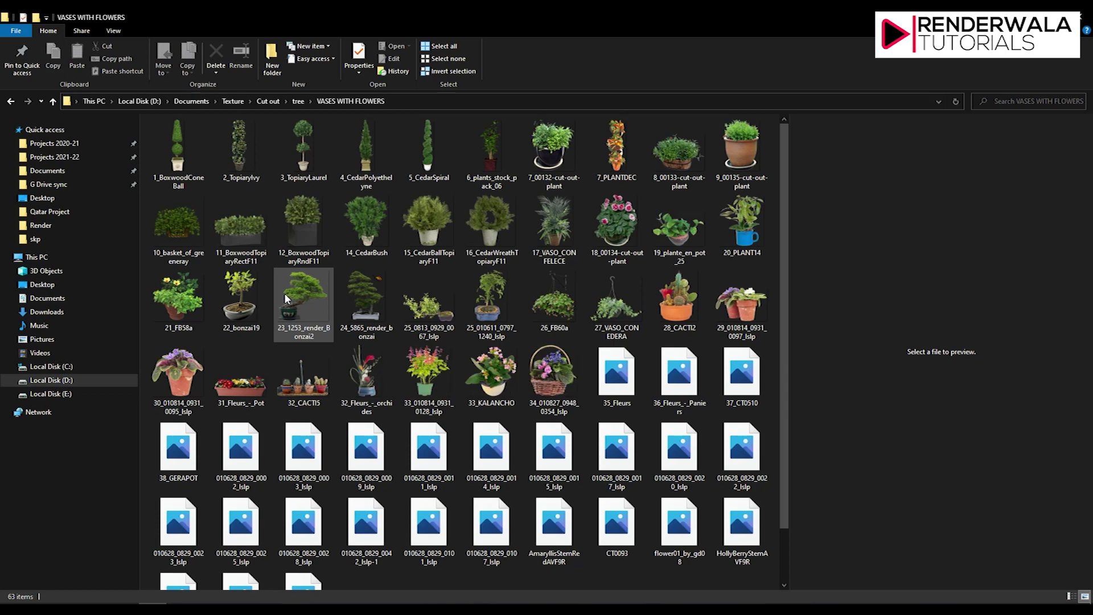
key(BackSpace)
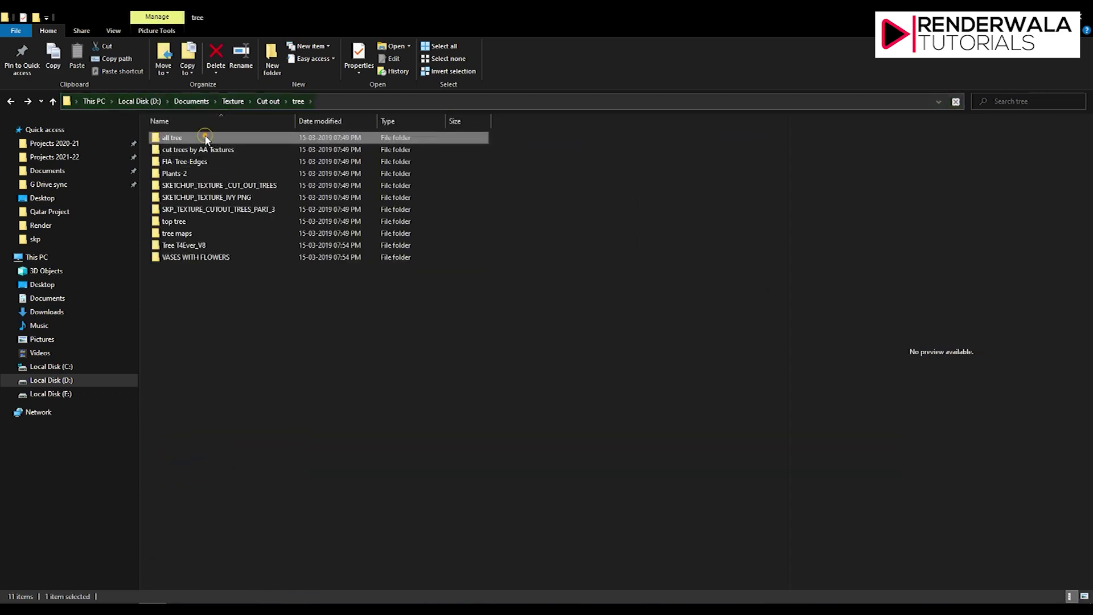
Step: Preview ALL PLANTS, TREES and TREES 1 in the all tree folder, then return to Cut out
double_click(203, 141)
click(279, 168)
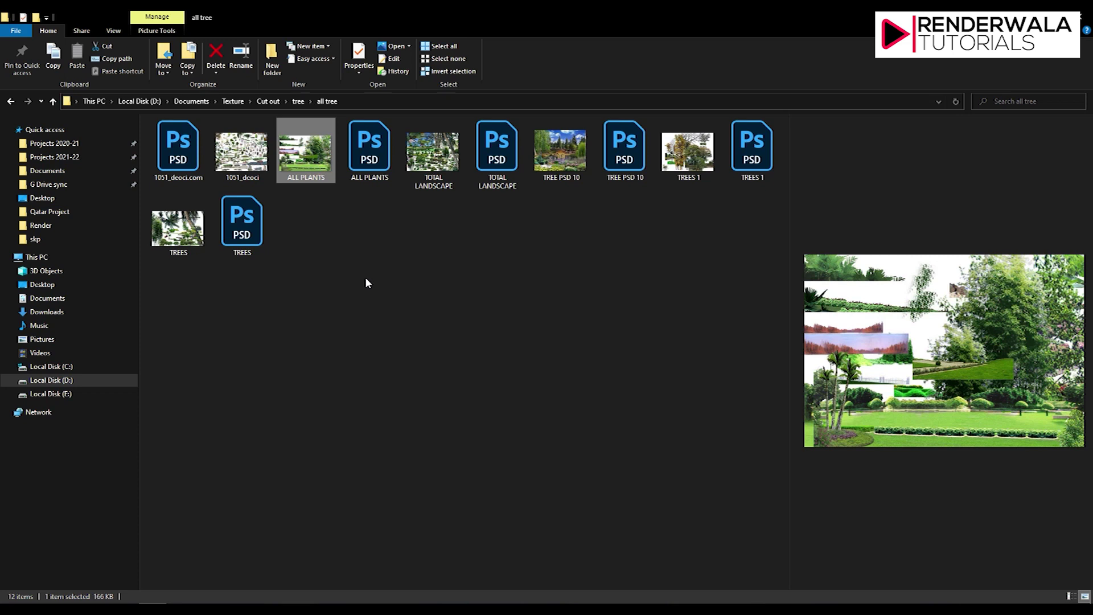
click(173, 217)
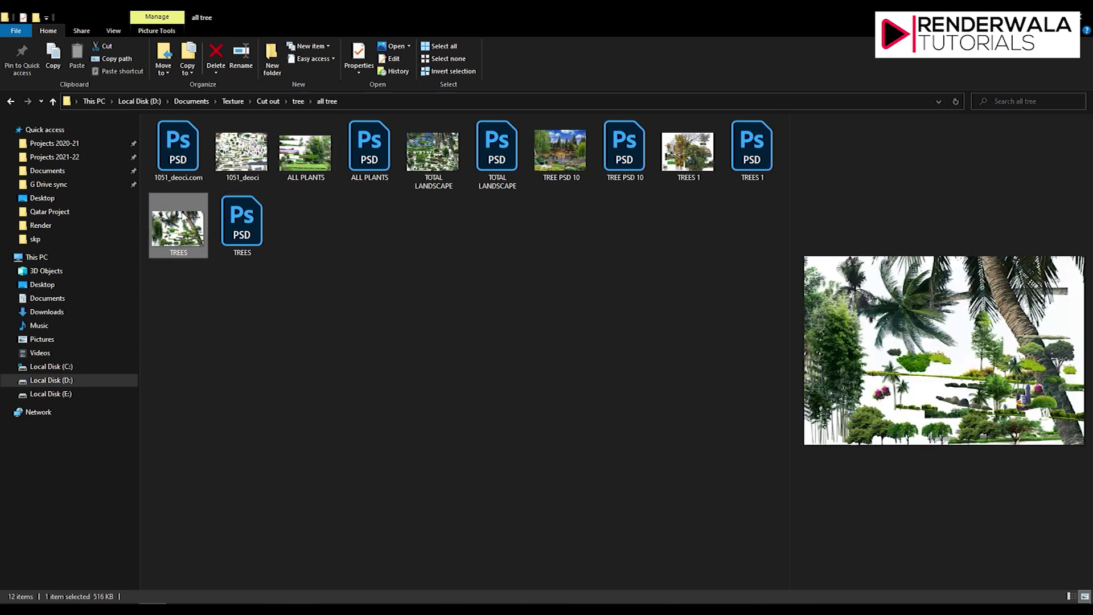
click(687, 151)
click(594, 158)
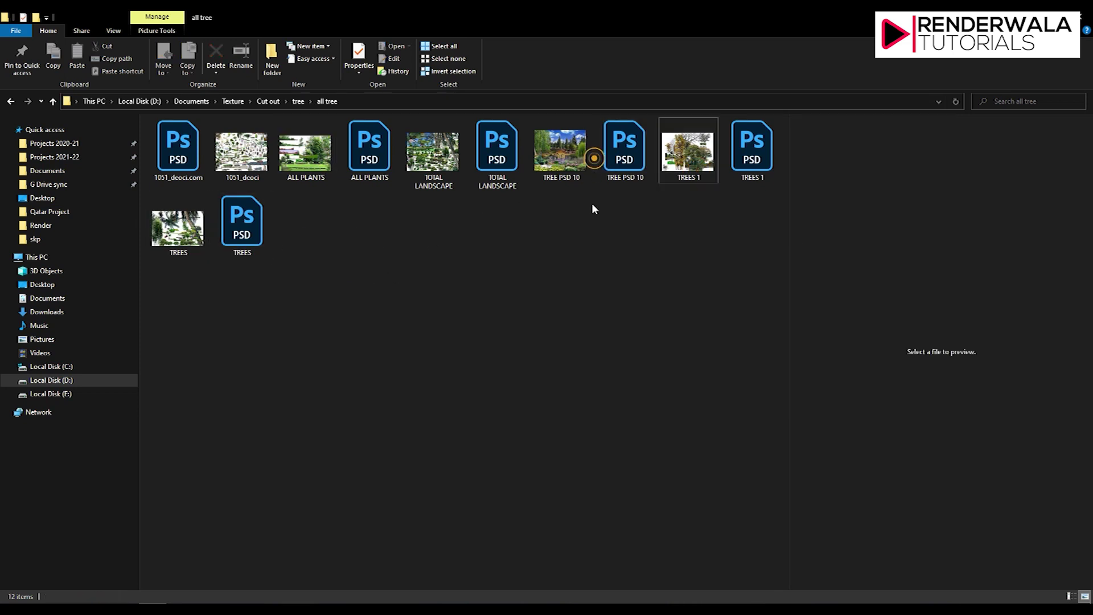
key(alt+Up)
key(alt+Up)
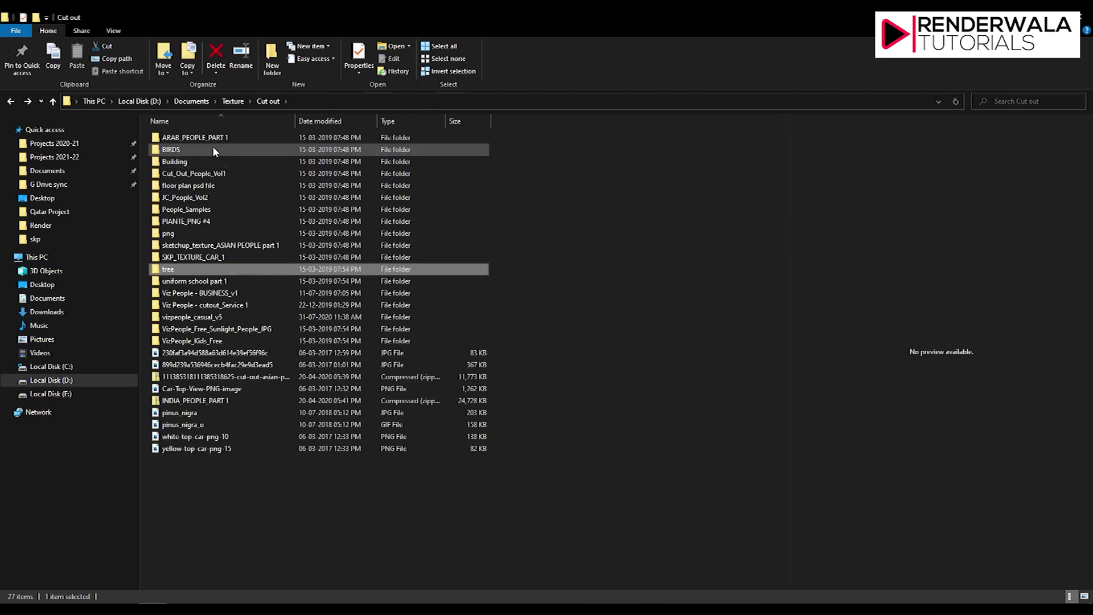
Step: Look inside the ARAB_PEOPLE_PART 1, BIRDS and SKP_TEXTURE_CAR_1 folders
double_click(214, 138)
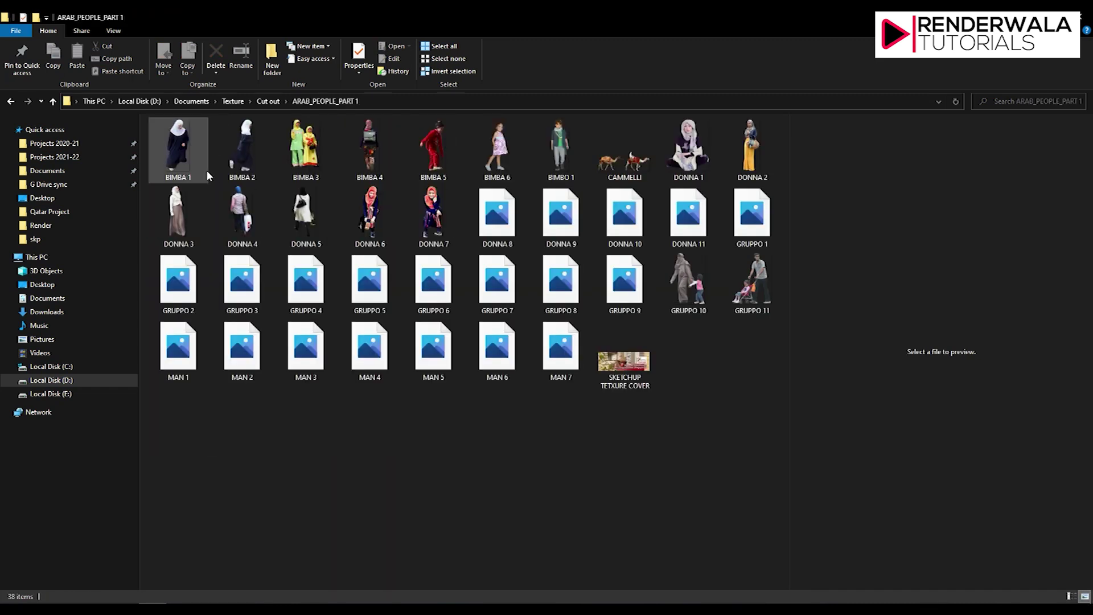
key(alt+Up)
double_click(186, 145)
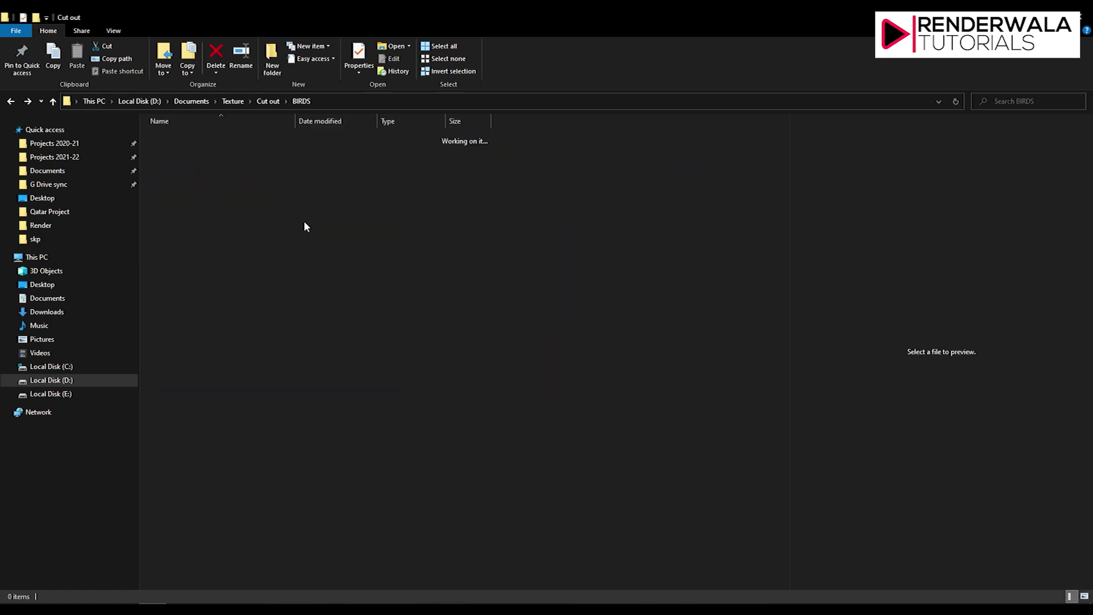
key(alt+Up)
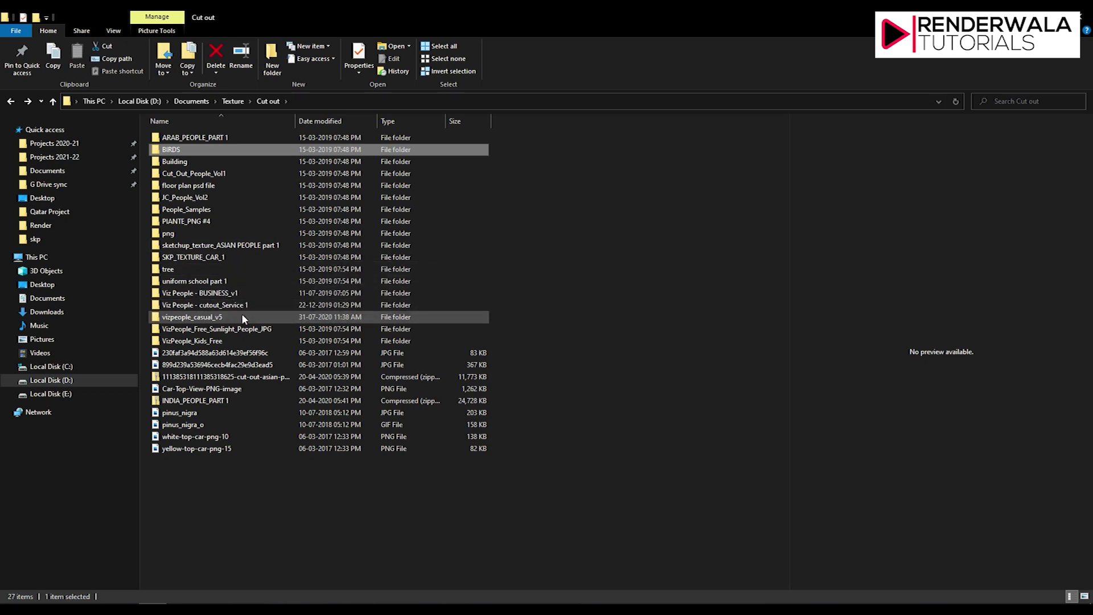
click(245, 330)
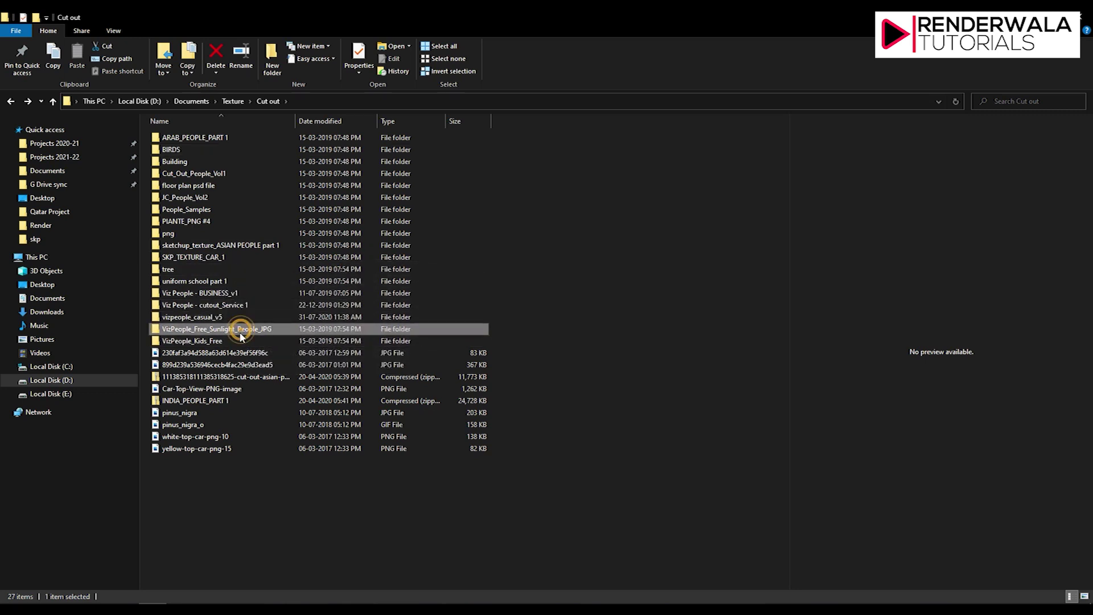
click(196, 259)
double_click(196, 261)
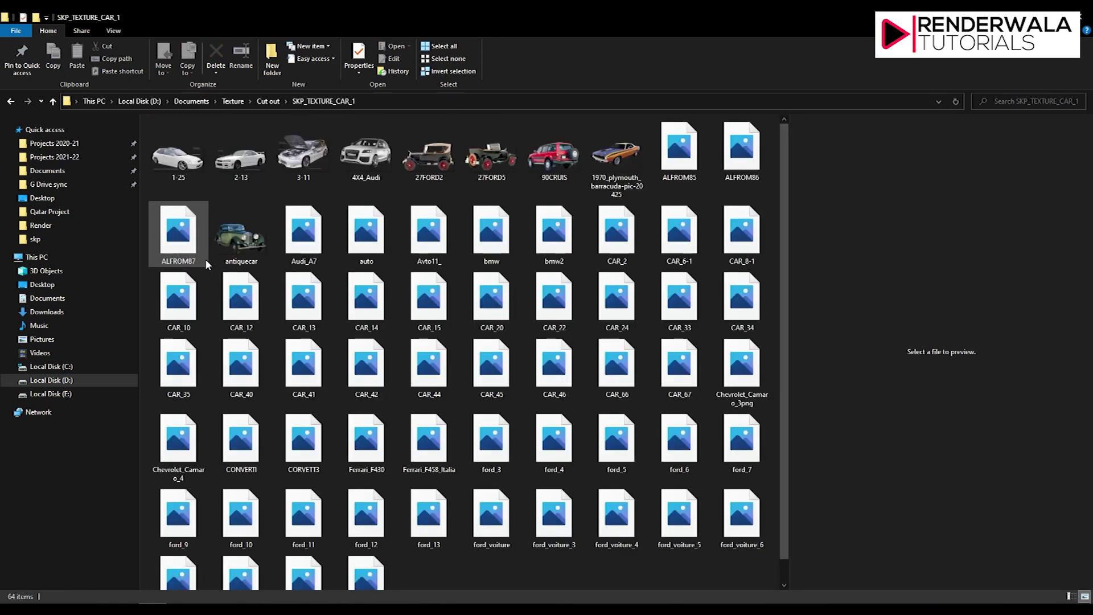
key(alt+Left)
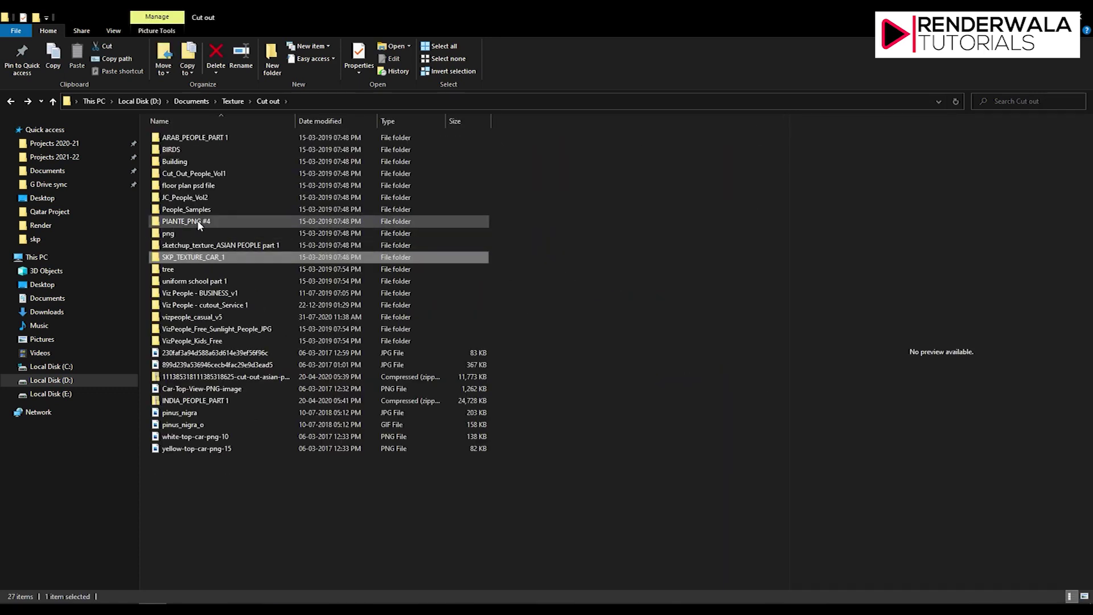
Step: View the first tree image in PIANTE_PNG #4 full size, then check People_Samples
double_click(198, 223)
key(alt+Left)
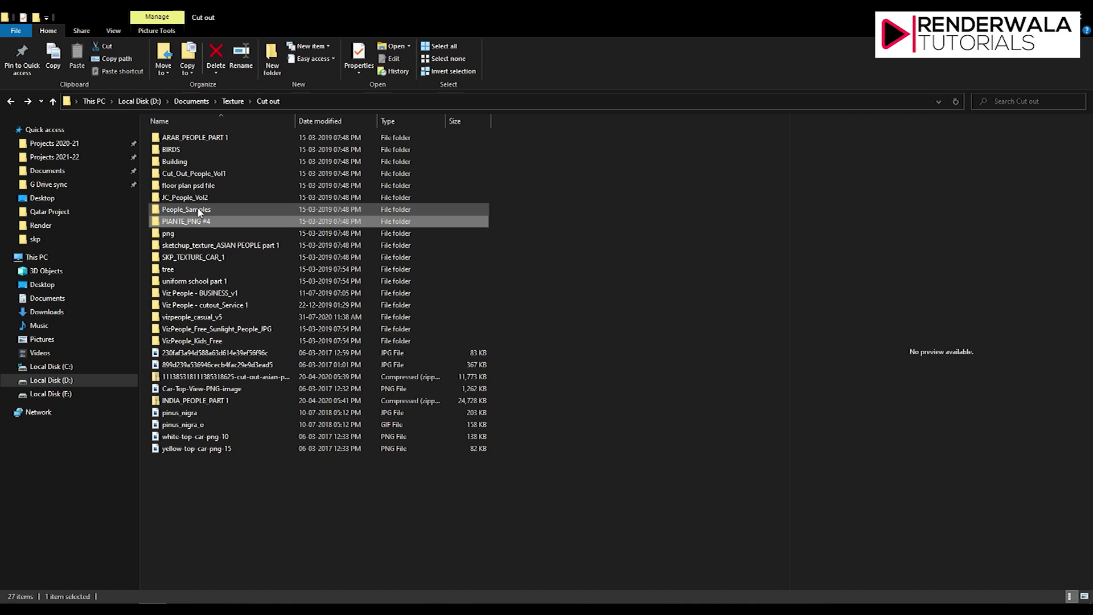
double_click(193, 222)
double_click(178, 149)
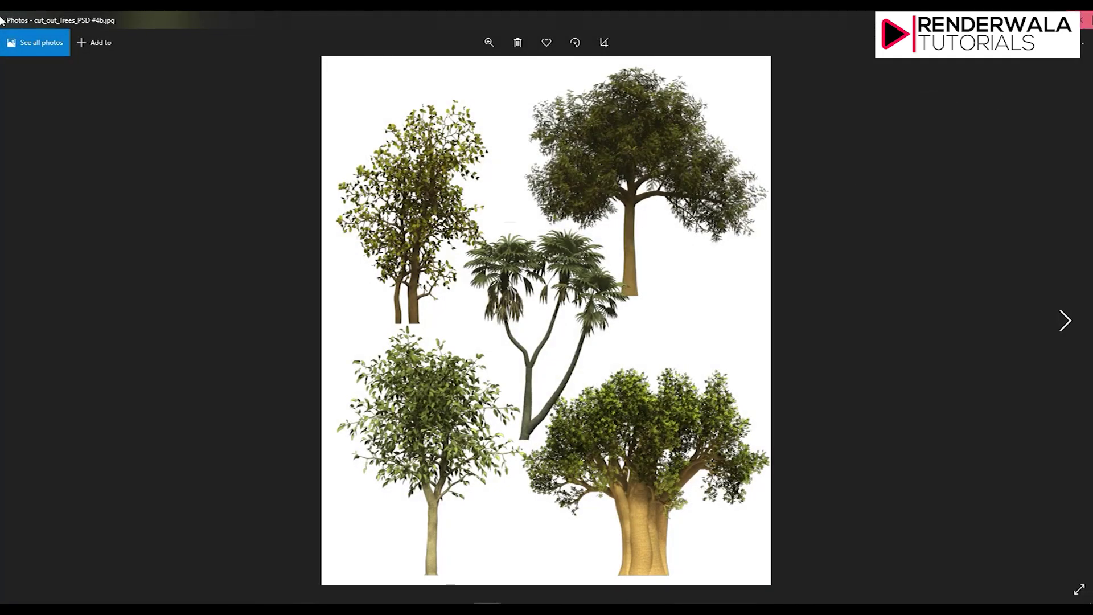
key(alt+F4)
key(alt+Left)
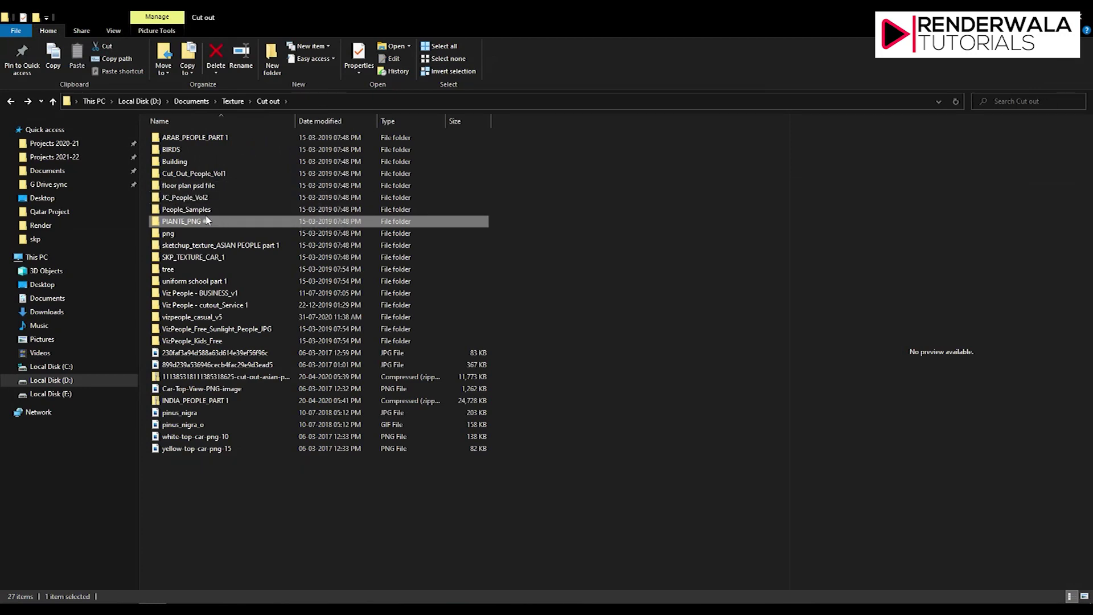
double_click(198, 209)
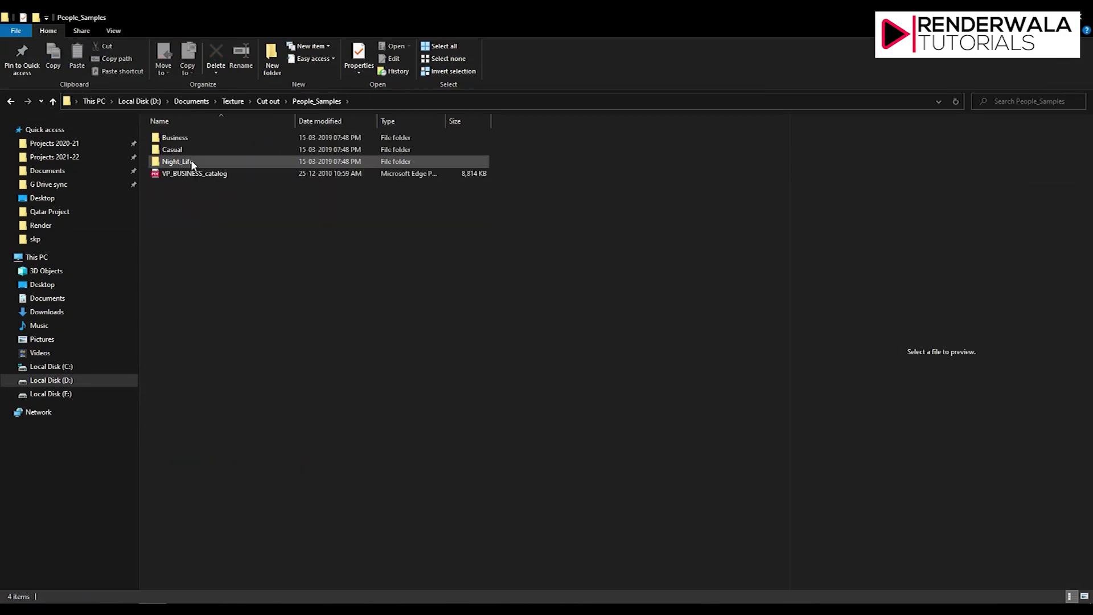
key(alt+Left)
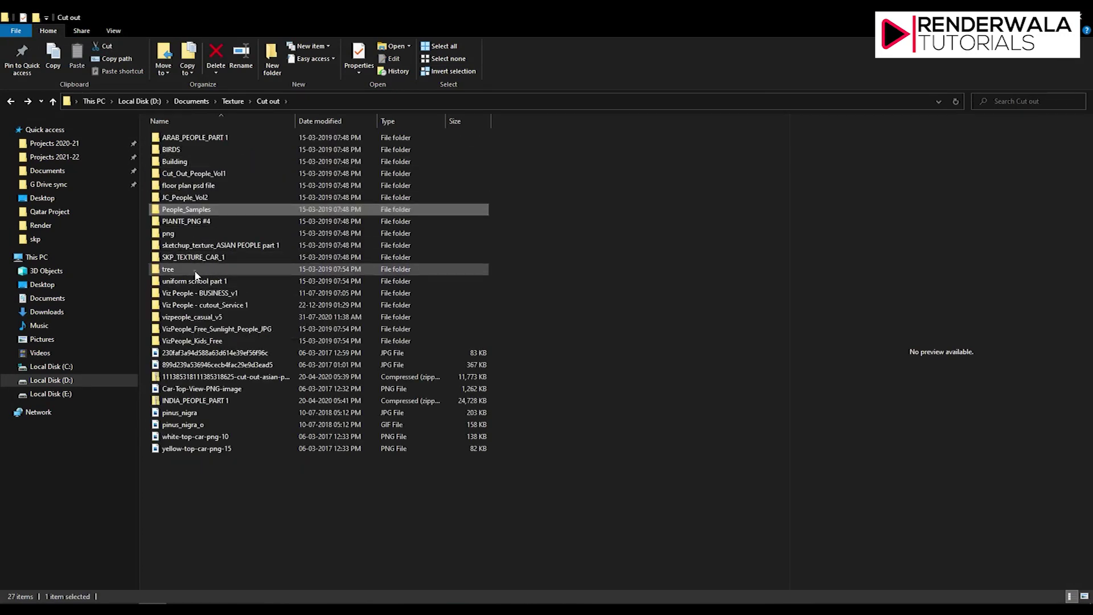
Step: Undo the accidental move of the ASIAN PEOPLE folder and go up to Texture
click(193, 248)
drag(194, 253, 411, 292)
right_click(521, 262)
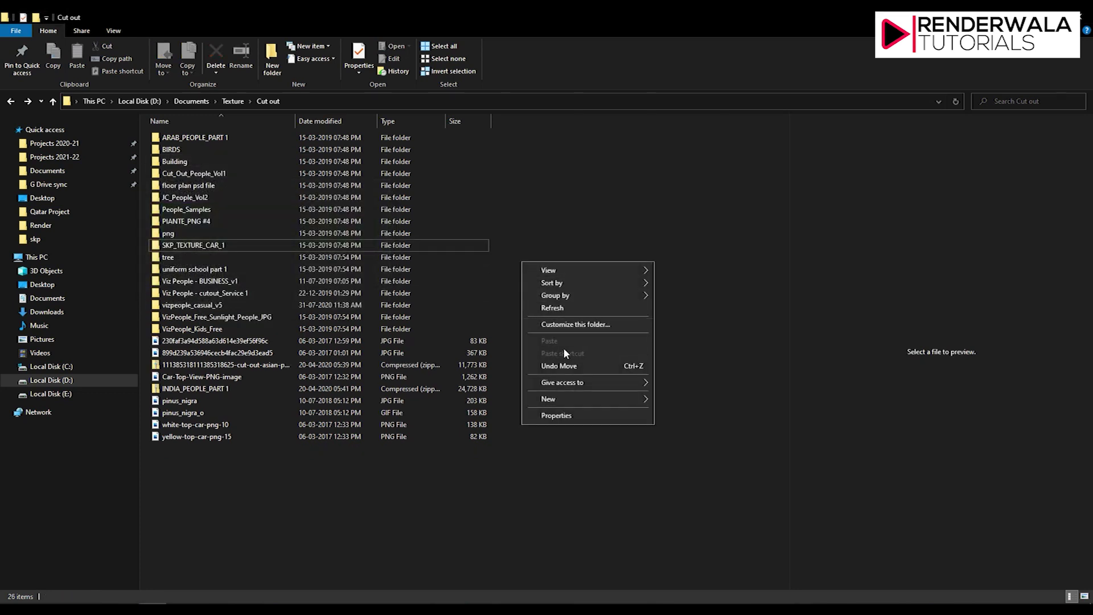
click(564, 365)
key(alt+Left)
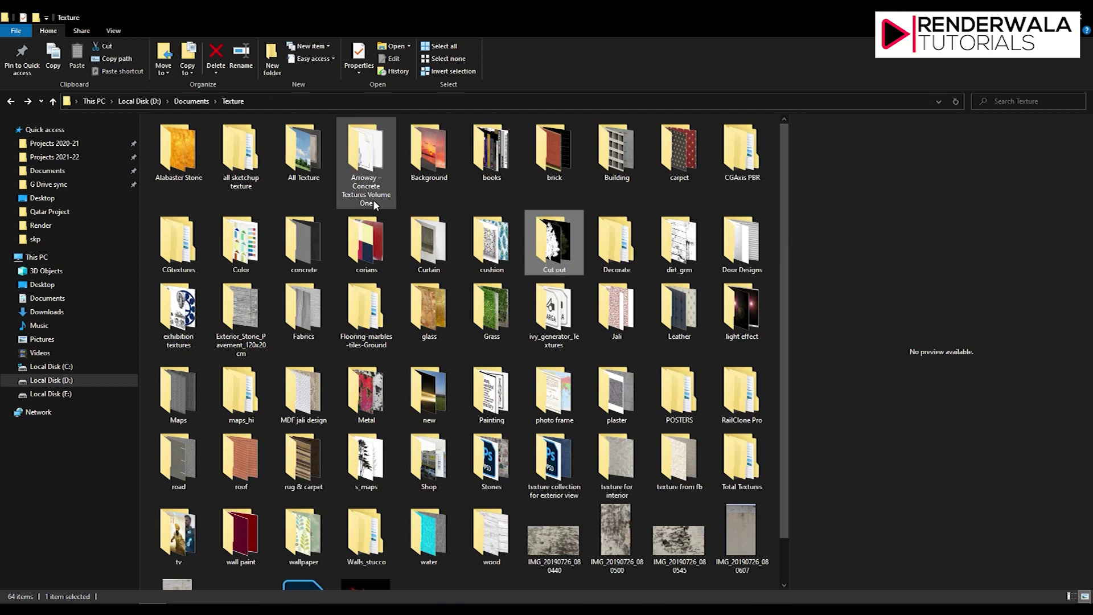
Step: Glance into All Texture, then open the Background > forest folder
double_click(301, 165)
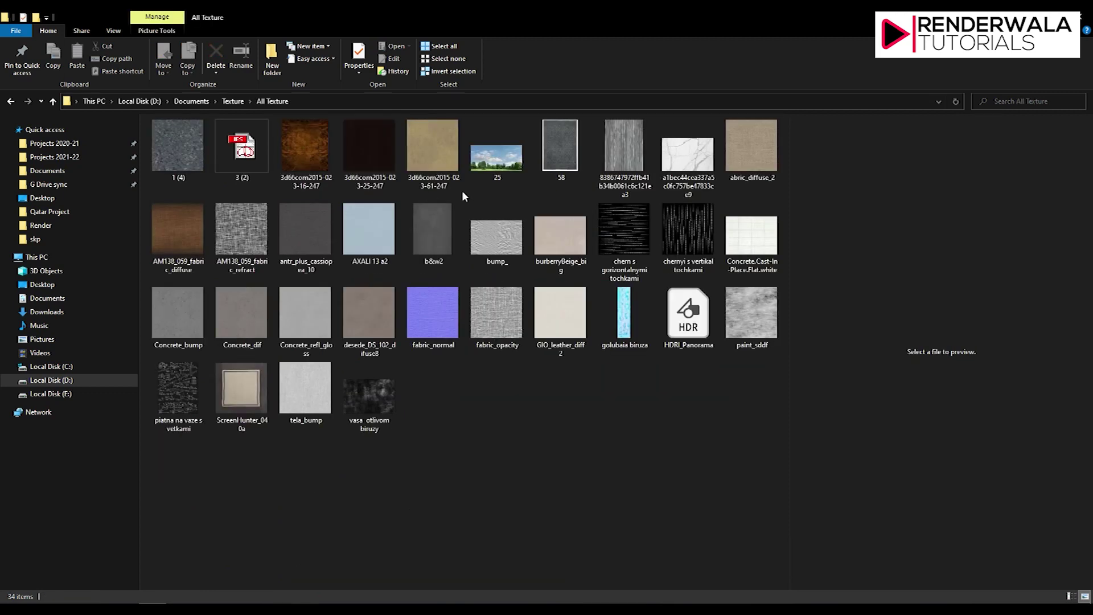
click(494, 160)
key(alt+Left)
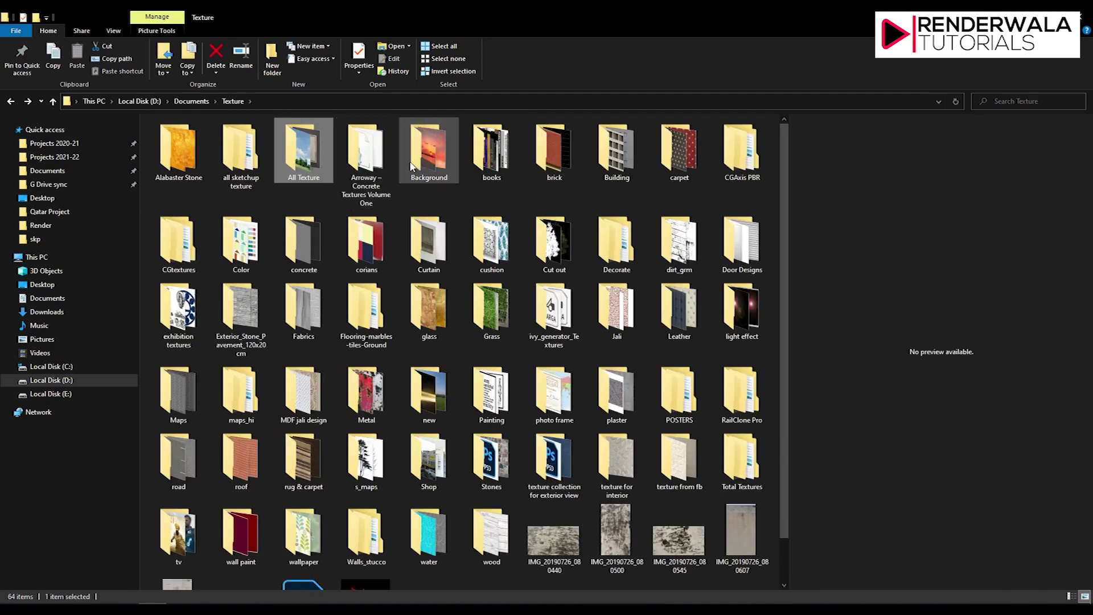
double_click(431, 165)
click(370, 219)
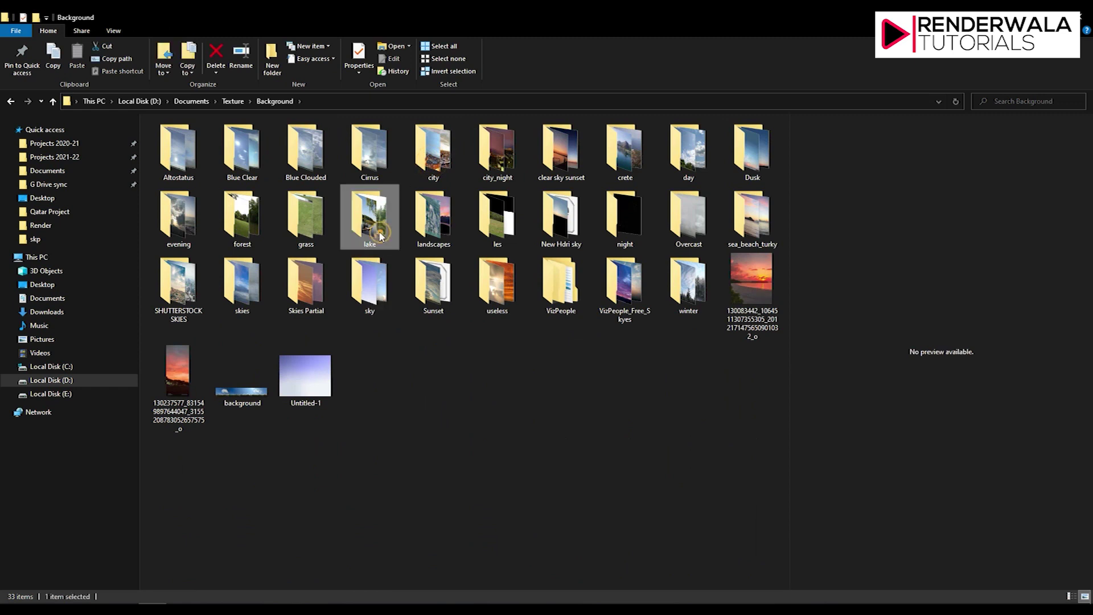
double_click(265, 233)
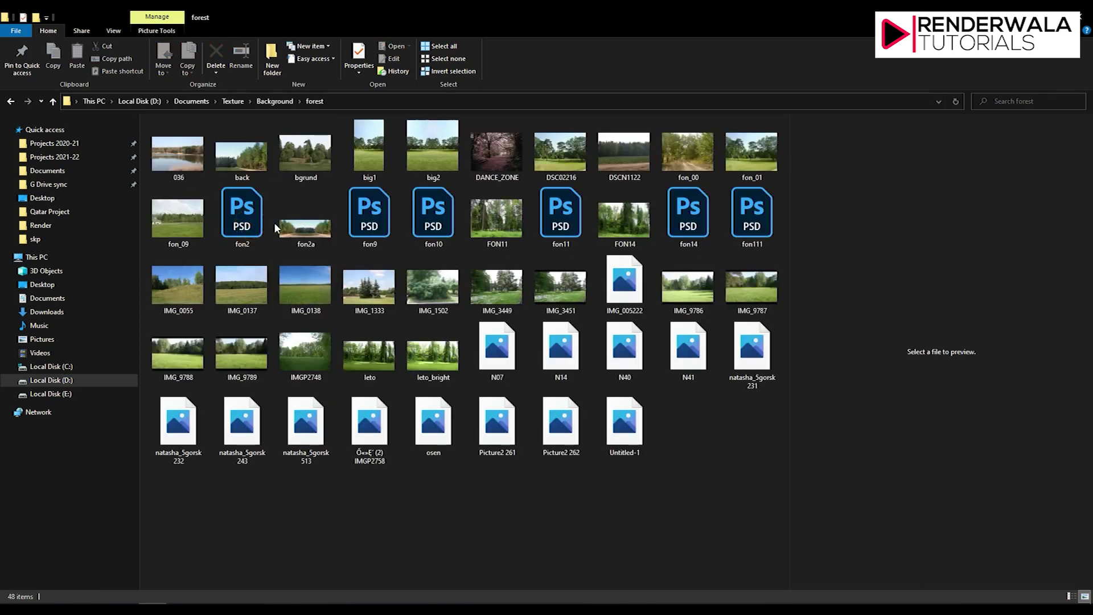
Step: Preview forest photos IMG_1333, IMGP2758, natasha_5gorsk 513, IMG_3451, DSCN1122, fon_01 and IMG_9787
click(373, 308)
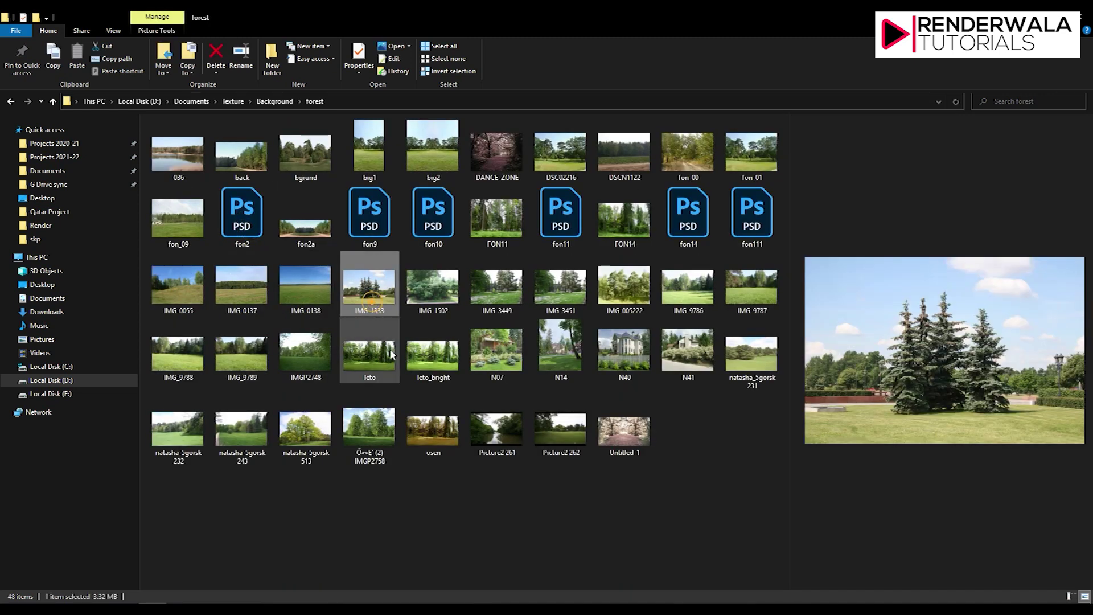
click(379, 445)
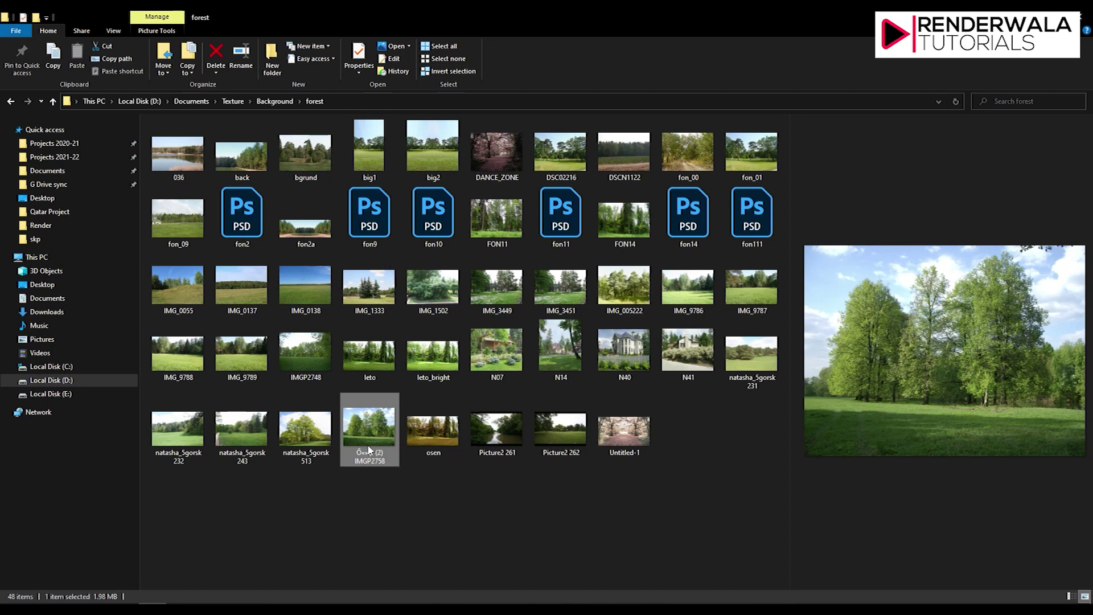
click(305, 447)
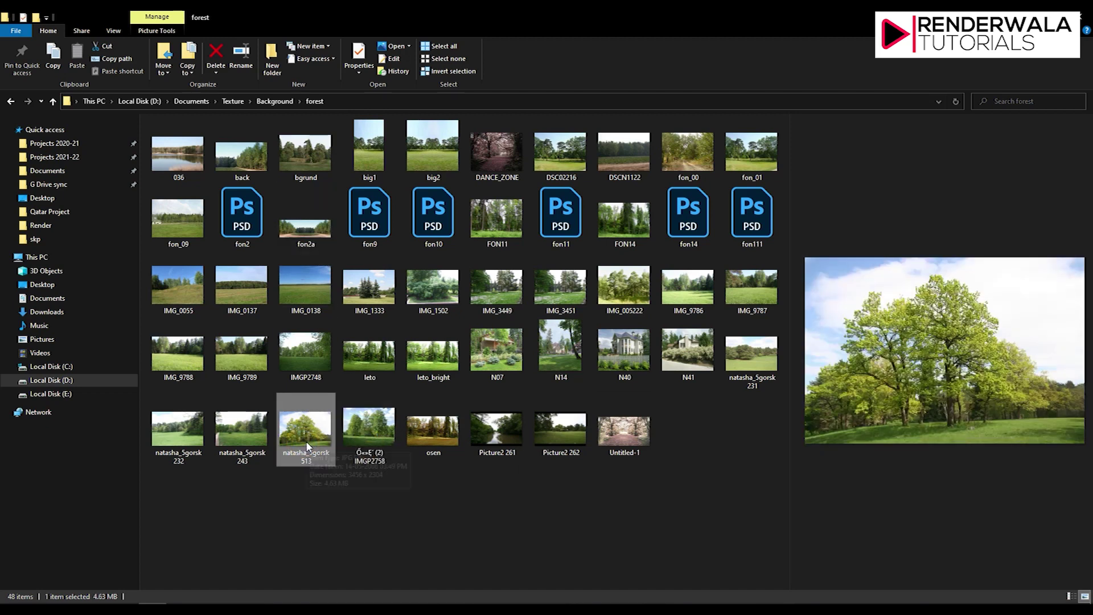
click(552, 299)
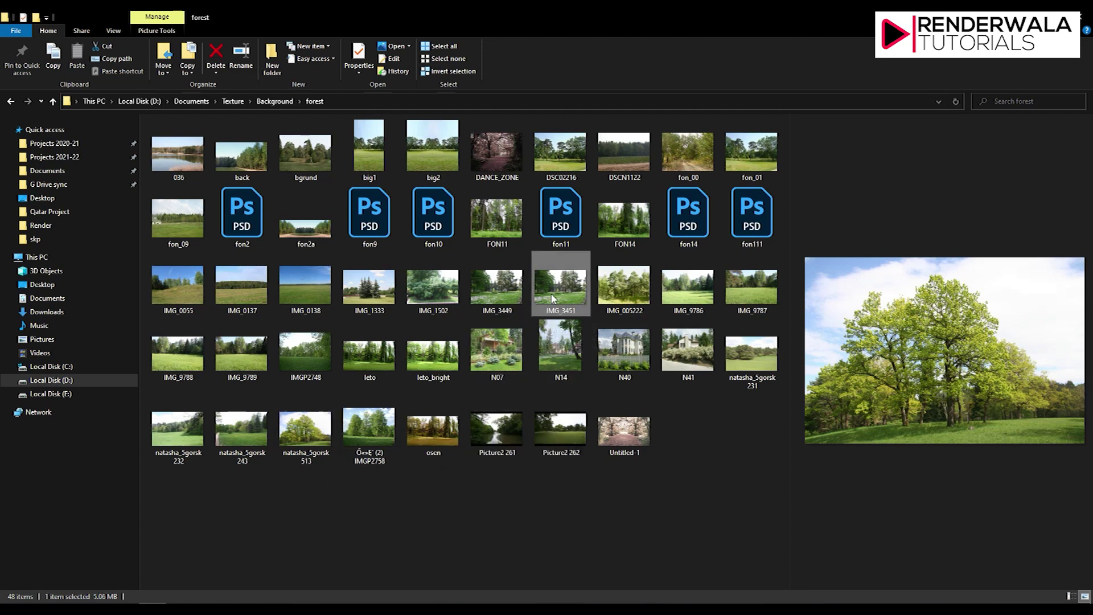
click(629, 170)
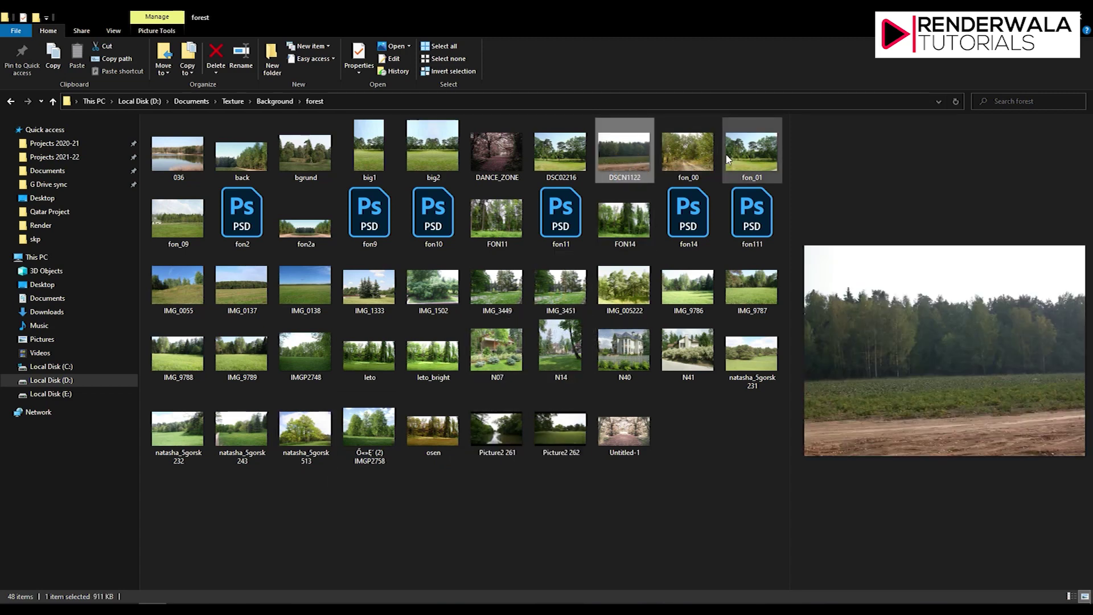
click(743, 163)
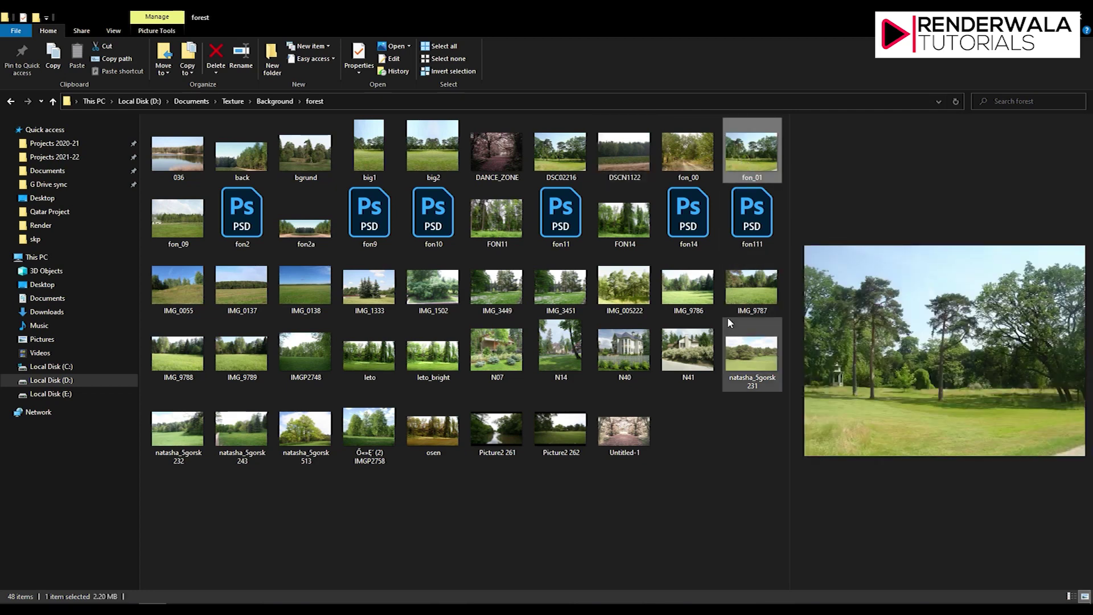
click(758, 304)
drag(759, 303, 483, 542)
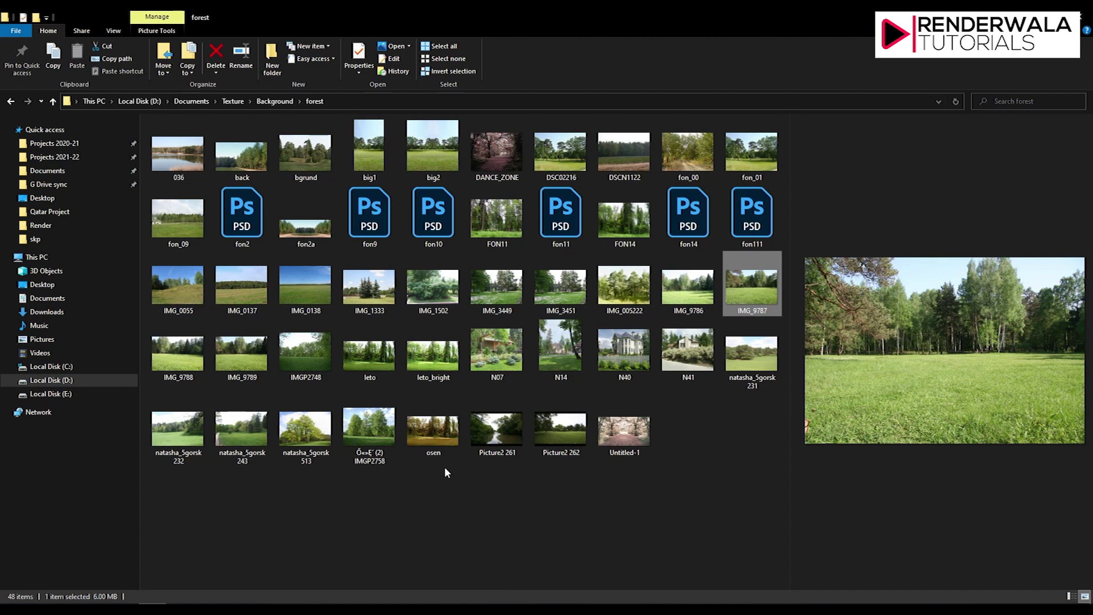
Step: Compare the osen autumn photo, then drag fon_01 toward Photoshop
click(432, 434)
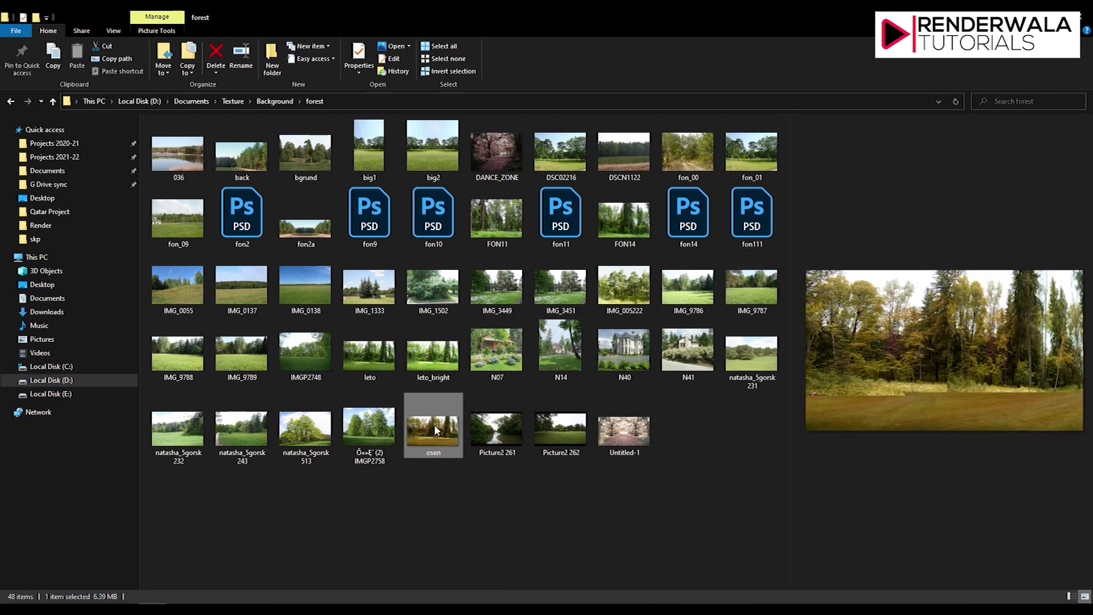
click(753, 155)
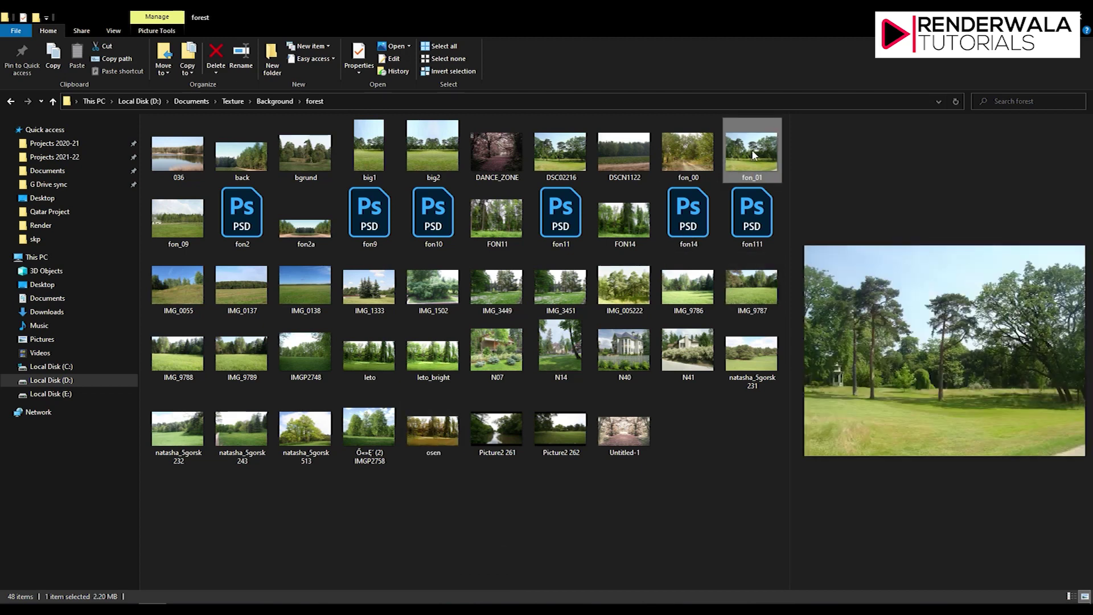
drag(752, 155, 294, 592)
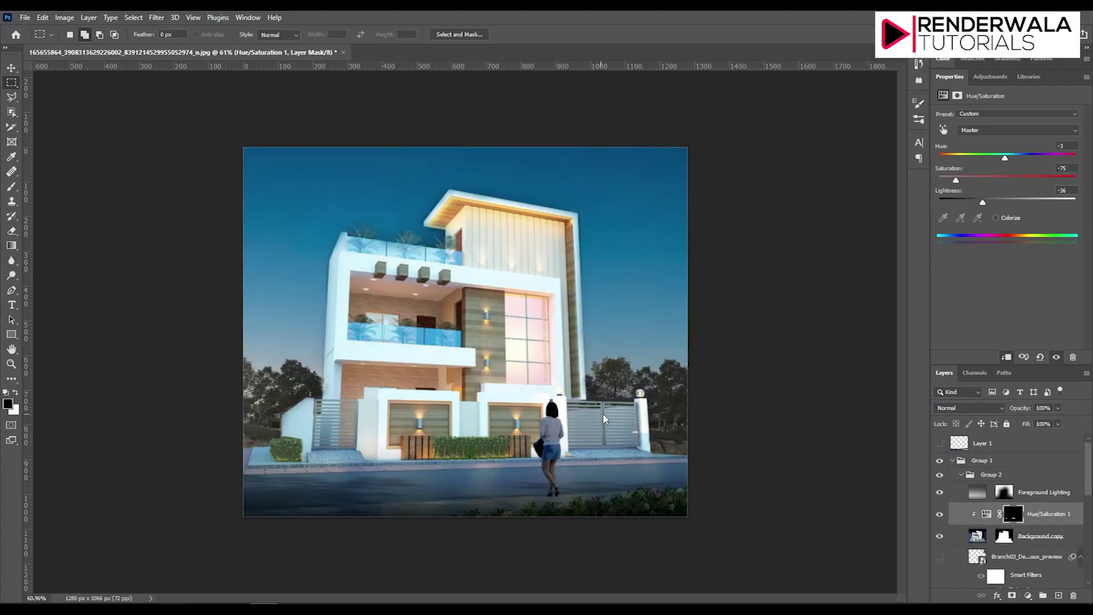
drag(292, 588, 665, 415)
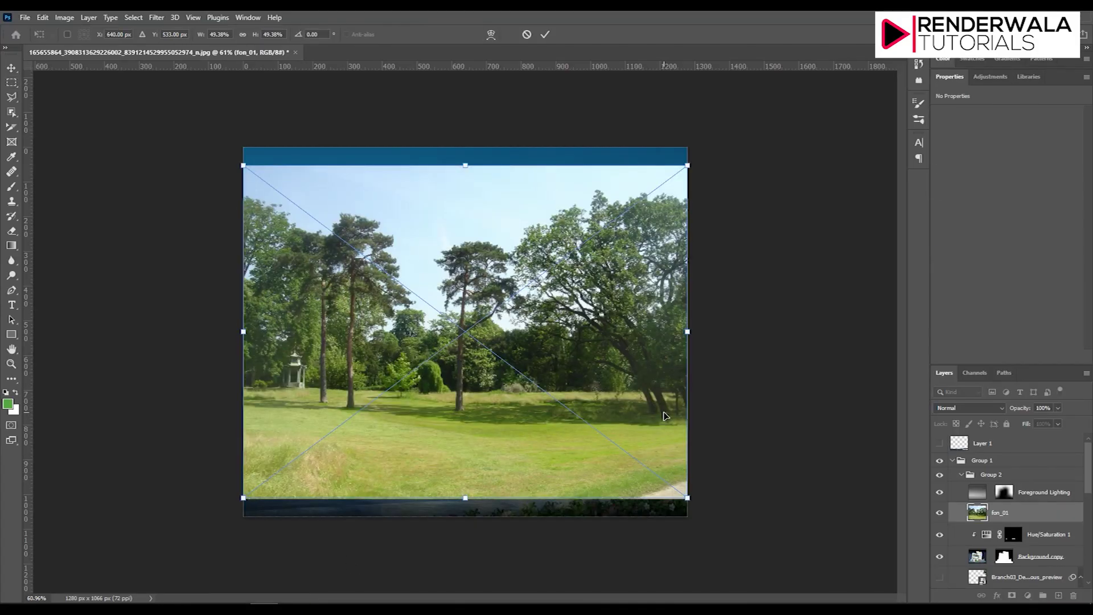
click(542, 35)
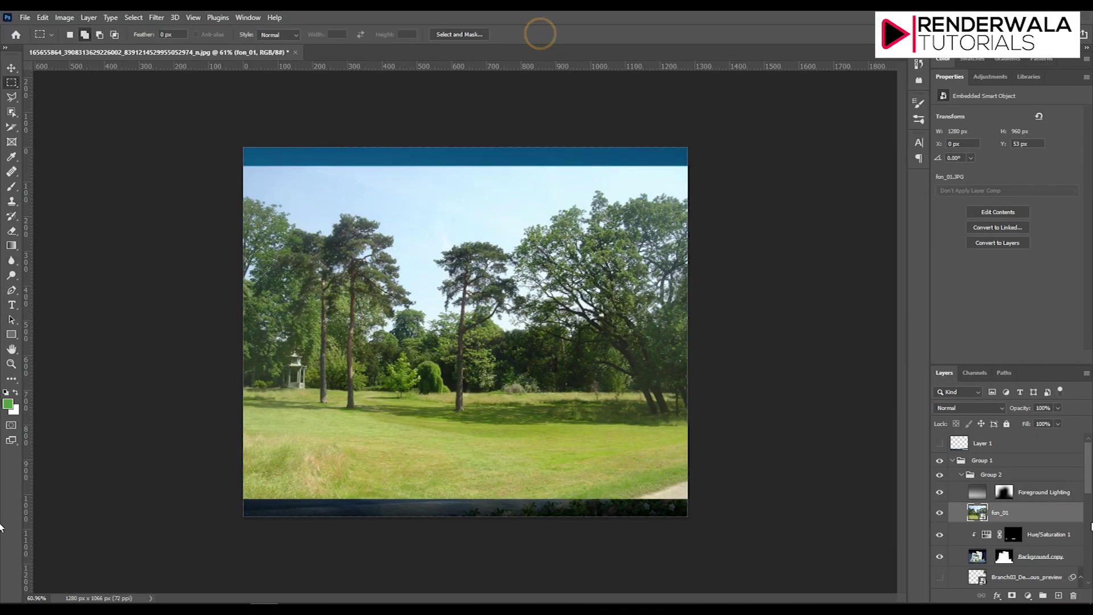
scroll(1028, 515, down, 2)
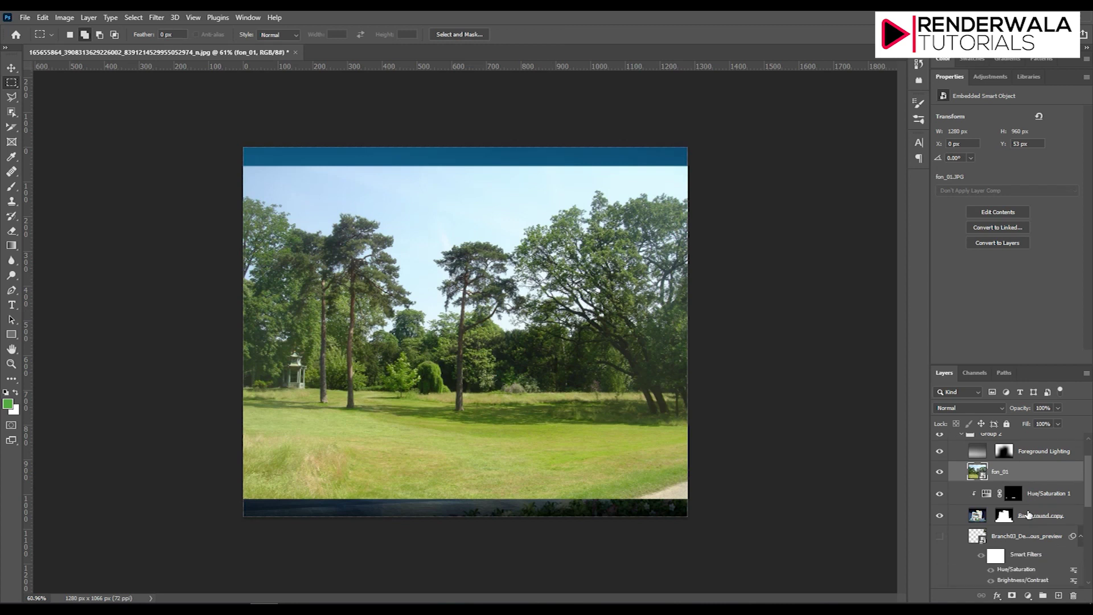
click(977, 78)
double_click(996, 79)
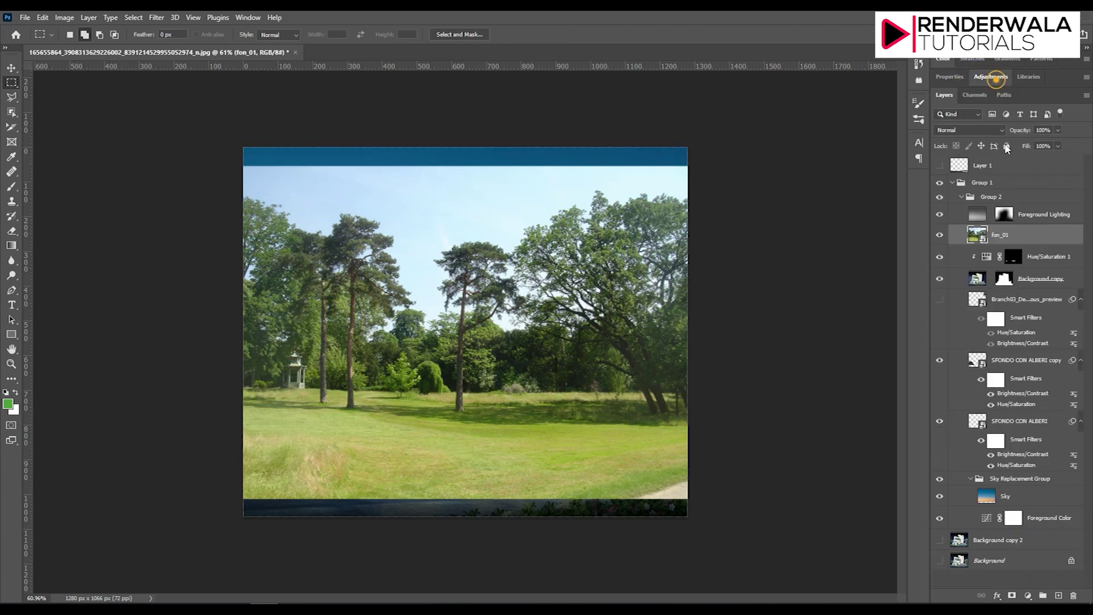
drag(1004, 237, 1020, 424)
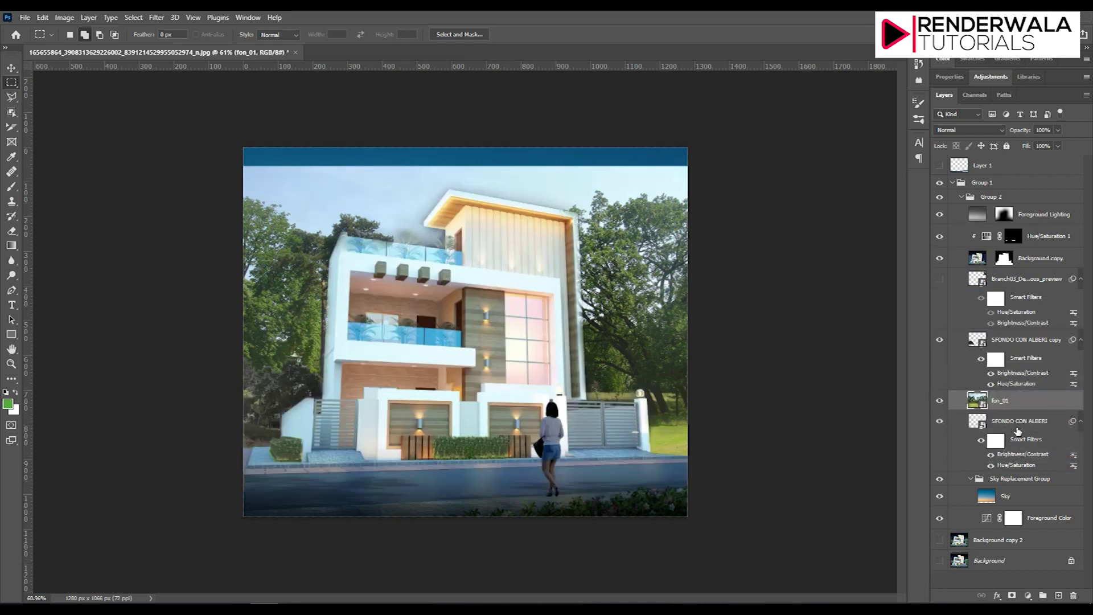
key(ctrl+t)
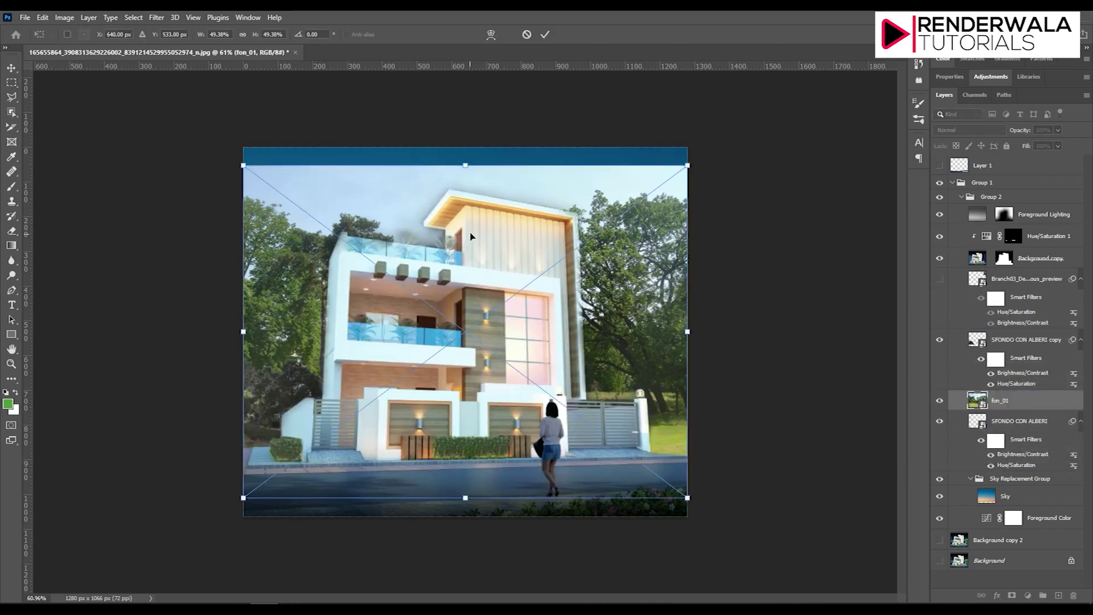
mouse_move(615, 262)
mouse_down()
mouse_move(615, 401)
mouse_move(620, 366)
mouse_up()
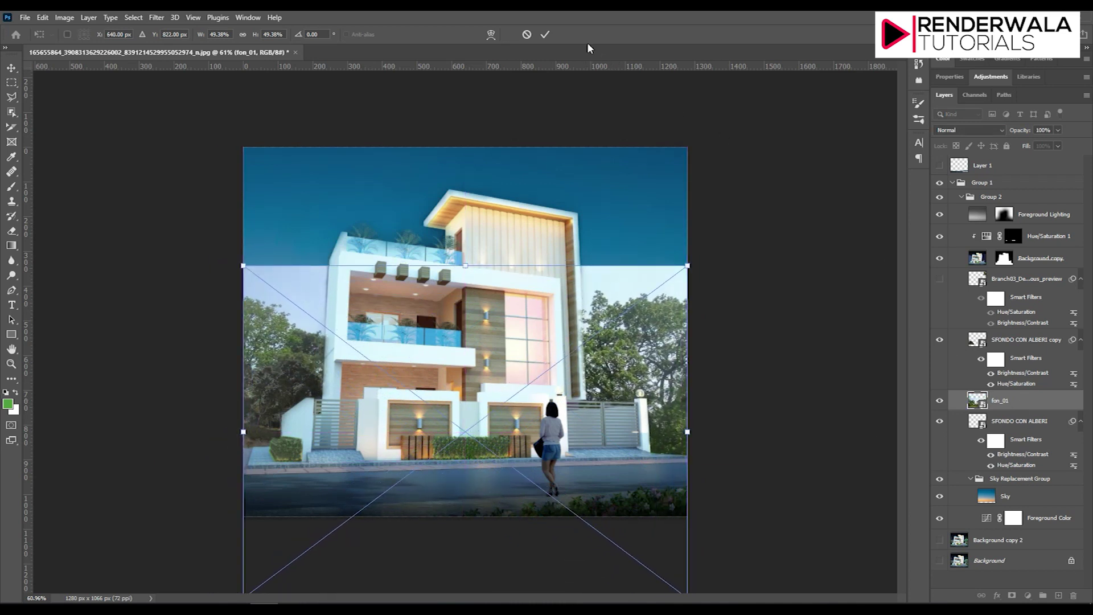
click(545, 34)
drag(1003, 398, 1005, 472)
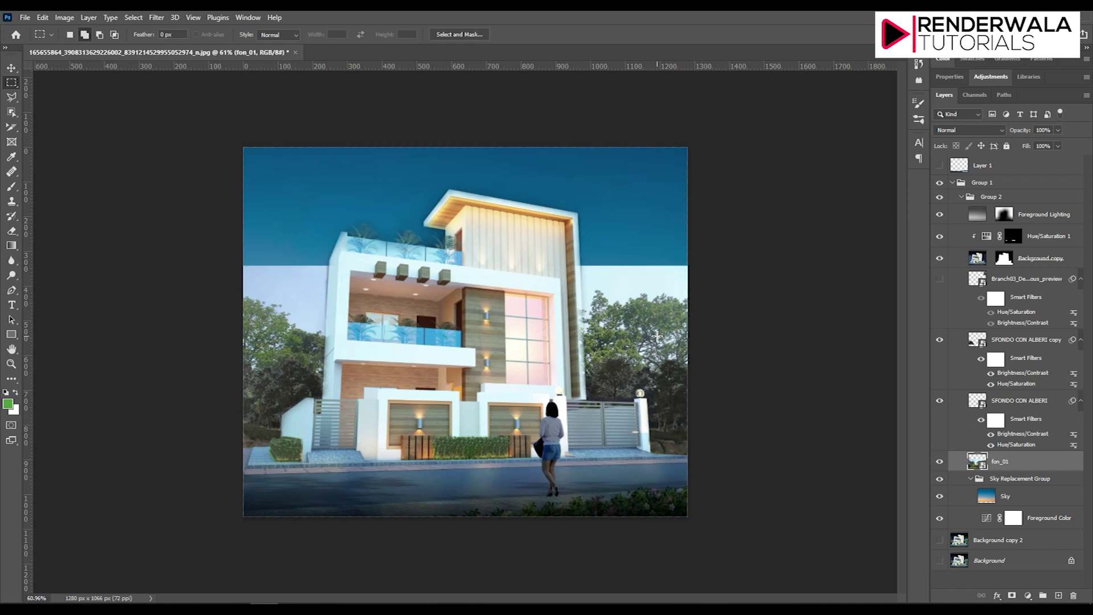
key(Delete)
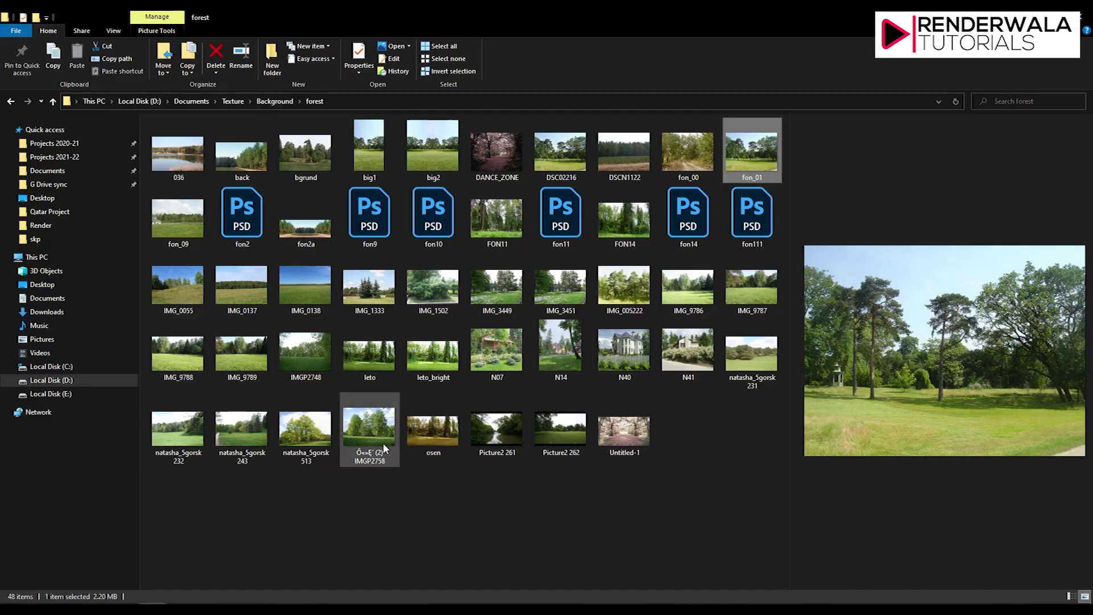
Step: Navigate through Cut out and the tree folder into SKETCHUP_TEXTURE_CUT_OUT_TREES, glancing at Plants-2
key(alt+Up)
key(alt+Up)
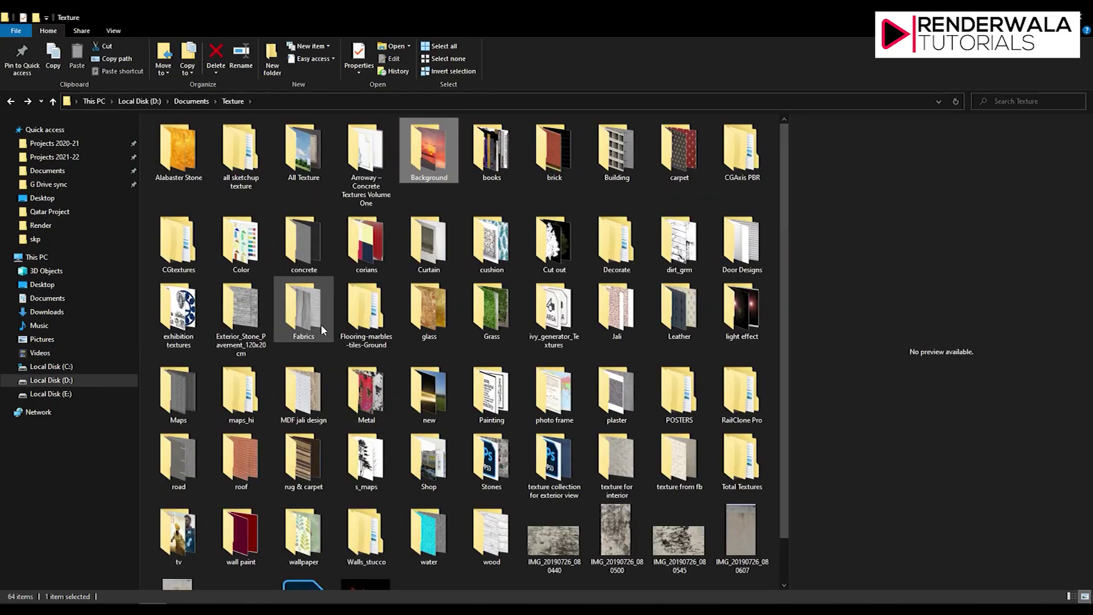
key(Right)
key(Right)
key(Right)
key(Right)
key(Return)
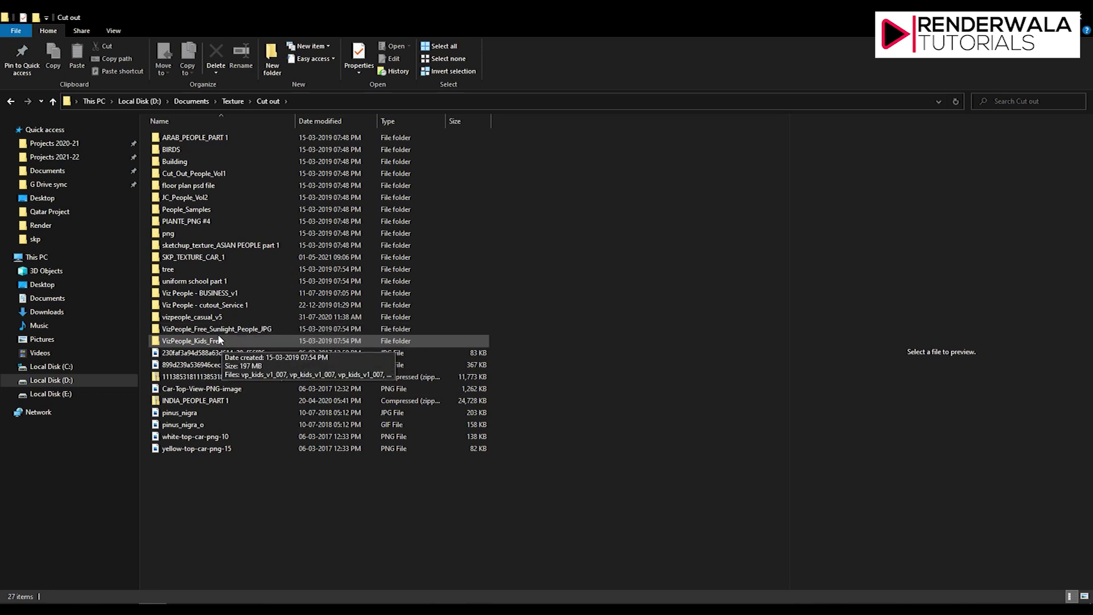
click(205, 221)
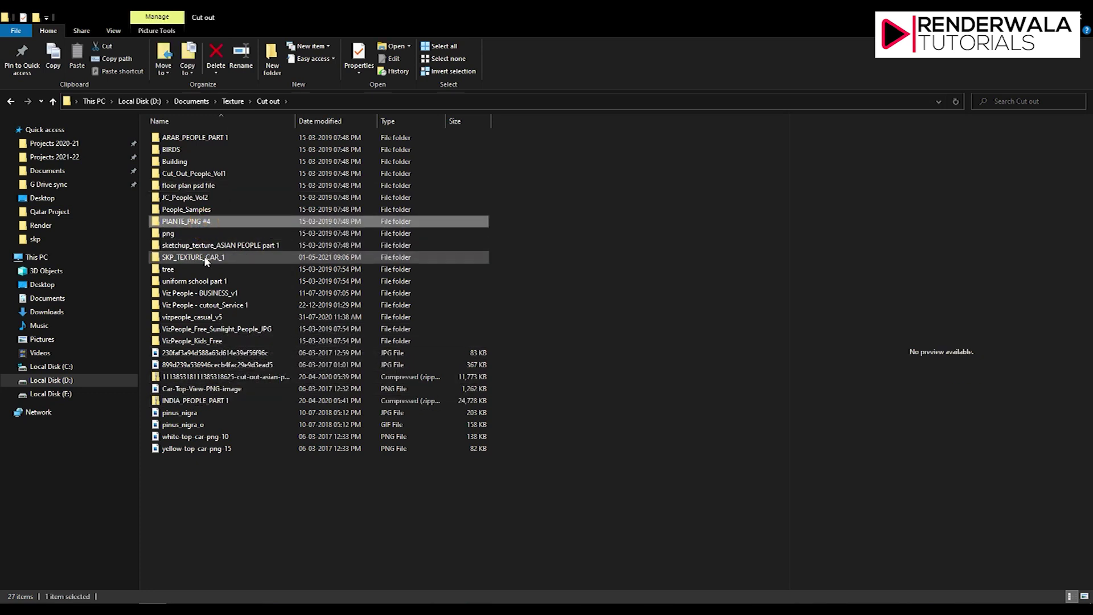
click(204, 257)
double_click(204, 270)
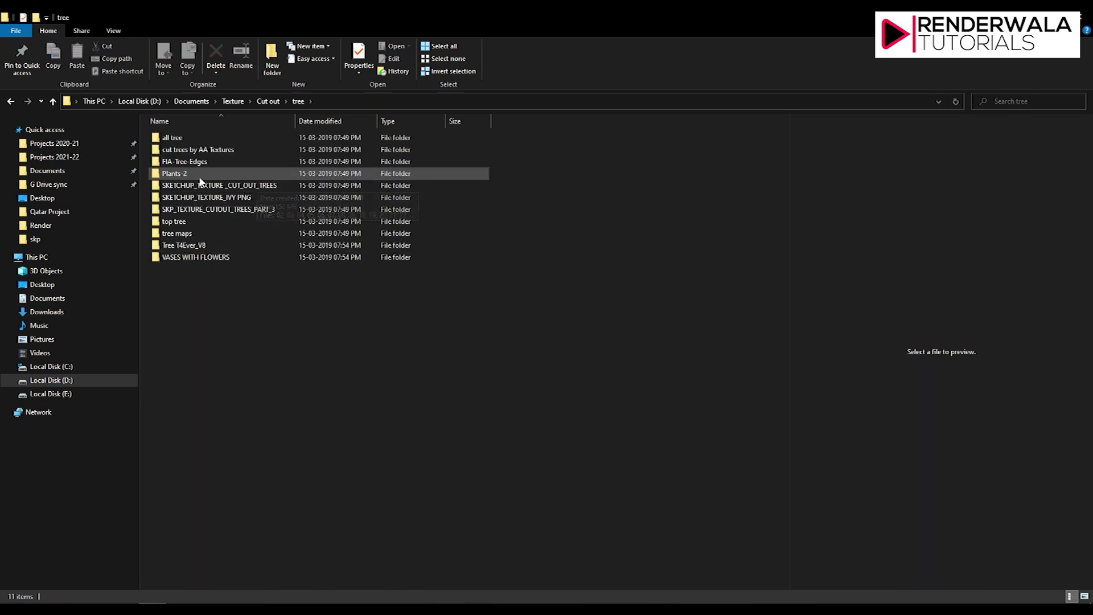
double_click(201, 174)
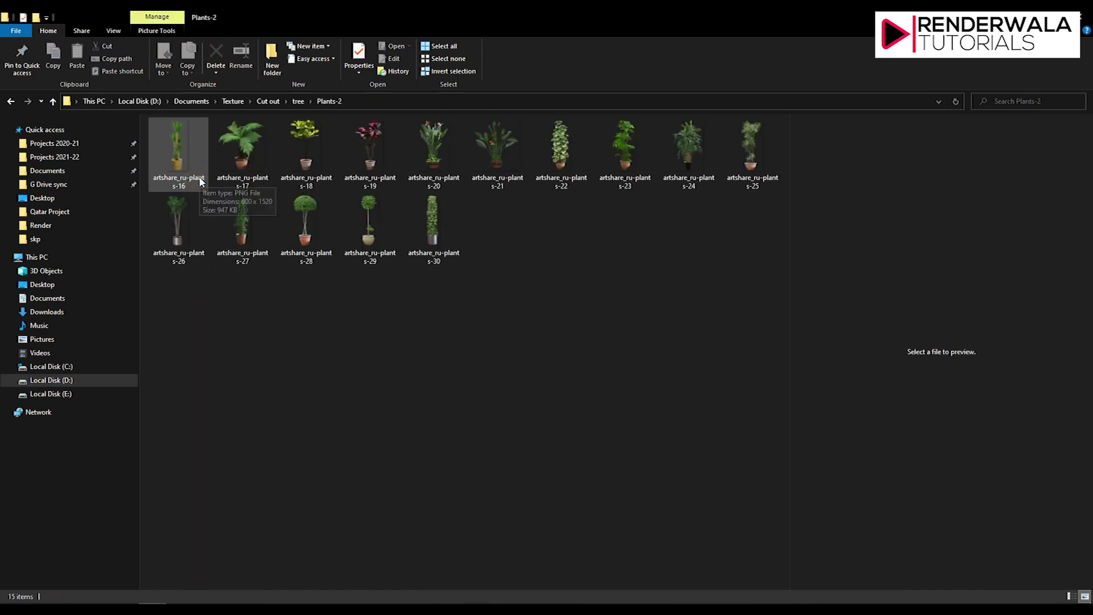
key(alt+Left)
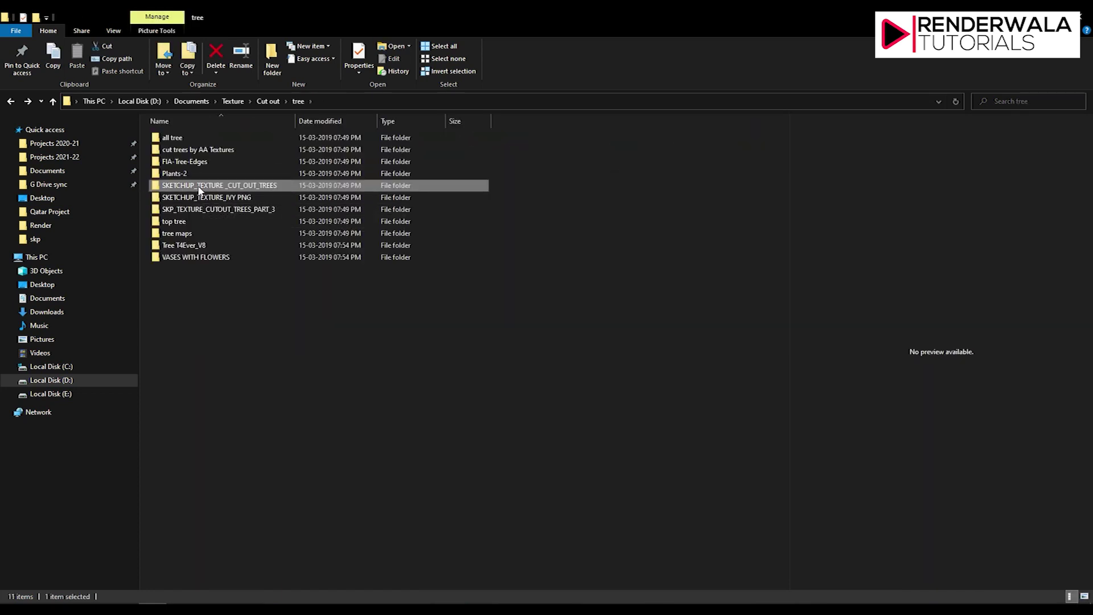
double_click(197, 186)
Step: Preview bush cut-outs 41 to 45, plants 63 and 66, and tree 05
click(327, 352)
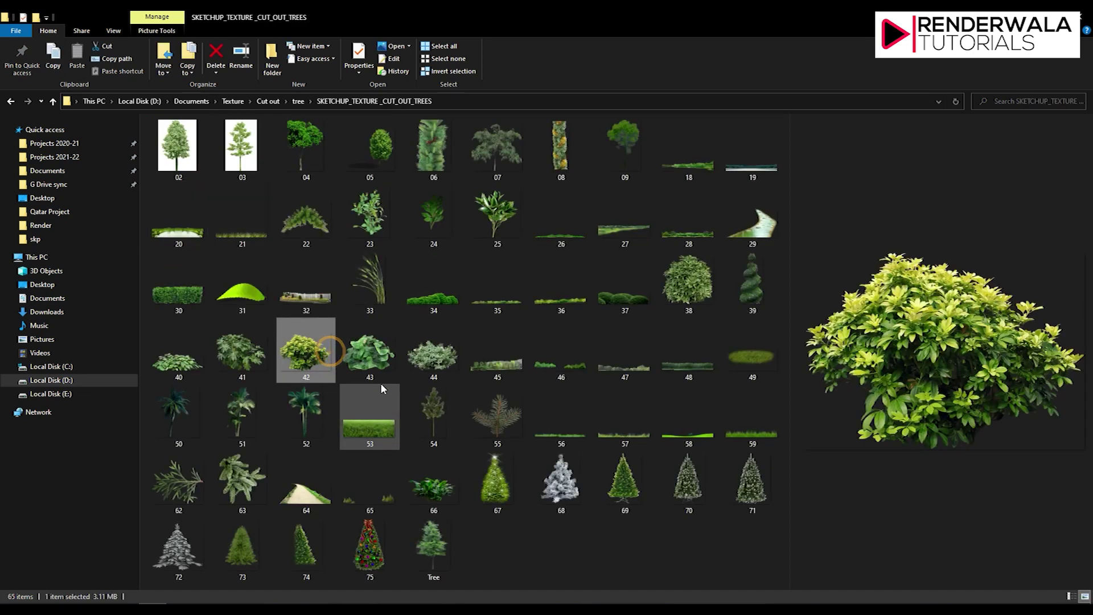
click(428, 369)
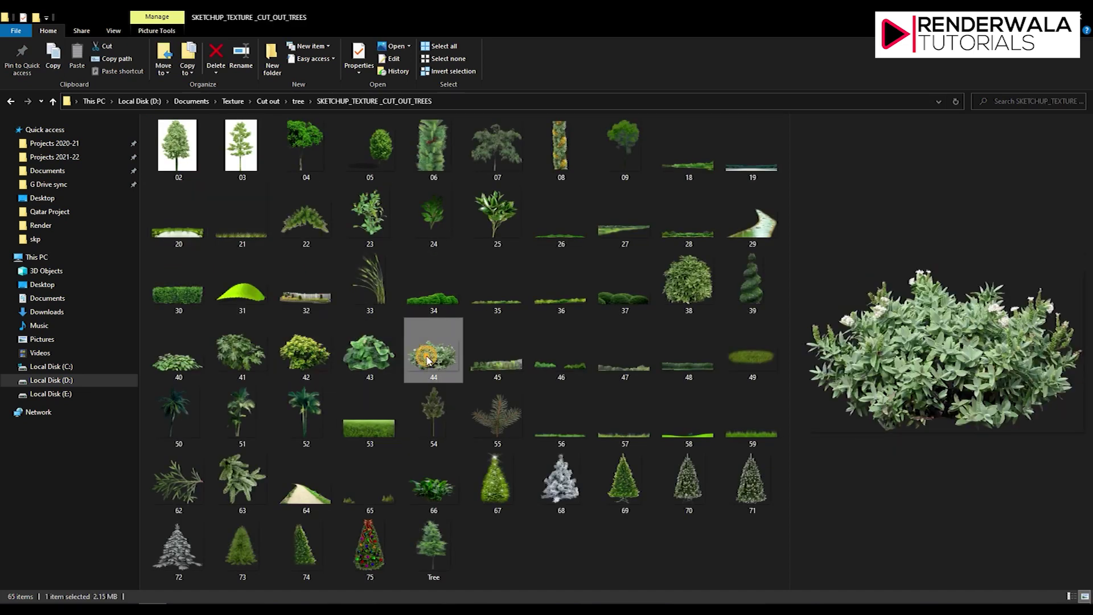
click(498, 374)
click(370, 353)
click(305, 353)
click(227, 353)
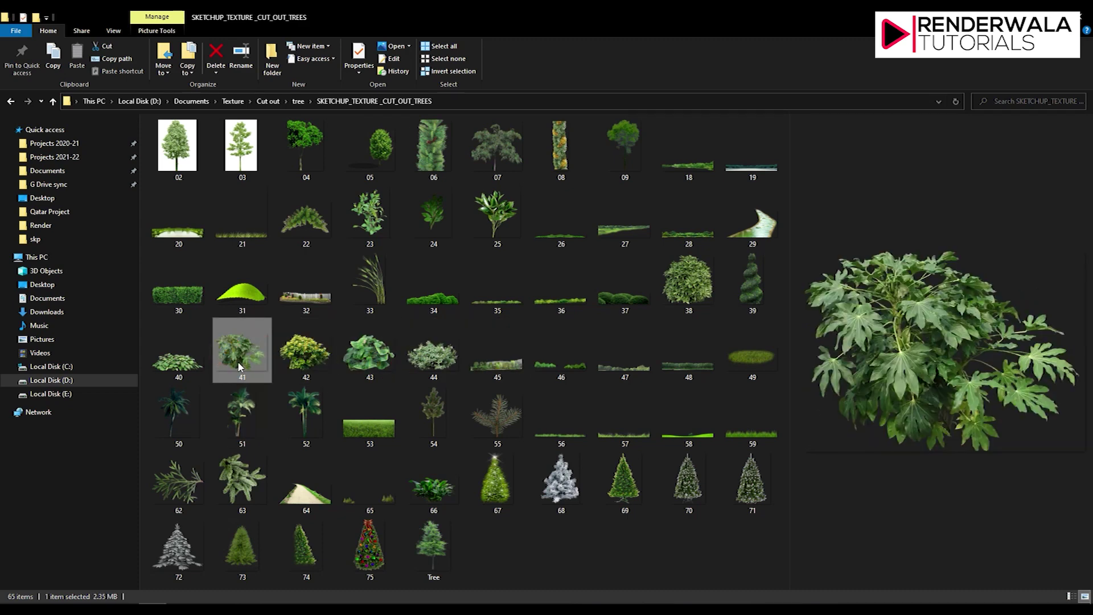
click(442, 492)
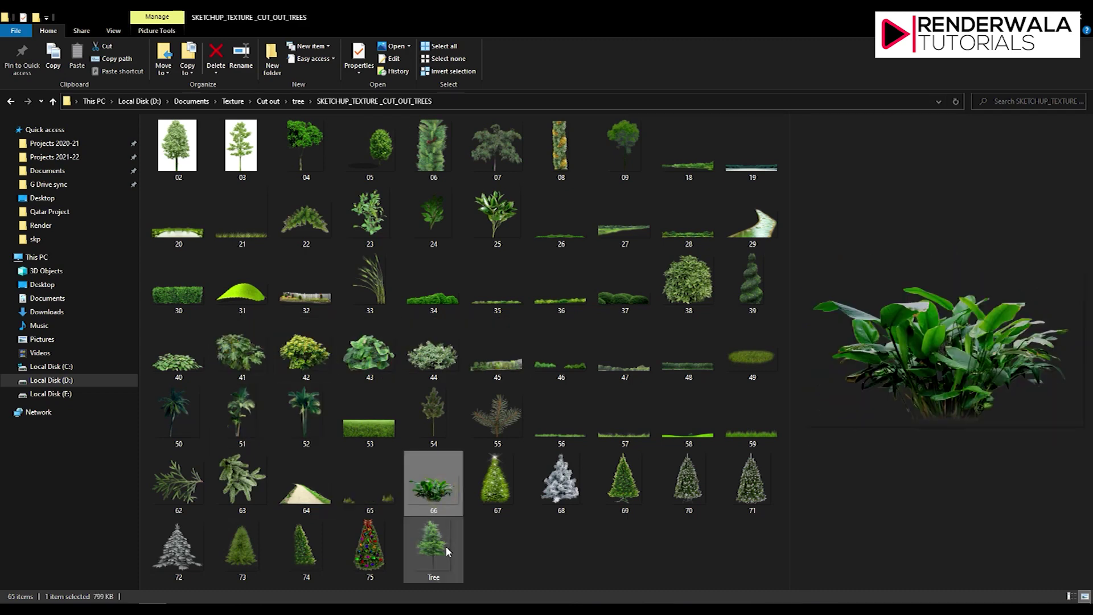
click(225, 478)
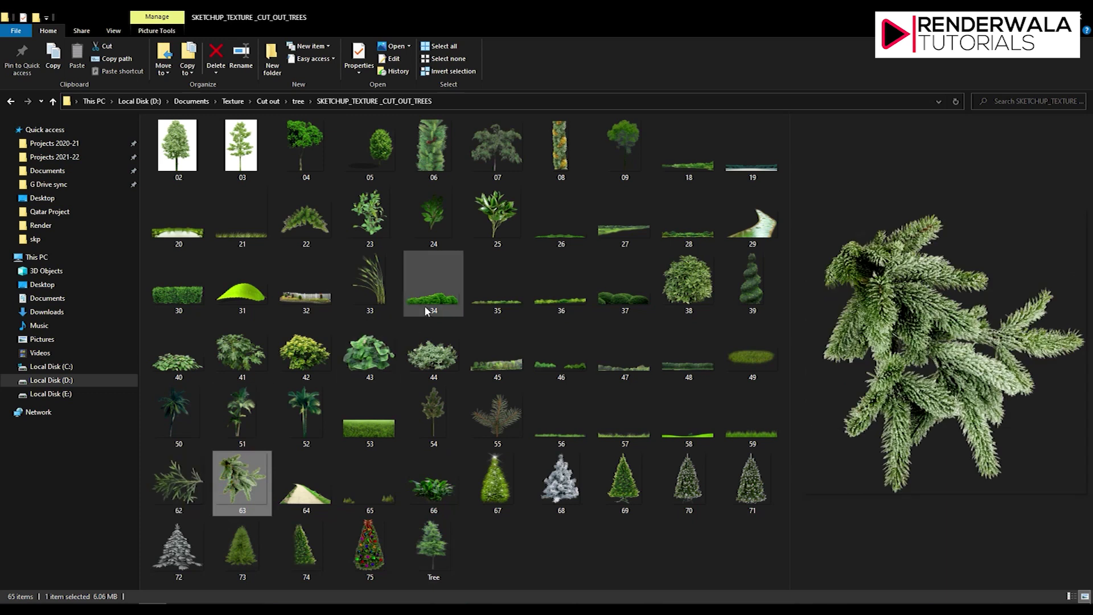
click(377, 151)
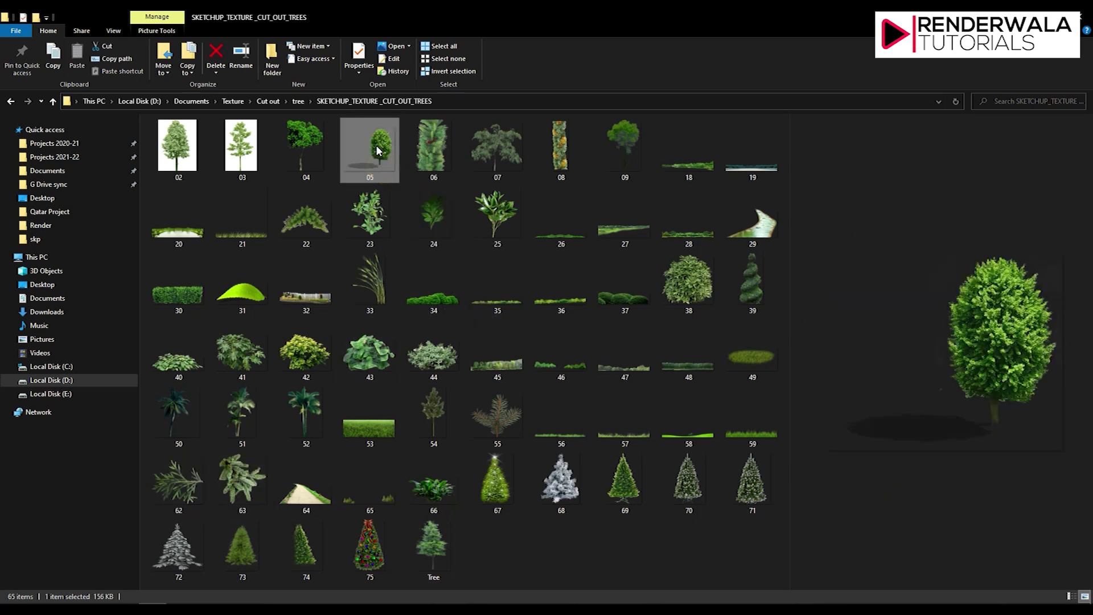
Step: Select bush 38 and drag it into the Photoshop house render
click(669, 281)
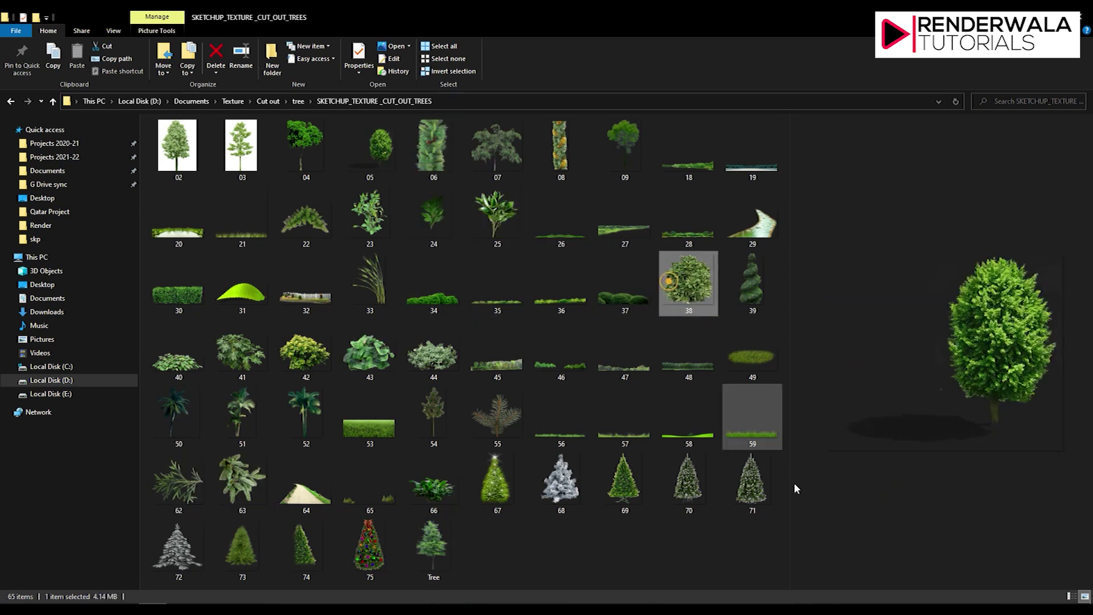
mouse_move(683, 270)
mouse_down()
mouse_move(449, 516)
mouse_move(365, 582)
mouse_up()
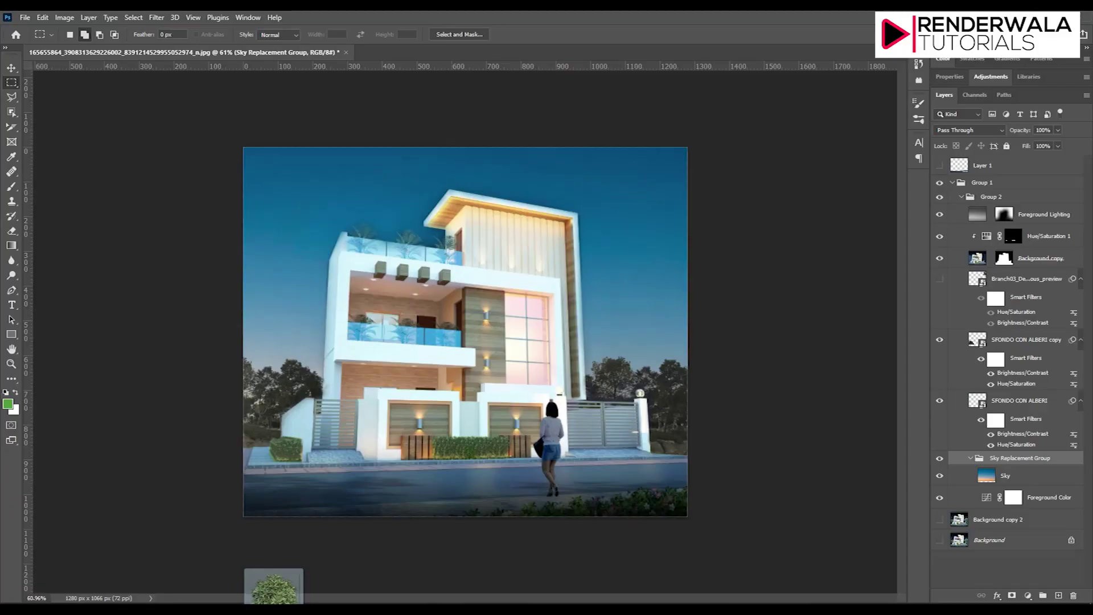
drag(365, 582, 668, 502)
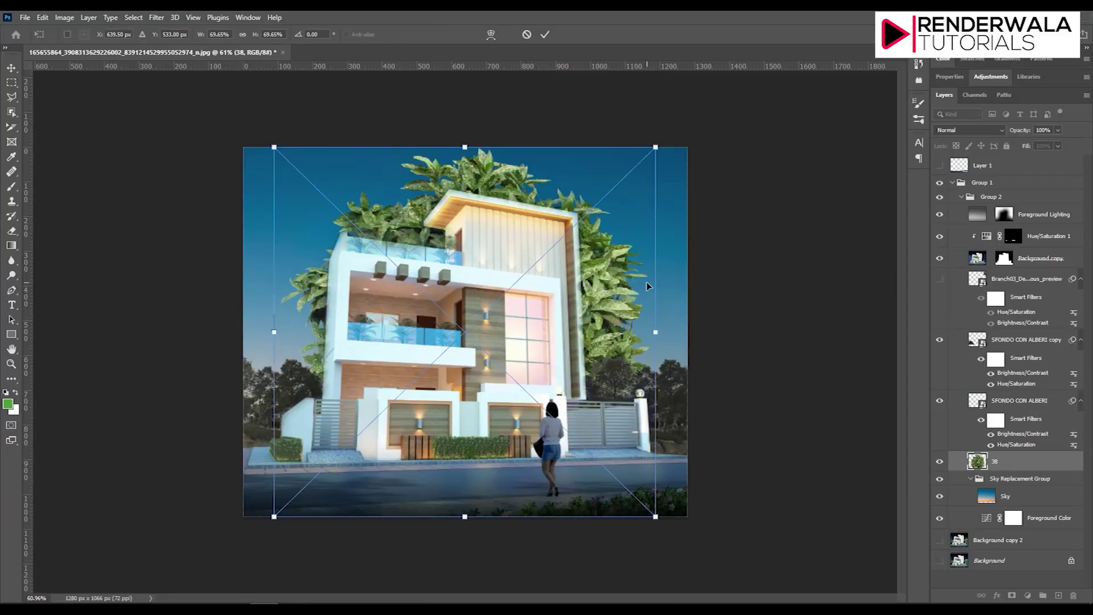
Step: Roughly shrink and place the bush, stacking its layer above the SFONDO layers
drag(656, 147, 550, 249)
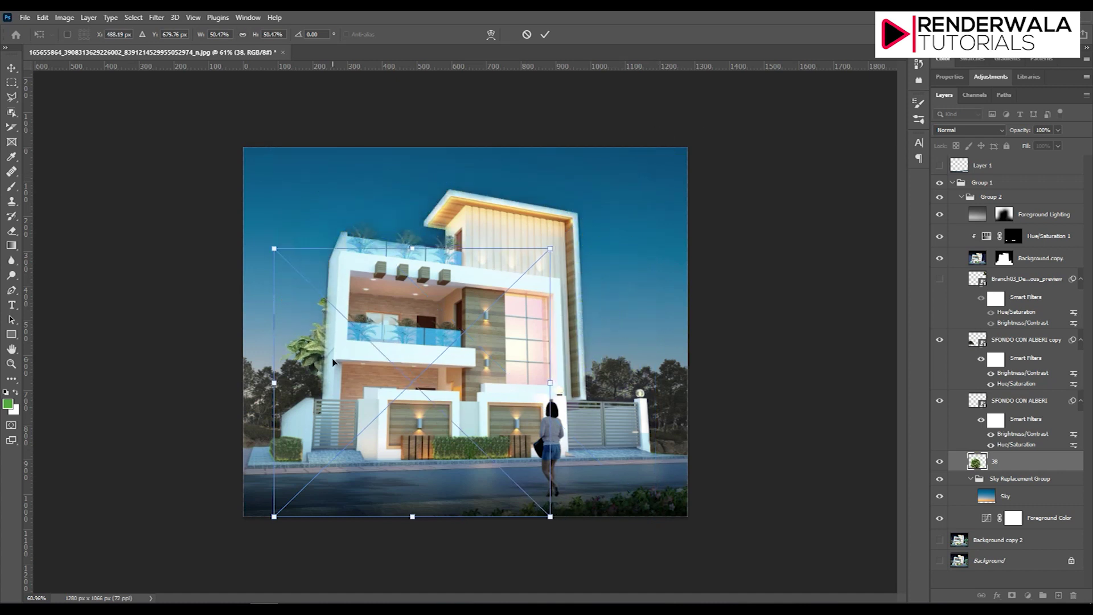
drag(307, 345, 575, 345)
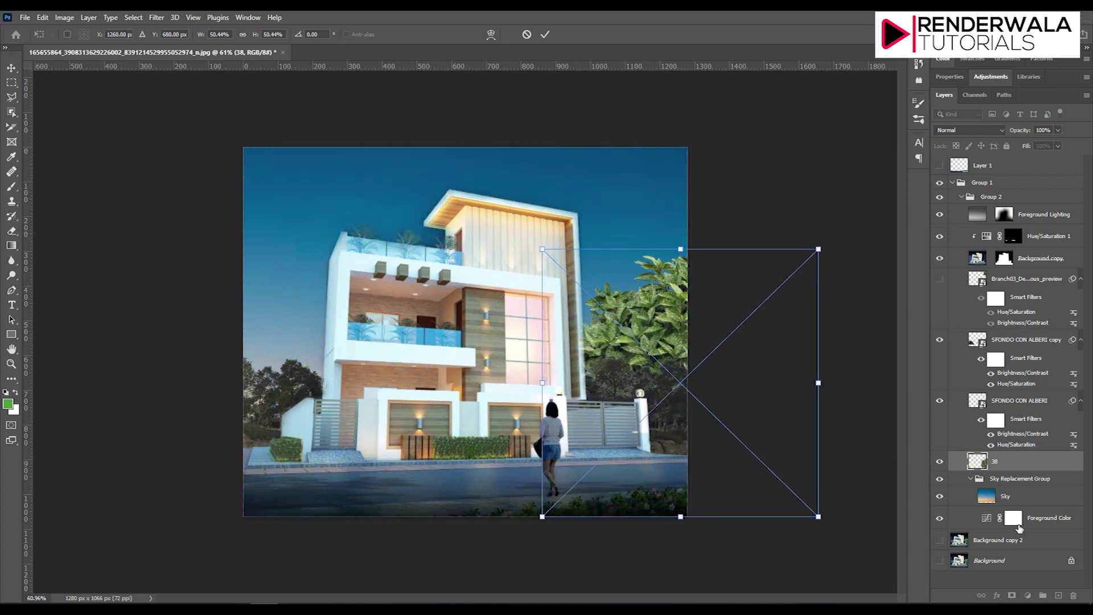
drag(1021, 471, 981, 341)
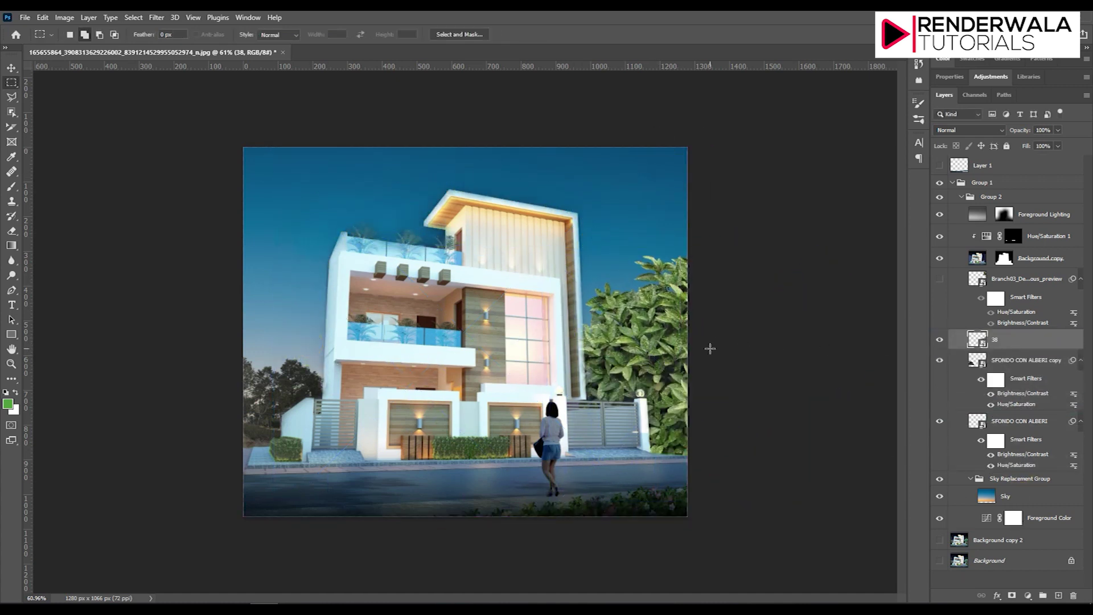
Step: Scale bush 38 to about 7.29% and position it beside the right gate pillar
key(ctrl+t)
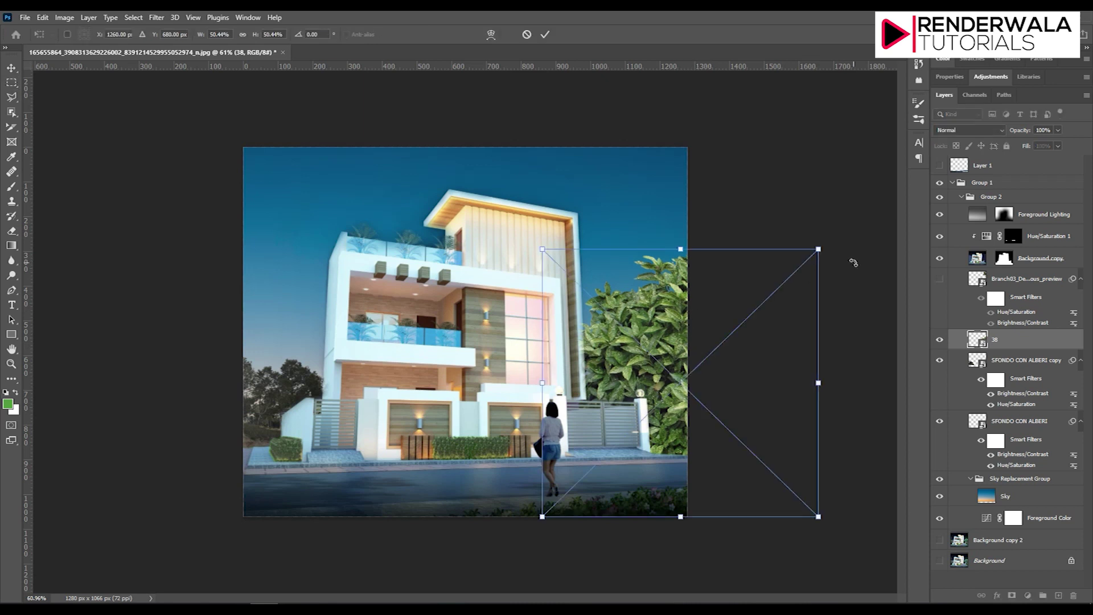
drag(820, 249, 649, 414)
drag(598, 481, 701, 449)
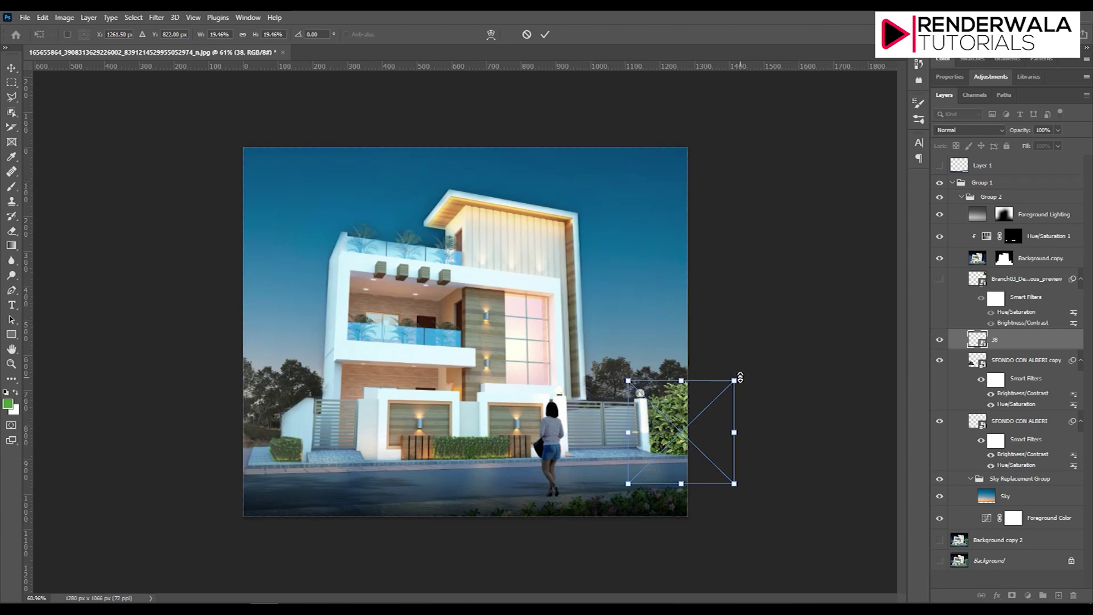
drag(740, 377, 681, 432)
scroll(681, 432, up, 5)
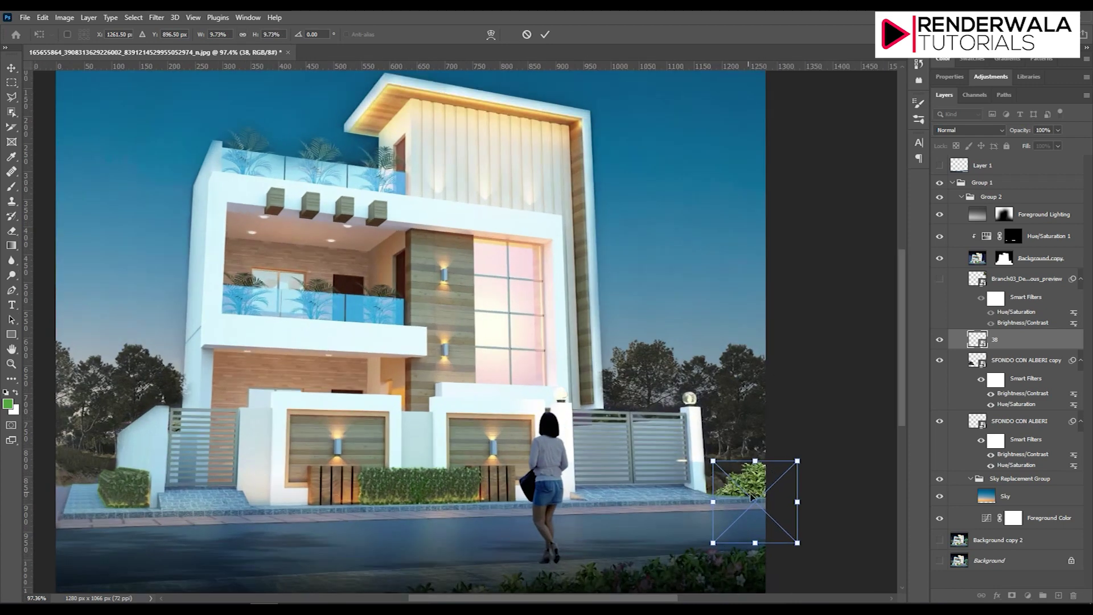
drag(715, 461, 663, 410)
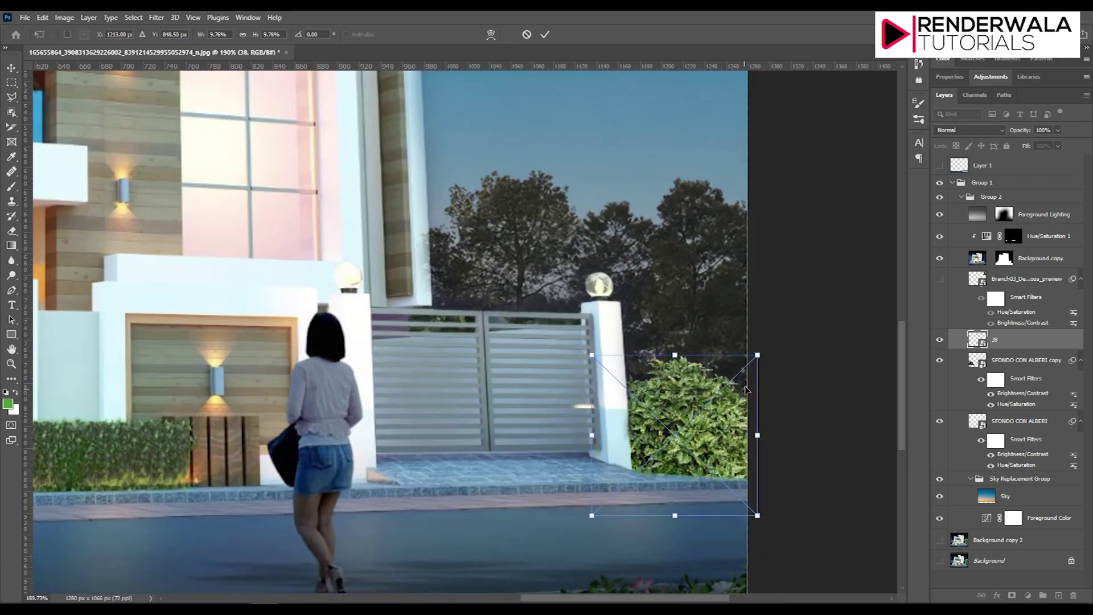
mouse_move(758, 348)
mouse_down()
mouse_move(683, 427)
mouse_move(721, 428)
mouse_move(685, 429)
mouse_up()
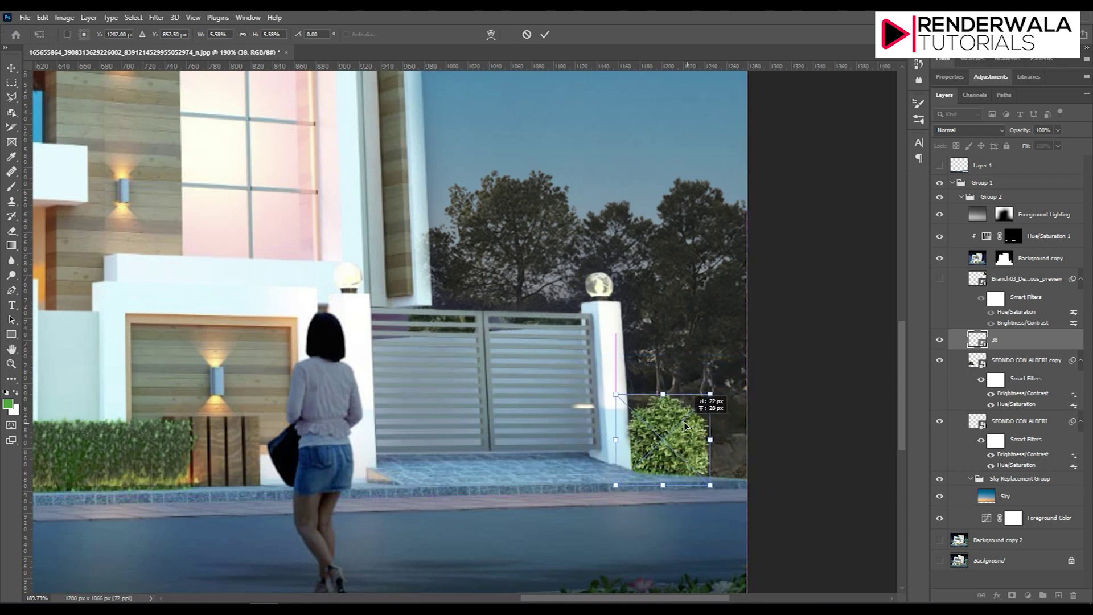
mouse_move(711, 393)
mouse_down()
mouse_move(776, 359)
mouse_move(738, 366)
mouse_up()
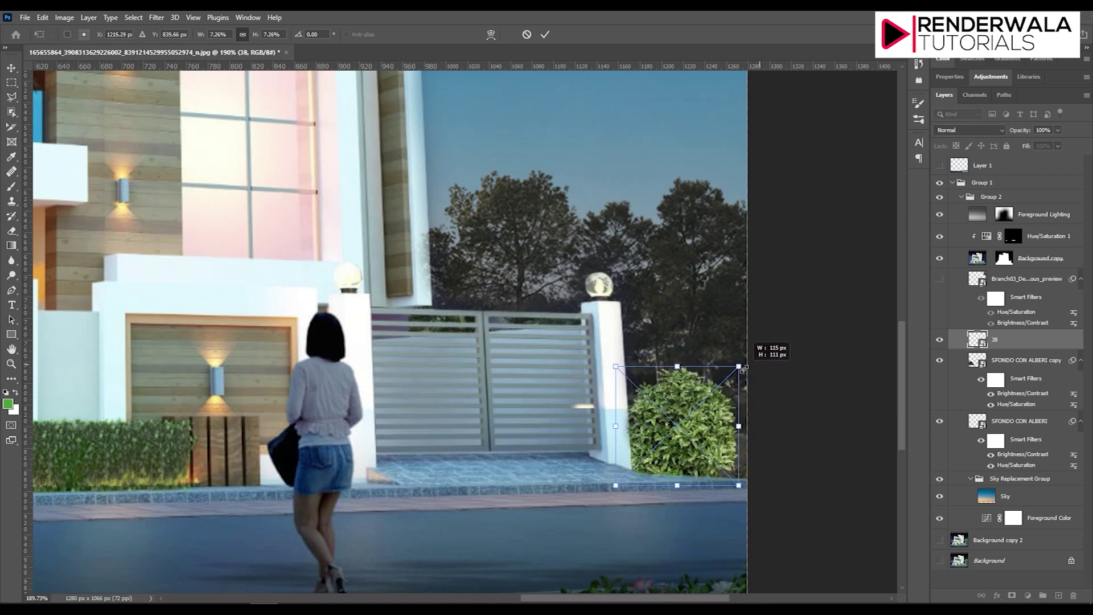
drag(708, 421, 678, 423)
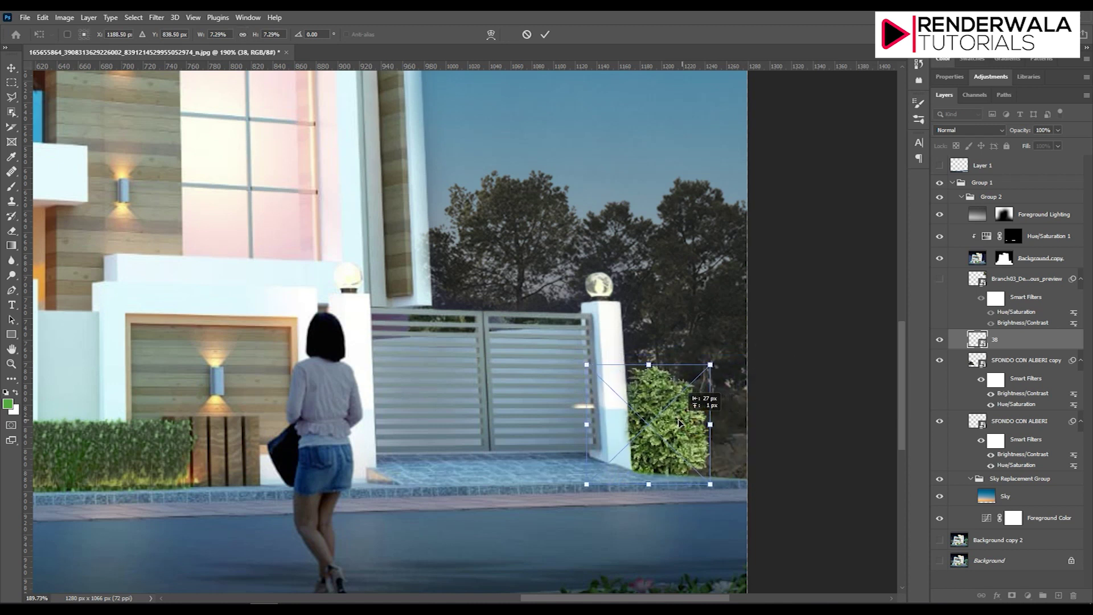
drag(679, 424, 763, 424)
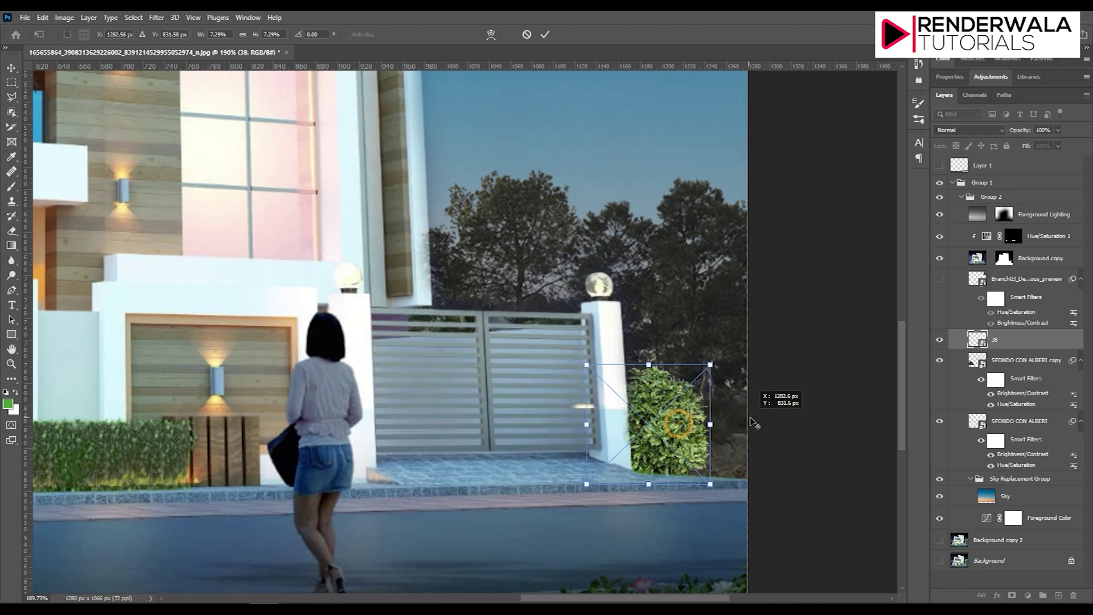
click(545, 34)
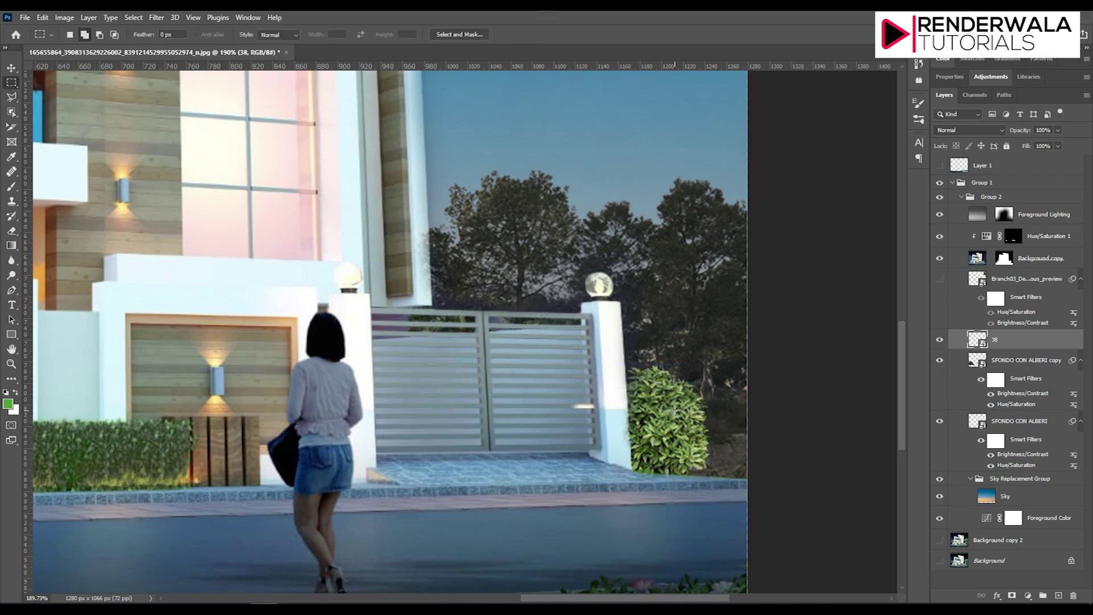
Step: Undo and redo around the sky copies step, ending back on the house scene
key(v)
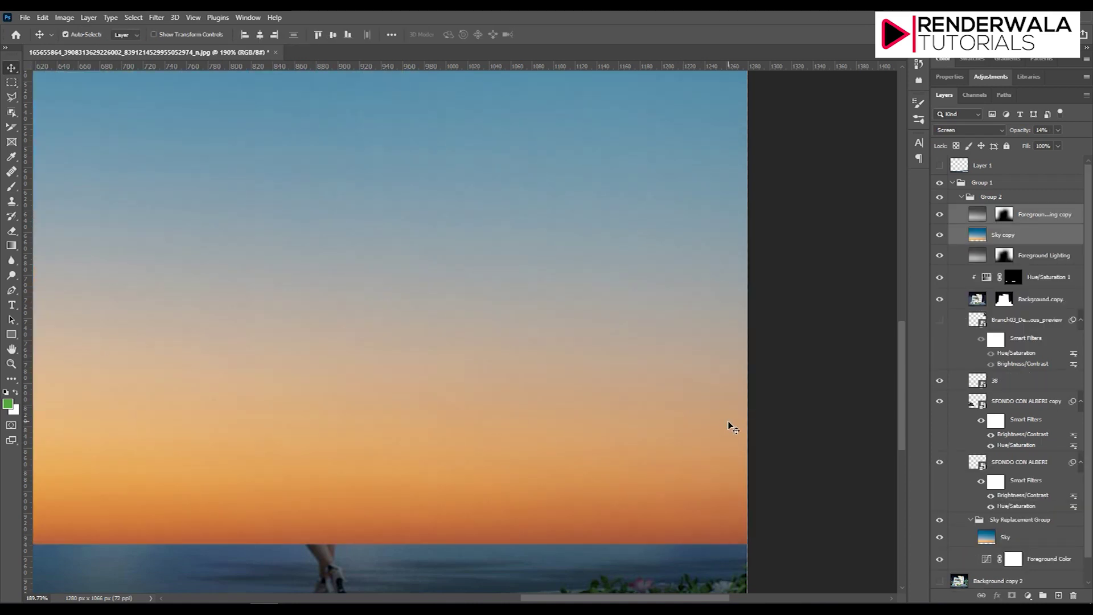
key(ctrl+z)
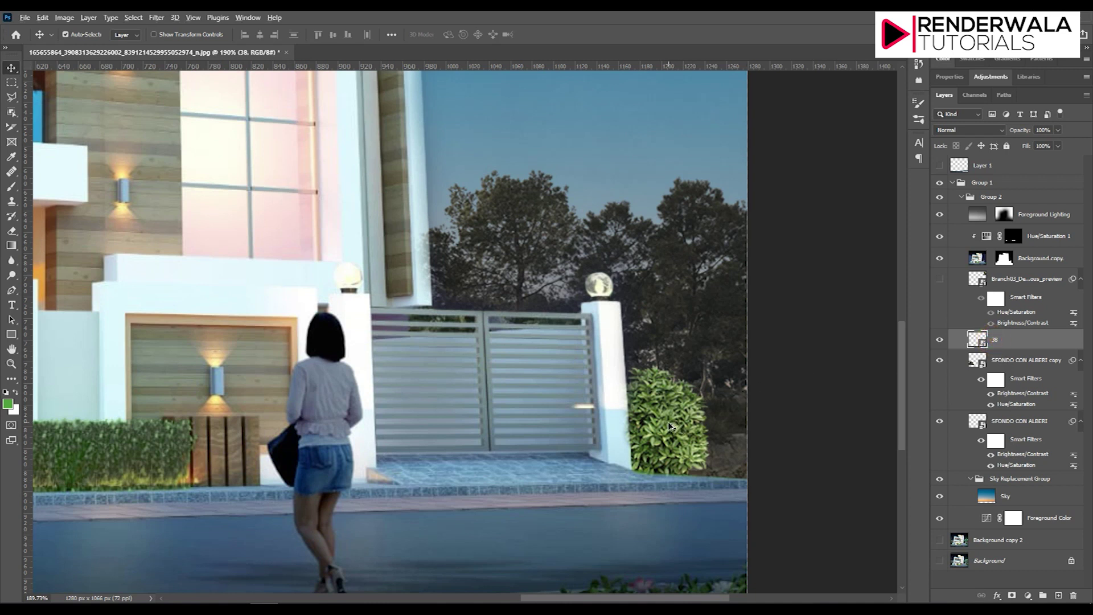
key(ctrl+shift+z)
key(ctrl+z)
Step: Duplicate bush layer 38 as 38 copy, hide the original and select the copy
drag(1018, 349, 1058, 596)
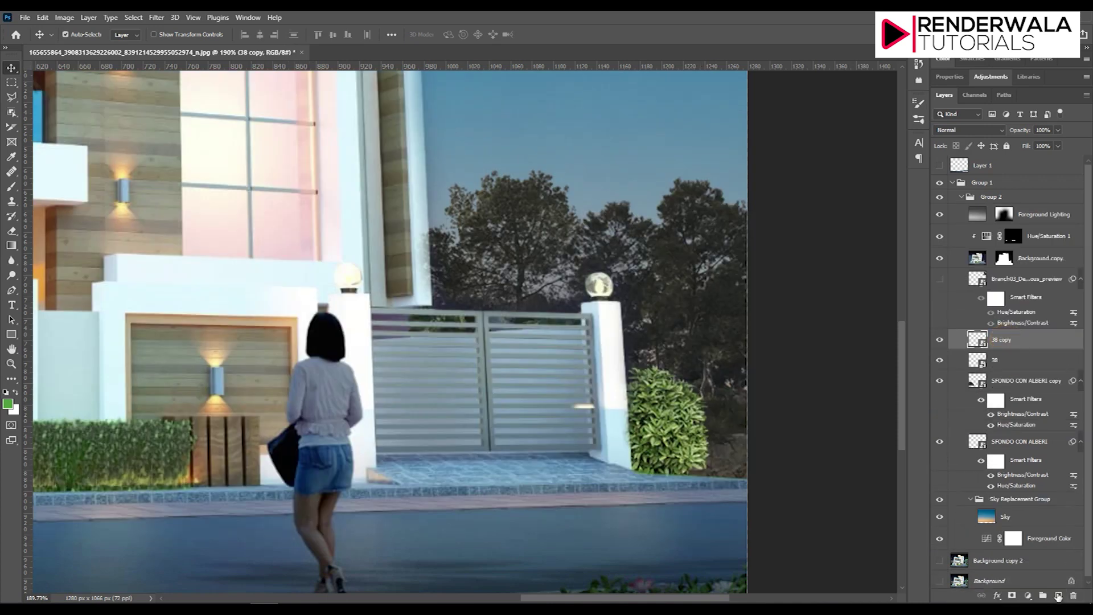
drag(711, 393, 740, 414)
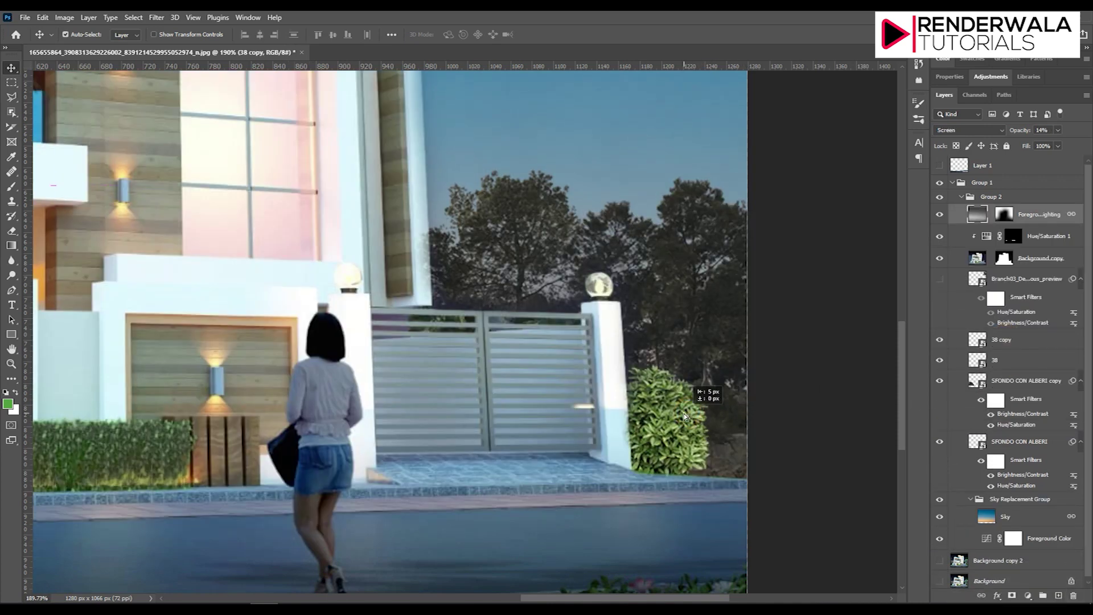
drag(740, 414, 671, 435)
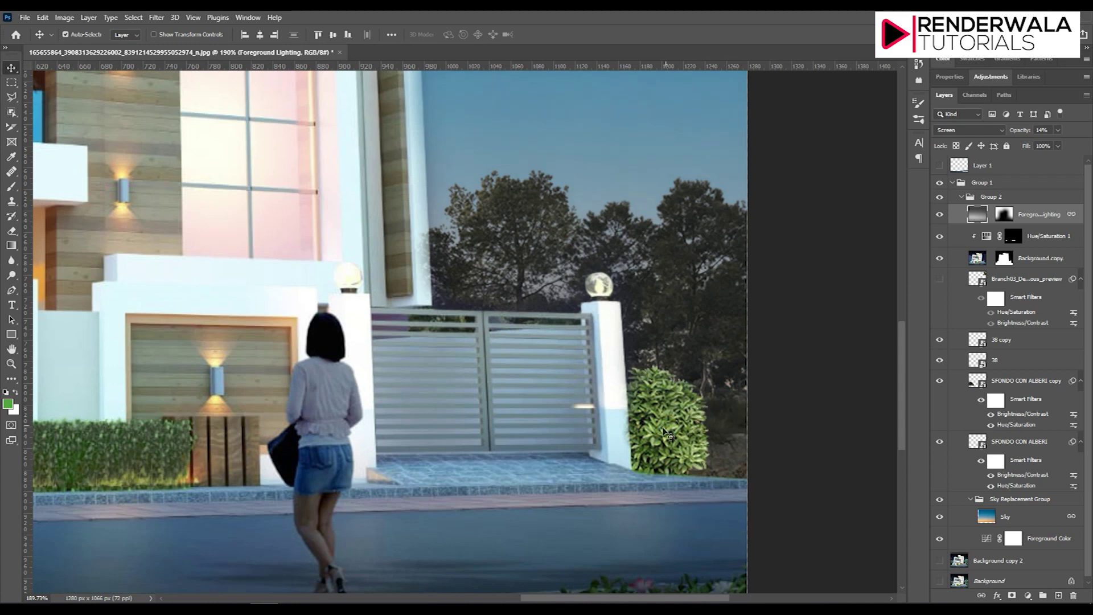
key(ctrl+0)
scroll(655, 447, down, 1)
key(ctrl)
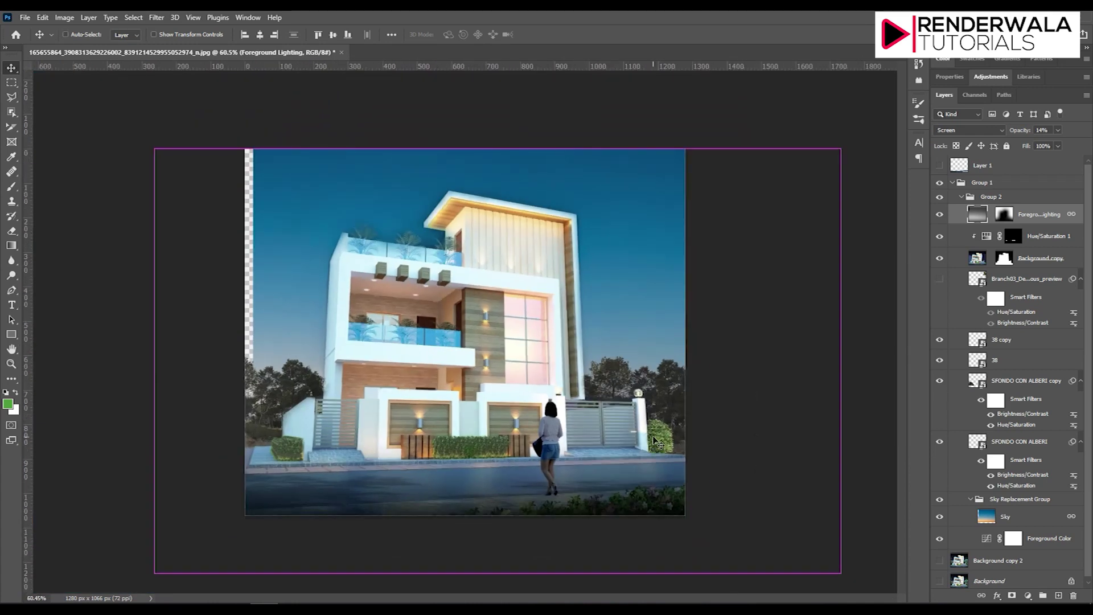
click(941, 363)
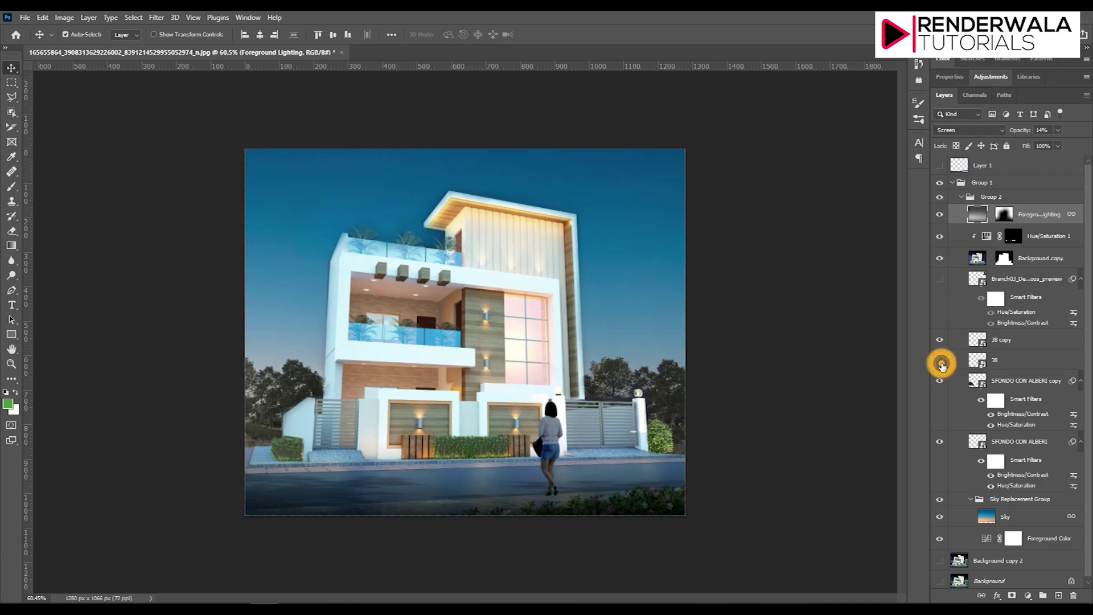
click(1004, 341)
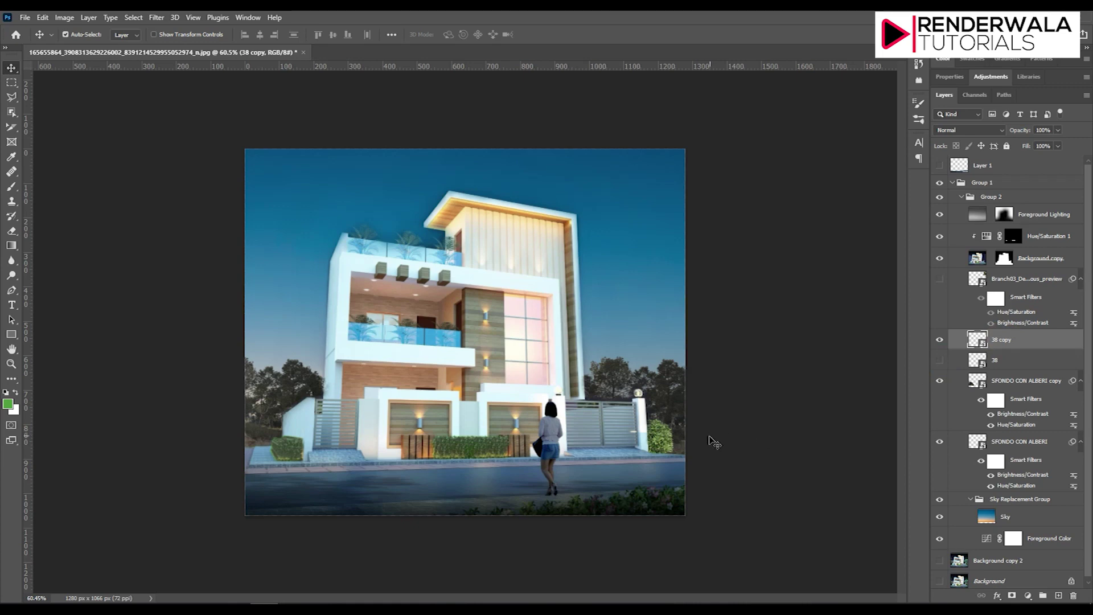
key(ctrl+t)
scroll(708, 437, up, 5)
Step: Shift and slightly enlarge the 38 copy bush beside the original, then commit
drag(735, 423, 790, 420)
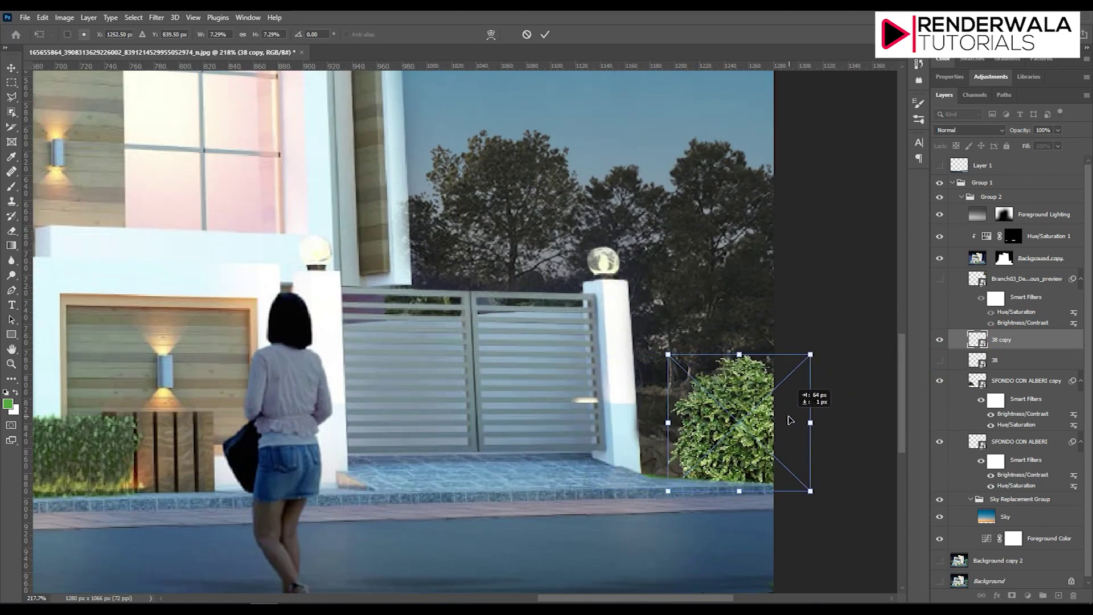
key(Return)
click(939, 359)
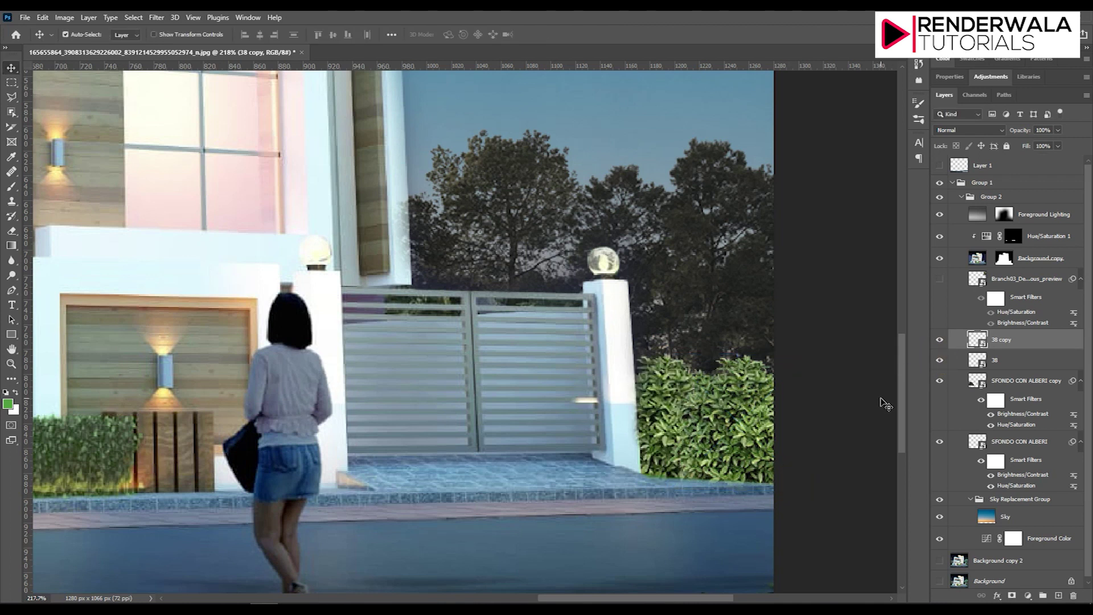
drag(747, 436, 778, 431)
click(1001, 339)
key(ctrl+t)
mouse_move(776, 415)
mouse_down()
mouse_move(797, 436)
mouse_move(798, 421)
mouse_up()
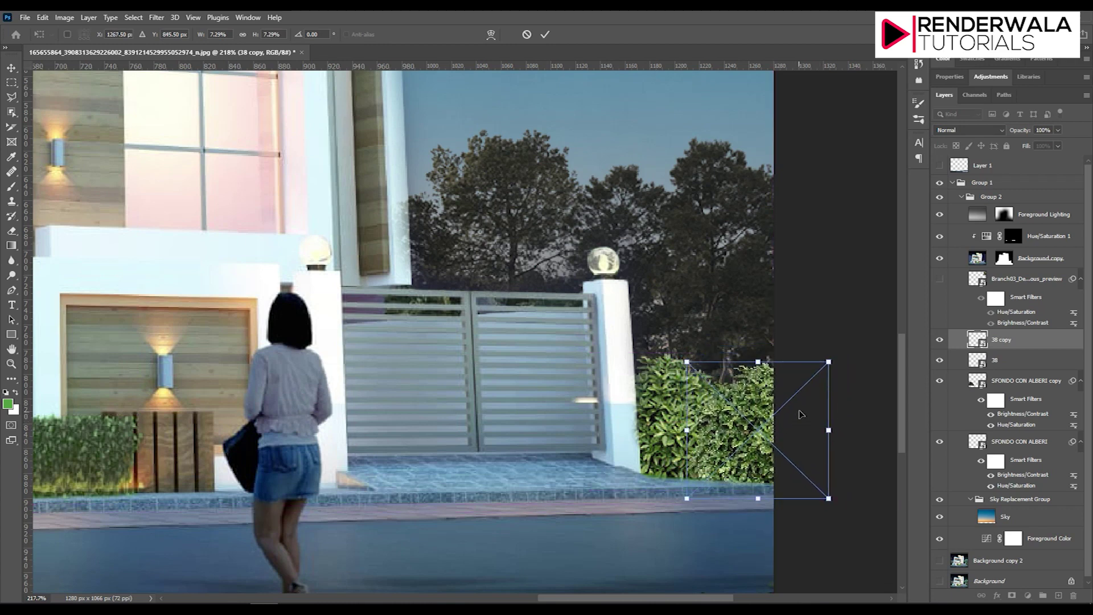
drag(832, 359, 830, 353)
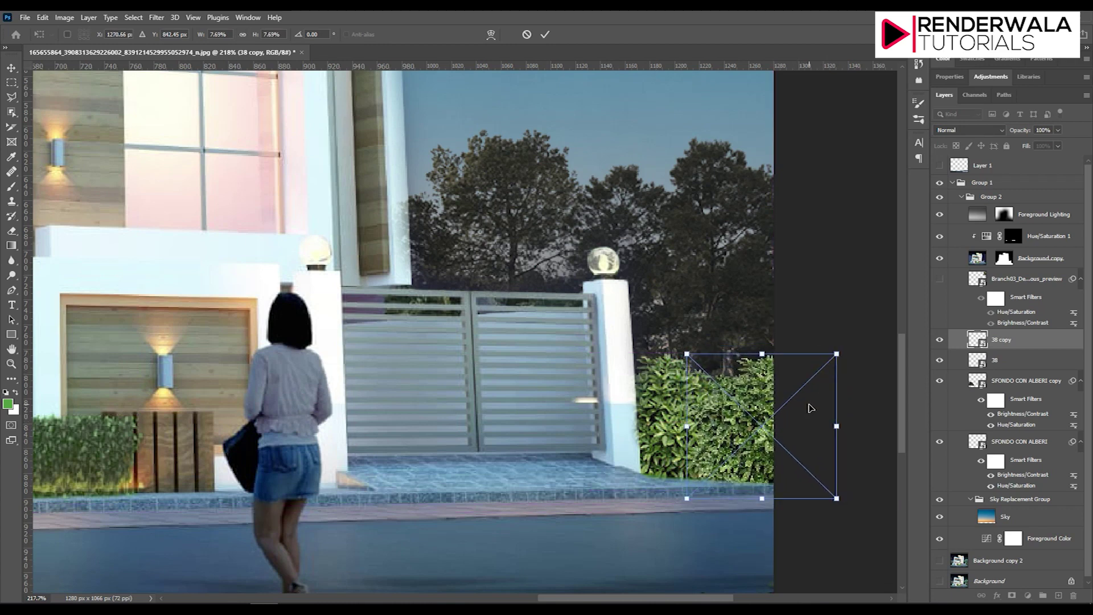
drag(813, 402, 802, 404)
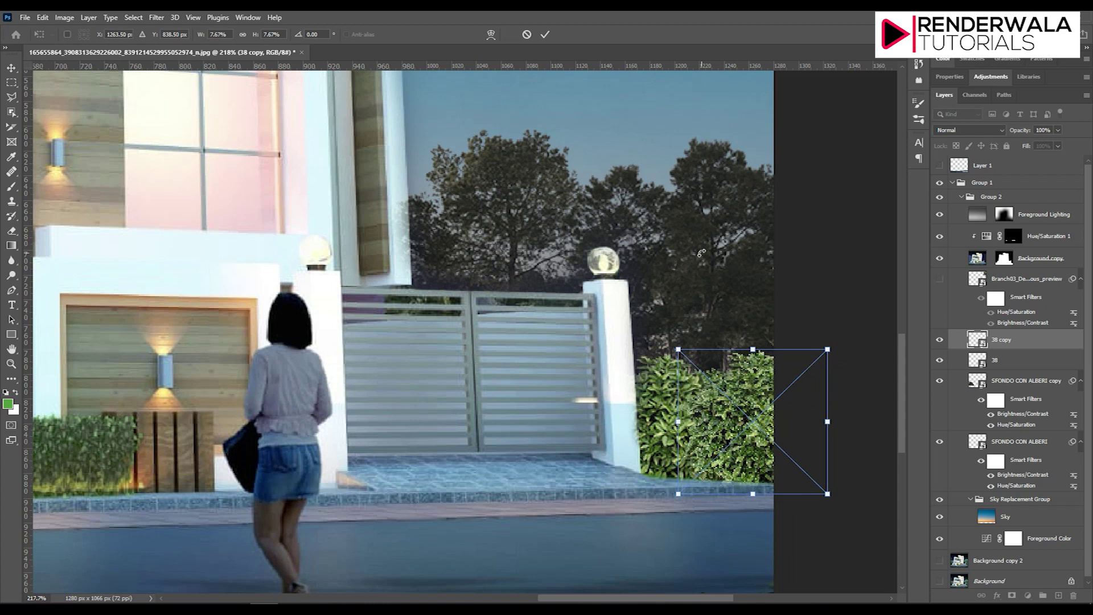
click(545, 37)
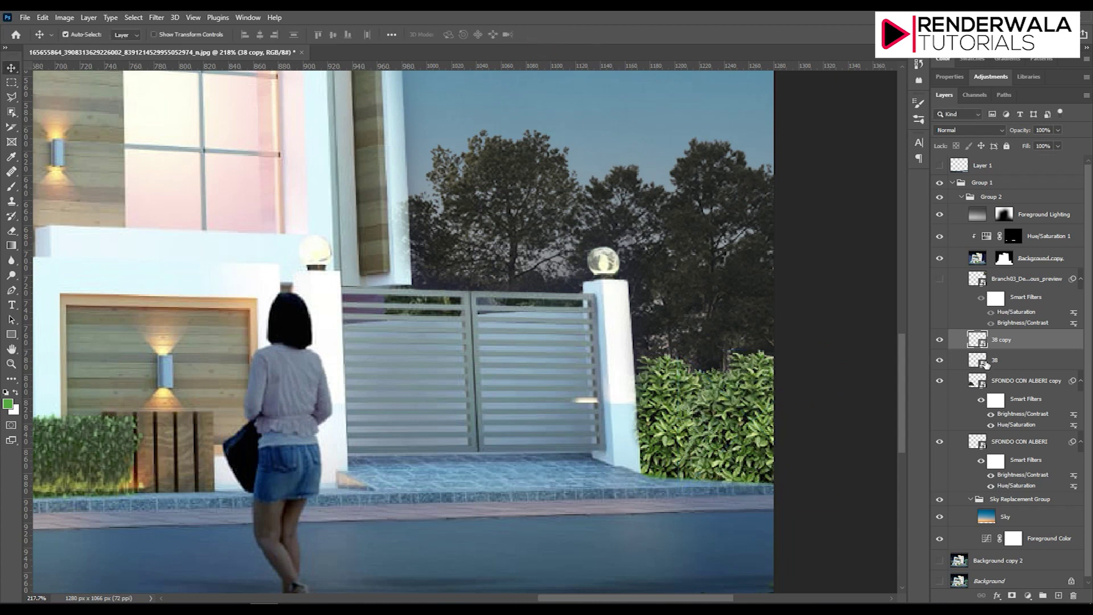
Step: Merge the two hedge layers into one, cancelling a stray Foreground Lighting transform
shift+click(986, 364)
key(ctrl+e)
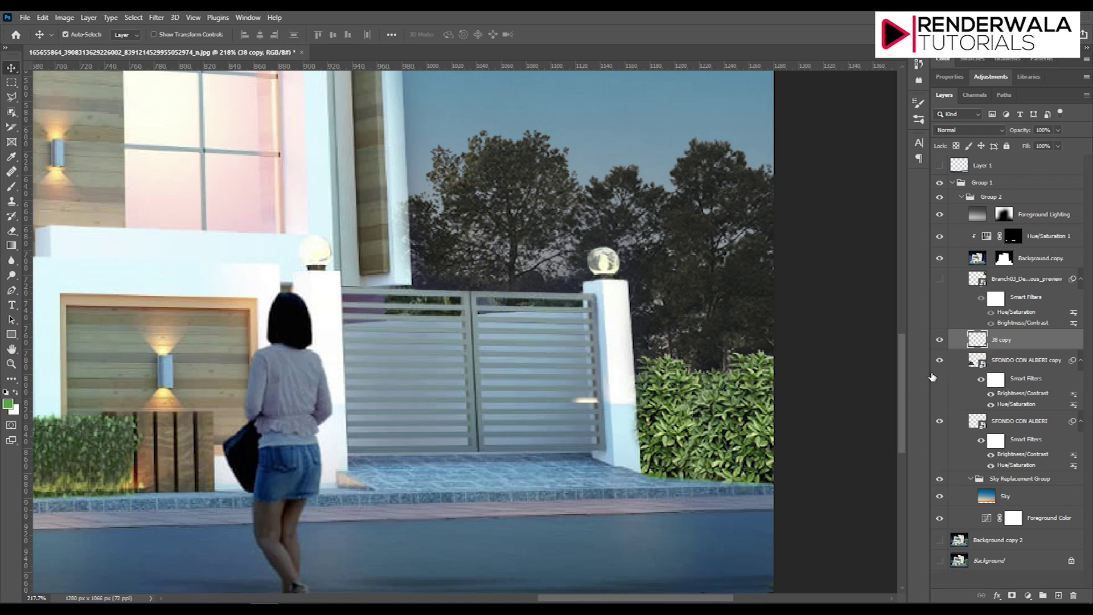
click(732, 424)
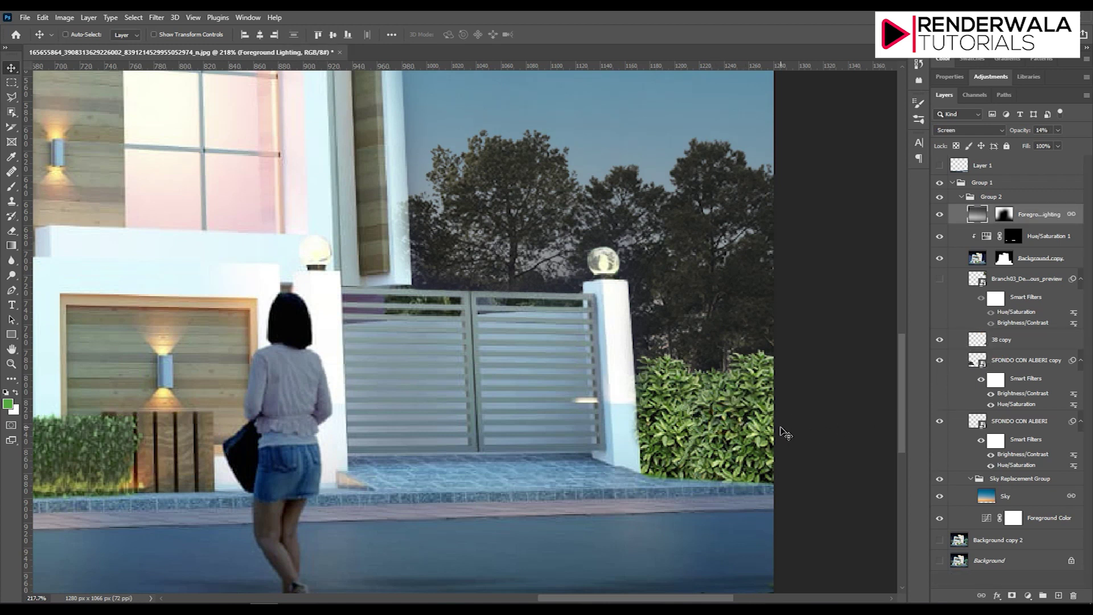
key(ctrl+t)
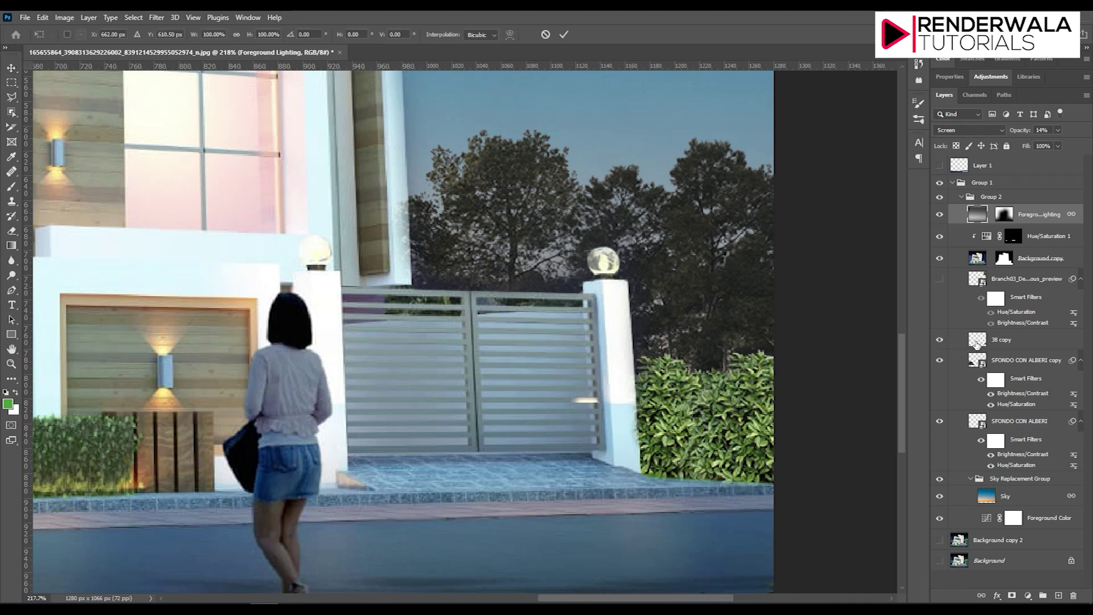
key(ctrl+0)
key(Escape)
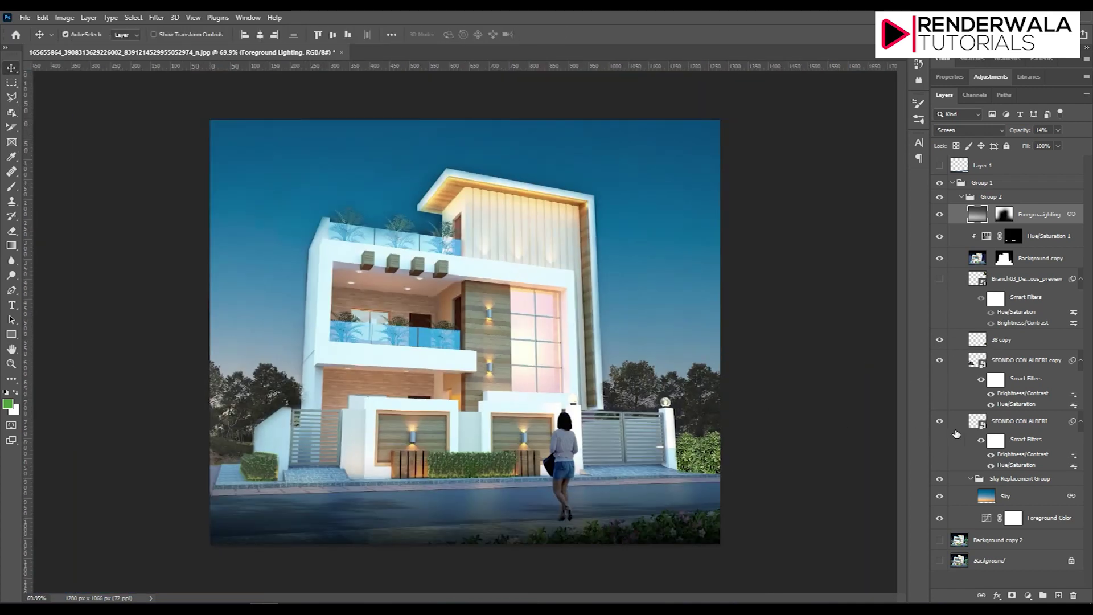
Step: Nudge the merged 38 copy hedge sideways beside the right gate pillar and commit
click(1002, 340)
key(ctrl+t)
scroll(722, 469, up, 5)
scroll(722, 470, up, 2)
drag(773, 510, 764, 511)
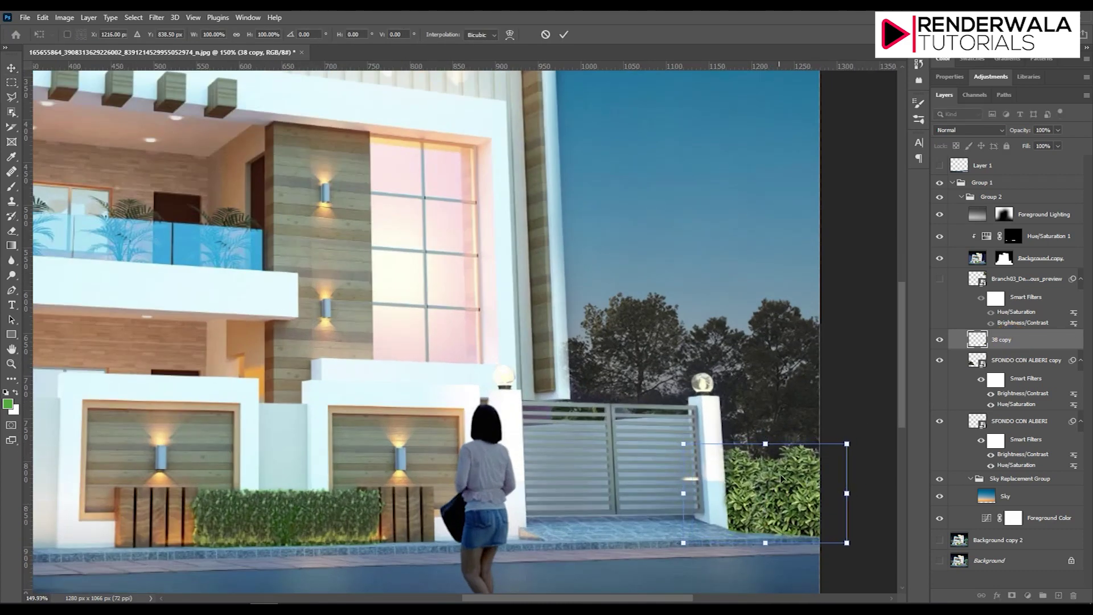
scroll(780, 465, down, 7)
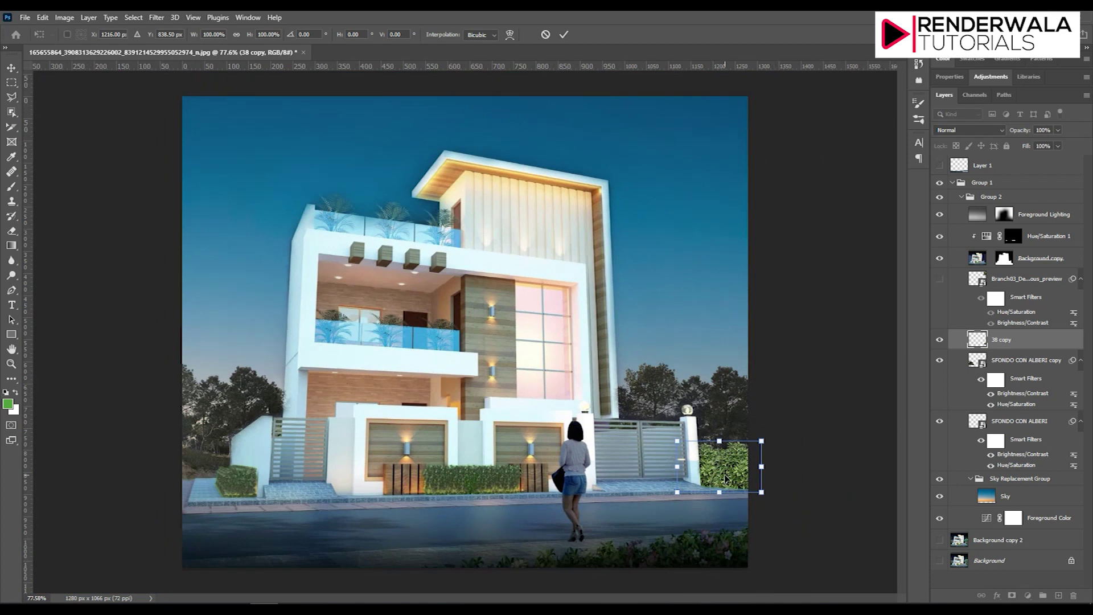
click(564, 34)
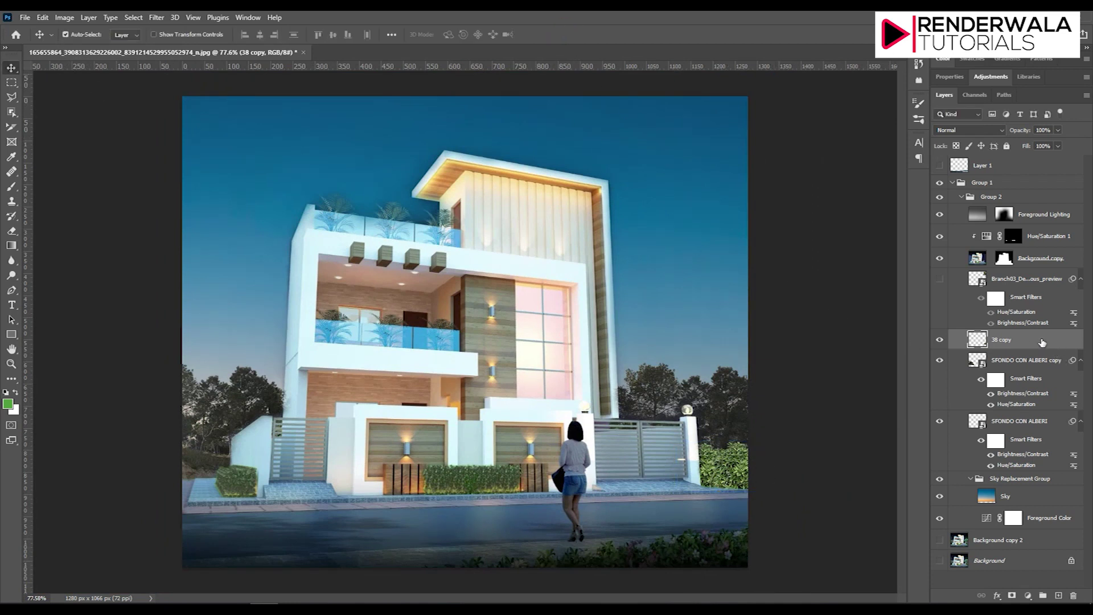
Step: Convert 38 copy to a Smart Object and apply Brightness/Contrast with brightness about -66
right_click(1036, 340)
click(927, 278)
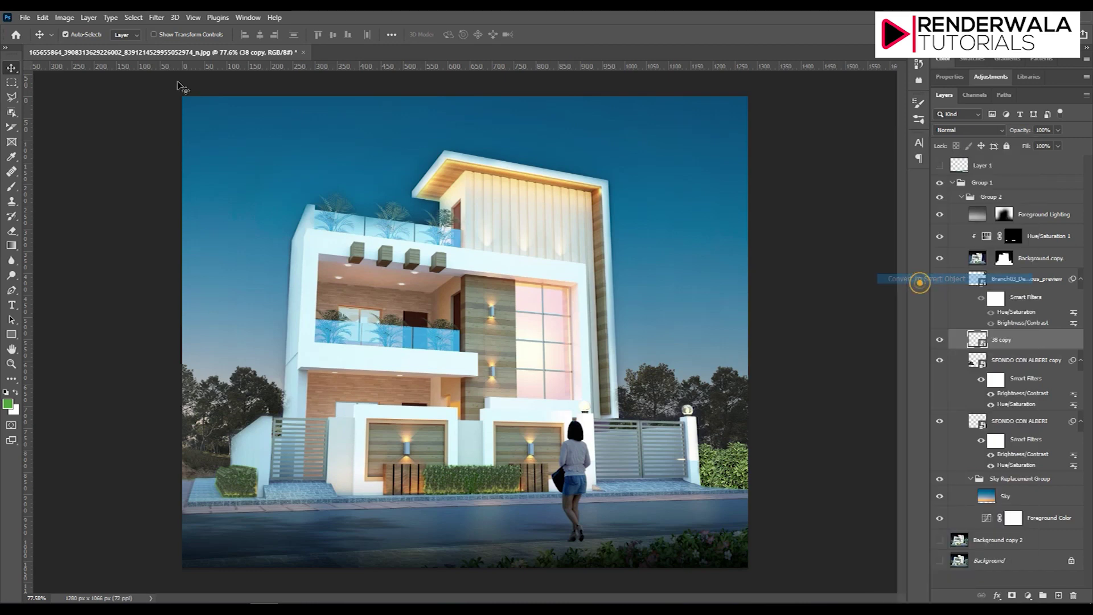
click(64, 17)
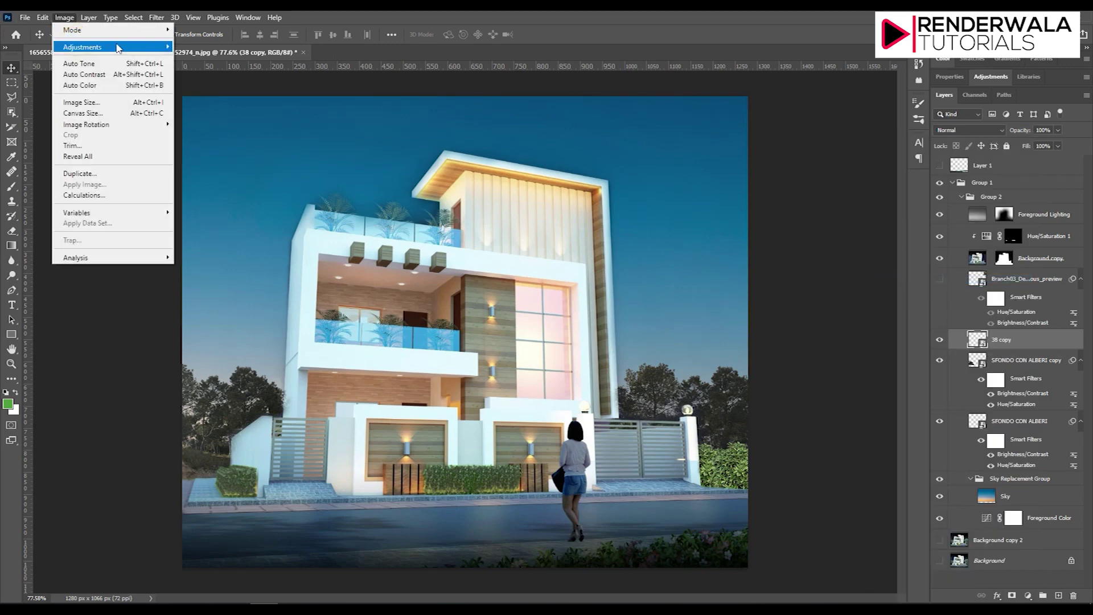
mouse_move(82, 46)
click(243, 52)
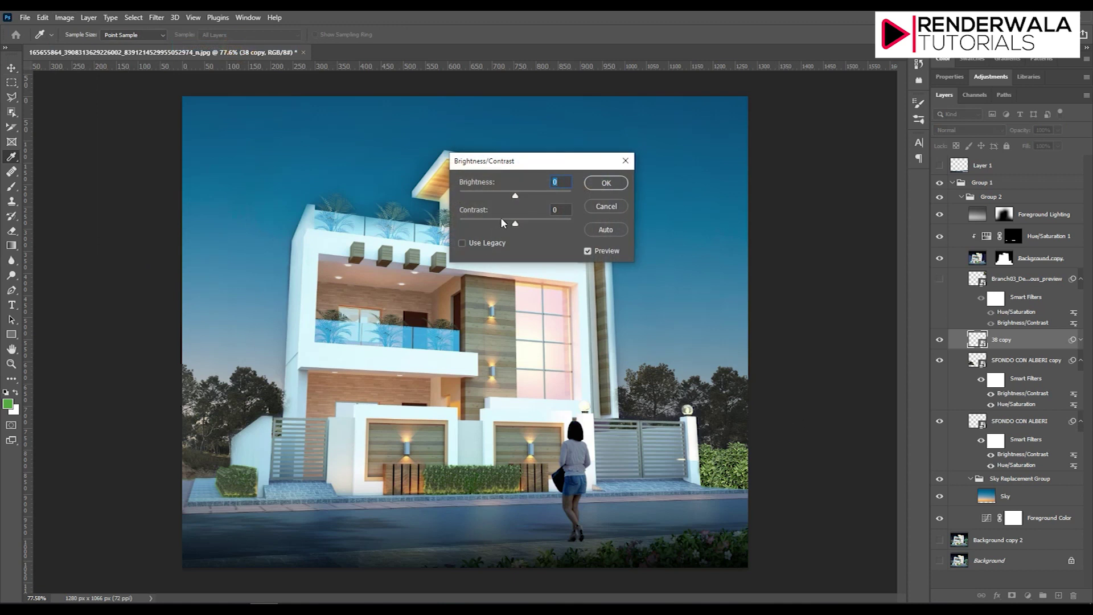
drag(515, 196, 494, 196)
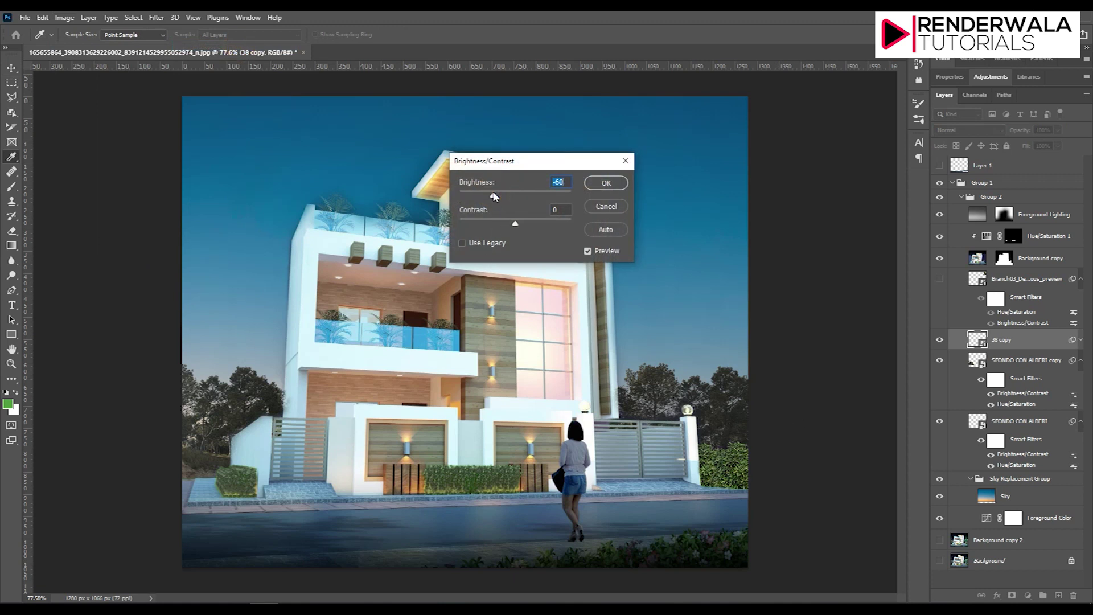
drag(494, 197, 487, 194)
drag(486, 196, 490, 195)
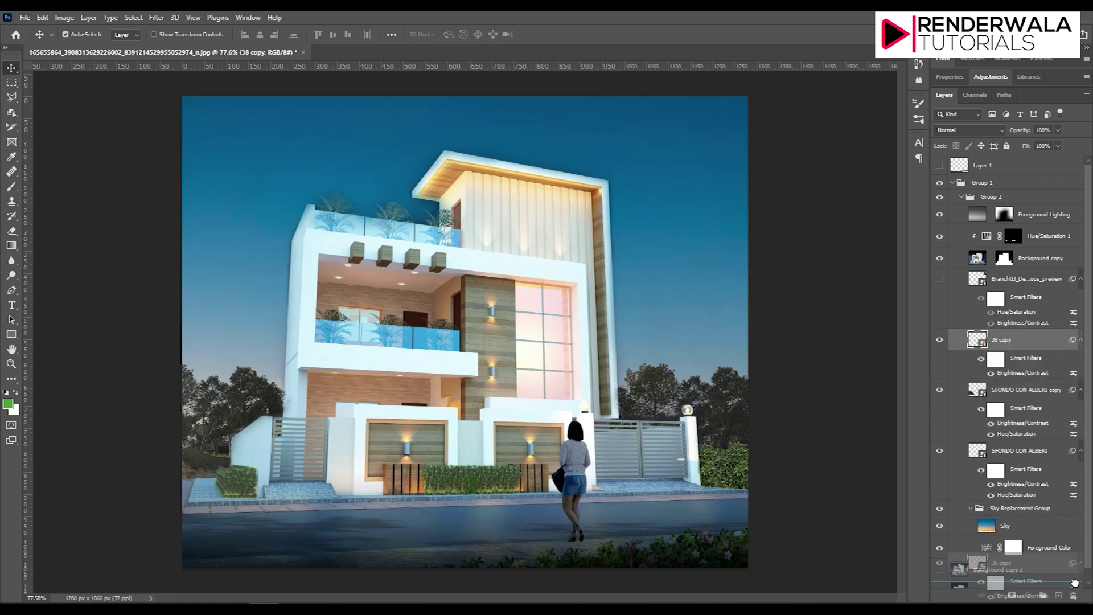
Step: Duplicate the darkened hedge as 38 copy 2 and move it over to the left gate
drag(1011, 354, 1058, 596)
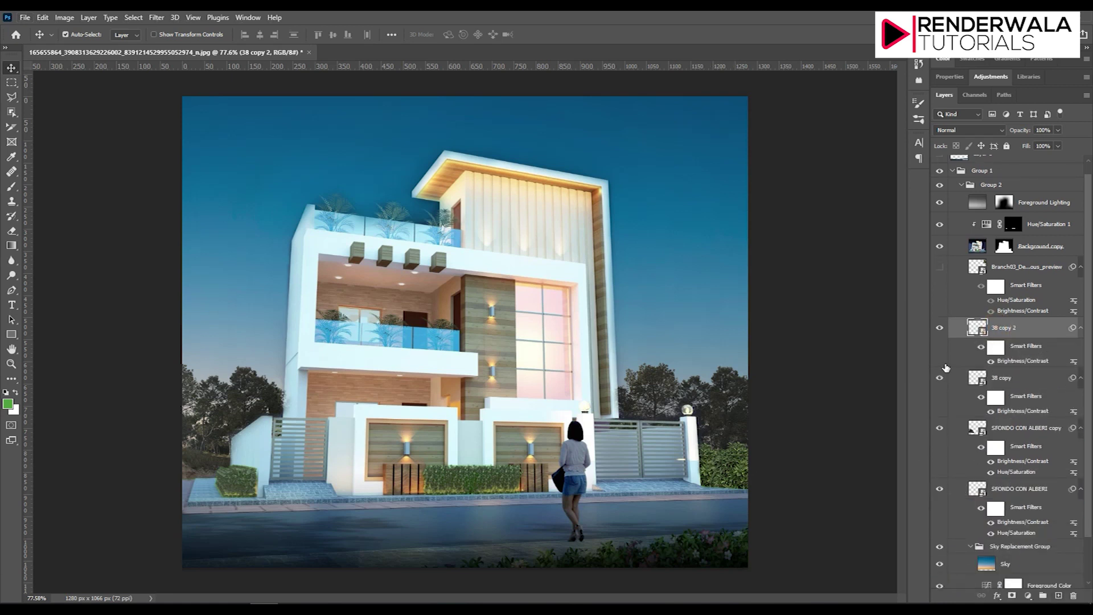
key(ctrl+t)
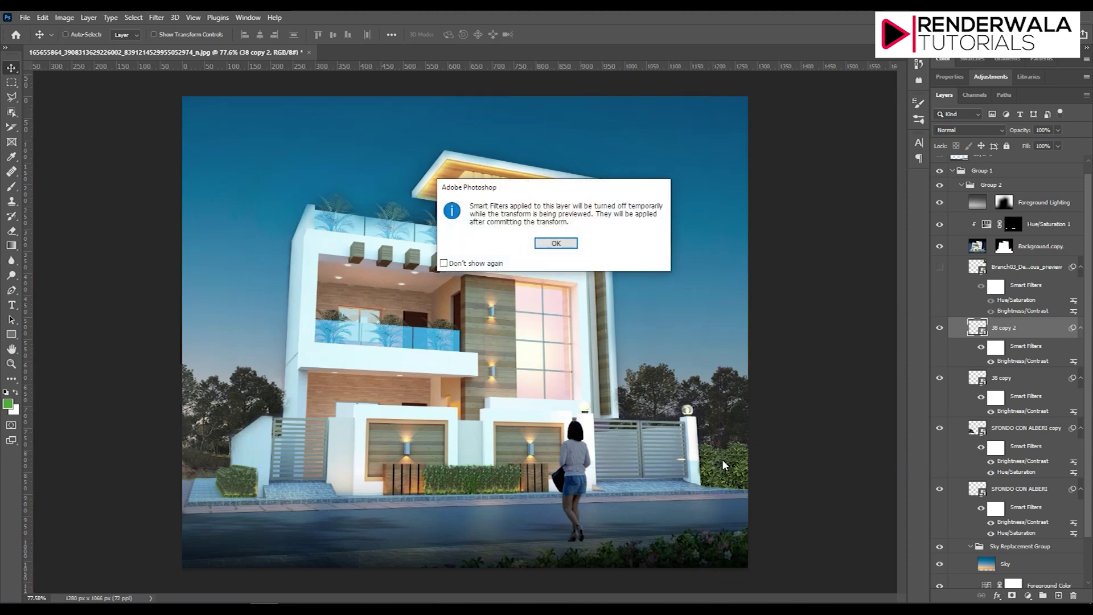
click(557, 241)
drag(733, 473, 224, 462)
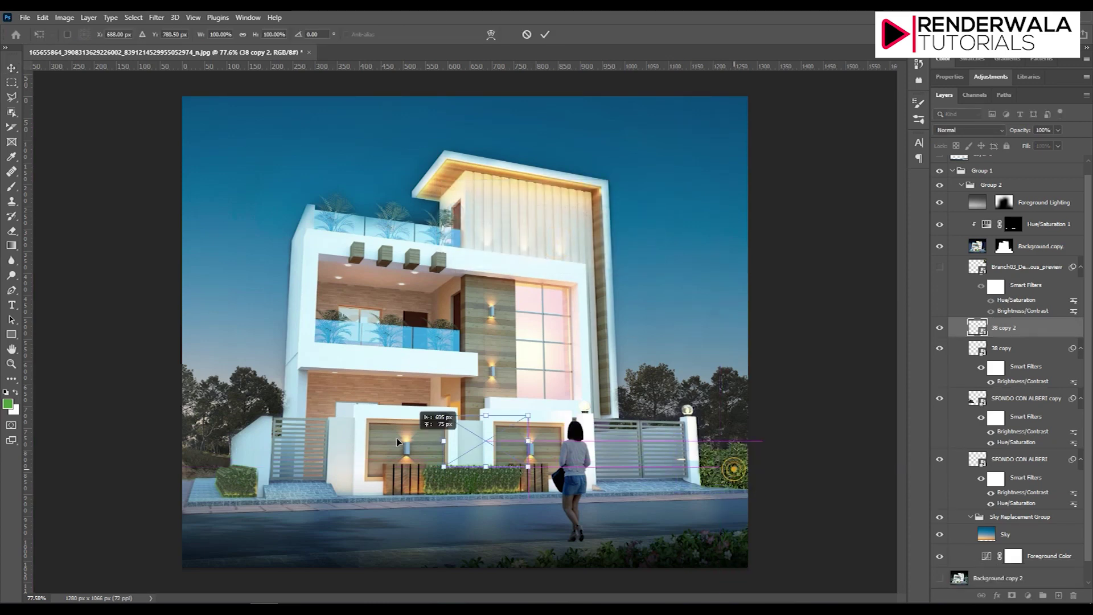
Step: Scale the hedge copy to about 78–79% and fit it at the wall's foot
scroll(222, 462, up, 3)
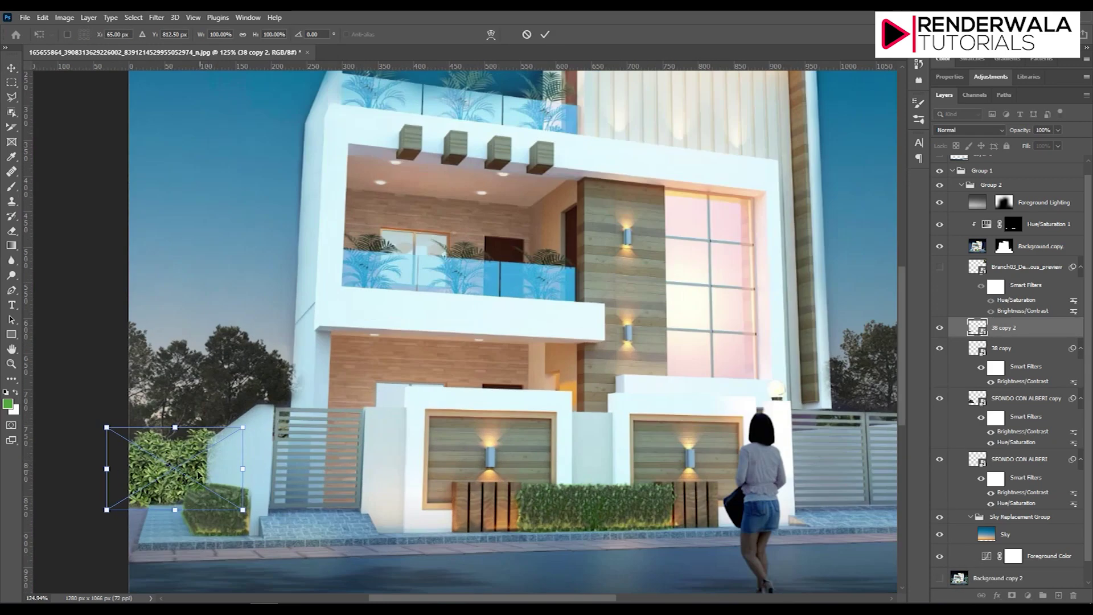
scroll(222, 463, up, 3)
drag(354, 355, 303, 410)
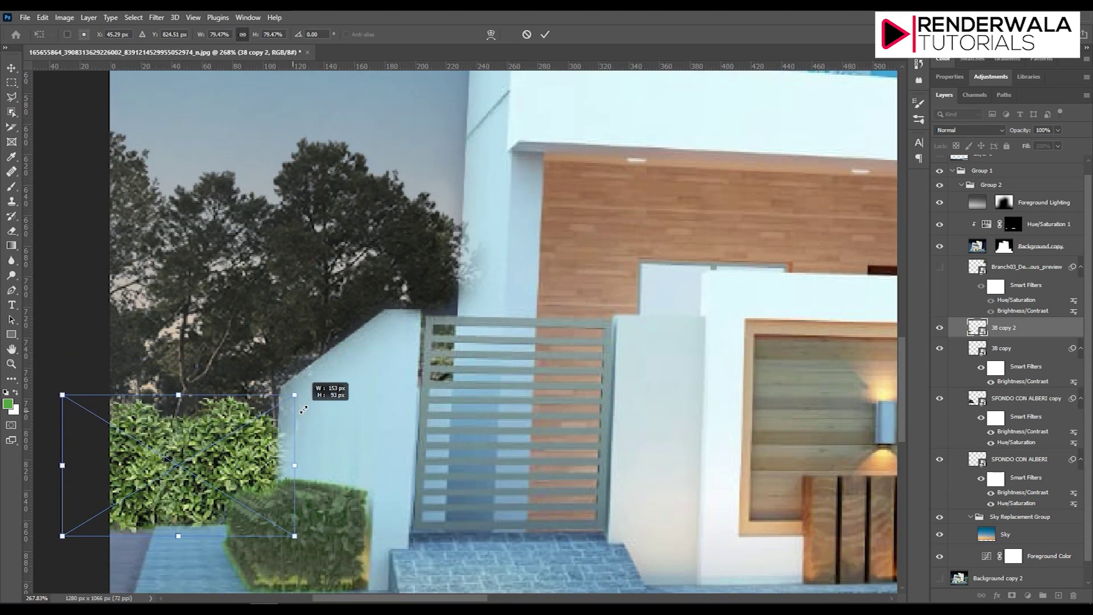
drag(271, 462, 262, 484)
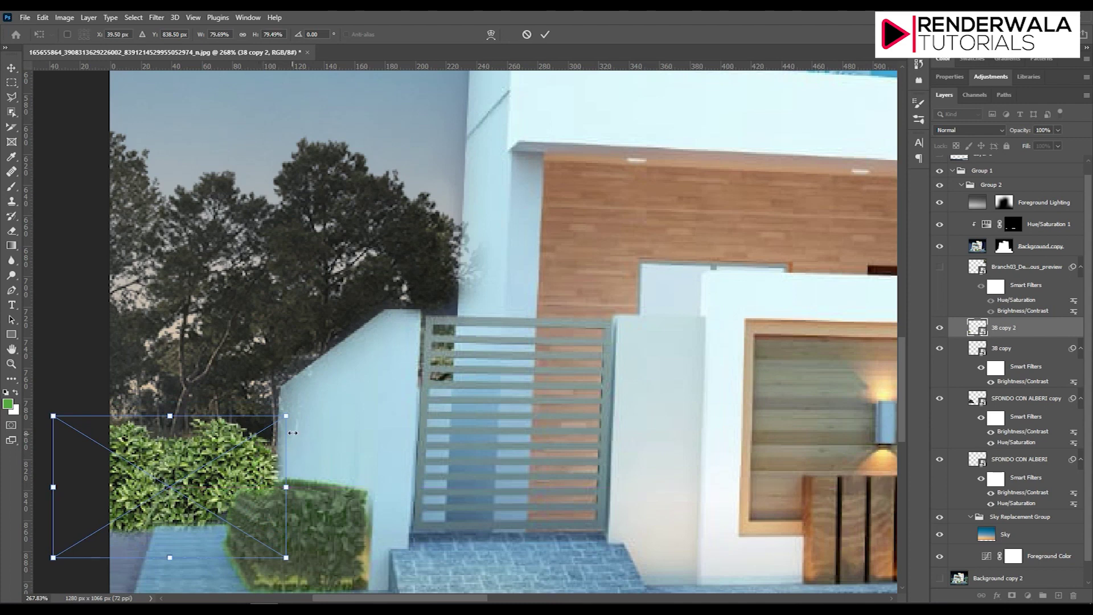
drag(289, 419, 309, 408)
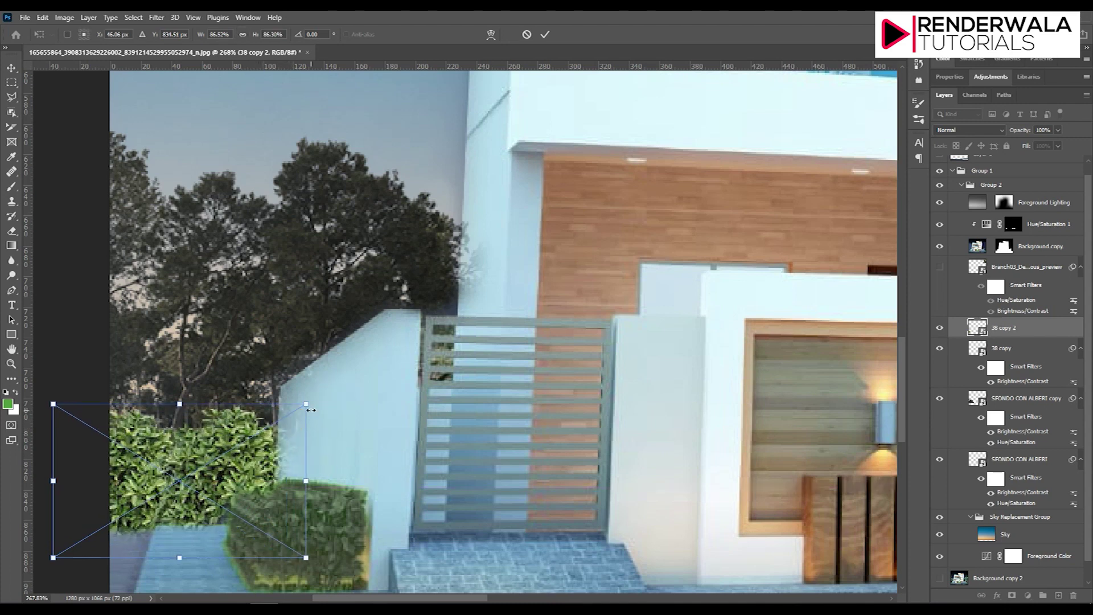
mouse_move(221, 483)
mouse_down()
mouse_move(245, 497)
mouse_move(257, 488)
mouse_up()
drag(343, 411, 297, 424)
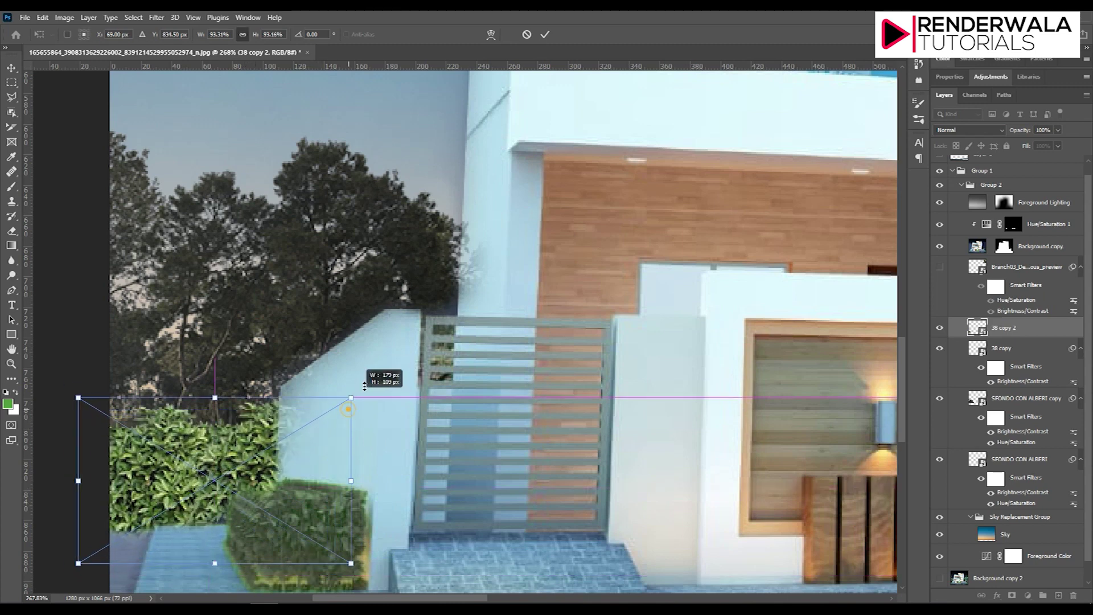
drag(273, 473, 250, 475)
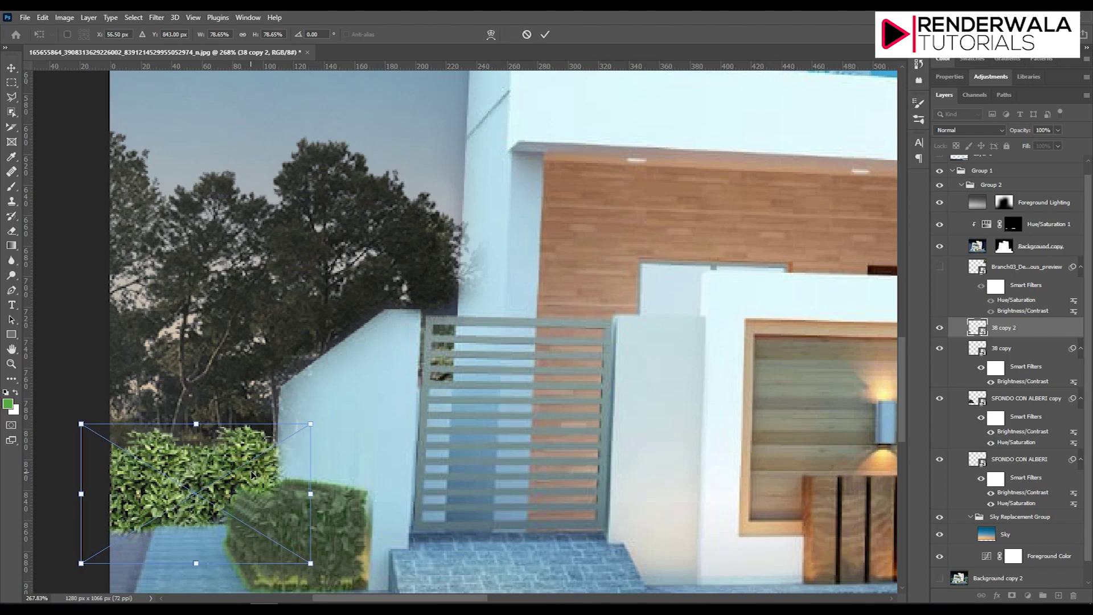
Step: Push the hedge copy right against the left boundary wall and commit the transform
scroll(251, 474, down, 3)
scroll(257, 438, up, 2)
scroll(257, 438, up, 5)
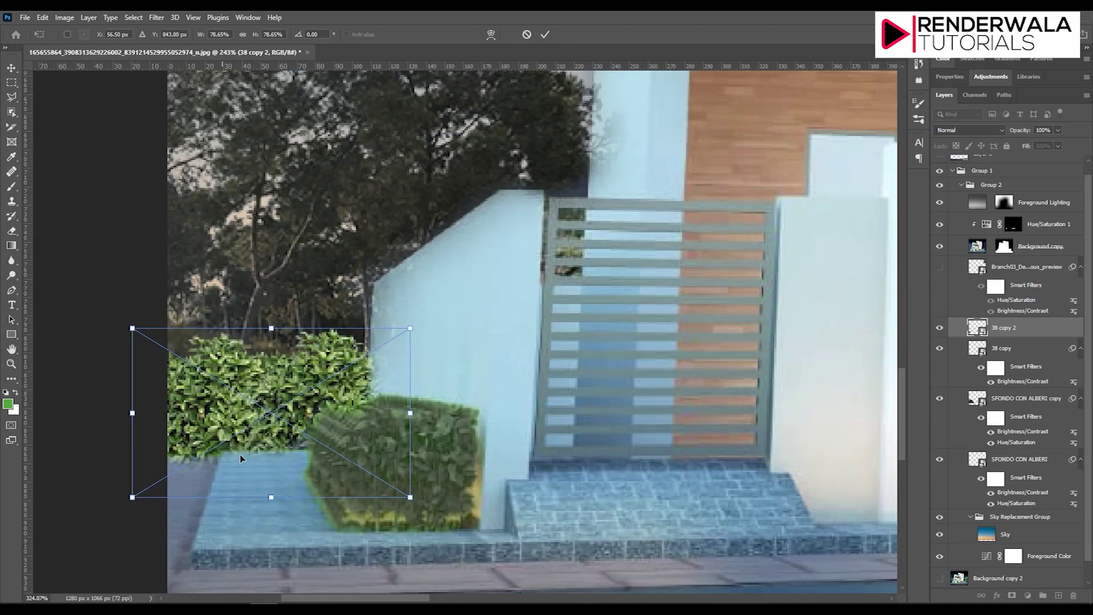
drag(265, 439, 345, 431)
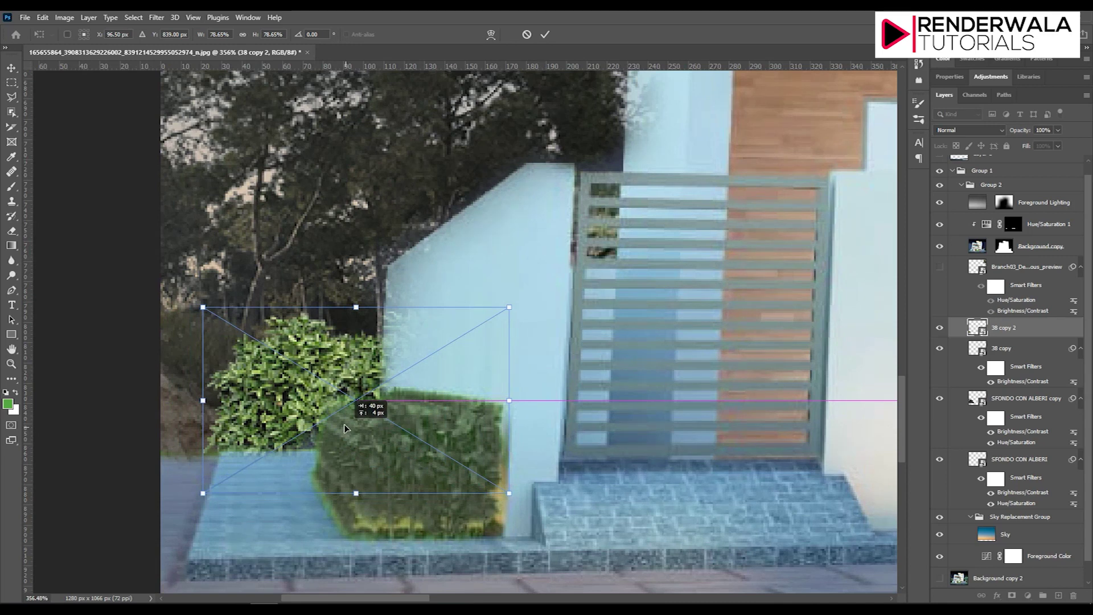
mouse_move(345, 428)
mouse_down()
mouse_move(399, 428)
mouse_move(363, 425)
mouse_up()
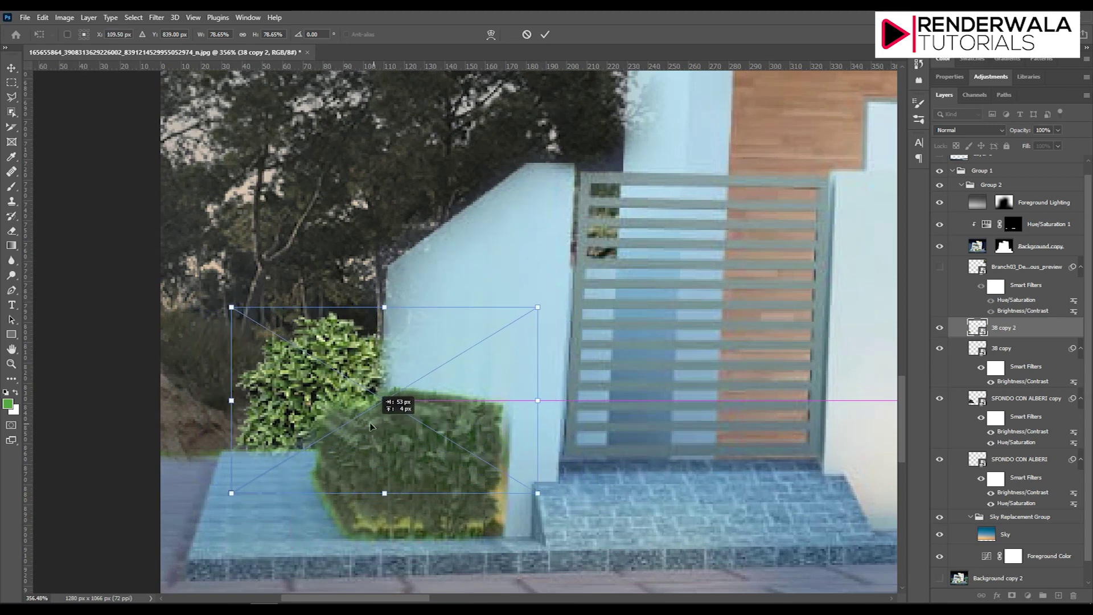
drag(363, 425, 363, 425)
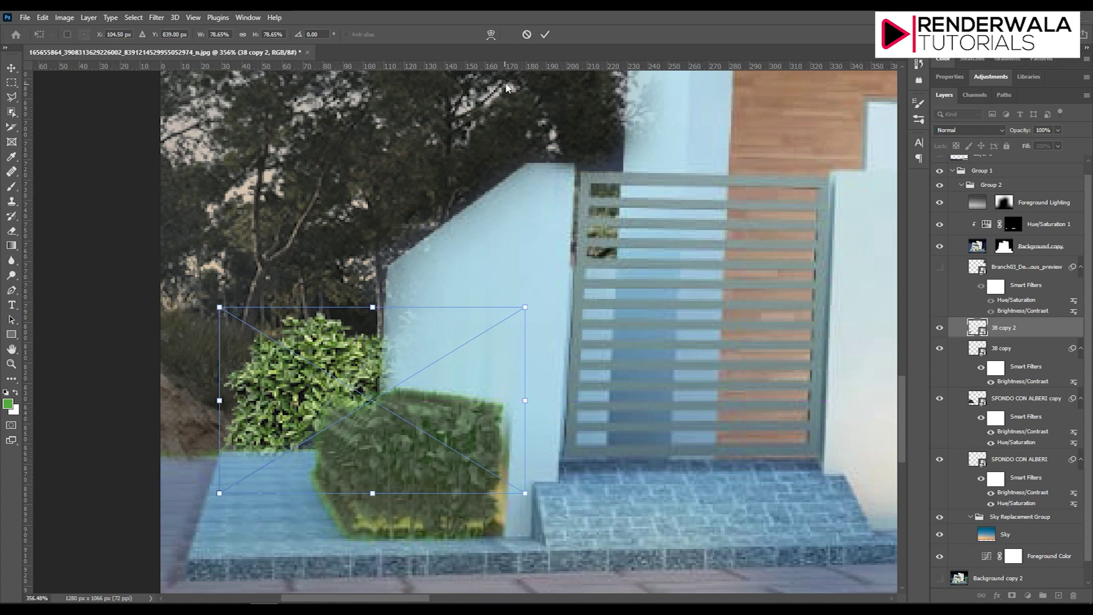
click(548, 35)
Step: Toggle Foreground Lighting off and on to compare the render
scroll(296, 391, down, 2)
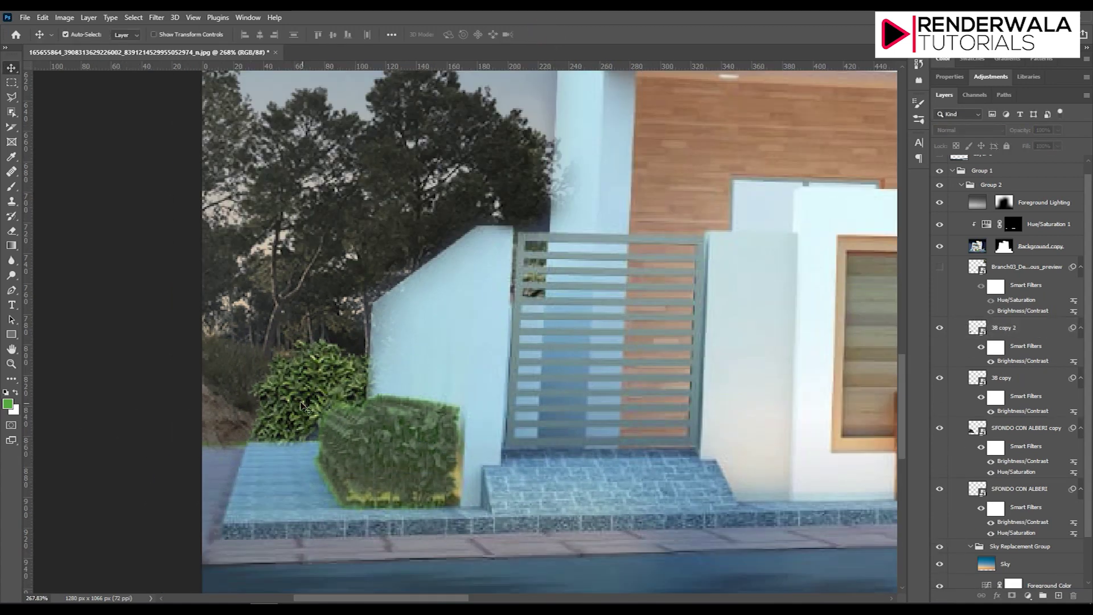
scroll(296, 390, down, 2)
scroll(344, 339, down, 2)
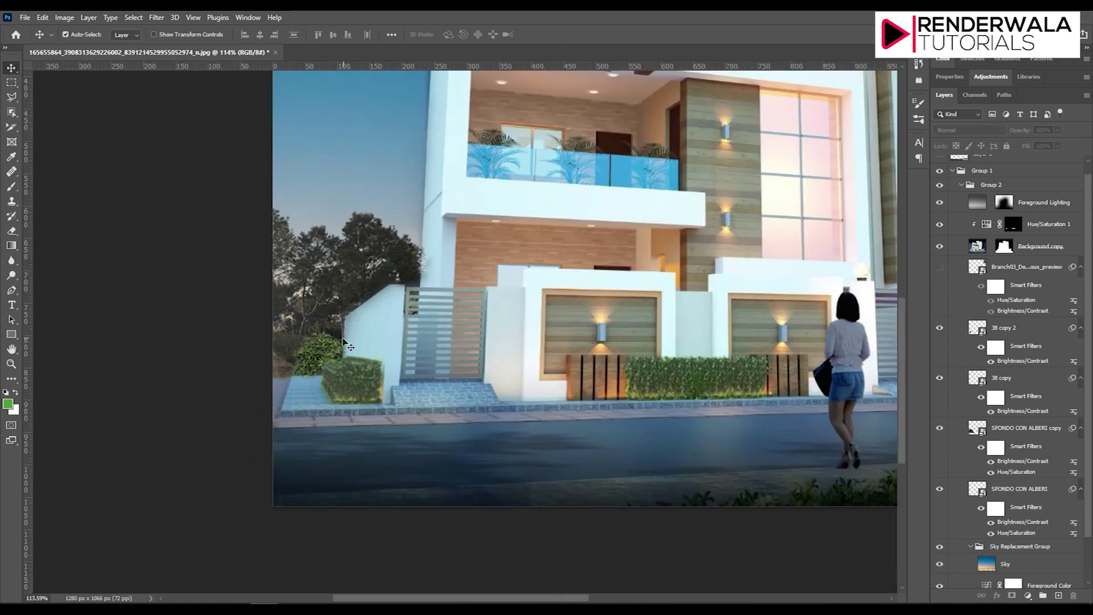
scroll(345, 339, up, 2)
scroll(343, 337, up, 1)
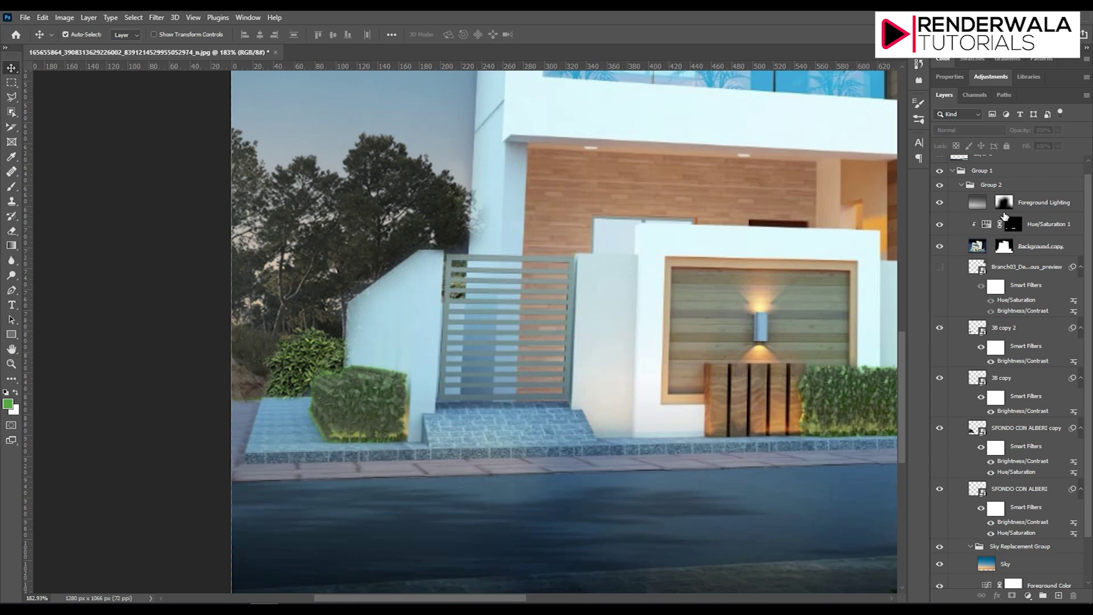
click(939, 203)
click(939, 202)
click(940, 202)
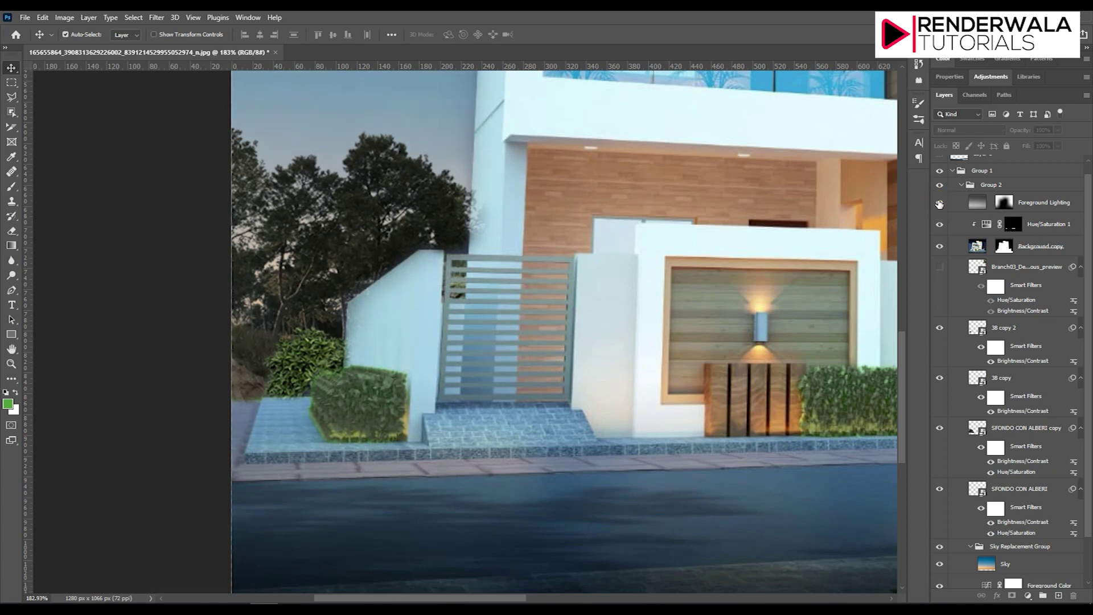
Step: Leave Foreground Lighting visible and target the Background copy layer mask
click(940, 202)
click(940, 202)
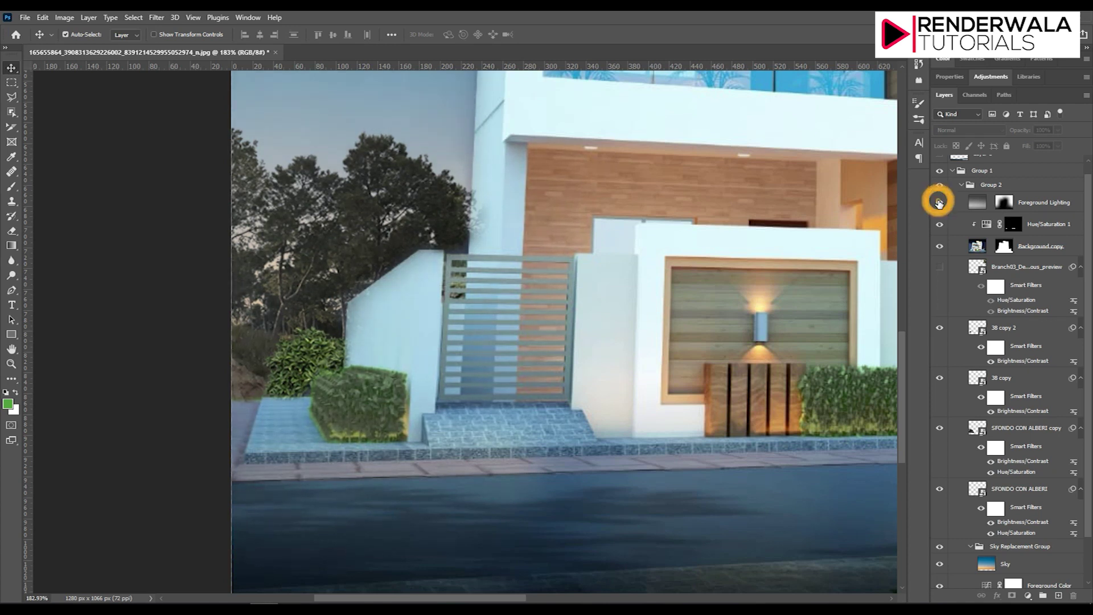
click(939, 202)
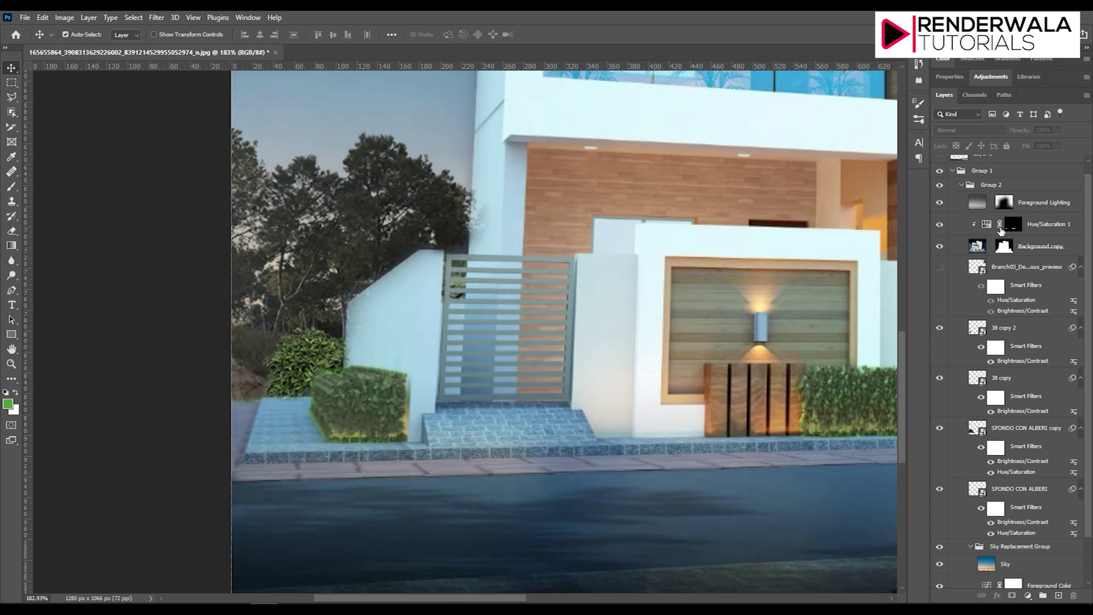
click(1001, 251)
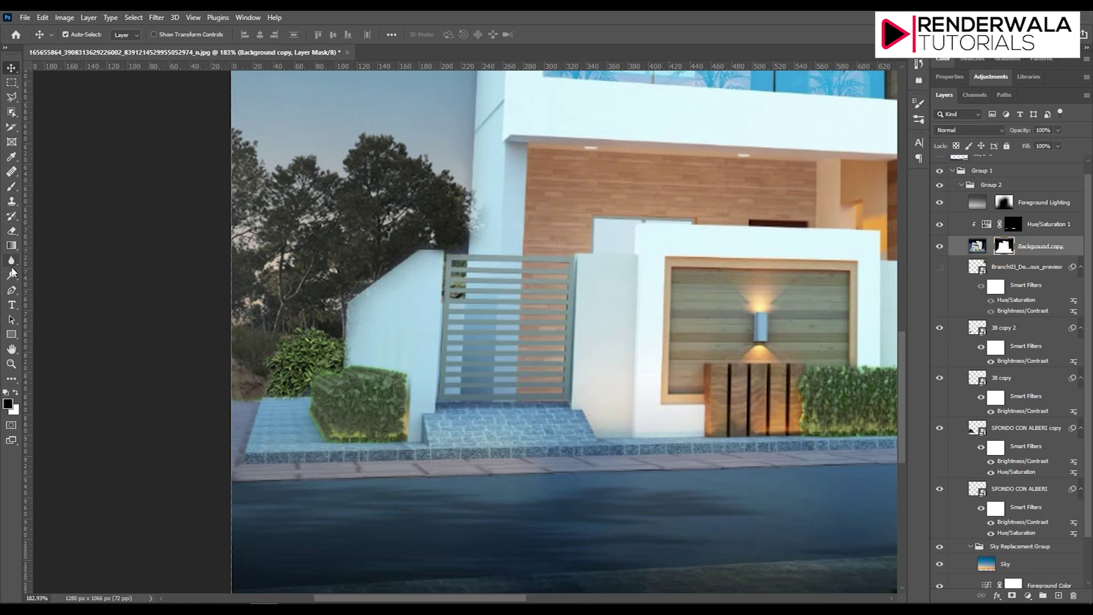
Step: Undo a stray black stroke and paint white along the side wall's sloped top on the mask
click(12, 187)
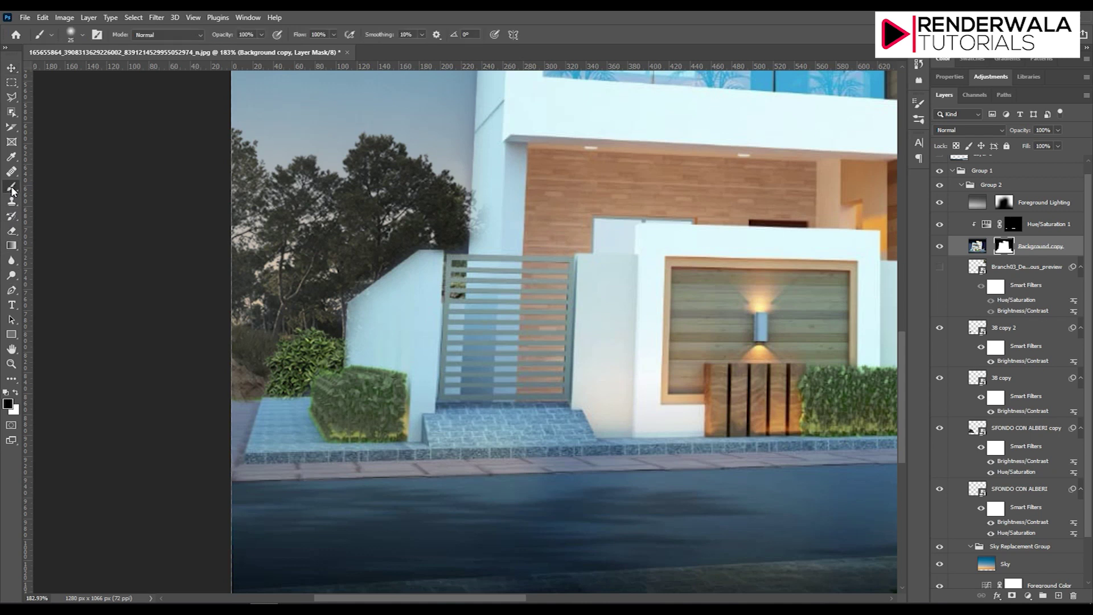
drag(386, 310, 379, 308)
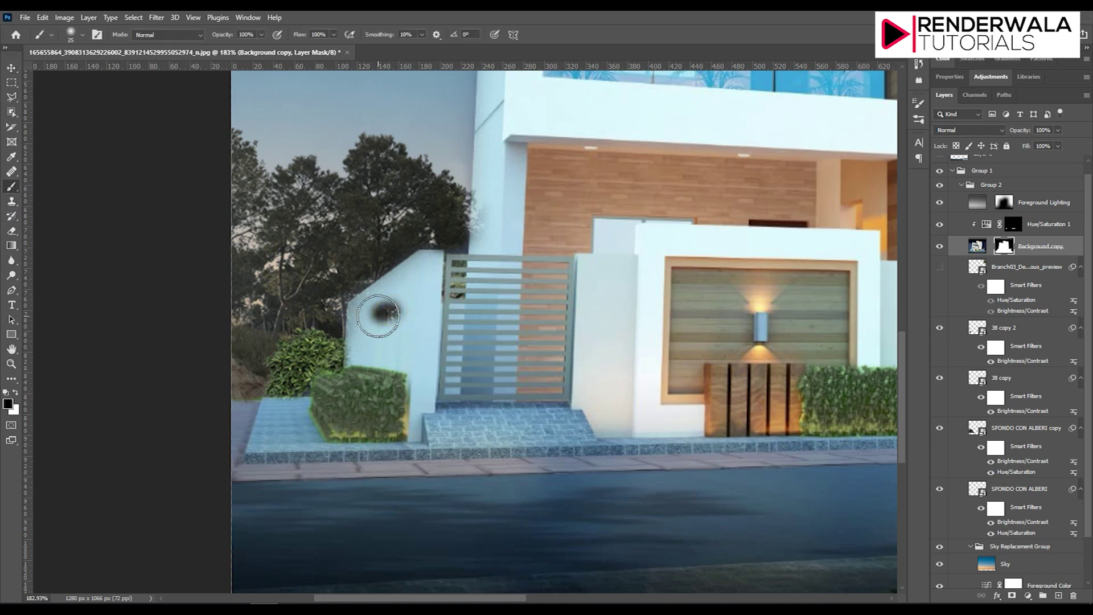
key(ctrl+z)
key(x)
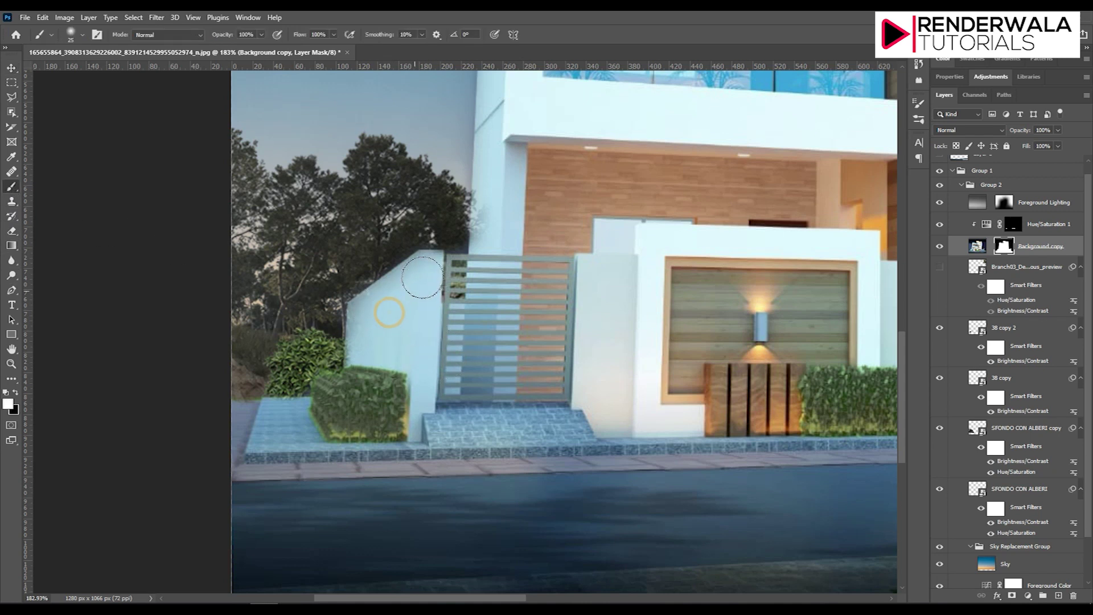
mouse_move(424, 268)
mouse_down()
mouse_move(368, 317)
mouse_move(359, 380)
mouse_move(388, 317)
mouse_up()
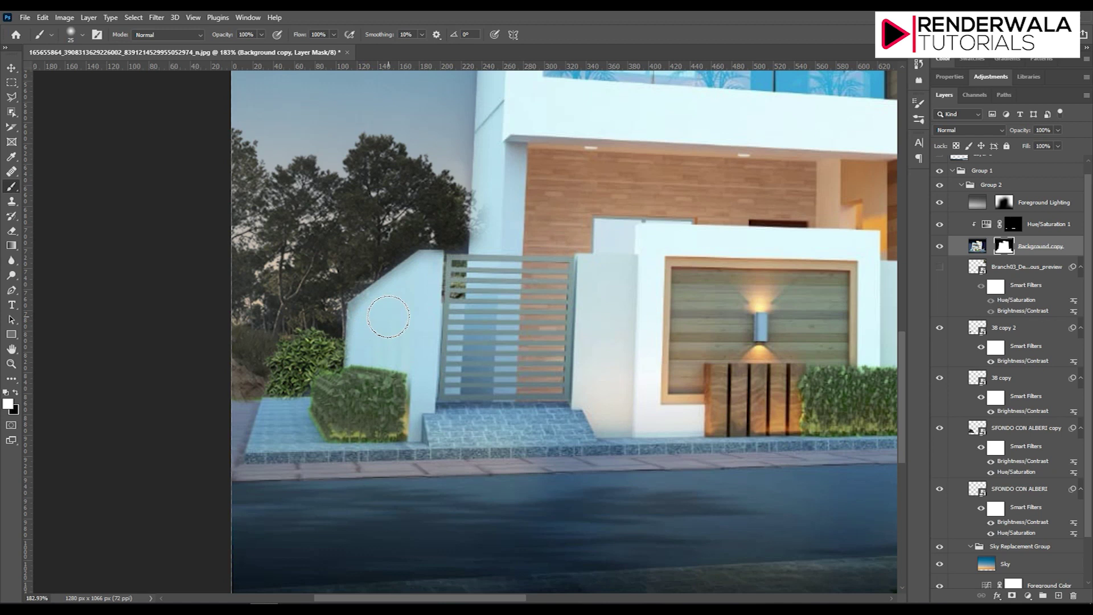
mouse_move(389, 316)
mouse_down()
mouse_move(379, 312)
mouse_move(398, 281)
mouse_move(417, 263)
mouse_move(442, 267)
mouse_move(399, 271)
mouse_move(362, 299)
mouse_move(356, 362)
mouse_move(358, 311)
mouse_move(435, 256)
mouse_move(433, 270)
mouse_up()
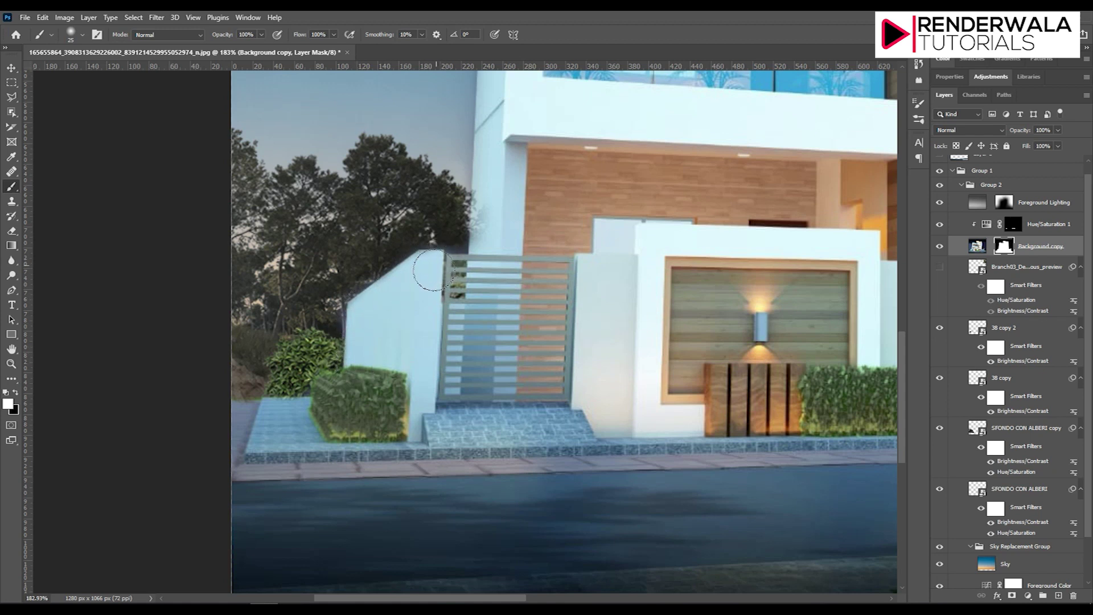
Step: Brush the Background copy mask along the lower-left pavement edge
scroll(632, 275, down, 3)
scroll(317, 361, down, 3)
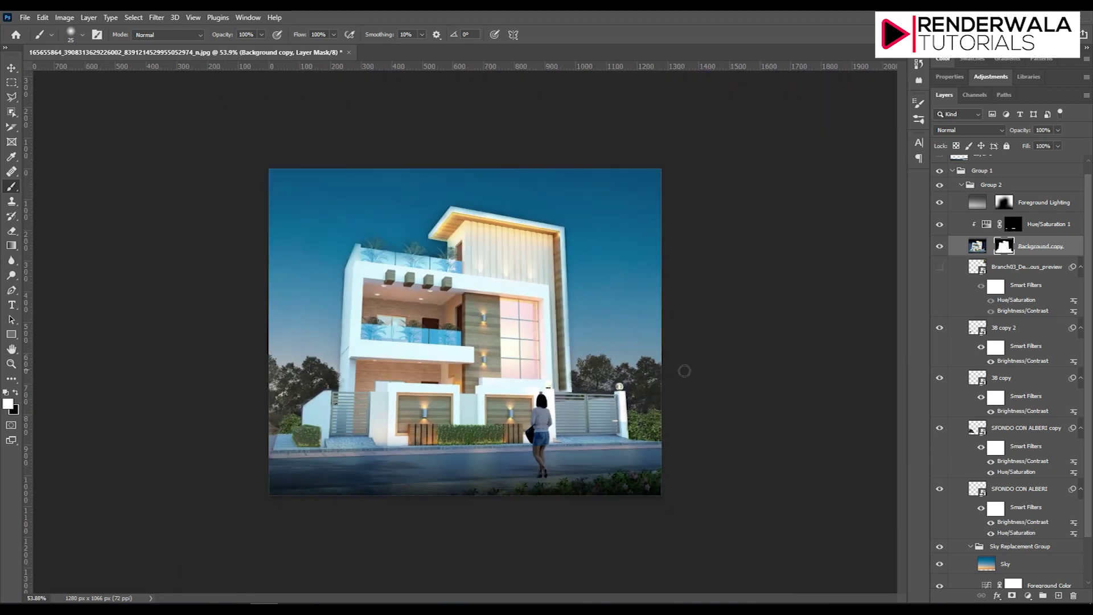
scroll(683, 371, up, 3)
scroll(614, 423, up, 3)
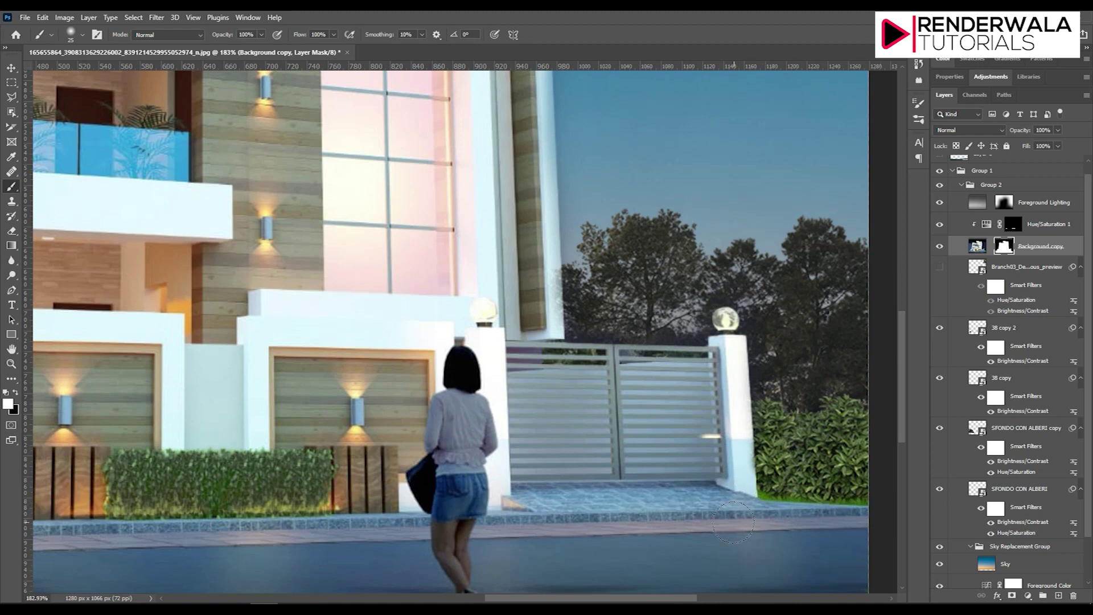
scroll(795, 272, down, 5)
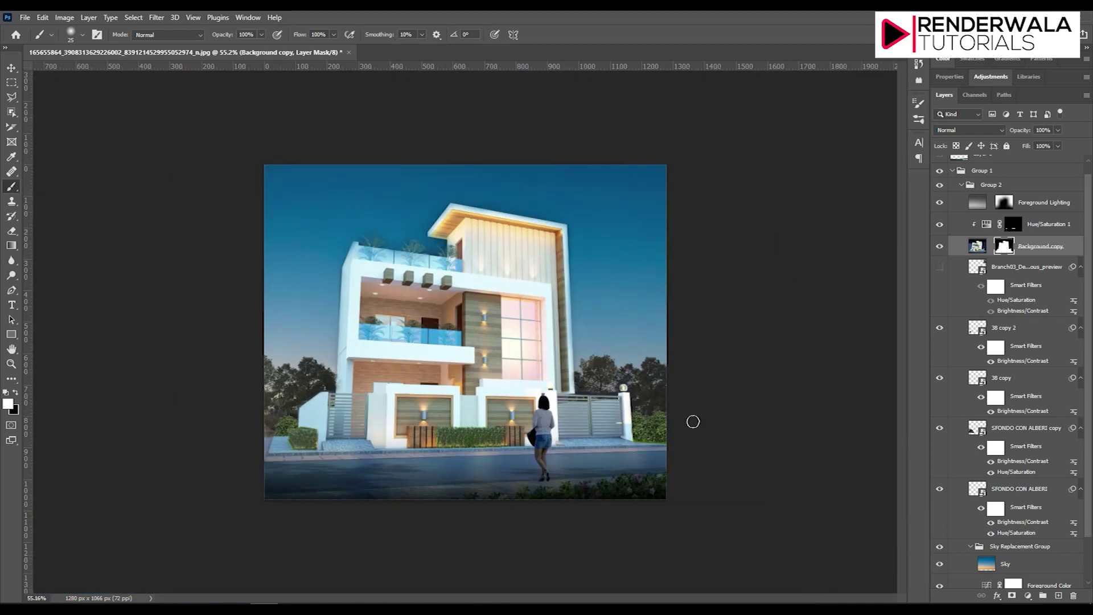
scroll(399, 410, up, 2)
scroll(319, 405, up, 3)
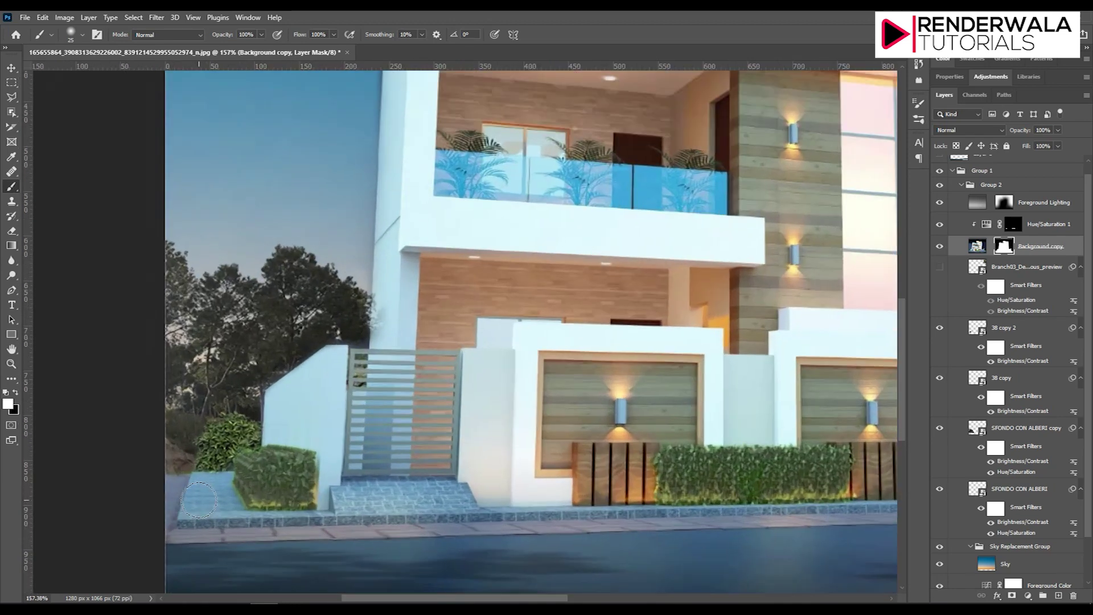
drag(167, 482, 147, 475)
Step: Zoom around the render and jump to the right-hand gate to check the mask cleanup
scroll(394, 480, down, 3)
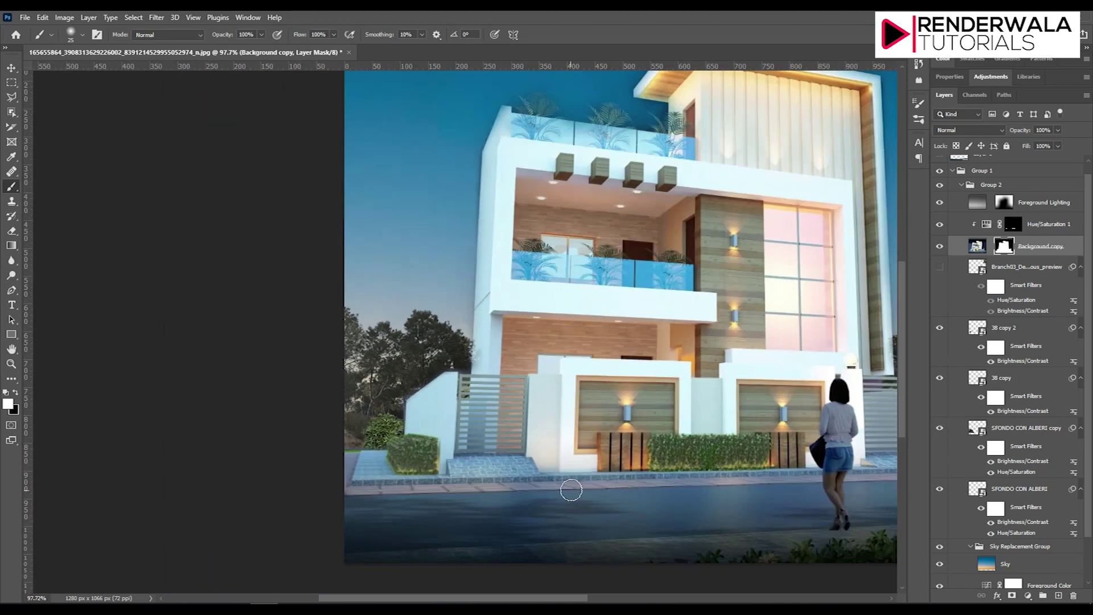
scroll(337, 484, up, 2)
scroll(399, 456, up, 2)
scroll(461, 441, up, 3)
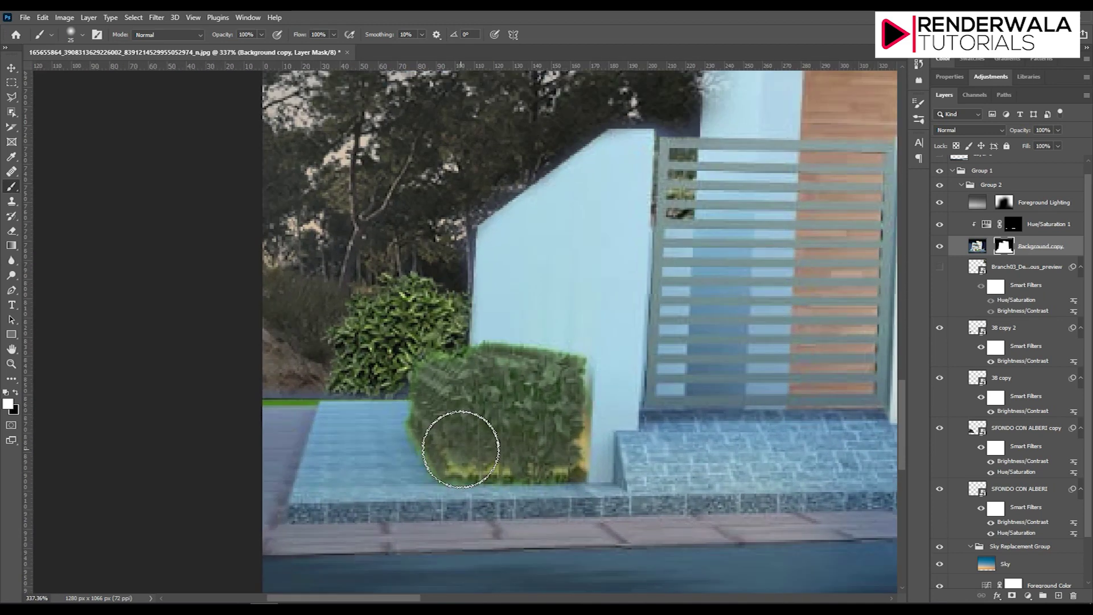
scroll(415, 404, down, 3)
scroll(451, 390, down, 2)
scroll(821, 462, up, 1)
scroll(871, 403, up, 2)
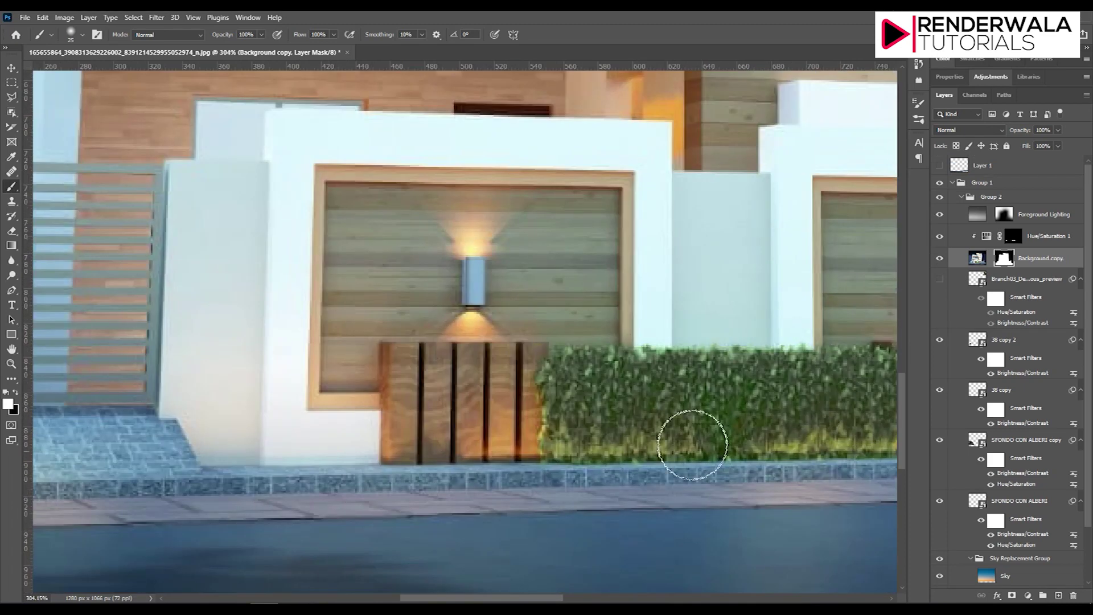
scroll(771, 454, down, 4)
scroll(484, 370, down, 1)
scroll(484, 370, down, 2)
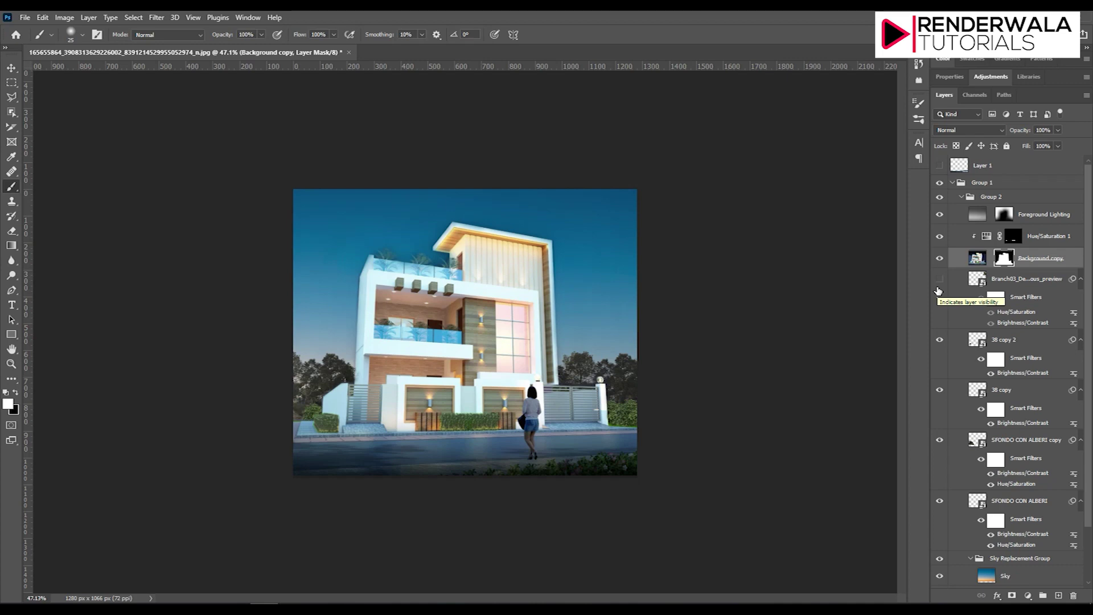
scroll(511, 418, up, 5)
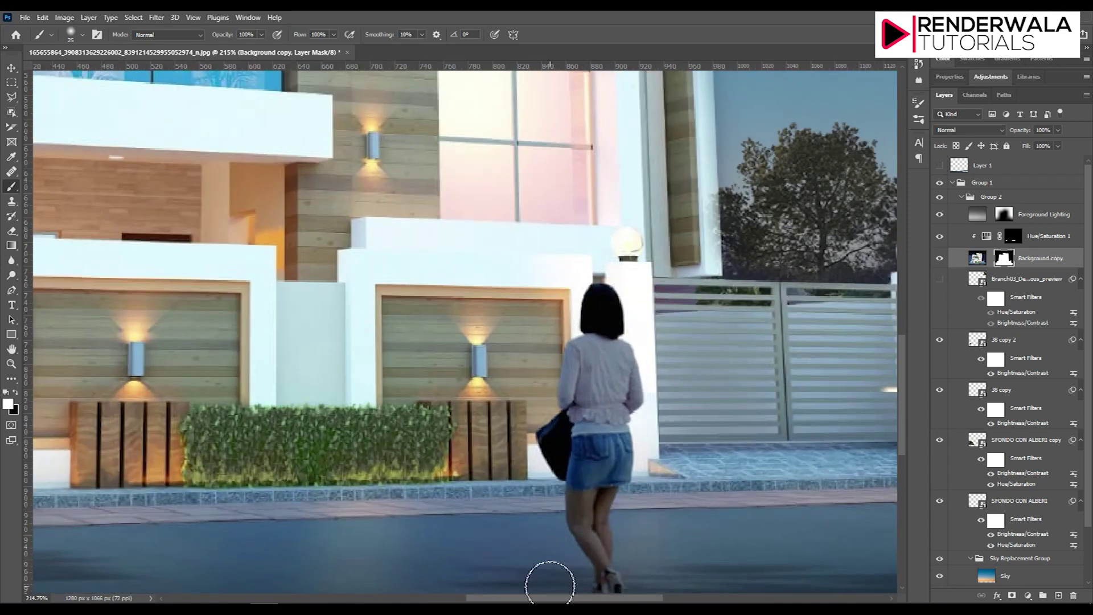
drag(557, 579, 593, 584)
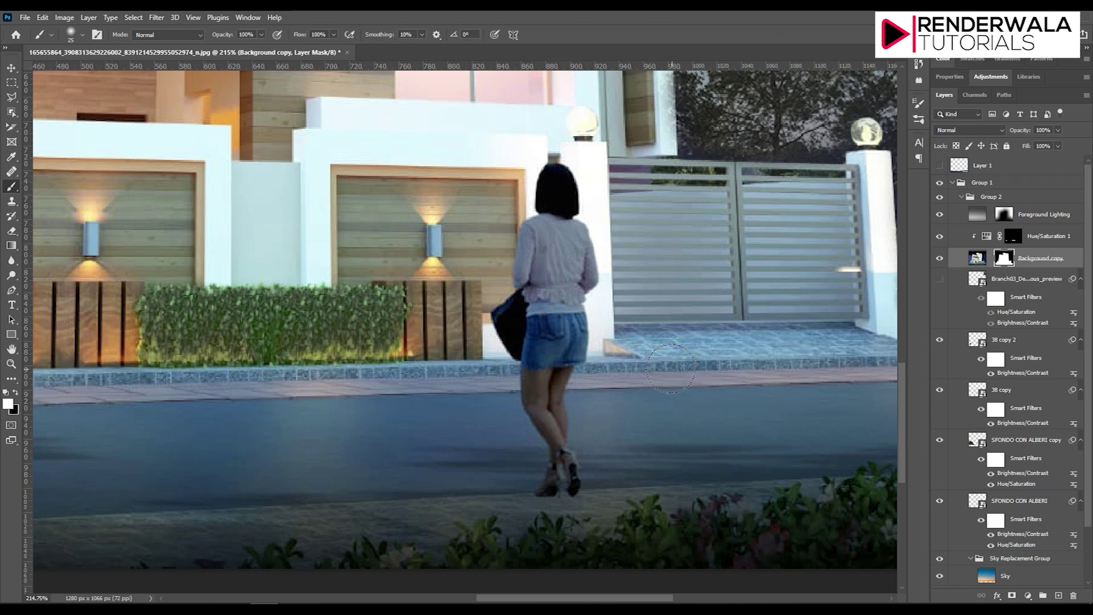
scroll(508, 336, down, 5)
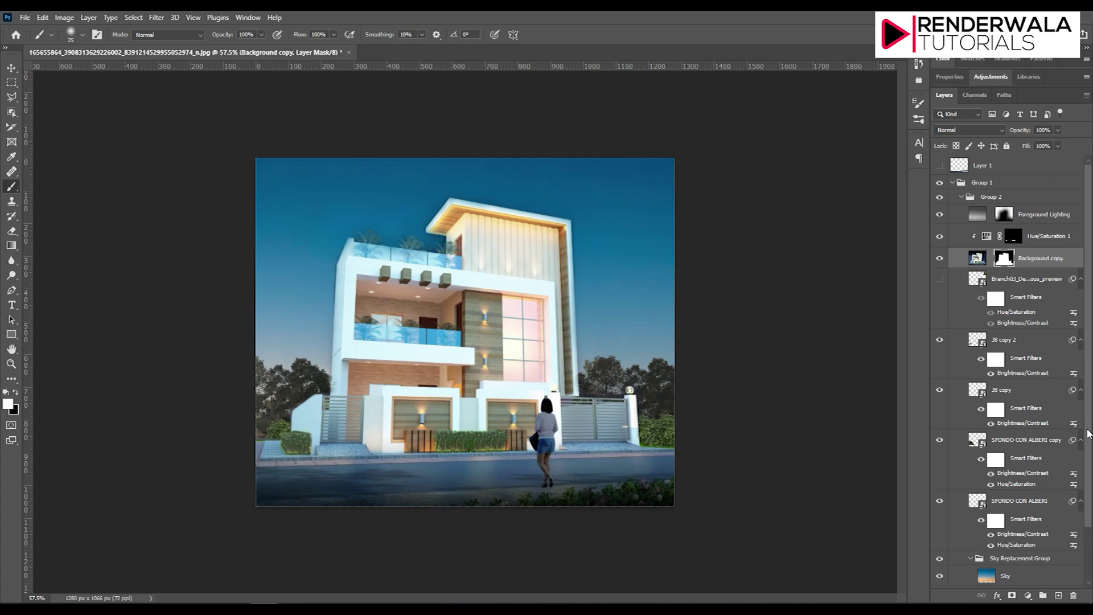
scroll(1038, 402, down, 3)
scroll(968, 388, up, 3)
Step: Collapse Group 1, then make Layer 1 visible and select it
click(952, 182)
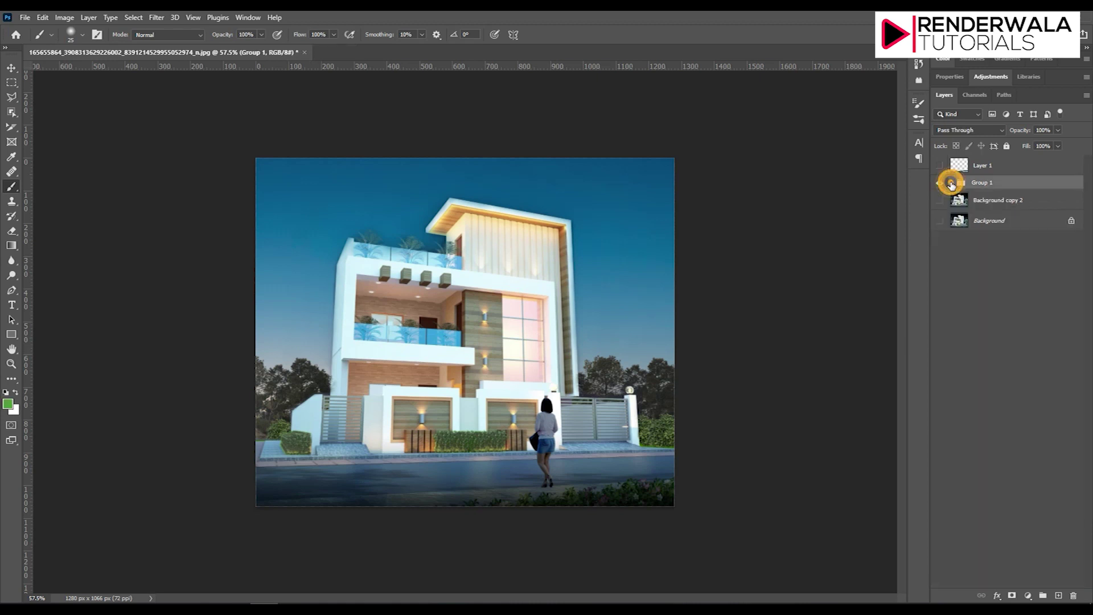
click(939, 165)
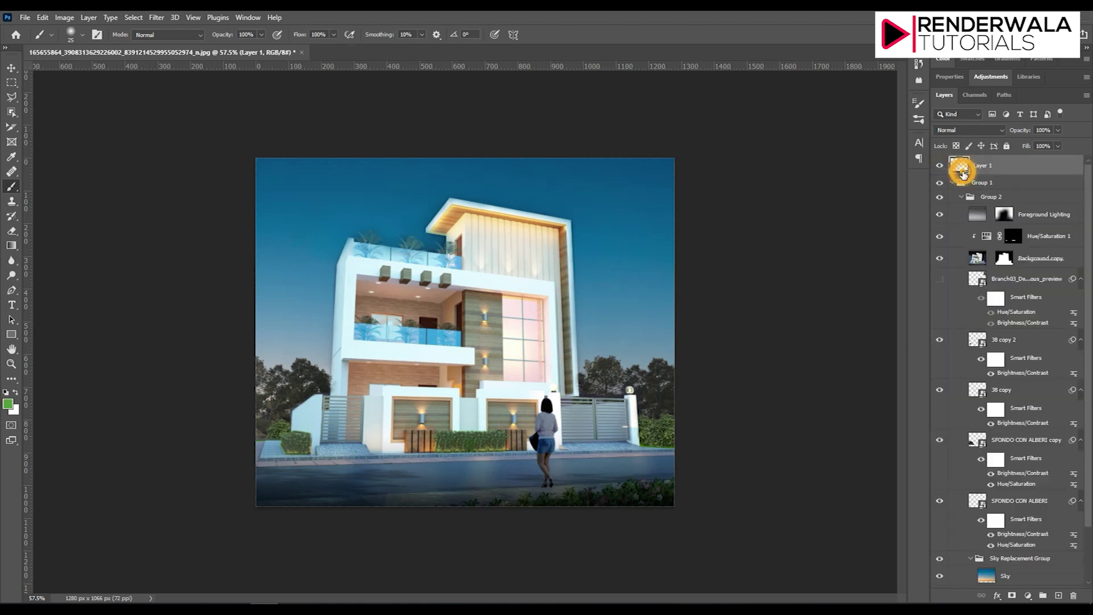
click(64, 18)
mouse_move(82, 47)
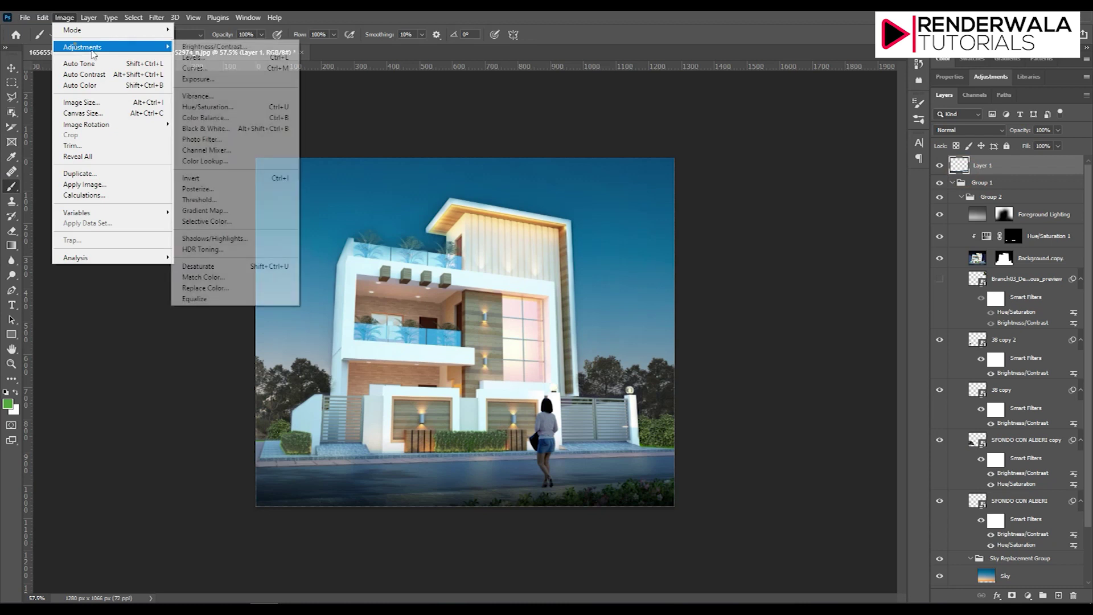
Step: Apply Brightness/Contrast to Layer 1 with contrast 38 and brightness -41
click(200, 46)
mouse_move(758, 259)
mouse_down()
mouse_move(772, 260)
mouse_move(727, 231)
mouse_move(764, 231)
mouse_up()
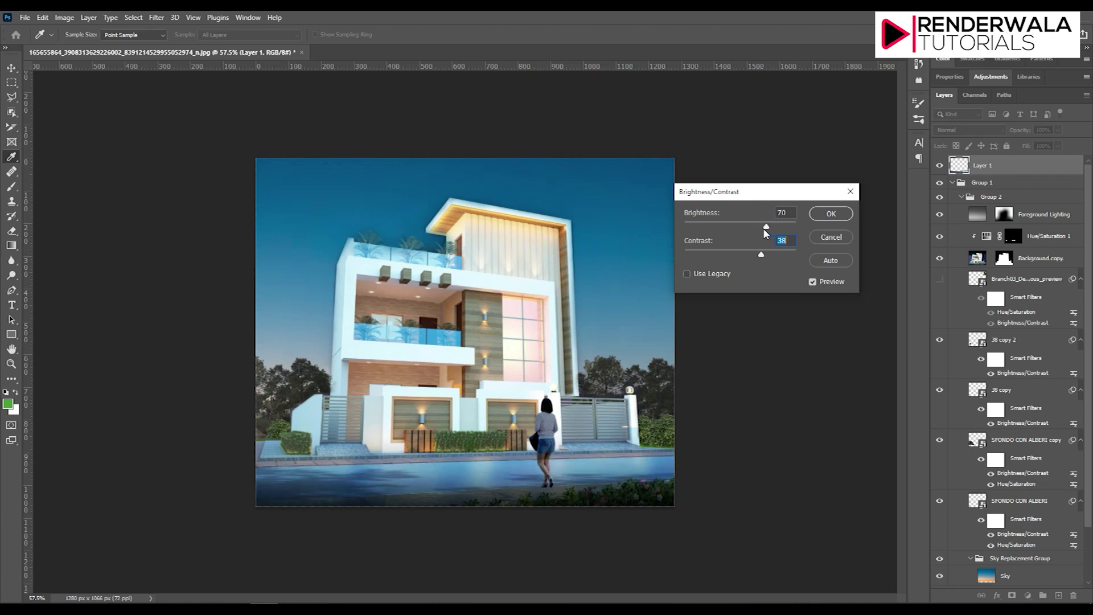
drag(764, 231, 703, 231)
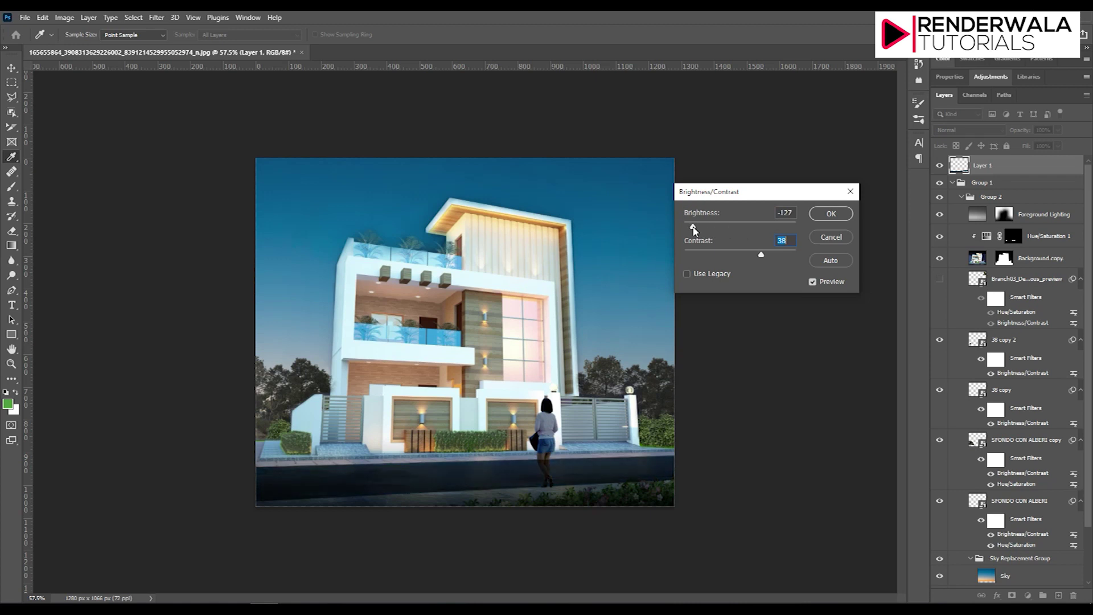
drag(690, 230, 710, 234)
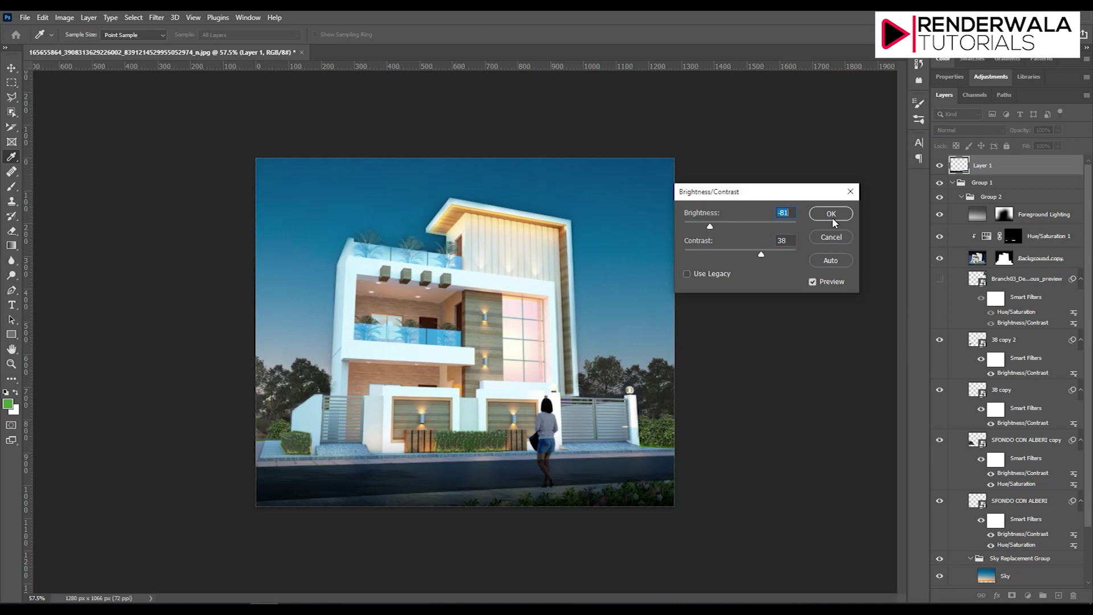
drag(710, 227, 706, 228)
drag(713, 228, 720, 228)
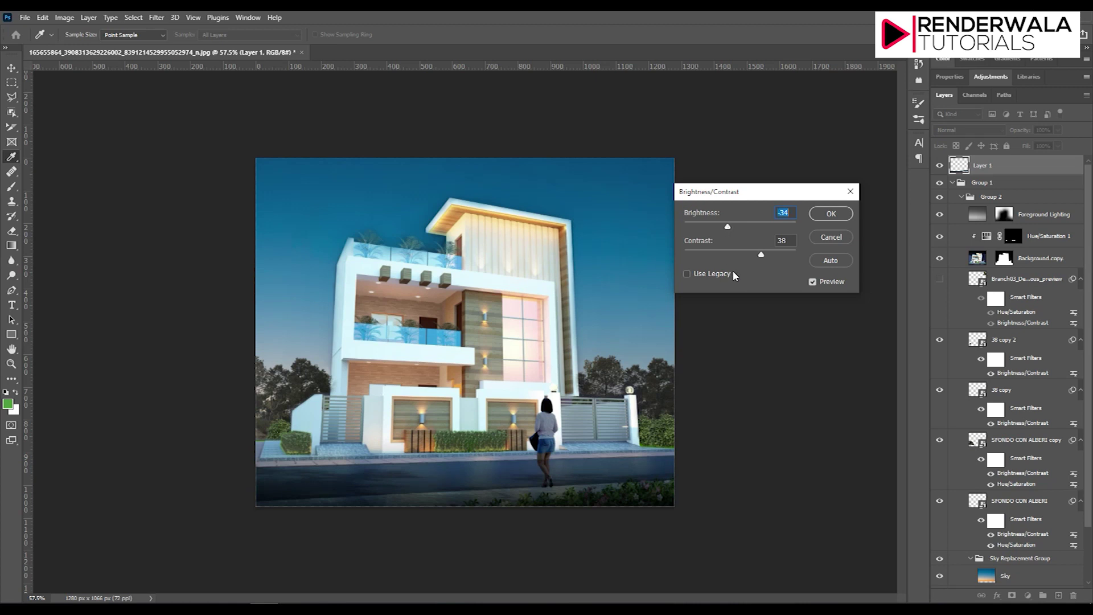
Step: Apply Brightness -41 to Layer 1, then select Layer 1 and add a layer mask
drag(727, 229, 725, 228)
click(836, 218)
scroll(541, 515, up, 3)
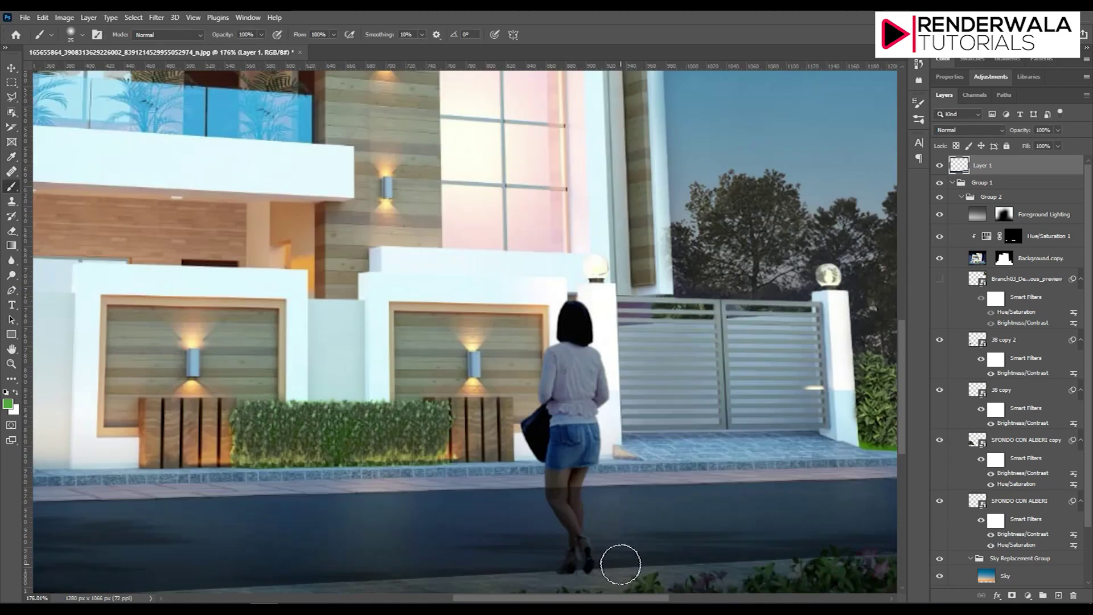
scroll(618, 567, up, 2)
scroll(501, 337, down, 1)
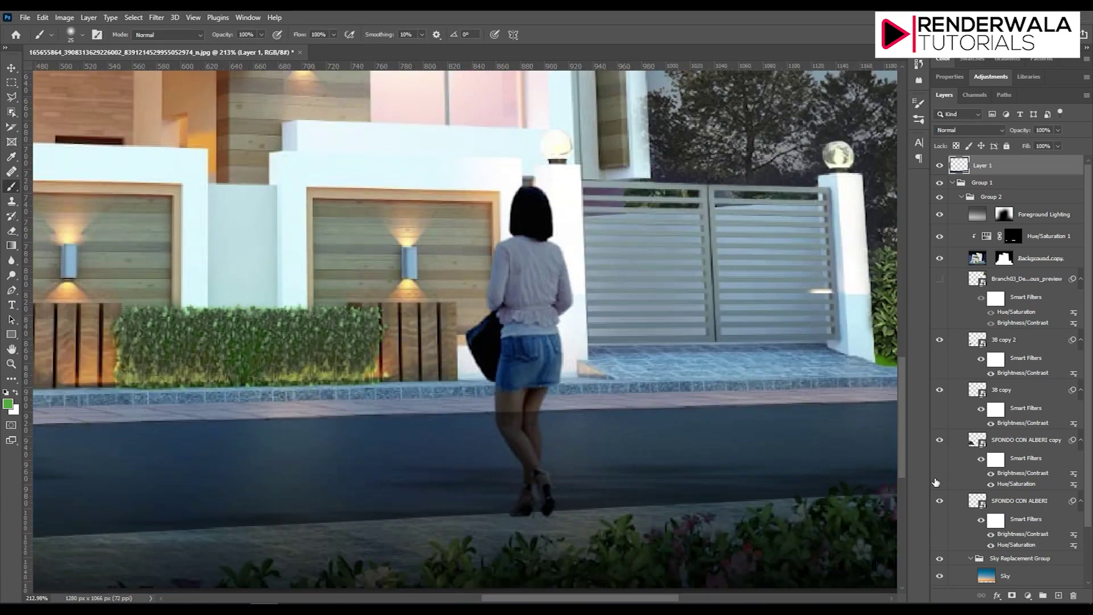
click(994, 172)
click(1012, 596)
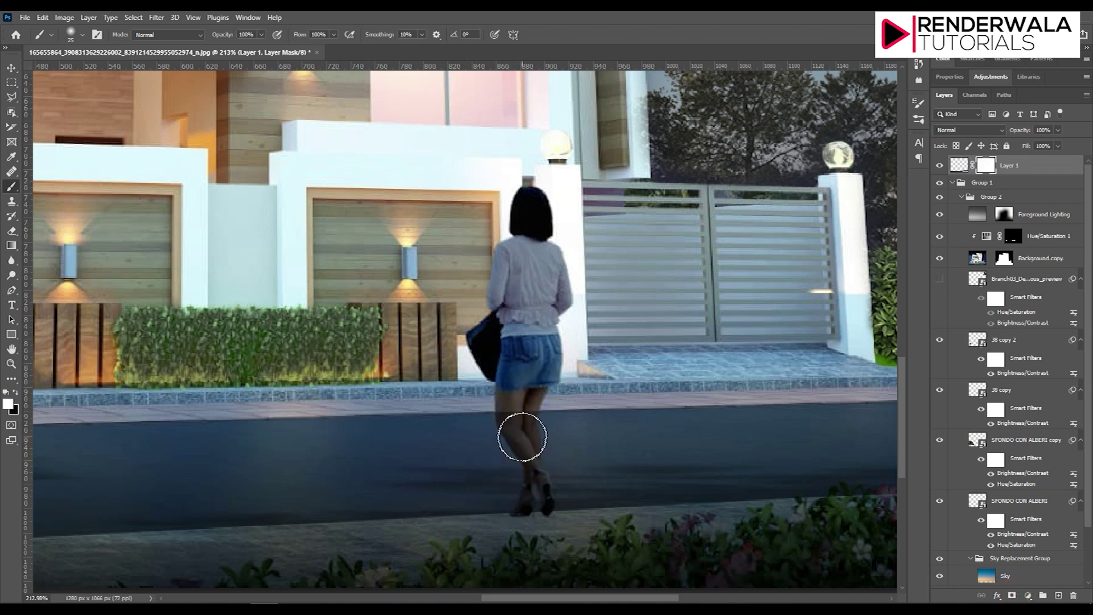
Step: Paint black on the mask with a size-9 brush along the woman's leg edges
key(x)
scroll(522, 436, up, 2)
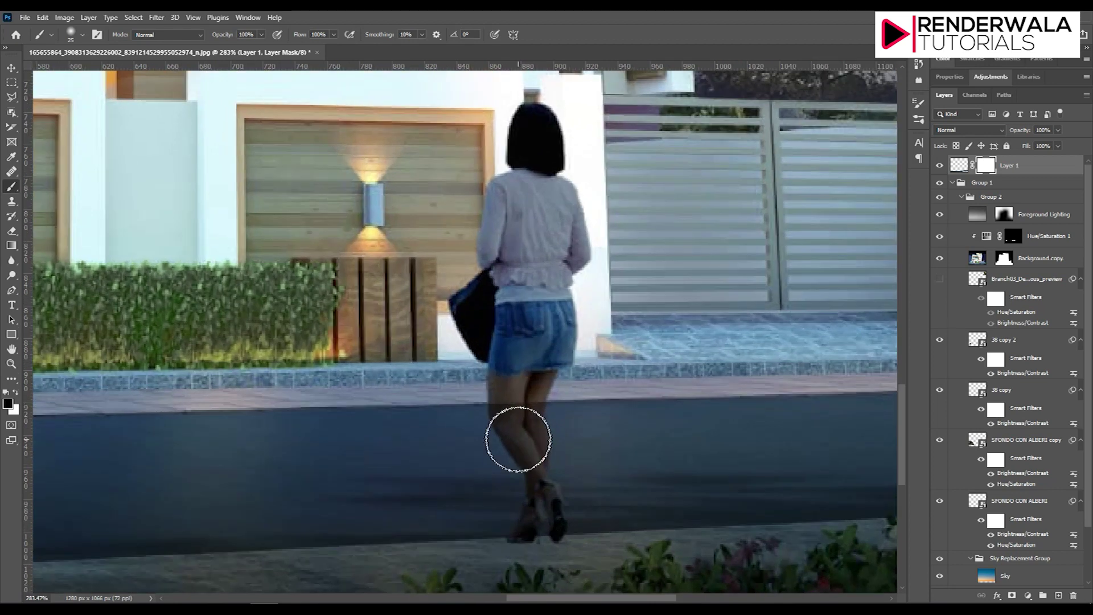
key(bracketleft)
key(bracketleft)
key(bracketleft)
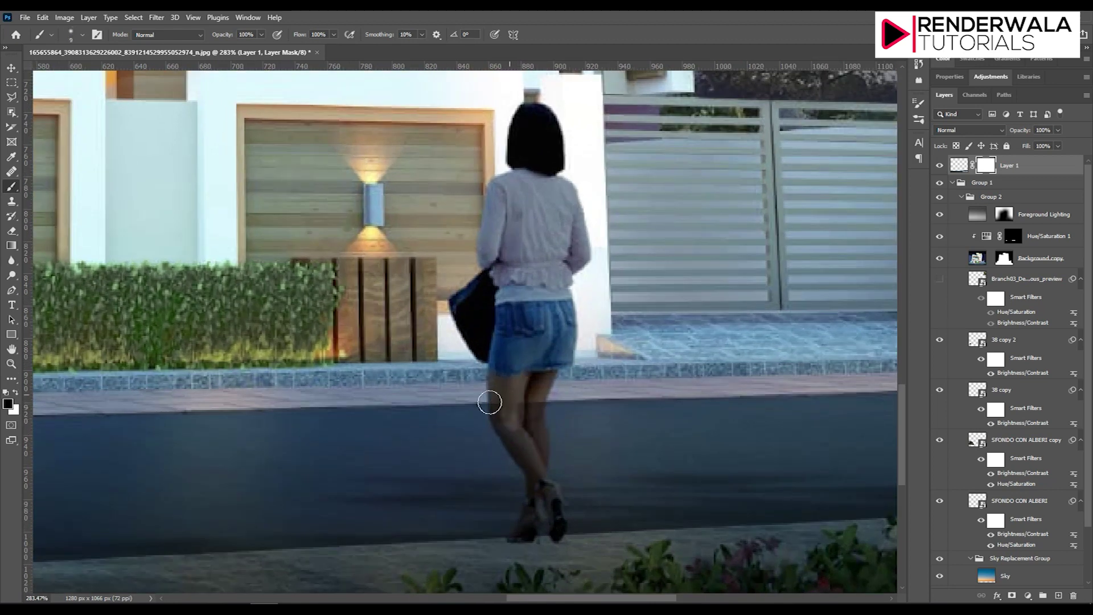
mouse_move(549, 442)
mouse_down()
mouse_move(529, 415)
mouse_move(518, 532)
mouse_move(547, 522)
mouse_move(530, 543)
mouse_move(561, 542)
mouse_move(539, 442)
mouse_move(541, 461)
mouse_up()
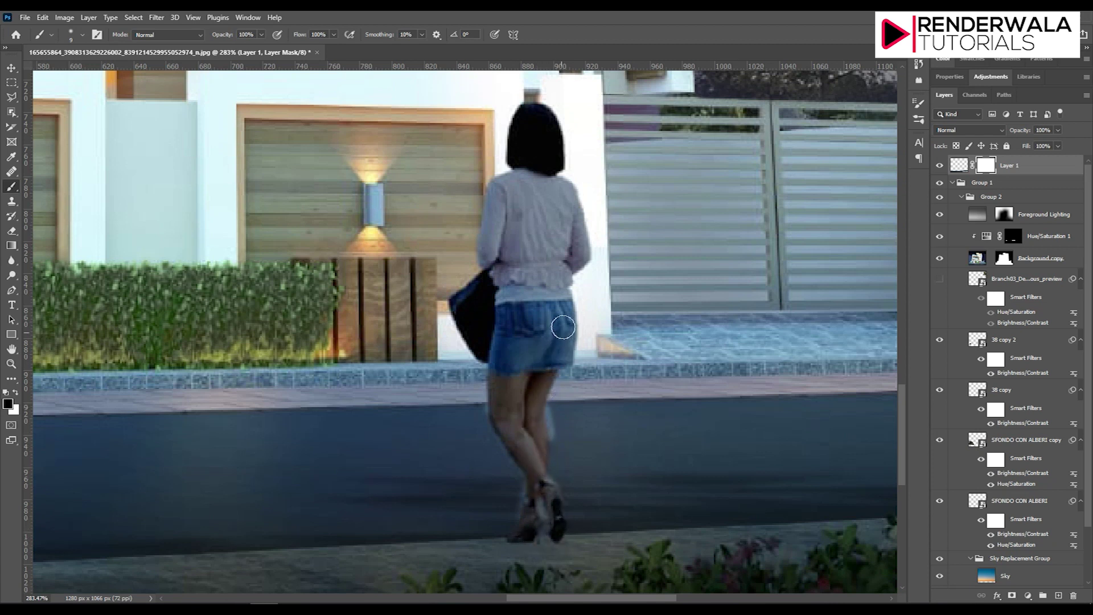
mouse_move(537, 416)
mouse_down()
mouse_move(501, 386)
mouse_move(496, 405)
mouse_move(529, 463)
mouse_move(498, 415)
mouse_move(535, 393)
mouse_move(537, 405)
mouse_move(532, 500)
mouse_move(545, 501)
mouse_move(529, 540)
mouse_move(556, 537)
mouse_move(532, 419)
mouse_move(568, 445)
mouse_move(554, 406)
mouse_move(556, 442)
mouse_move(554, 402)
mouse_up()
Step: Paint white on the mask to restore and refine the woman's left leg edges
key(x)
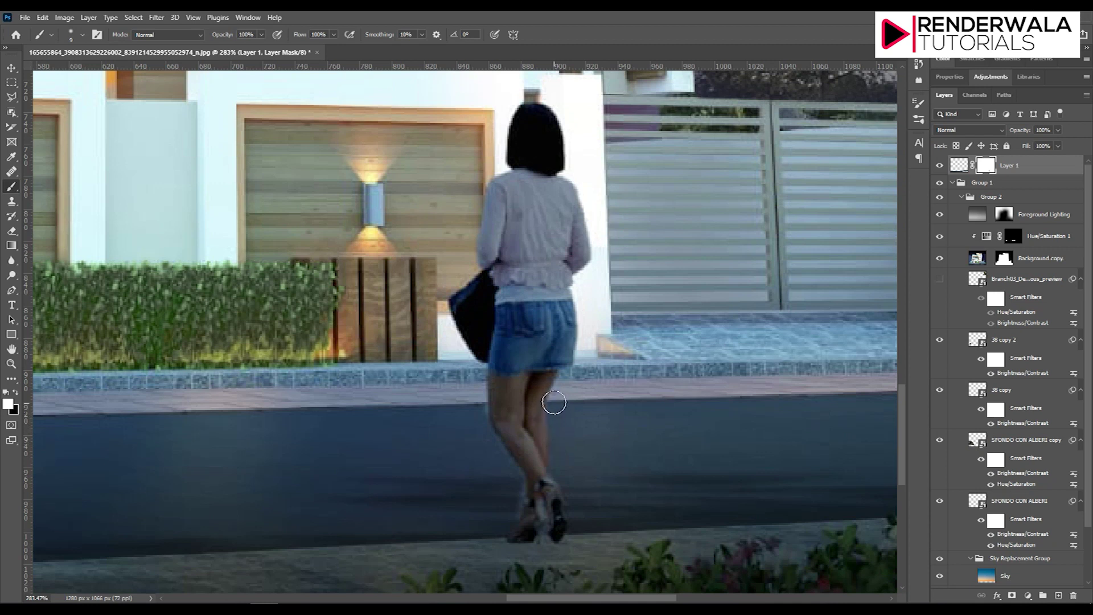
mouse_move(461, 429)
mouse_down()
mouse_move(476, 405)
mouse_move(480, 418)
mouse_up()
drag(480, 414, 520, 475)
scroll(594, 503, down, 3)
scroll(581, 501, down, 2)
scroll(558, 463, down, 2)
scroll(551, 478, down, 2)
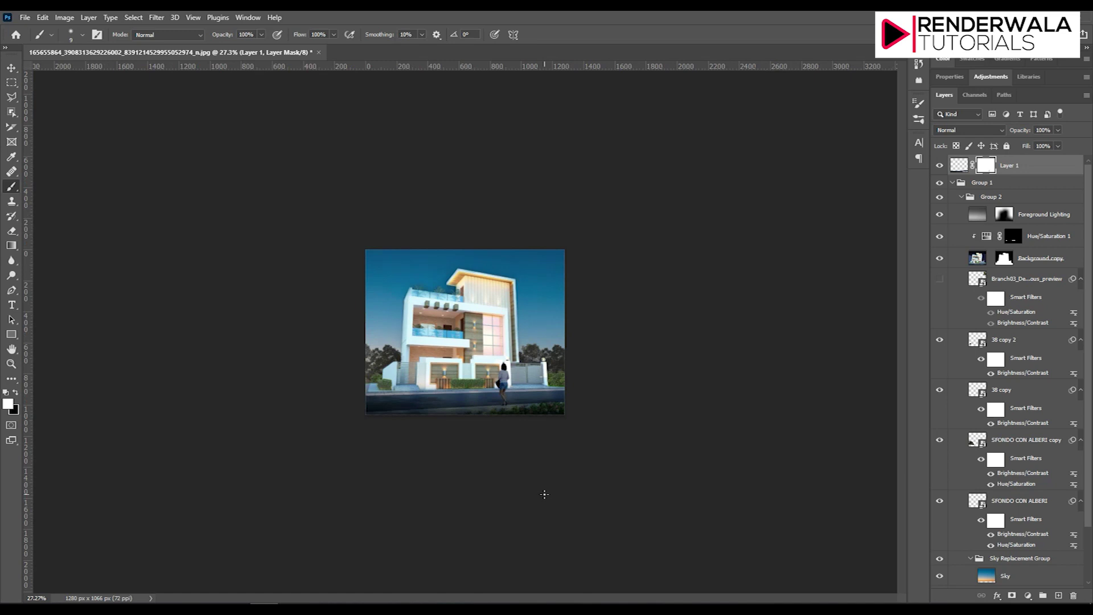
Step: Save the document to the Desktop as geeeta.psd in Photoshop format
key(ctrl+shift+s)
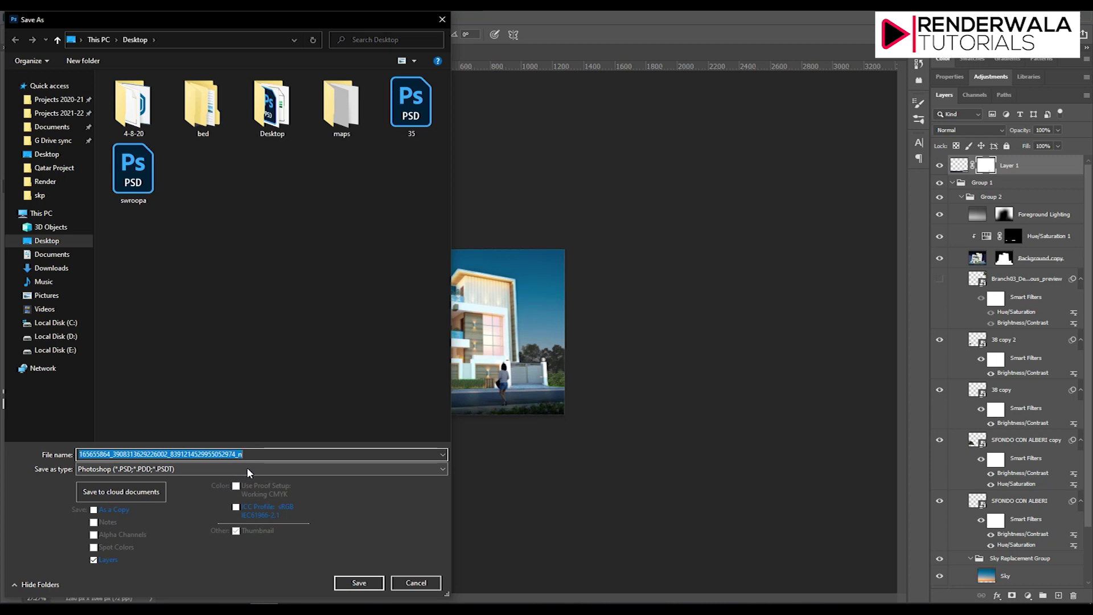
text(geeeta)
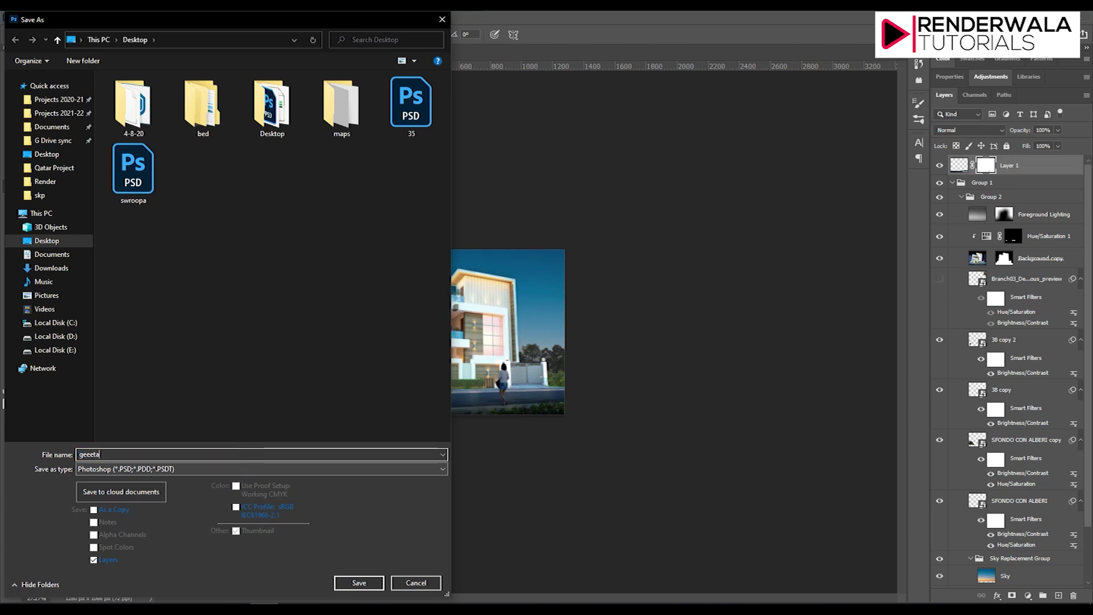
key(Return)
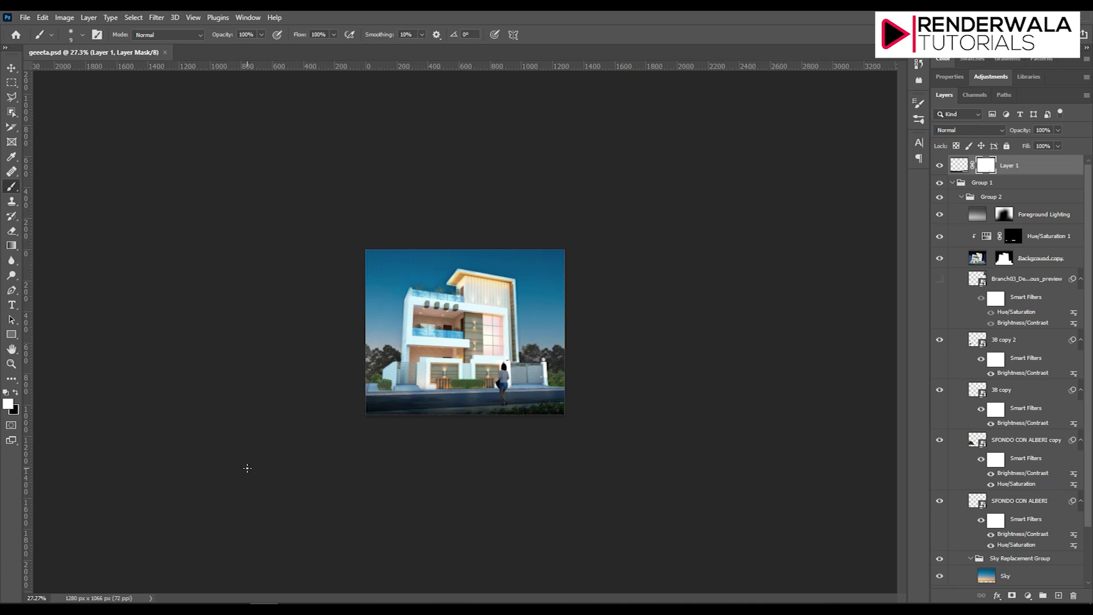
Step: Collapse Group 2 and Group 1 in the Layers panel
scroll(332, 477, up, 2)
scroll(370, 489, up, 3)
scroll(444, 506, down, 1)
scroll(478, 513, down, 3)
scroll(479, 513, up, 2)
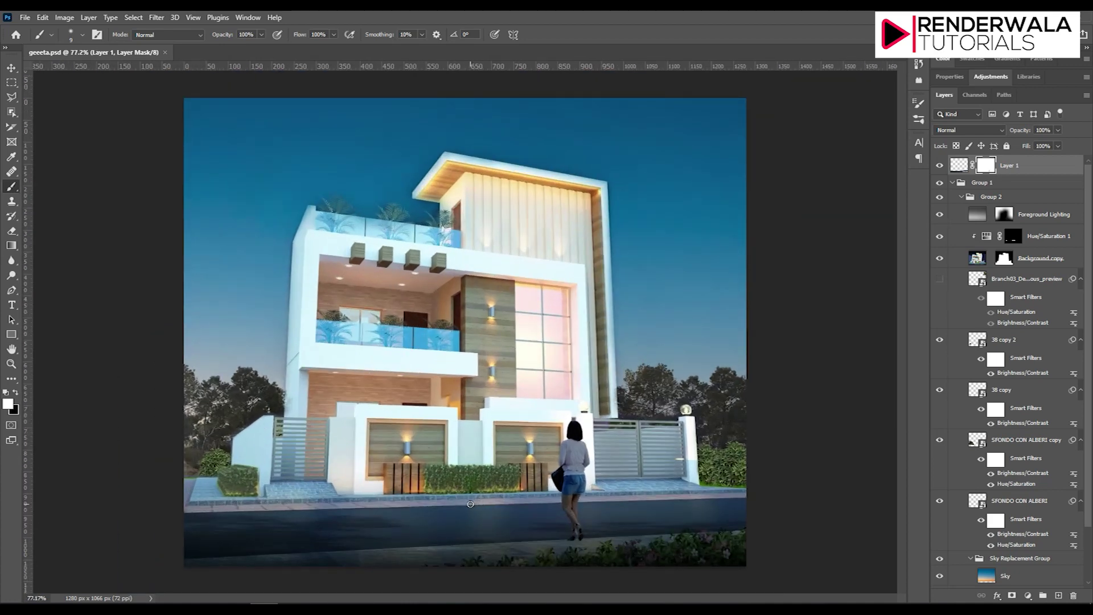
scroll(470, 504, down, 1)
scroll(468, 494, down, 1)
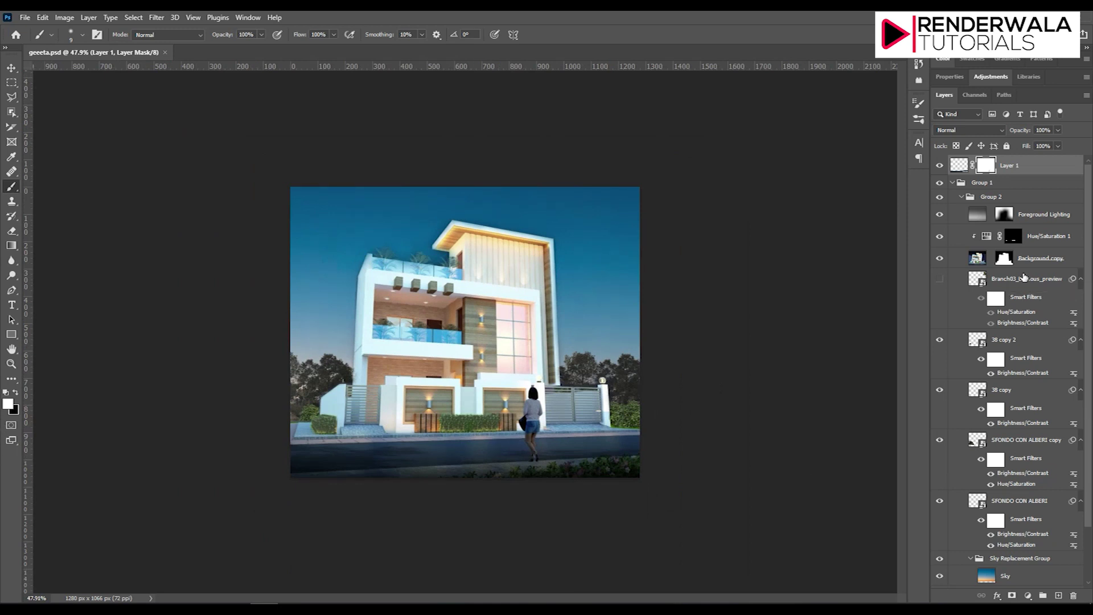
click(962, 196)
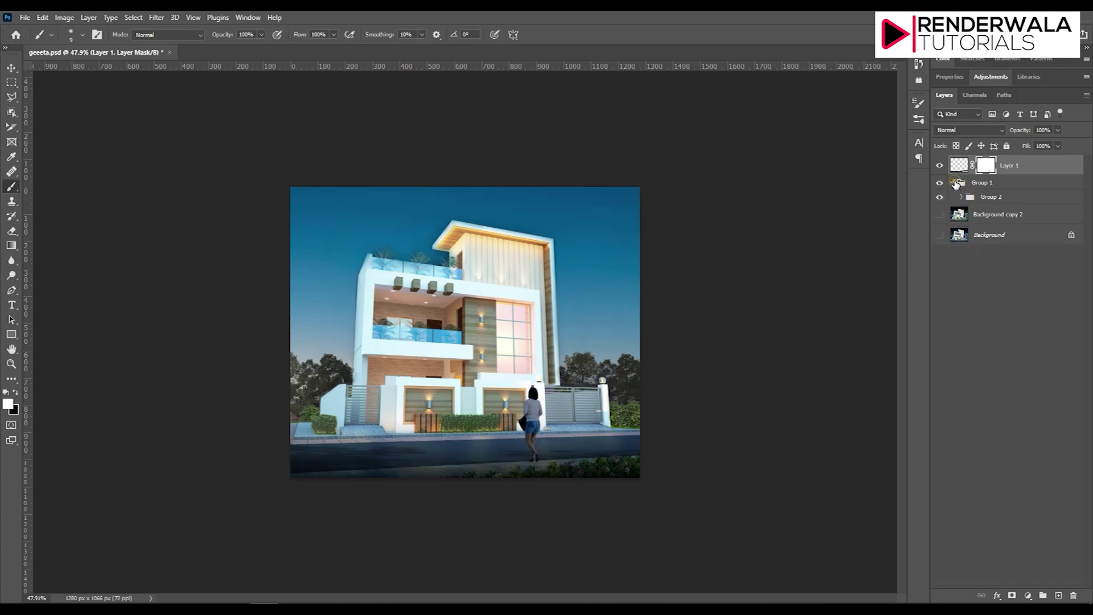
click(953, 183)
Step: Duplicate Group 1 and Layer 1 together with the New Layer icon
click(982, 191)
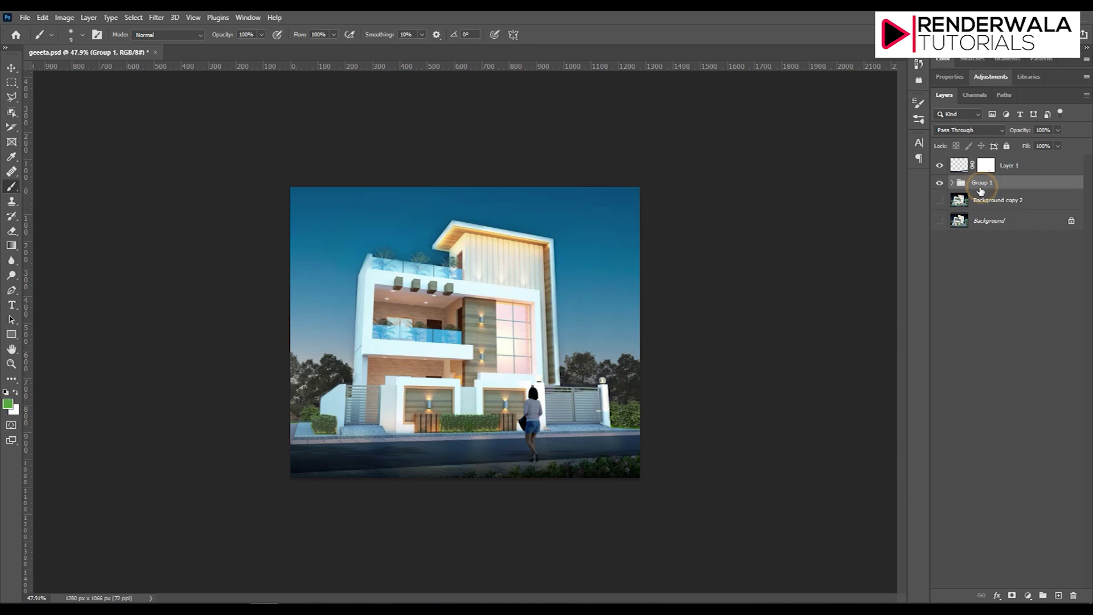
click(963, 168)
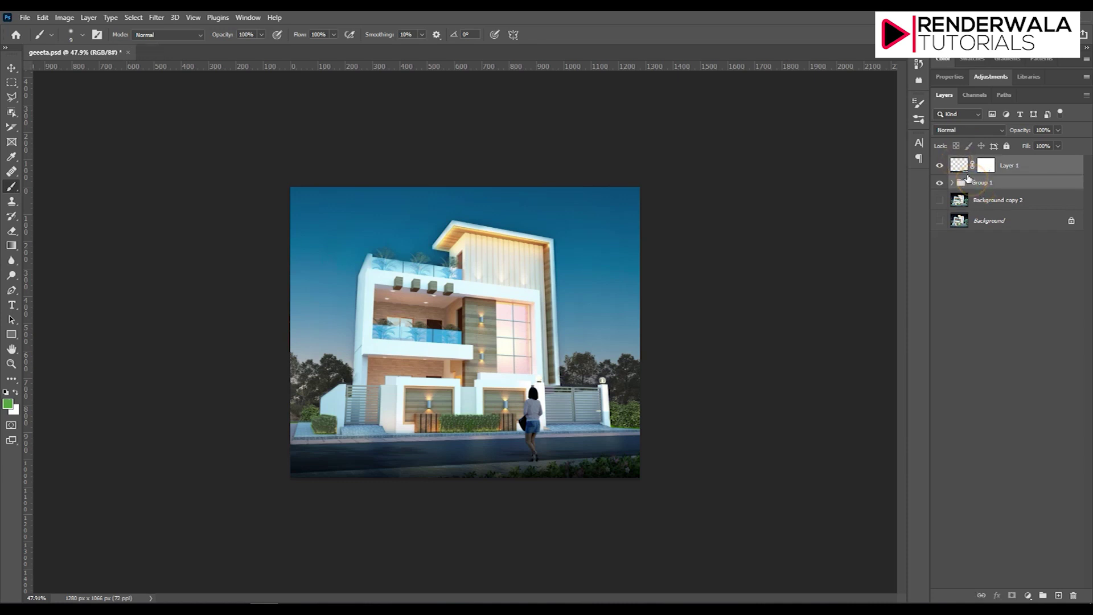
mouse_move(961, 168)
mouse_down()
mouse_move(1089, 600)
mouse_move(1058, 595)
mouse_up()
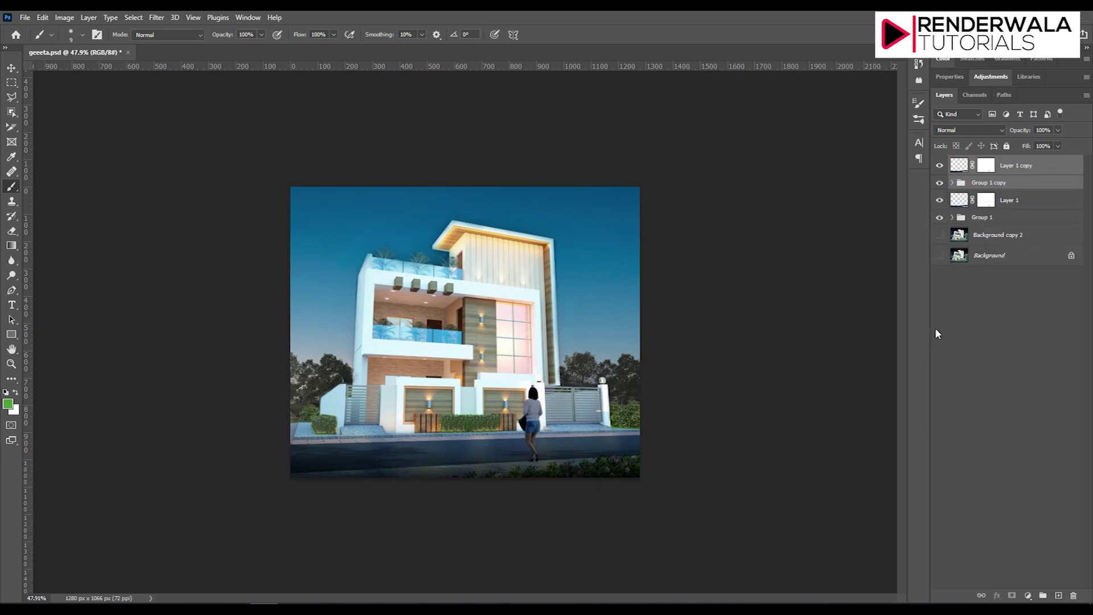
Step: Merge the copies into Layer 1 copy and hide the original Layer 1 and Group 1
key(ctrl+e)
drag(940, 185, 940, 201)
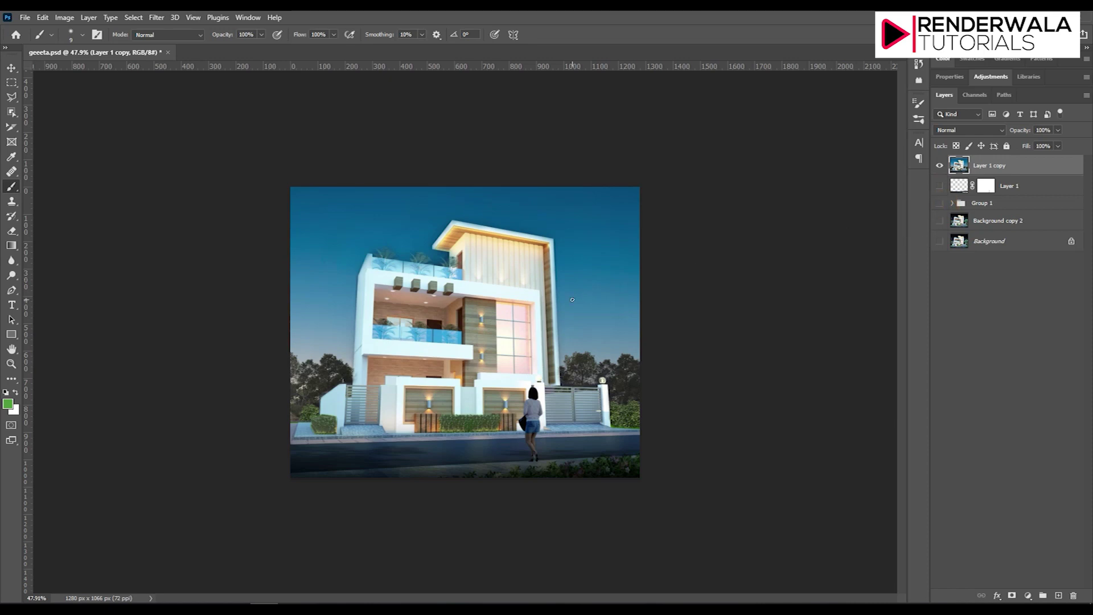
scroll(505, 203, up, 5)
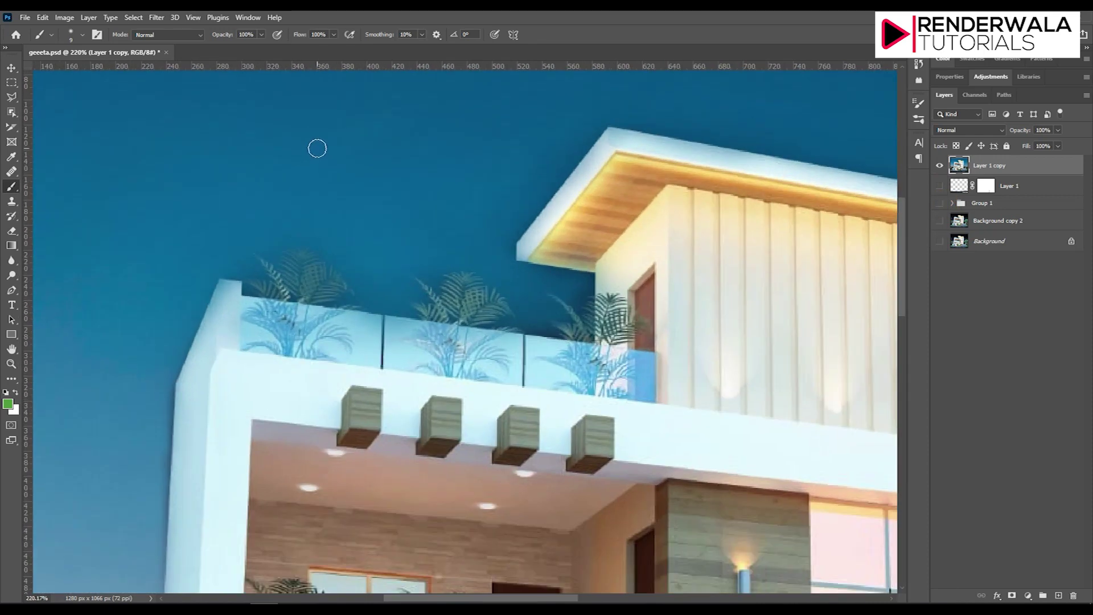
scroll(386, 295, down, 5)
scroll(320, 165, up, 5)
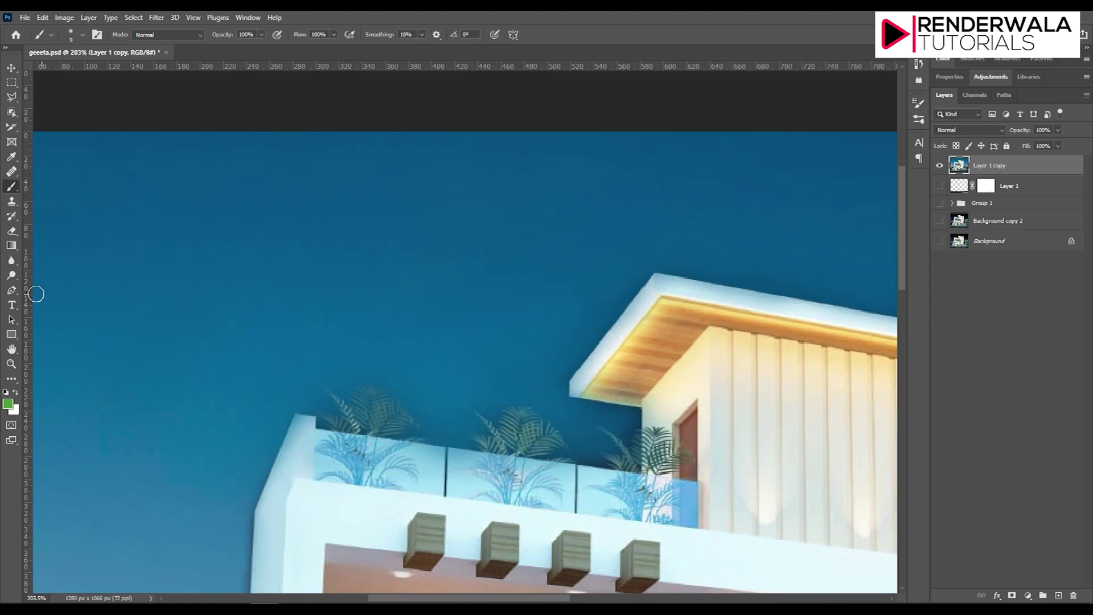
Step: Select the Blur tool with a size-70 brush
click(12, 261)
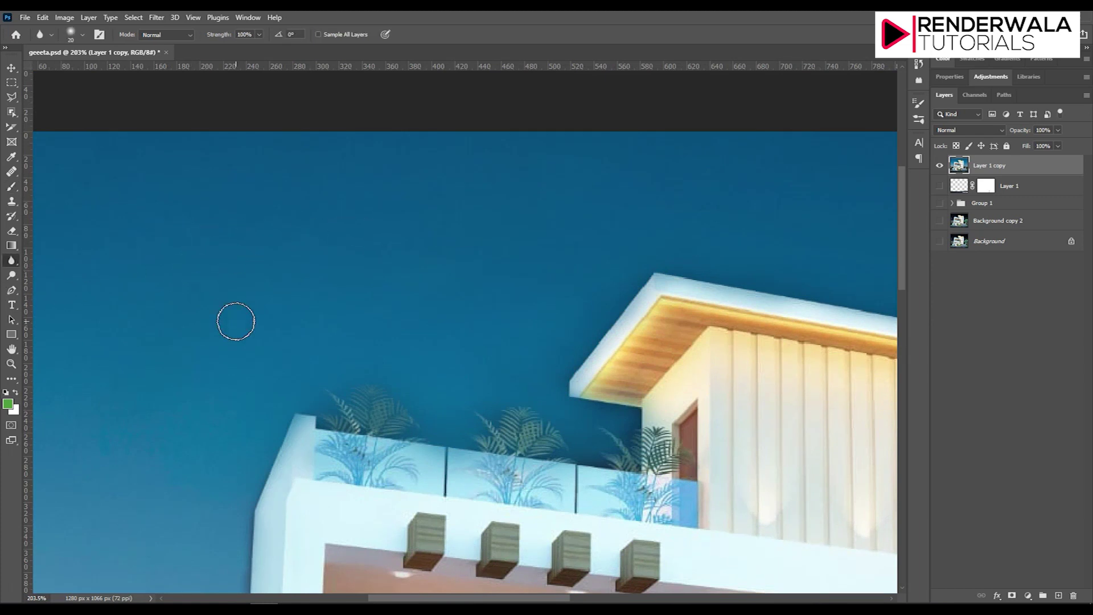
key(bracketright)
key(bracketright)
key(bracketright)
key(bracketright)
key(bracketright)
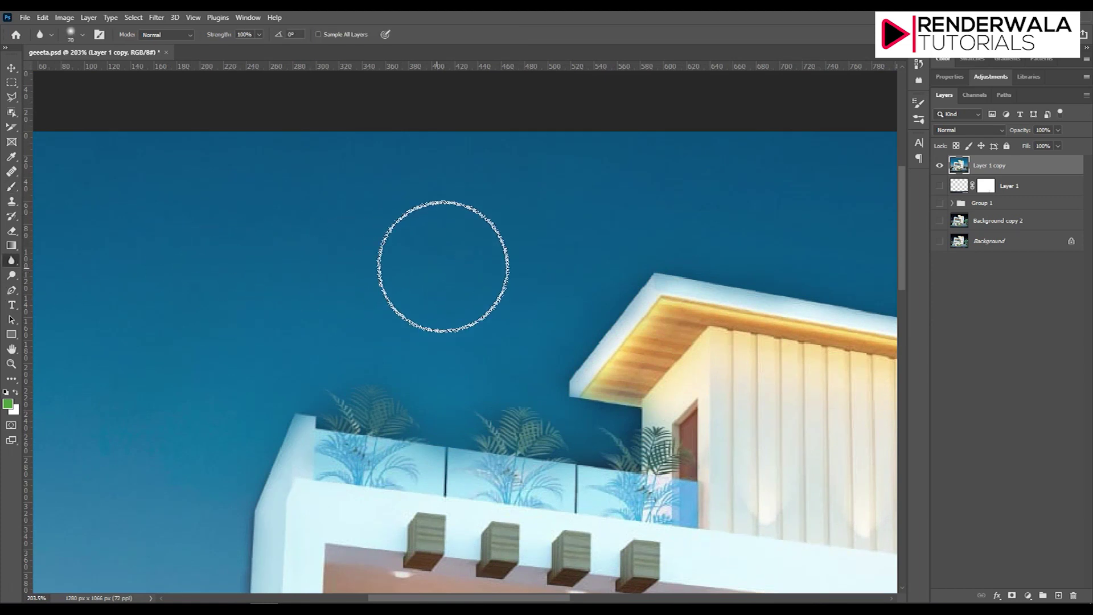
scroll(520, 227, down, 3)
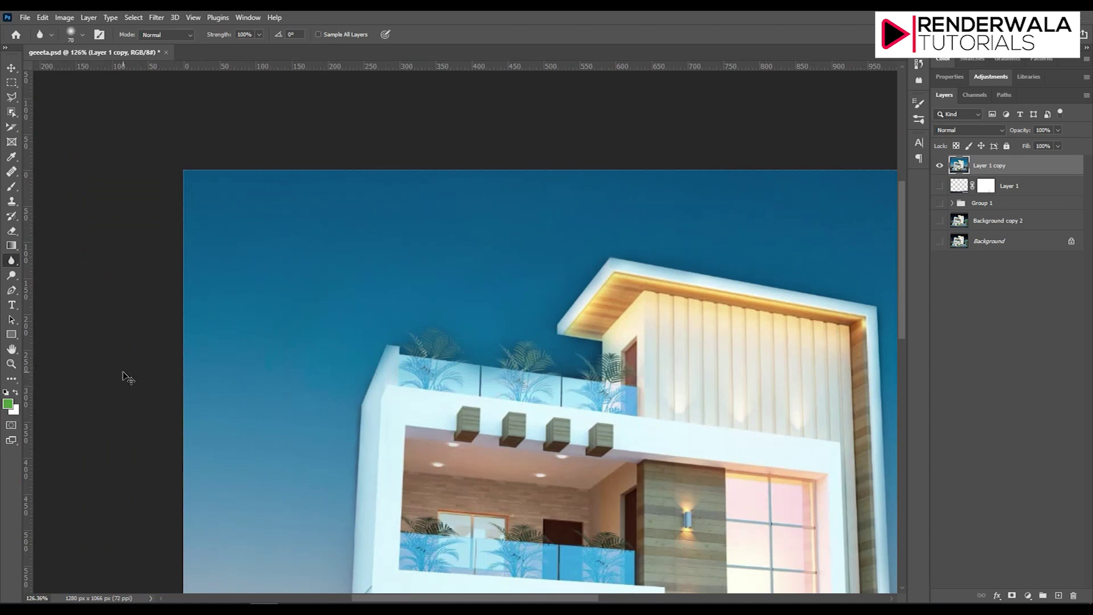
right_click(987, 166)
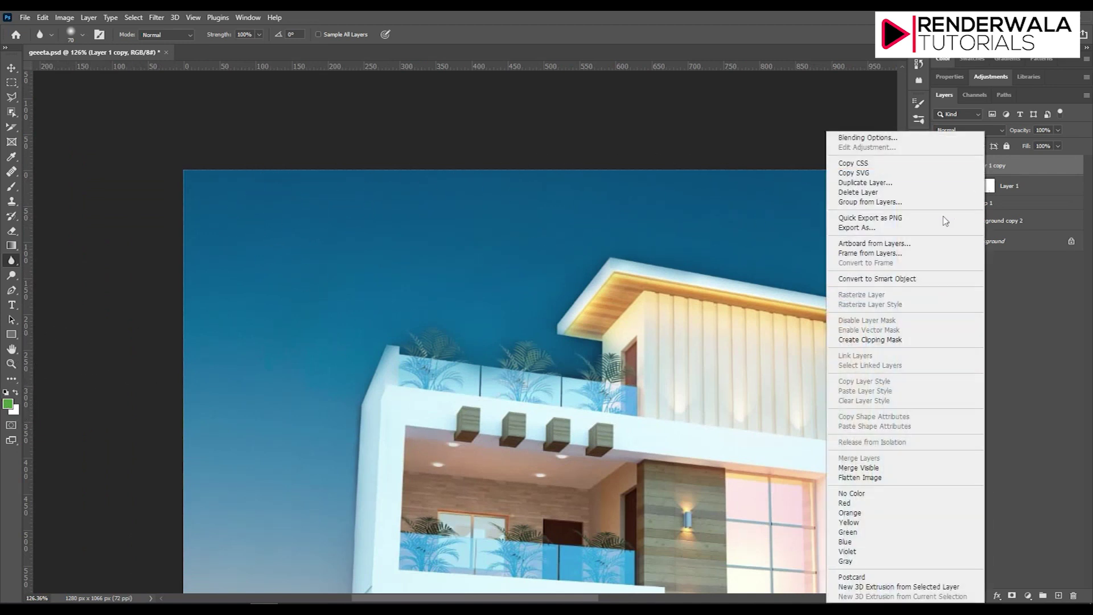
Step: Convert Layer 1 copy to a smart object, view its contents, and close the .psb tab
click(883, 280)
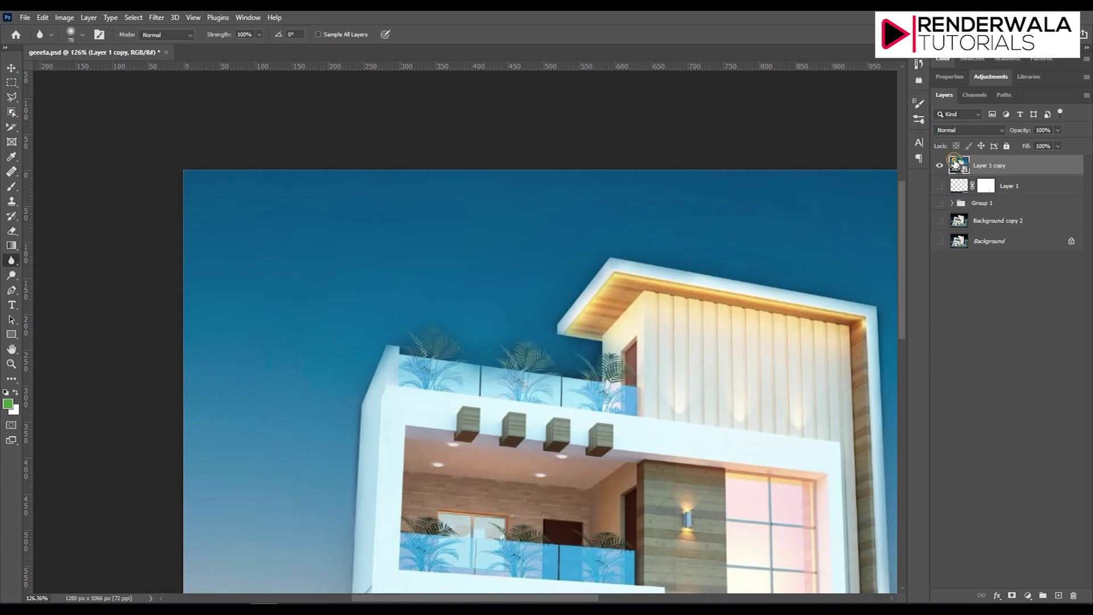
double_click(955, 163)
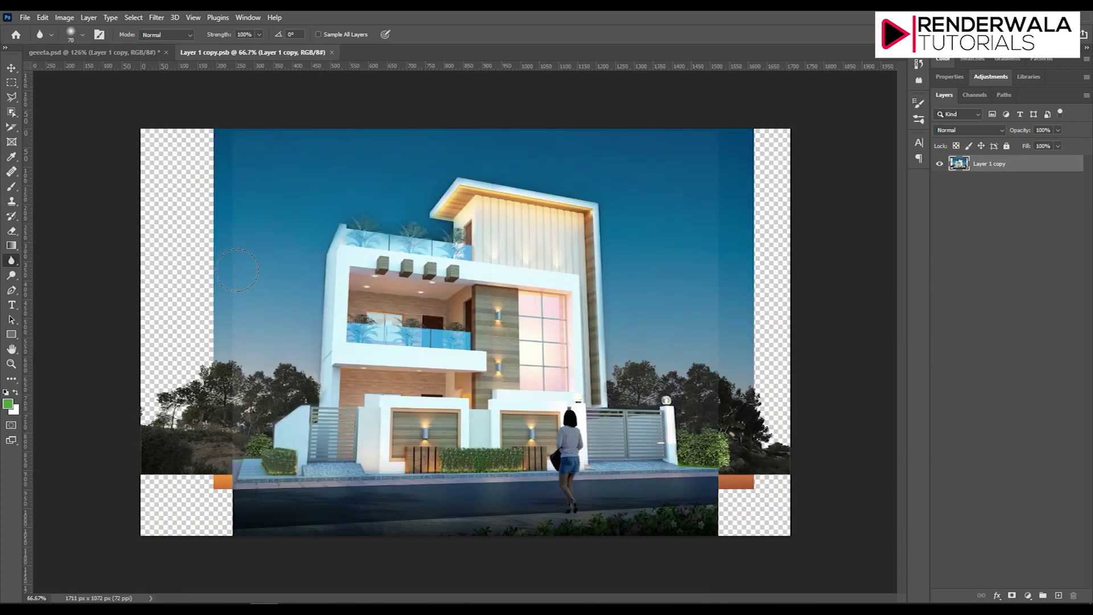
click(330, 53)
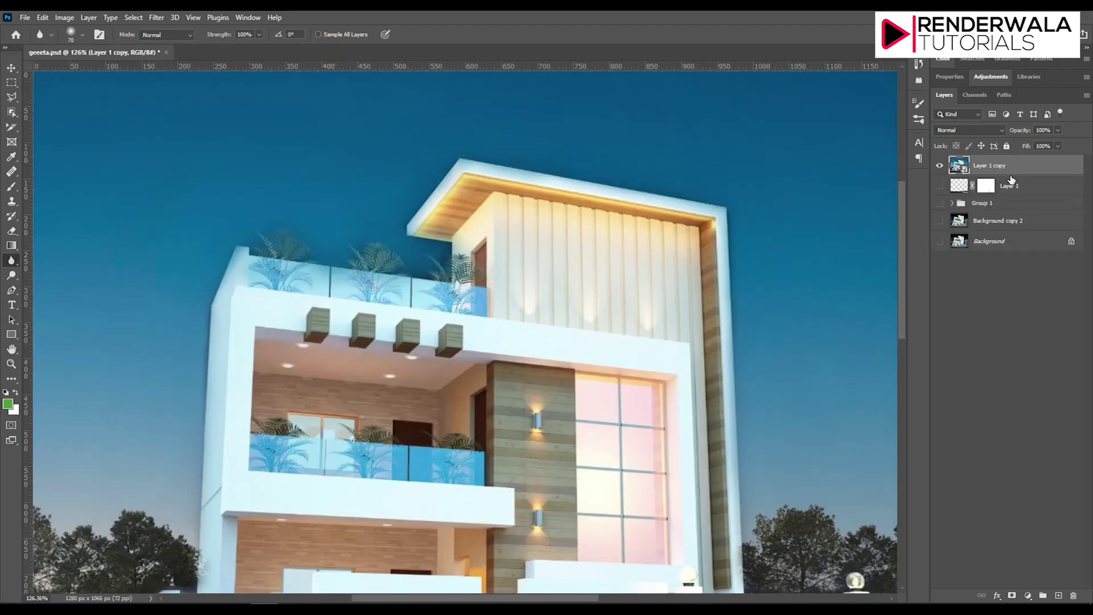
Step: Rasterize Layer 1 copy and zoom in on the top of the building
right_click(1007, 170)
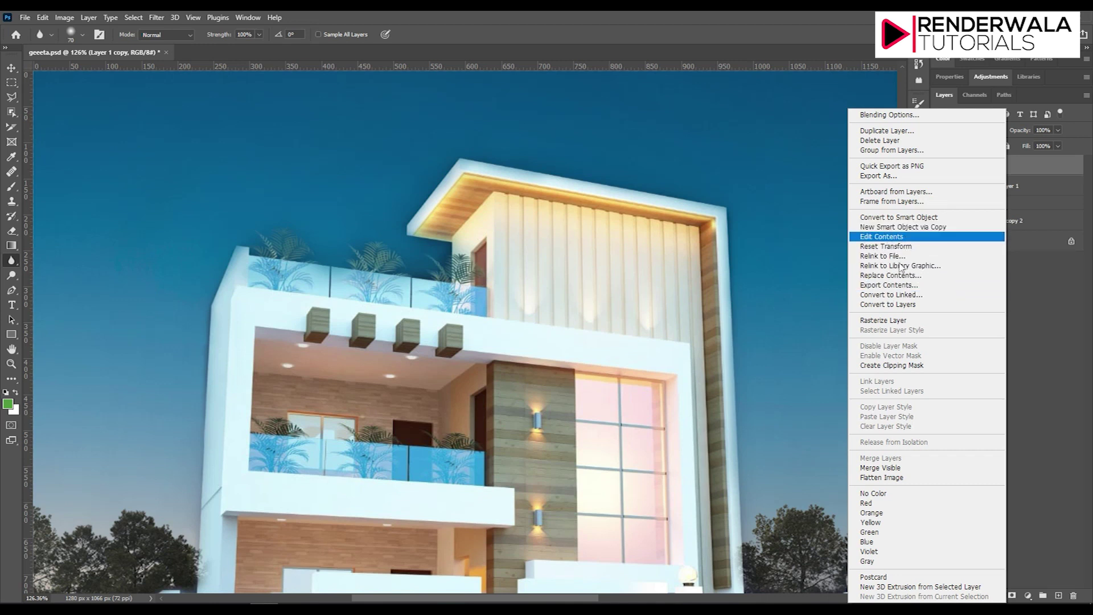
click(882, 320)
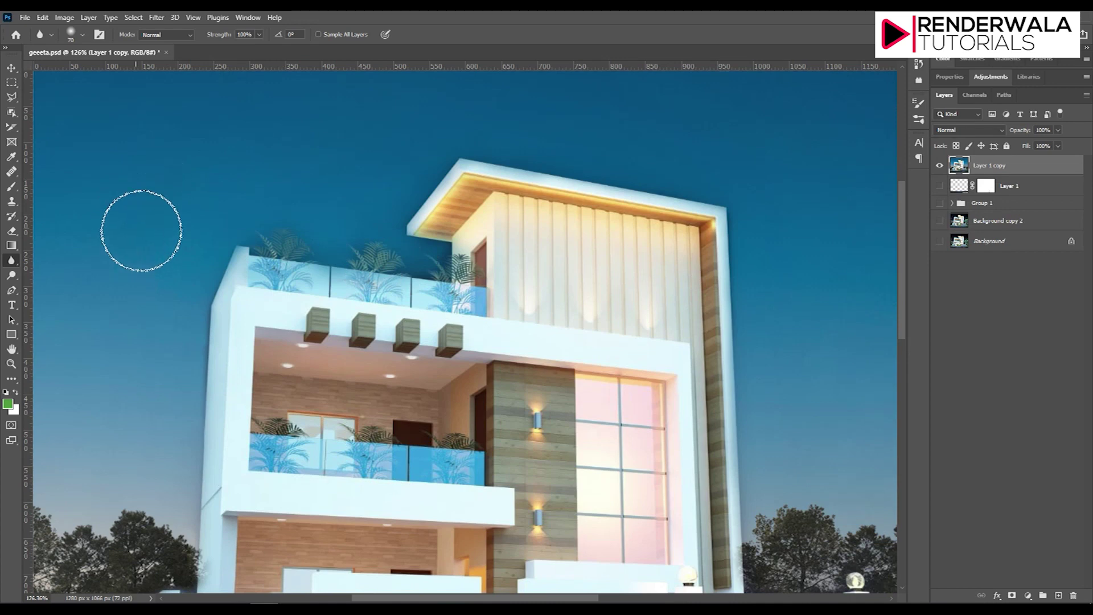
scroll(370, 232, down, 3)
scroll(371, 233, up, 2)
scroll(407, 135, up, 3)
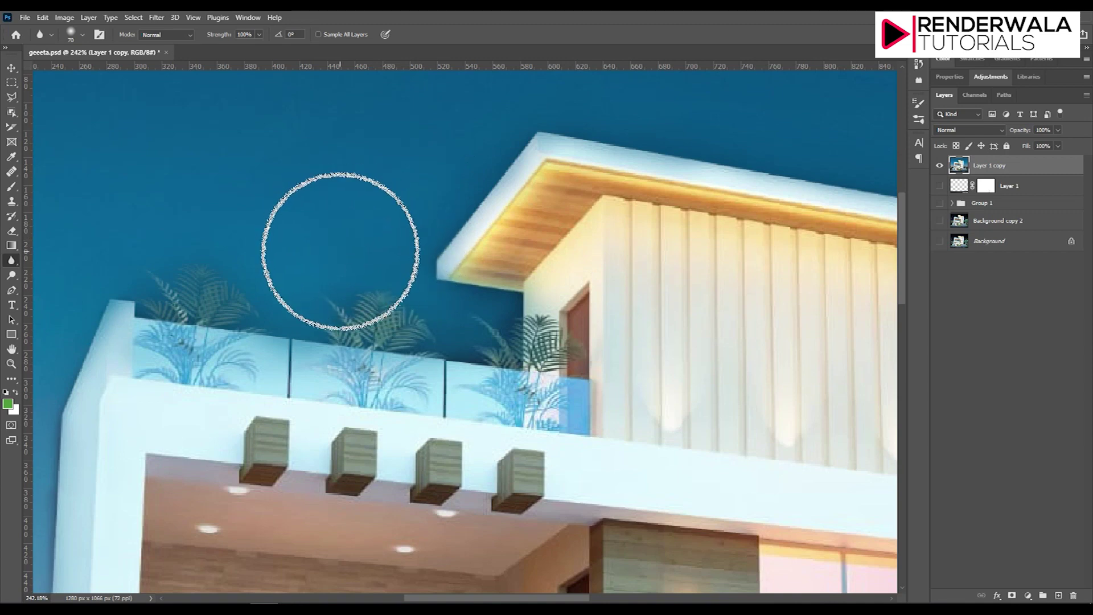
scroll(337, 200, down, 3)
scroll(365, 162, up, 2)
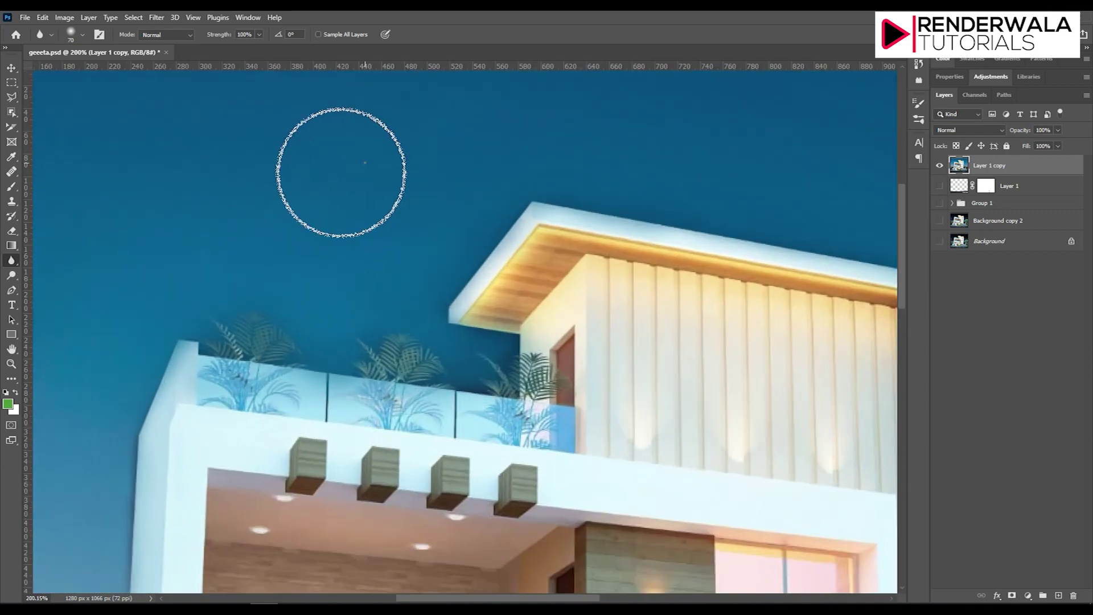
scroll(439, 263, down, 2)
scroll(159, 175, down, 1)
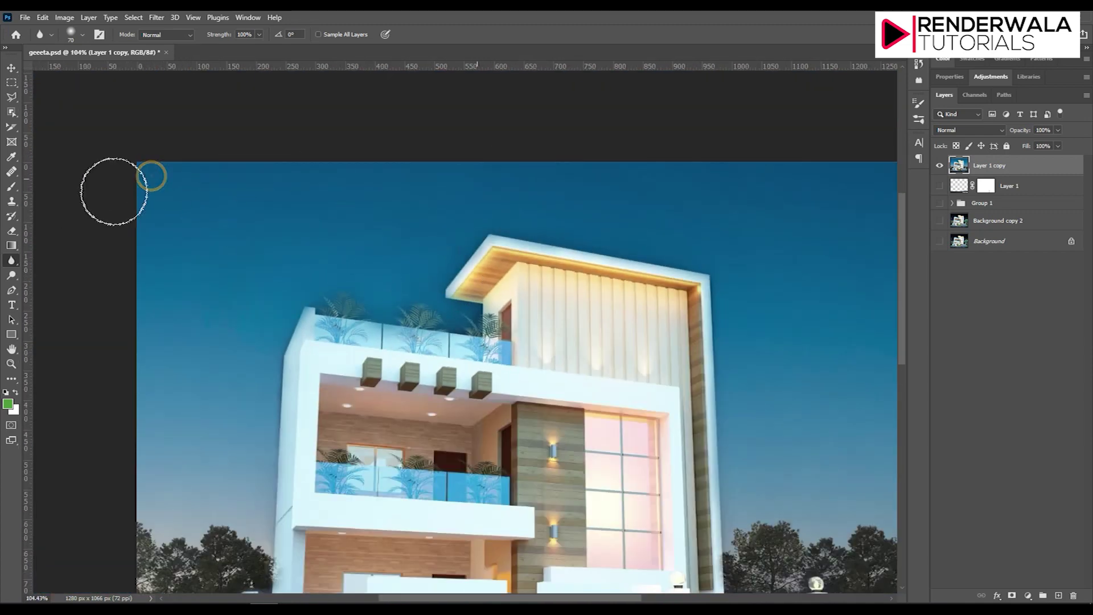
Step: Blur the sky beside the building's top edge, then zoom out to the whole render
click(326, 170)
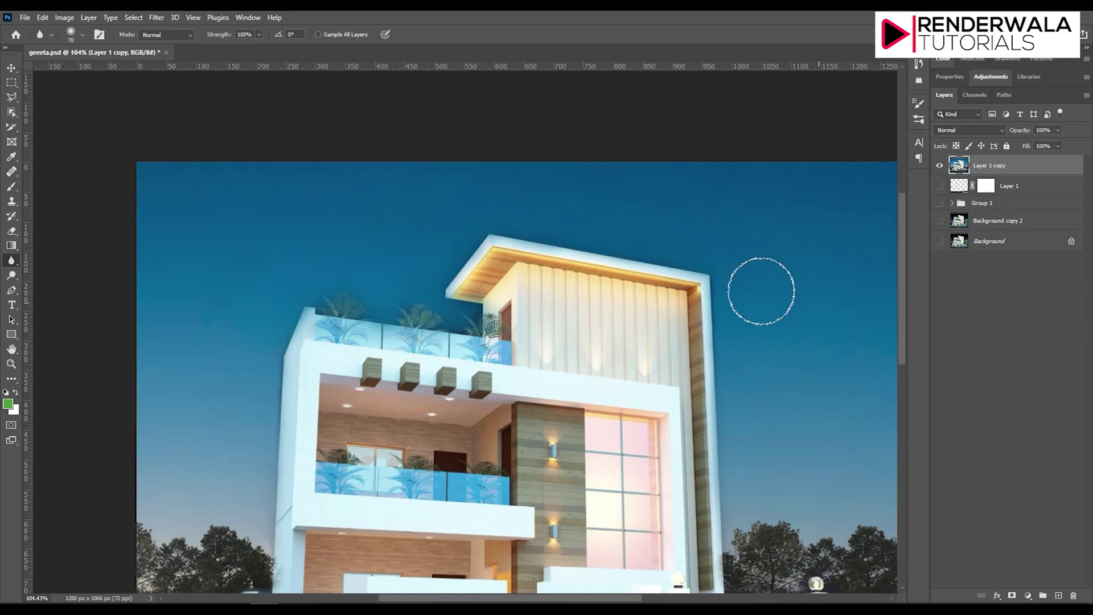
scroll(729, 254, down, 1)
scroll(652, 127, up, 1)
scroll(624, 341, up, 1)
scroll(698, 183, up, 1)
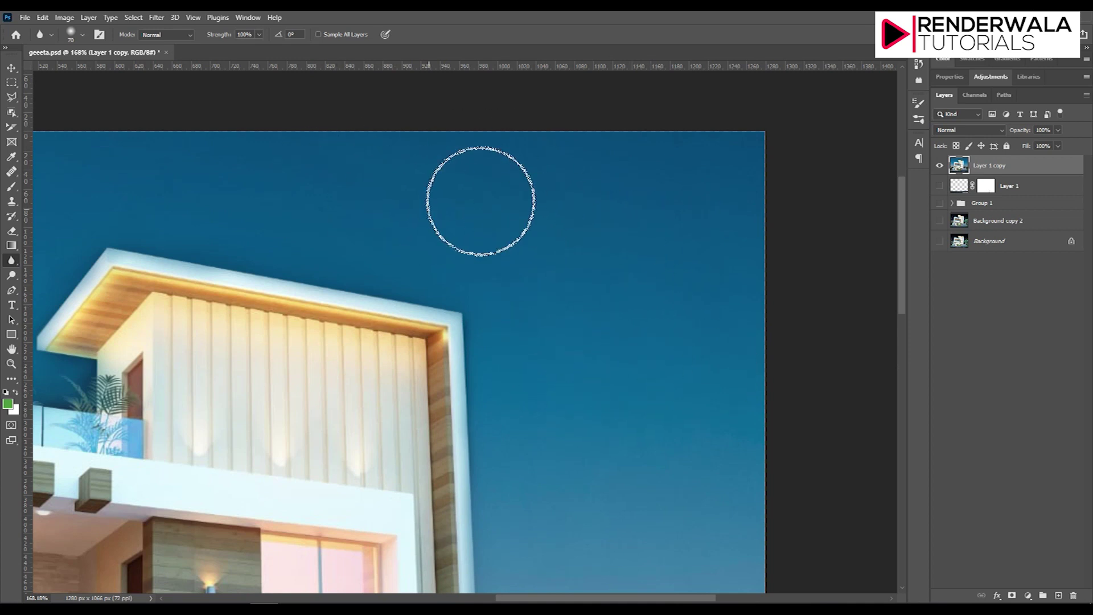
scroll(654, 386, down, 2)
scroll(655, 374, down, 1)
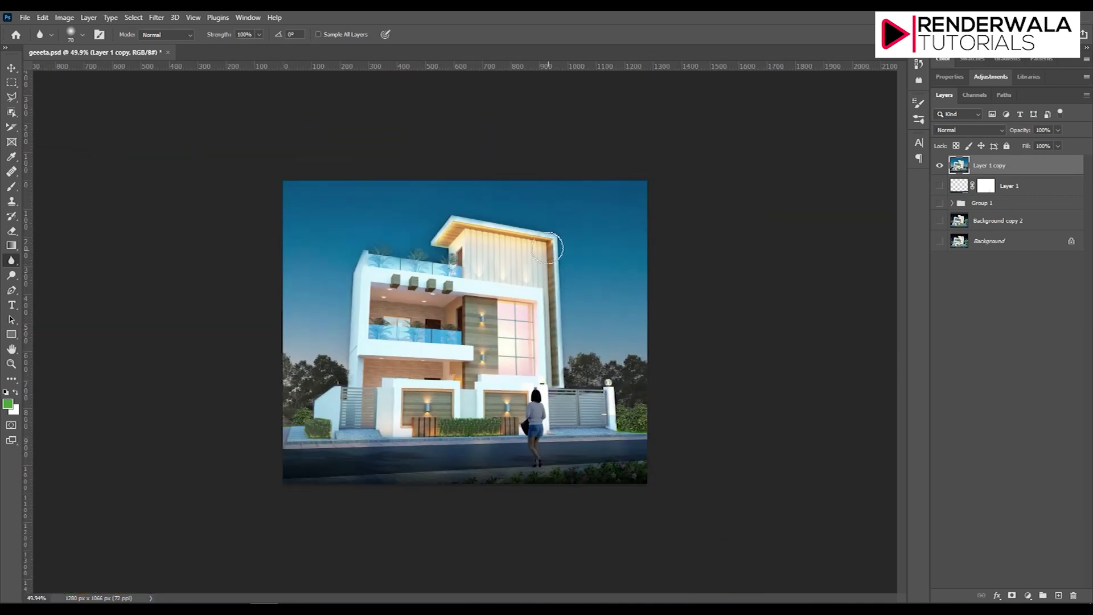
scroll(506, 167, up, 1)
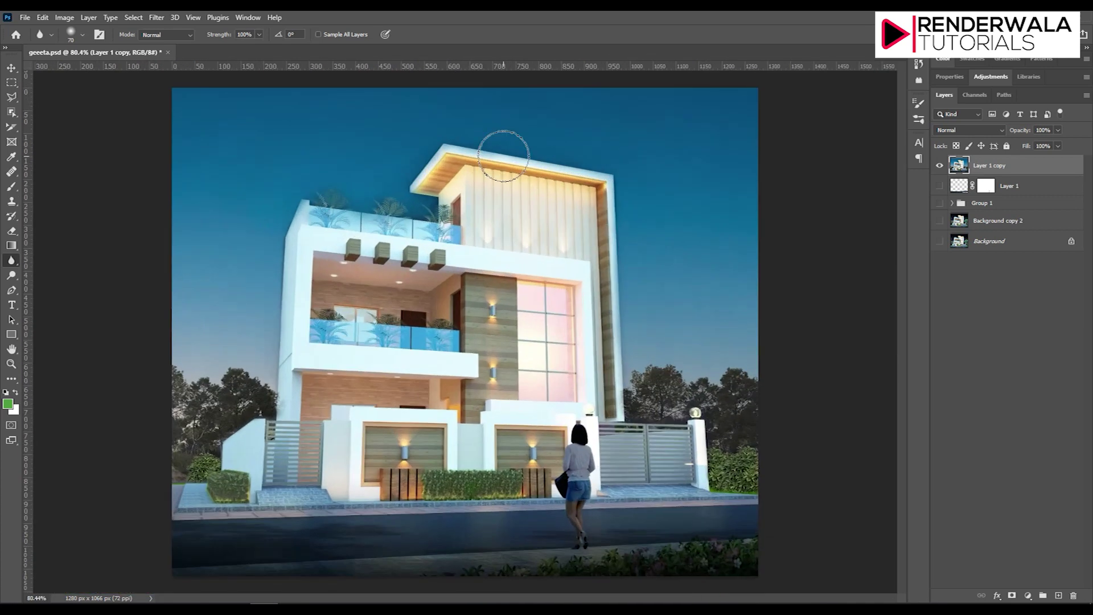
Step: Convert Layer 1 copy to a smart object, then open and cancel the Camera Raw filter
click(157, 17)
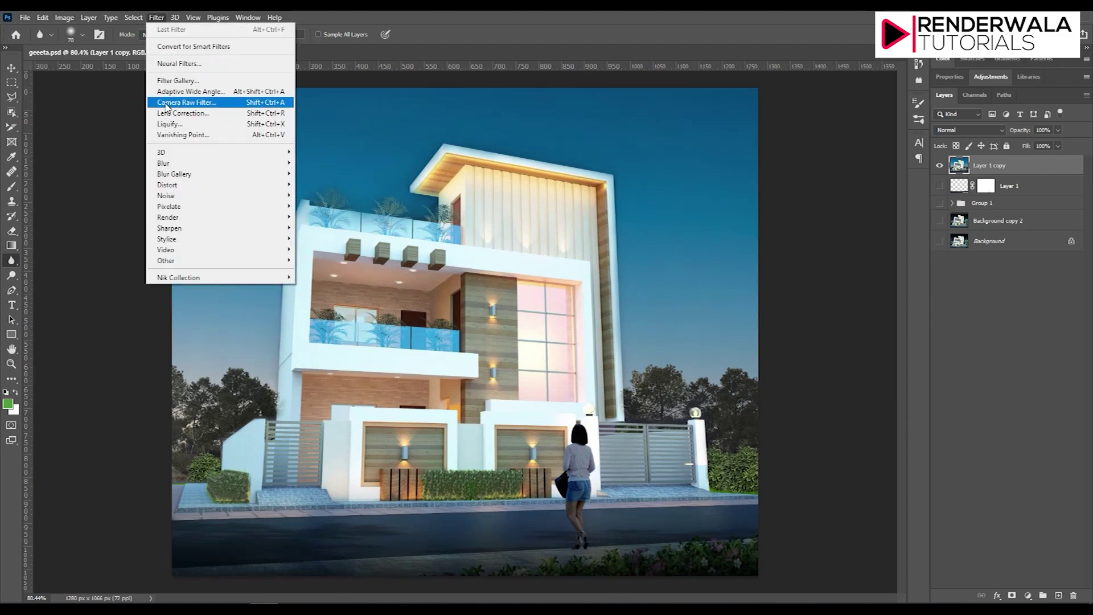
click(1032, 170)
right_click(1032, 171)
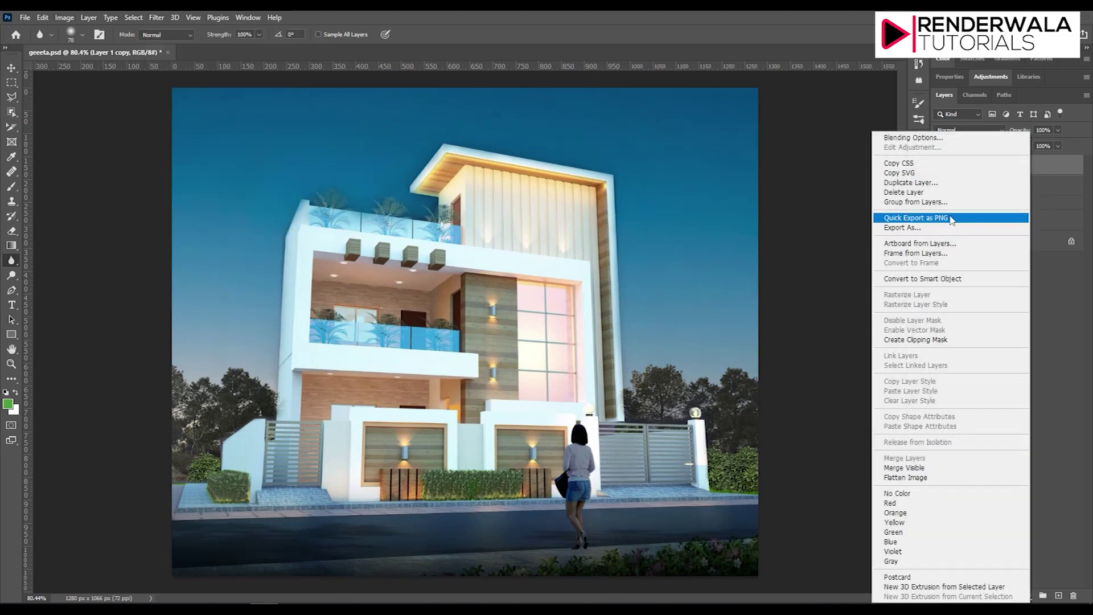
click(921, 278)
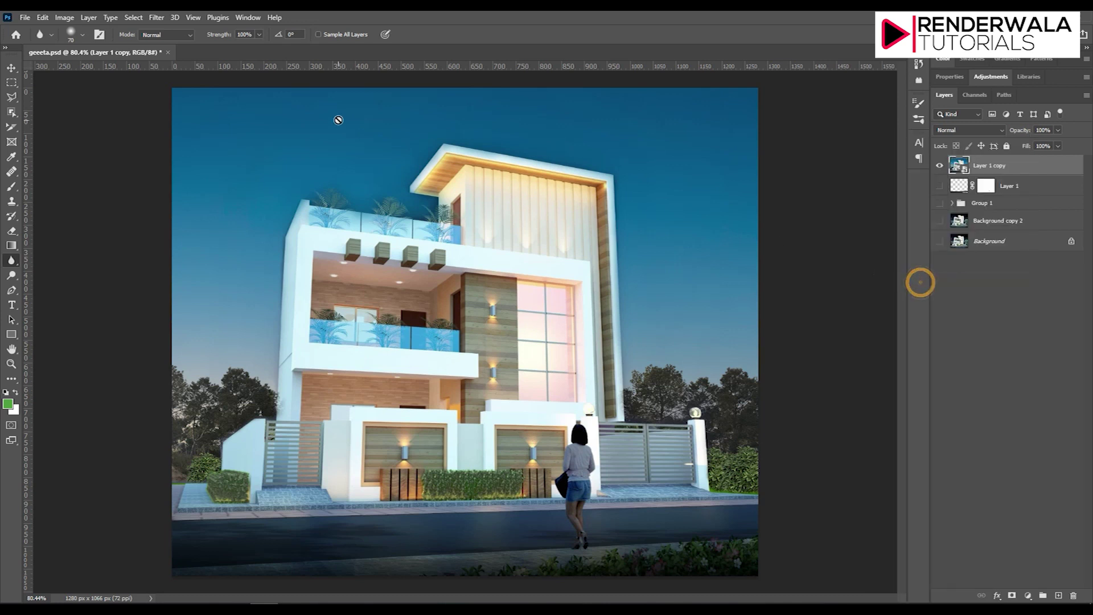
click(156, 18)
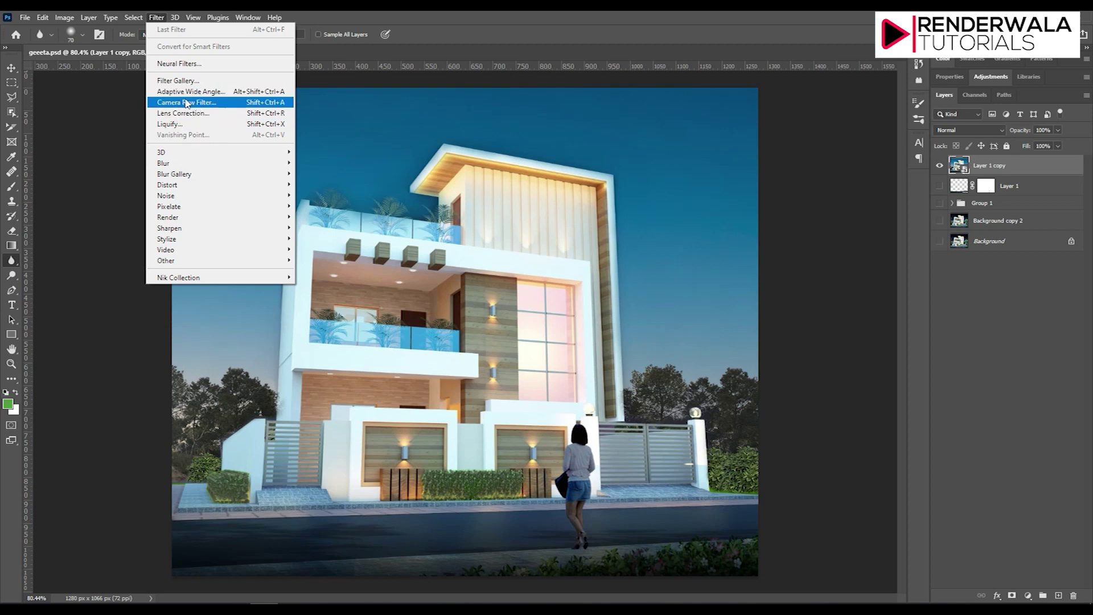
click(194, 105)
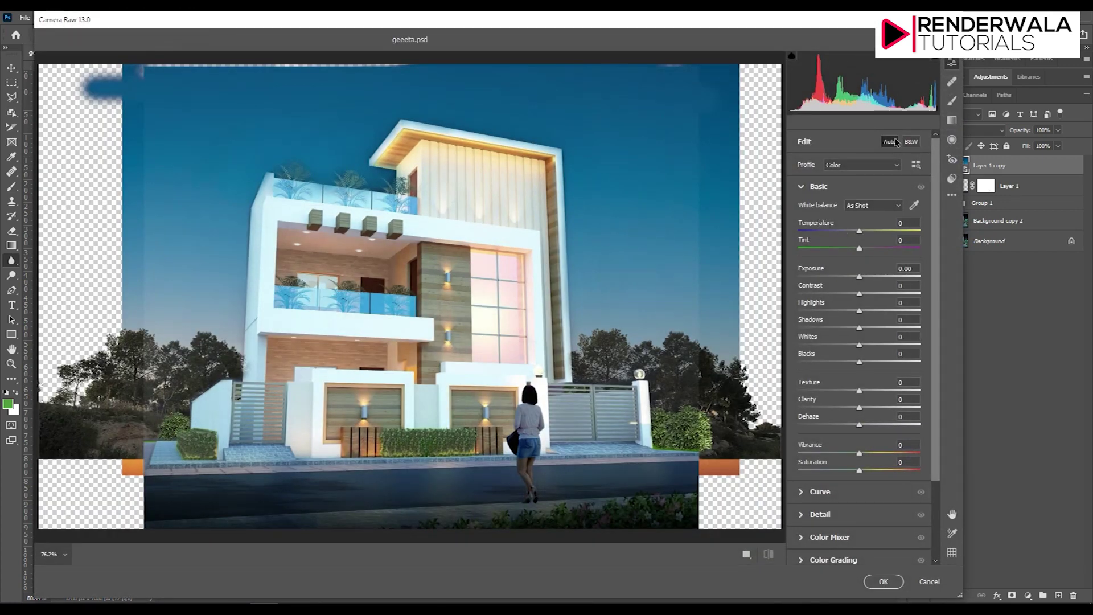
click(929, 581)
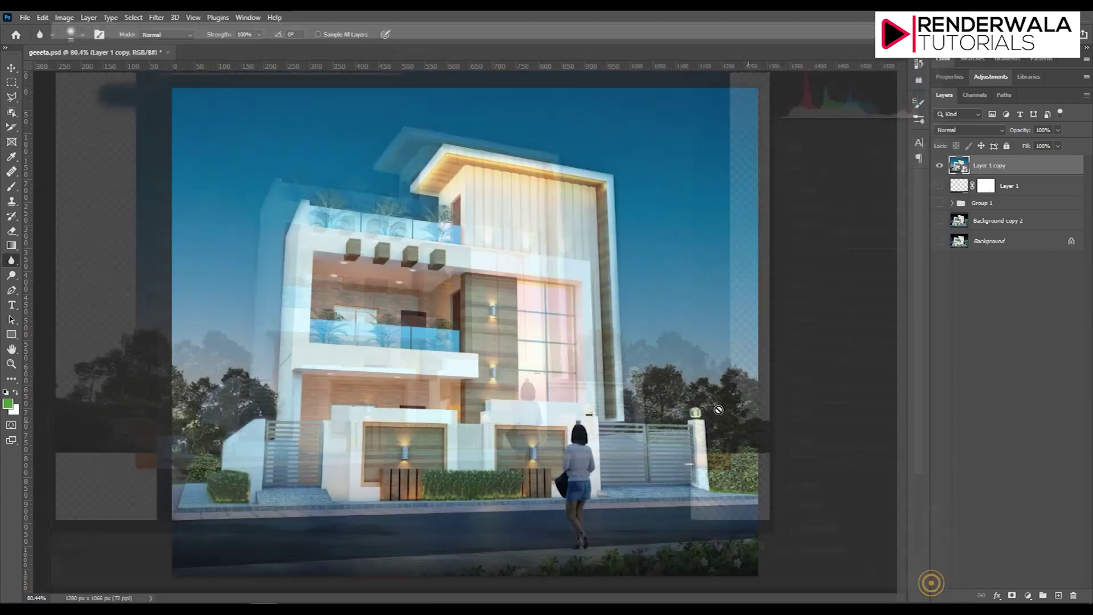
Step: Start and cancel a crop, then open and cancel Camera Raw again
right_click(11, 128)
click(54, 126)
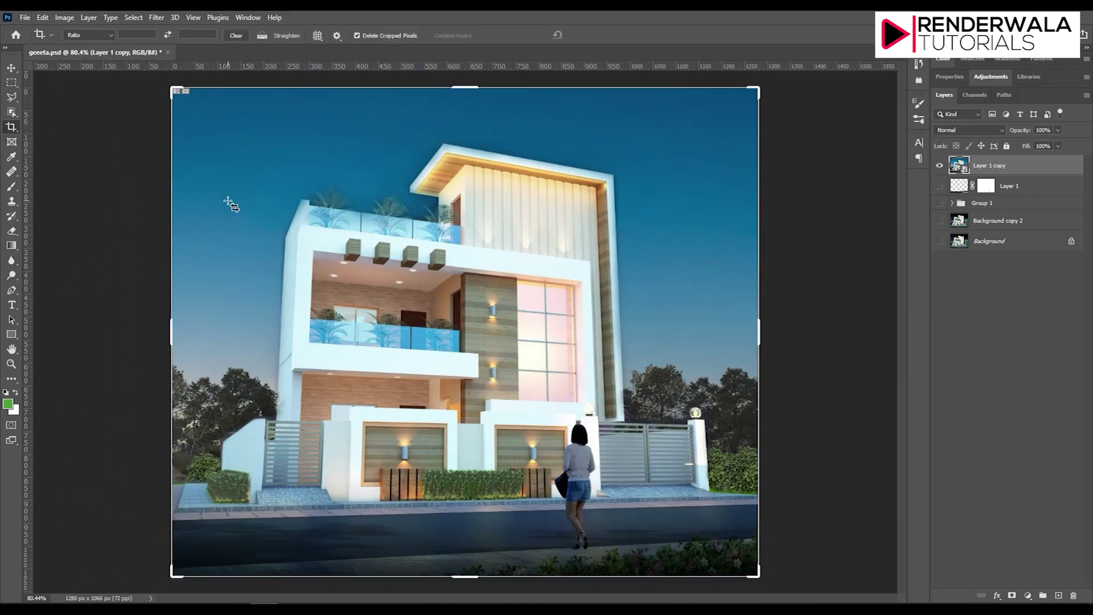
click(228, 203)
key(Return)
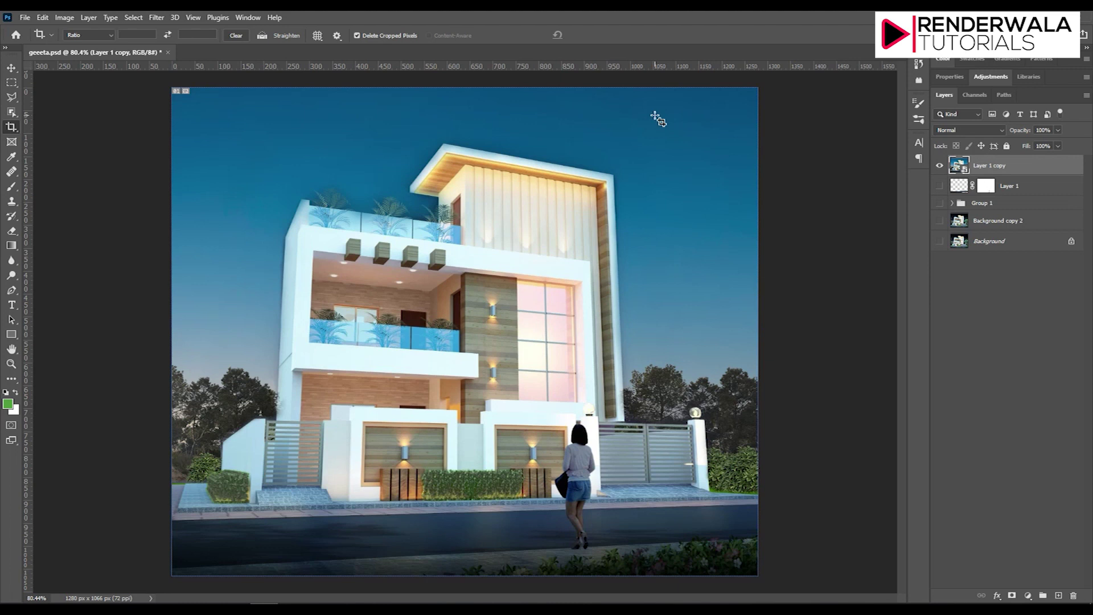
click(156, 18)
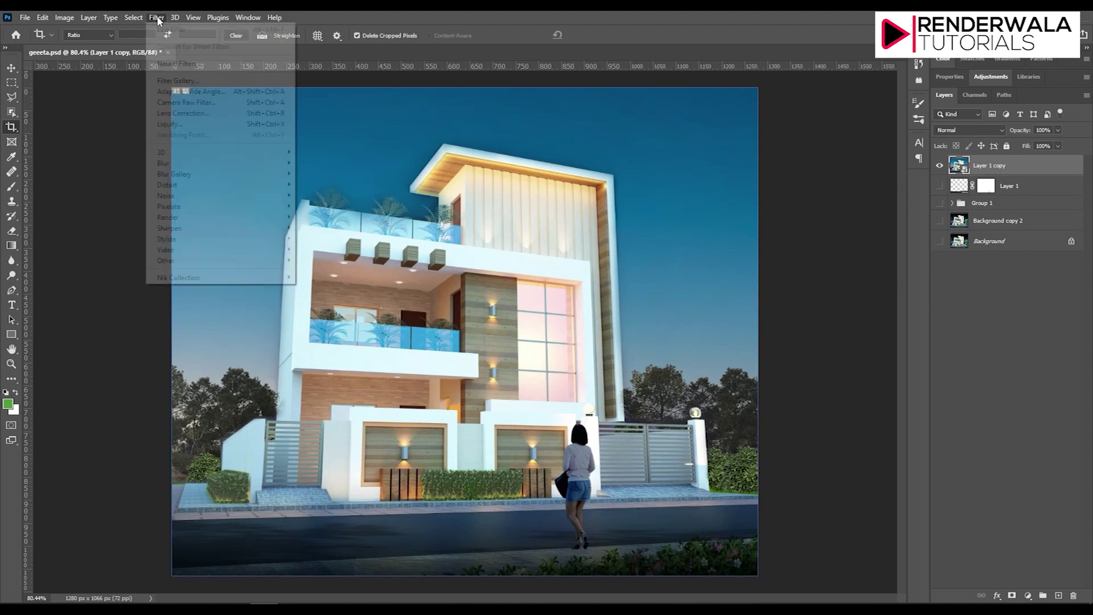
click(182, 102)
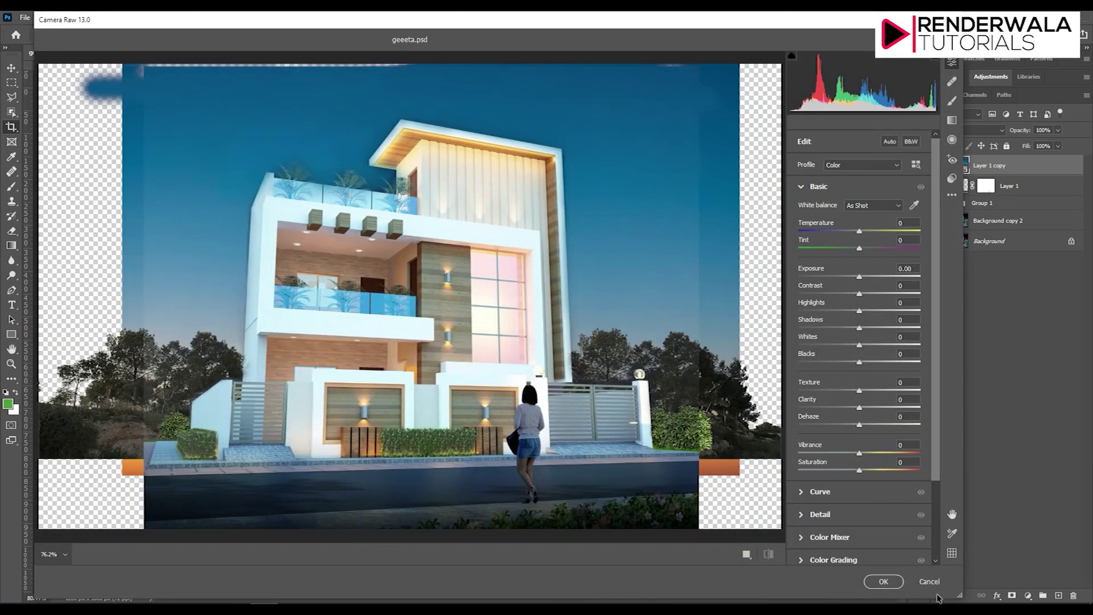
click(929, 581)
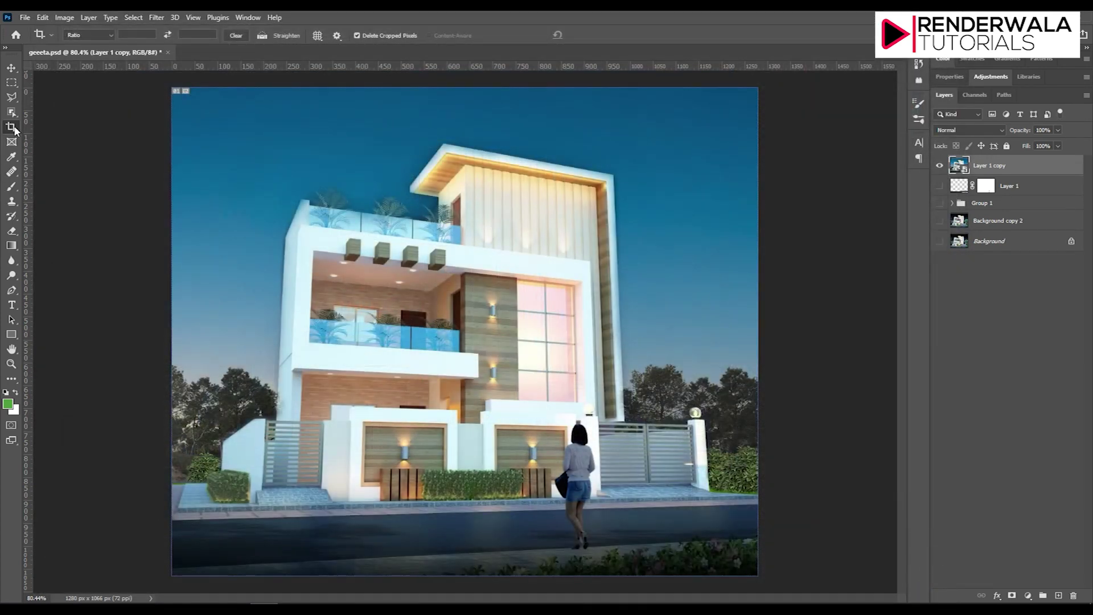
Step: Crop the image to its 1280 x 1066 px canvas and reselect Layer 1 copy
right_click(15, 131)
click(67, 132)
drag(174, 90, 805, 583)
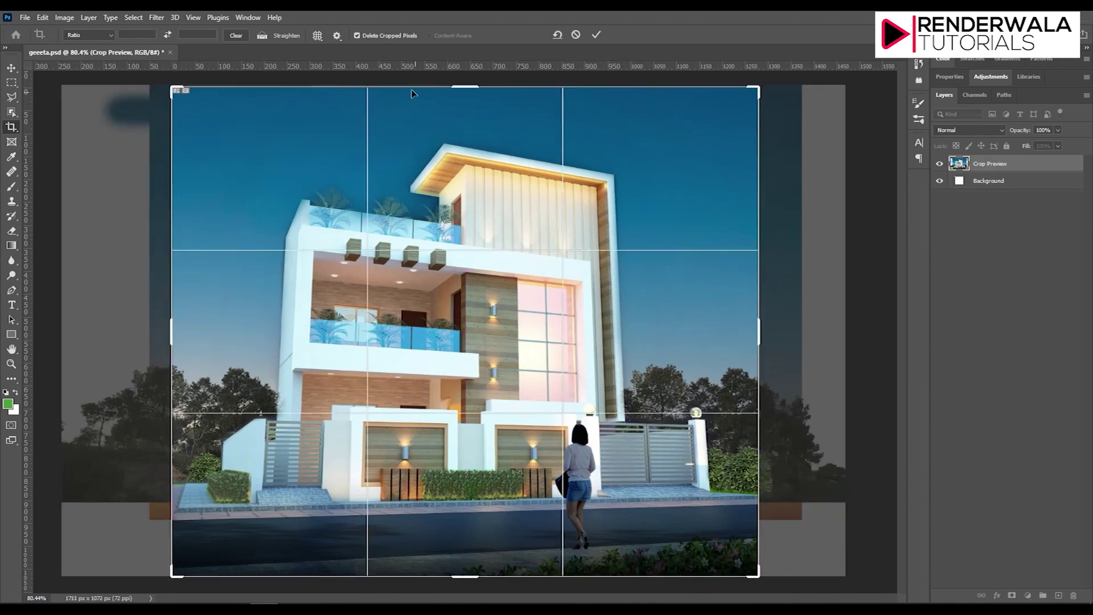
click(596, 35)
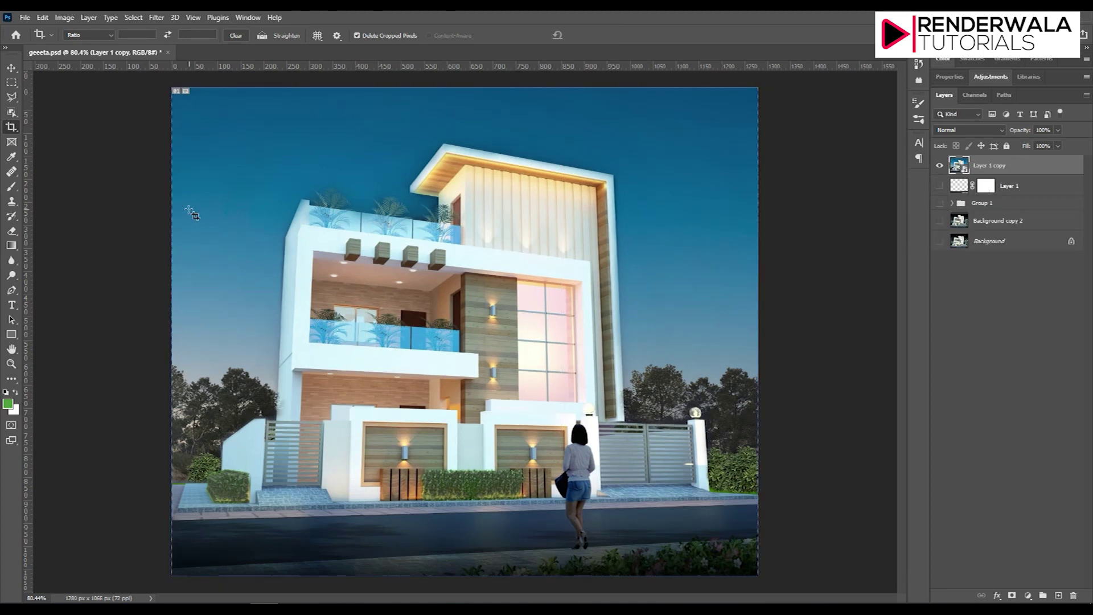
click(15, 70)
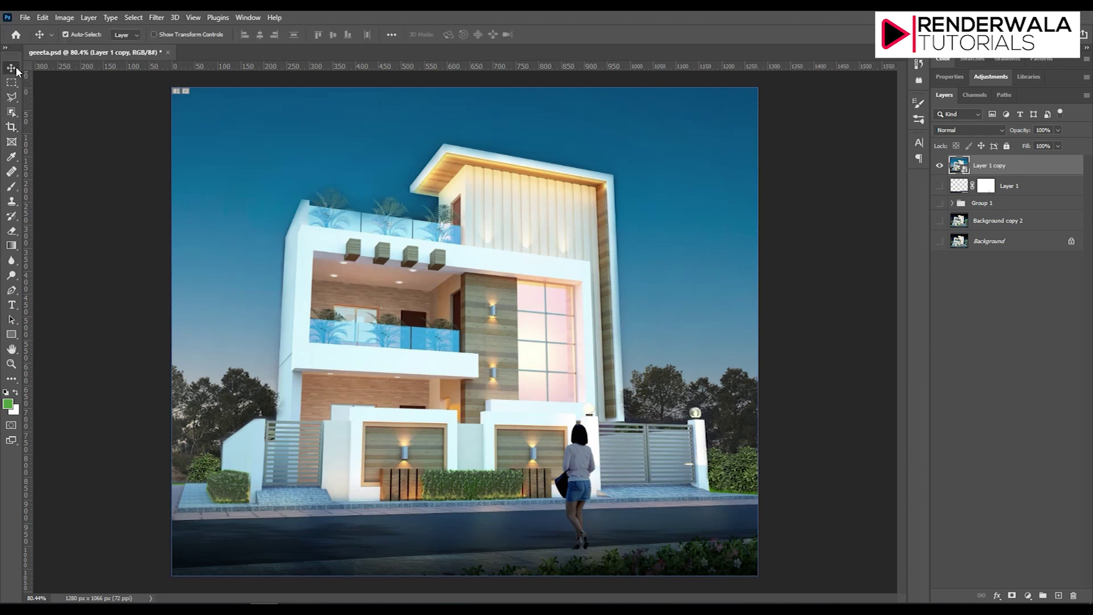
click(109, 117)
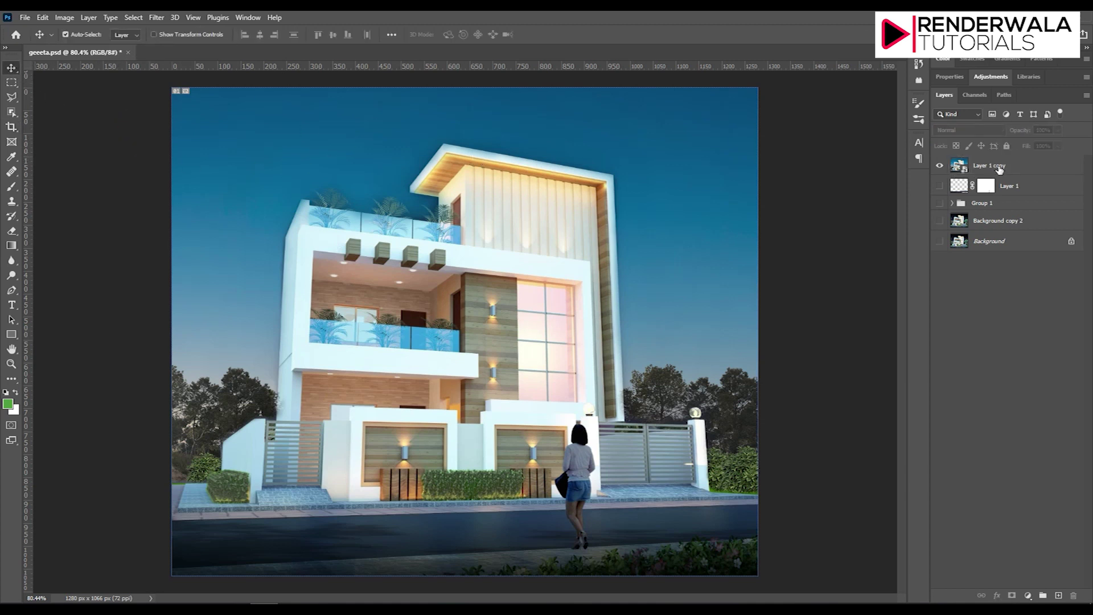
click(1000, 168)
Step: Rasterize Layer 1 copy and commit a crop to trim its overhanging pixels
click(156, 18)
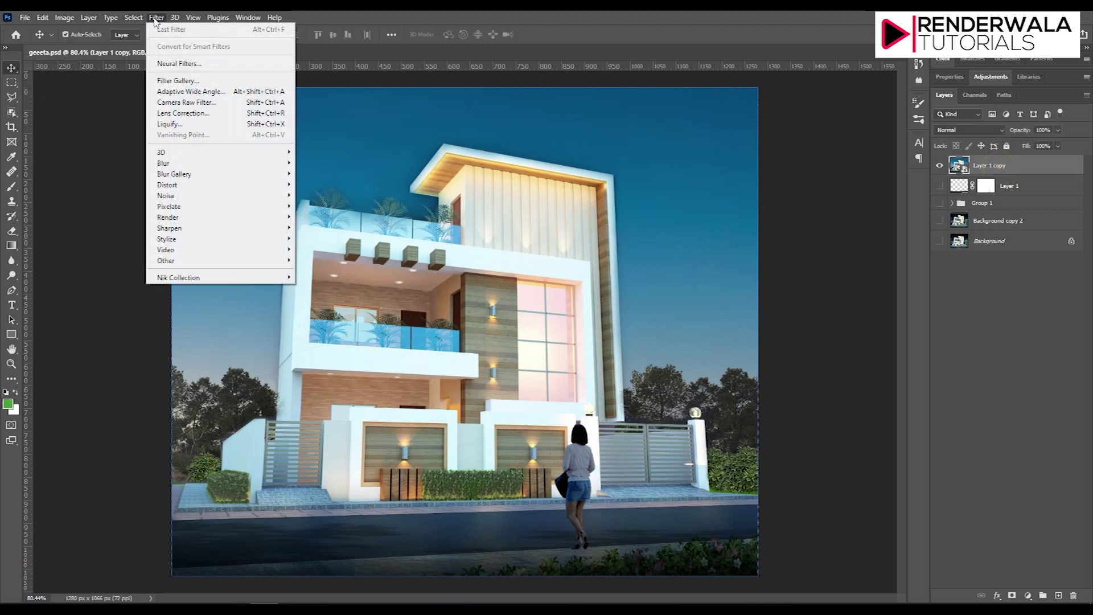
click(180, 103)
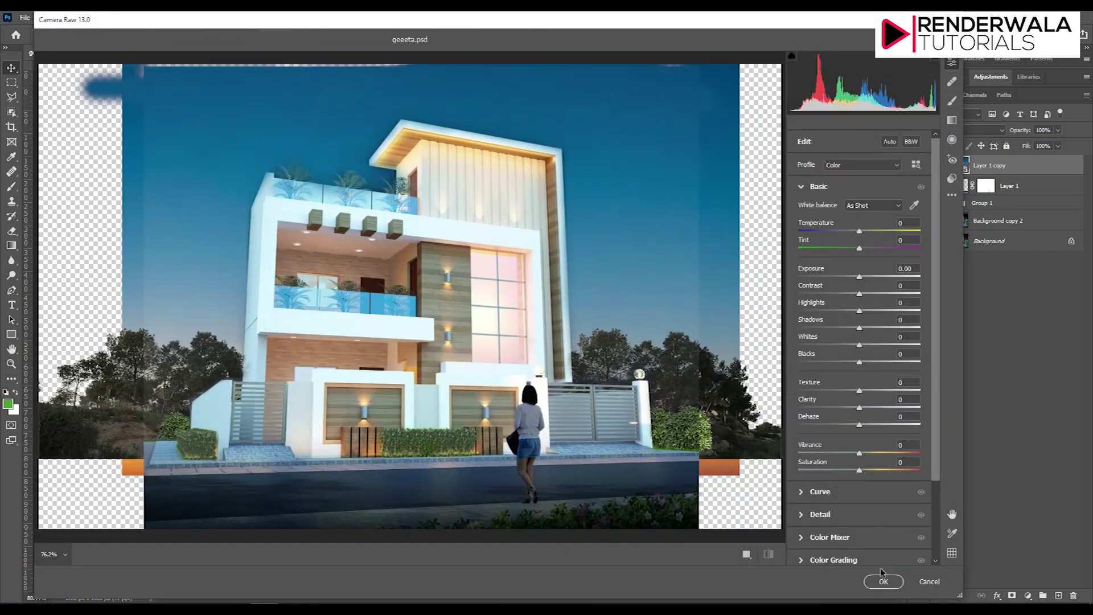
click(936, 582)
right_click(1023, 166)
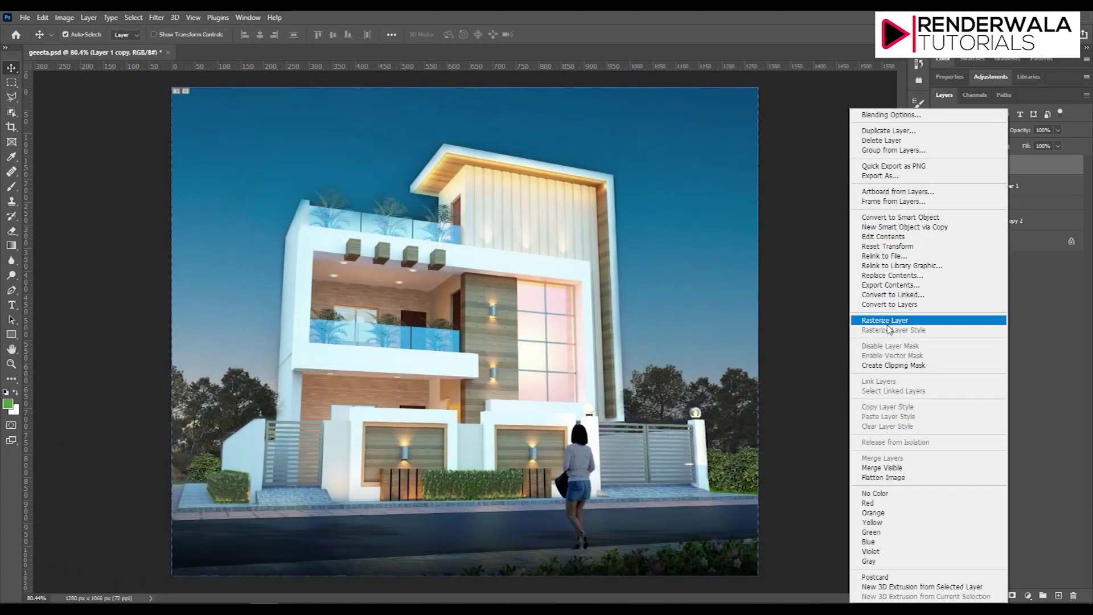
click(886, 320)
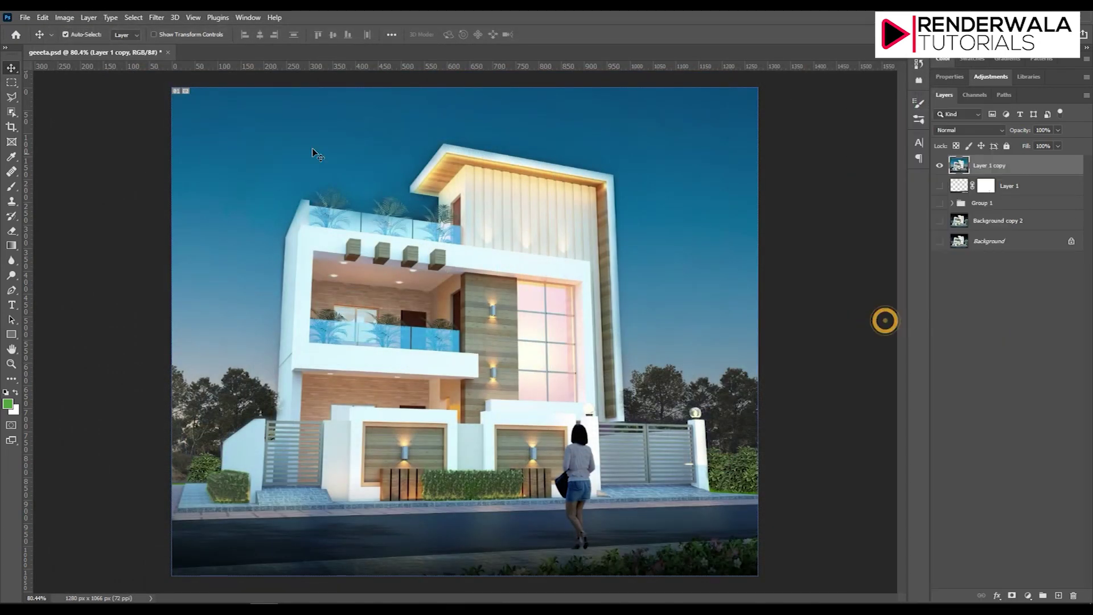
click(13, 129)
key(Return)
Step: Convert Layer 1 copy to a smart object, open Camera Raw, and apply Auto tone
right_click(1019, 169)
click(940, 278)
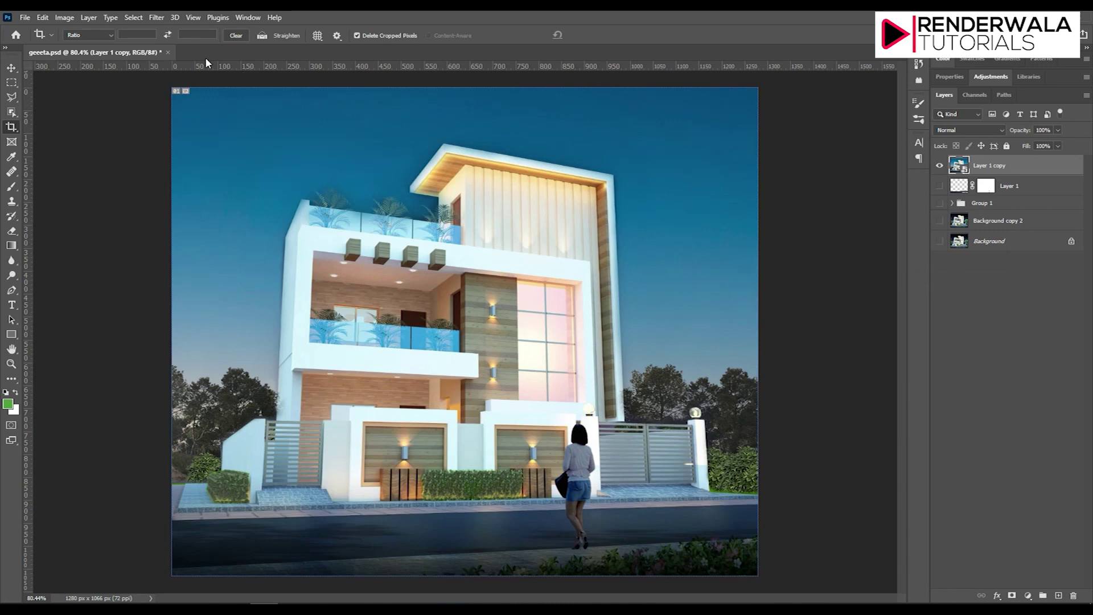
click(156, 18)
click(183, 113)
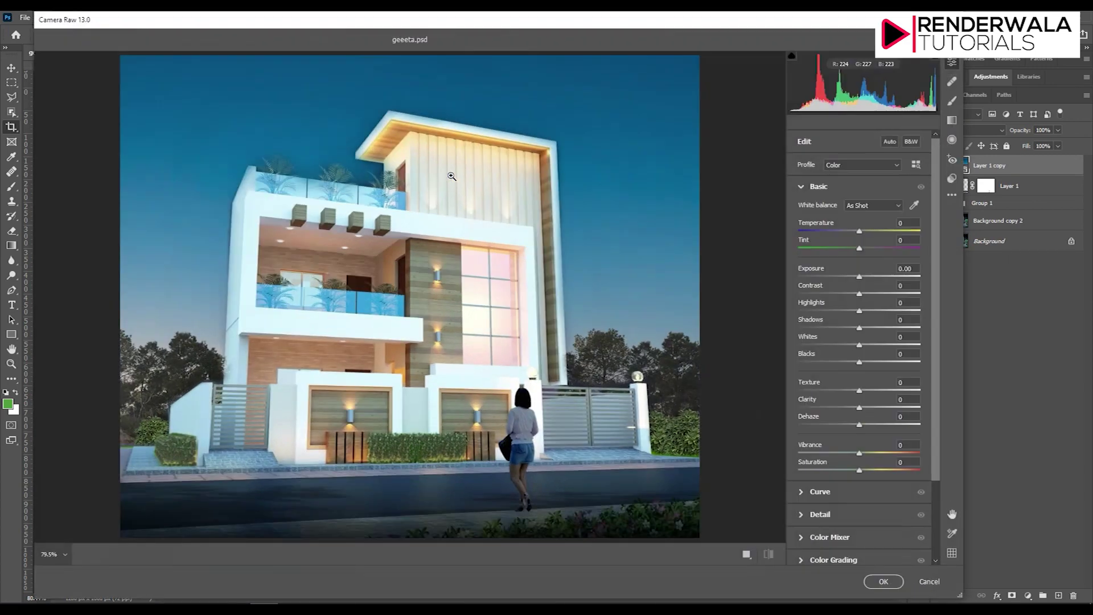
click(890, 142)
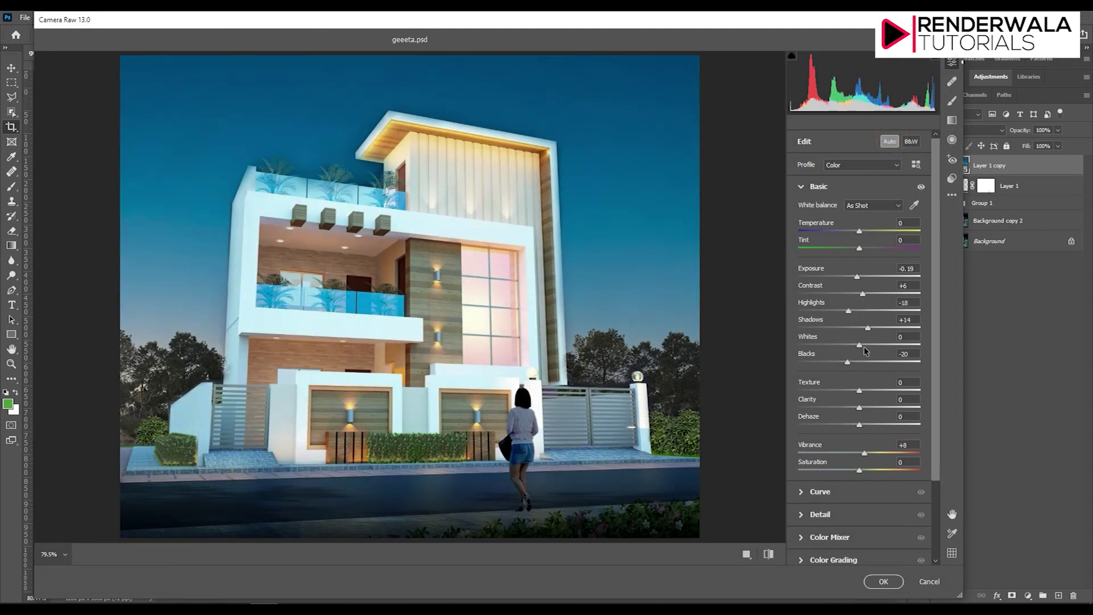
Step: Adjust the Whites slider and lift the Shadows in Camera Raw's Basic panel
mouse_move(859, 346)
mouse_down()
mouse_move(882, 353)
mouse_move(820, 346)
mouse_up()
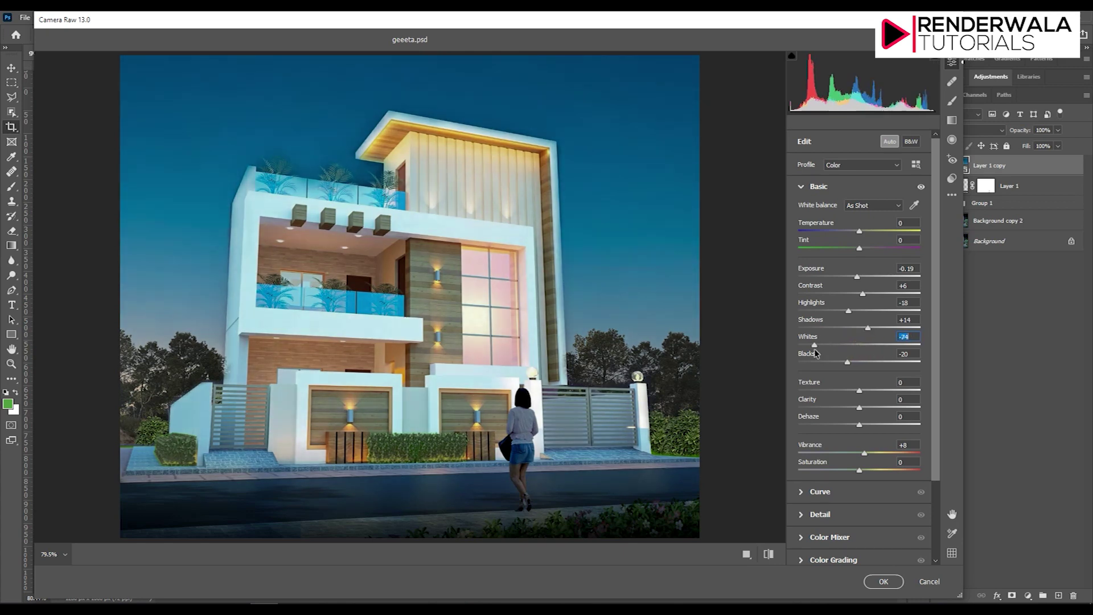
mouse_move(821, 346)
mouse_down()
mouse_move(811, 346)
mouse_move(825, 349)
mouse_up()
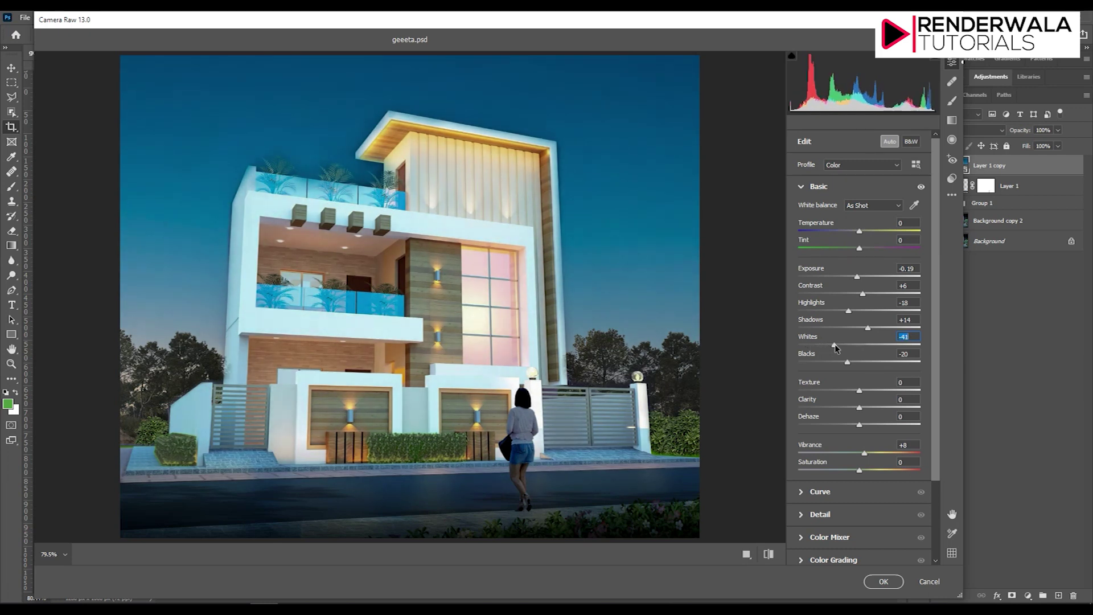
drag(835, 346, 858, 346)
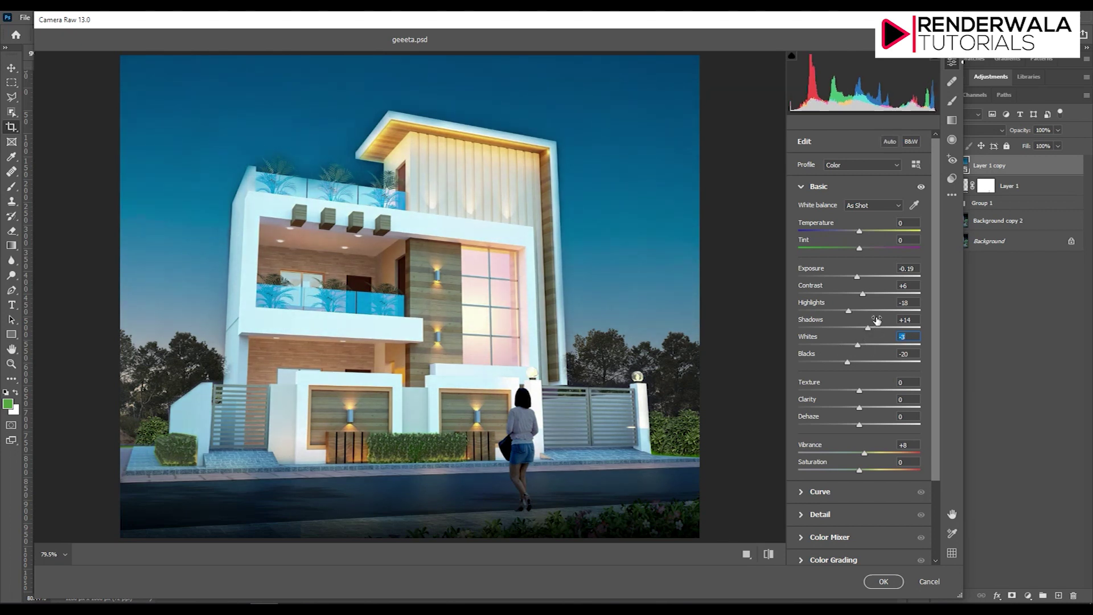
mouse_move(867, 328)
mouse_down()
mouse_move(892, 336)
mouse_move(852, 328)
mouse_move(866, 322)
mouse_up()
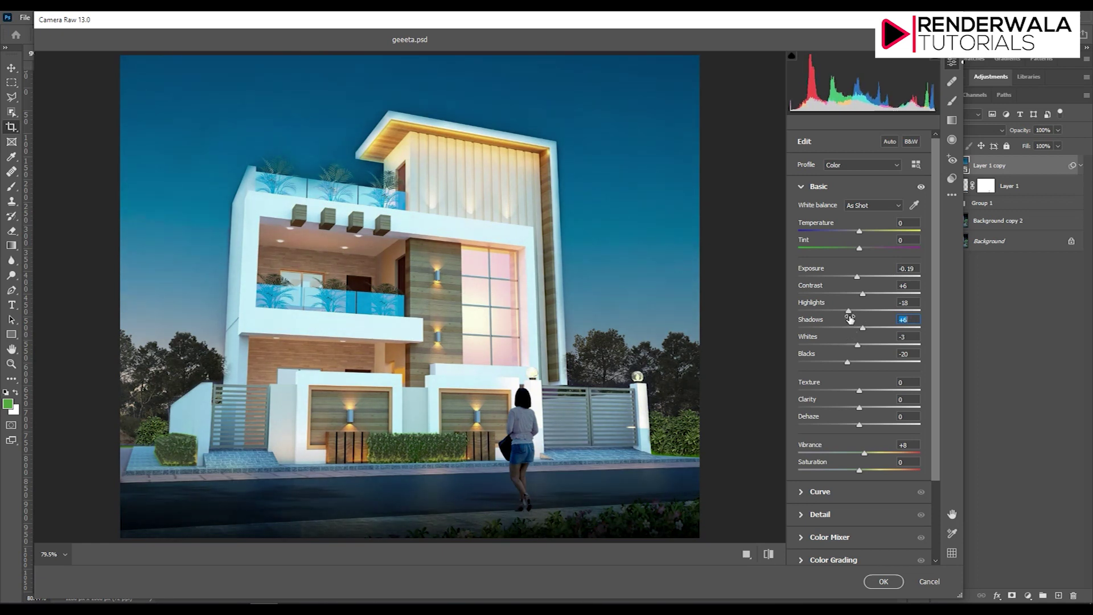
Step: Set Highlights to -50, Exposure to -0.30, and Temperature to +10
drag(848, 311, 793, 305)
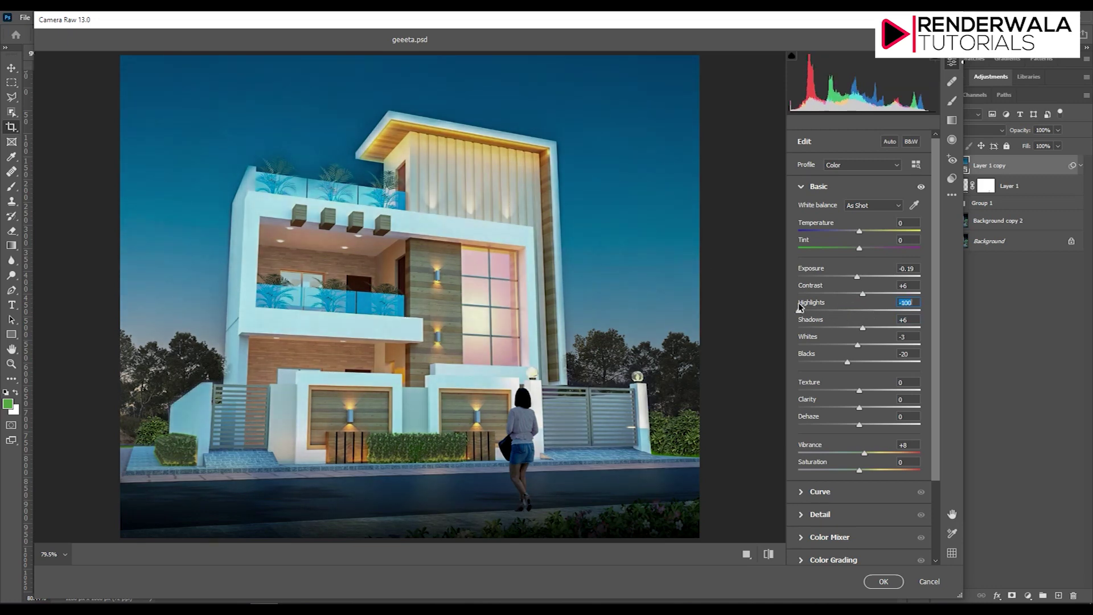
drag(799, 305, 830, 308)
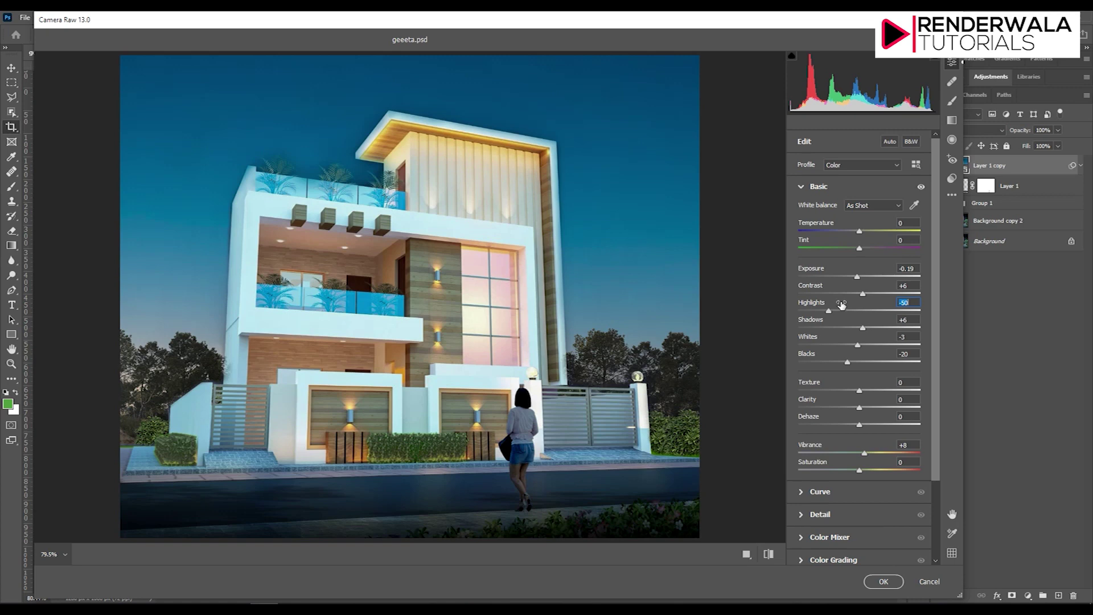
drag(857, 278, 857, 279)
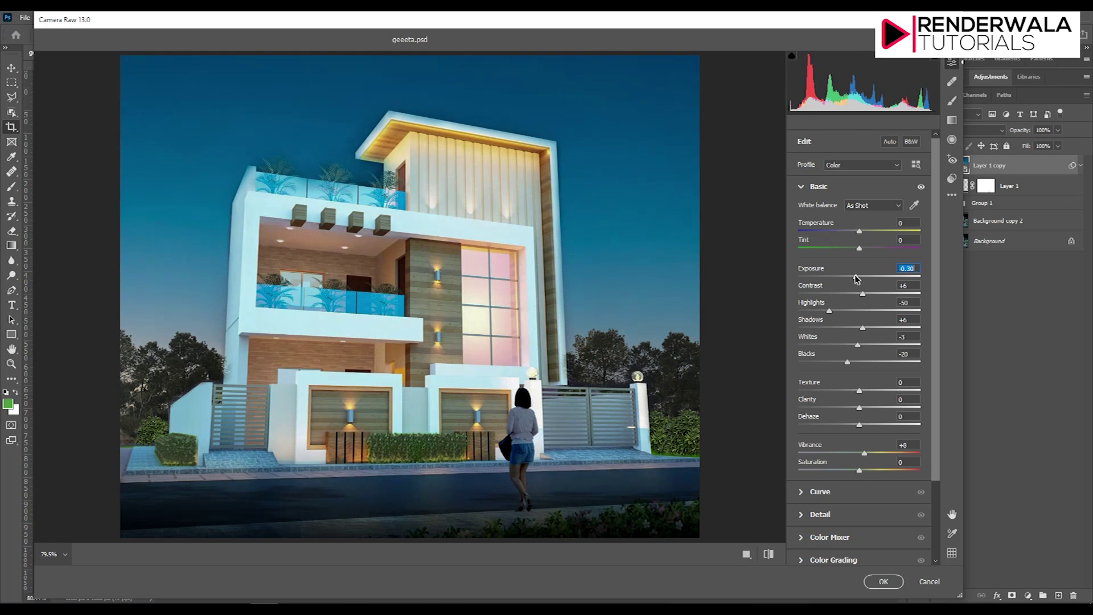
drag(862, 232, 867, 235)
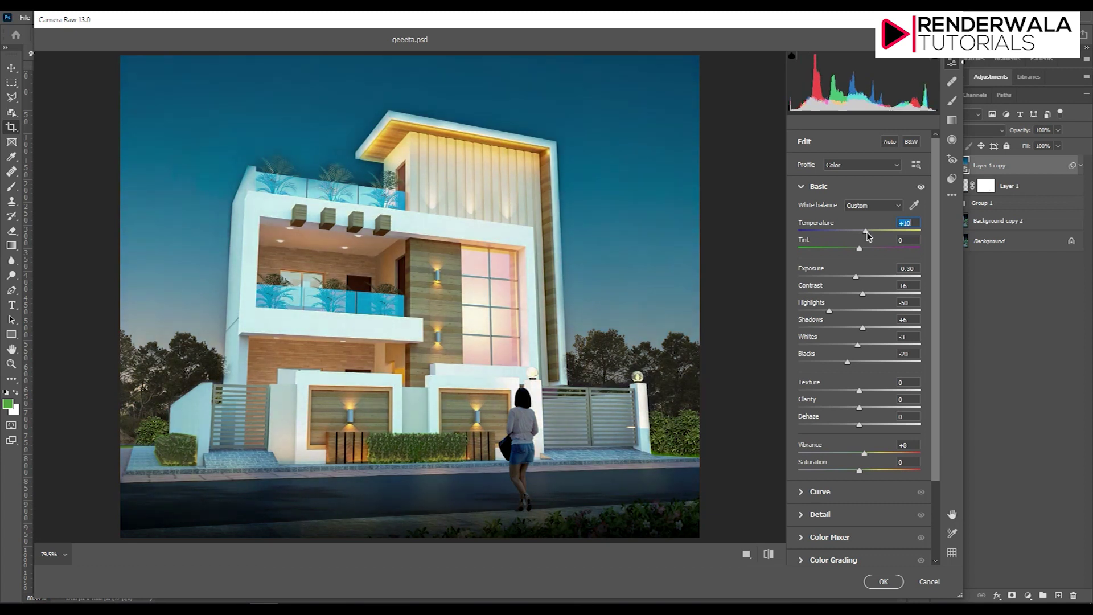
Step: Set Camera Raw Temperature to +12, Vibrance to -4 and Tint to +3
drag(866, 231, 869, 231)
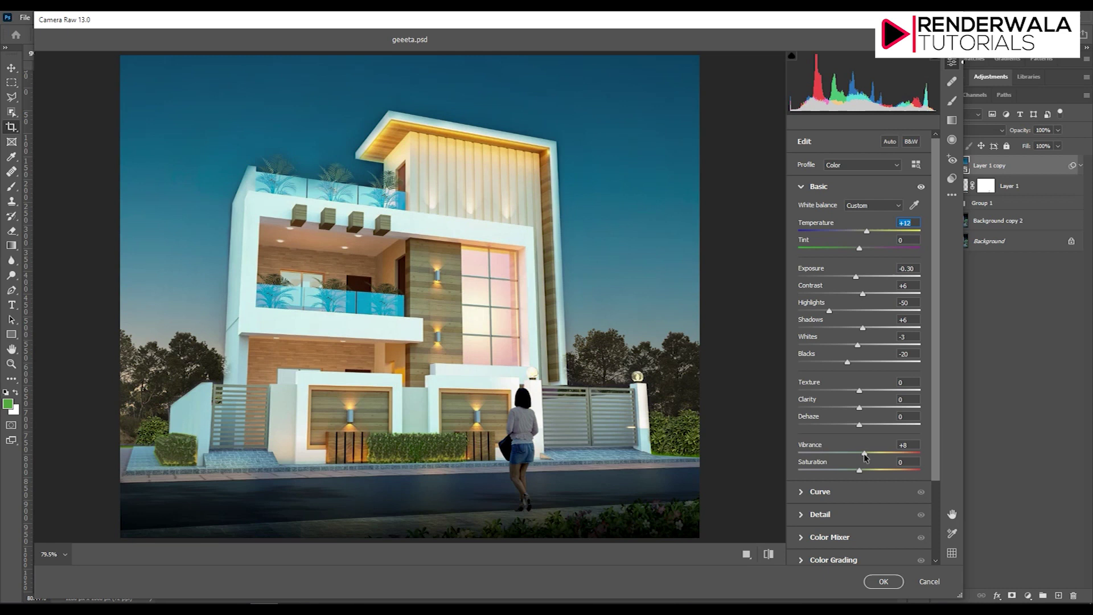
mouse_move(864, 453)
mouse_down()
mouse_move(844, 445)
mouse_move(856, 447)
mouse_up()
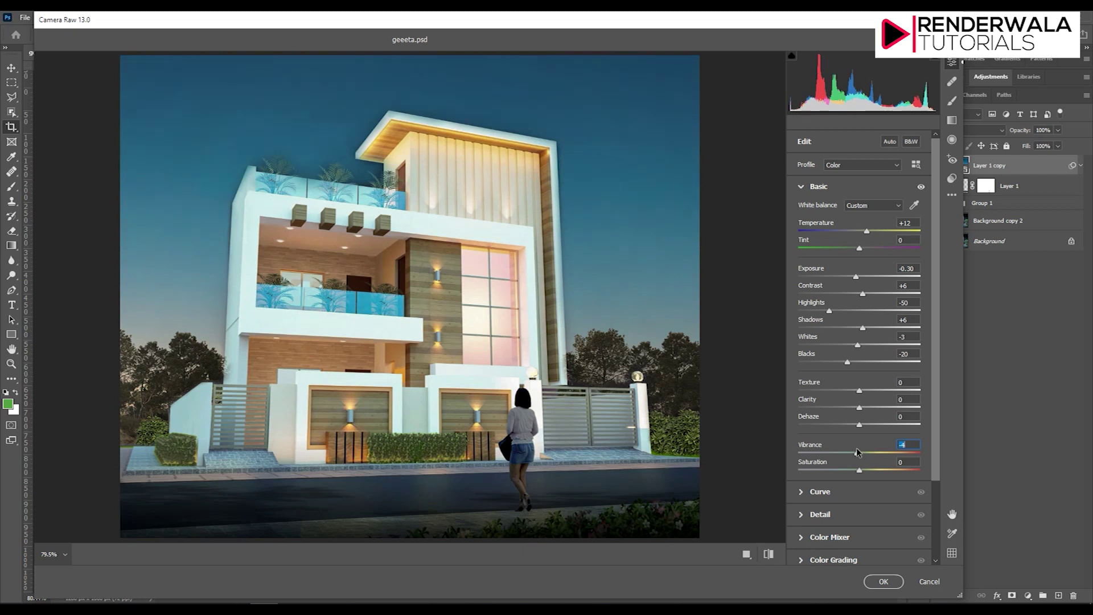
drag(857, 452, 859, 453)
drag(859, 249, 865, 258)
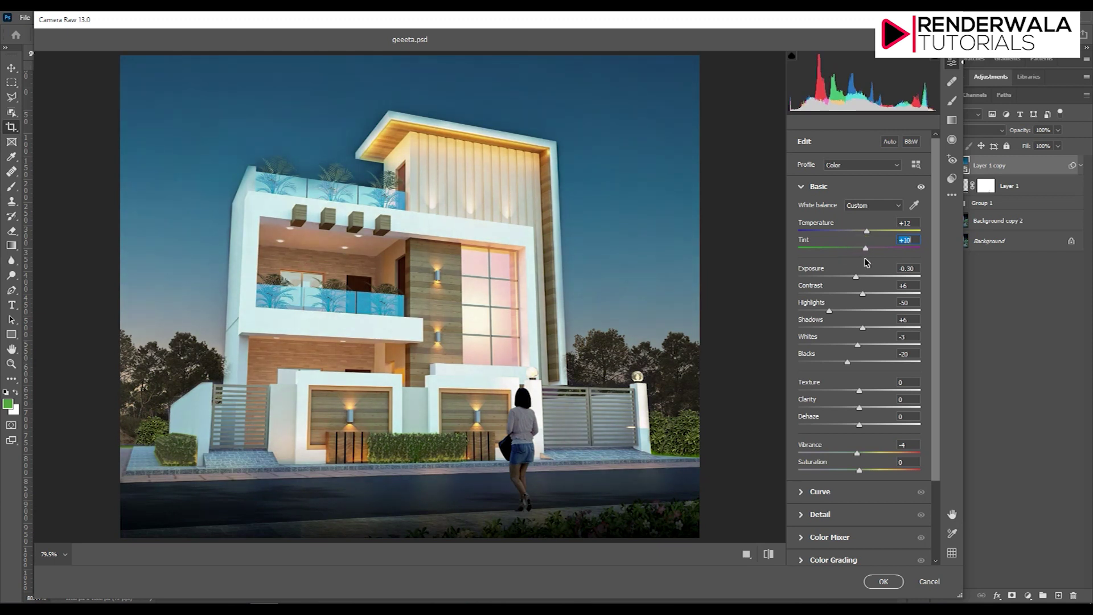
drag(866, 263, 862, 262)
Step: Return Exposure to -0.30 and pull the Blacks slider further left
drag(860, 274, 855, 276)
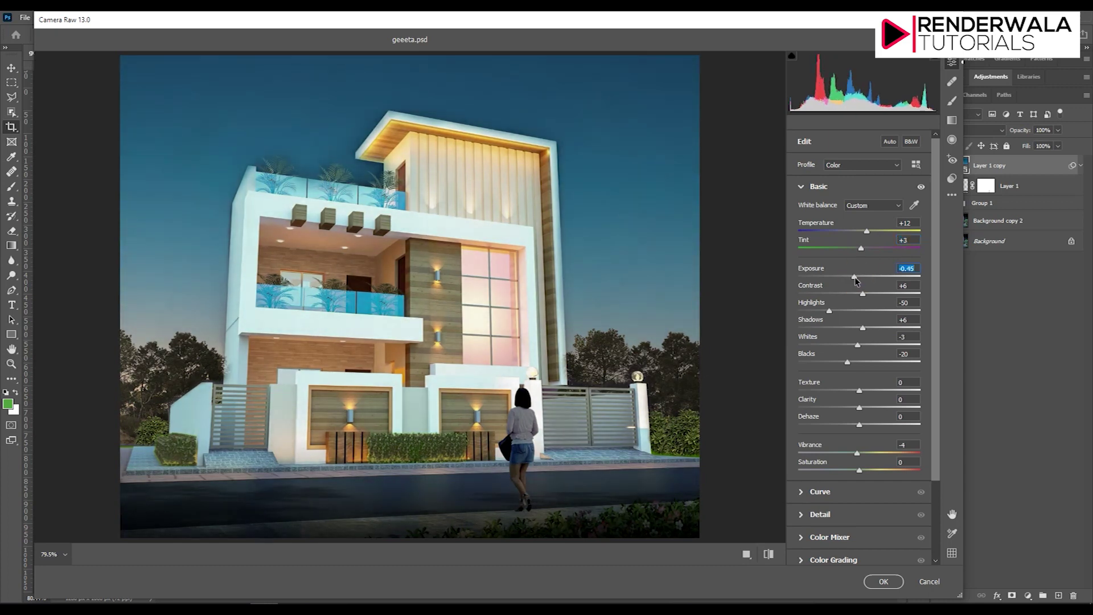
drag(854, 277, 857, 277)
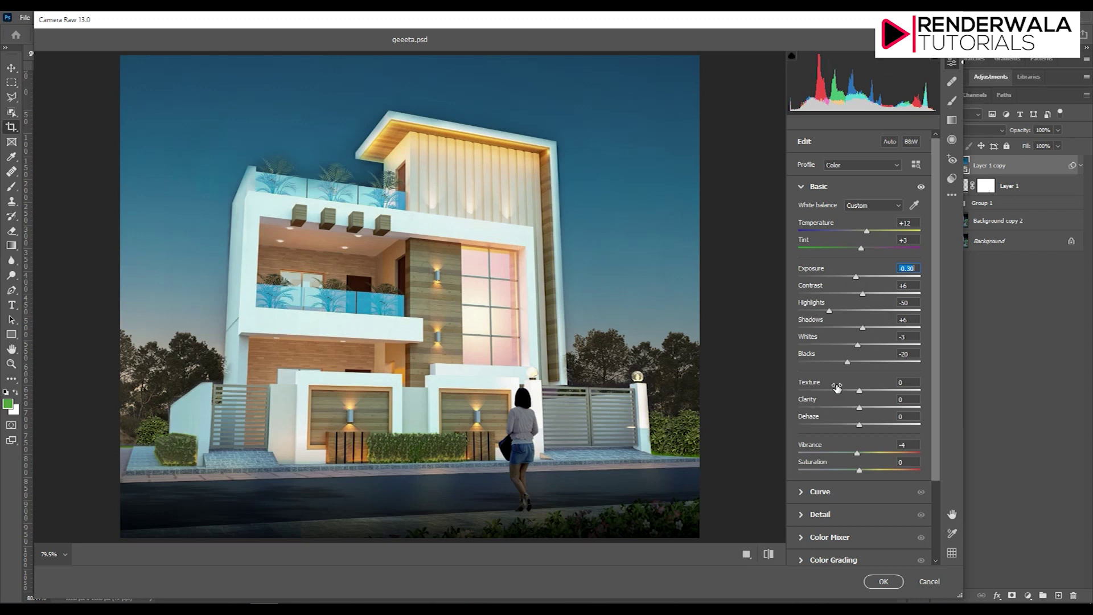
mouse_move(848, 362)
mouse_down()
mouse_move(868, 365)
mouse_move(849, 363)
mouse_up()
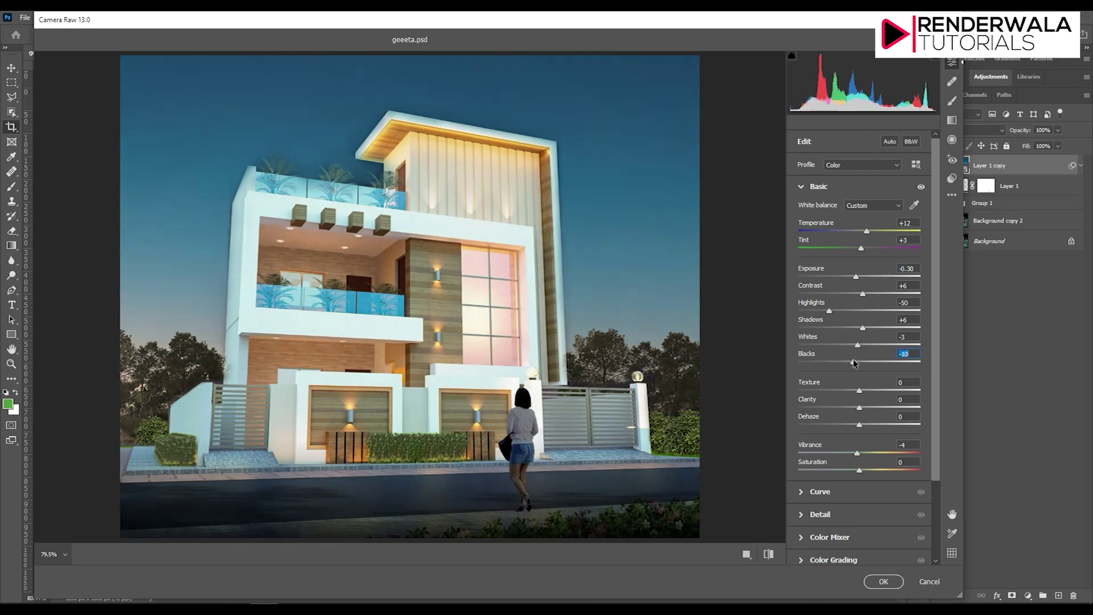
Step: Apply the Camera Raw adjustments and zoom in on the tall white column
click(884, 581)
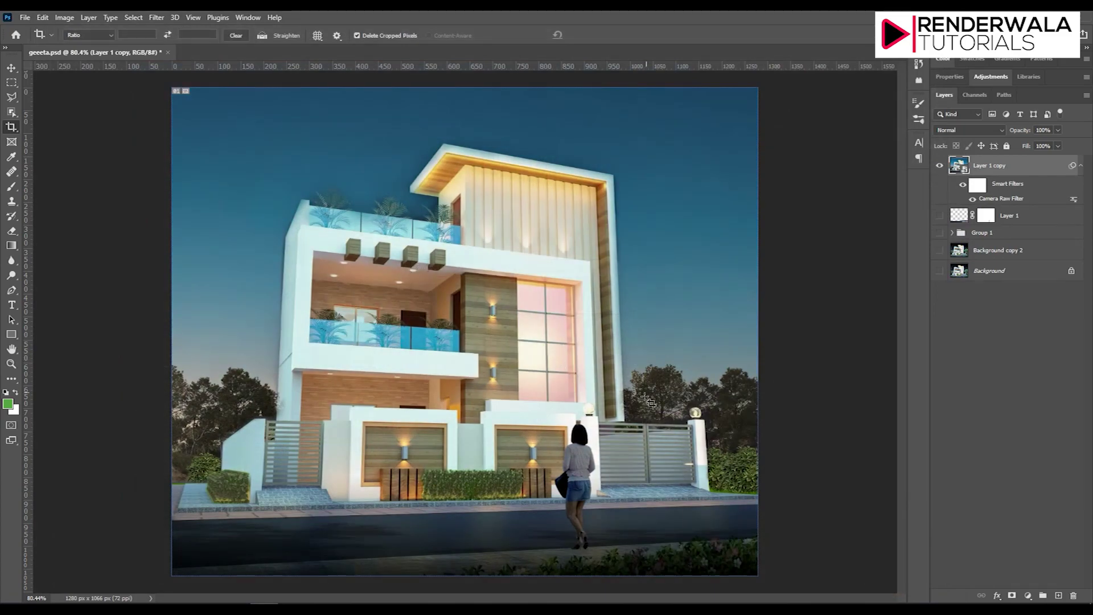
scroll(560, 359, up, 3)
scroll(601, 394, up, 3)
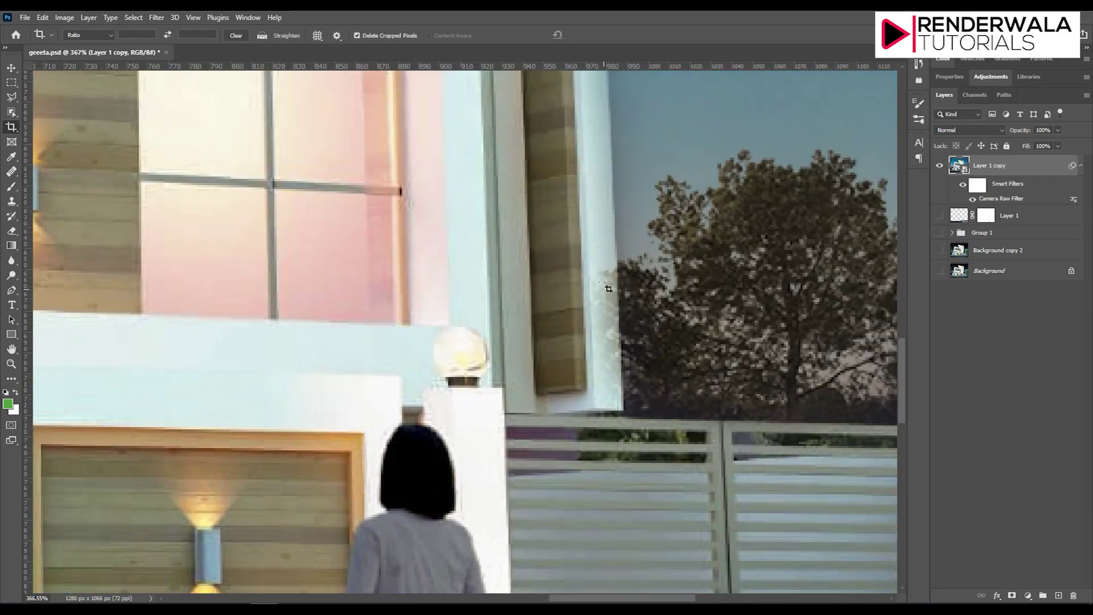
scroll(601, 392, down, 3)
scroll(603, 444, down, 3)
scroll(608, 498, down, 2)
scroll(606, 473, up, 2)
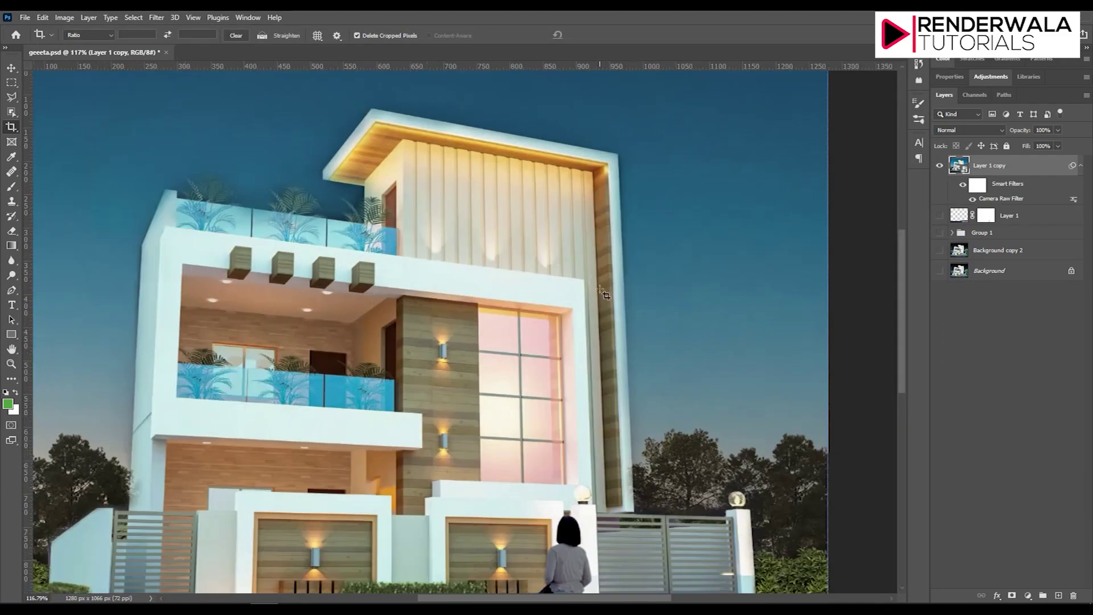
scroll(605, 450, up, 2)
scroll(603, 421, up, 2)
scroll(602, 403, down, 1)
scroll(603, 402, up, 2)
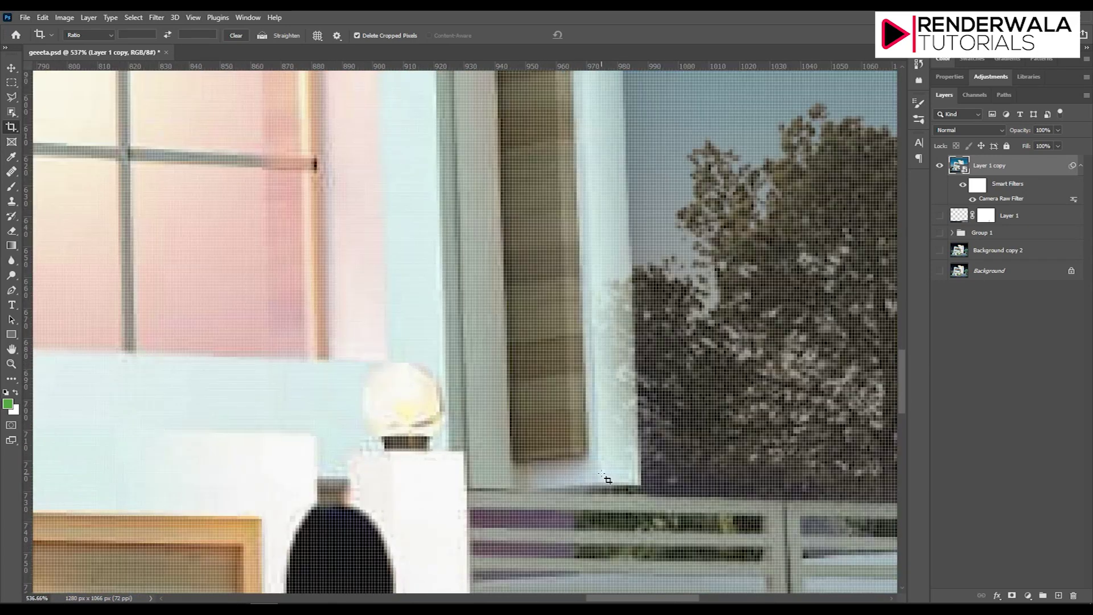
scroll(604, 467, down, 1)
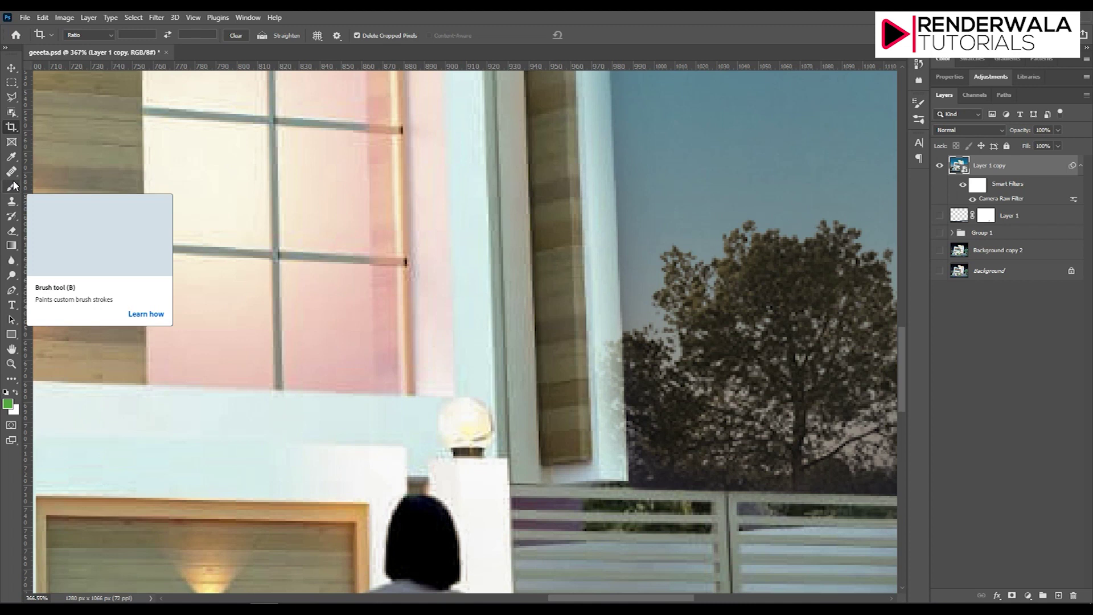
Step: Rasterize the layer and clone nearby sky over the tree specks beside the column
click(11, 201)
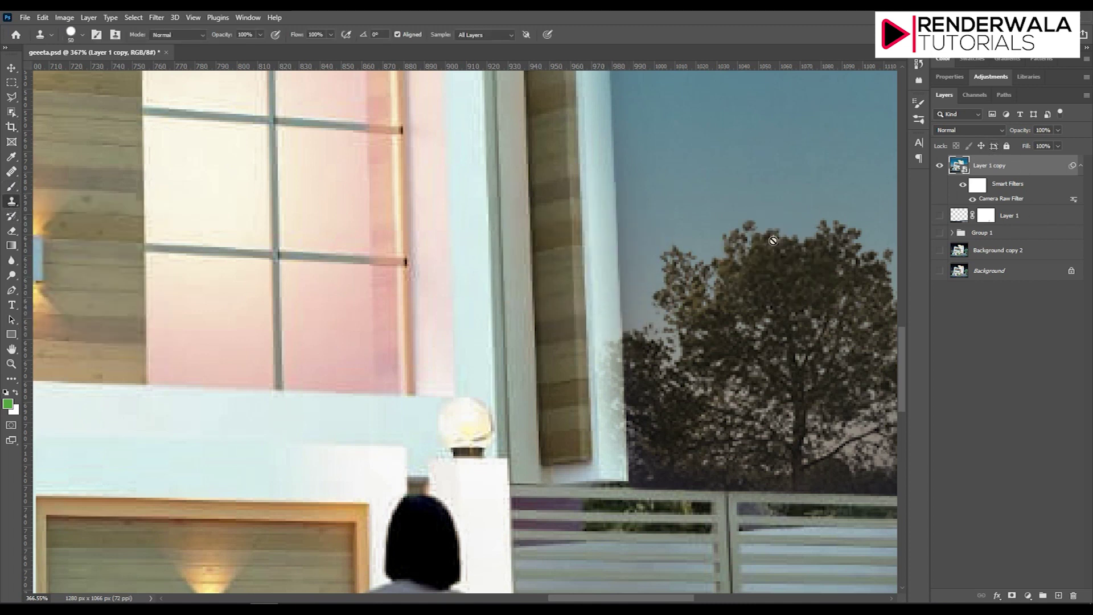
alt+click(606, 280)
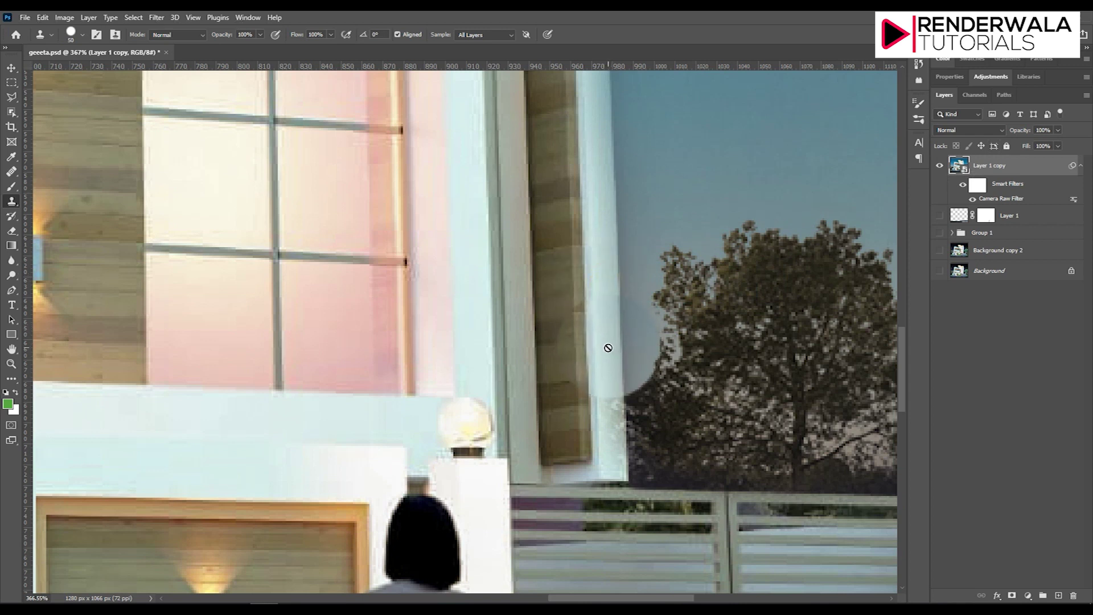
click(608, 348)
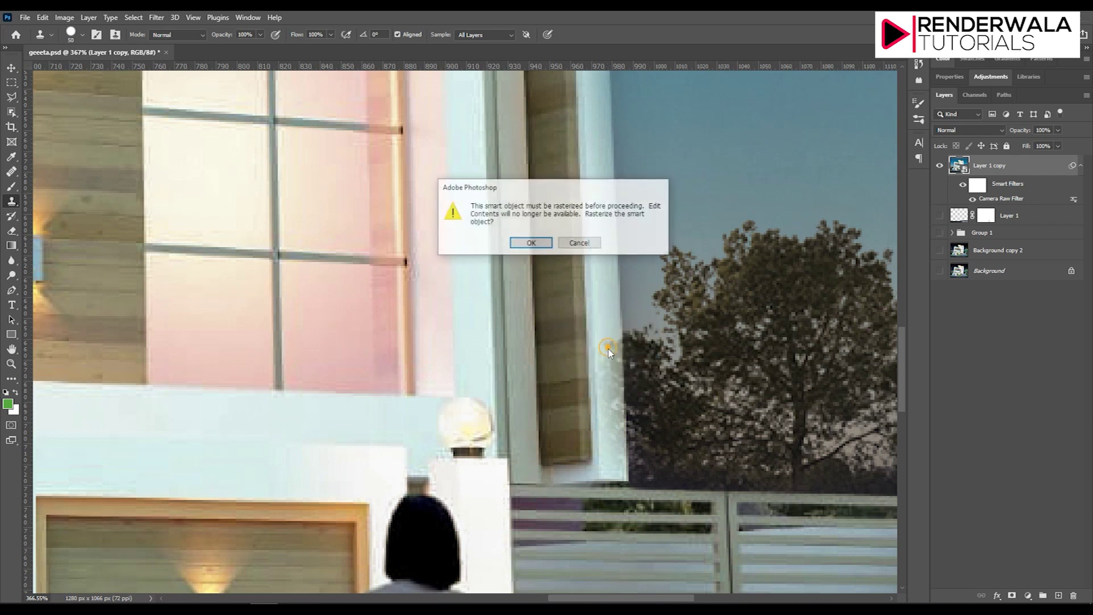
click(527, 244)
drag(587, 377, 598, 439)
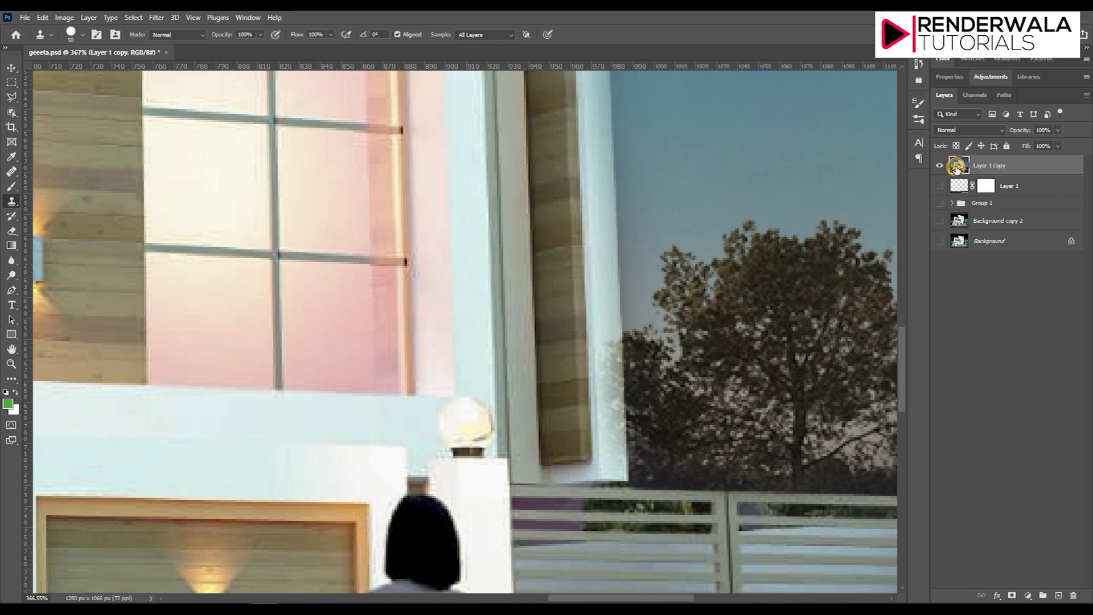
Step: Switch to the Brush and sample the column's light blue as paint colour
double_click(958, 166)
click(718, 149)
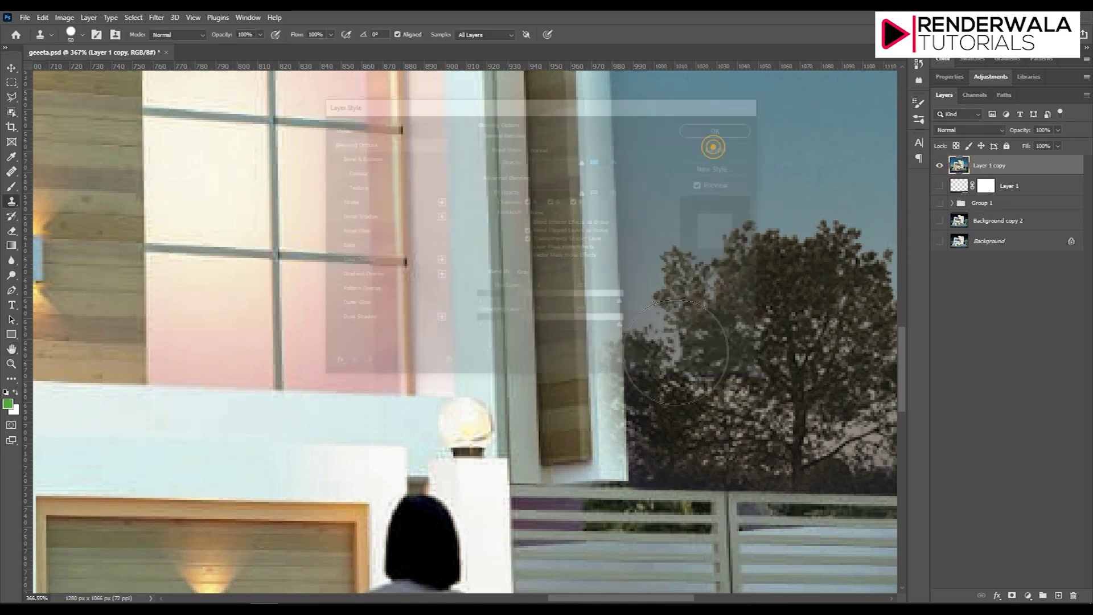
click(12, 187)
alt+click(603, 302)
click(612, 343)
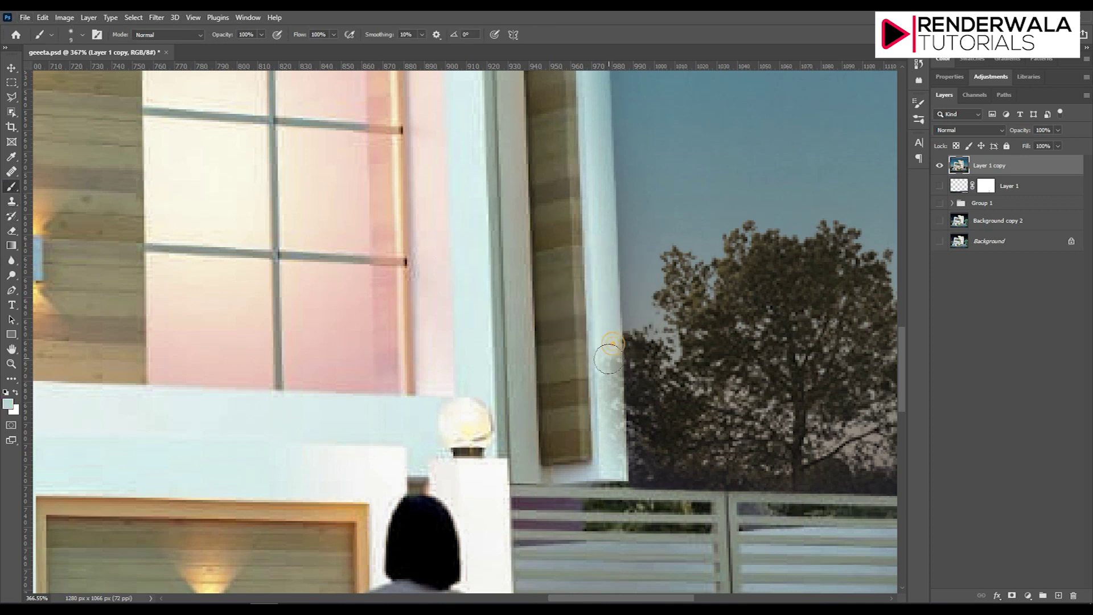
Step: Paint light blue over the specks on the column edge
mouse_move(609, 360)
mouse_down()
mouse_move(615, 472)
mouse_move(612, 363)
mouse_up()
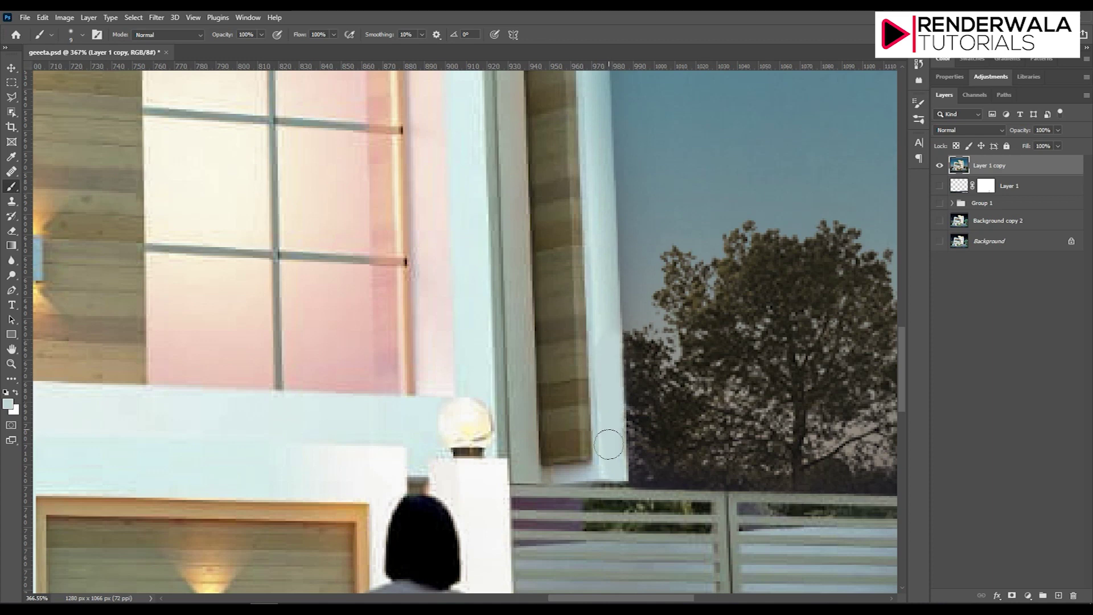
scroll(614, 409, down, 5)
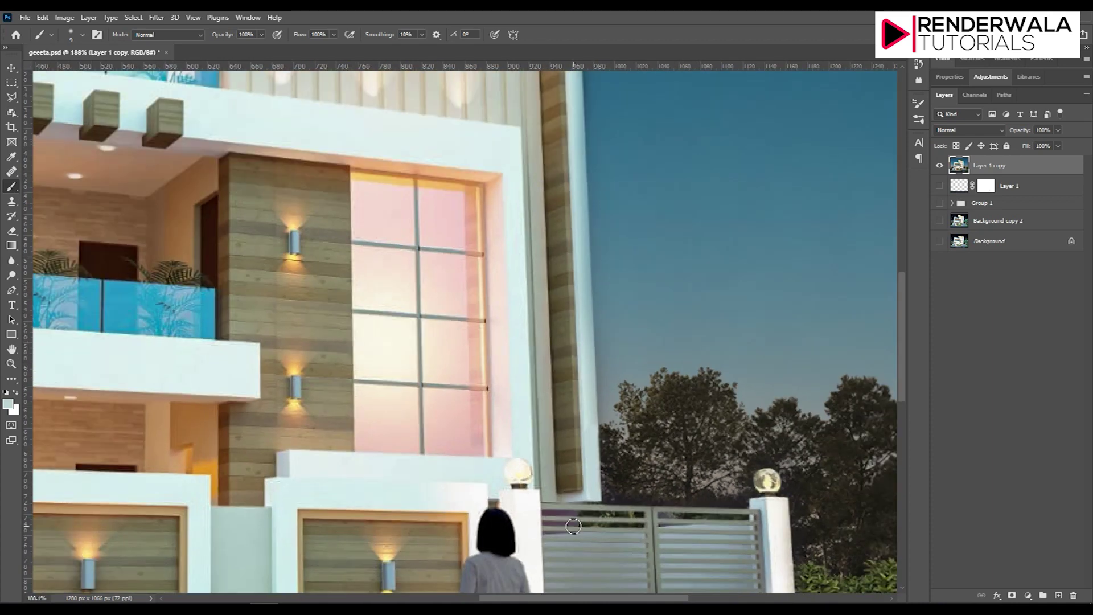
scroll(577, 437, down, 3)
scroll(587, 473, up, 3)
scroll(592, 502, up, 3)
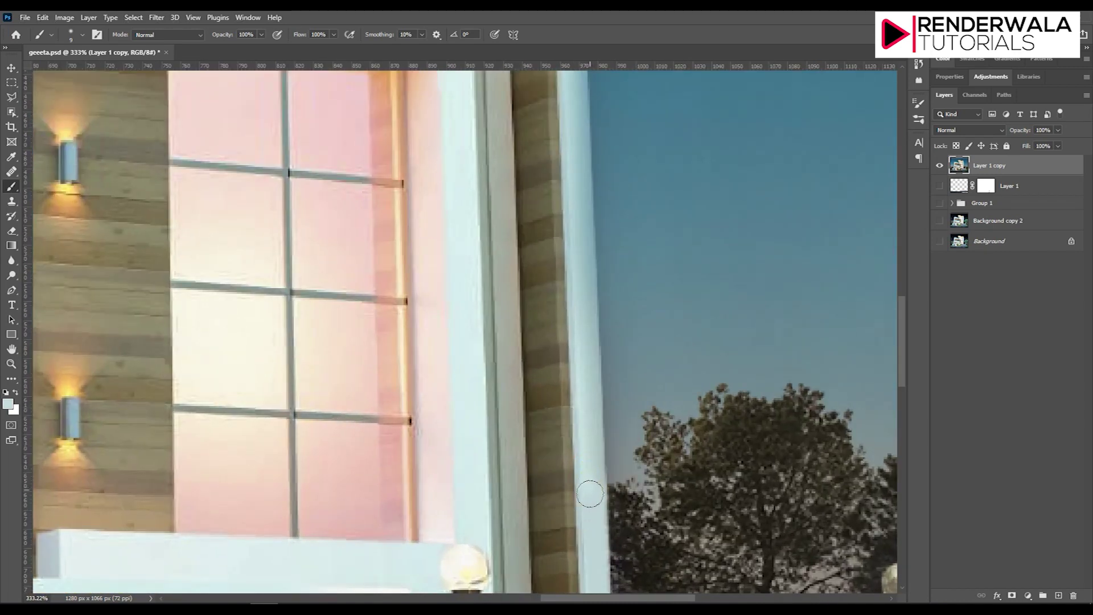
scroll(594, 570, down, 3)
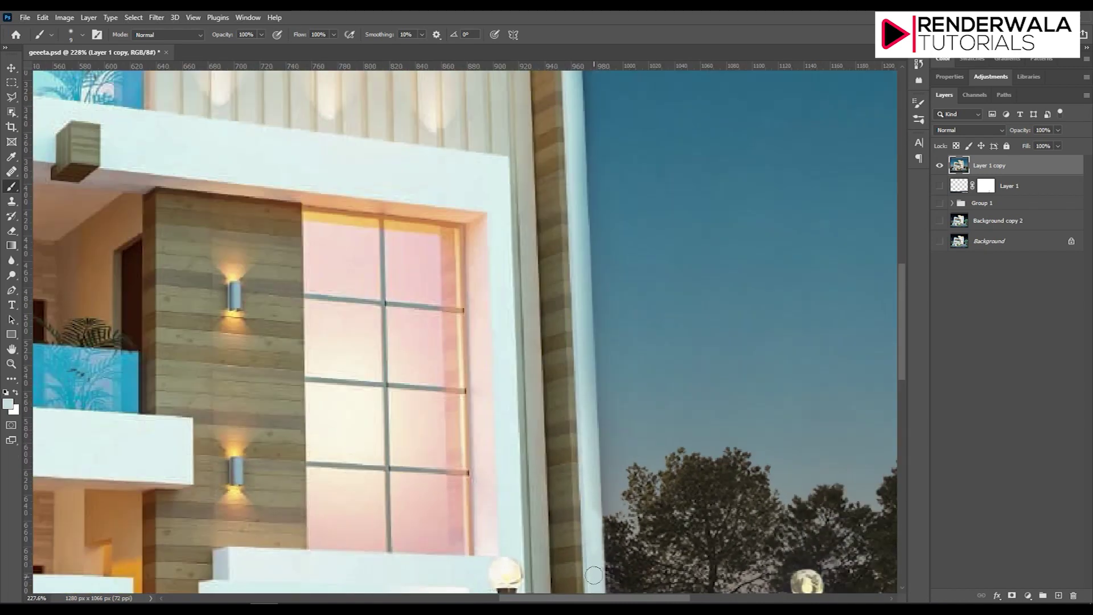
scroll(594, 569, down, 2)
scroll(594, 568, down, 2)
scroll(488, 131, up, 3)
scroll(479, 140, up, 2)
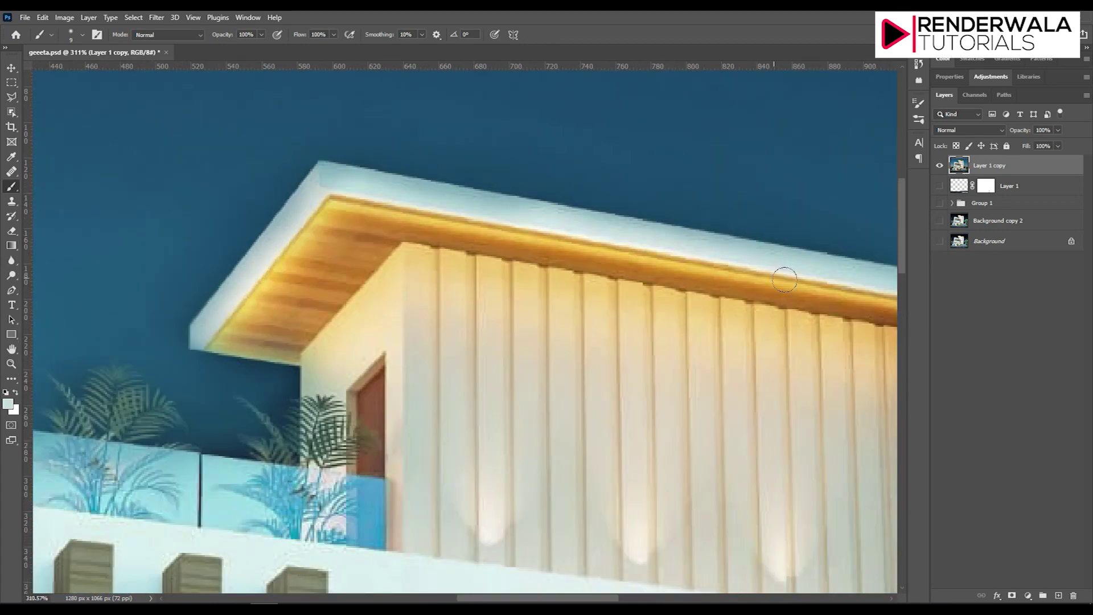
Step: Sample the roof edge colour as the paint colour
alt+click(581, 216)
drag(578, 222, 562, 217)
alt+click(592, 216)
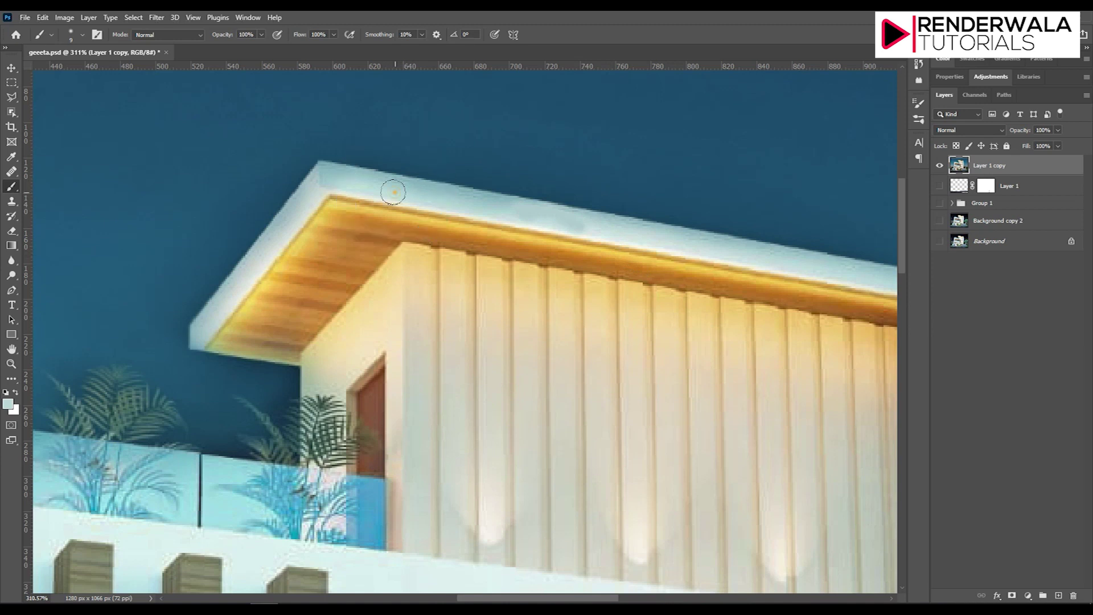
alt+click(434, 187)
Step: Pick the dark sky blue as the painting colour
scroll(366, 297, down, 3)
scroll(361, 339, down, 3)
scroll(219, 317, up, 3)
scroll(327, 397, up, 3)
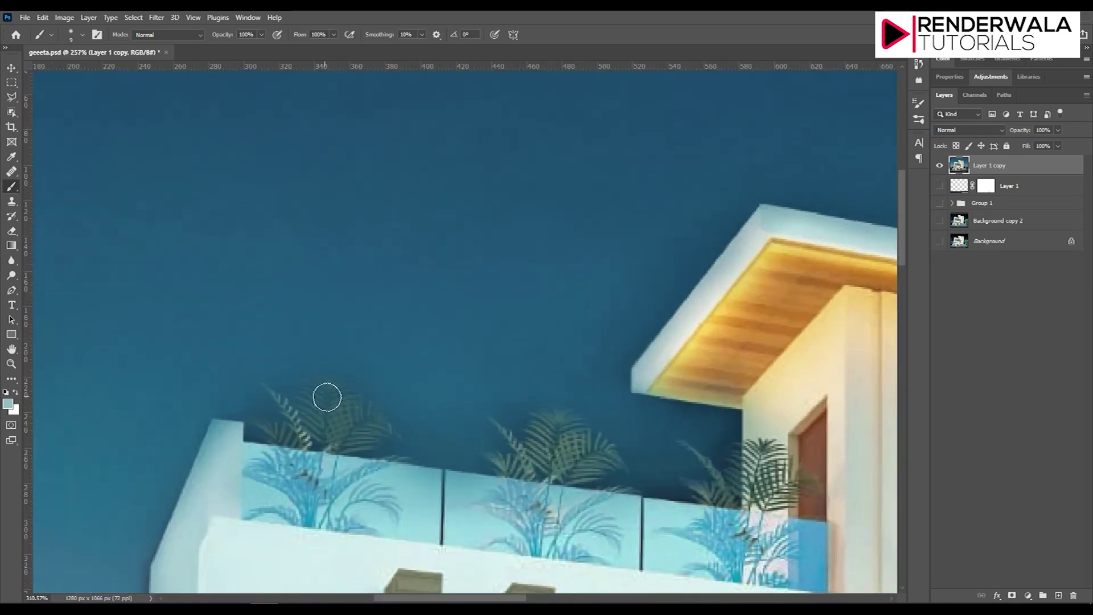
scroll(327, 397, up, 2)
alt+click(391, 363)
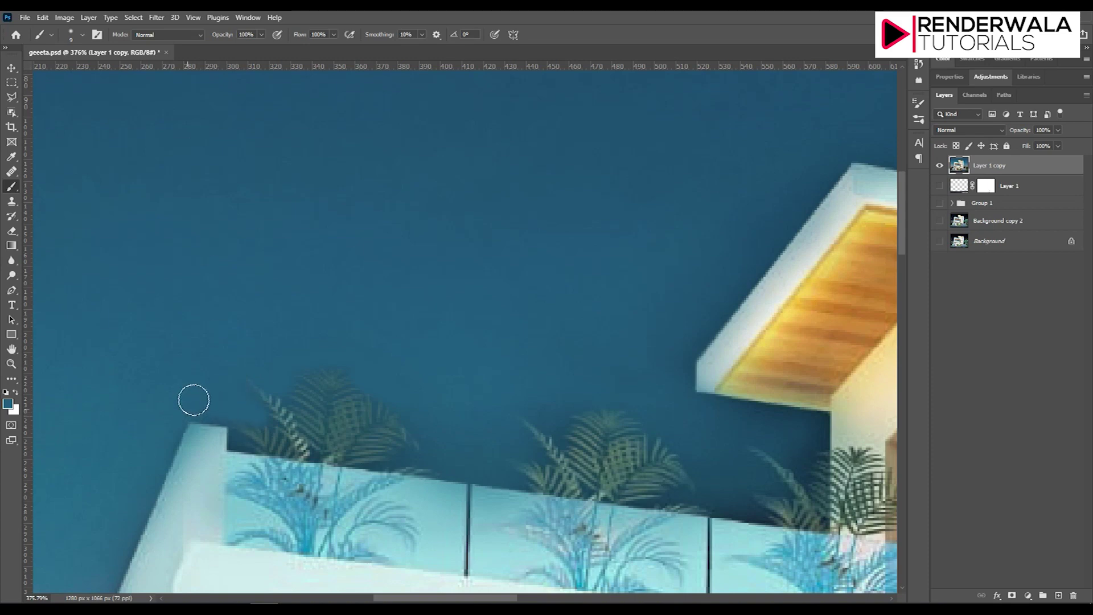
scroll(349, 364, down, 3)
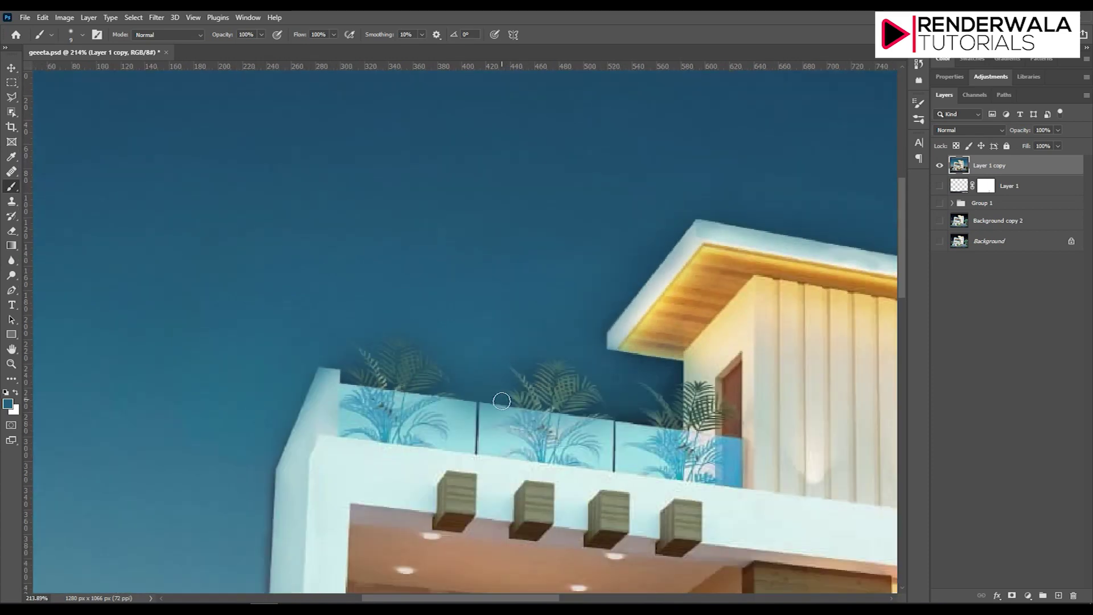
scroll(490, 296, down, 3)
scroll(288, 203, down, 2)
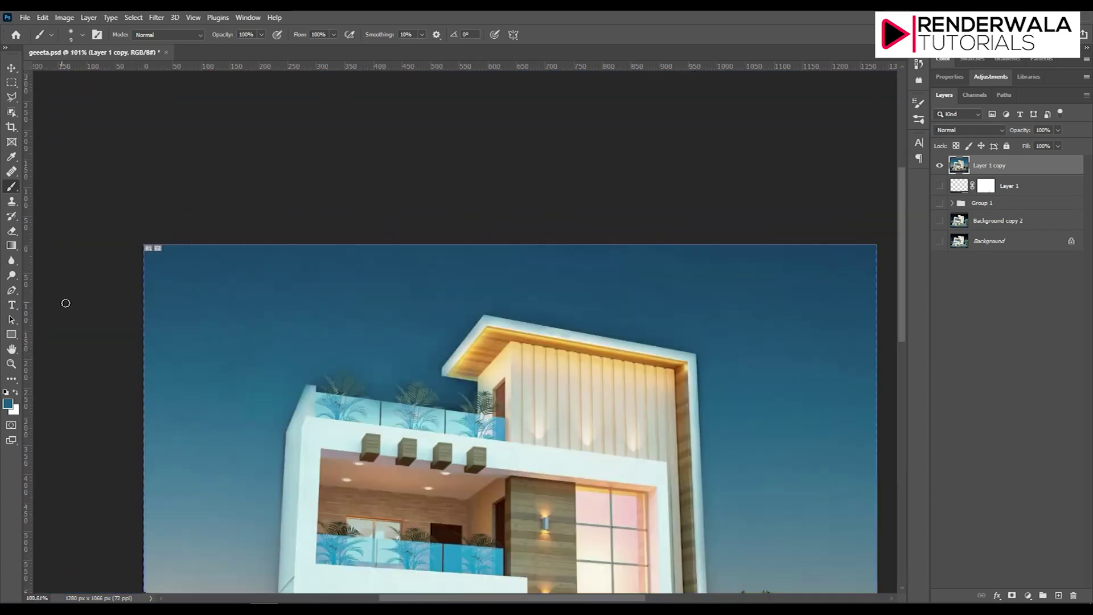
Step: Build a stepped rectangular sky selection: top band, left and right areas fitted to the roofline
click(11, 83)
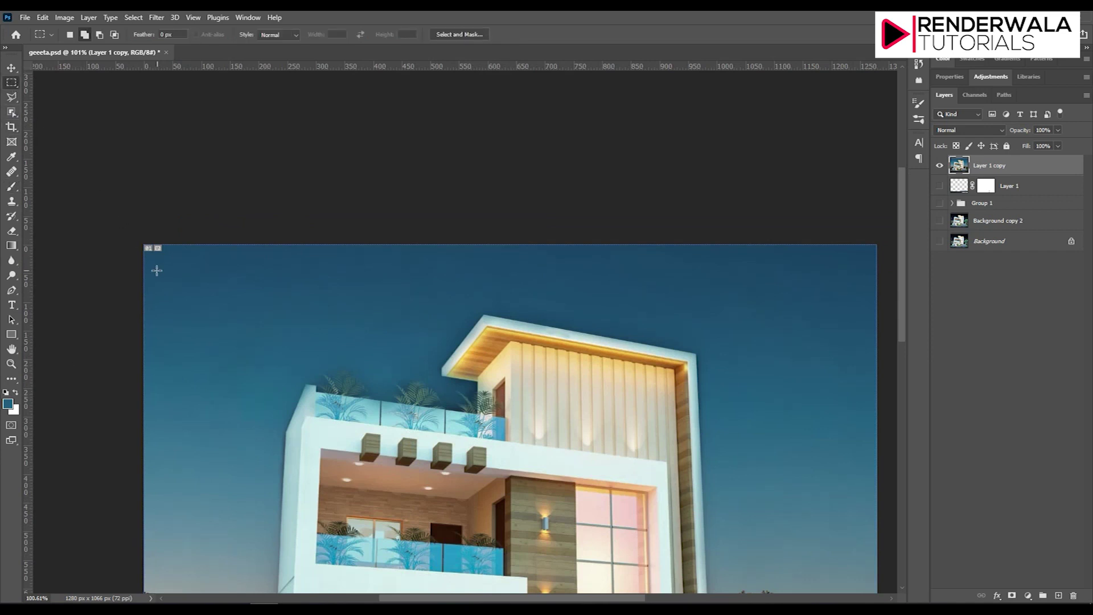
drag(119, 231, 882, 298)
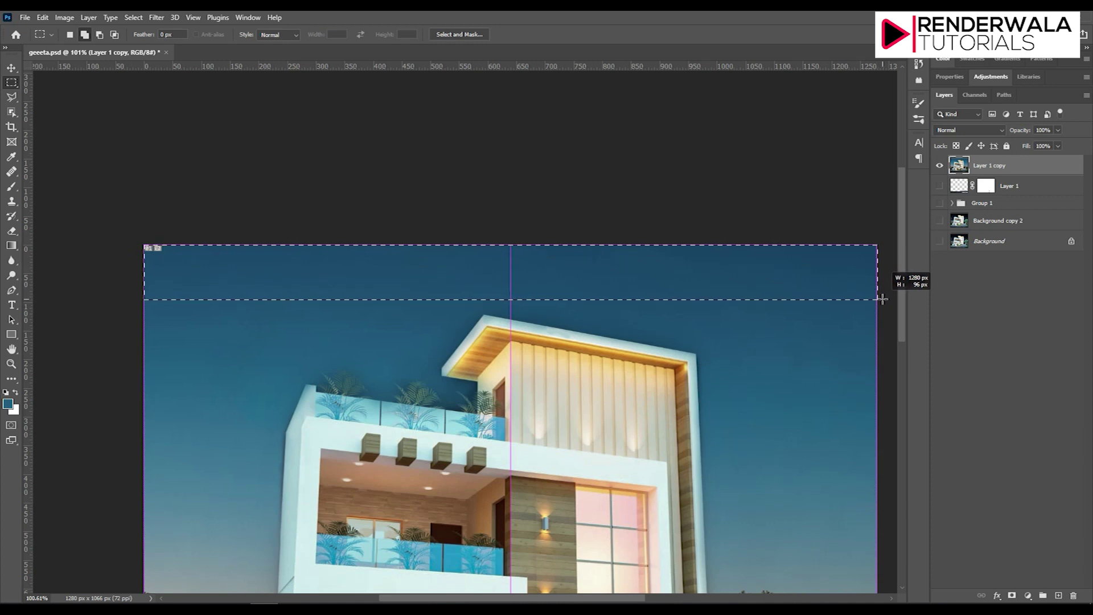
drag(878, 520, 745, 292)
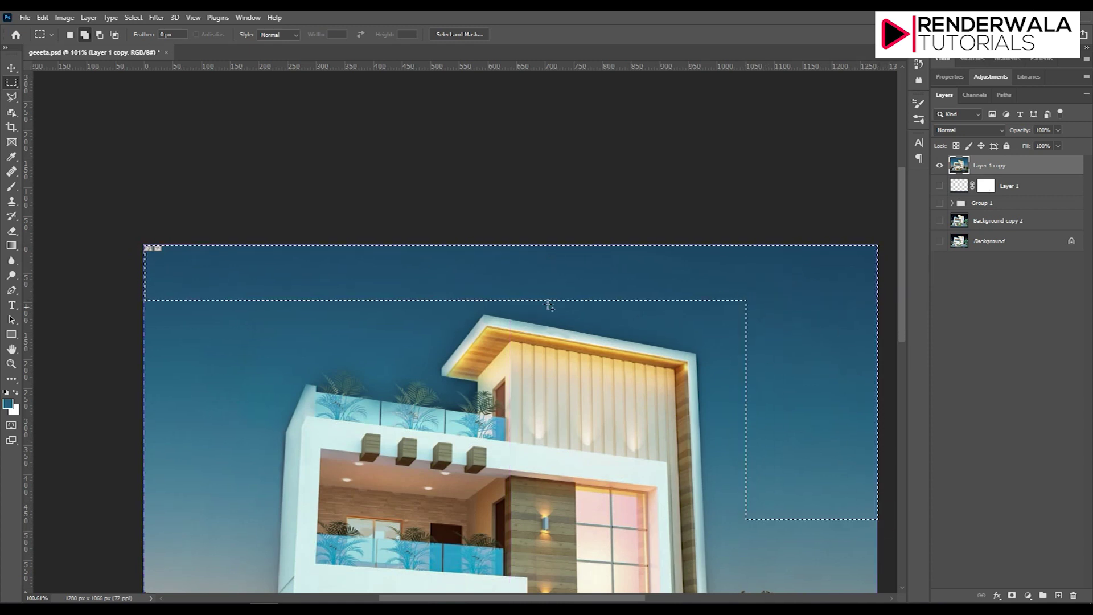
drag(127, 271, 257, 562)
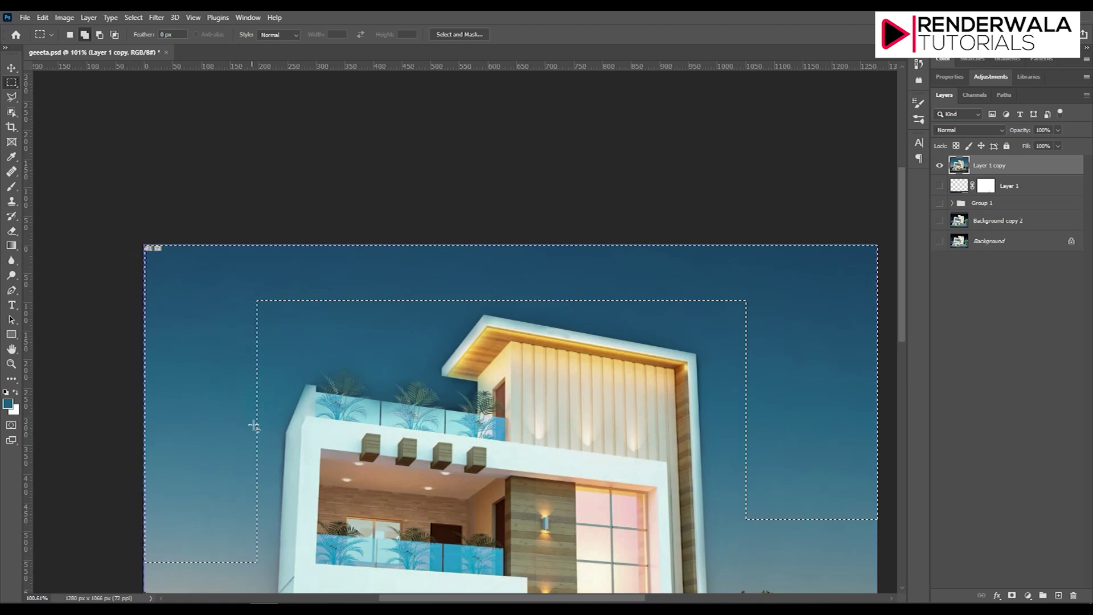
drag(213, 279, 422, 366)
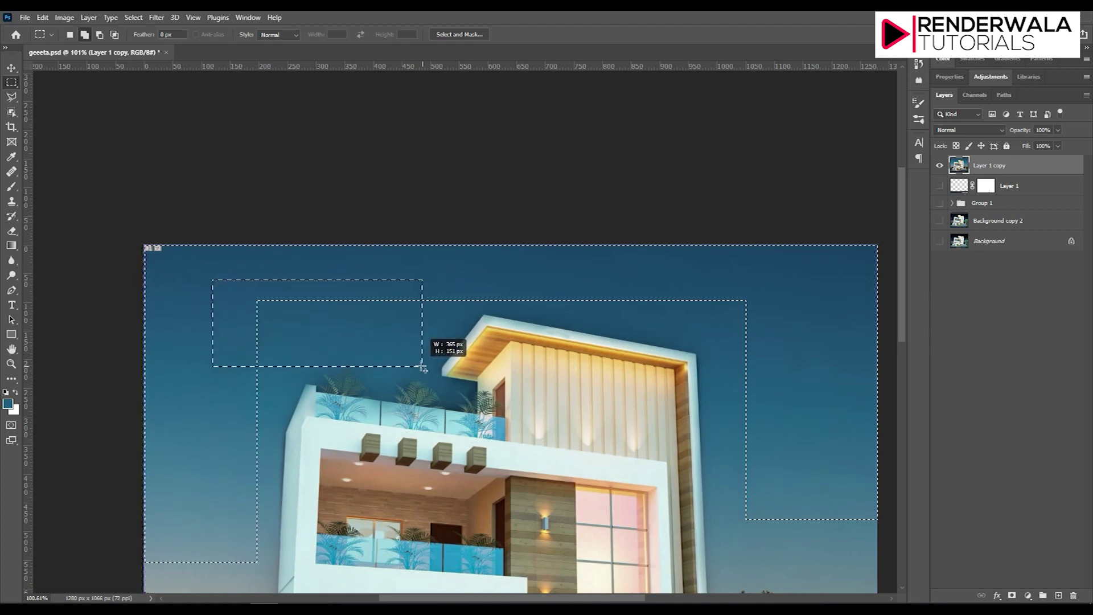
mouse_move(629, 281)
mouse_down()
mouse_move(759, 331)
mouse_move(777, 532)
mouse_up()
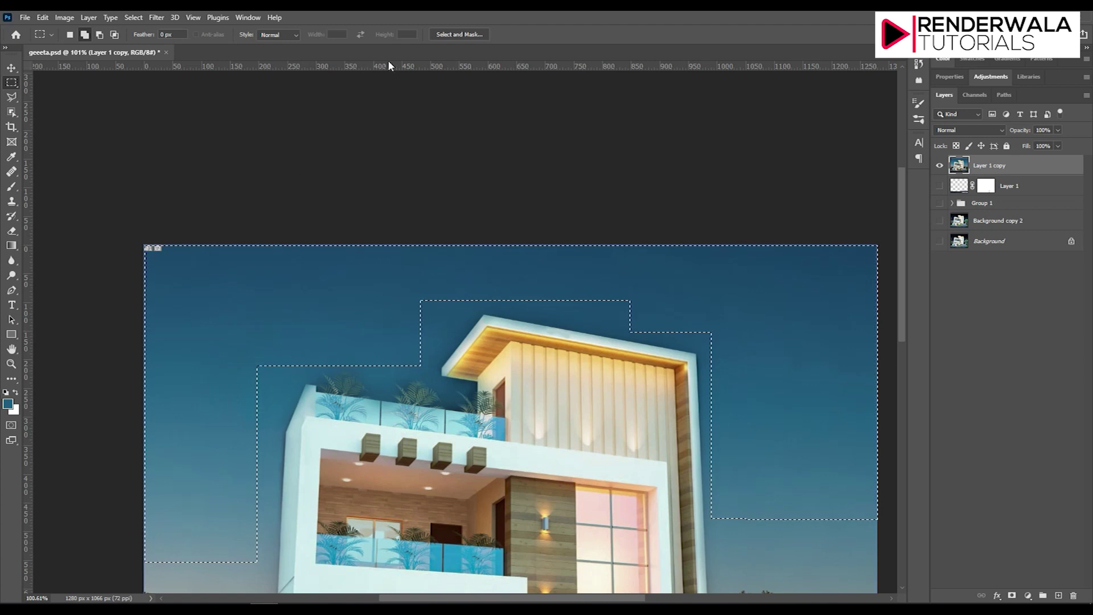
click(442, 35)
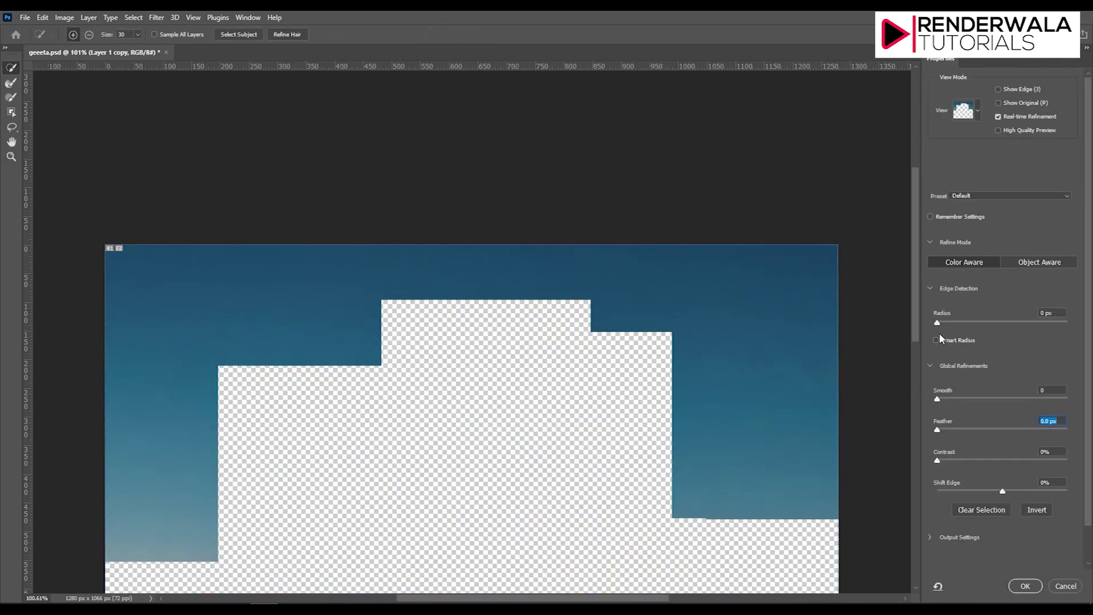
Step: In Select and Mask, set Smooth to 10 and feather the edge, previewing in Overlay
drag(937, 399, 962, 400)
click(967, 112)
click(936, 188)
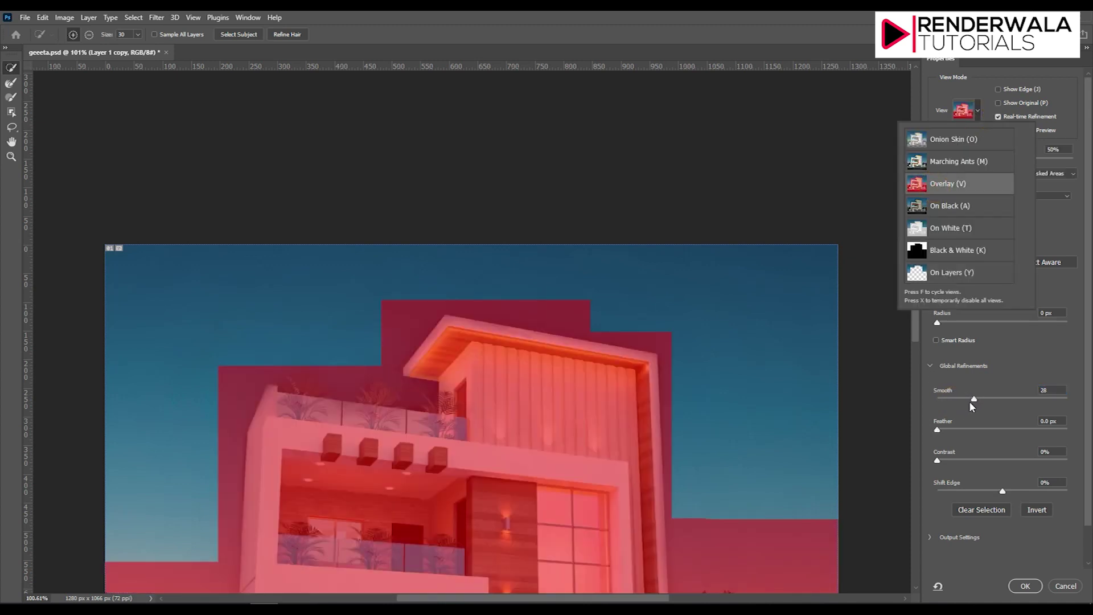
click(972, 406)
mouse_move(974, 399)
mouse_down()
mouse_move(950, 399)
mouse_move(952, 431)
mouse_move(1004, 438)
mouse_move(992, 438)
mouse_up()
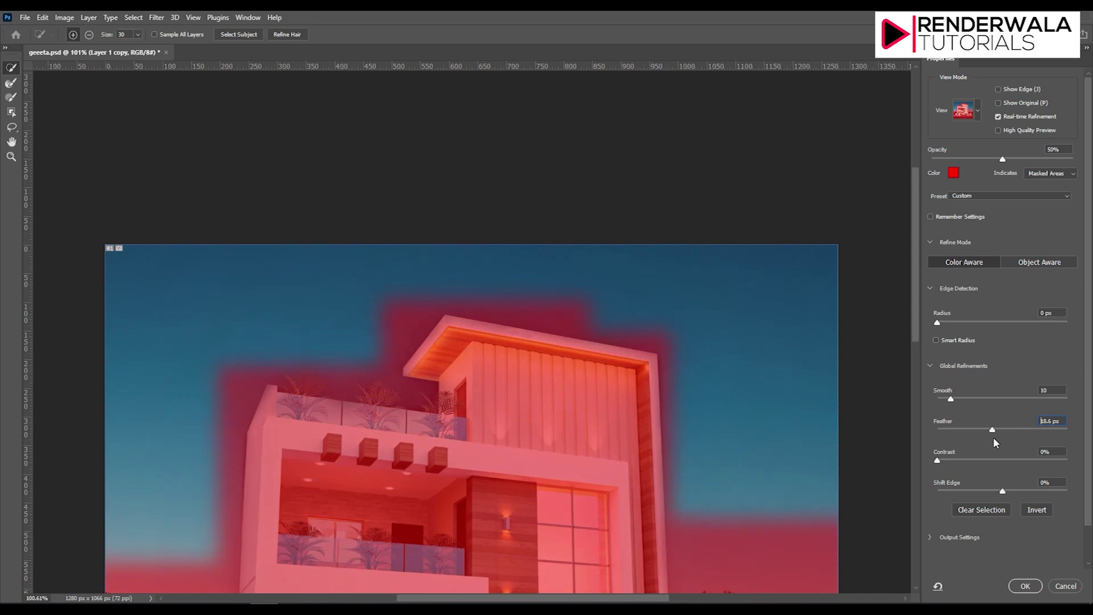
click(1025, 586)
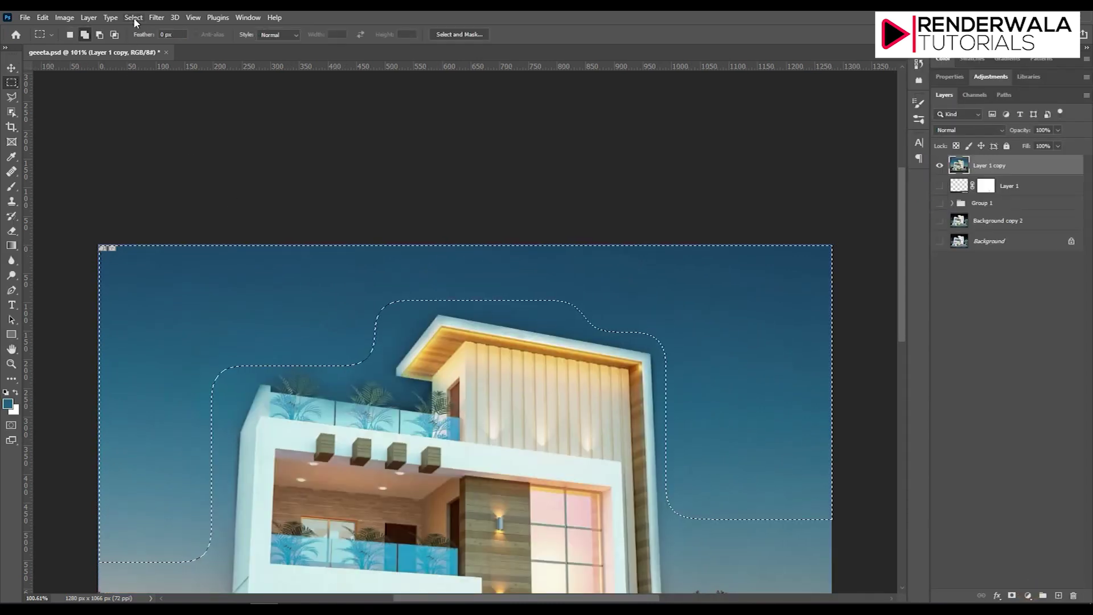
click(156, 18)
mouse_move(162, 163)
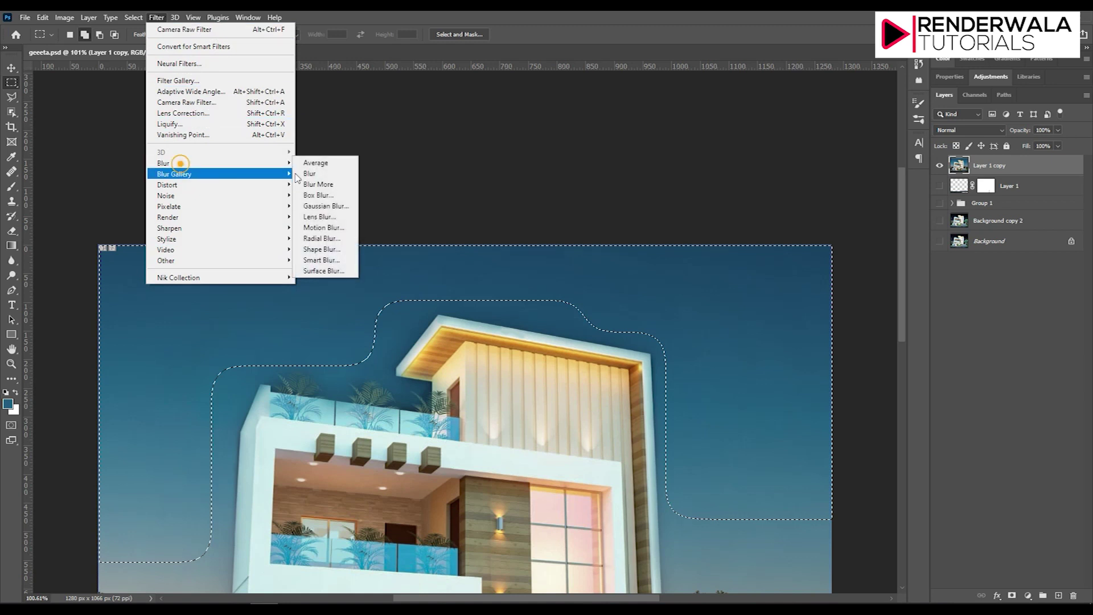
Step: Cancel the Gaussian Blur without applying and deselect with Ctrl+D
click(322, 206)
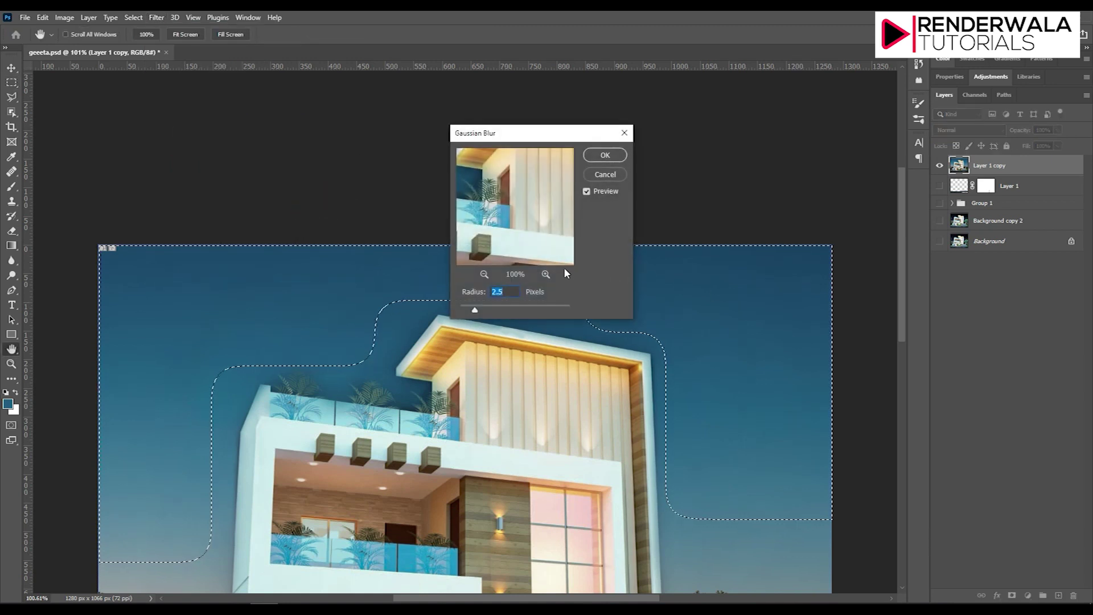
click(625, 133)
key(m)
scroll(359, 293, up, 4)
scroll(296, 296, down, 2)
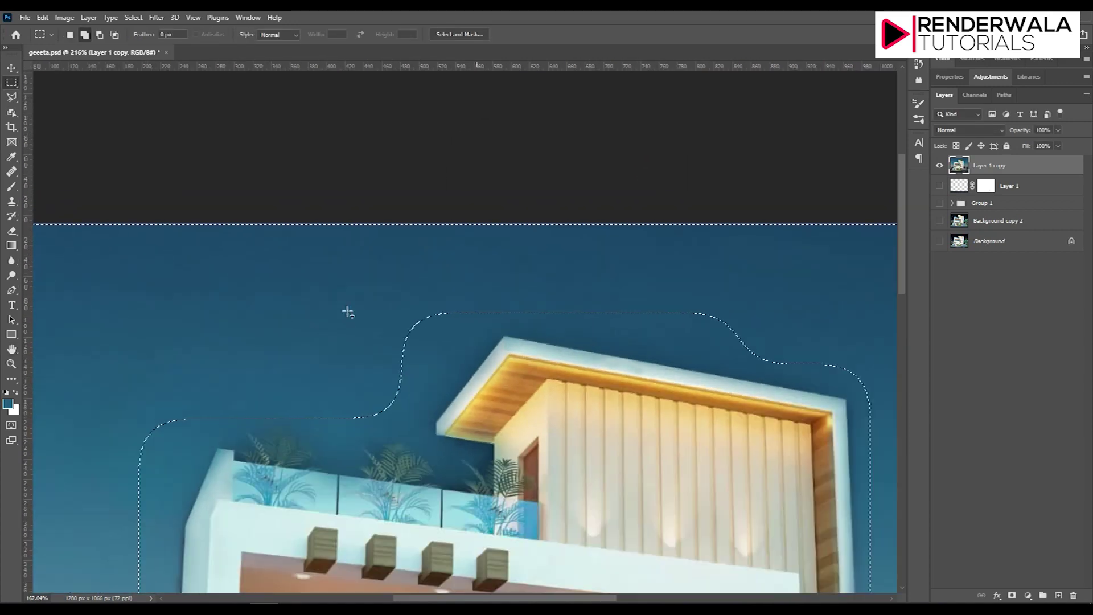
scroll(342, 227, down, 2)
key(ctrl+d)
scroll(472, 336, down, 4)
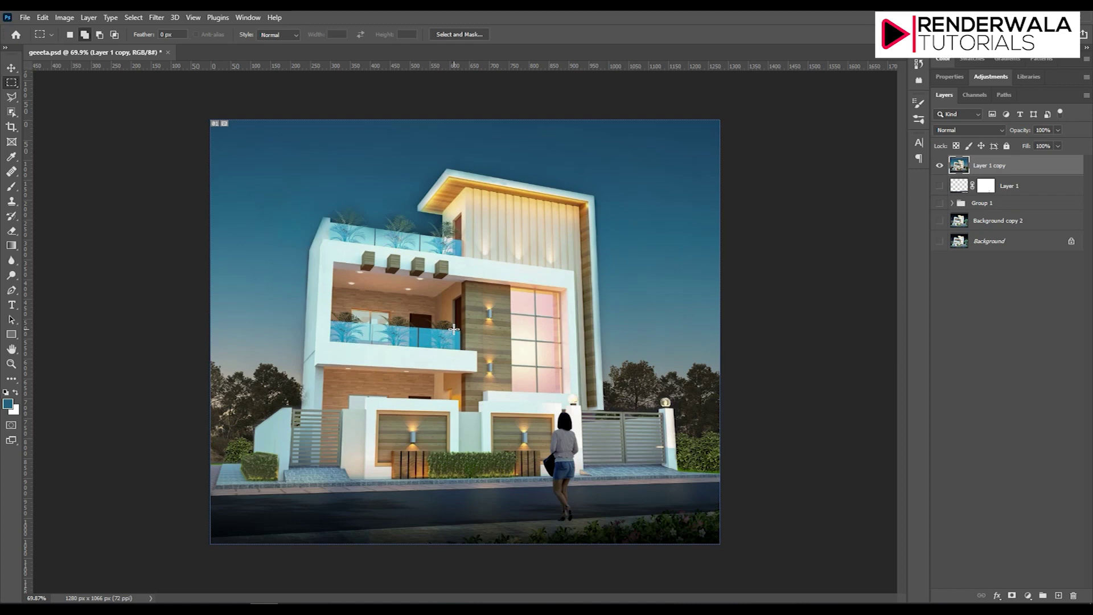
scroll(456, 388, up, 2)
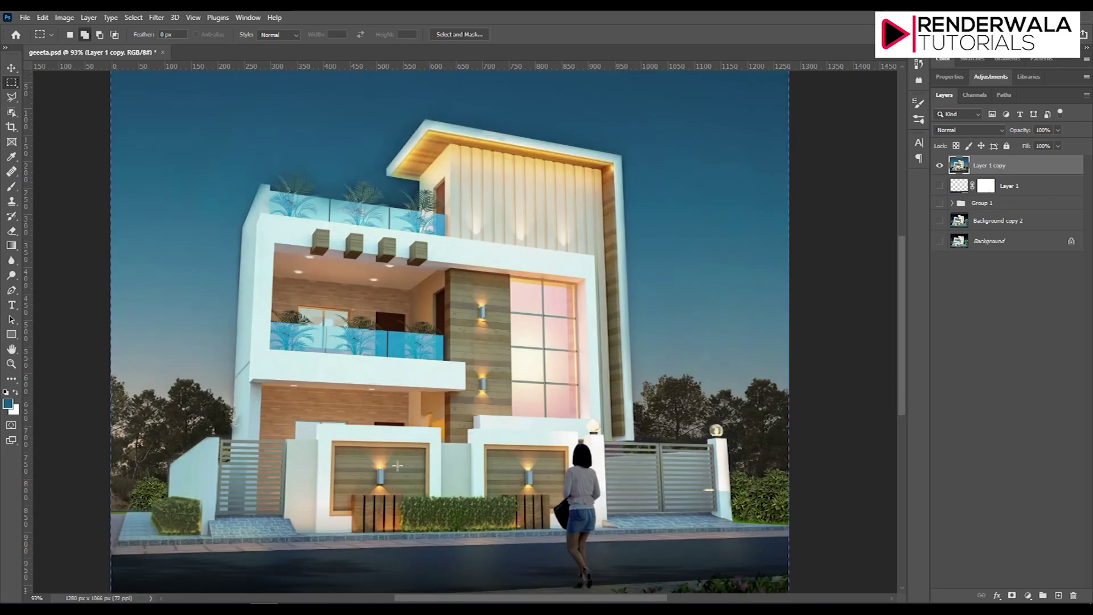
scroll(398, 364, up, 3)
scroll(341, 341, up, 3)
scroll(292, 327, up, 2)
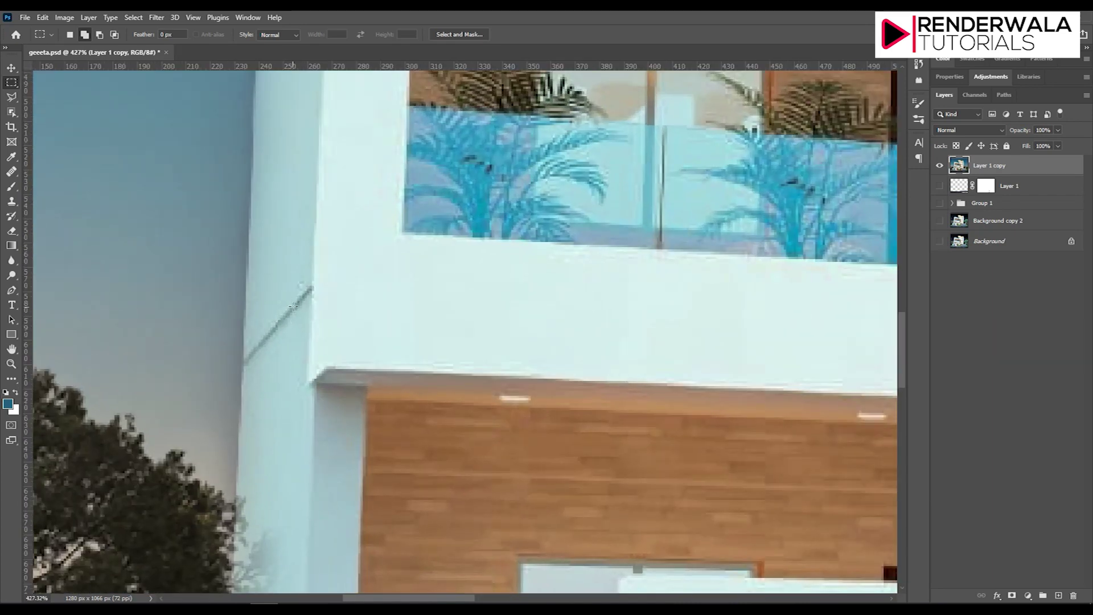
Step: Brush over the dark diagonal crack on the left wall using sampled light wall colour
click(12, 186)
alt+click(279, 270)
click(294, 261)
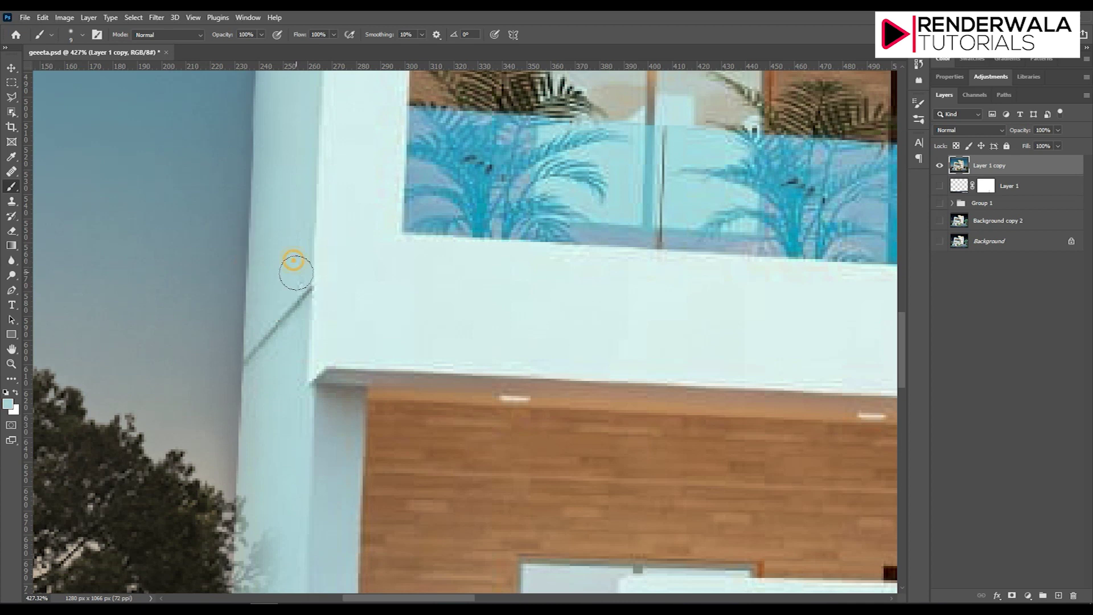
mouse_move(300, 295)
mouse_down()
mouse_move(295, 328)
mouse_move(257, 359)
mouse_up()
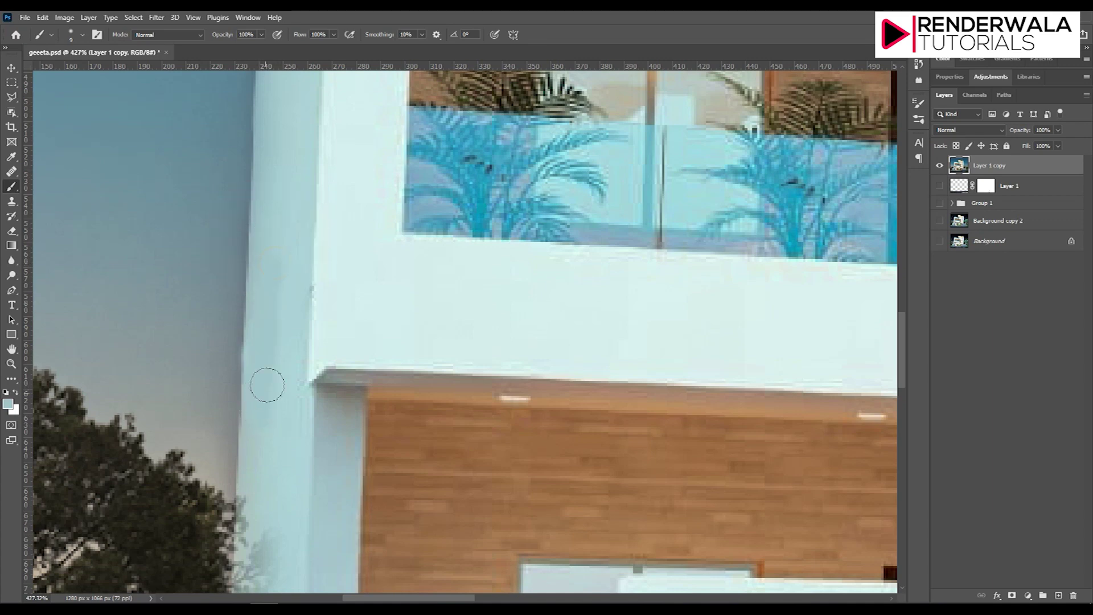
scroll(283, 387, down, 5)
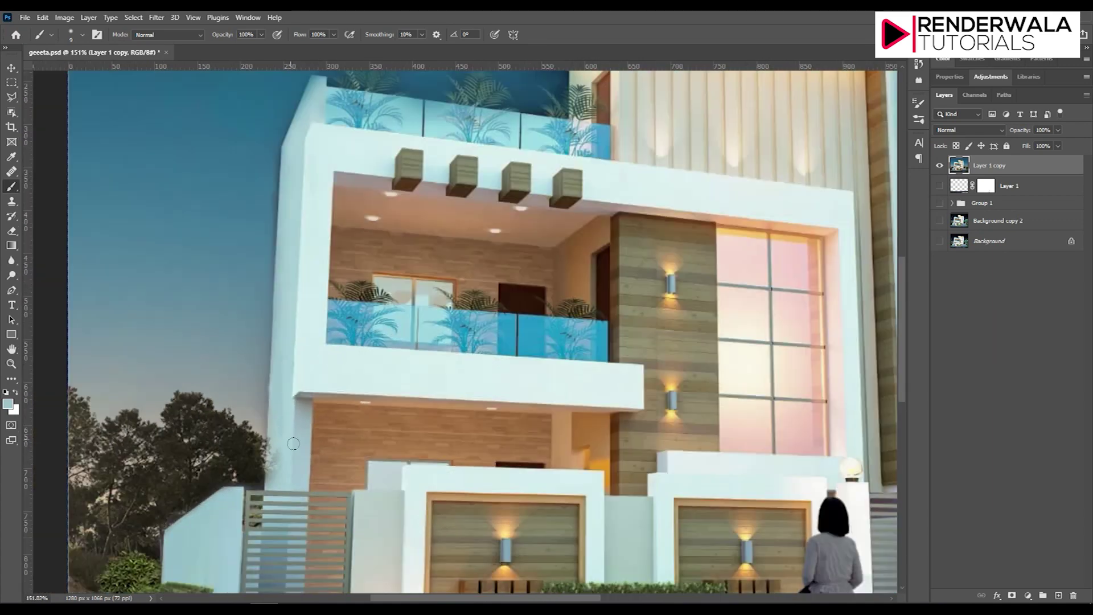
scroll(496, 356, up, 2)
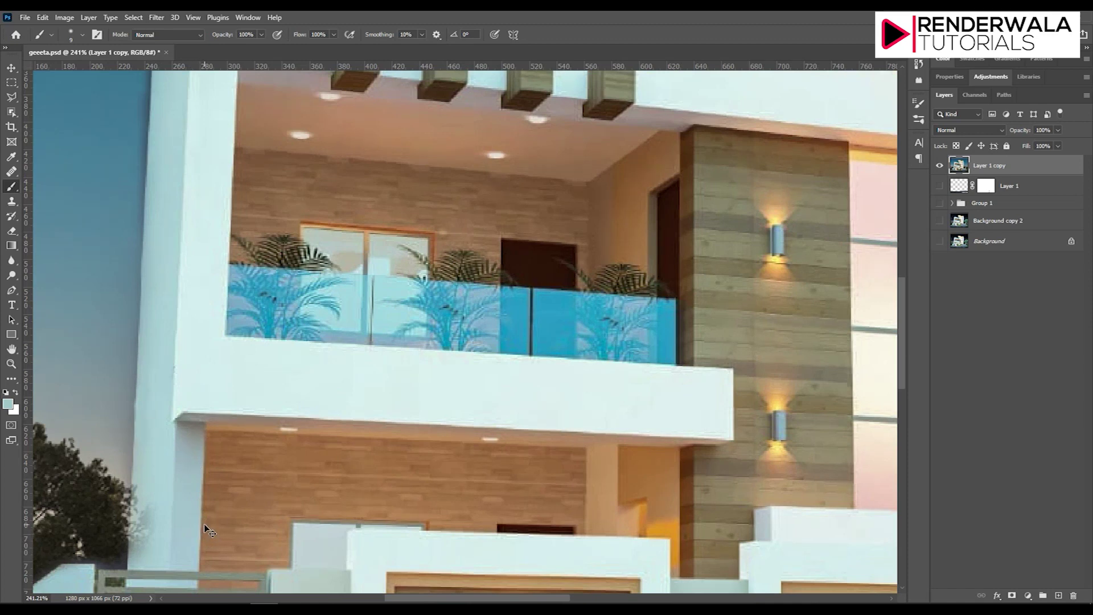
shift+click(135, 418)
scroll(149, 401, up, 5)
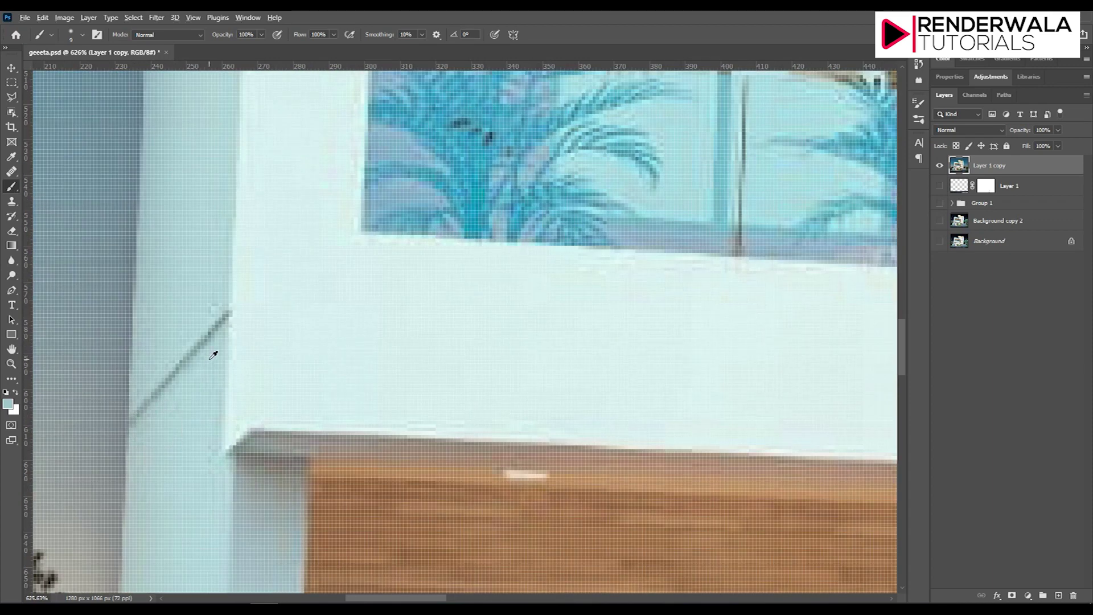
Step: Shrink the brush and repaint the crack's upper part, undoing one bad stroke
alt+click(198, 292)
key(bracketleft)
key(bracketleft)
key(bracketleft)
drag(209, 328, 136, 414)
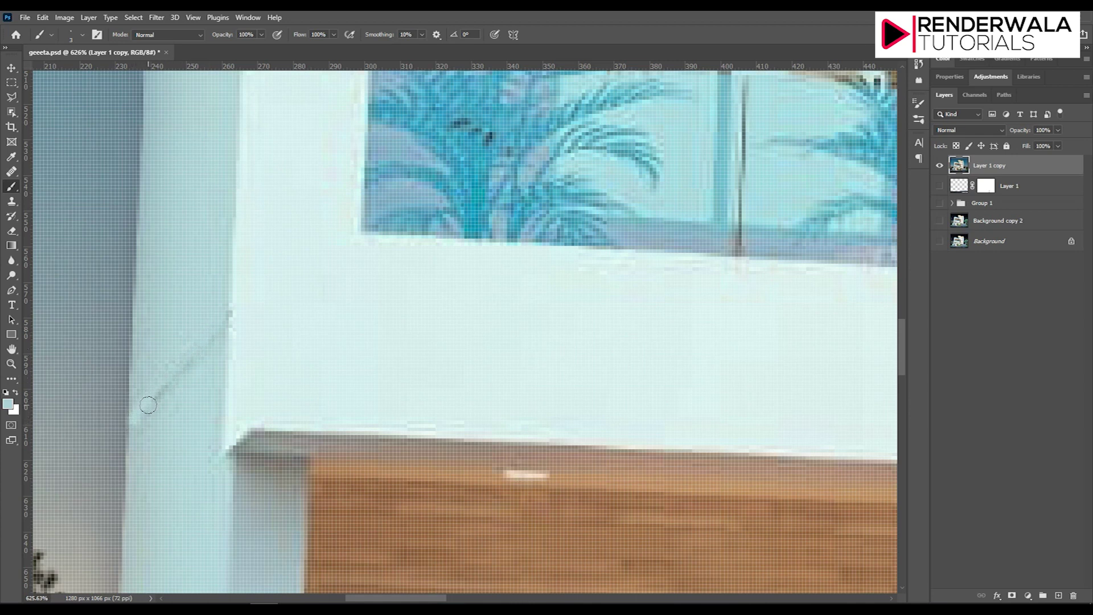
key(ctrl+z)
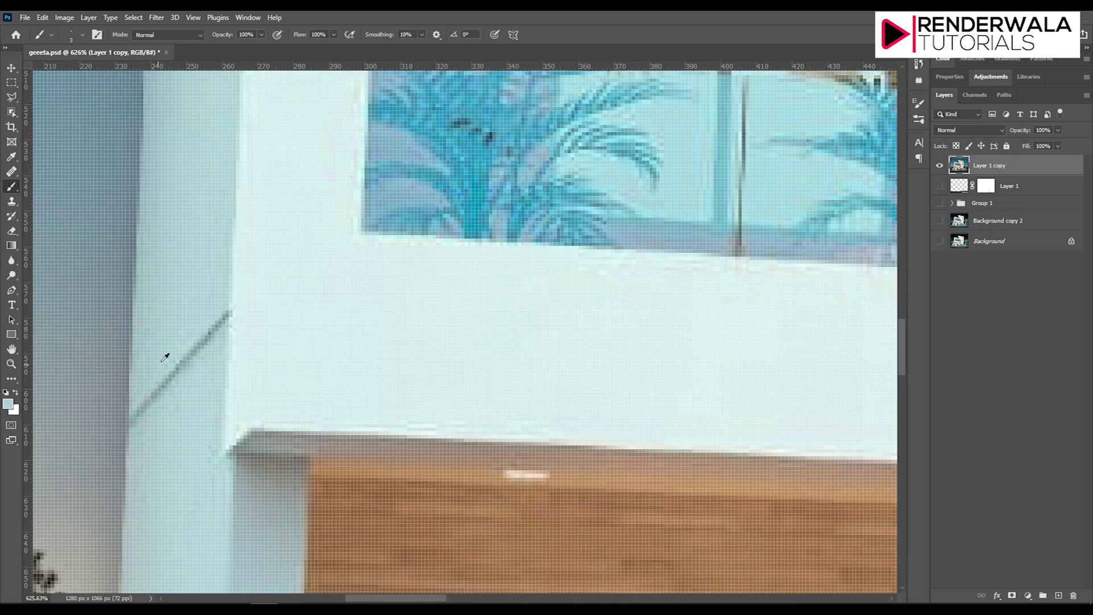
alt+click(218, 306)
drag(206, 342, 193, 352)
Step: Repaint the crack down its length with resampled wall colour and cover the small orange mark
alt+click(139, 391)
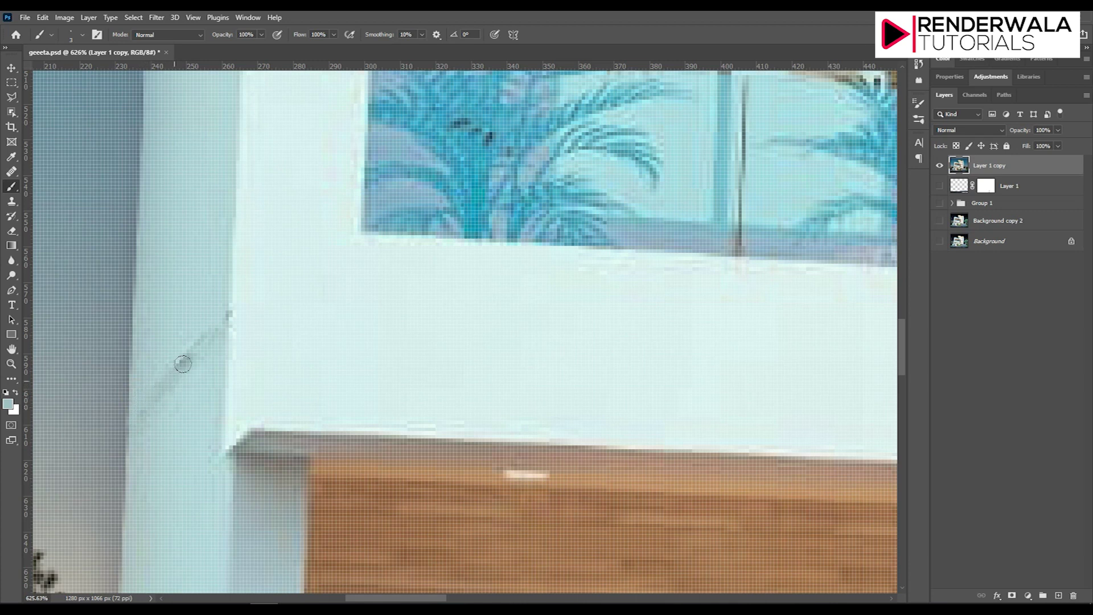
alt+click(172, 344)
drag(167, 361, 172, 418)
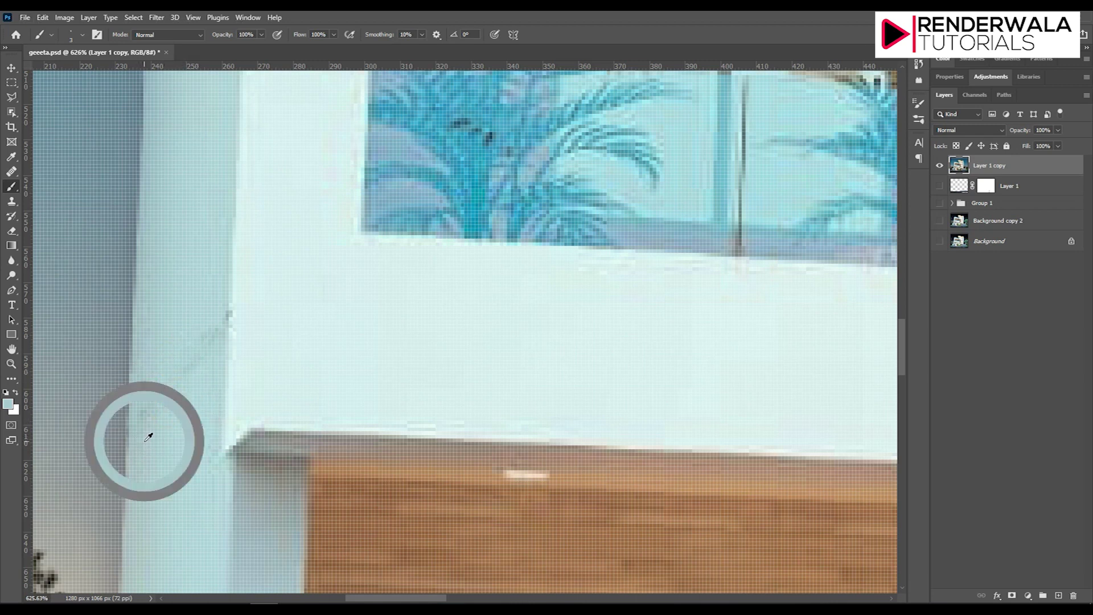
drag(150, 392, 162, 402)
drag(188, 361, 198, 326)
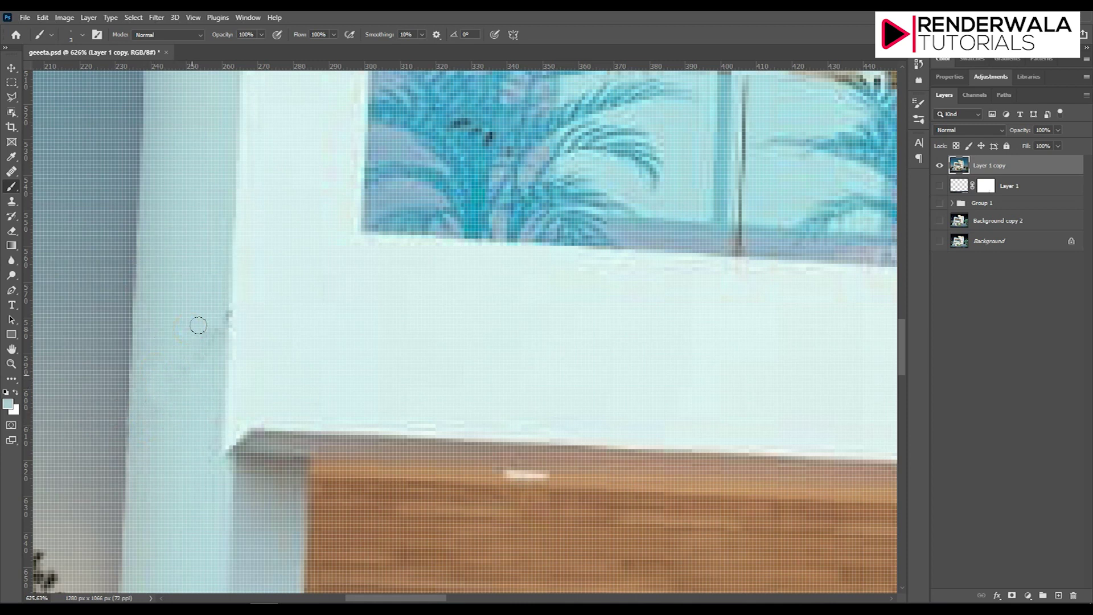
mouse_move(225, 303)
mouse_down()
mouse_move(221, 326)
mouse_move(236, 355)
mouse_up()
alt+click(239, 293)
Step: Undo a stray wall-edge stroke and dab freshly sampled wall colour down the edge
alt+click(222, 298)
drag(220, 302, 217, 363)
key(ctrl+z)
alt+click(218, 271)
alt+click(216, 273)
click(153, 442)
scroll(146, 510, down, 3)
scroll(165, 456, down, 2)
scroll(186, 381, up, 5)
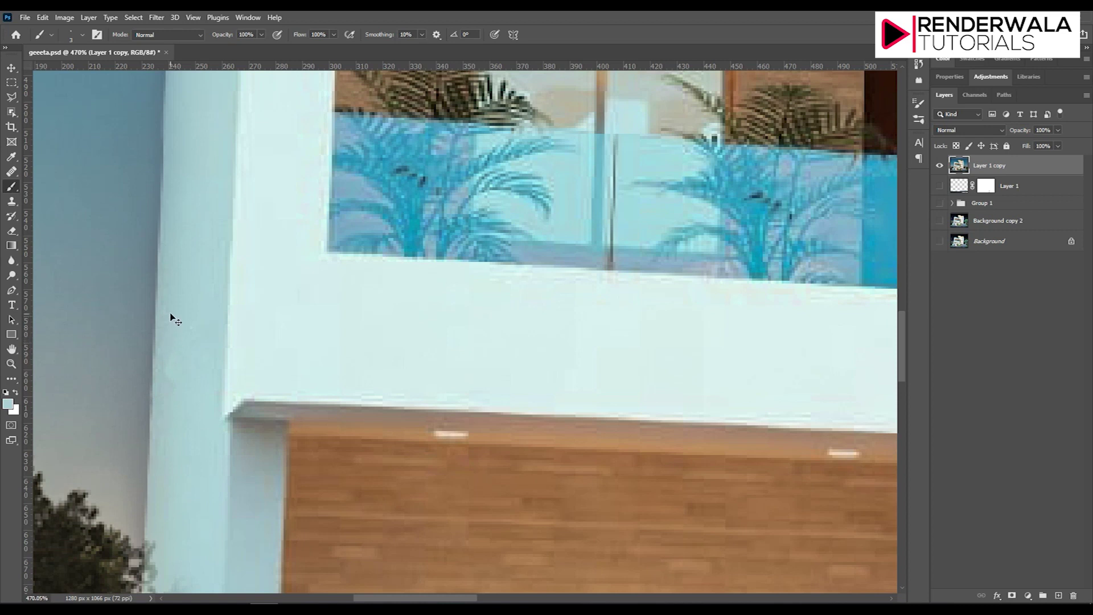
Step: Touch up the lower wall edge by alternately sampling and dabbing nearby shades
alt+click(169, 278)
alt+click(176, 305)
click(175, 345)
alt+click(170, 323)
click(171, 354)
alt+click(171, 337)
click(166, 374)
alt+click(166, 366)
click(161, 395)
key(ctrl+0)
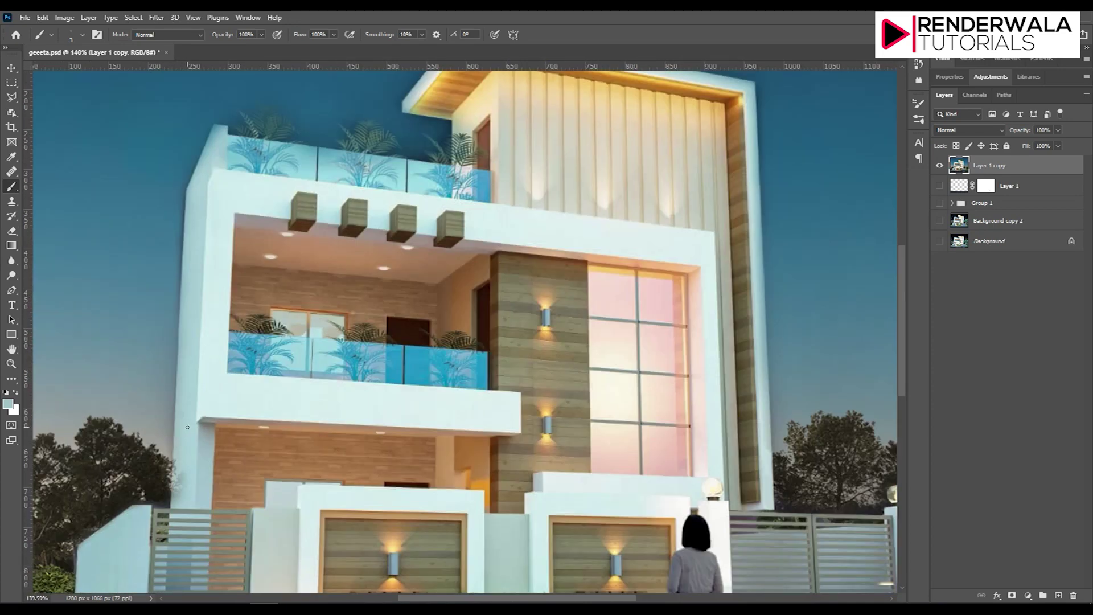
Step: Paint over the dark notch at the top-left balcony corner with sampled wall colour
scroll(205, 228, up, 2)
scroll(220, 166, up, 2)
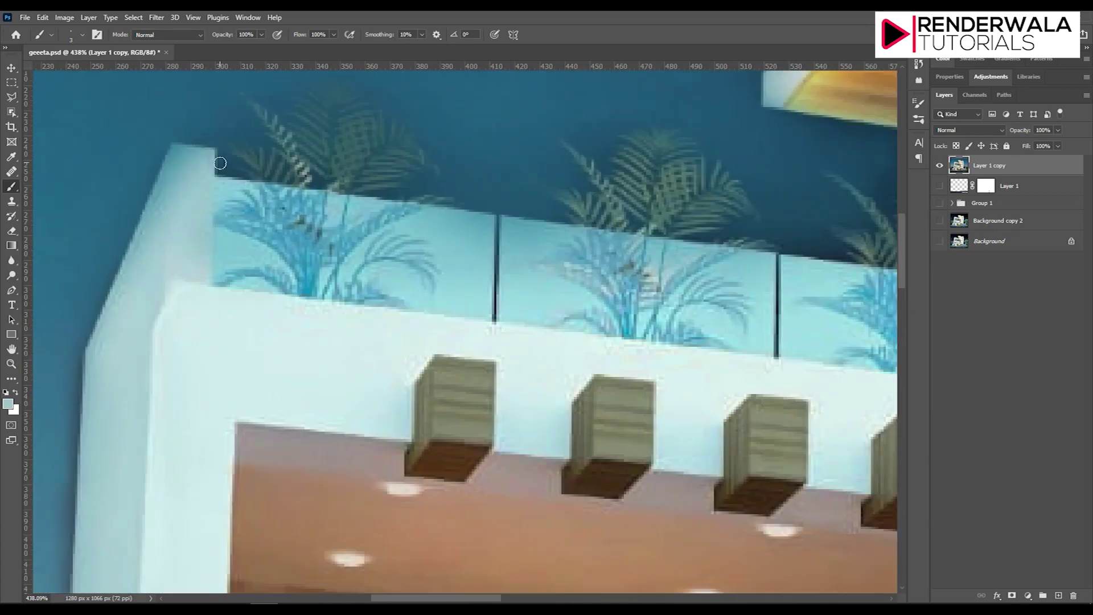
scroll(195, 200, up, 2)
scroll(187, 229, up, 1)
alt+click(183, 218)
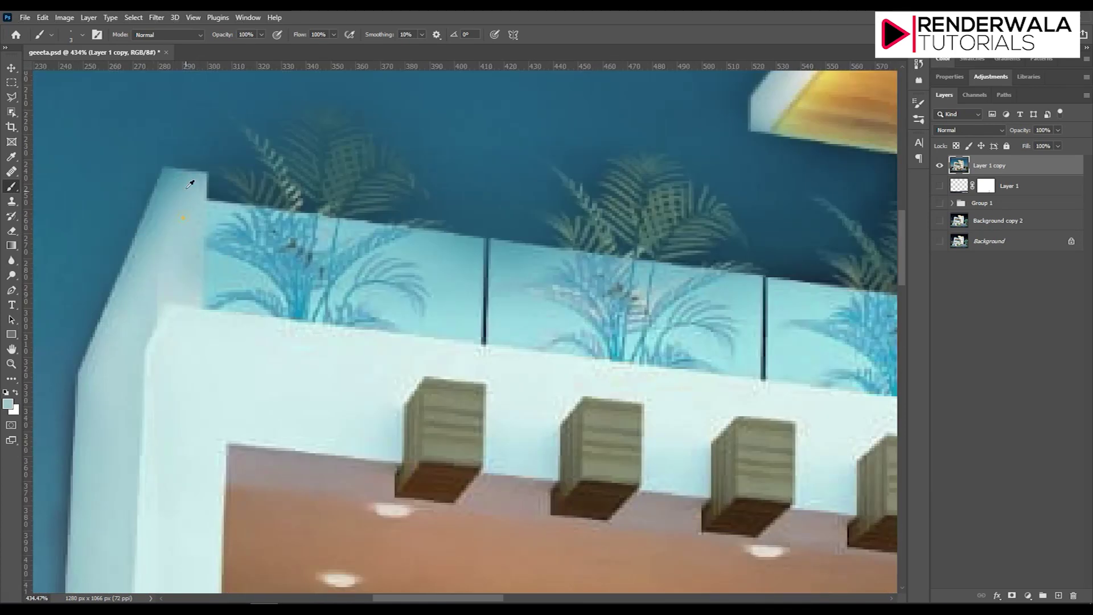
drag(196, 181, 168, 196)
alt+click(179, 232)
Step: Lower brush opacity to 20% and blend the balcony corner with sampled nearby wall shades
key(2)
click(154, 212)
alt+click(138, 260)
alt+click(110, 336)
alt+click(105, 369)
alt+click(109, 363)
alt+click(98, 373)
scroll(89, 401, down, 5)
scroll(223, 356, down, 1)
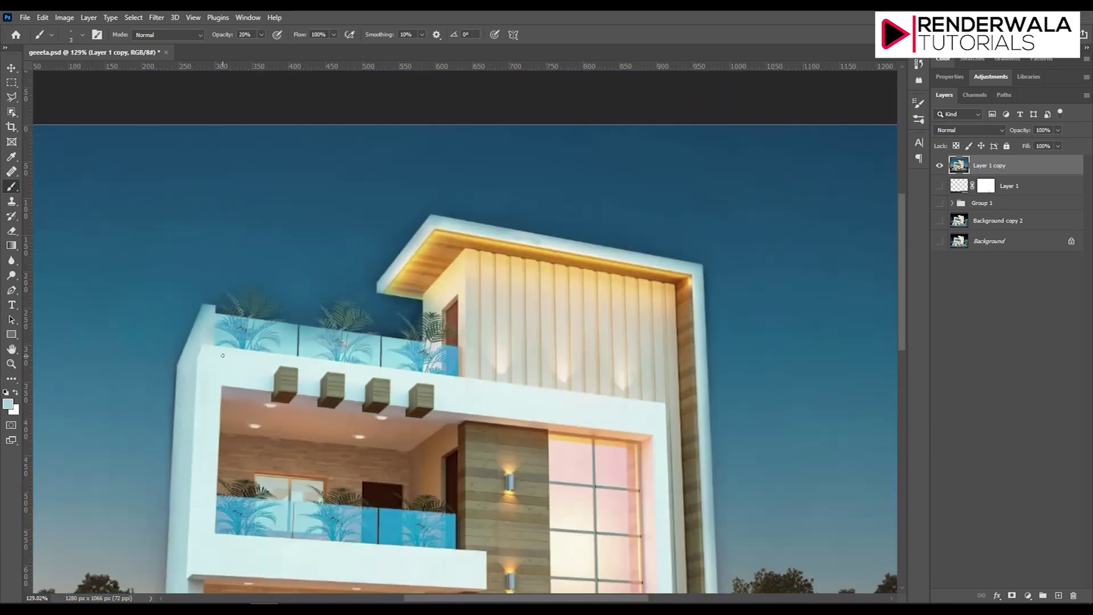
scroll(493, 295, down, 4)
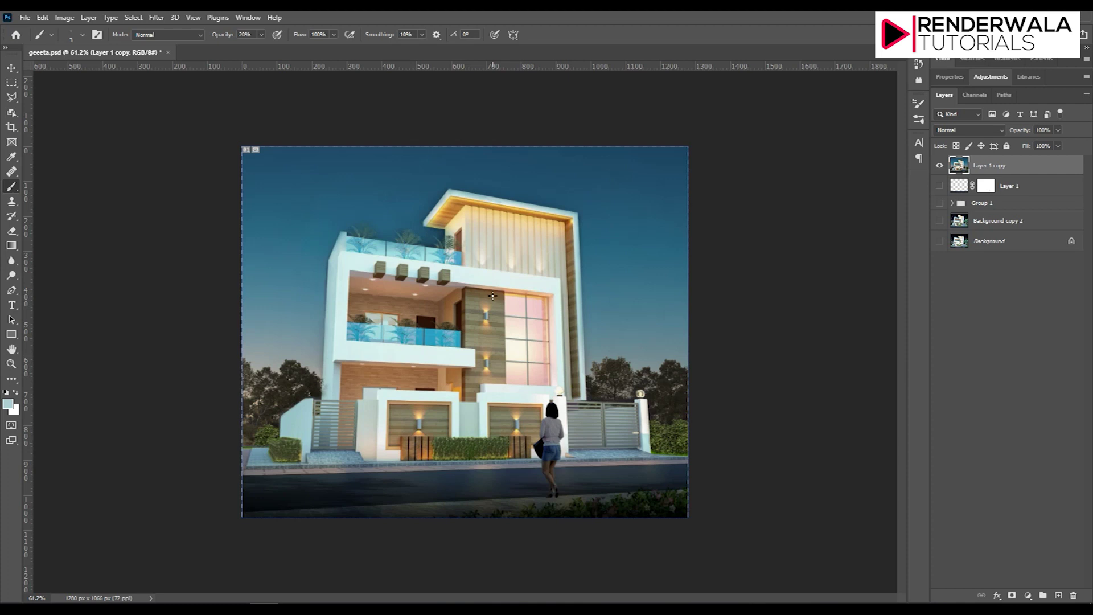
scroll(534, 283, up, 4)
scroll(608, 262, up, 2)
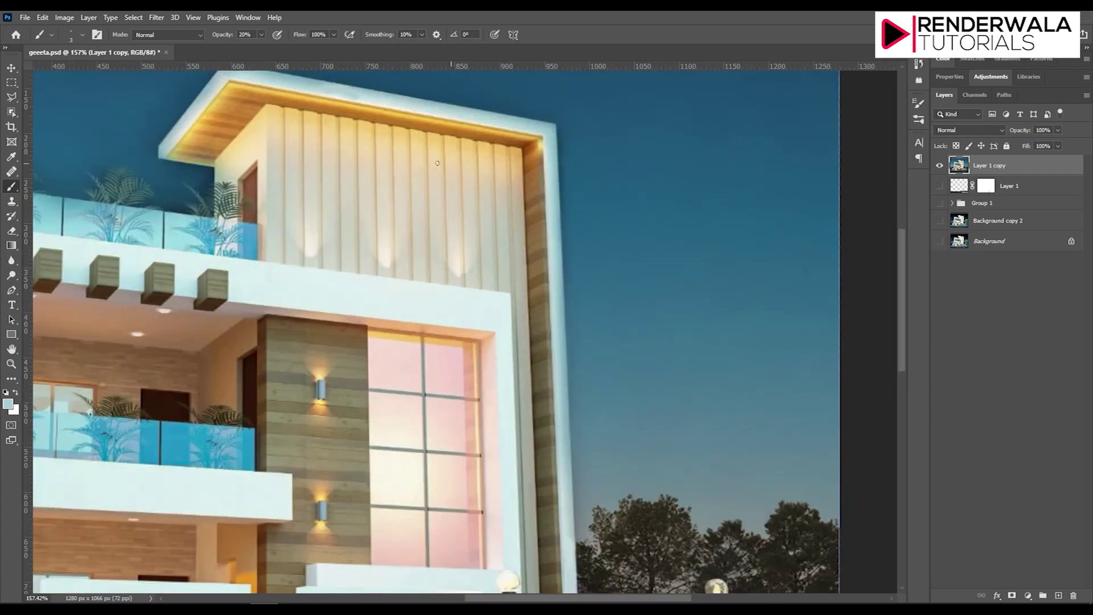
click(12, 97)
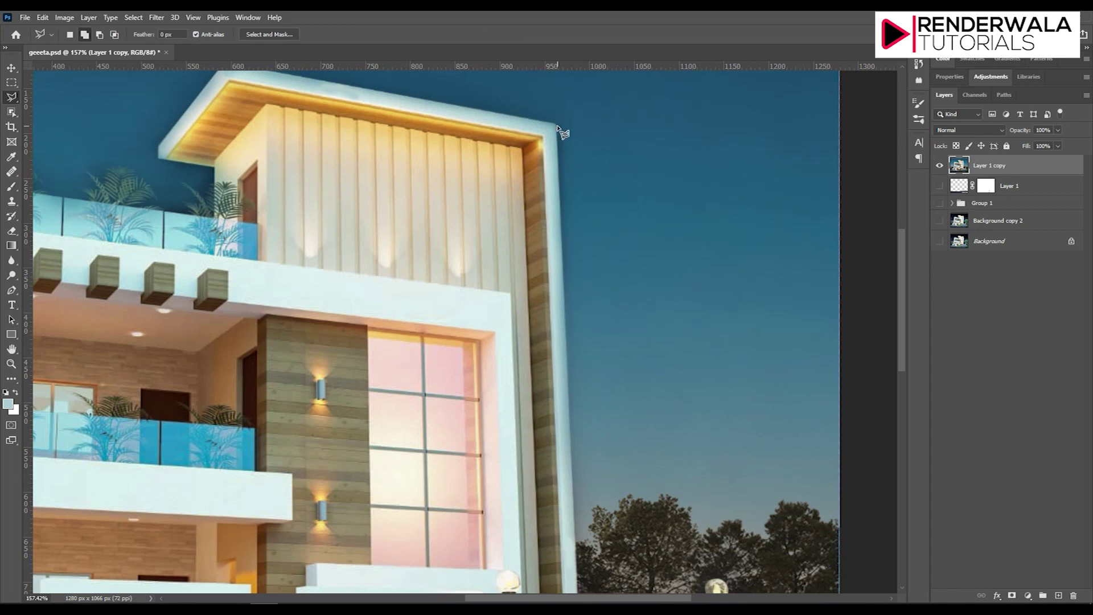
Step: Trace a closed Polygonal Lasso selection around the roof overhang edge and the tall right frame strip
click(556, 124)
scroll(572, 516, up, 1)
scroll(587, 528, up, 1)
click(583, 529)
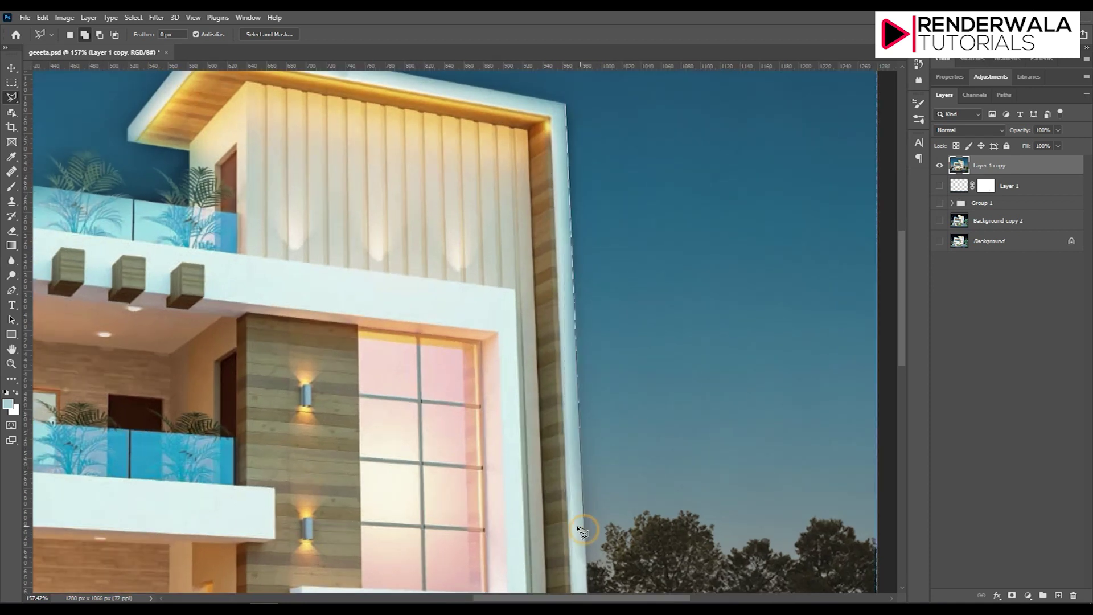
click(555, 118)
scroll(256, 105, up, 2)
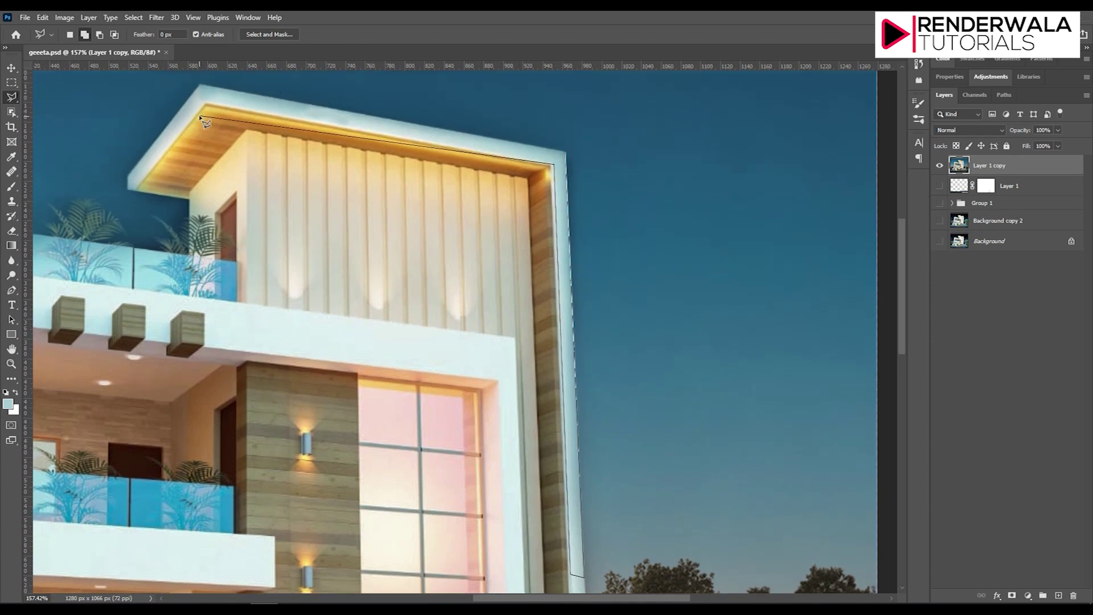
click(207, 104)
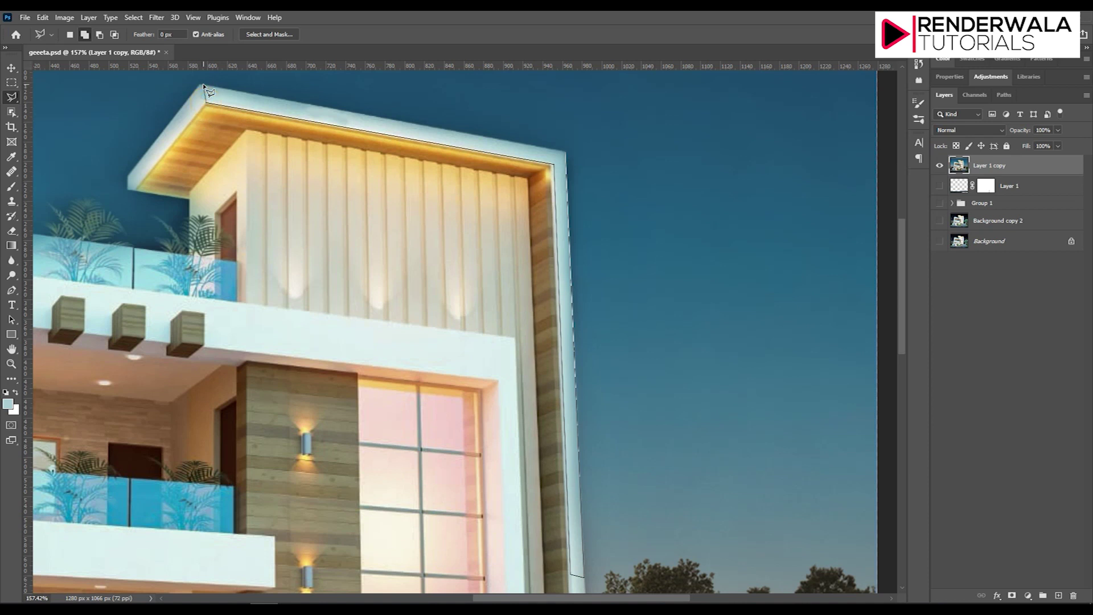
click(204, 85)
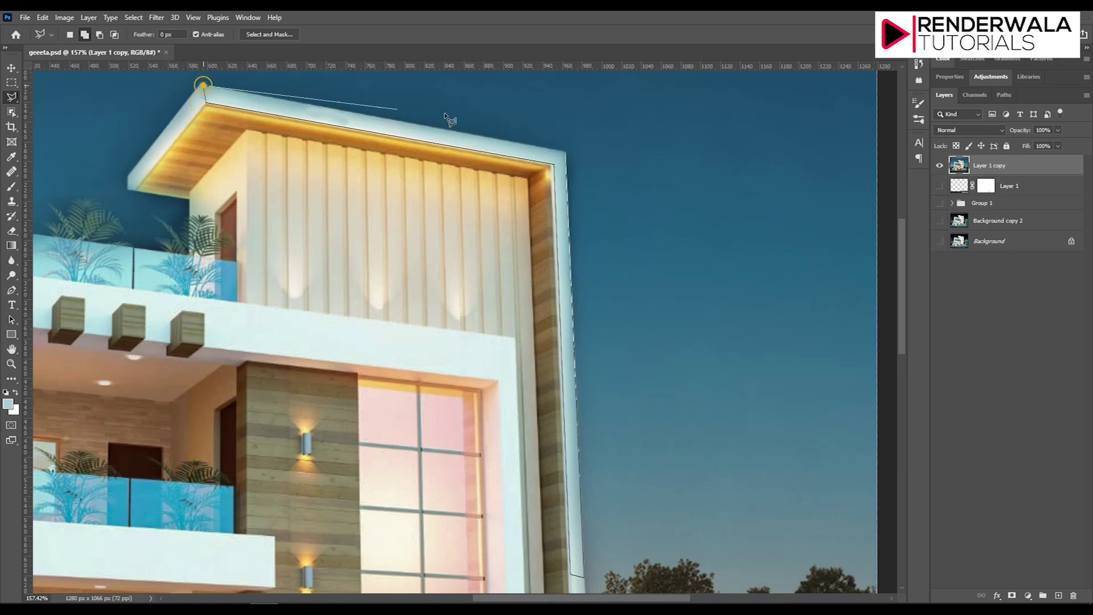
click(567, 153)
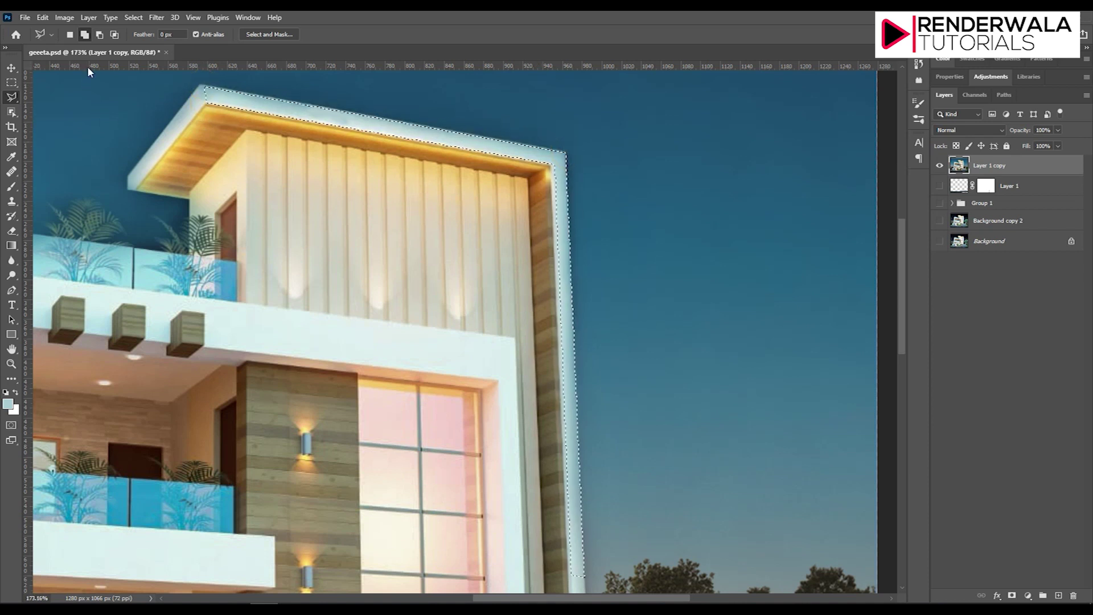
click(64, 18)
mouse_move(82, 46)
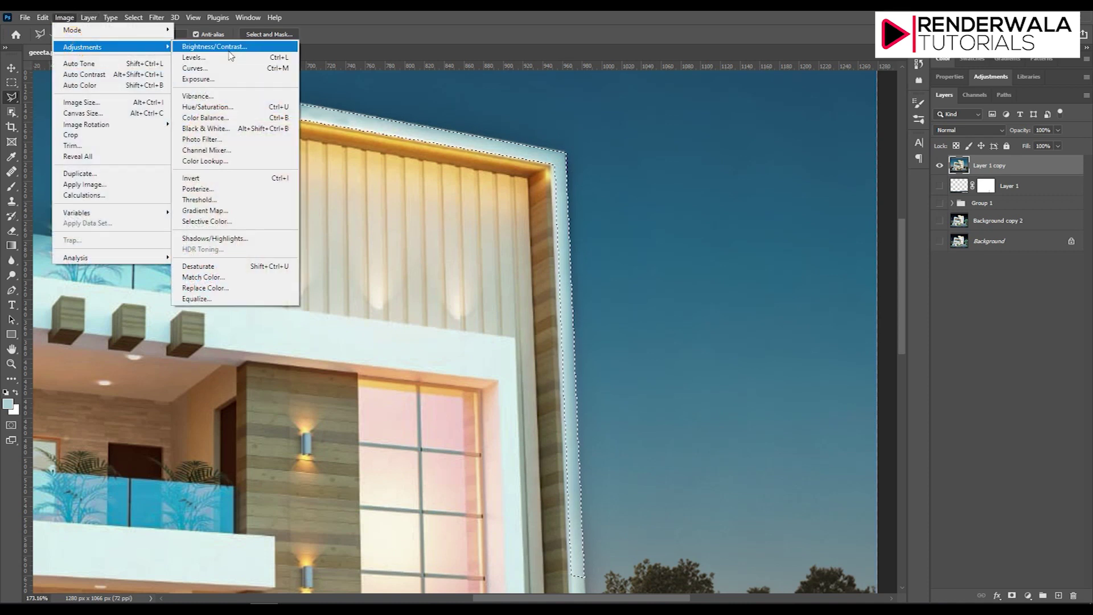
Step: In Hue/Saturation, reduce the Cyans and Blues saturation and lighten Blues to +10
click(207, 107)
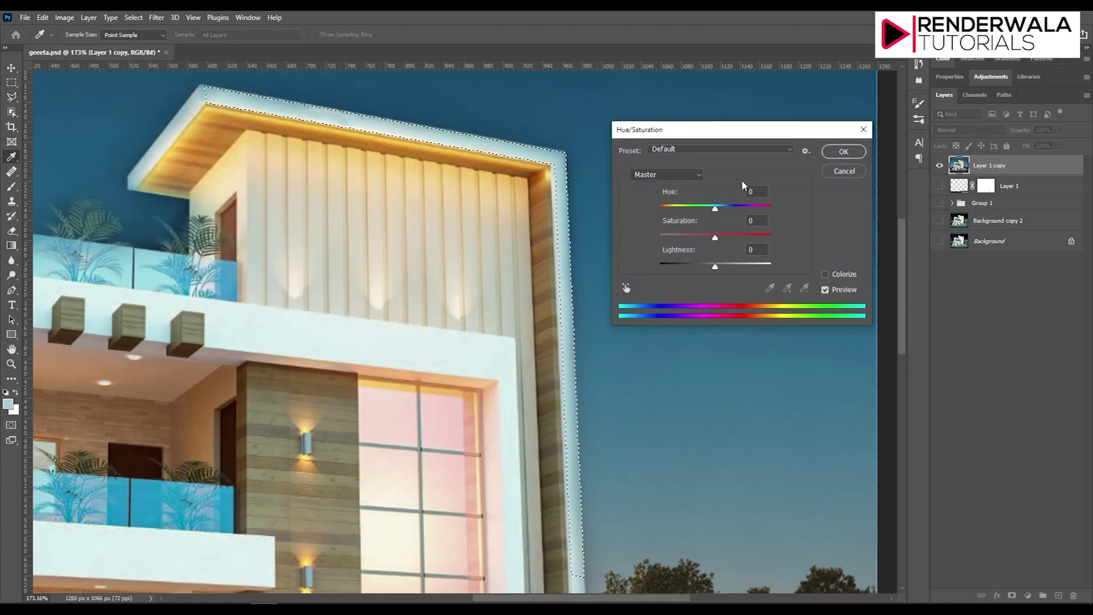
click(643, 176)
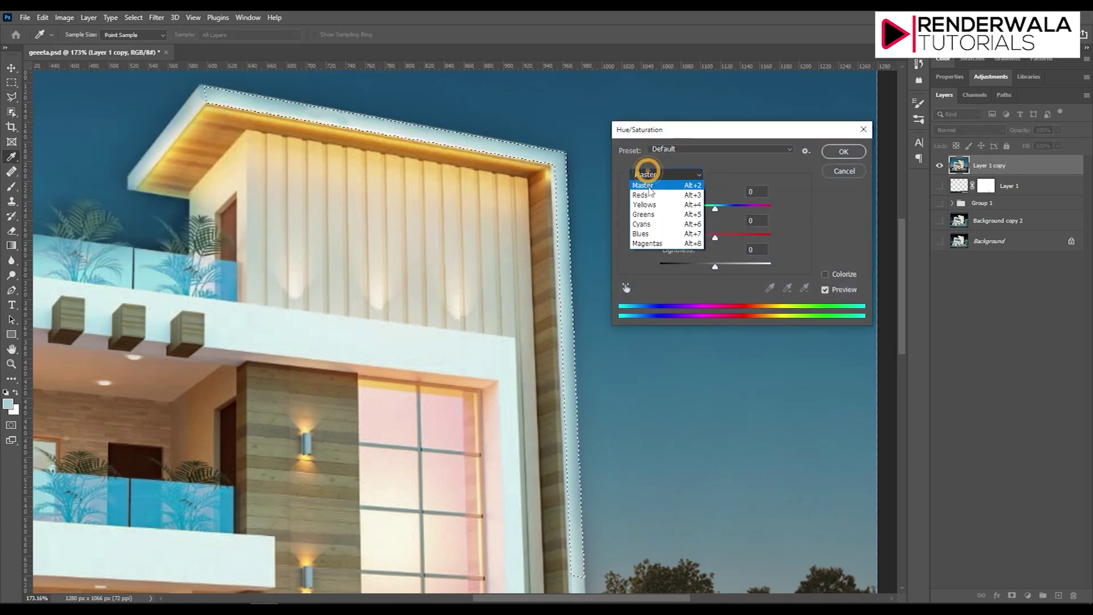
click(652, 222)
drag(716, 237, 695, 238)
click(678, 175)
click(655, 234)
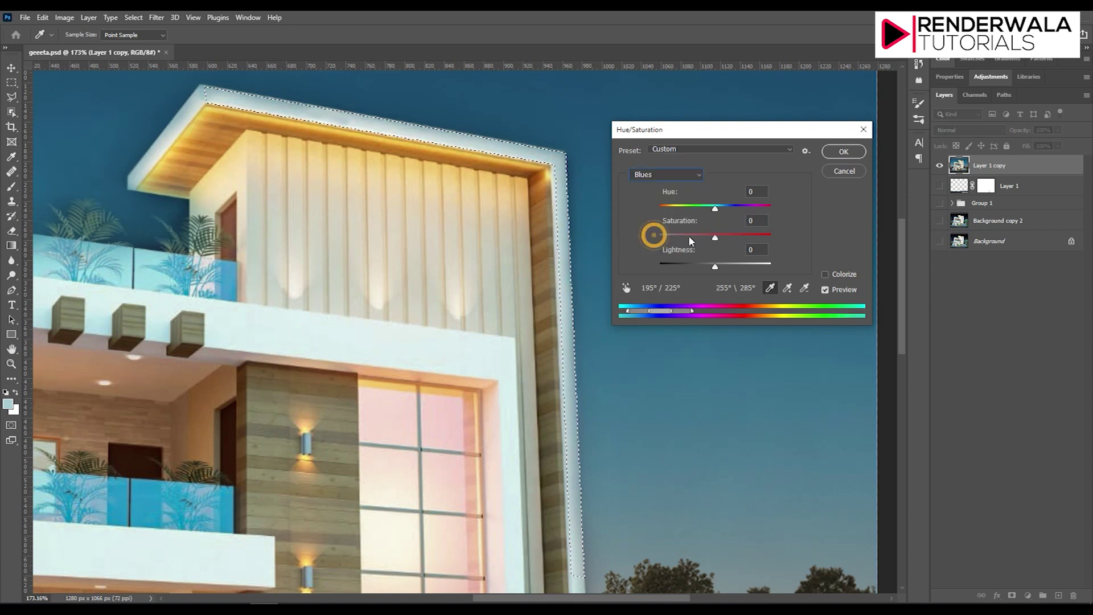
drag(715, 235, 696, 238)
drag(715, 266, 717, 263)
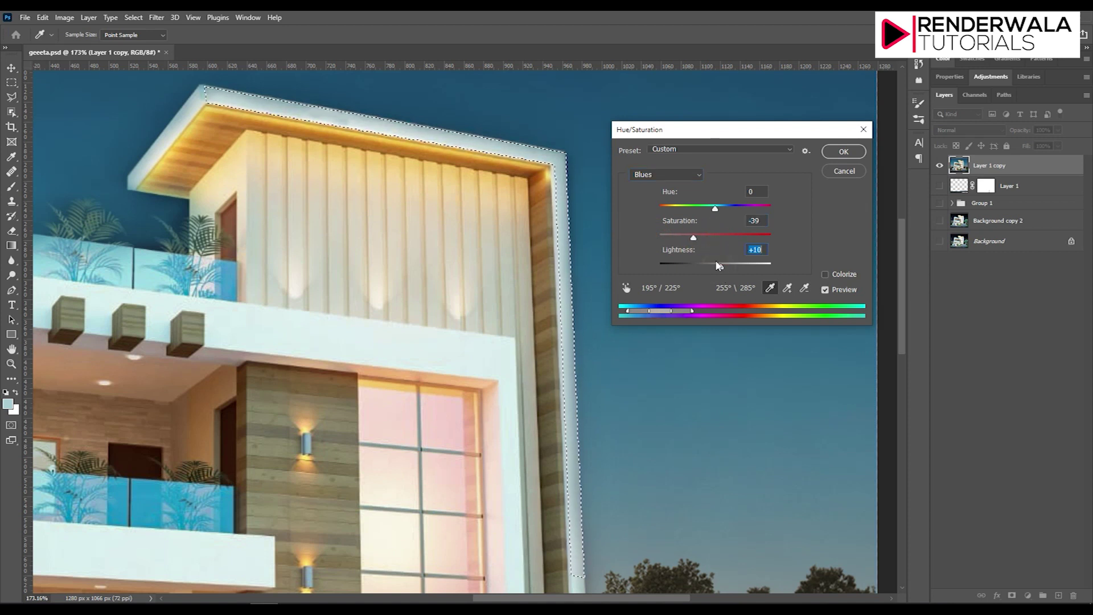
Step: Set Master saturation to -11 and lightness to +31, and apply the adjustment
click(655, 176)
mouse_move(715, 239)
mouse_down()
mouse_move(721, 267)
mouse_move(736, 272)
mouse_up()
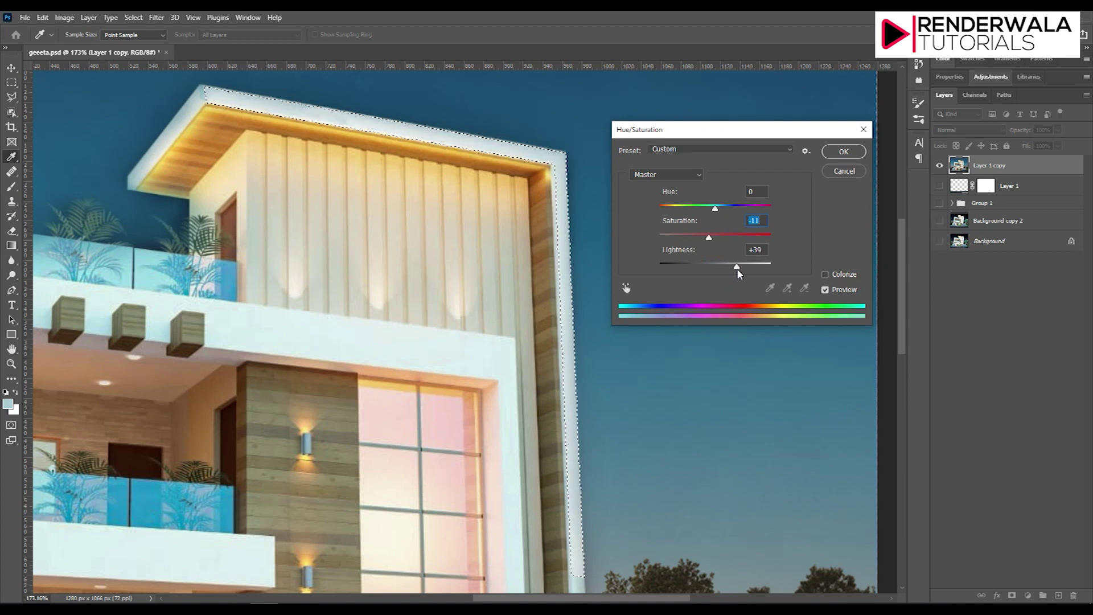
drag(738, 268, 733, 268)
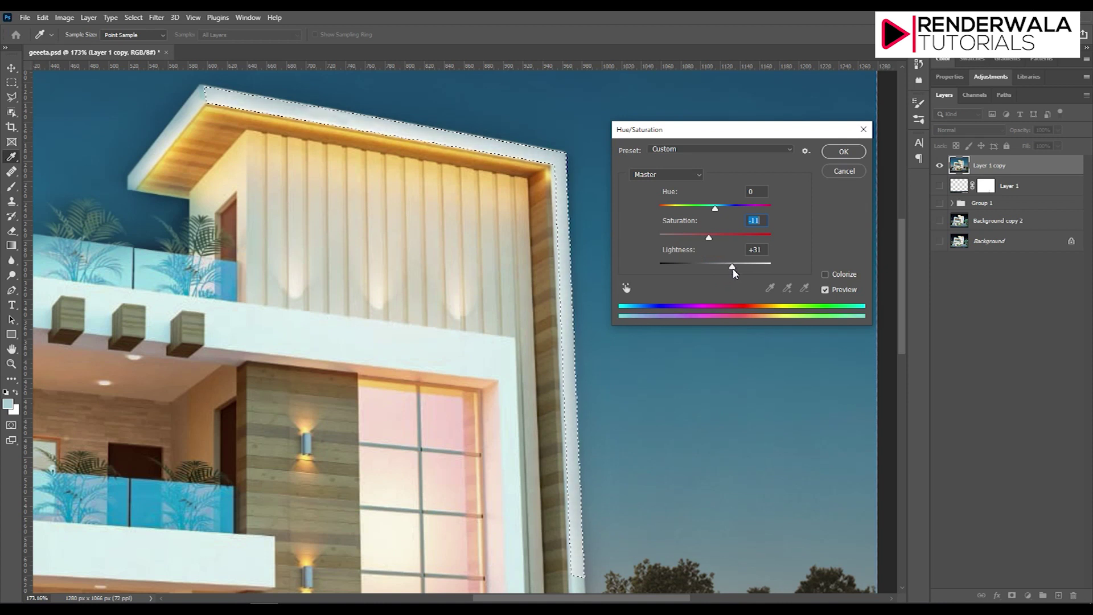
drag(733, 273, 732, 272)
click(842, 151)
scroll(529, 256, down, 3)
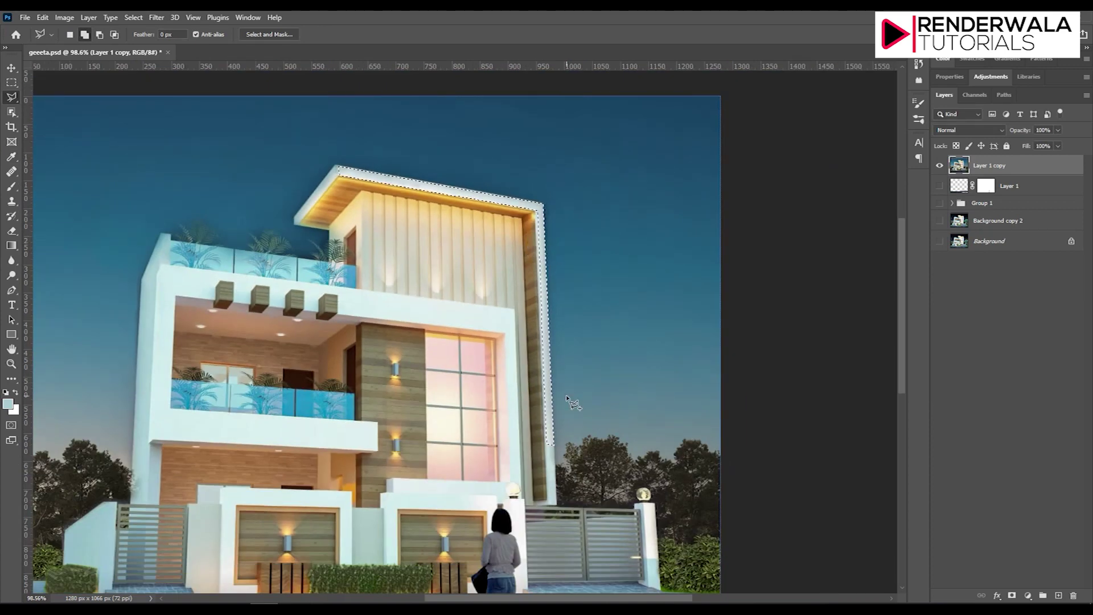
Step: Deselect, zoom in, and outline the slanted left roof edge with the Polygonal Lasso
key(ctrl+d)
scroll(348, 166, up, 4)
scroll(303, 171, up, 4)
scroll(330, 176, up, 3)
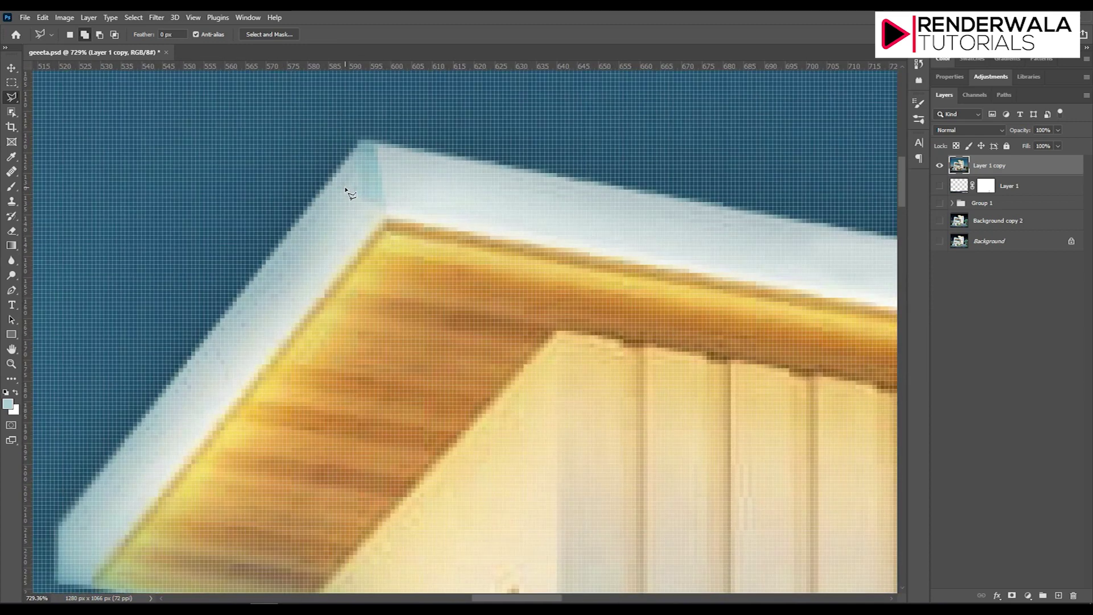
click(359, 141)
click(391, 214)
click(61, 583)
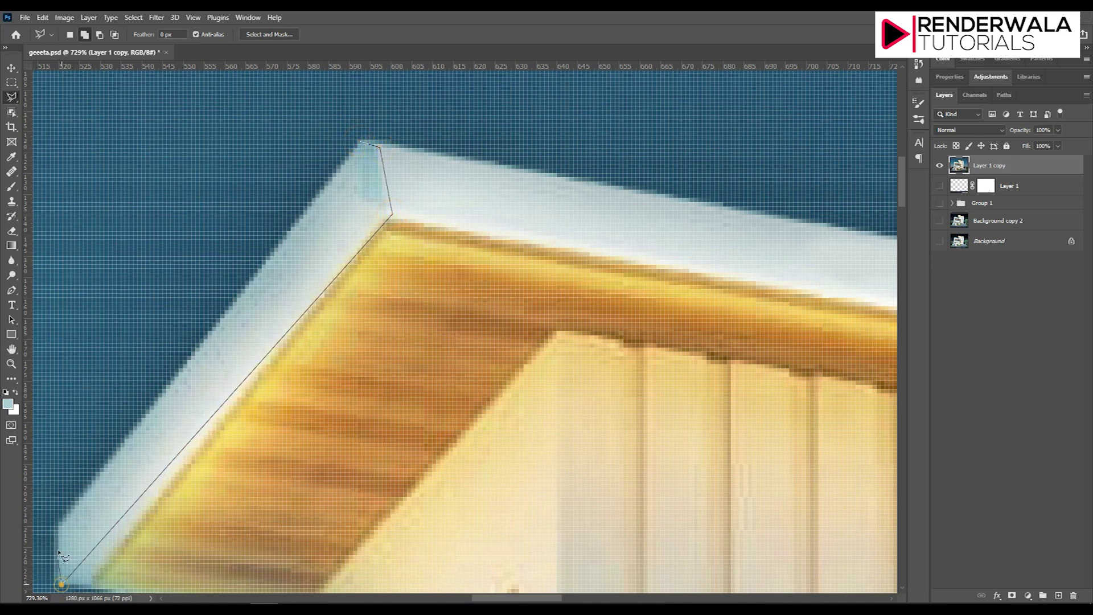
click(61, 520)
click(360, 142)
Step: Add the lower strip of the right white column to the outline, then fit the image
scroll(364, 147, down, 1)
scroll(362, 196, down, 4)
scroll(288, 220, down, 3)
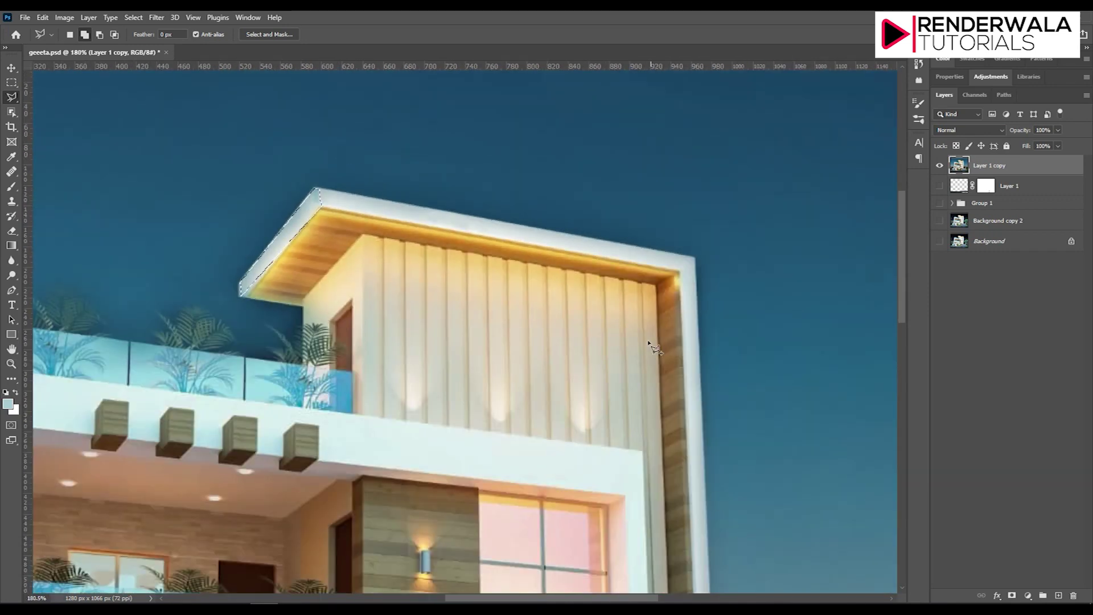
scroll(649, 341, down, 2)
scroll(649, 341, up, 4)
scroll(626, 319, up, 3)
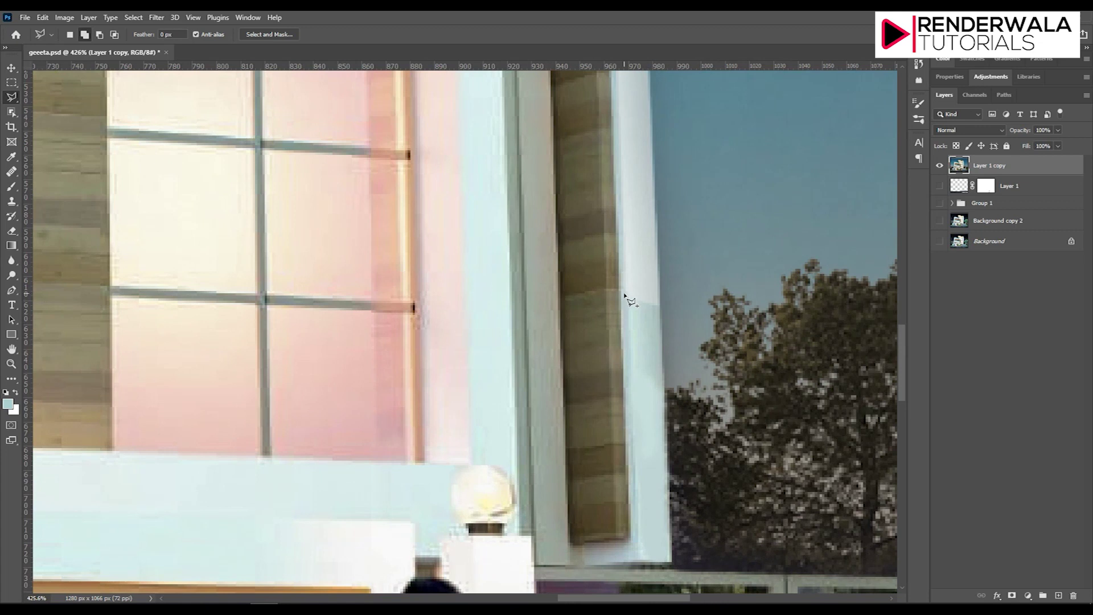
click(625, 293)
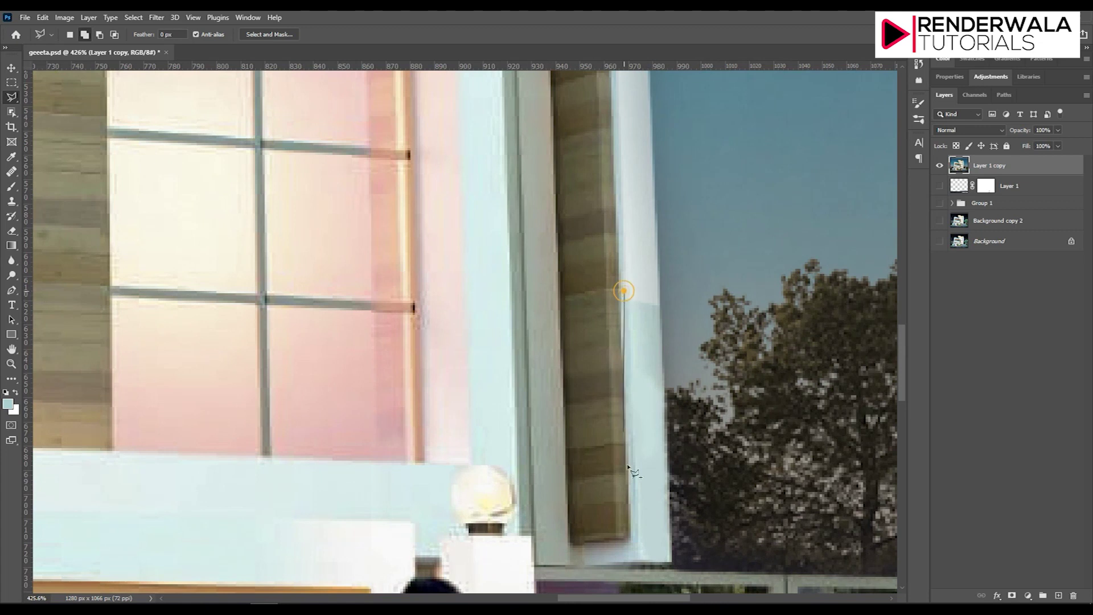
click(639, 563)
click(670, 552)
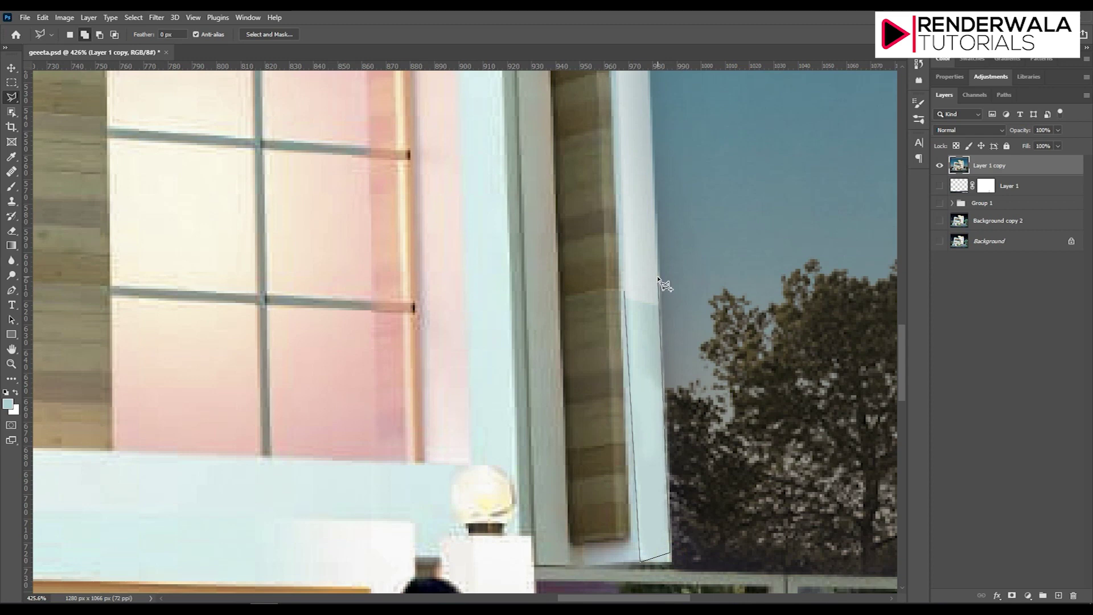
click(624, 291)
key(ctrl+0)
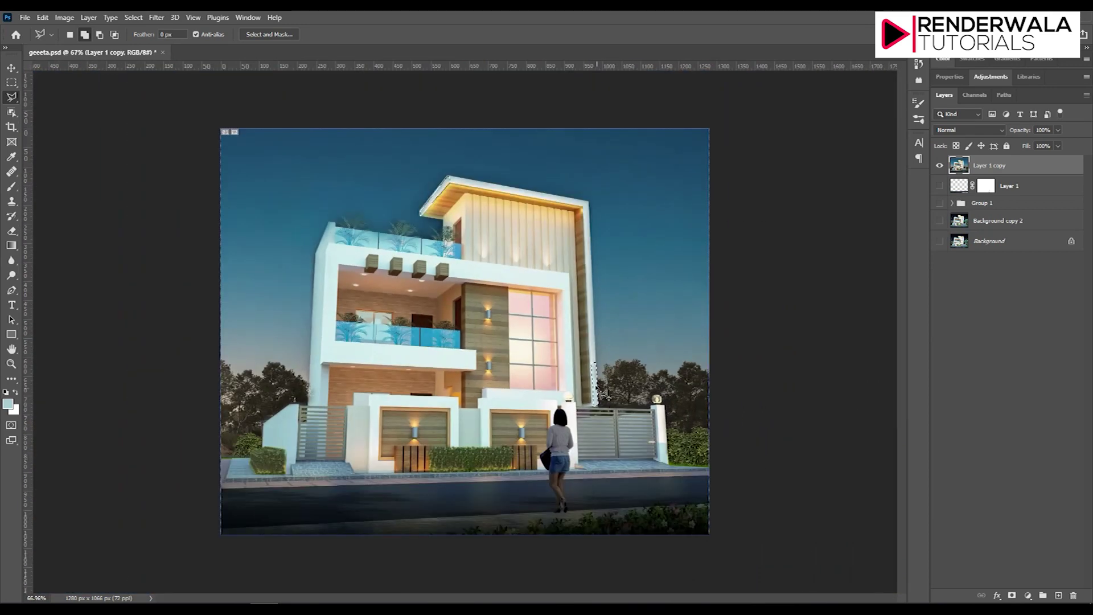
Step: Apply Hue/Saturation with saturation -57 and lightness +40 to the roof edge and column strip
scroll(558, 313, up, 2)
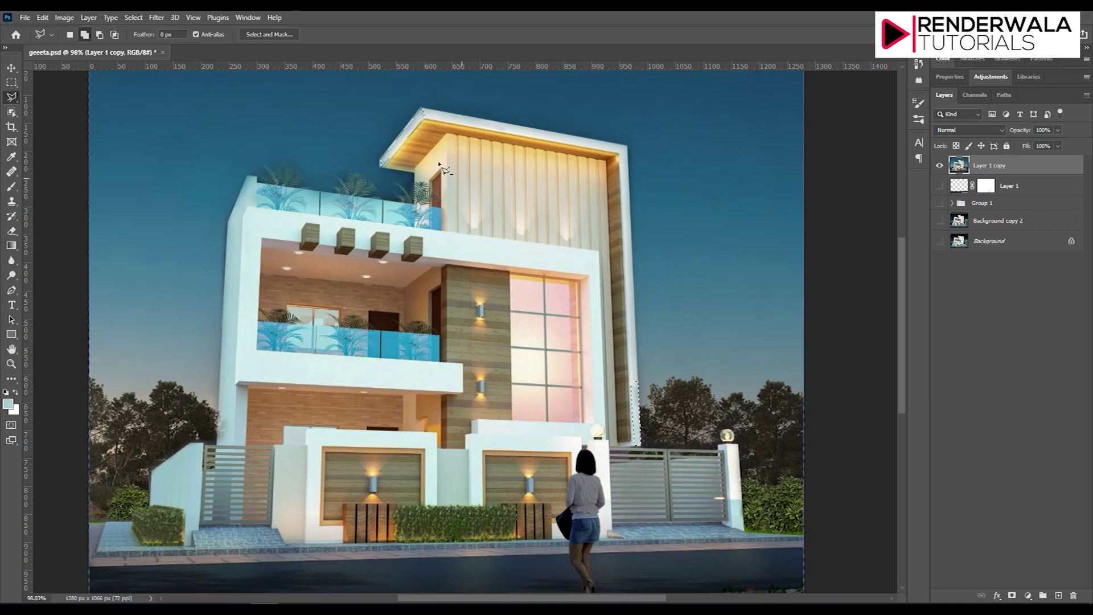
click(65, 18)
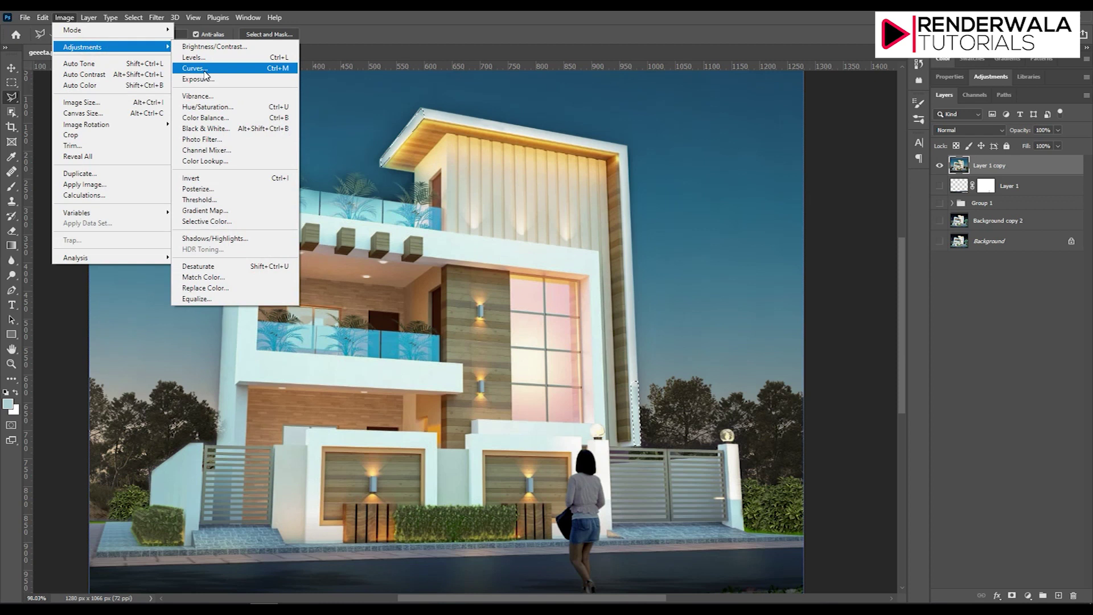
click(208, 107)
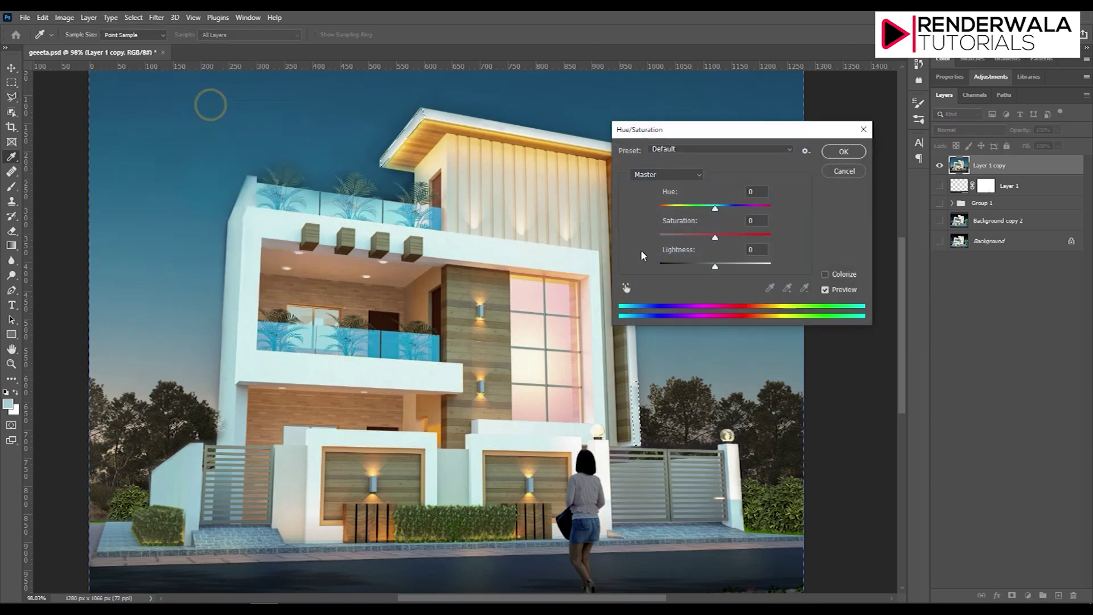
drag(716, 267, 684, 238)
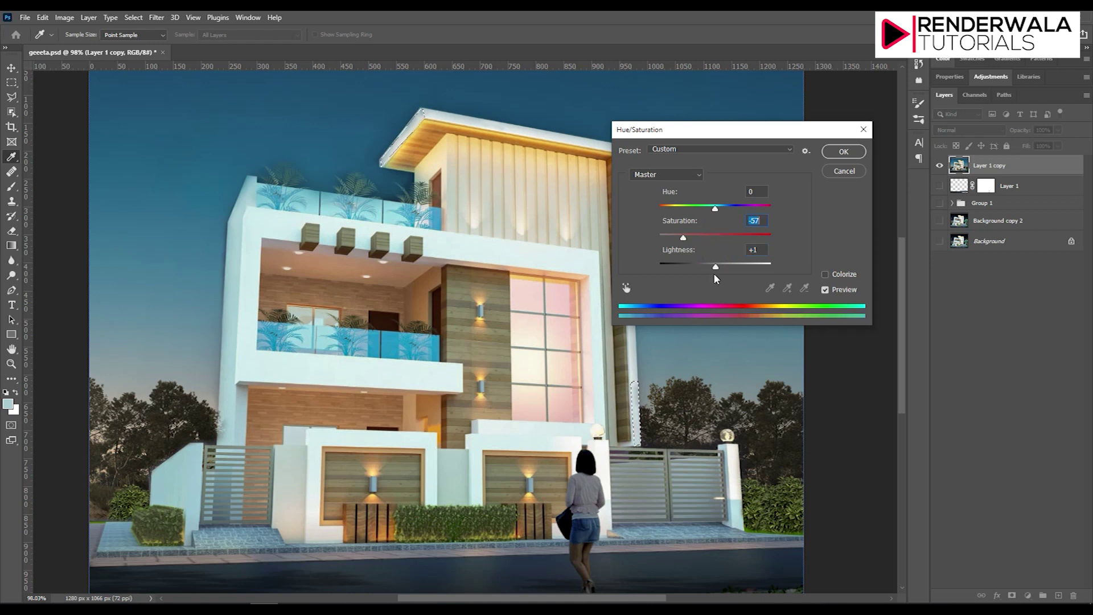
drag(716, 267, 727, 268)
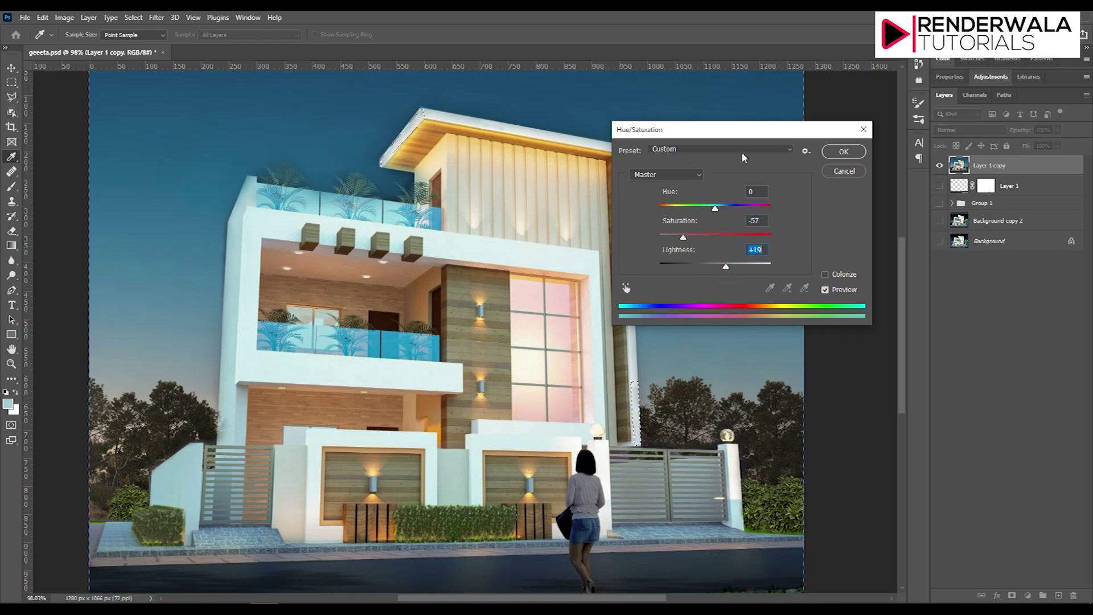
drag(741, 137, 868, 119)
drag(853, 251, 866, 255)
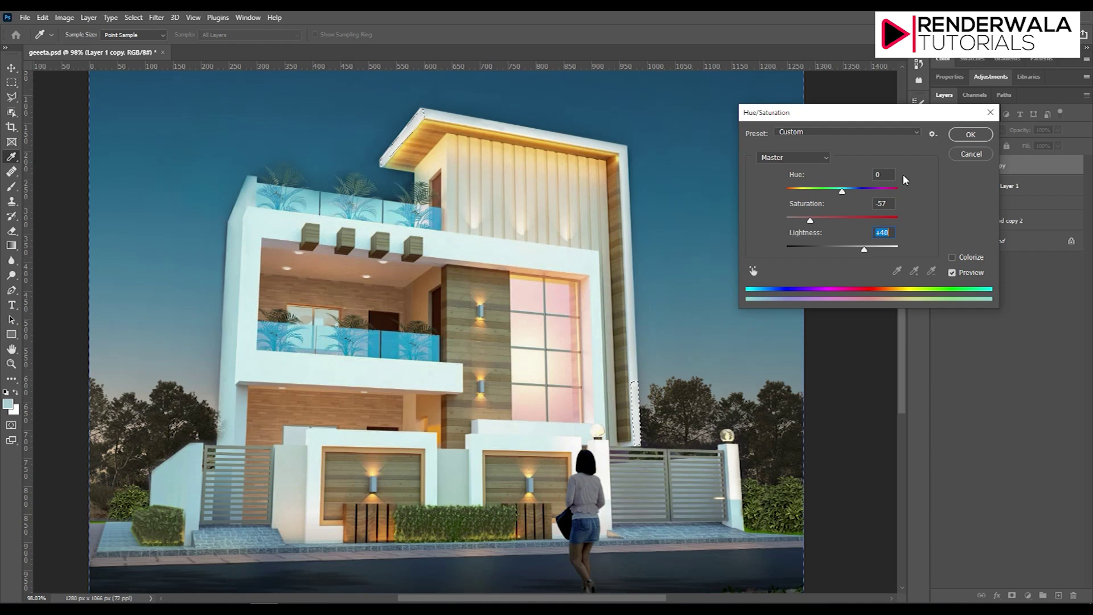
click(963, 137)
key(l)
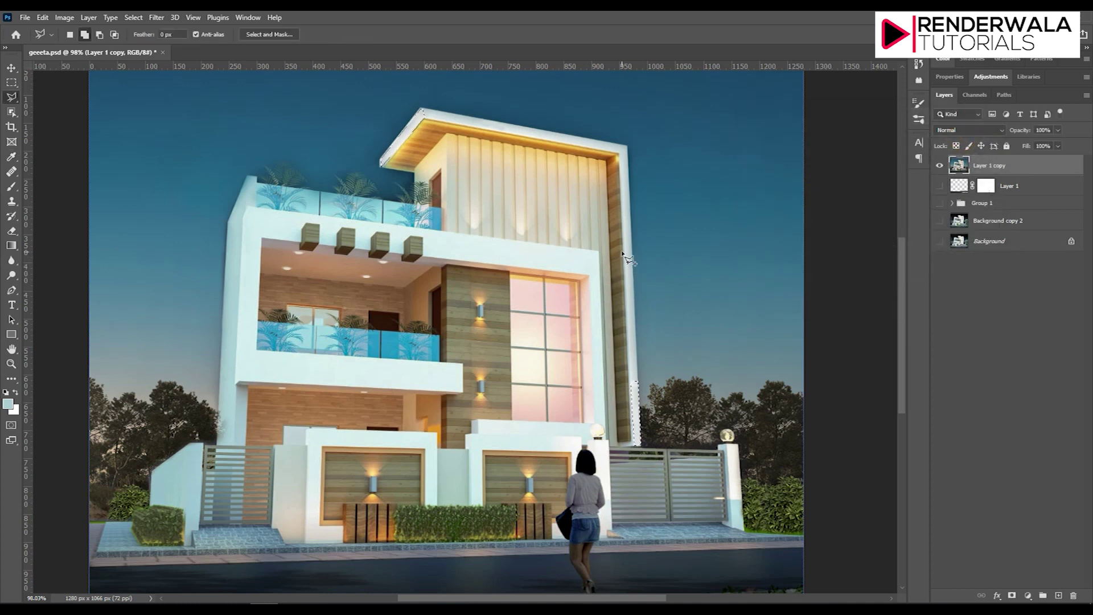
Step: Deselect and dab soft low-opacity brush paint on the white column's bright patch
key(ctrl+d)
scroll(626, 364, up, 5)
scroll(620, 339, up, 3)
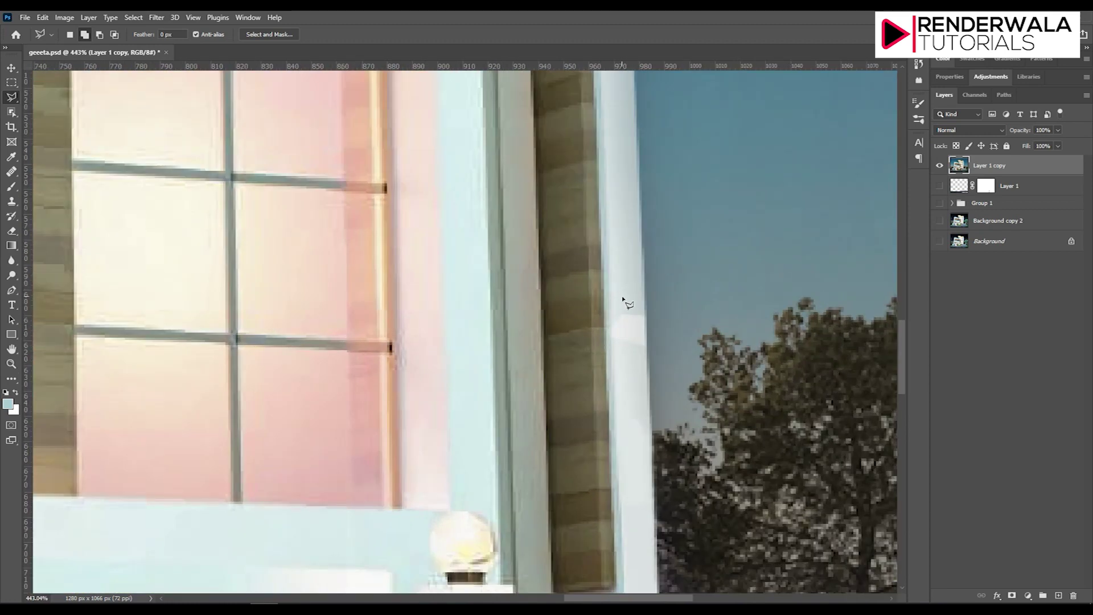
click(12, 186)
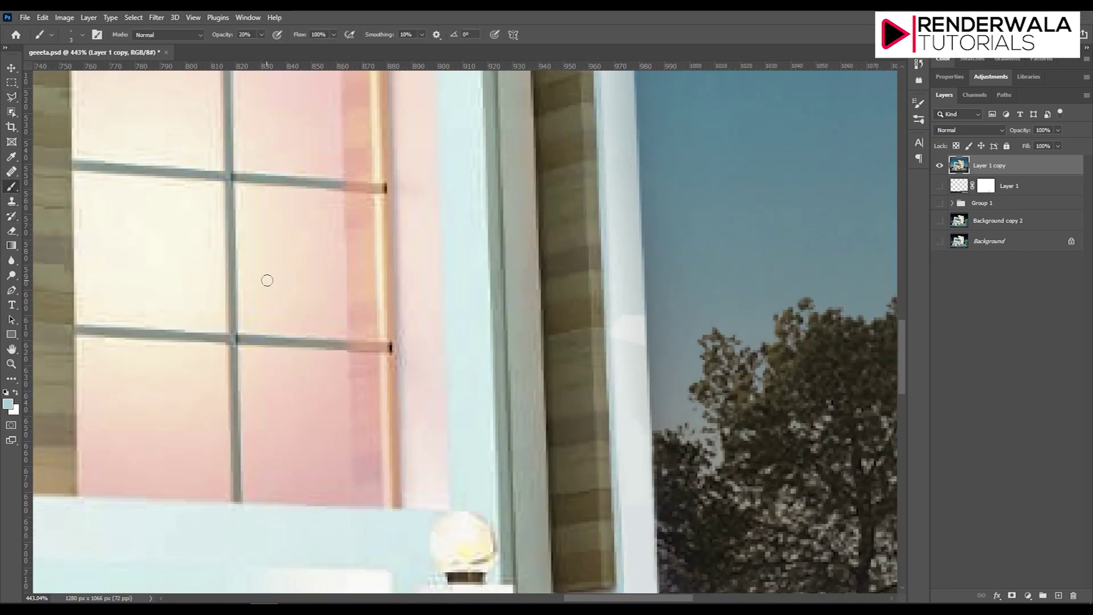
drag(604, 322, 639, 316)
click(627, 286)
click(625, 263)
click(622, 274)
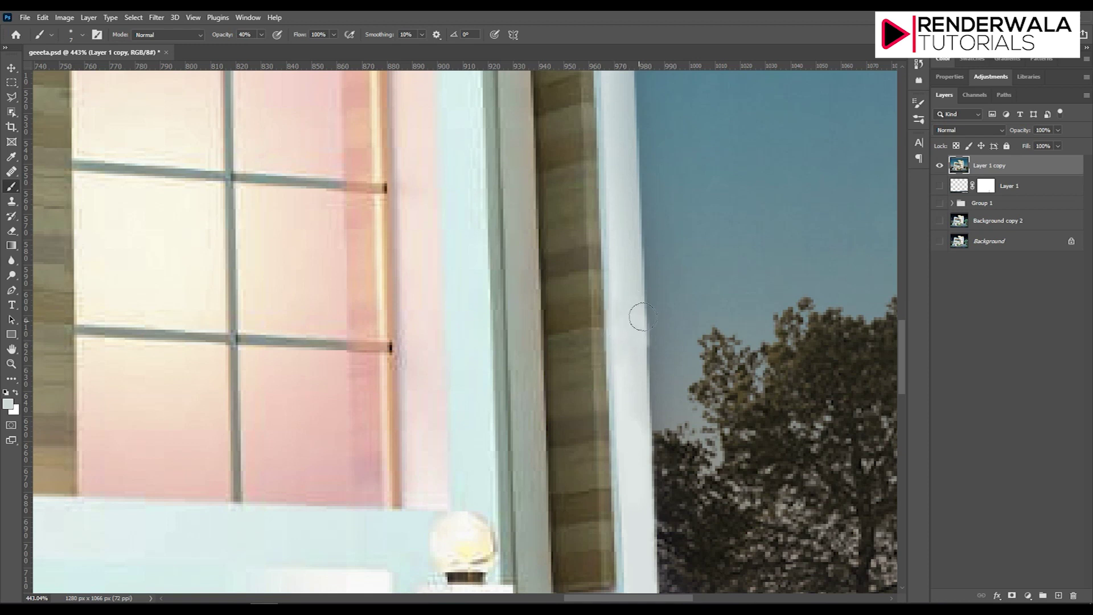
Step: Sample the blue-grey sky colour and paint soft strokes along the frame's sky edge, undoing the last
alt+click(662, 307)
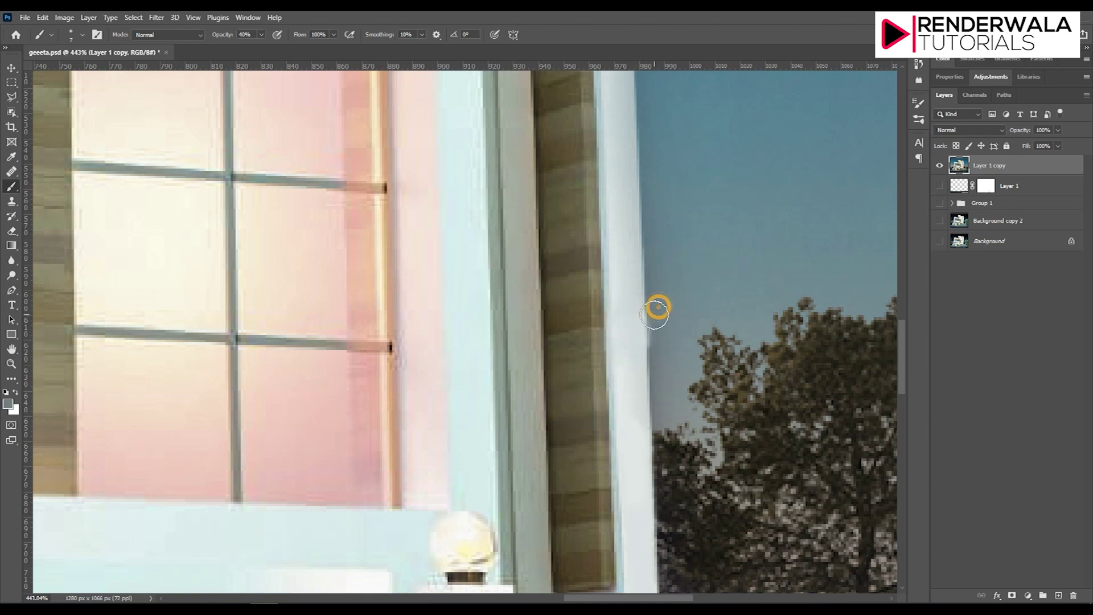
alt+click(664, 366)
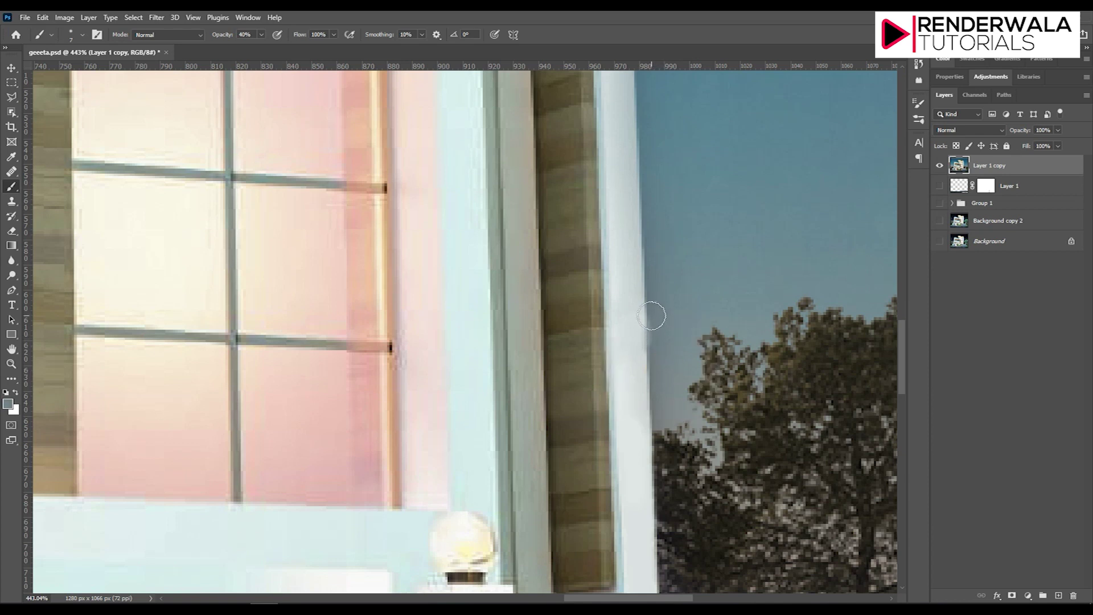
scroll(654, 416, down, 1)
scroll(654, 416, down, 5)
scroll(651, 435, up, 3)
scroll(649, 384, up, 3)
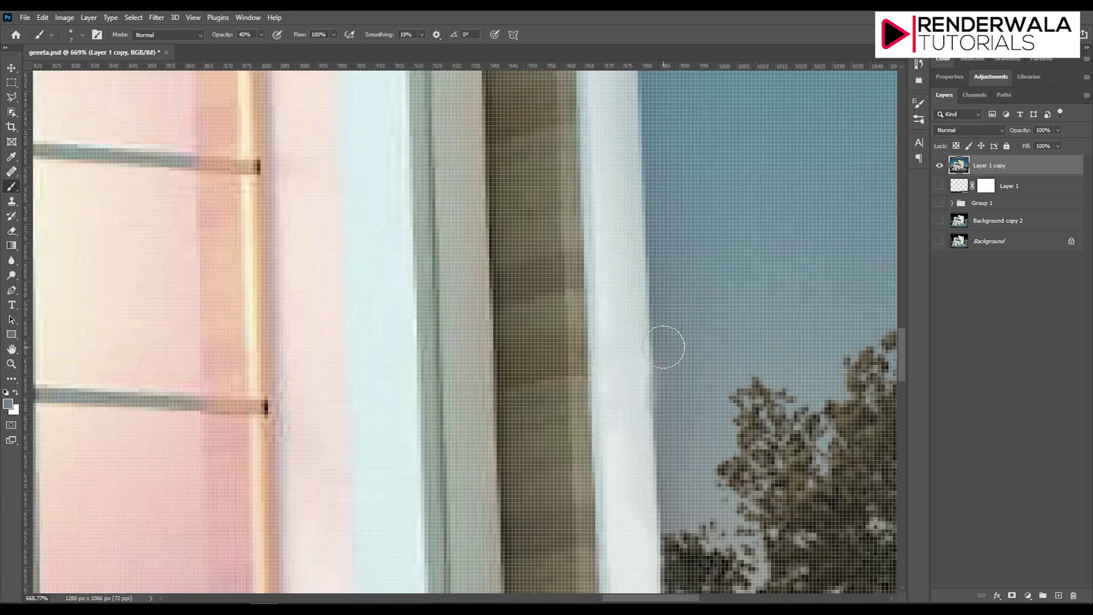
mouse_move(661, 342)
mouse_down()
mouse_move(674, 383)
mouse_move(666, 427)
mouse_up()
drag(645, 354, 642, 391)
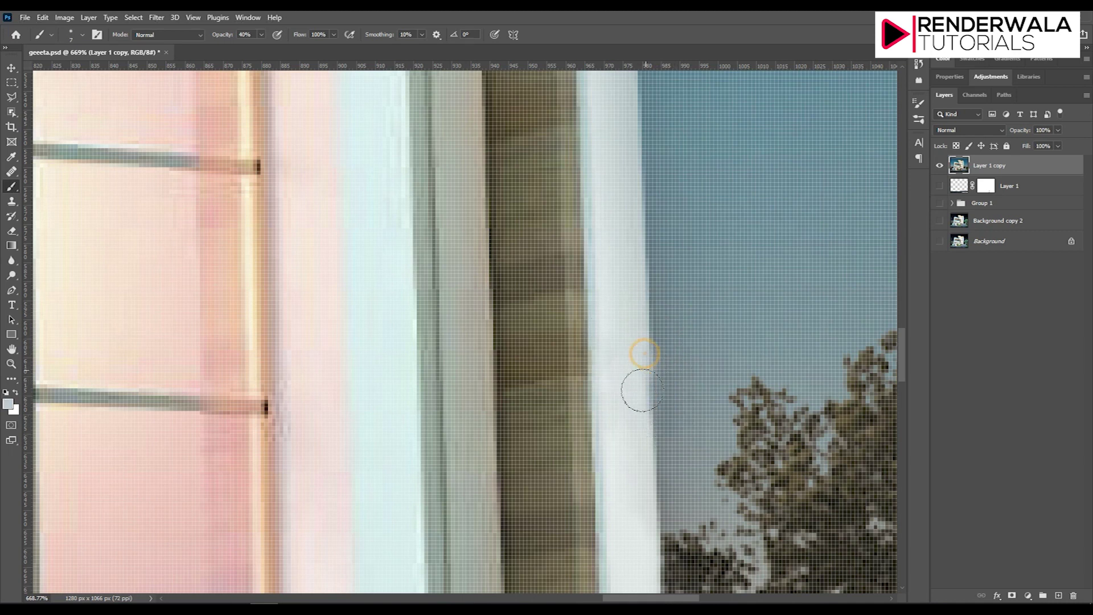
drag(666, 336, 666, 377)
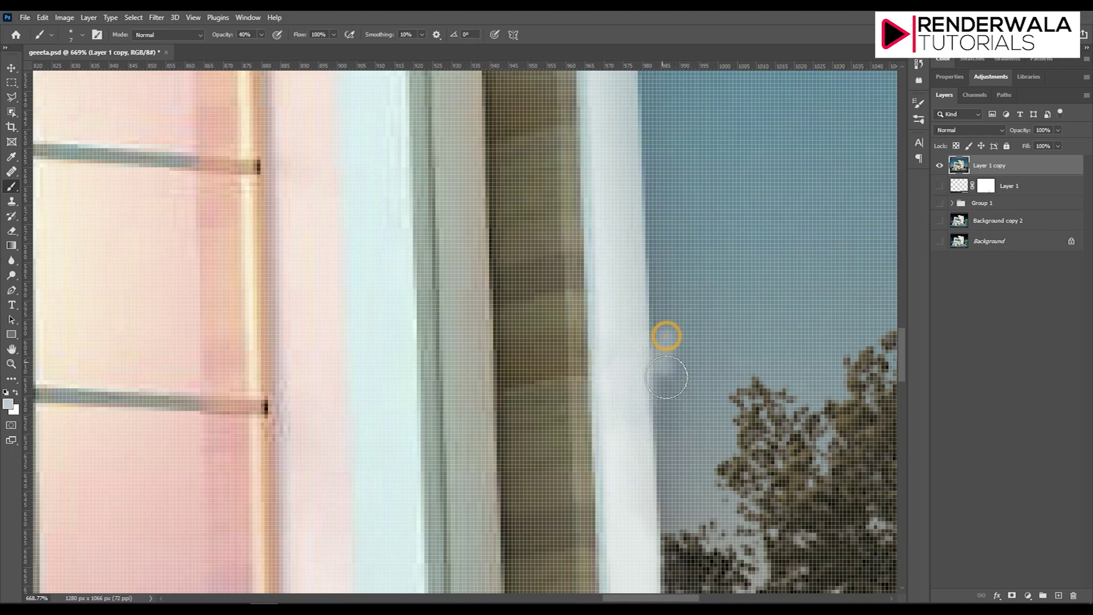
key(ctrl+z)
key(ctrl+z)
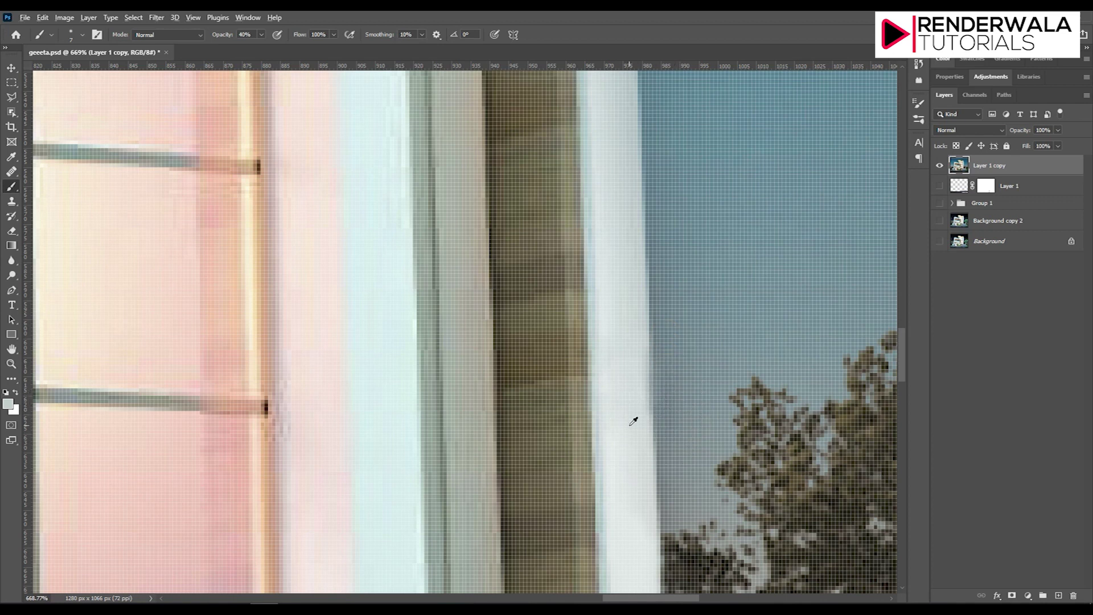
Step: Add faint soft strokes up the right frame edge to blend it with the sky
drag(628, 412, 623, 344)
mouse_move(613, 369)
mouse_down()
mouse_move(608, 473)
mouse_move(625, 183)
mouse_up()
scroll(647, 276, down, 5)
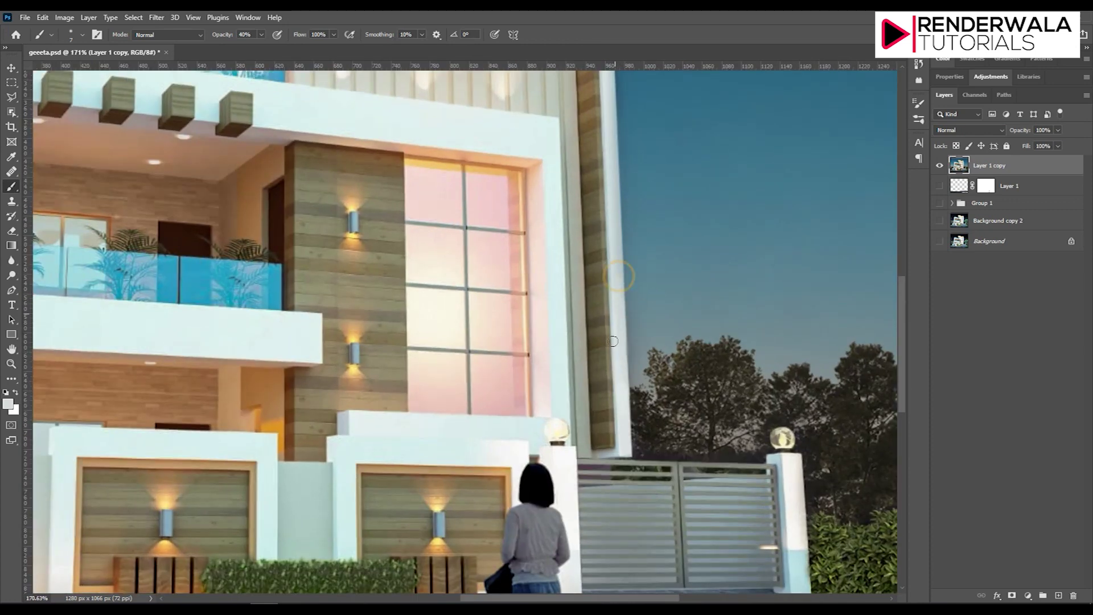
click(616, 267)
scroll(616, 266, down, 3)
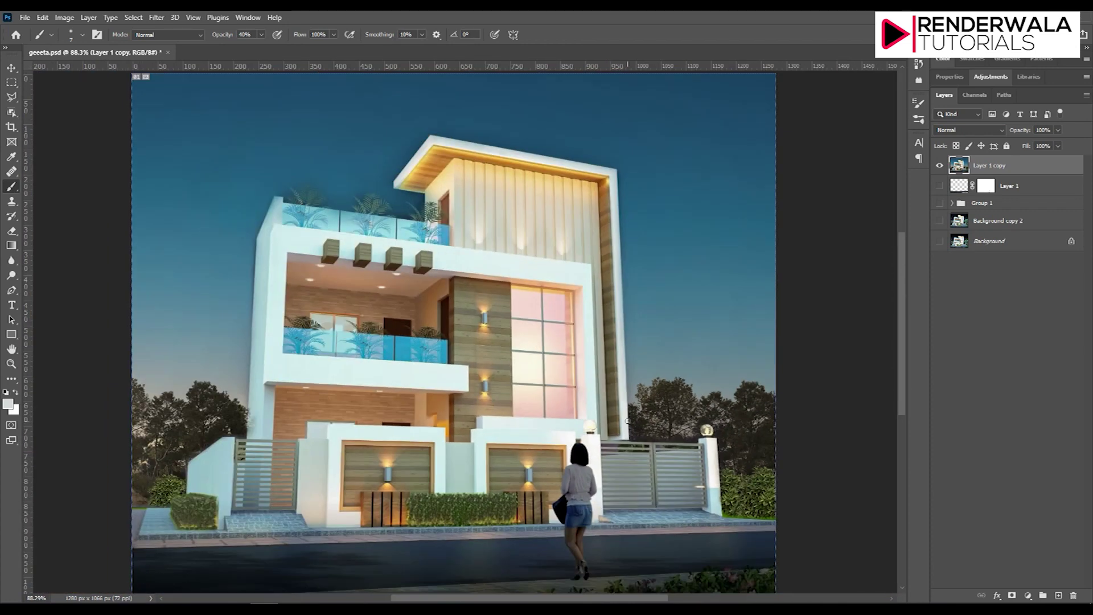
Step: Zoom out and reopen Filter > Lens Correction on its Custom settings
scroll(636, 393, down, 2)
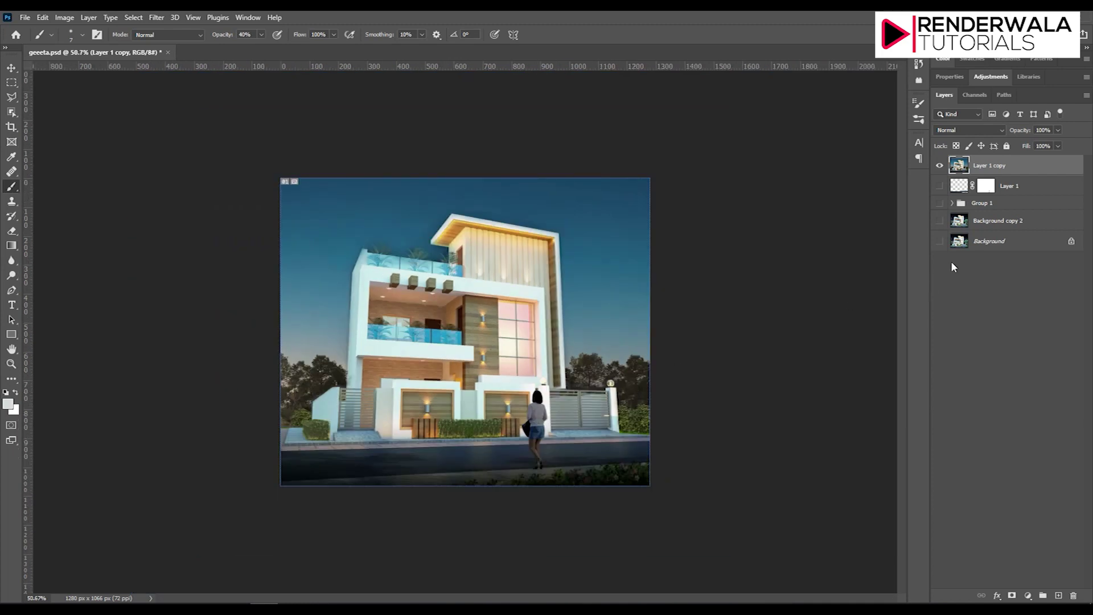
click(179, 18)
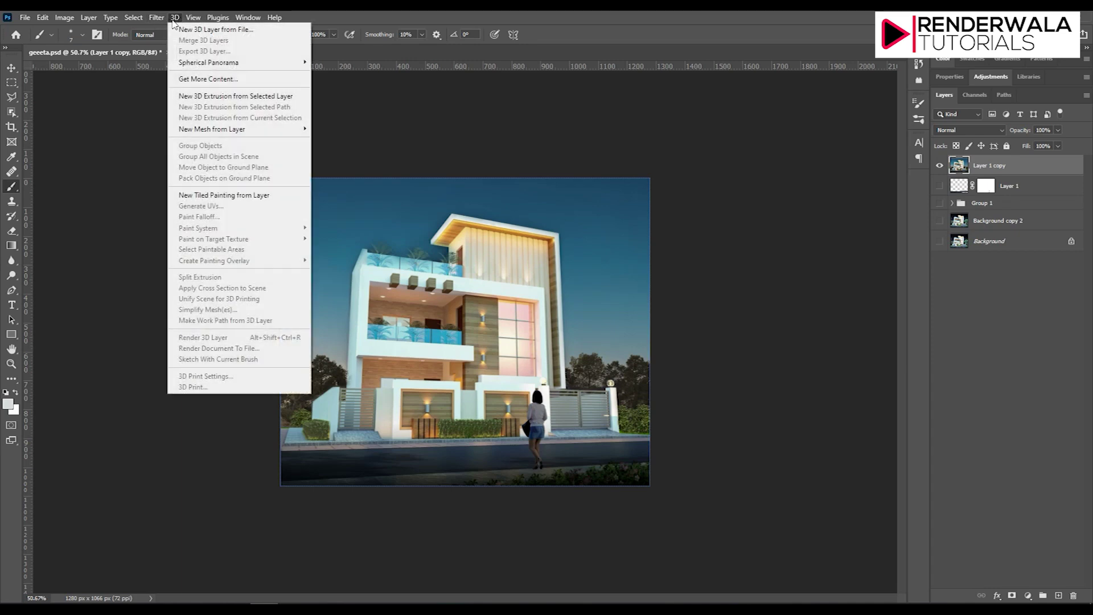
click(181, 113)
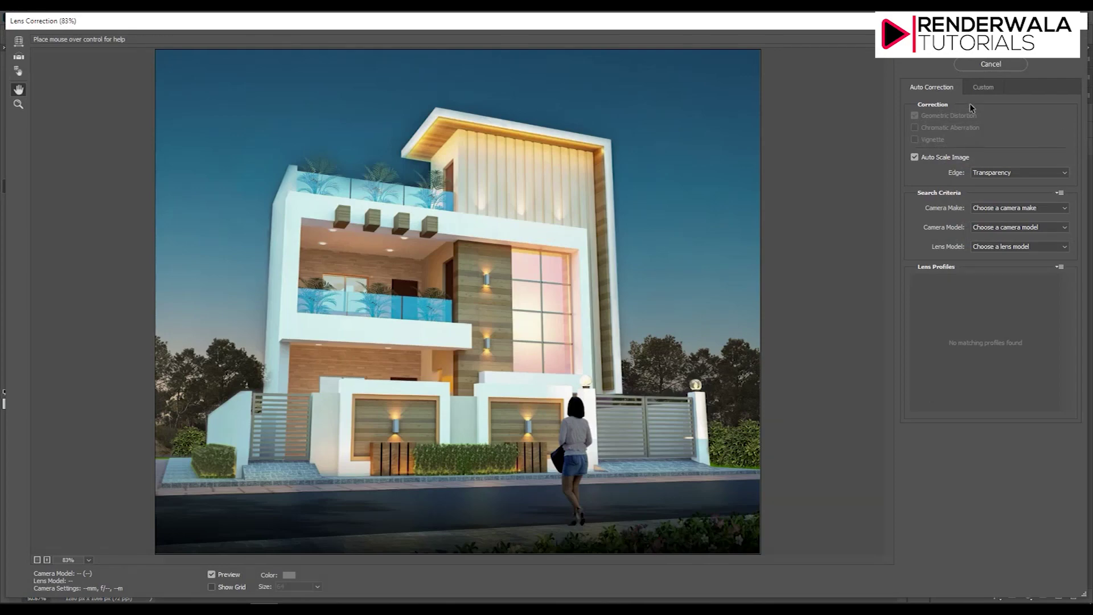
click(991, 65)
click(155, 18)
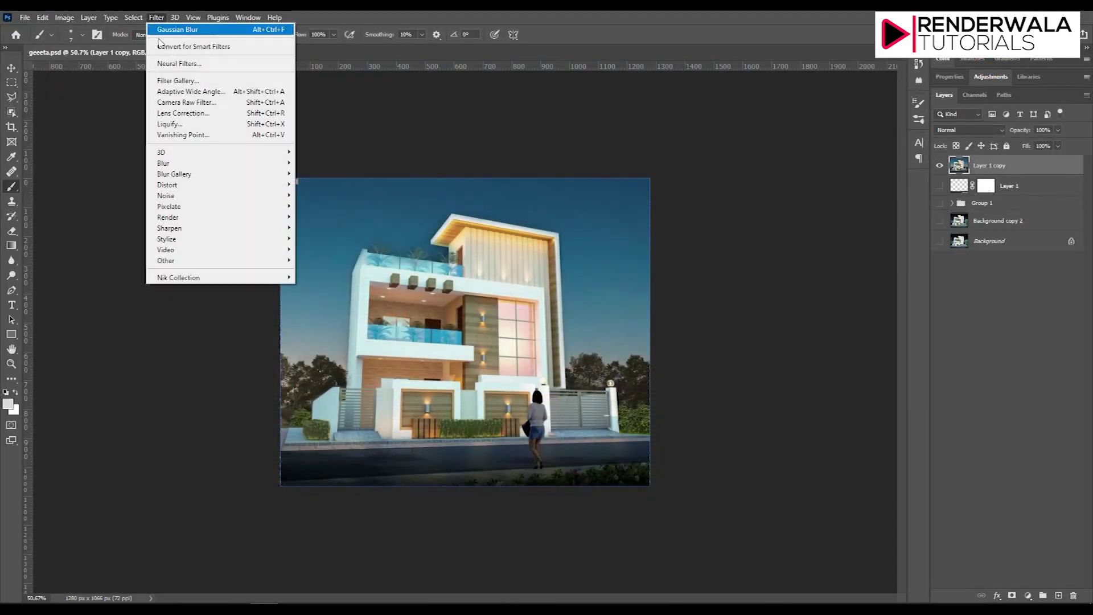
click(179, 113)
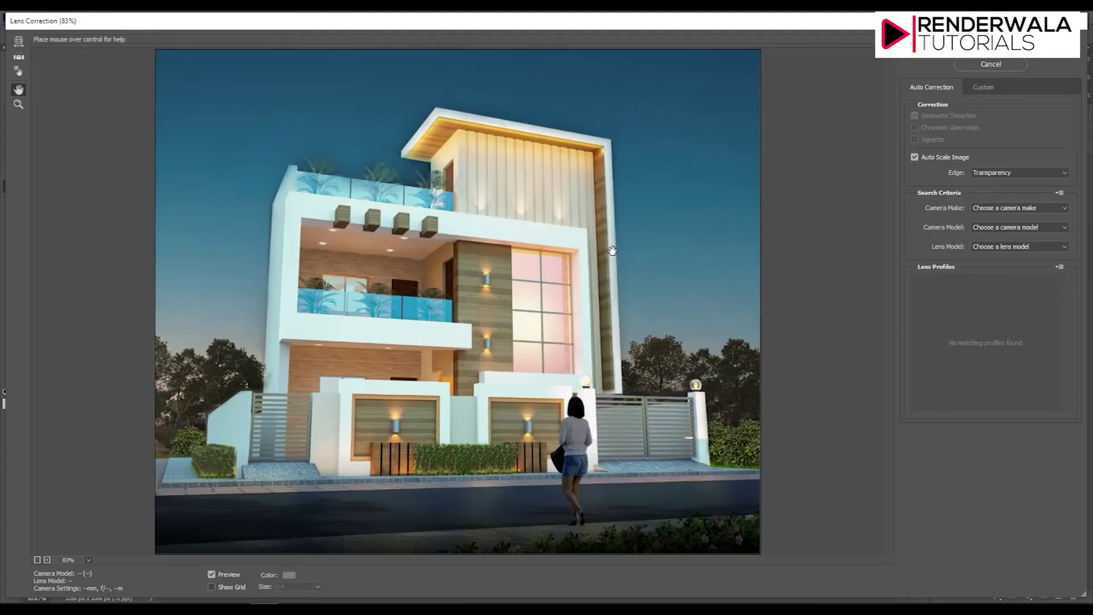
click(977, 88)
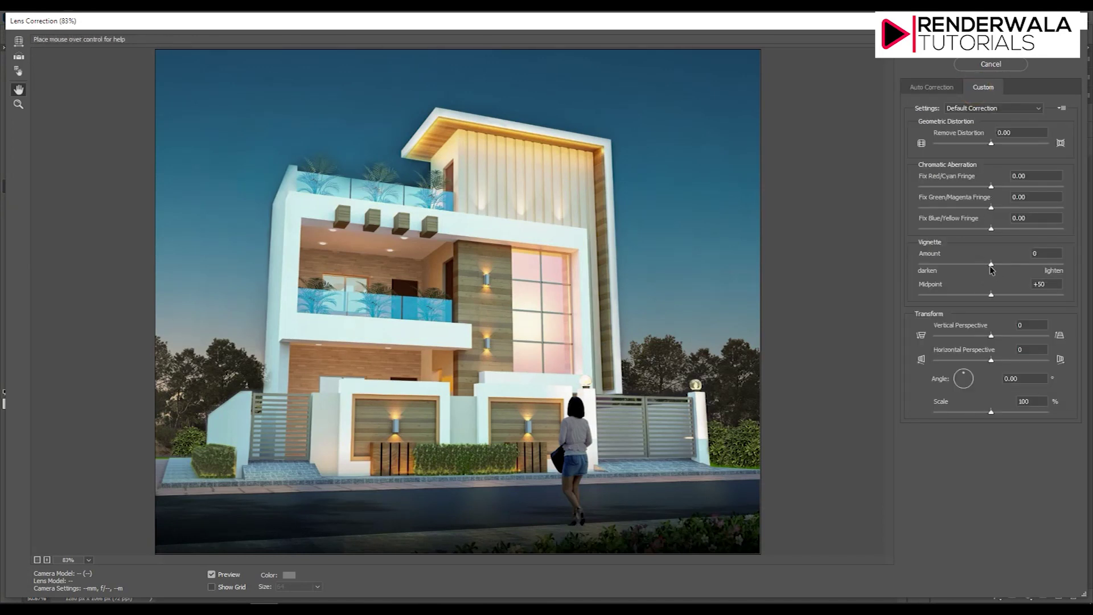
Step: Try vignette and distortion sliders, then reset Remove Distortion to 0
drag(991, 267, 1006, 268)
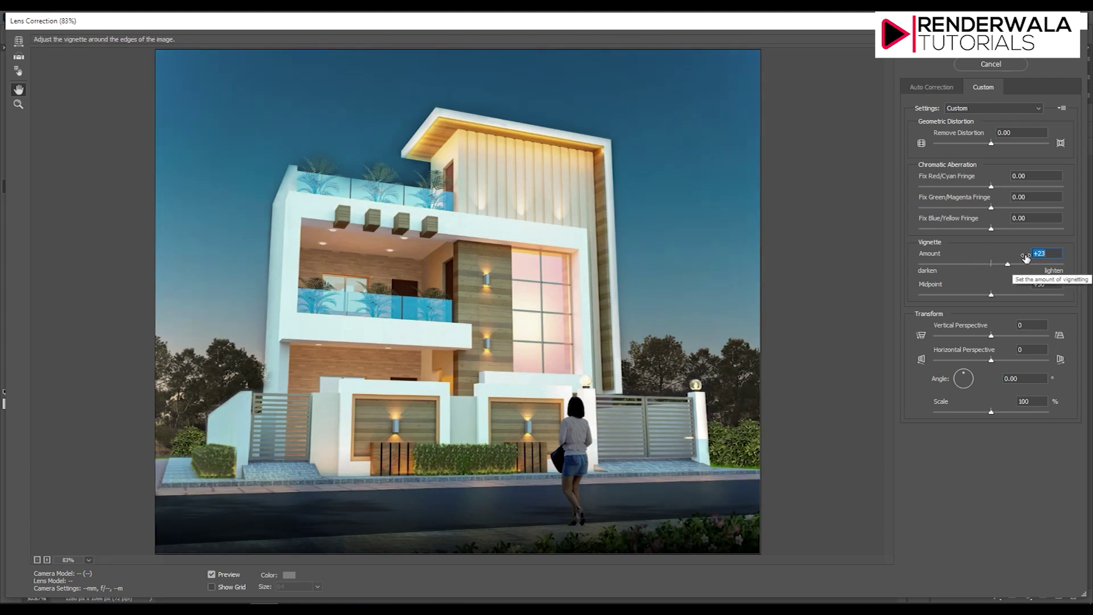
text(0)
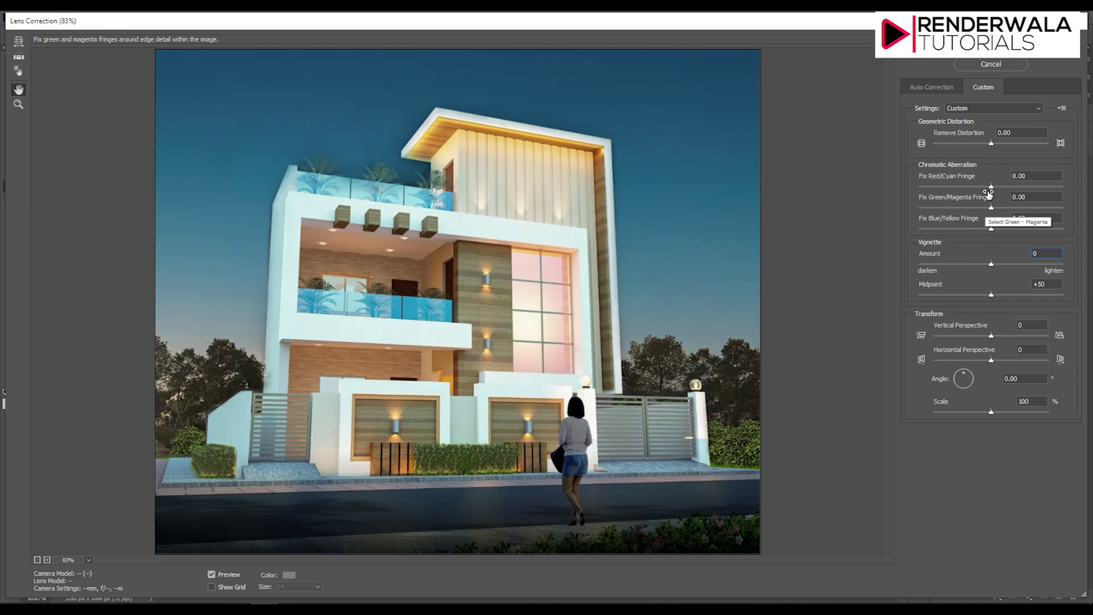
drag(992, 145, 980, 145)
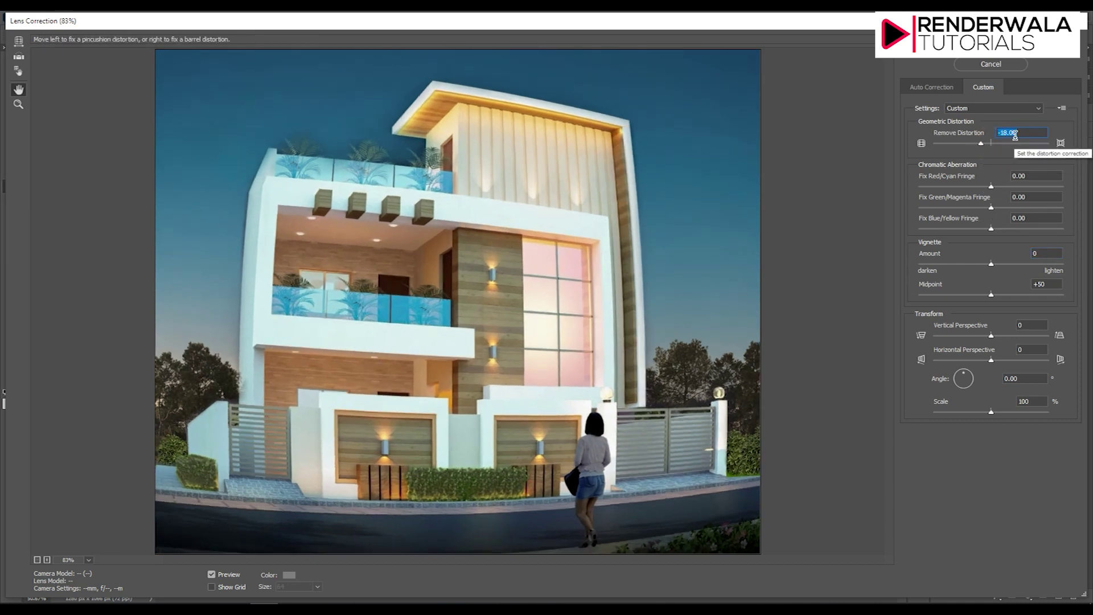
text(0)
key(Tab)
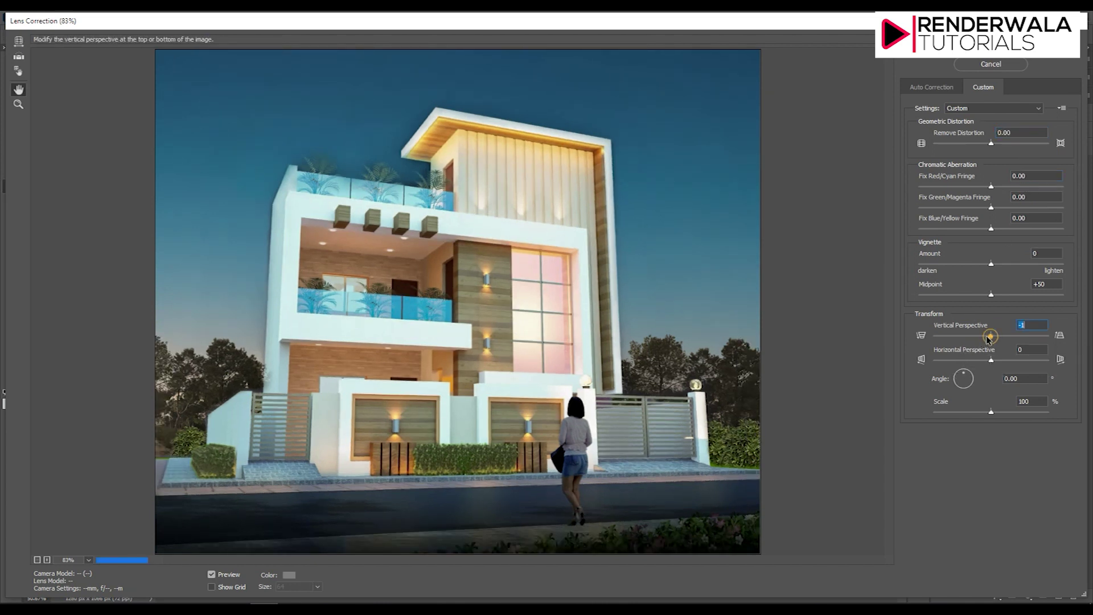
Step: Set Vertical Perspective to -16 and Horizontal Perspective to -2
drag(991, 336, 987, 339)
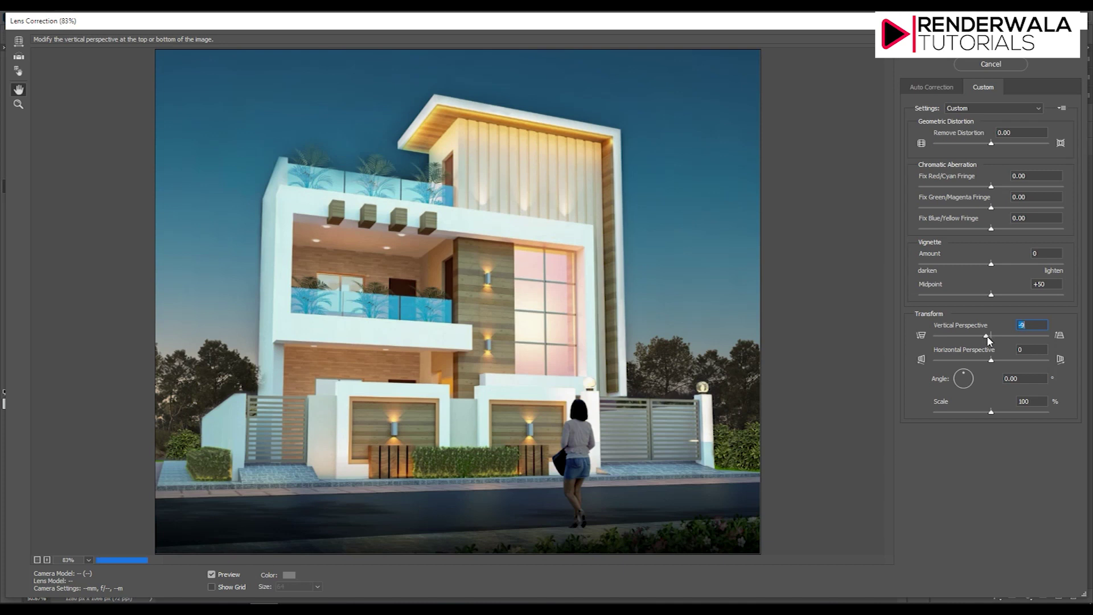
drag(988, 339, 984, 340)
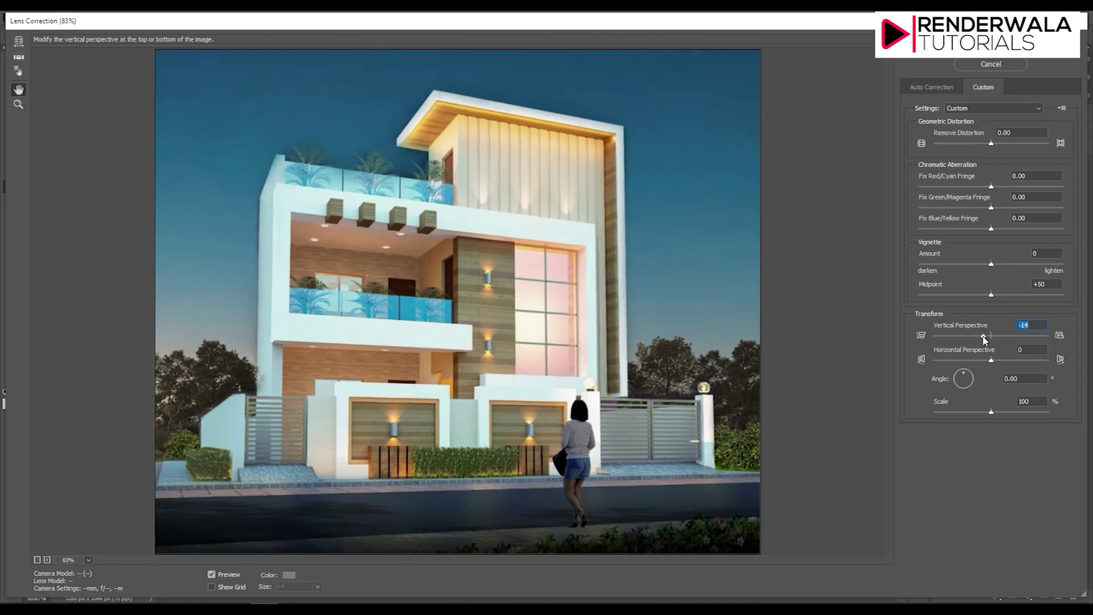
drag(985, 340, 983, 340)
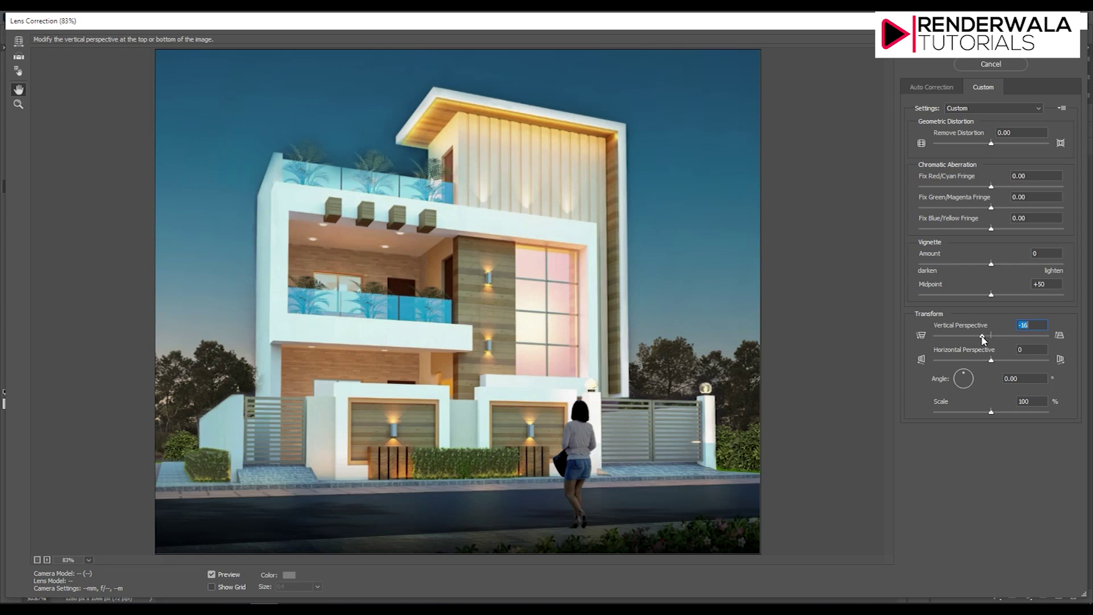
drag(991, 360, 988, 361)
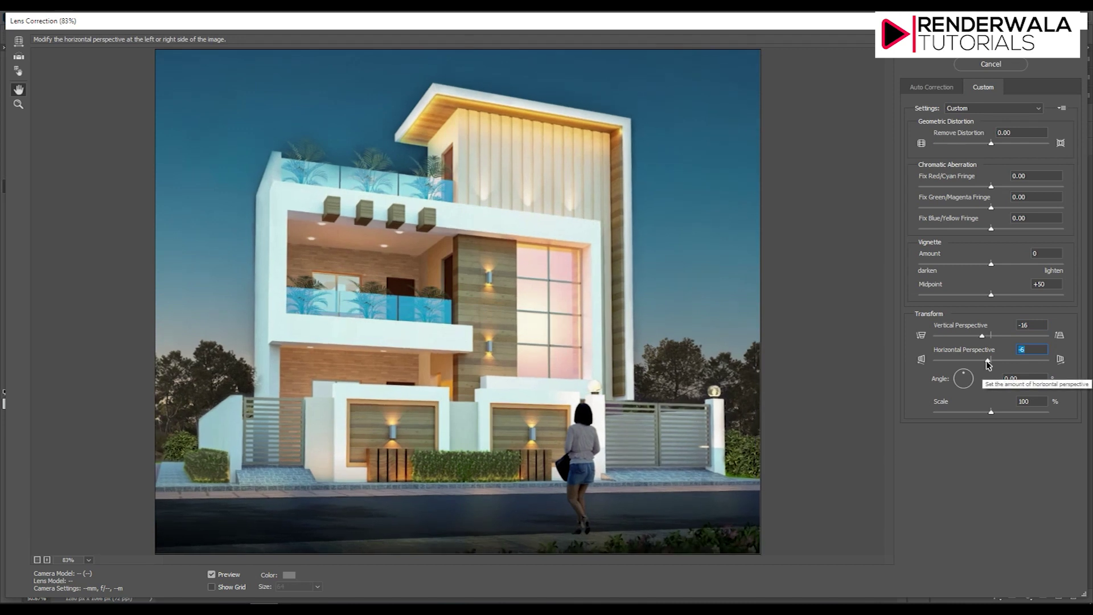
drag(987, 361, 990, 361)
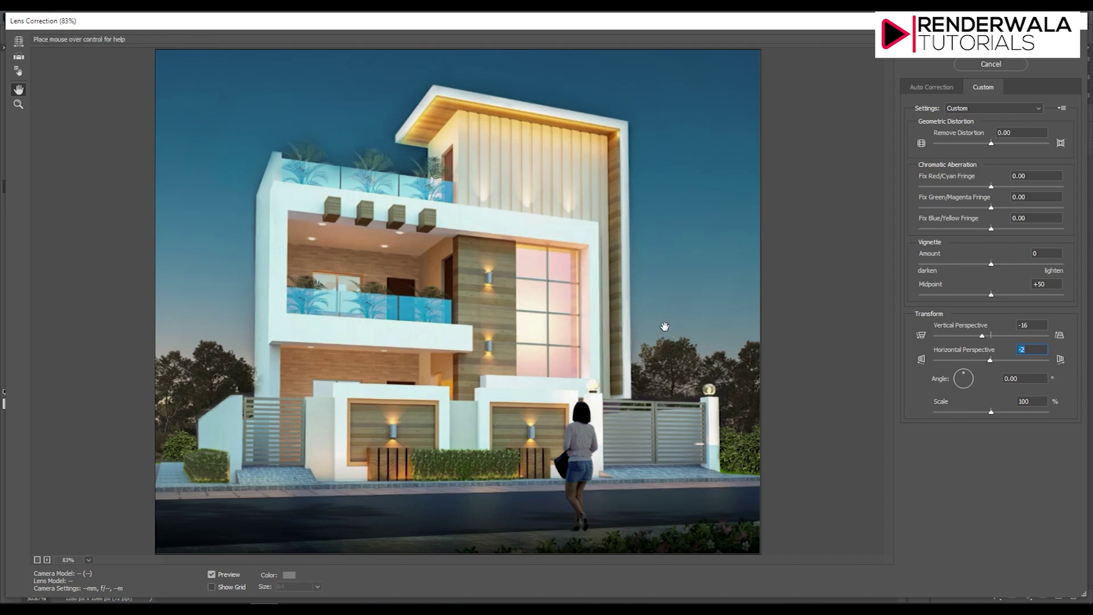
Step: Test distortion values, reset Remove Distortion to 0, and darken the vignette amount
drag(991, 144, 989, 144)
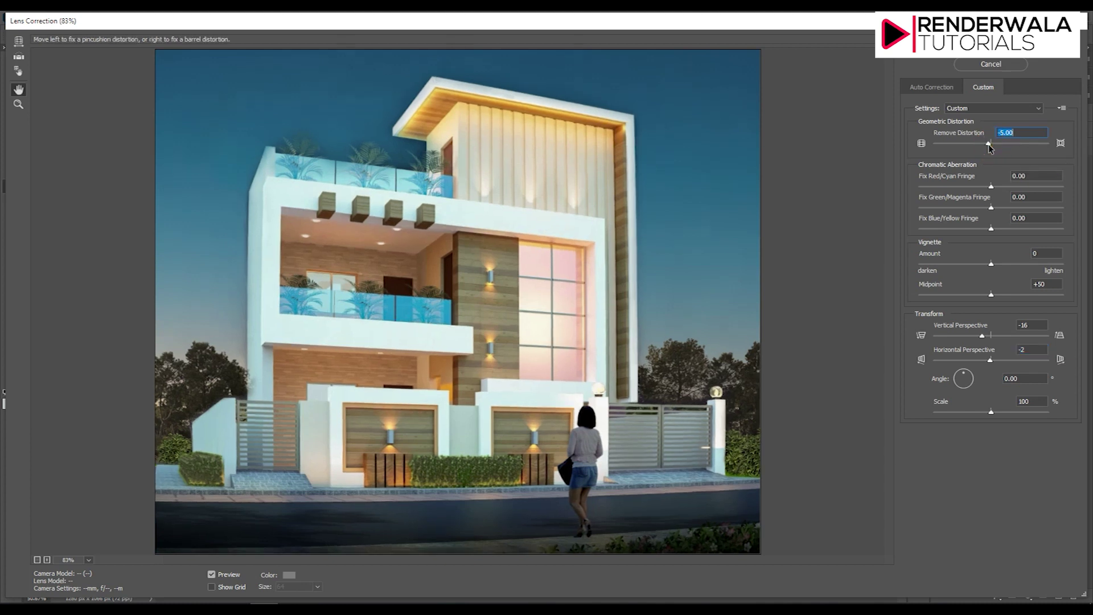
drag(989, 145, 992, 145)
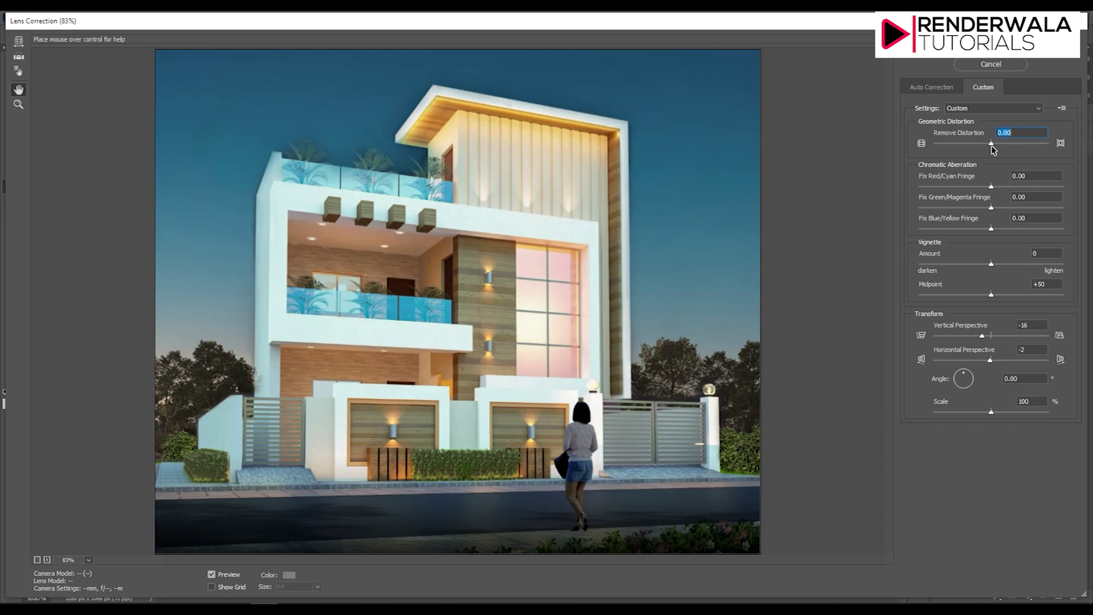
drag(991, 146, 989, 145)
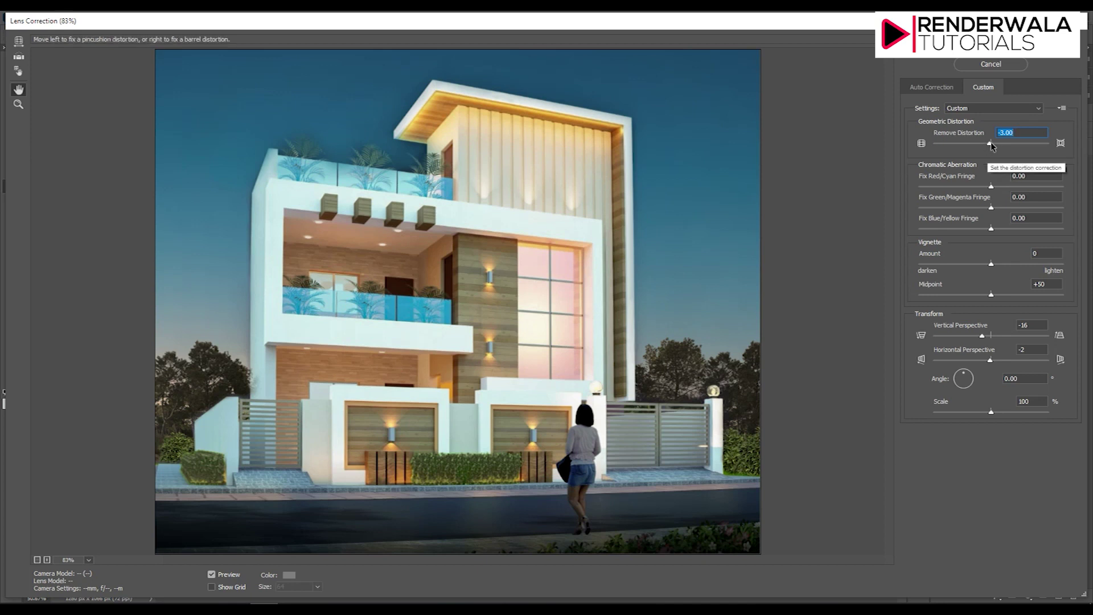
drag(992, 146, 995, 147)
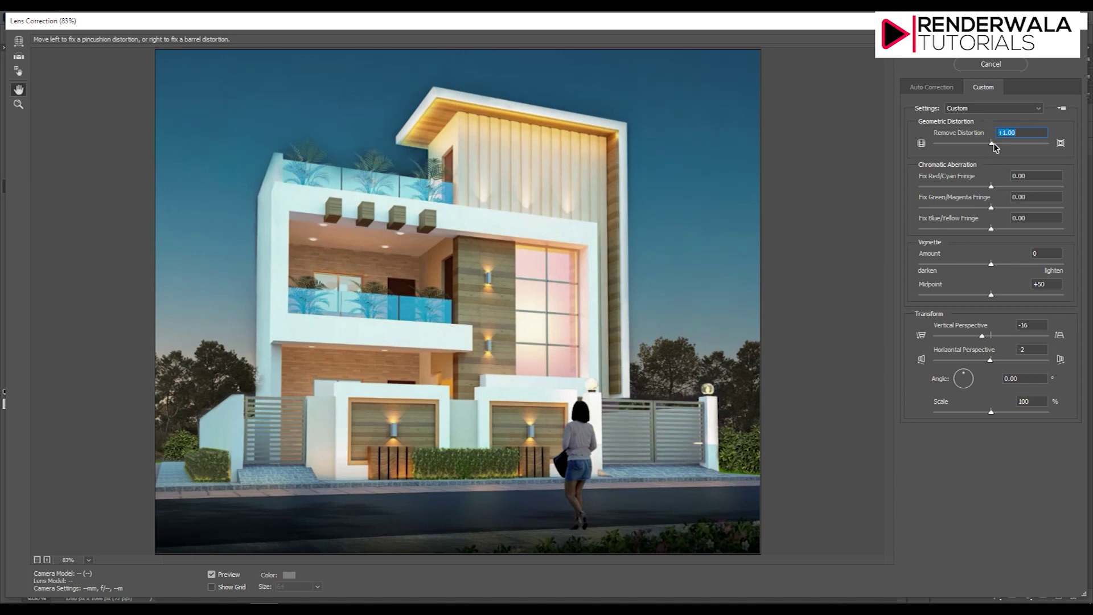
text(0)
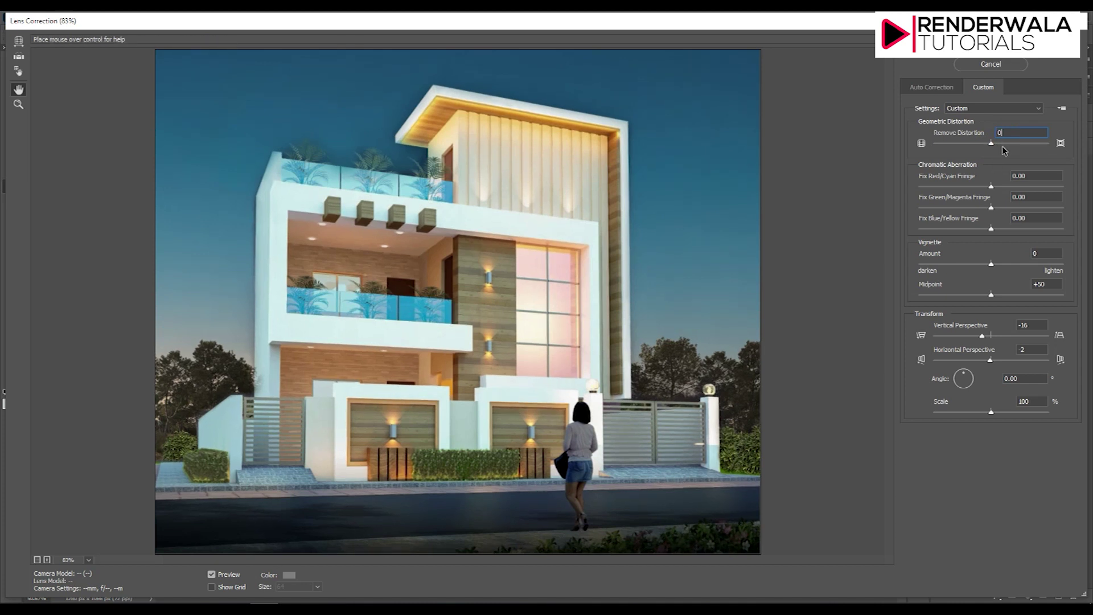
drag(991, 264, 954, 266)
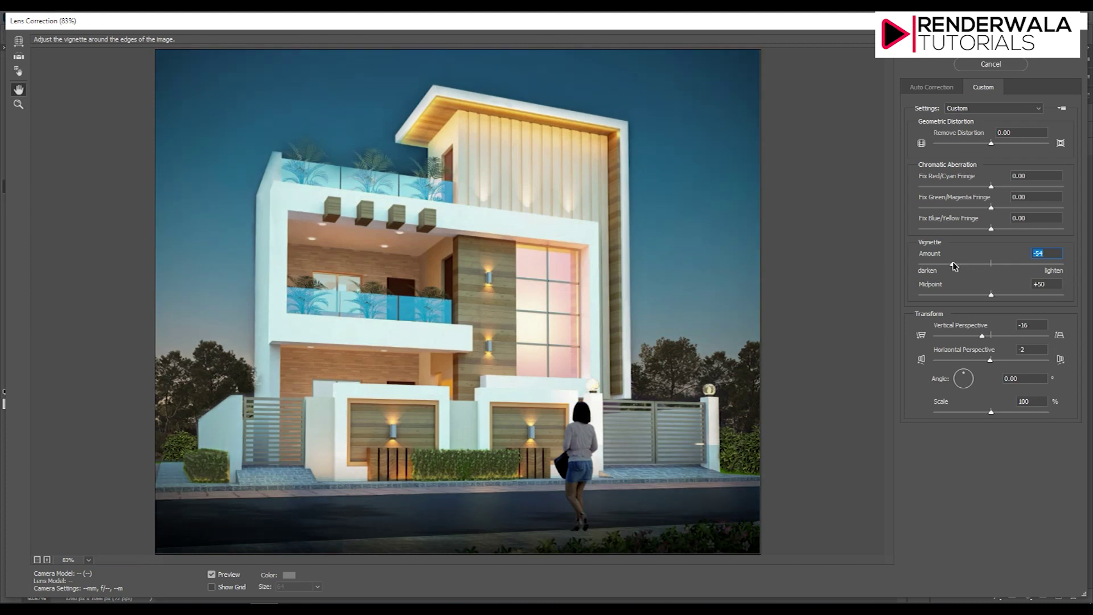
Step: Lower the vignette midpoint to about +33 and apply Lens Correction with the -53 vignette
drag(992, 295, 983, 295)
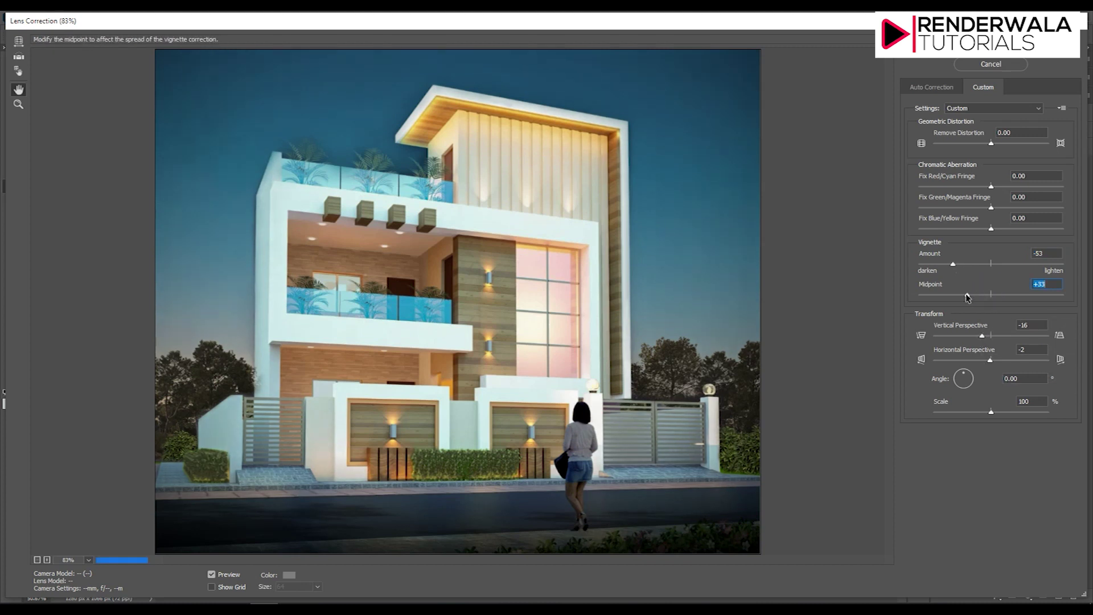
drag(968, 296, 980, 300)
click(984, 49)
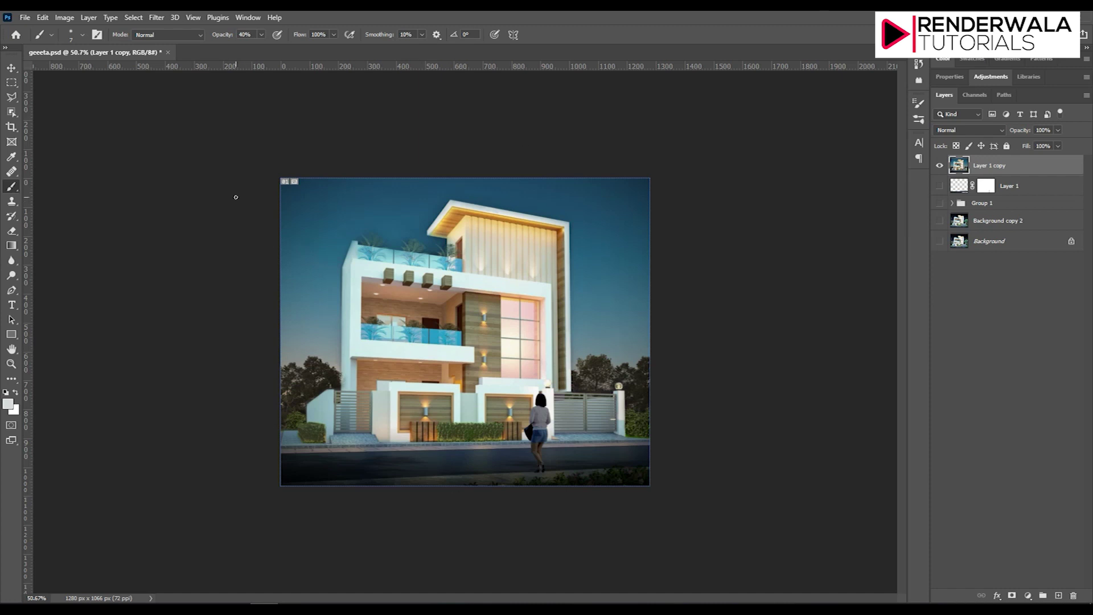
Step: Save the document, then save a JPEG copy named geeeta to the Desktop
click(25, 18)
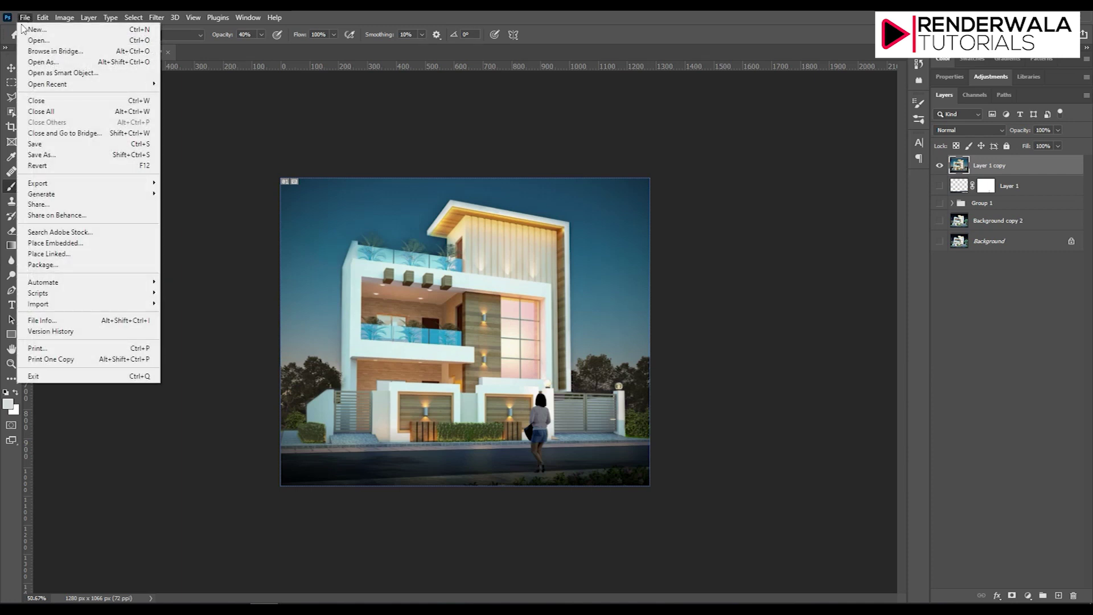
click(39, 145)
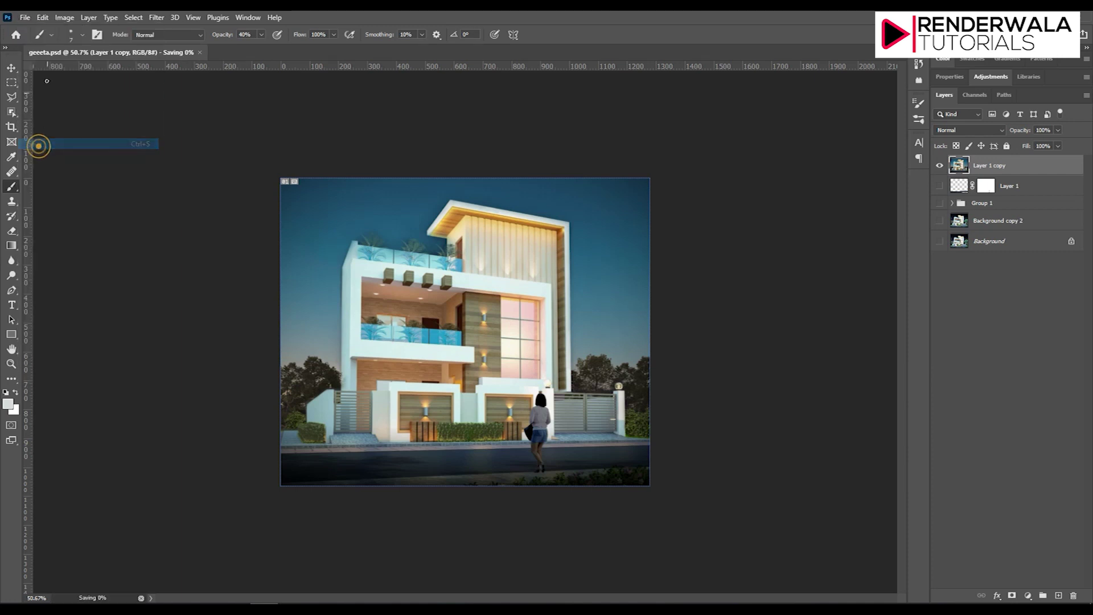
click(25, 17)
click(40, 156)
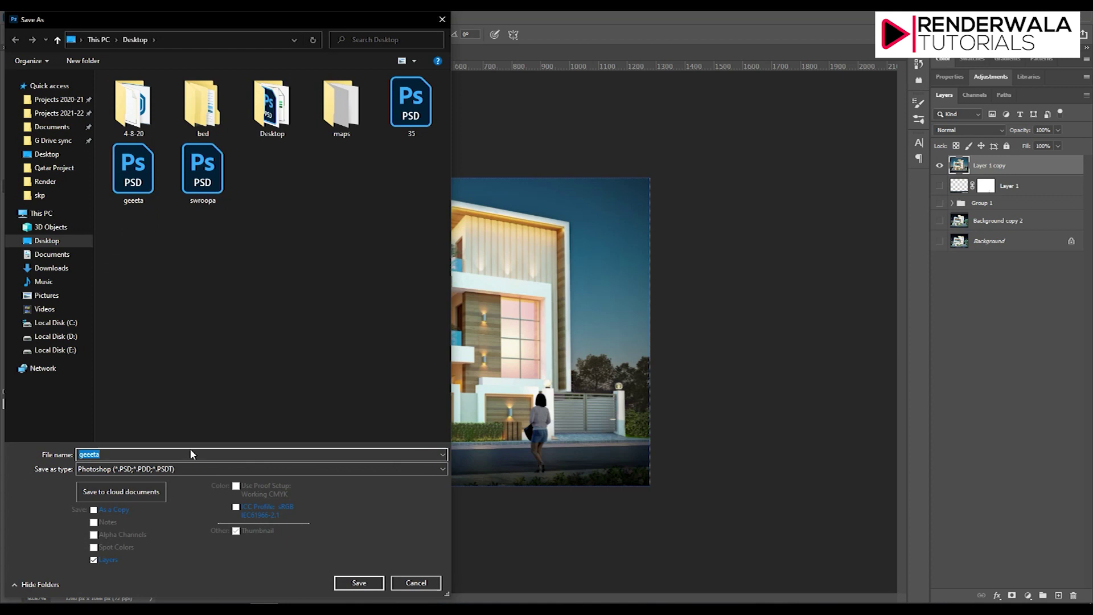
click(137, 469)
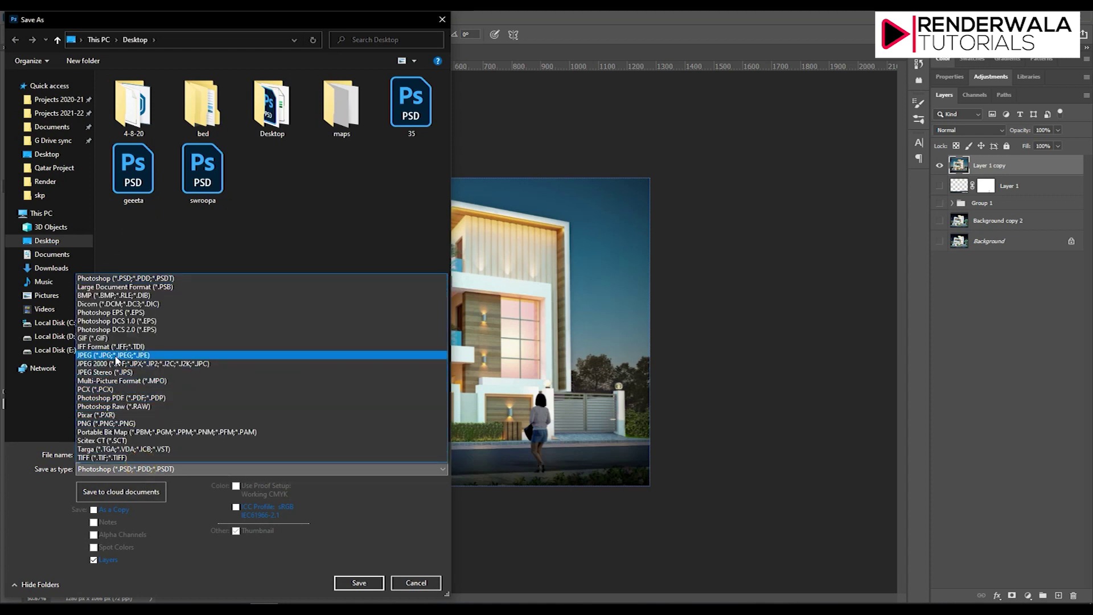
click(117, 356)
click(357, 583)
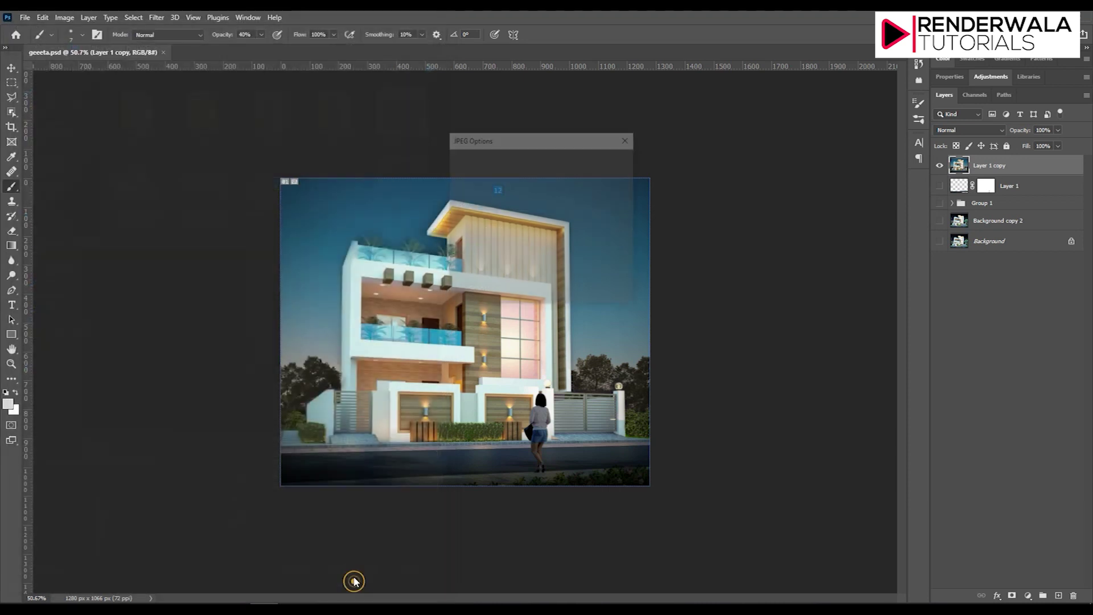
click(601, 158)
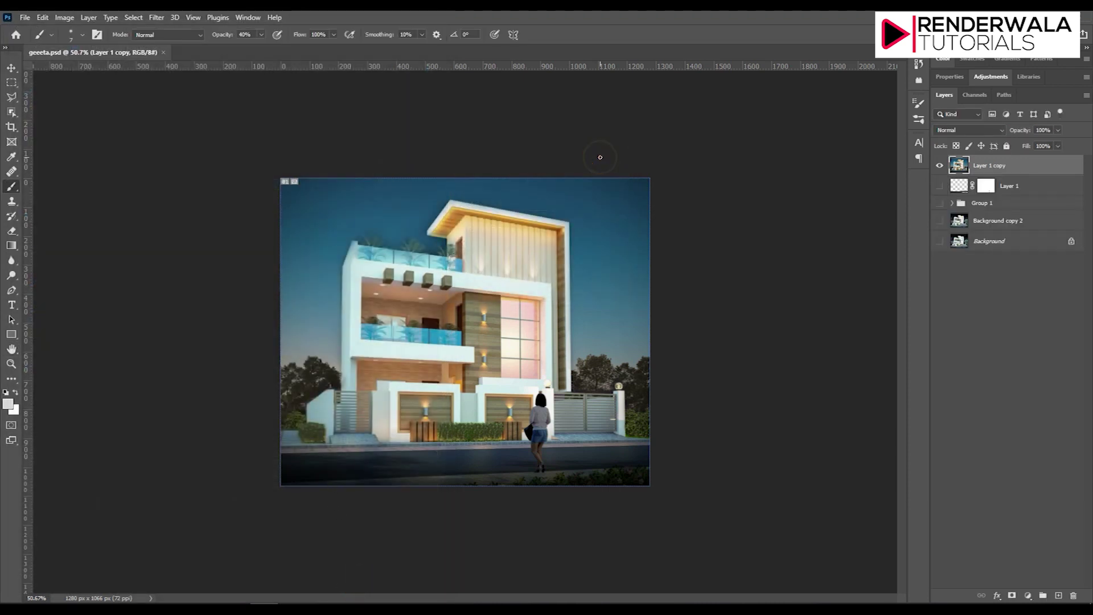